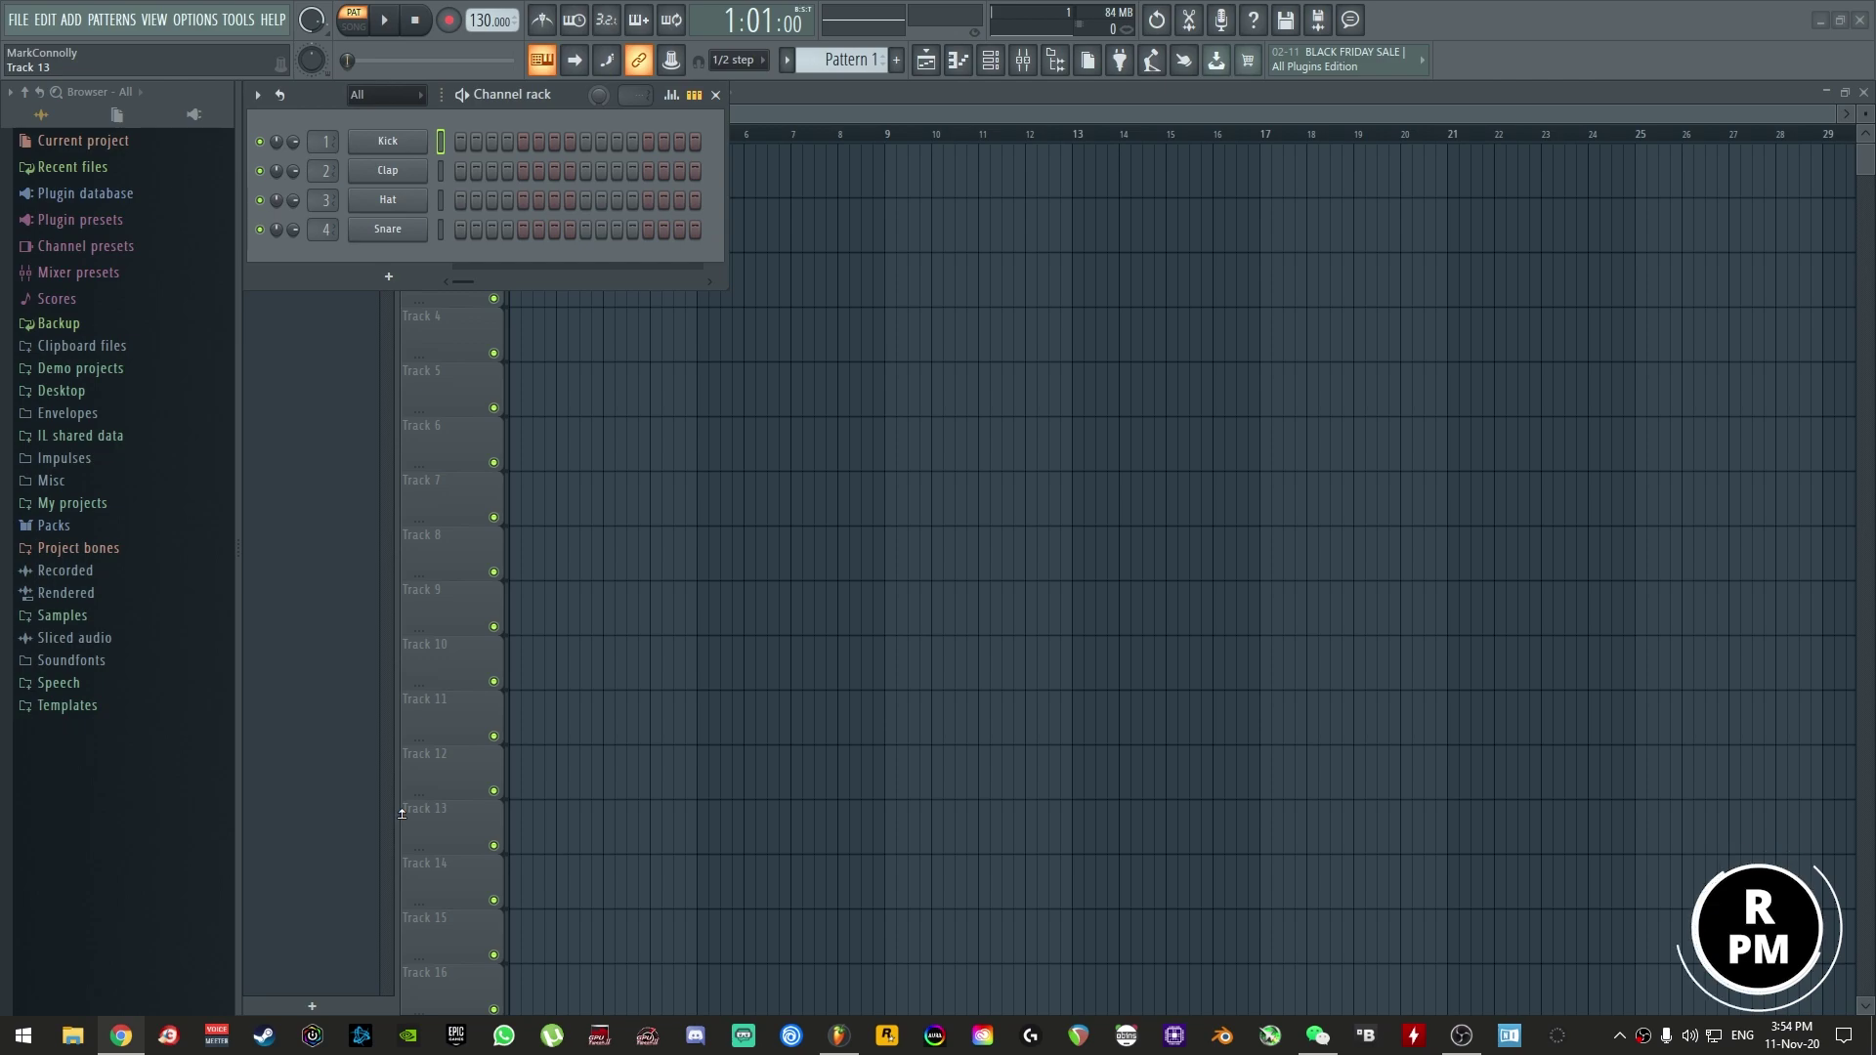
- Delete the default Kick, Clap, Hat and Snare channels from the Channel rack and set the tempo to 95 BPM
{"action": "left_click", "coordinate": [502, 120]}
{"action": "right_click", "coordinate": [401, 145]}
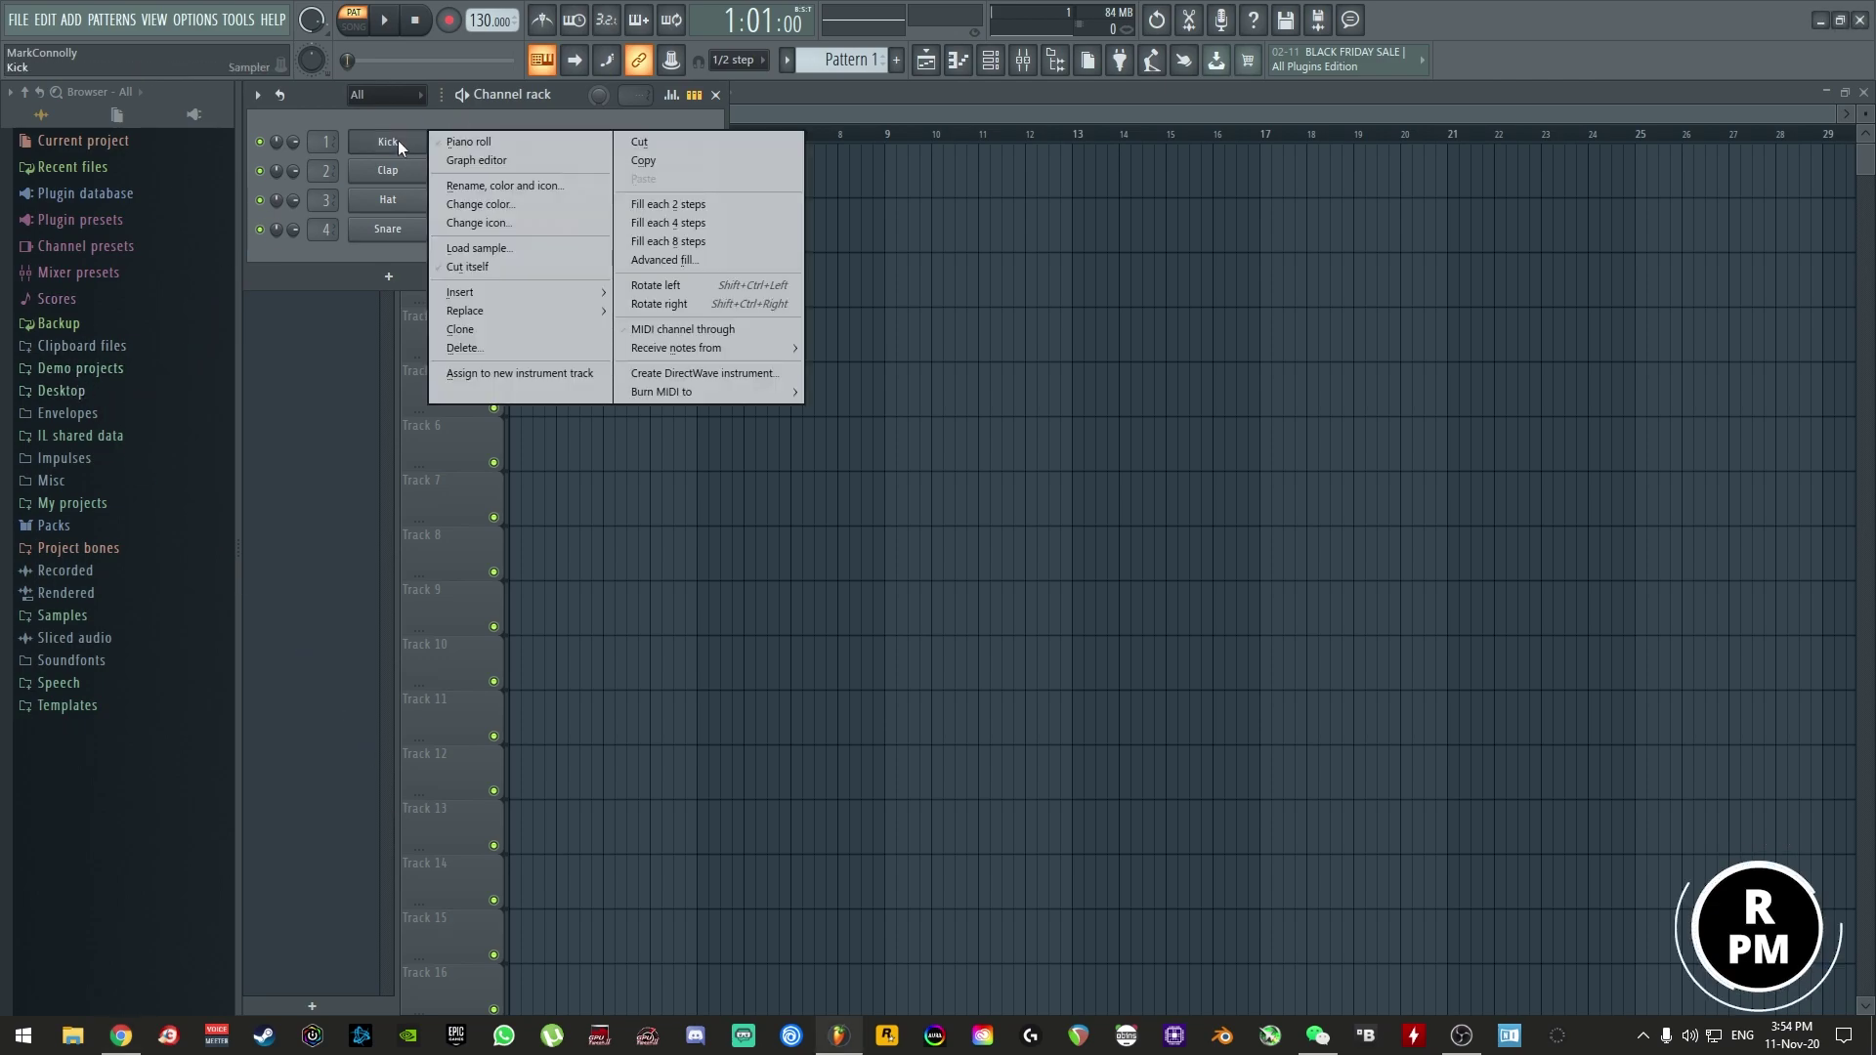
{"action": "left_click", "coordinate": [464, 348]}
{"action": "right_click", "coordinate": [397, 139]}
{"action": "left_click", "coordinate": [464, 348]}
{"action": "right_click", "coordinate": [397, 139]}
{"action": "left_click", "coordinate": [464, 348]}
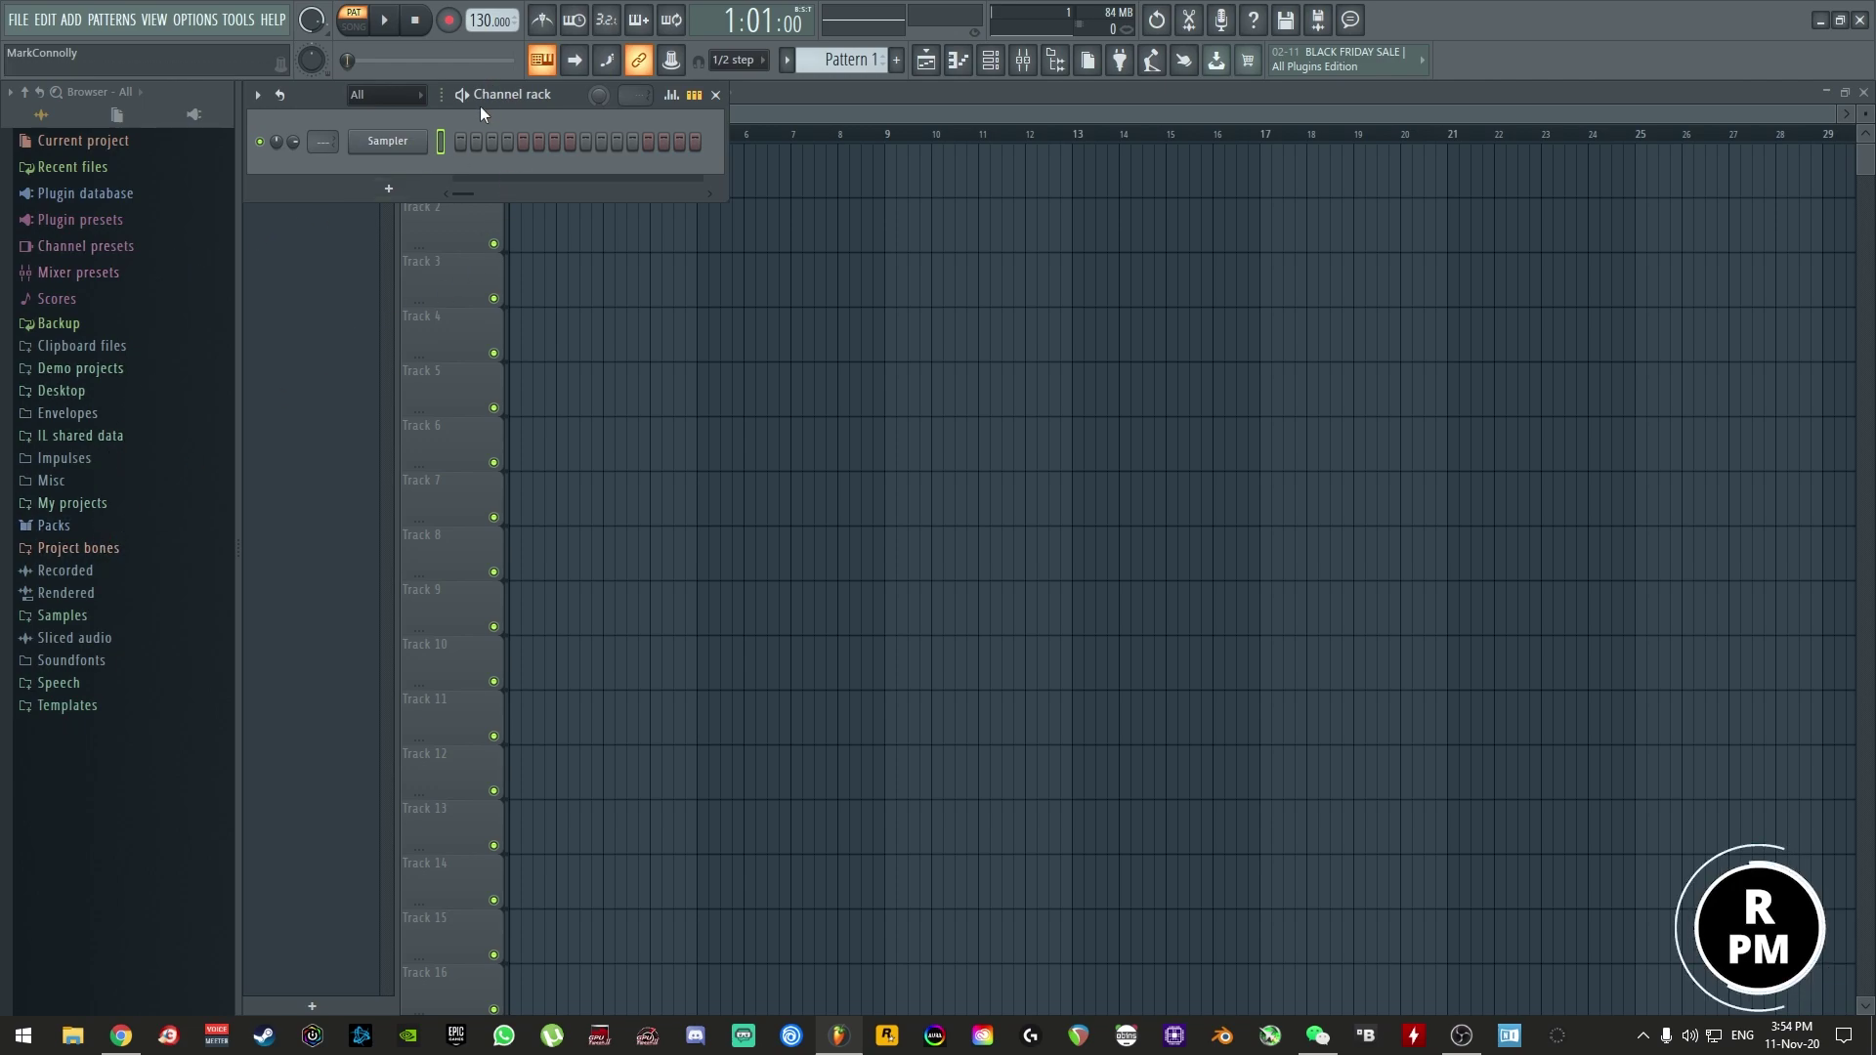
{"action": "left_click_drag", "start_coordinate": [492, 32], "coordinate": [493, 39]}
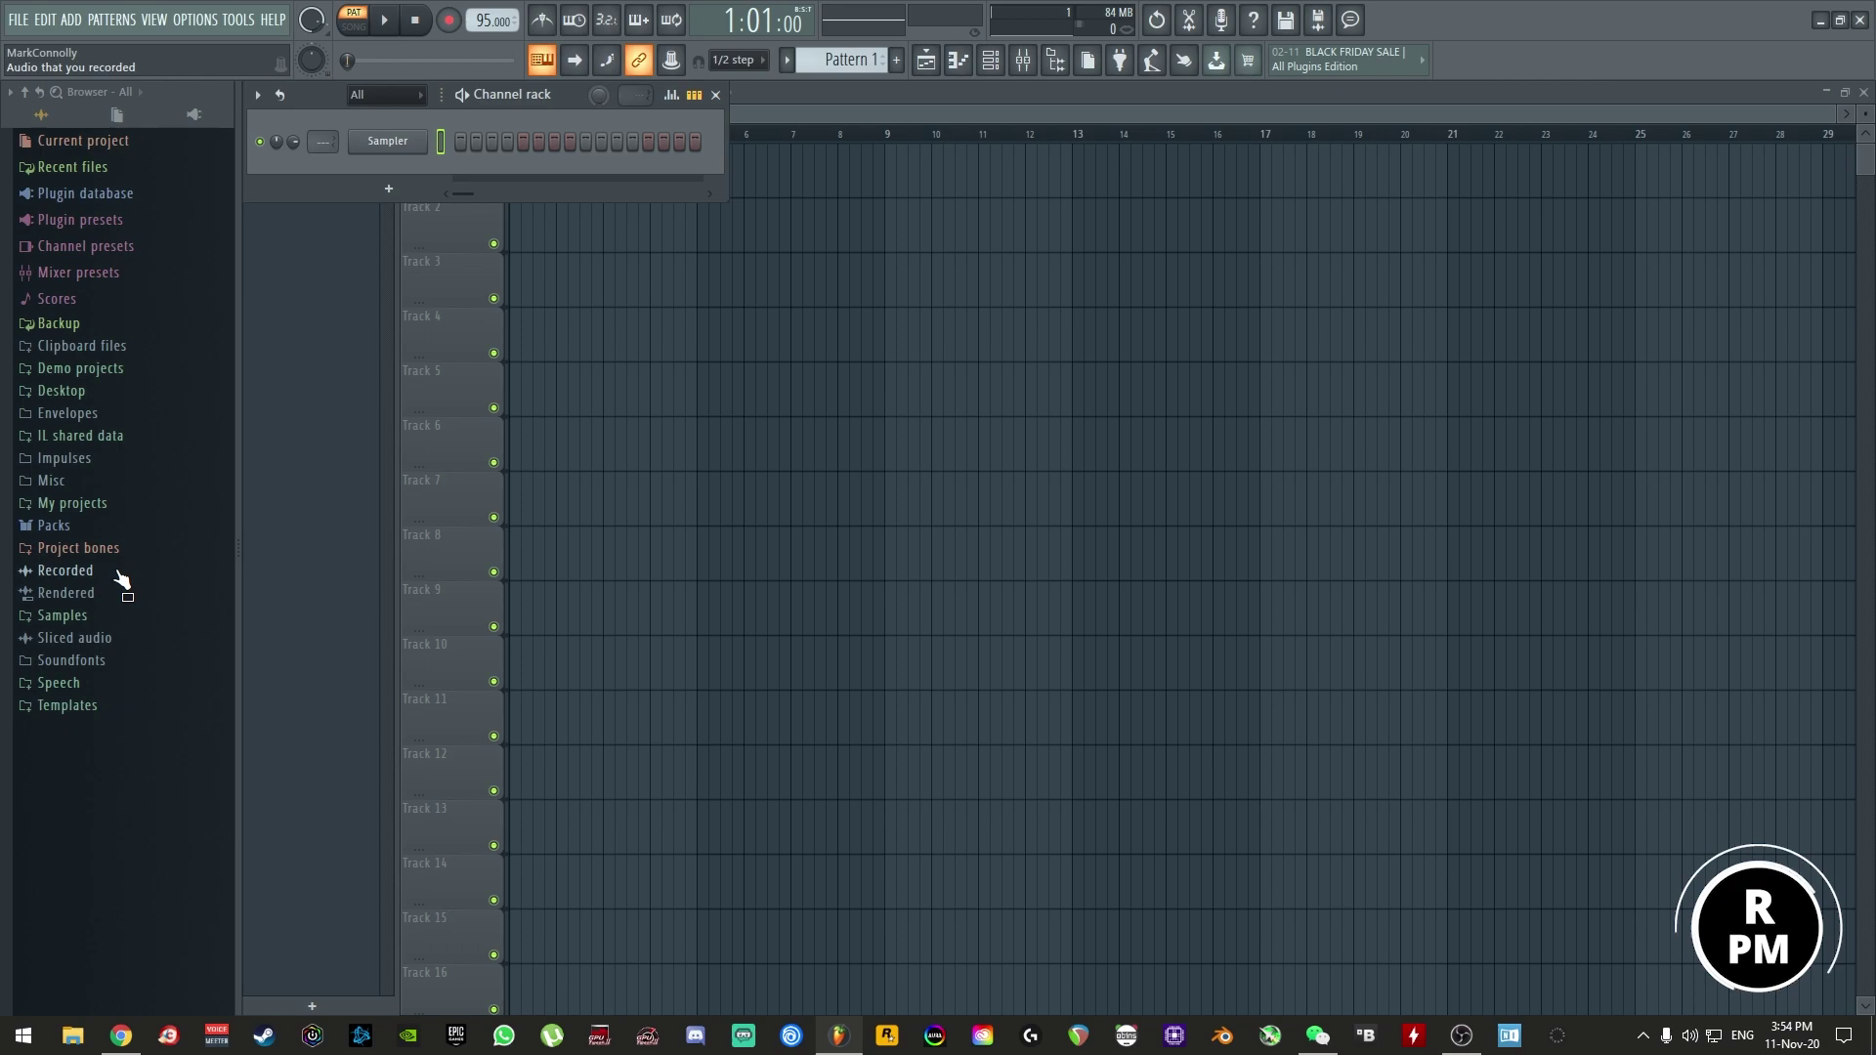
- Open the Trapaholic 808 Kicks folder in the Trapaholics kit under Samples, Trap Samples in the sample browser
{"action": "left_click", "coordinate": [90, 616]}
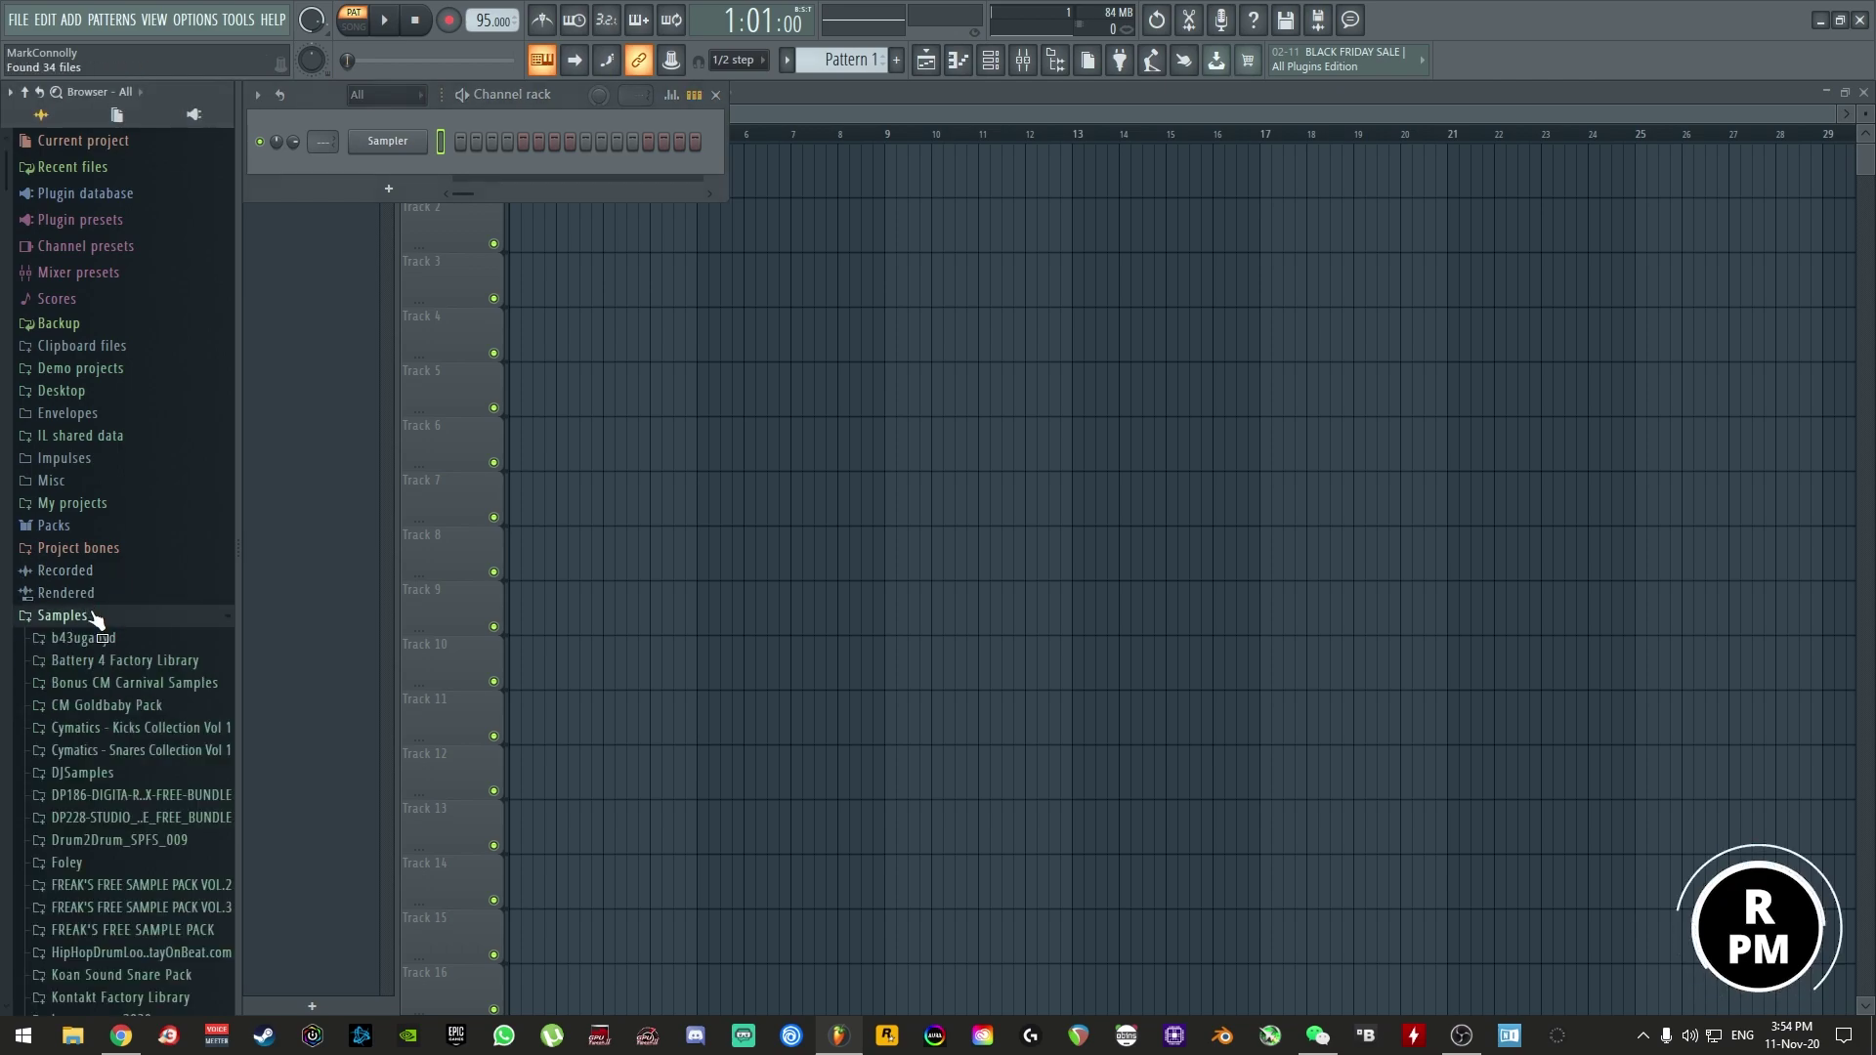
{"action": "scroll", "coordinate": [94, 634], "scroll_direction": "down", "scroll_amount": 10}
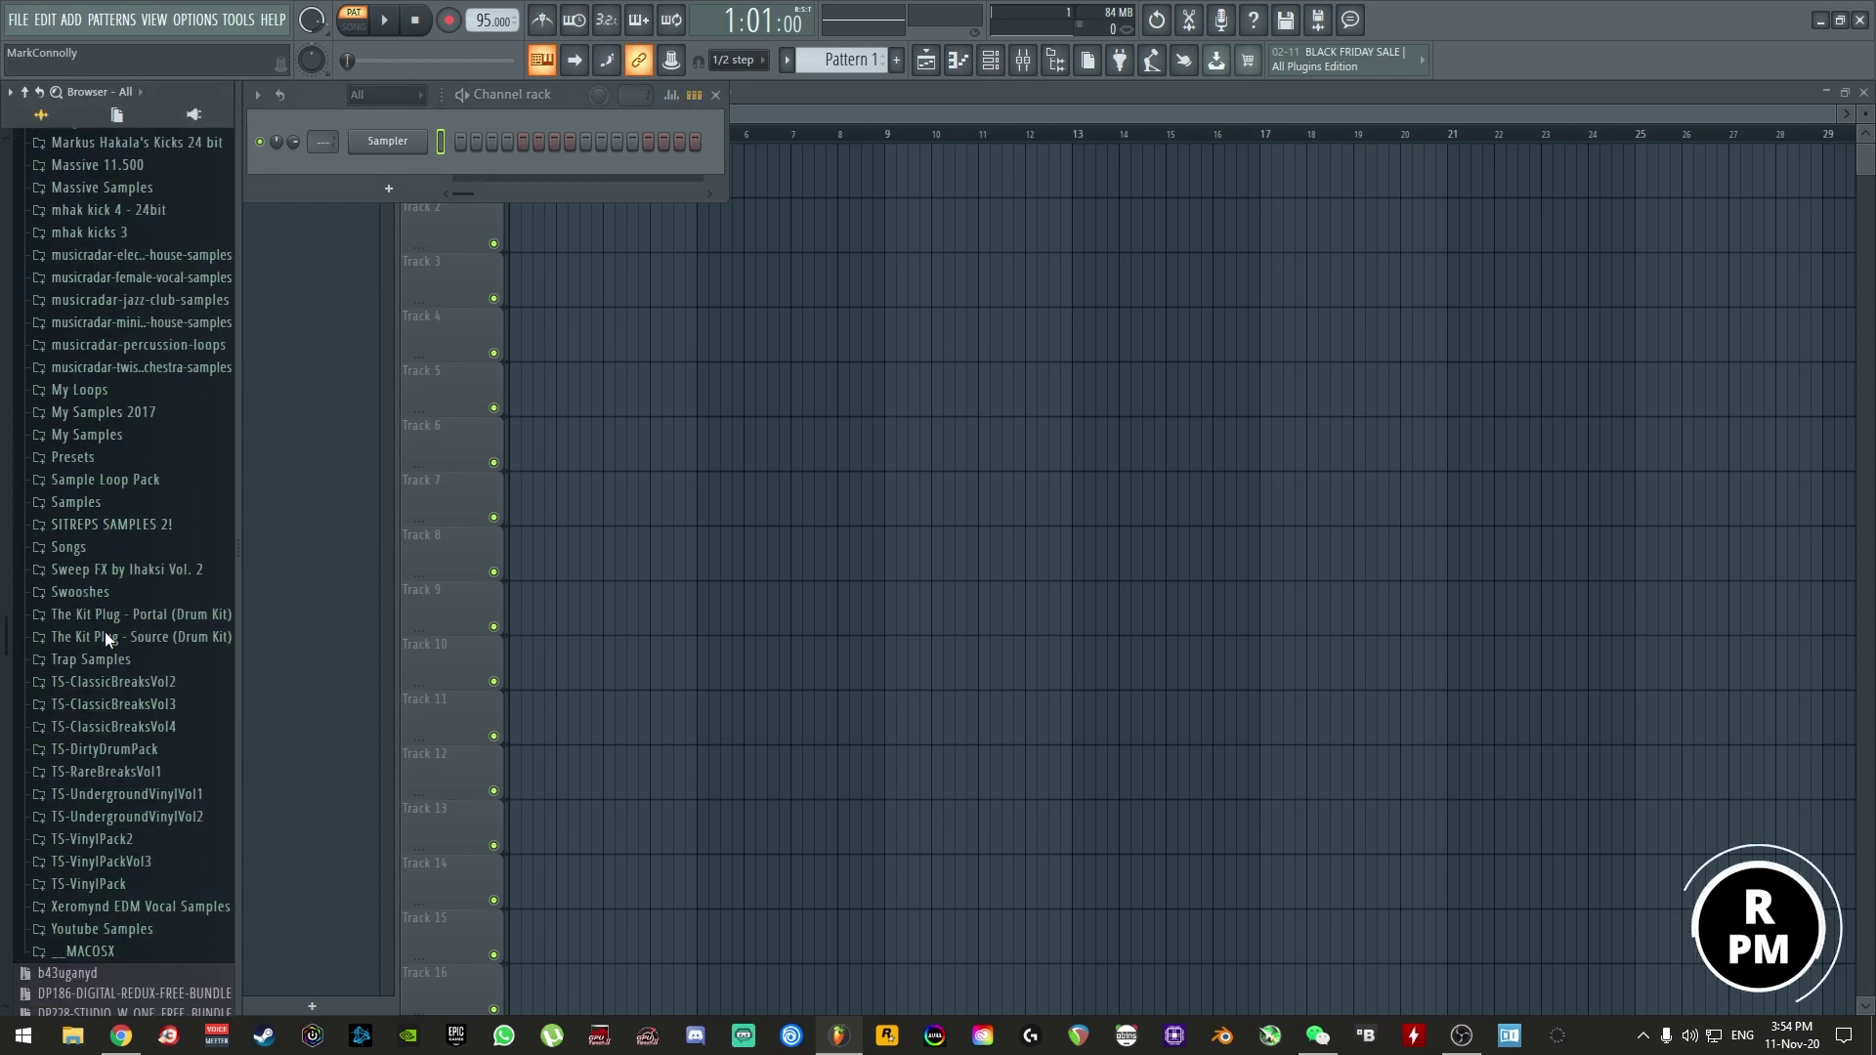
{"action": "left_click", "coordinate": [103, 519]}
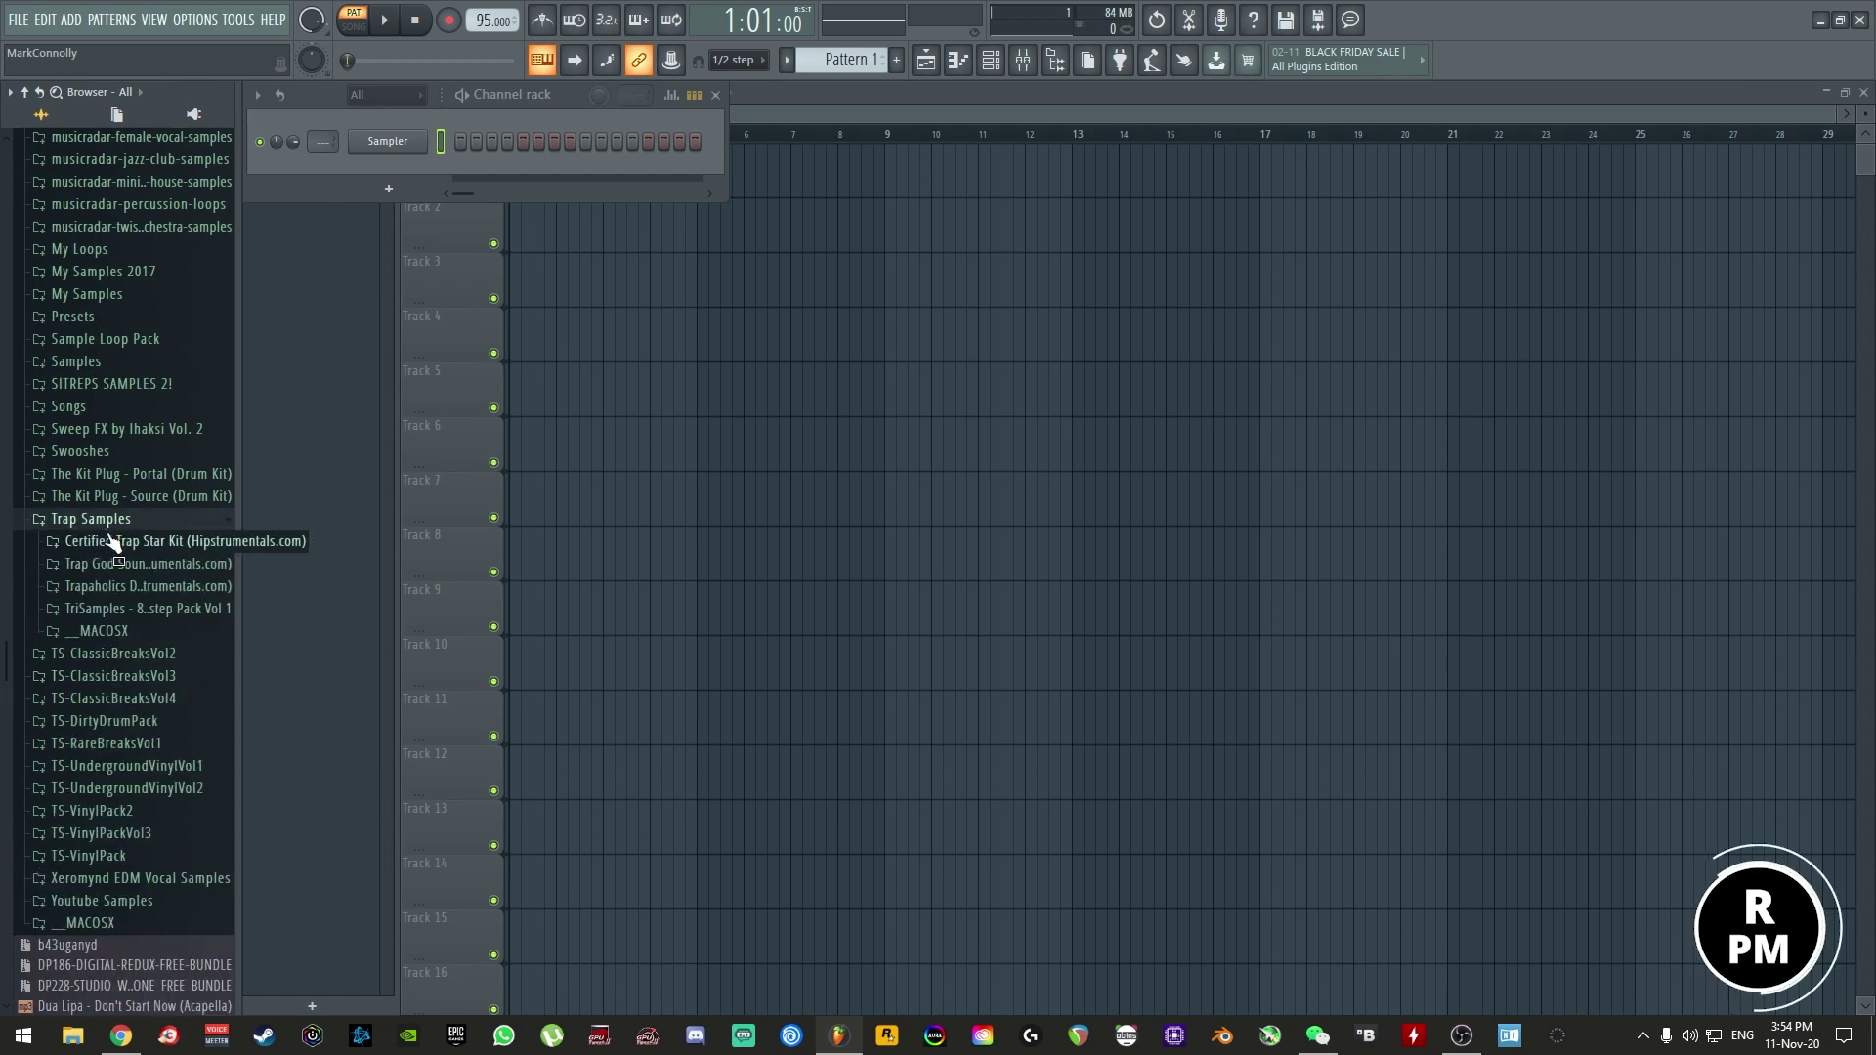
{"action": "left_click", "coordinate": [149, 586]}
{"action": "left_click", "coordinate": [155, 611]}
- Audition several Trapaholic 808 kicks and load Trapaholic Kick (1) into a new channel
{"action": "left_click", "coordinate": [154, 497]}
{"action": "left_click", "coordinate": [154, 476]}
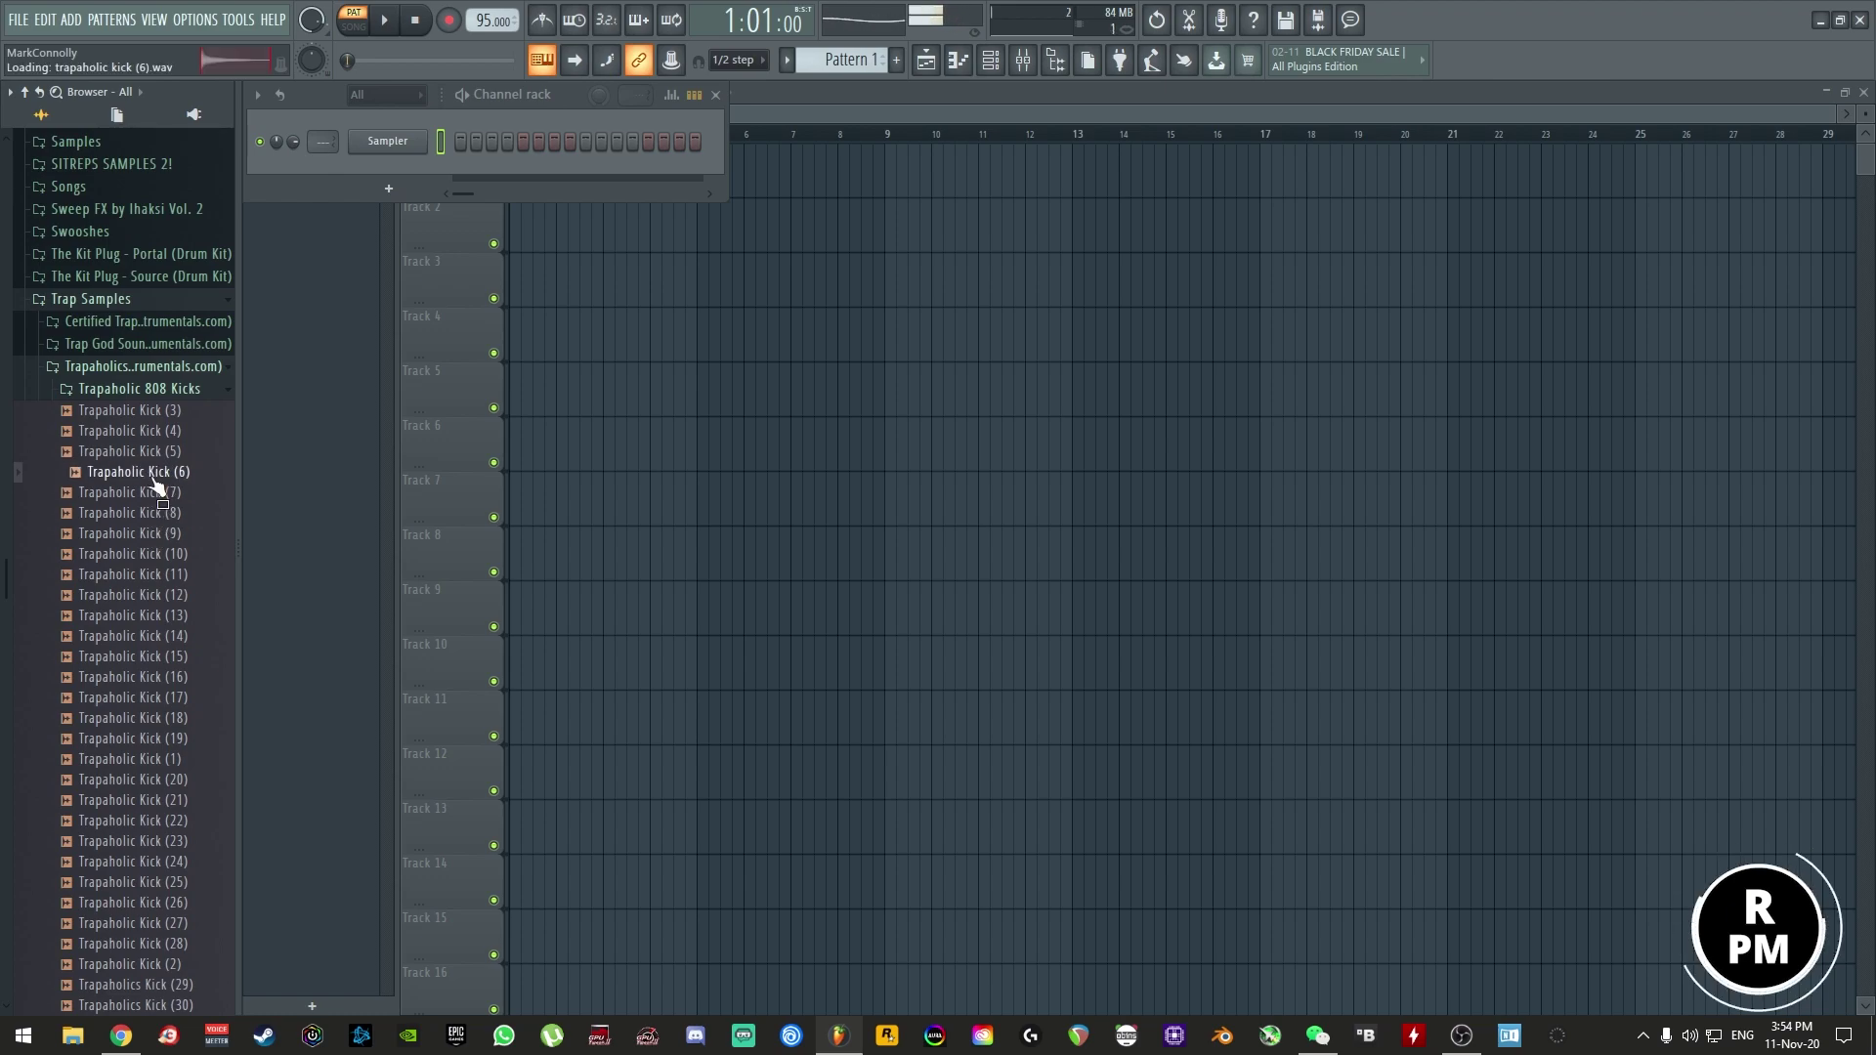
{"action": "left_click", "coordinate": [155, 457]}
{"action": "left_click", "coordinate": [156, 436]}
{"action": "left_click", "coordinate": [154, 414]}
{"action": "left_click", "coordinate": [153, 430]}
{"action": "left_click", "coordinate": [151, 535]}
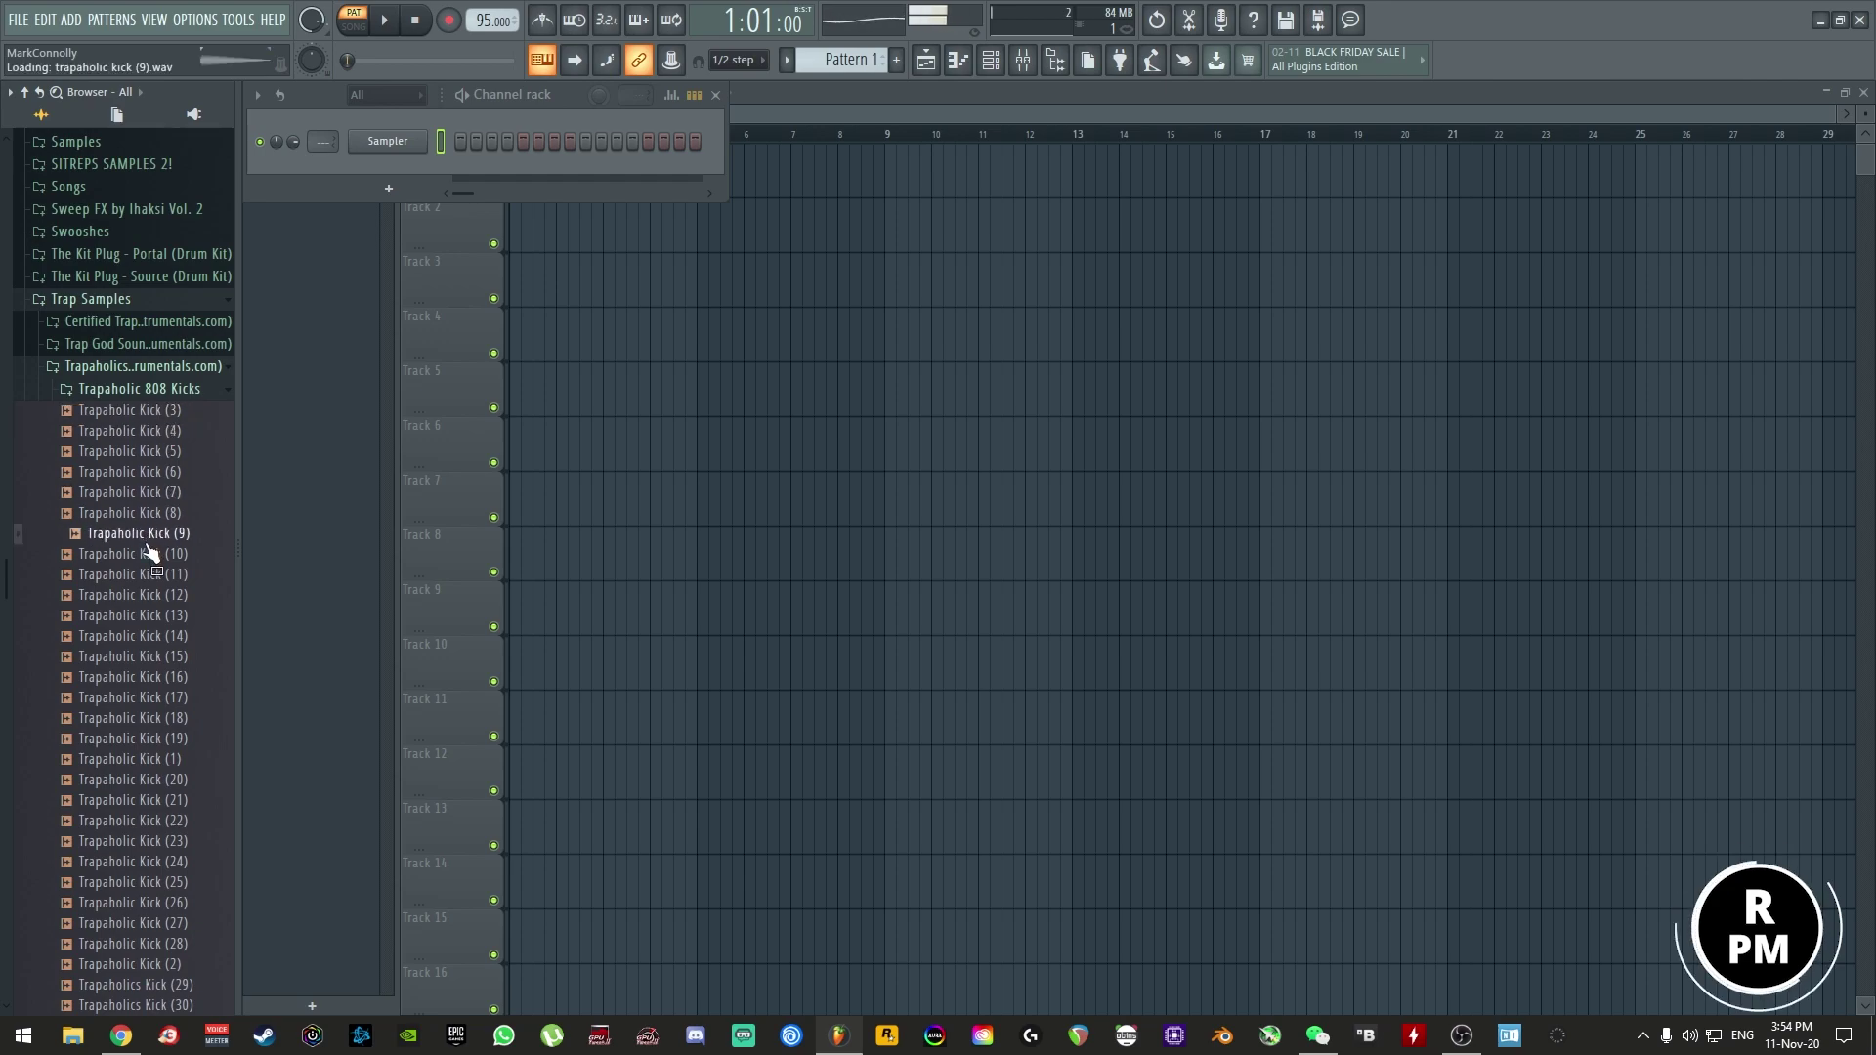
{"action": "left_click", "coordinate": [164, 777]}
{"action": "left_click", "coordinate": [162, 761]}
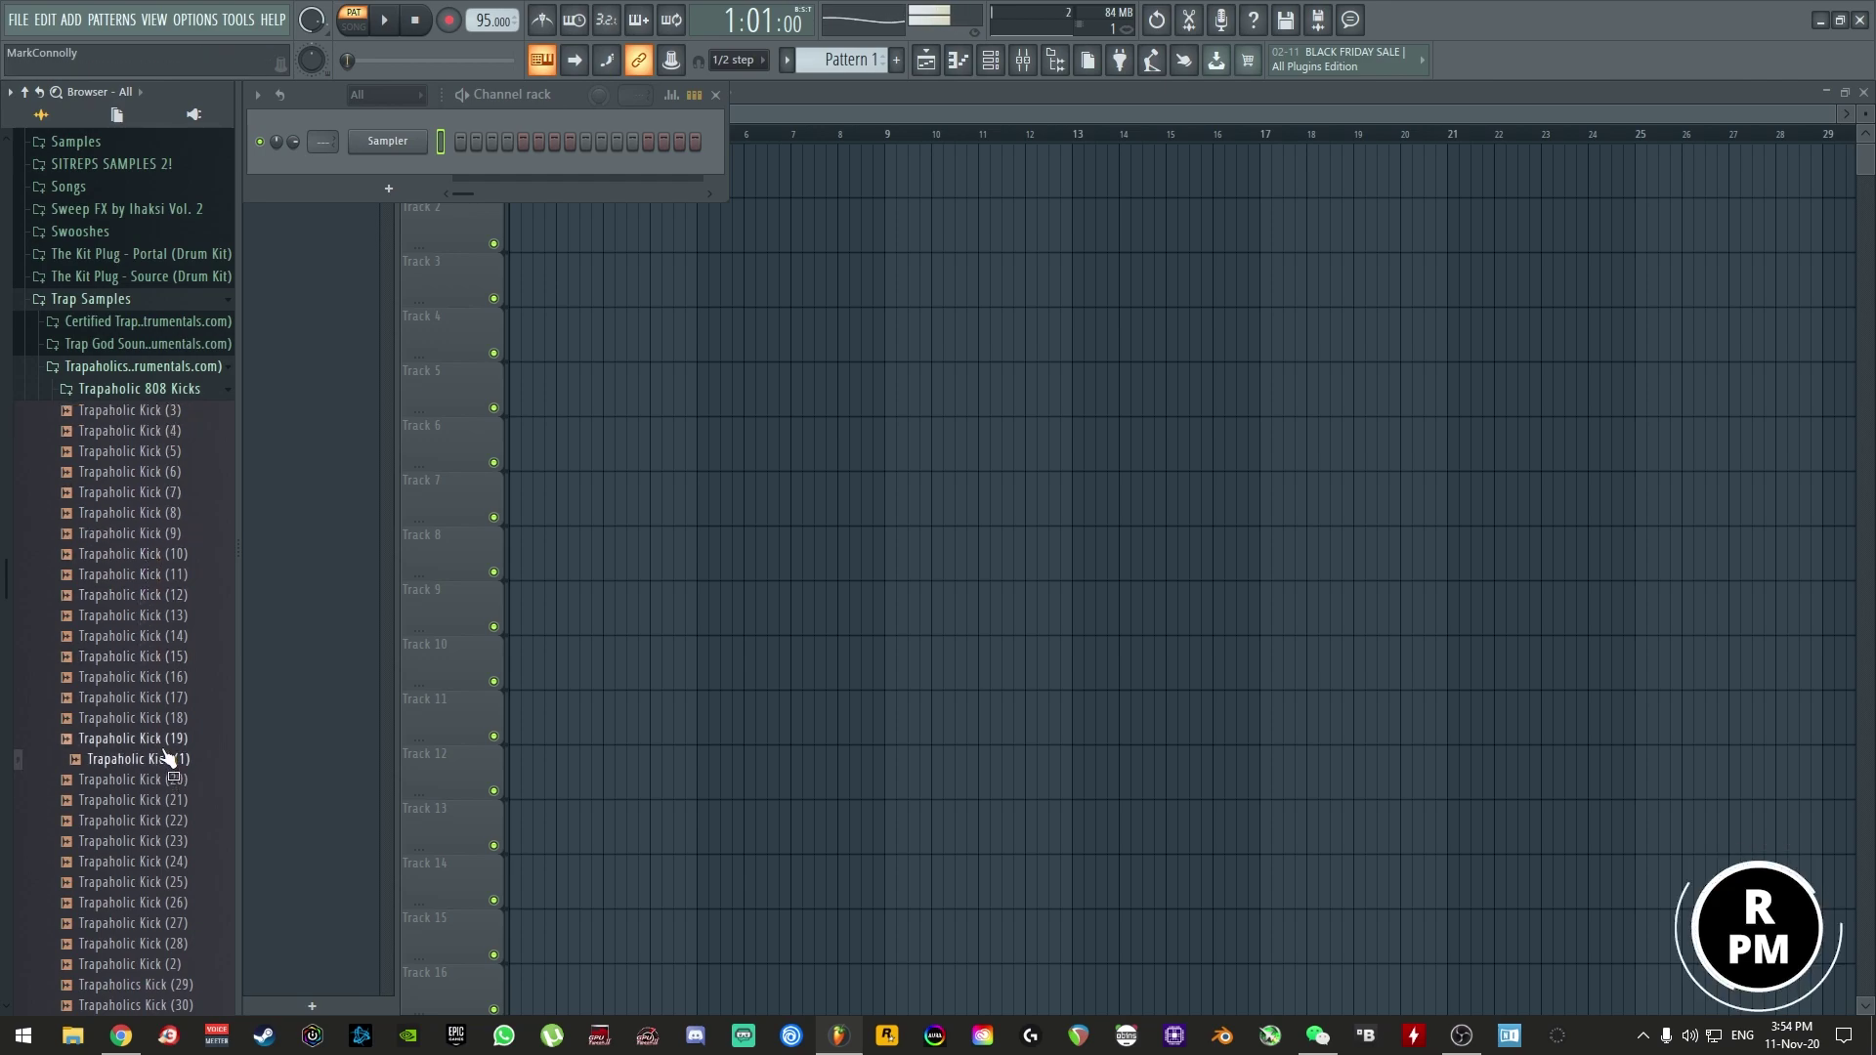
{"action": "right_click", "coordinate": [163, 767]}
{"action": "left_click", "coordinate": [171, 776]}
- Collapse the Trapaholics kit folders and open the Kicks folder in the Certified Trap Star Kit's Drum Kit
{"action": "left_click", "coordinate": [161, 391]}
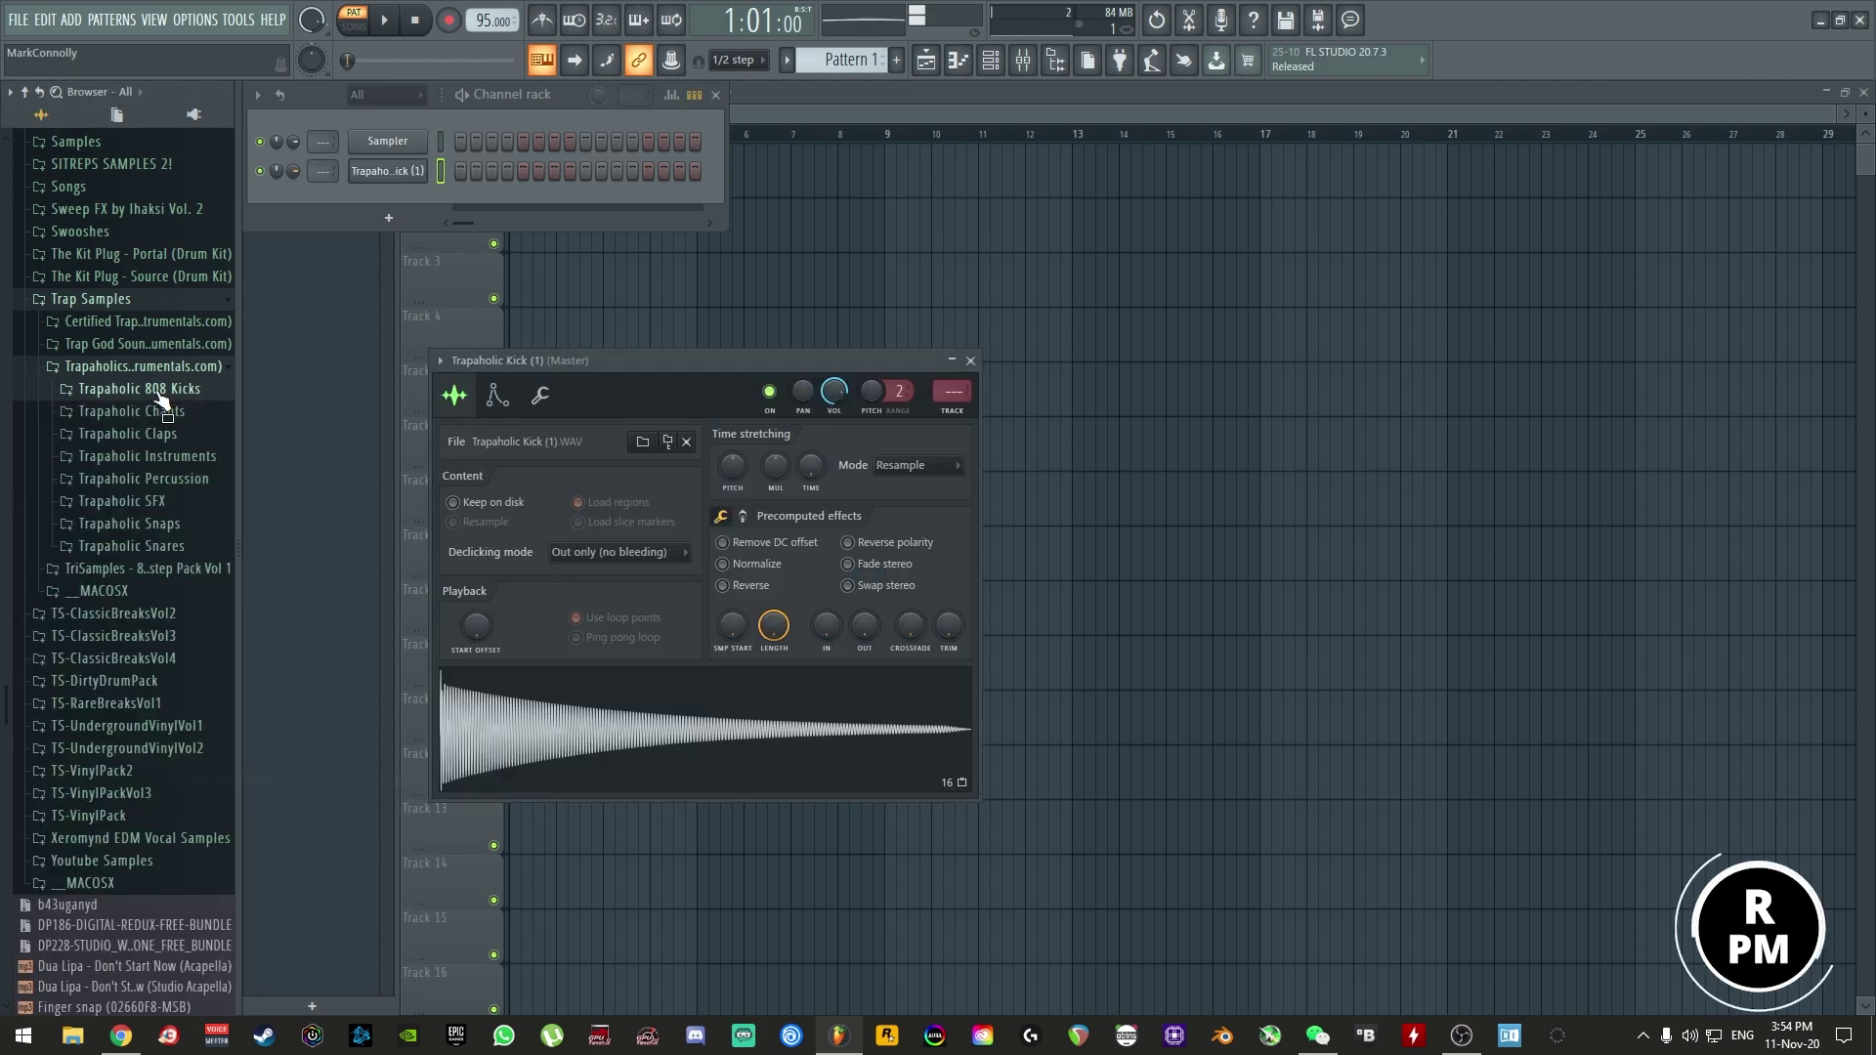
{"action": "left_click", "coordinate": [156, 367]}
{"action": "left_click", "coordinate": [155, 325]}
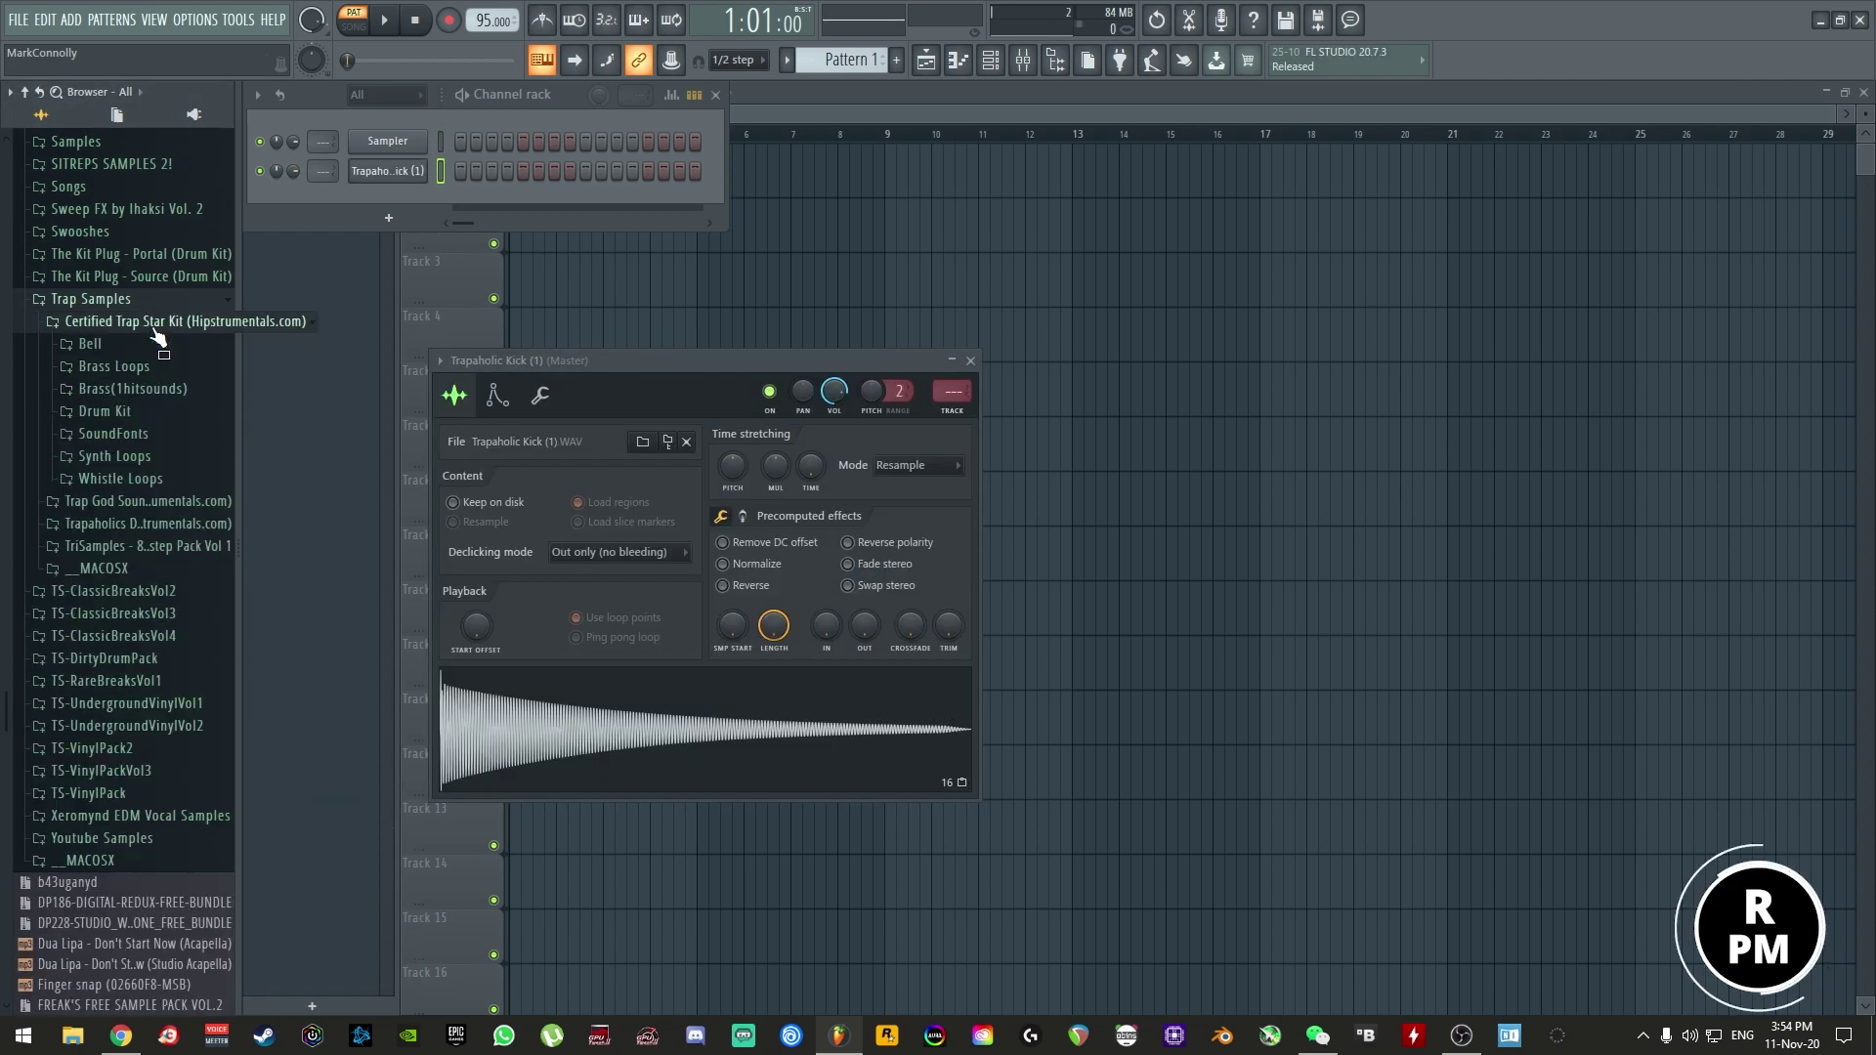
{"action": "left_click", "coordinate": [137, 419]}
{"action": "left_click", "coordinate": [151, 463]}
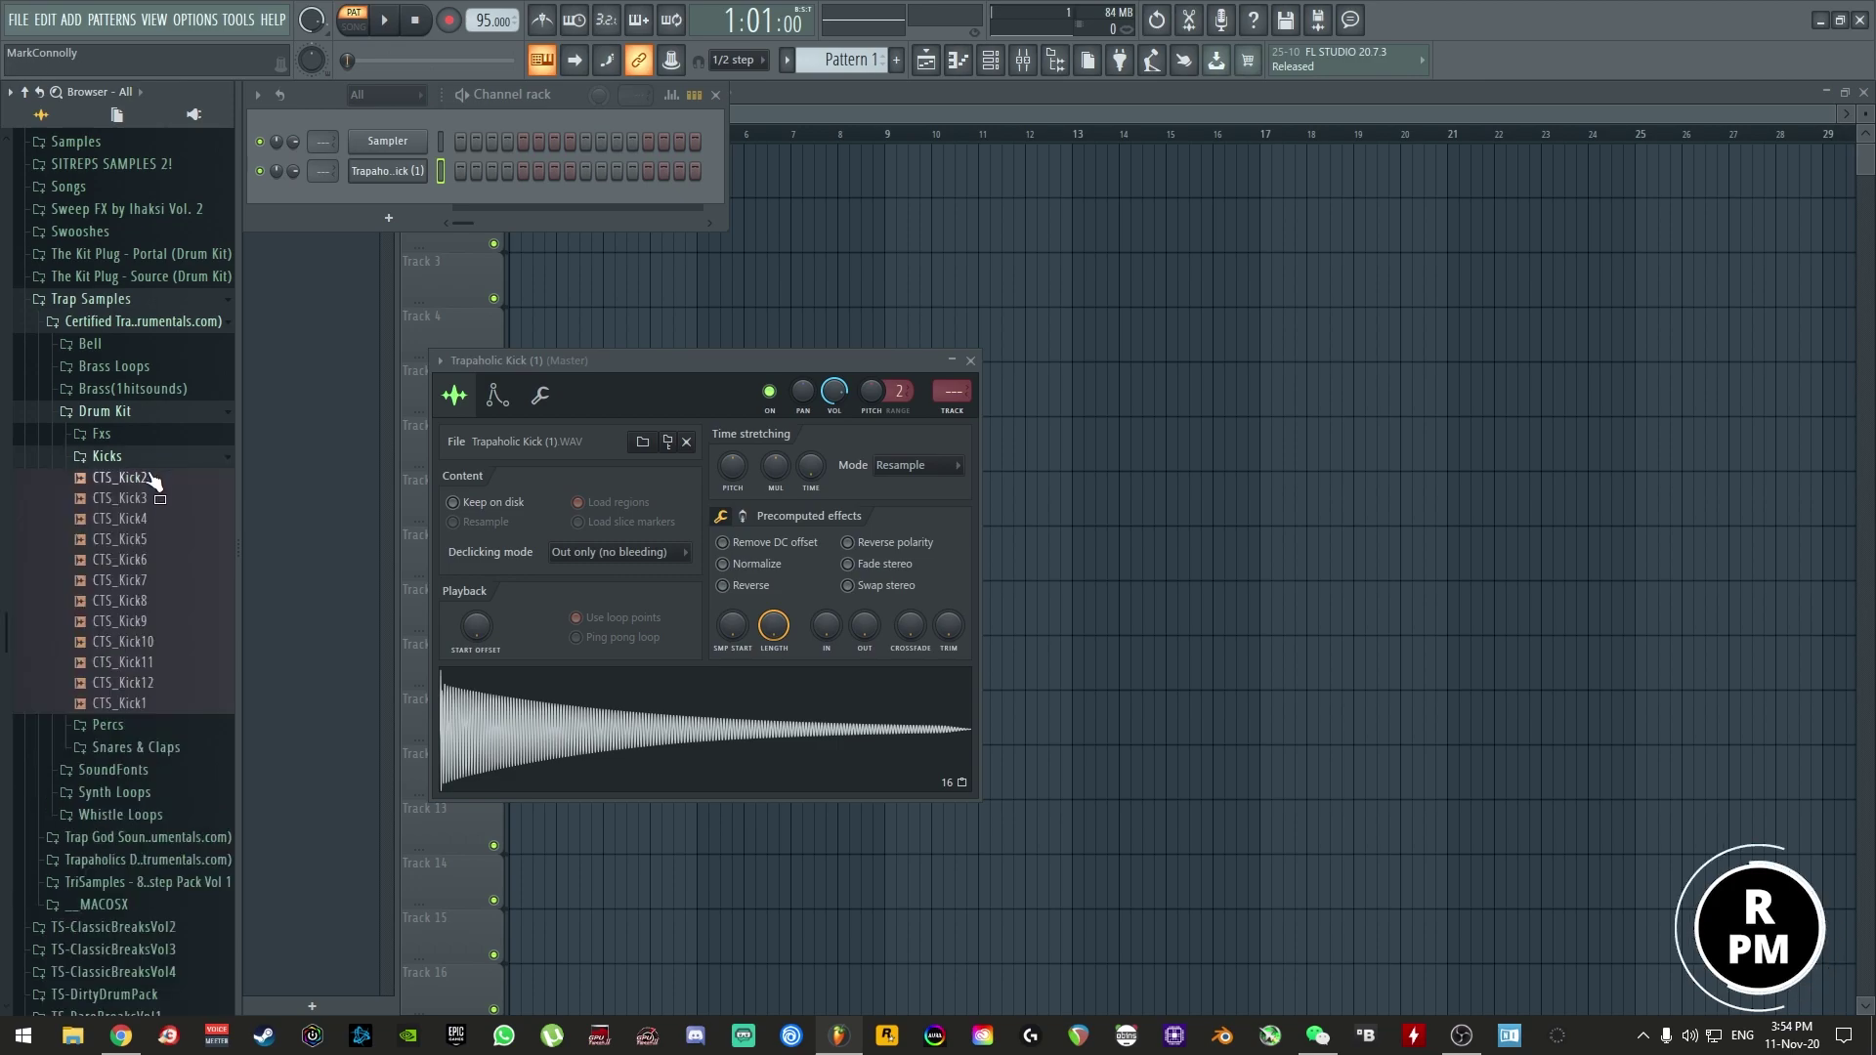
- Audition the CTS kick samples one after another, from CTS_Kick2 through CTS_Kick12 and CTS_Kick1
{"action": "left_click", "coordinate": [146, 478]}
{"action": "left_click", "coordinate": [145, 499]}
{"action": "left_click", "coordinate": [145, 519]}
{"action": "left_click", "coordinate": [146, 539]}
{"action": "left_click", "coordinate": [145, 560]}
{"action": "left_click", "coordinate": [140, 580]}
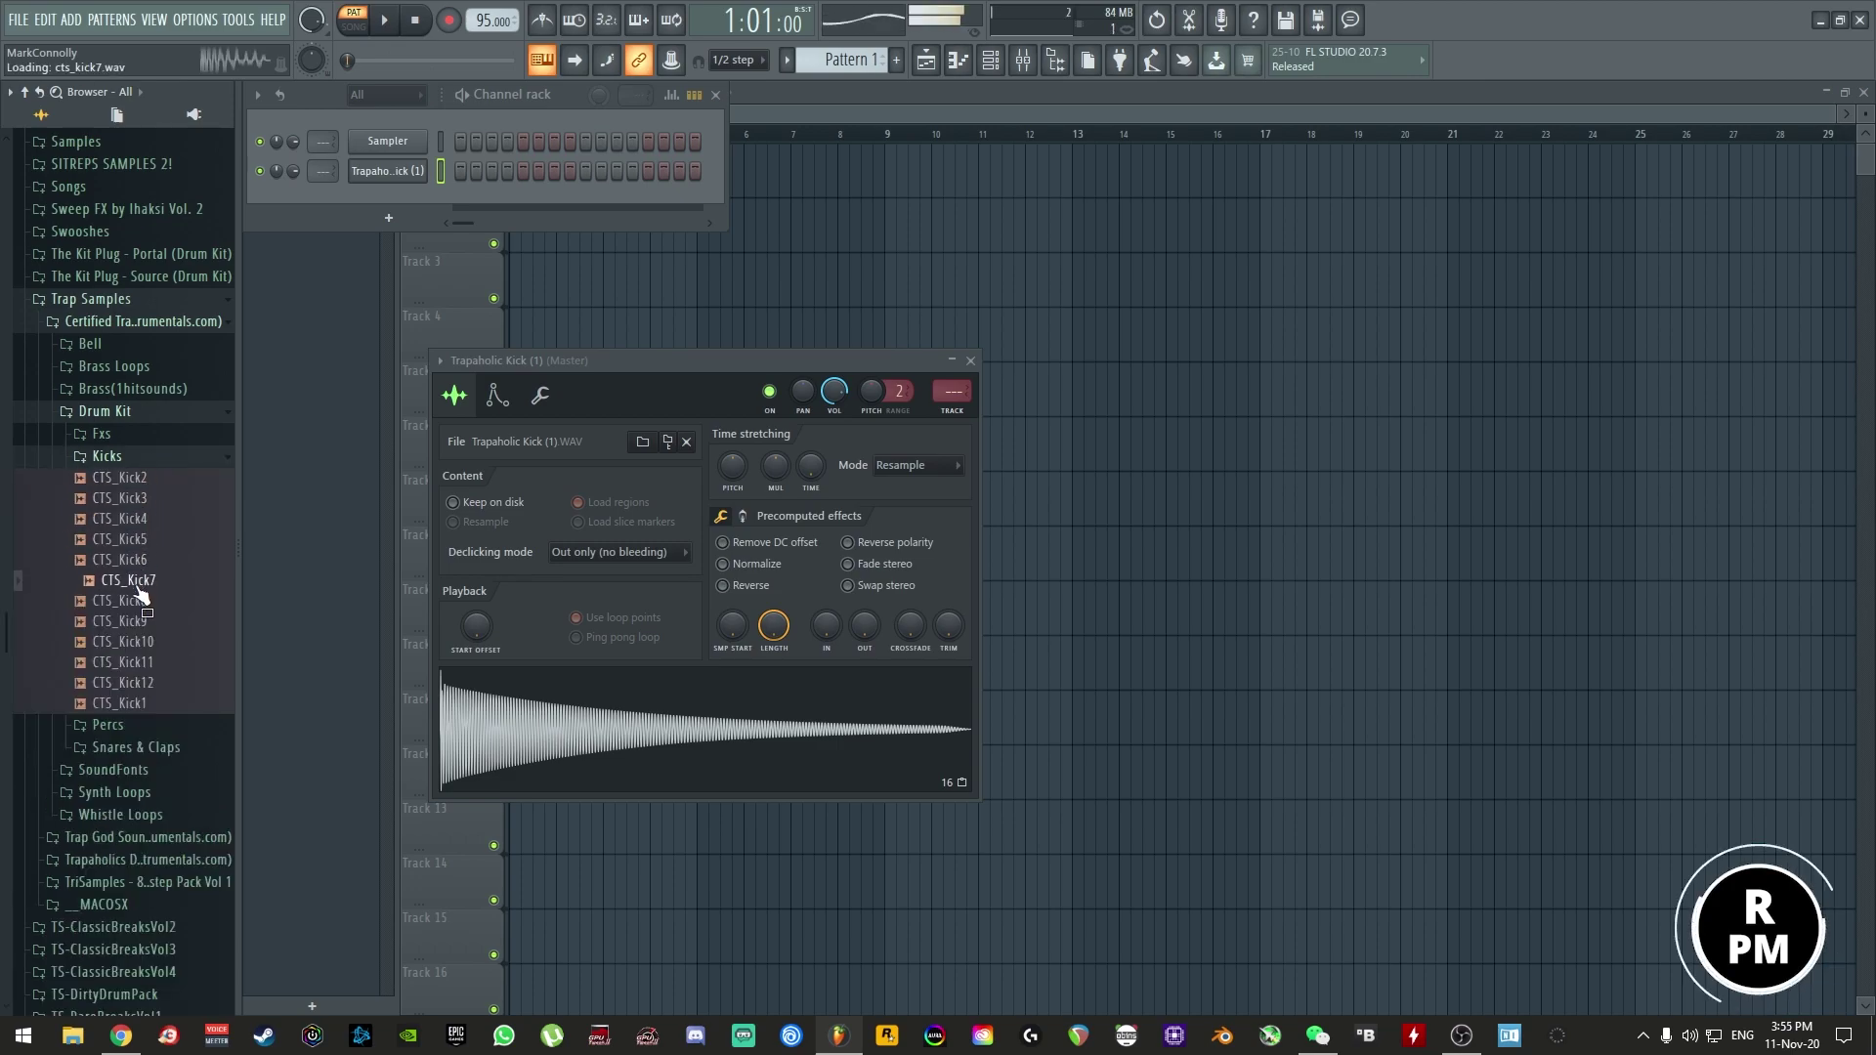
{"action": "left_click", "coordinate": [142, 601]}
{"action": "left_click", "coordinate": [144, 623]}
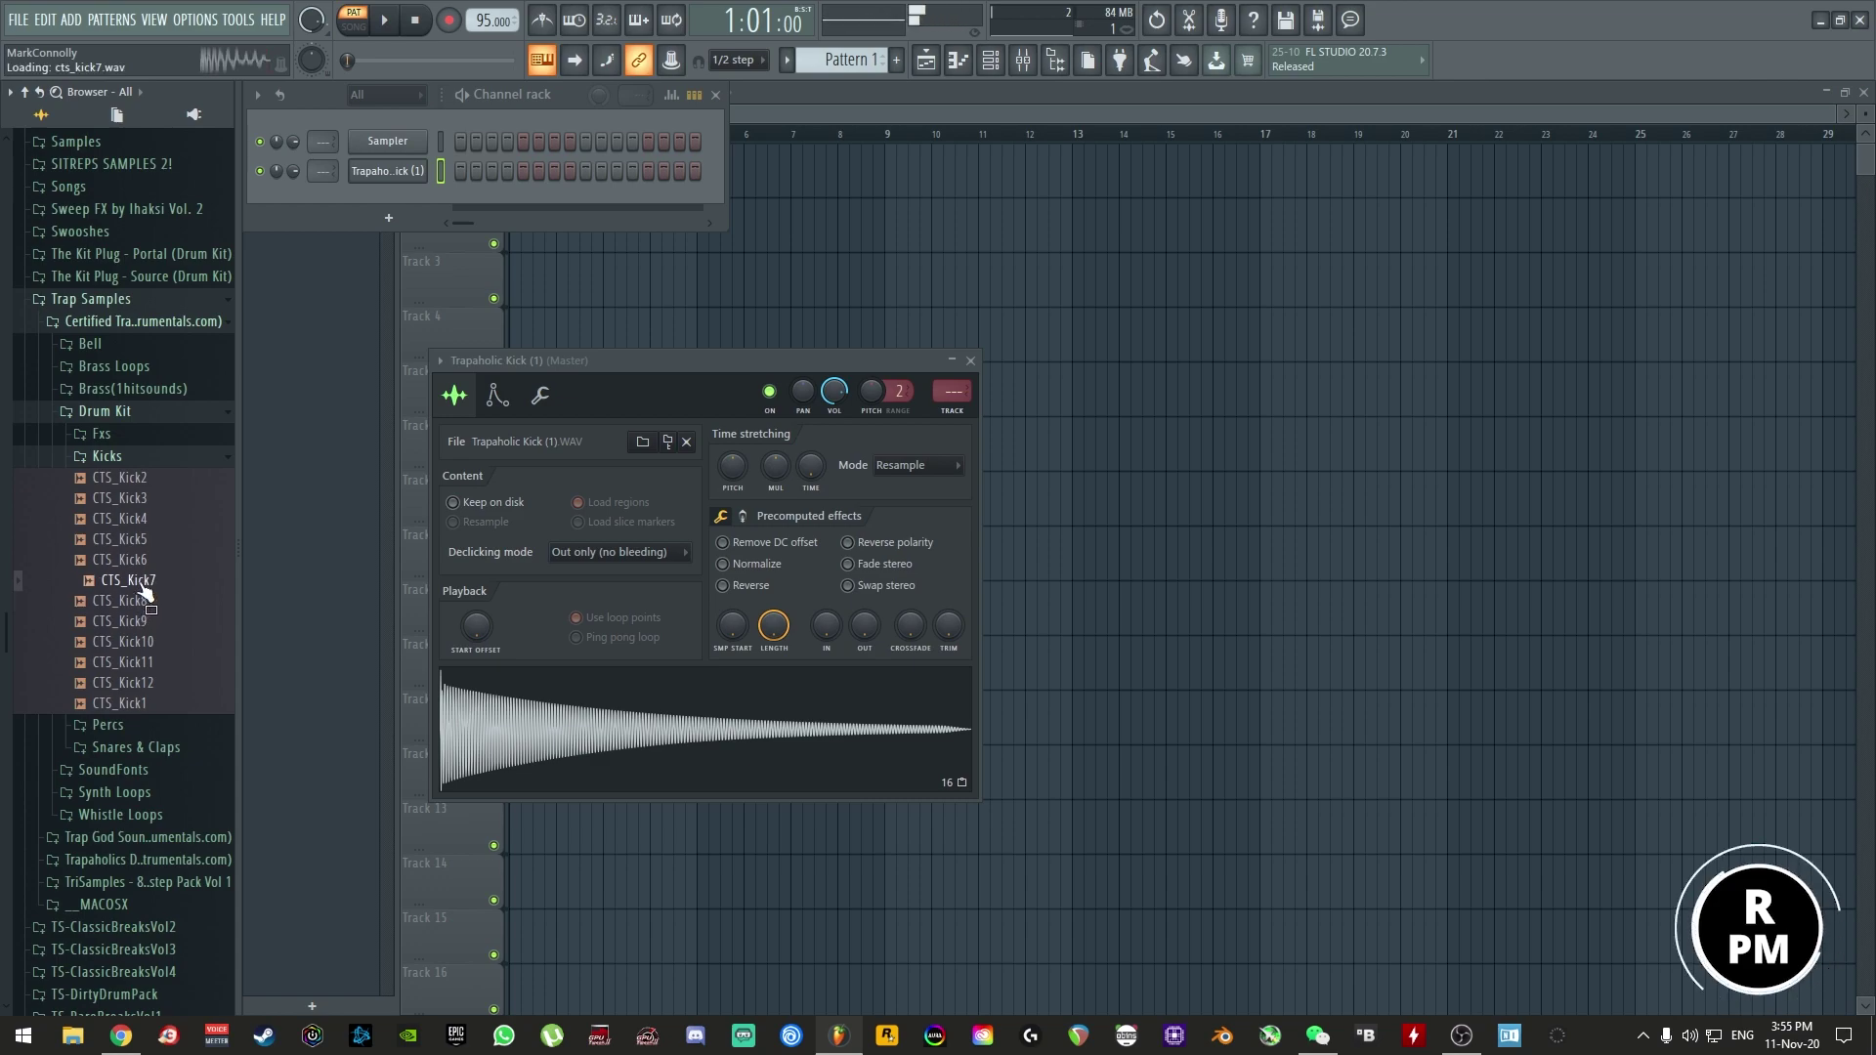
{"action": "left_click", "coordinate": [144, 642]}
{"action": "left_click", "coordinate": [144, 663]}
{"action": "left_click", "coordinate": [143, 684]}
{"action": "left_click", "coordinate": [142, 704]}
- Compare CTS_Kick2 to CTS_Kick5 again and load CTS_Kick7 into a new channel
{"action": "left_click", "coordinate": [167, 539]}
{"action": "left_click", "coordinate": [166, 519]}
{"action": "left_click", "coordinate": [168, 499]}
{"action": "left_click", "coordinate": [172, 479]}
{"action": "left_click", "coordinate": [160, 539]}
{"action": "left_click", "coordinate": [160, 520]}
{"action": "left_click", "coordinate": [149, 582]}
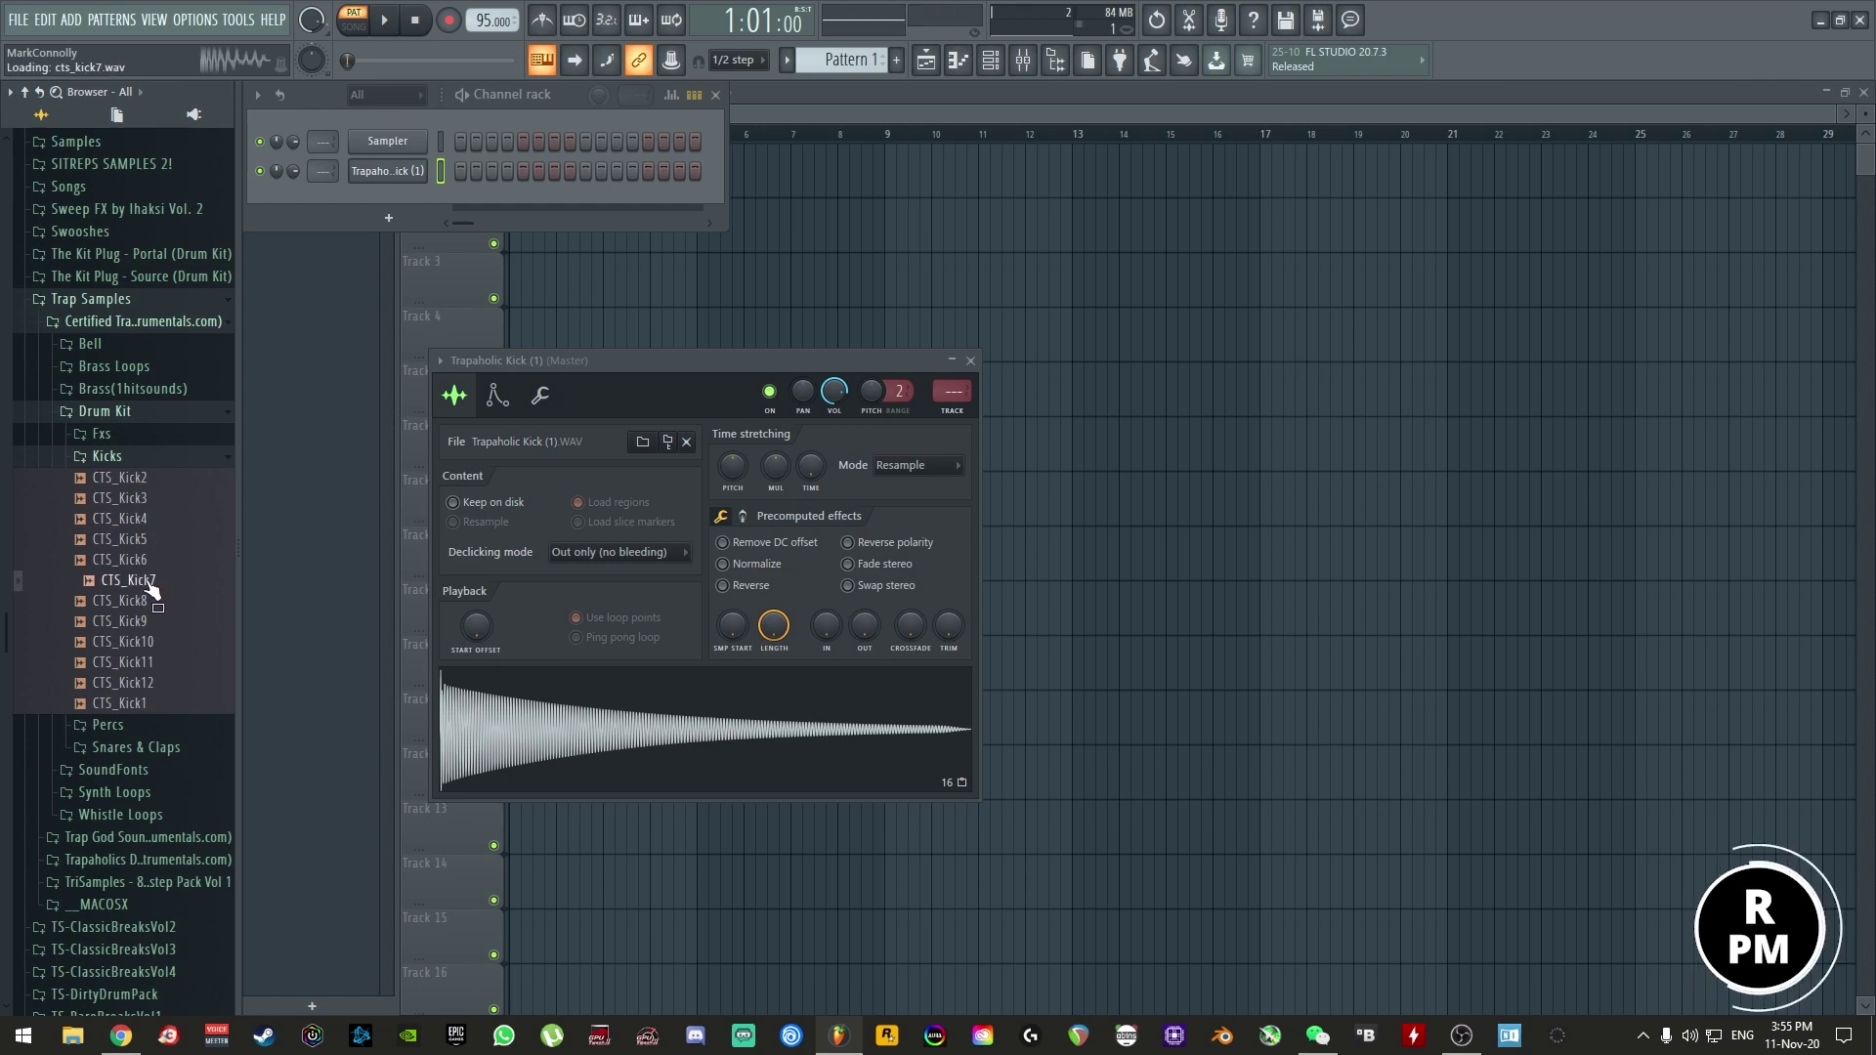
{"action": "right_click", "coordinate": [151, 584]}
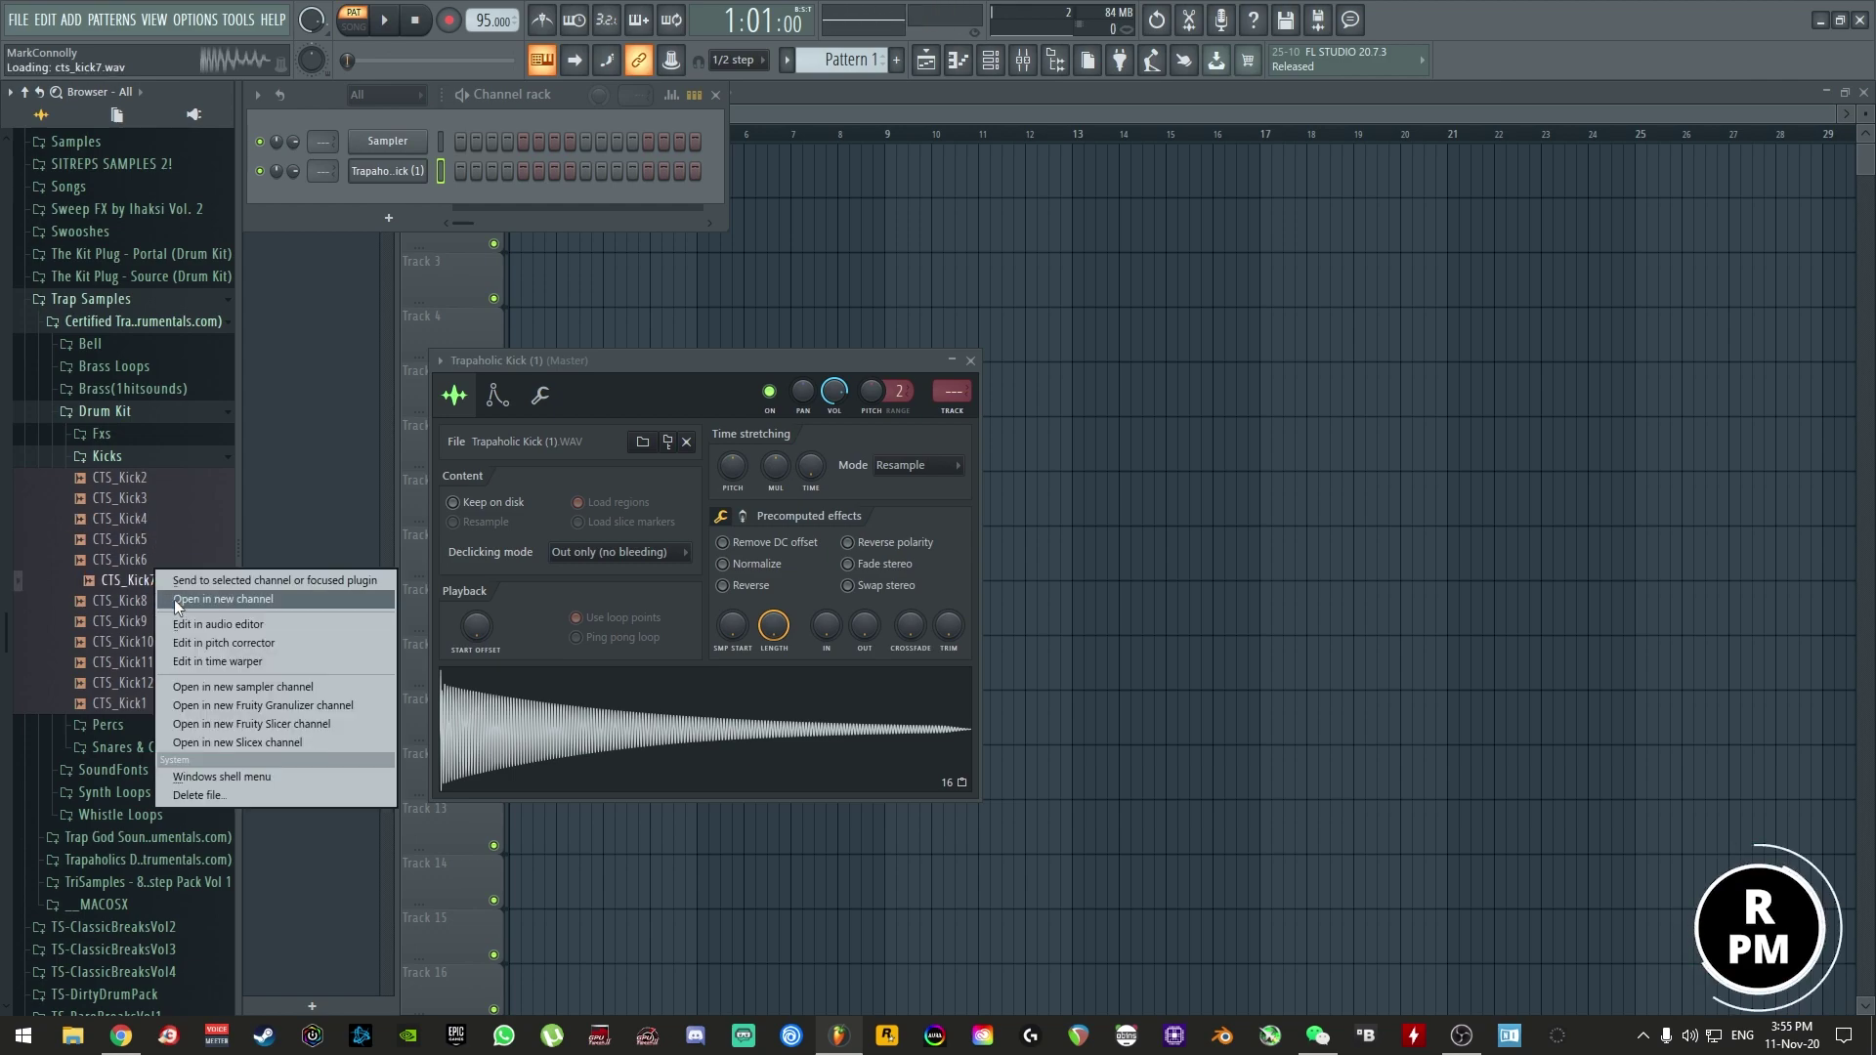
{"action": "left_click", "coordinate": [174, 600]}
- Preview CTS_Kick6 and load it into its own new channel
{"action": "left_click", "coordinate": [147, 564]}
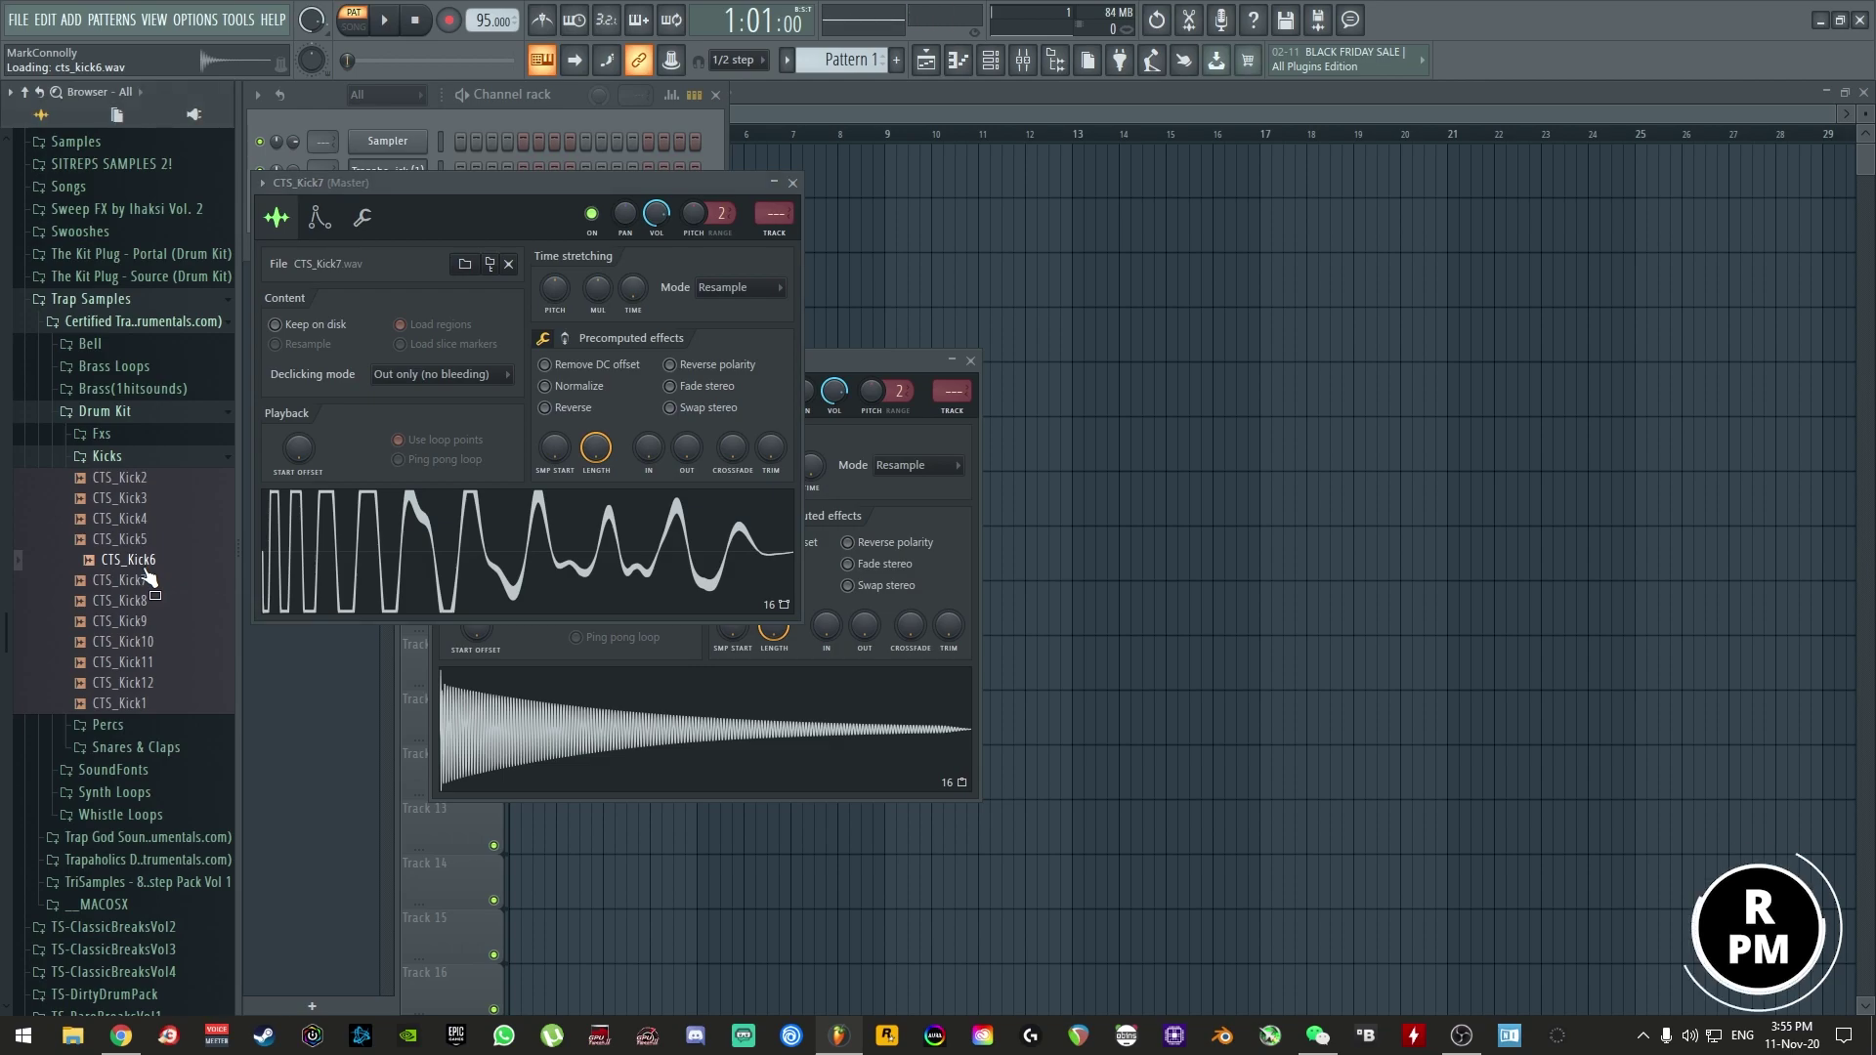
{"action": "right_click", "coordinate": [143, 564]}
{"action": "left_click", "coordinate": [161, 578]}
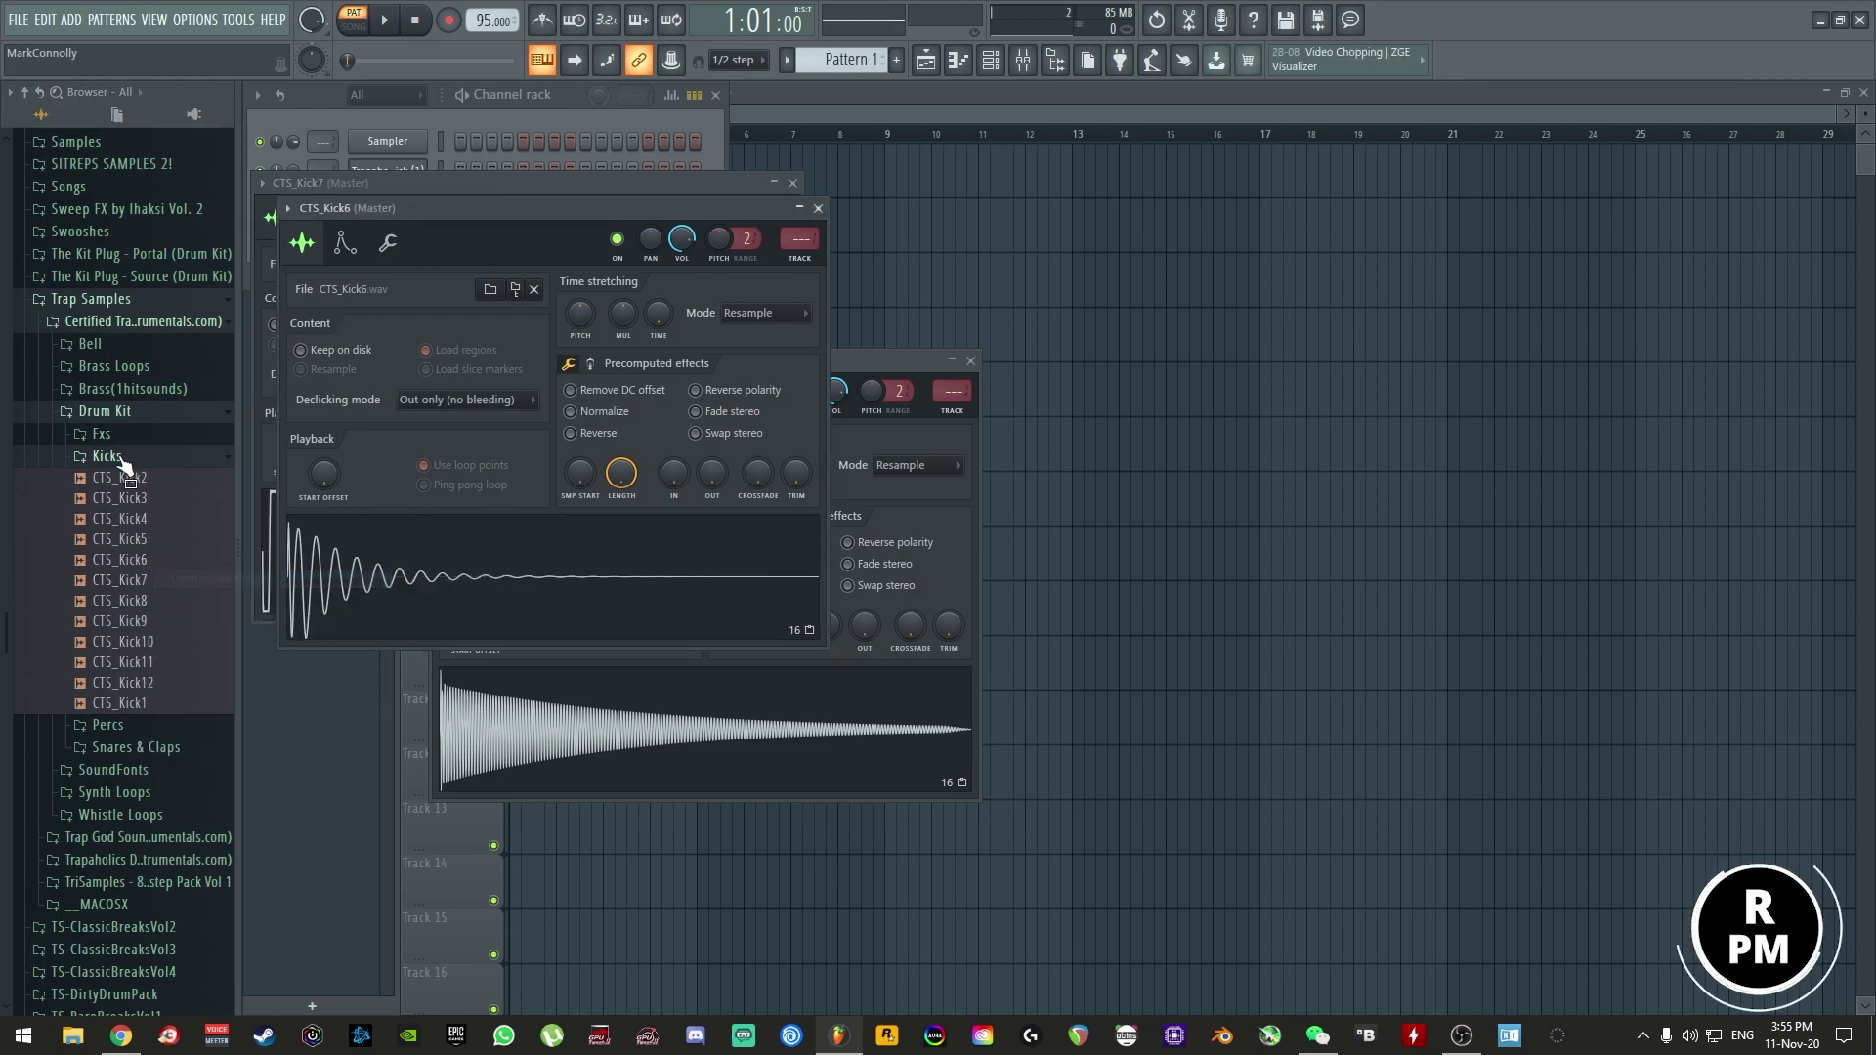
- Collapse the Kicks folder and audition the percussion samples in the Drum Kit's Percs folder
{"action": "left_click", "coordinate": [124, 456]}
{"action": "left_click", "coordinate": [123, 479]}
{"action": "left_click", "coordinate": [127, 503]}
{"action": "left_click", "coordinate": [126, 523]}
{"action": "left_click", "coordinate": [125, 543]}
{"action": "left_click", "coordinate": [125, 563]}
{"action": "left_click", "coordinate": [126, 585]}
{"action": "left_click", "coordinate": [126, 606]}
{"action": "left_click", "coordinate": [125, 624]}
{"action": "left_click", "coordinate": [125, 644]}
{"action": "left_click", "coordinate": [125, 665]}
{"action": "left_click", "coordinate": [125, 684]}
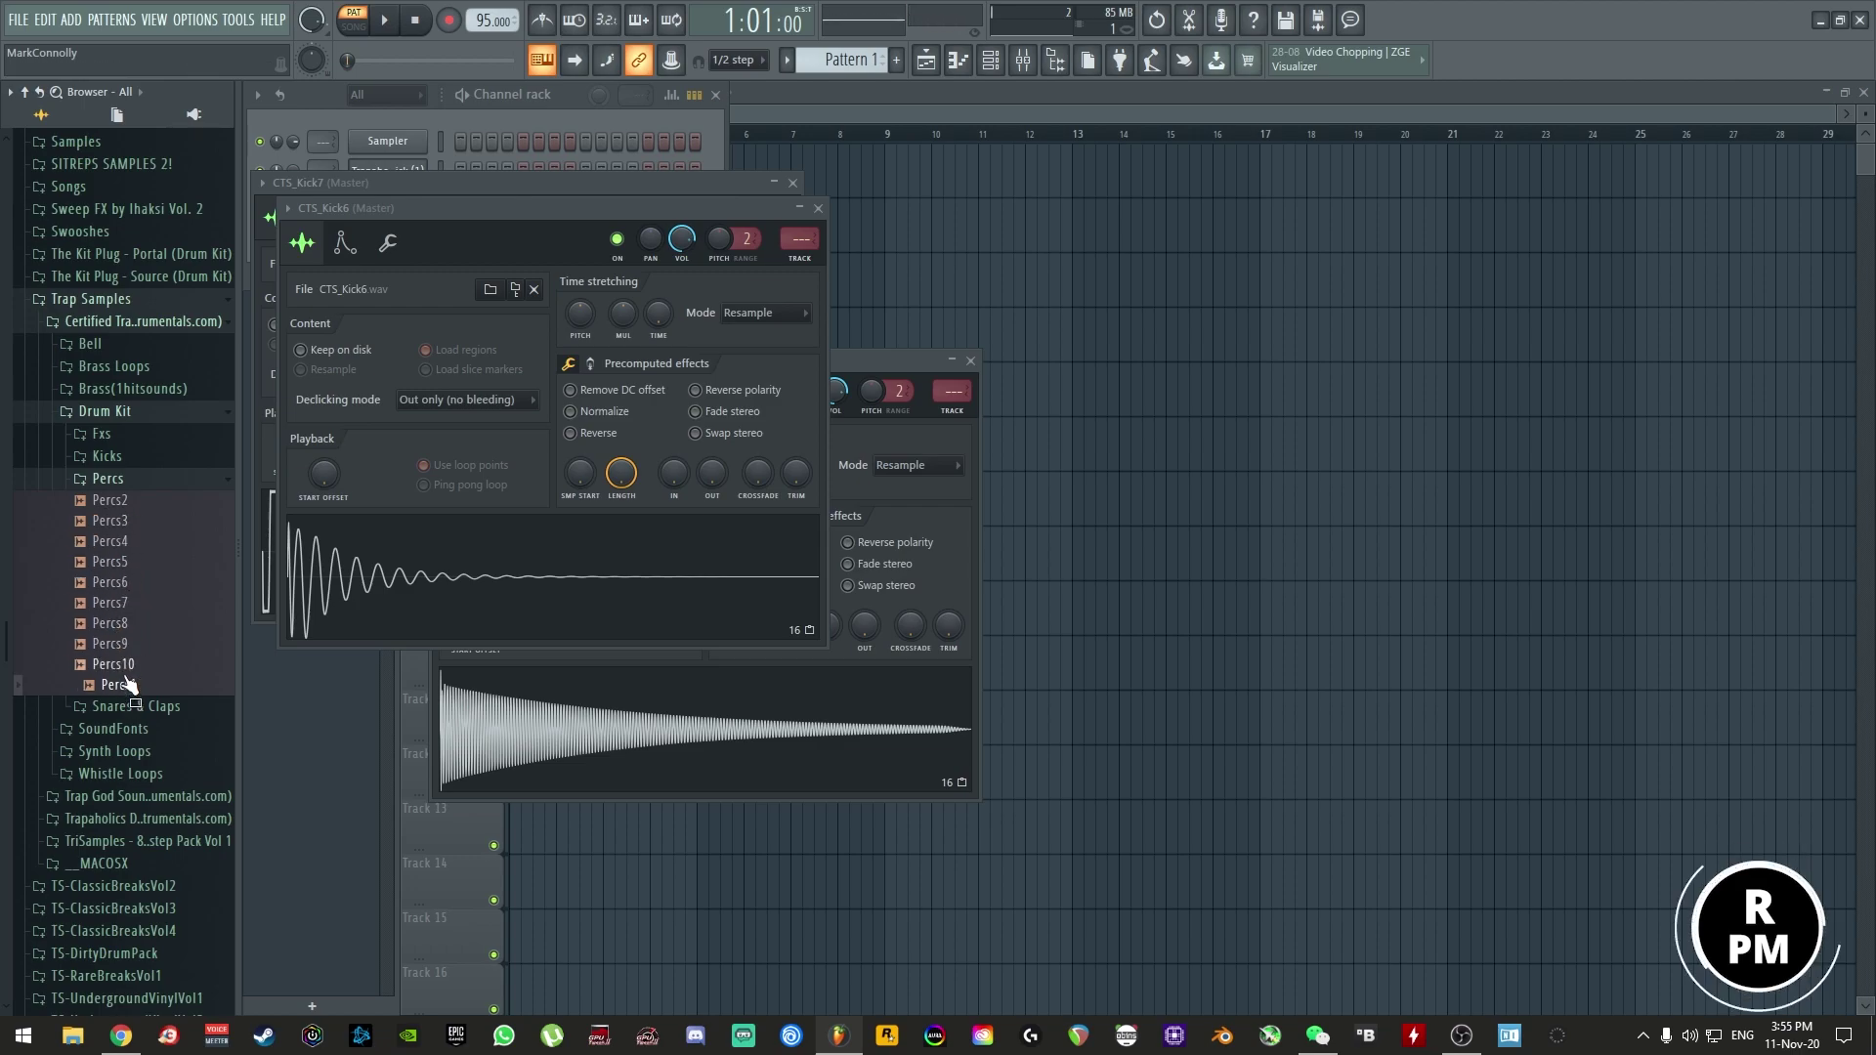
- Open the Snares & Claps folder, preview S&C2 and S&C3, and load S&C3 into a new channel
{"action": "left_click", "coordinate": [129, 706]}
{"action": "left_click", "coordinate": [137, 526]}
{"action": "left_click", "coordinate": [127, 544]}
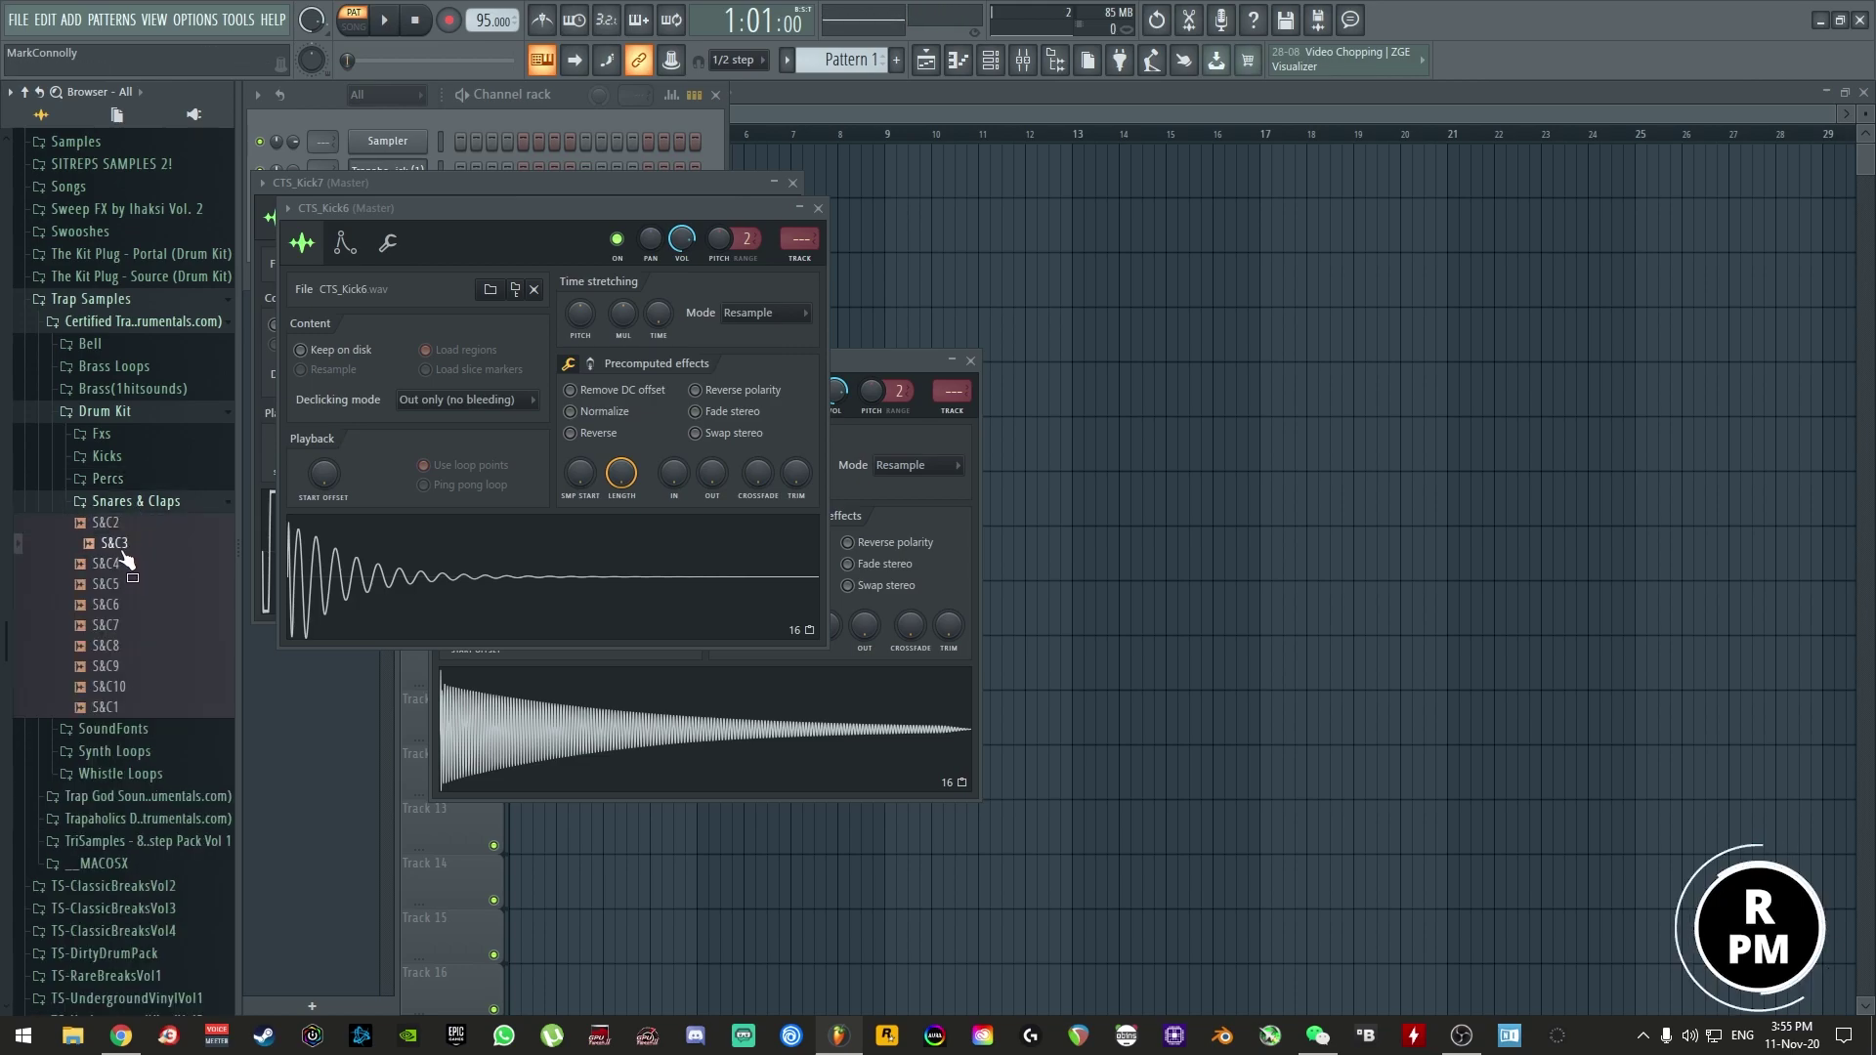
{"action": "right_click", "coordinate": [127, 540]}
{"action": "left_click", "coordinate": [151, 565]}
- Preview S&C4 and load it into its own new channel
{"action": "left_click", "coordinate": [115, 564]}
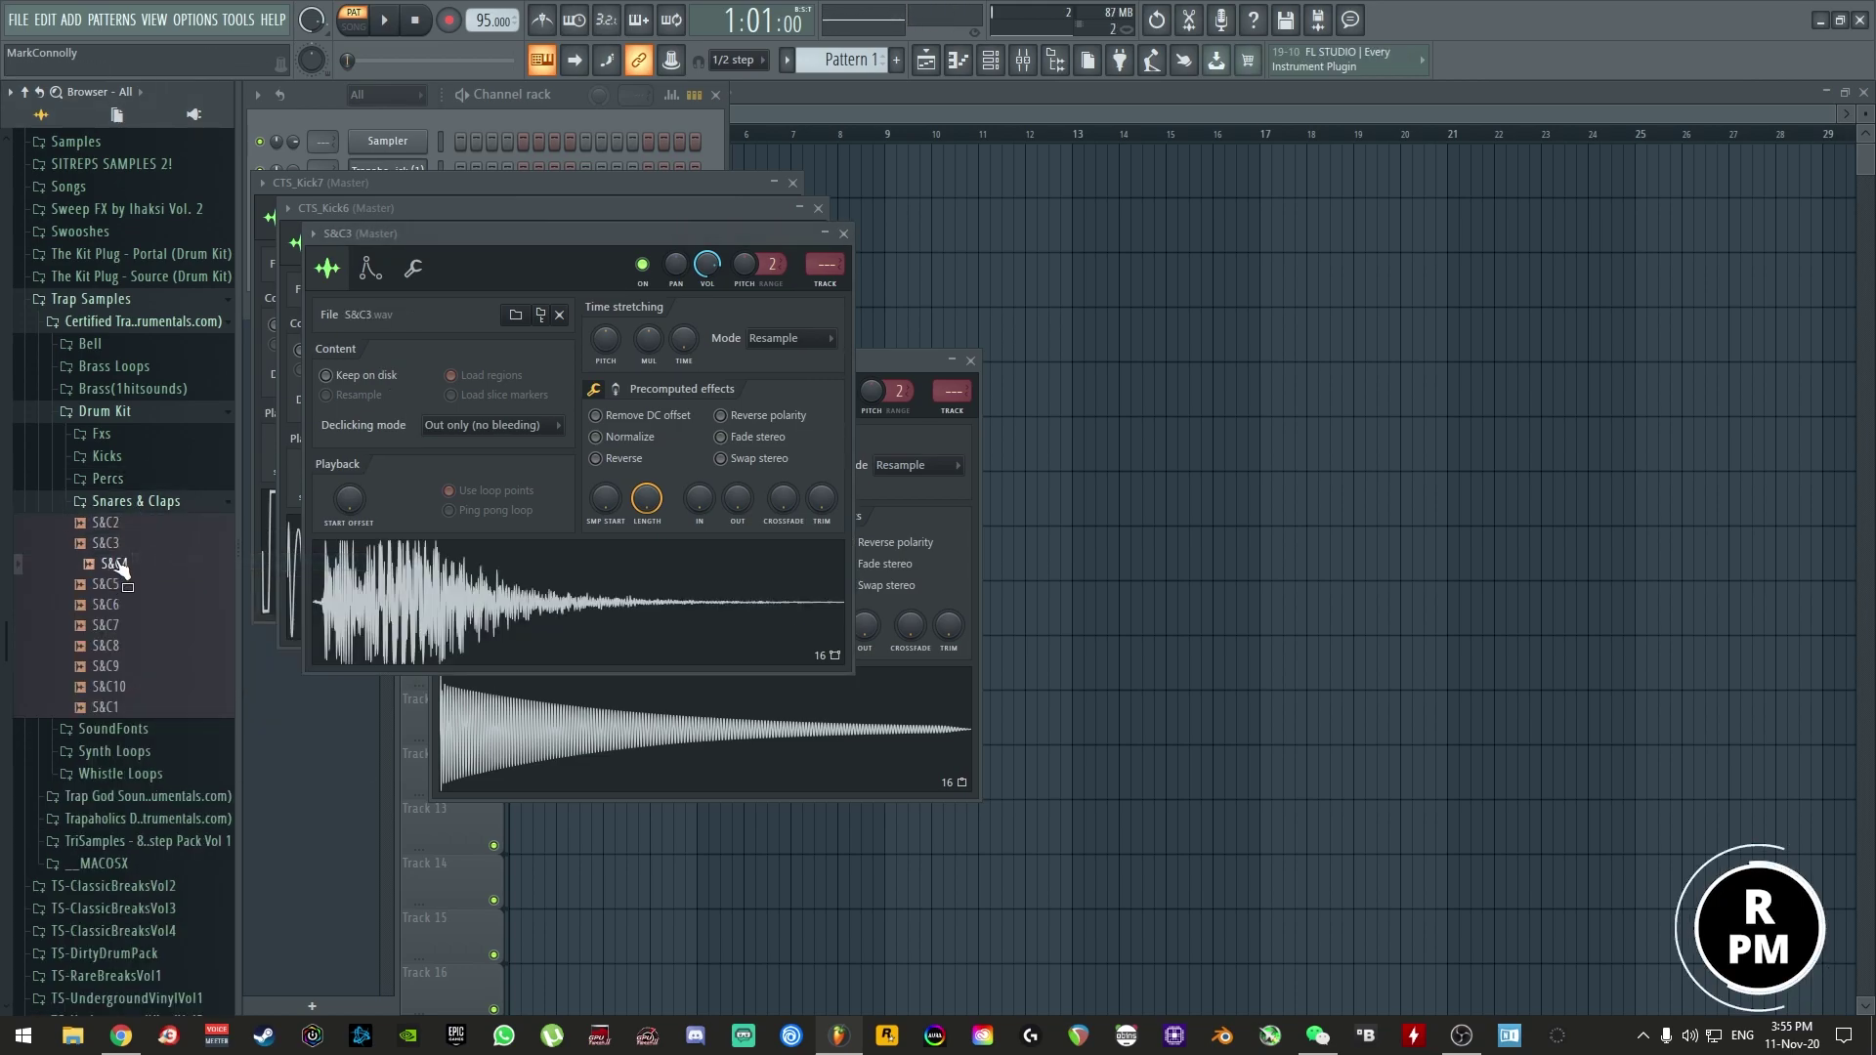
{"action": "right_click", "coordinate": [116, 564]}
{"action": "left_click", "coordinate": [191, 584]}
- Close the Certified Trap Star Kit folders and check the Boi-1da samples in the Trap God Sound Kit
{"action": "left_click", "coordinate": [138, 500]}
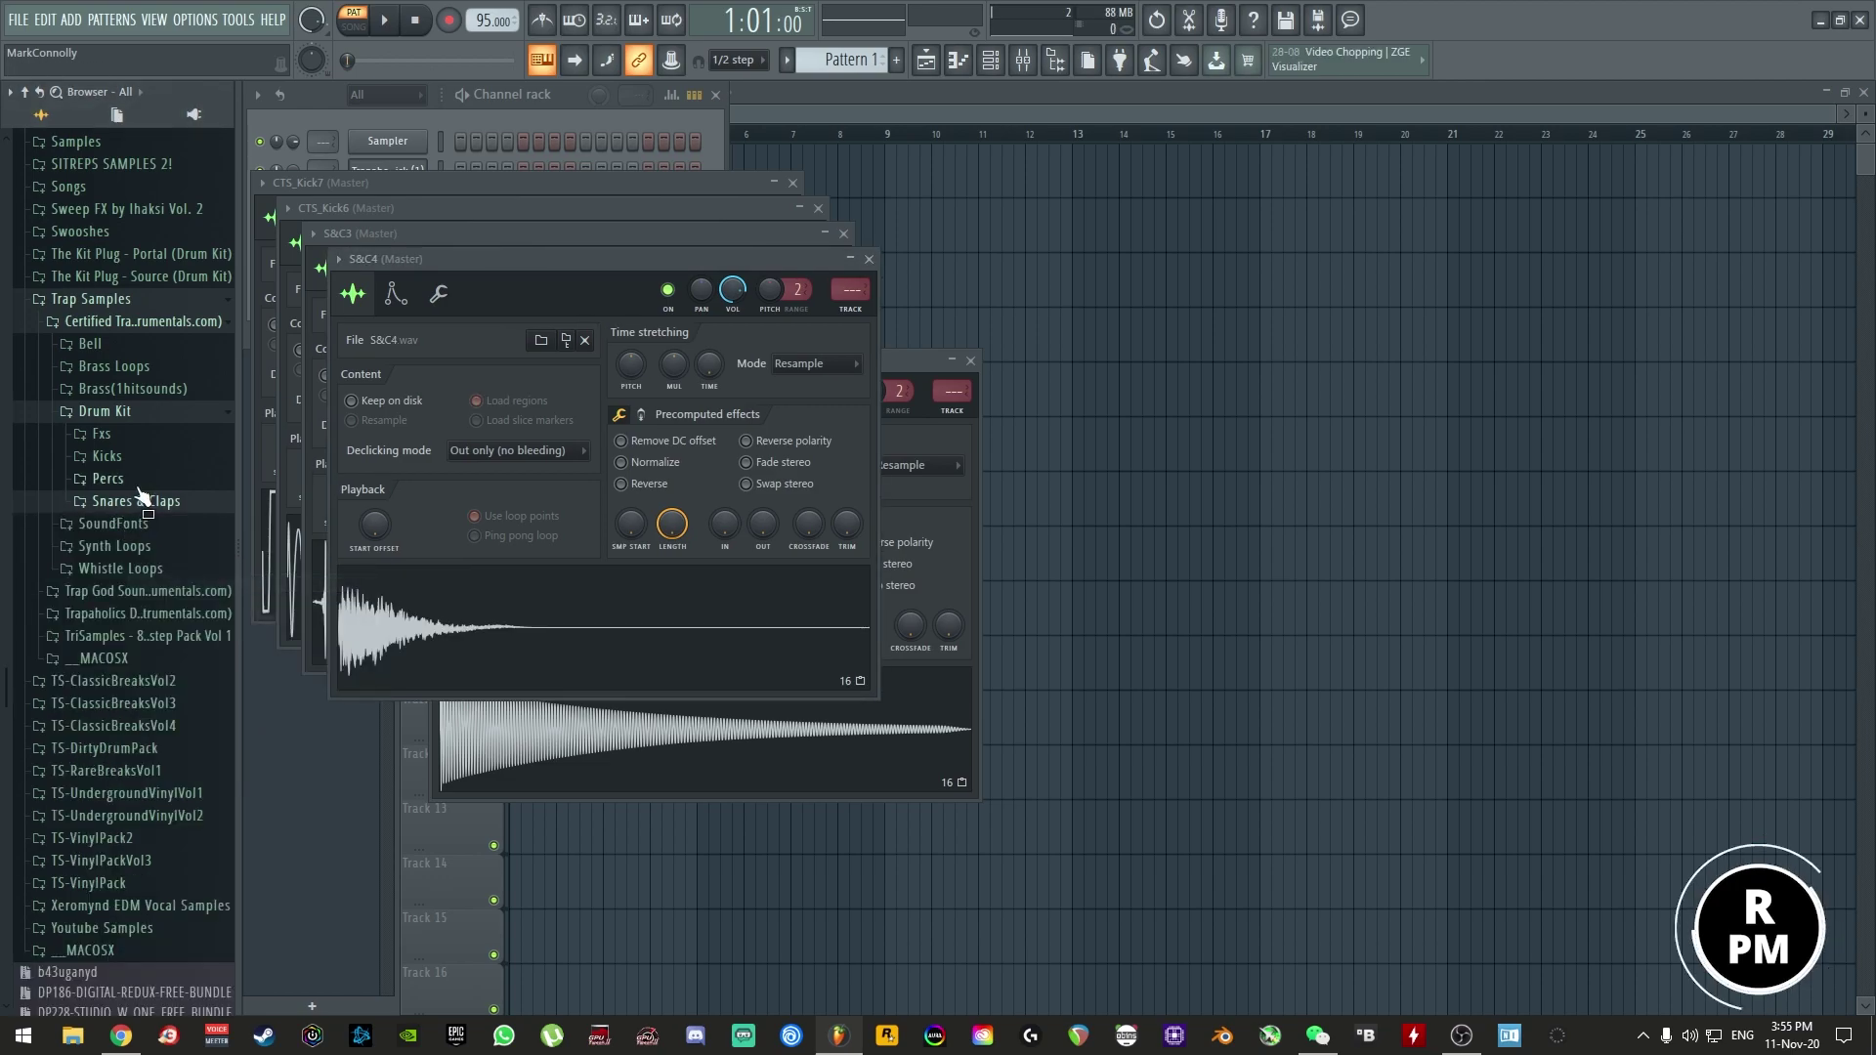
{"action": "left_click", "coordinate": [114, 418]}
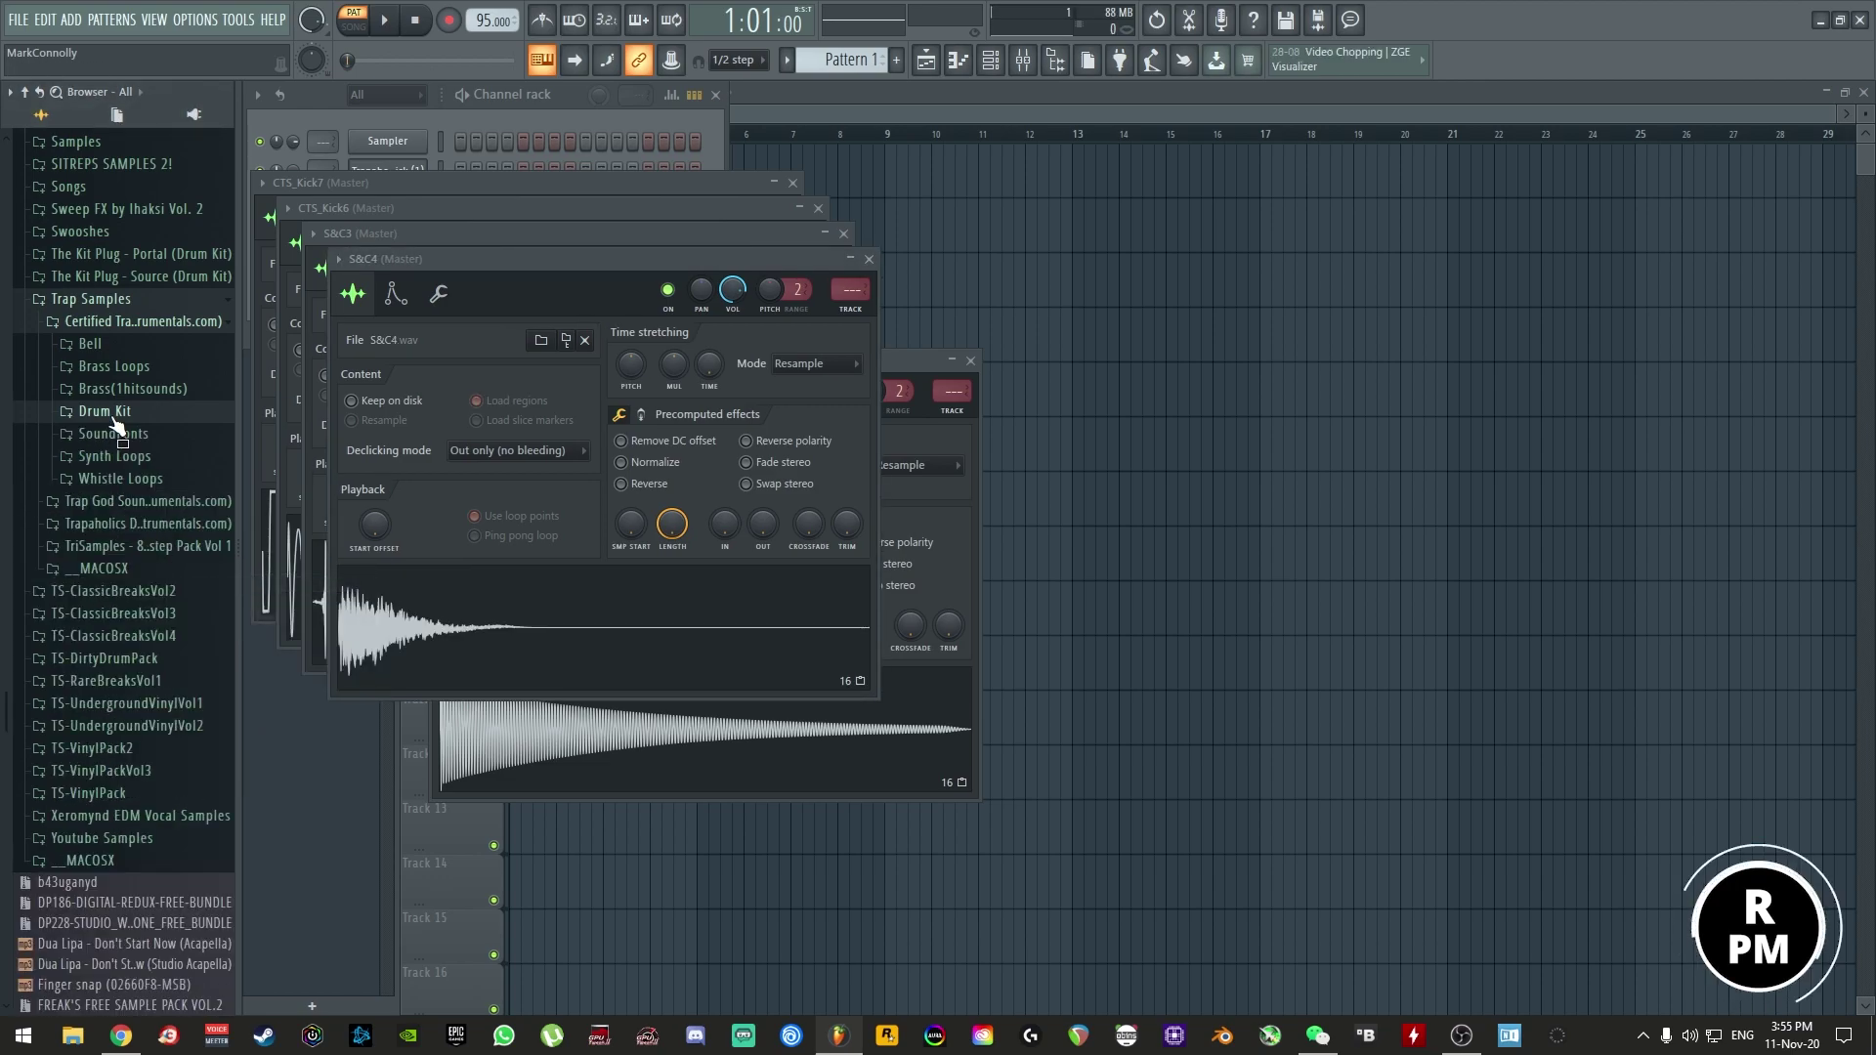
{"action": "left_click", "coordinate": [126, 324]}
{"action": "left_click", "coordinate": [121, 350]}
{"action": "left_click", "coordinate": [127, 369]}
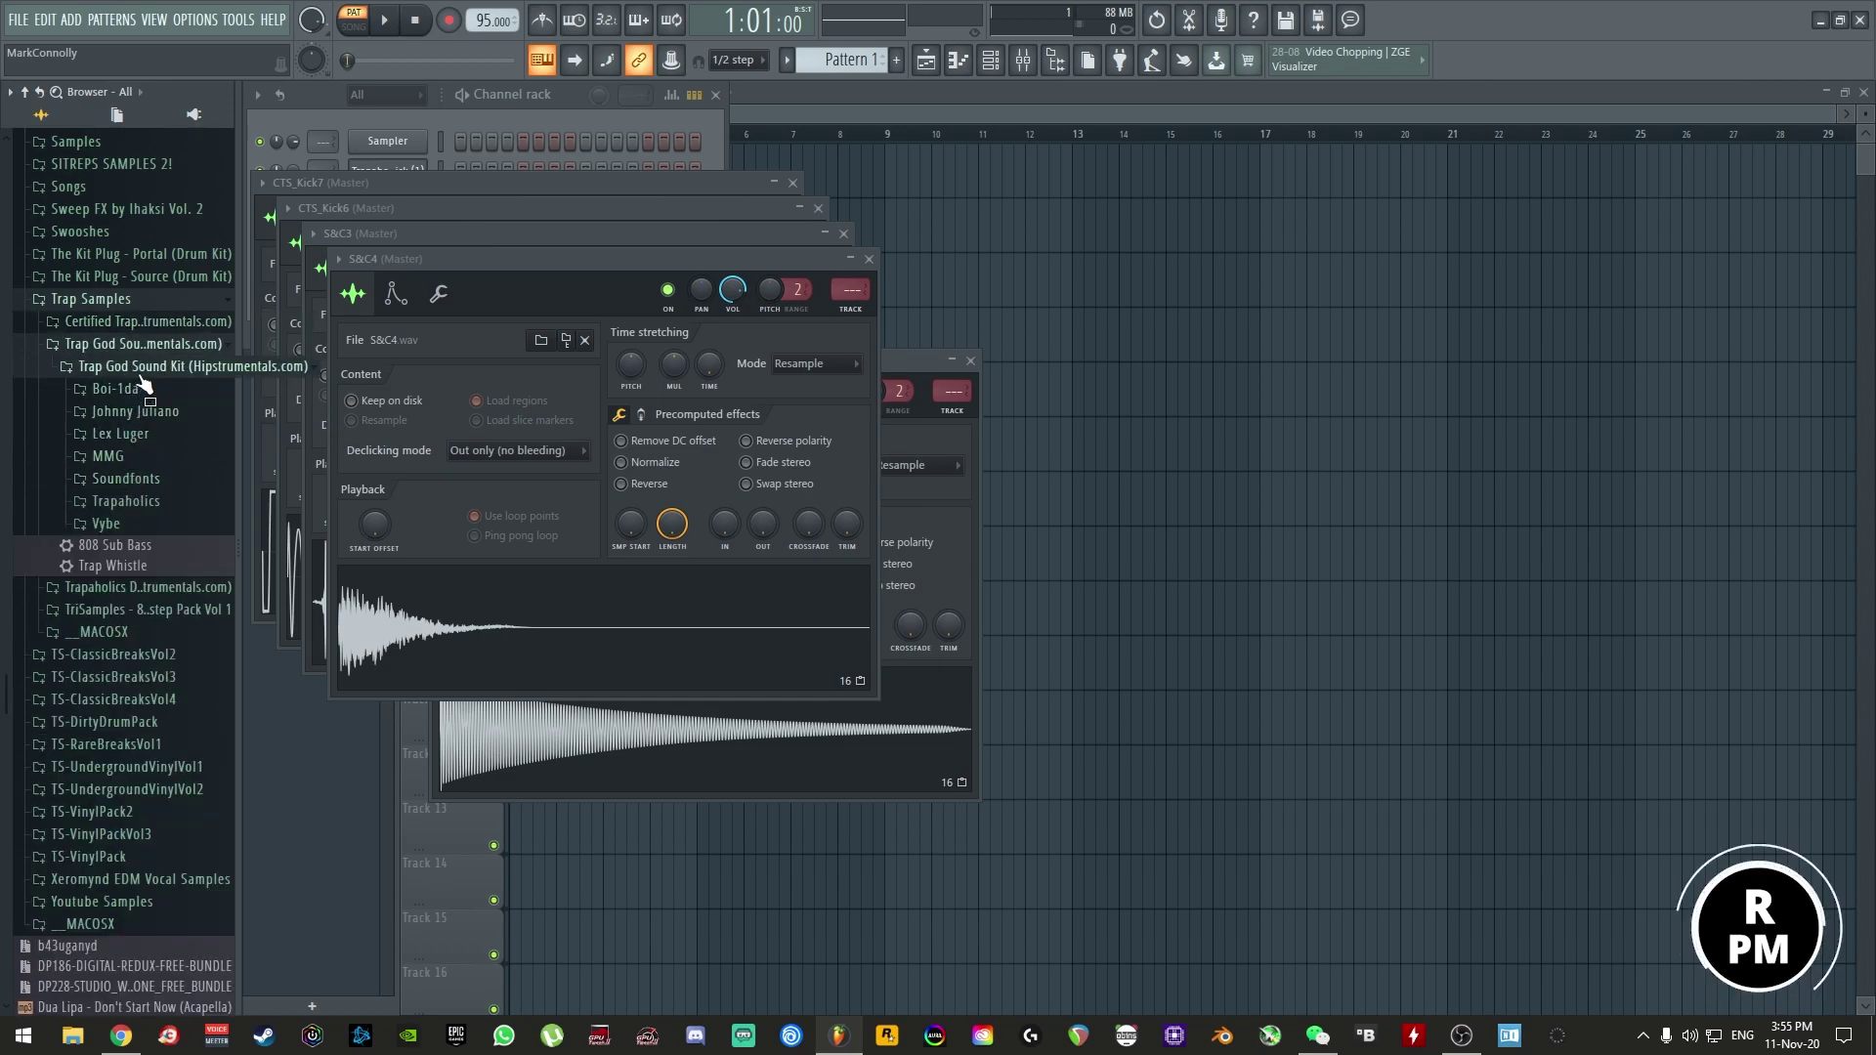
{"action": "left_click", "coordinate": [115, 389]}
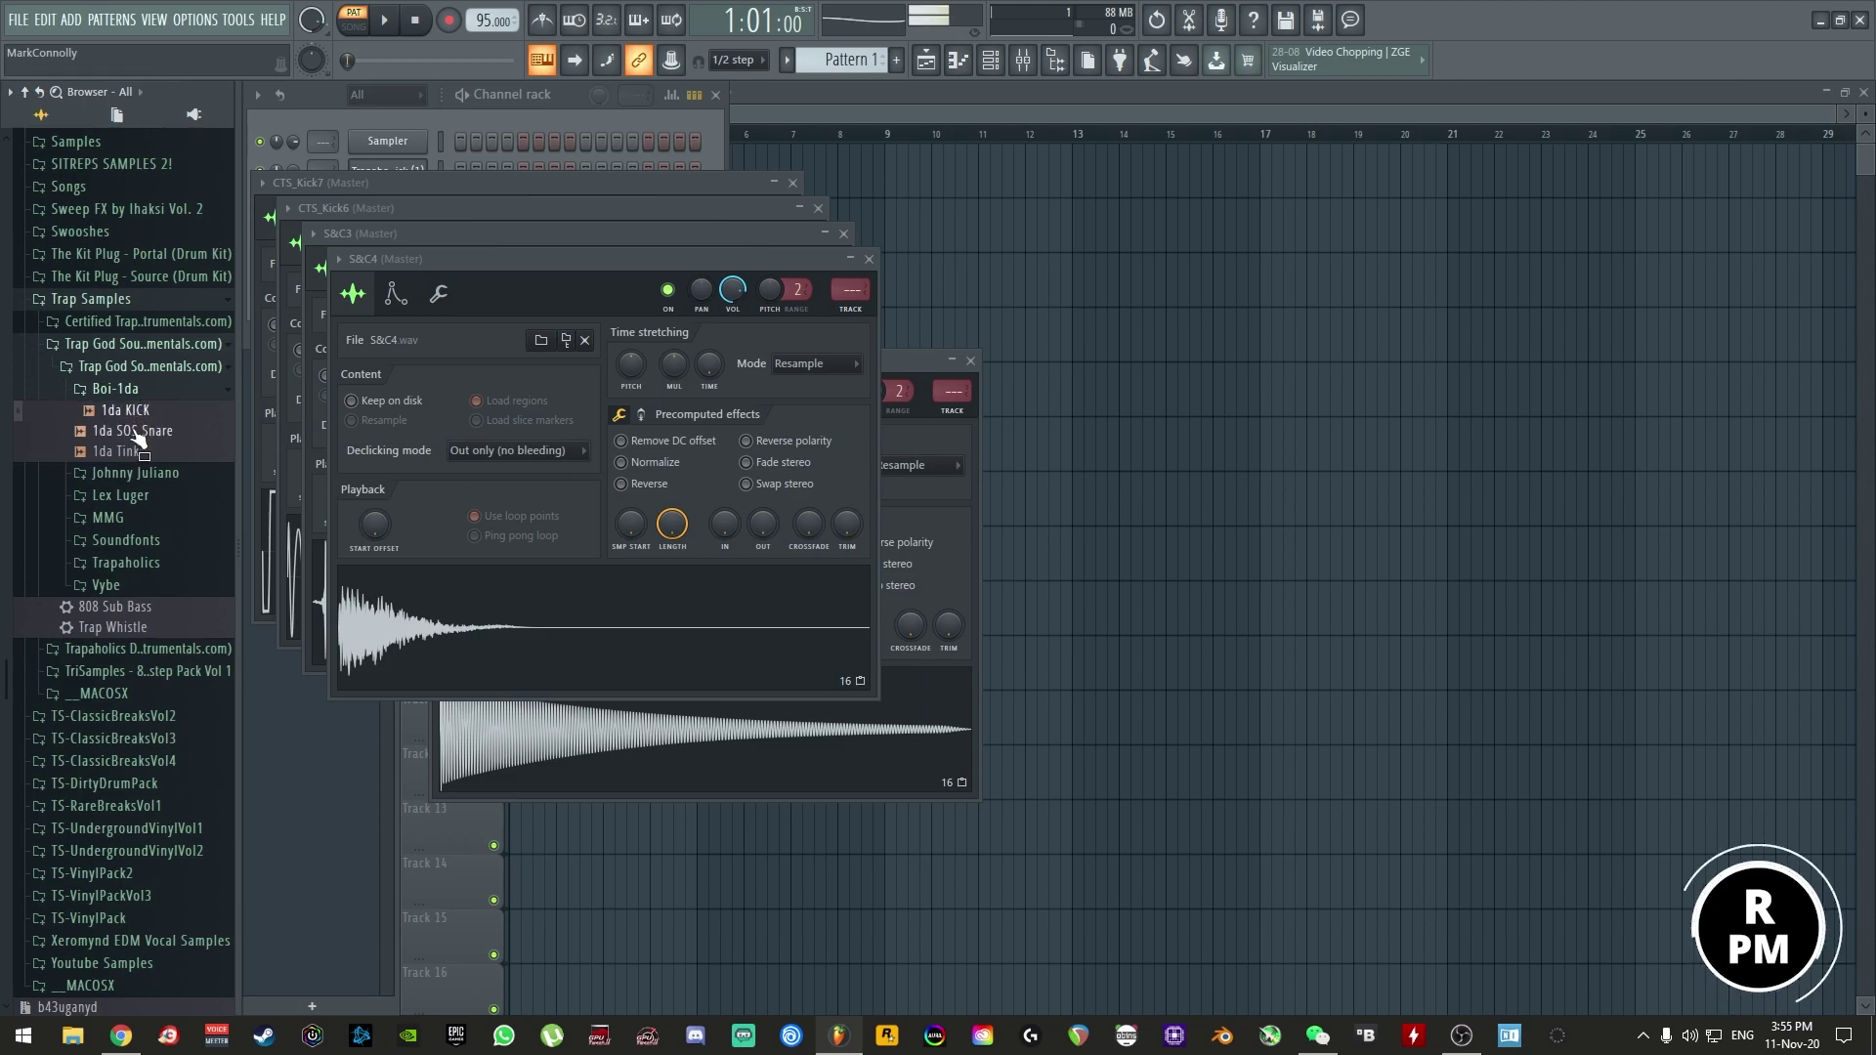
{"action": "left_click", "coordinate": [145, 367]}
{"action": "left_click", "coordinate": [143, 348]}
- Open the Trapaholic Percussion folder, preview the first hi-hats and load Trapaholic Hihat (3) into a new channel
{"action": "left_click", "coordinate": [136, 367]}
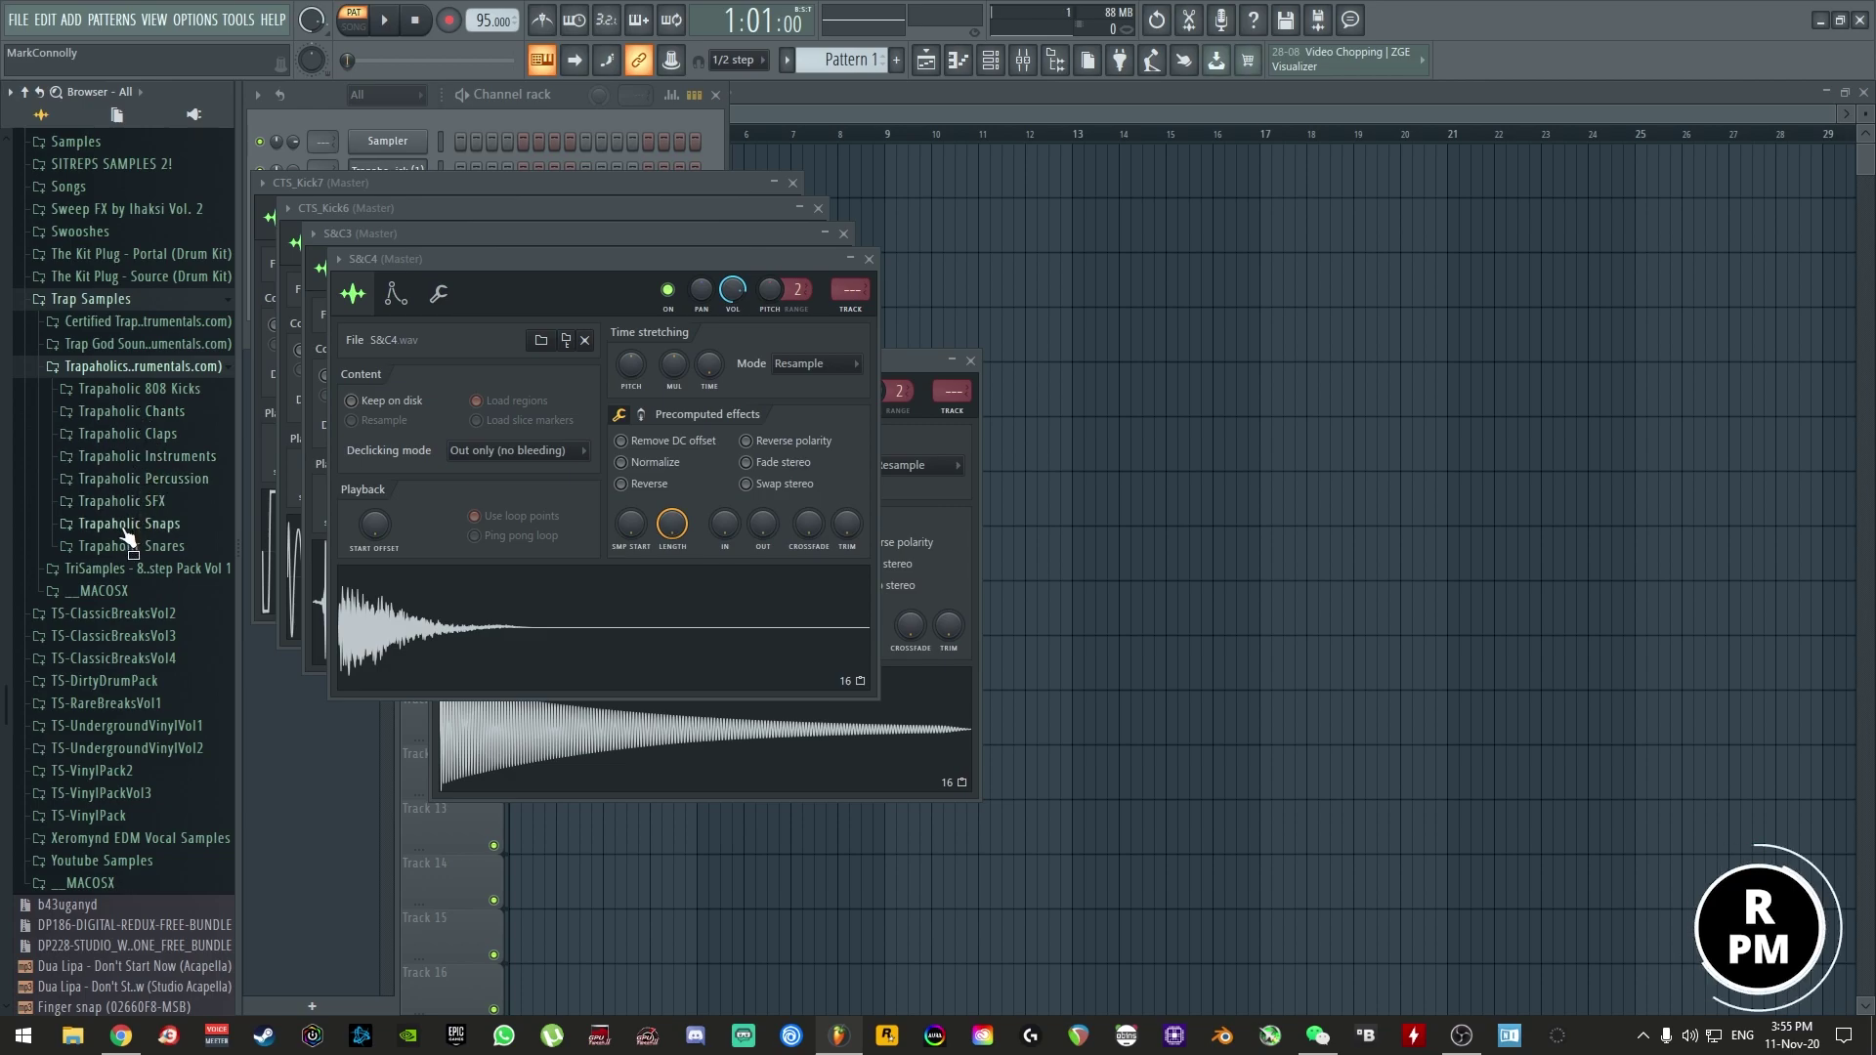
{"action": "left_click", "coordinate": [149, 461]}
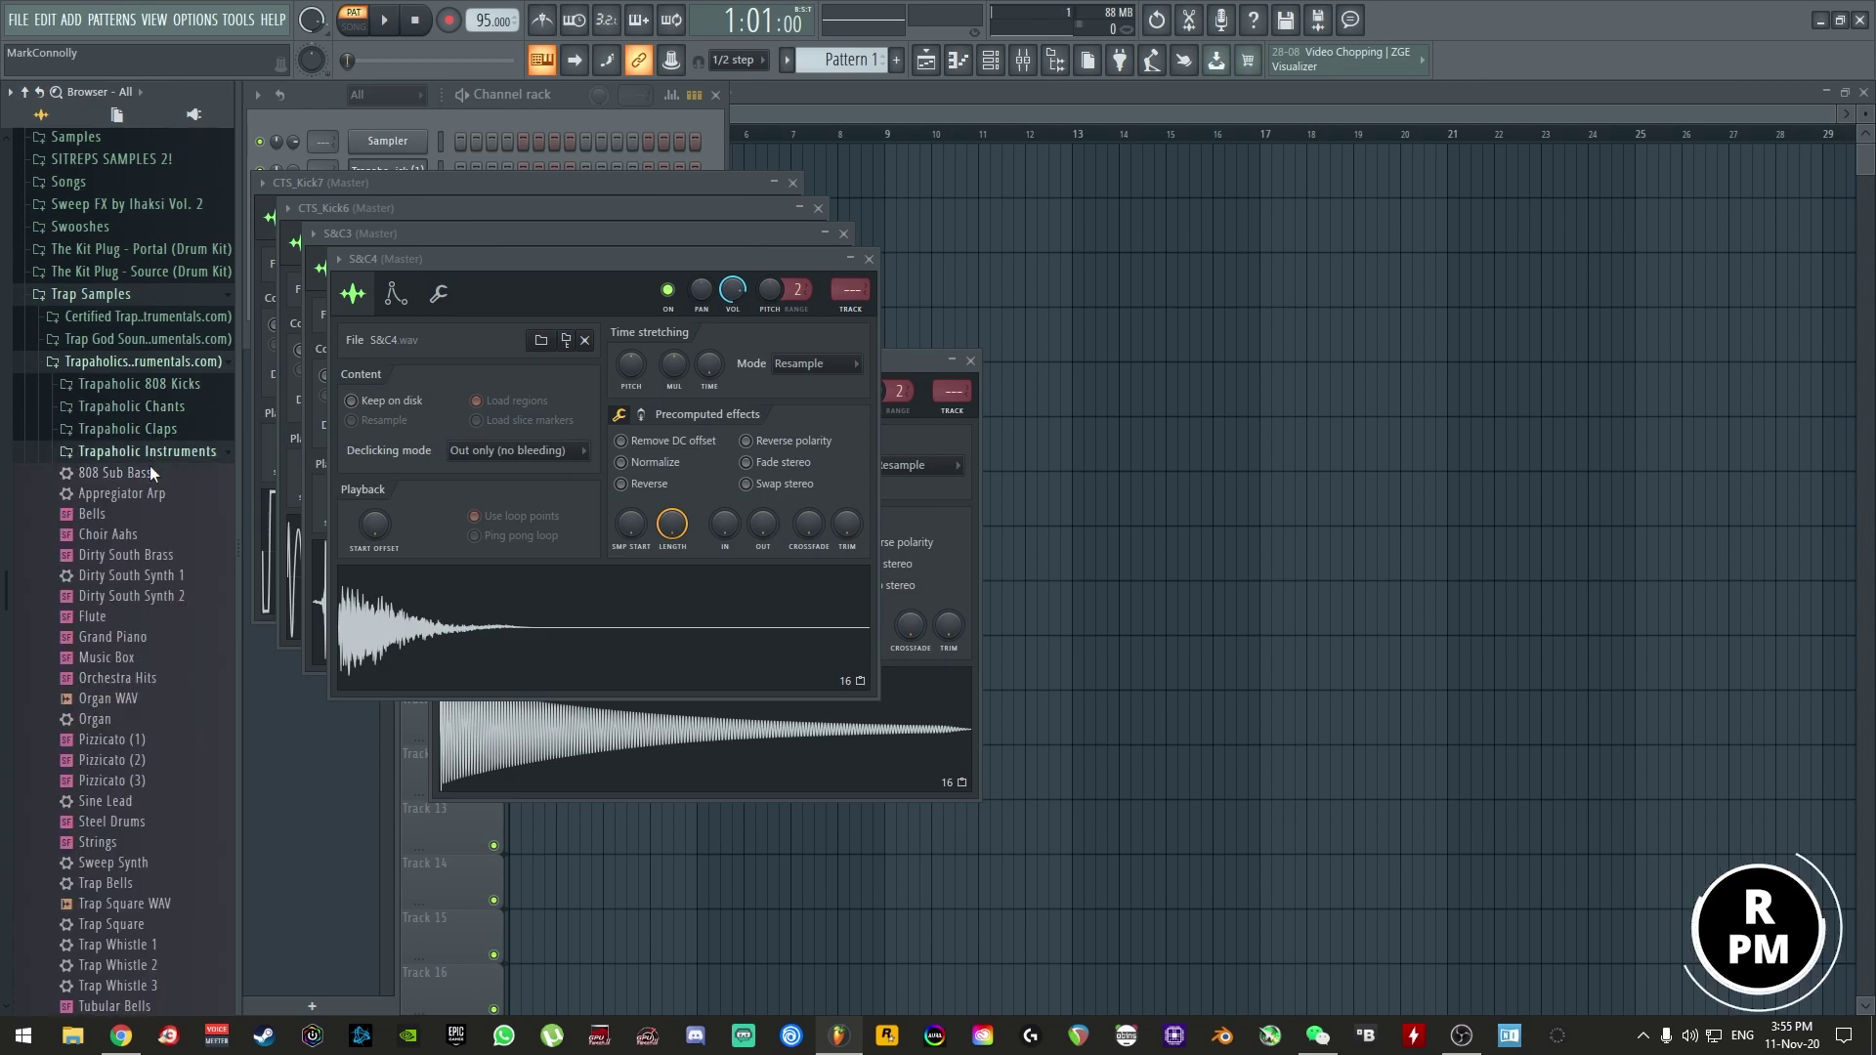
{"action": "left_click", "coordinate": [149, 455]}
{"action": "left_click", "coordinate": [143, 475]}
{"action": "left_click_drag", "start_coordinate": [126, 472], "coordinate": [126, 481]}
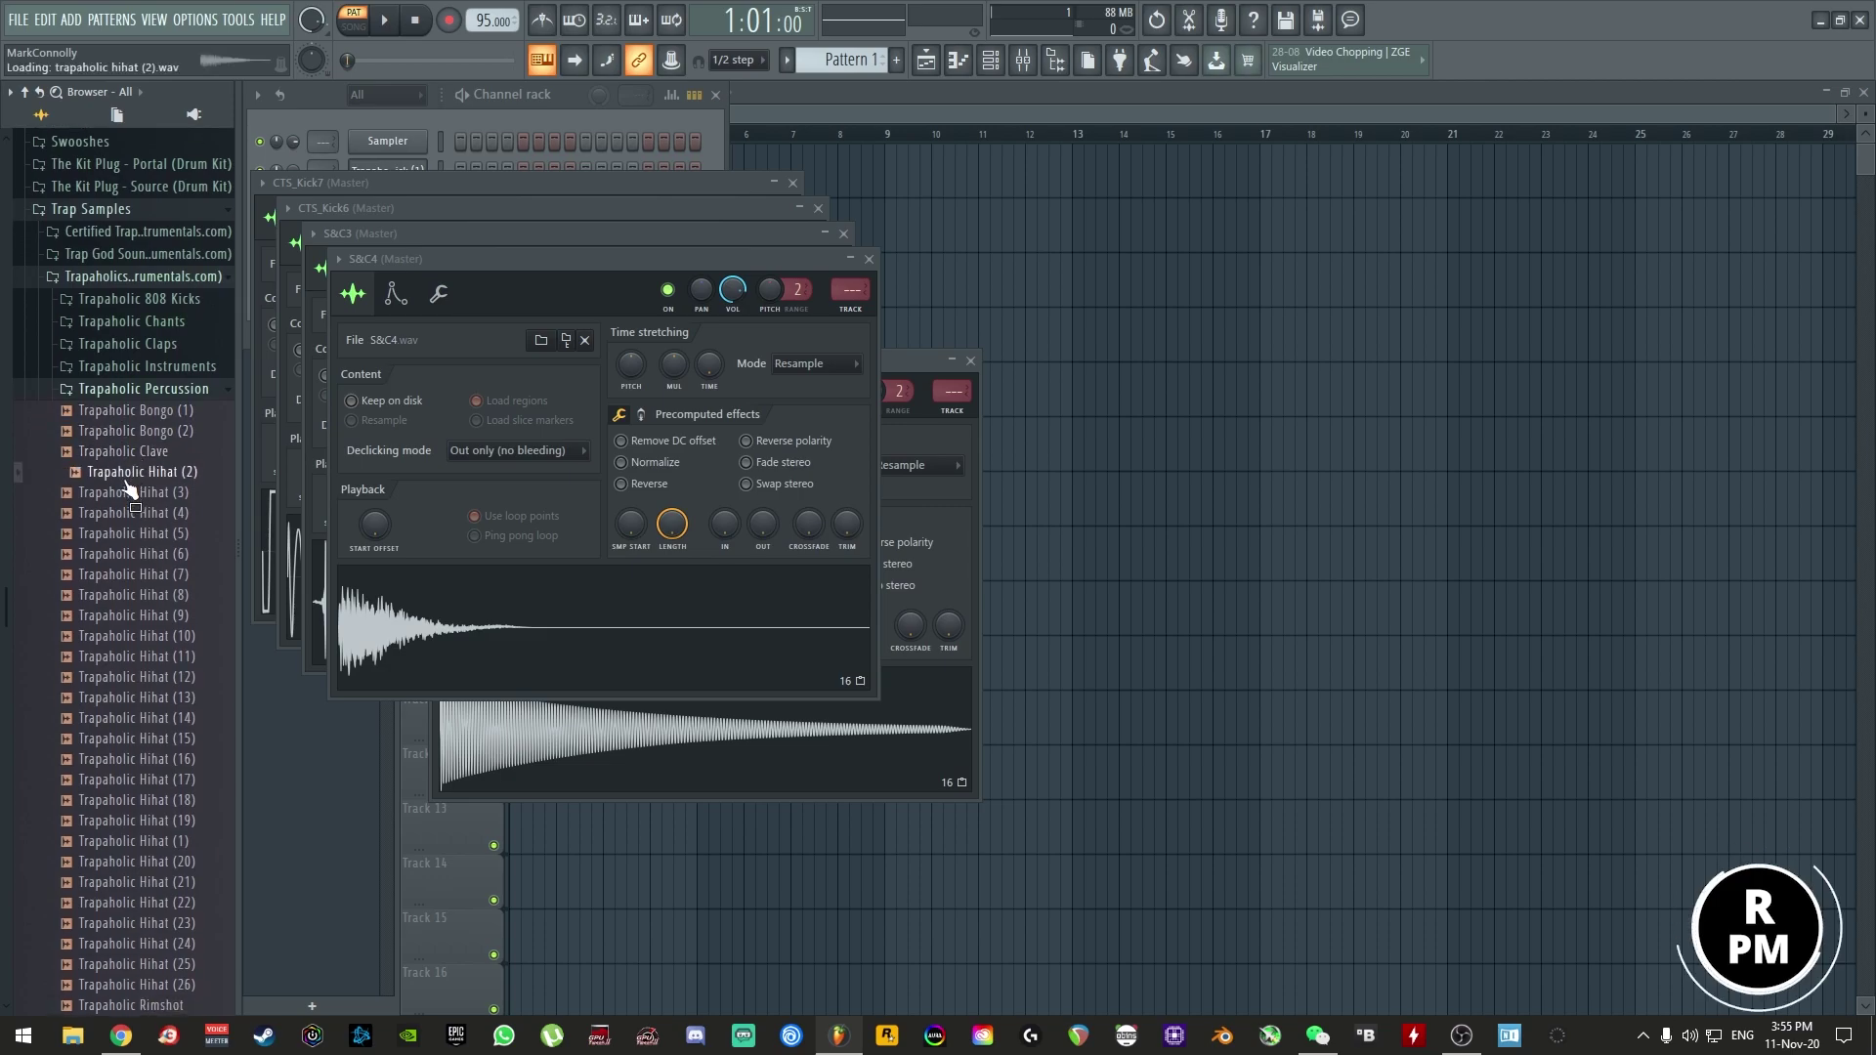
{"action": "right_click", "coordinate": [137, 483]}
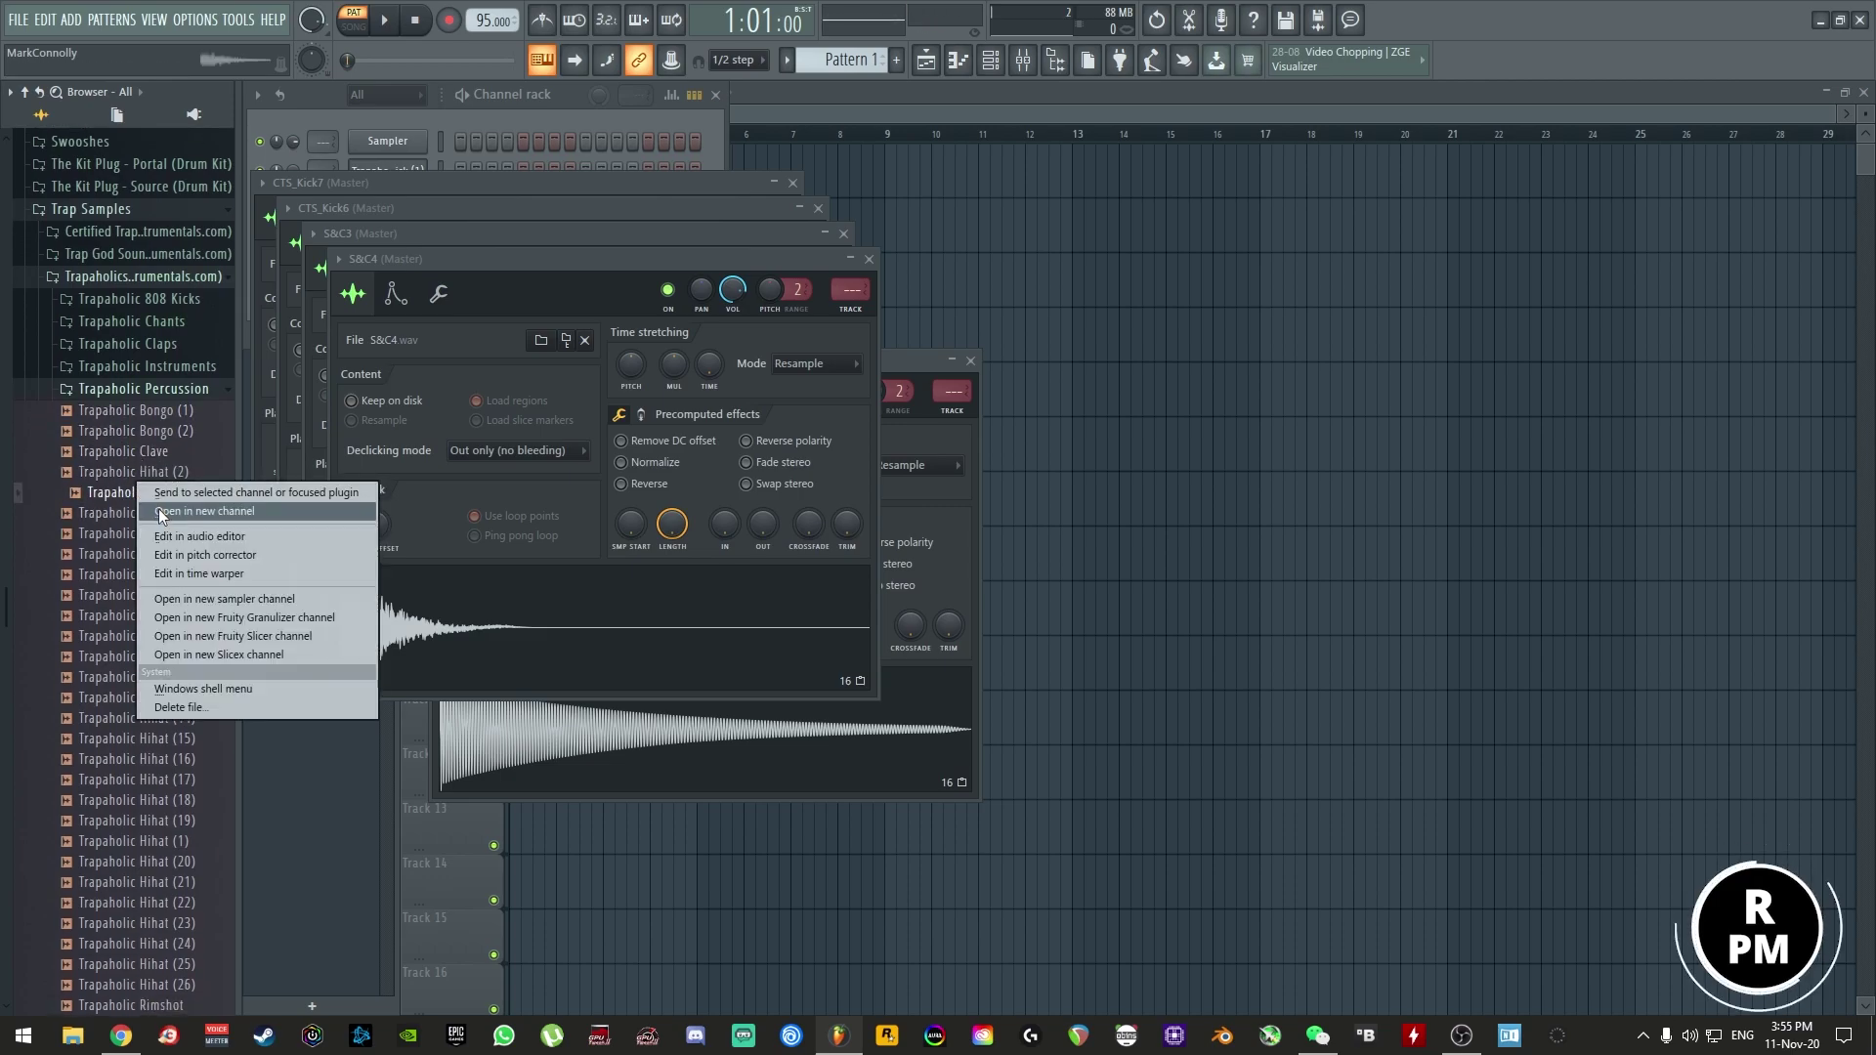
{"action": "left_click", "coordinate": [160, 512]}
- Audition further Trapaholic hi-hats around Hihat (8) to Hihat (11) and collapse the Trapaholic Percussion folder
{"action": "scroll", "coordinate": [134, 685], "scroll_direction": "down", "scroll_amount": 5}
{"action": "scroll", "coordinate": [147, 440], "scroll_direction": "up", "scroll_amount": 2}
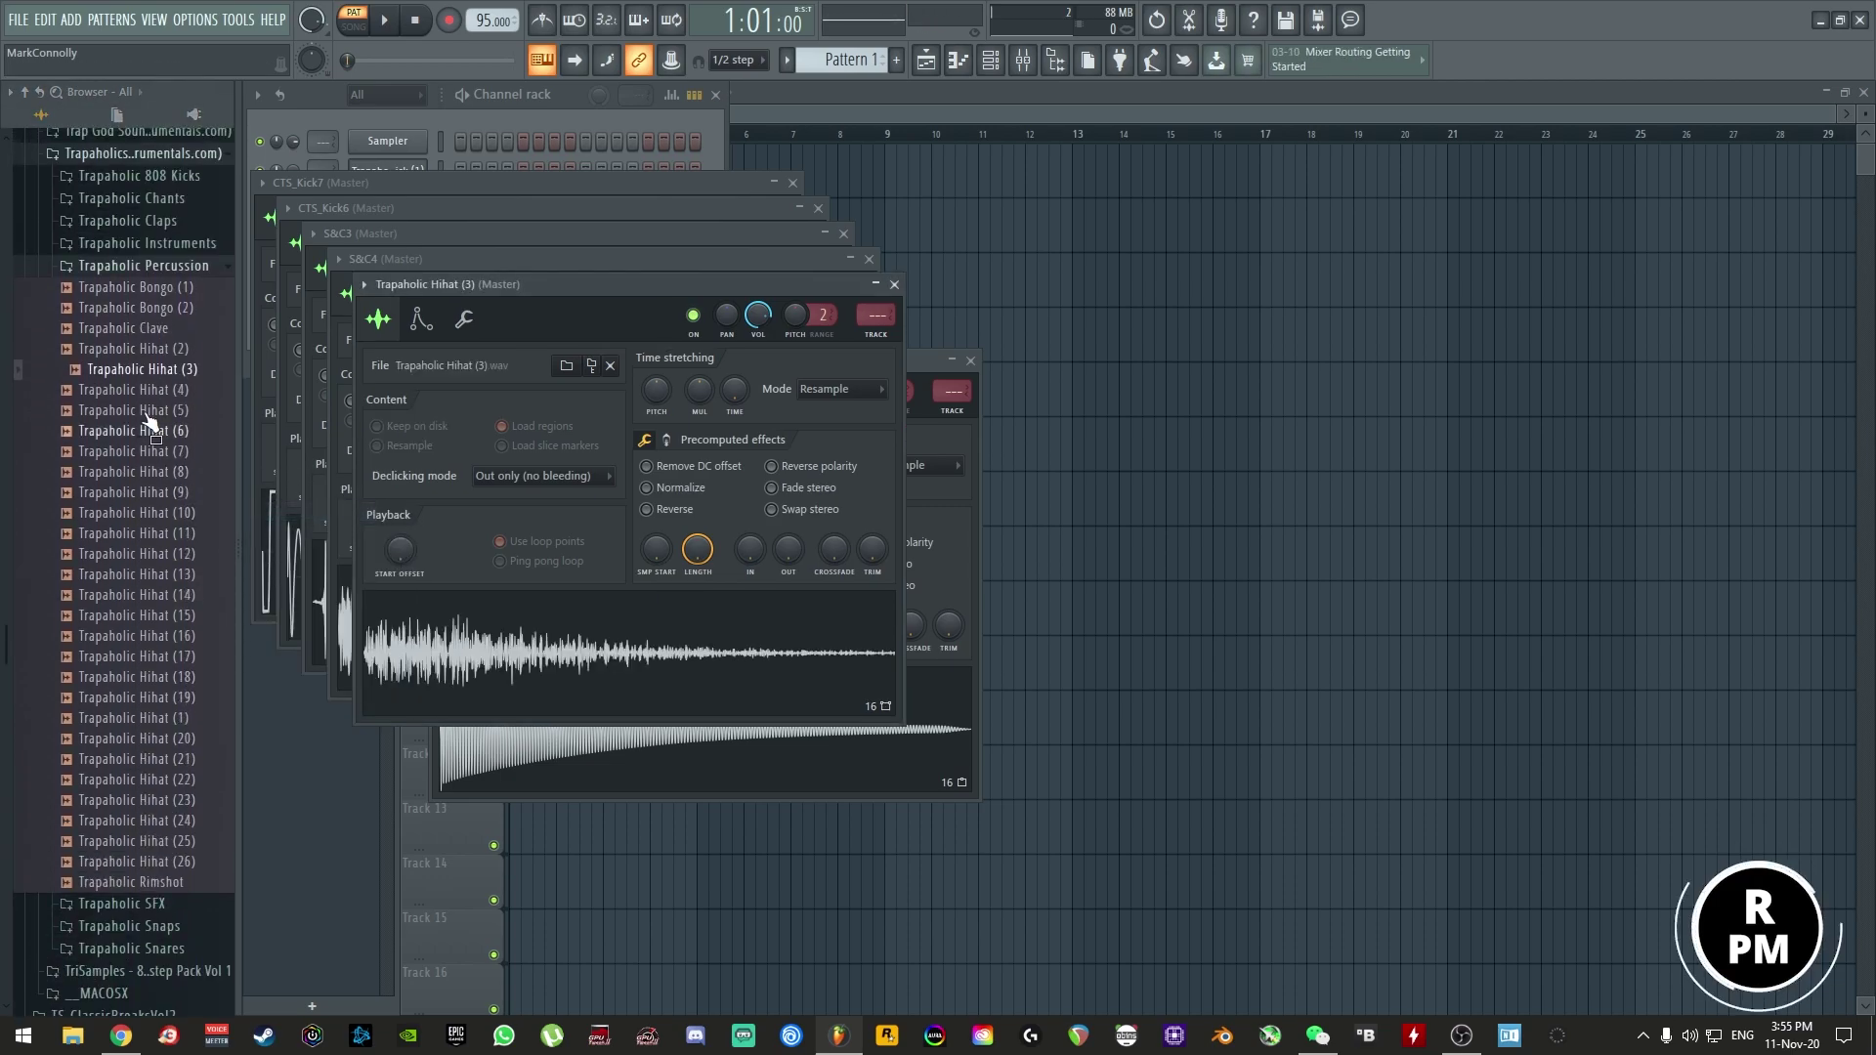
{"action": "left_click", "coordinate": [147, 471]}
{"action": "left_click", "coordinate": [146, 534]}
{"action": "left_click", "coordinate": [146, 513]}
{"action": "left_click", "coordinate": [146, 492]}
{"action": "left_click", "coordinate": [148, 515]}
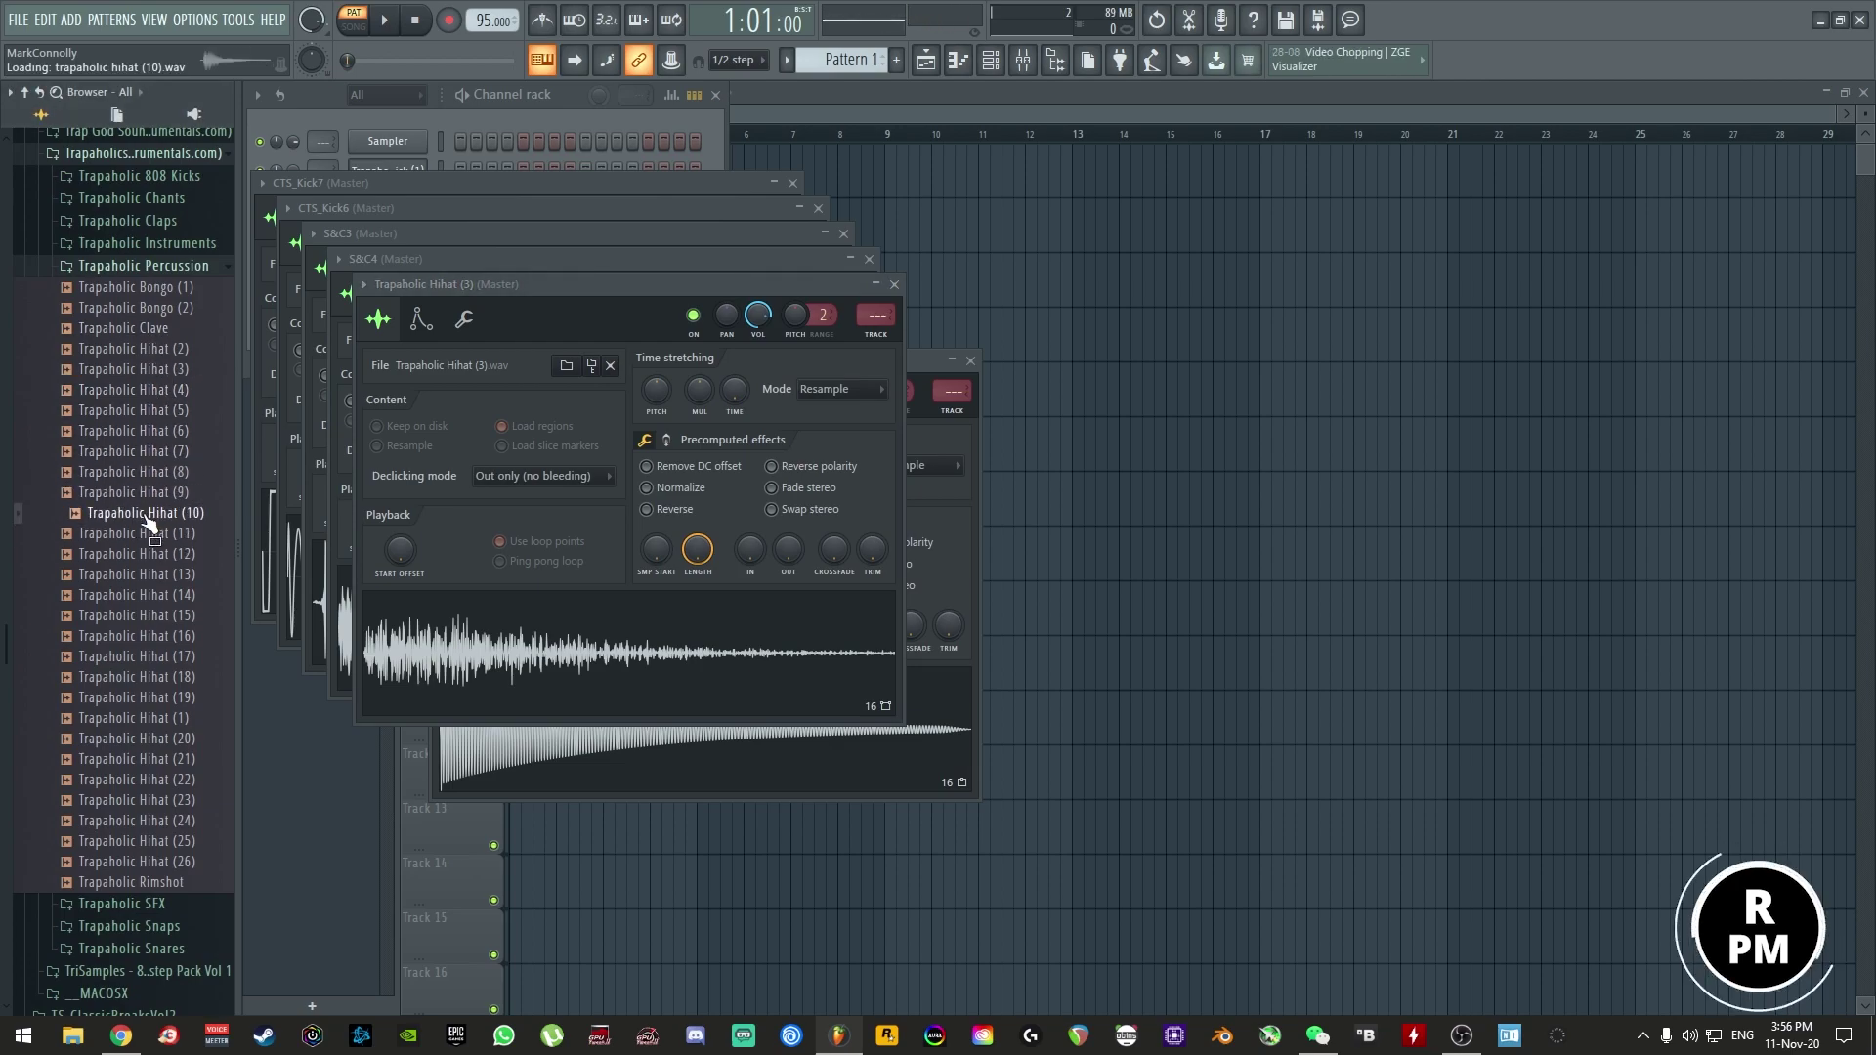
{"action": "right_click", "coordinate": [147, 518]}
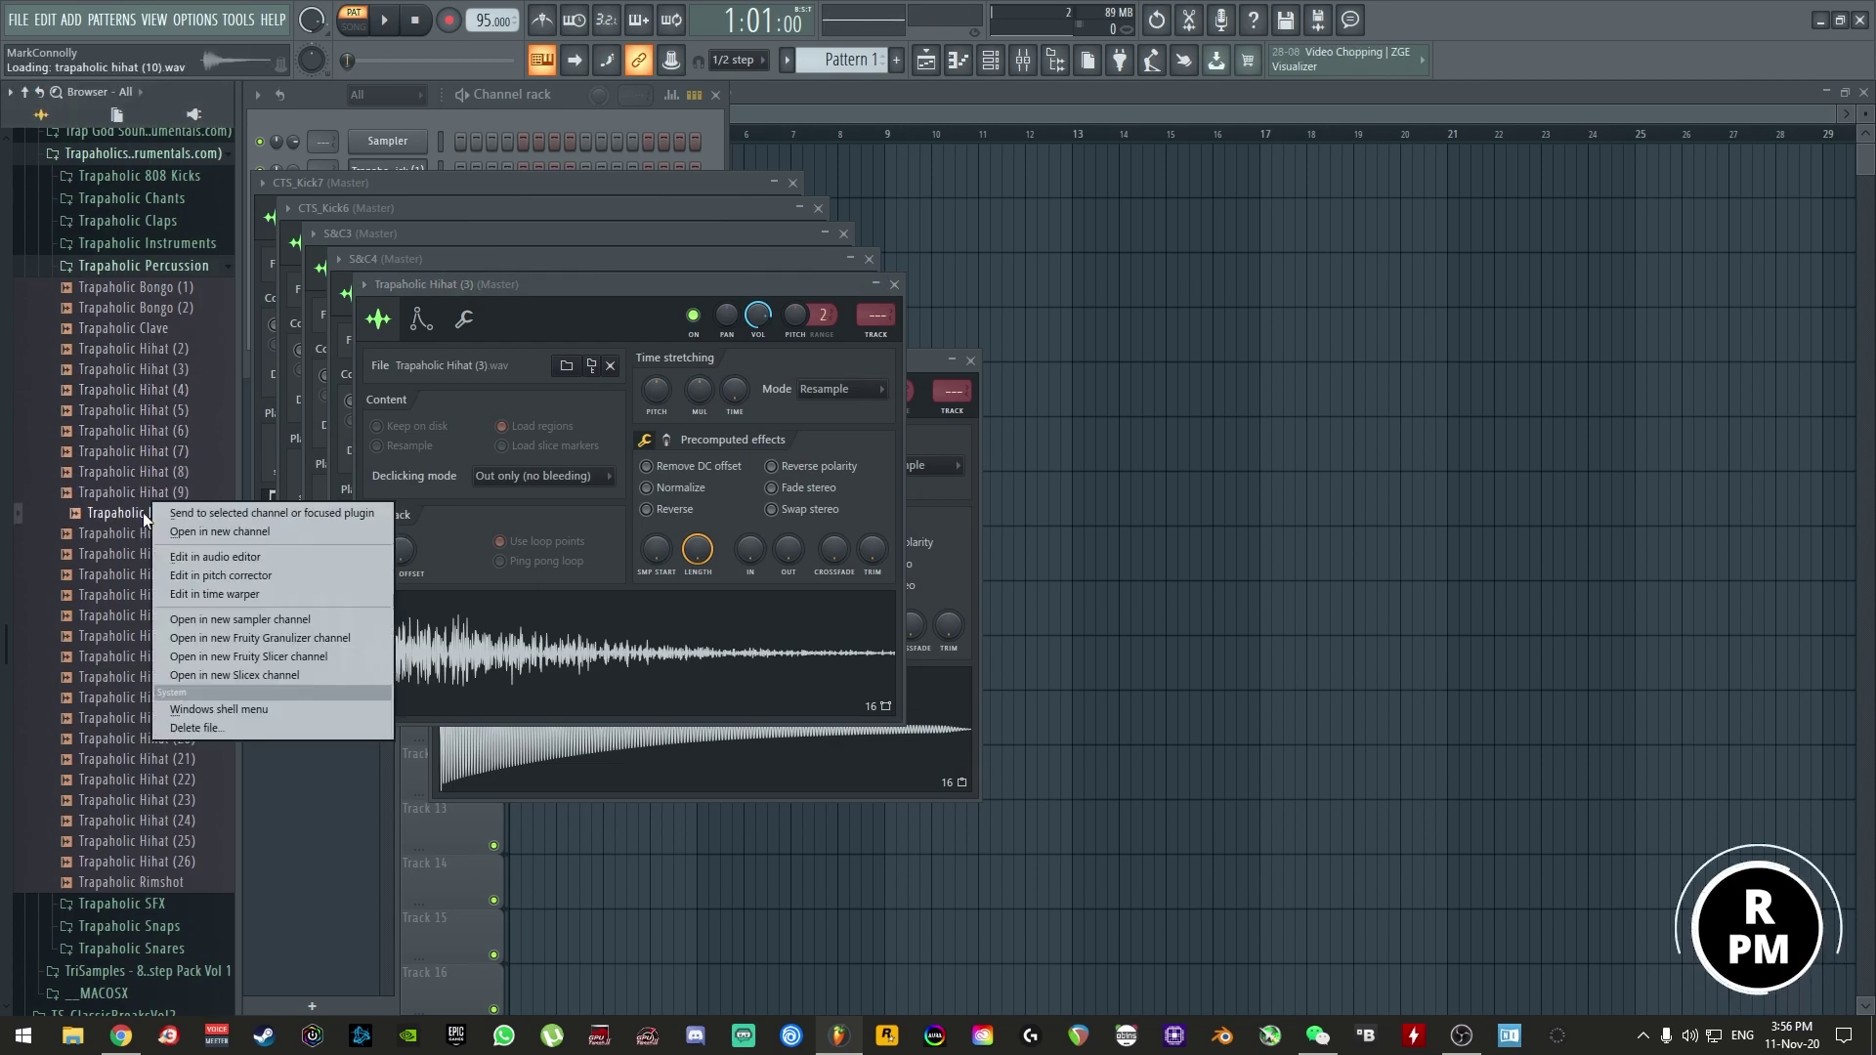
{"action": "left_click", "coordinate": [150, 268]}
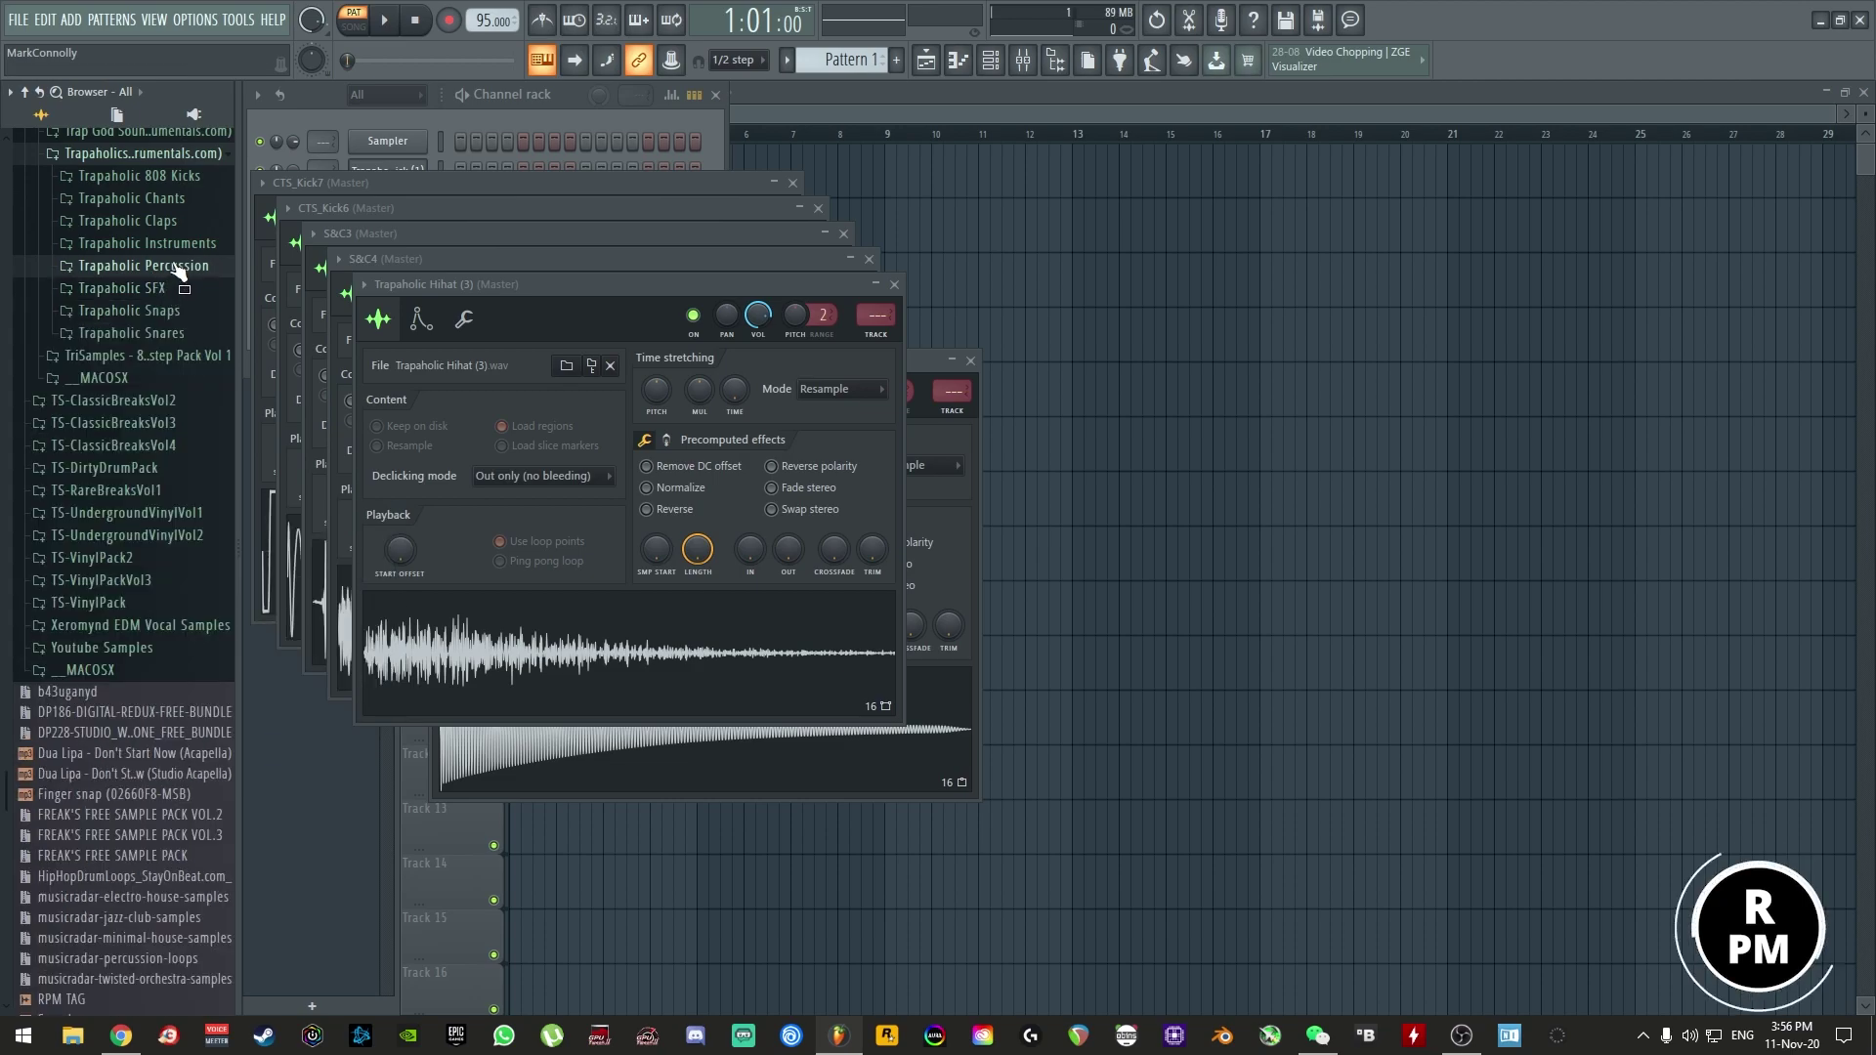
- Audition the samples in the Trapaholic Snaps folder and collapse the folder
{"action": "left_click", "coordinate": [161, 311]}
{"action": "left_click", "coordinate": [166, 373]}
{"action": "left_click", "coordinate": [156, 394]}
{"action": "left_click", "coordinate": [161, 415]}
{"action": "left_click", "coordinate": [159, 394]}
{"action": "left_click", "coordinate": [159, 374]}
{"action": "left_click", "coordinate": [156, 353]}
{"action": "left_click", "coordinate": [161, 333]}
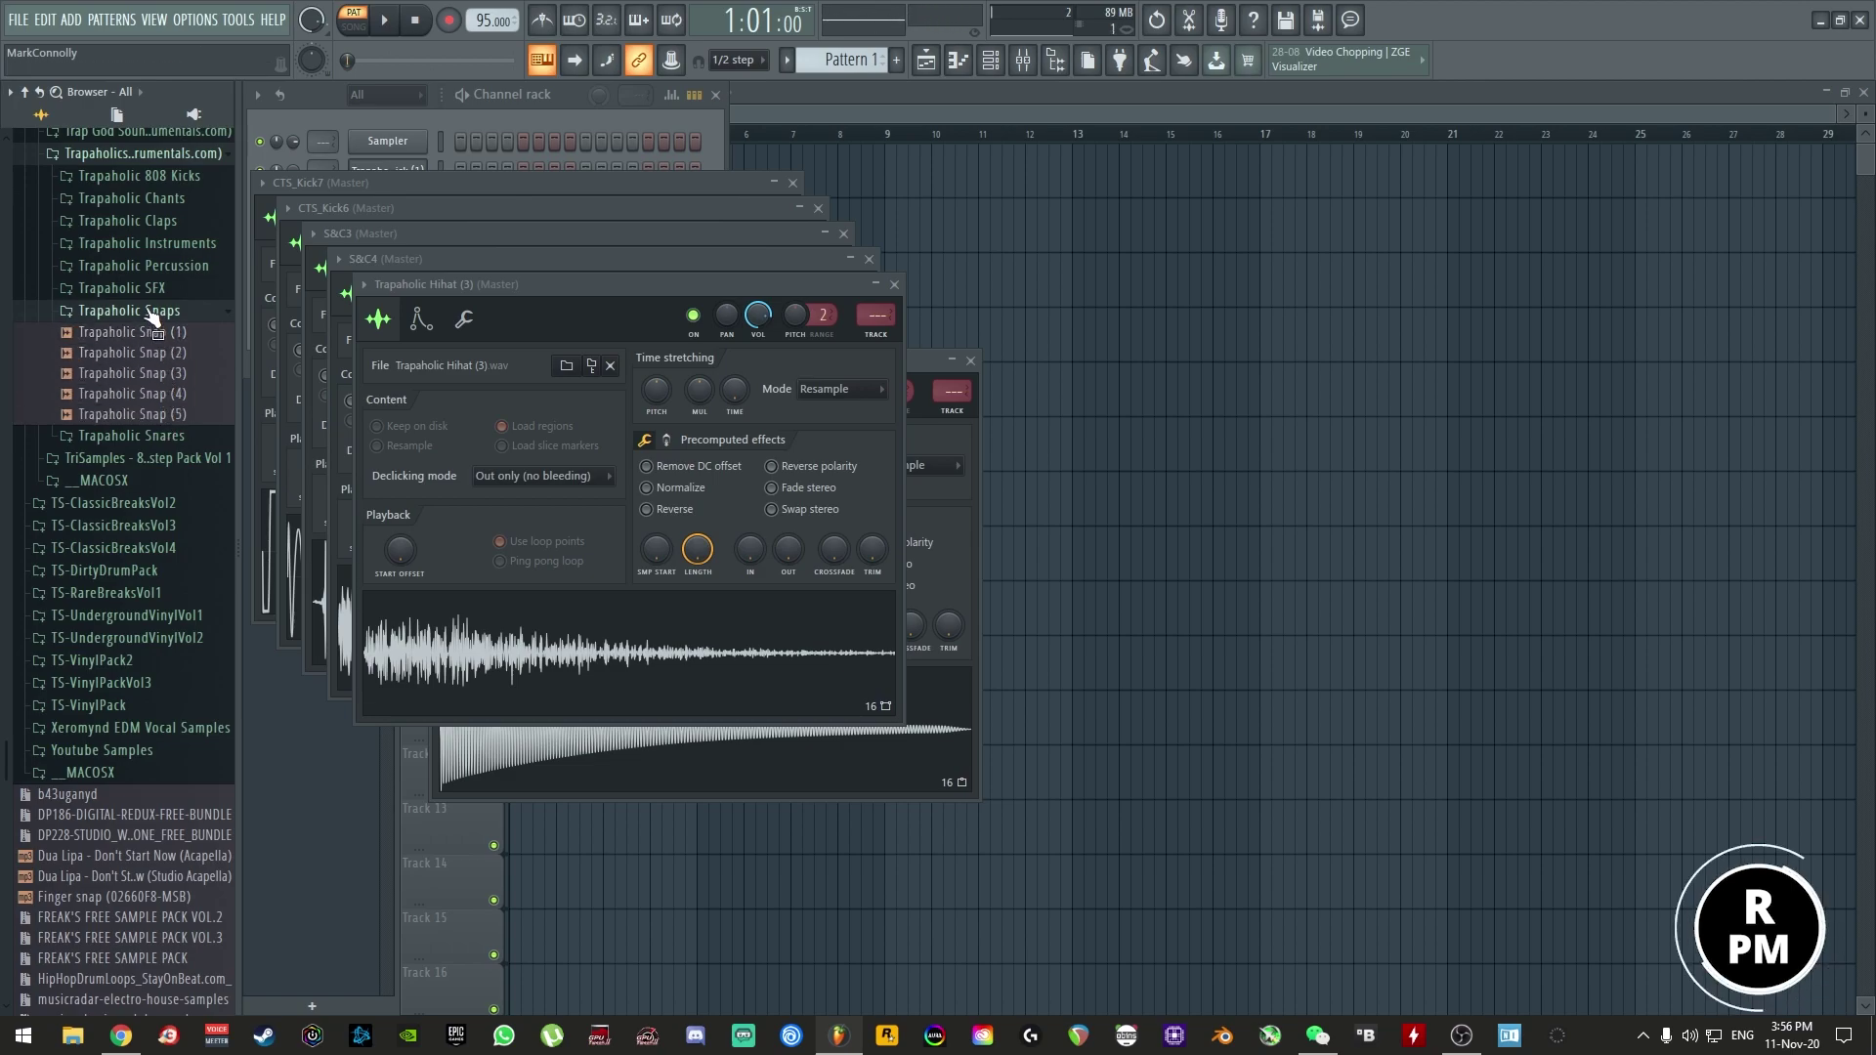
{"action": "left_click", "coordinate": [152, 310]}
- Delete the default Sampler channel from the channel rack
{"action": "left_click", "coordinate": [521, 121]}
{"action": "right_click", "coordinate": [396, 141]}
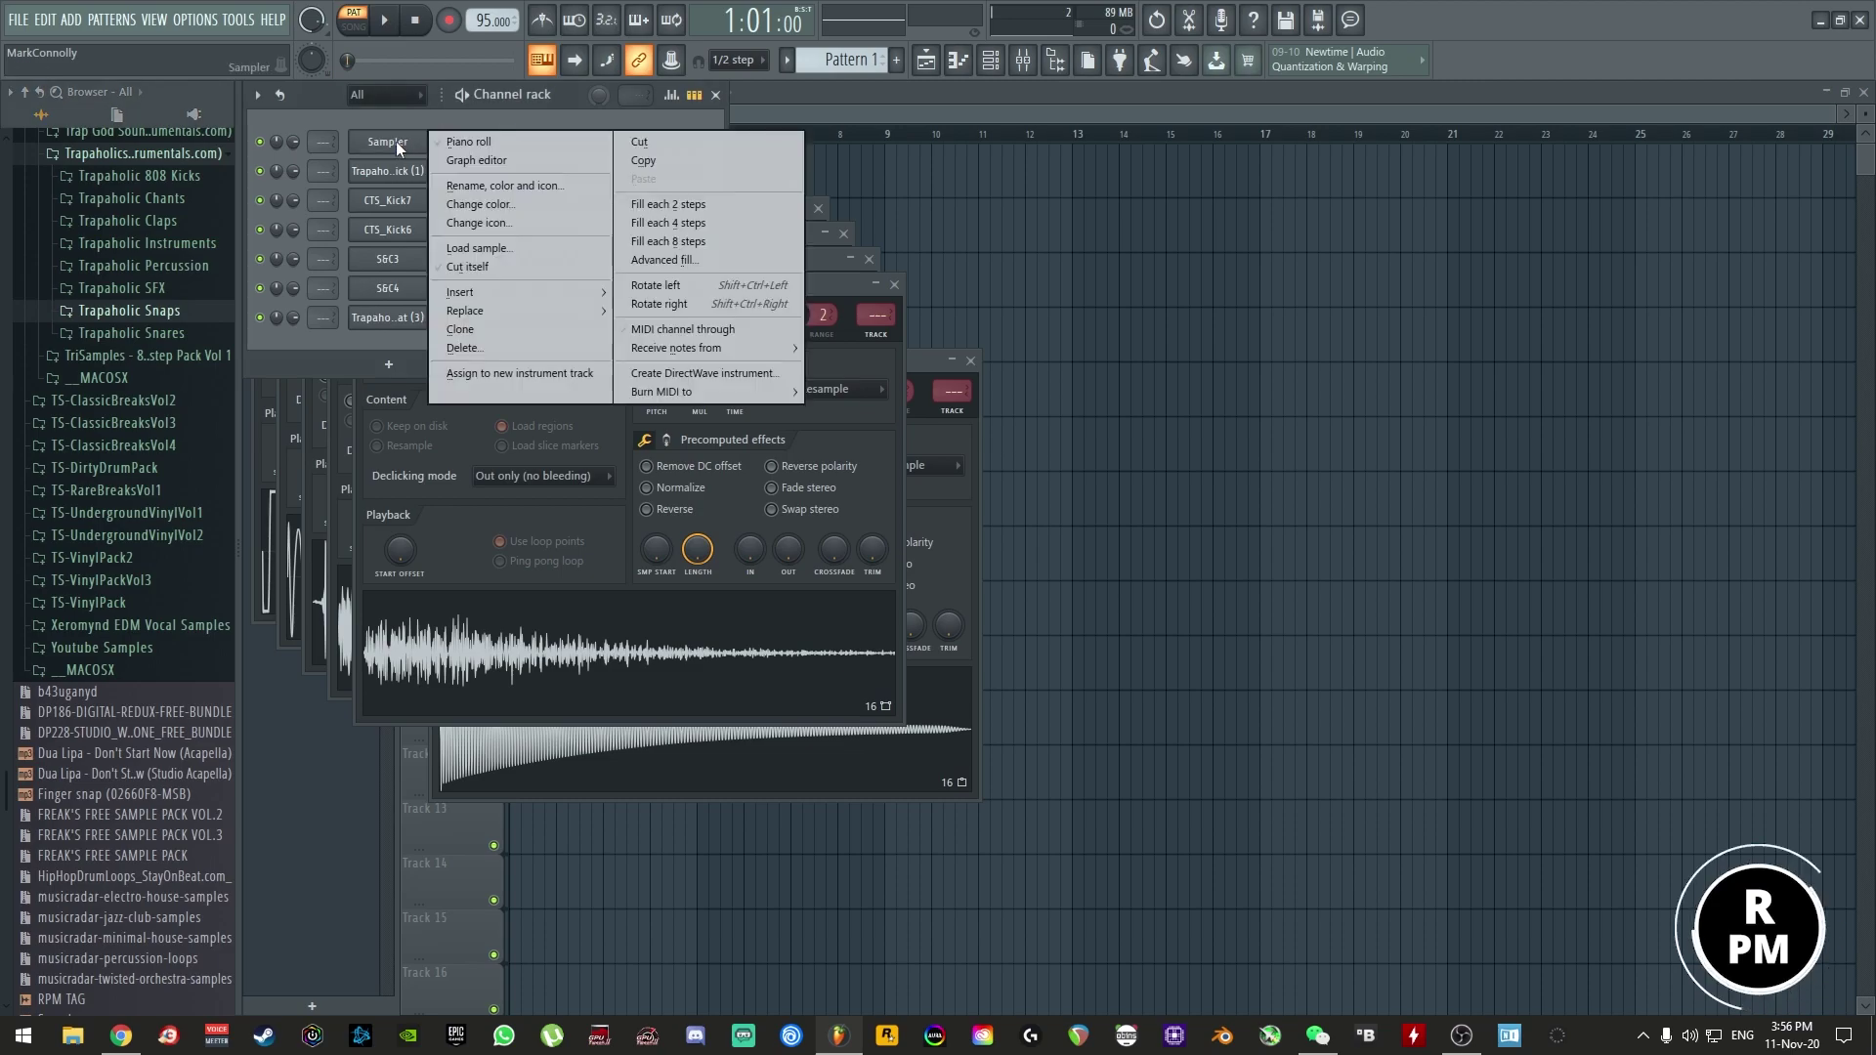
{"action": "left_click", "coordinate": [463, 348]}
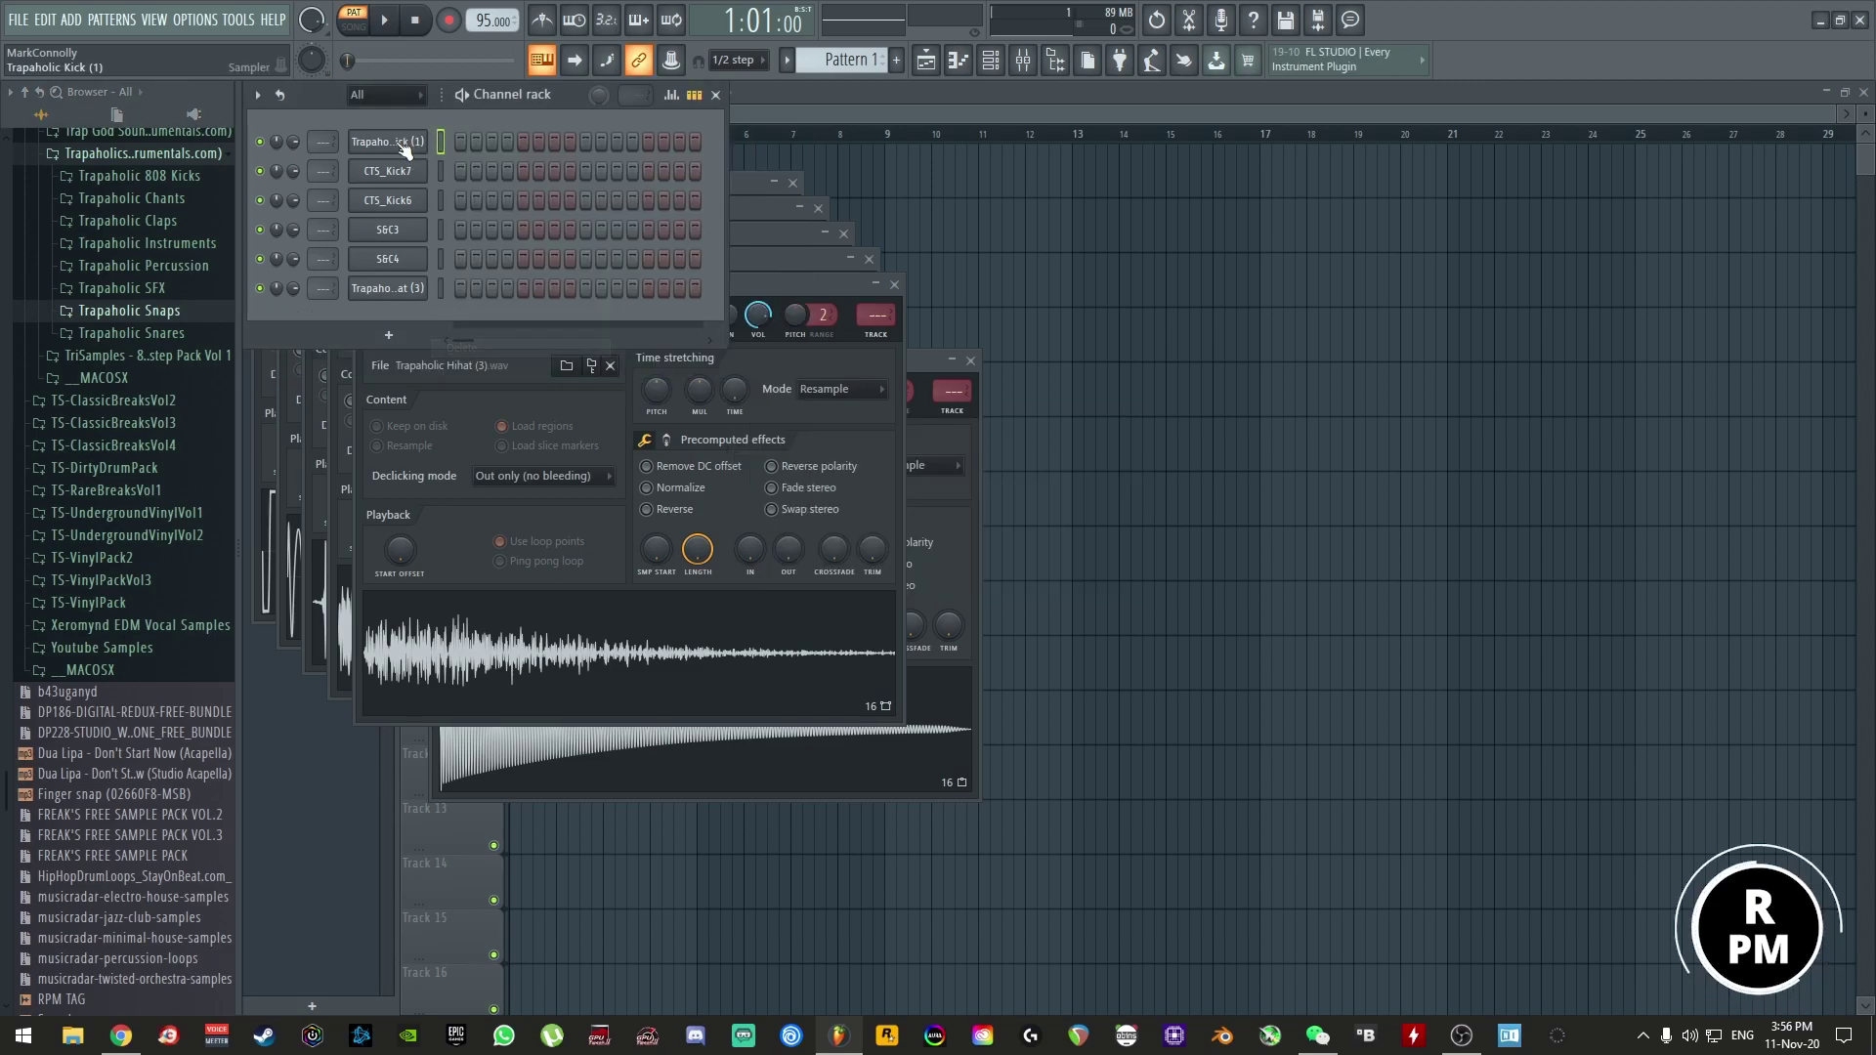
- Rename the Trapaholic Kick (1) channel to 808
{"action": "right_click", "coordinate": [401, 142]}
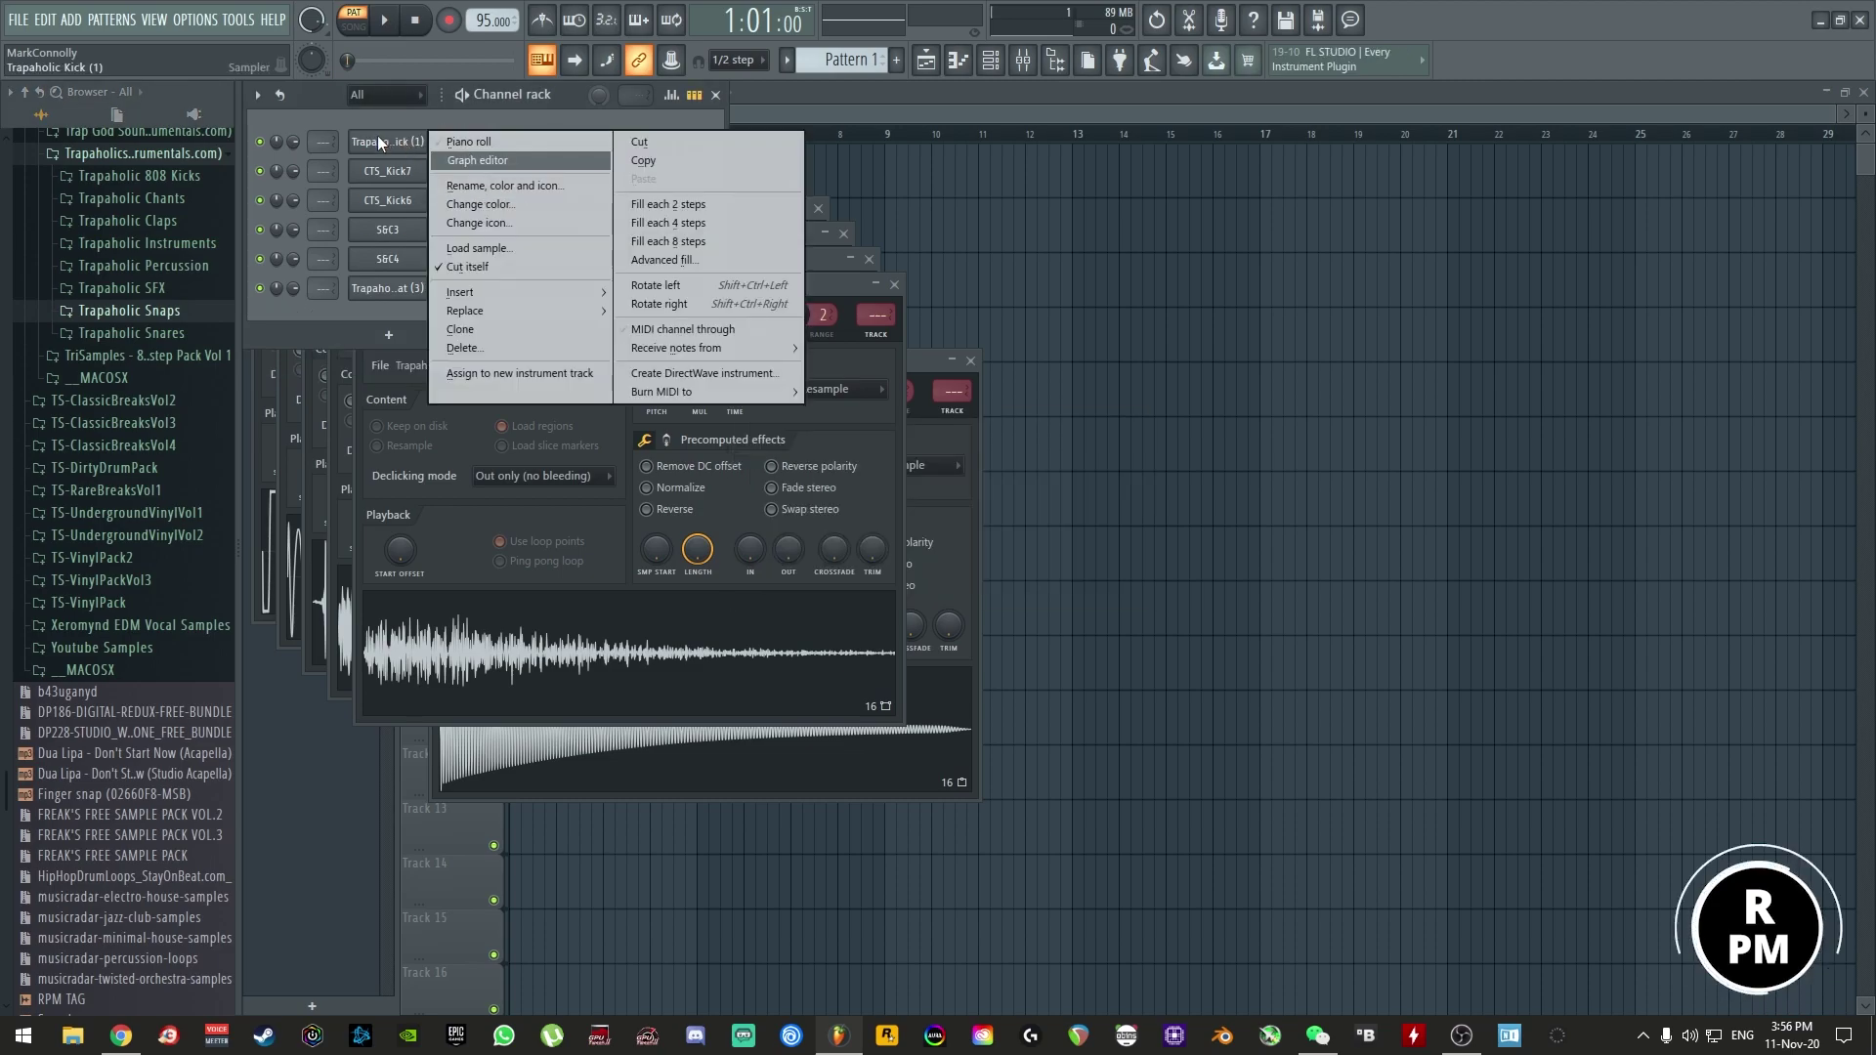
{"action": "left_click", "coordinate": [506, 186]}
{"action": "type", "text": "808"}
{"action": "key", "text": "Return"}
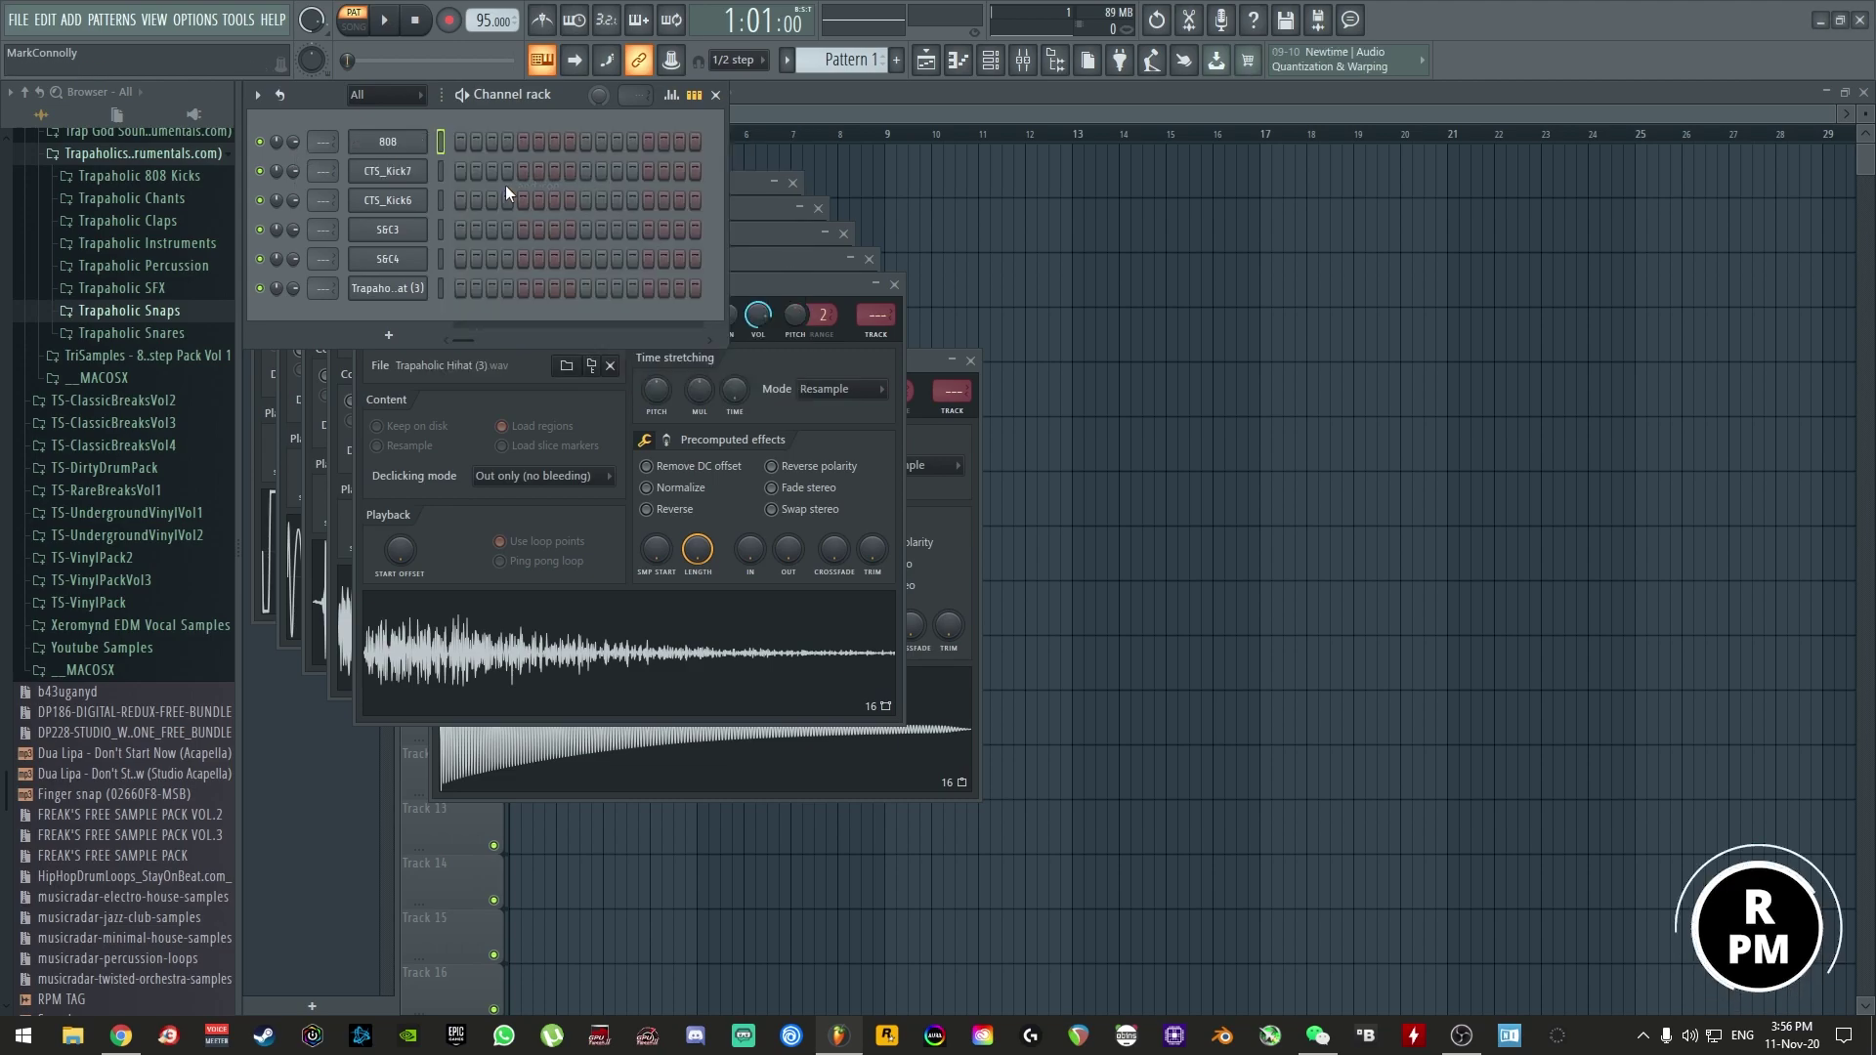
- Rename the CTS_Kick7 channel to Kick 1
{"action": "right_click", "coordinate": [409, 170]}
{"action": "left_click", "coordinate": [463, 215]}
{"action": "type", "text": "Kick 1"}
{"action": "key", "text": "Return"}
- Rename the CTS_Kick6 channel to Kick 2
{"action": "right_click", "coordinate": [422, 200]}
{"action": "left_click", "coordinate": [475, 249]}
{"action": "type", "text": "Kick"}
{"action": "key", "text": "Return"}
{"action": "right_click", "coordinate": [413, 203]}
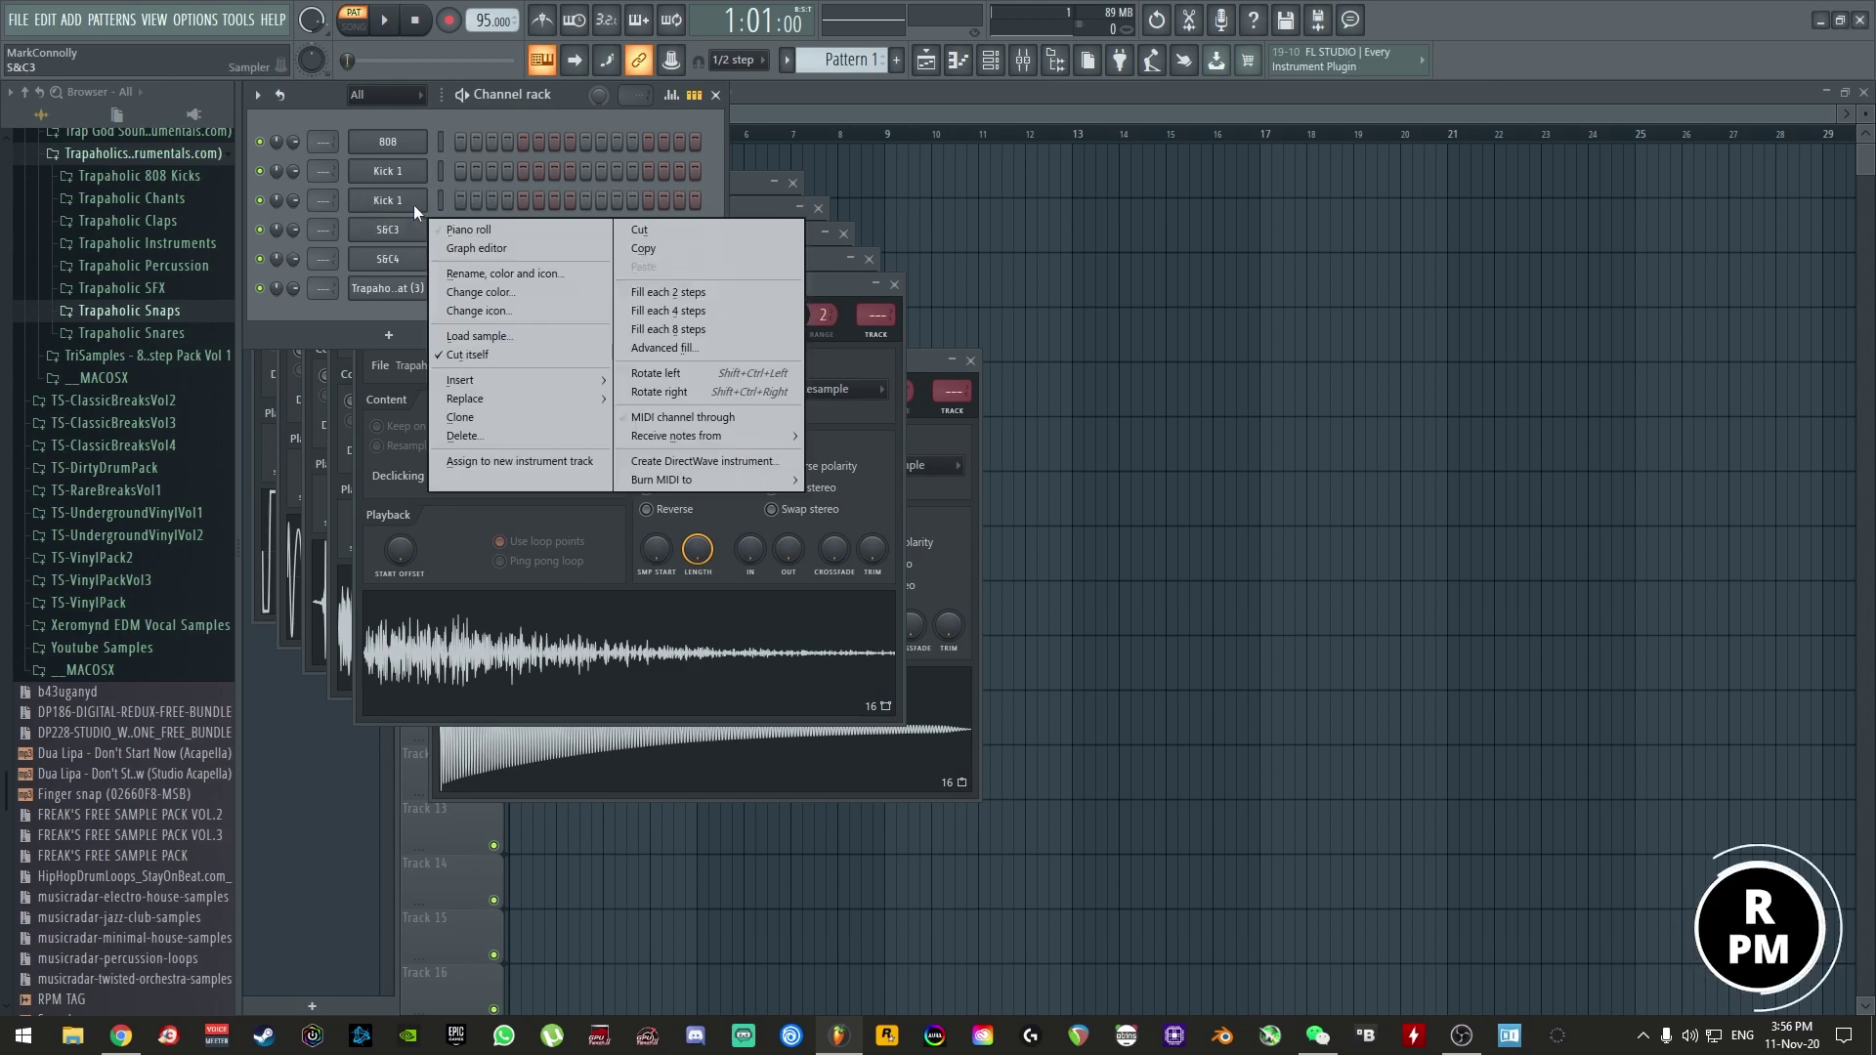
{"action": "left_click", "coordinate": [467, 241]}
{"action": "type", "text": "Kick 2"}
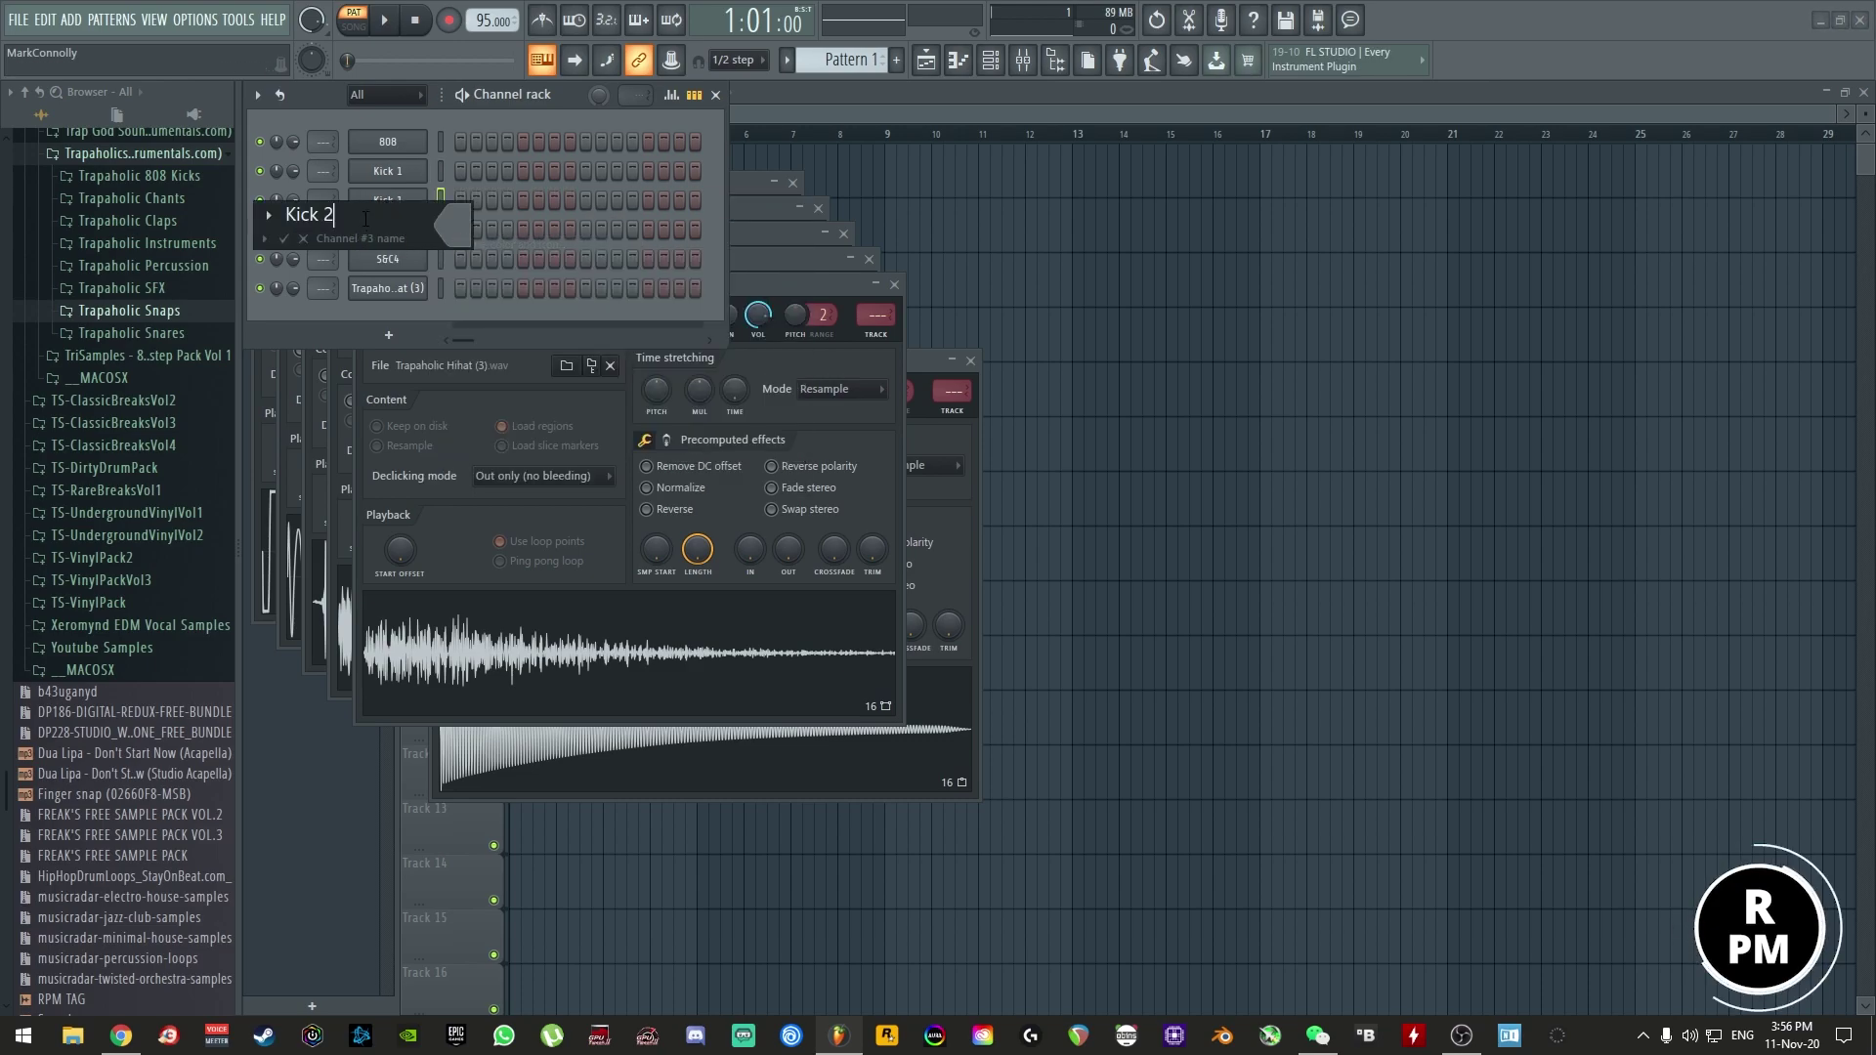
{"action": "key", "text": "Return"}
- Rename the S&C3 channel to Snare 1 and the S&C4 channel to Snare 2
{"action": "right_click", "coordinate": [422, 229]}
{"action": "left_click", "coordinate": [475, 262]}
{"action": "type", "text": "Smare 1"}
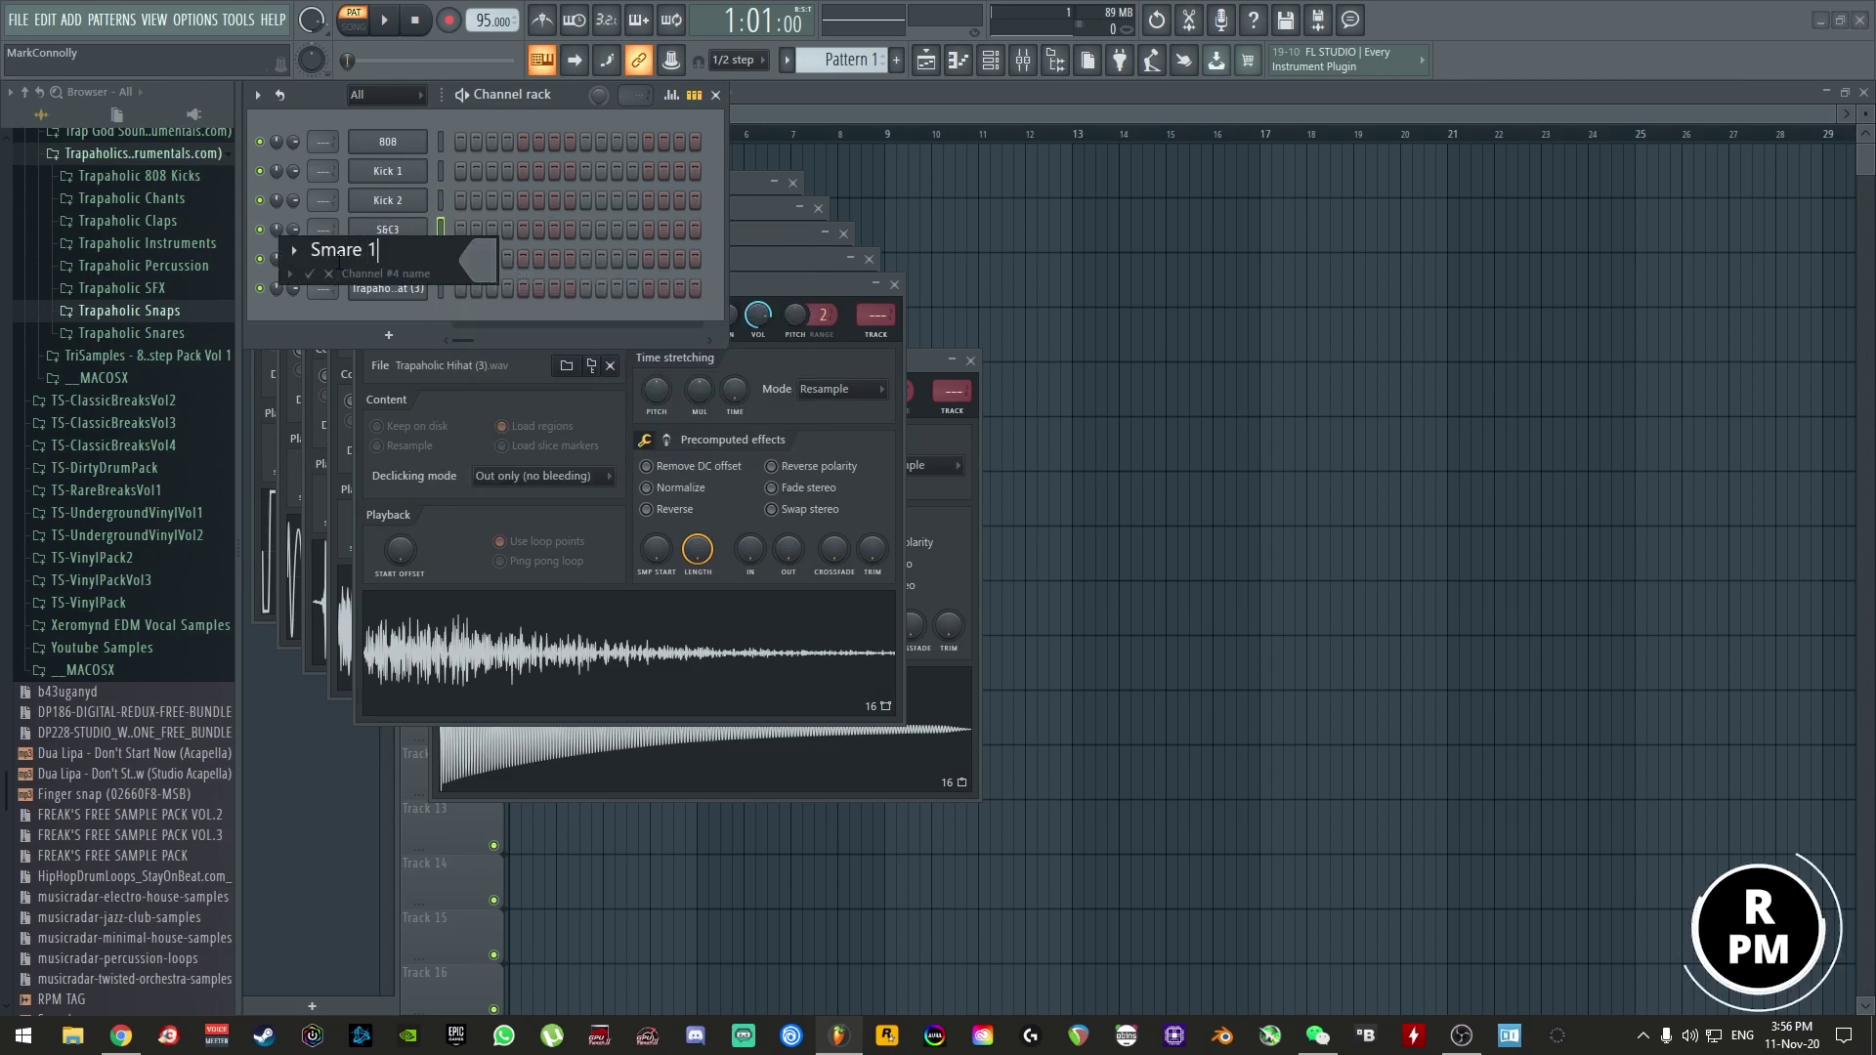
{"action": "key", "text": "Return"}
{"action": "right_click", "coordinate": [422, 258]}
{"action": "left_click", "coordinate": [475, 291]}
{"action": "type", "text": "Snma"}
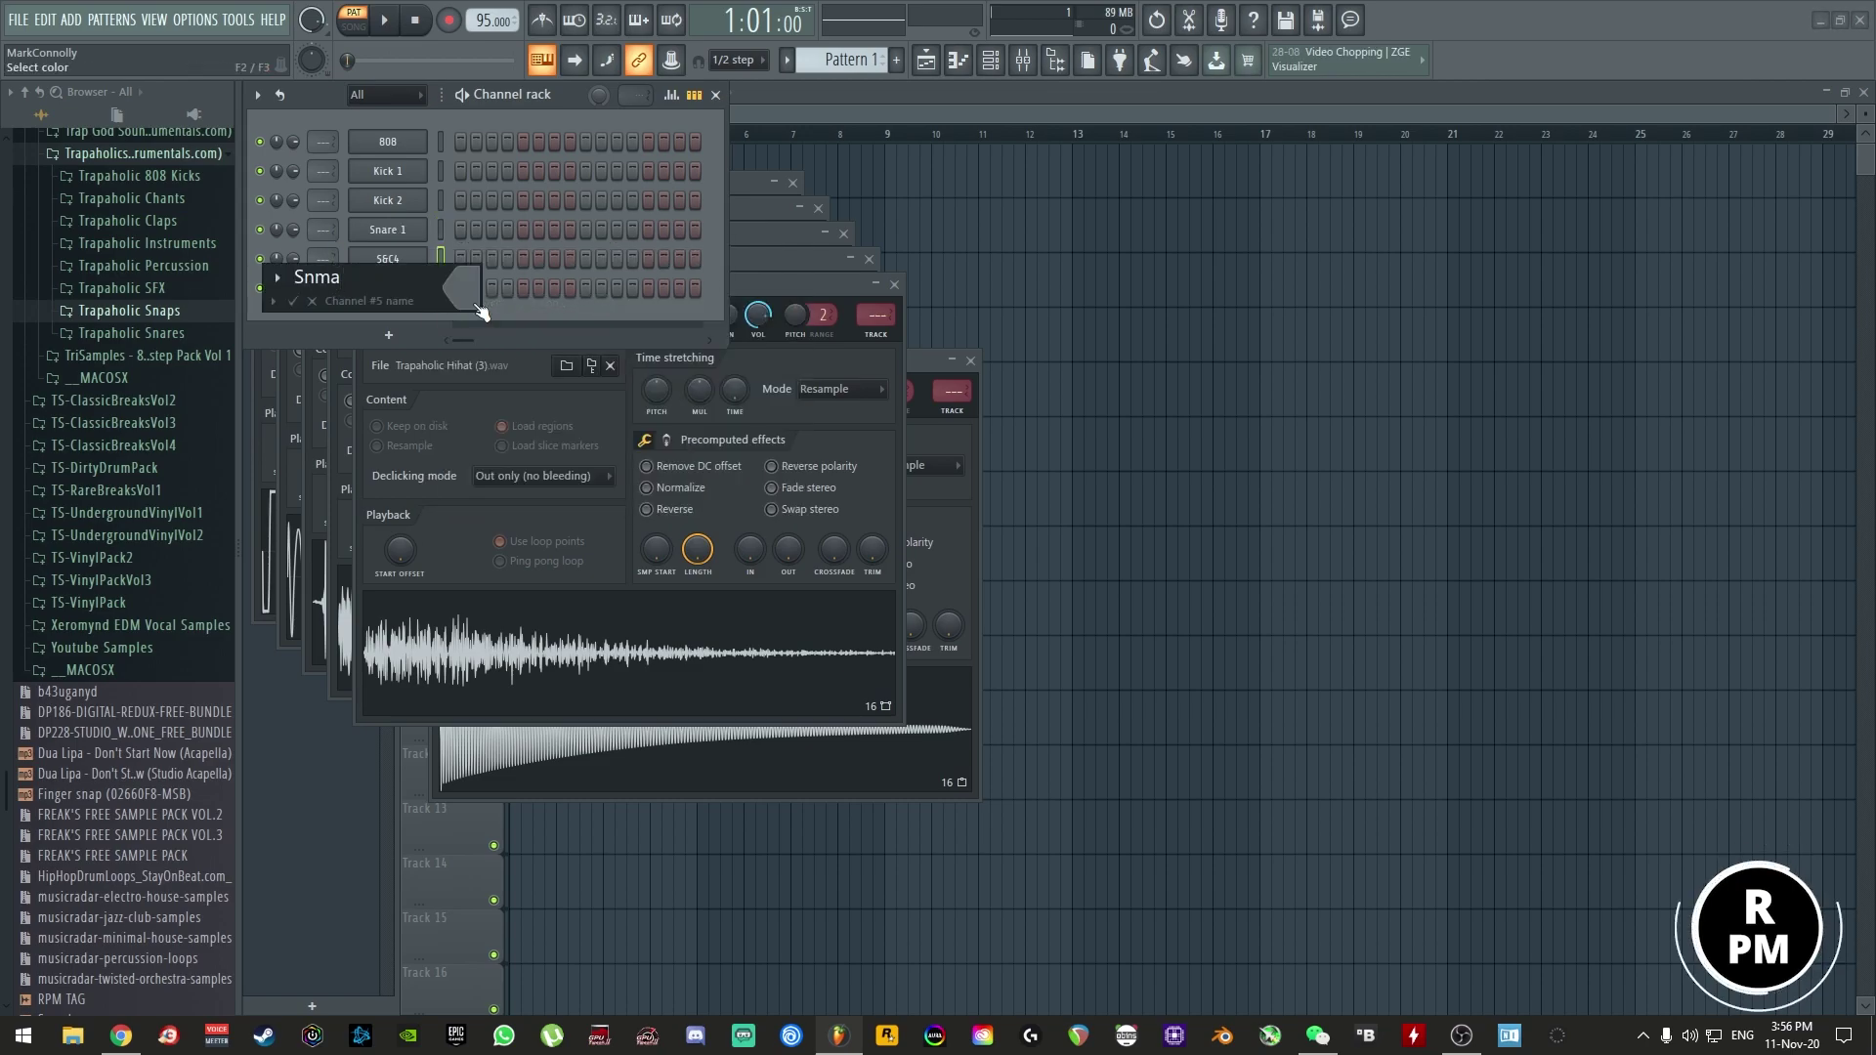
{"action": "type", "text": "2"}
{"action": "key", "text": "Return"}
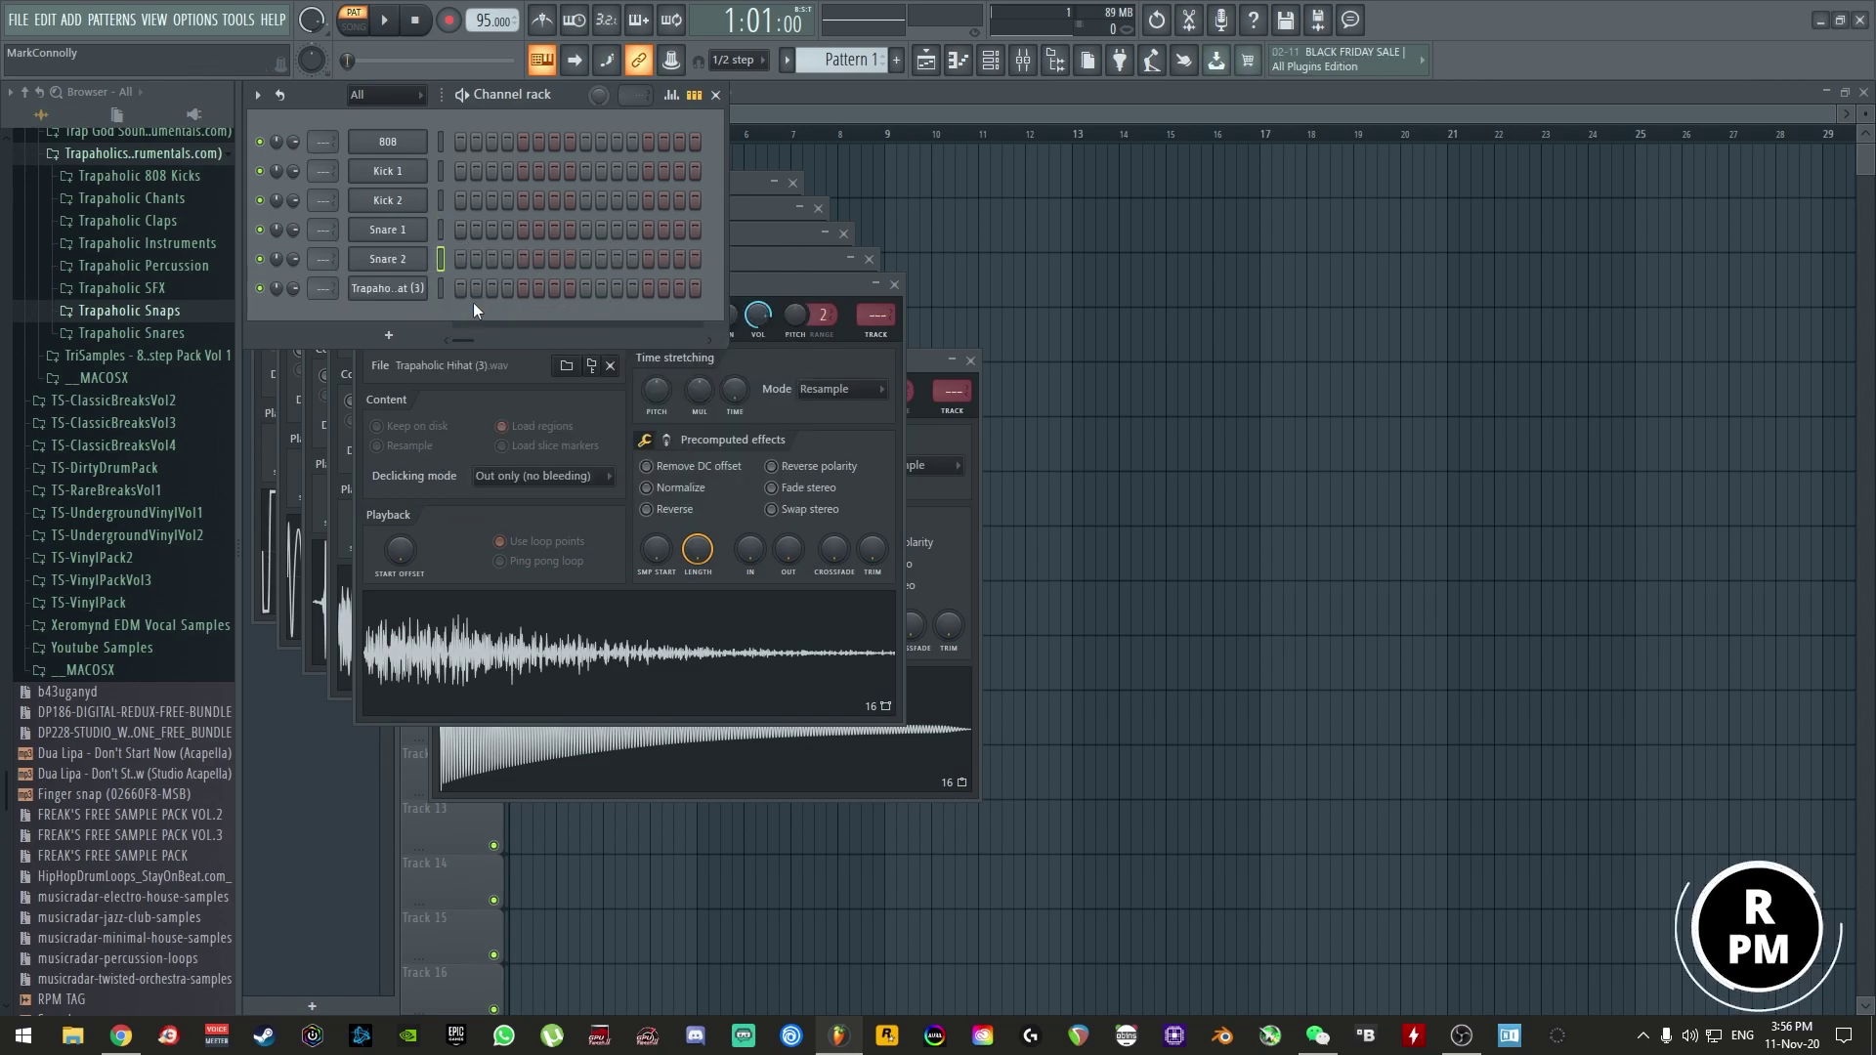
- Rename the Trapaholic Hihat (3) channel to Hats
{"action": "right_click", "coordinate": [423, 287]}
{"action": "left_click", "coordinate": [476, 332]}
{"action": "type", "text": "Hats"}
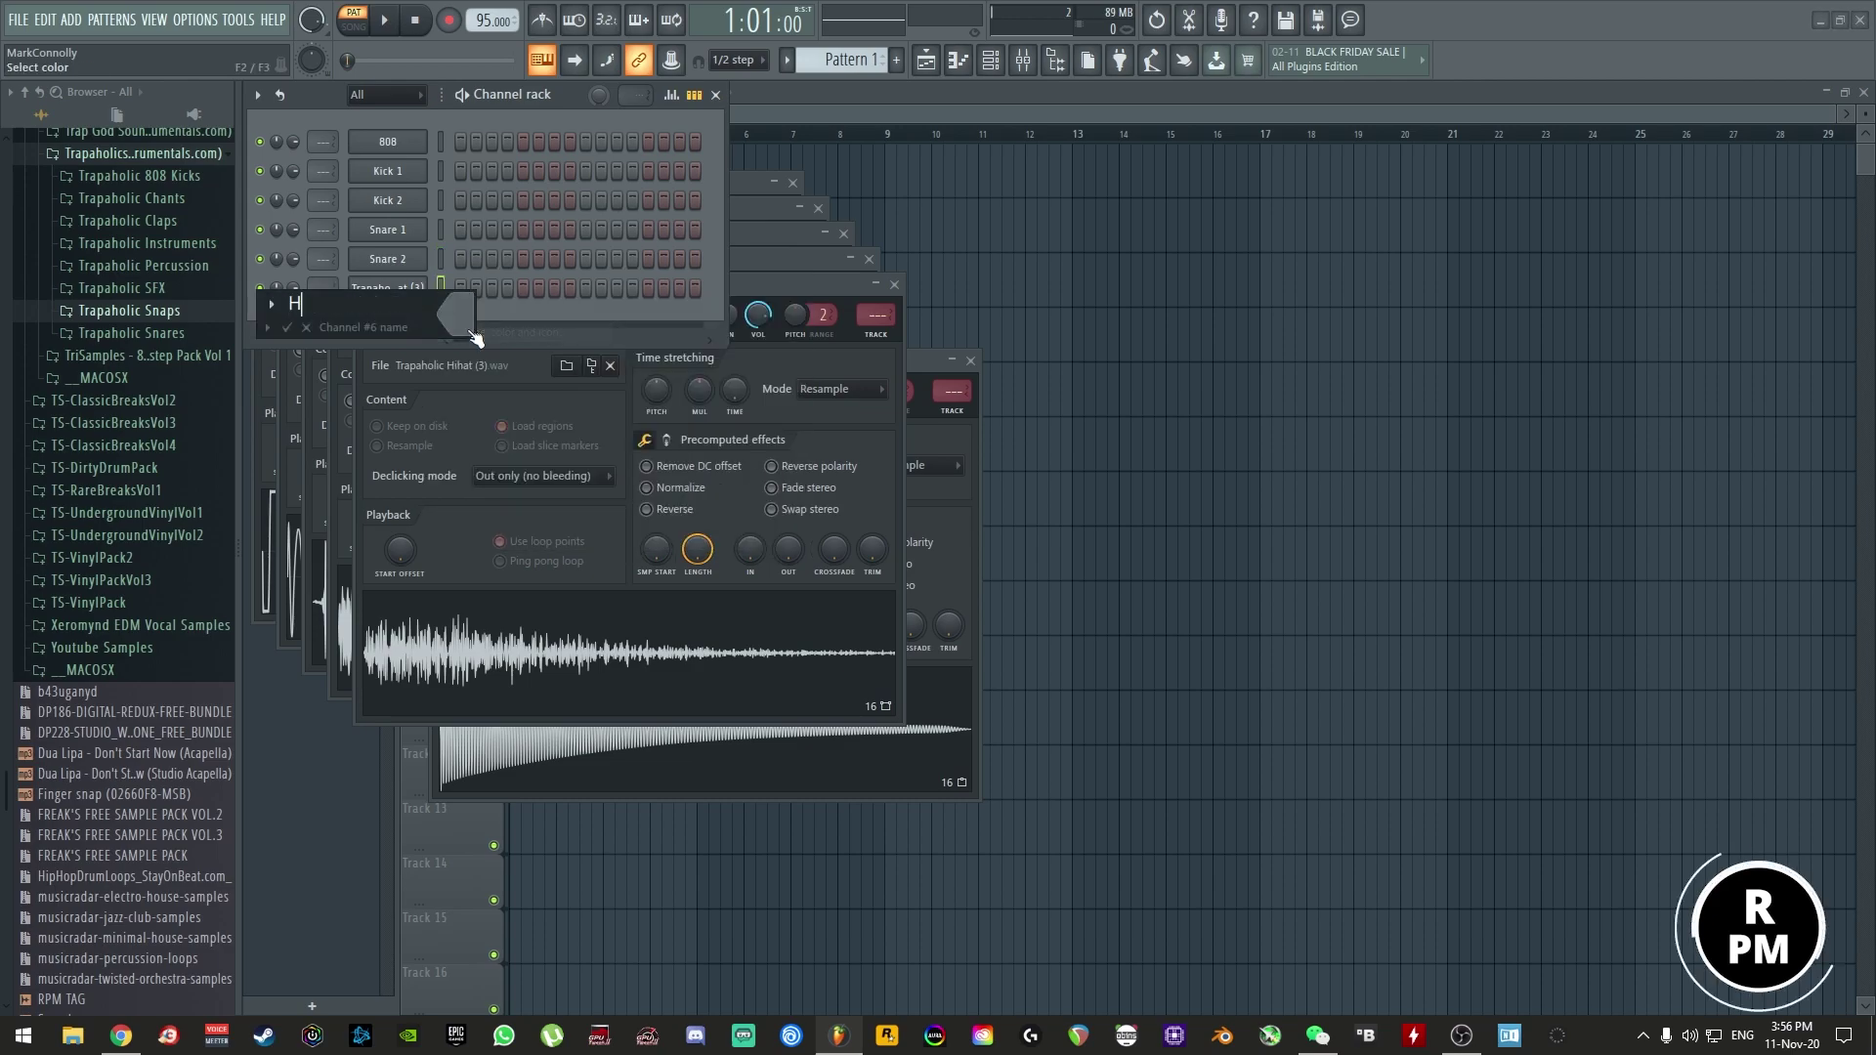
{"action": "key", "text": "Return"}
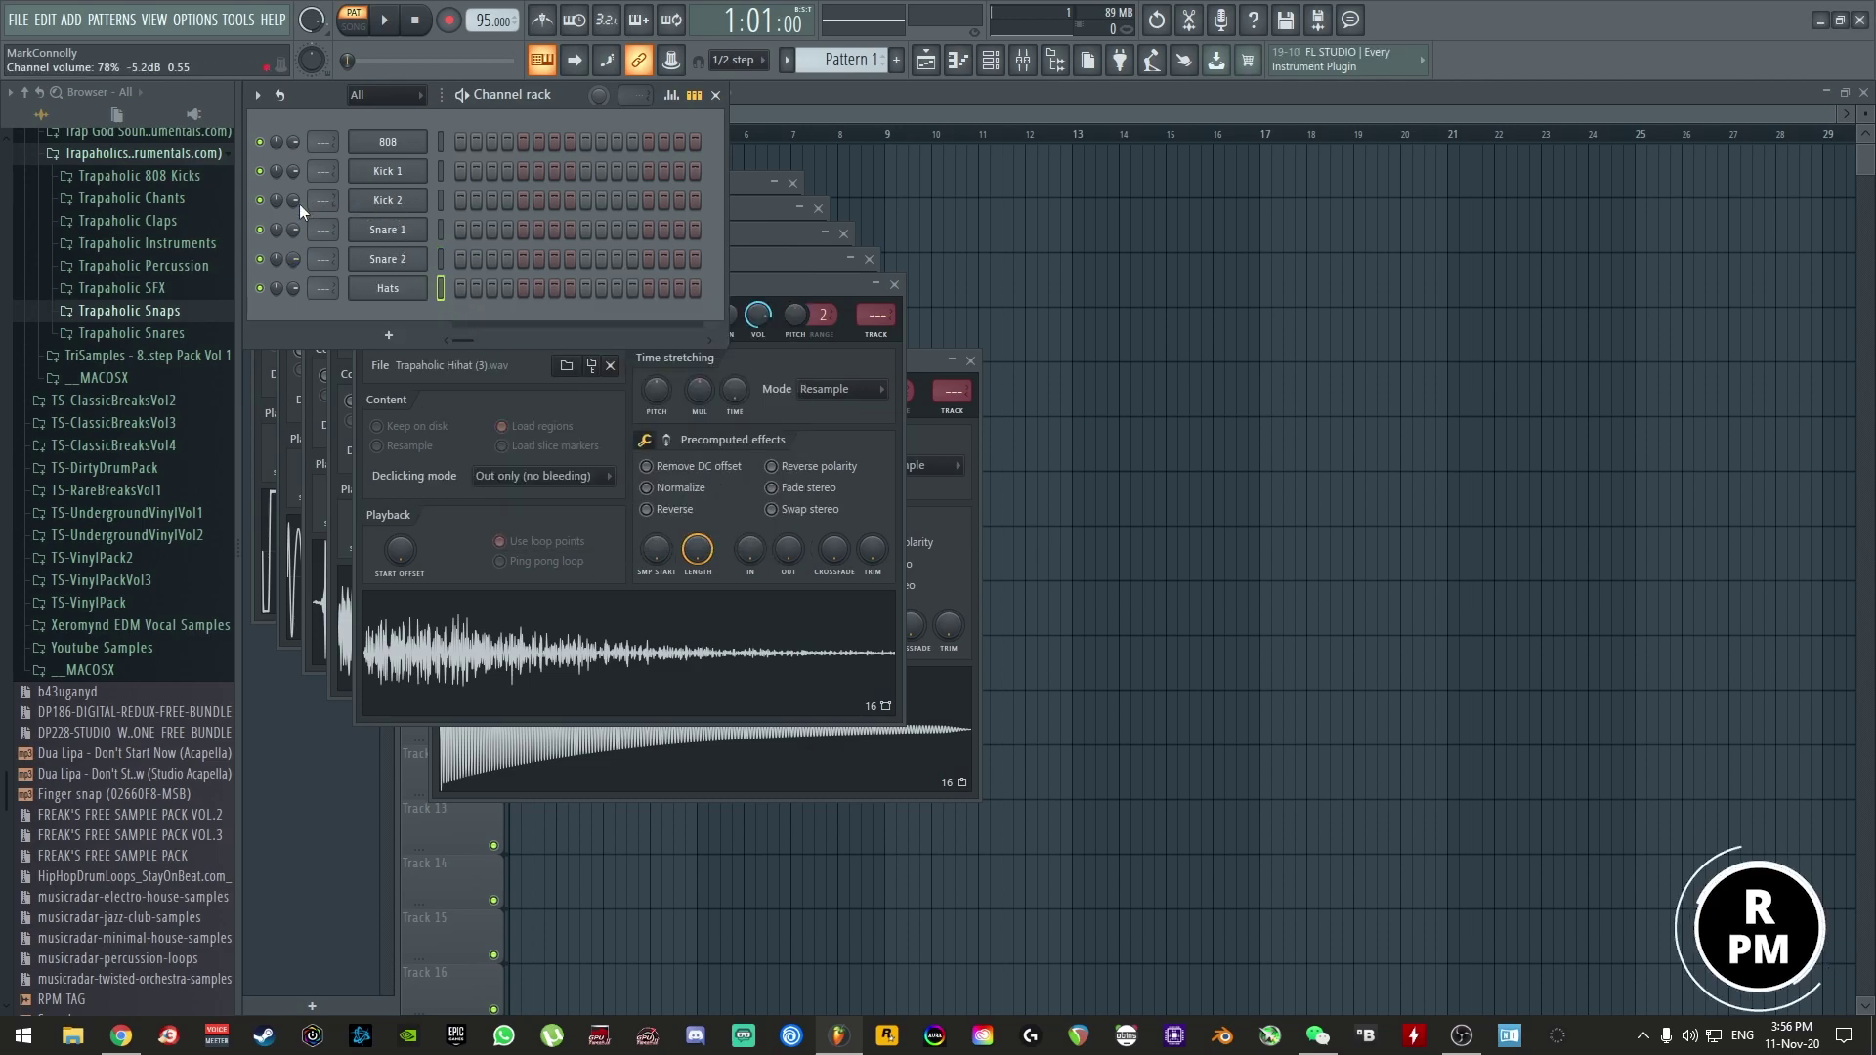
- Select all channels from 808 to Hats and link them to consecutive mixer tracks starting at Insert 1
{"action": "left_click_drag", "start_coordinate": [295, 180], "coordinate": [295, 163]}
{"action": "left_click", "coordinate": [441, 142]}
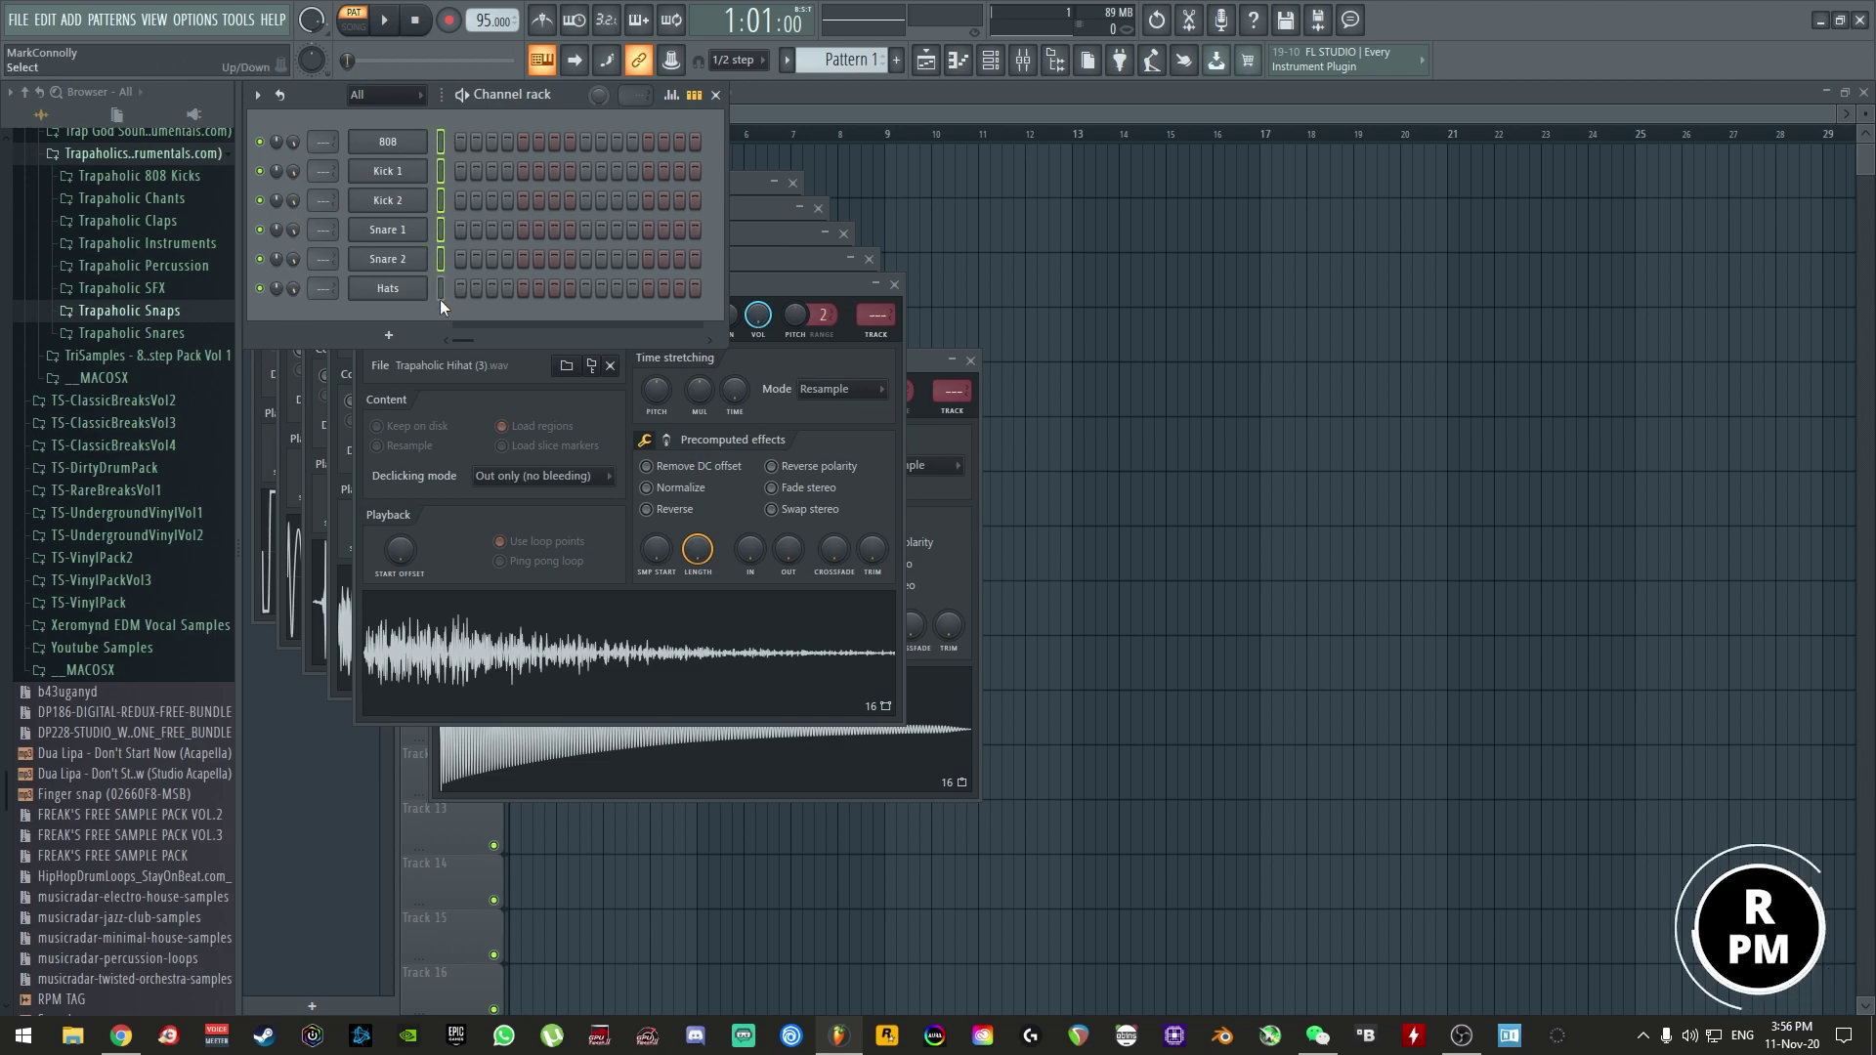
{"action": "key", "text": "F9"}
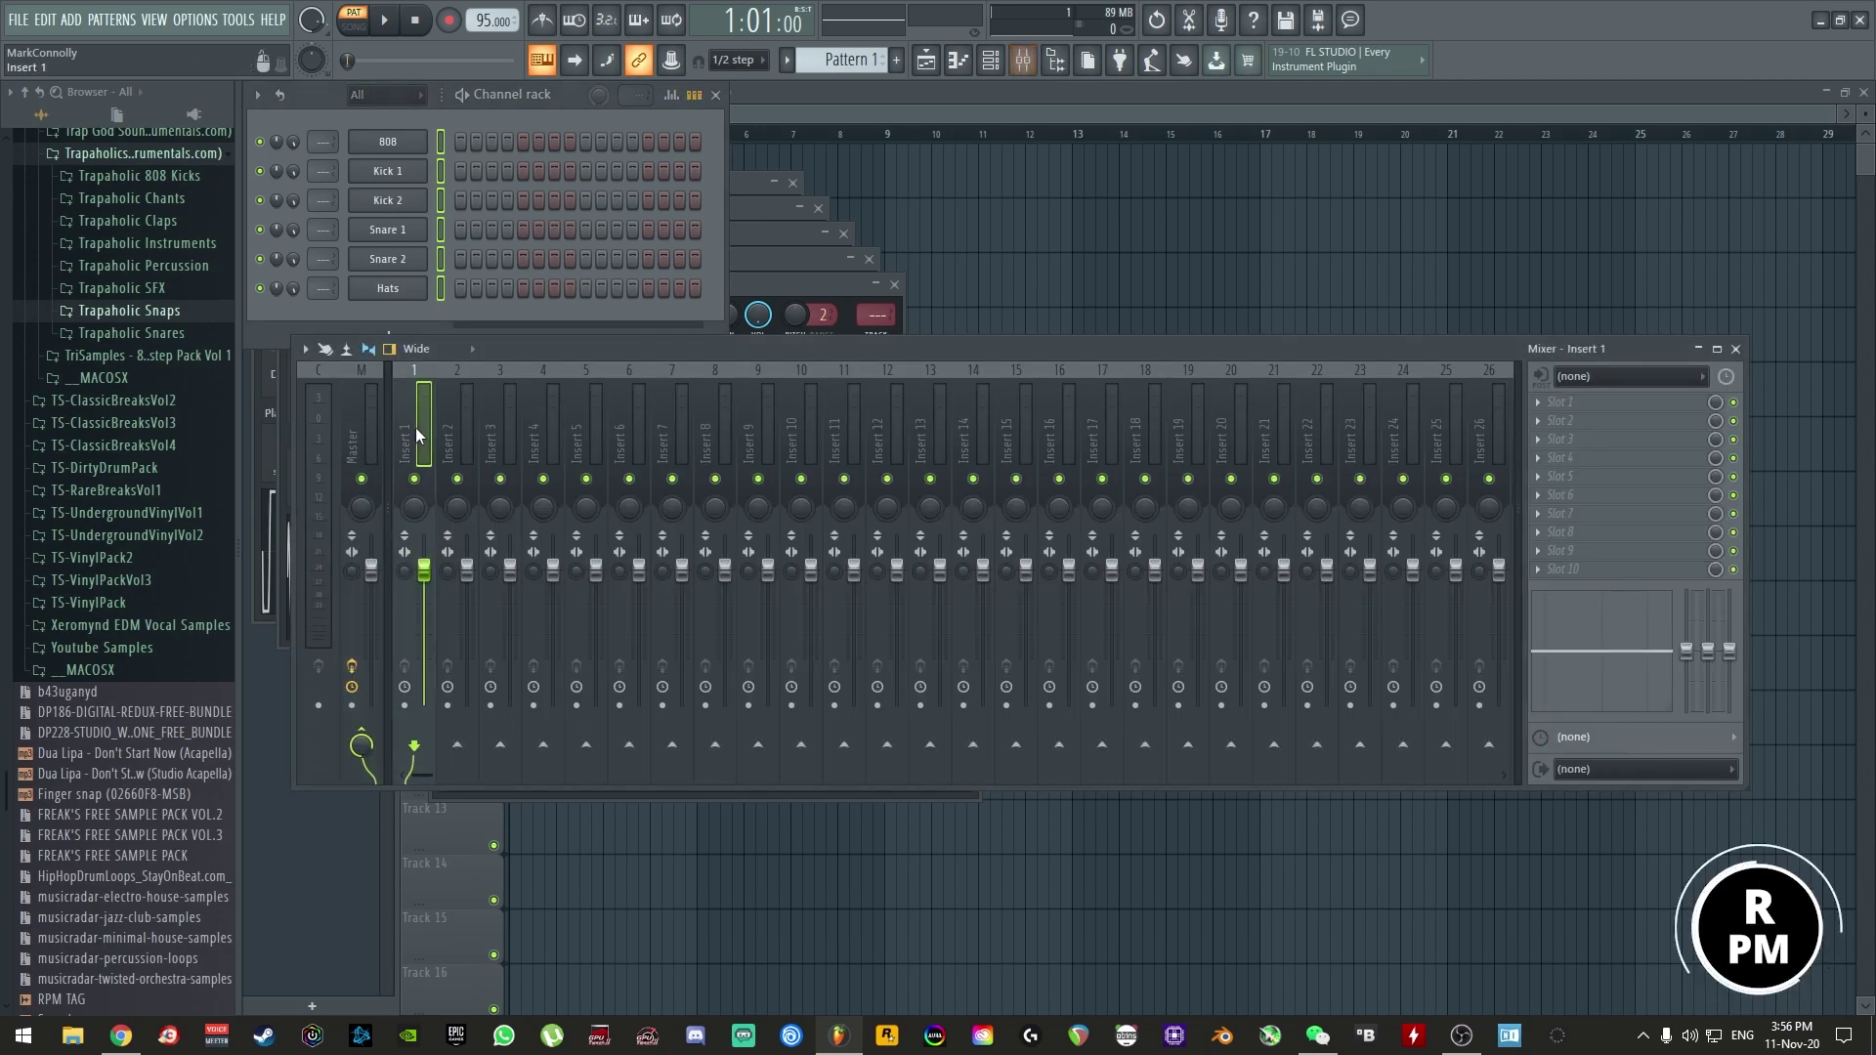
{"action": "key", "text": "ctrl+l"}
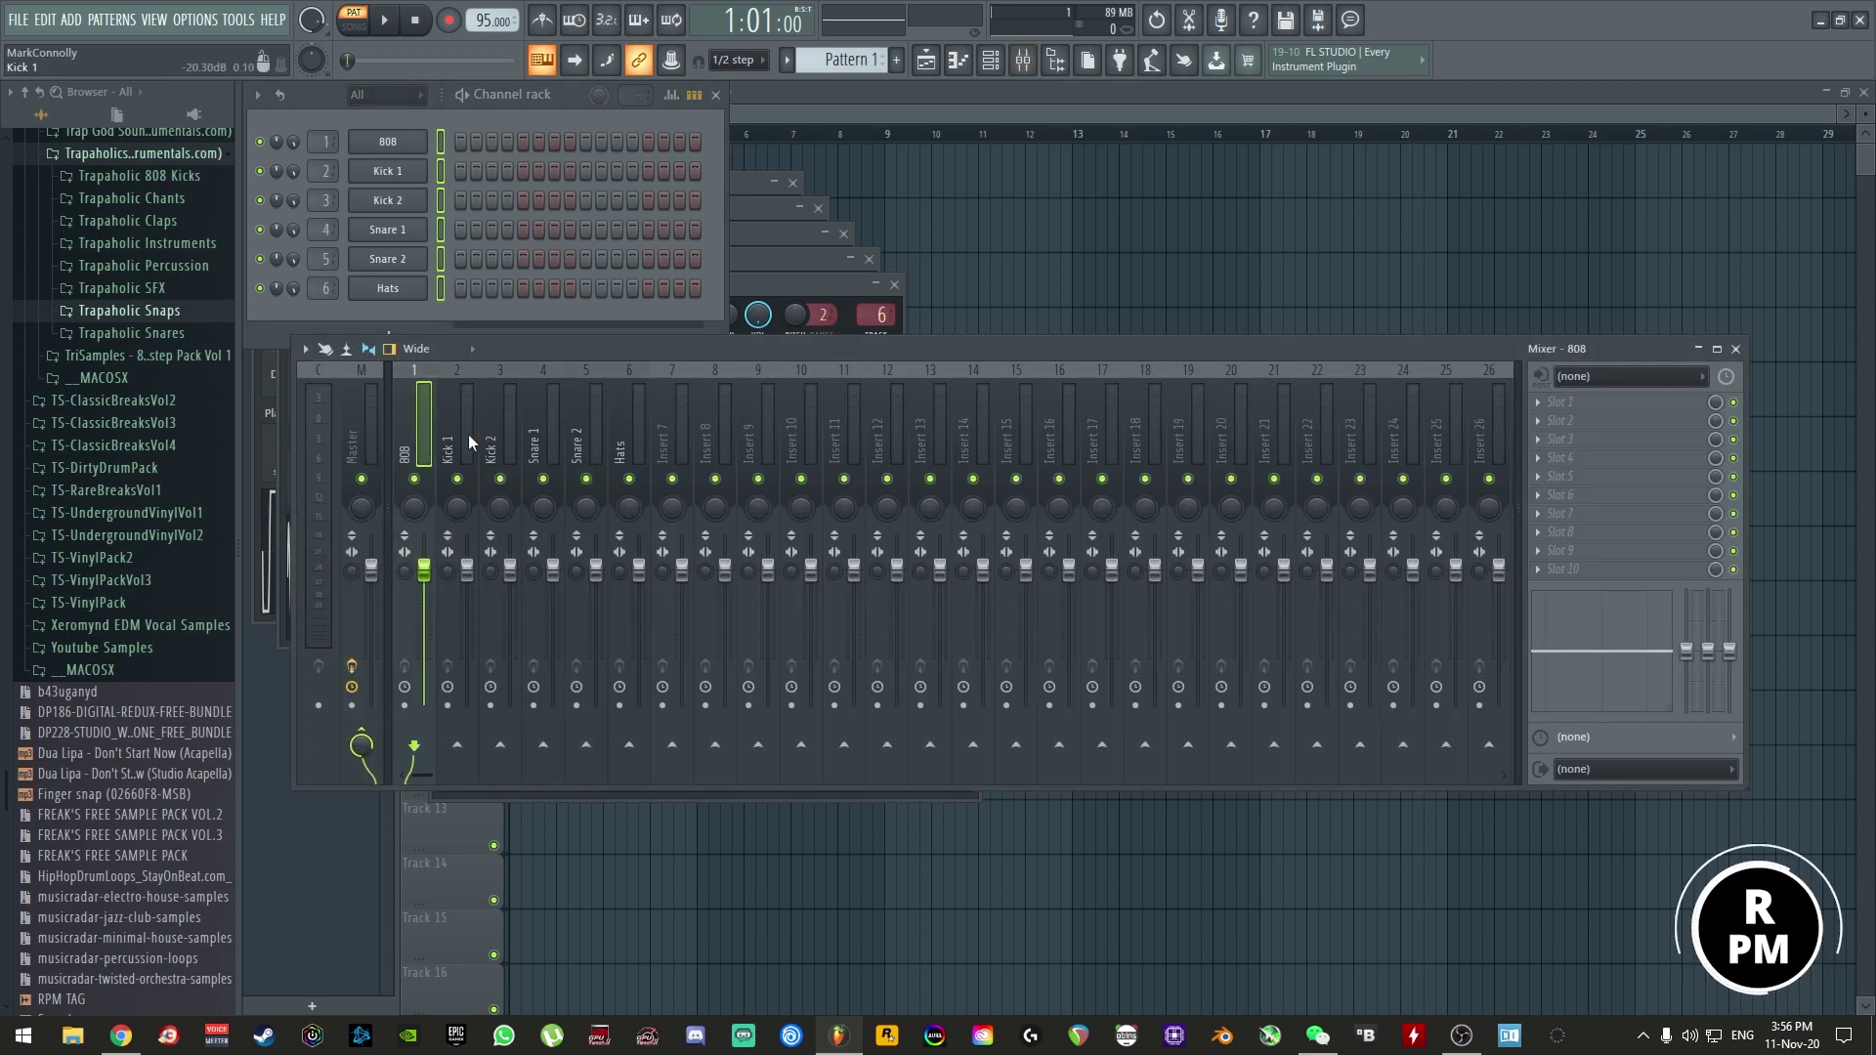
- Move the 808 mixer track to insert 3, after Kick 1 and Kick 2, and collapse the browser folders
{"action": "key", "text": "alt+Right"}
{"action": "key", "text": "alt+Right"}
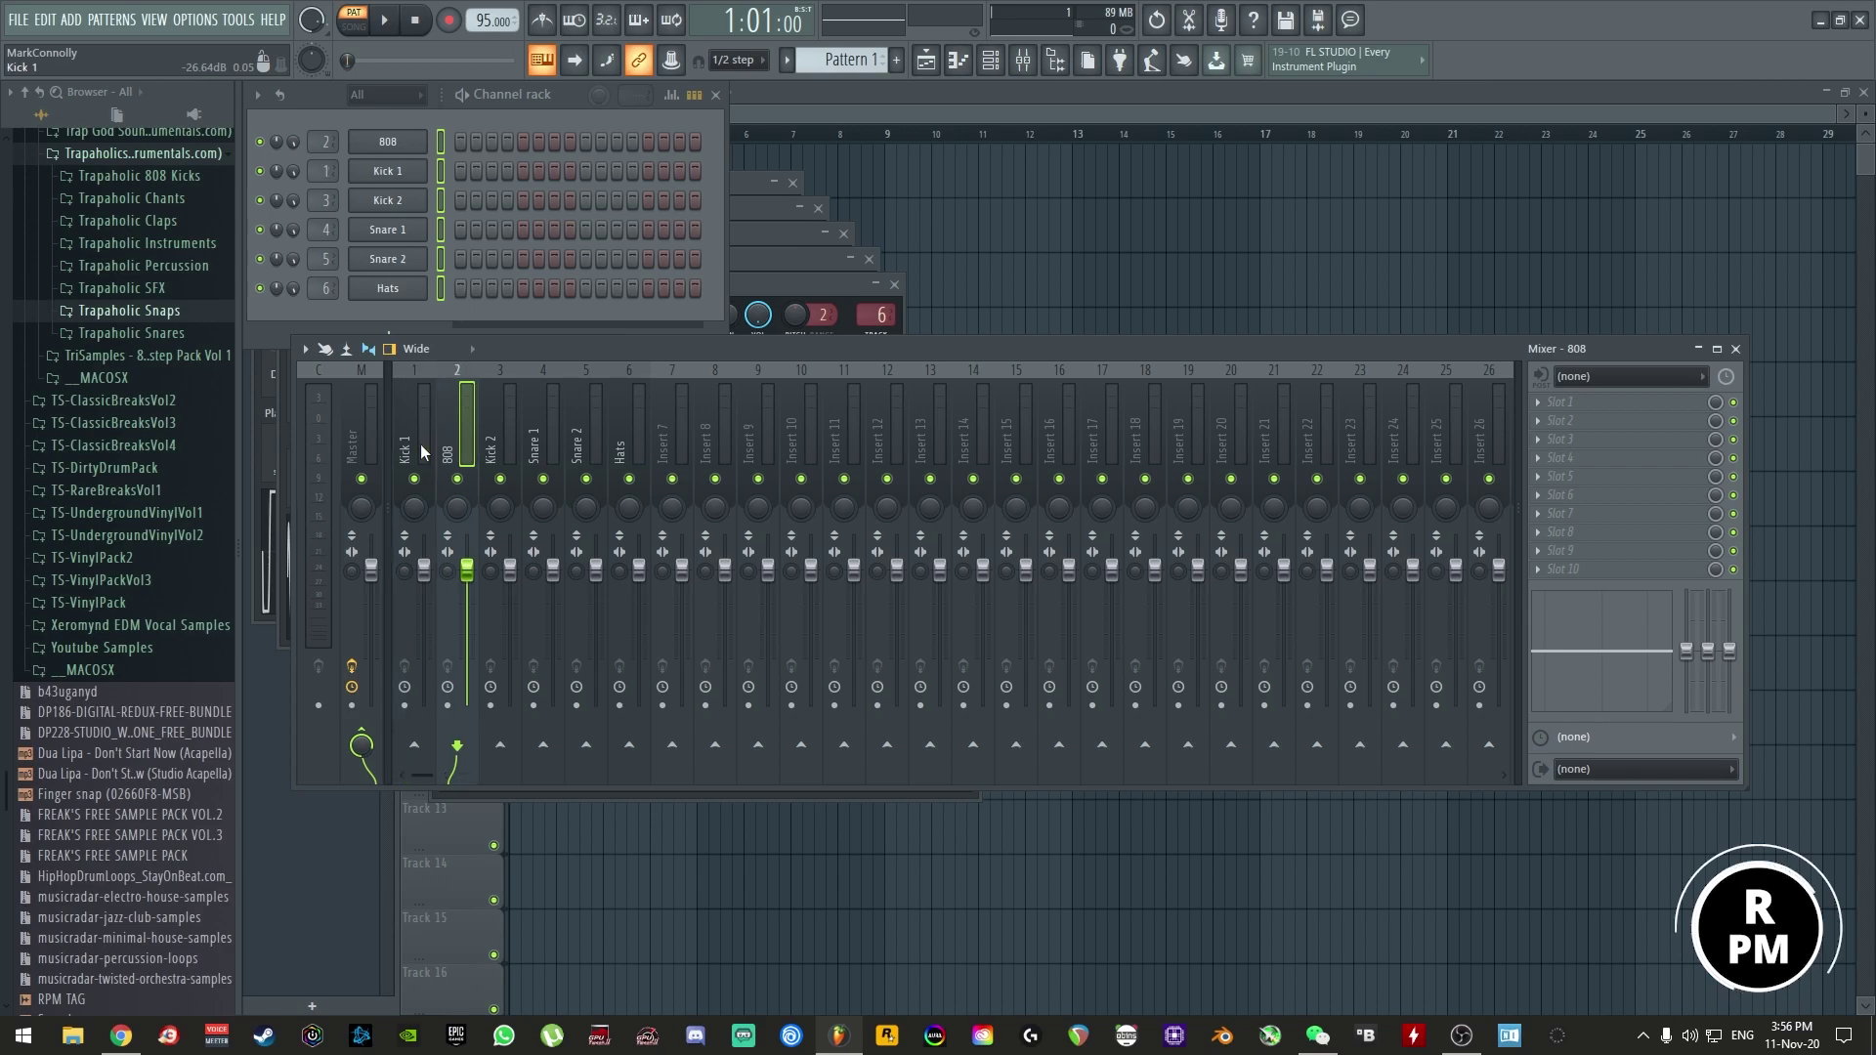
{"action": "left_click_drag", "start_coordinate": [680, 373], "coordinate": [655, 421]}
{"action": "left_click", "coordinate": [34, 92]}
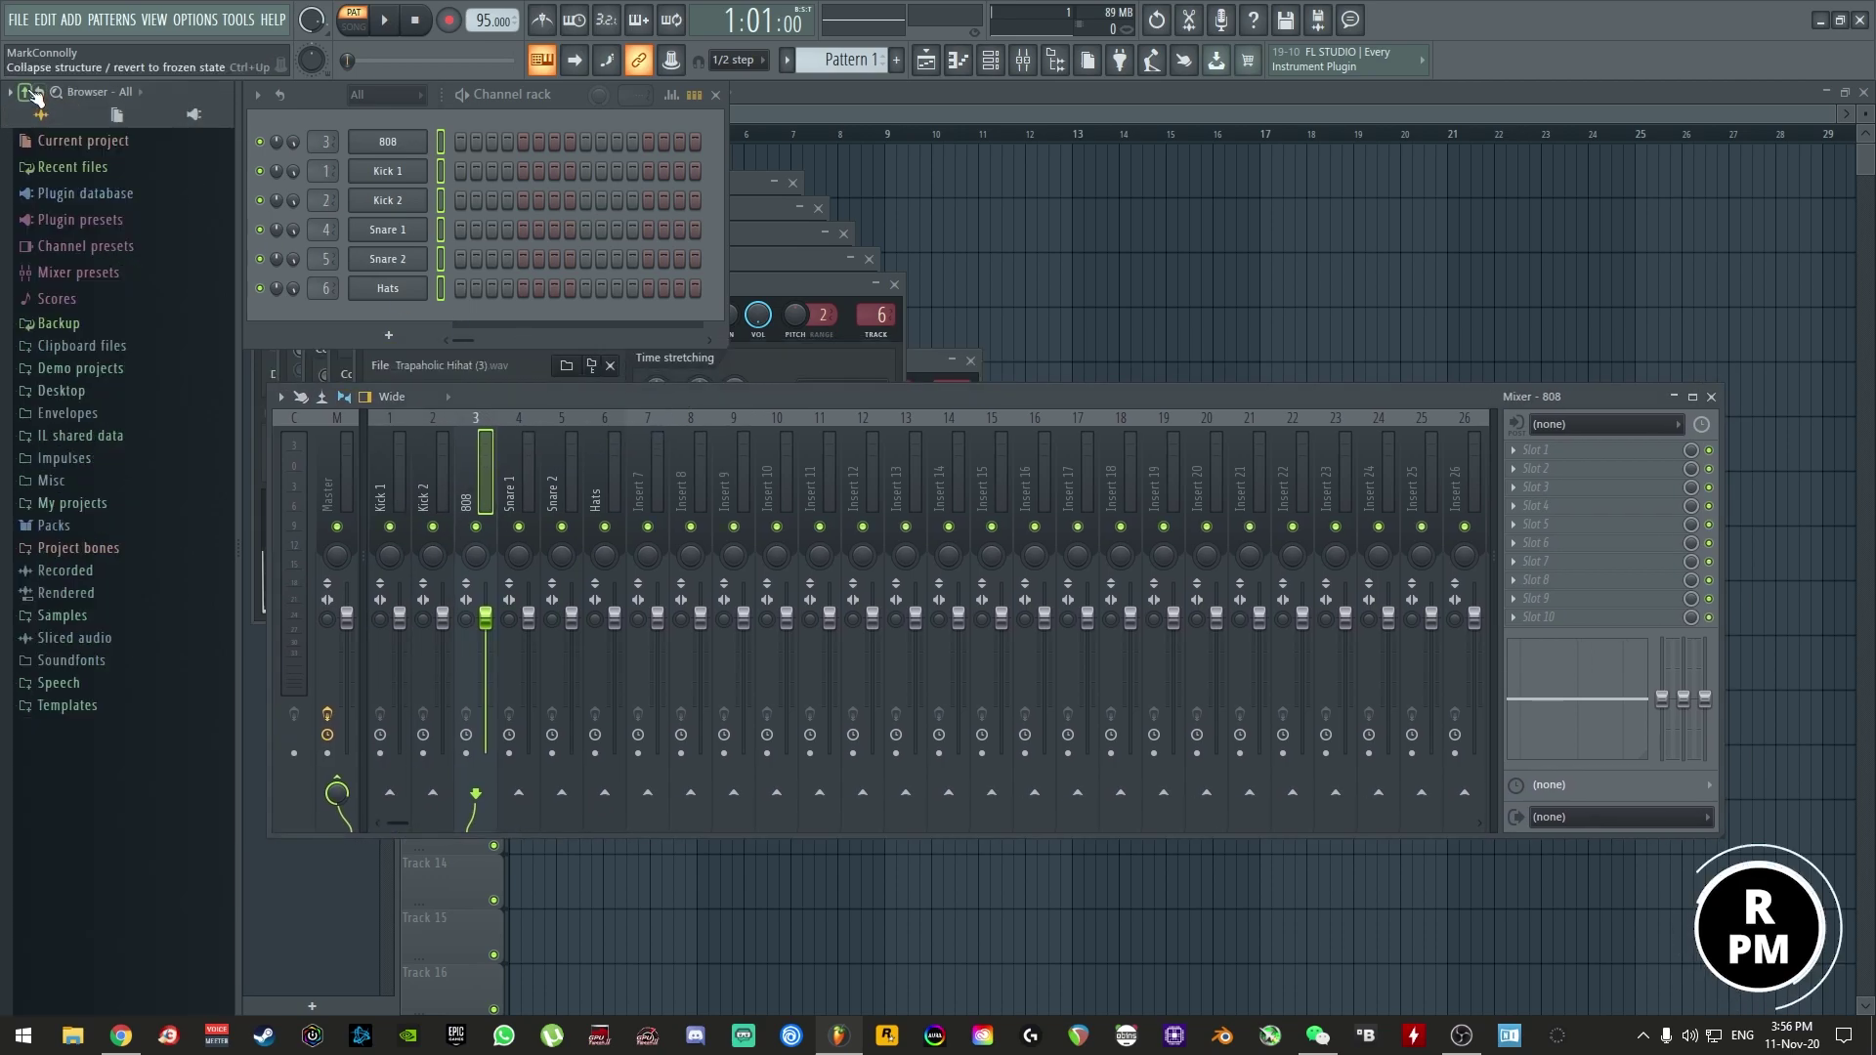
- Audition the 808, Kick 1 and Kick 2 channels, moving their sampler windows clear of the channel rack
{"action": "left_click", "coordinate": [419, 142]}
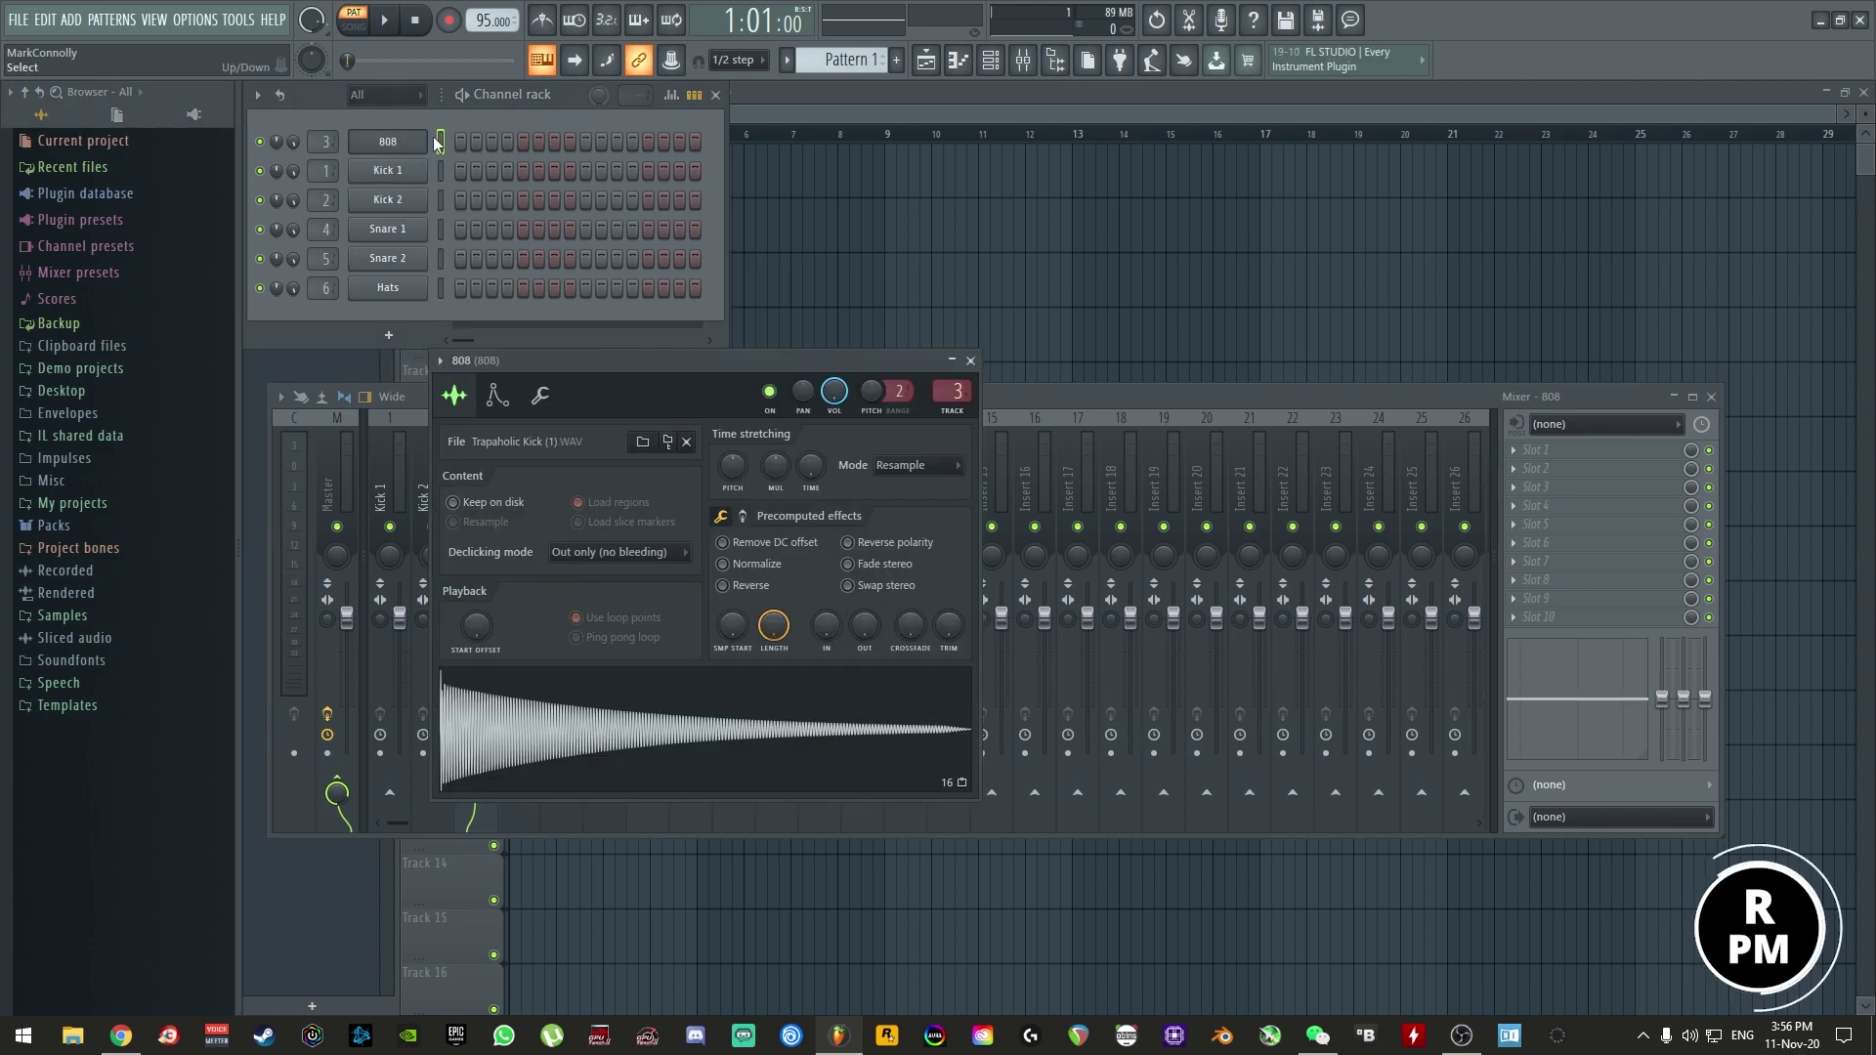
{"action": "left_click", "coordinate": [384, 171]}
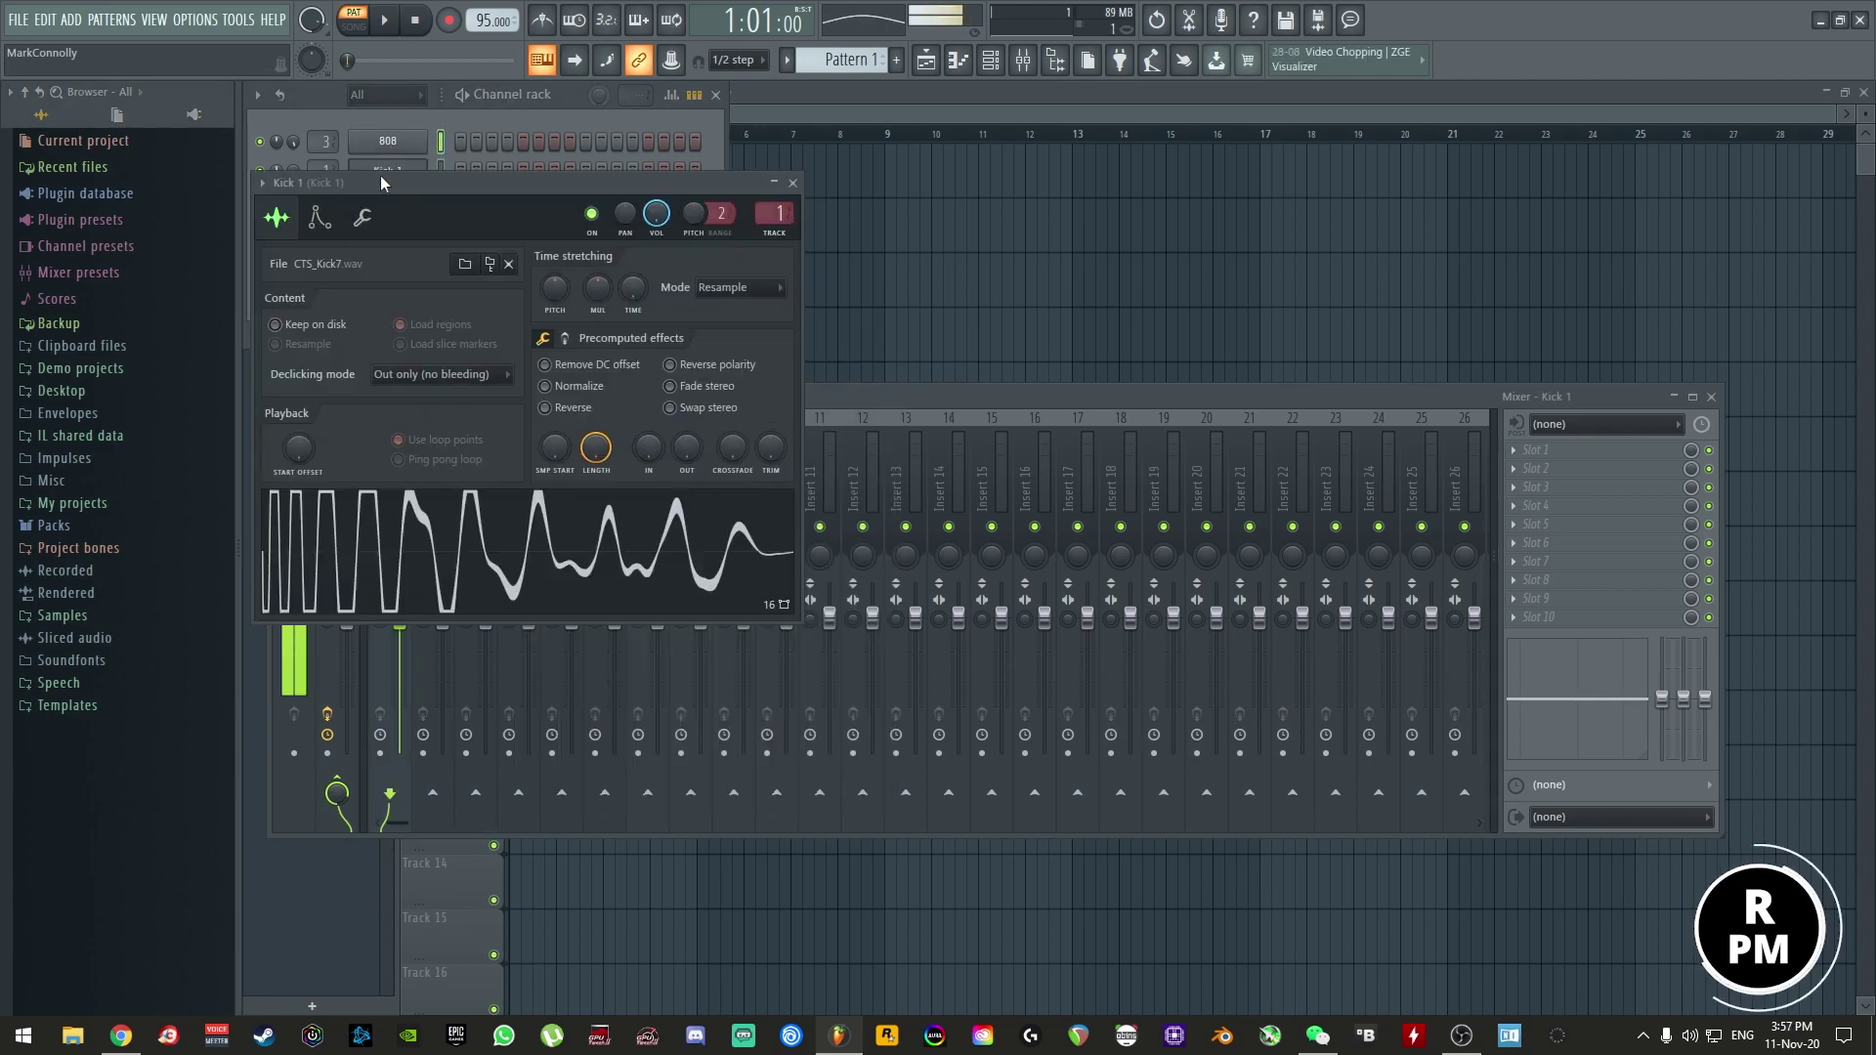
{"action": "left_click_drag", "start_coordinate": [384, 176], "coordinate": [655, 230]}
{"action": "left_click", "coordinate": [388, 200]}
{"action": "left_click_drag", "start_coordinate": [420, 213], "coordinate": [851, 257]}
{"action": "left_click", "coordinate": [412, 181]}
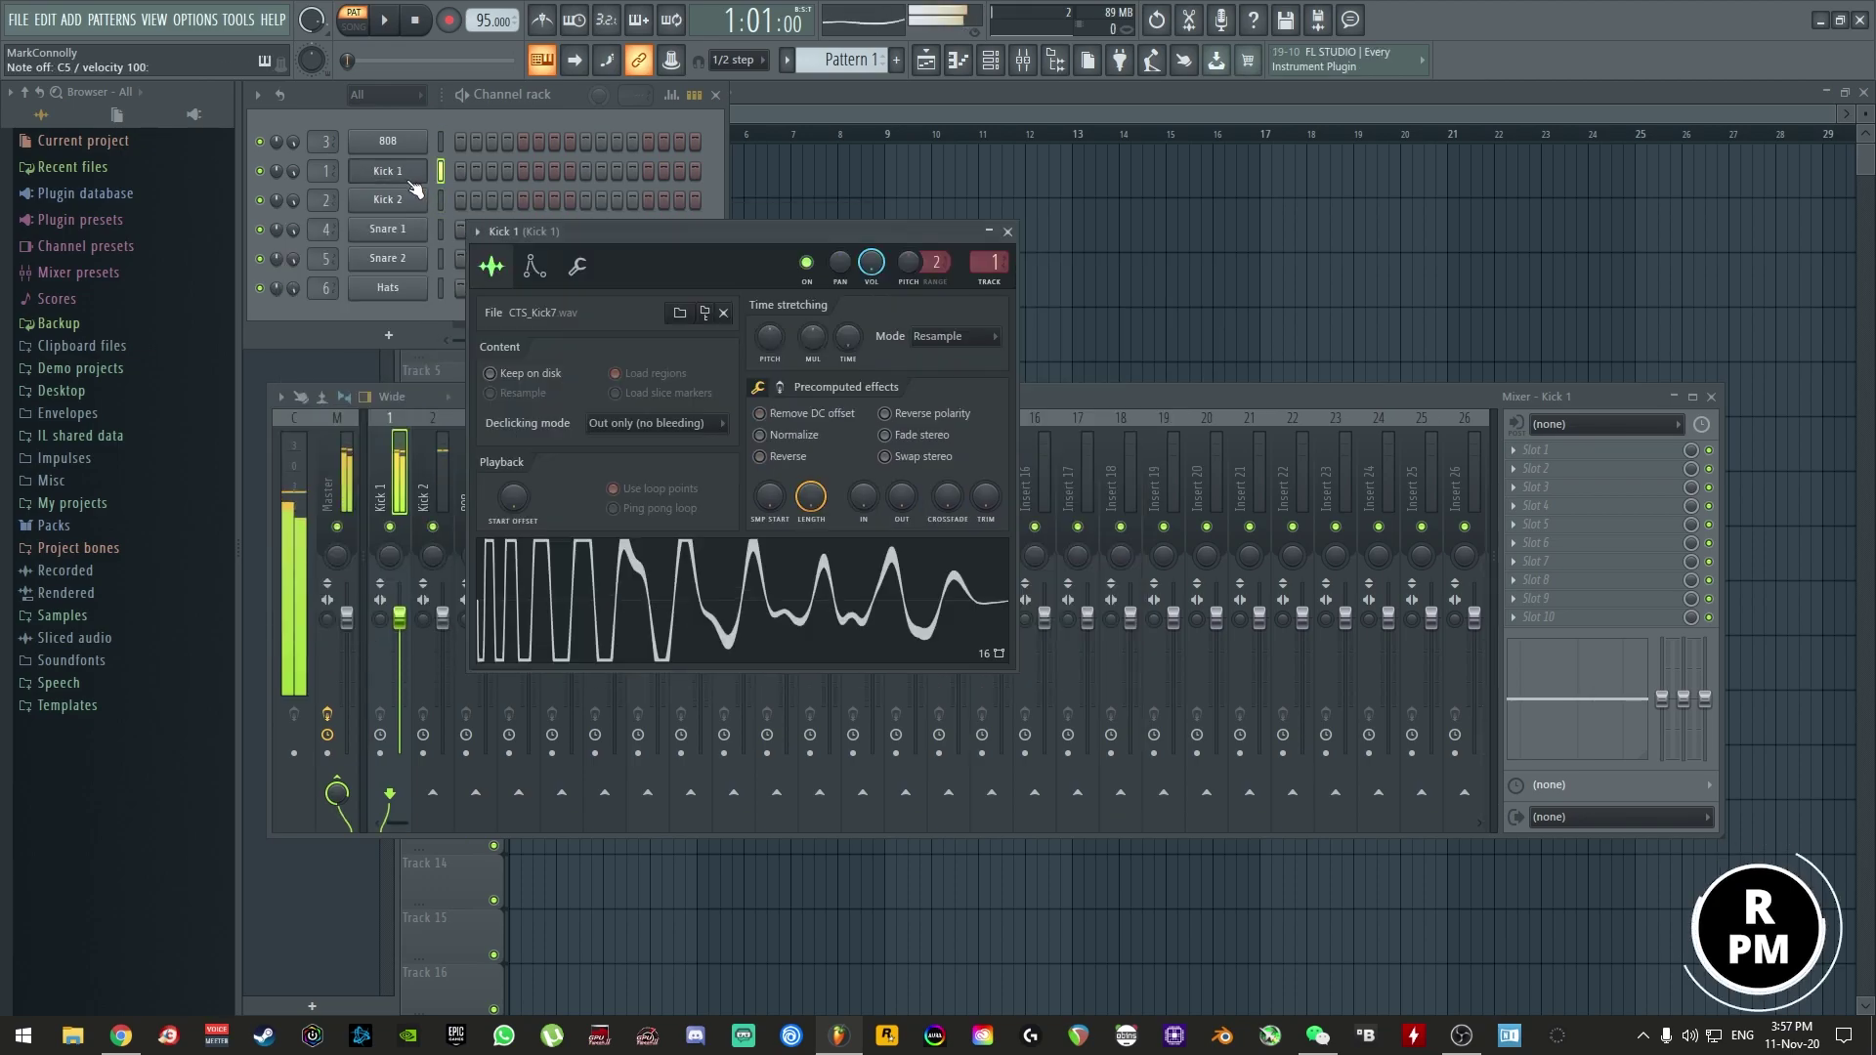
- Fade out the tail of the 808 sample with the Out control in its precomputed effects
{"action": "left_click", "coordinate": [416, 145]}
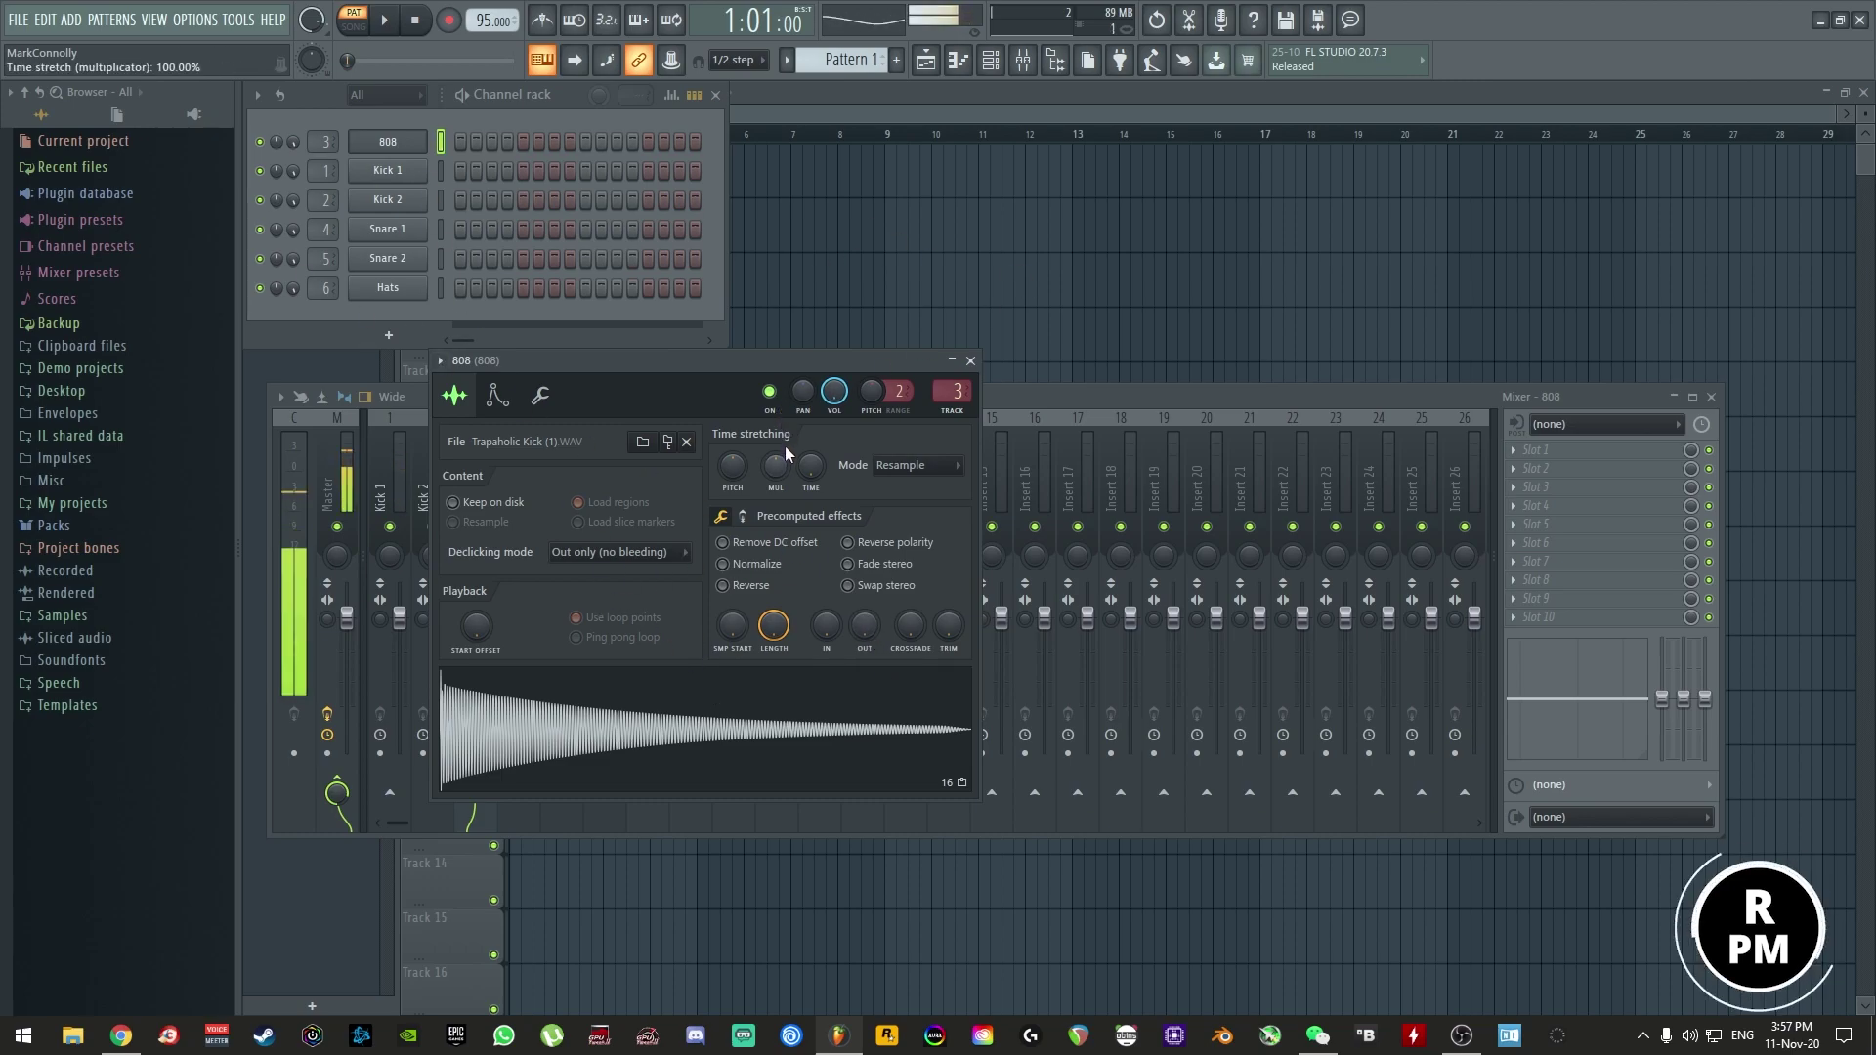
{"action": "left_click_drag", "start_coordinate": [864, 626], "coordinate": [864, 598]}
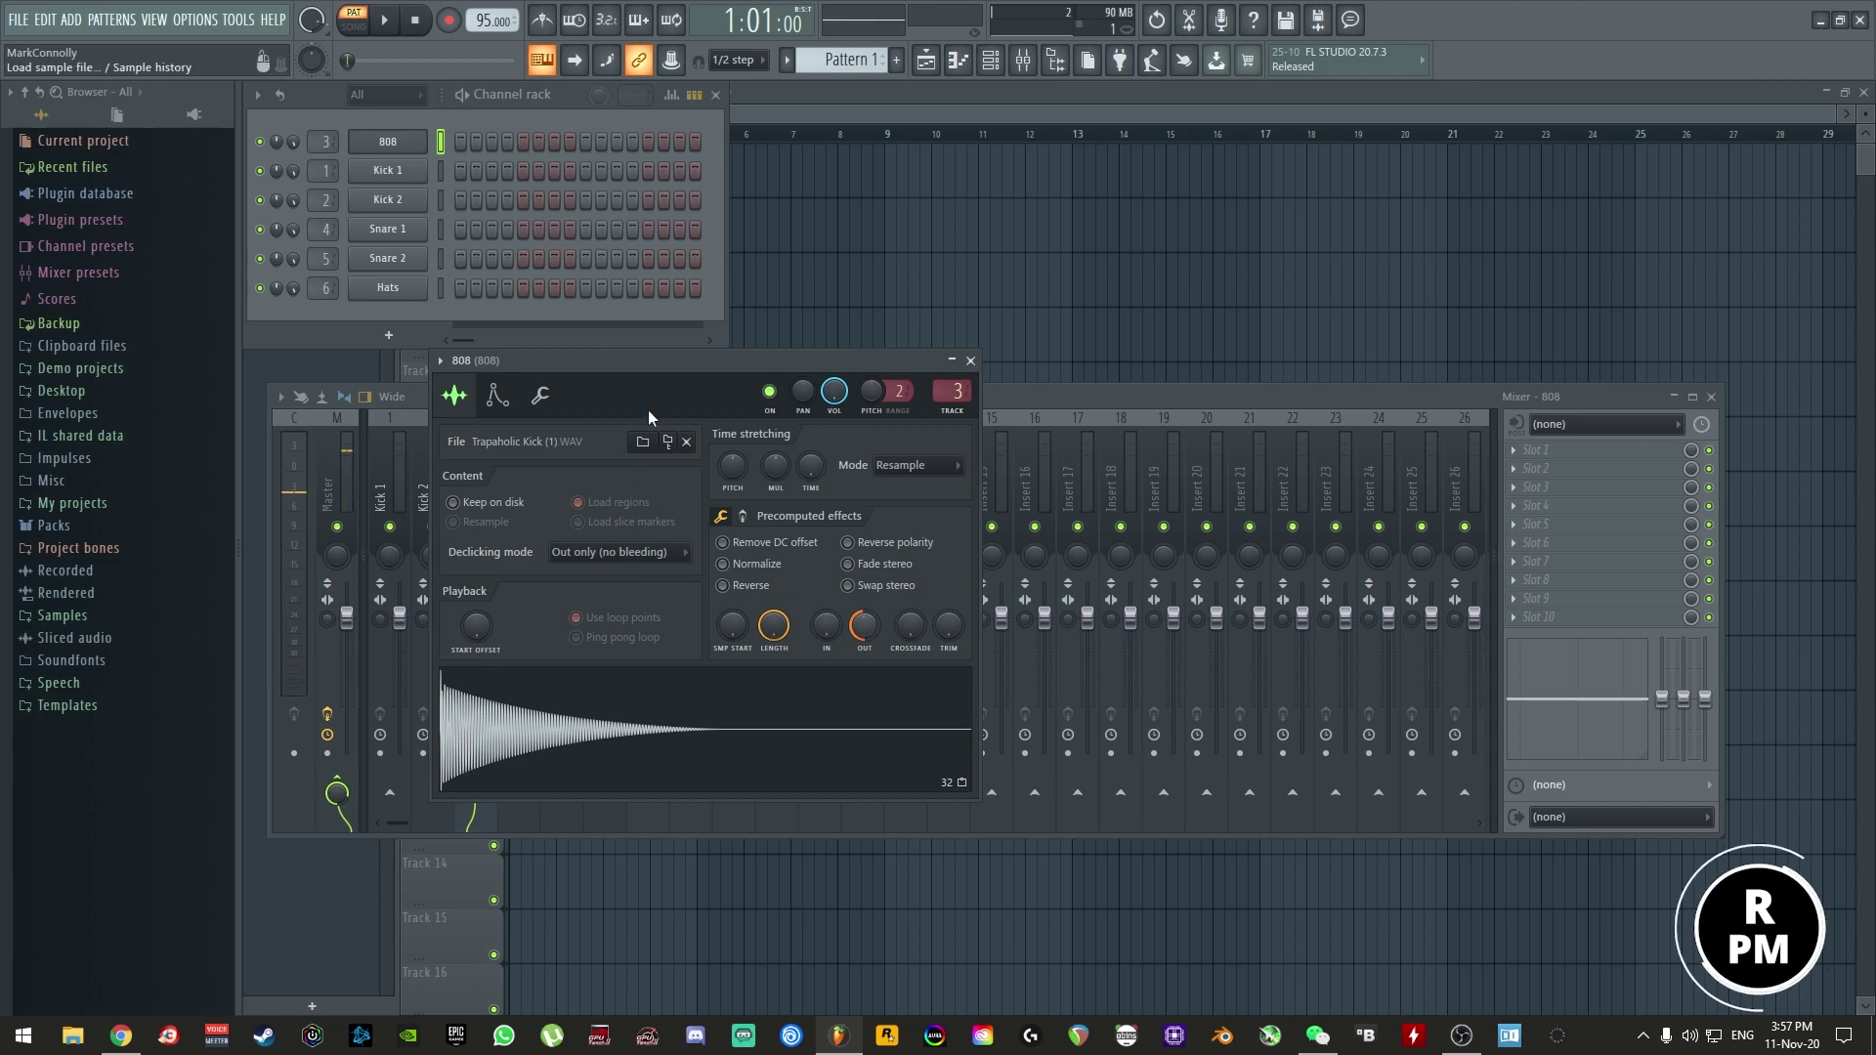
- Audition the Kick 1, Kick 2, Snare 1, Snare 2 and Hats channels one after another
{"action": "left_click", "coordinate": [409, 174]}
{"action": "left_click", "coordinate": [388, 200]}
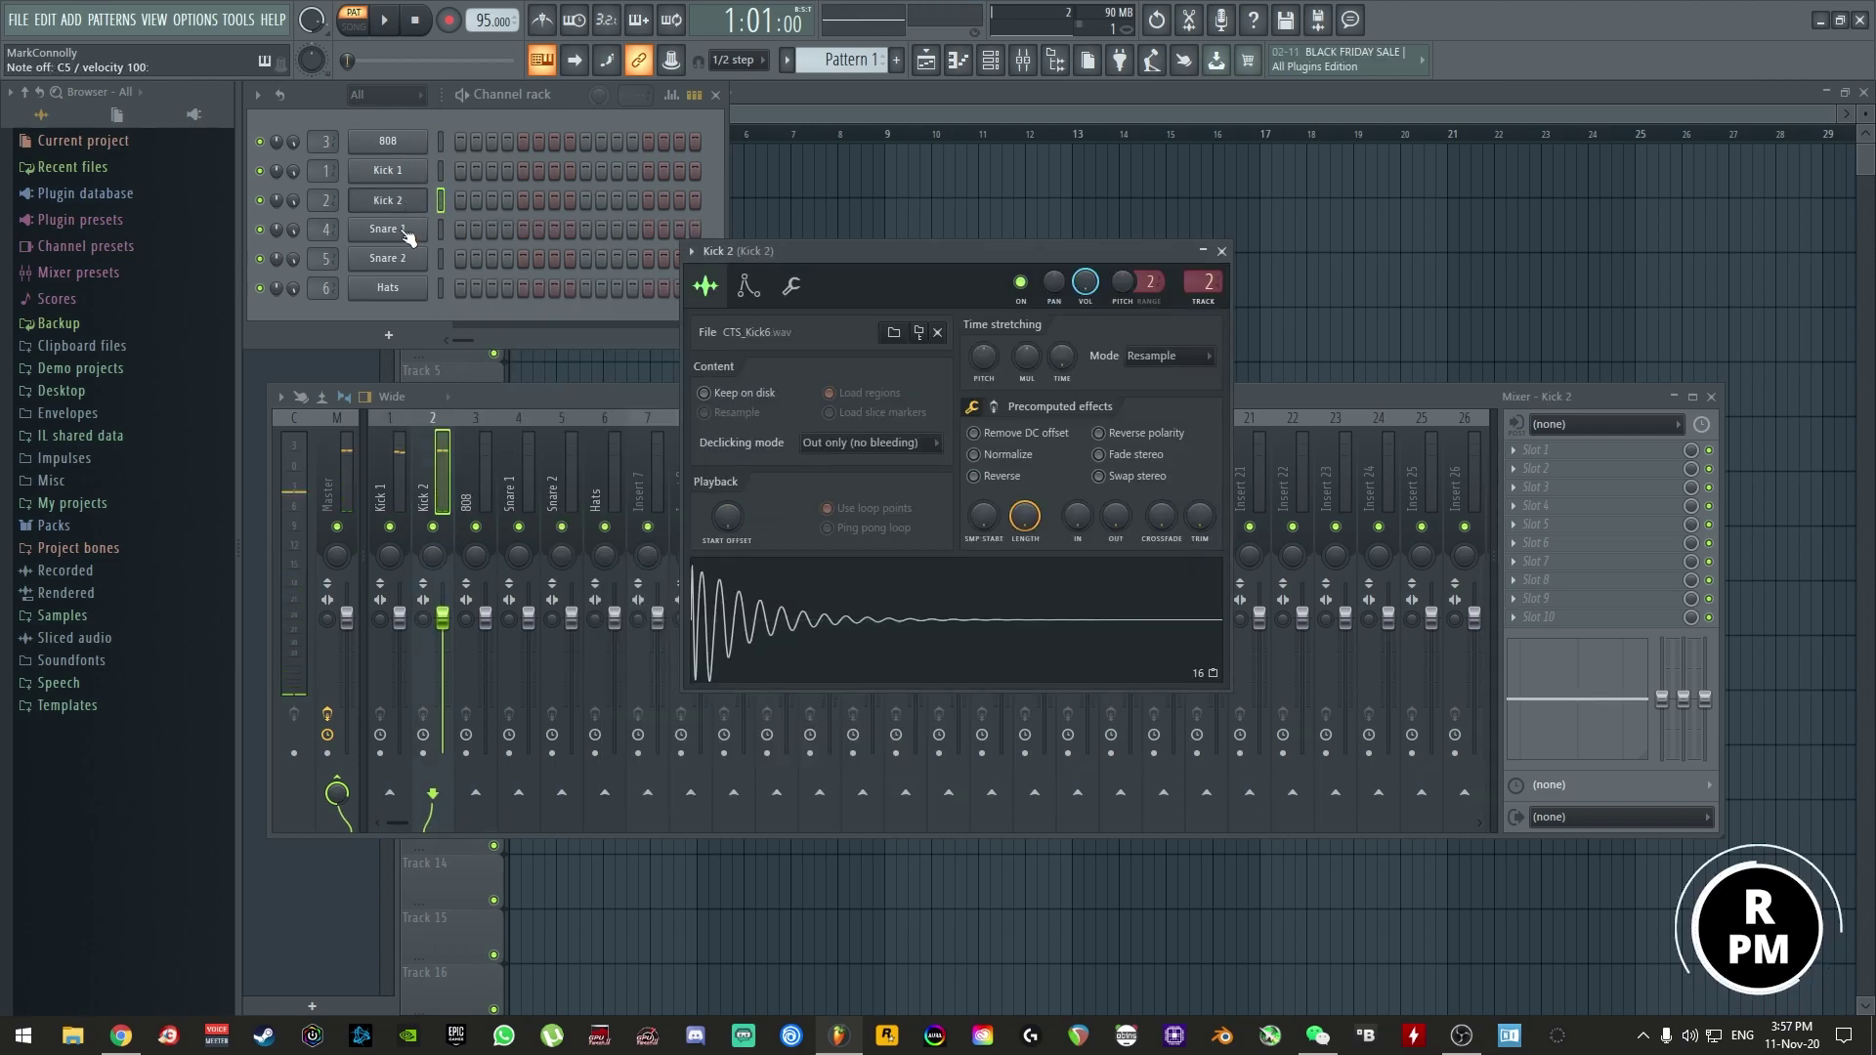
{"action": "left_click", "coordinate": [388, 229]}
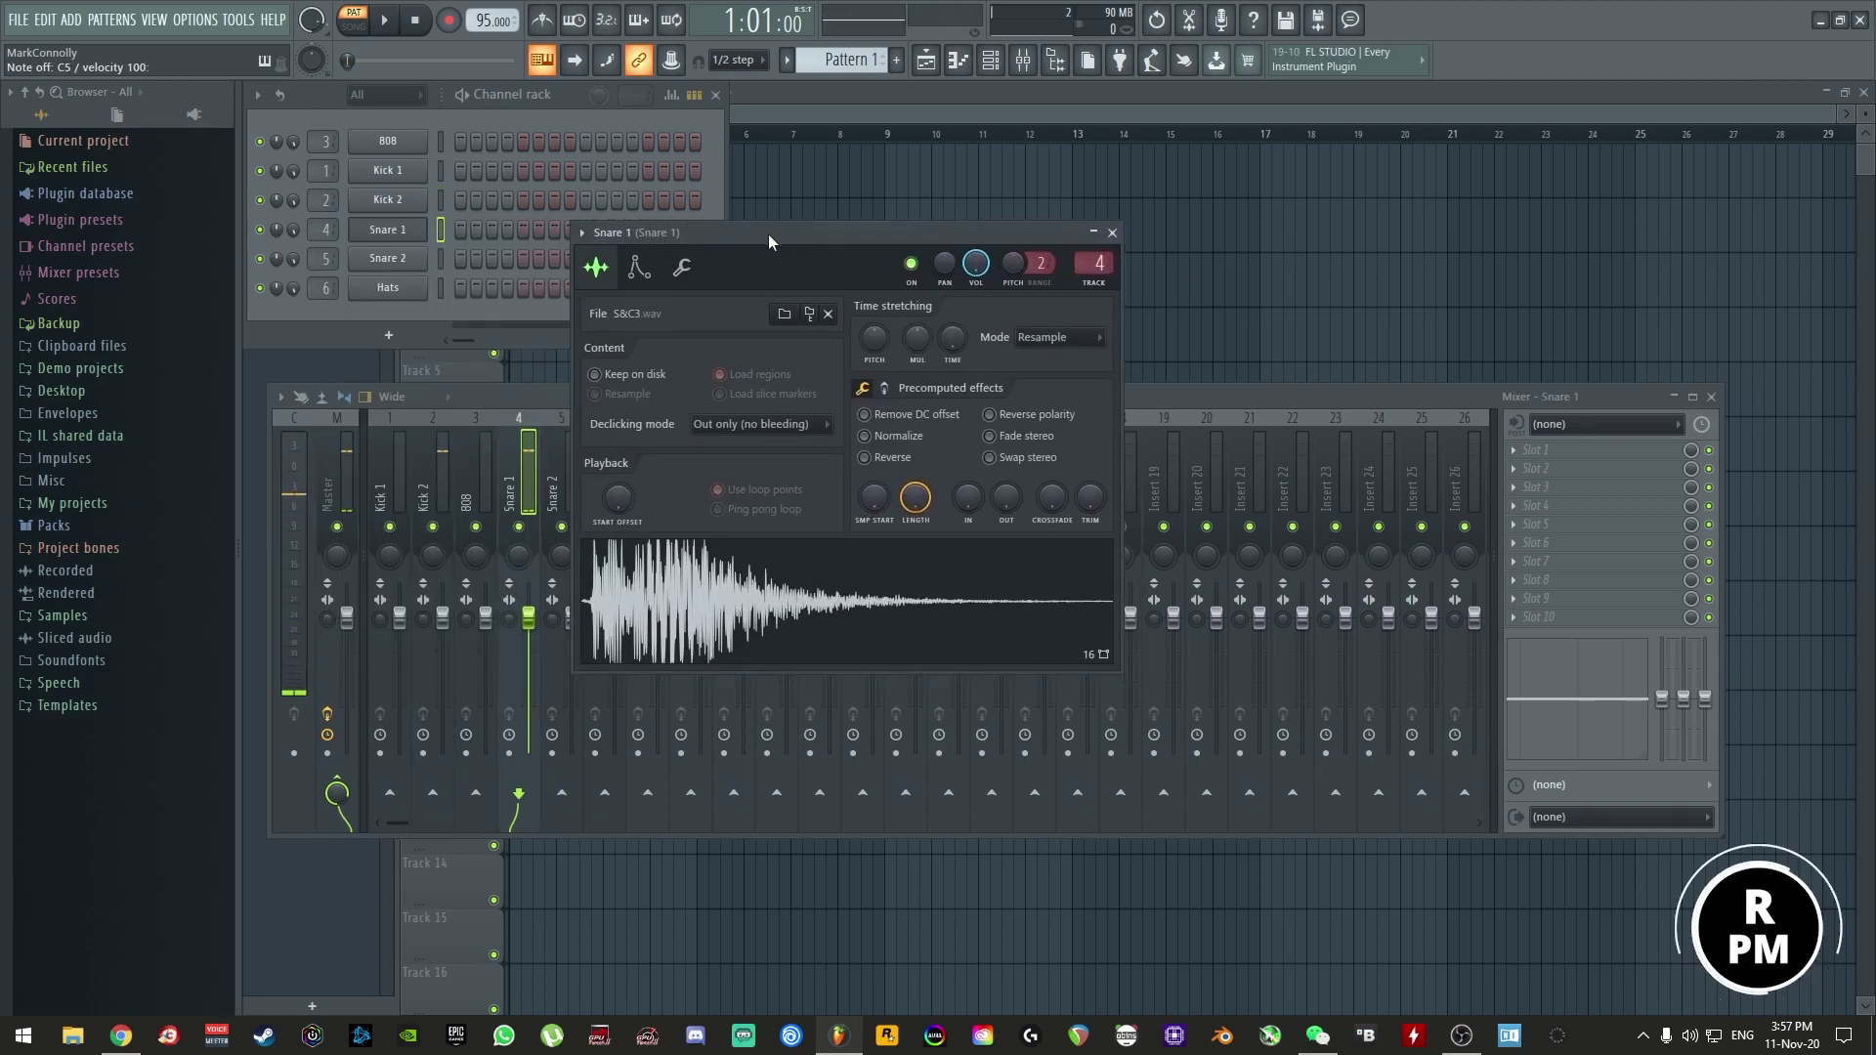
{"action": "left_click", "coordinate": [388, 258]}
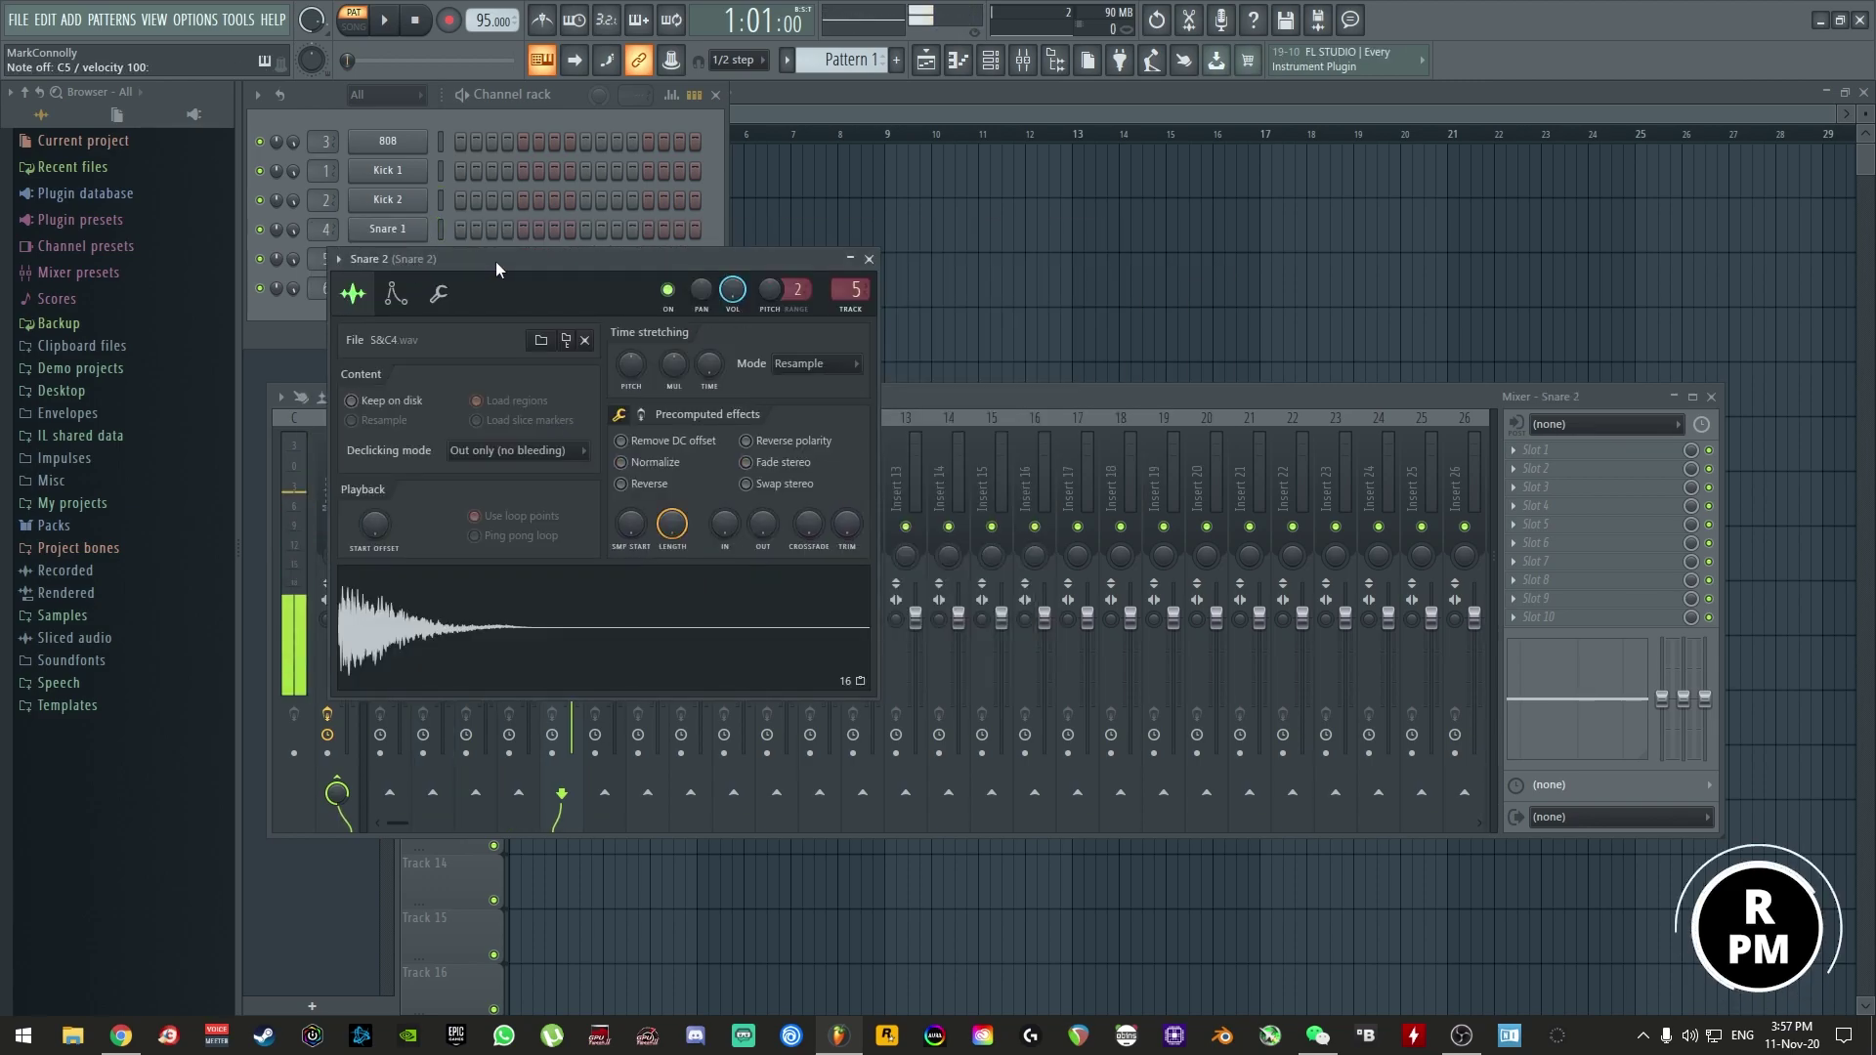
{"action": "left_click_drag", "start_coordinate": [494, 261], "coordinate": [695, 255]}
{"action": "left_click", "coordinate": [388, 287]}
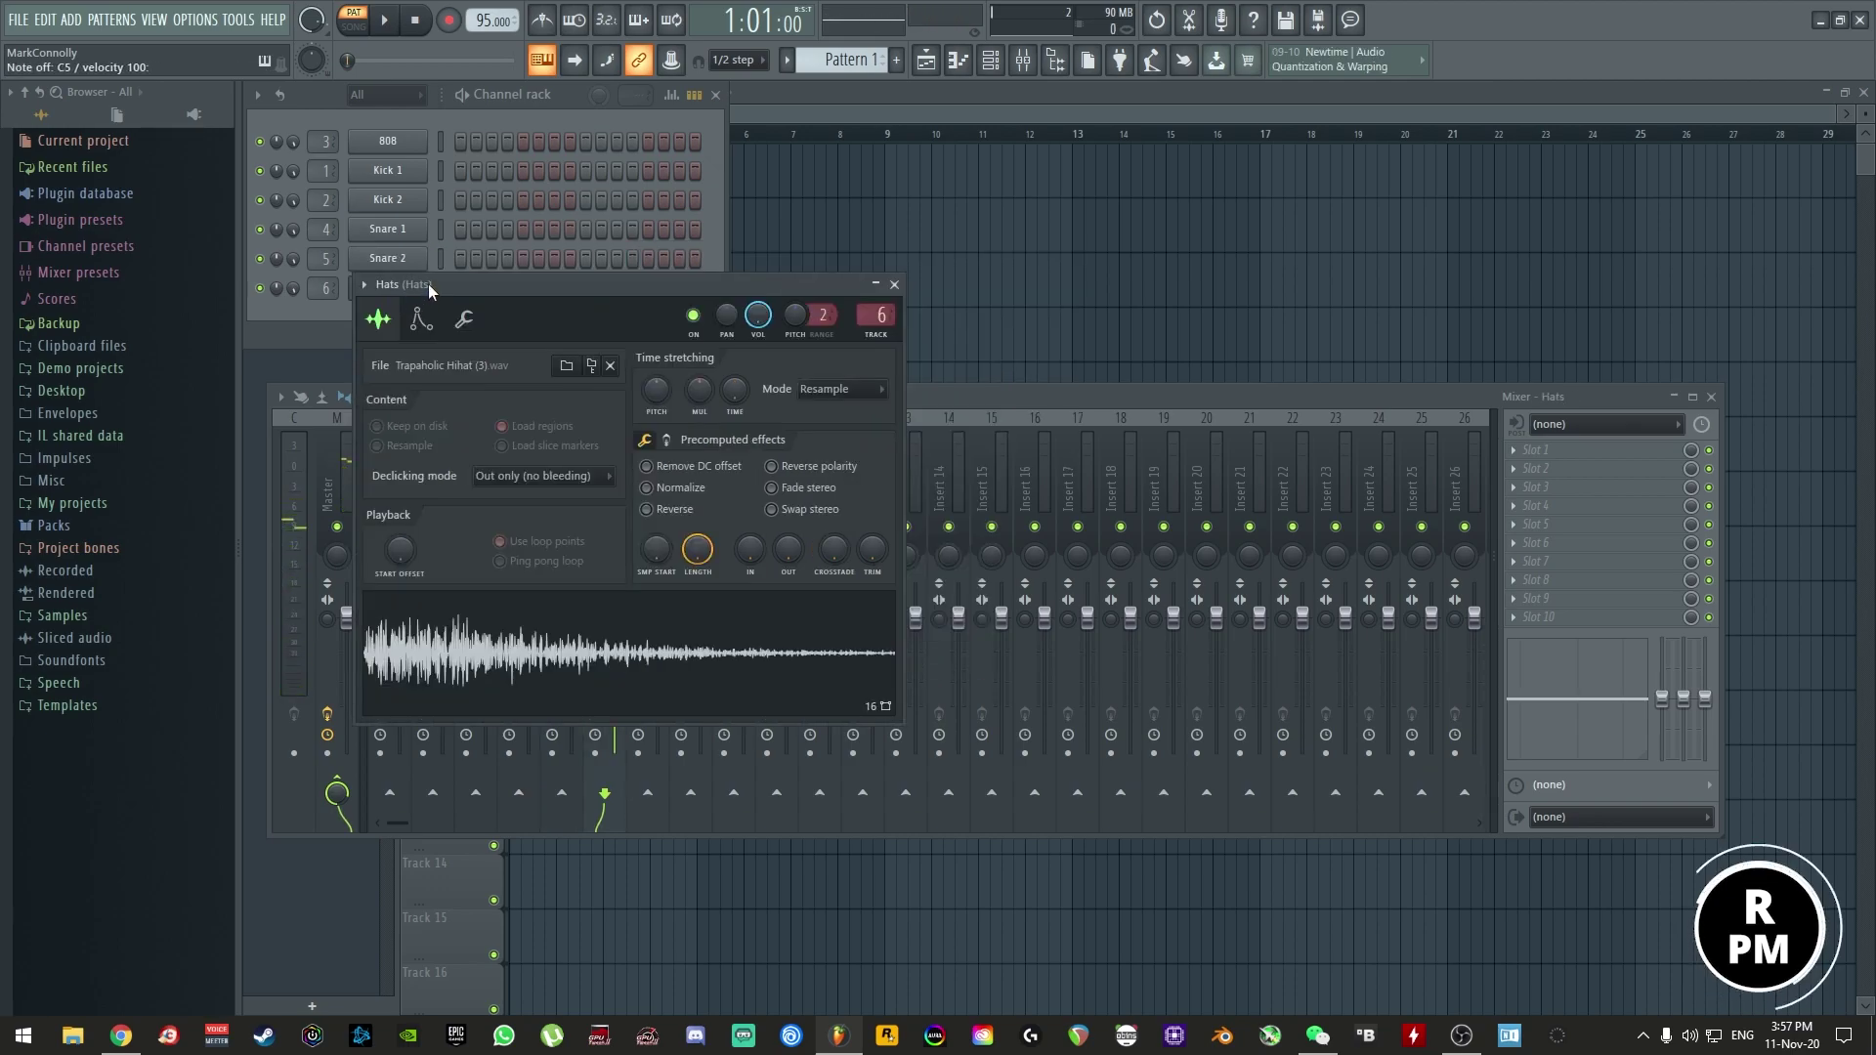
- Rename Pattern 1 to Drums
{"action": "left_click", "coordinate": [713, 166]}
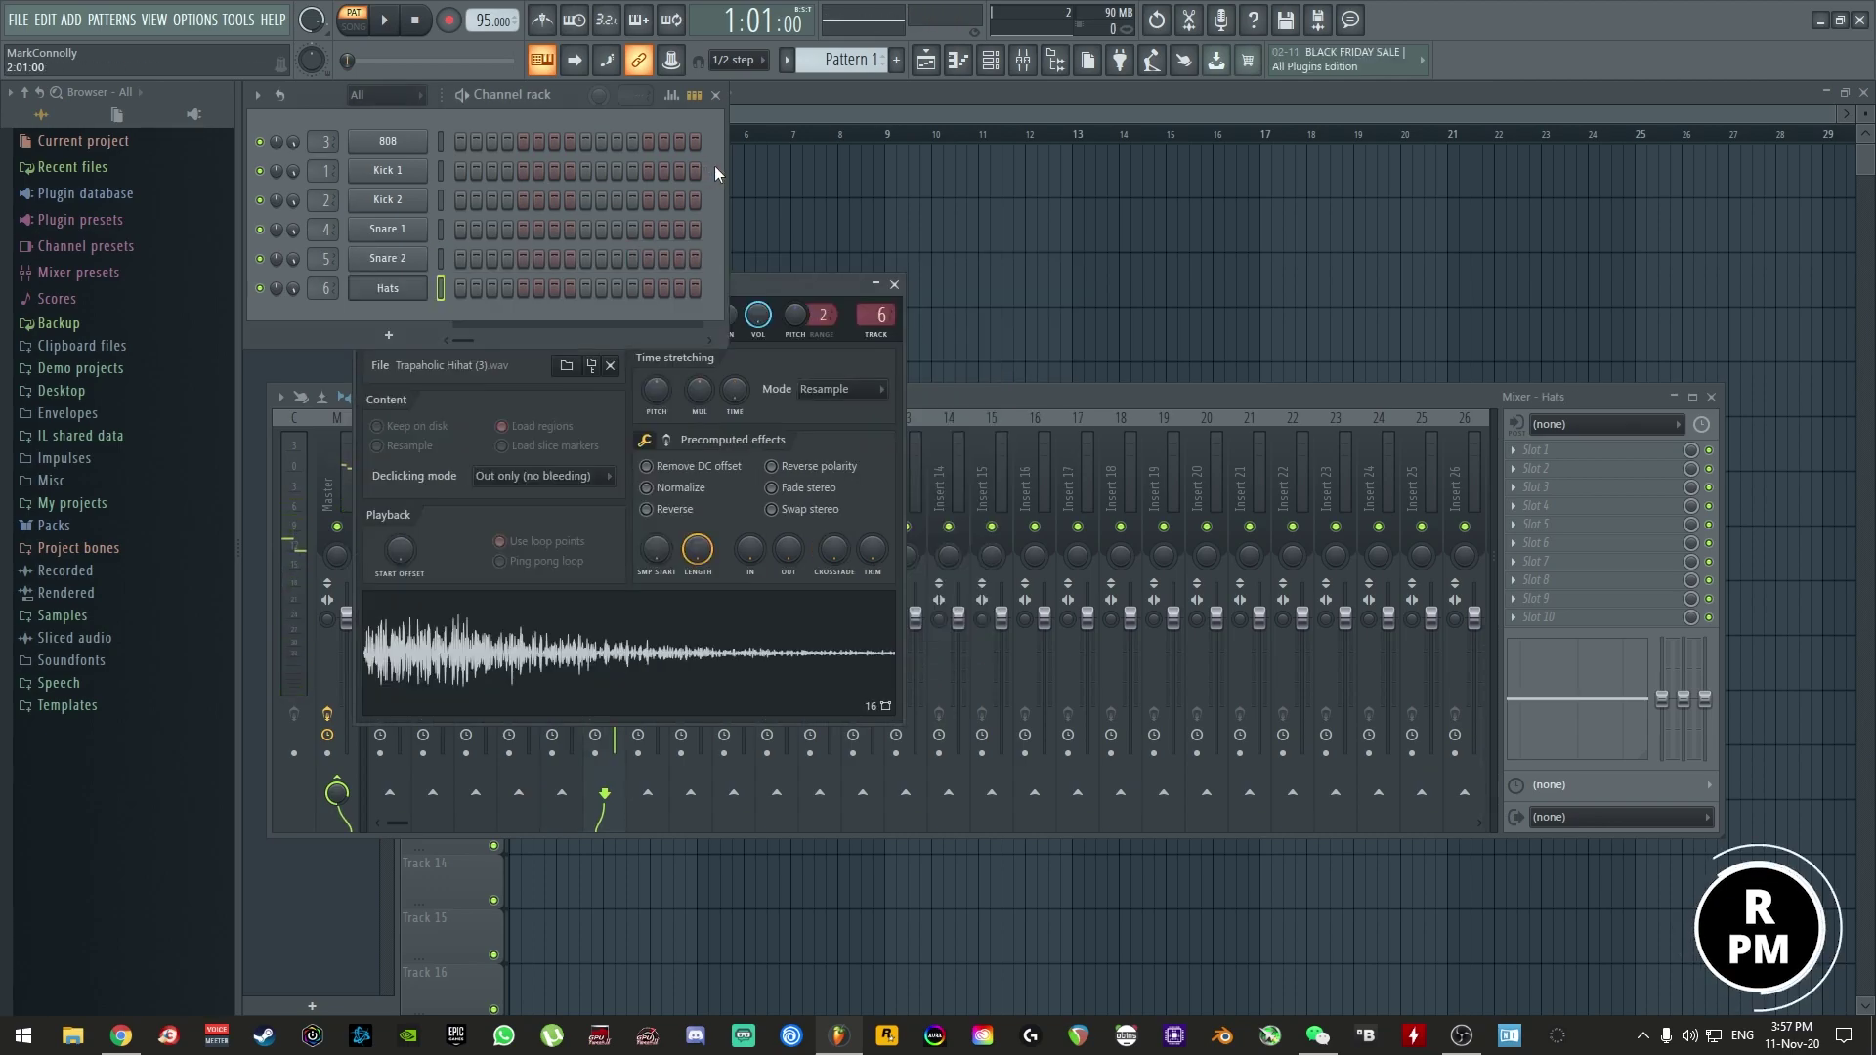
{"action": "right_click", "coordinate": [399, 147]}
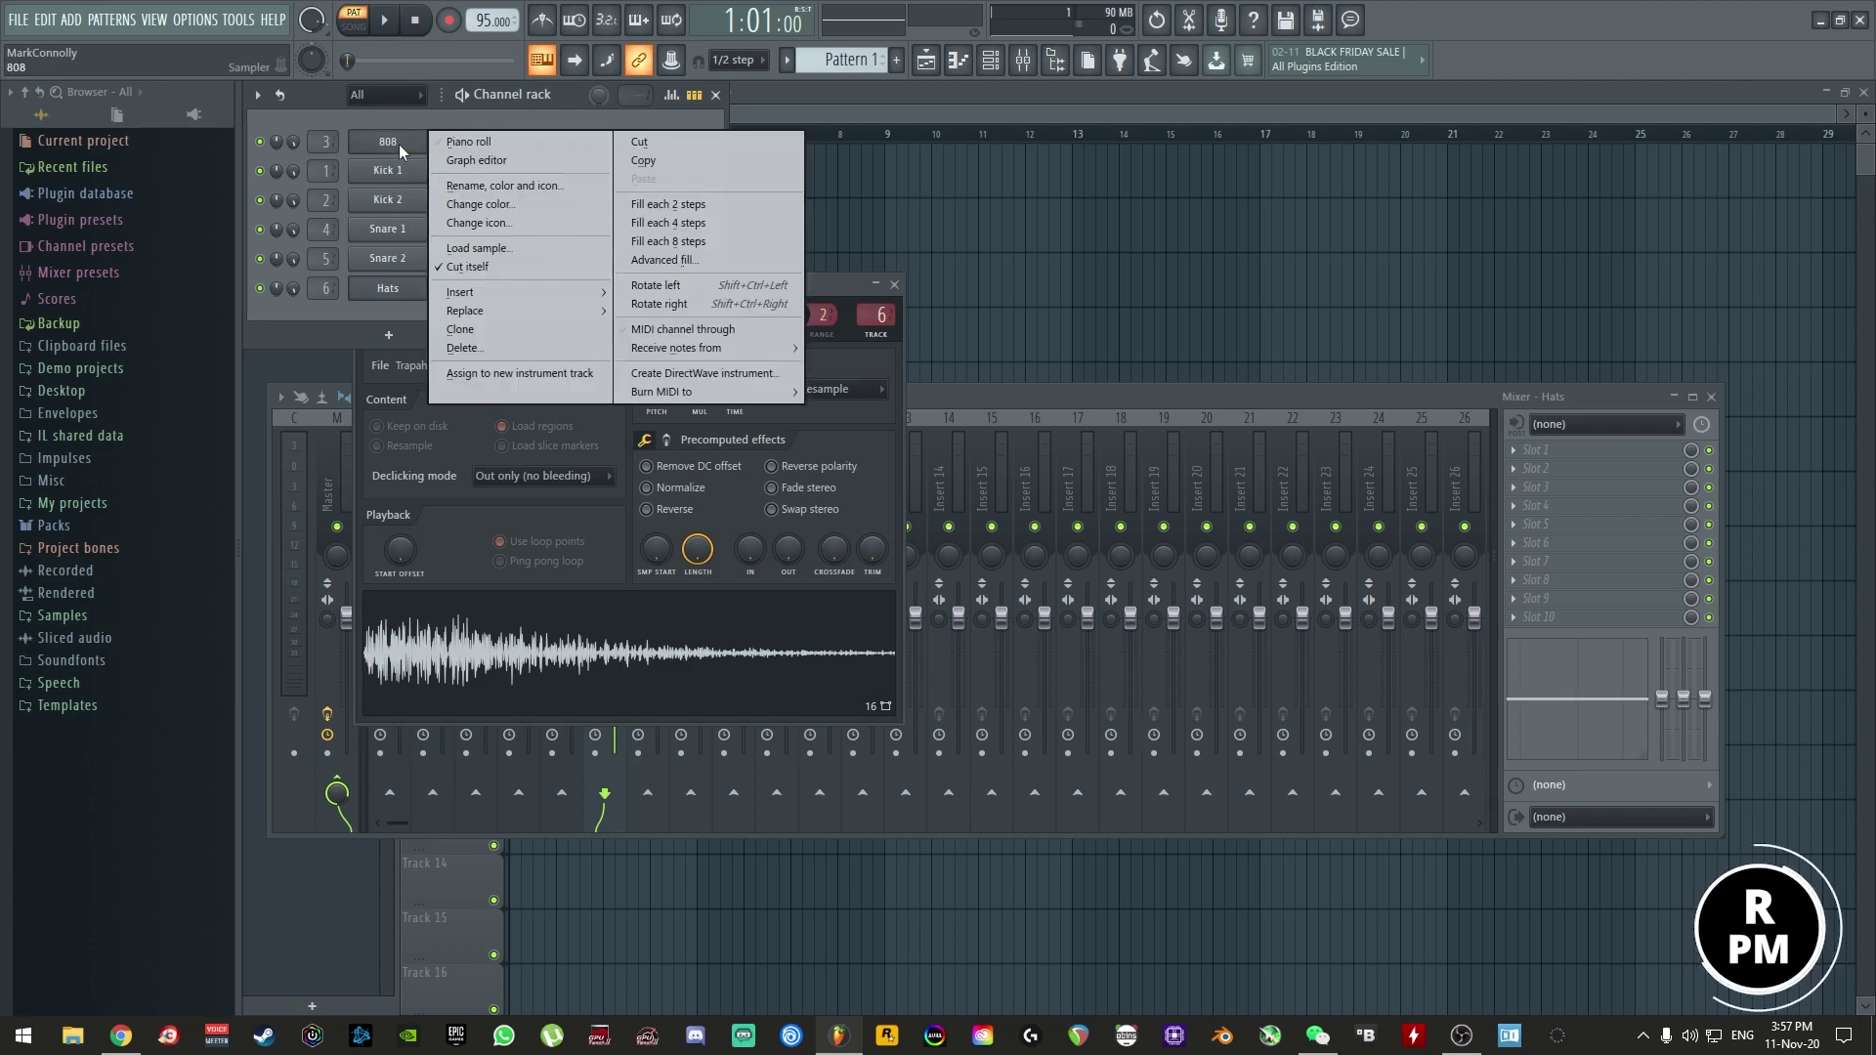
{"action": "left_click", "coordinate": [479, 120]}
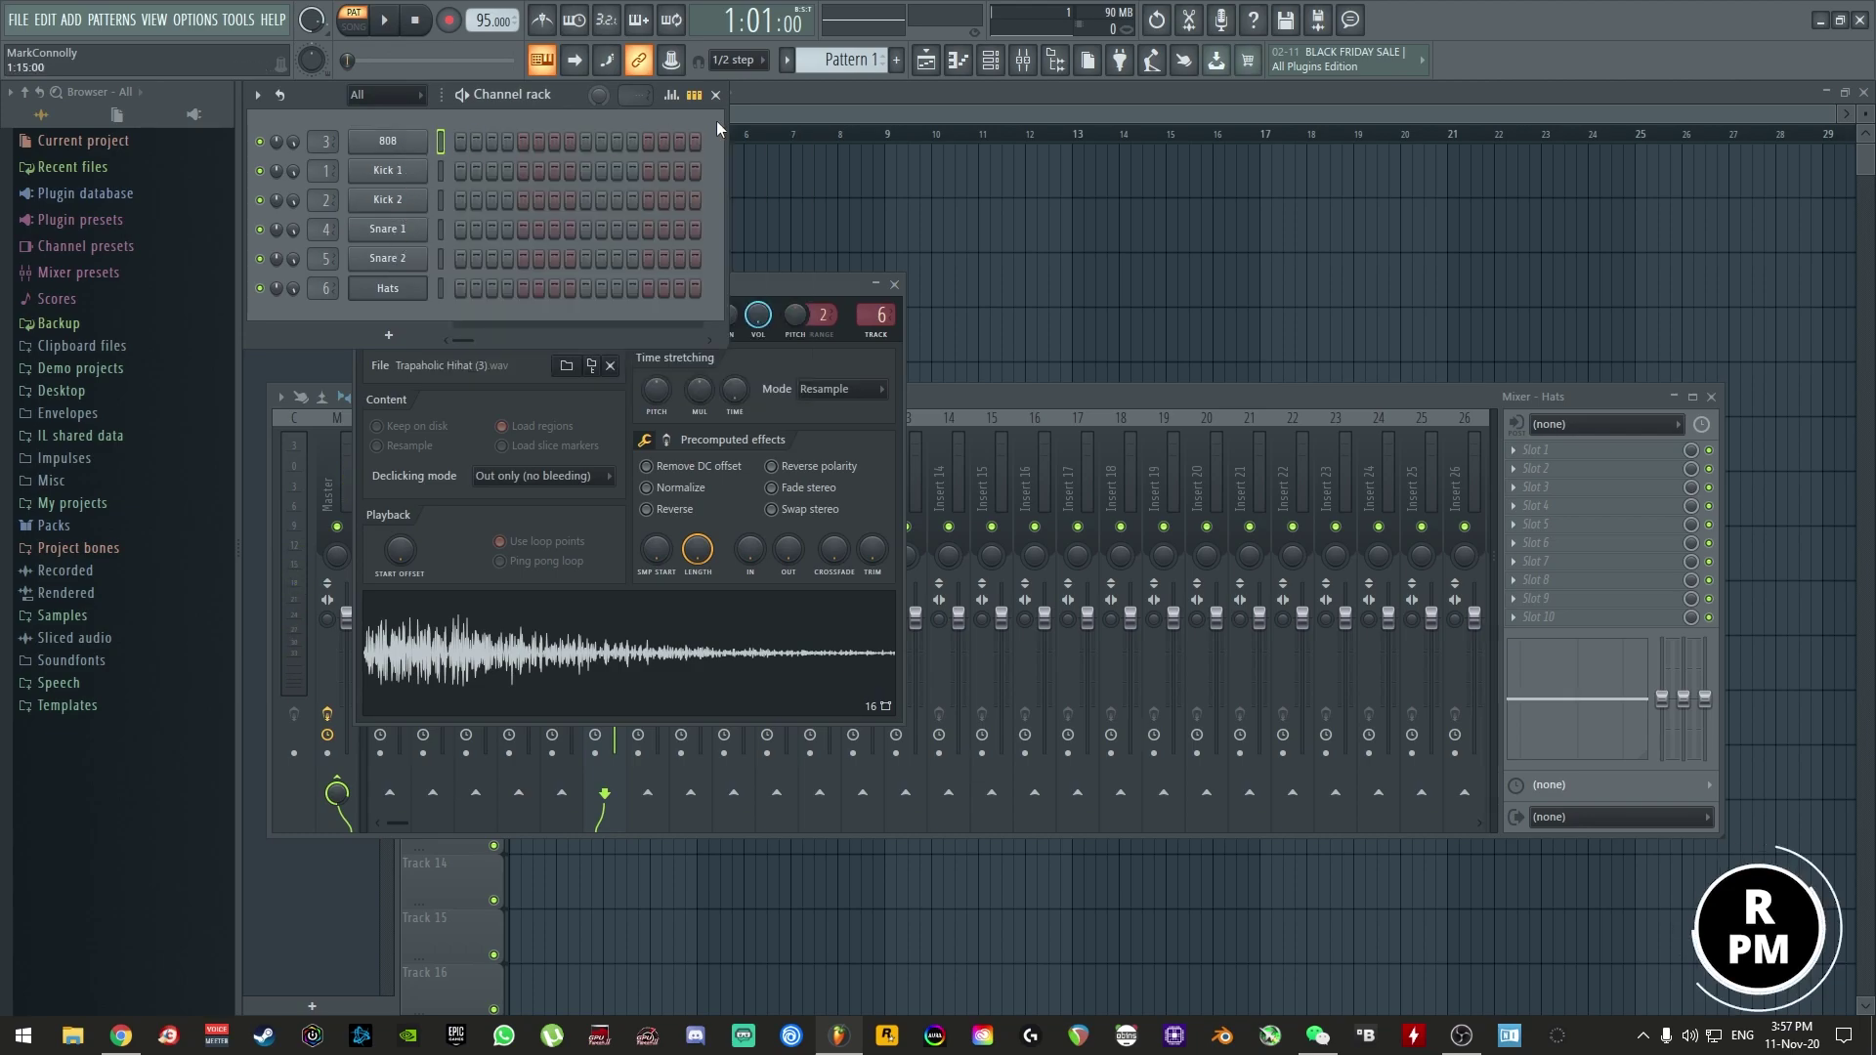
{"action": "key", "text": "F2"}
{"action": "type", "text": "Drums"}
{"action": "key", "text": "Return"}
- Place C5 notes on beats 2 and 4 of all four bars in the Snare 1 piano roll
{"action": "right_click", "coordinate": [409, 230]}
{"action": "left_click", "coordinate": [451, 229]}
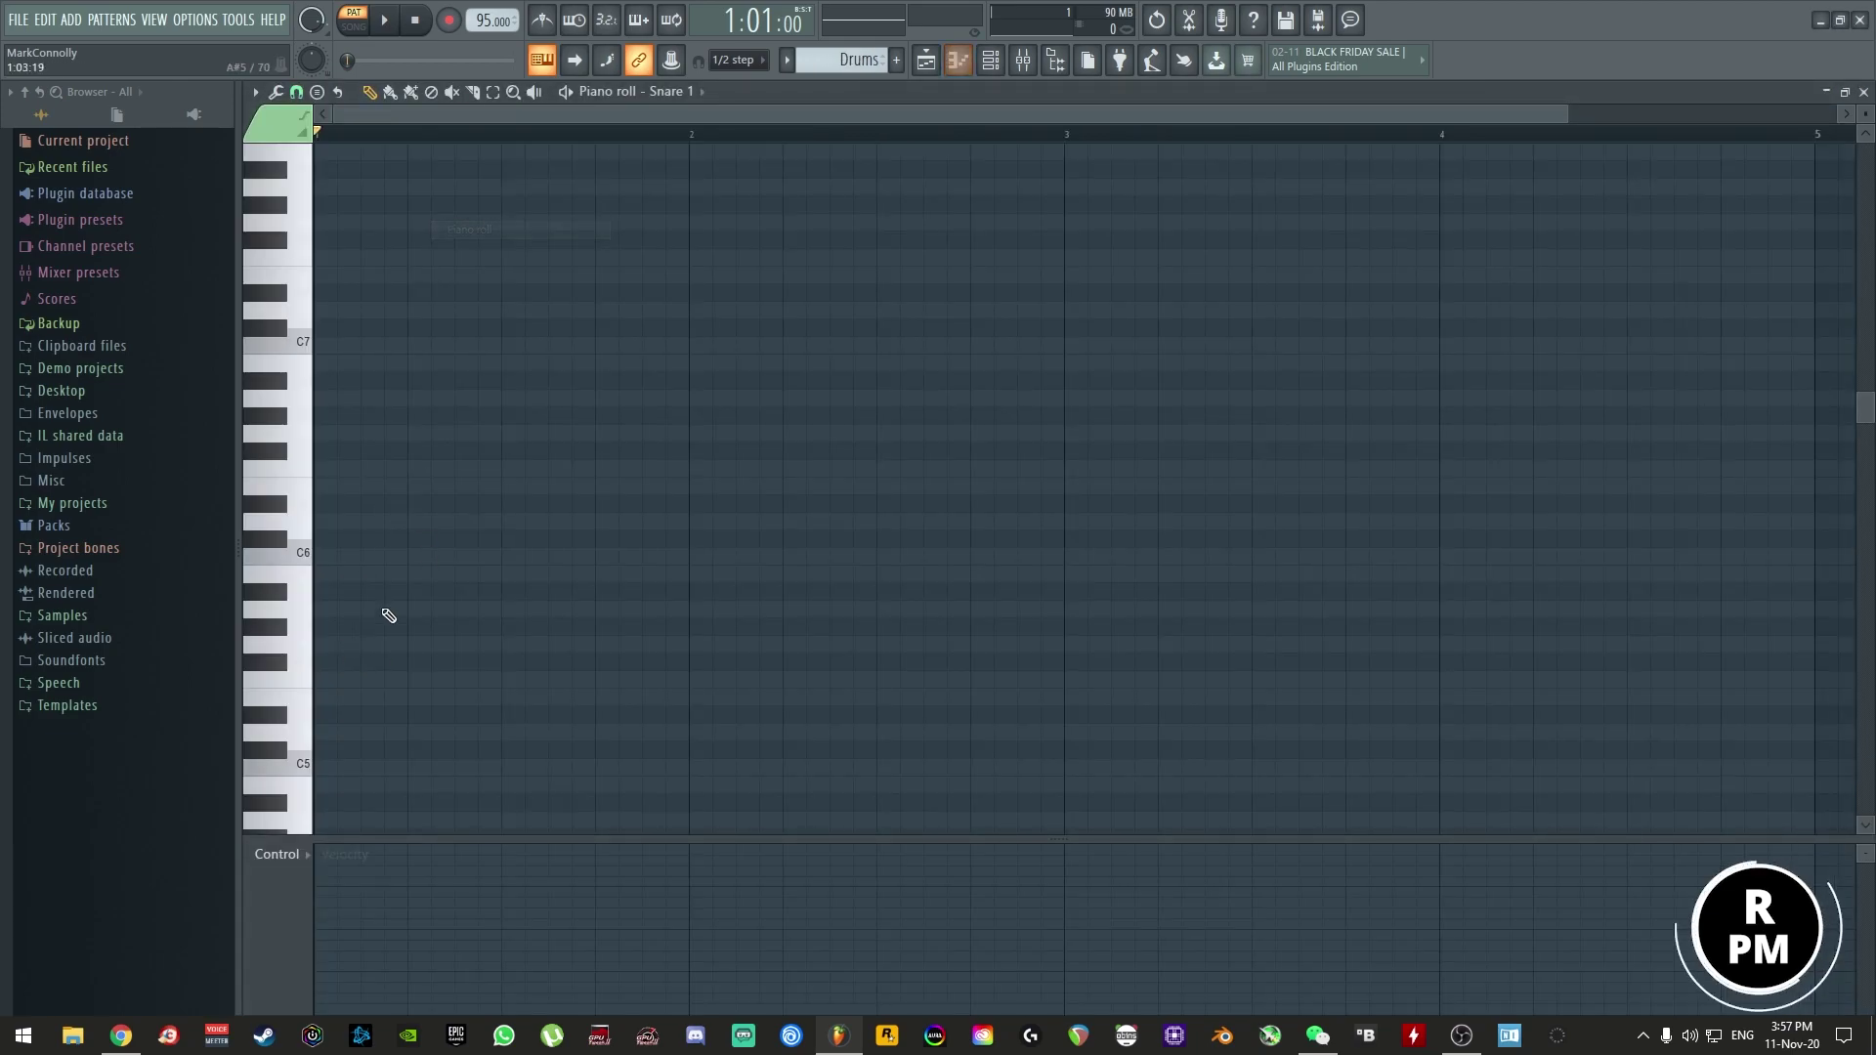
{"action": "left_click", "coordinate": [418, 768]}
{"action": "left_click", "coordinate": [606, 768]}
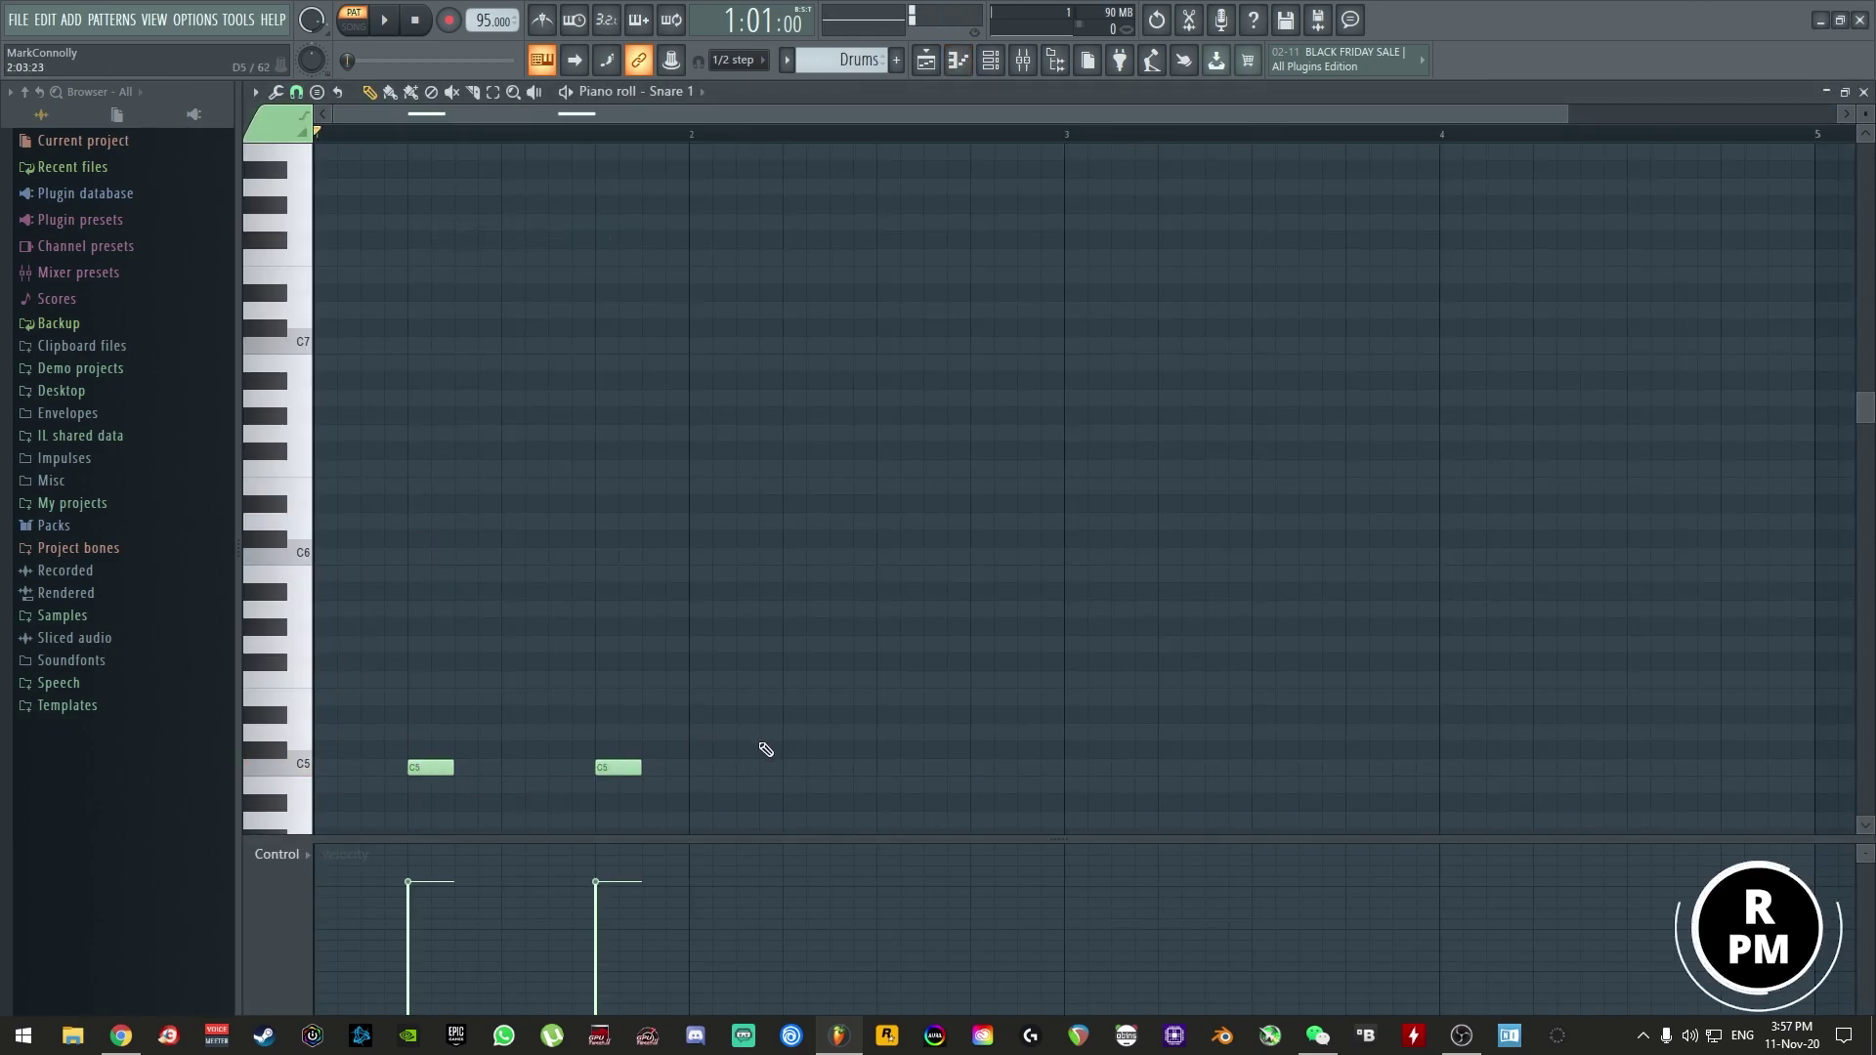
{"action": "left_click", "coordinate": [793, 768]}
{"action": "left_click", "coordinate": [981, 768]}
{"action": "left_click", "coordinate": [1160, 770]}
{"action": "left_click", "coordinate": [1363, 768]}
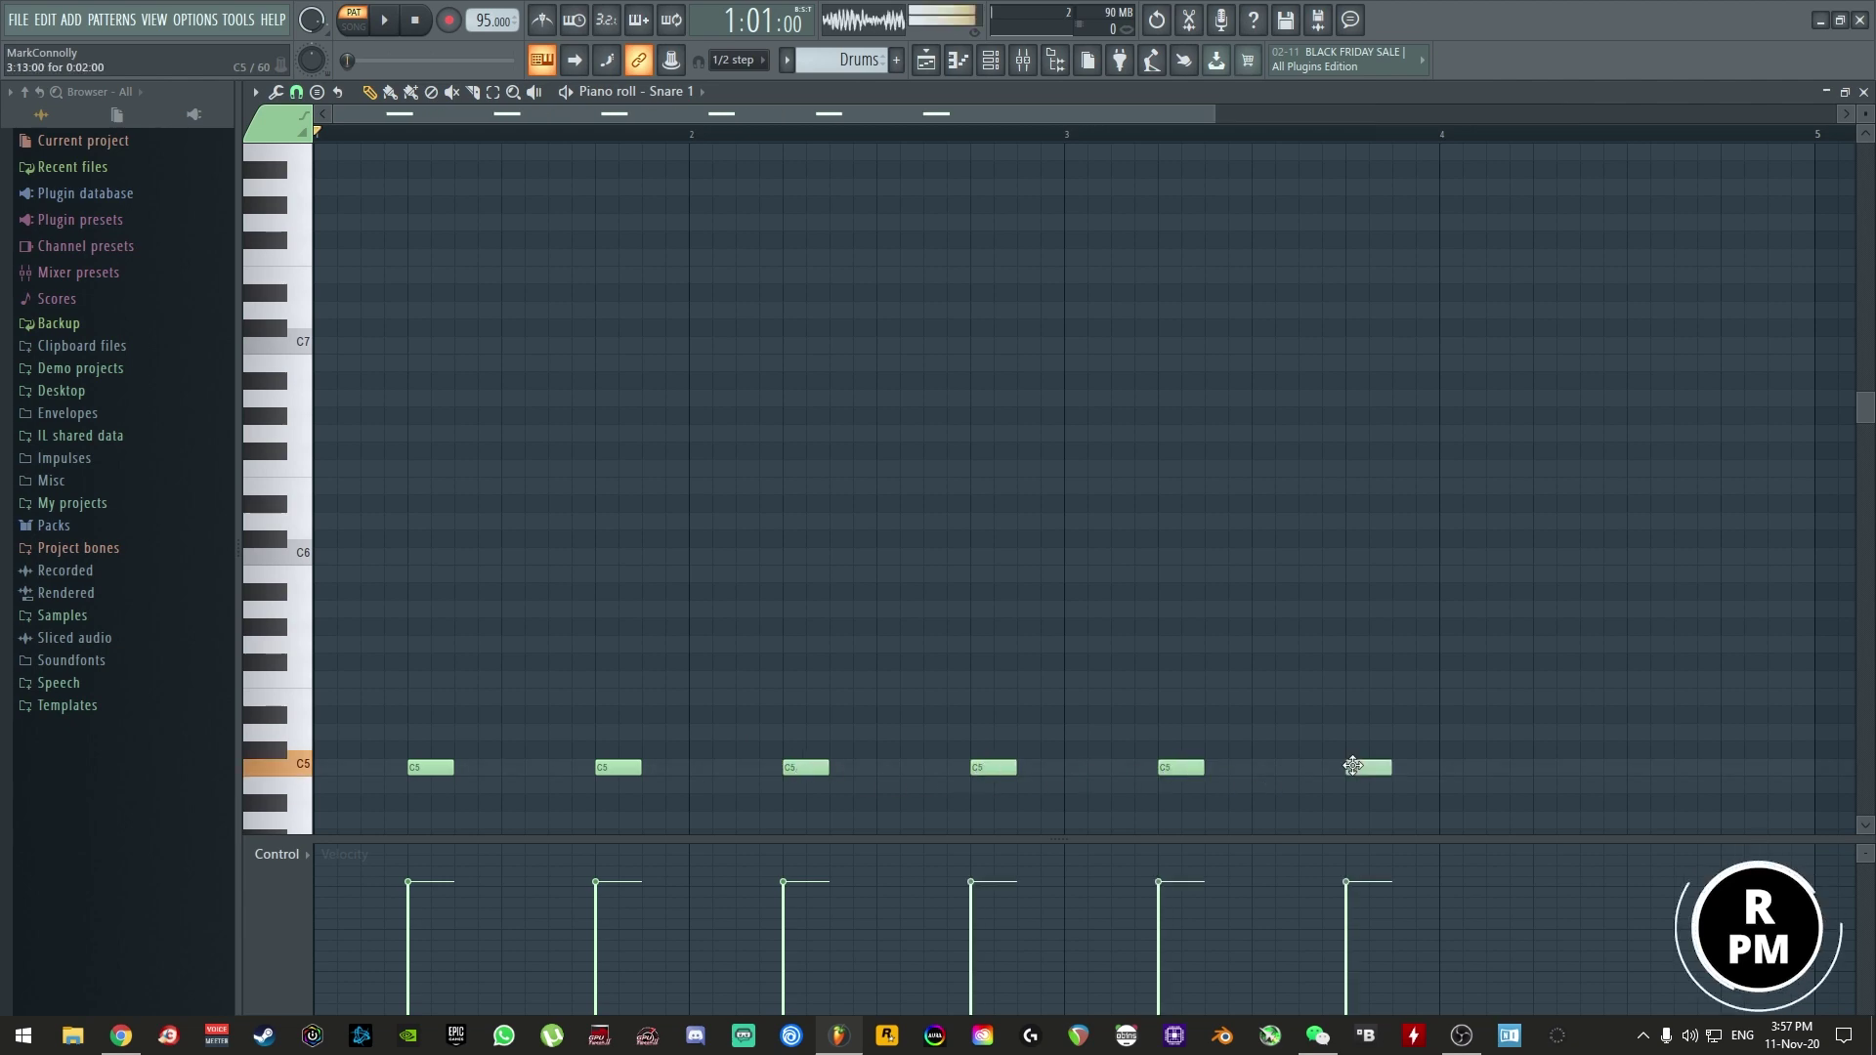
{"action": "left_click_drag", "start_coordinate": [888, 116], "coordinate": [1146, 115]}
{"action": "left_click", "coordinate": [1095, 769]}
{"action": "left_click", "coordinate": [1275, 768]}
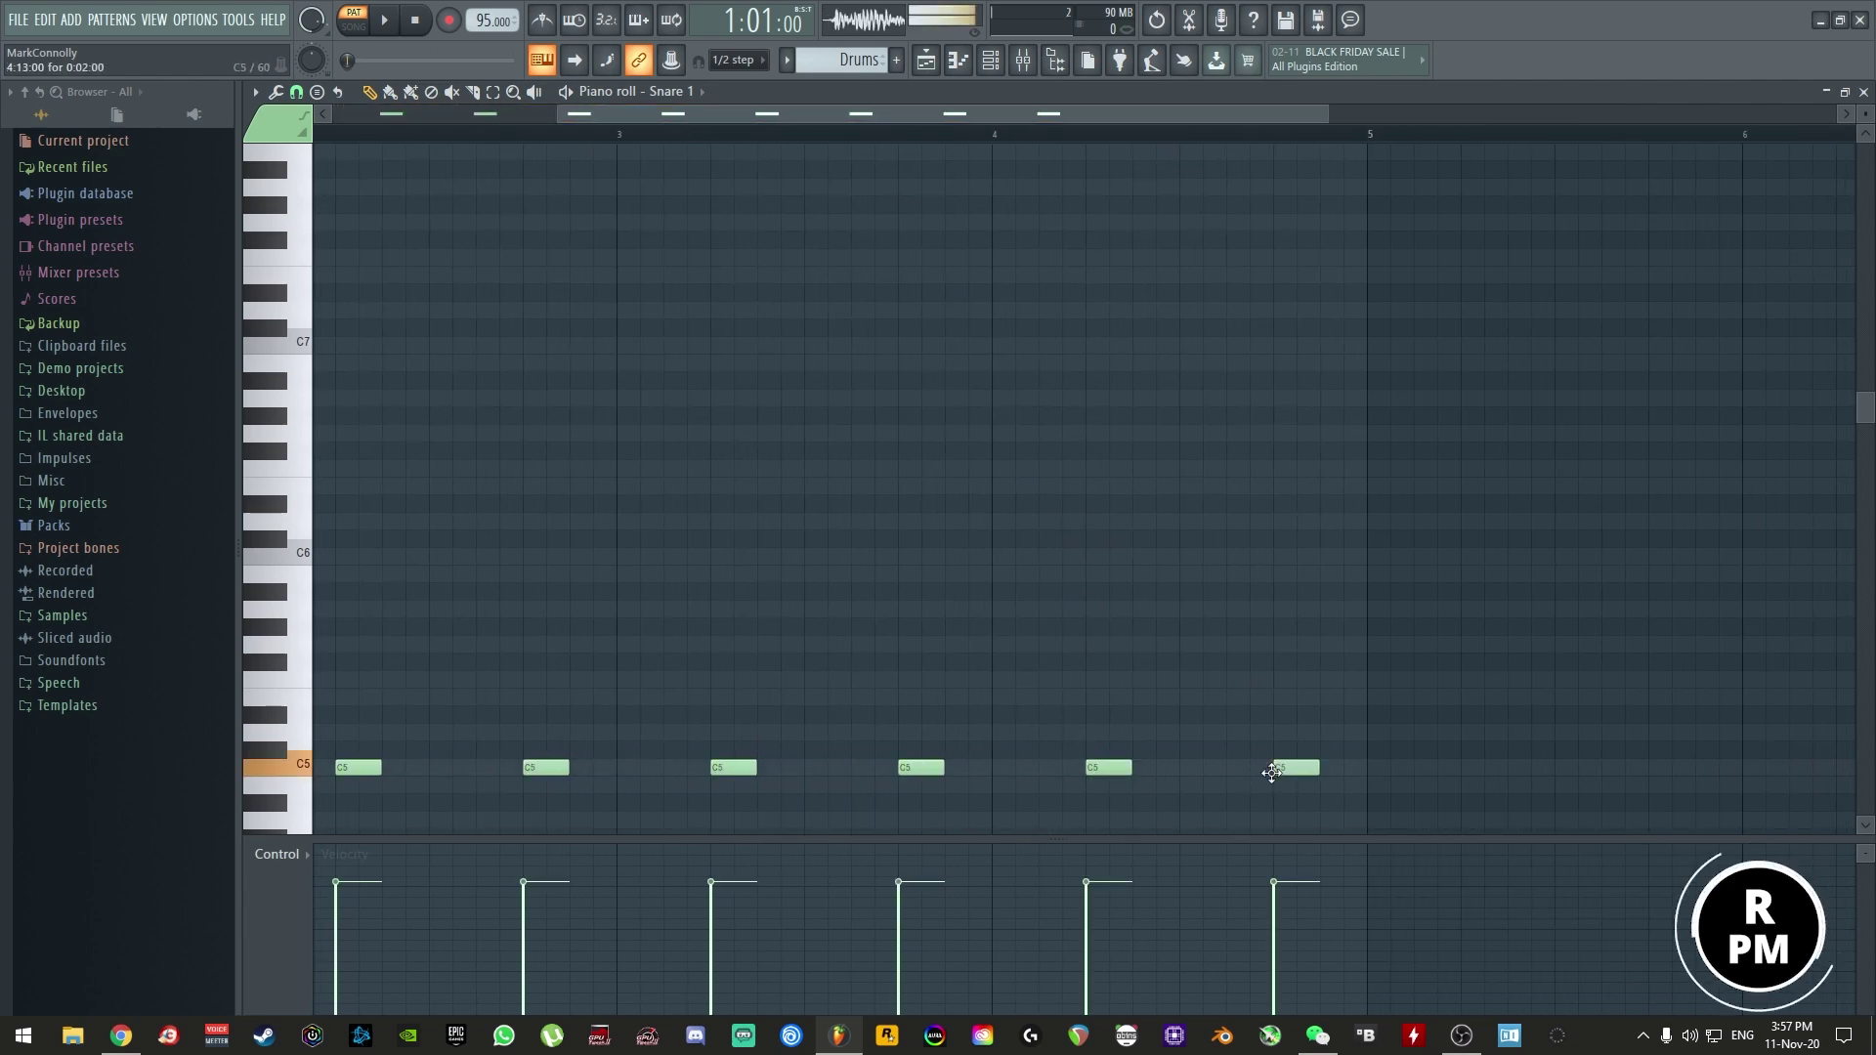
- Copy all Snare 1 notes into the Snare 2 channel at the same positions and close the piano roll
{"action": "left_click_drag", "start_coordinate": [992, 118], "coordinate": [733, 115]}
{"action": "key", "text": "ctrl+a"}
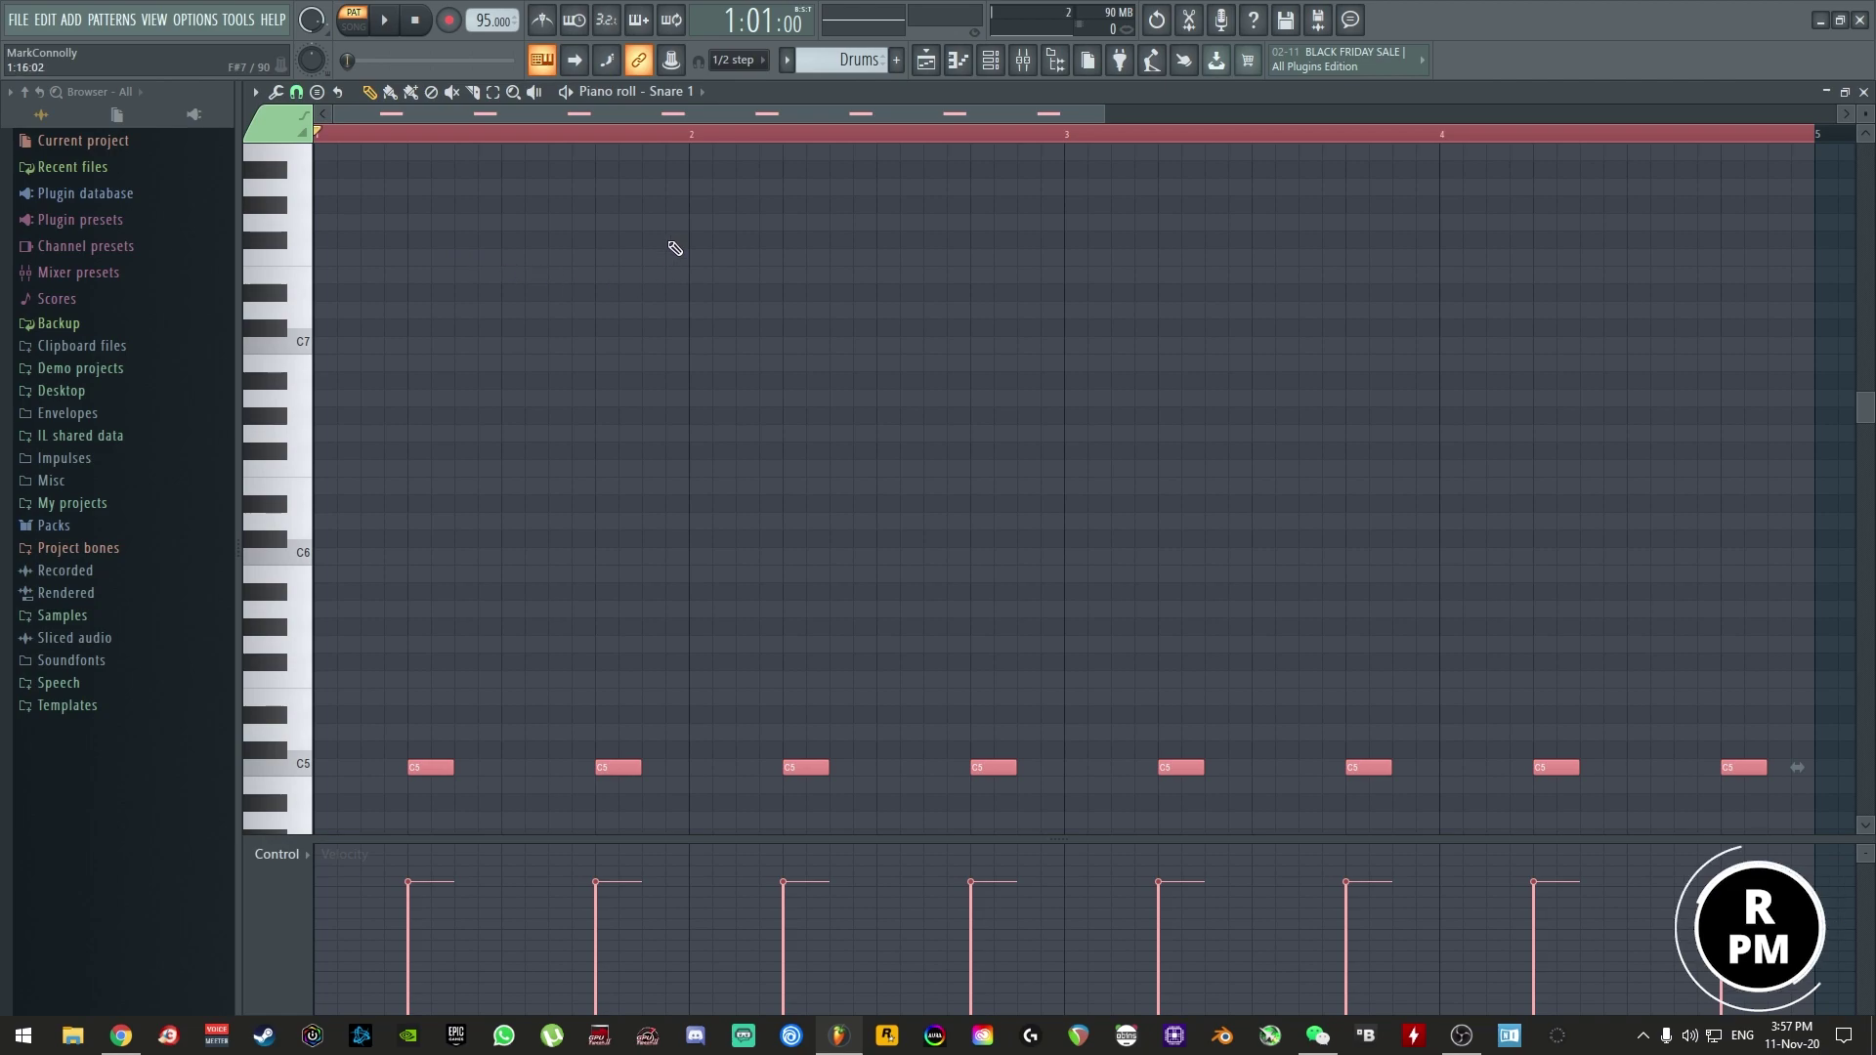
{"action": "left_click", "coordinate": [678, 90]}
{"action": "left_click", "coordinate": [697, 203]}
{"action": "left_click", "coordinate": [1864, 96]}
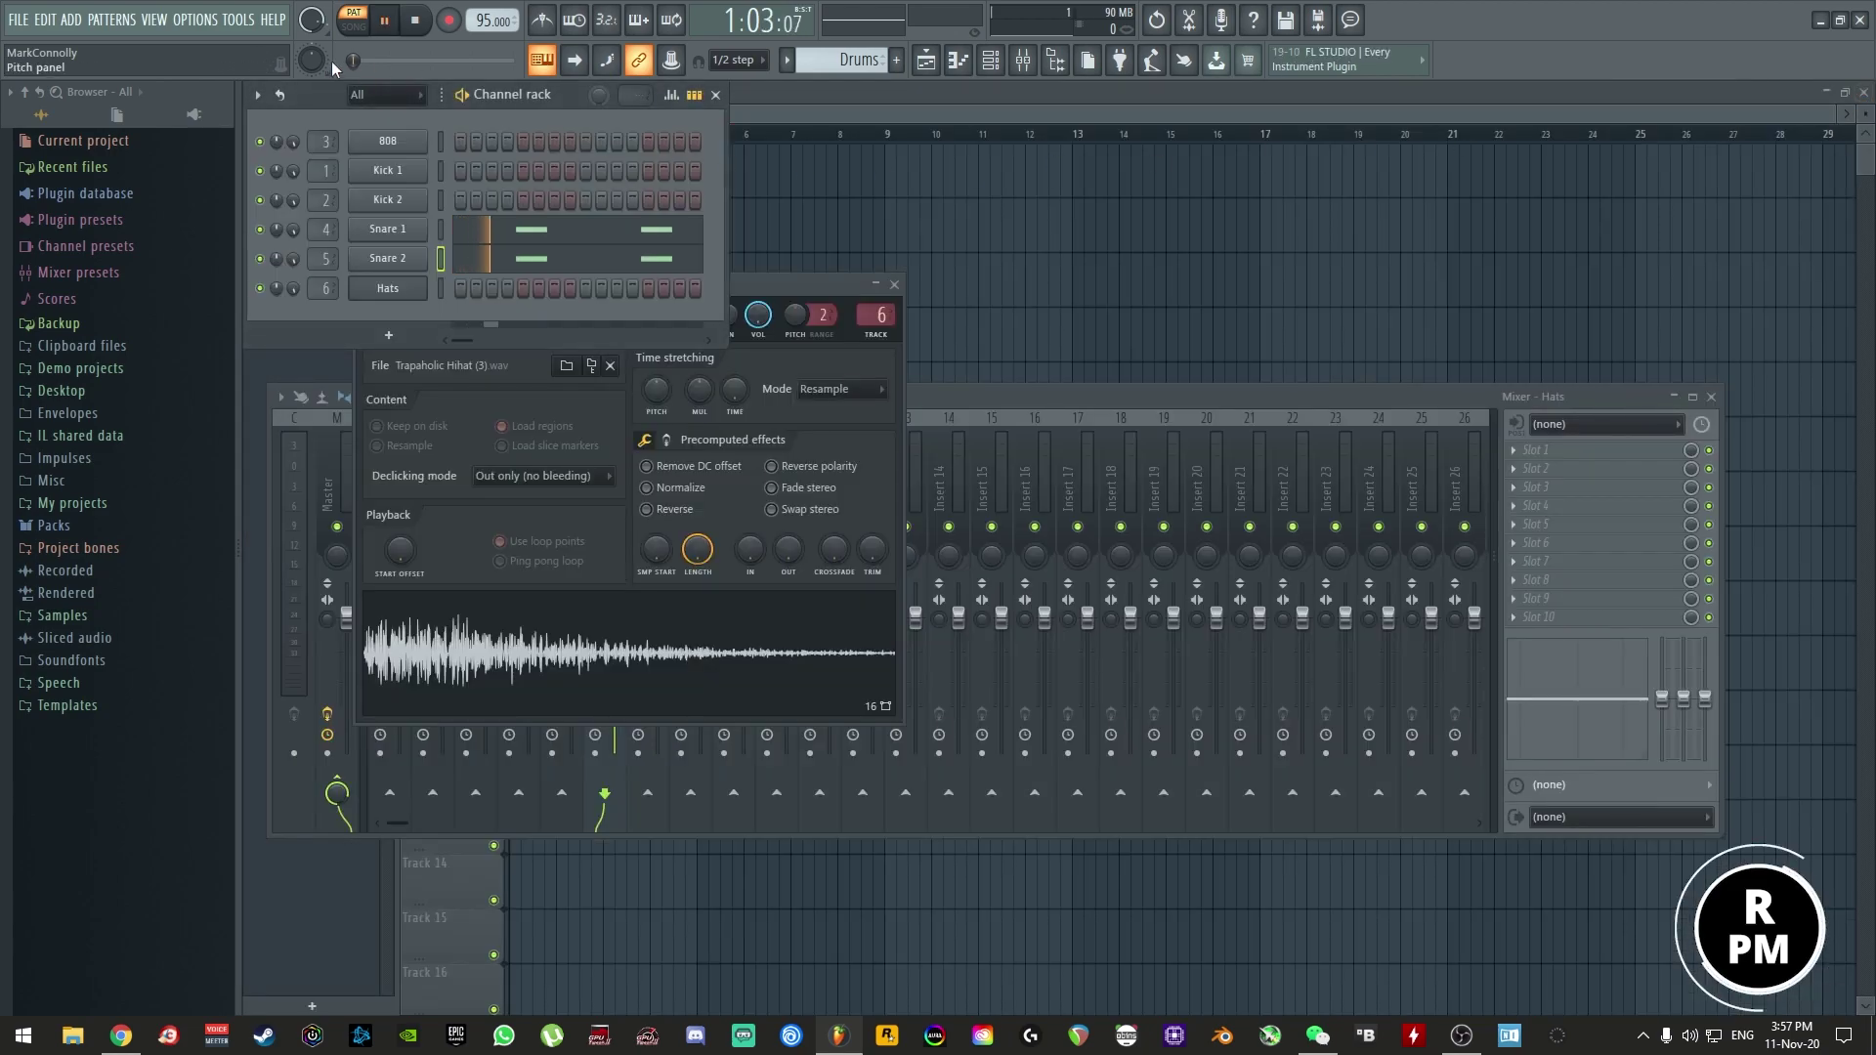
{"action": "left_click_drag", "start_coordinate": [966, 395], "coordinate": [947, 343]}
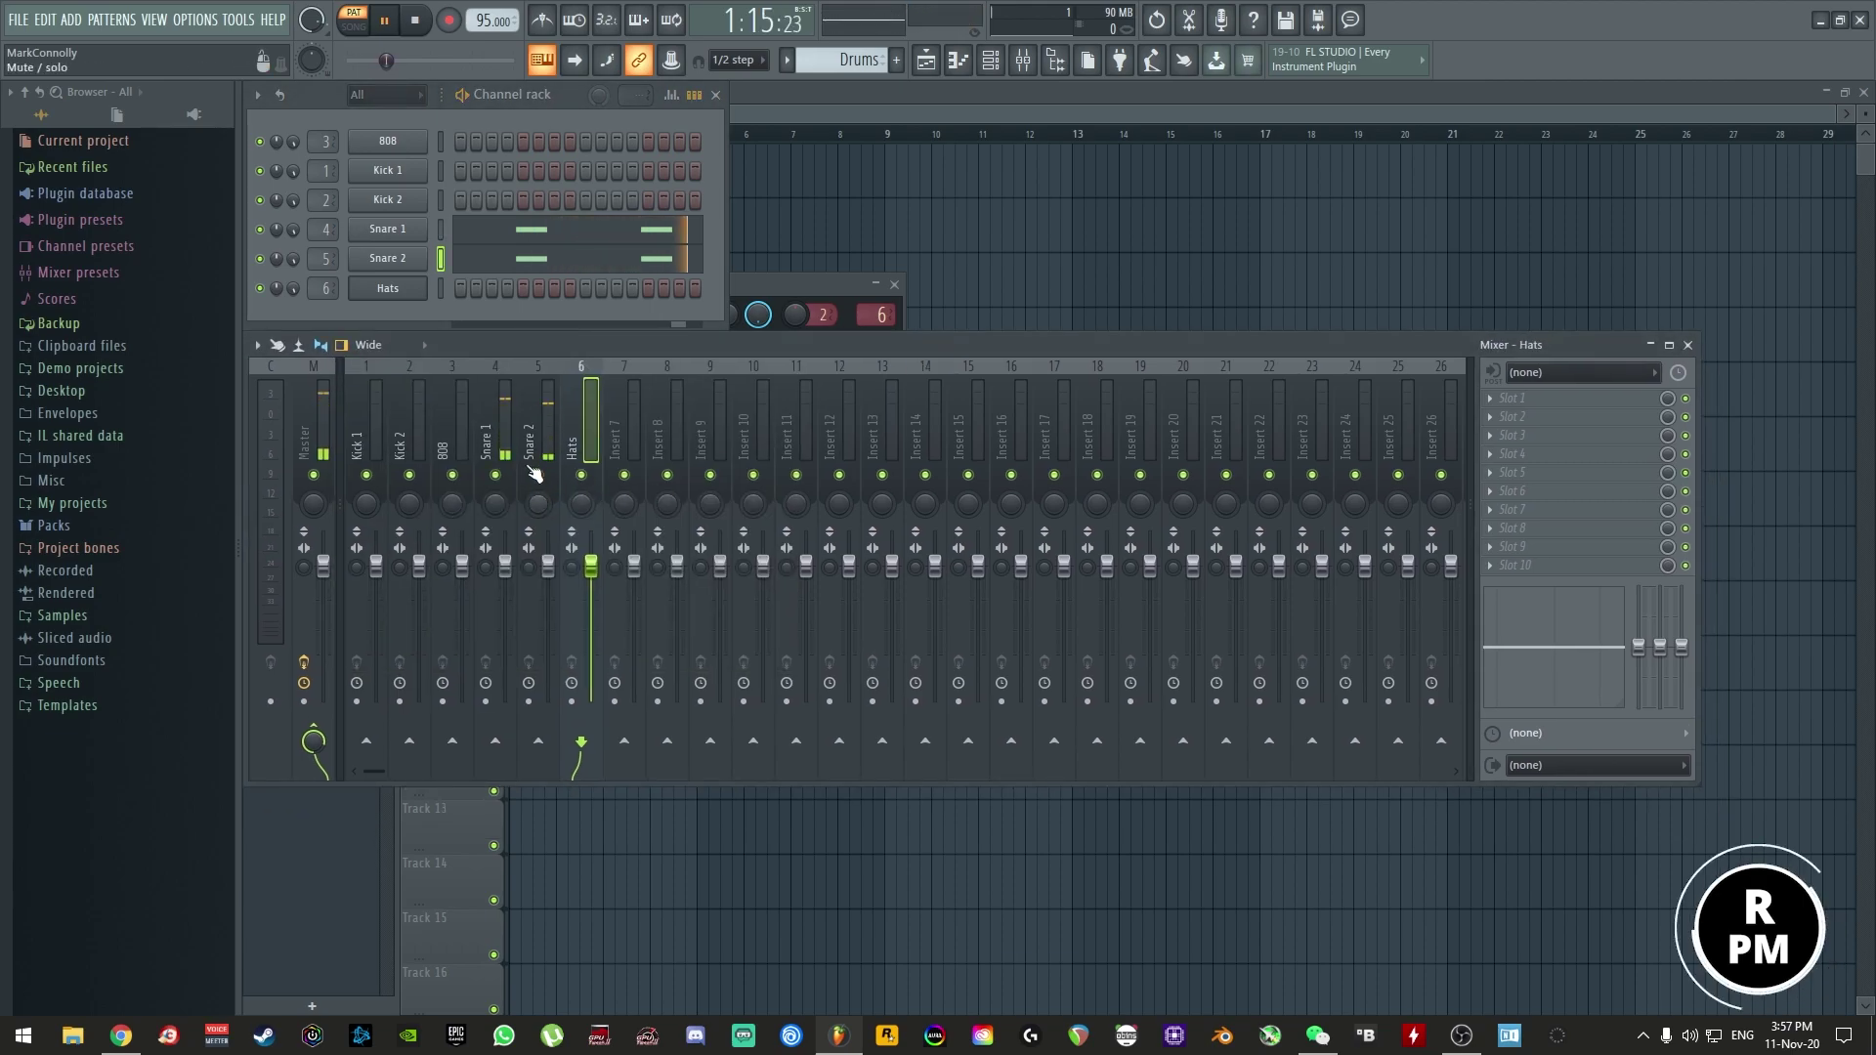
- Lower the Snare 1 mixer volume and slightly reduce Snare 2 while listening to Snare 1 in solo
{"action": "left_click", "coordinate": [496, 430]}
{"action": "right_click", "coordinate": [495, 475]}
{"action": "left_click_drag", "start_coordinate": [505, 565], "coordinate": [505, 589]}
{"action": "right_click", "coordinate": [496, 475]}
{"action": "left_click", "coordinate": [545, 455]}
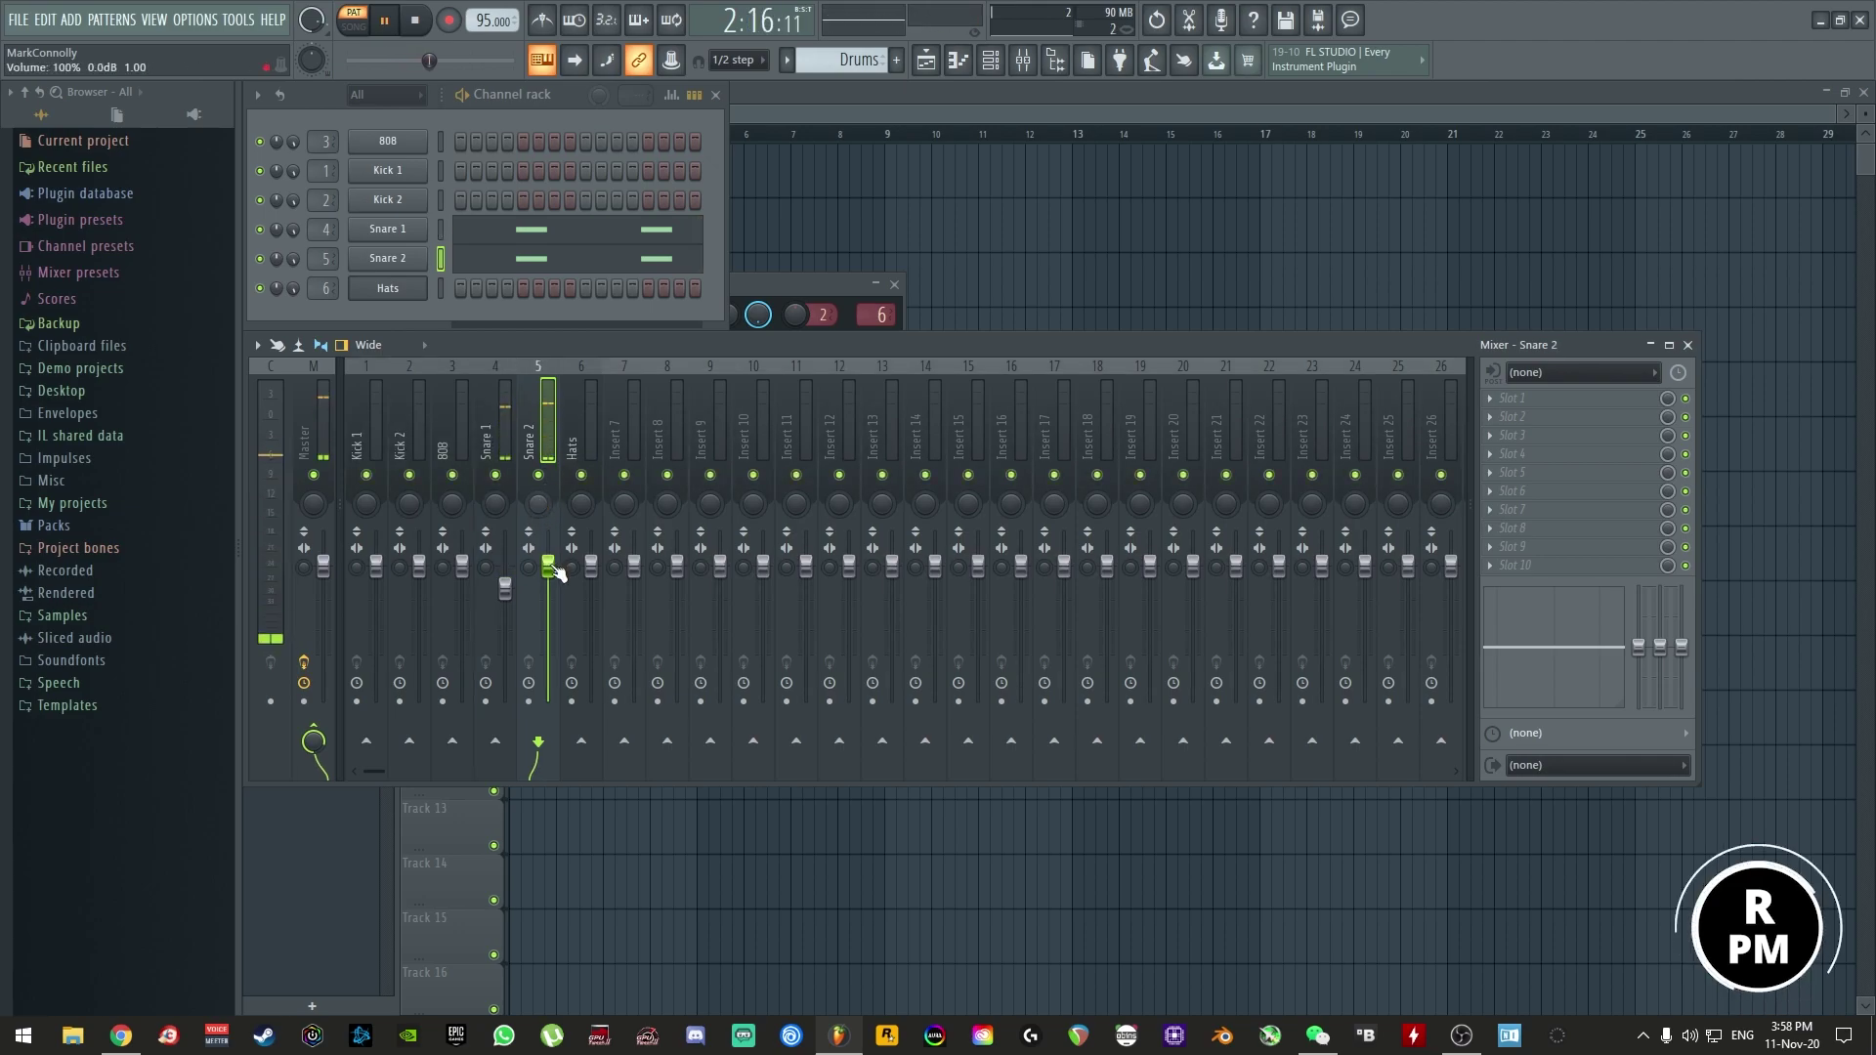
{"action": "key", "text": "space"}
- Open the Kick 1 piano roll and place C5 notes on sixteenth steps 1, 4, 7 and 11 of bar 1
{"action": "right_click", "coordinate": [420, 166]}
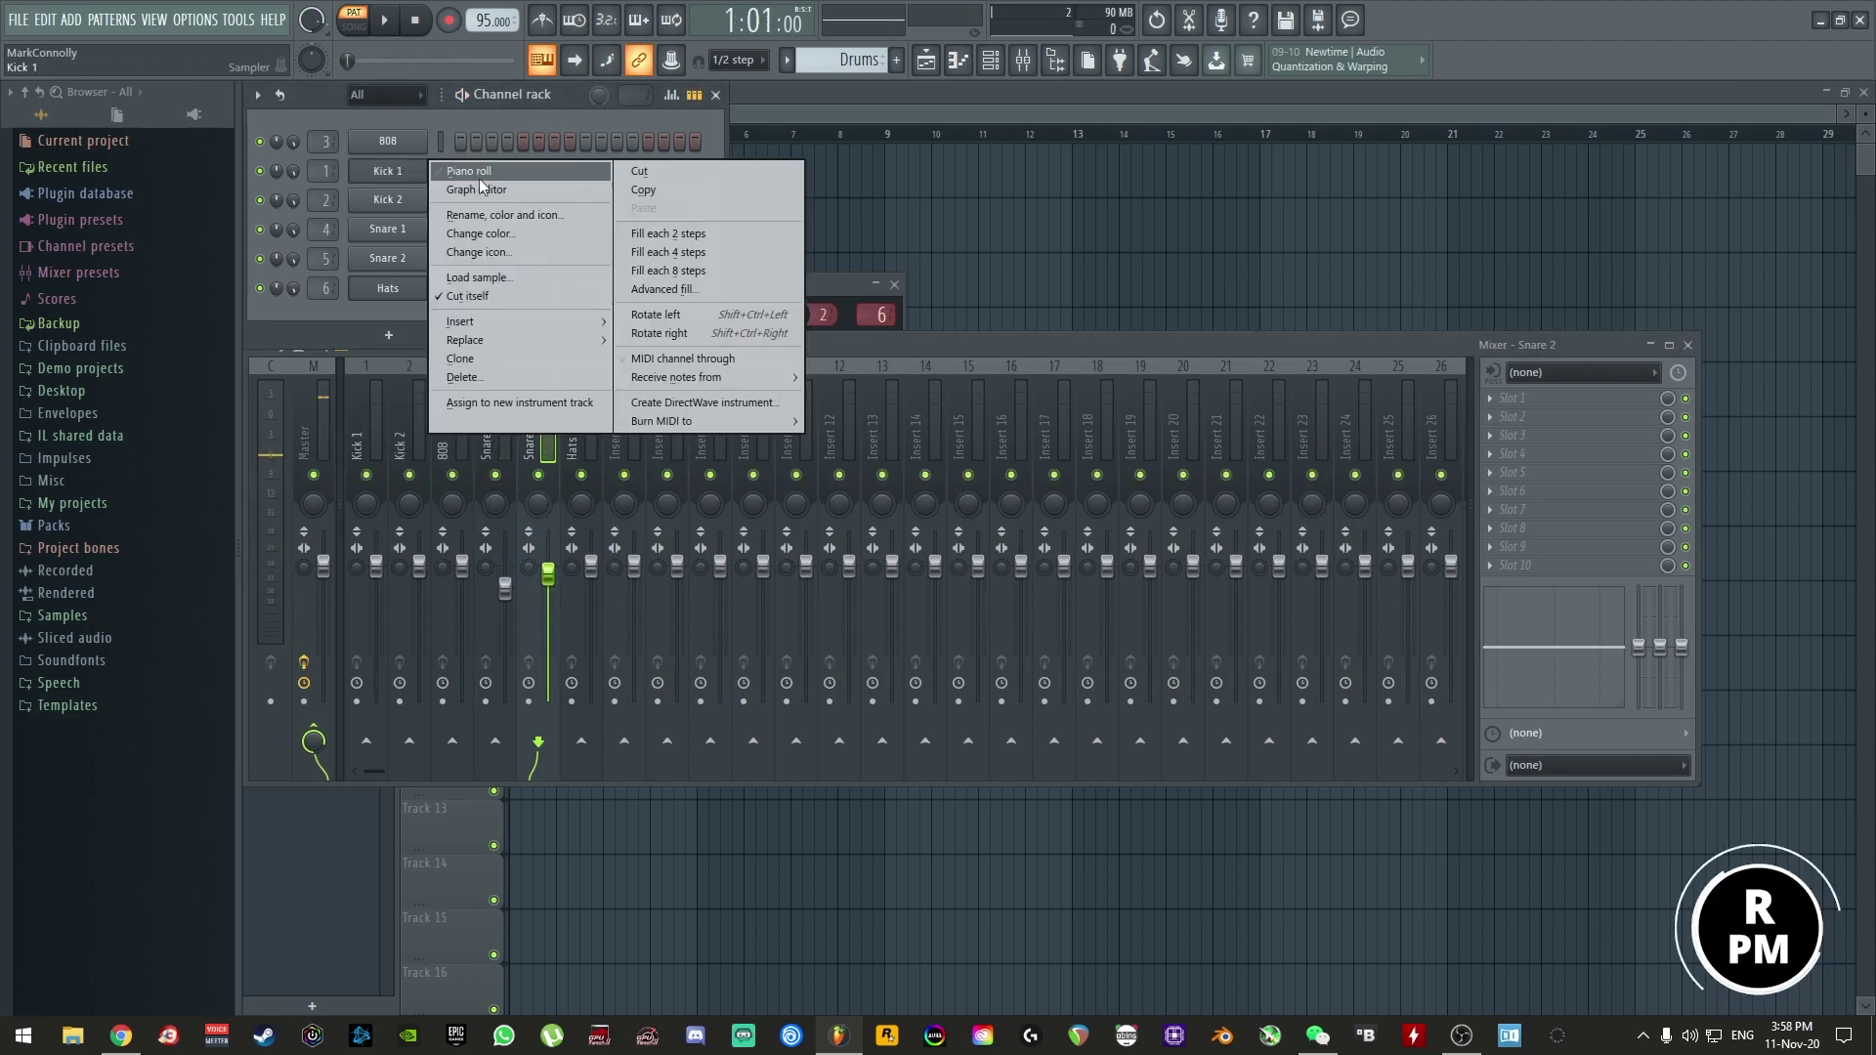
{"action": "left_click", "coordinate": [471, 172]}
{"action": "scroll", "coordinate": [309, 775], "scroll_direction": "down", "scroll_amount": 4}
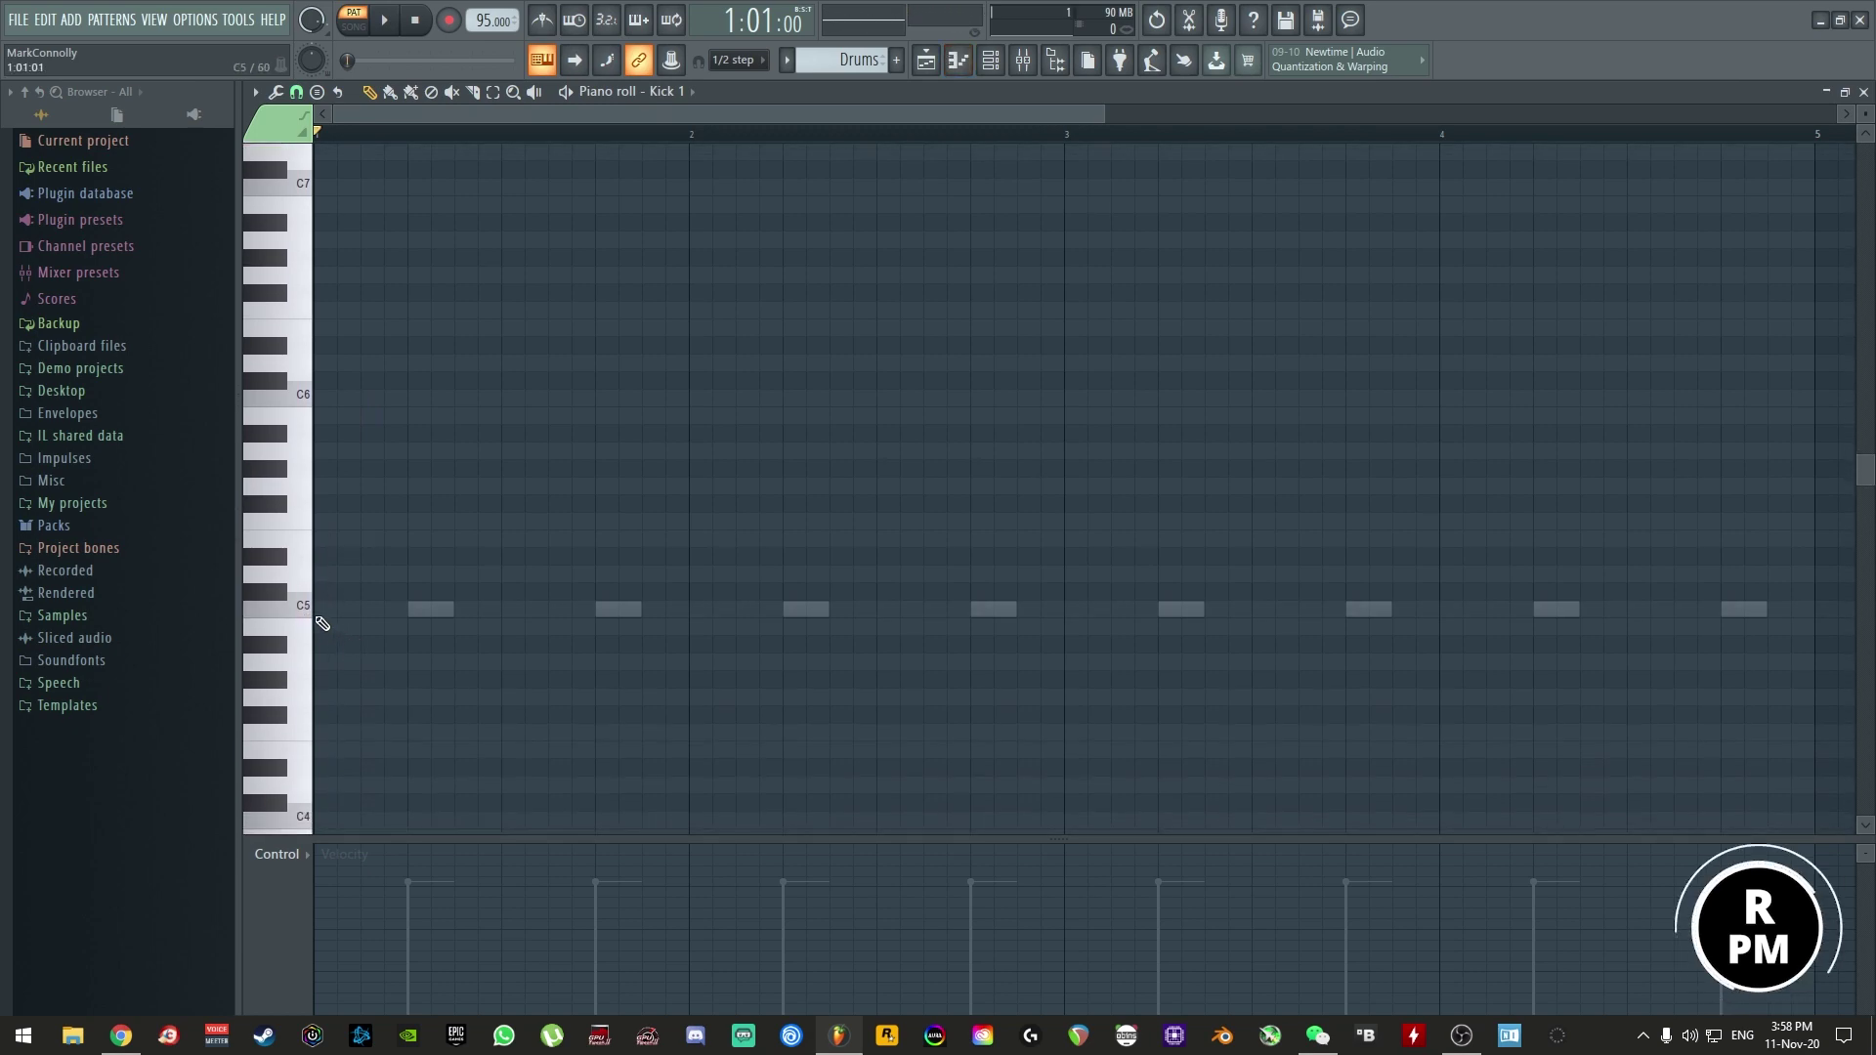
{"action": "key", "text": "space"}
{"action": "left_click", "coordinate": [391, 611]}
{"action": "key", "text": "space"}
{"action": "key", "text": "space"}
{"action": "left_click", "coordinate": [460, 612]}
{"action": "left_click", "coordinate": [555, 611]}
{"action": "key", "text": "space"}
{"action": "key", "text": "space"}
- Fill bars 2 to 4 of Kick 1 with C5 notes in the same rhythm, with extra kicks ending bars 2 and 4
{"action": "left_click", "coordinate": [695, 613]}
{"action": "left_click", "coordinate": [766, 611]}
{"action": "left_click", "coordinate": [837, 612]}
{"action": "left_click", "coordinate": [930, 612]}
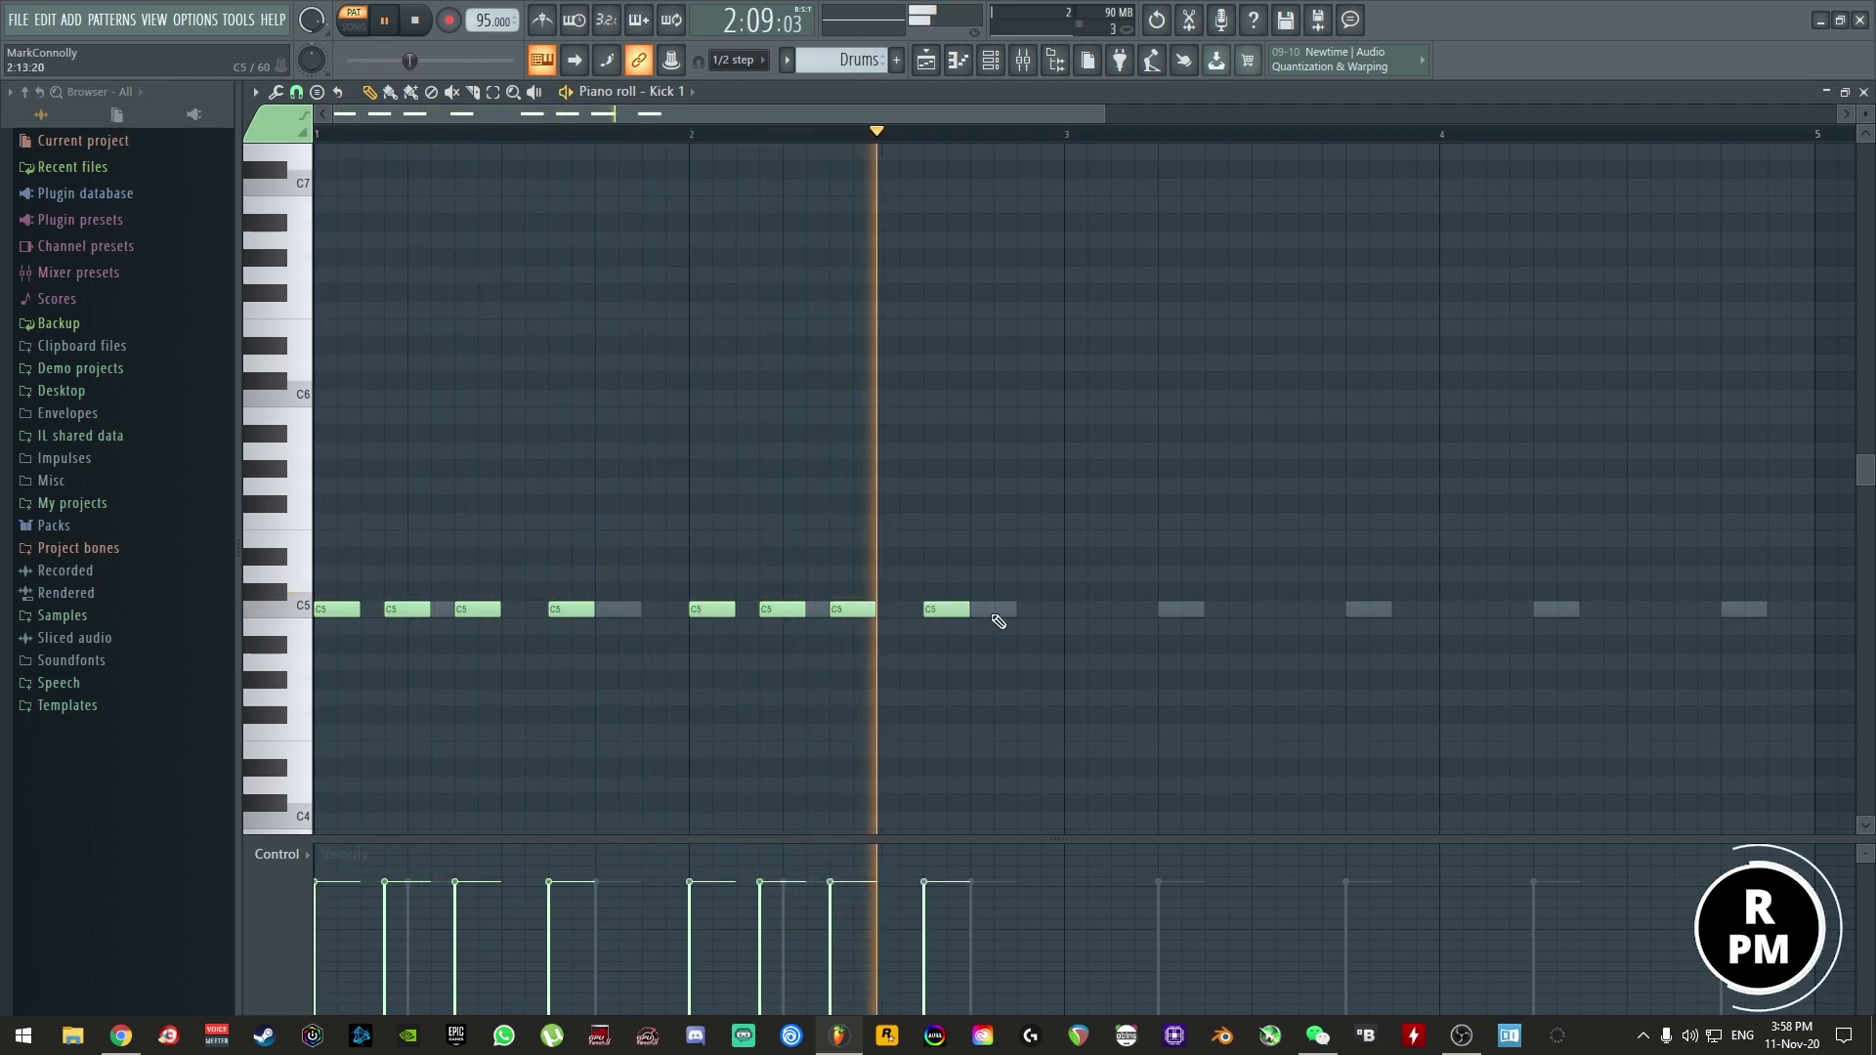
{"action": "left_click", "coordinate": [1001, 612]}
{"action": "left_click", "coordinate": [1071, 612]}
{"action": "key", "text": "space"}
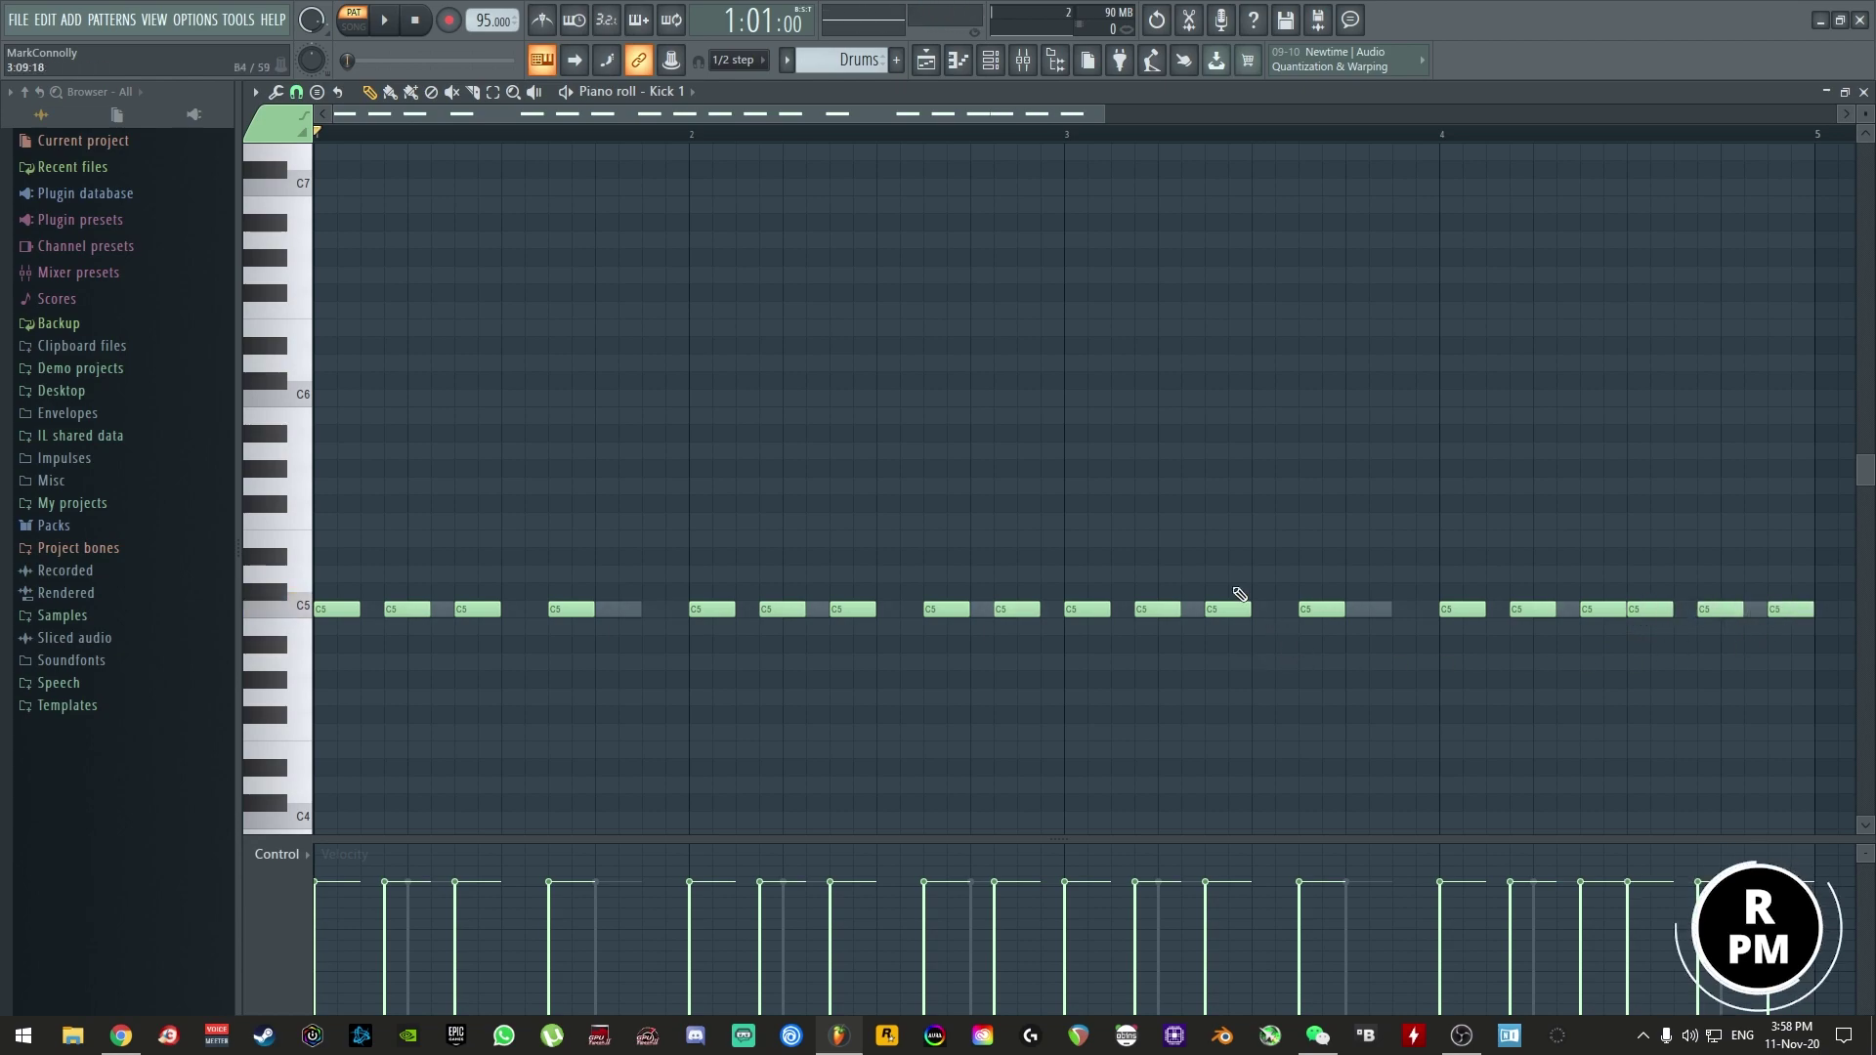
- Copy all Kick 1 notes into the Kick 2 channel, play the pattern and close the piano roll
{"action": "key", "text": "ctrl+a"}
{"action": "left_click", "coordinate": [744, 76]}
{"action": "left_click", "coordinate": [696, 168]}
{"action": "key", "text": "space"}
{"action": "left_click", "coordinate": [1865, 91]}
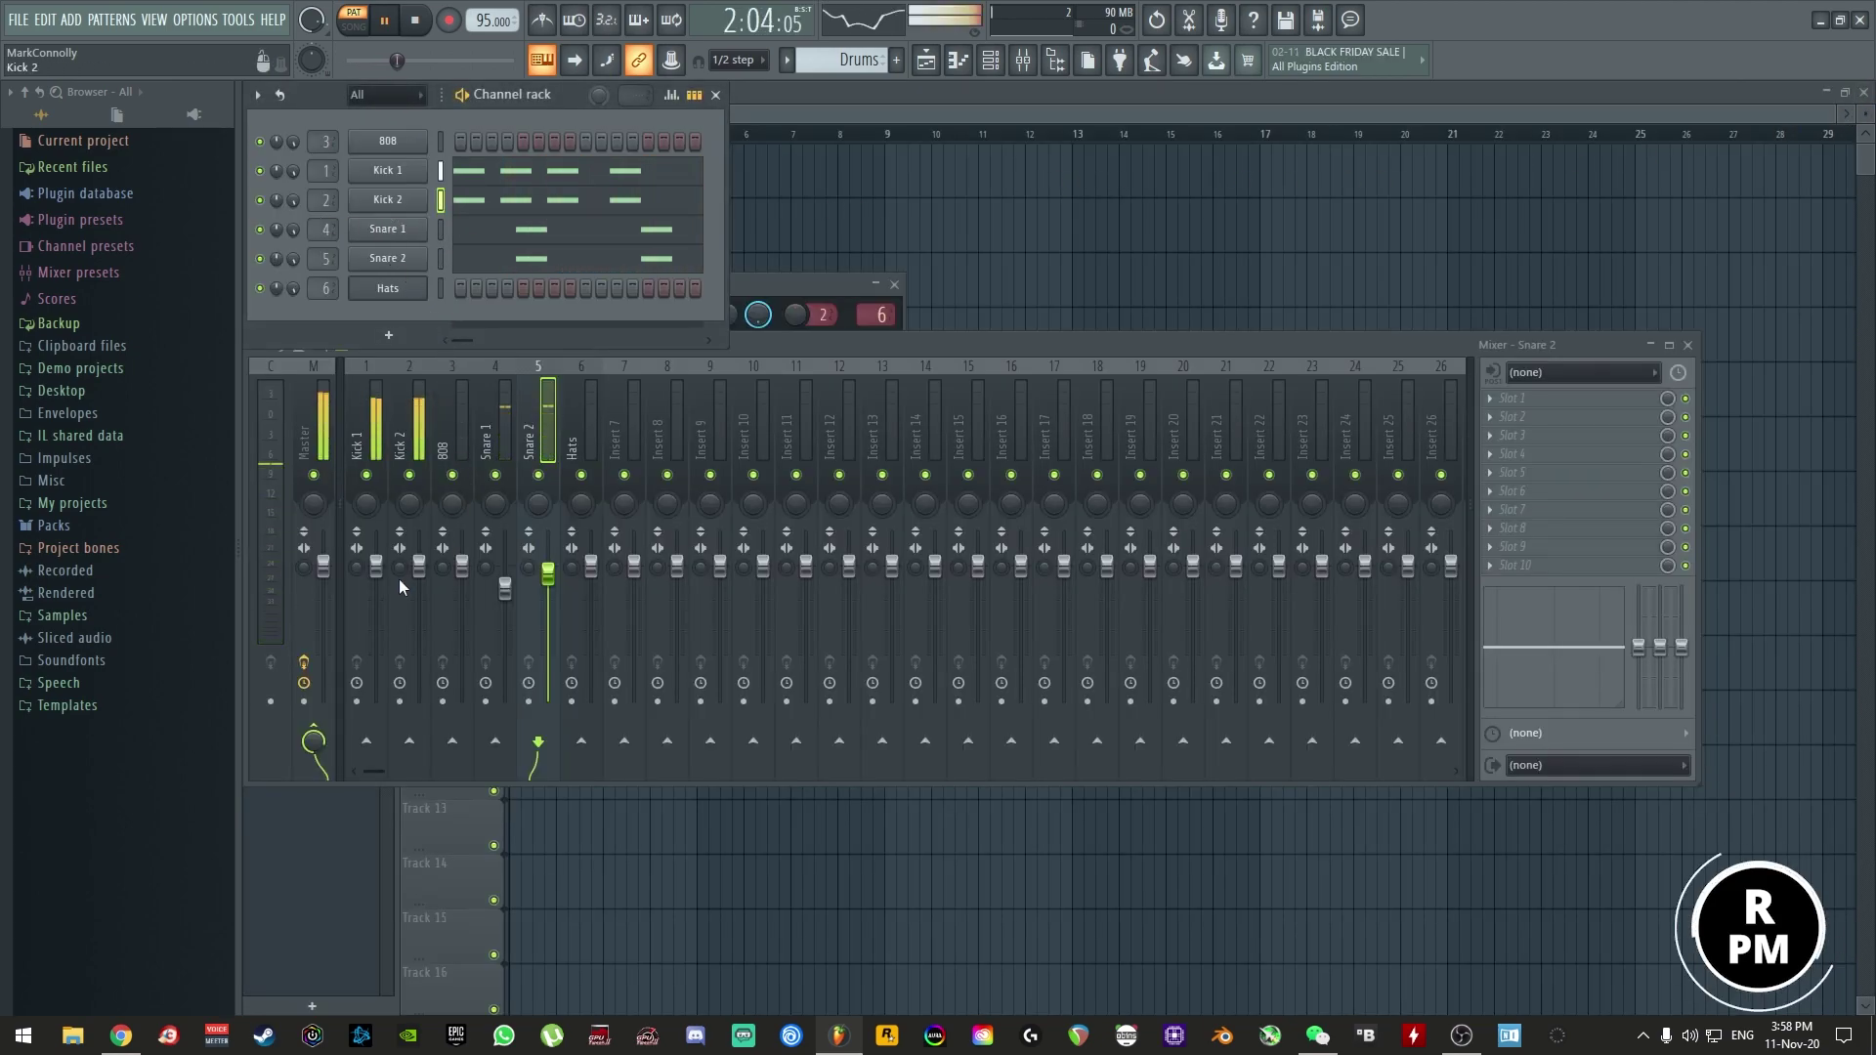
- Raise the Kick 2 mixer volume to about 110% and listen to Kick 1 in solo
{"action": "left_click", "coordinate": [421, 439]}
{"action": "left_click_drag", "start_coordinate": [419, 531], "coordinate": [419, 545]}
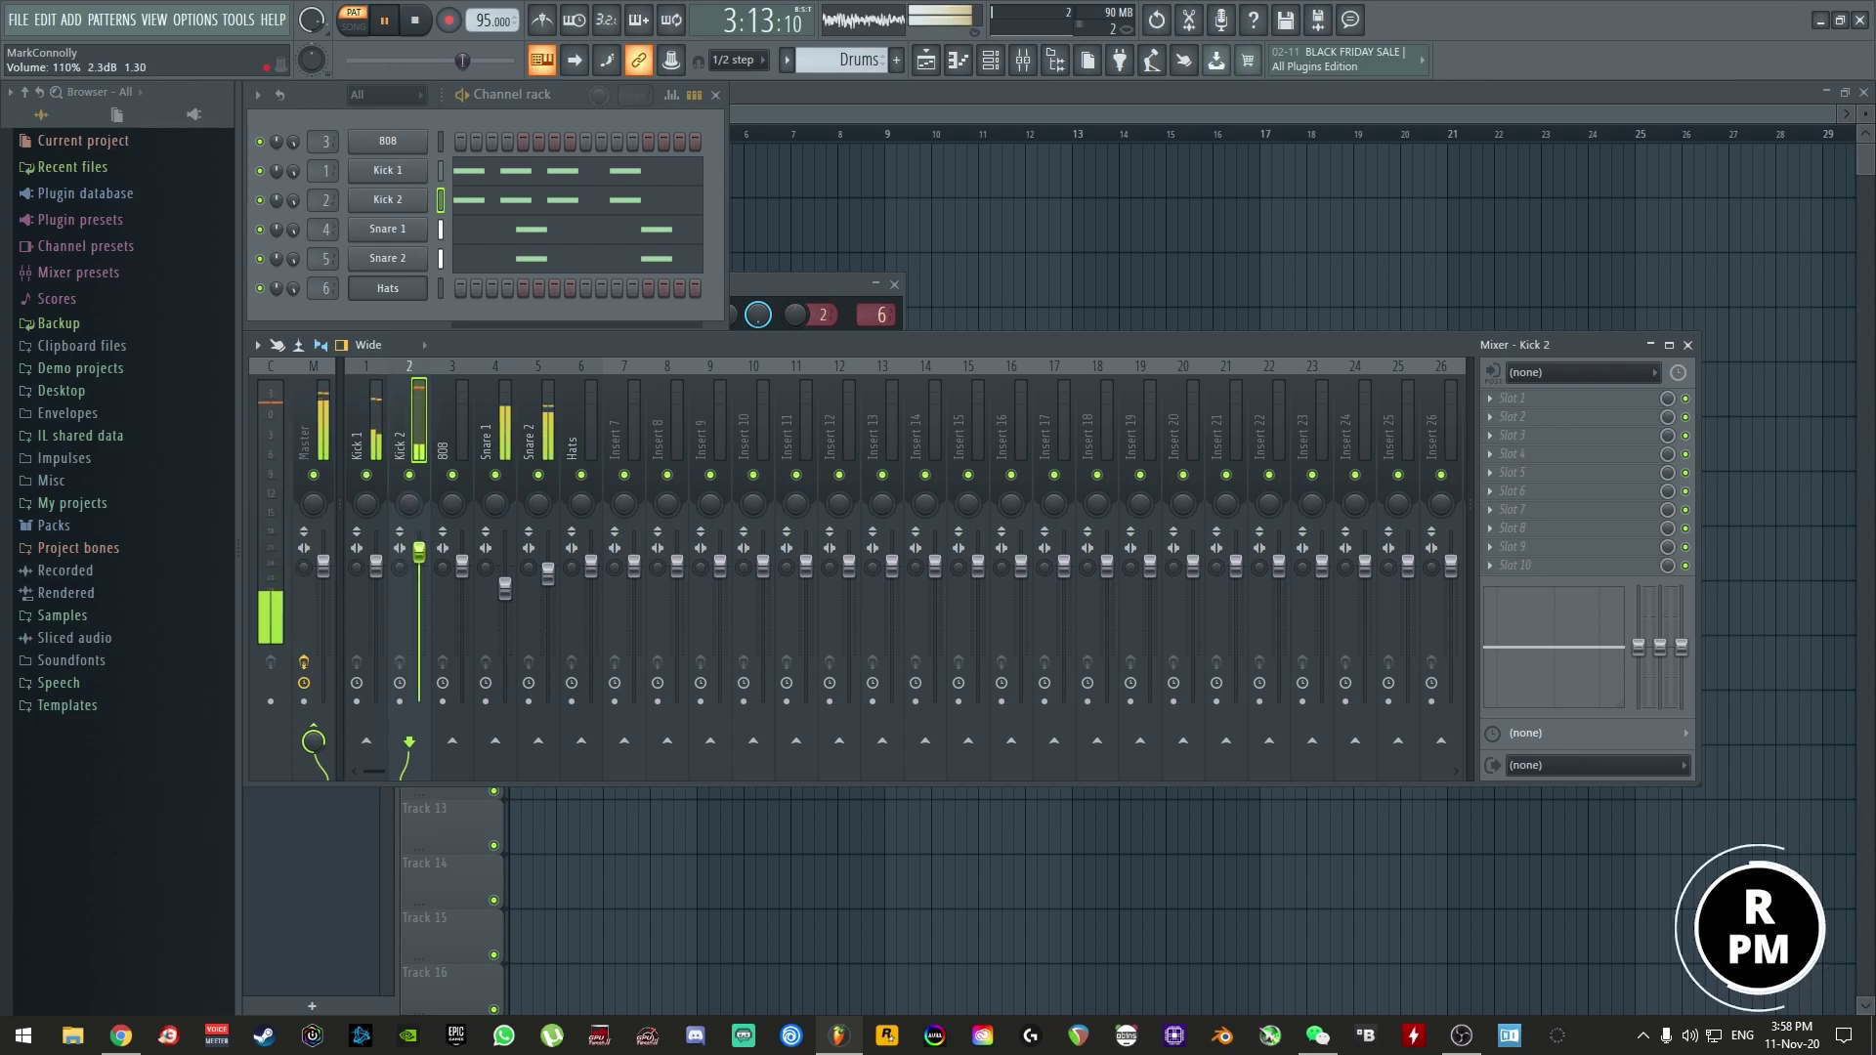
{"action": "left_click", "coordinate": [376, 447]}
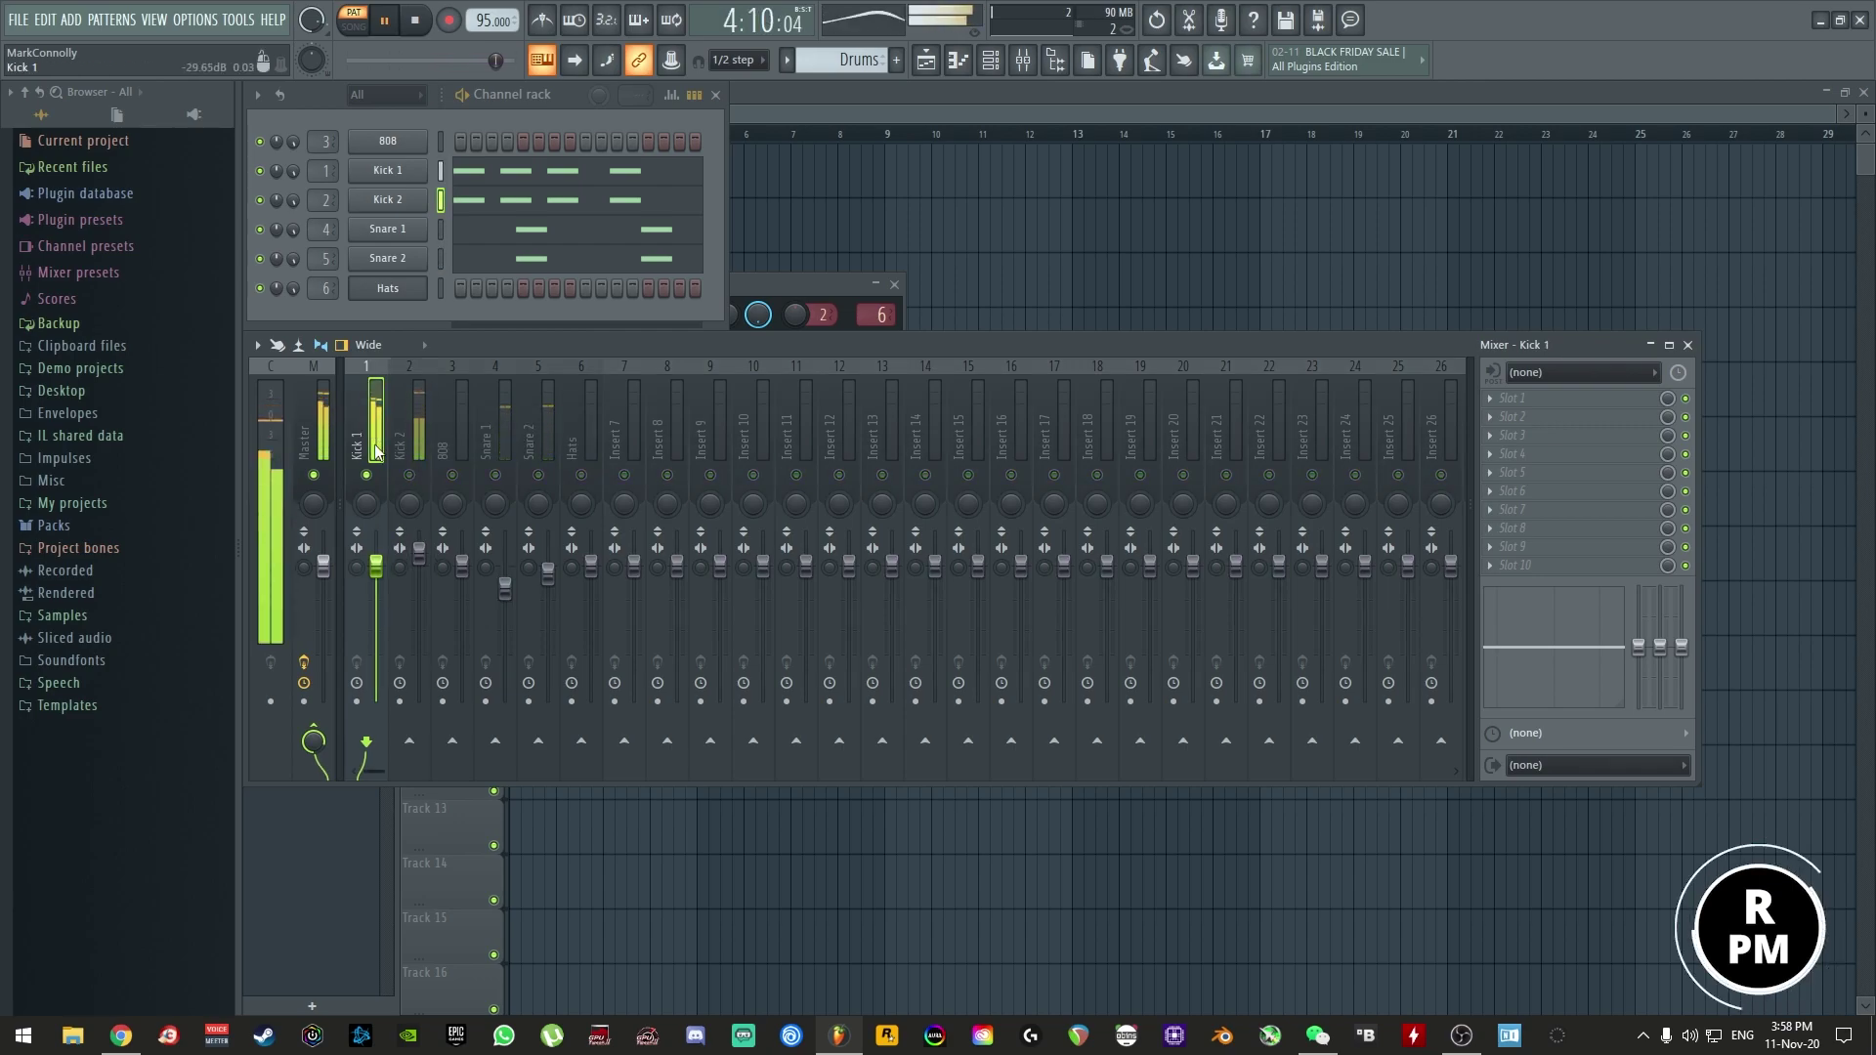
- Open the Kick 1 sampler settings and set the sample's quick fade out to about 24%
{"action": "left_click", "coordinate": [388, 170]}
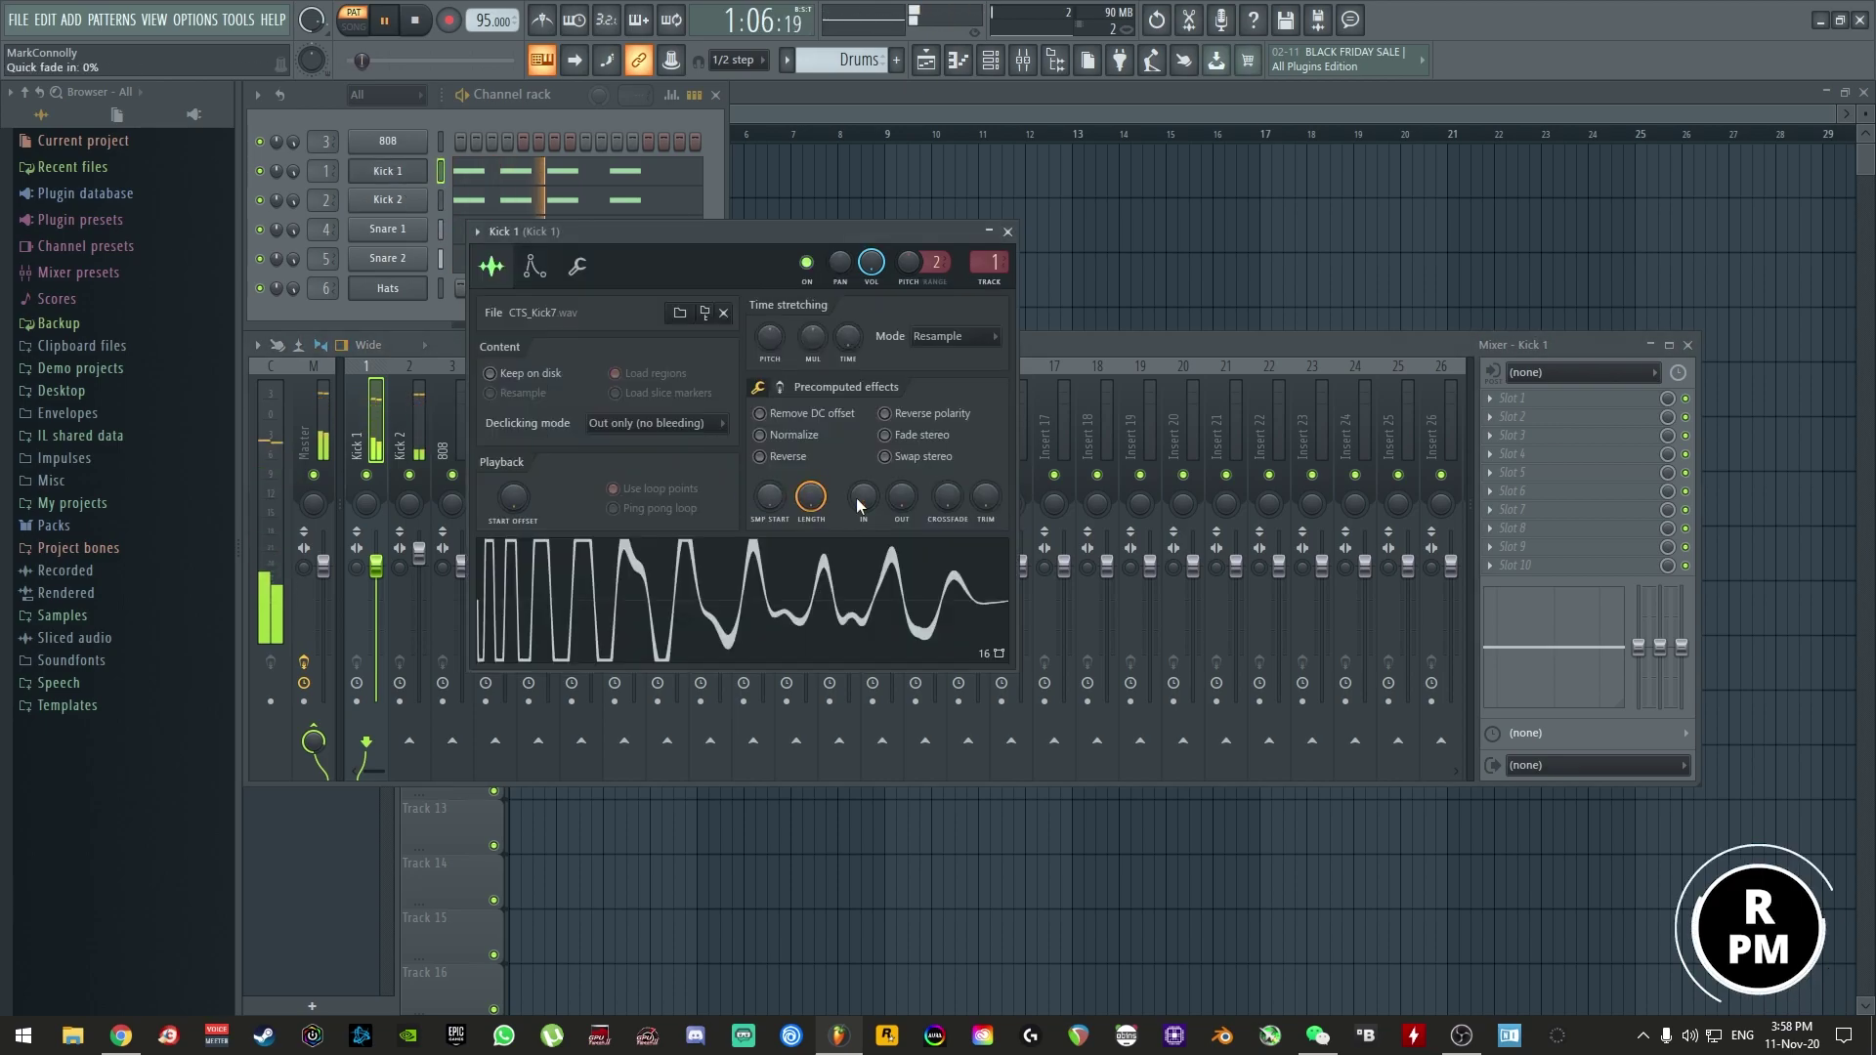
{"action": "left_click_drag", "start_coordinate": [900, 500], "coordinate": [903, 510]}
{"action": "scroll", "coordinate": [903, 510], "scroll_direction": "up", "scroll_amount": 1}
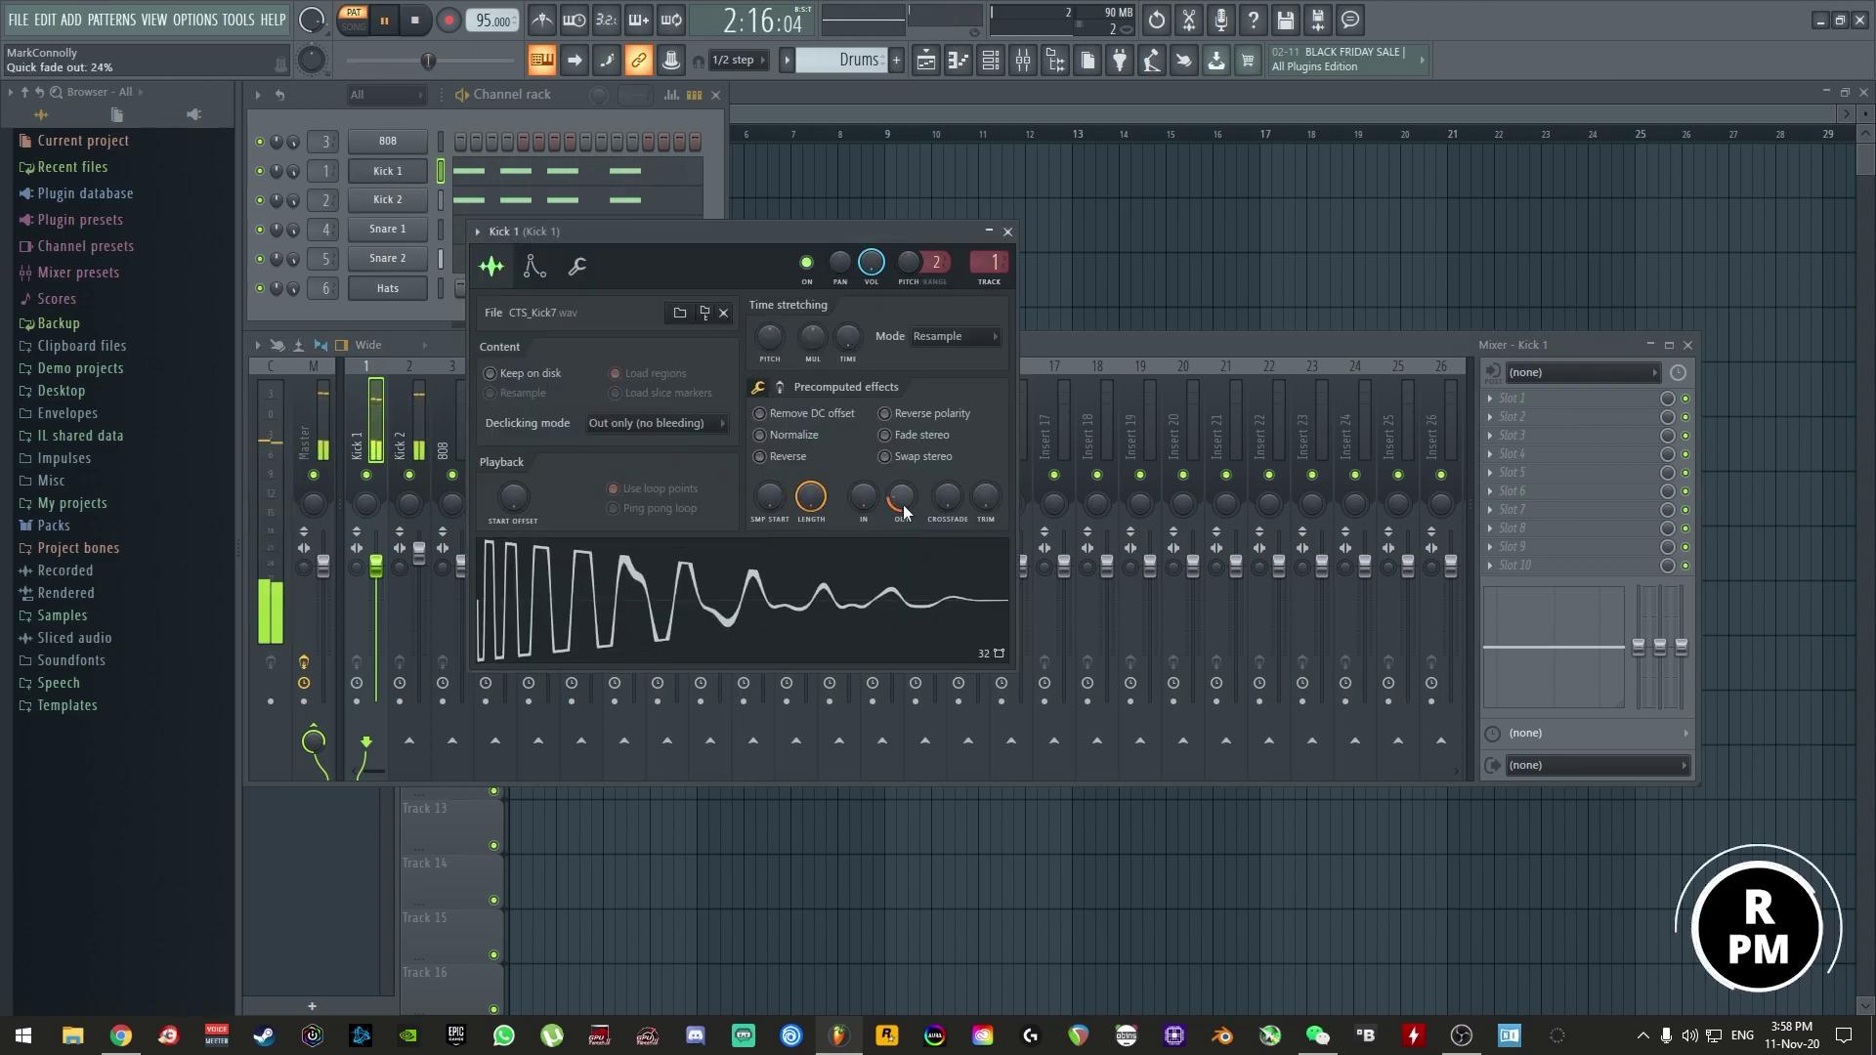
- Raise the Kick 2 mixer volume slightly further during playback, and stop the pattern
{"action": "left_click", "coordinate": [1044, 354]}
{"action": "left_click_drag", "start_coordinate": [419, 553], "coordinate": [423, 539]}
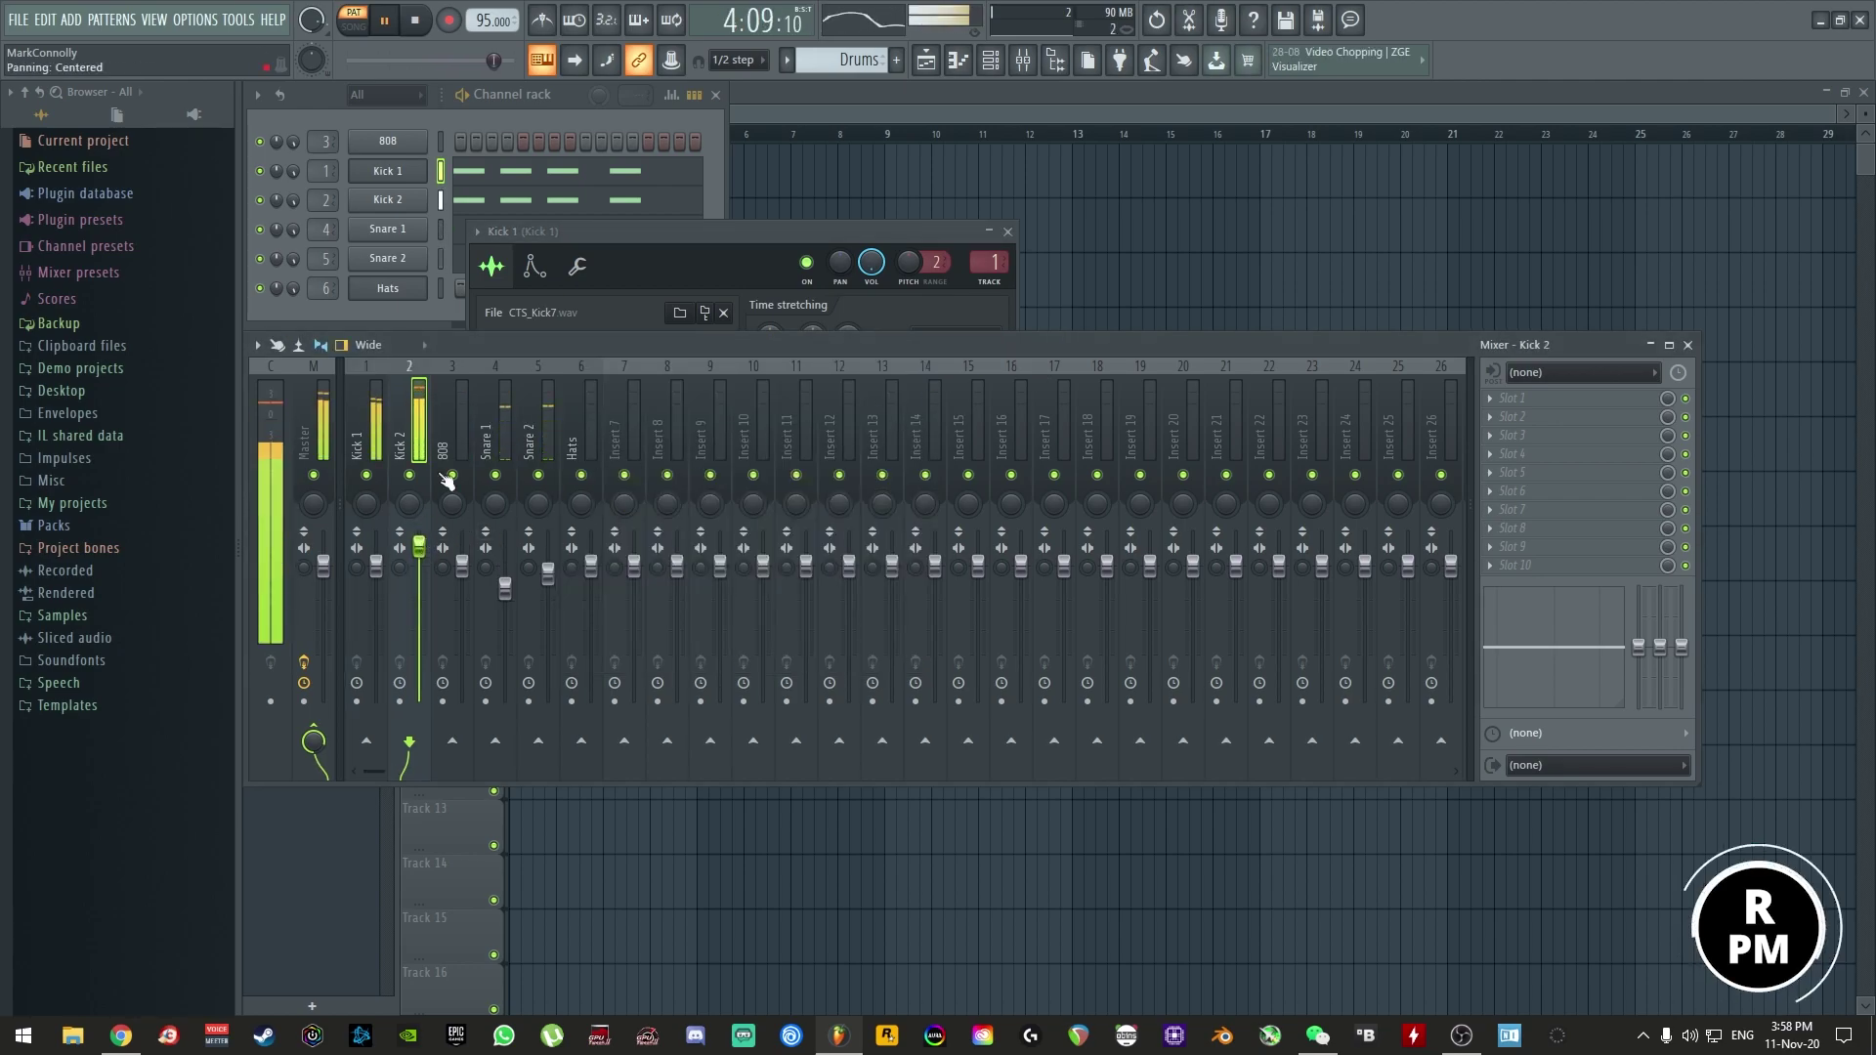
{"action": "left_click", "coordinate": [715, 149]}
{"action": "key", "text": "space"}
- Audition Kick 2 at a lower pitch and transpose all its piano roll notes down one octave to C4
{"action": "left_click", "coordinate": [405, 202]}
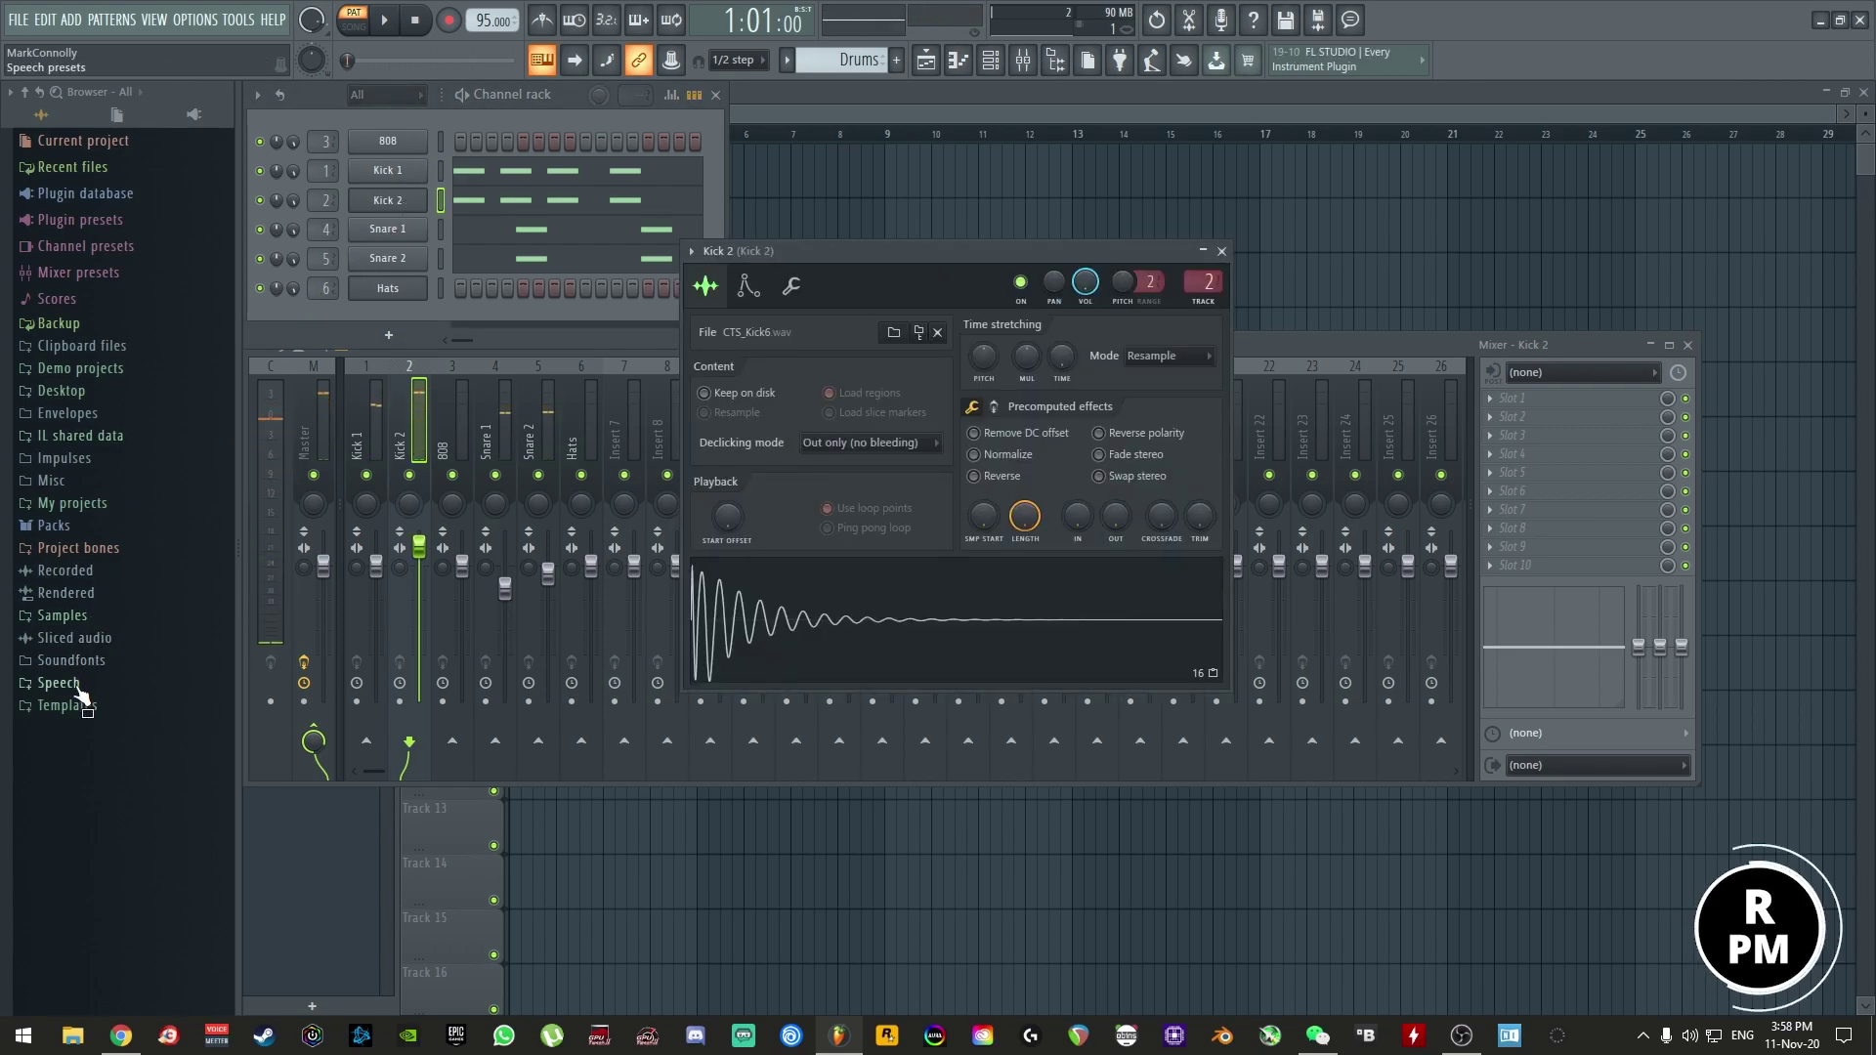
{"action": "key", "text": "n"}
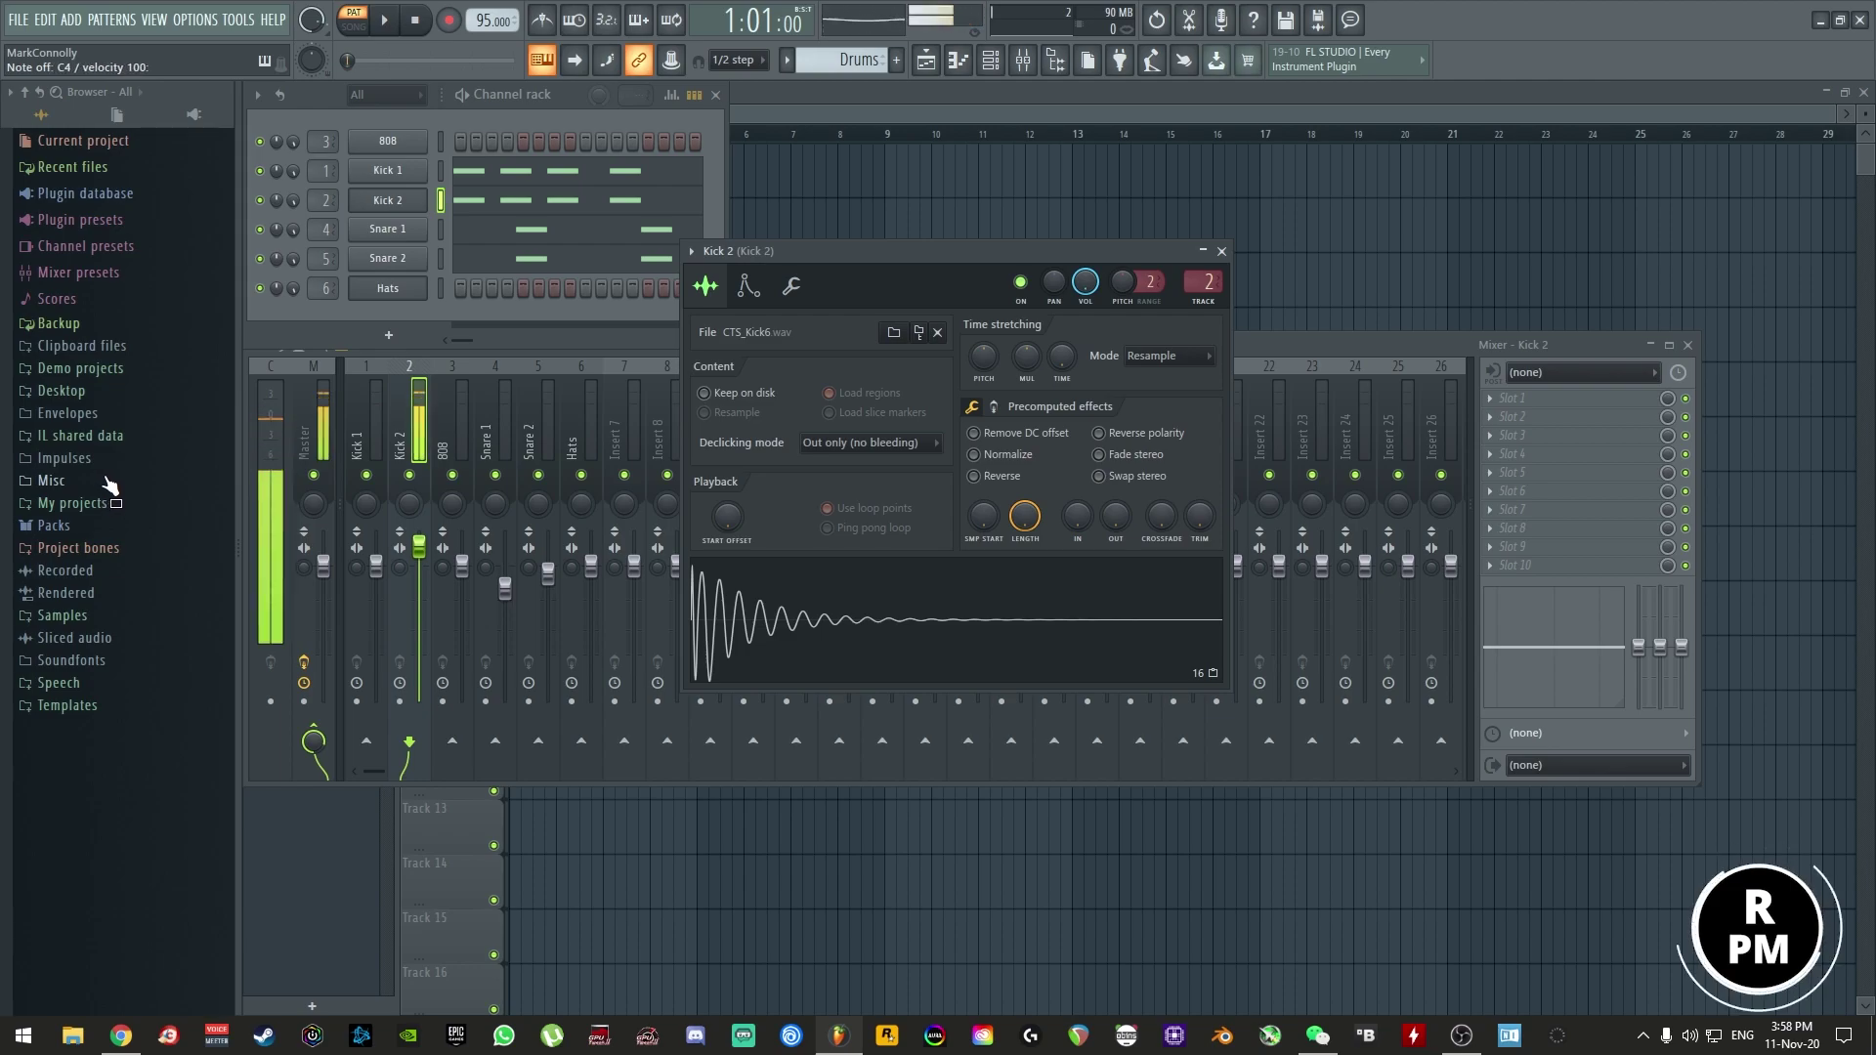
{"action": "right_click", "coordinate": [423, 201]}
{"action": "left_click", "coordinate": [467, 202]}
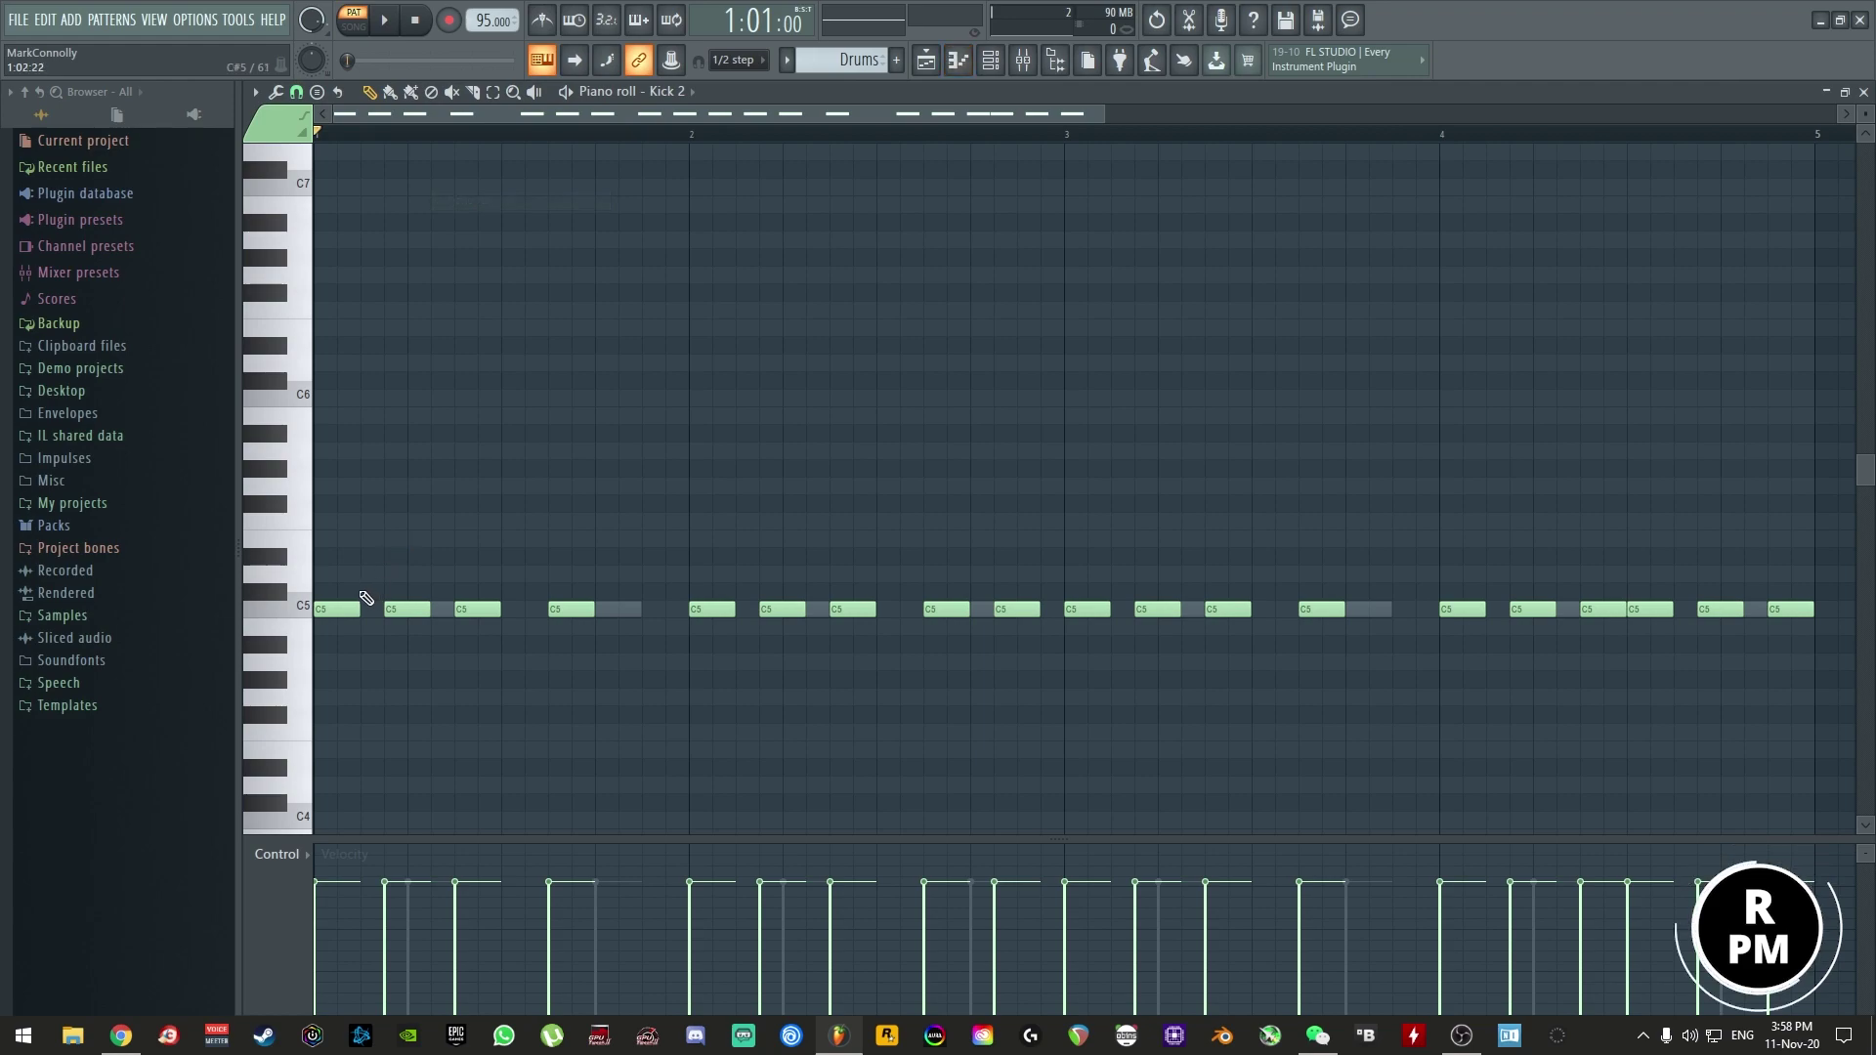
{"action": "key", "text": "ctrl+a"}
{"action": "key", "text": "ctrl+Down"}
{"action": "key", "text": "space"}
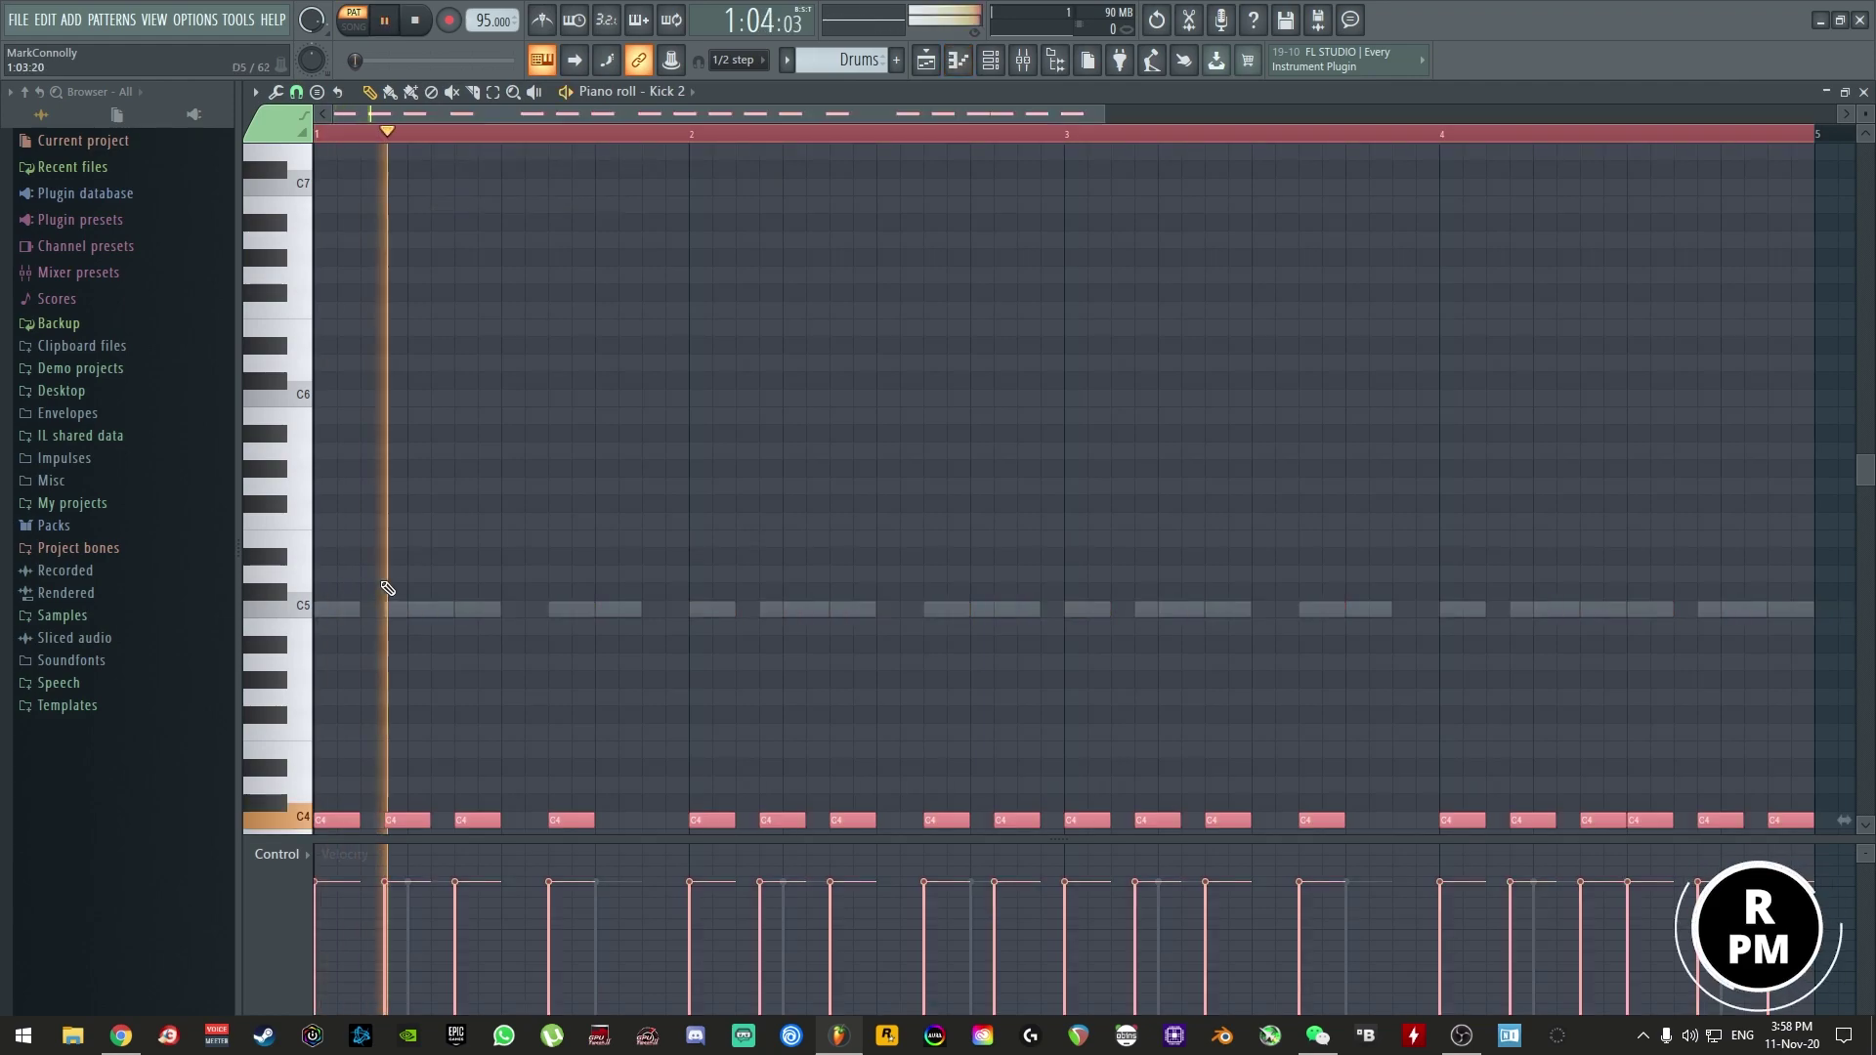
{"action": "scroll", "coordinate": [386, 586], "scroll_direction": "down", "scroll_amount": 3}
{"action": "key", "text": "space"}
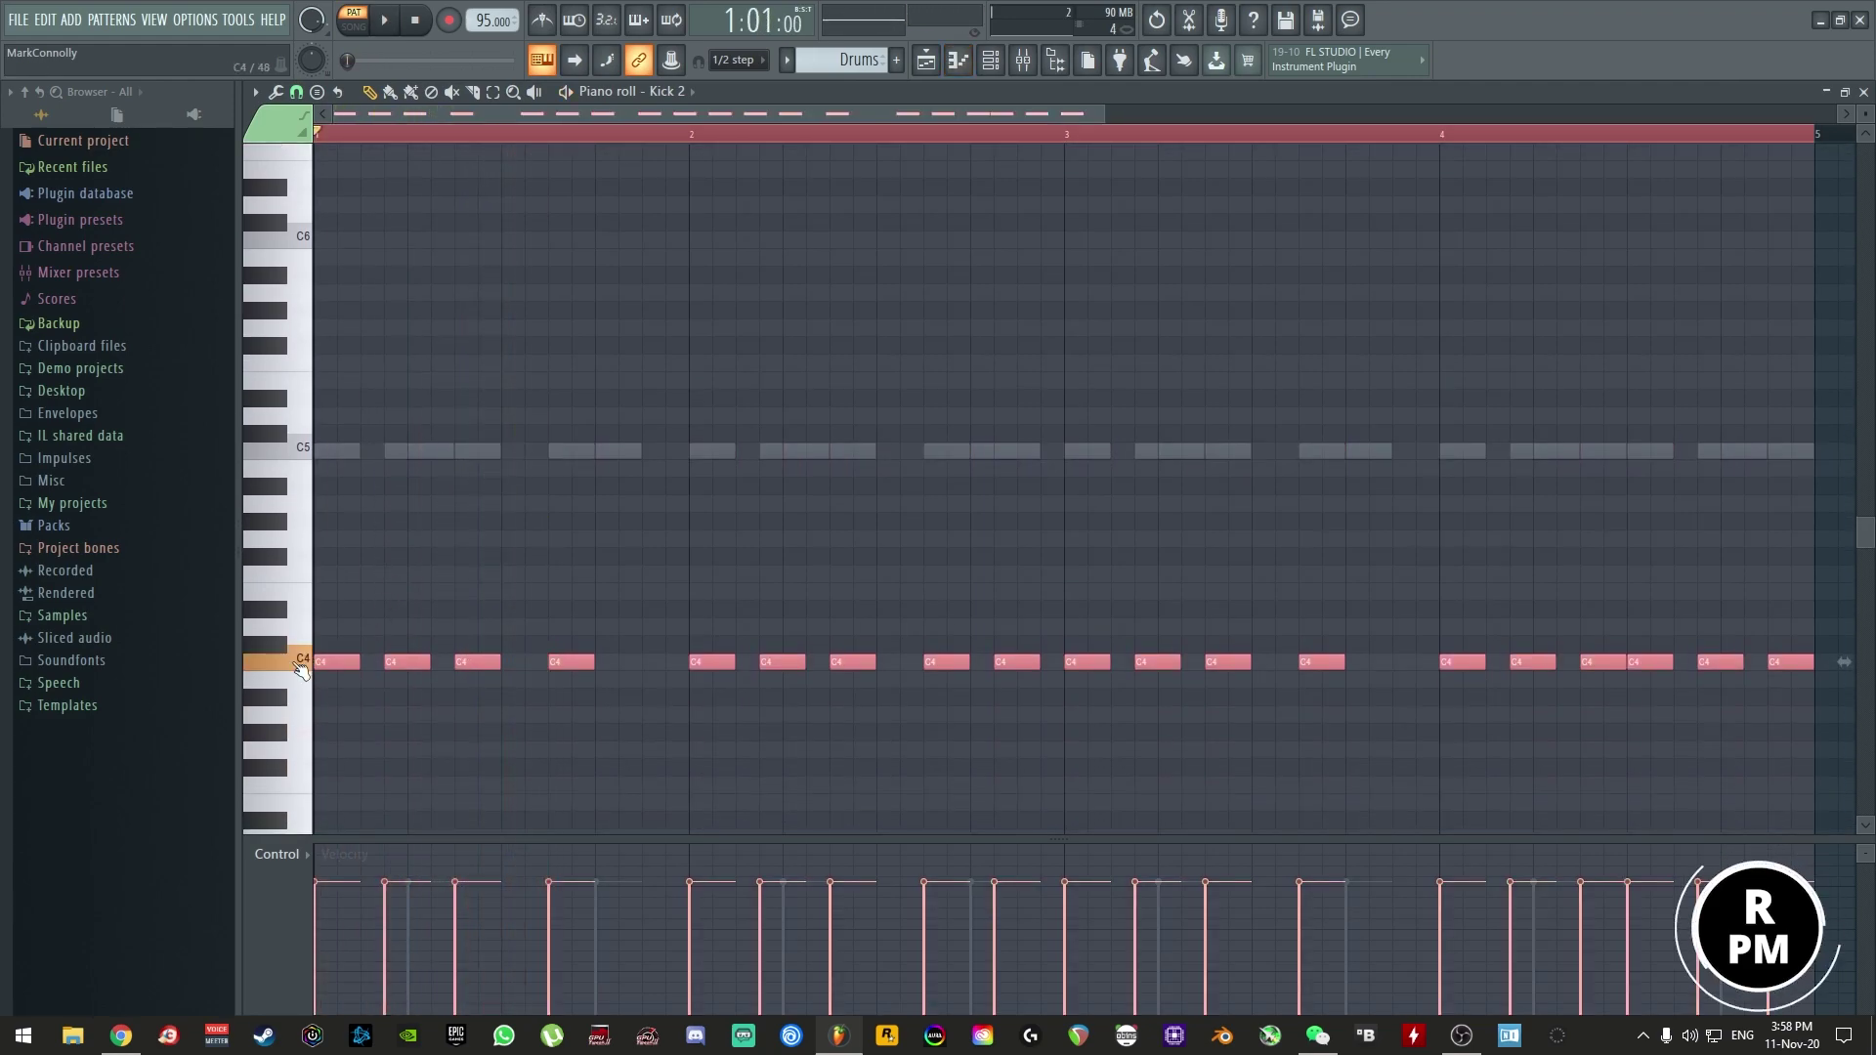
- Transpose all Kick 2 notes down to C3 and back up to G3, and play the pattern
{"action": "key", "text": "ctrl+Down"}
{"action": "scroll", "coordinate": [300, 669], "scroll_direction": "down", "scroll_amount": 3}
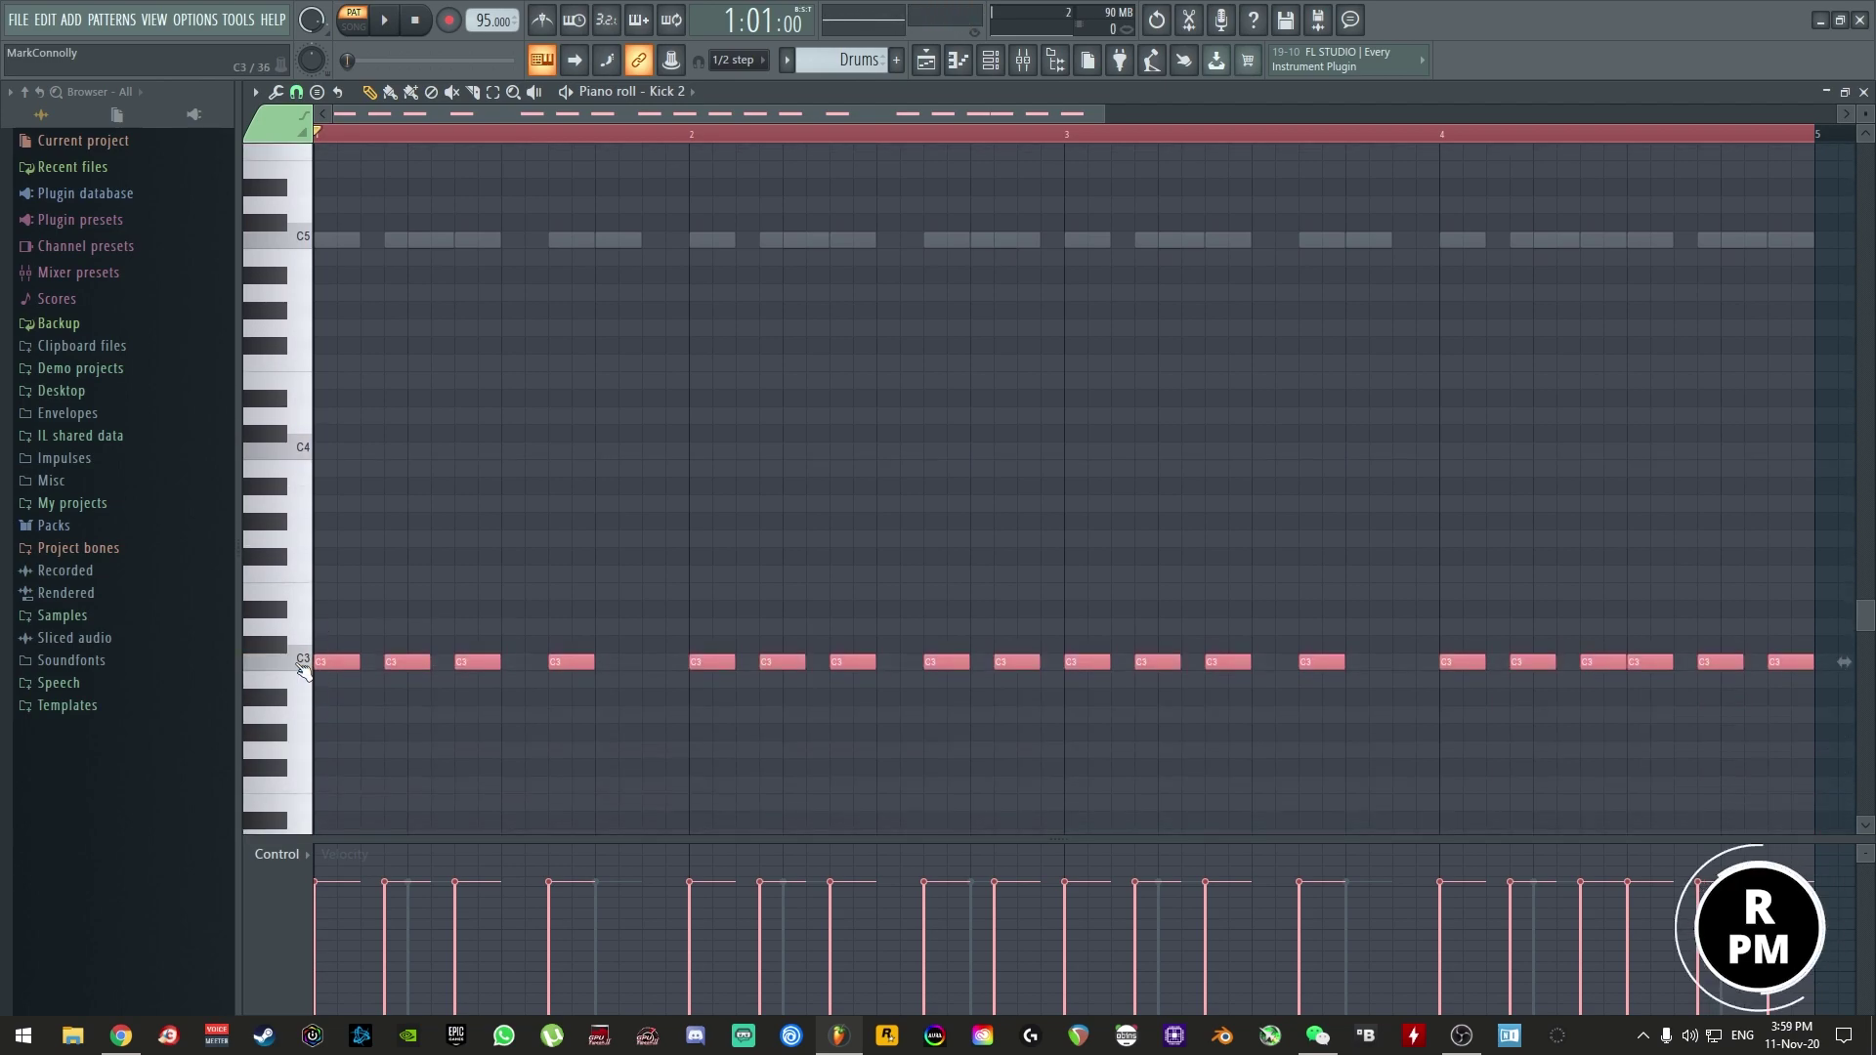
{"action": "key", "text": "Up"}
{"action": "key", "text": "Up"}
{"action": "key", "text": "Up"}
{"action": "key", "text": "Up"}
{"action": "key", "text": "Up"}
{"action": "key", "text": "Up"}
{"action": "key", "text": "Up"}
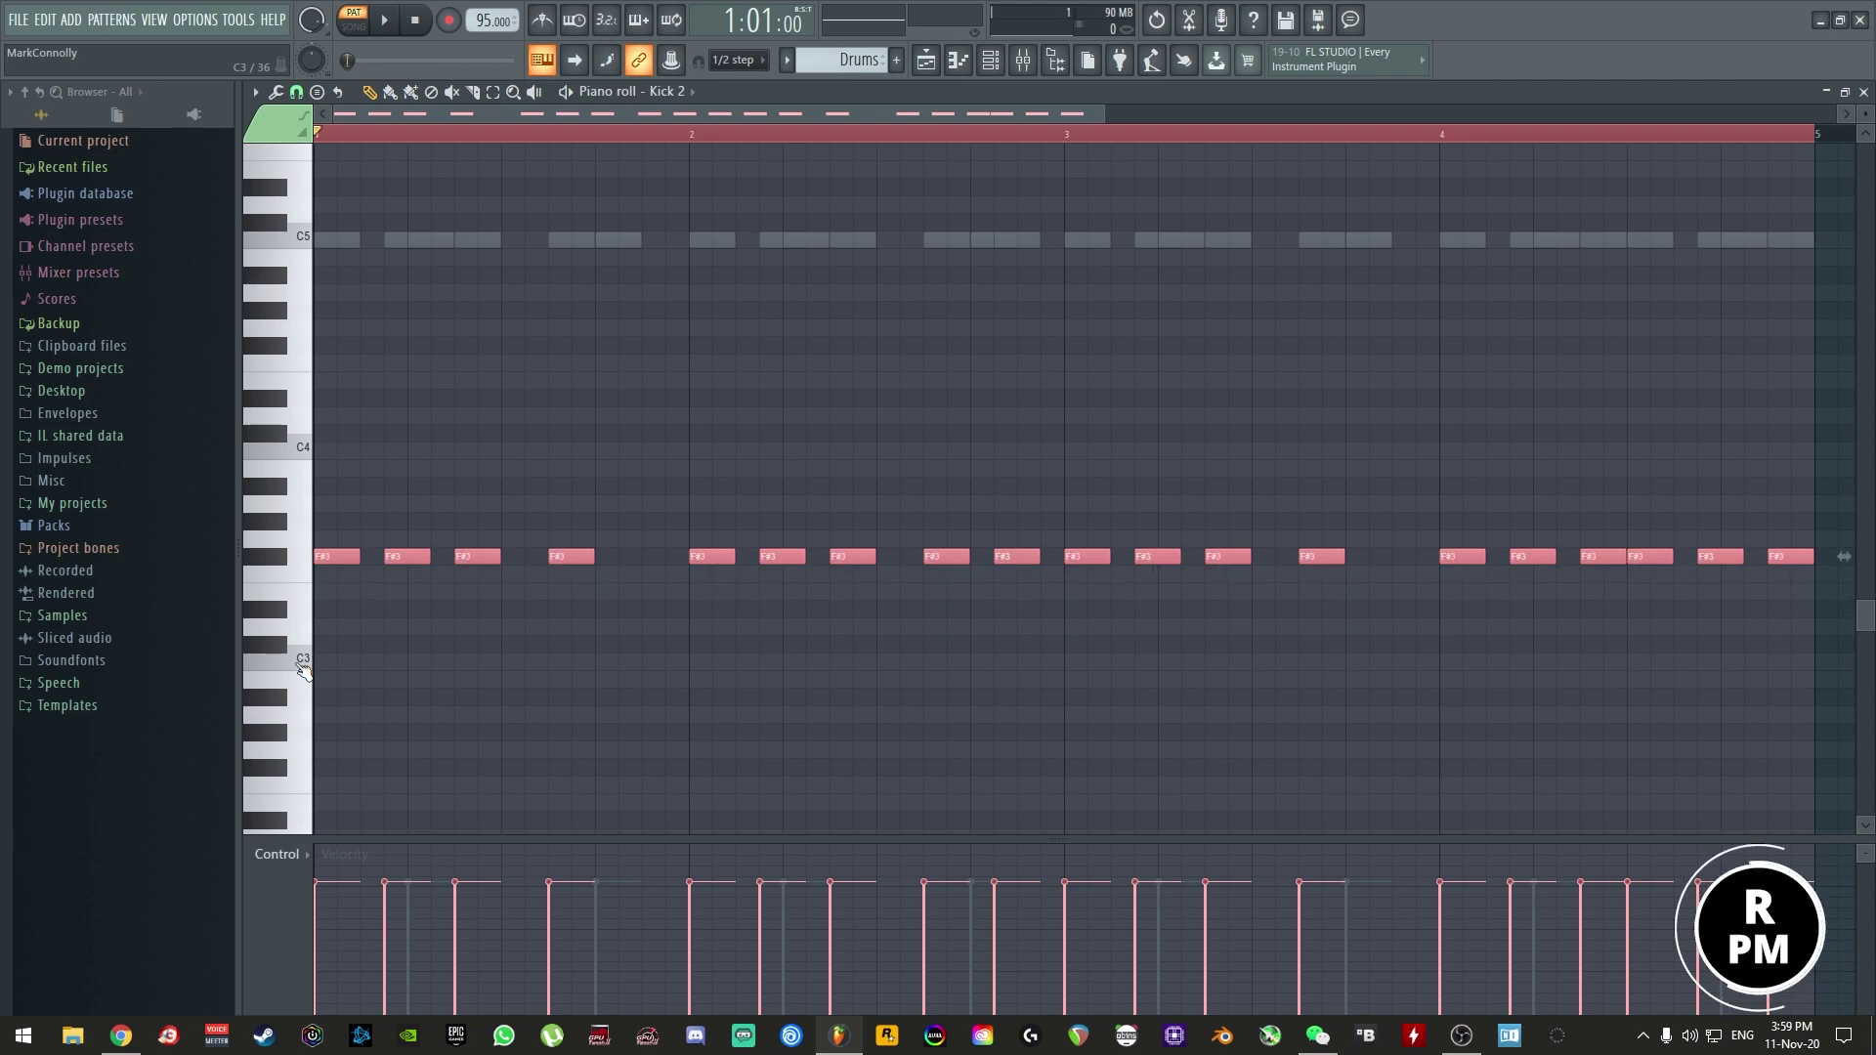
{"action": "key", "text": "space"}
{"action": "key", "text": "space"}
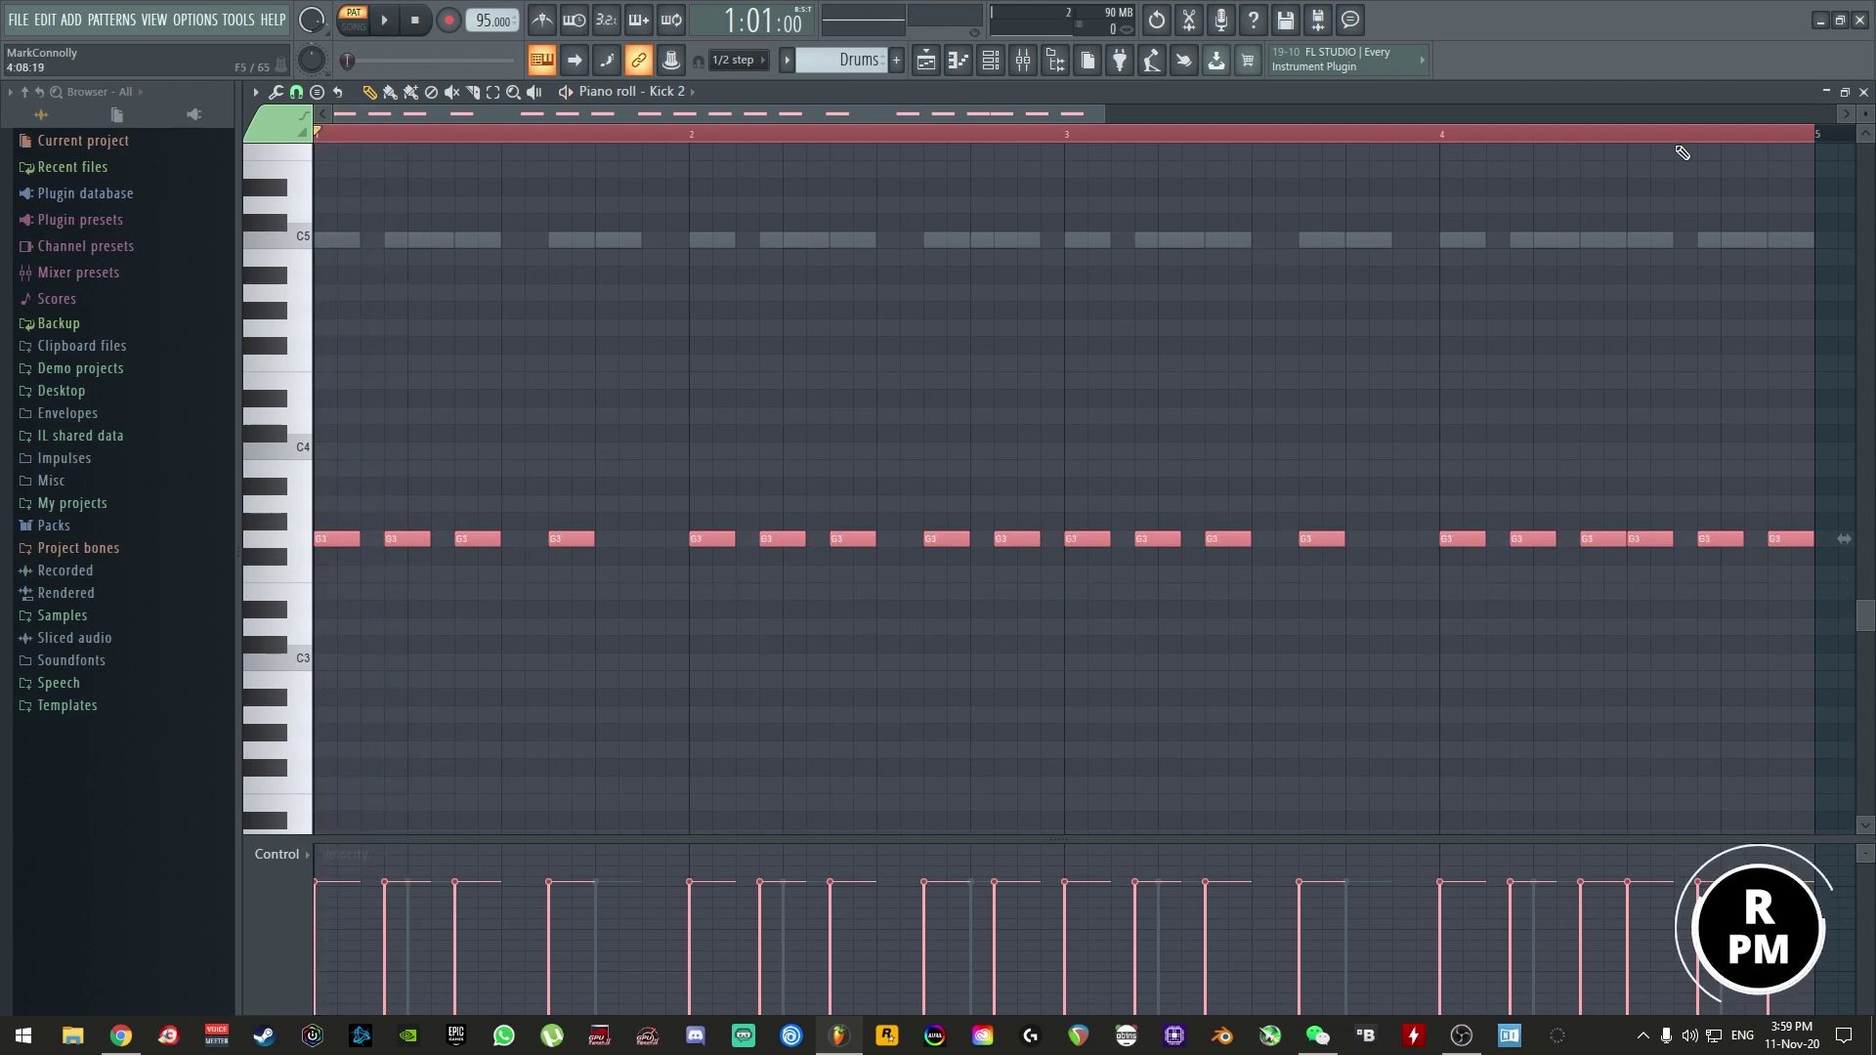
{"action": "left_click", "coordinate": [1864, 92]}
{"action": "key", "text": "space"}
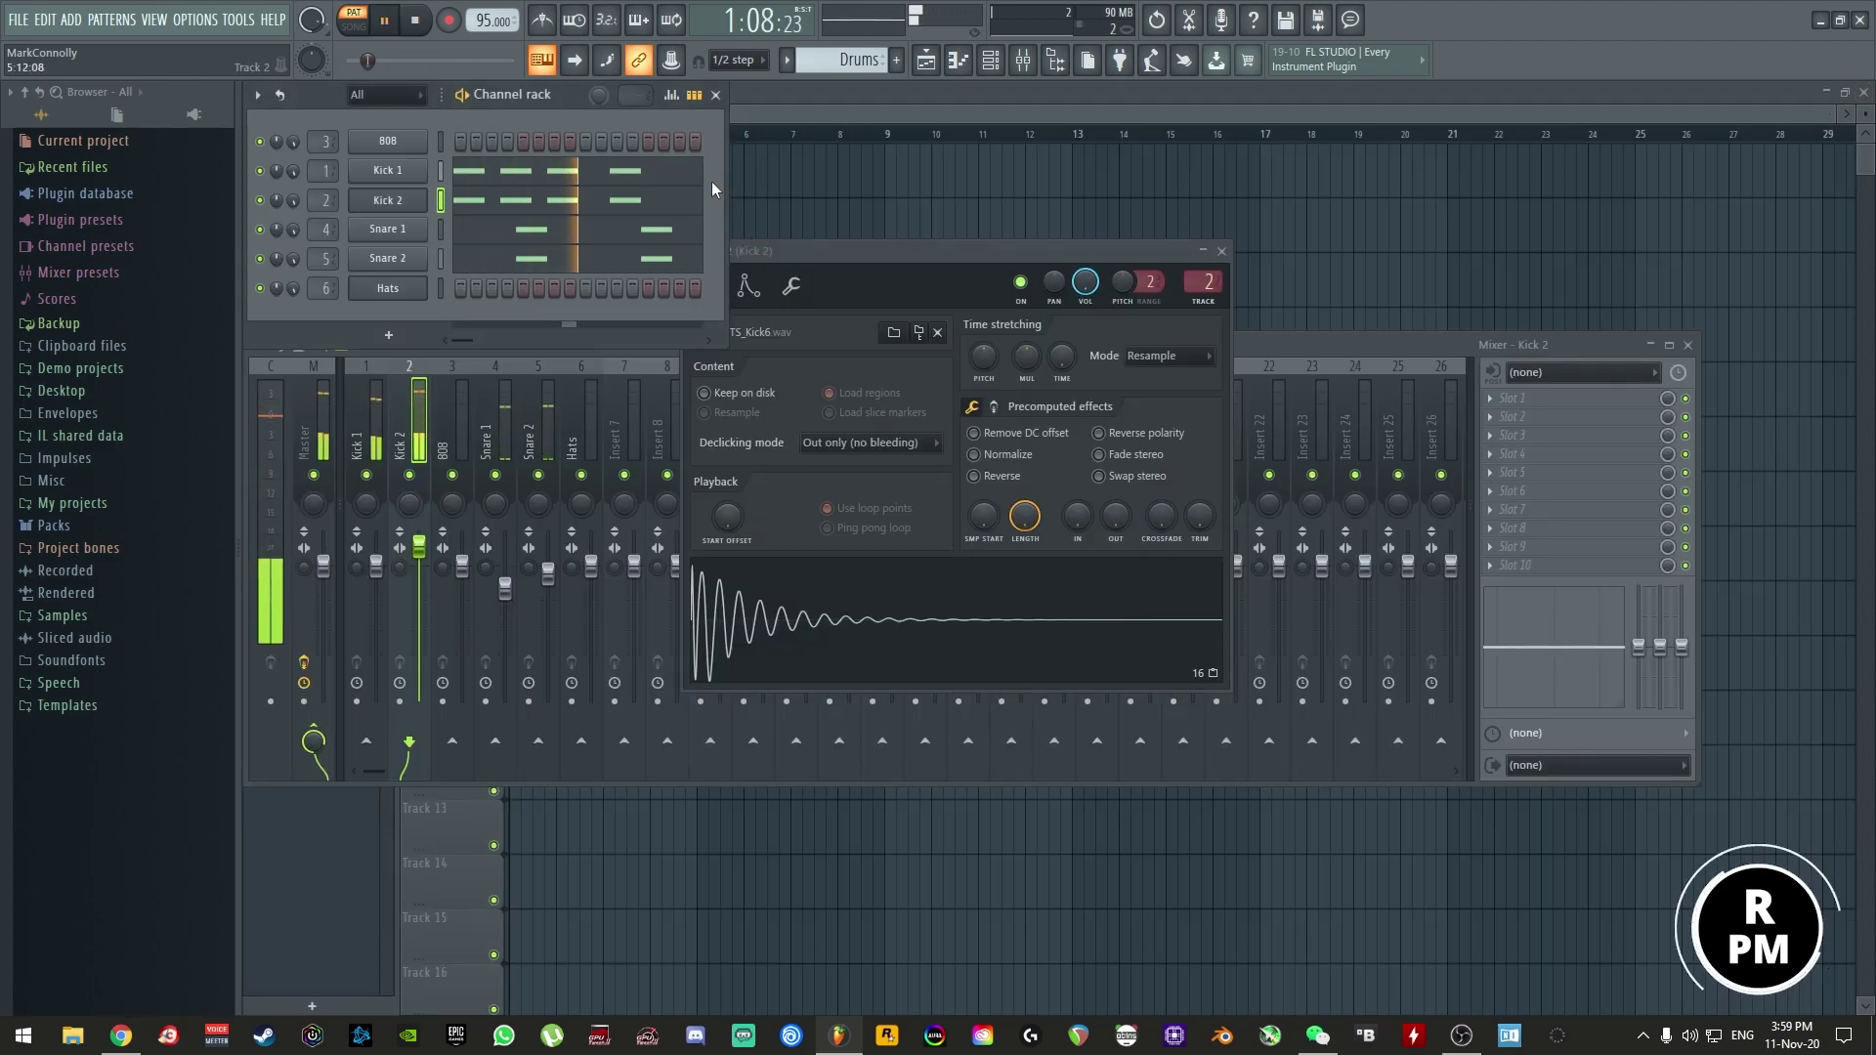
{"action": "key", "text": "space"}
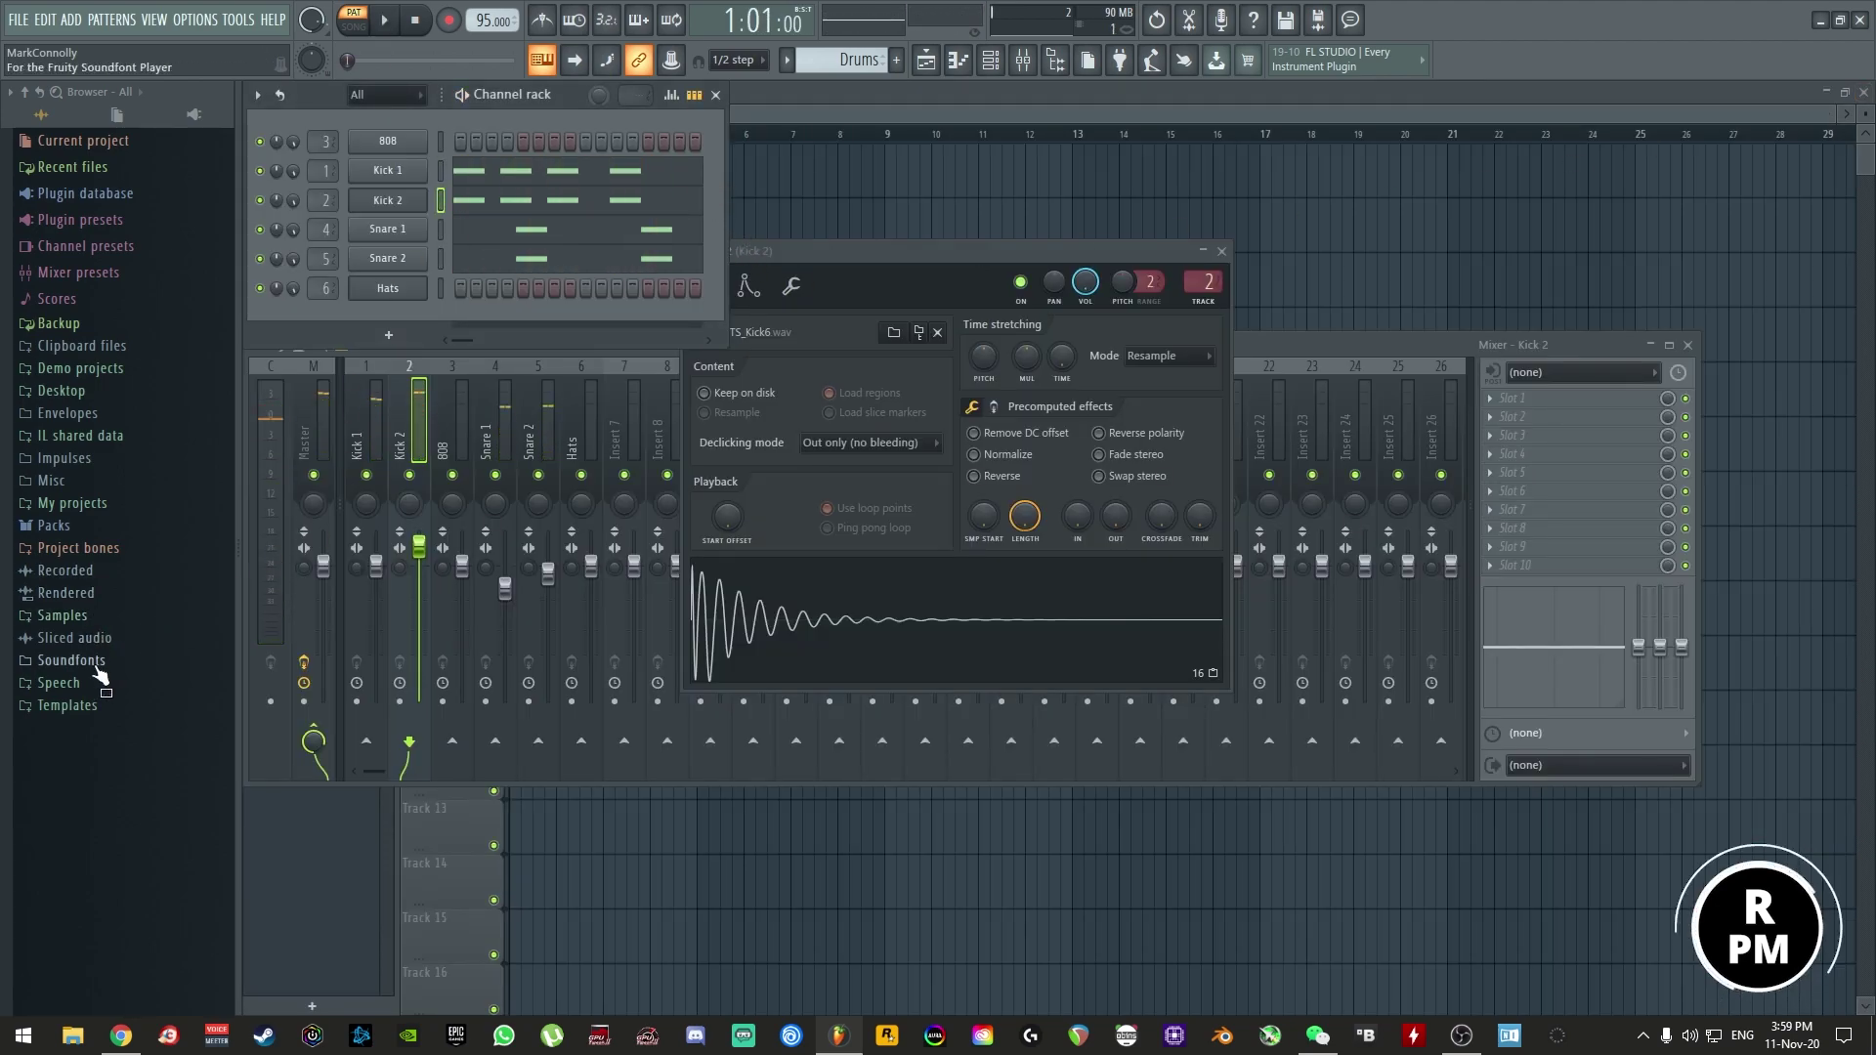
- Browse the Samples folder to Trap Samples, the Trapaholics pack and its Trapaholic 808 Kicks folder
{"action": "left_click", "coordinate": [93, 619]}
{"action": "scroll", "coordinate": [128, 645], "scroll_direction": "down", "scroll_amount": 10}
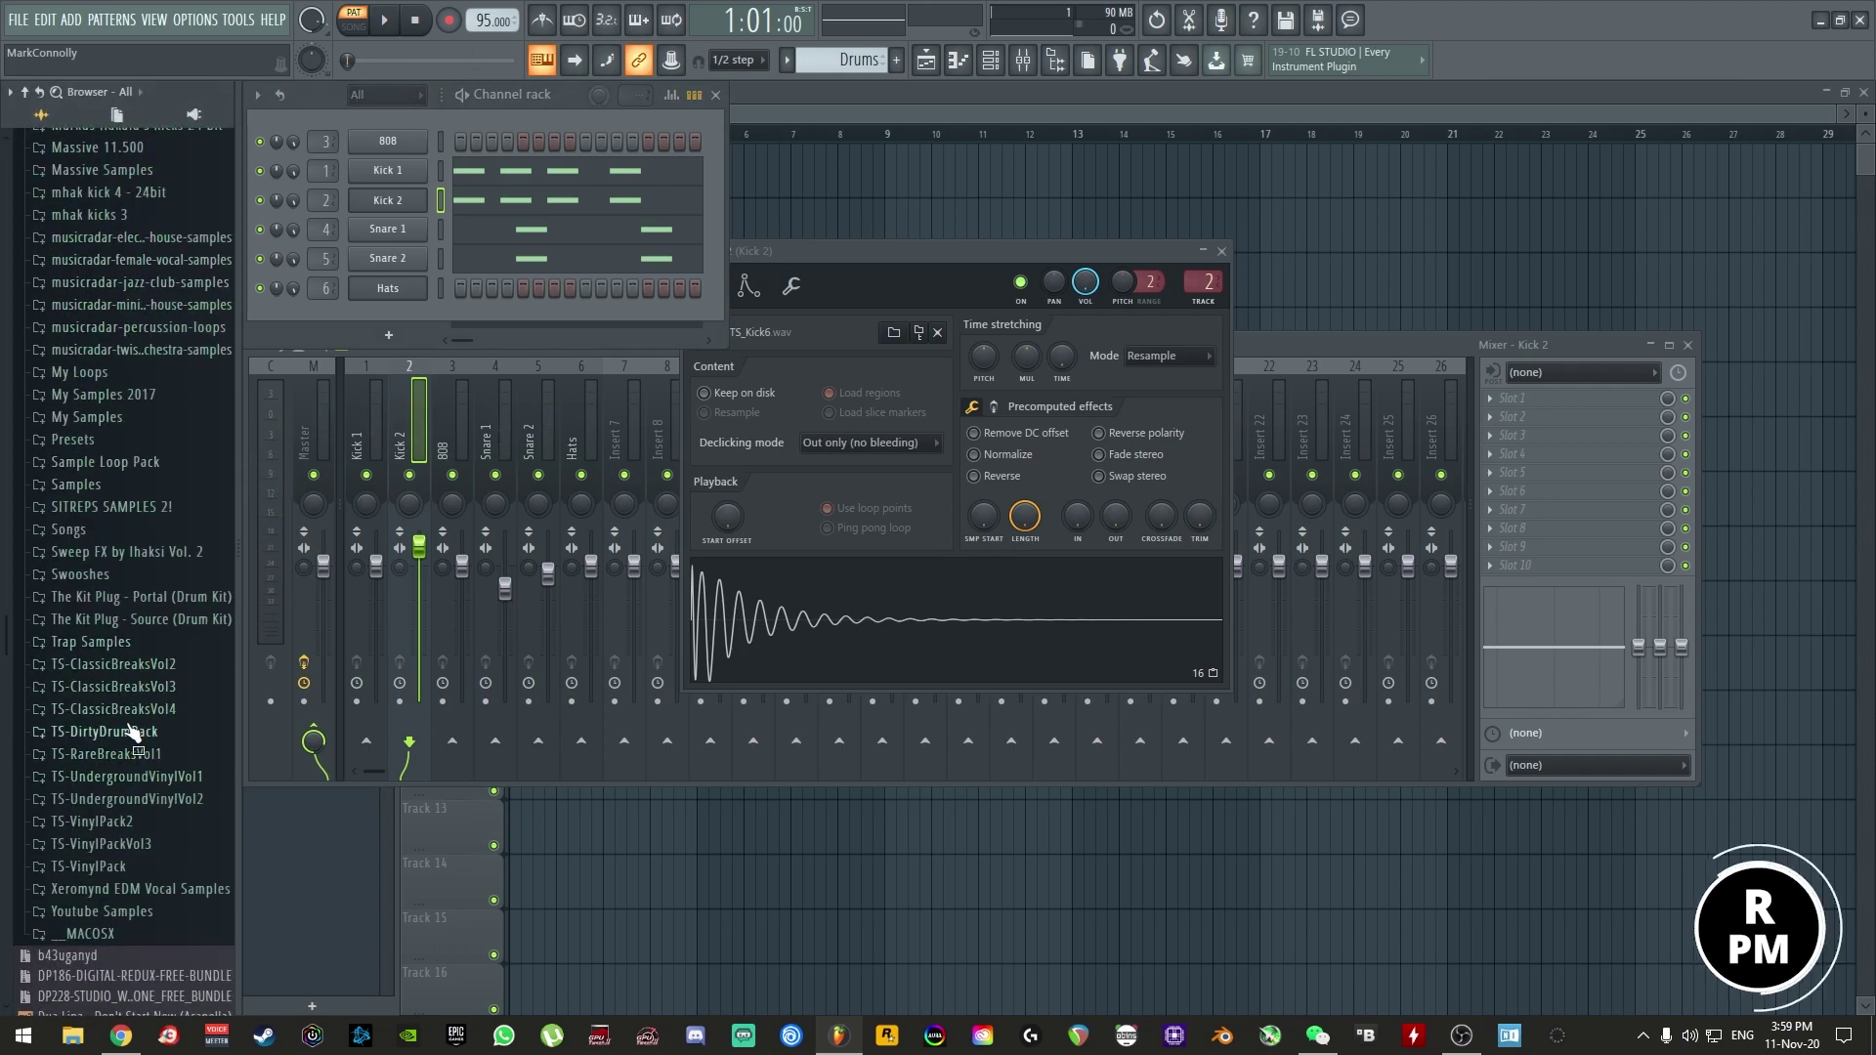
{"action": "left_click", "coordinate": [117, 643]}
{"action": "left_click", "coordinate": [130, 708]}
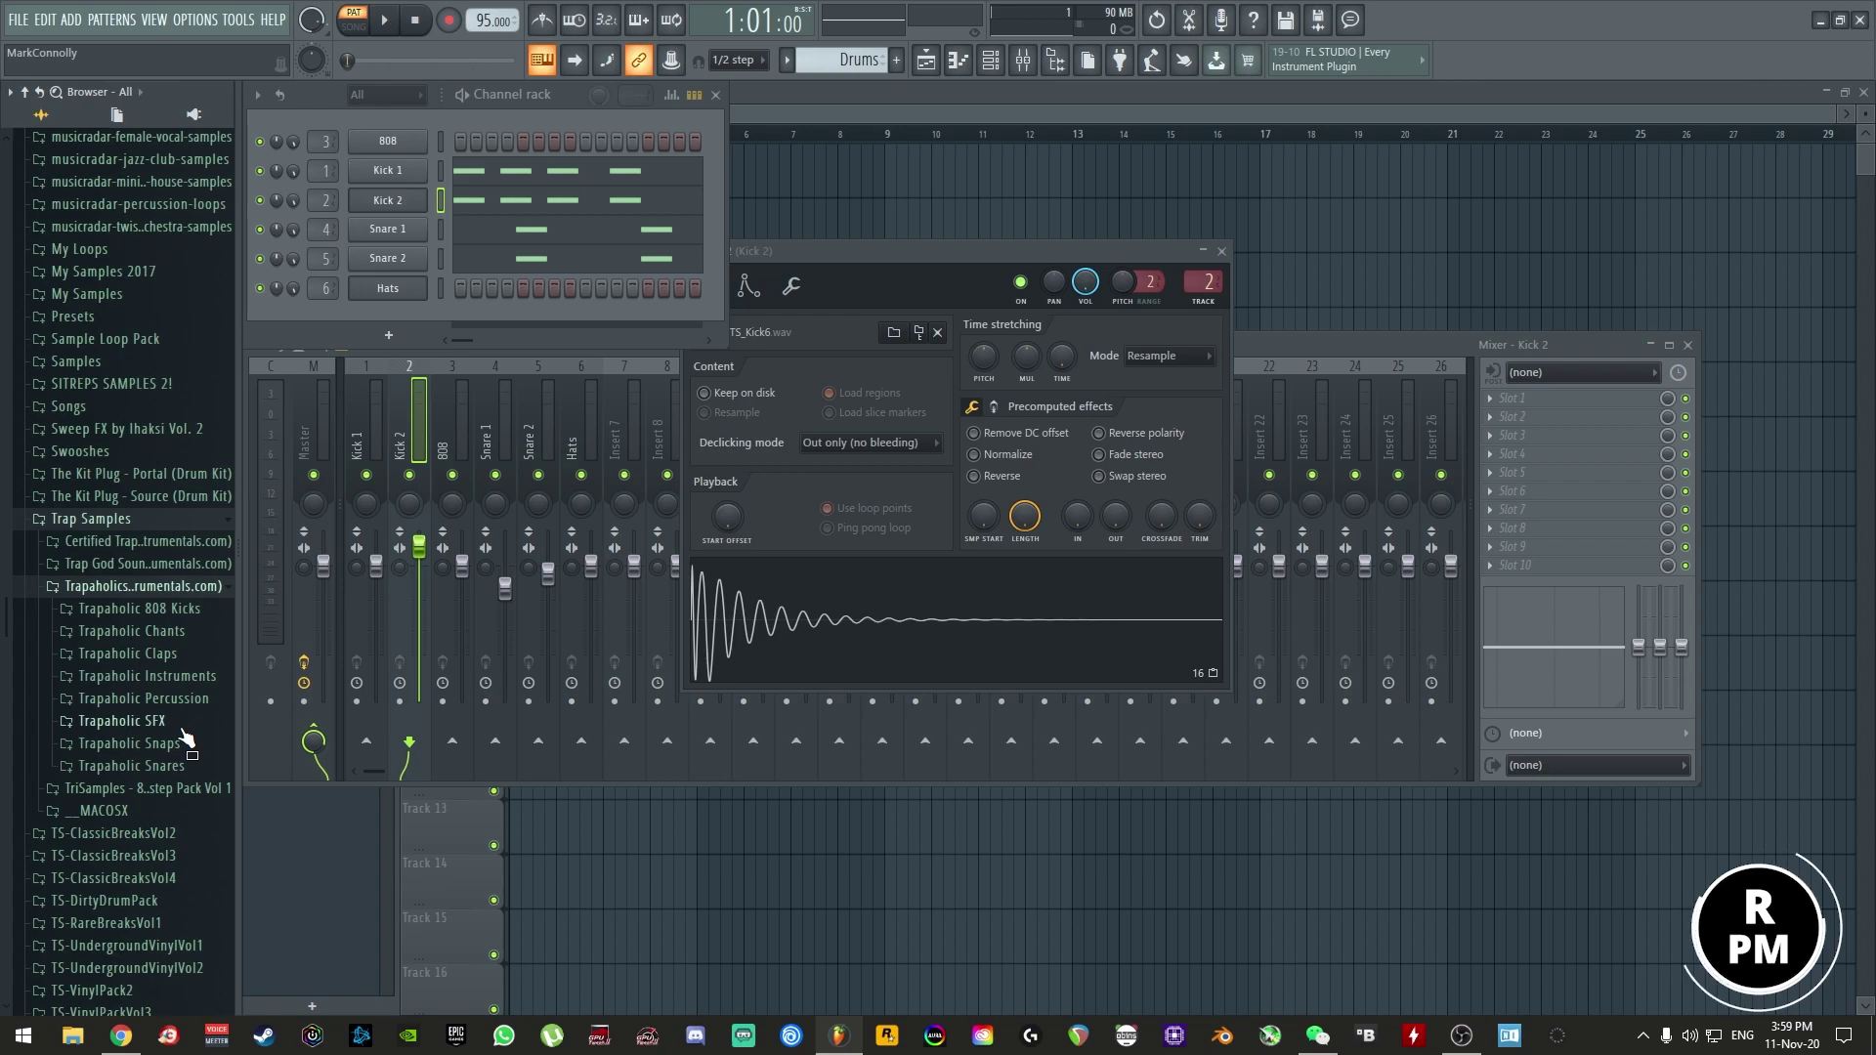
{"action": "left_click", "coordinate": [140, 607]}
- Audition several Trapaholic Kick samples, working up the list to Trapaholic Kick (7)
{"action": "left_click", "coordinate": [174, 624]}
{"action": "left_click", "coordinate": [176, 594]}
{"action": "left_click", "coordinate": [178, 573]}
{"action": "left_click", "coordinate": [180, 554]}
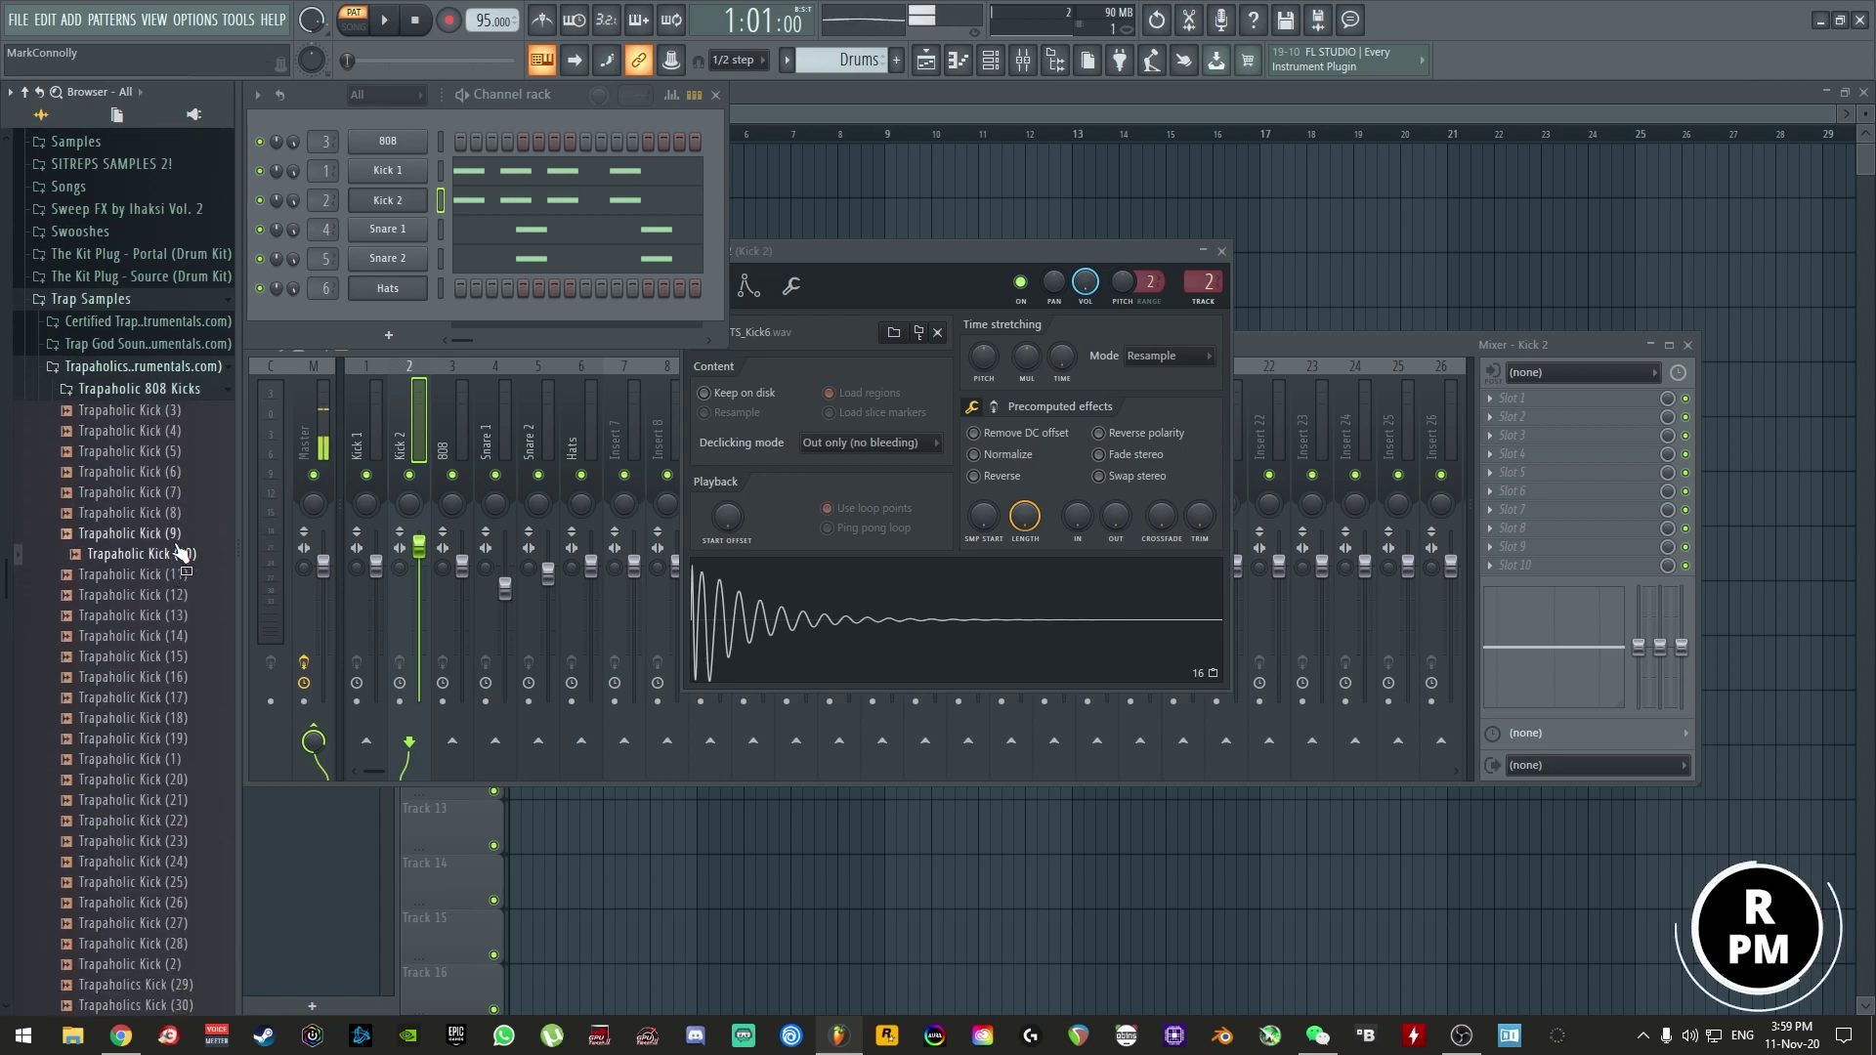
{"action": "left_click", "coordinate": [176, 534]}
{"action": "left_click", "coordinate": [171, 513]}
{"action": "left_click", "coordinate": [165, 494]}
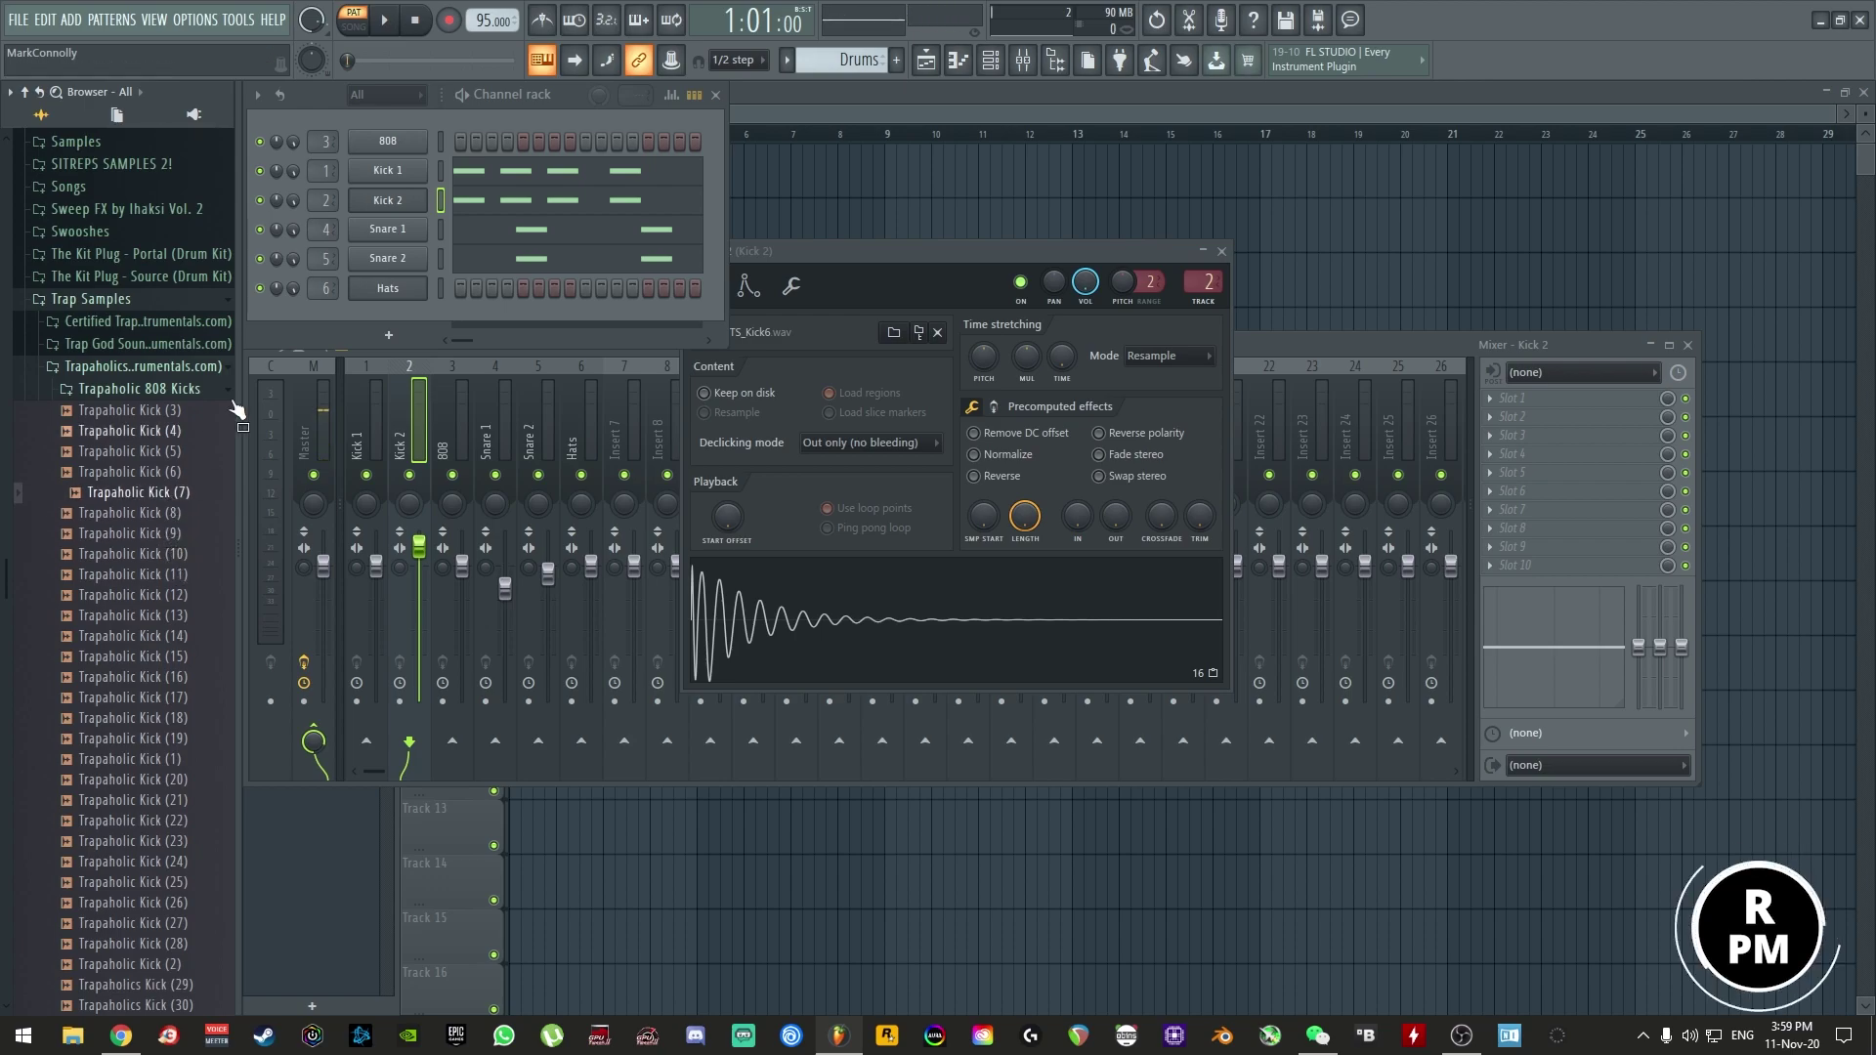
- Replace the Kick 2 channel's sample with Trapaholic Kick (7) and audition the channel
{"action": "right_click", "coordinate": [181, 493]}
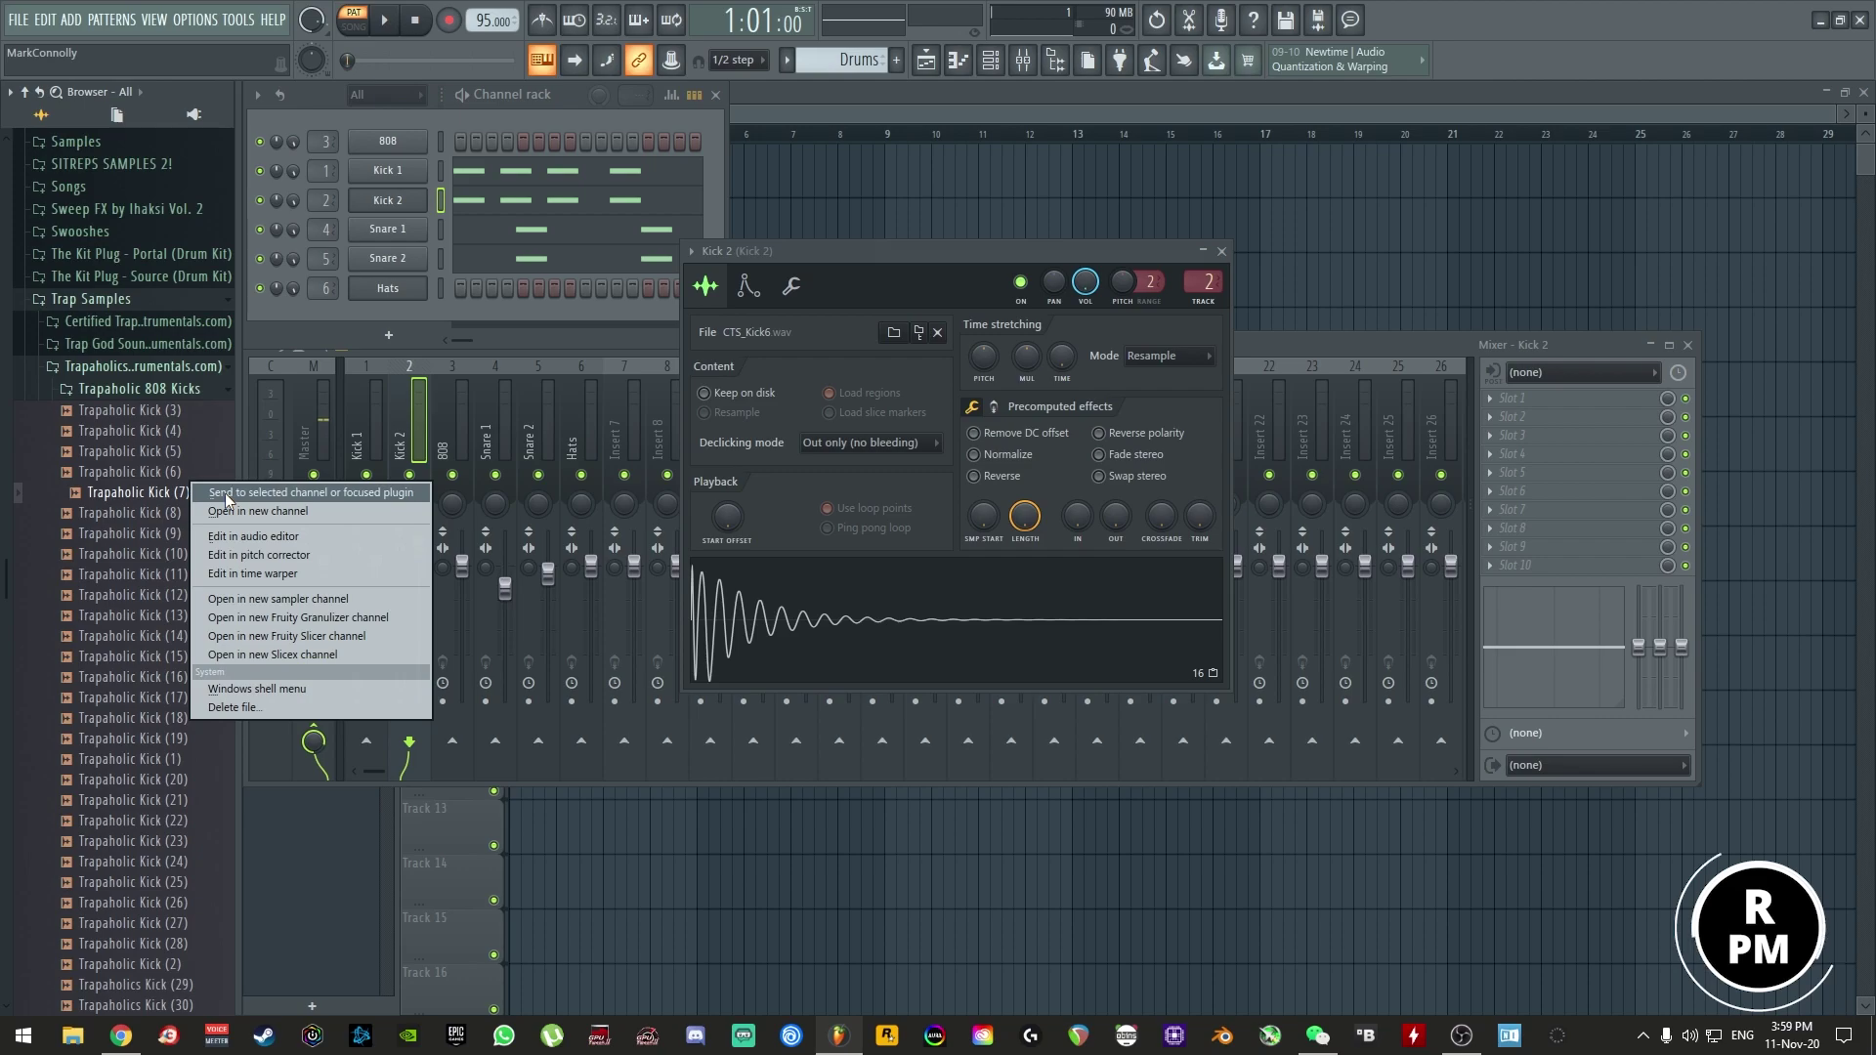
{"action": "left_click", "coordinate": [254, 494]}
{"action": "left_click", "coordinate": [391, 201]}
{"action": "left_click", "coordinate": [391, 201]}
- Transpose all notes of the Trapaholic Kick (7) channel up to G#4, play the pattern and close the piano roll
{"action": "right_click", "coordinate": [423, 199]}
{"action": "left_click", "coordinate": [460, 202]}
{"action": "key", "text": "ctrl+a"}
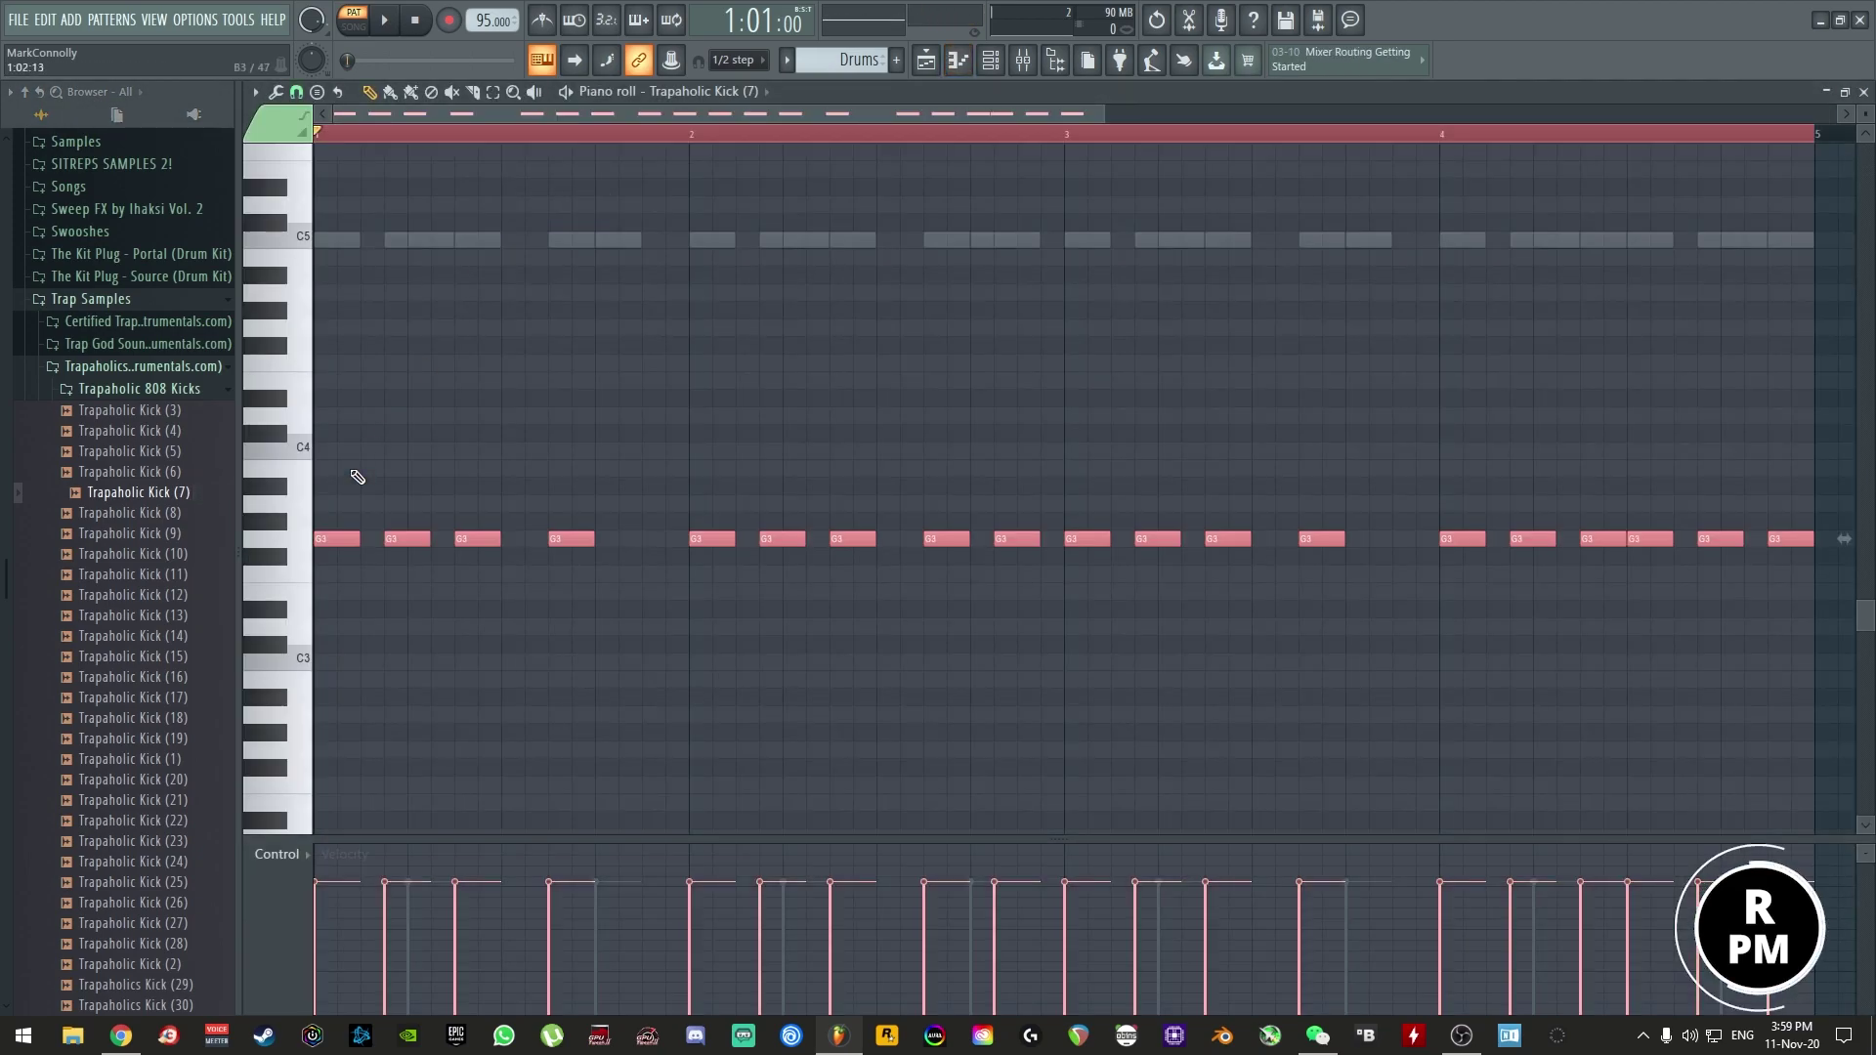
{"action": "key", "text": "ctrl+Up"}
{"action": "key", "text": "shift+Up"}
{"action": "key", "text": "shift+Up"}
{"action": "key", "text": "shift+Up"}
{"action": "key", "text": "shift+Up"}
{"action": "key", "text": "shift+Up"}
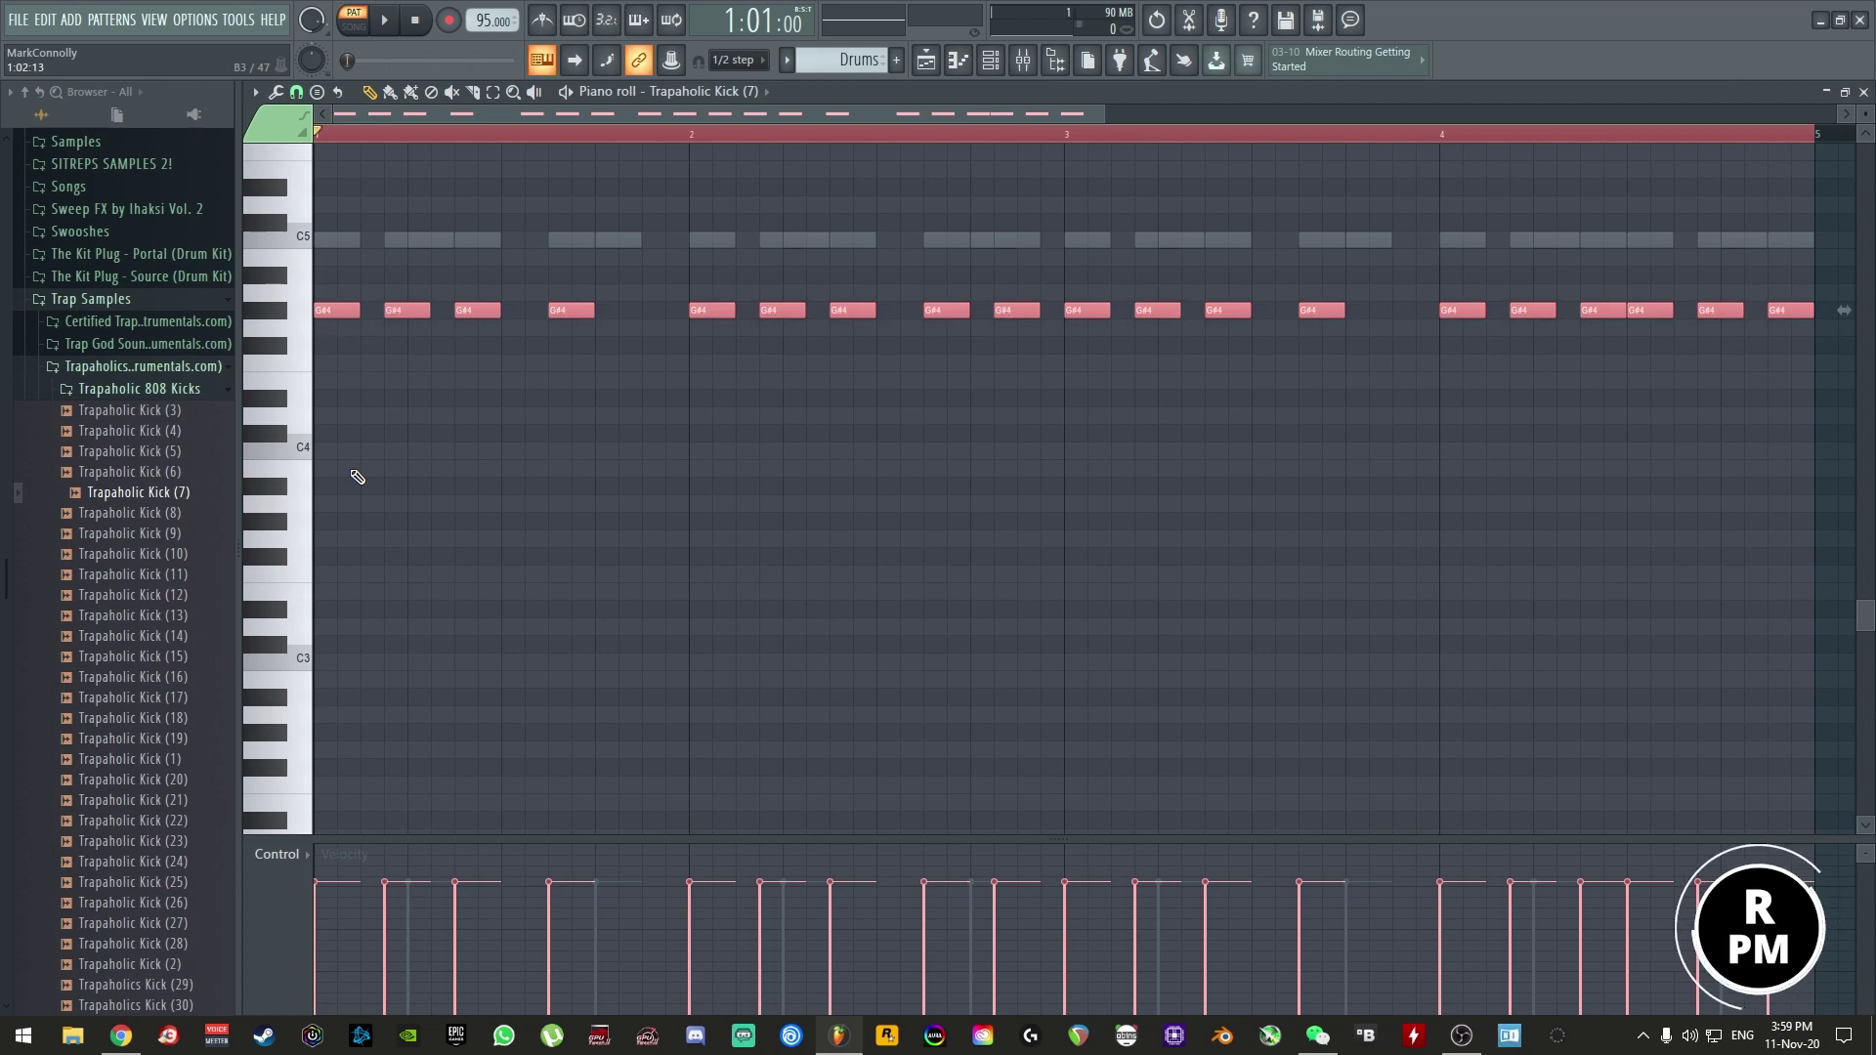
{"action": "key", "text": "space"}
{"action": "left_click", "coordinate": [1864, 91]}
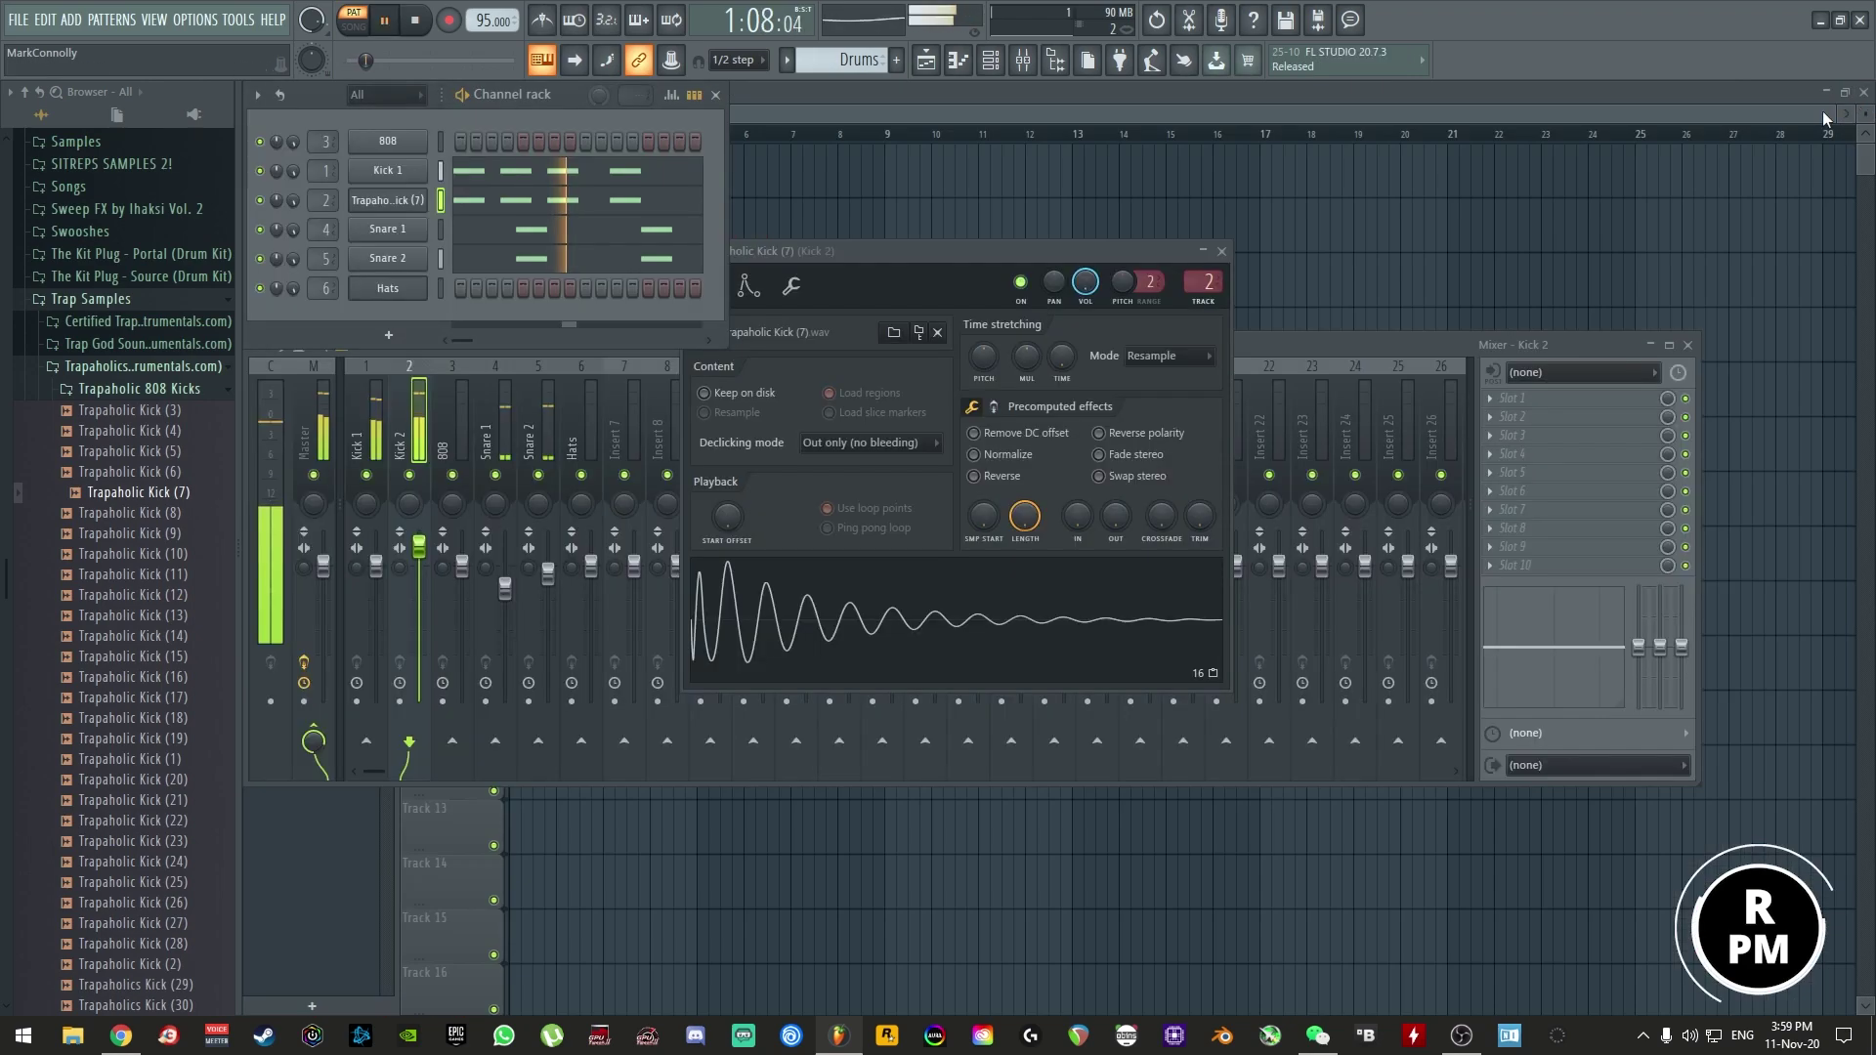
{"action": "key", "text": "space"}
- Rename the Trapaholic Kick (7) channel to kICK 2
{"action": "right_click", "coordinate": [393, 227]}
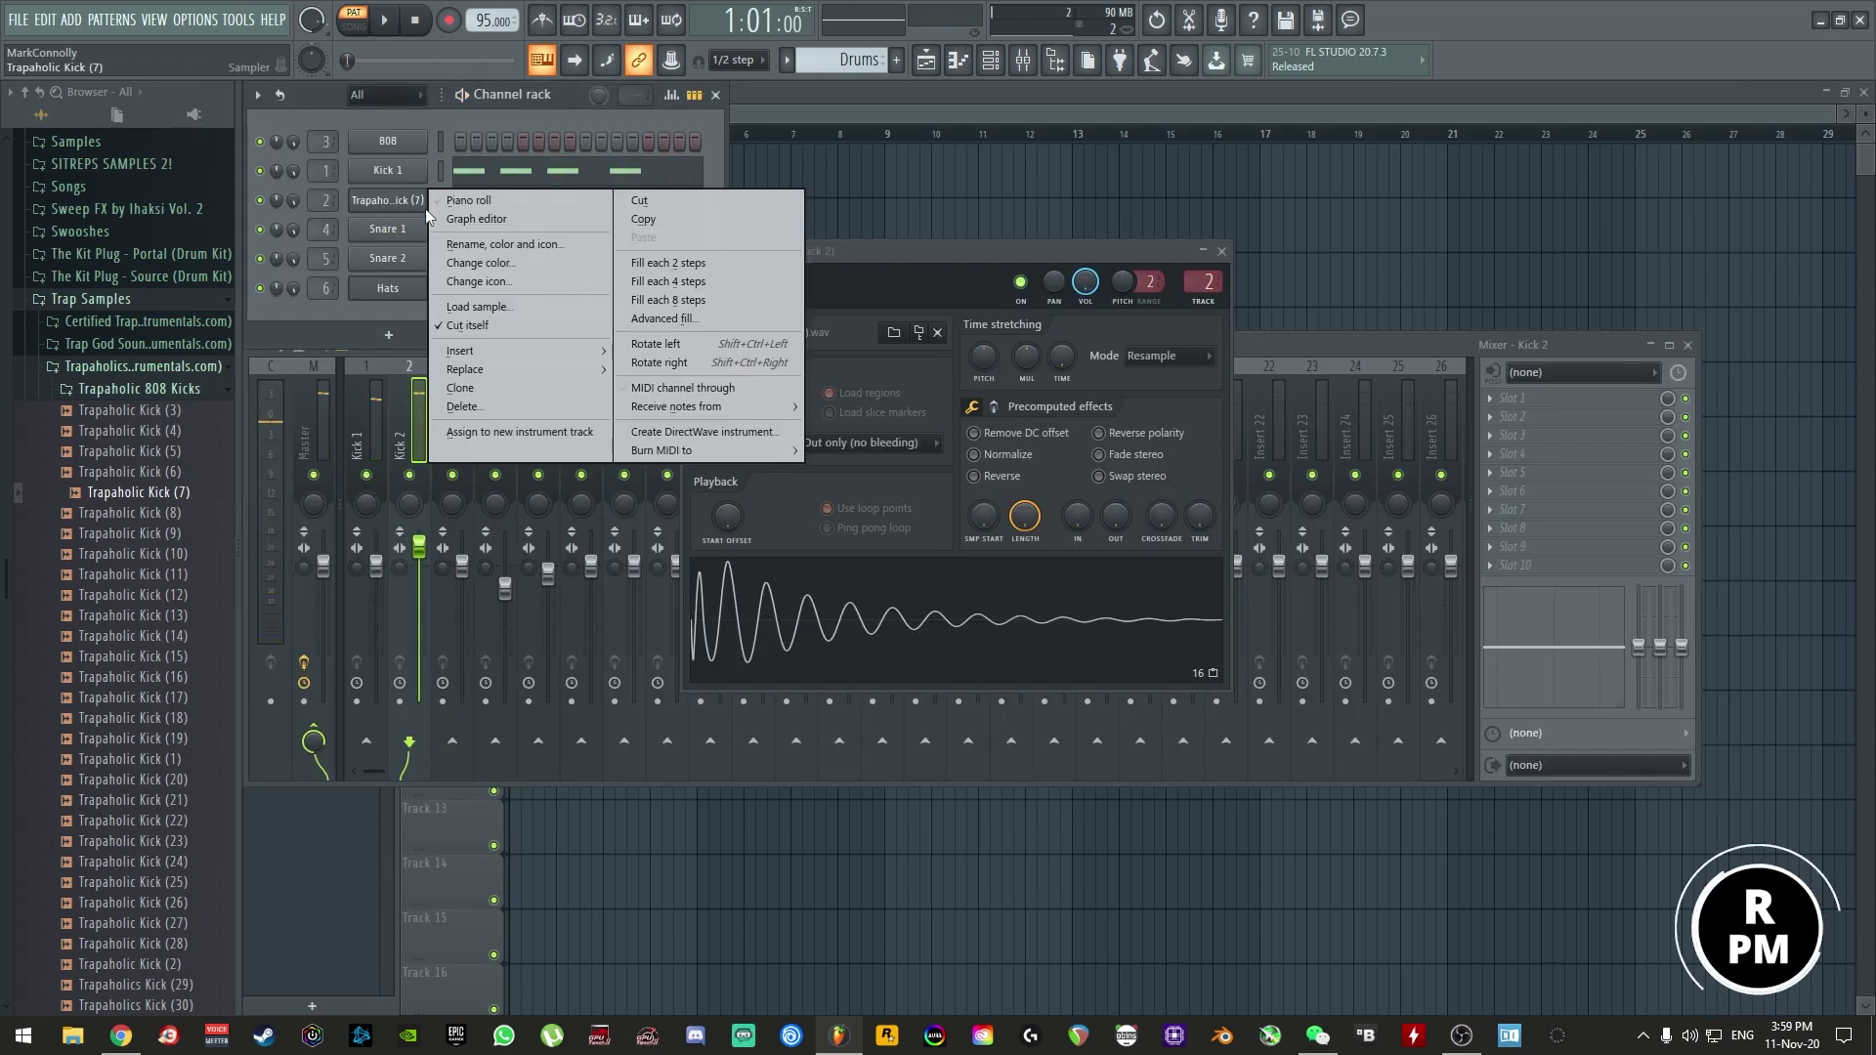
{"action": "left_click", "coordinate": [416, 207]}
{"action": "type", "text": "kICK 2"}
{"action": "key", "text": "Return"}
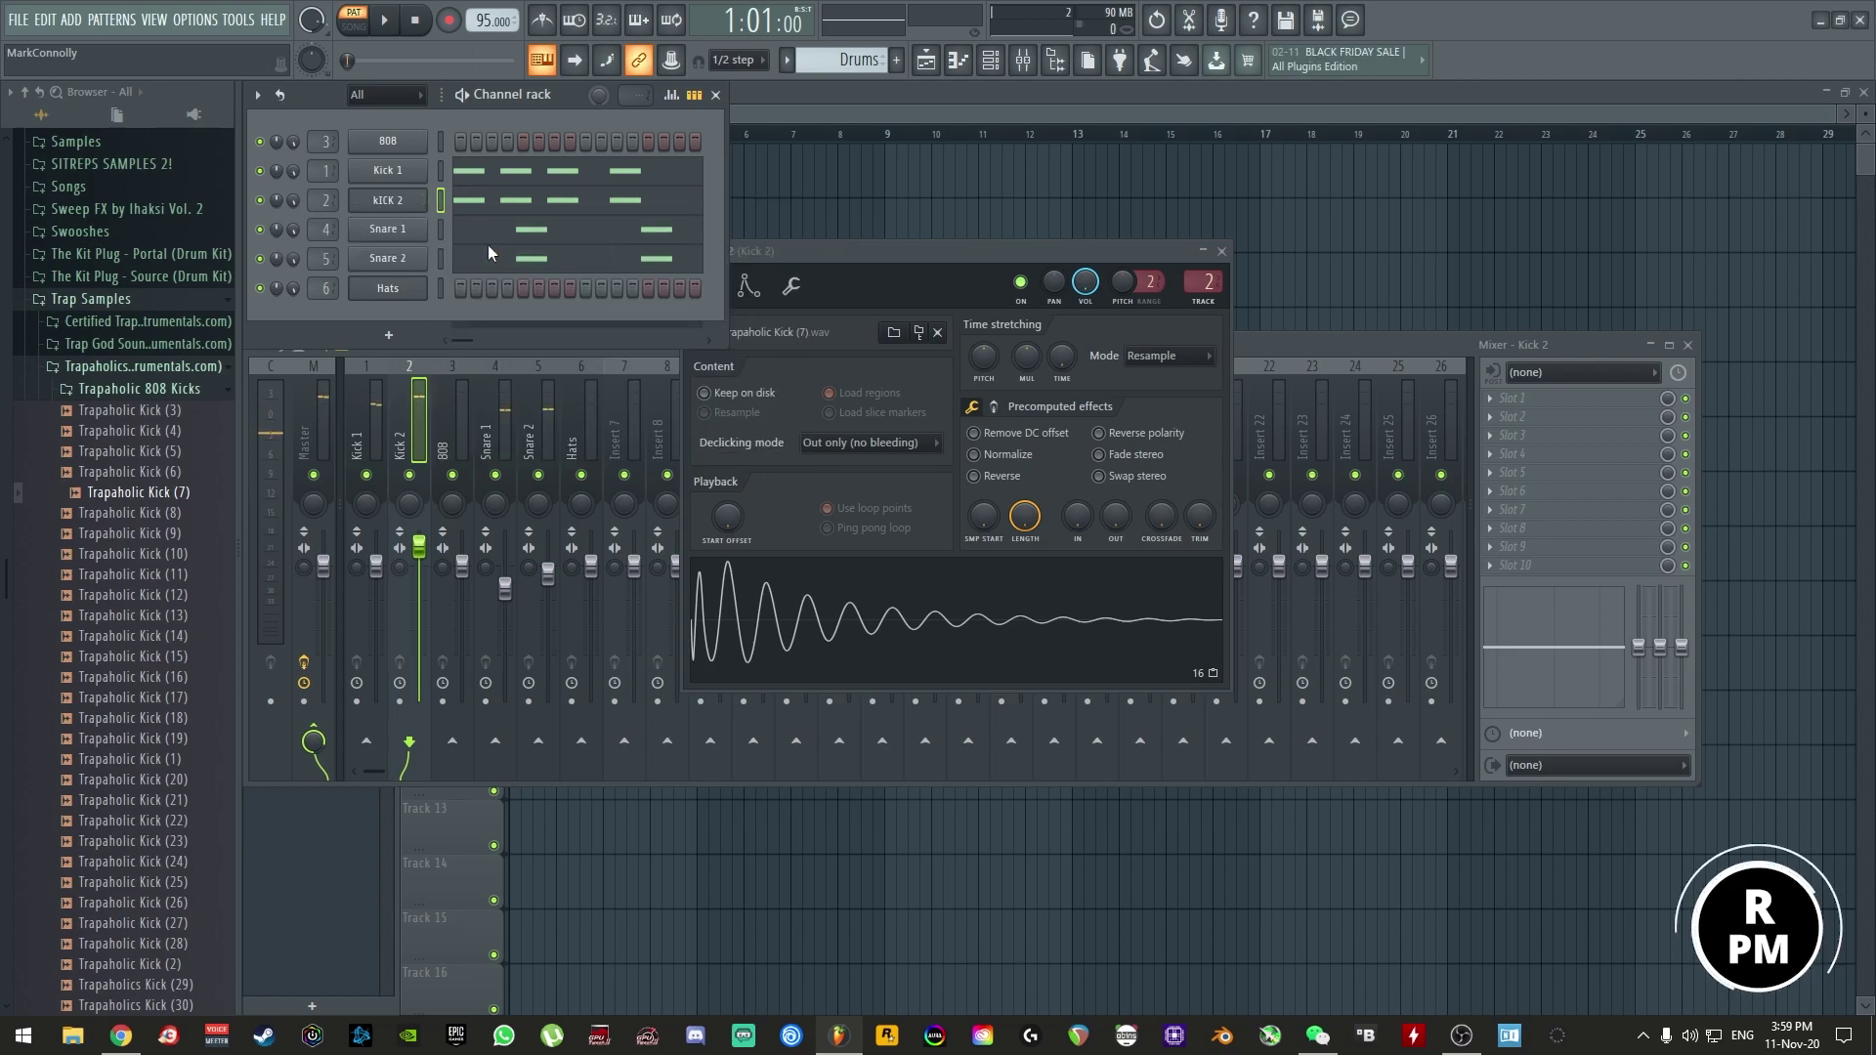
- Set the mixer volumes of Kick 1 to about 96% and Kick 2 to about 103%, balancing them against Snare 2
{"action": "left_click", "coordinate": [420, 543]}
{"action": "left_click", "coordinate": [376, 567]}
{"action": "key", "text": "space"}
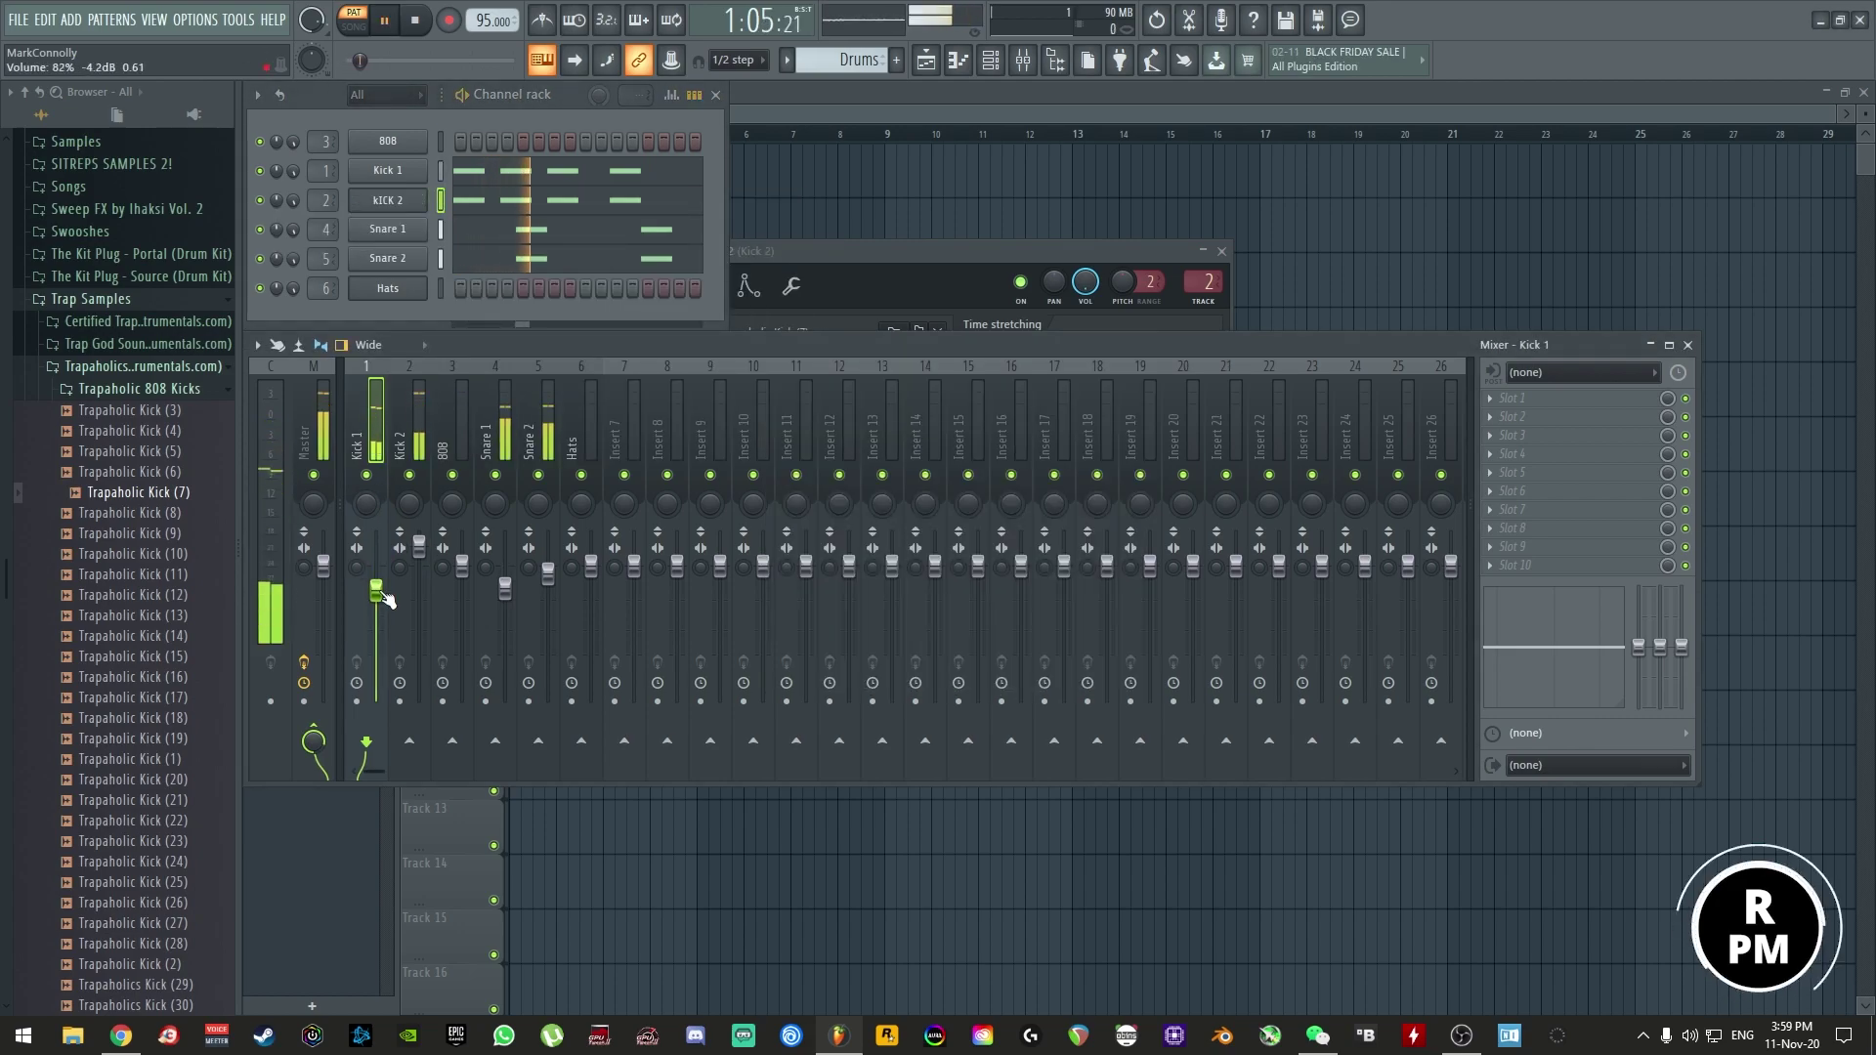
{"action": "left_click_drag", "start_coordinate": [375, 567], "coordinate": [420, 572]}
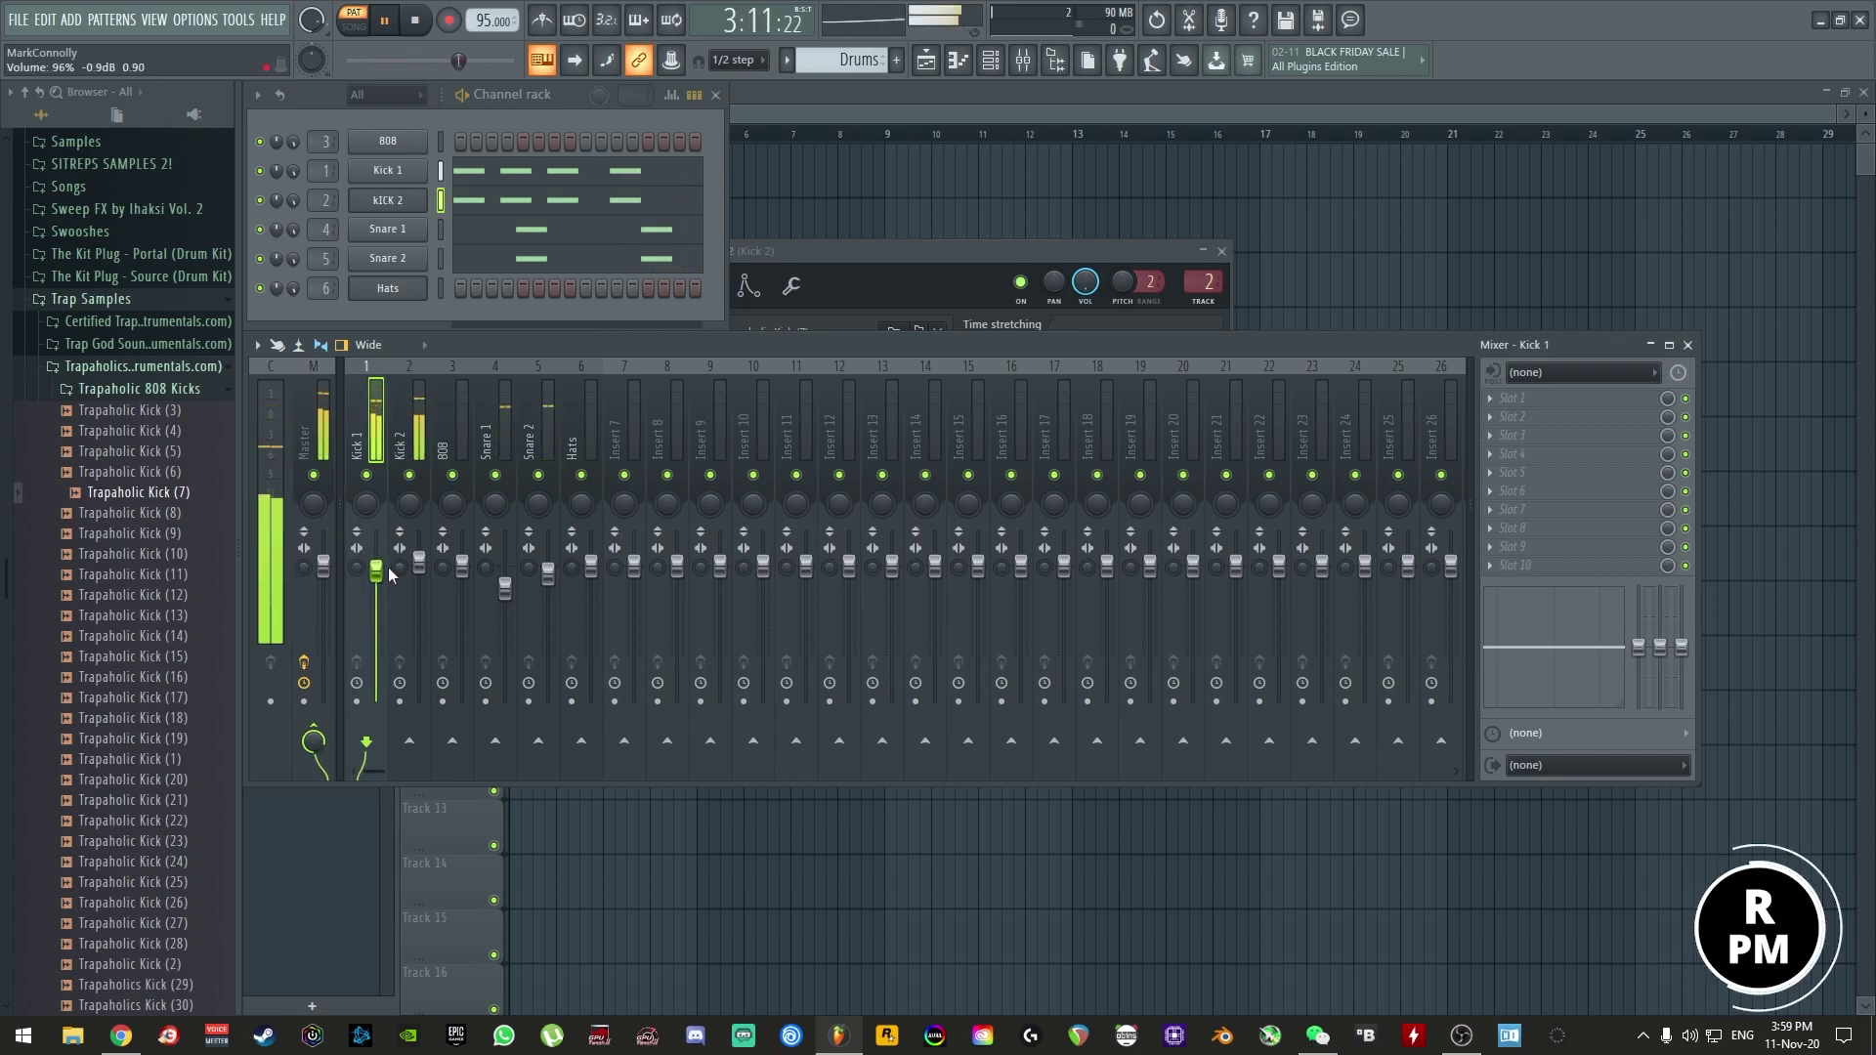
{"action": "right_click", "coordinate": [420, 563]}
{"action": "key", "text": "Escape"}
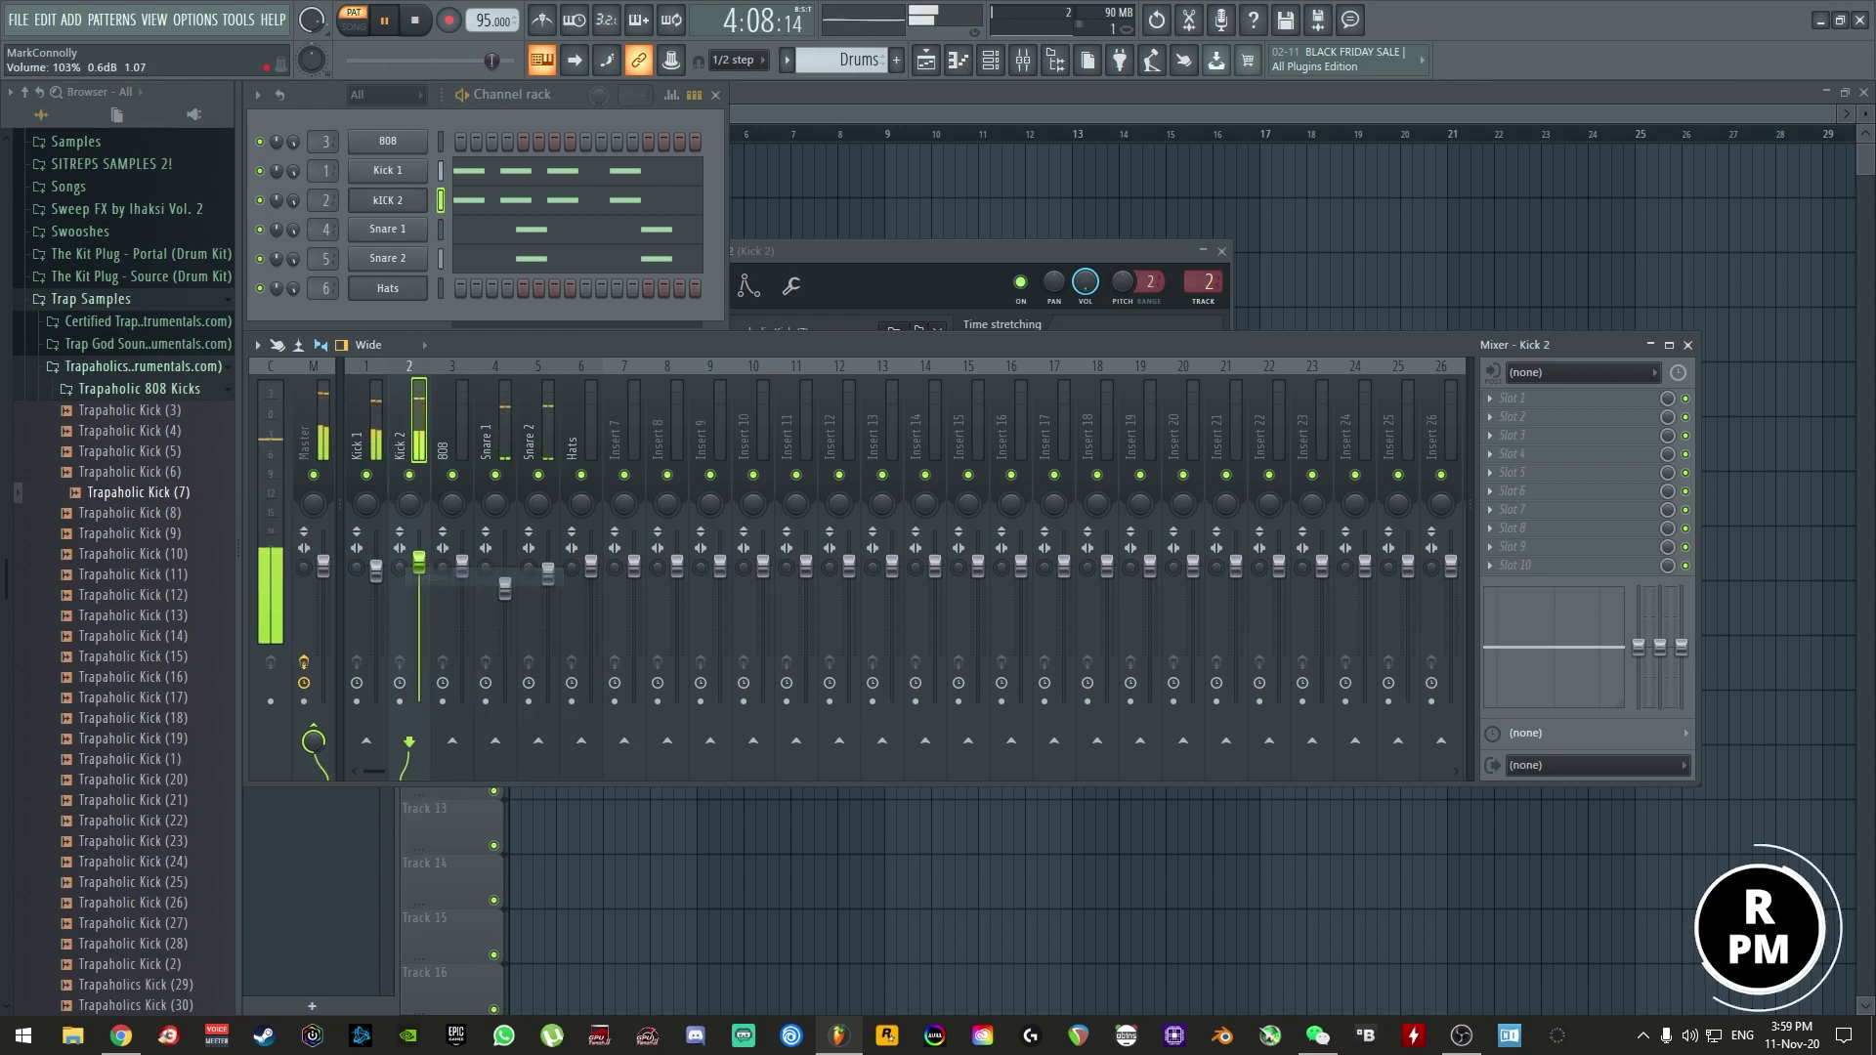
{"action": "left_click", "coordinate": [545, 576]}
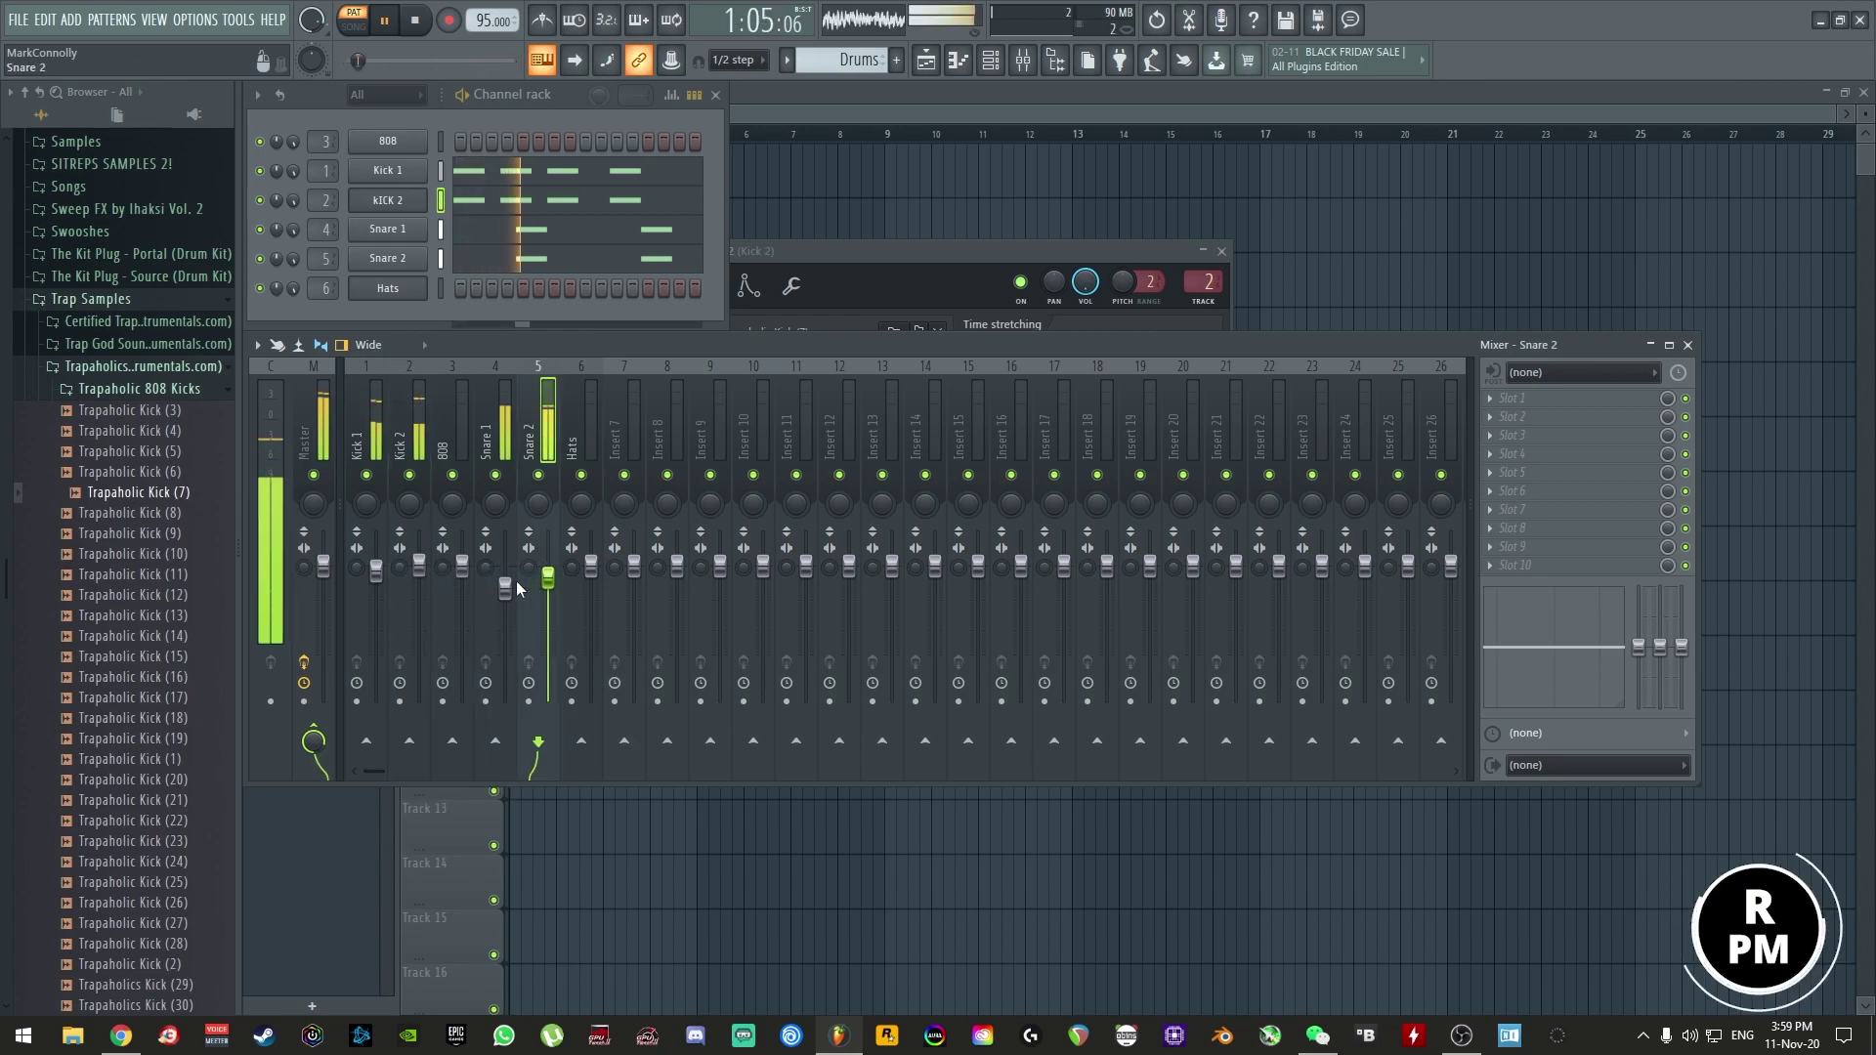
- Open the Hats channel's piano roll and place C5 hats across bar 1, starting with a pair of short notes on steps 3 and 4
{"action": "right_click", "coordinate": [409, 289]}
{"action": "left_click", "coordinate": [471, 290]}
{"action": "key", "text": "space"}
{"action": "scroll", "coordinate": [381, 414], "scroll_direction": "up", "scroll_amount": 5}
{"action": "left_click", "coordinate": [376, 505]}
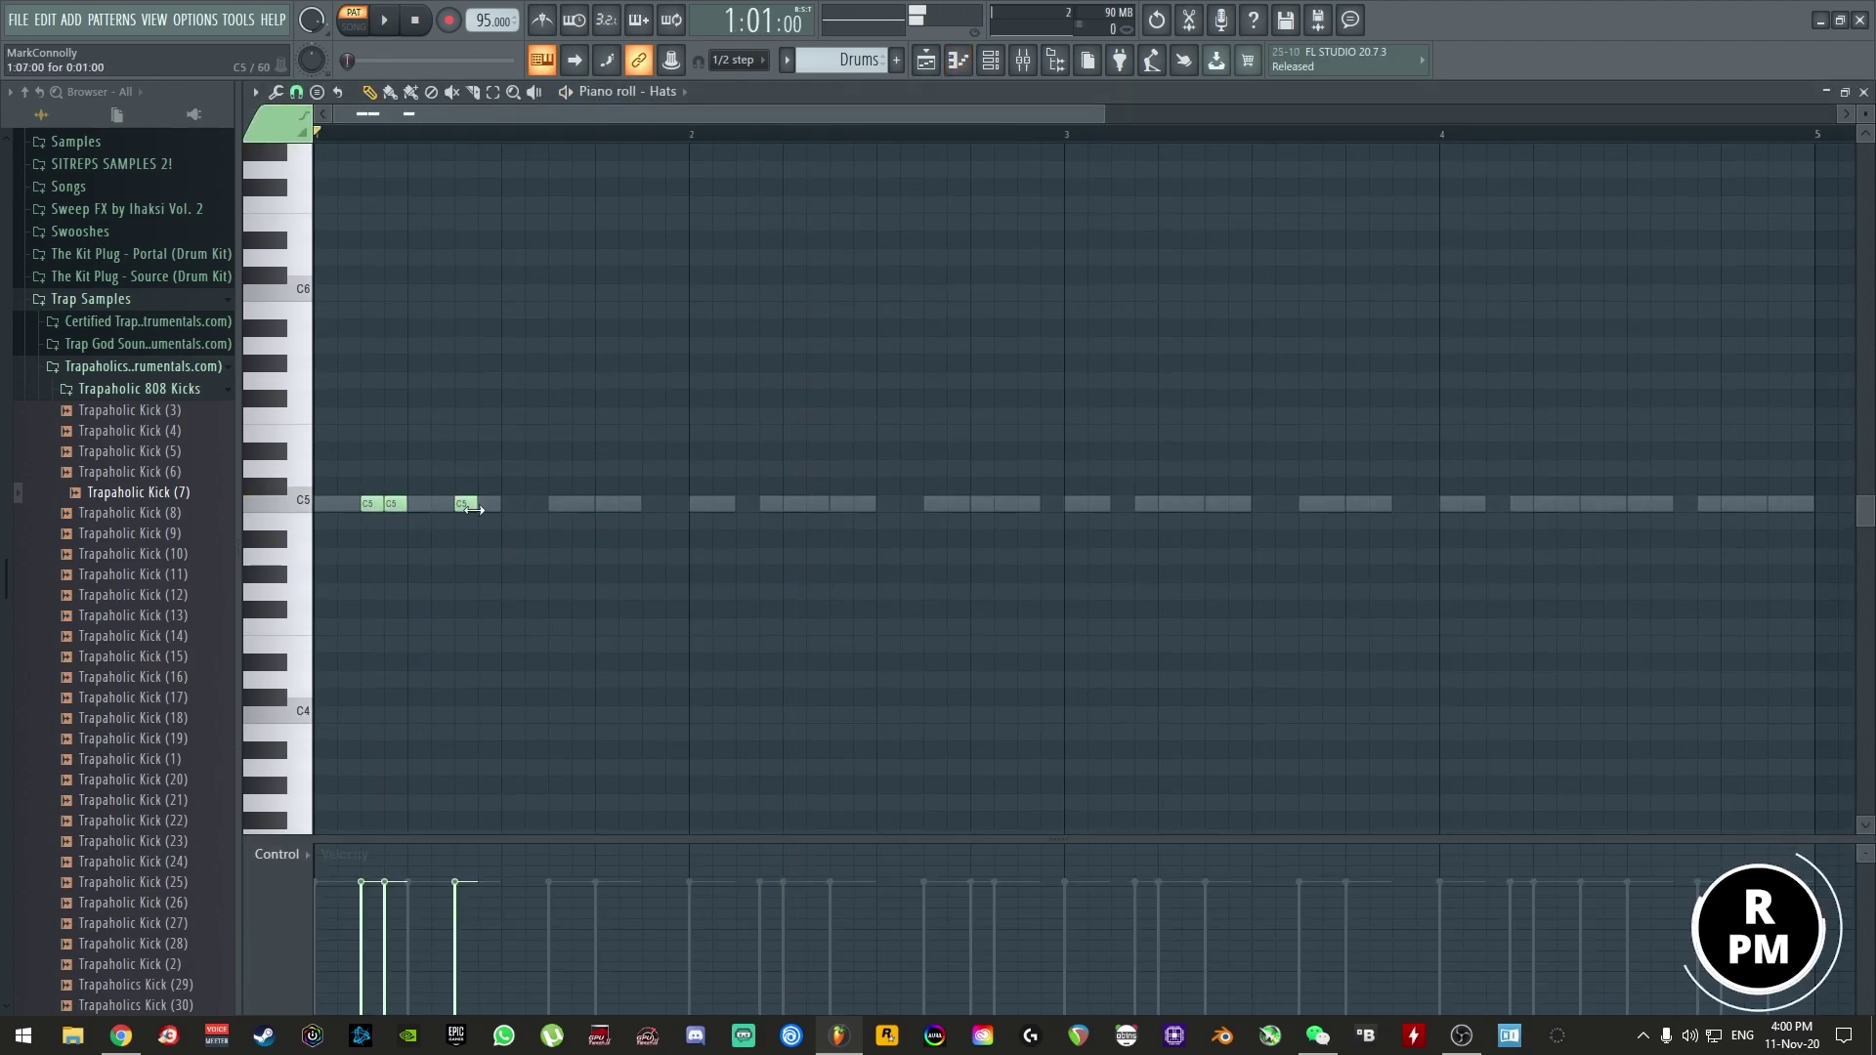
{"action": "left_click", "coordinate": [655, 505]}
{"action": "key", "text": "space"}
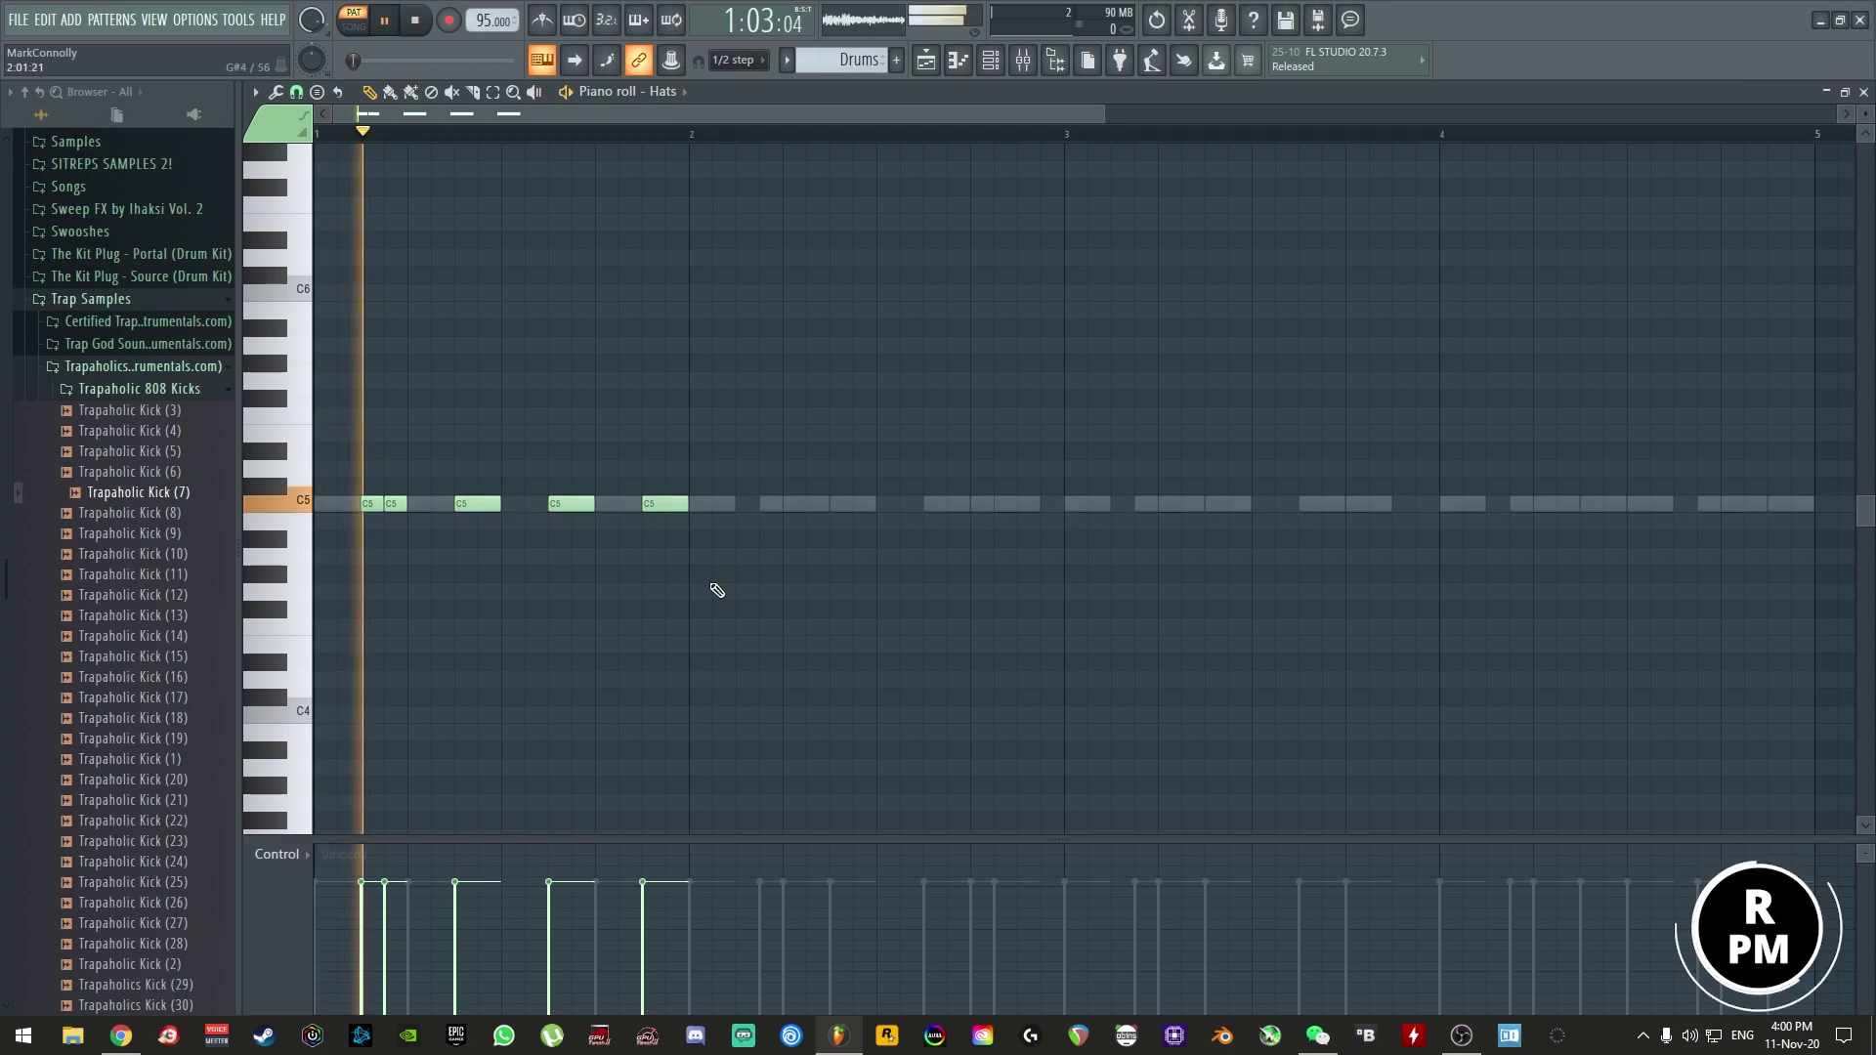
- Add C5 hat notes across bar 2, with short double hits on steps 3–4, 11–12 and 15–16 and a single hit on step 7
{"action": "left_click", "coordinate": [741, 504]}
{"action": "left_click", "coordinate": [846, 506]}
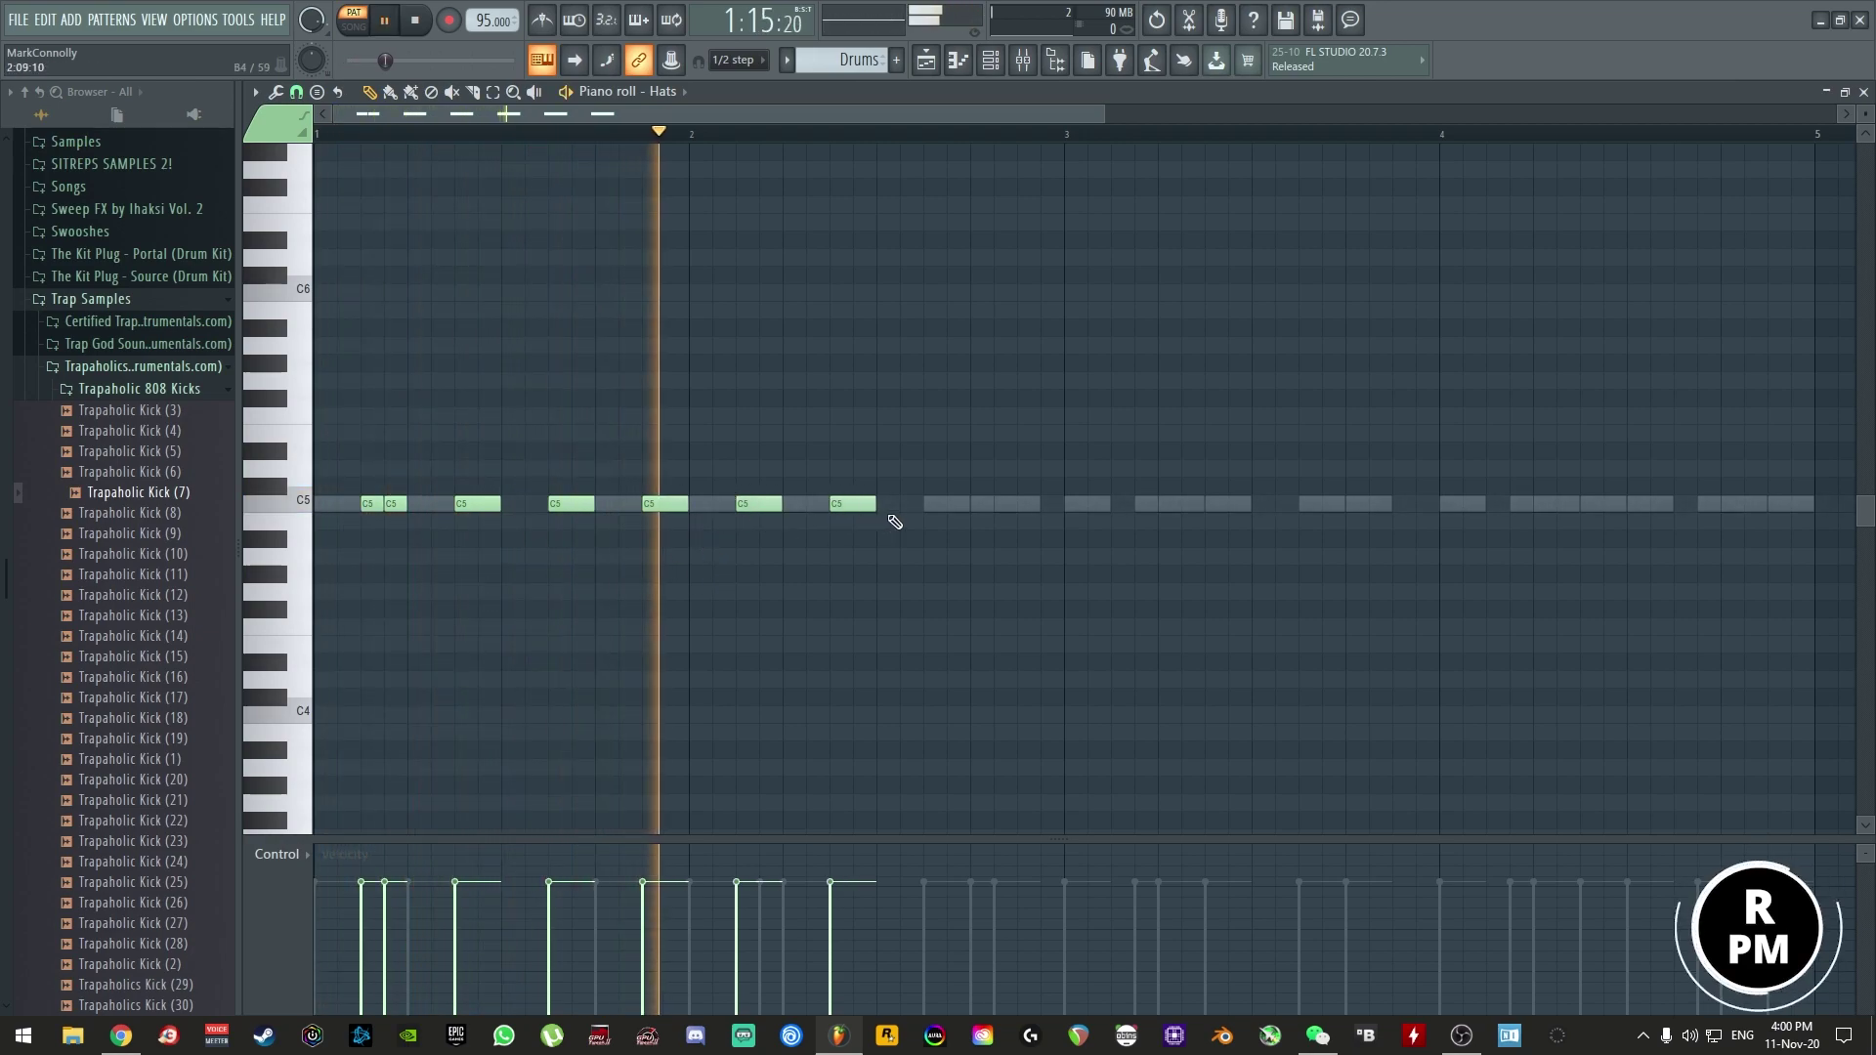
{"action": "left_click", "coordinate": [918, 504]}
{"action": "key", "text": "space"}
{"action": "left_click_drag", "start_coordinate": [929, 510], "coordinate": [931, 506]}
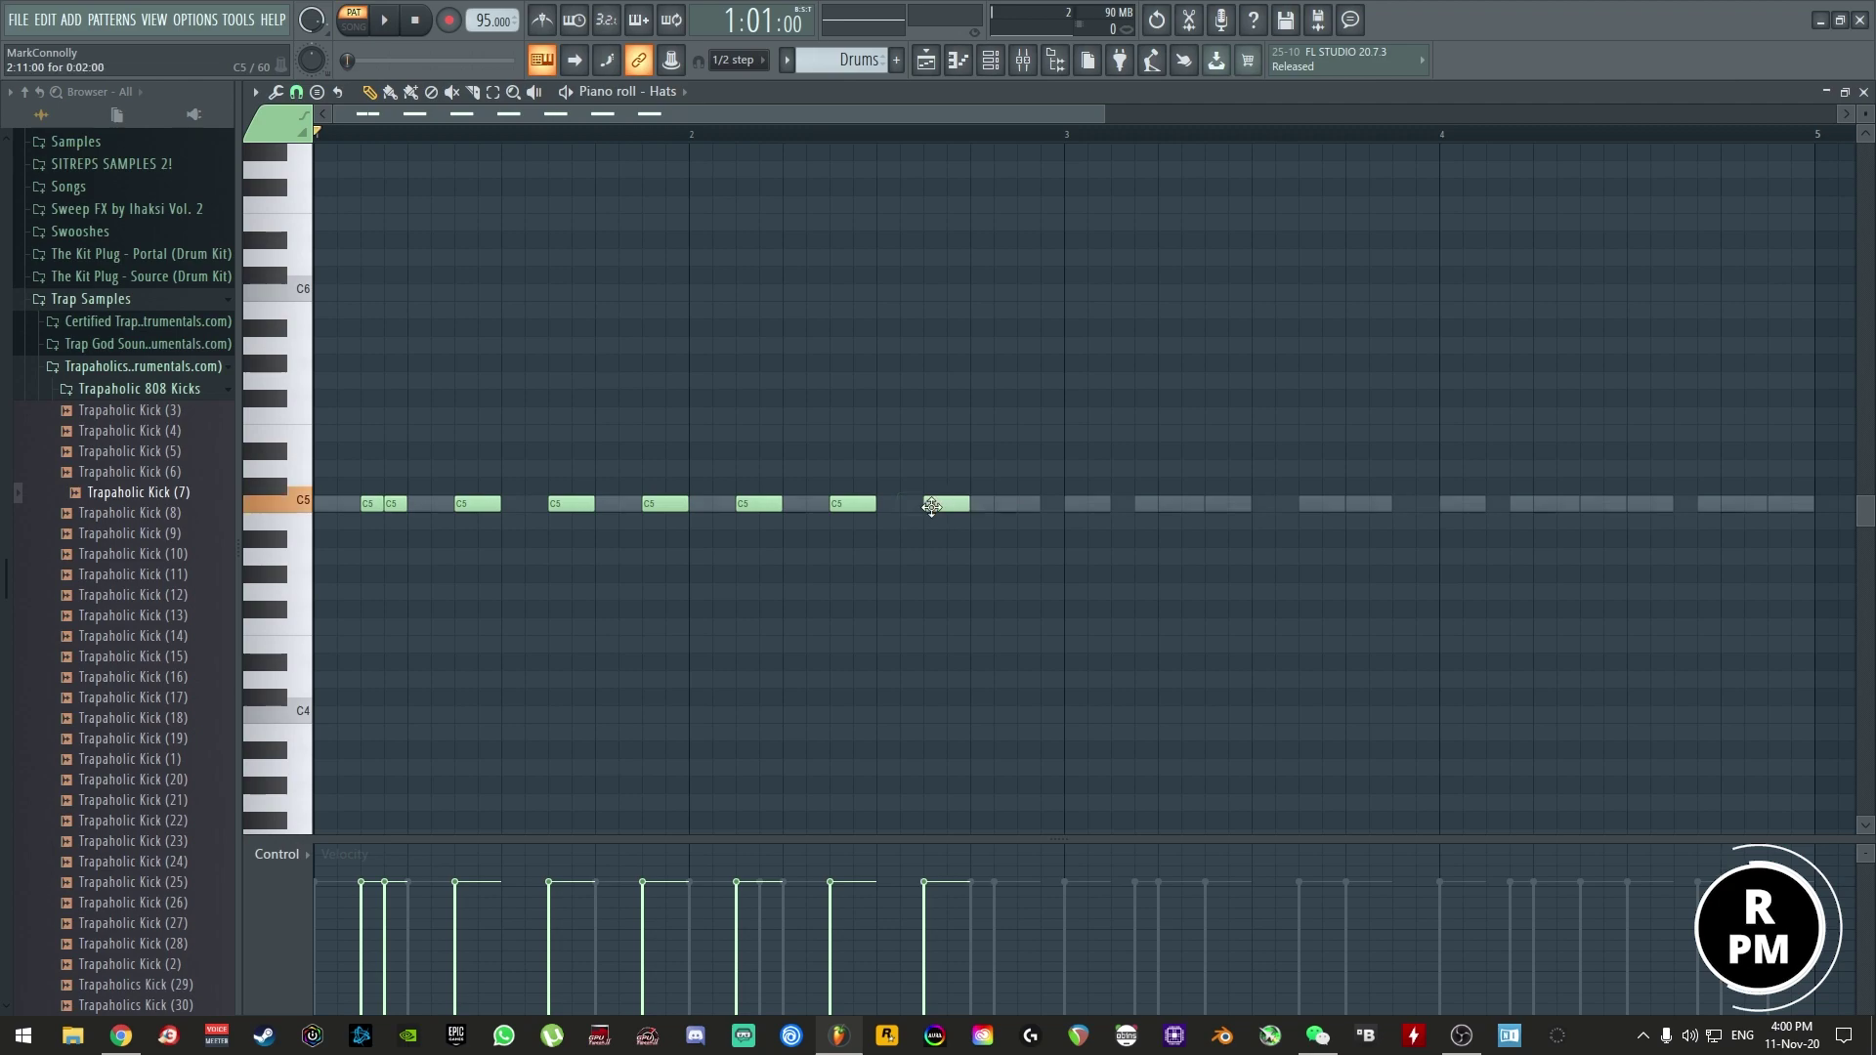
{"action": "left_click", "coordinate": [767, 506]}
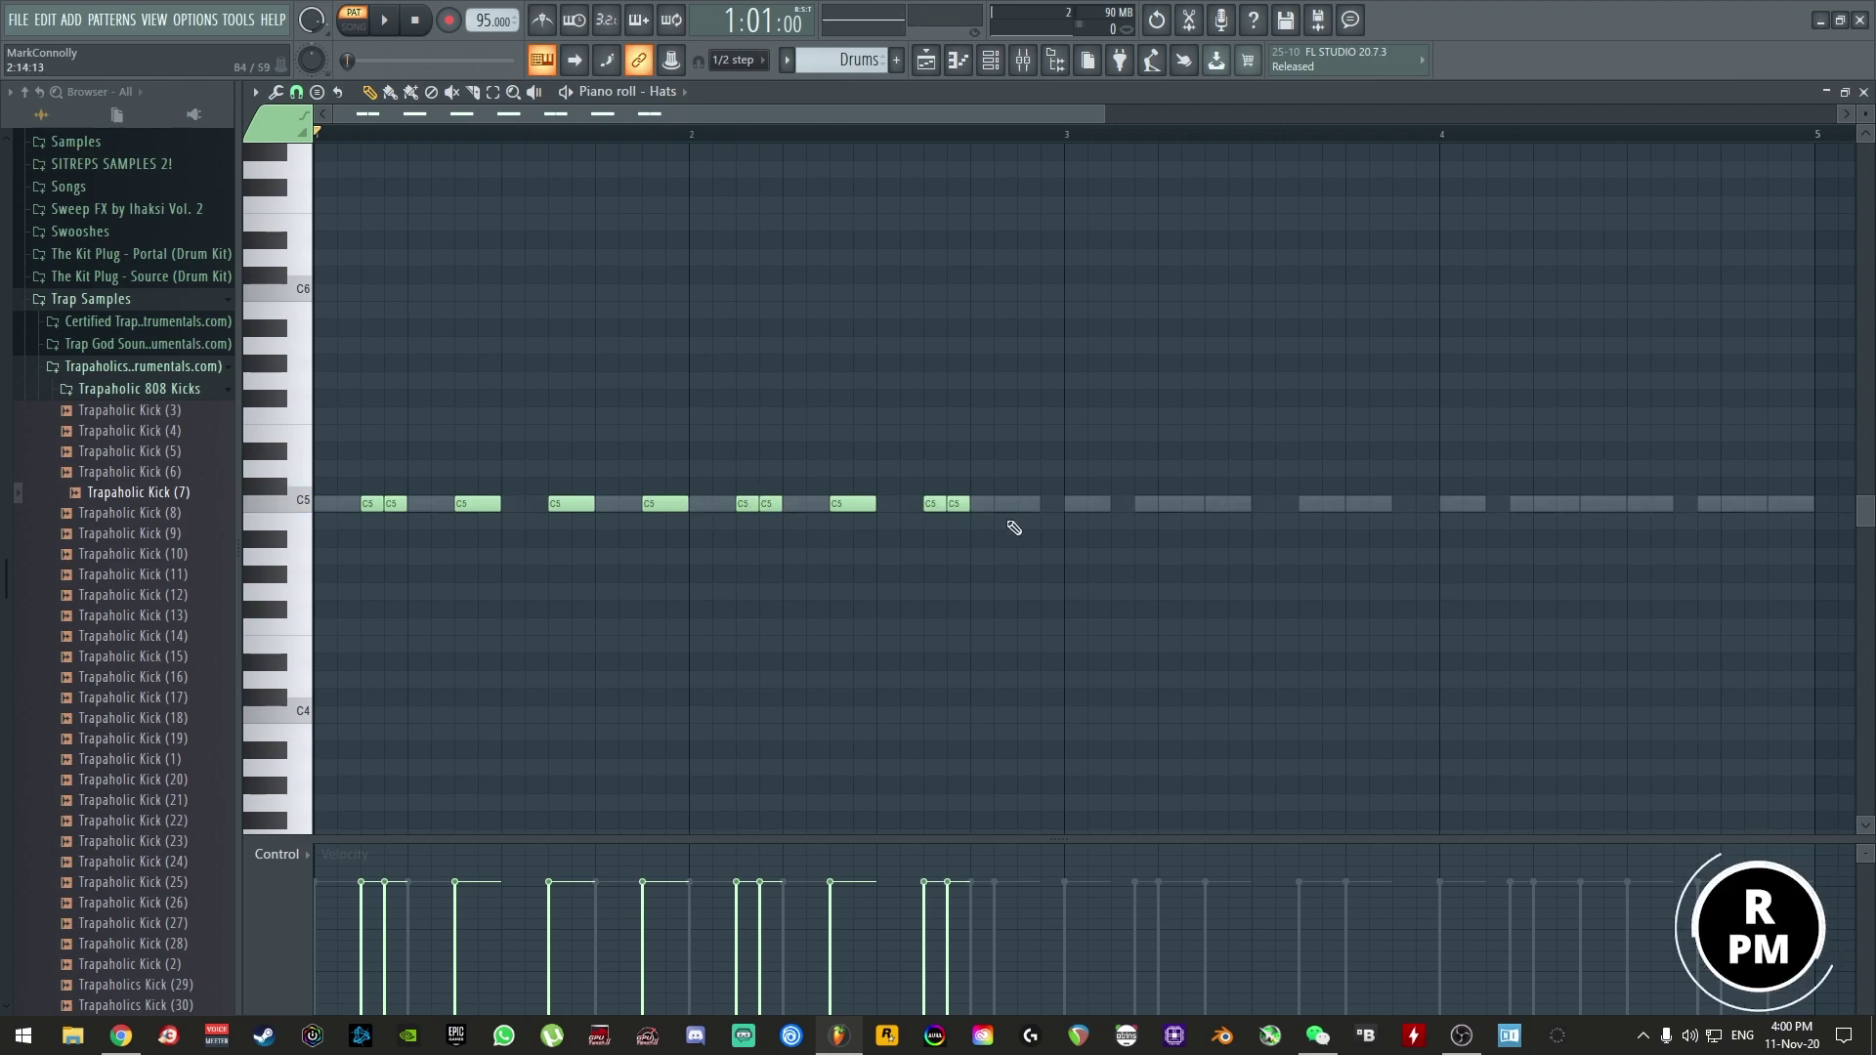
{"action": "left_click", "coordinate": [1060, 506]}
- Fill bar 3 of the Hats pattern with a short double hit on steps 3–4 and single C5 notes on steps 7, 11 and 15
{"action": "left_click_drag", "start_coordinate": [976, 121], "coordinate": [1290, 121]}
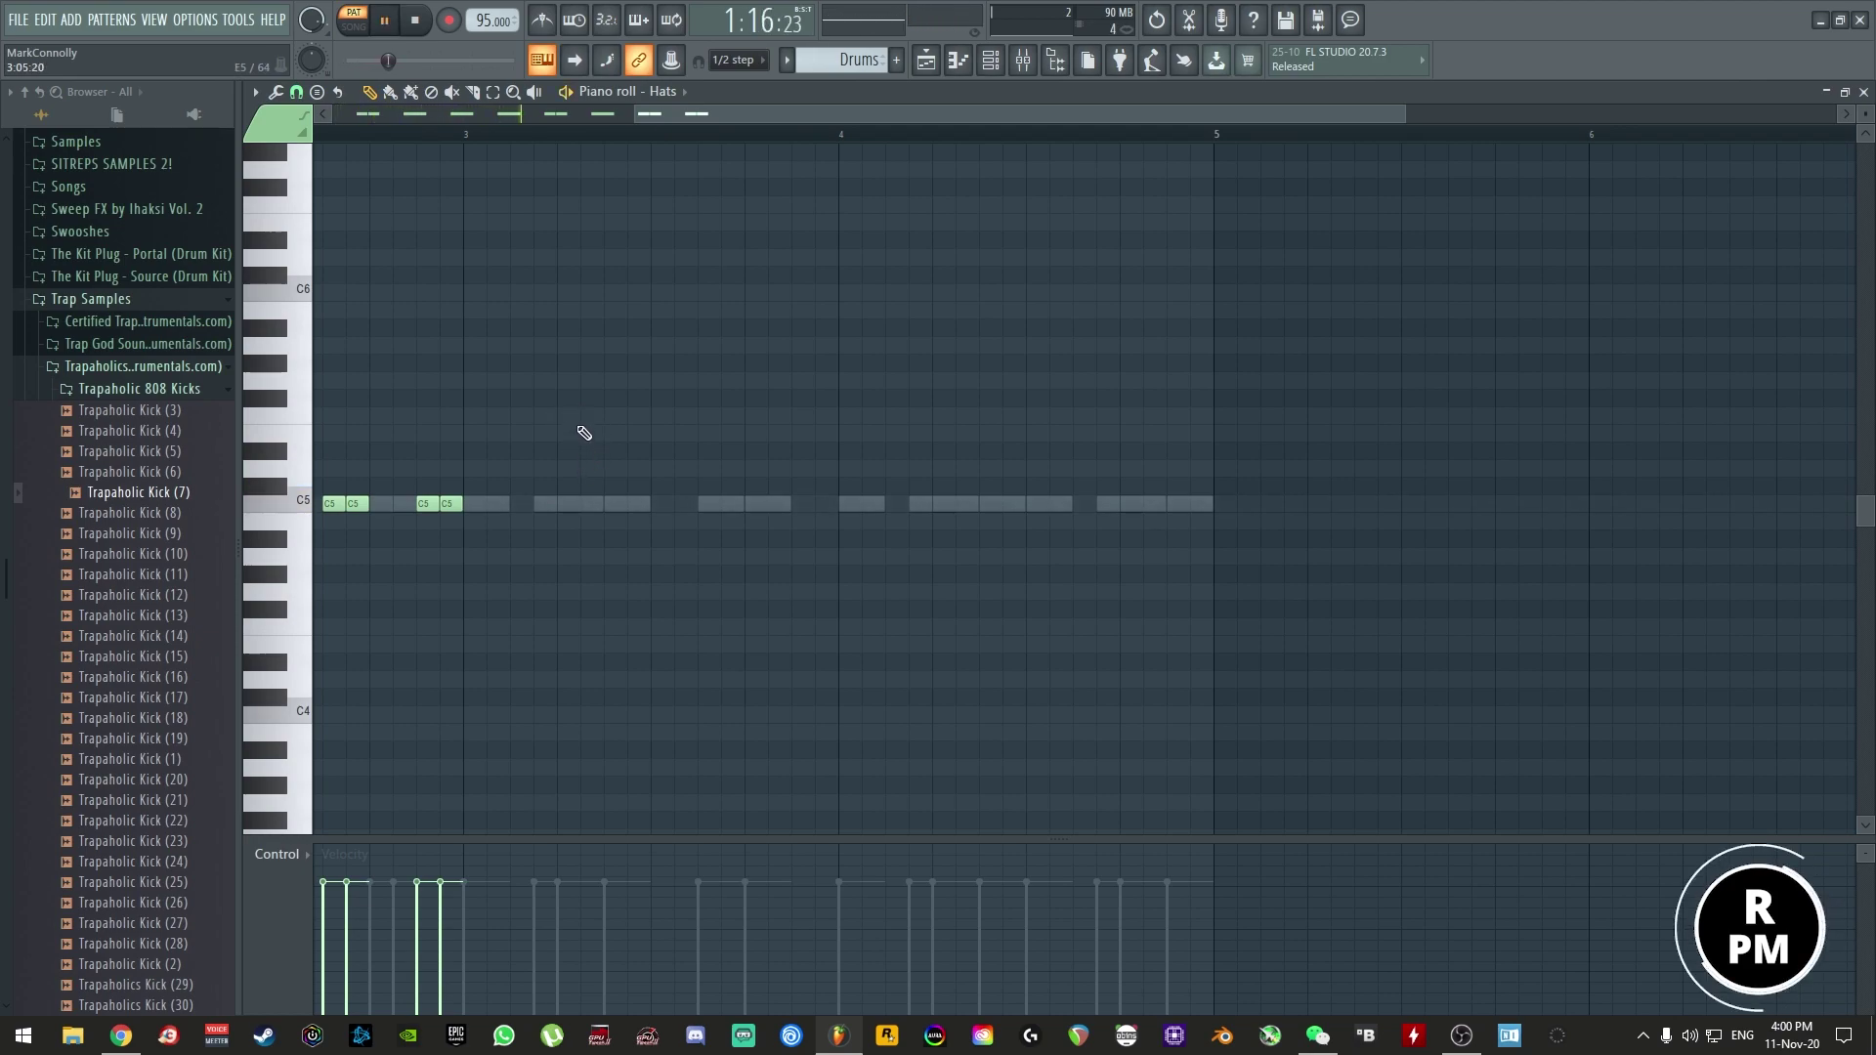
{"action": "left_click", "coordinate": [541, 504]}
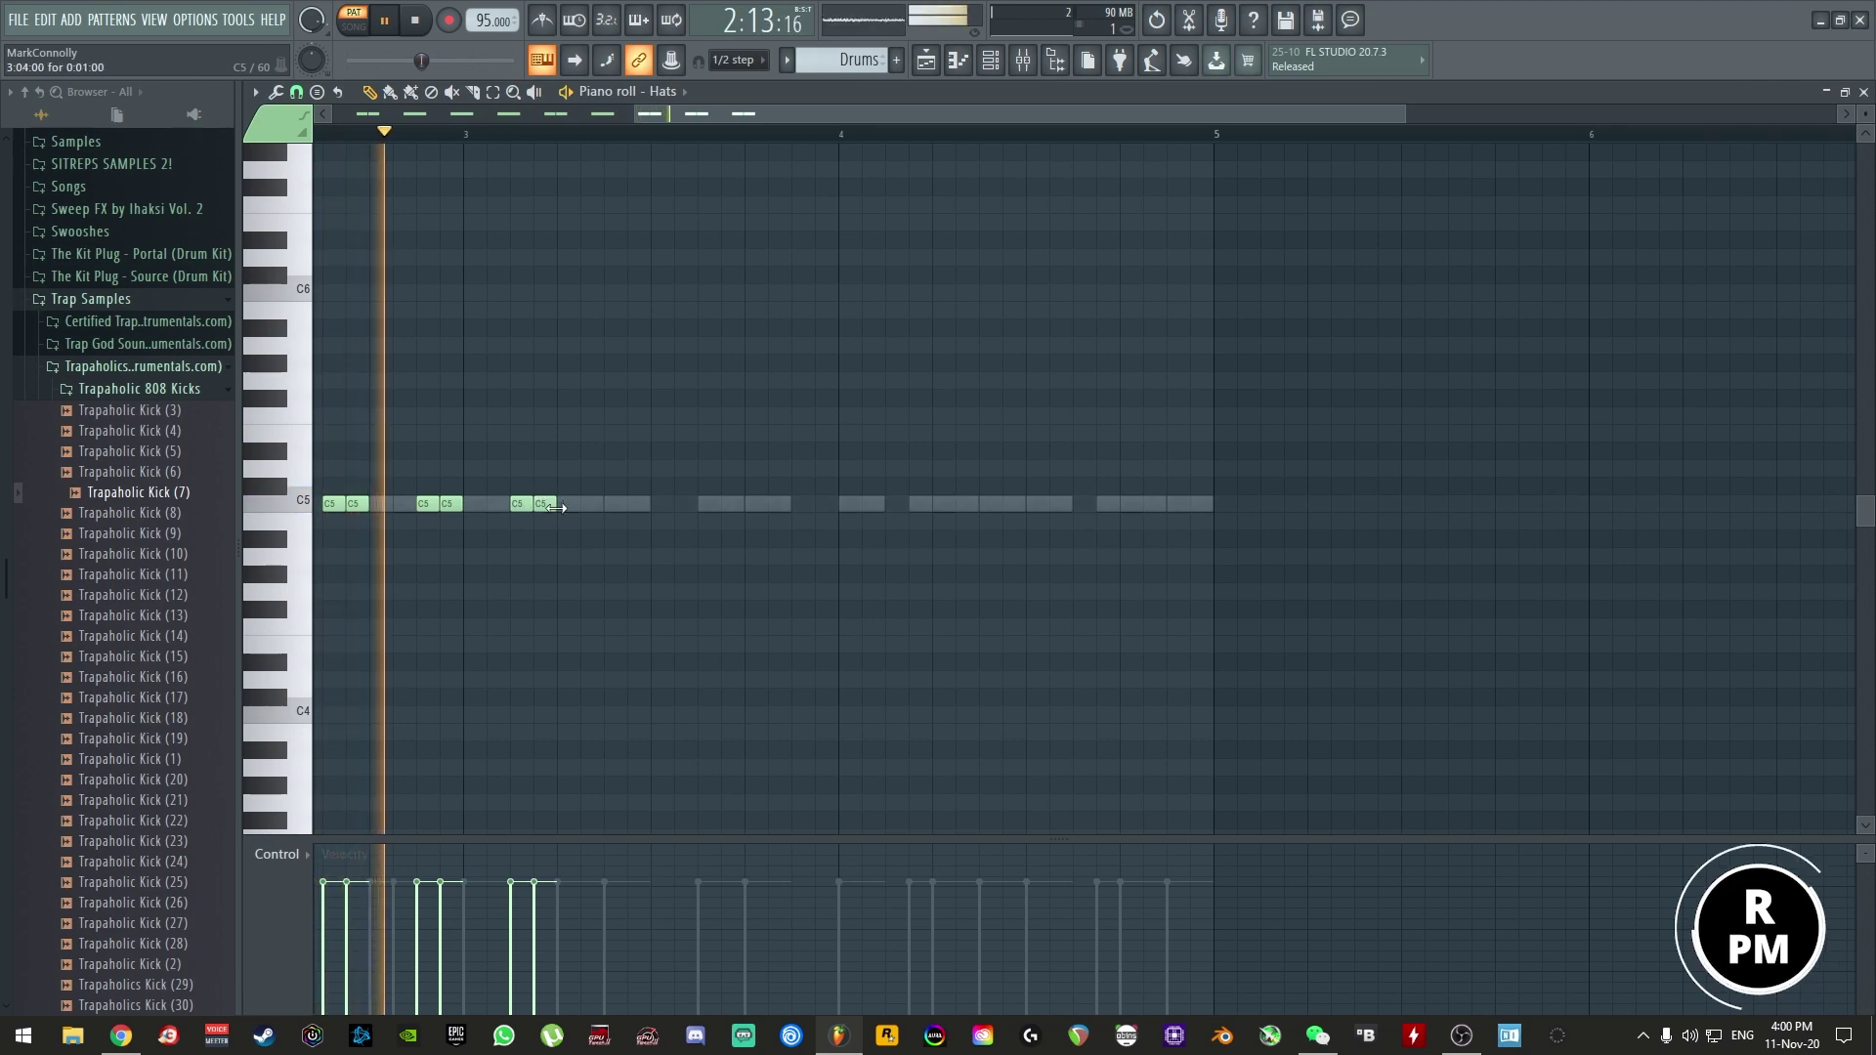
{"action": "left_click", "coordinate": [615, 503]}
{"action": "left_click", "coordinate": [713, 503]}
{"action": "left_click", "coordinate": [807, 503]}
- Place C5 hat notes in bar 4 spaced three steps apart, on steps 2, 5, 8, 11 and 14, and adjust the last hits
{"action": "left_click", "coordinate": [877, 503]}
{"action": "key", "text": "space"}
{"action": "left_click_drag", "start_coordinate": [945, 504], "coordinate": [985, 506]}
{"action": "left_click", "coordinate": [1170, 504]}
{"action": "left_click_drag", "start_coordinate": [997, 504], "coordinate": [950, 504]}
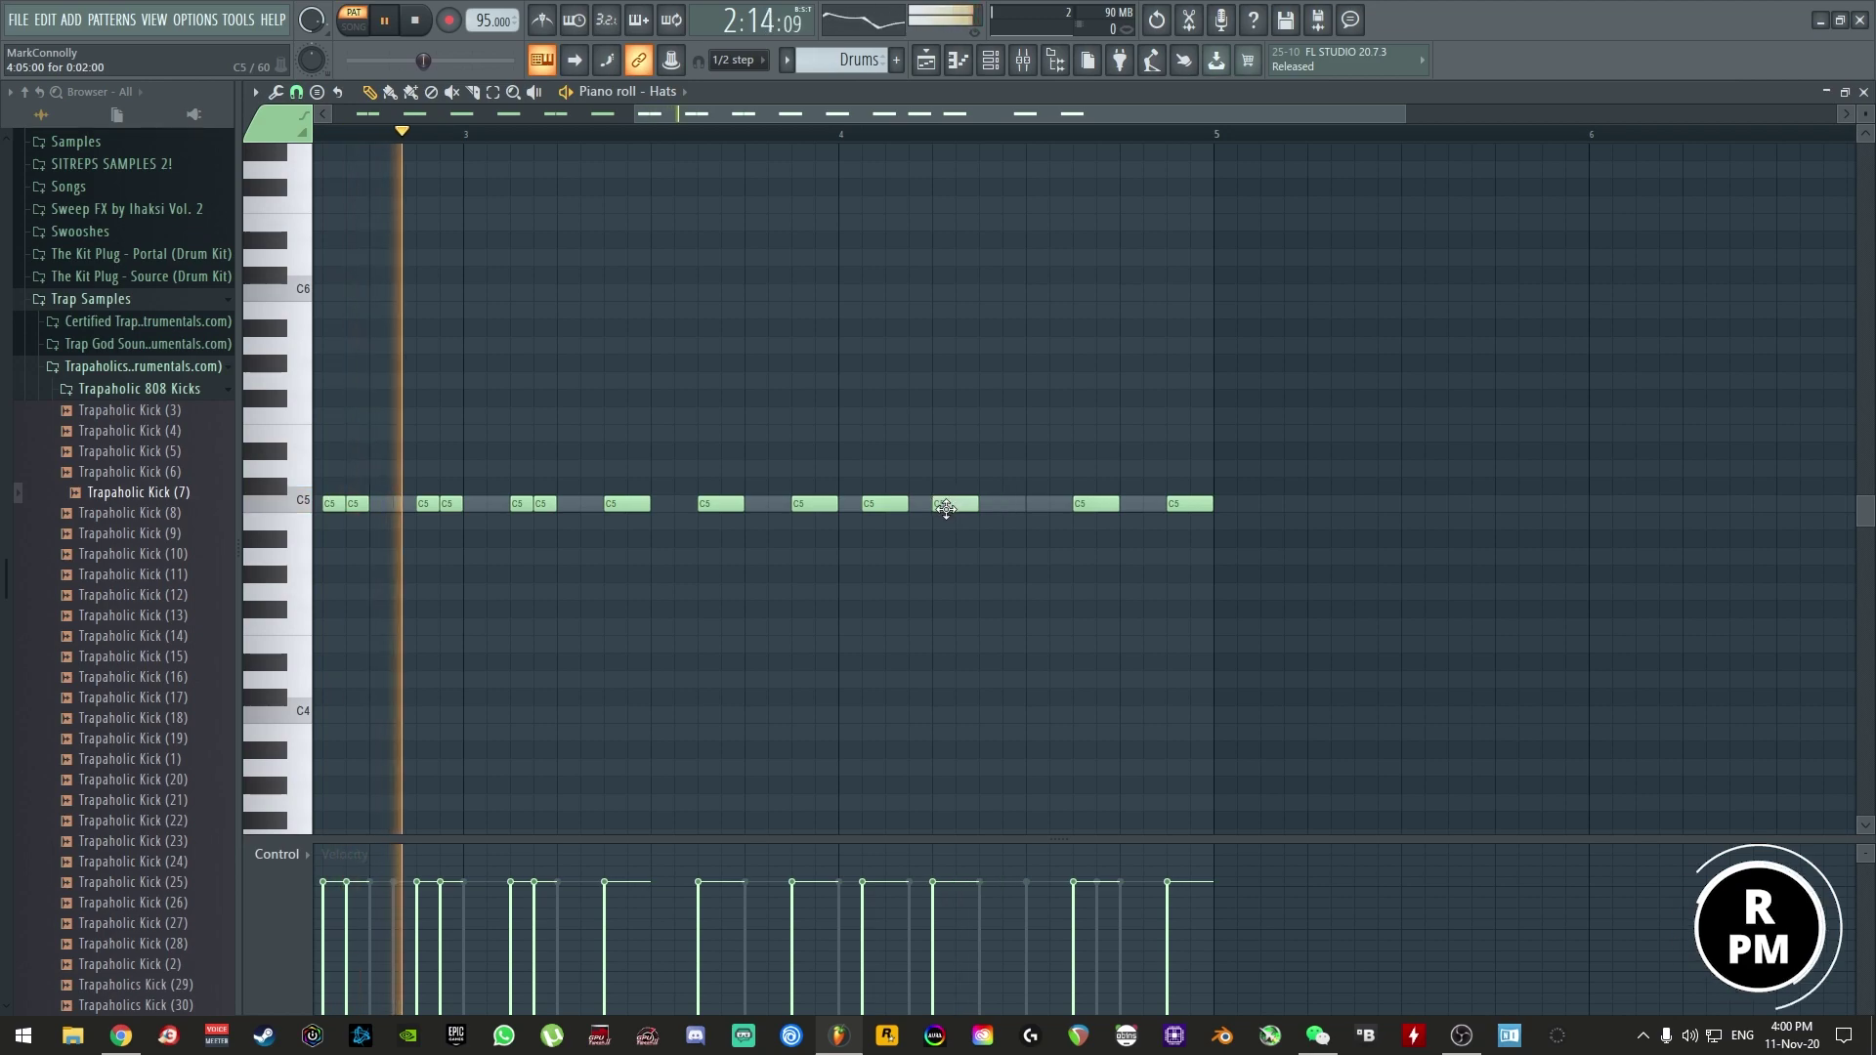
{"action": "left_click_drag", "start_coordinate": [1082, 507], "coordinate": [1017, 505]}
{"action": "left_click_drag", "start_coordinate": [1189, 504], "coordinate": [1095, 503]}
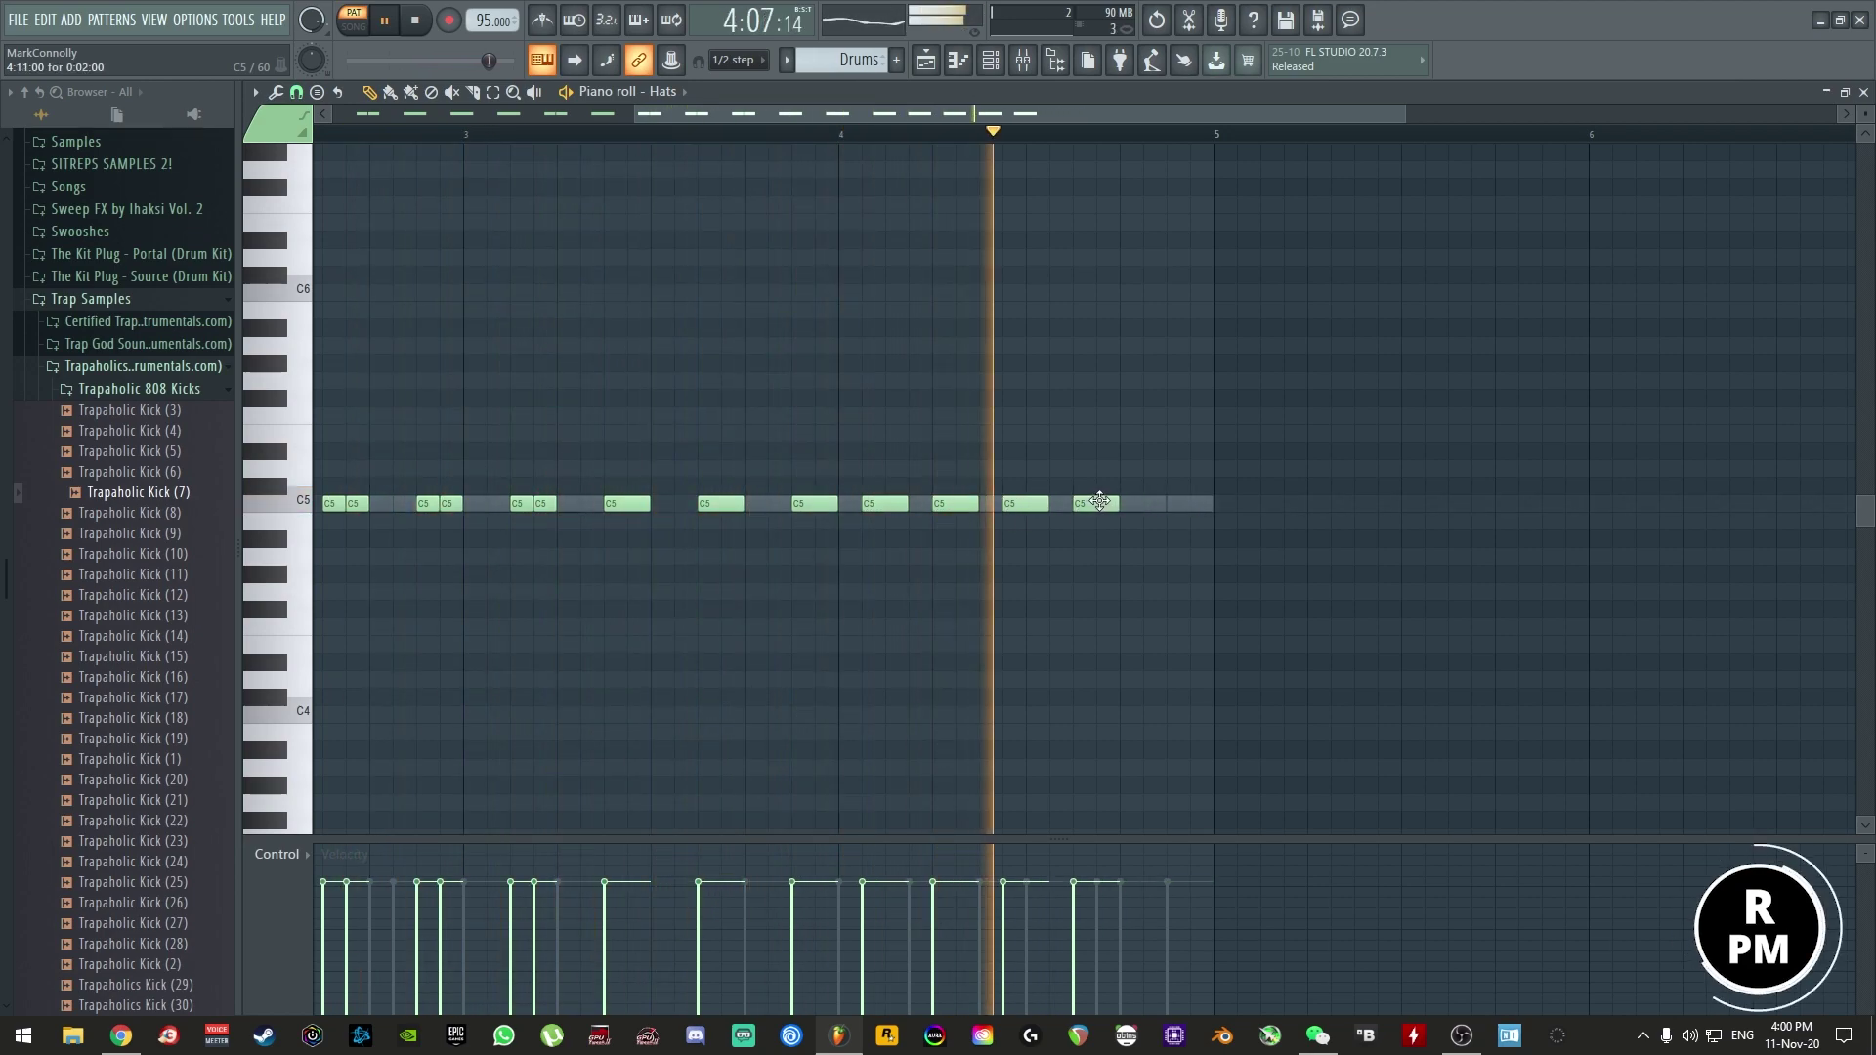
{"action": "left_click", "coordinate": [1151, 503]}
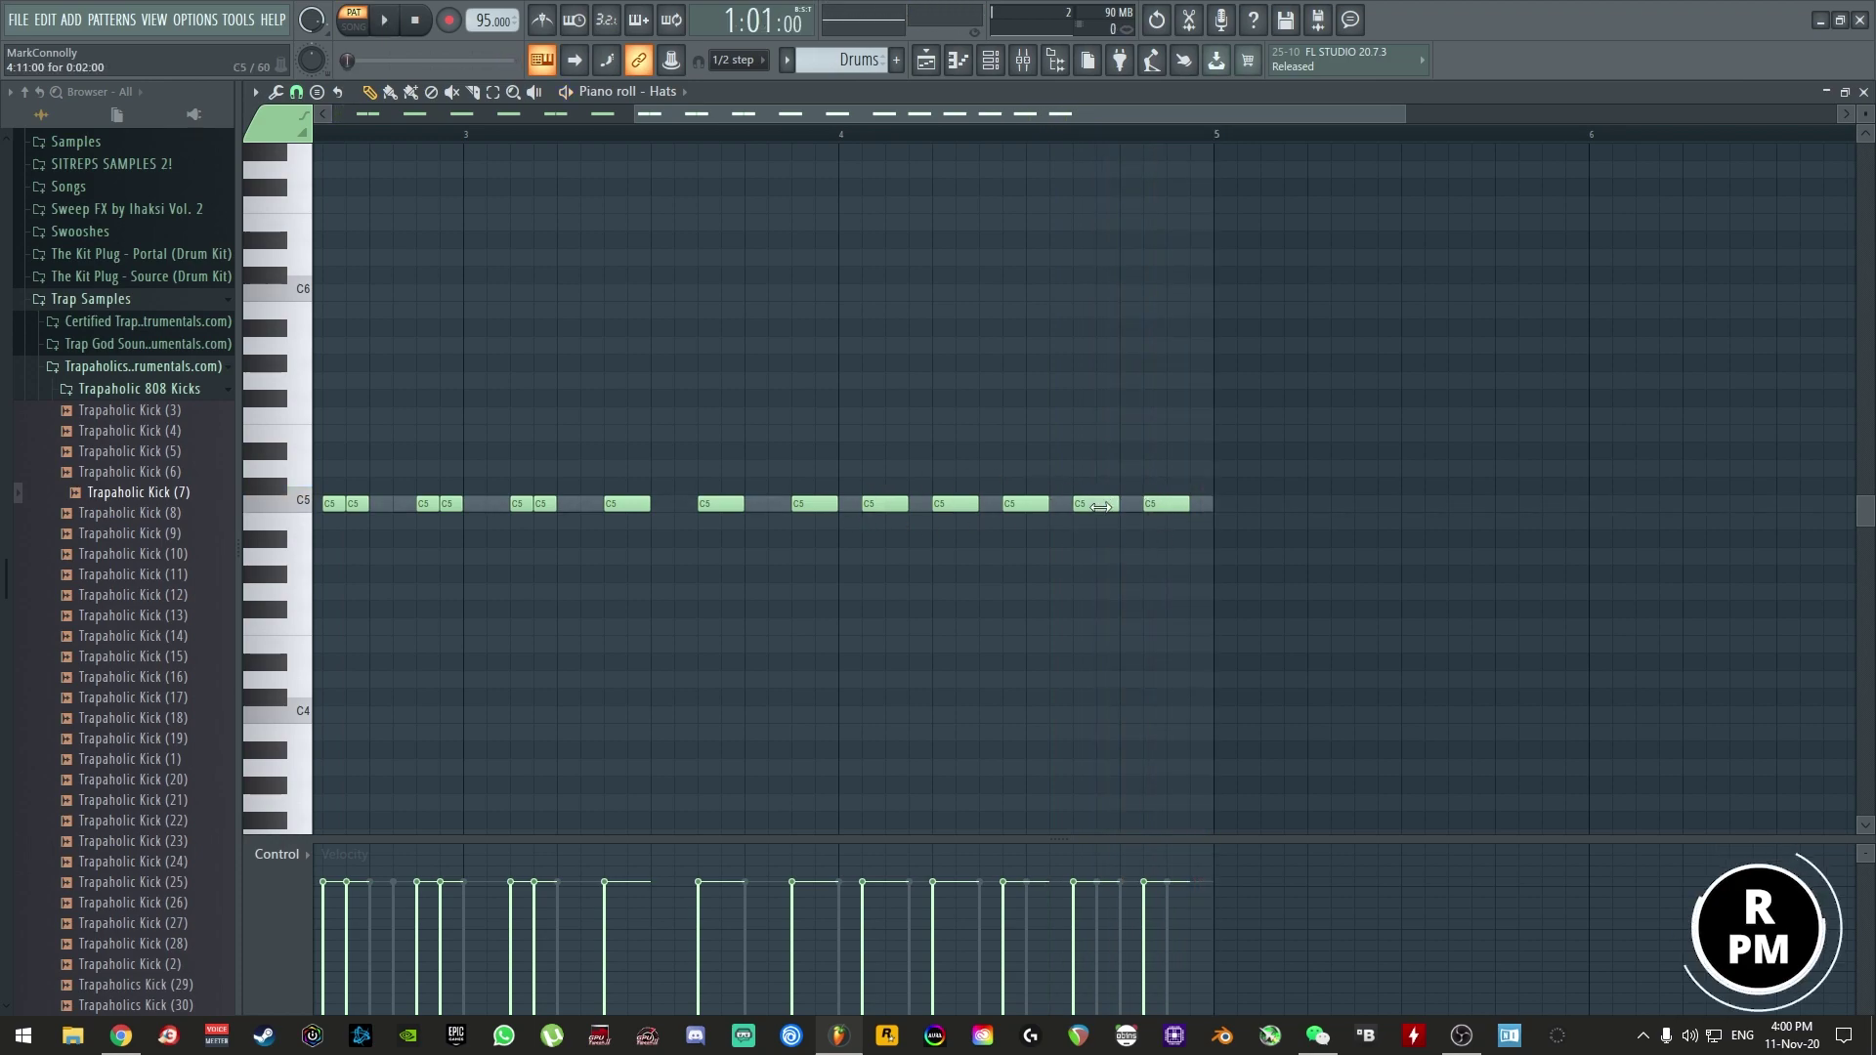
{"action": "left_click_drag", "start_coordinate": [1132, 503], "coordinate": [1108, 502]}
{"action": "key", "text": "space"}
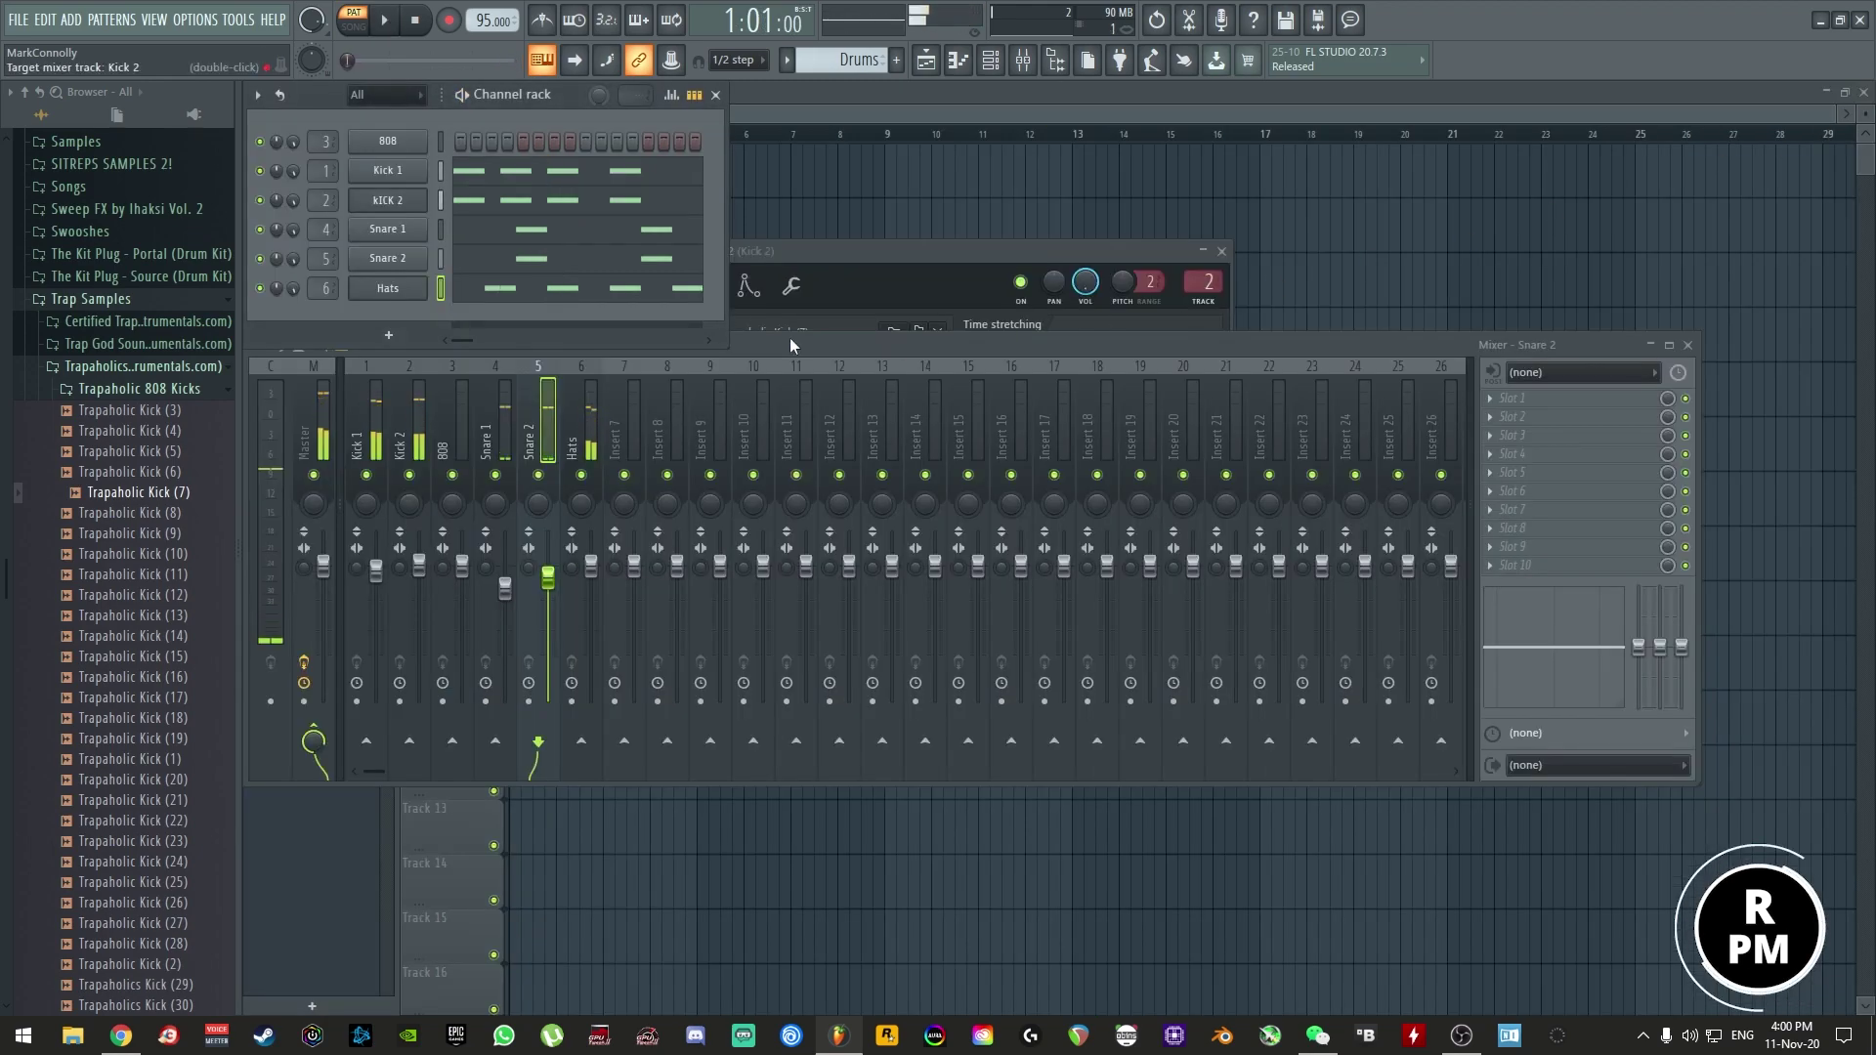
- Select the Hats channel and lower its mixer track volume slightly
{"action": "left_click", "coordinate": [388, 287]}
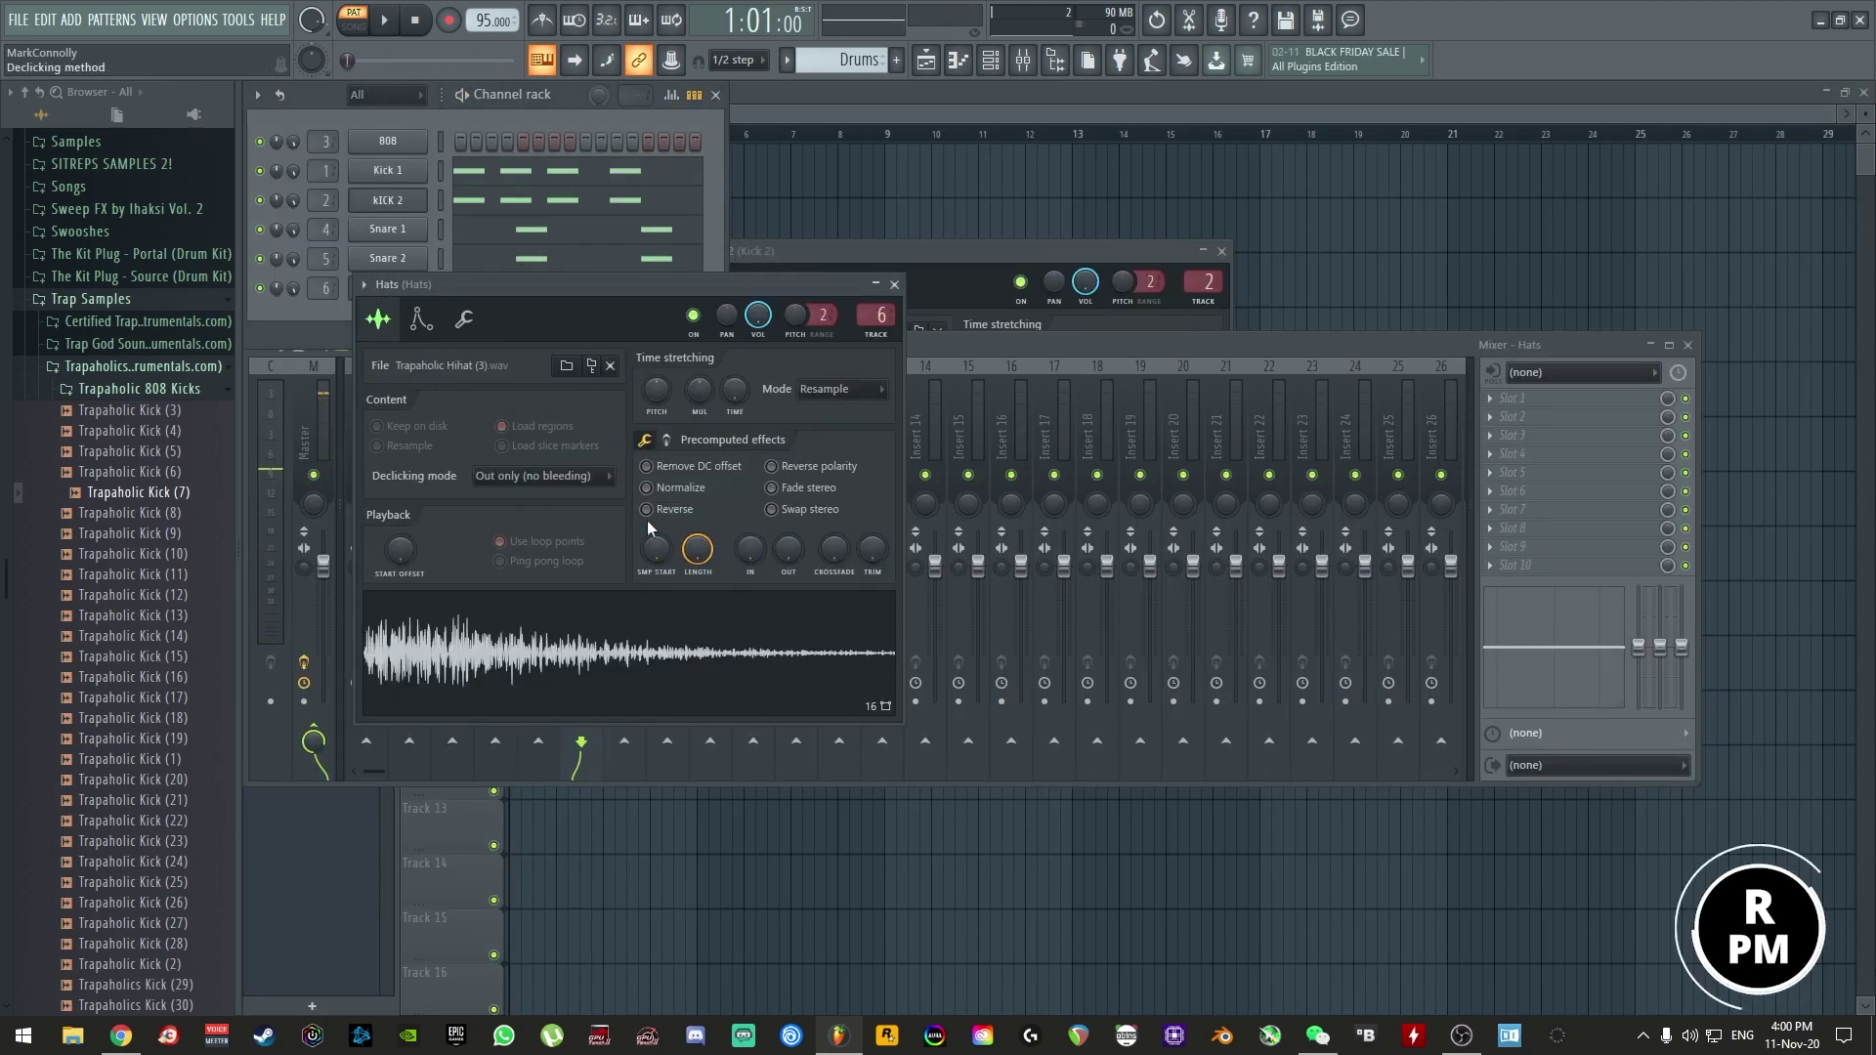
{"action": "left_click", "coordinate": [643, 396]}
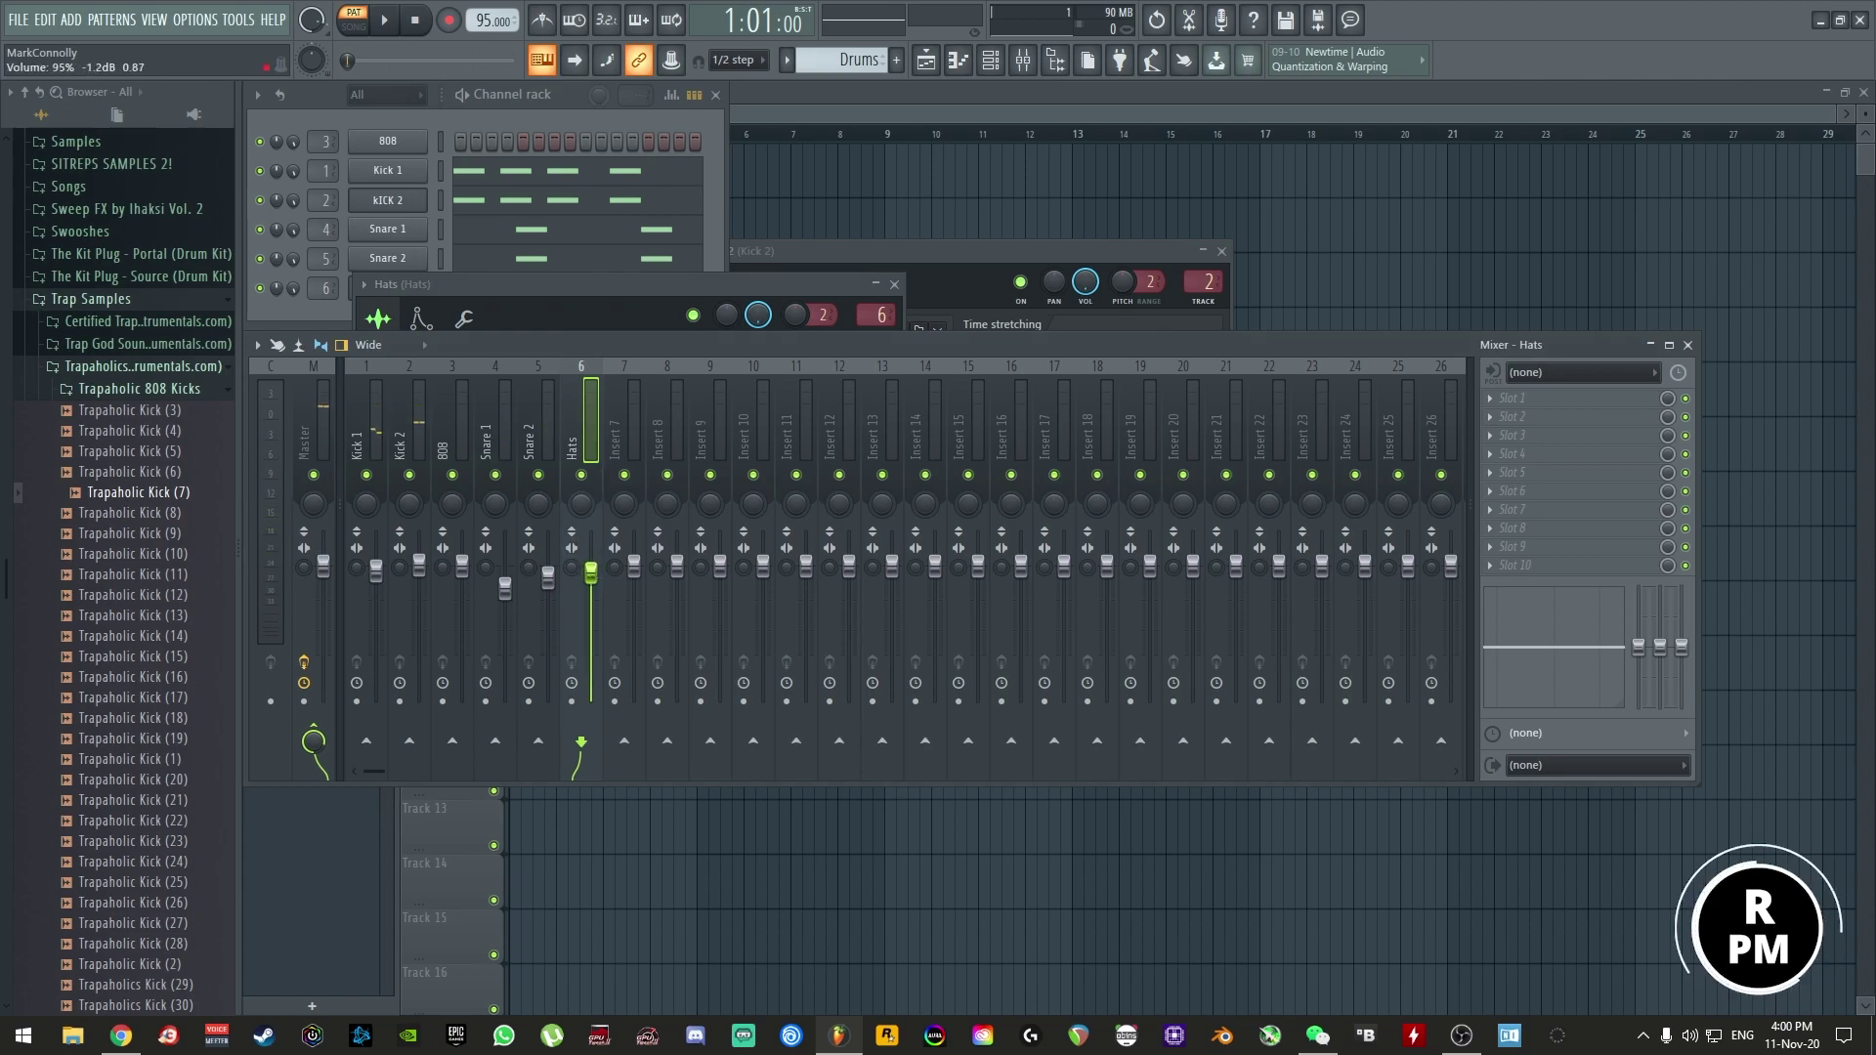
- Rename mixer insert 7 as Reverb and dock the track to the right
{"action": "right_click", "coordinate": [621, 444]}
{"action": "left_click", "coordinate": [700, 587]}
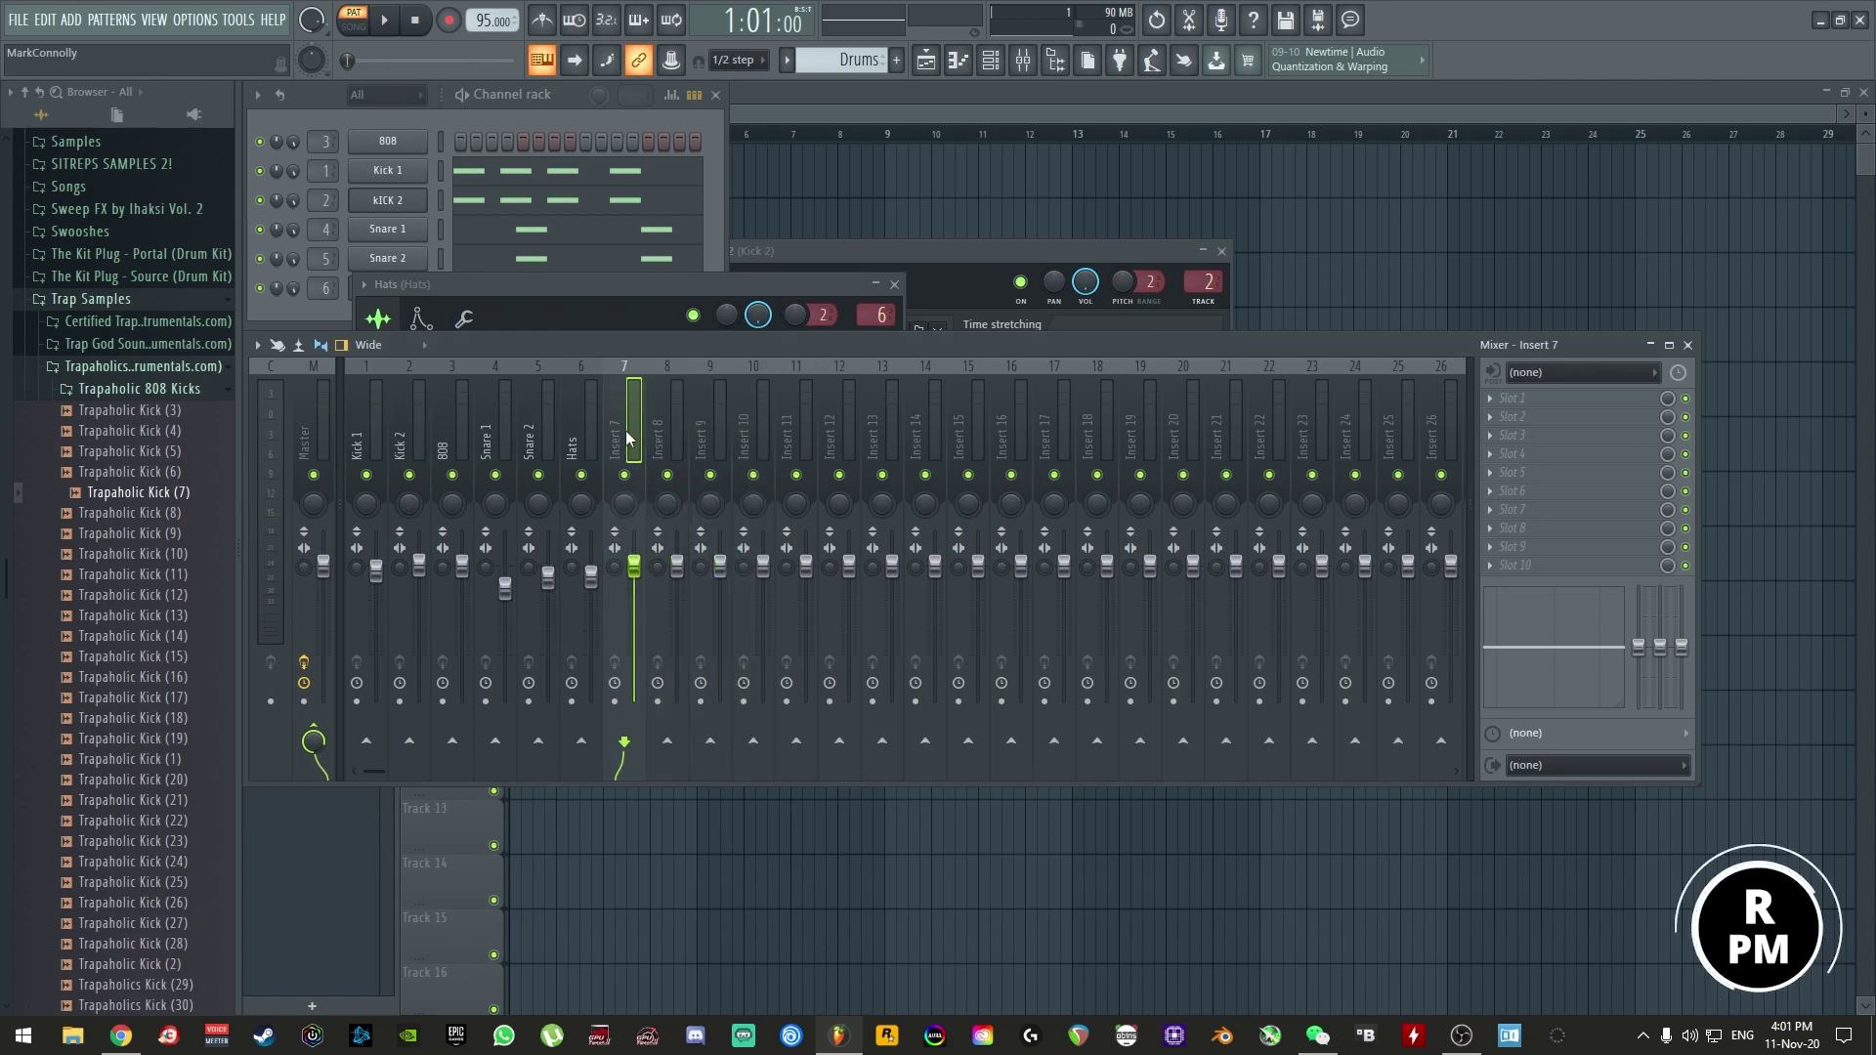
{"action": "double_click", "coordinate": [626, 430]}
{"action": "type", "text": "rE"}
{"action": "key", "text": "Return"}
{"action": "double_click", "coordinate": [627, 437]}
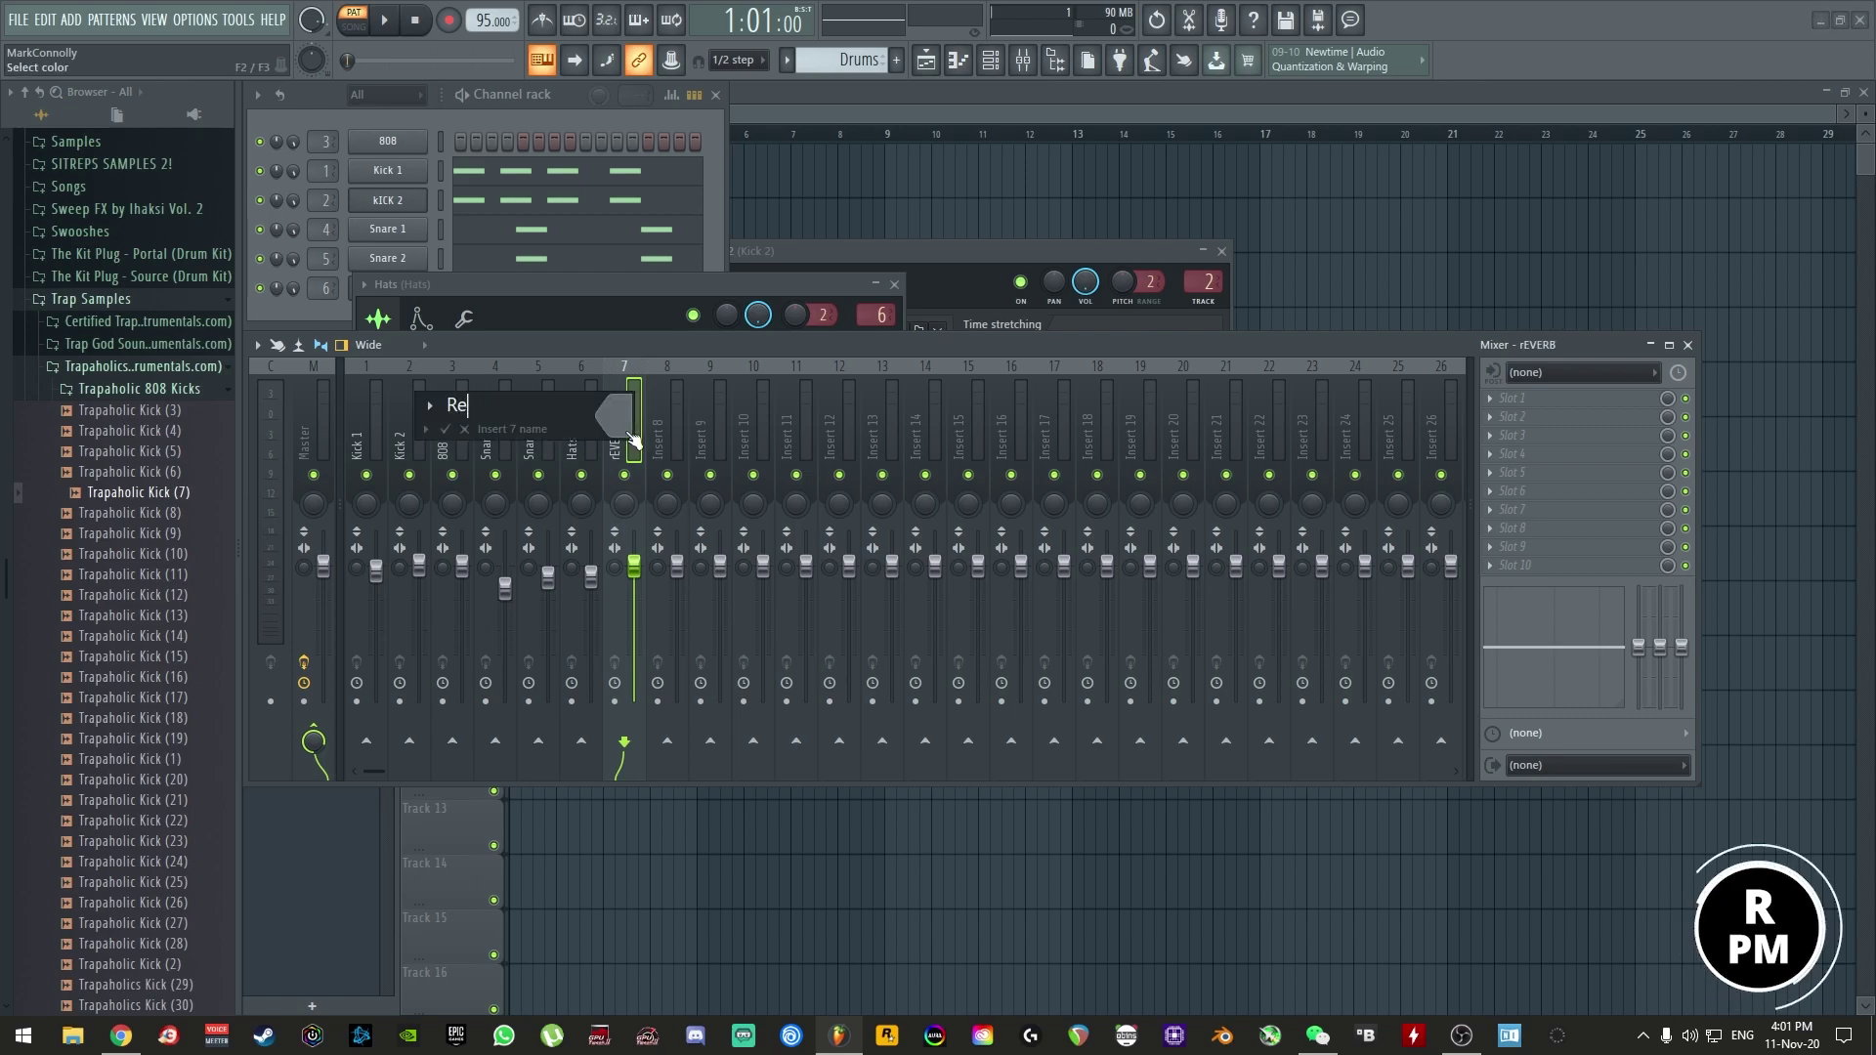
{"action": "key", "text": "Return"}
{"action": "right_click", "coordinate": [647, 360]}
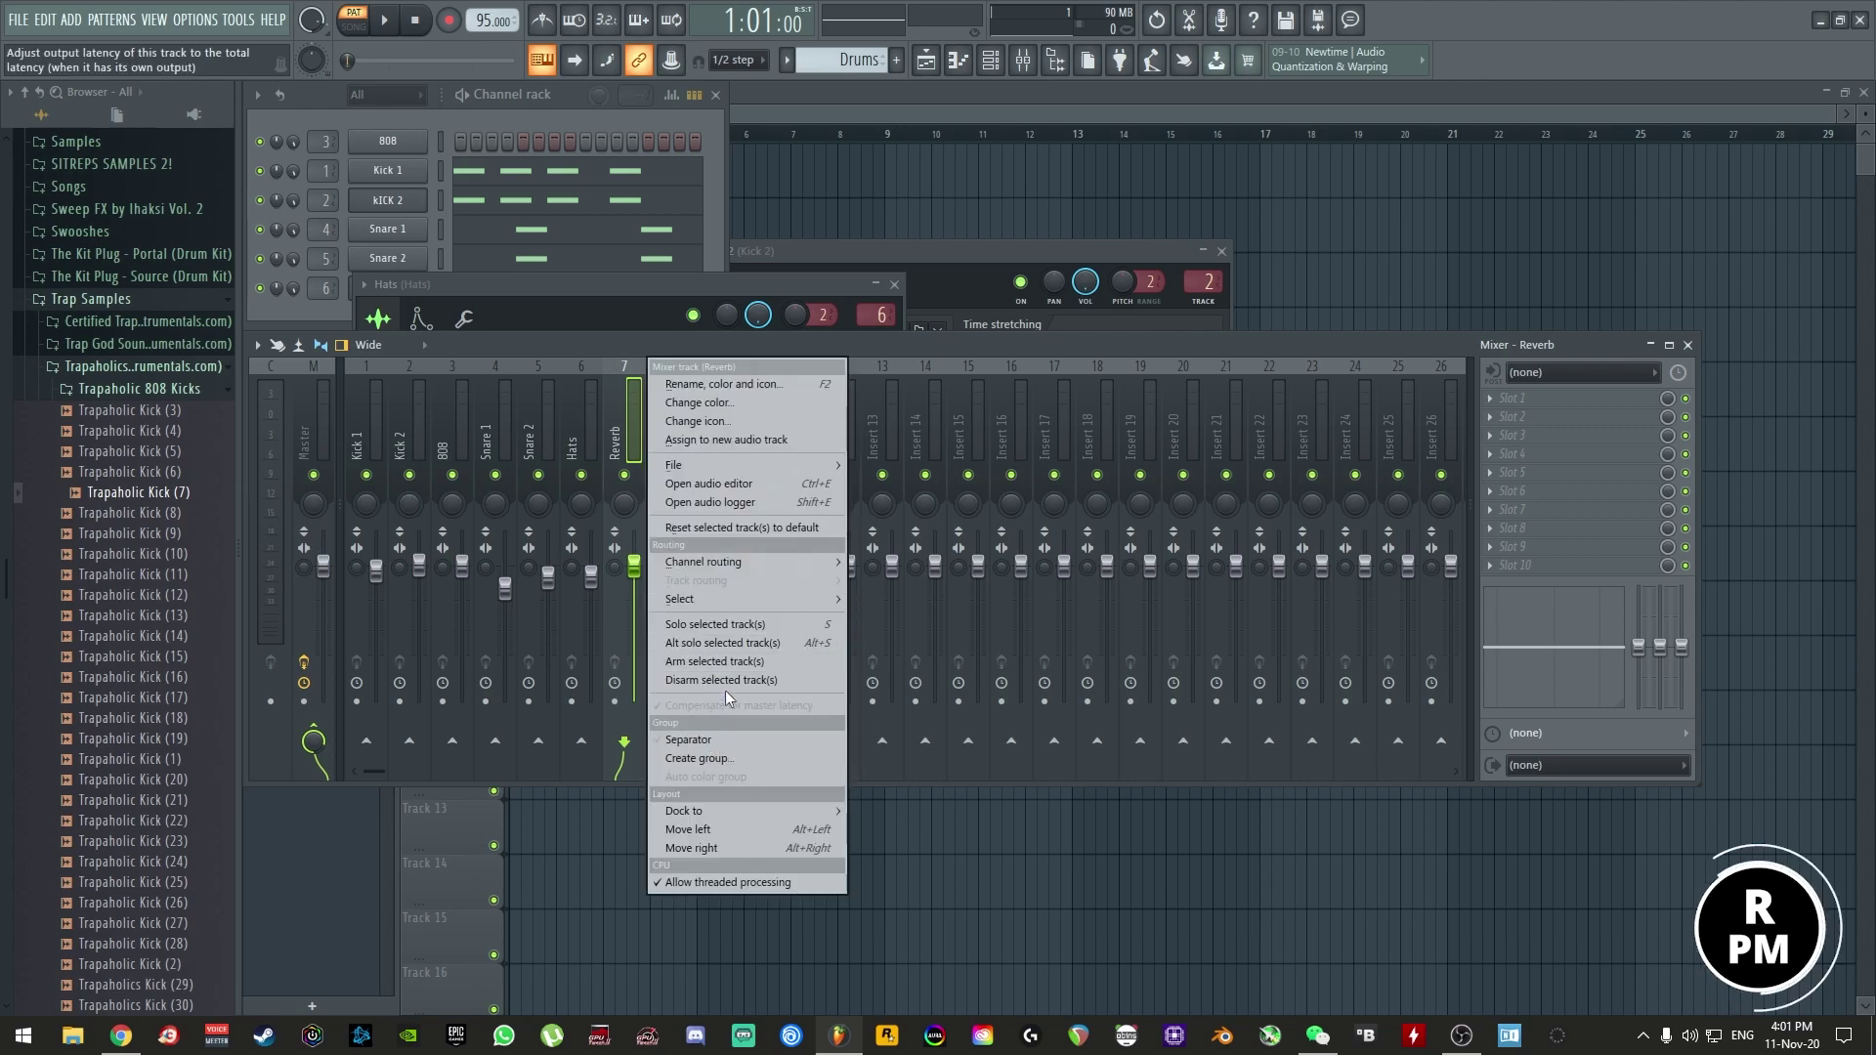
{"action": "key", "text": "Escape"}
- Load epicVerb in the Reverb track's first effect slot and apply its L Medium Chruch preset
{"action": "left_click", "coordinate": [1505, 399]}
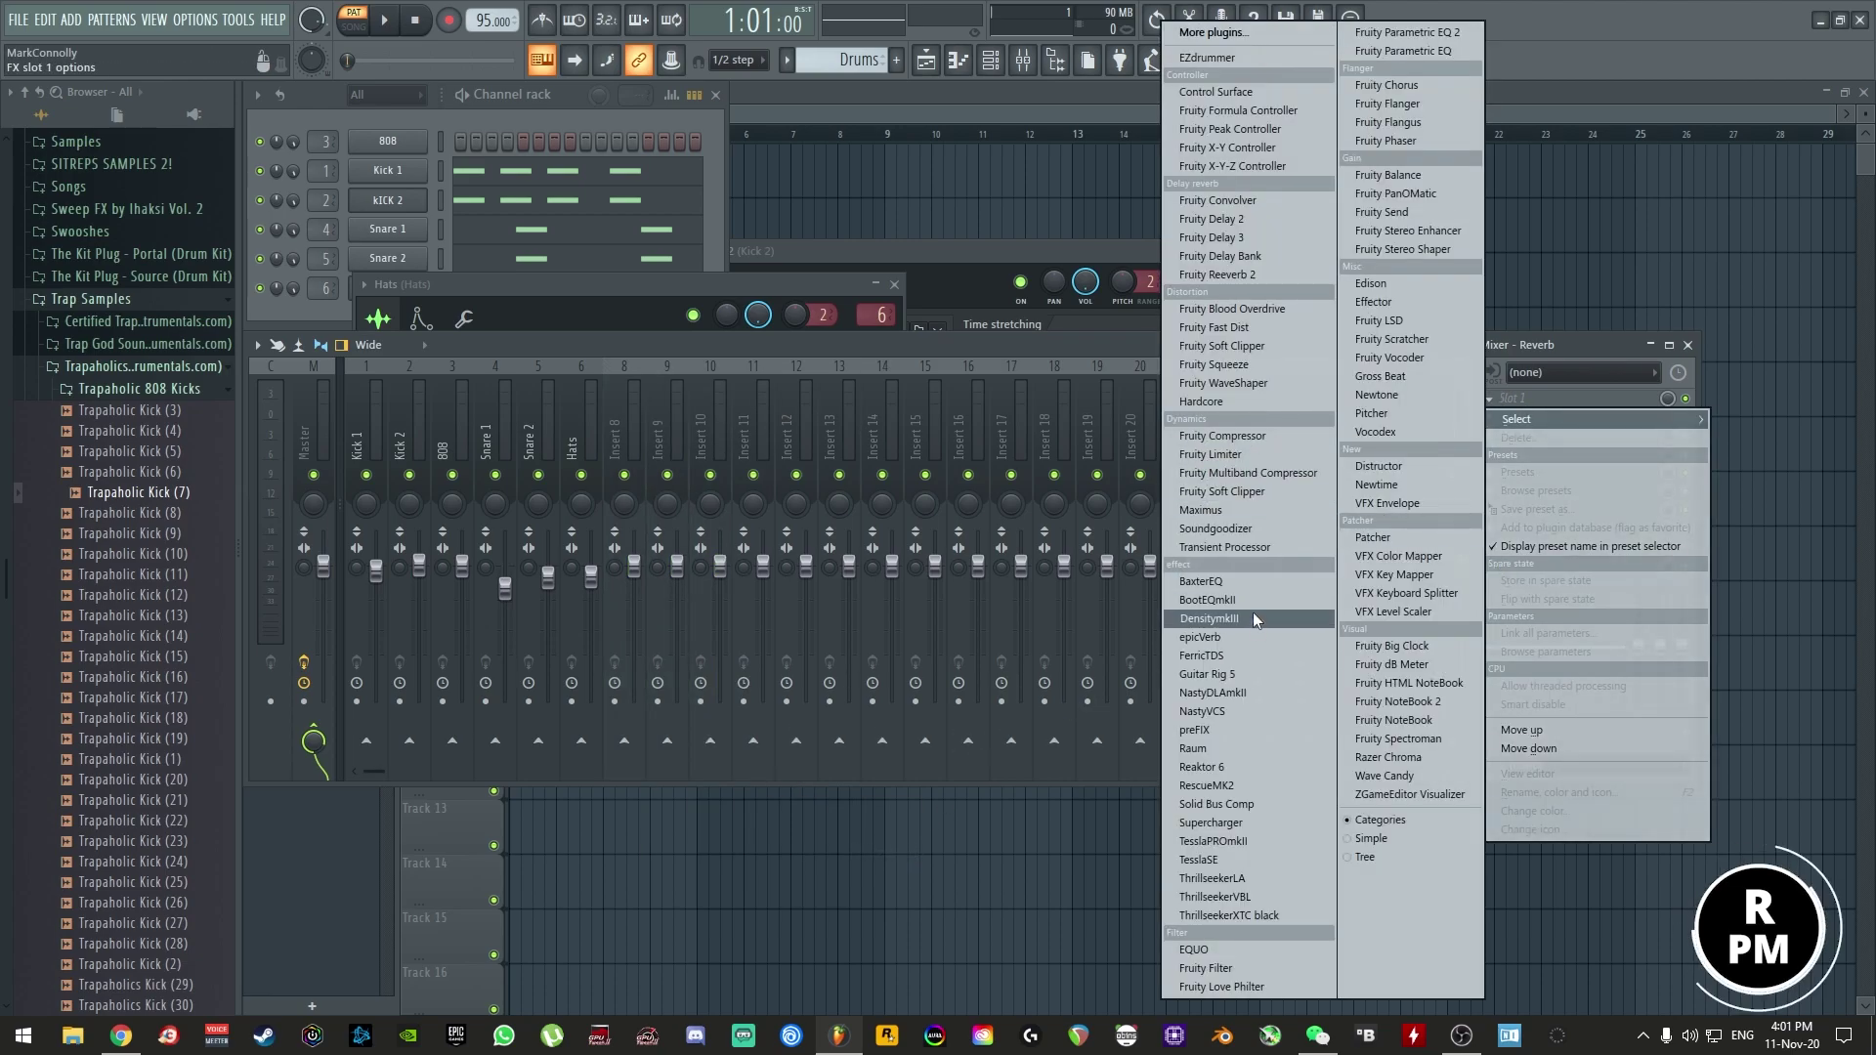
{"action": "left_click", "coordinate": [1226, 637]}
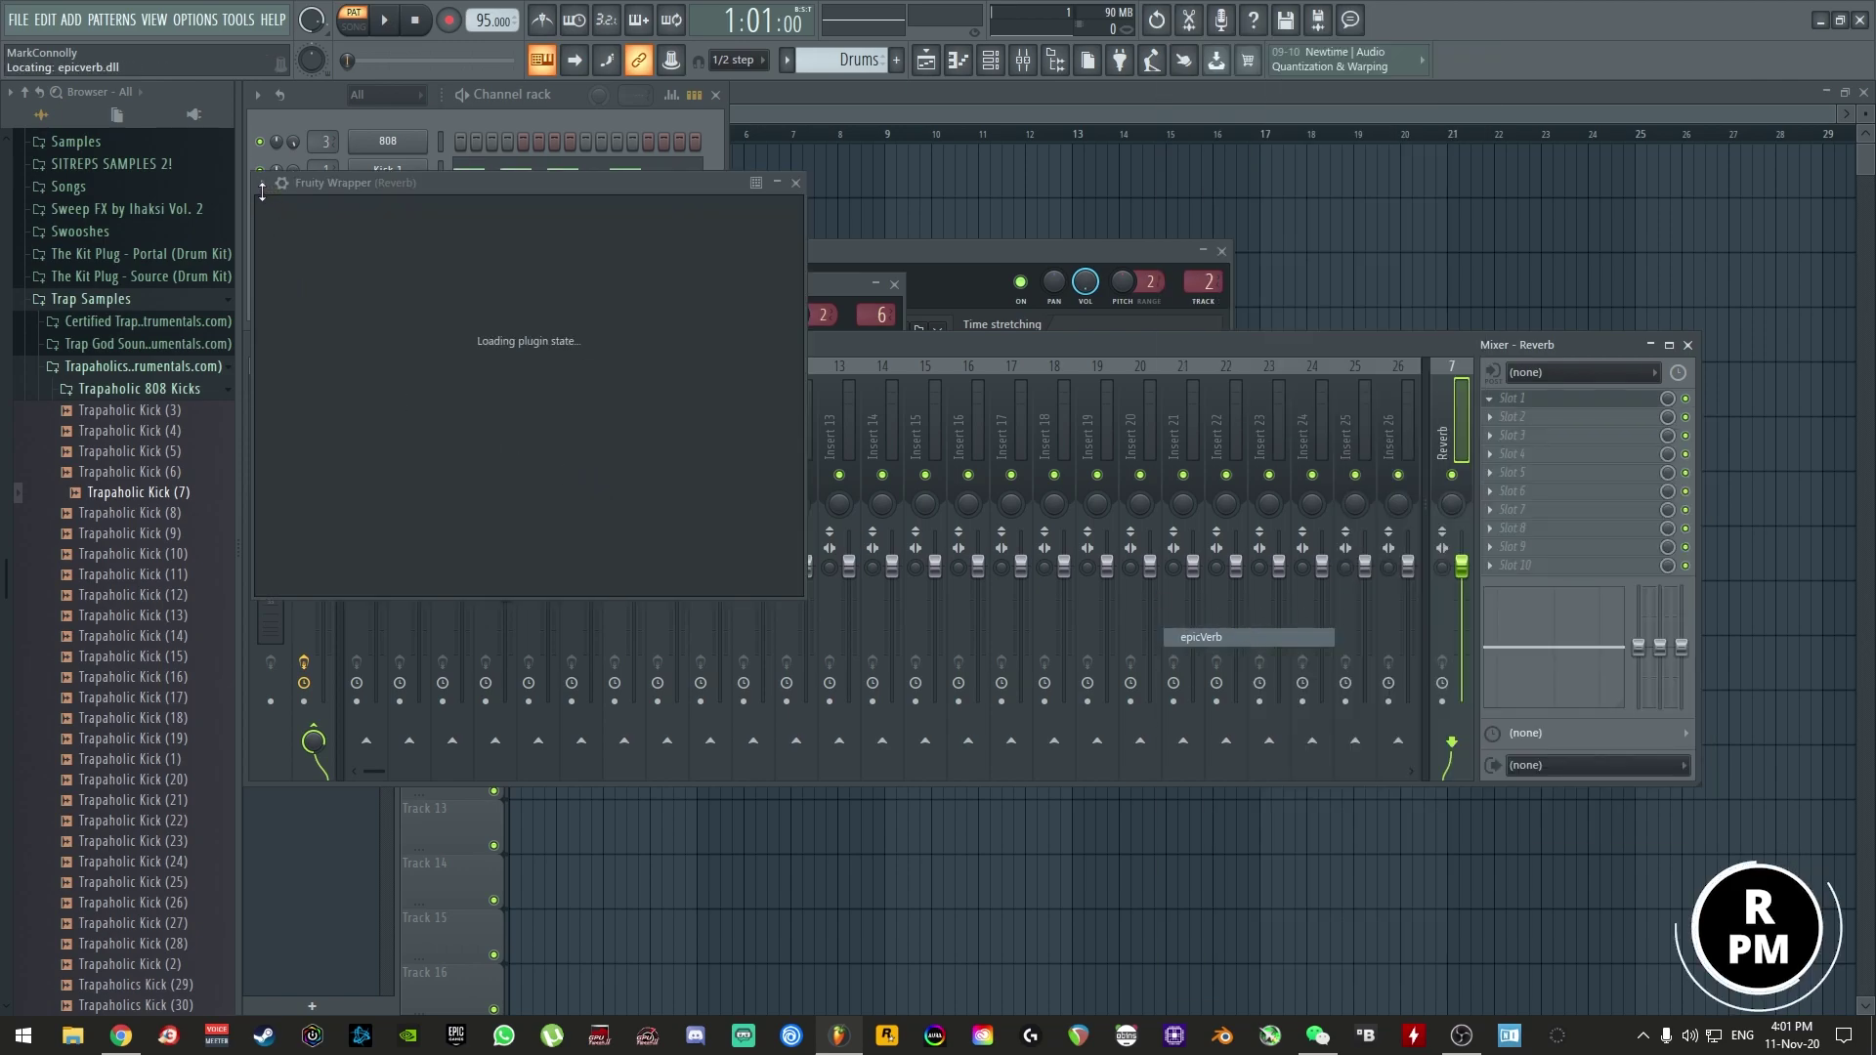
{"action": "left_click", "coordinate": [25, 91]}
{"action": "left_click", "coordinate": [262, 182]}
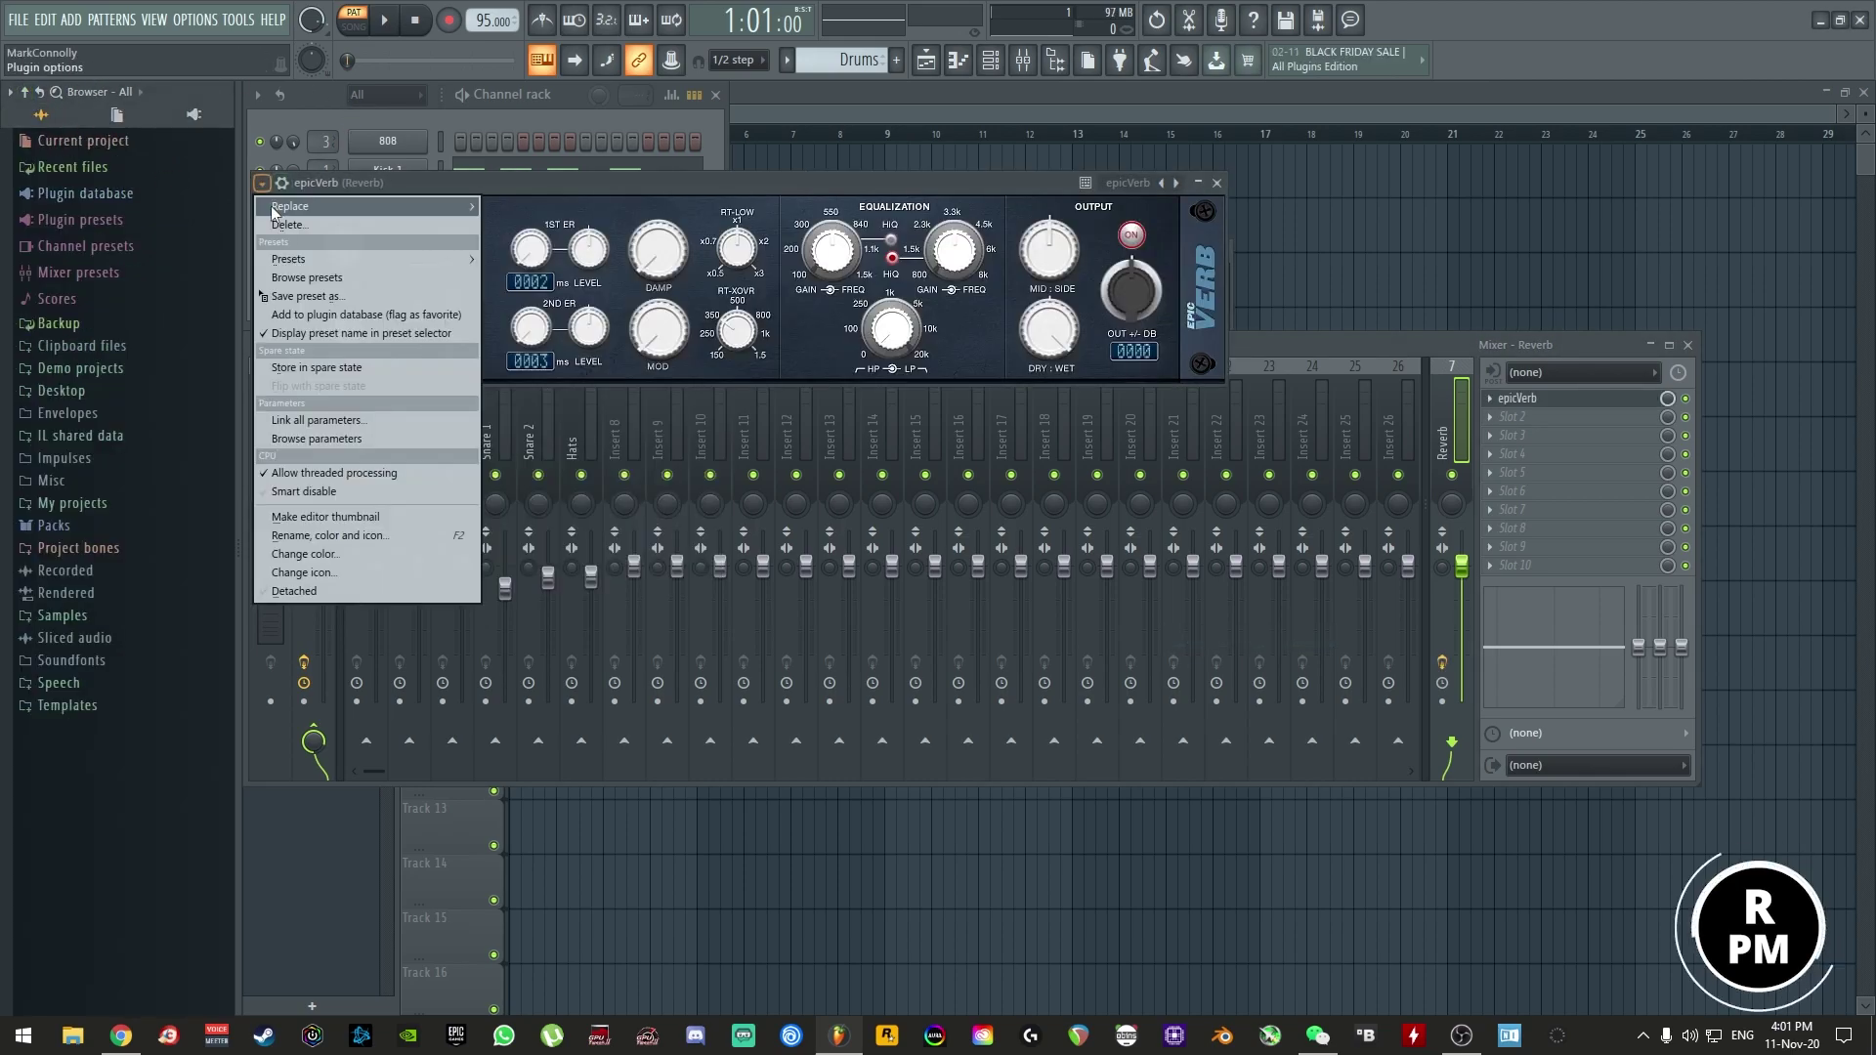
{"action": "mouse_move", "coordinate": [460, 260]}
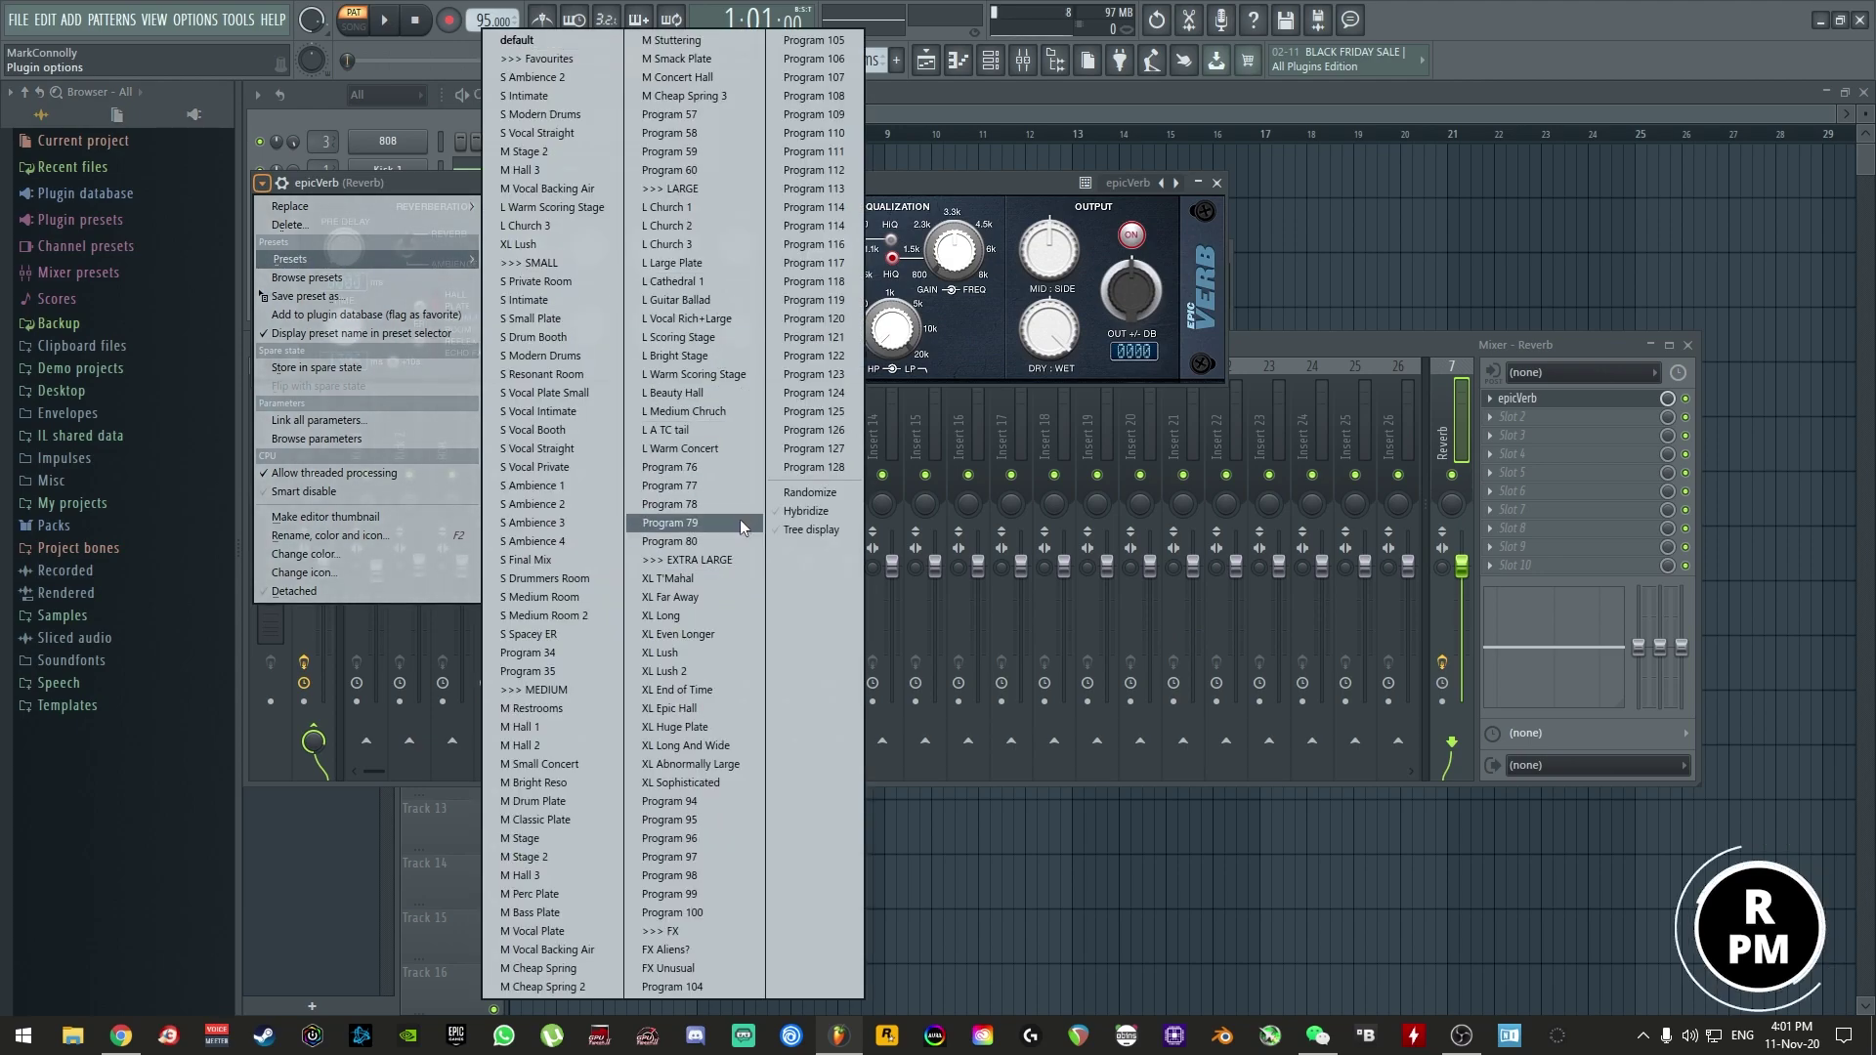
{"action": "left_click", "coordinate": [700, 413]}
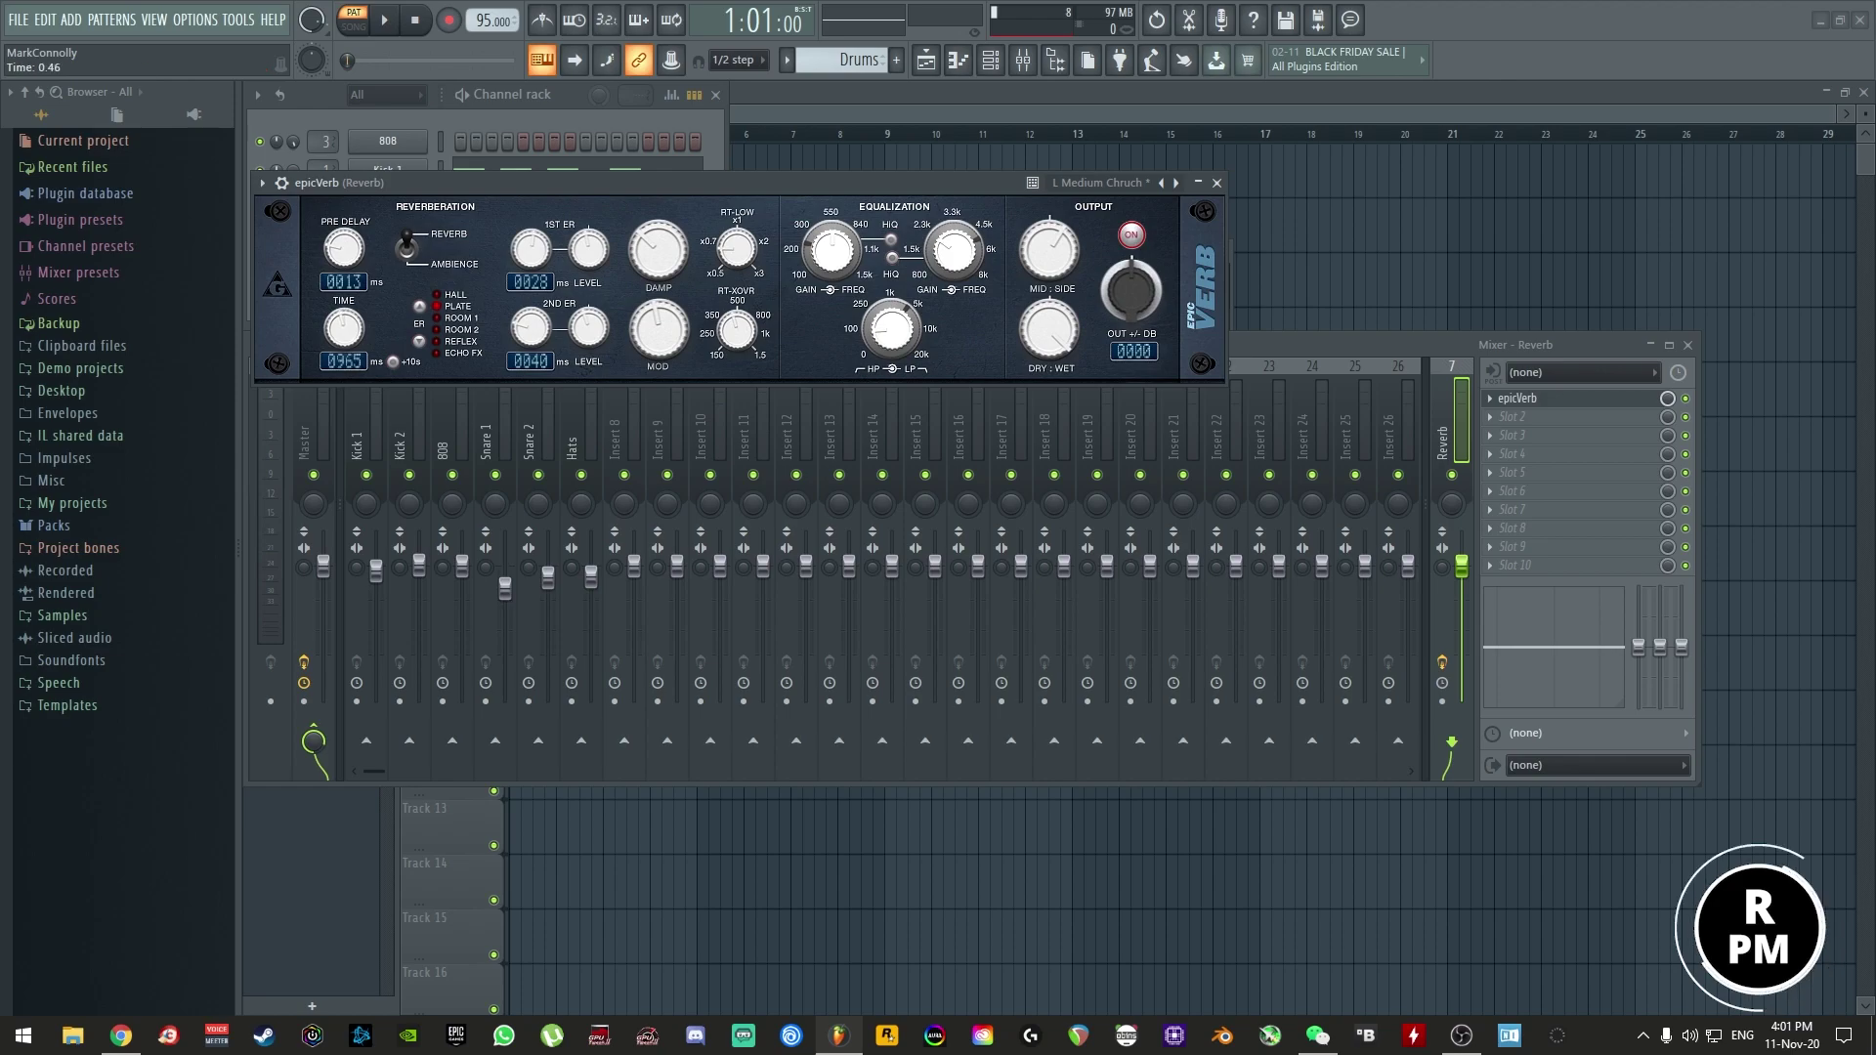
- Route the Snare 2 and Snare 1 mixer tracks to the Reverb track, each with a send level of 24%
{"action": "left_click", "coordinate": [1340, 356]}
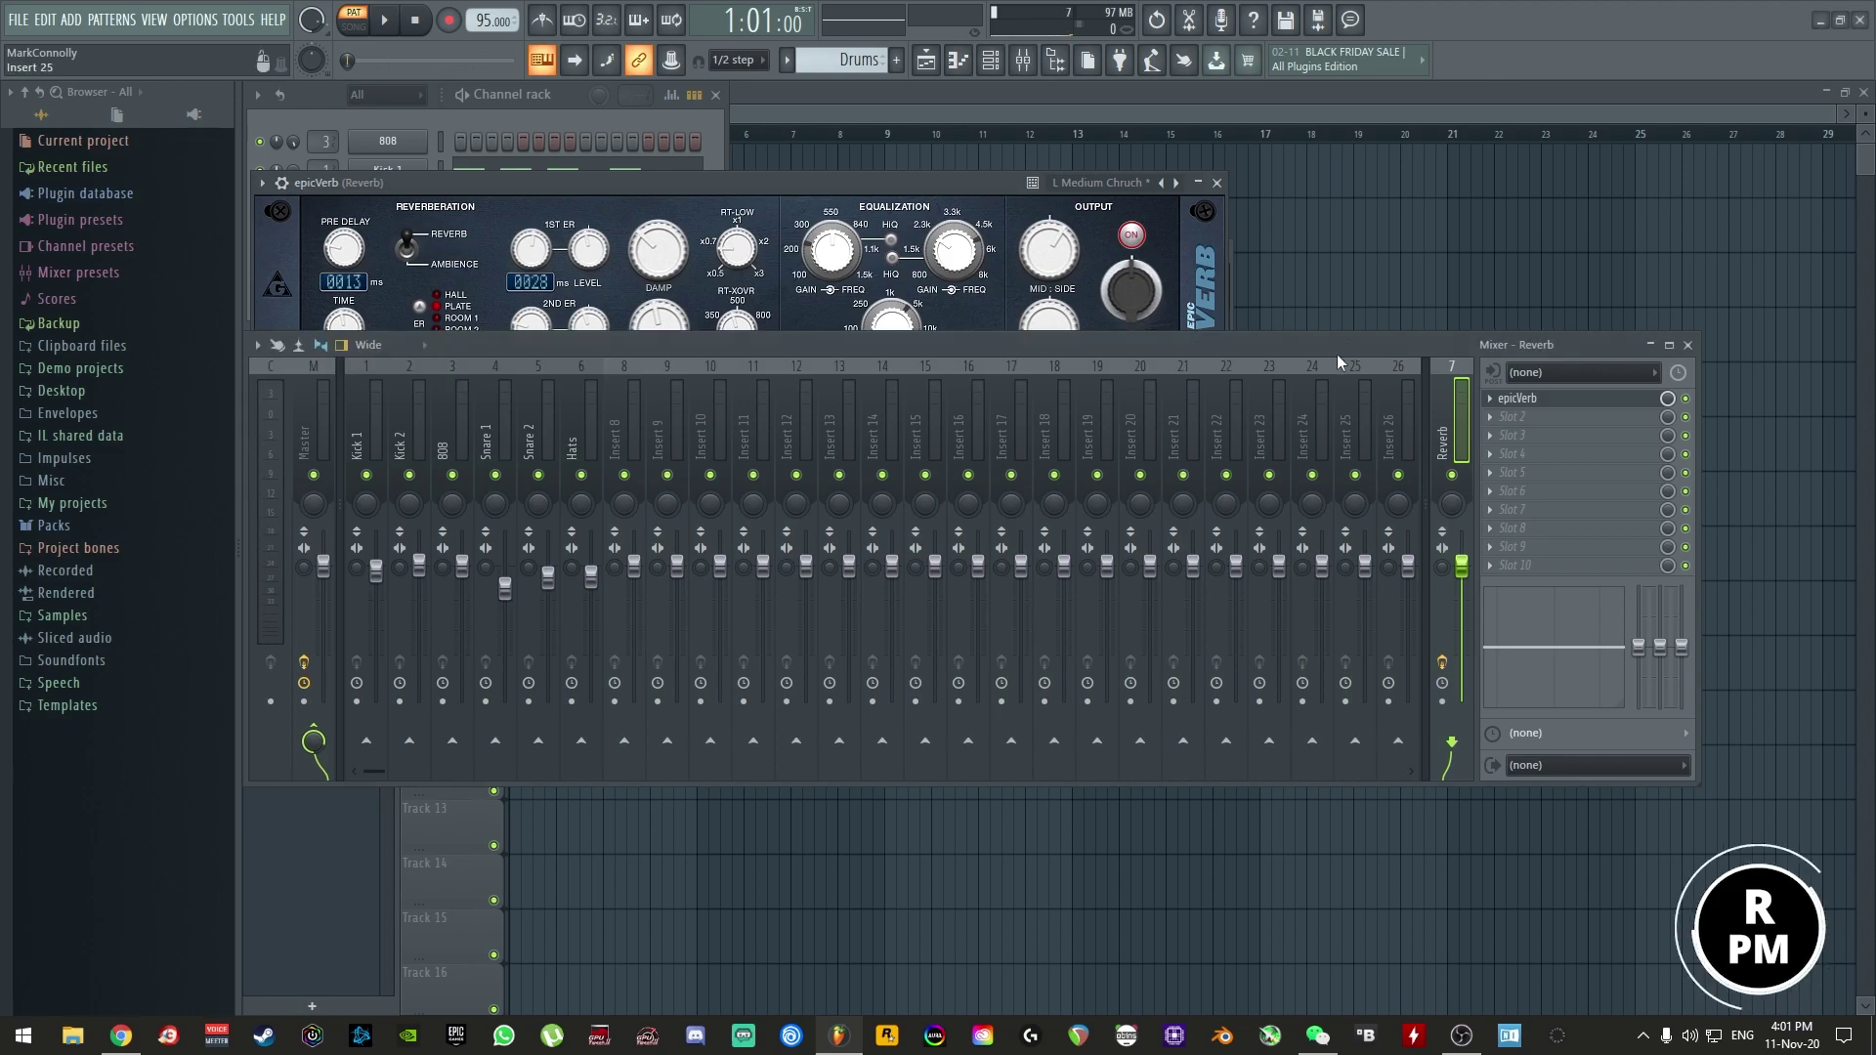
{"action": "left_click", "coordinate": [534, 448]}
{"action": "key", "text": "space"}
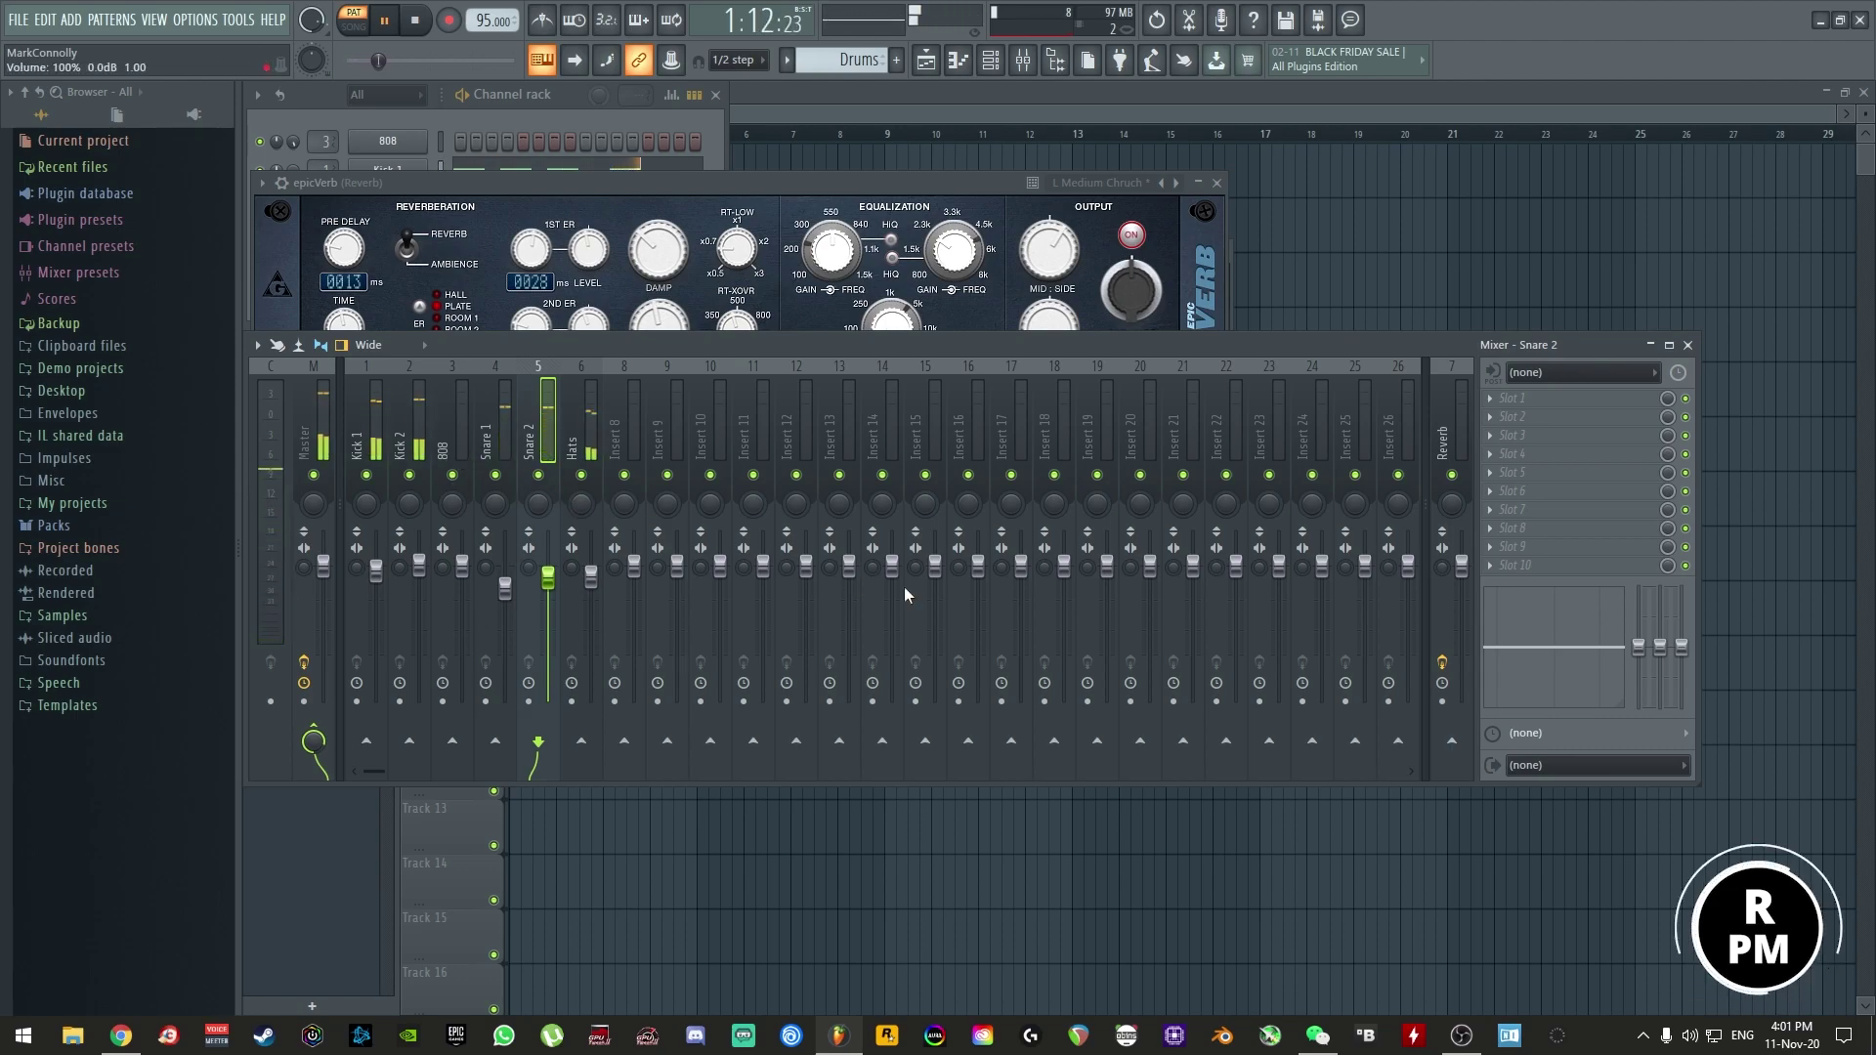
{"action": "left_click", "coordinate": [1452, 740]}
{"action": "left_click_drag", "start_coordinate": [1451, 741], "coordinate": [1451, 760]}
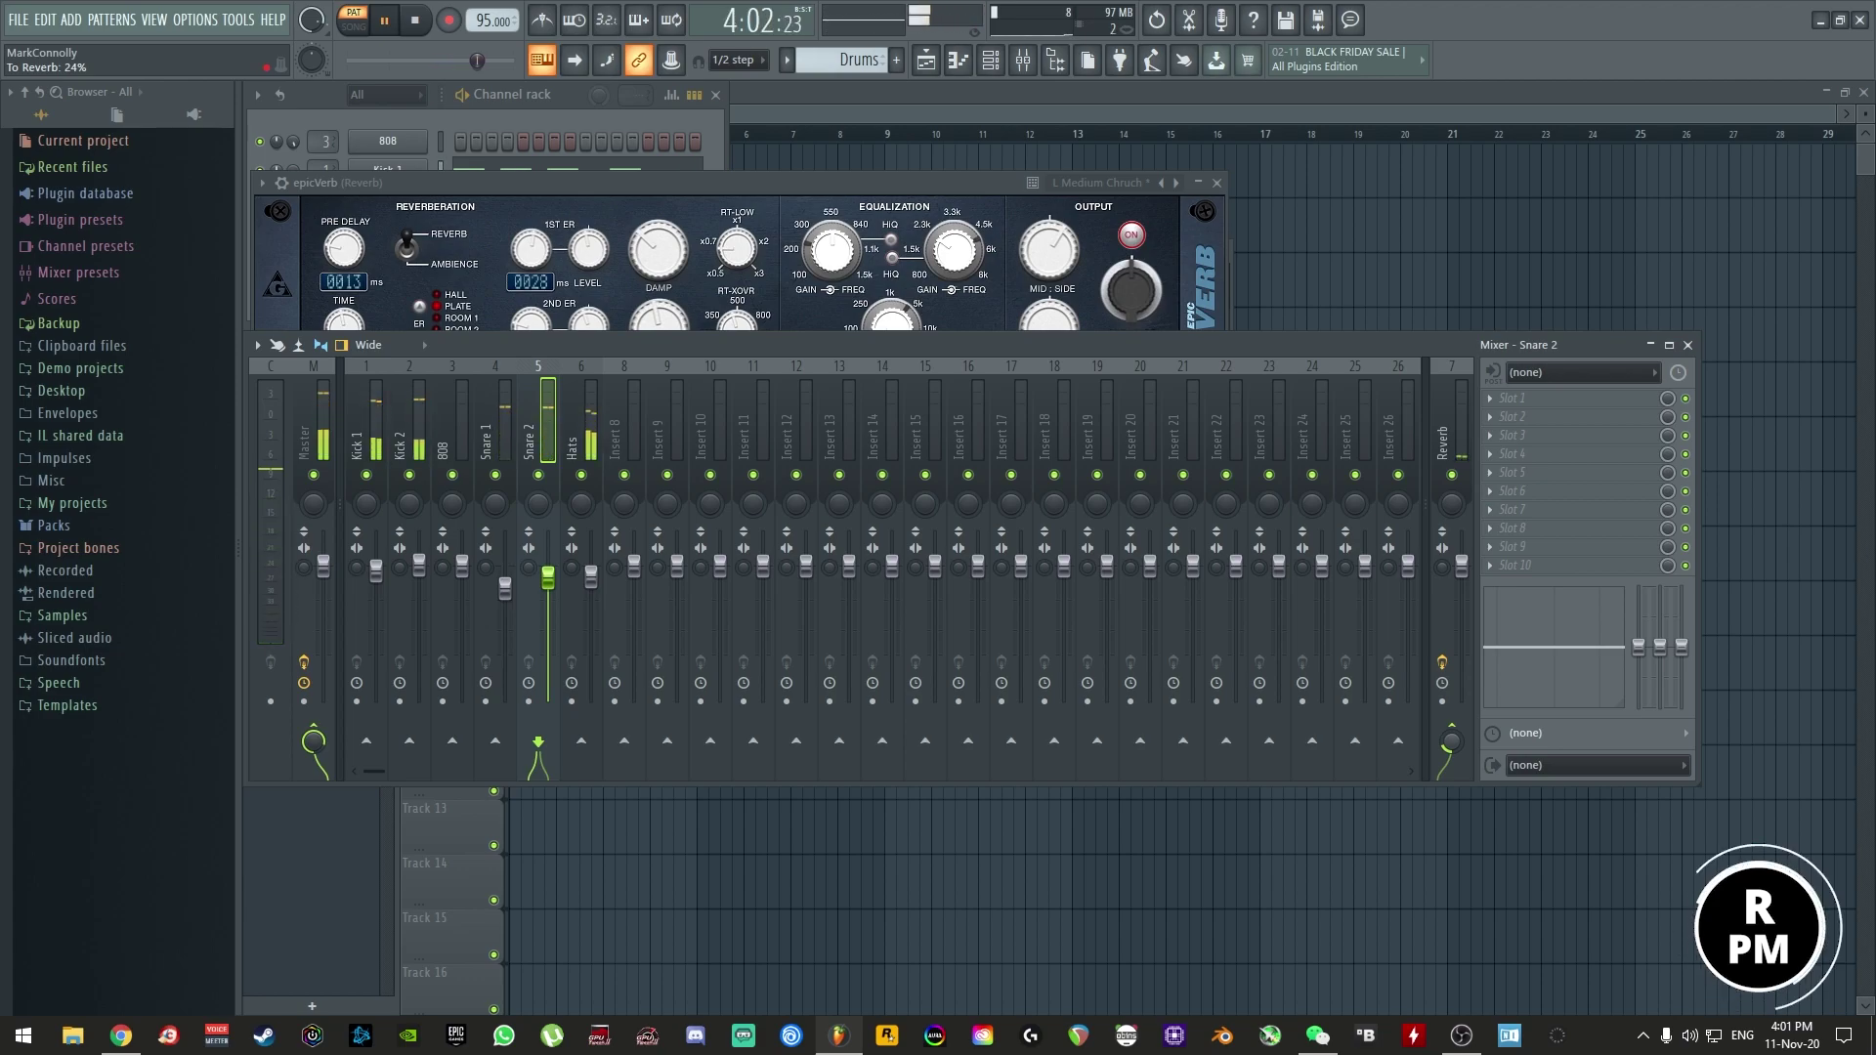
{"action": "left_click", "coordinate": [507, 452]}
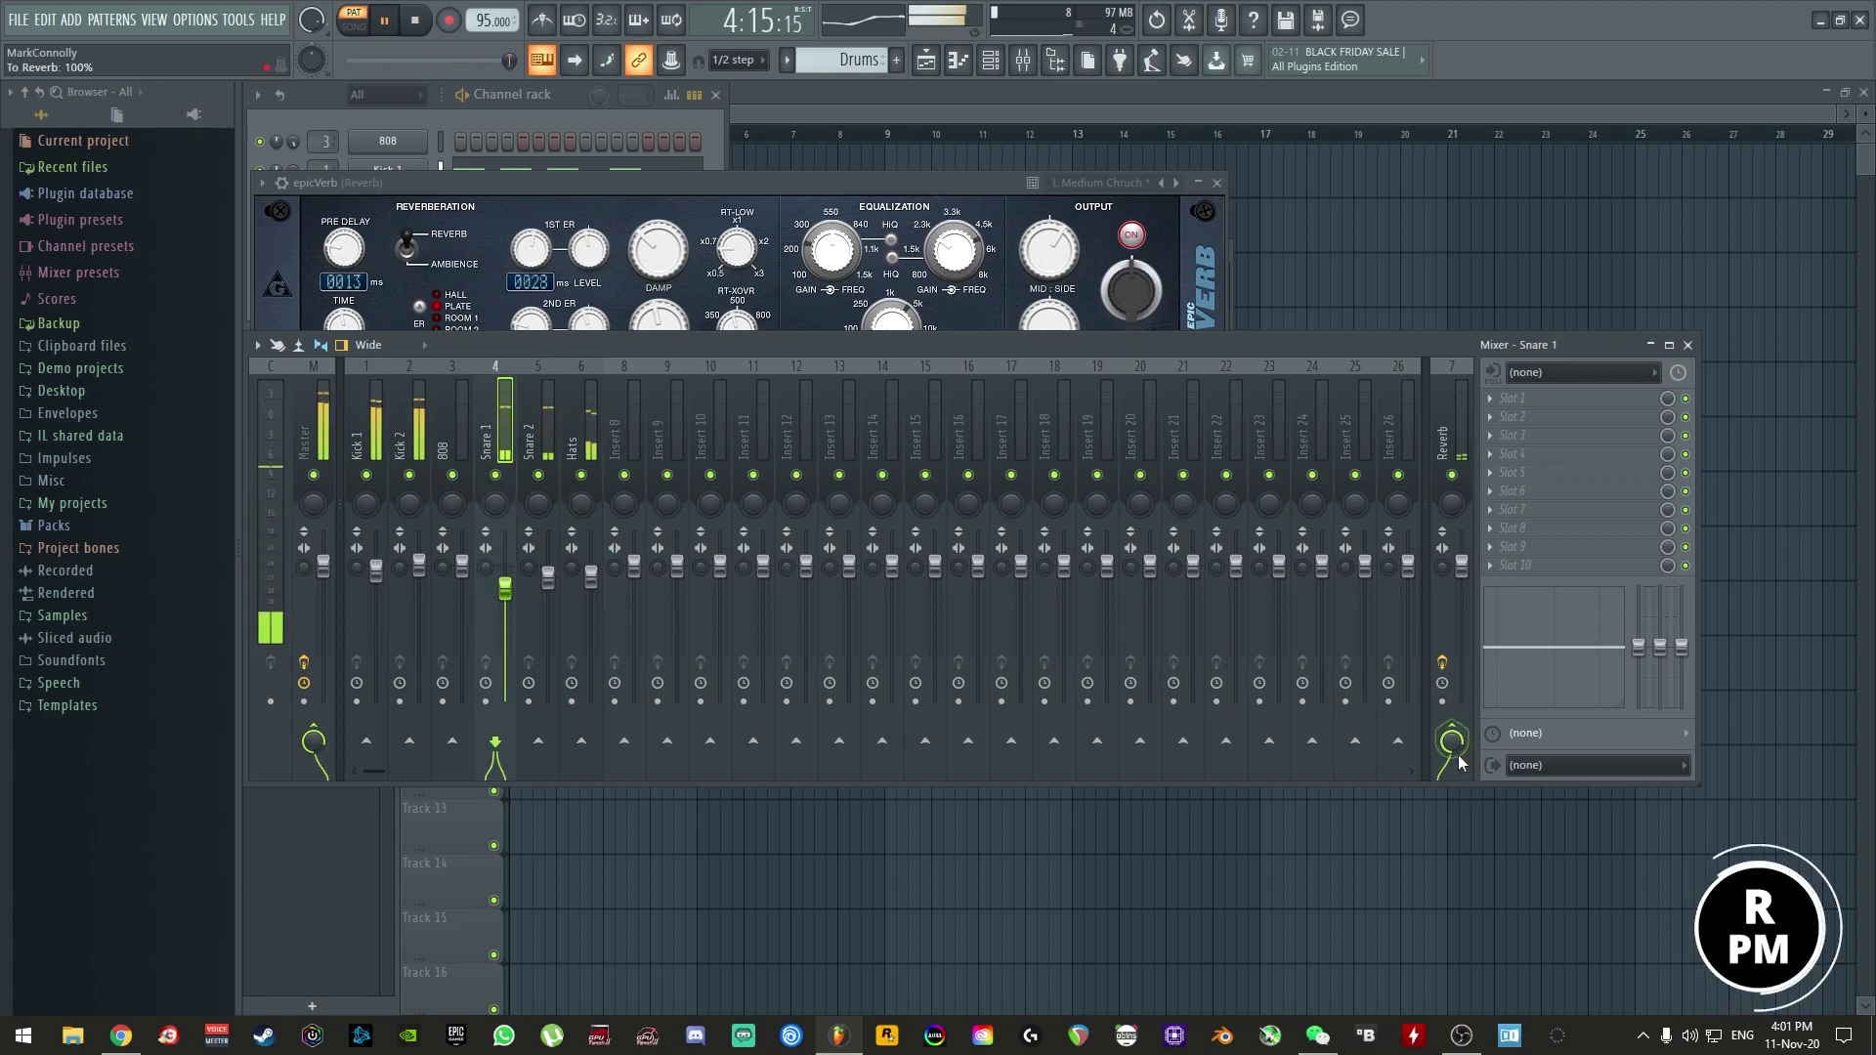
{"action": "left_click_drag", "start_coordinate": [1451, 741], "coordinate": [1451, 750]}
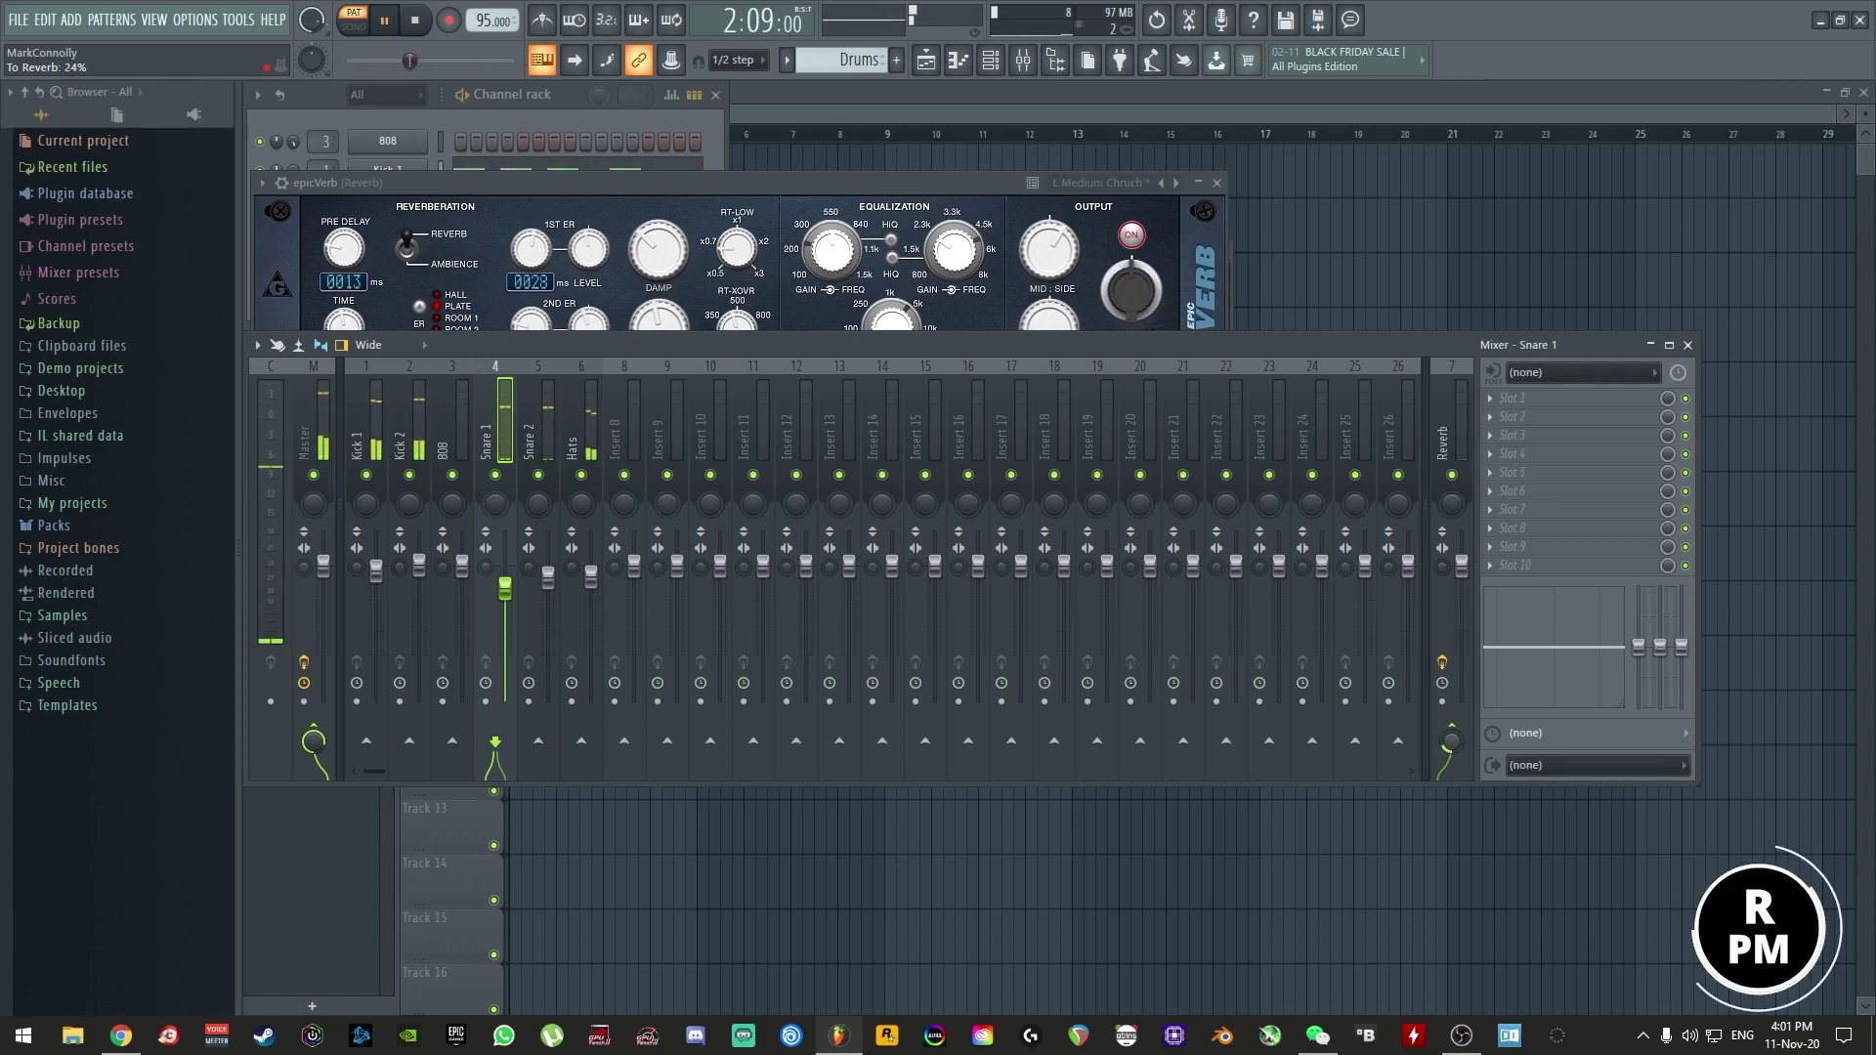
- Route the Hats mixer track to the Reverb track with a send level of 24%
{"action": "left_click", "coordinate": [533, 452]}
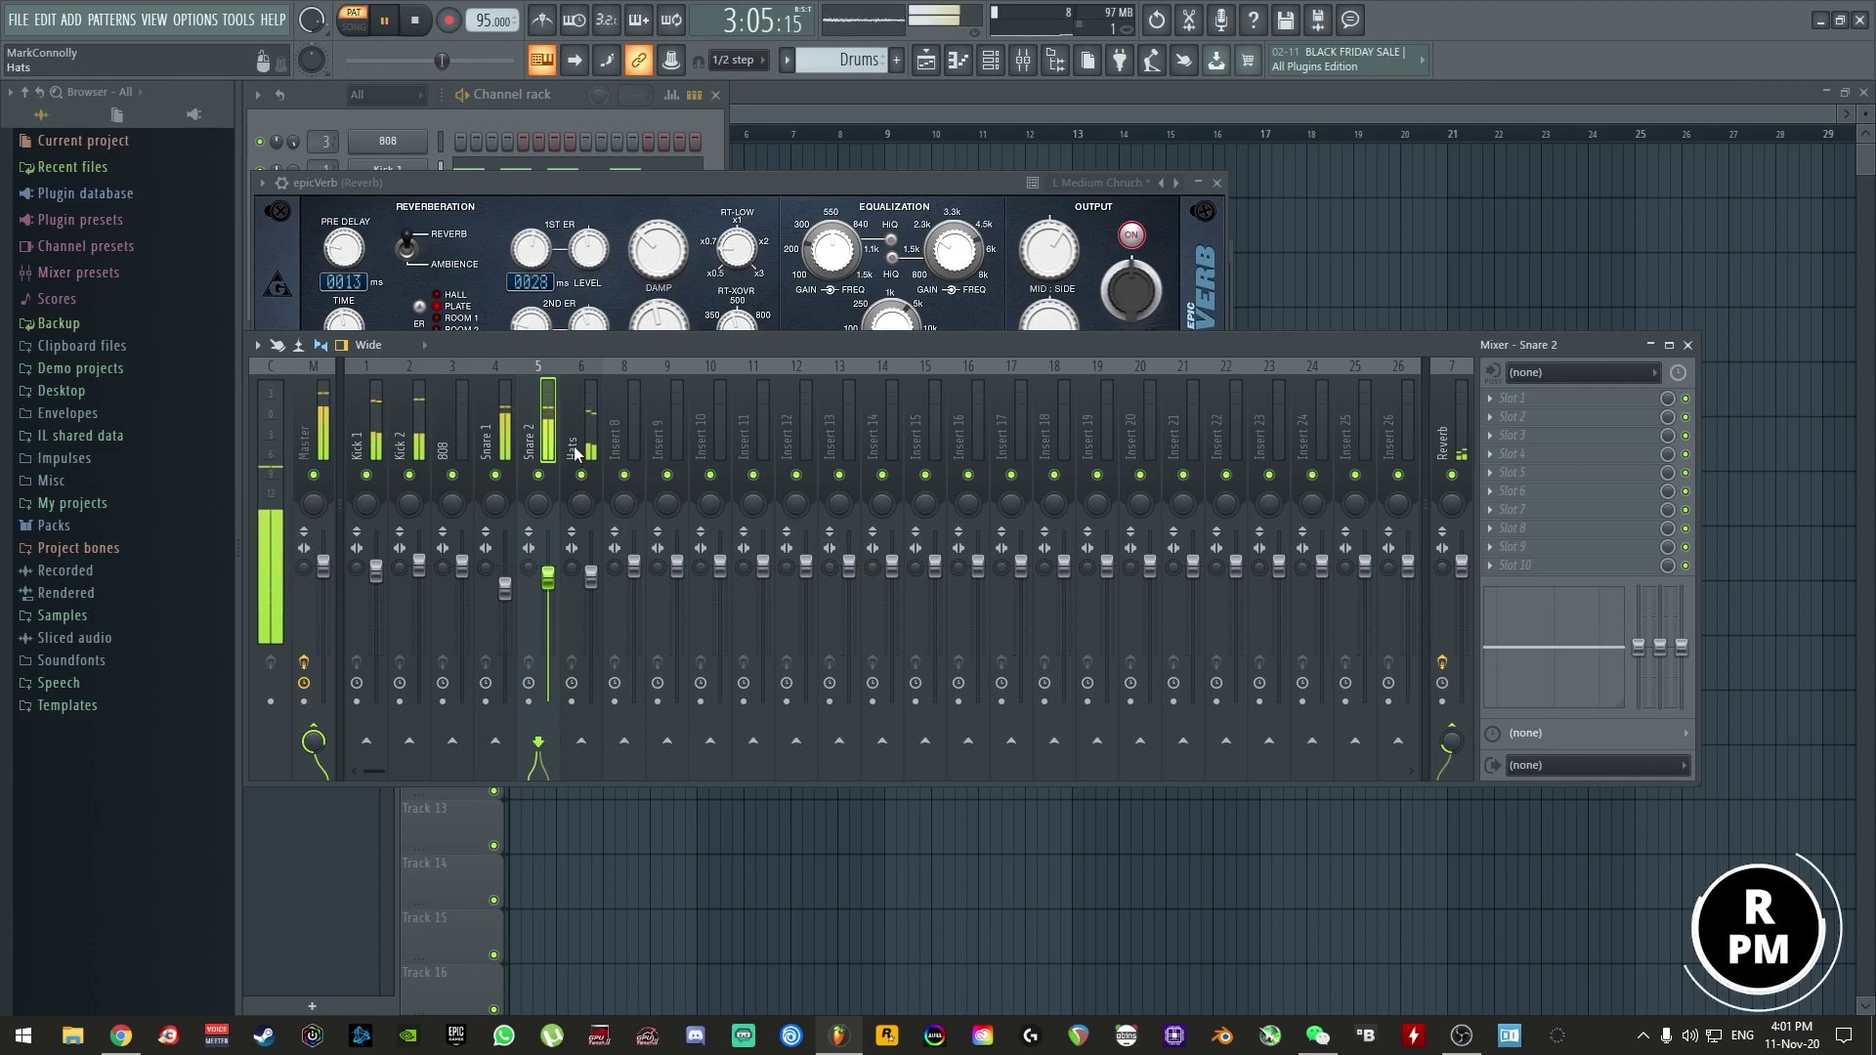
{"action": "left_click", "coordinate": [577, 452]}
{"action": "left_click", "coordinate": [1453, 741]}
{"action": "left_click_drag", "start_coordinate": [1451, 740], "coordinate": [1451, 754]}
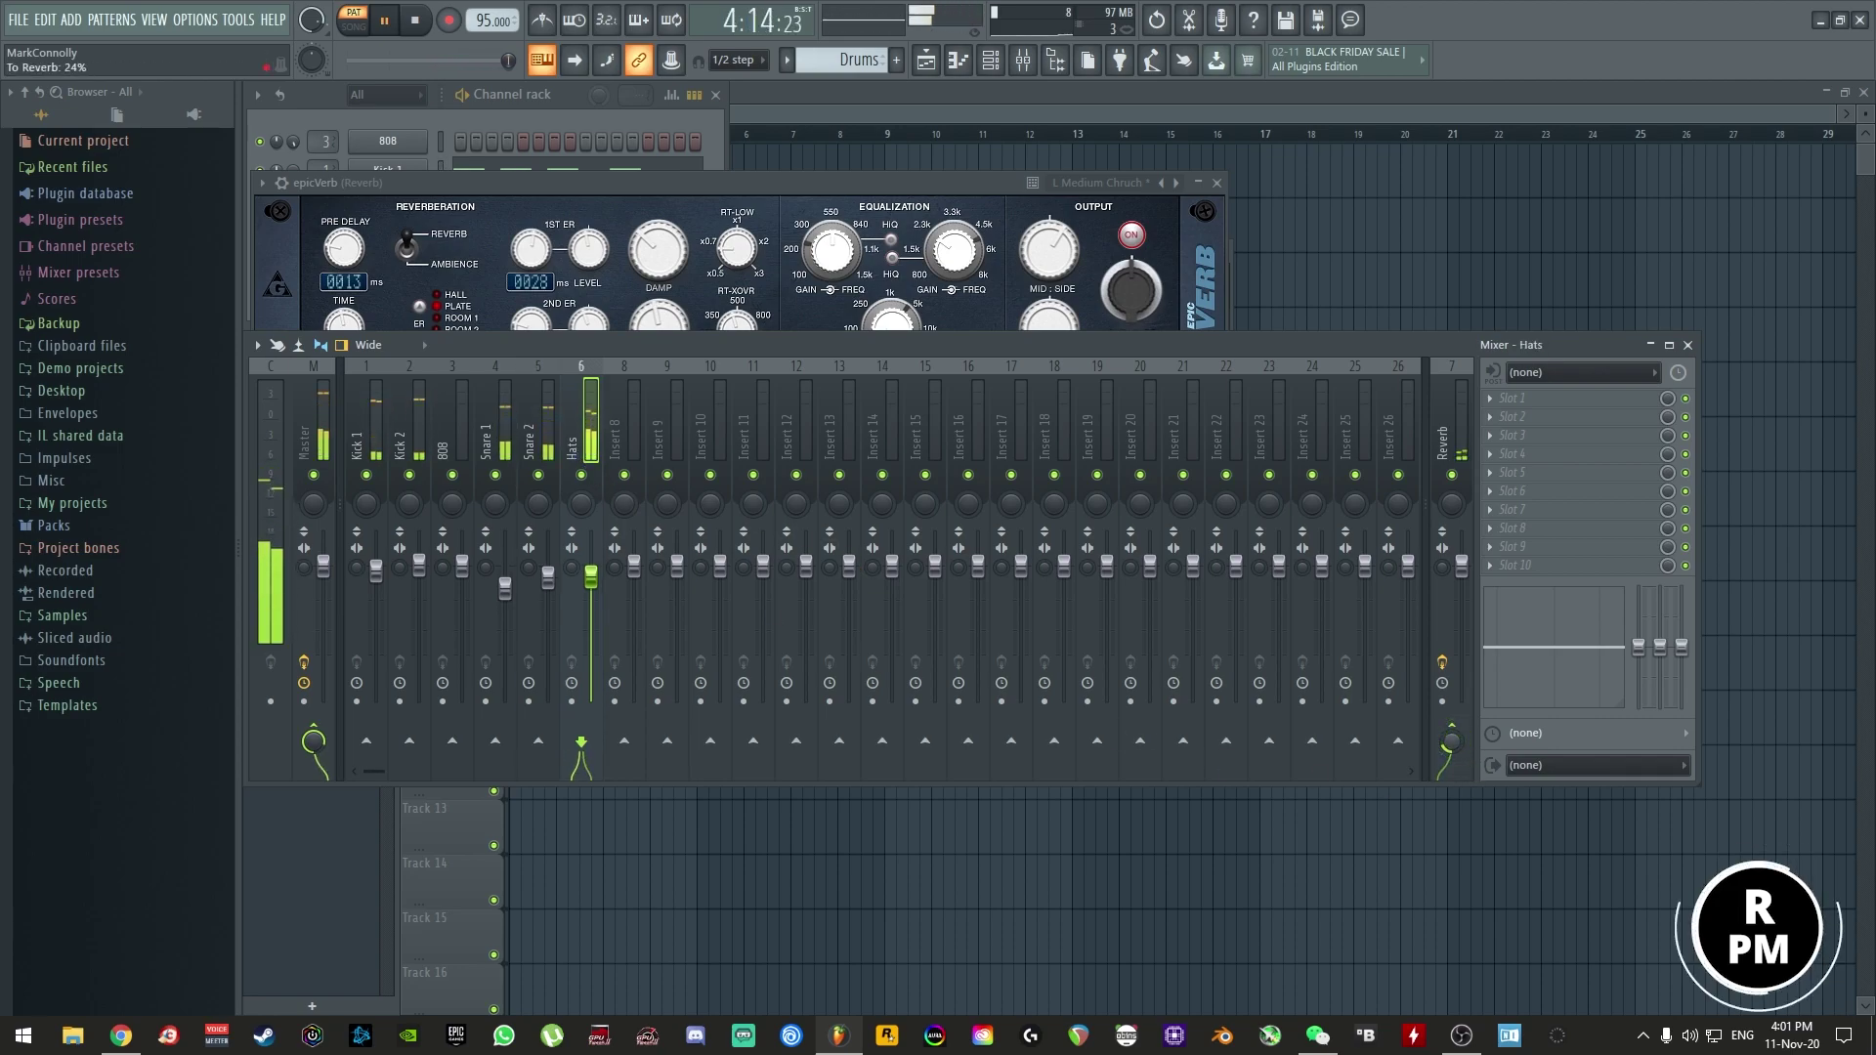
{"action": "key", "text": "space"}
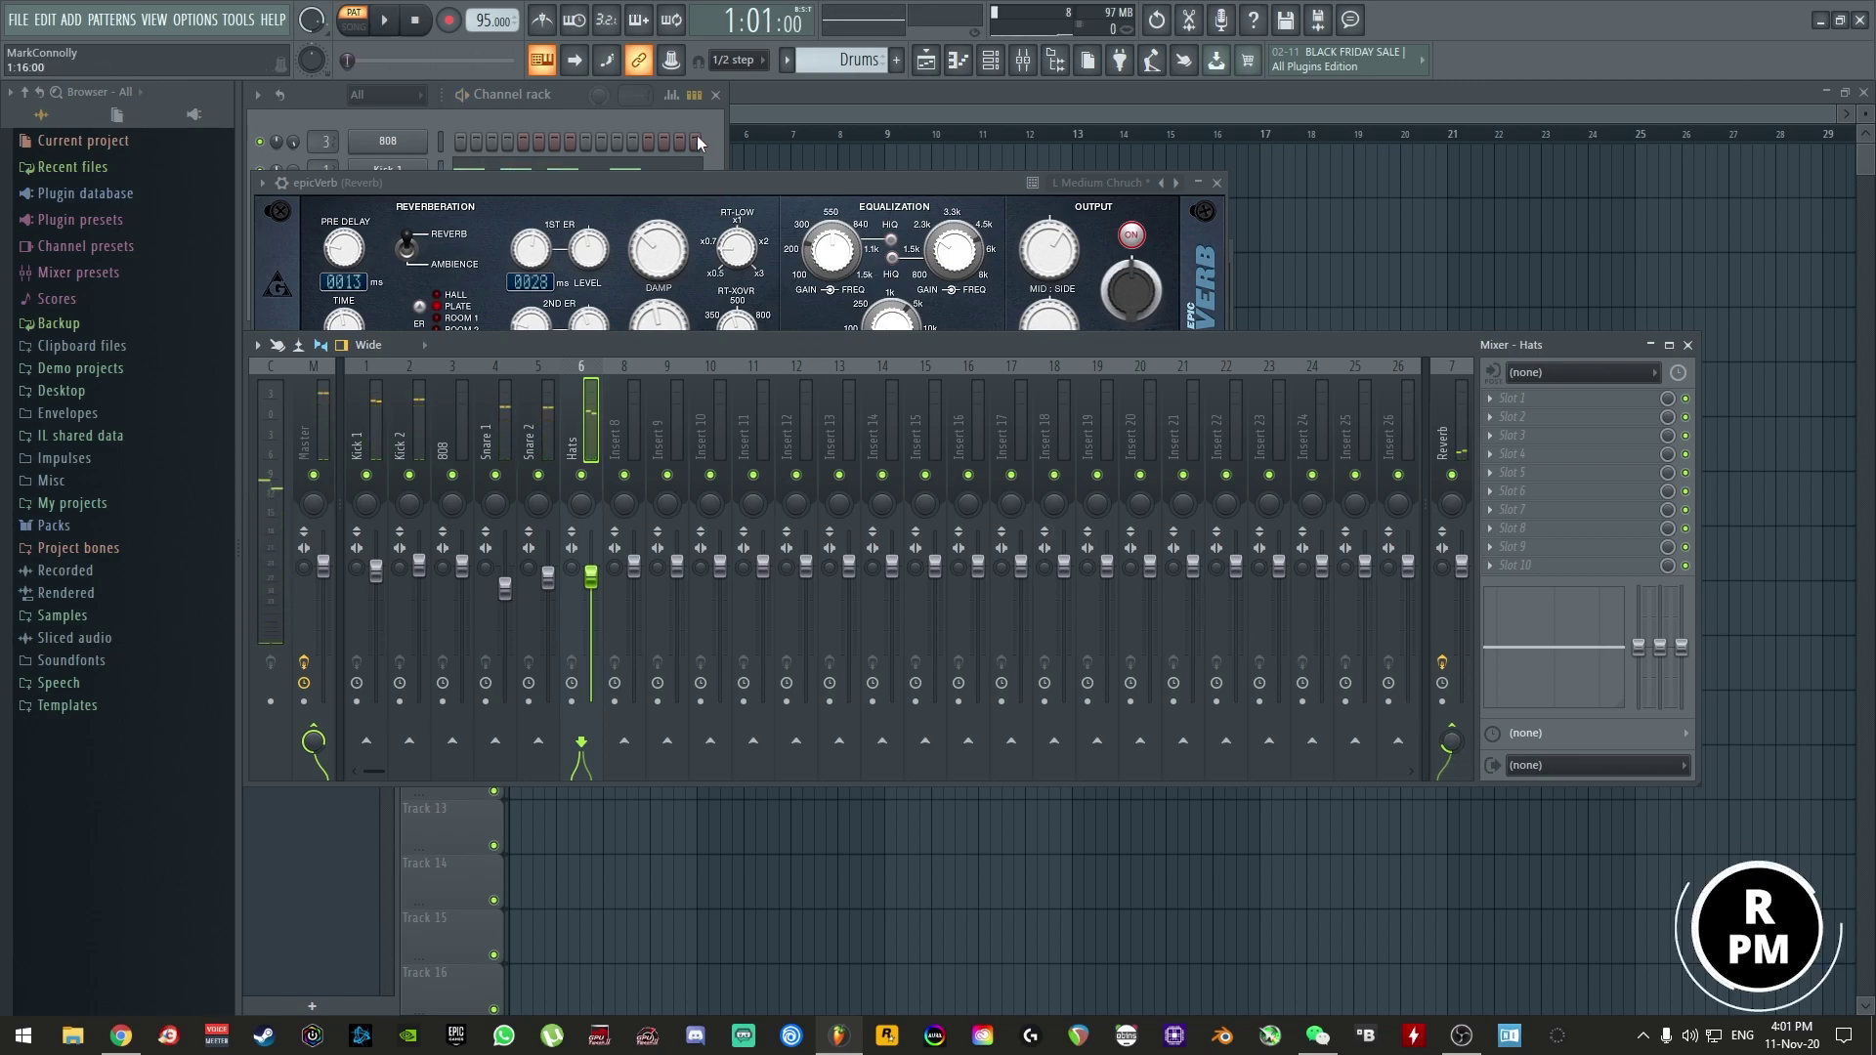
- Add Fruity Parametric EQ 2 to the Hats track, cutting the lows with band 1 and dipping the treble slightly with band 6
{"action": "left_click", "coordinate": [1492, 392]}
{"action": "left_click", "coordinate": [1398, 46]}
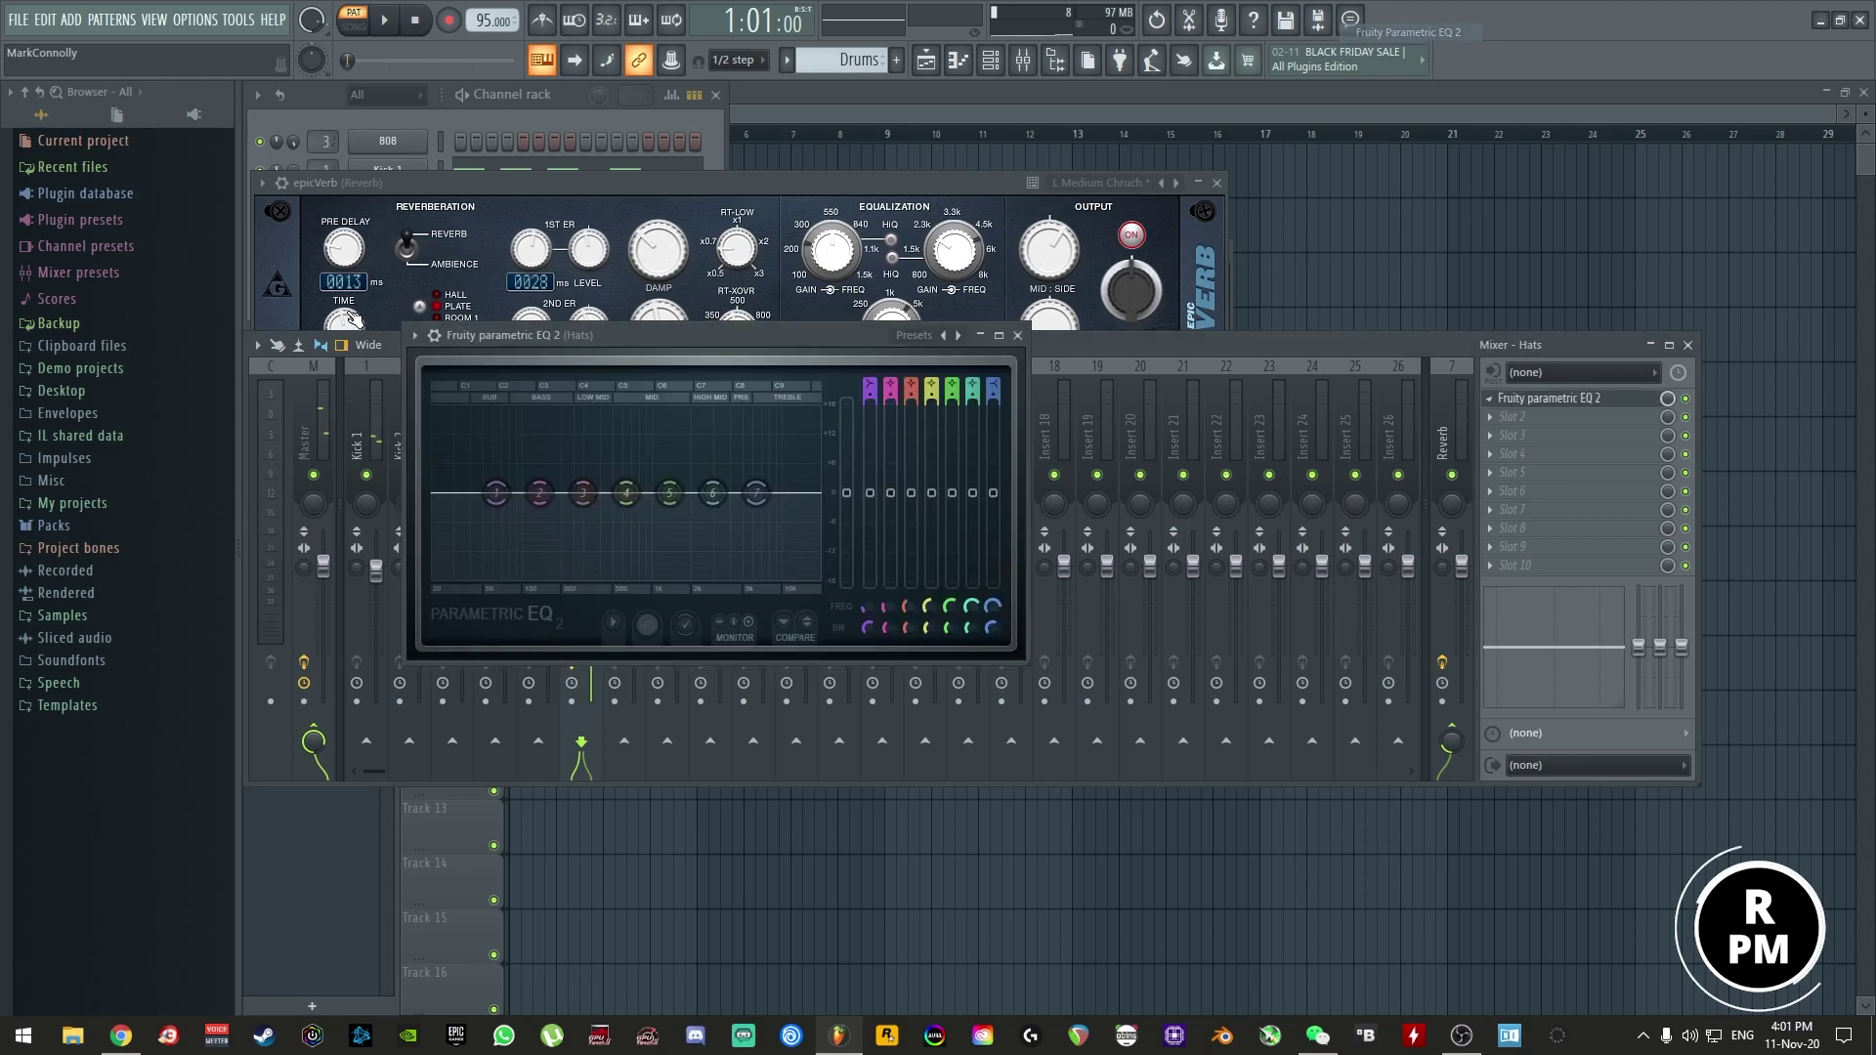
{"action": "key", "text": "space"}
{"action": "left_click_drag", "start_coordinate": [713, 493], "coordinate": [788, 514]}
{"action": "left_click_drag", "start_coordinate": [502, 507], "coordinate": [613, 577]}
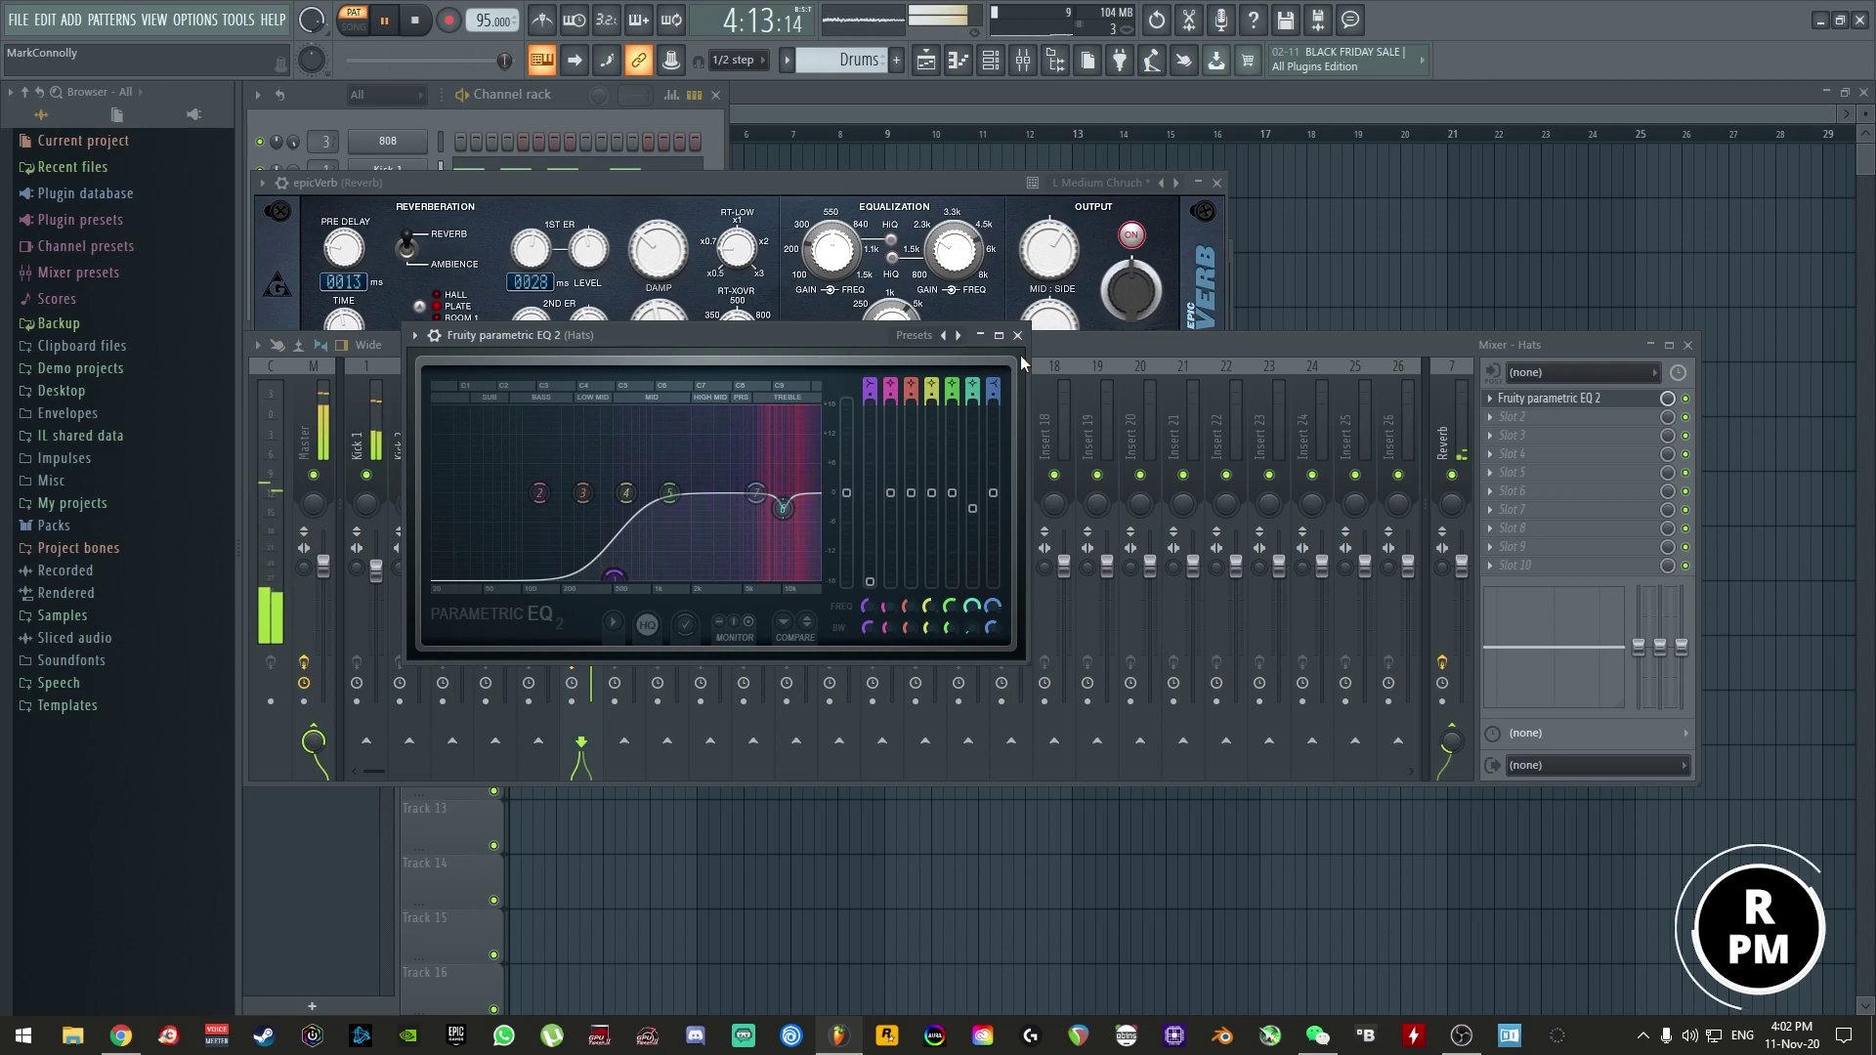
{"action": "left_click", "coordinate": [1018, 335]}
{"action": "key", "text": "space"}
- Open the 808 channel's piano roll and audition the 808 on keys from C5 down to around G4
{"action": "left_click", "coordinate": [678, 115]}
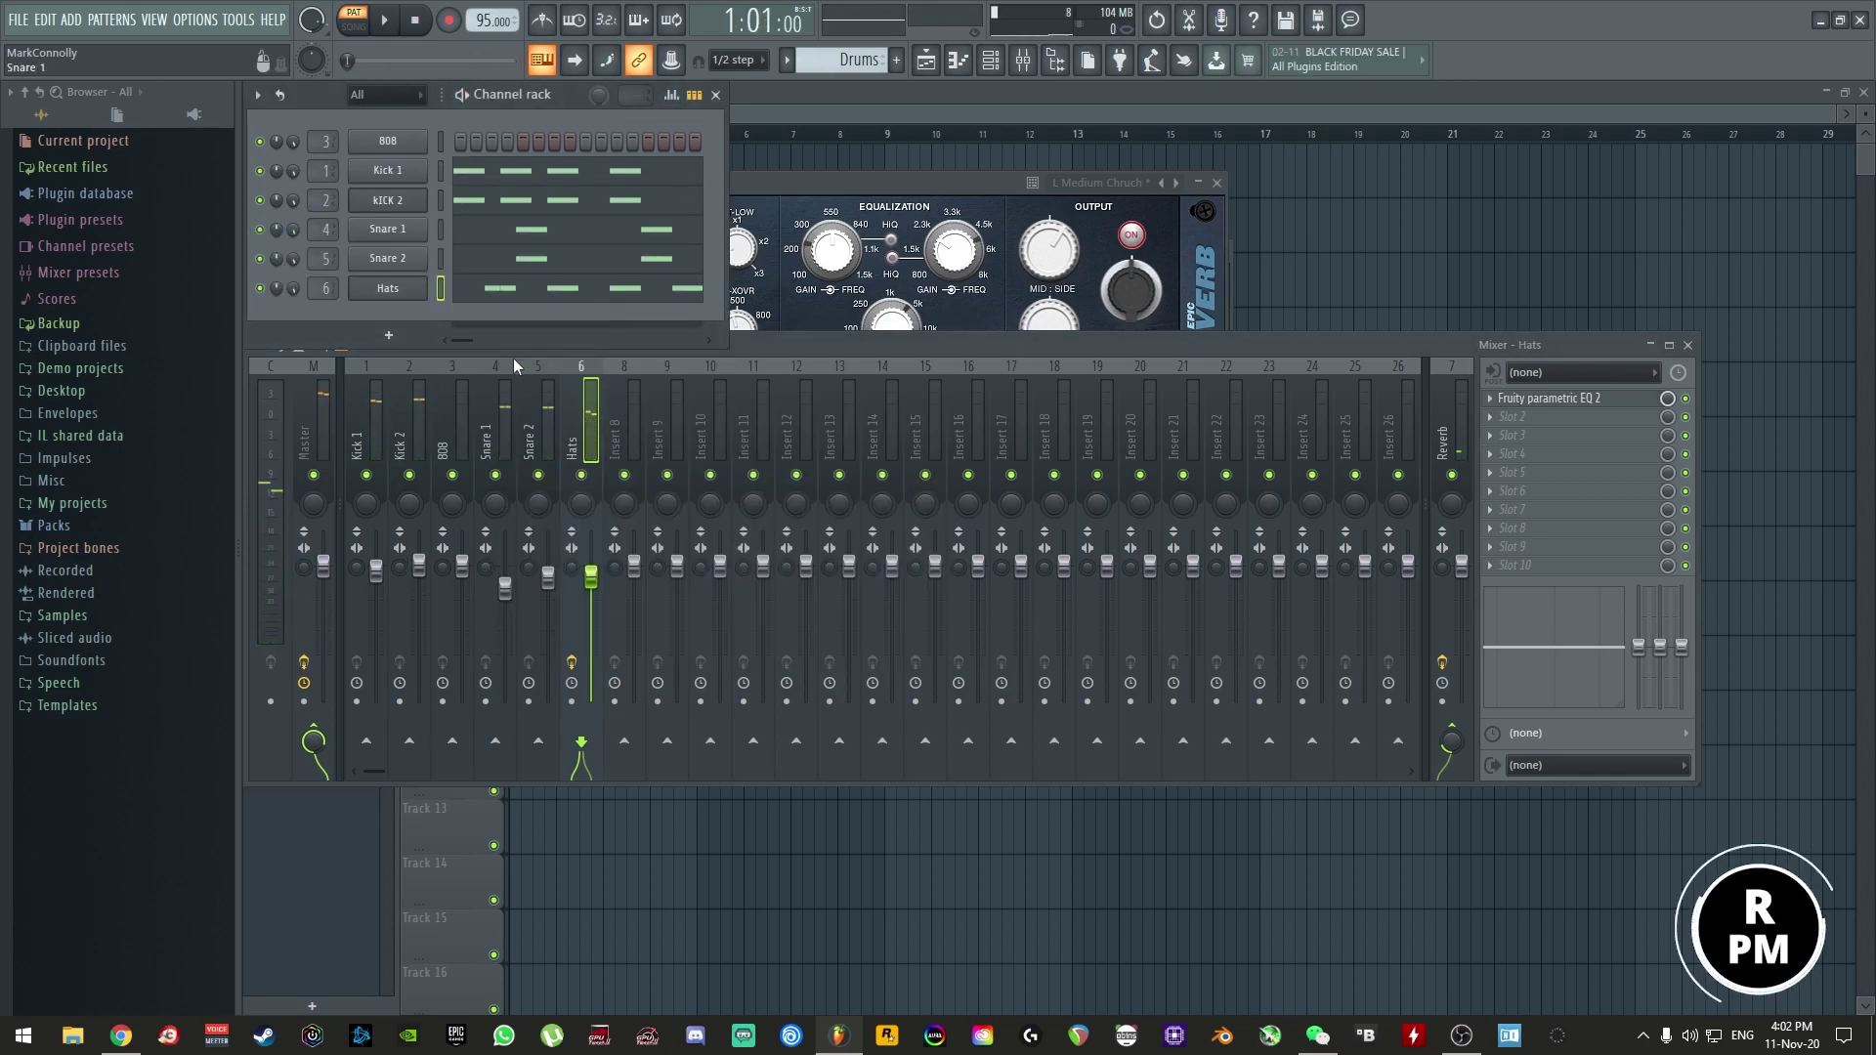
{"action": "right_click", "coordinate": [400, 142]}
{"action": "left_click", "coordinate": [475, 137]}
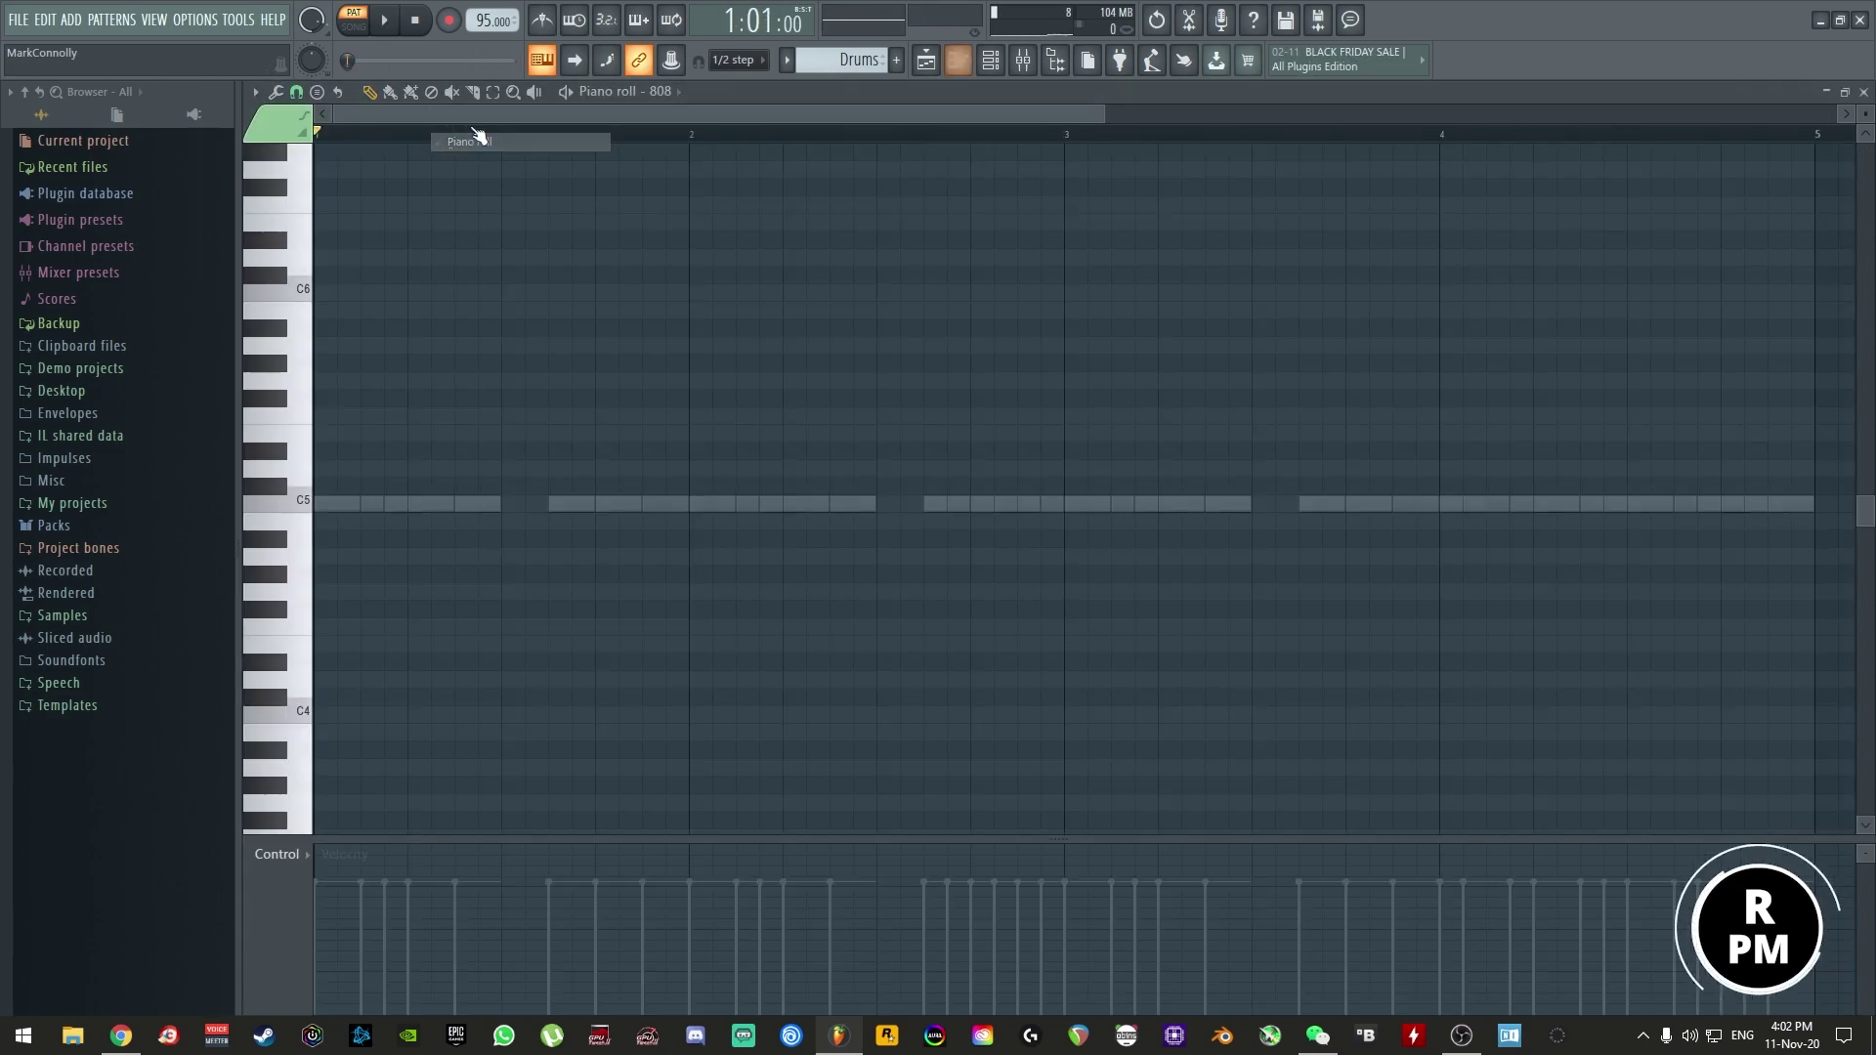
{"action": "left_click", "coordinate": [302, 503]}
{"action": "scroll", "coordinate": [302, 503], "scroll_direction": "down", "scroll_amount": 3}
{"action": "left_click", "coordinate": [304, 457]}
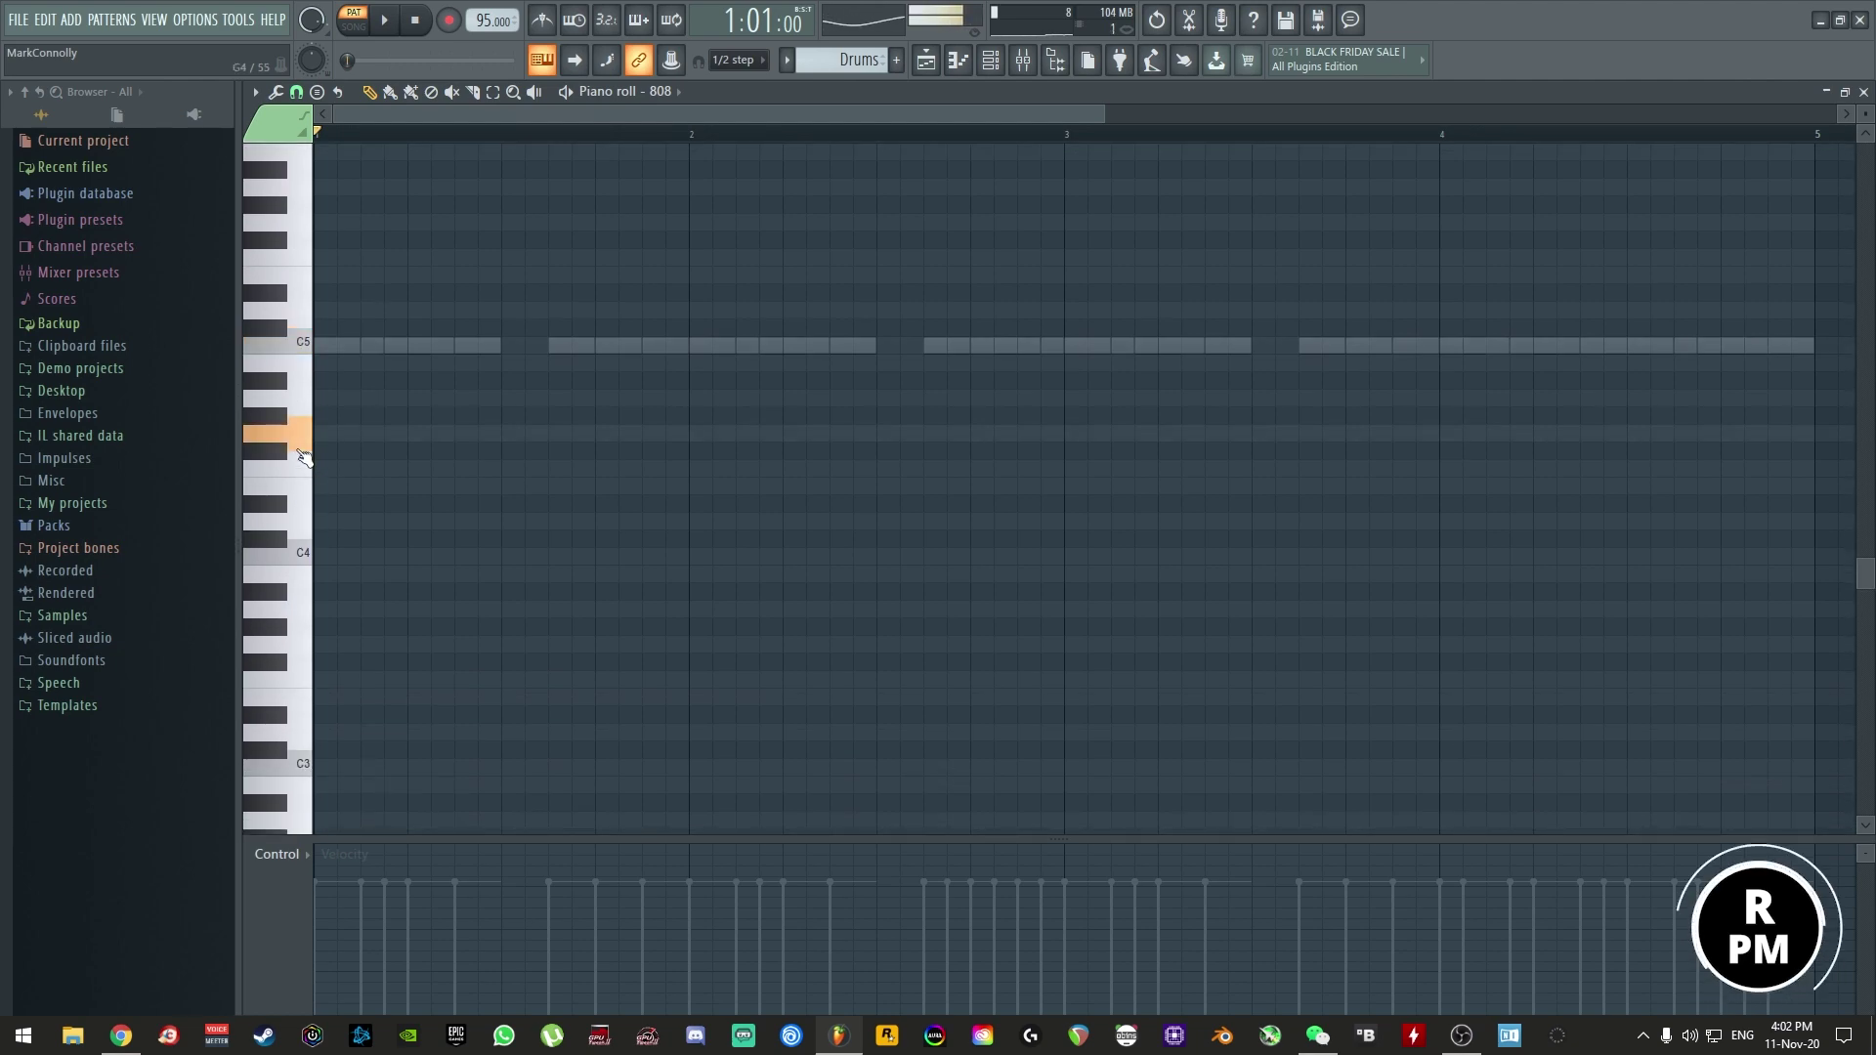
{"action": "key", "text": "space"}
{"action": "key", "text": "space"}
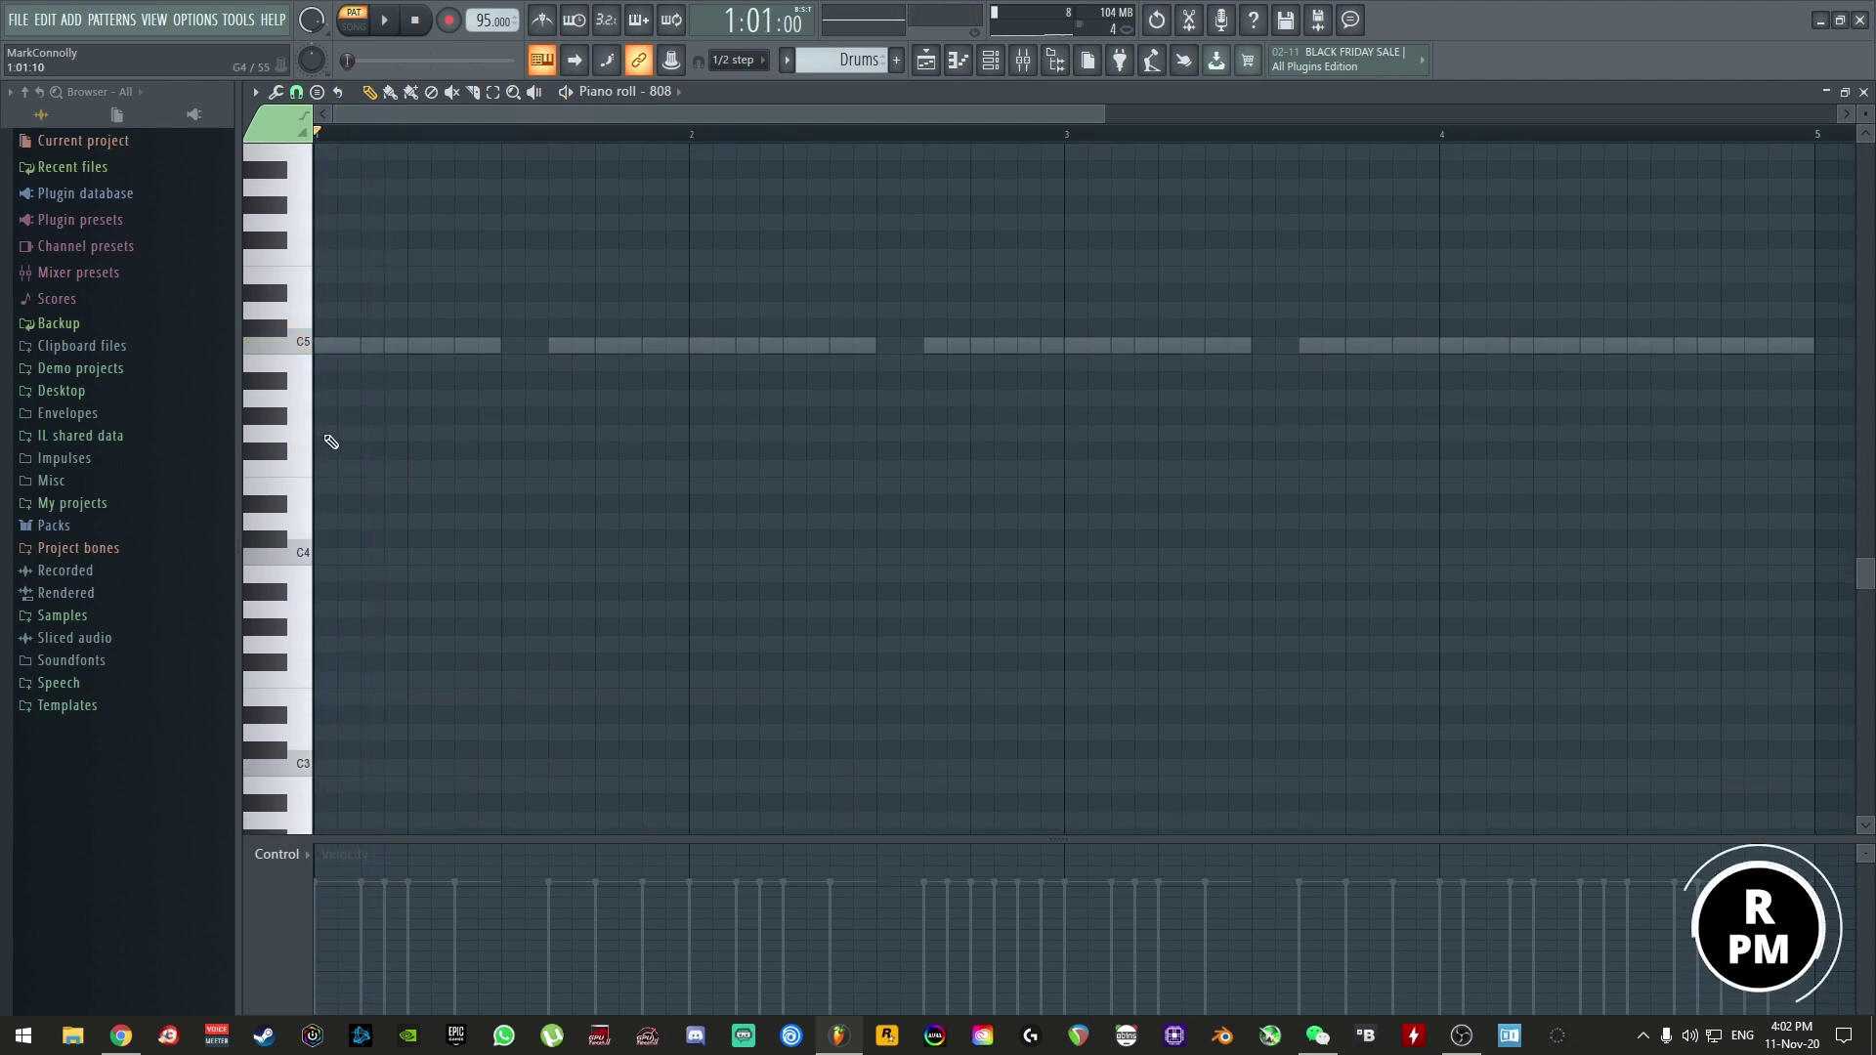
- Close the 808 channel's piano roll and clone the Drums pattern
{"action": "left_click", "coordinate": [662, 92]}
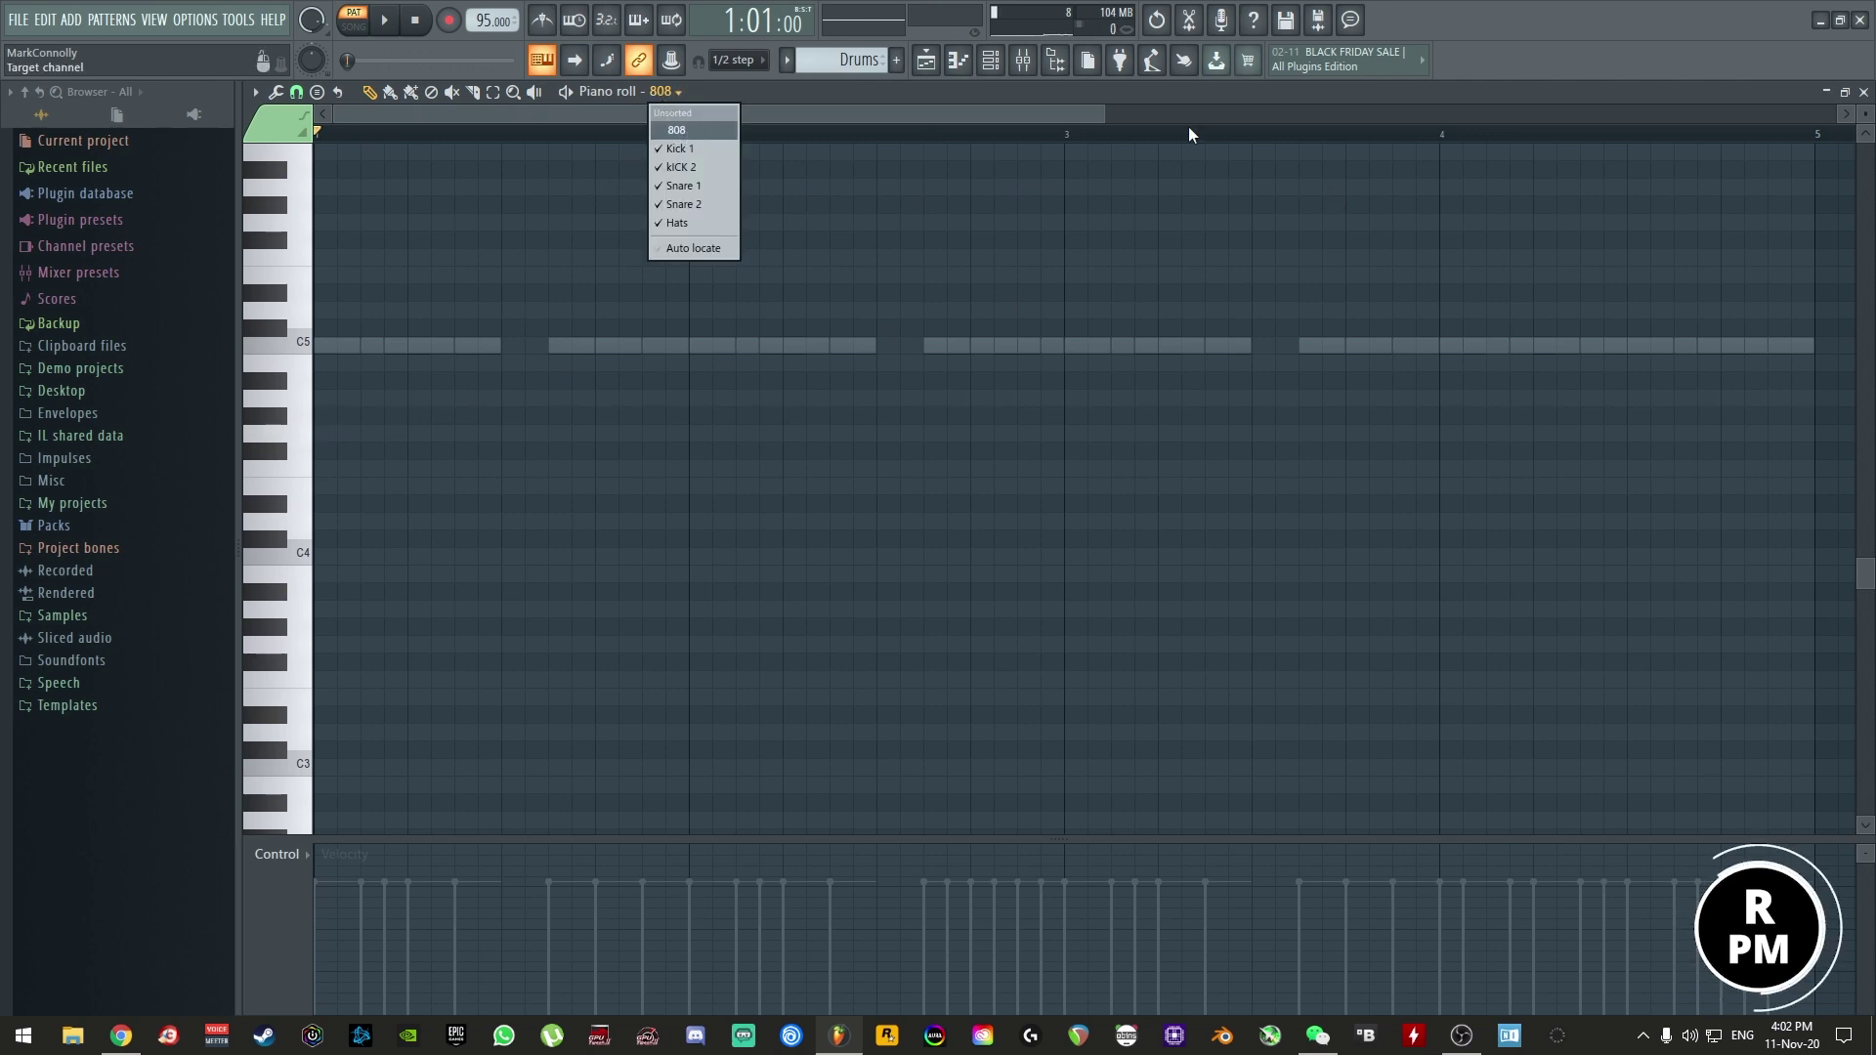
{"action": "left_click", "coordinate": [1806, 86]}
{"action": "left_click", "coordinate": [1864, 91]}
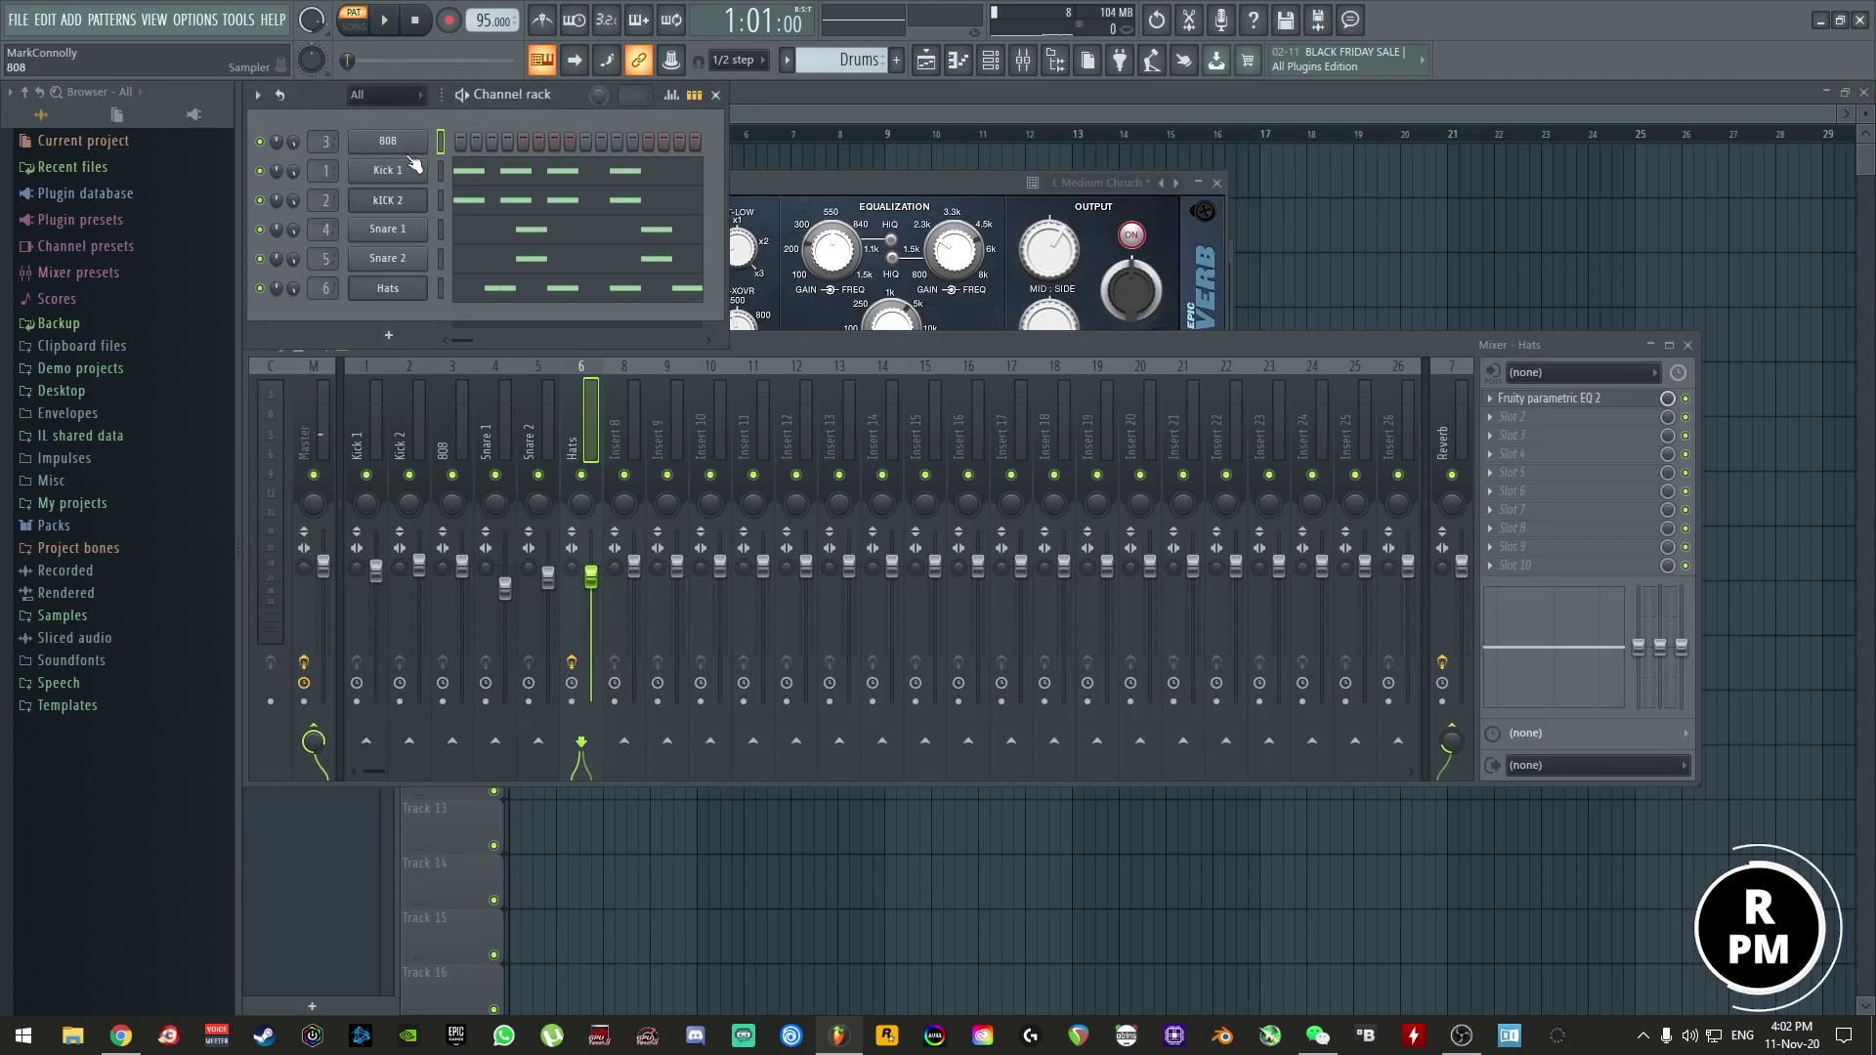
{"action": "left_click", "coordinate": [795, 60]}
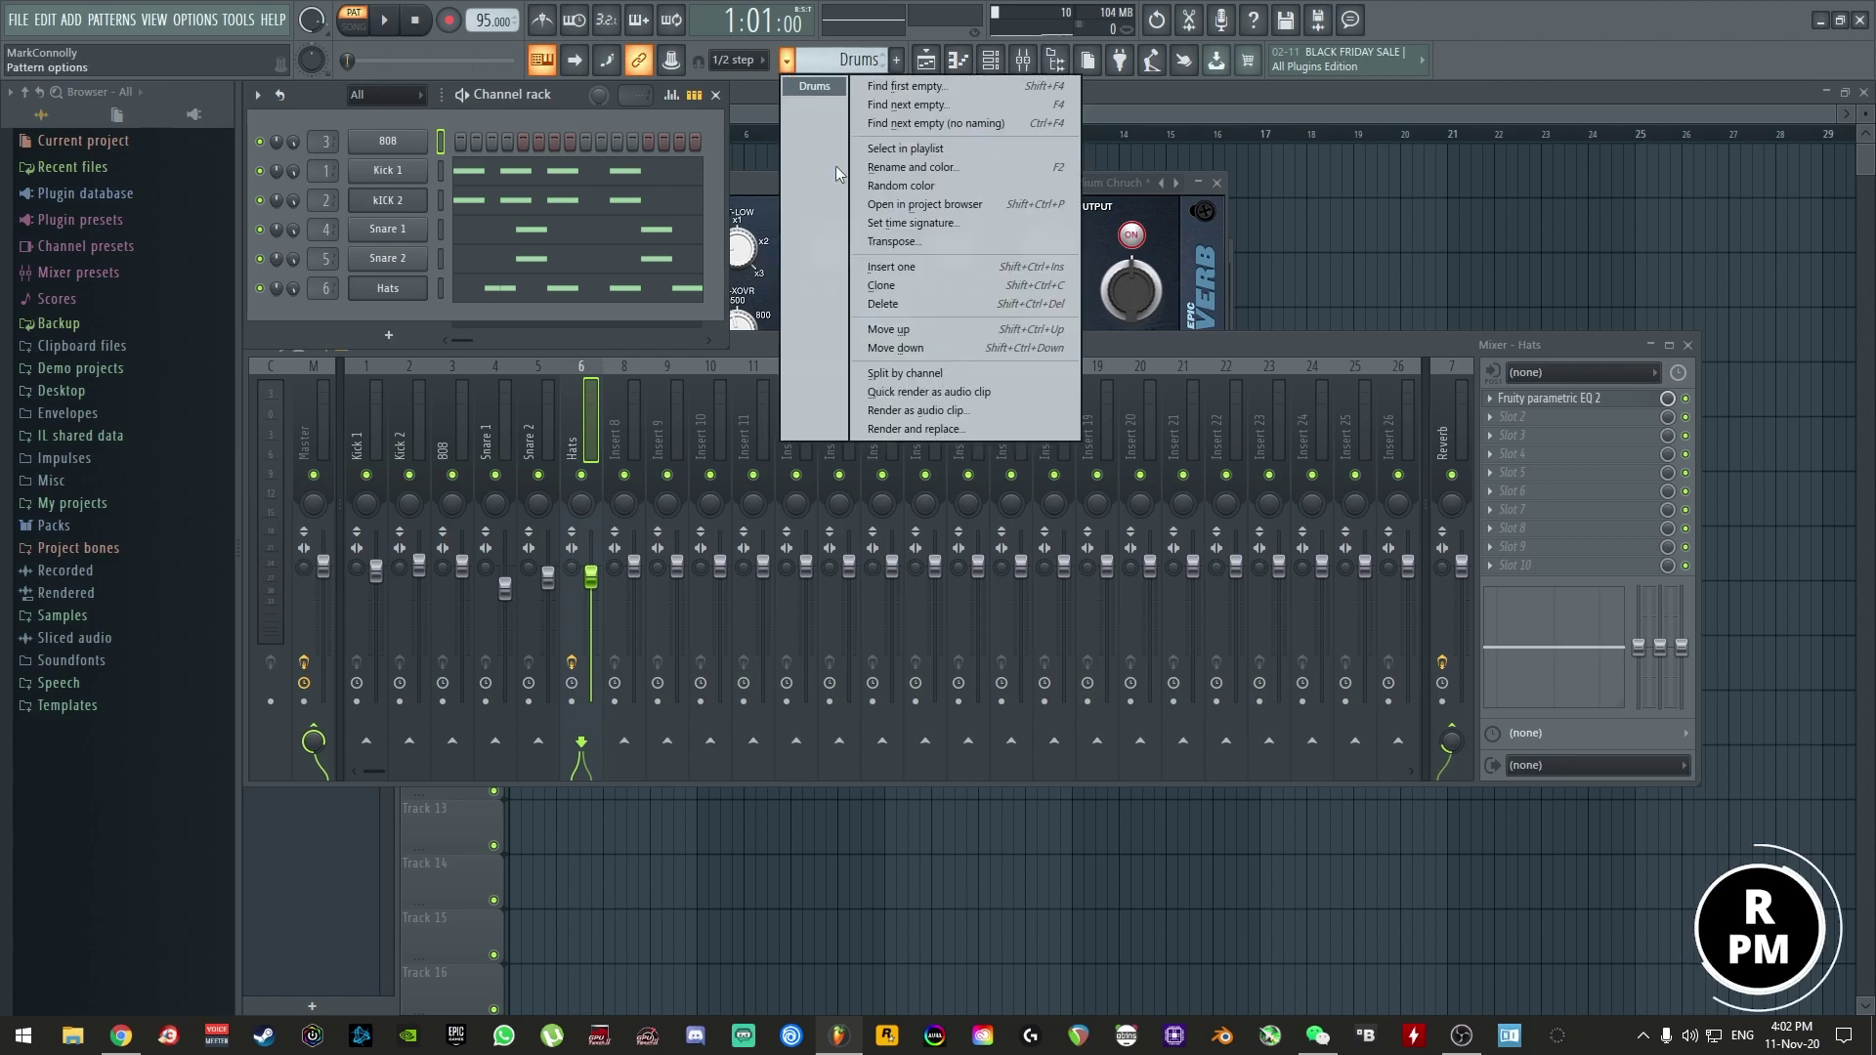
{"action": "left_click", "coordinate": [860, 277]}
- Delete all Snare 1, Snare 2 and Hats notes from the cloned Drums pattern, keeping the kicks
{"action": "right_click", "coordinate": [403, 229]}
{"action": "left_click", "coordinate": [473, 233]}
{"action": "key", "text": "ctrl+a"}
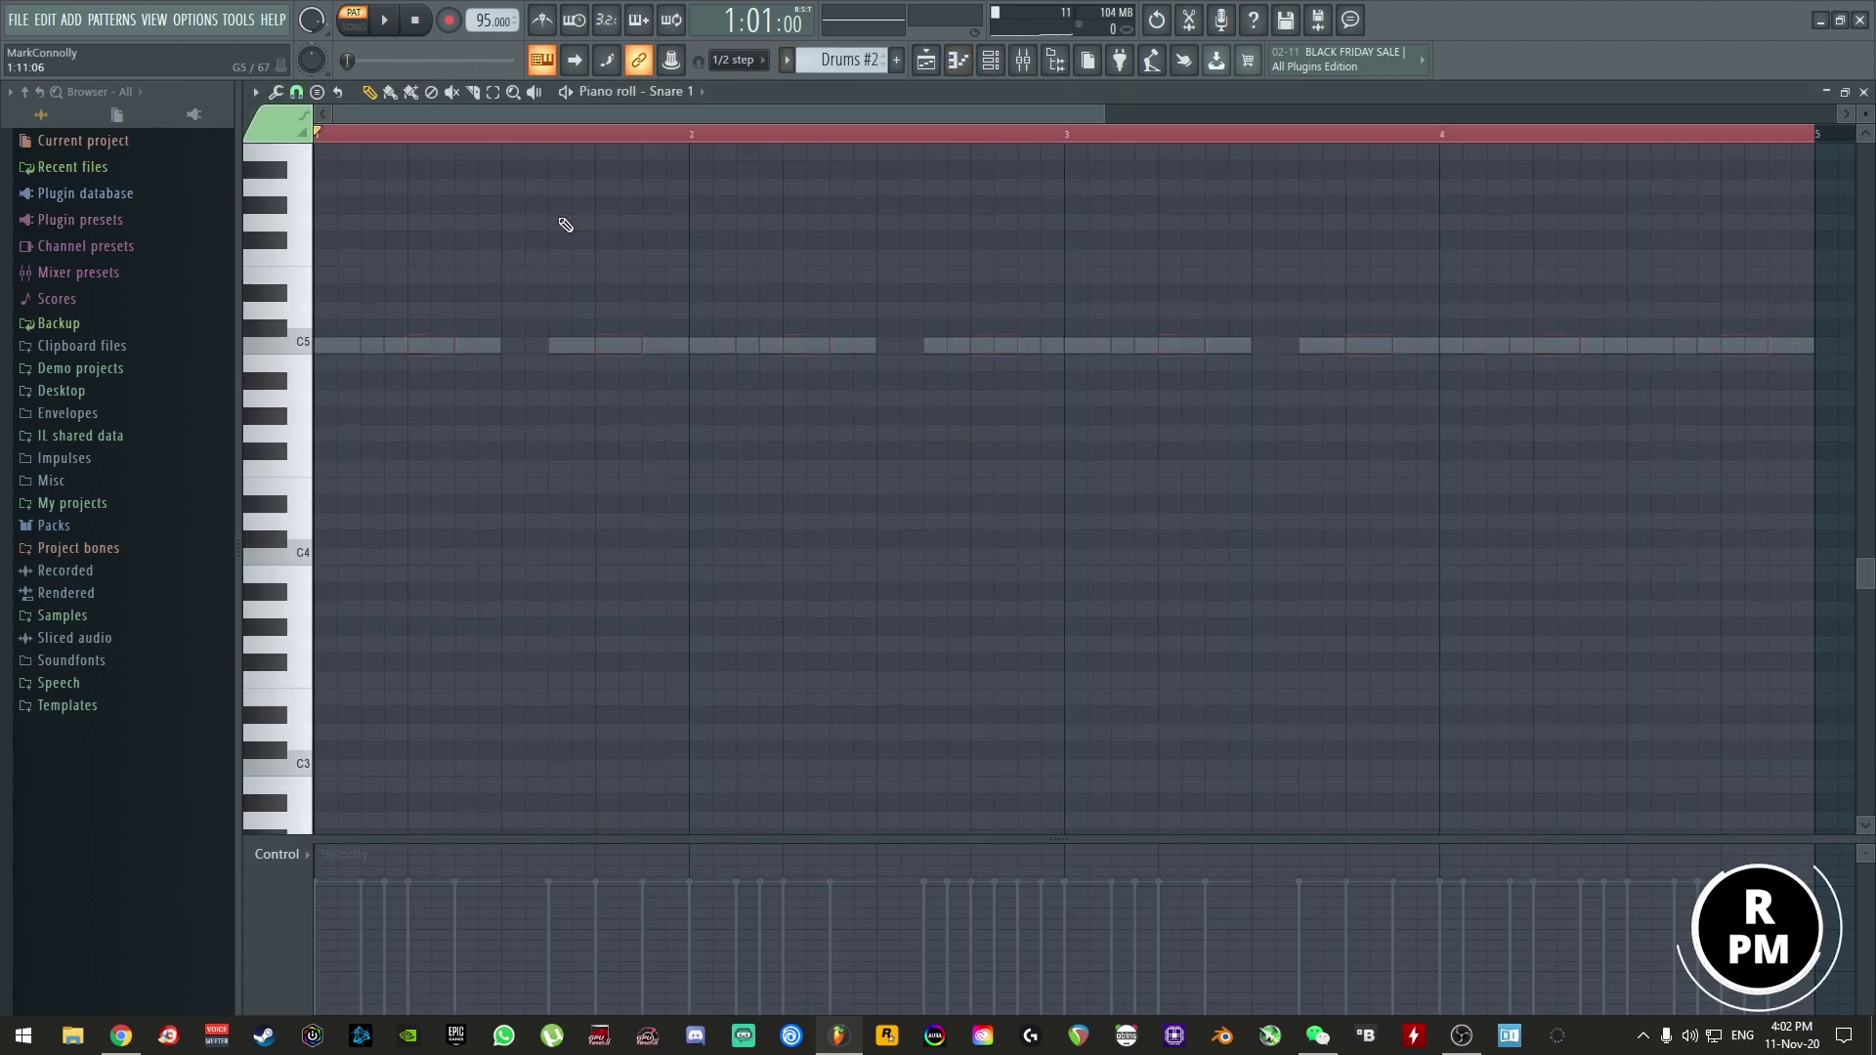
{"action": "left_click", "coordinate": [664, 93]}
{"action": "left_click", "coordinate": [674, 203]}
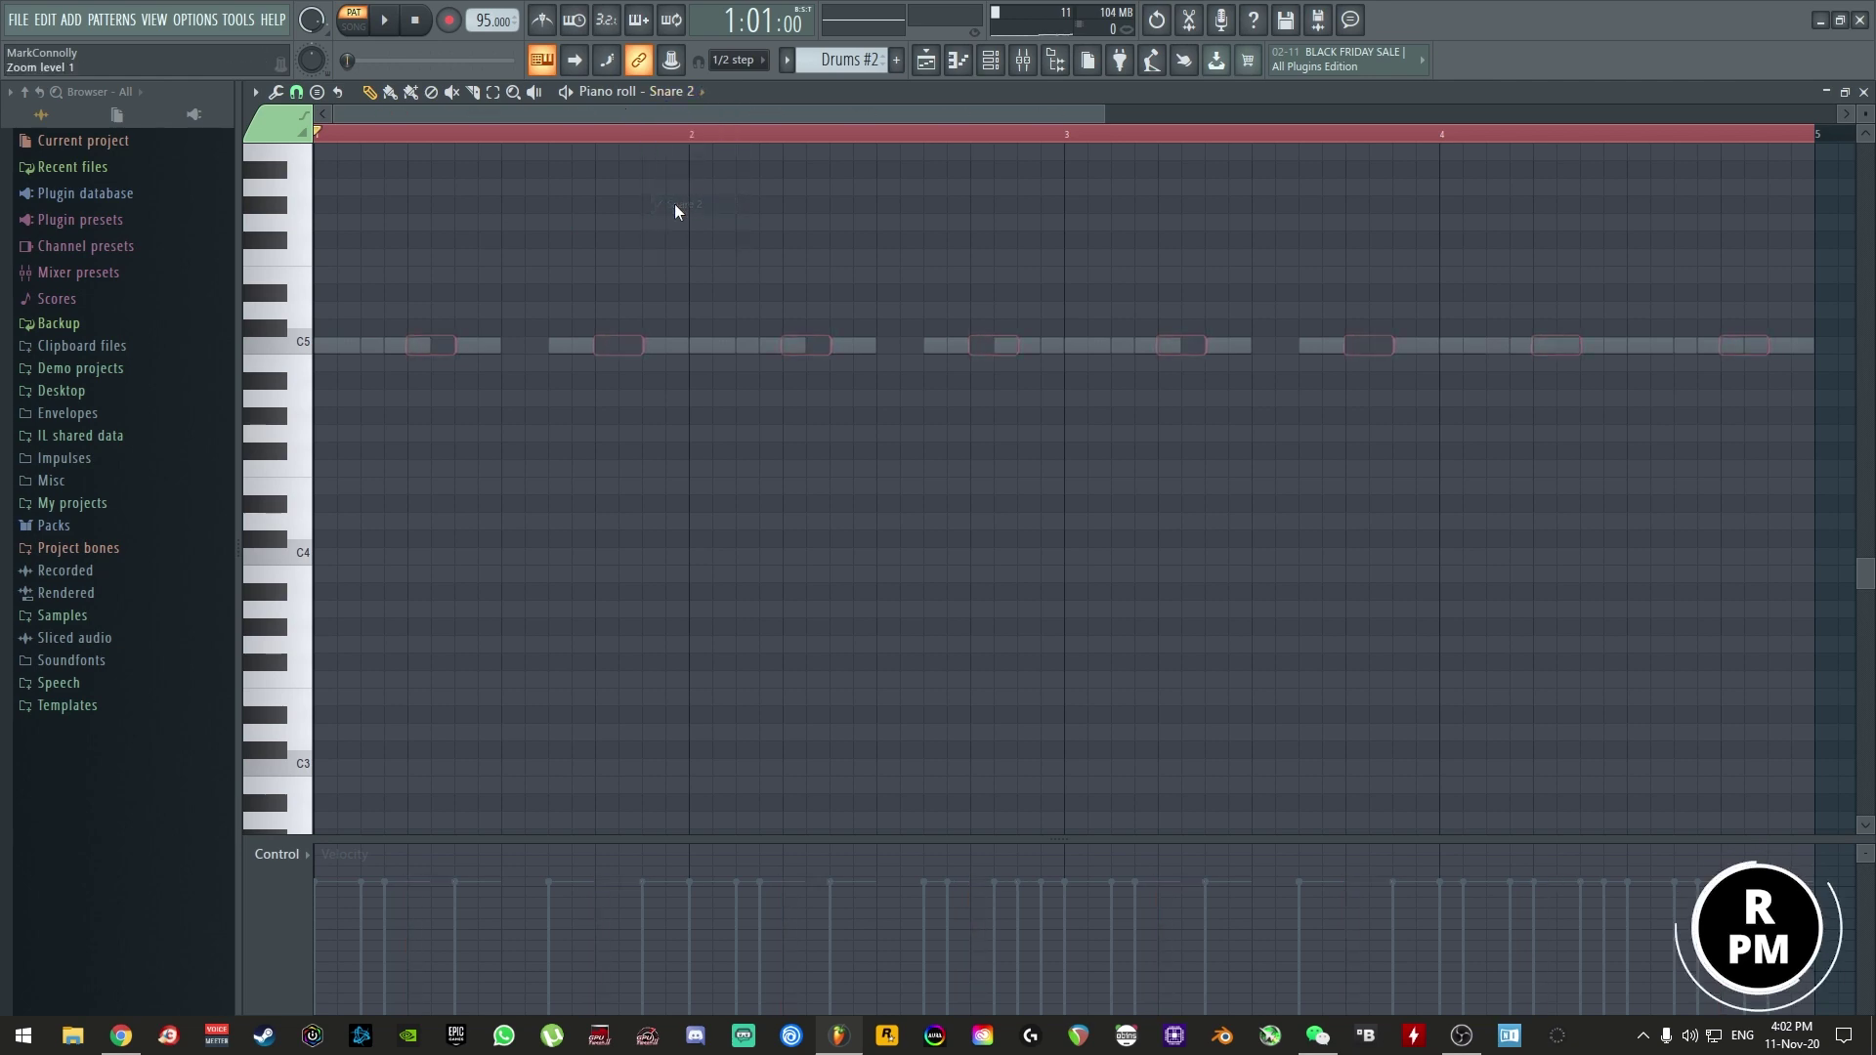
{"action": "left_click", "coordinate": [665, 91]}
{"action": "left_click", "coordinate": [684, 221]}
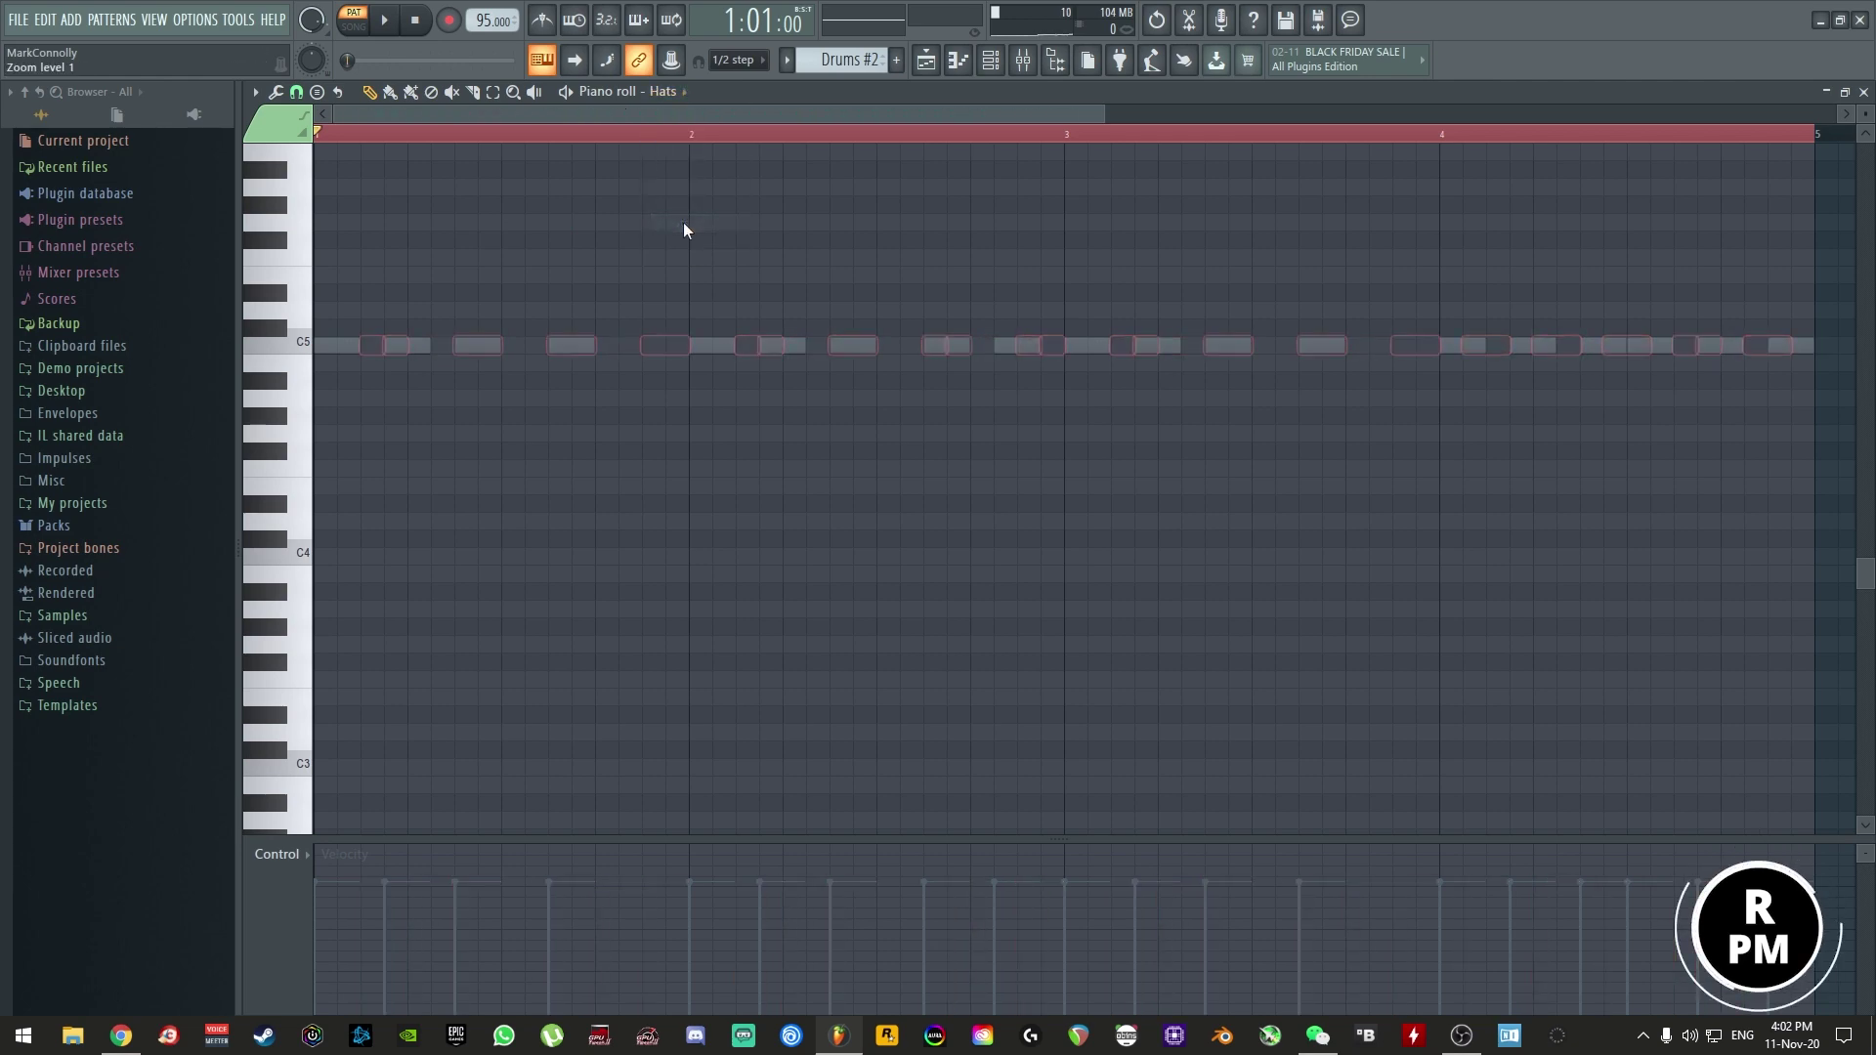
- Place four G4 808 notes on the first-bar kick hits of the cloned pattern and play them back
{"action": "left_click", "coordinate": [668, 91]}
{"action": "left_click", "coordinate": [681, 149]}
{"action": "left_click", "coordinate": [667, 91]}
{"action": "left_click", "coordinate": [681, 239]}
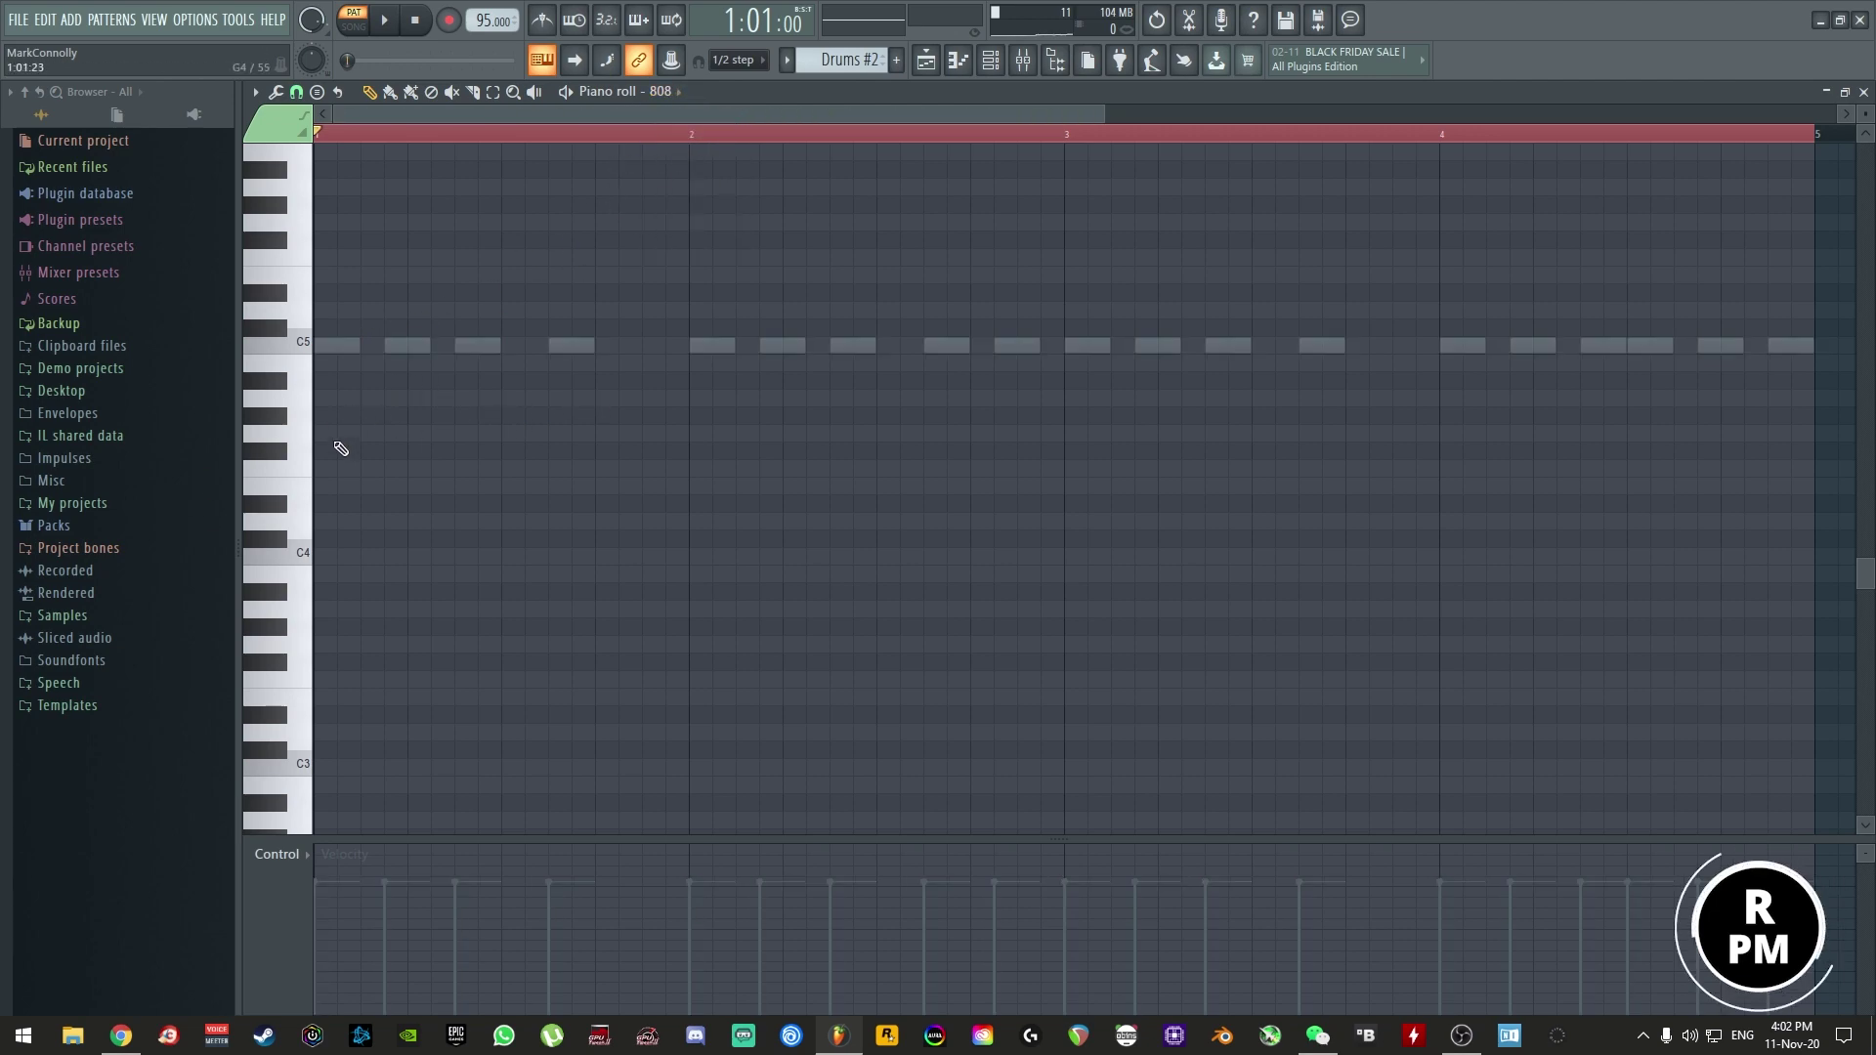
{"action": "left_click", "coordinate": [303, 440]}
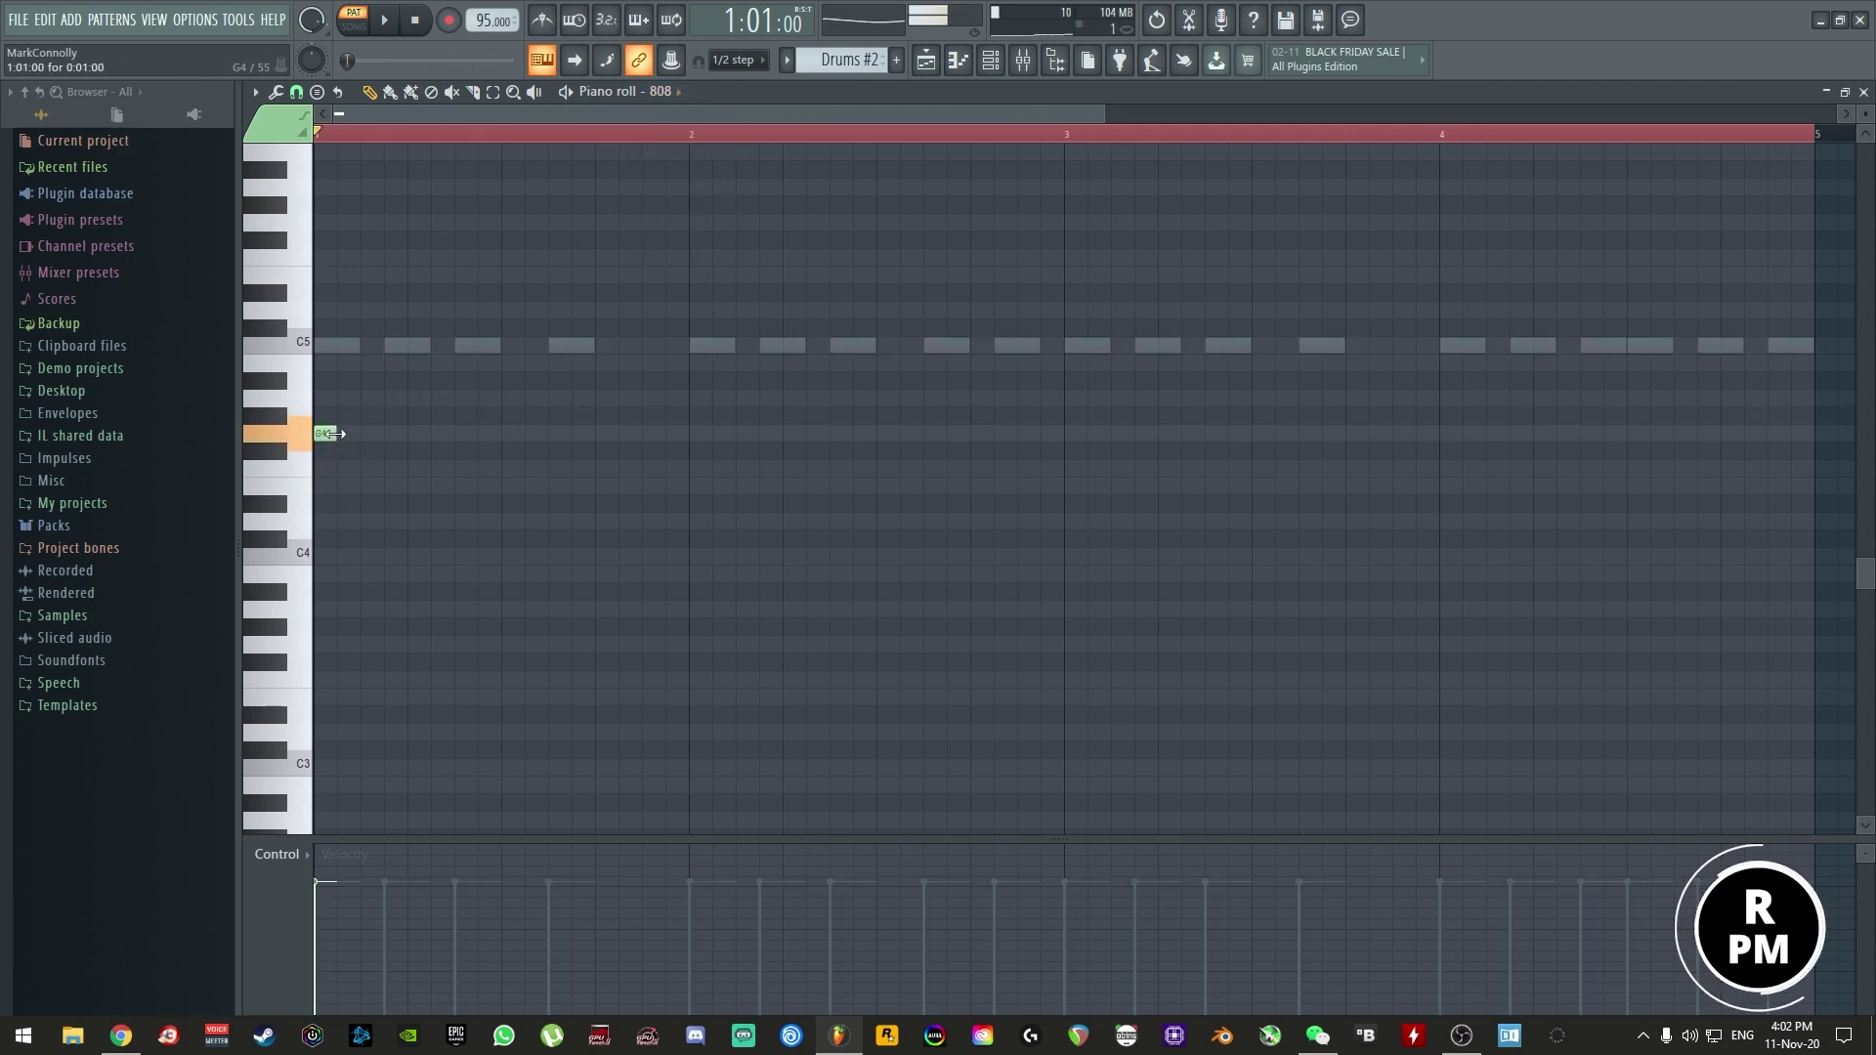
{"action": "left_click", "coordinate": [396, 435]}
{"action": "left_click", "coordinate": [464, 435]}
{"action": "left_click", "coordinate": [557, 435]}
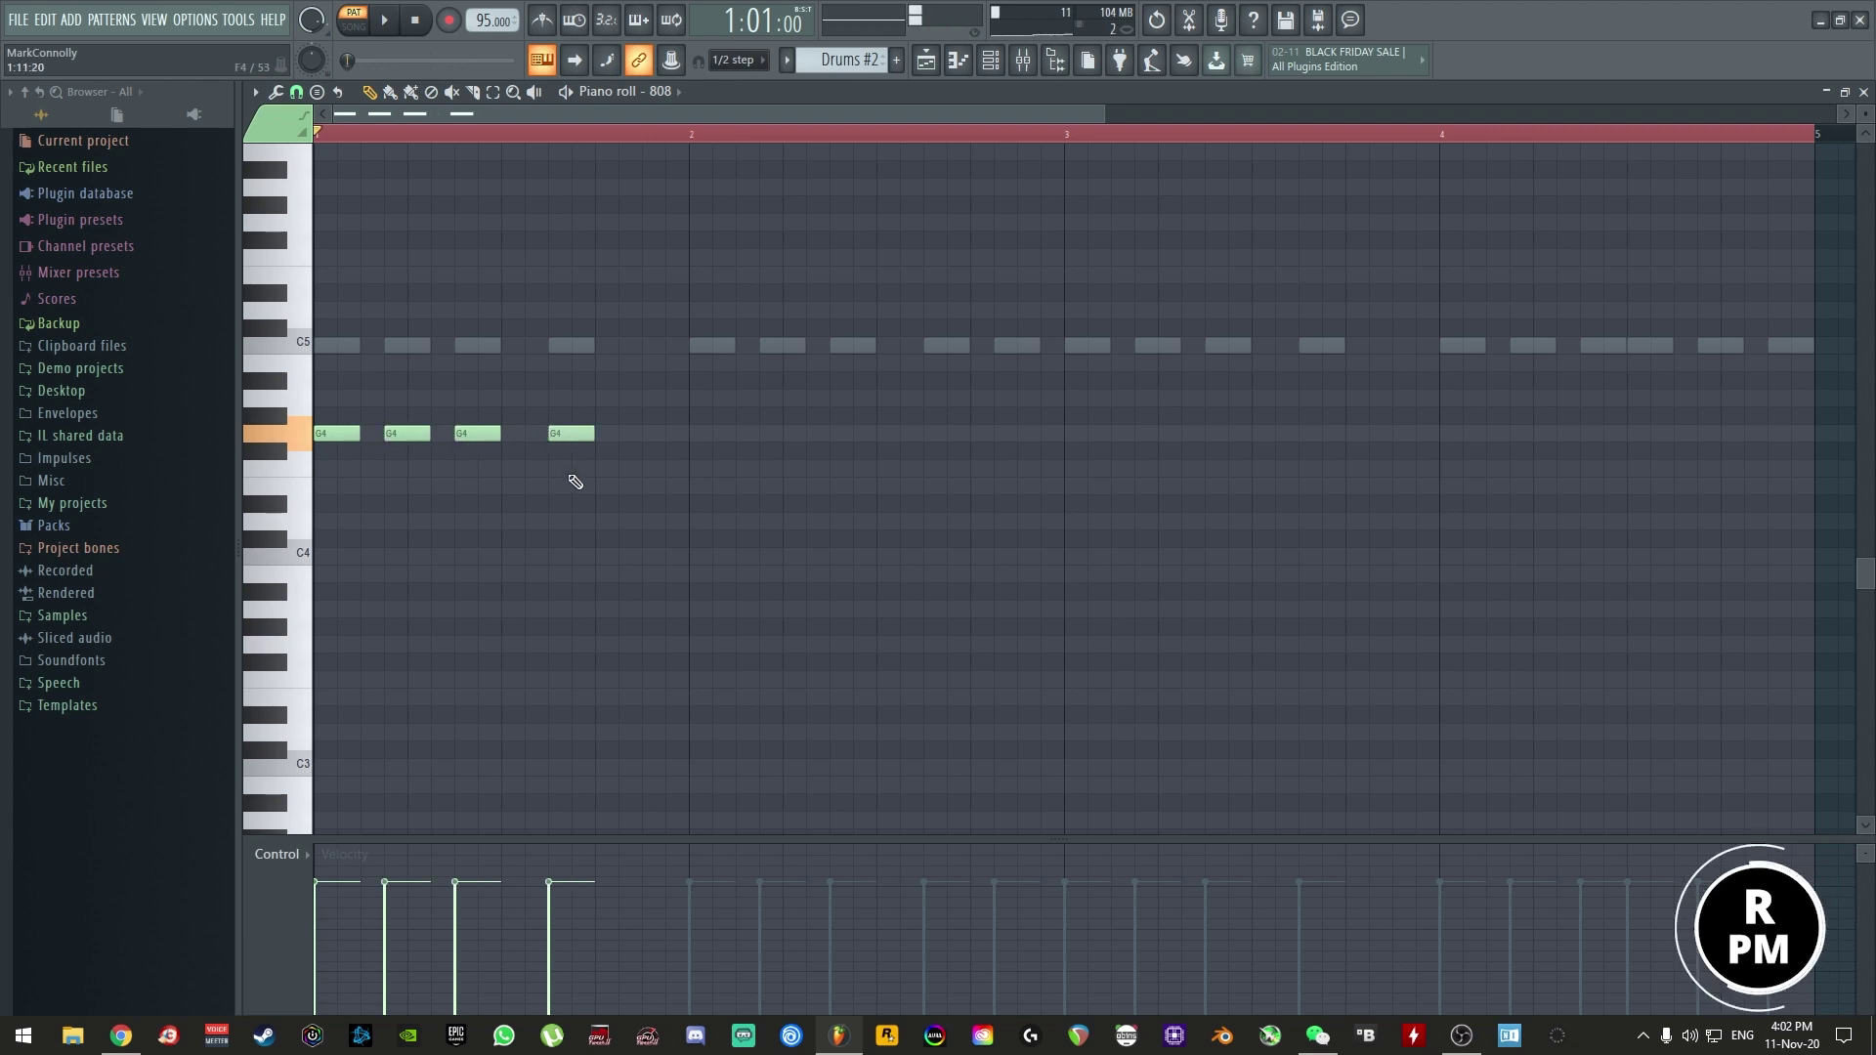
{"action": "key", "text": "space"}
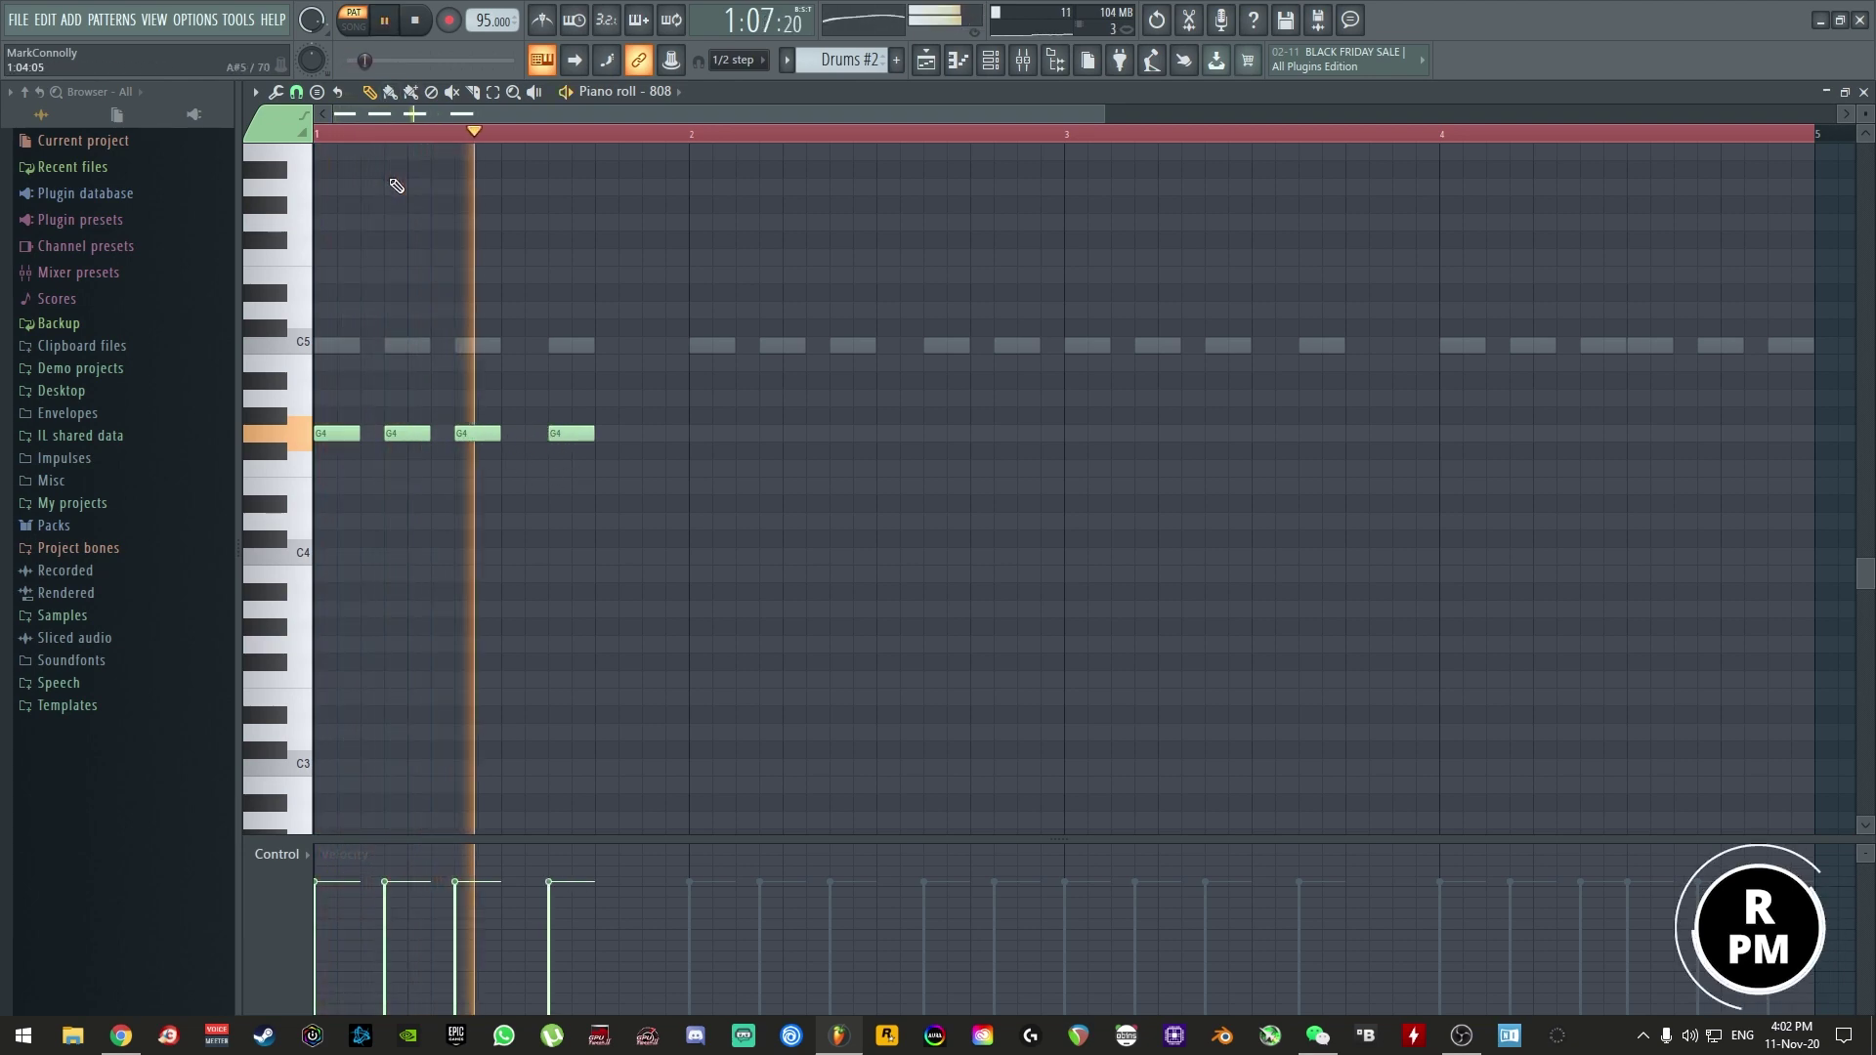
{"action": "key", "text": "space"}
- Add a G5 808 note at the end of the first bar and play the pattern
{"action": "scroll", "coordinate": [640, 278], "scroll_direction": "up", "scroll_amount": 2}
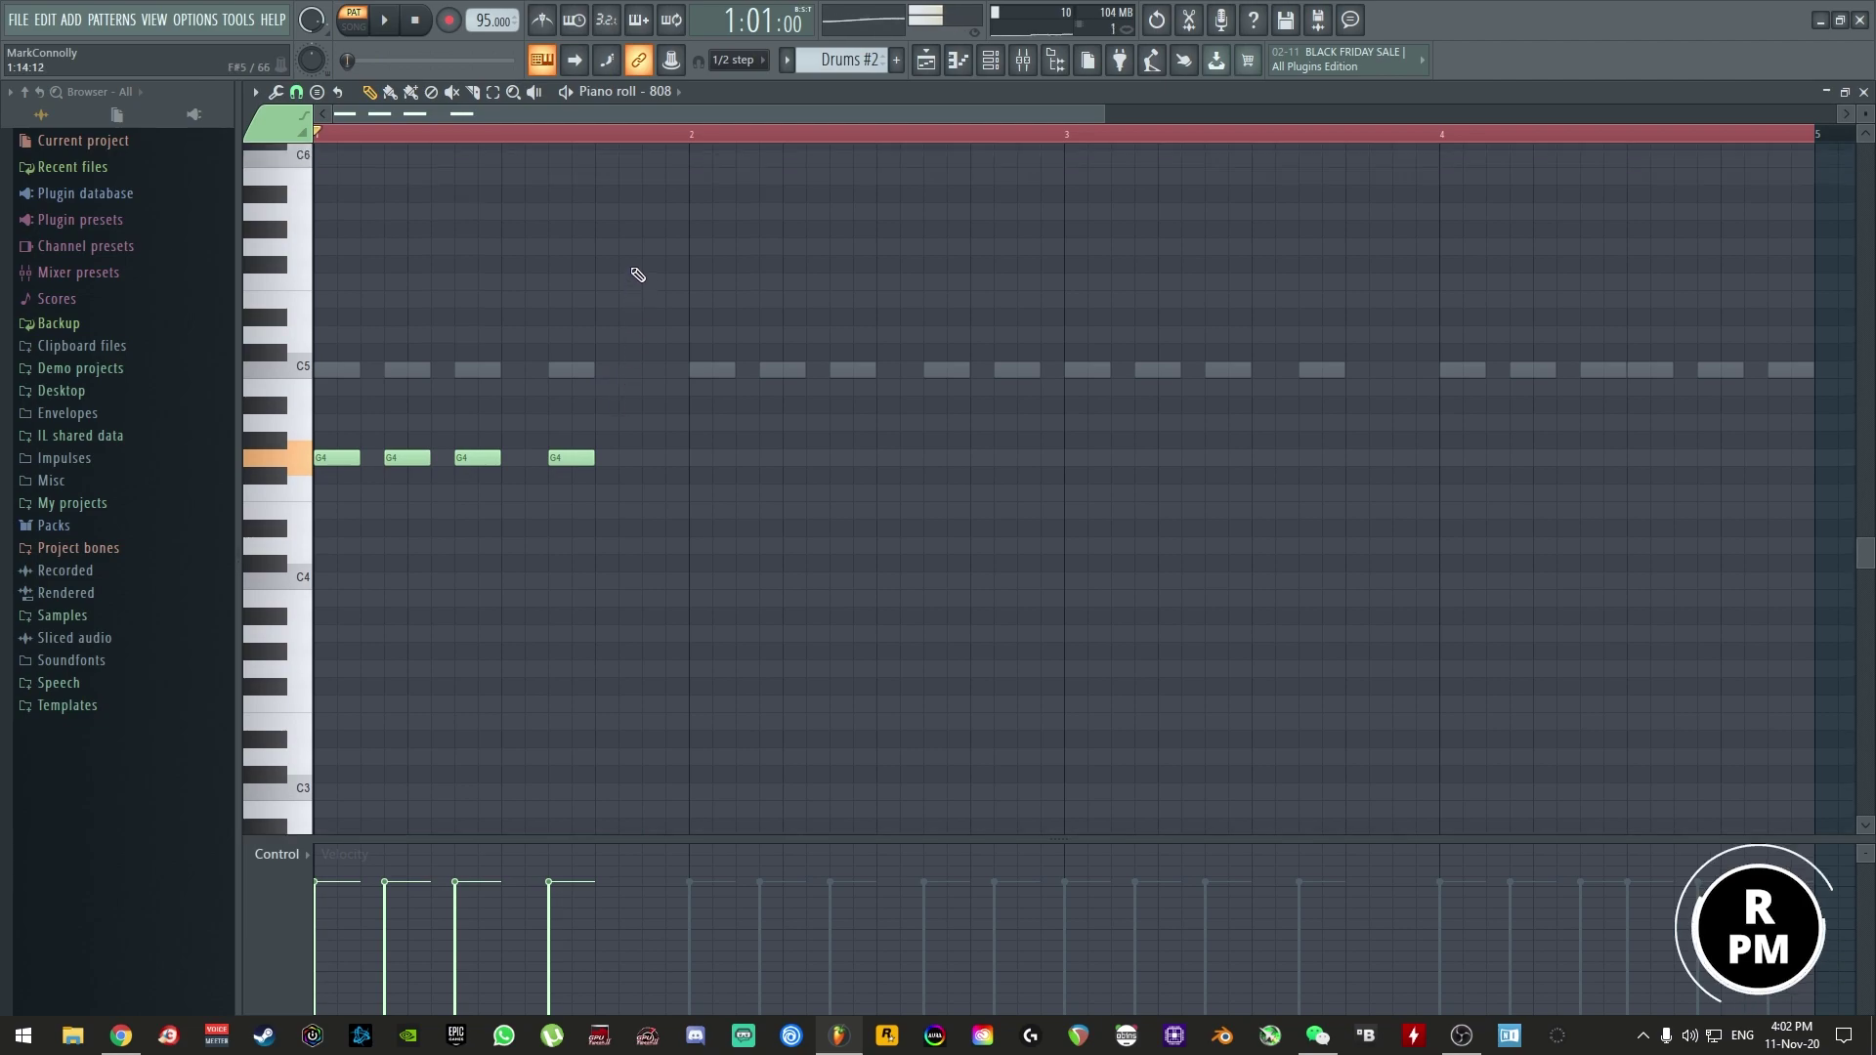
{"action": "left_click", "coordinate": [648, 281]}
{"action": "key", "text": "space"}
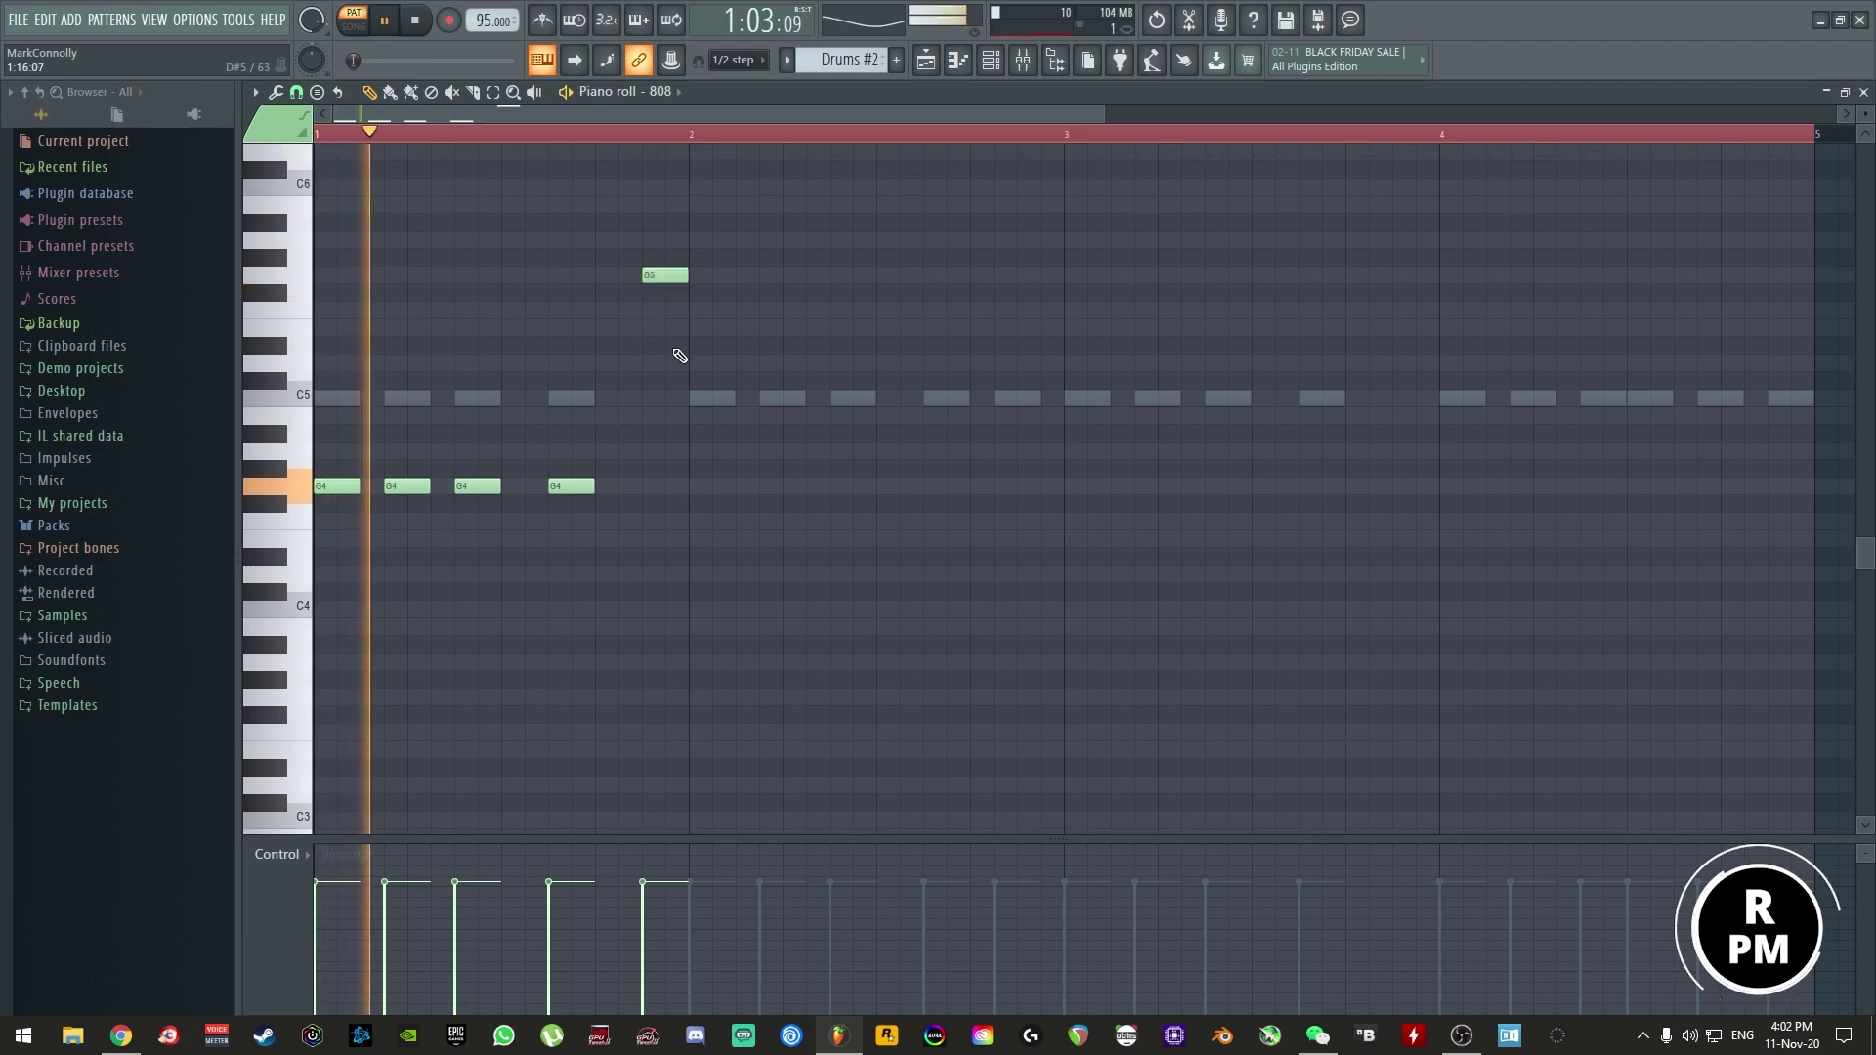
{"action": "key", "text": "space"}
- Place five B4 808 notes on the second-bar kick hits and listen to the result
{"action": "left_click", "coordinate": [710, 417]}
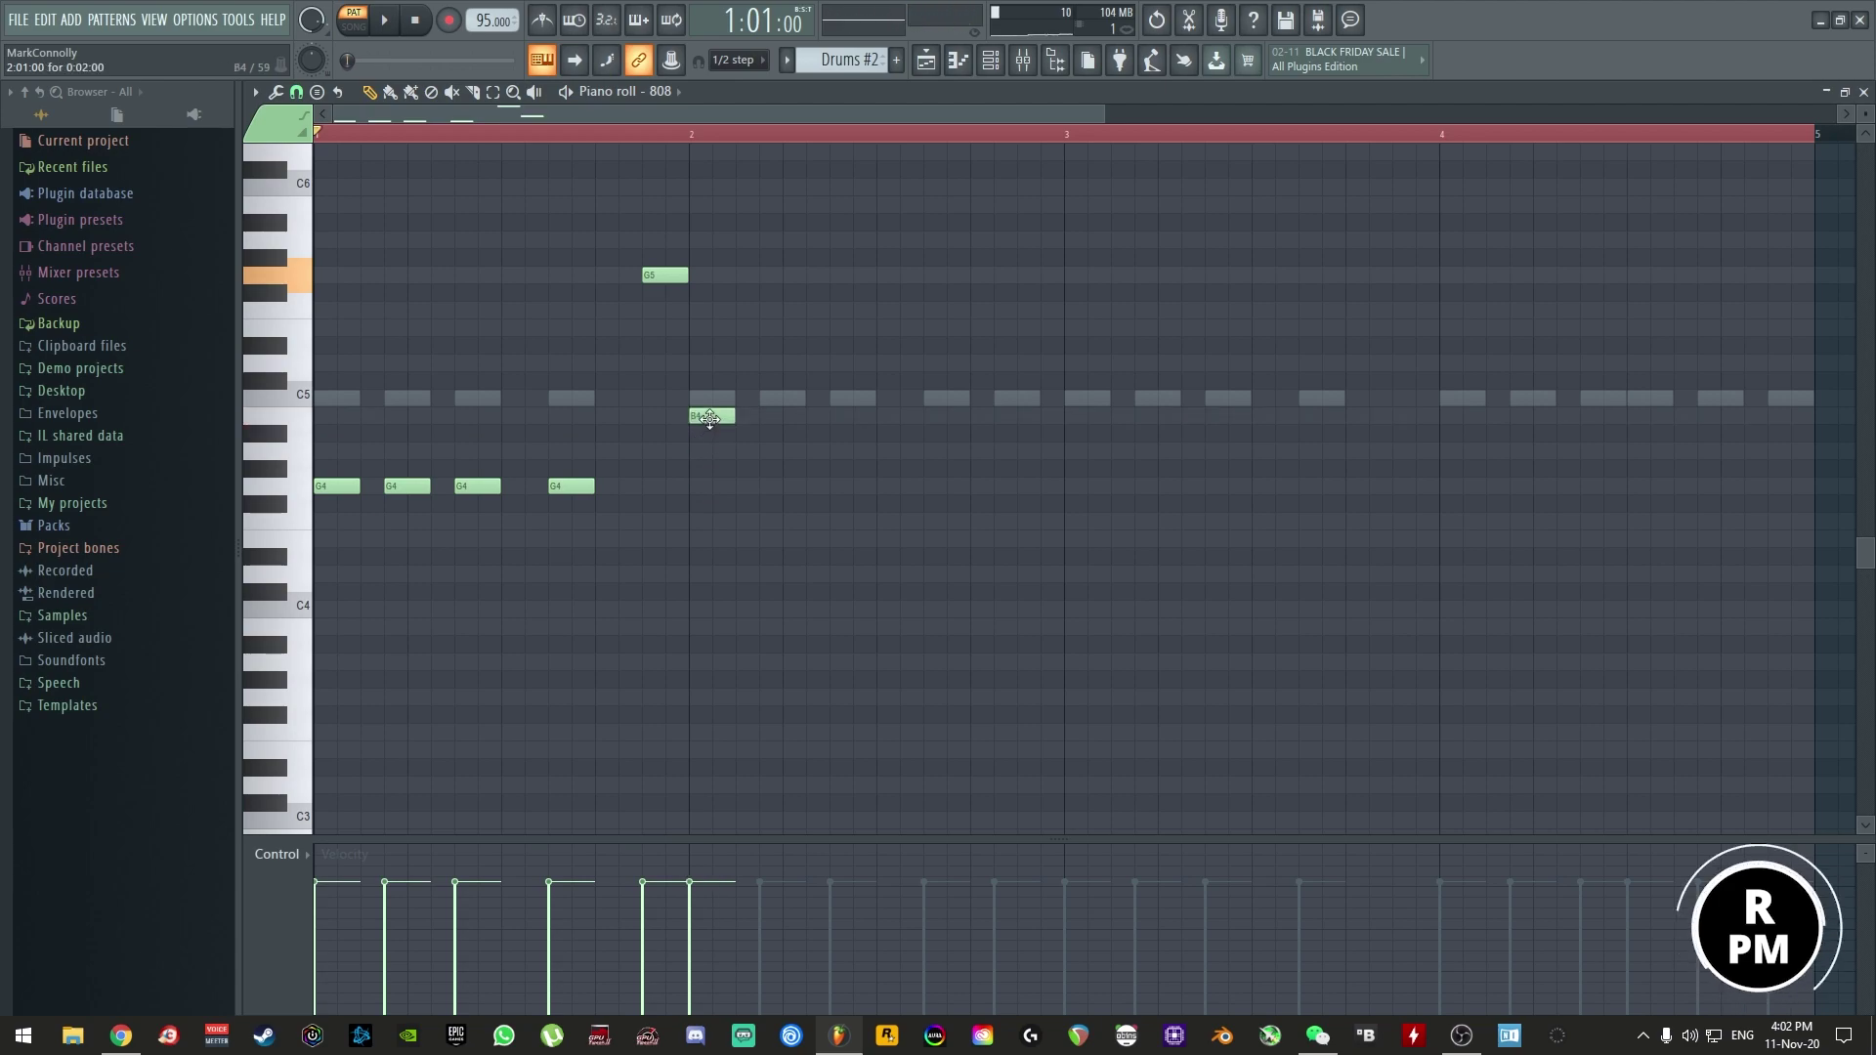
{"action": "left_click", "coordinate": [781, 416]}
{"action": "left_click", "coordinate": [852, 417]}
{"action": "left_click", "coordinate": [946, 417]}
{"action": "left_click", "coordinate": [1017, 417]}
{"action": "key", "text": "space"}
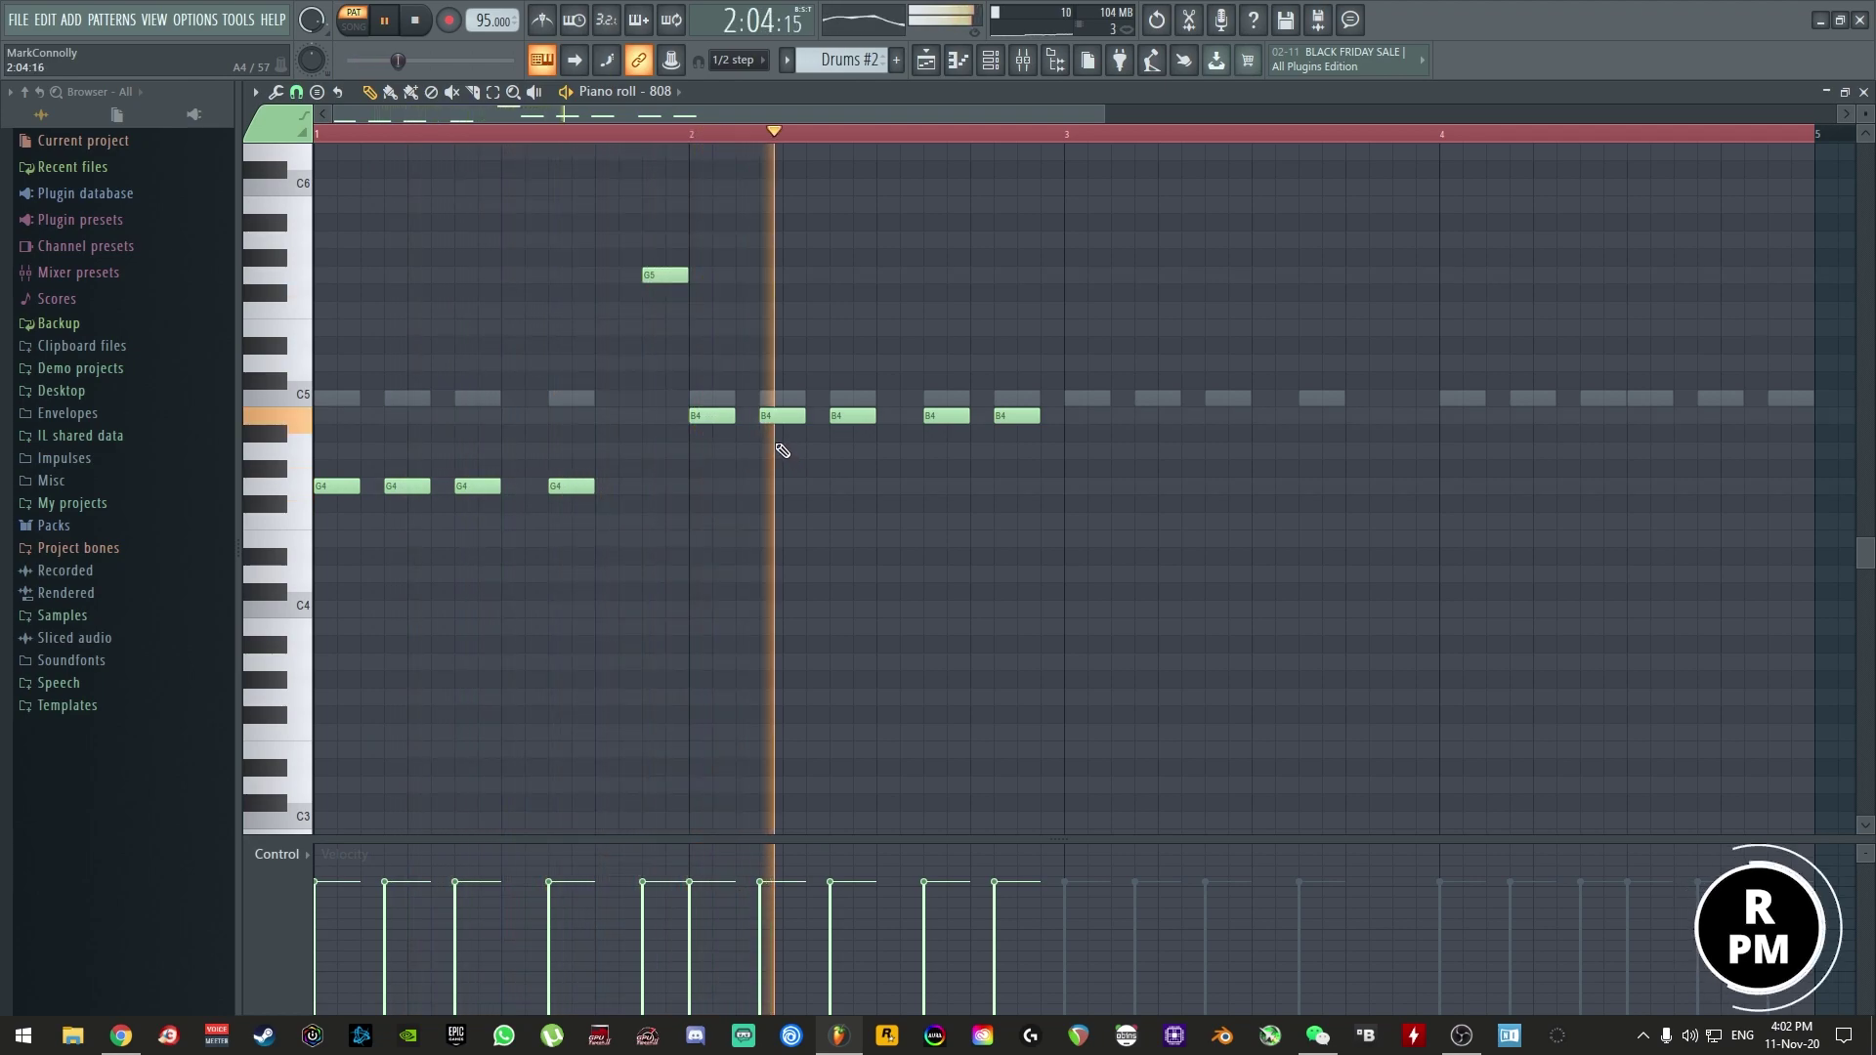
{"action": "key", "text": "space"}
- Undo the five B4 808 notes in the second bar
{"action": "key", "text": "ctrl+alt+z"}
{"action": "key", "text": "ctrl+alt+z"}
{"action": "key", "text": "ctrl+alt+z"}
{"action": "key", "text": "ctrl+alt+z"}
{"action": "key", "text": "ctrl+alt+z"}
- Place five A#4 808 notes on the second-bar kick hits and play them back
{"action": "left_click", "coordinate": [713, 434]}
{"action": "left_click", "coordinate": [783, 434]}
{"action": "left_click", "coordinate": [853, 434]}
{"action": "left_click", "coordinate": [947, 434]}
{"action": "left_click", "coordinate": [1017, 434]}
{"action": "key", "text": "space"}
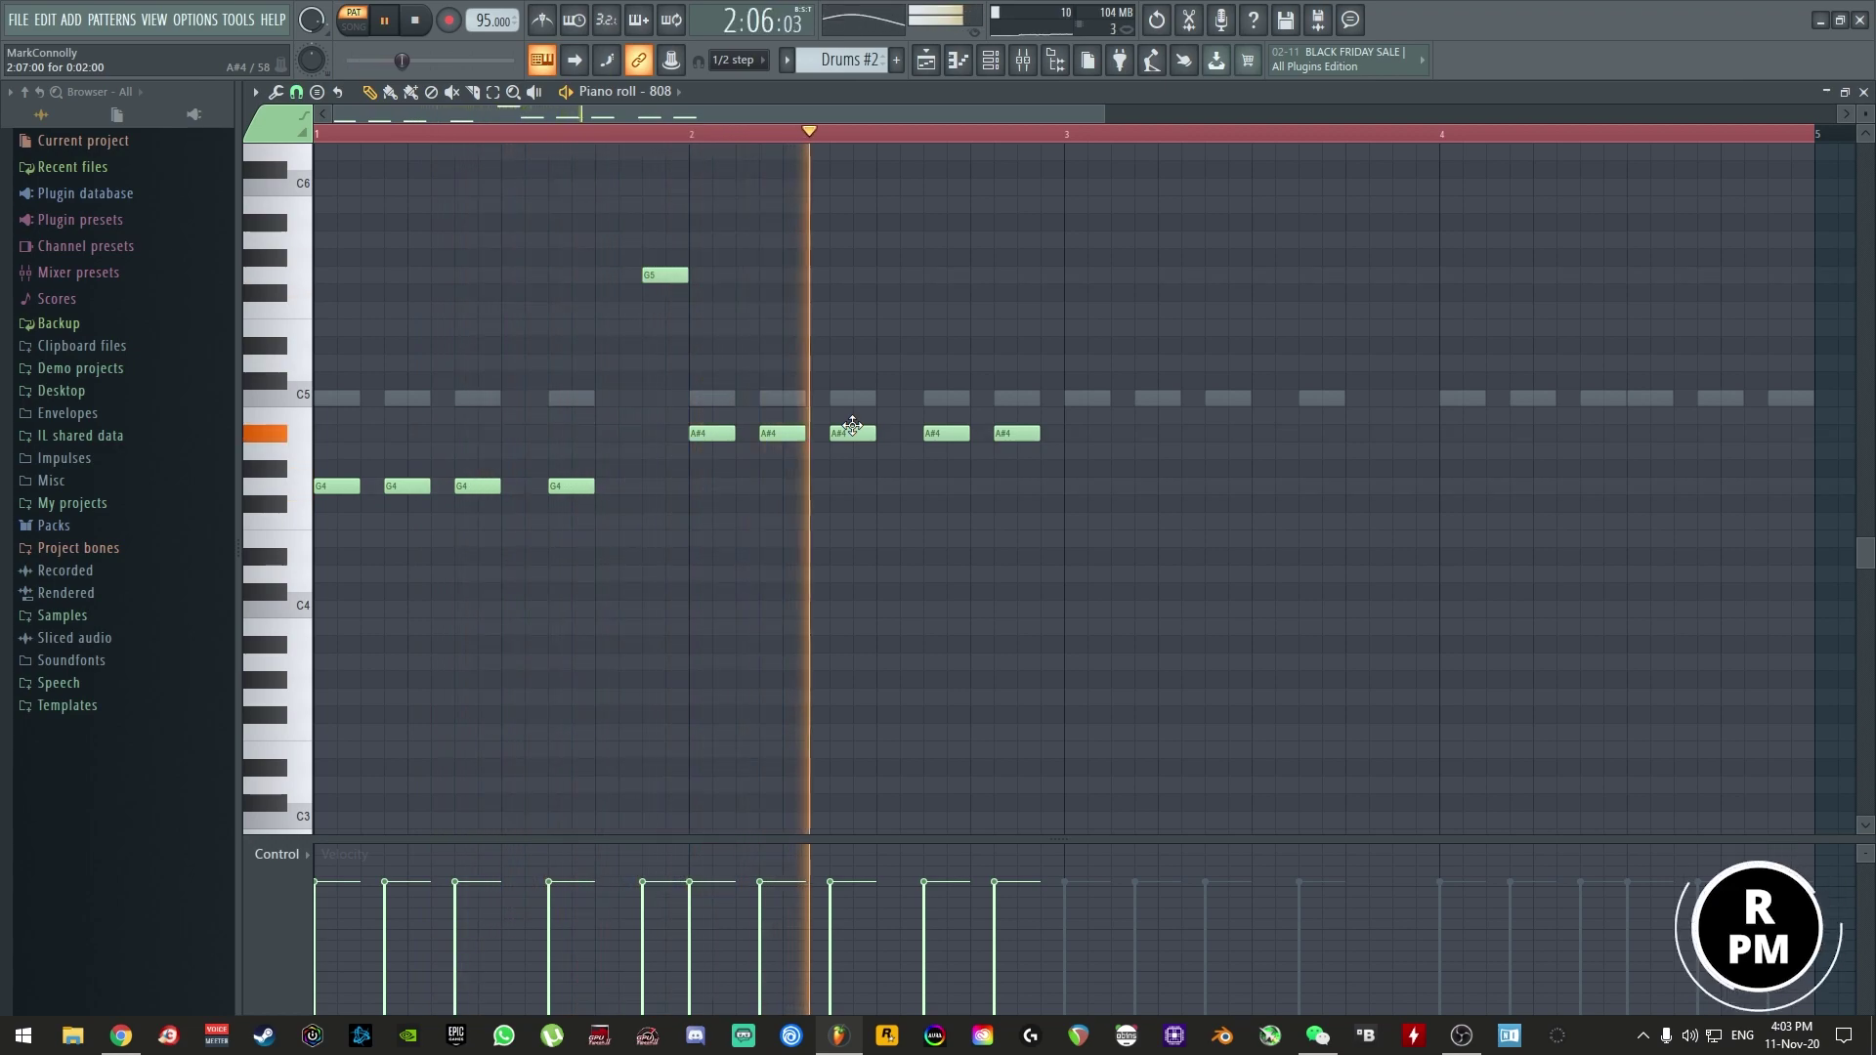
{"action": "key", "text": "space"}
- Delete every 808 note from the first two bars of the cloned pattern
{"action": "right_click", "coordinate": [664, 274]}
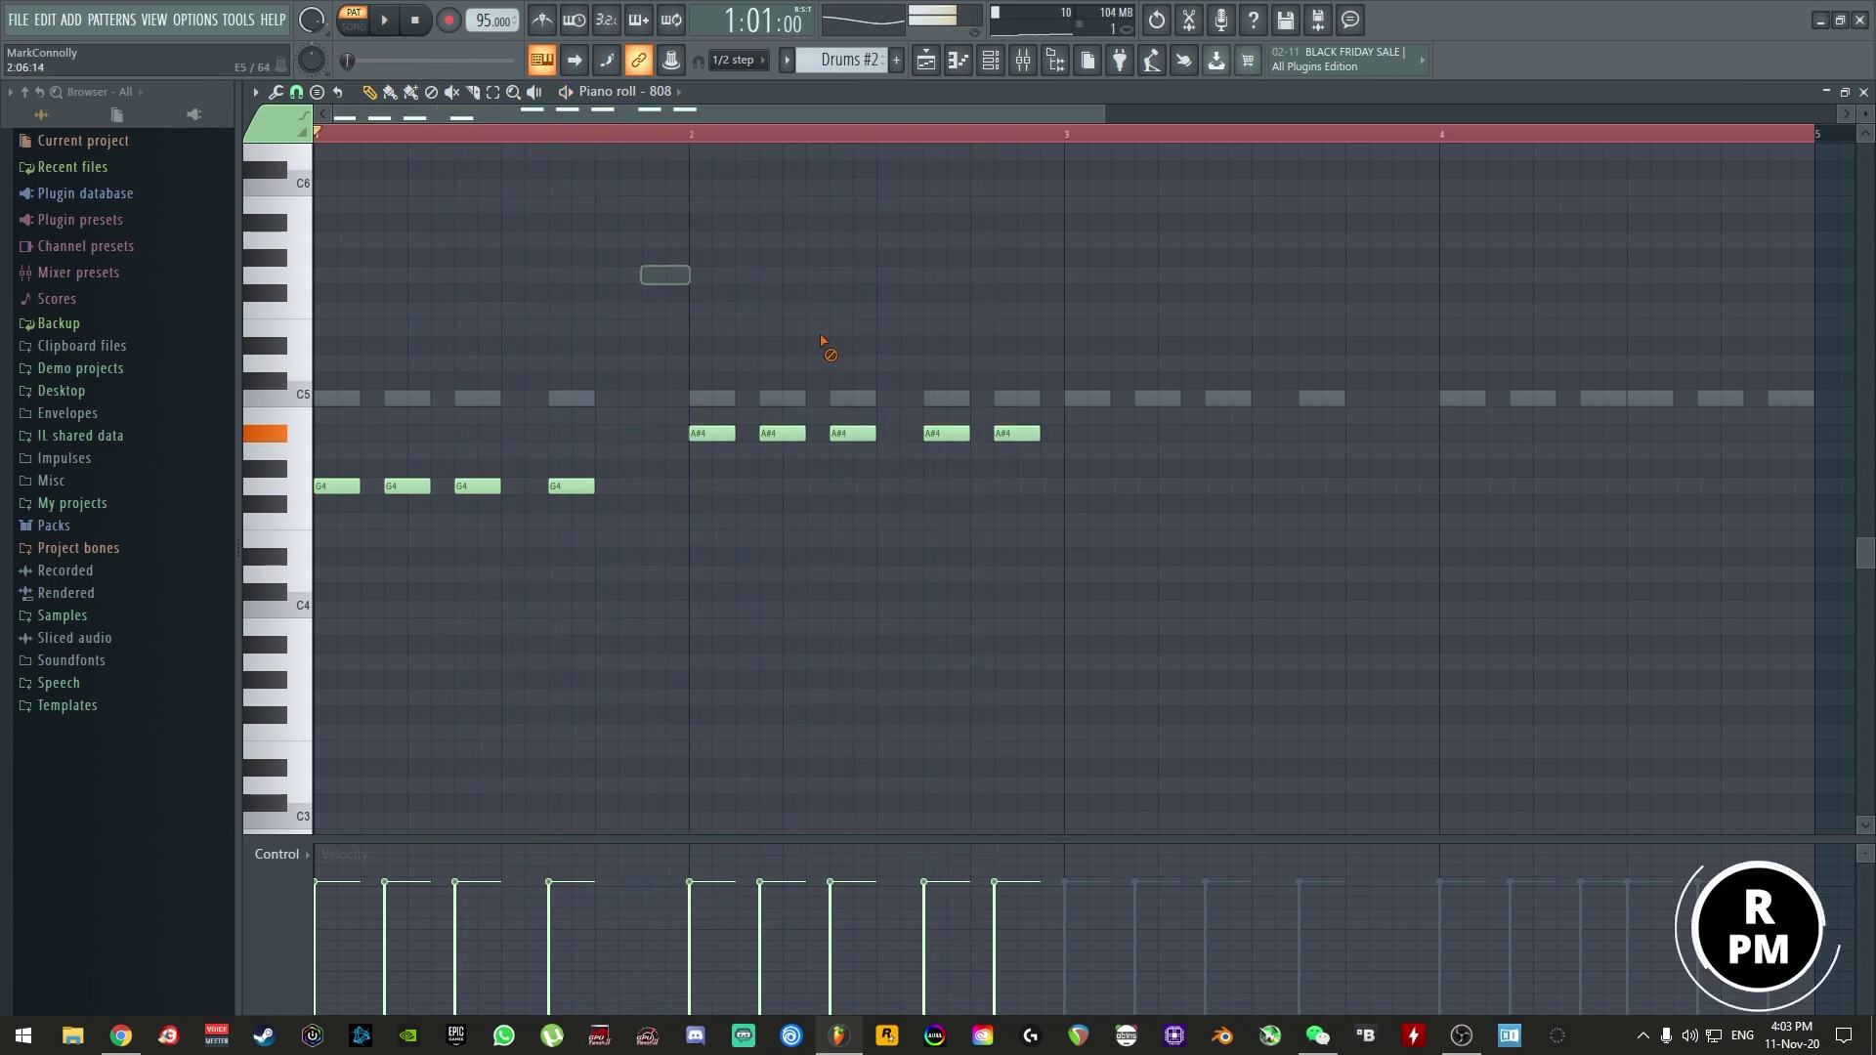
{"action": "right_click", "coordinate": [713, 433]}
{"action": "right_click", "coordinate": [782, 433]}
{"action": "right_click", "coordinate": [853, 433]}
{"action": "right_click", "coordinate": [947, 433]}
{"action": "right_click", "coordinate": [1018, 433]}
{"action": "right_click", "coordinate": [572, 486]}
{"action": "right_click", "coordinate": [478, 486]}
{"action": "right_click", "coordinate": [407, 486]}
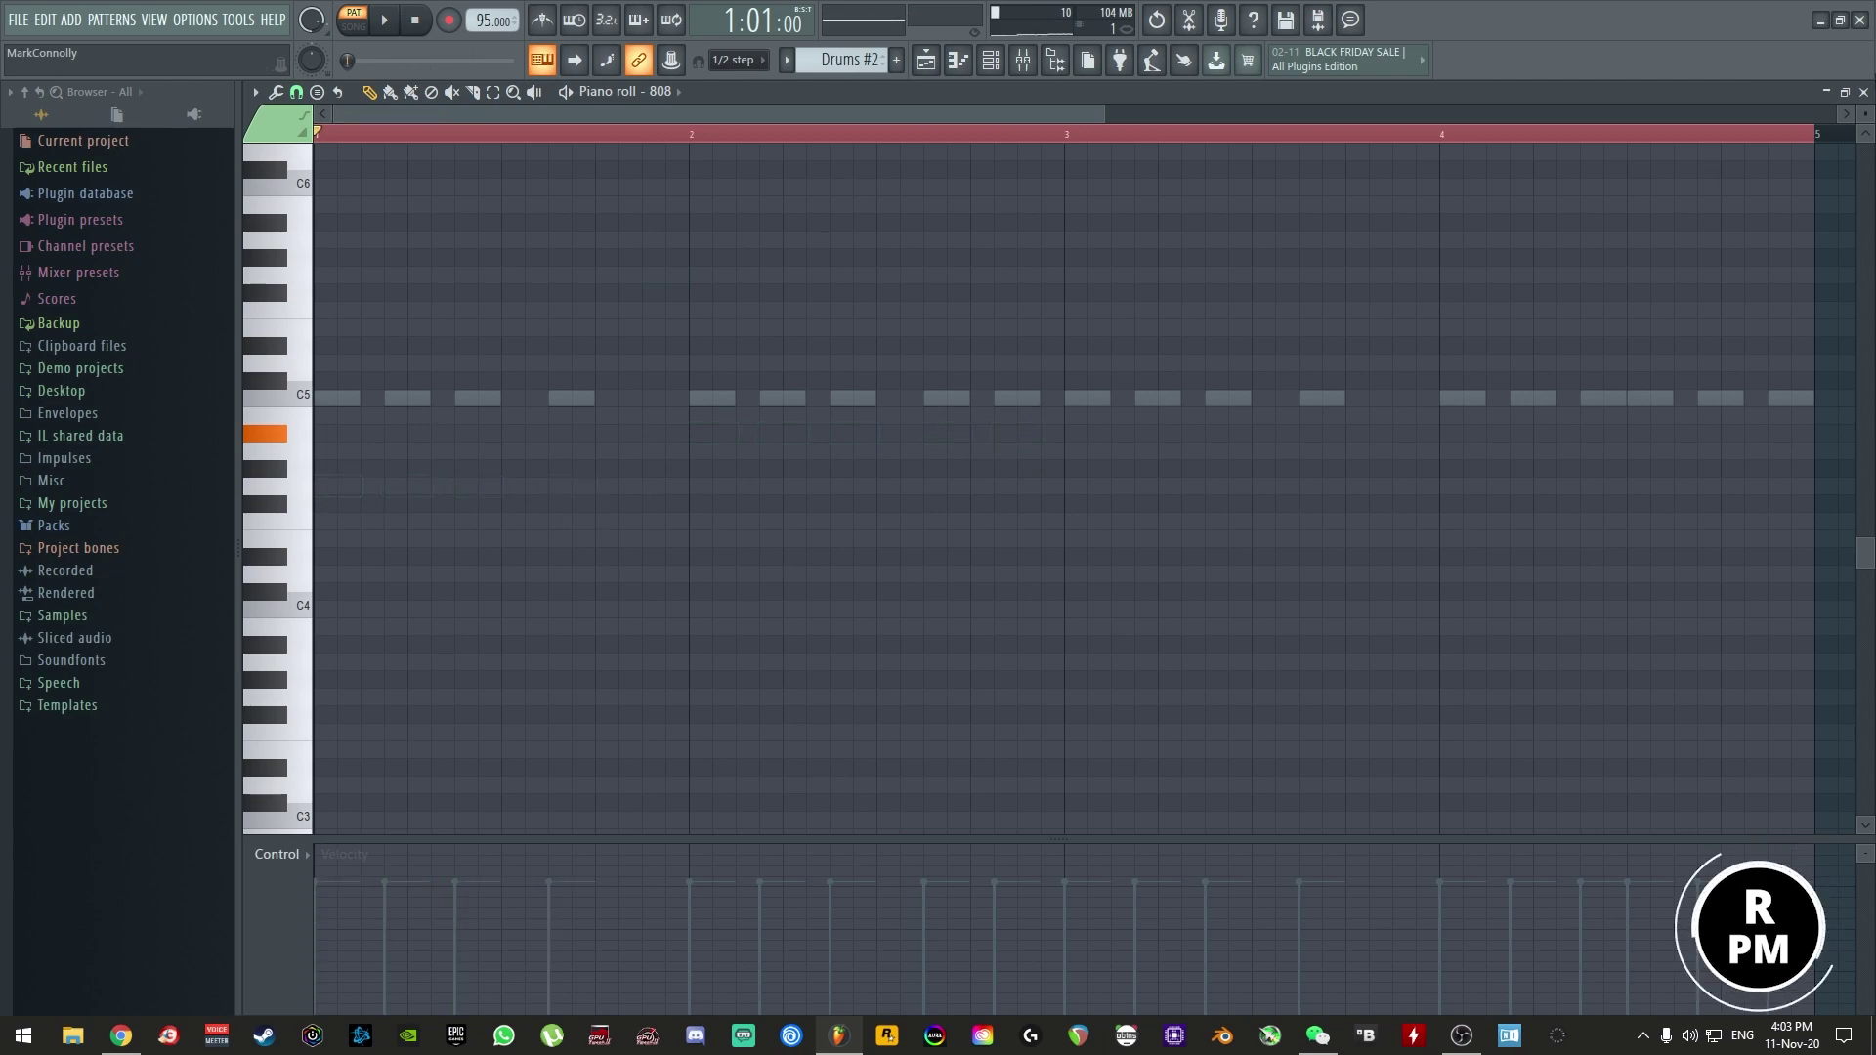
- Close the piano roll, switch to the empty Pattern 3 and rename it Piano
{"action": "left_click", "coordinate": [1864, 92]}
{"action": "scroll", "coordinate": [838, 67], "scroll_direction": "down", "scroll_amount": 1}
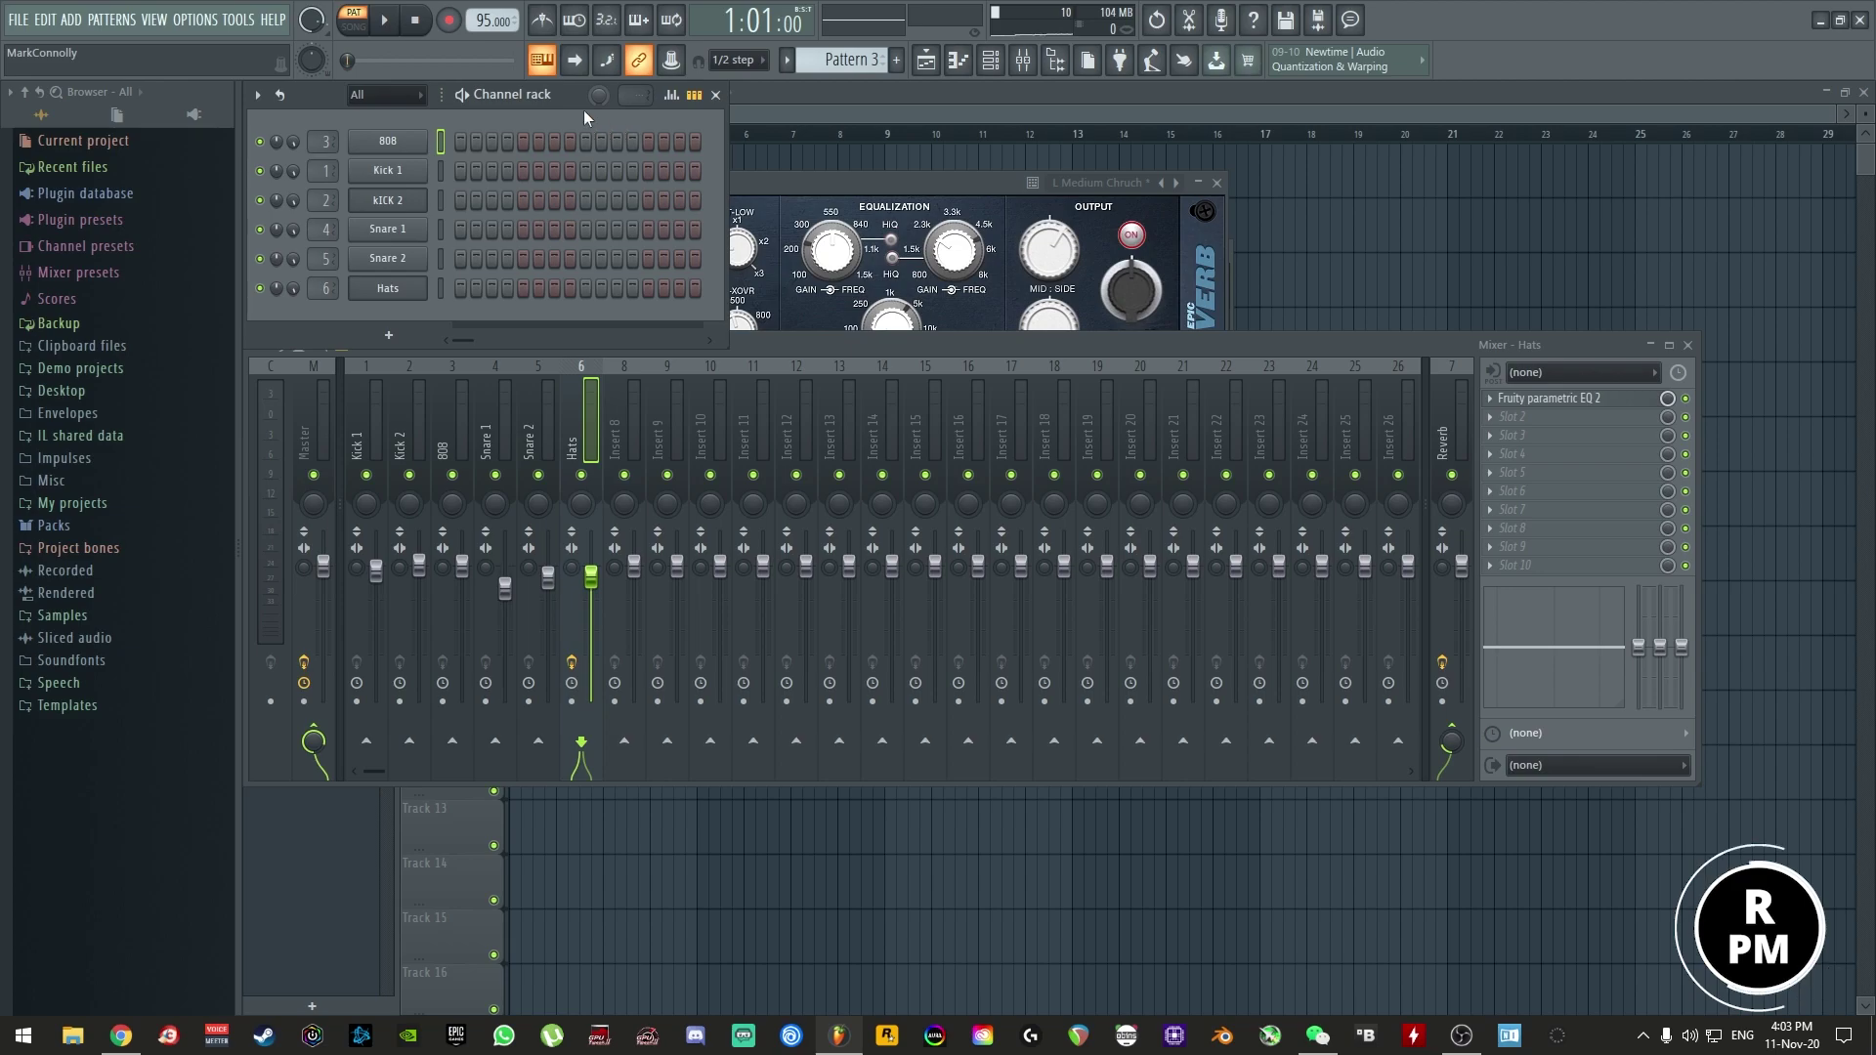
{"action": "left_click", "coordinate": [68, 20]}
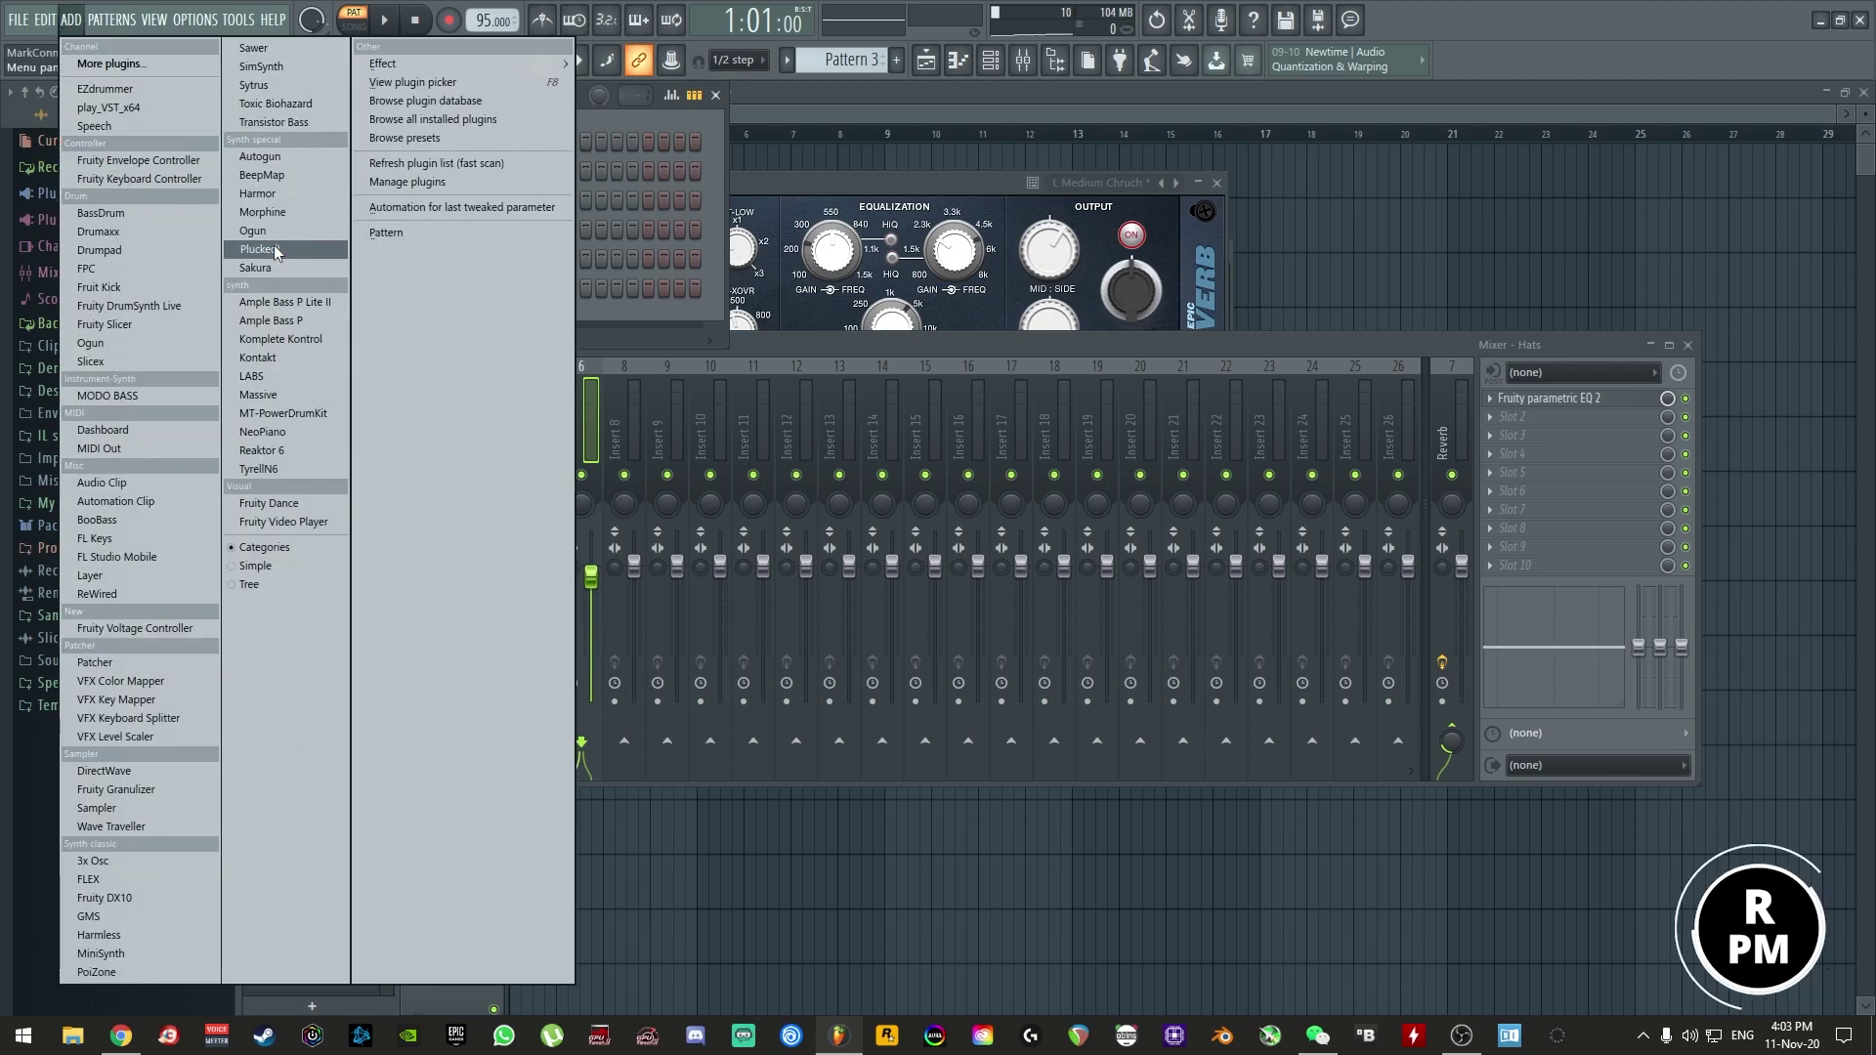
{"action": "left_click", "coordinate": [642, 119]}
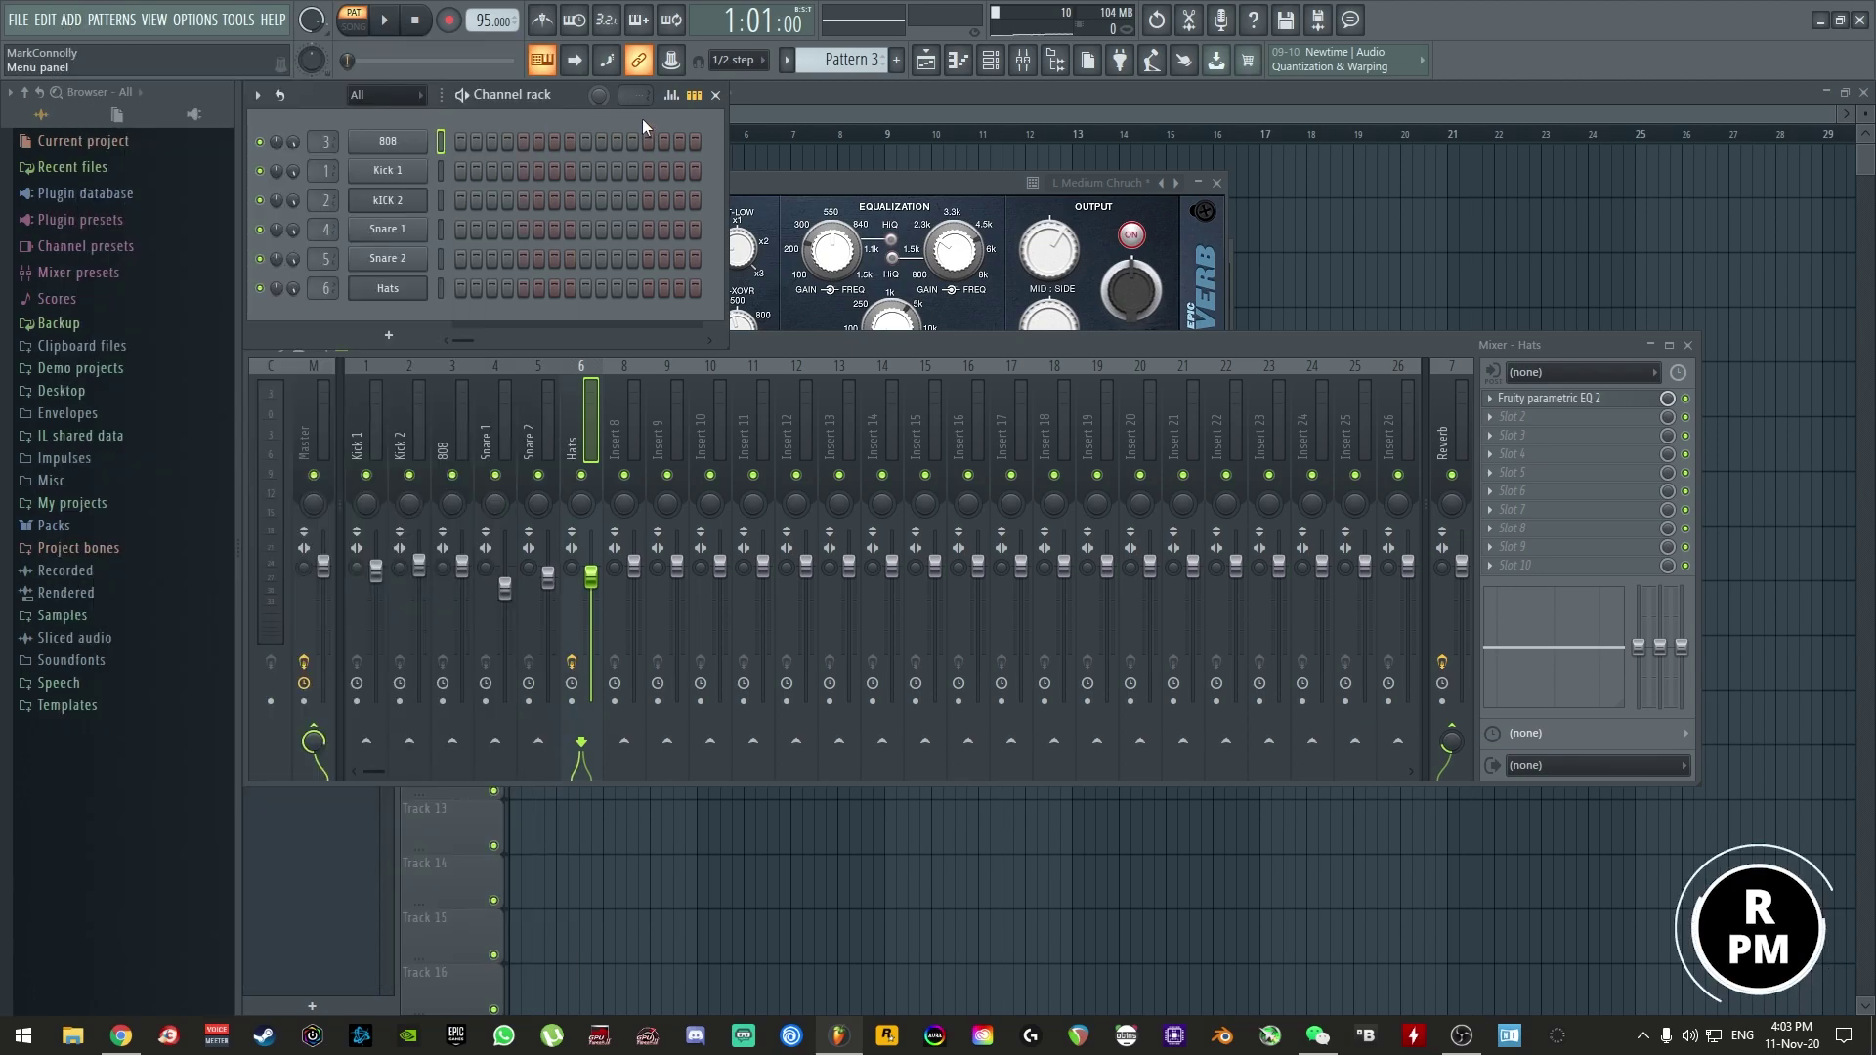
{"action": "key", "text": "F2"}
{"action": "type", "text": "Piano"}
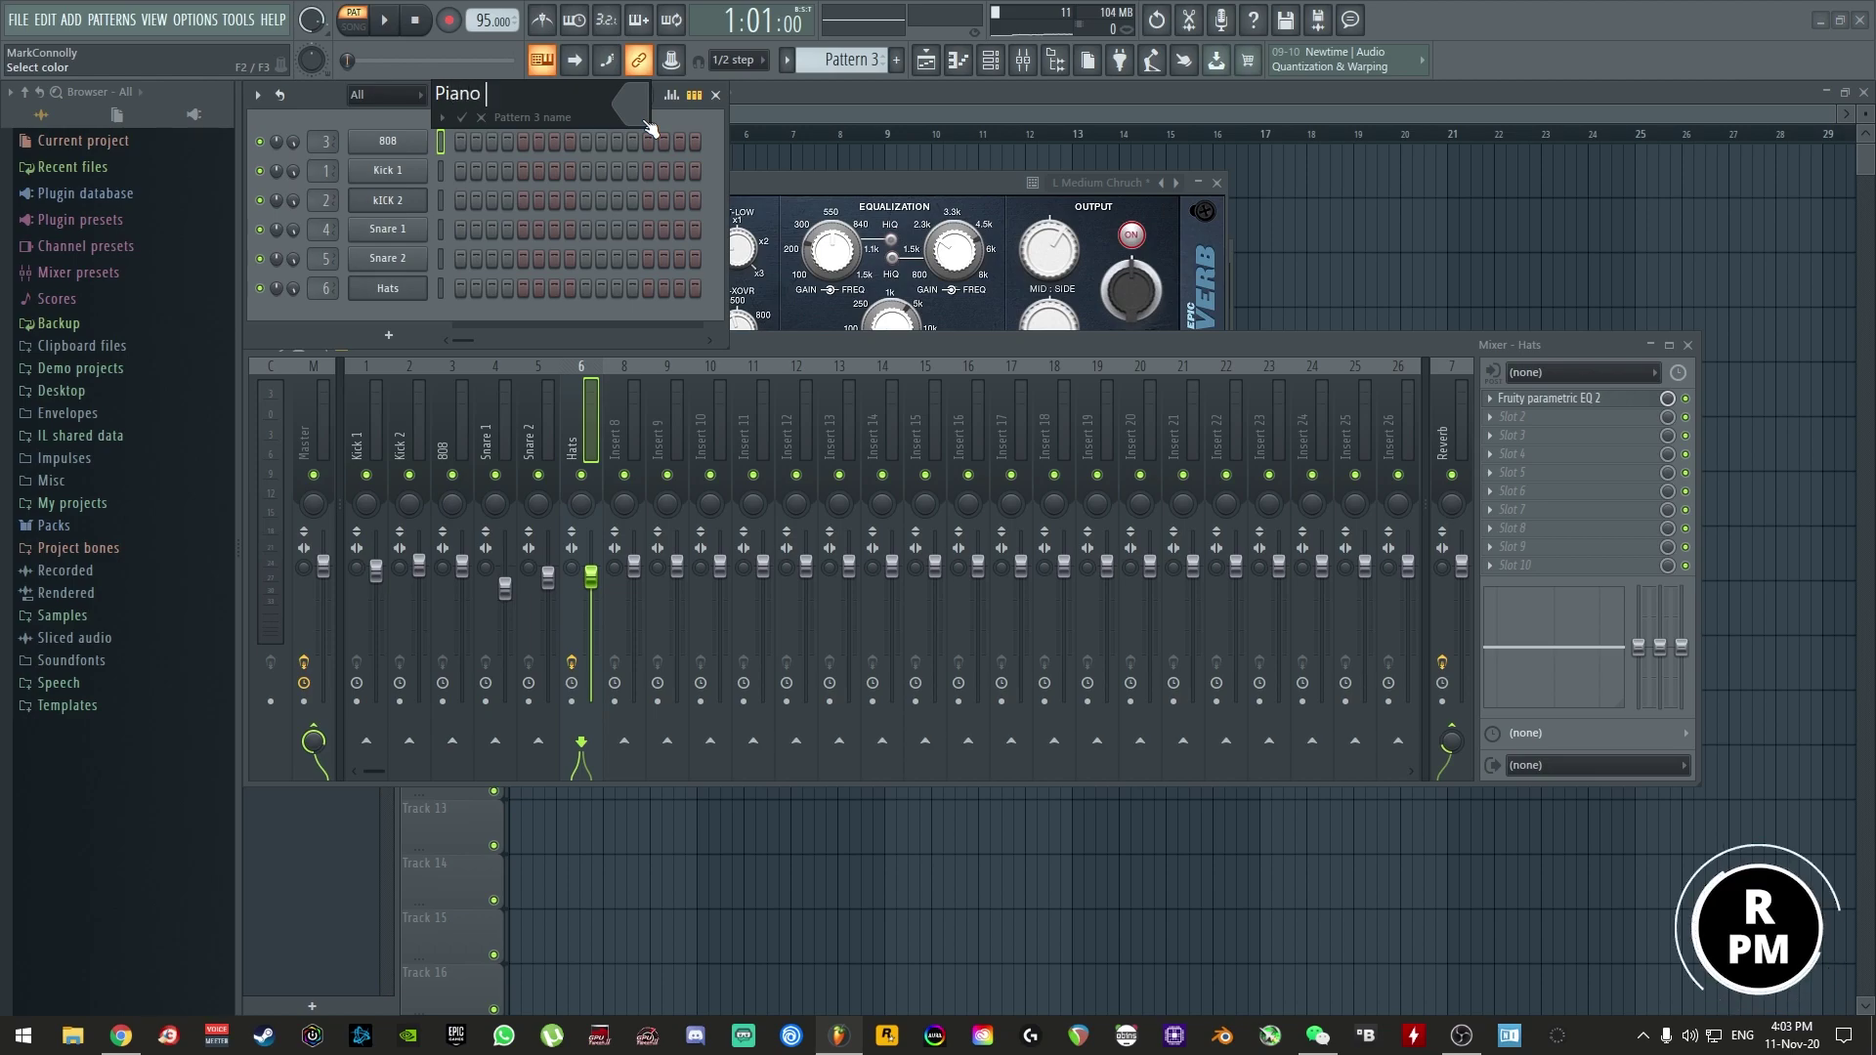
{"action": "key", "text": "Return"}
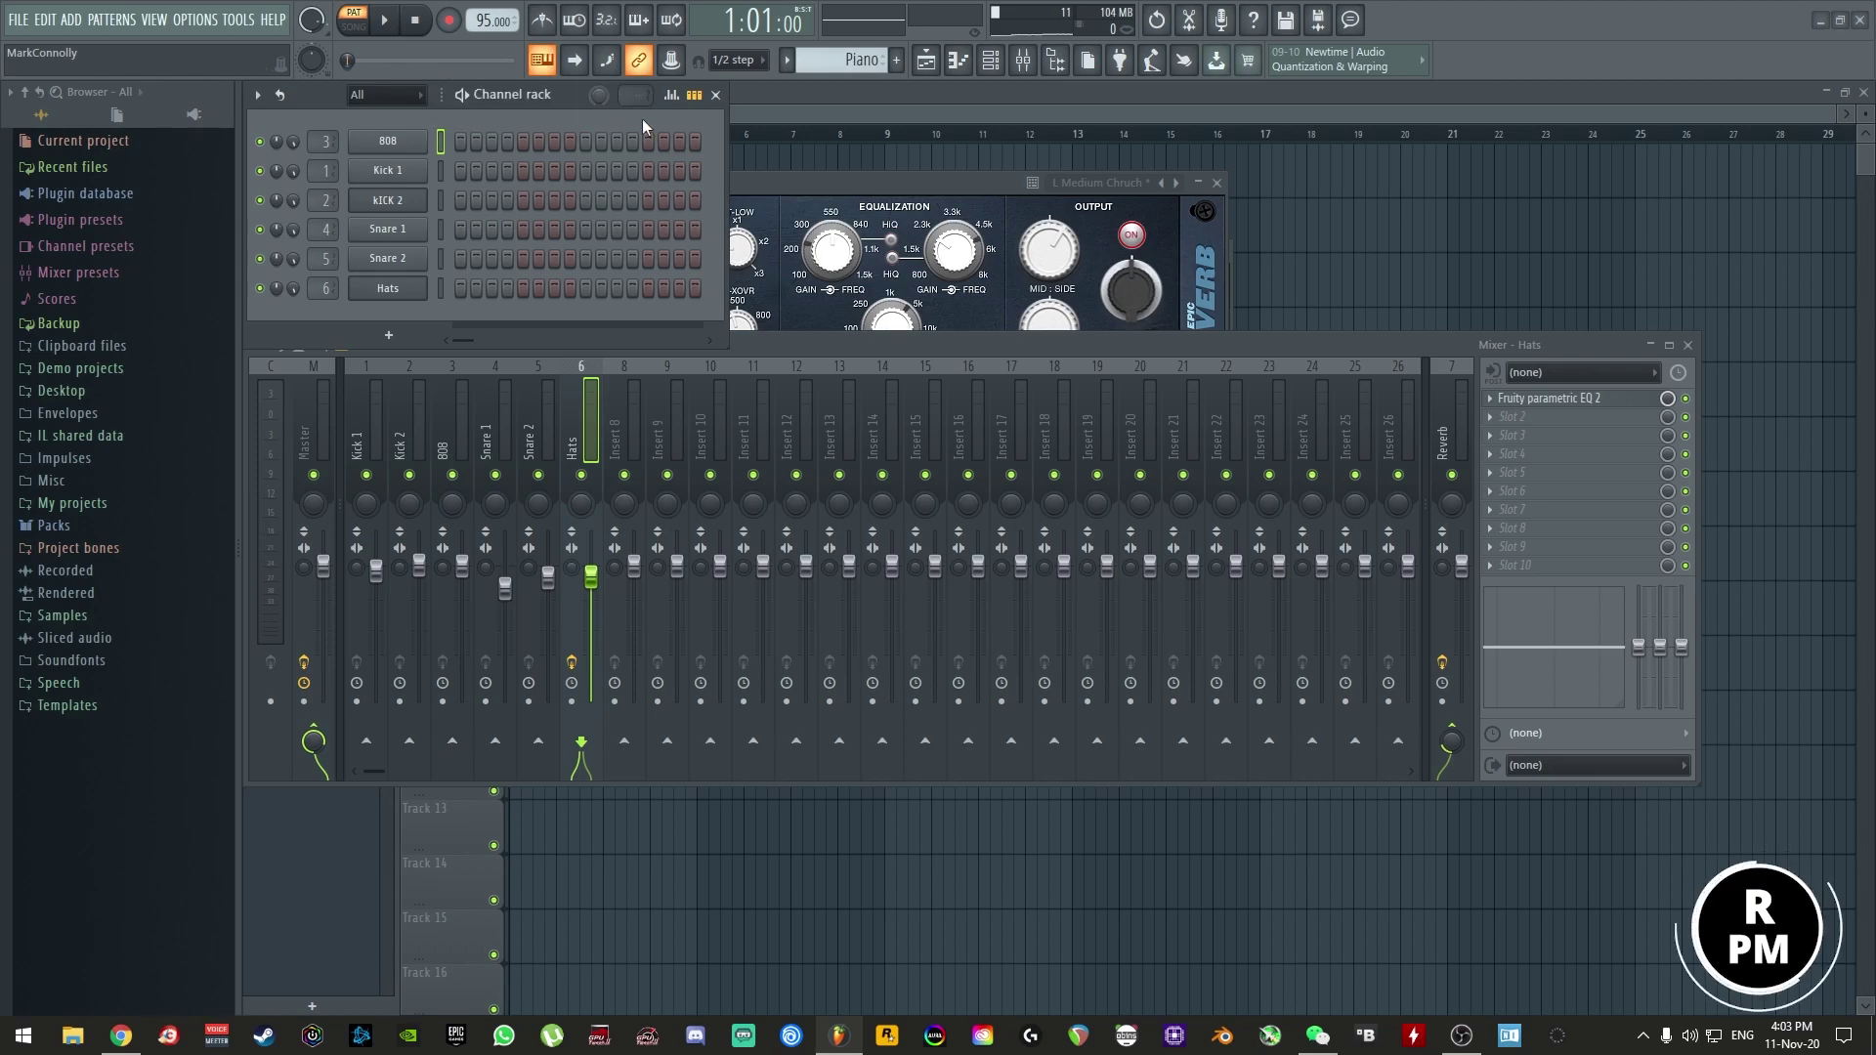
- Add a LABS instrument channel with the Soft Piano sound and rename the channel Piano
{"action": "left_click", "coordinate": [71, 20]}
{"action": "left_click", "coordinate": [288, 376]}
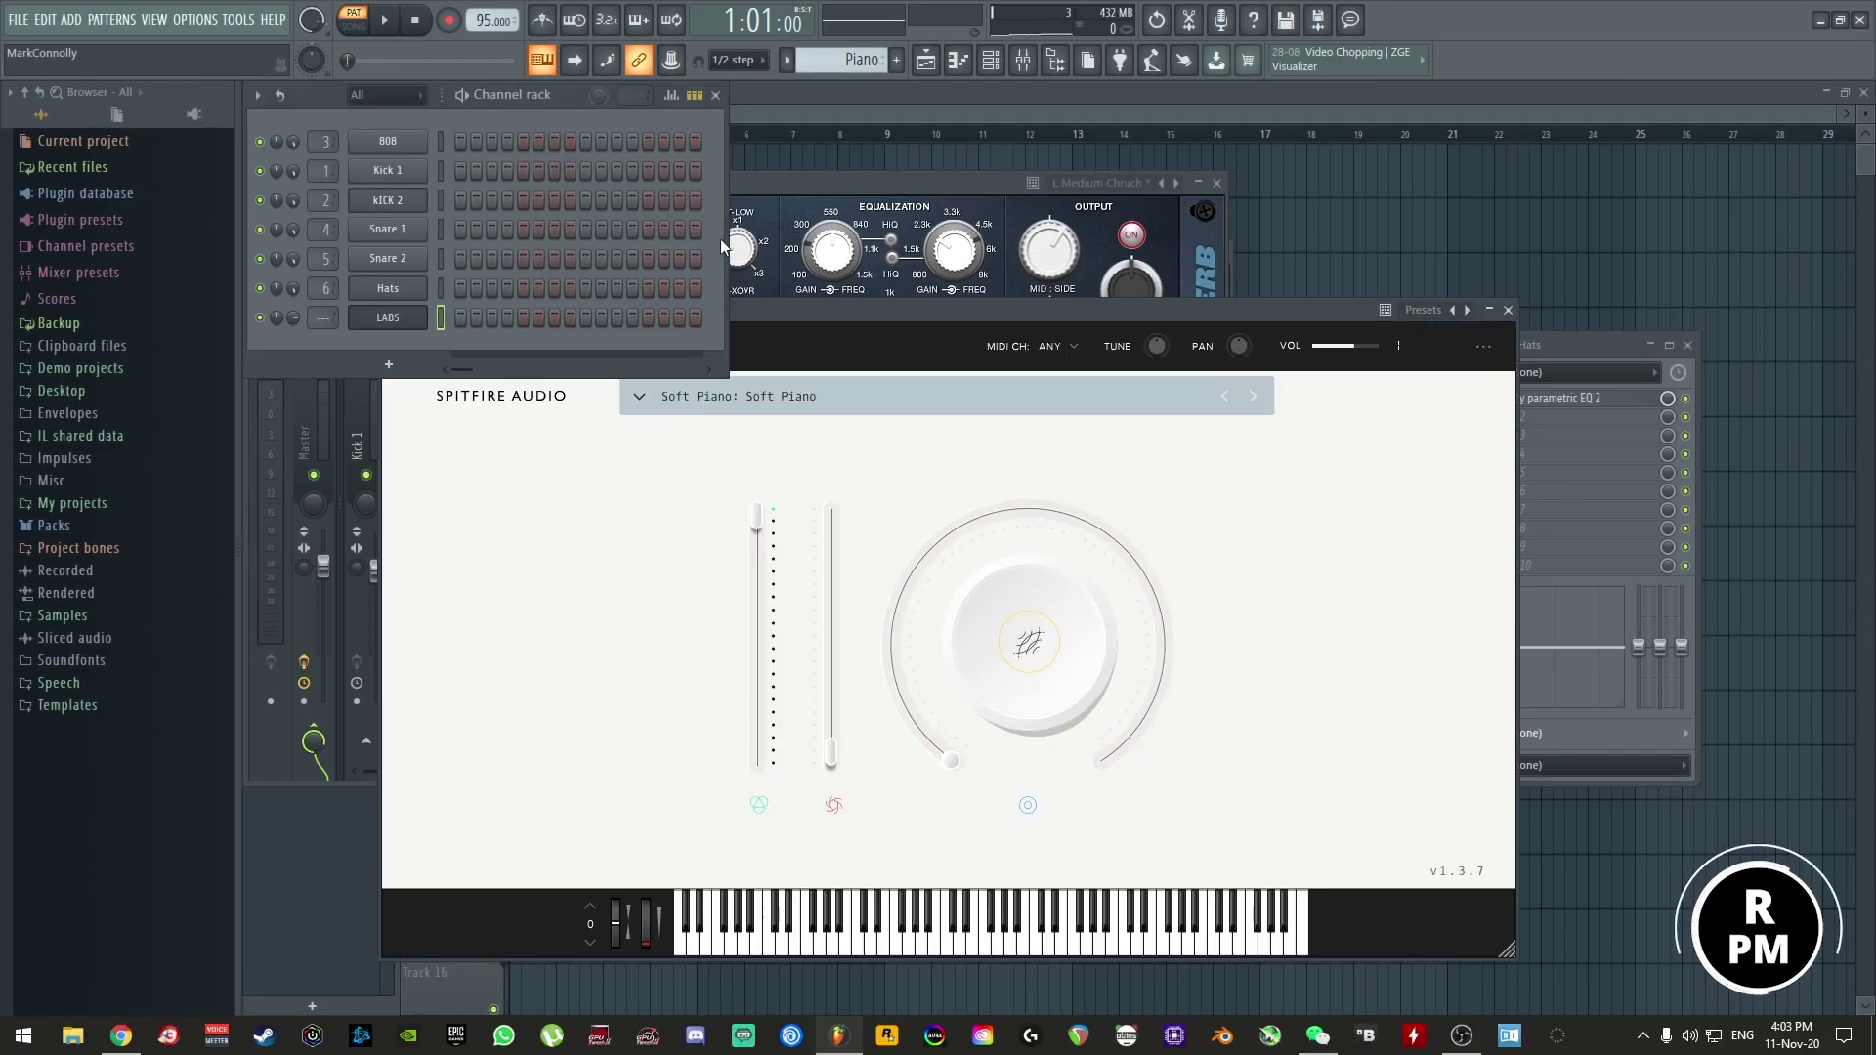
{"action": "right_click", "coordinate": [377, 320]}
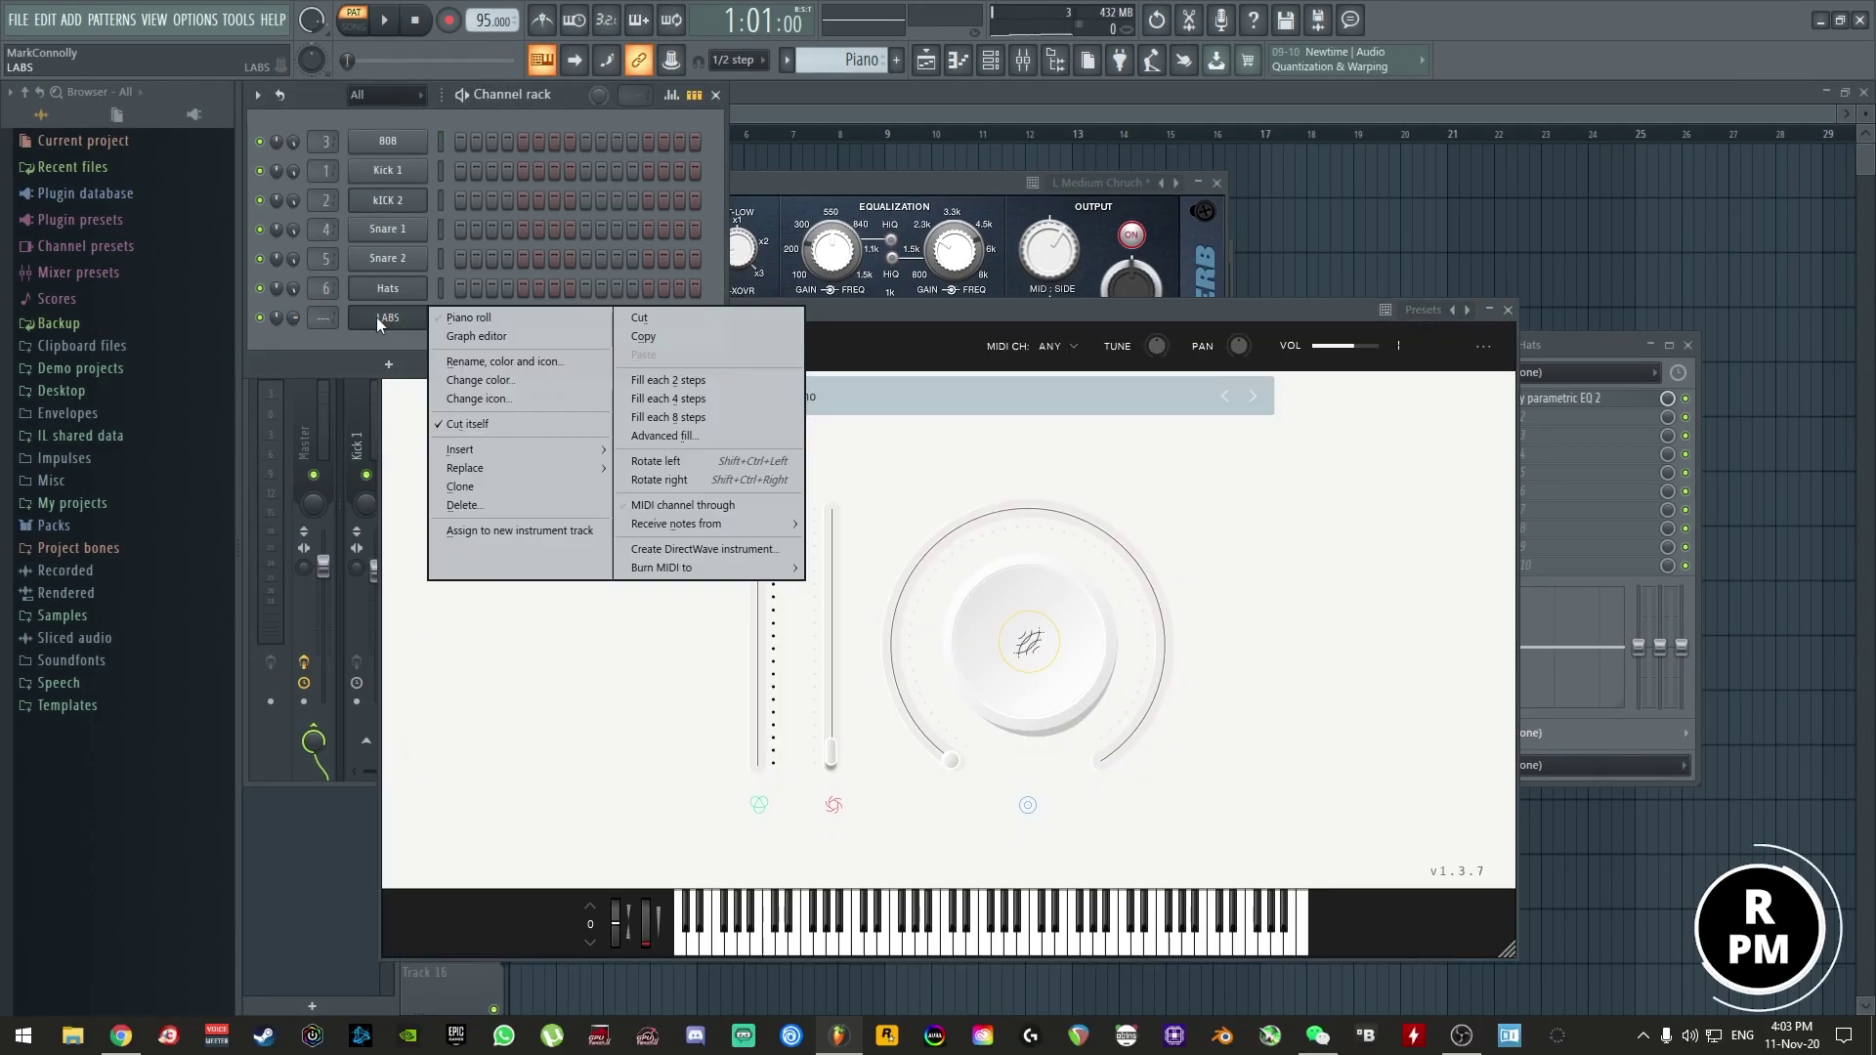
{"action": "left_click", "coordinate": [475, 379]}
{"action": "key", "text": "Escape"}
{"action": "right_click", "coordinate": [411, 320]}
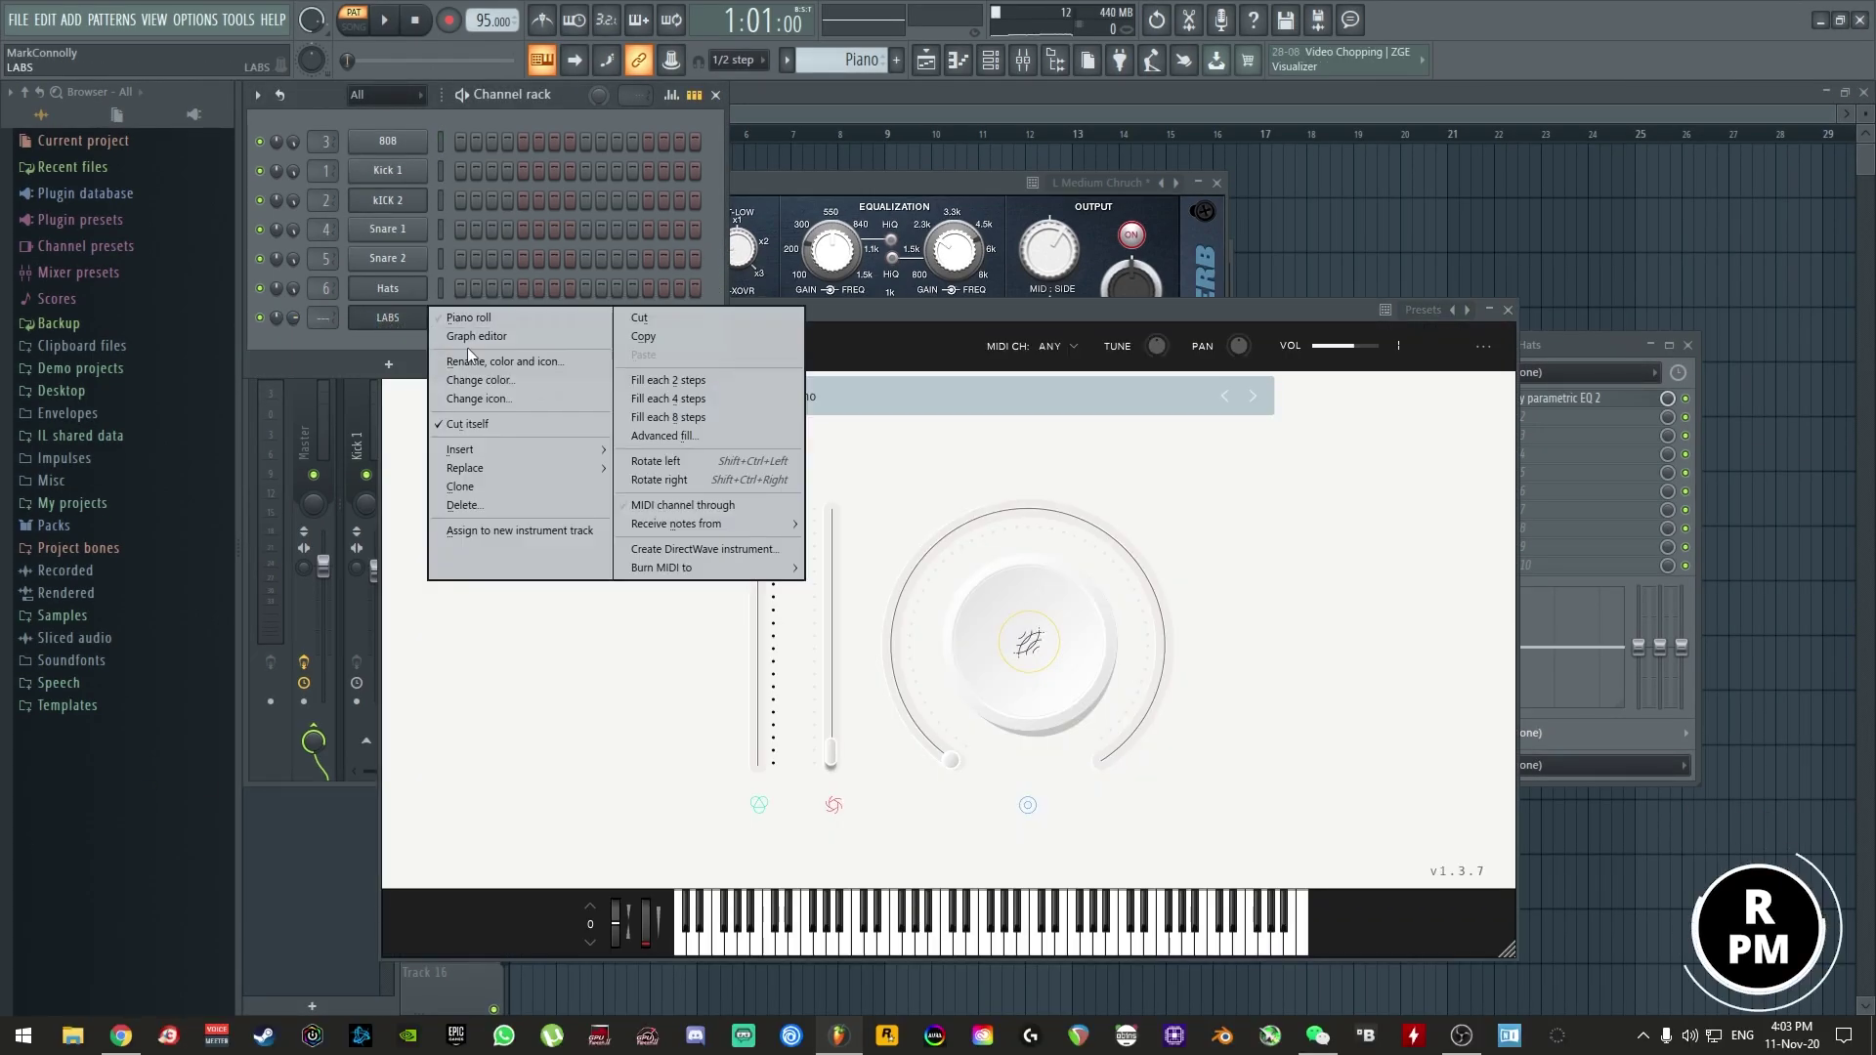
{"action": "left_click", "coordinate": [478, 362]}
{"action": "type", "text": ":p"}
{"action": "type", "text": "ian"}
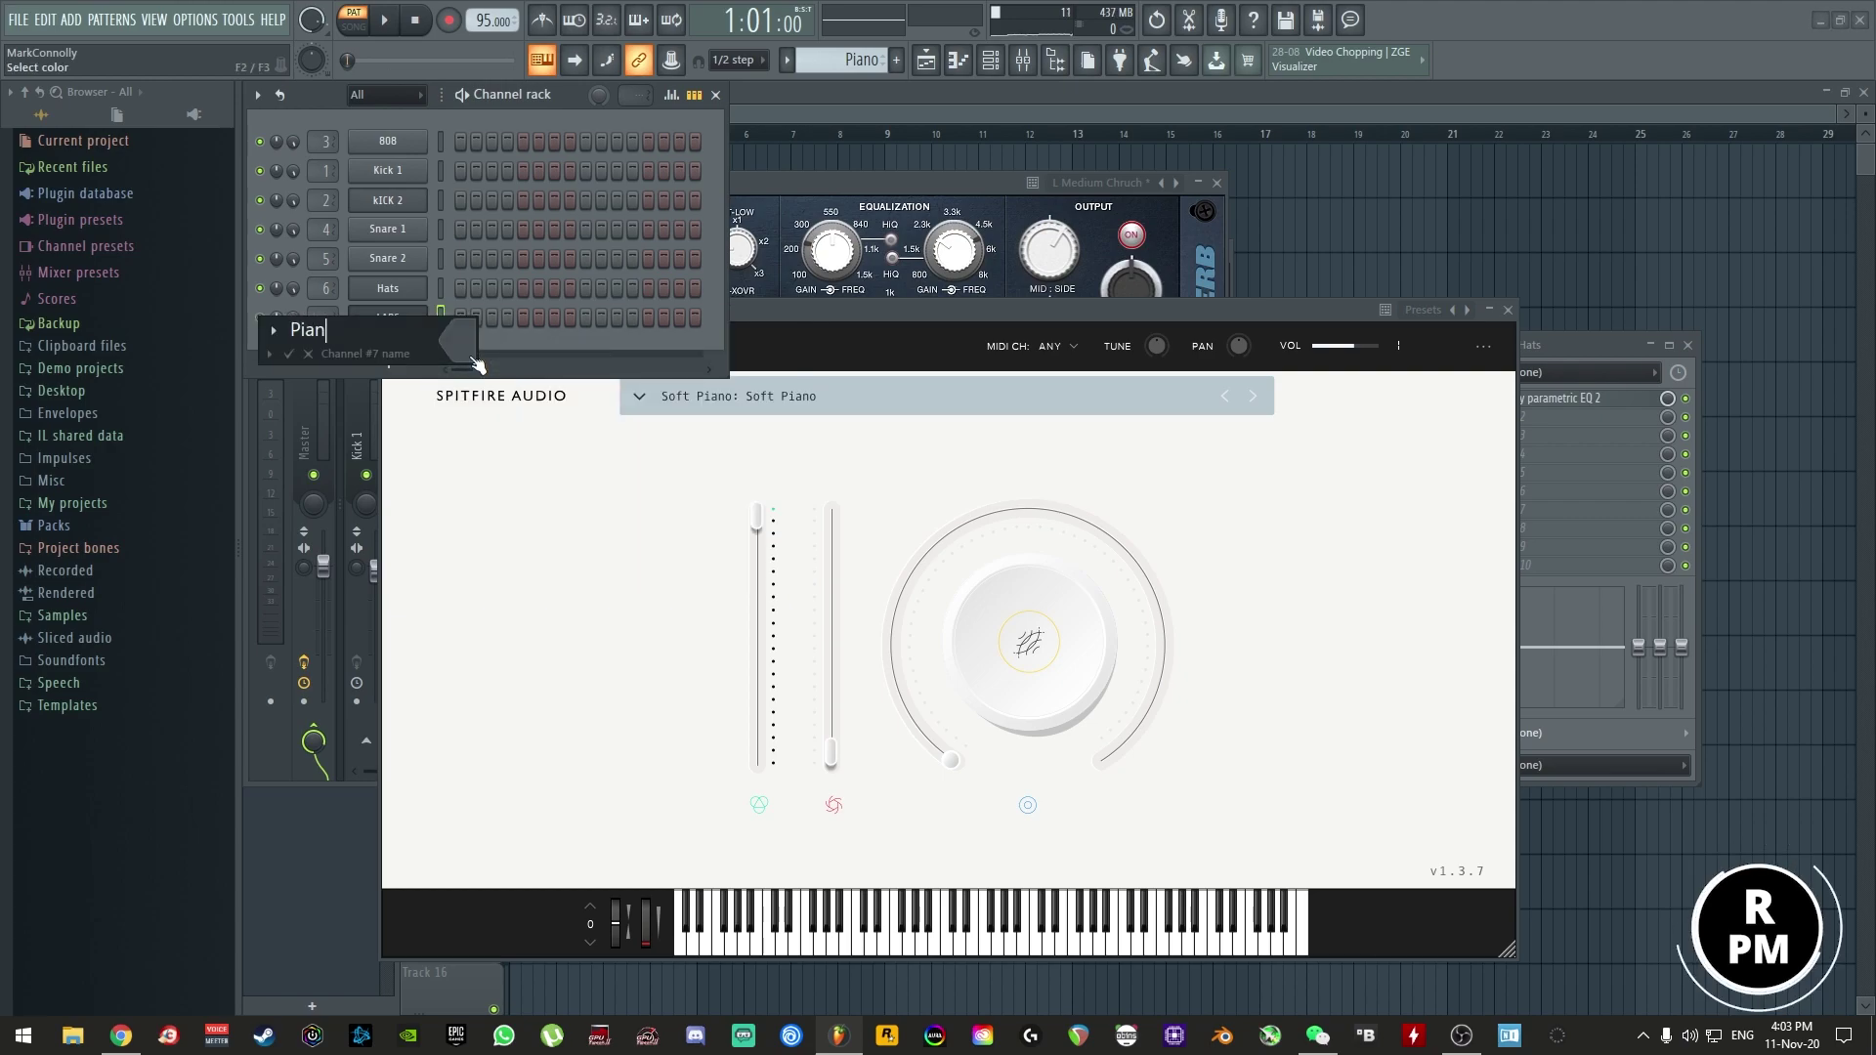
{"action": "type", "text": "o"}
{"action": "key", "text": "Return"}
- Route the Piano channel to mixer insert 8
{"action": "left_click", "coordinate": [1595, 352]}
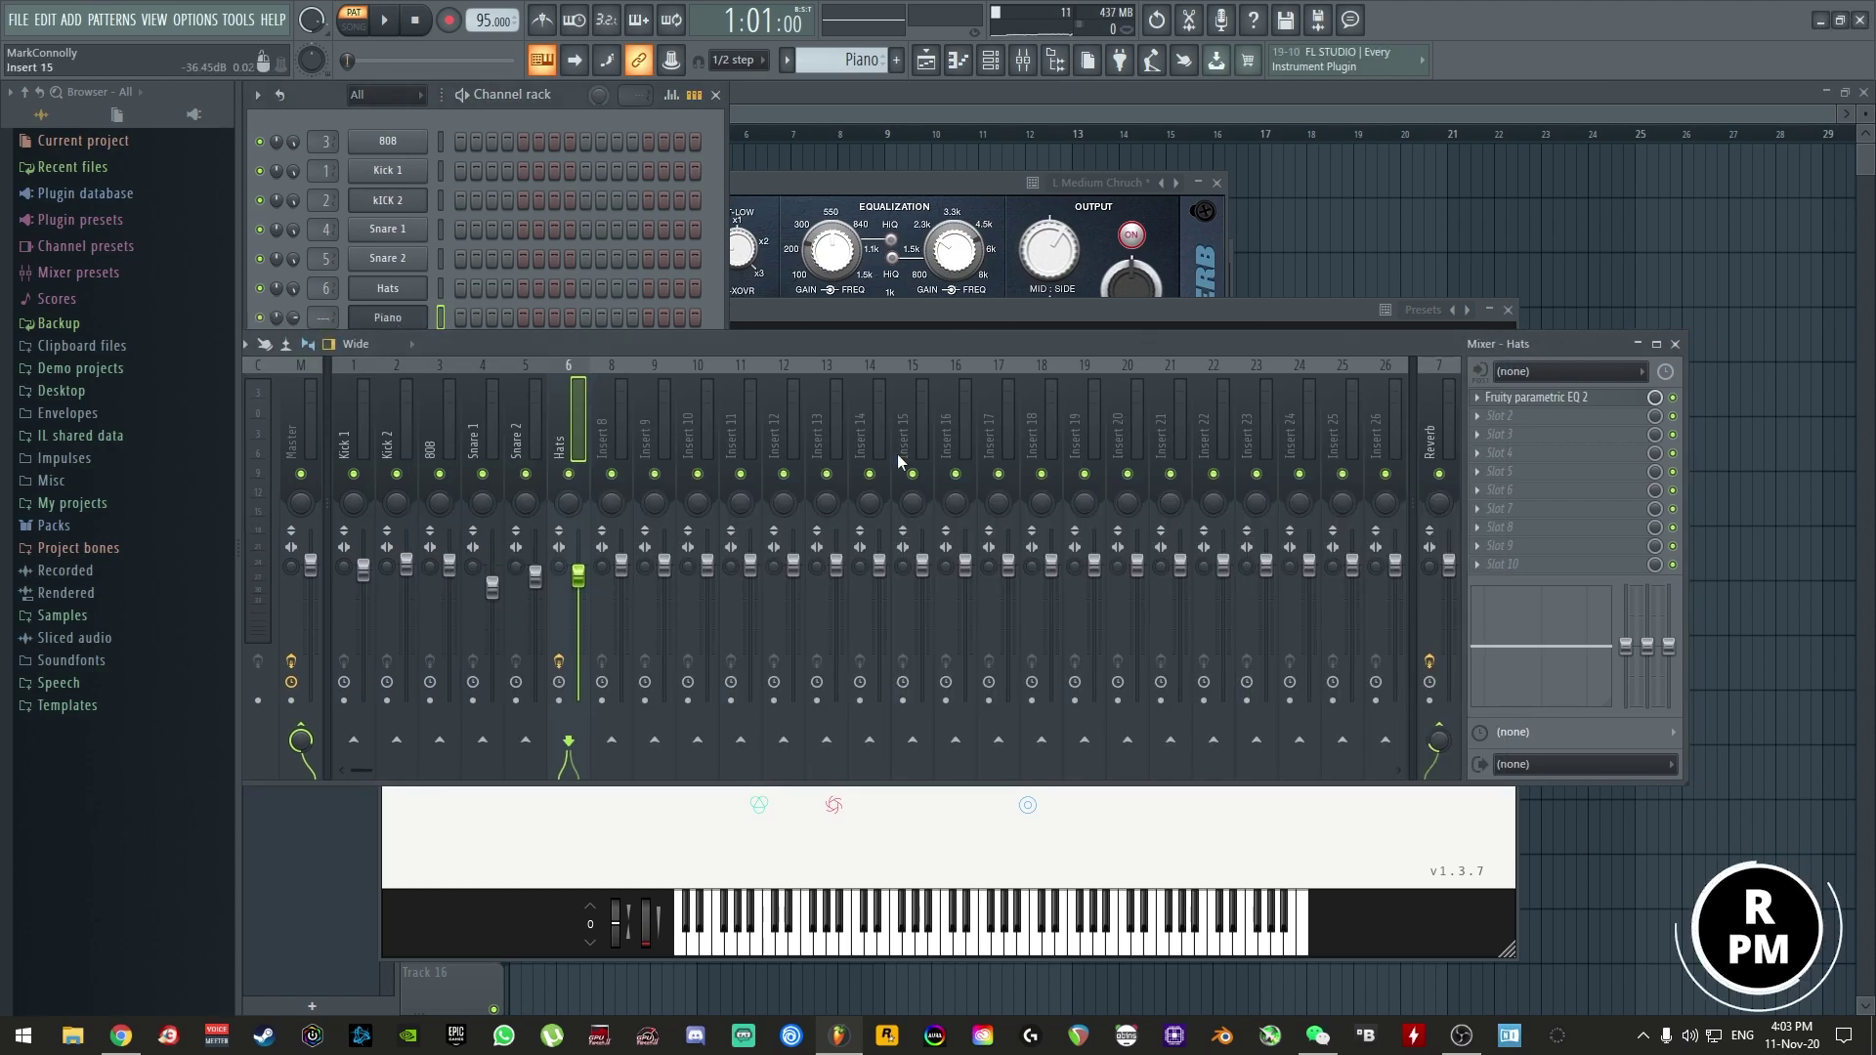
{"action": "left_click", "coordinate": [599, 448]}
{"action": "key", "text": "ctrl+l"}
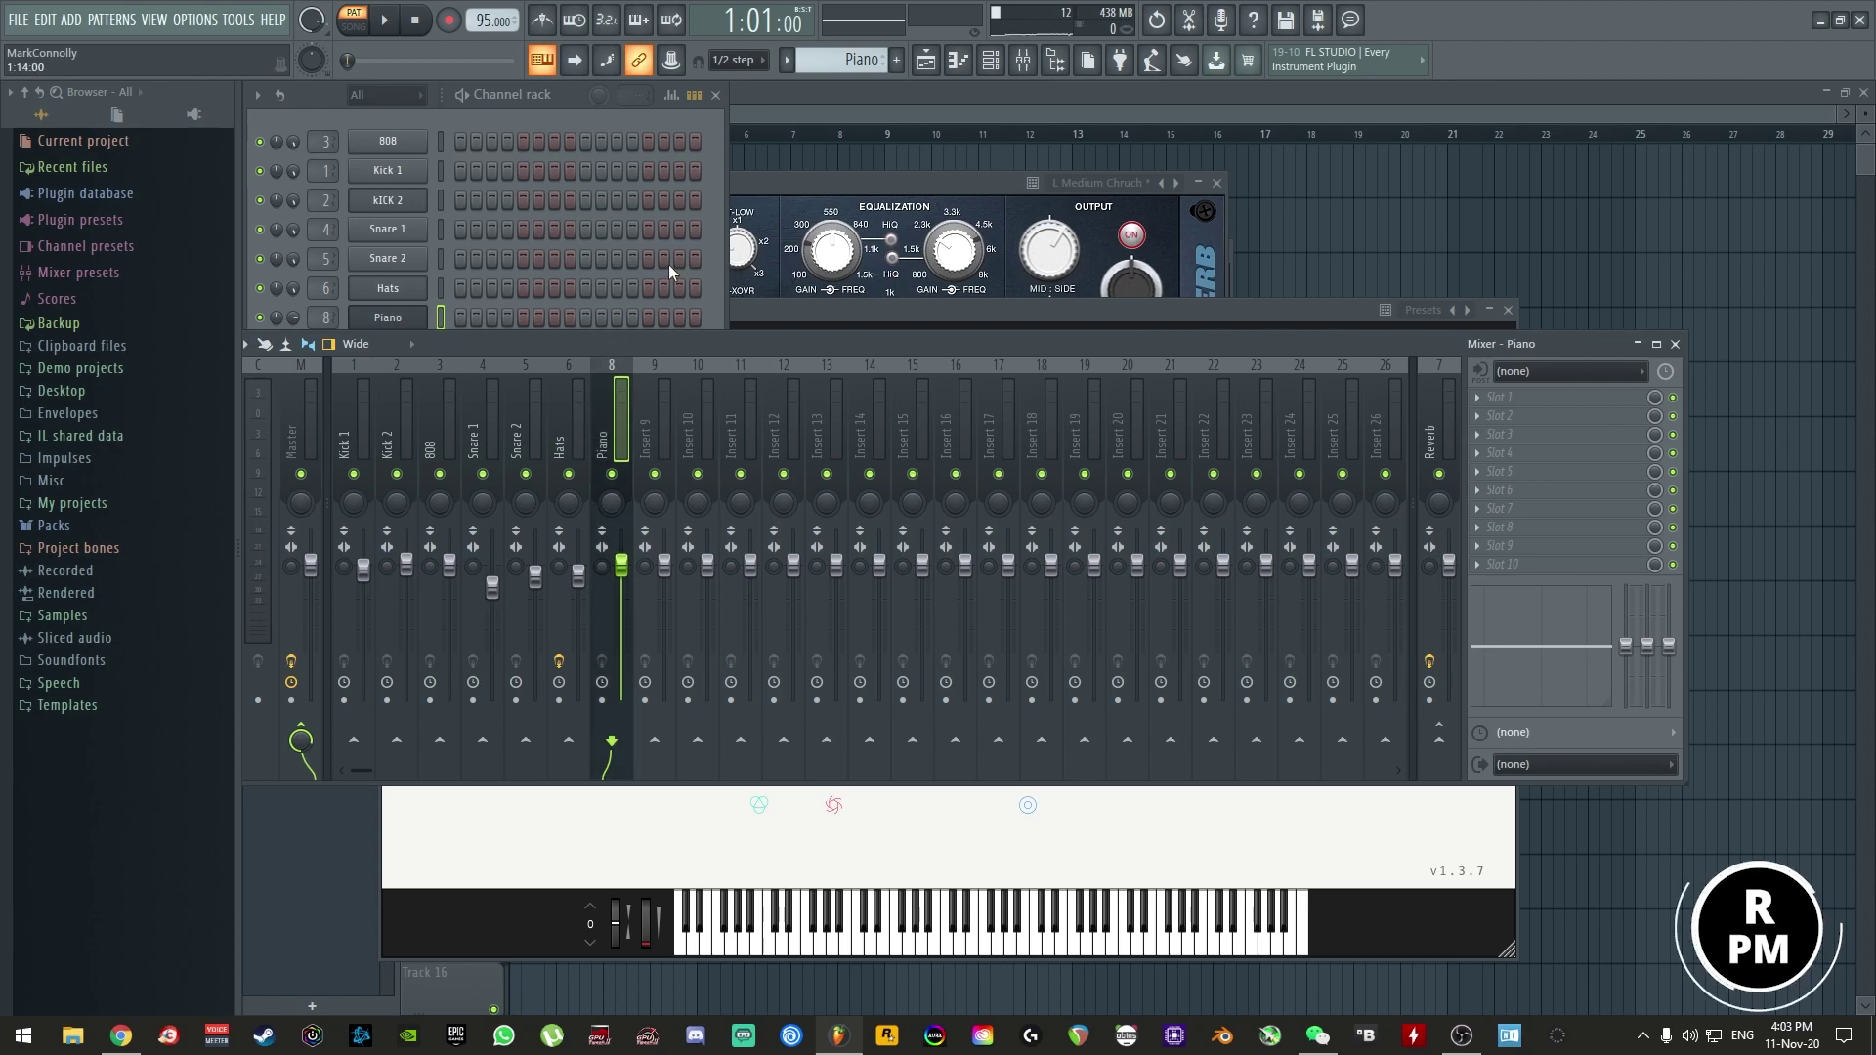
{"action": "left_click", "coordinate": [531, 333]}
- Open the Piano channel's LABS window and piano roll, and audition the piano on G4 and G5
{"action": "left_click", "coordinate": [377, 318]}
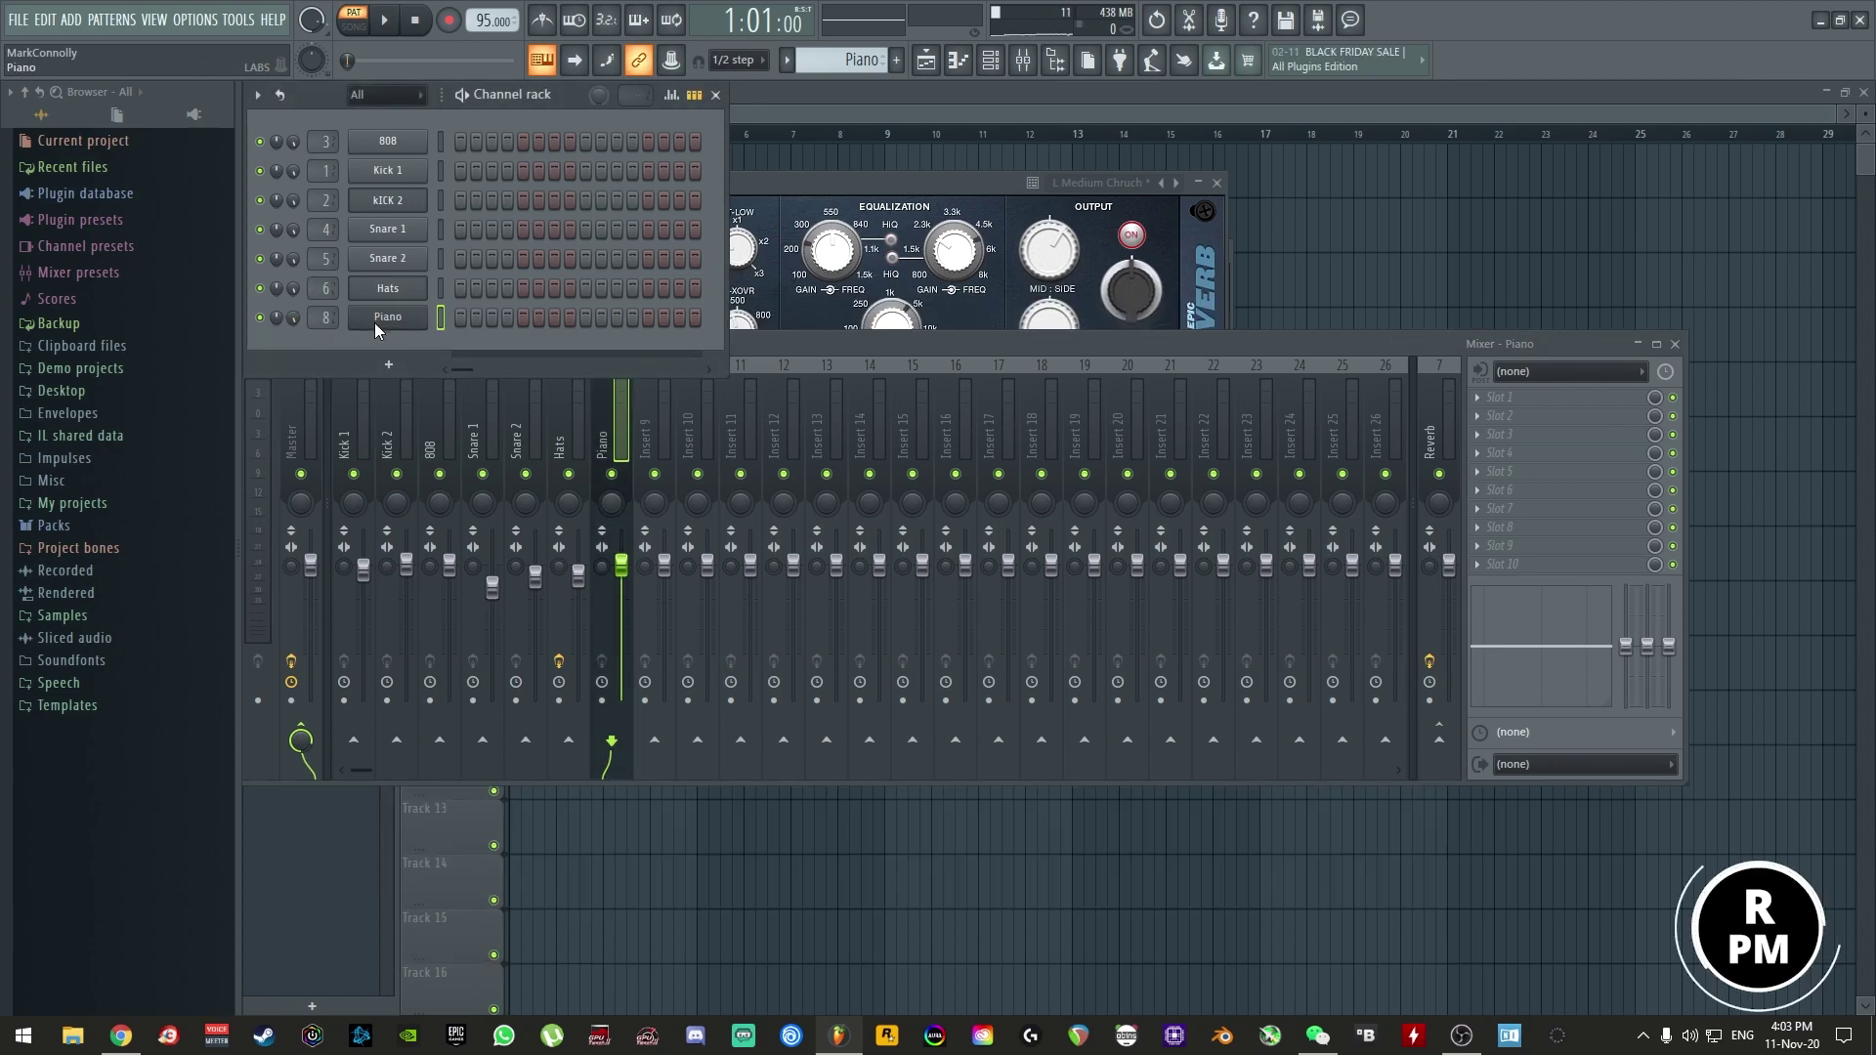
{"action": "left_click", "coordinate": [372, 318]}
{"action": "left_click_drag", "start_coordinate": [832, 320], "coordinate": [847, 375]}
{"action": "right_click", "coordinate": [426, 312]}
{"action": "left_click", "coordinate": [471, 326]}
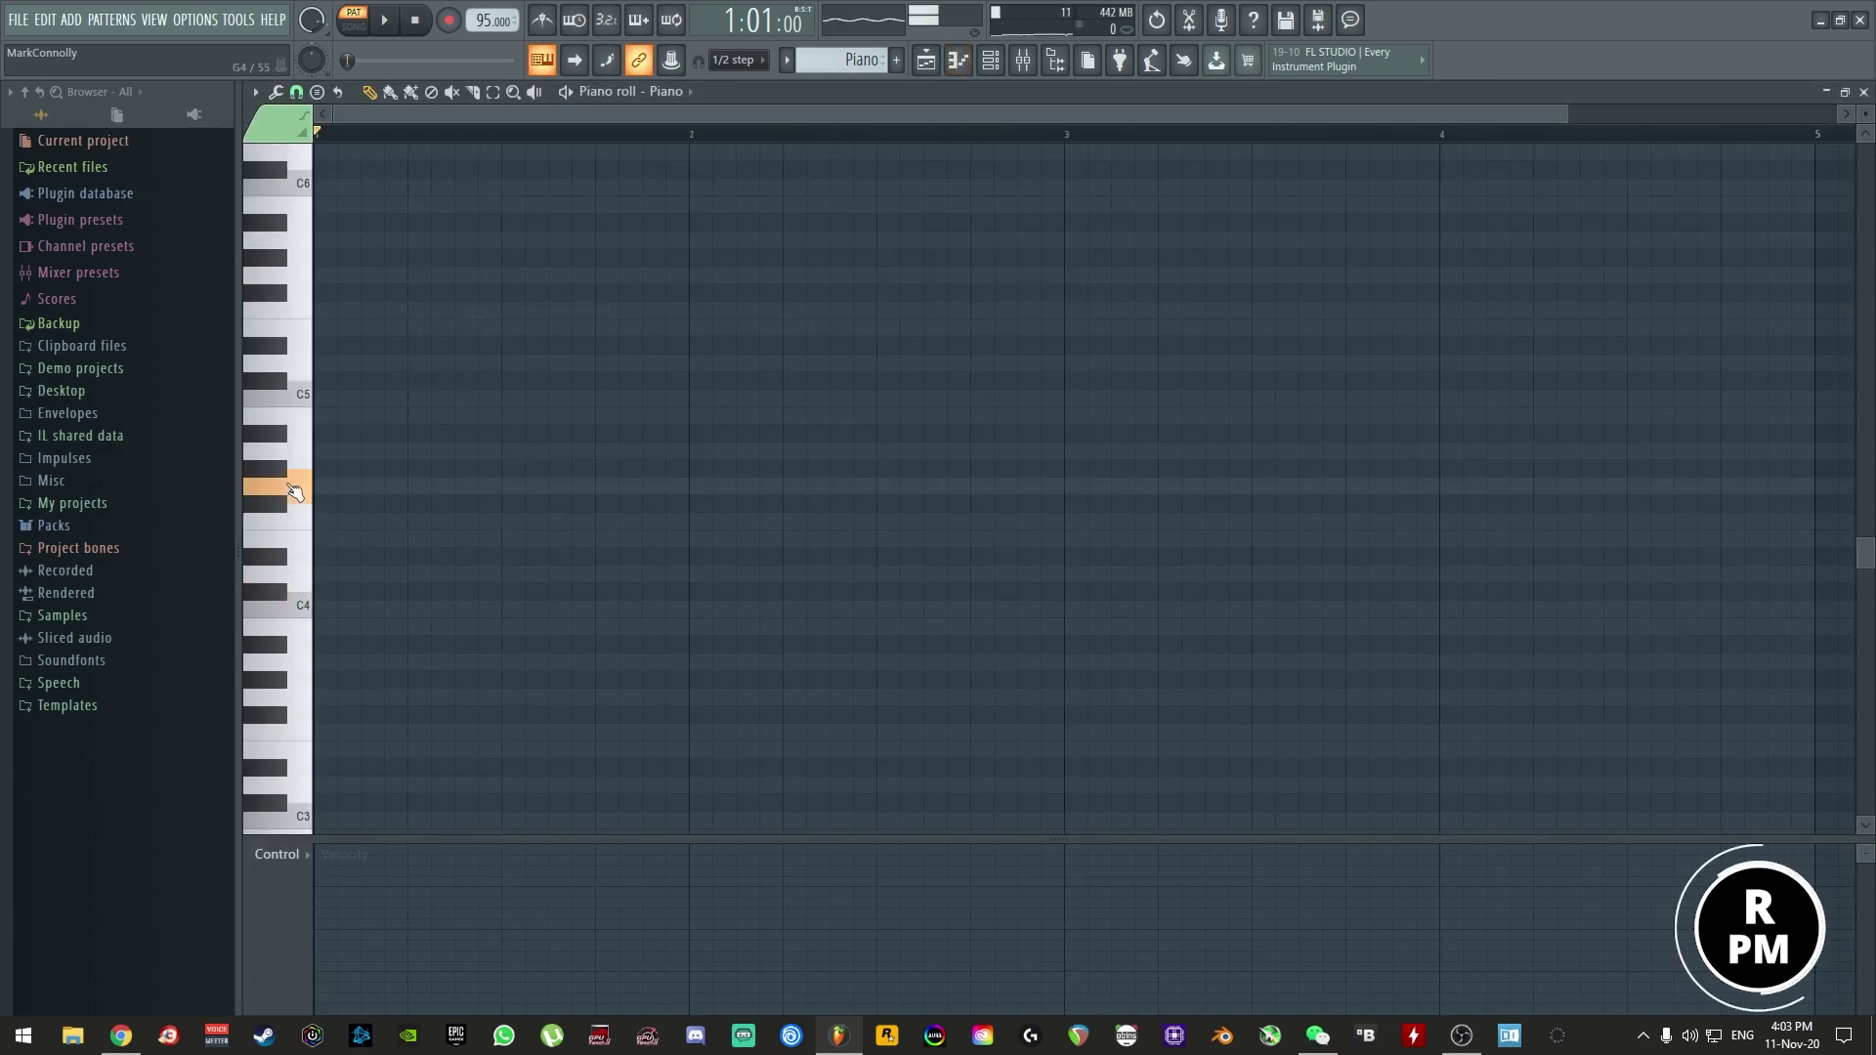
{"action": "scroll", "coordinate": [298, 460], "scroll_direction": "up", "scroll_amount": 3}
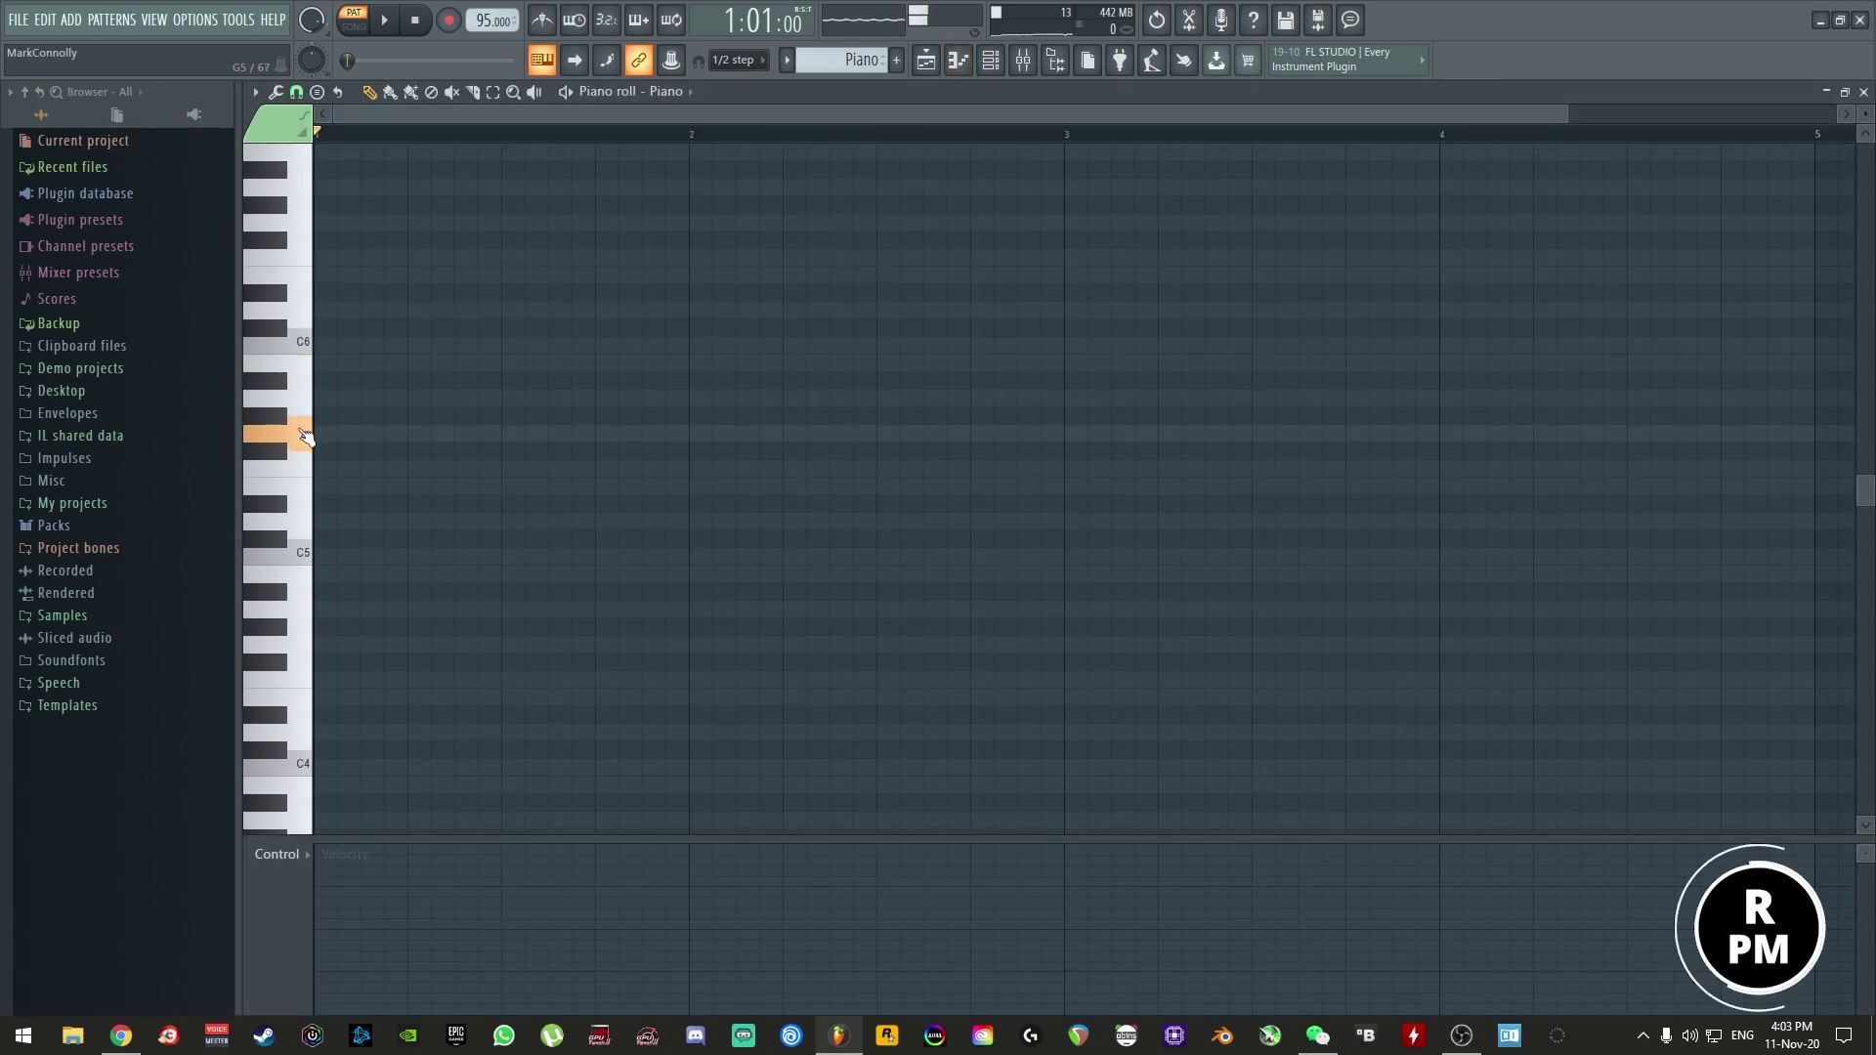
{"action": "left_click", "coordinate": [1864, 90]}
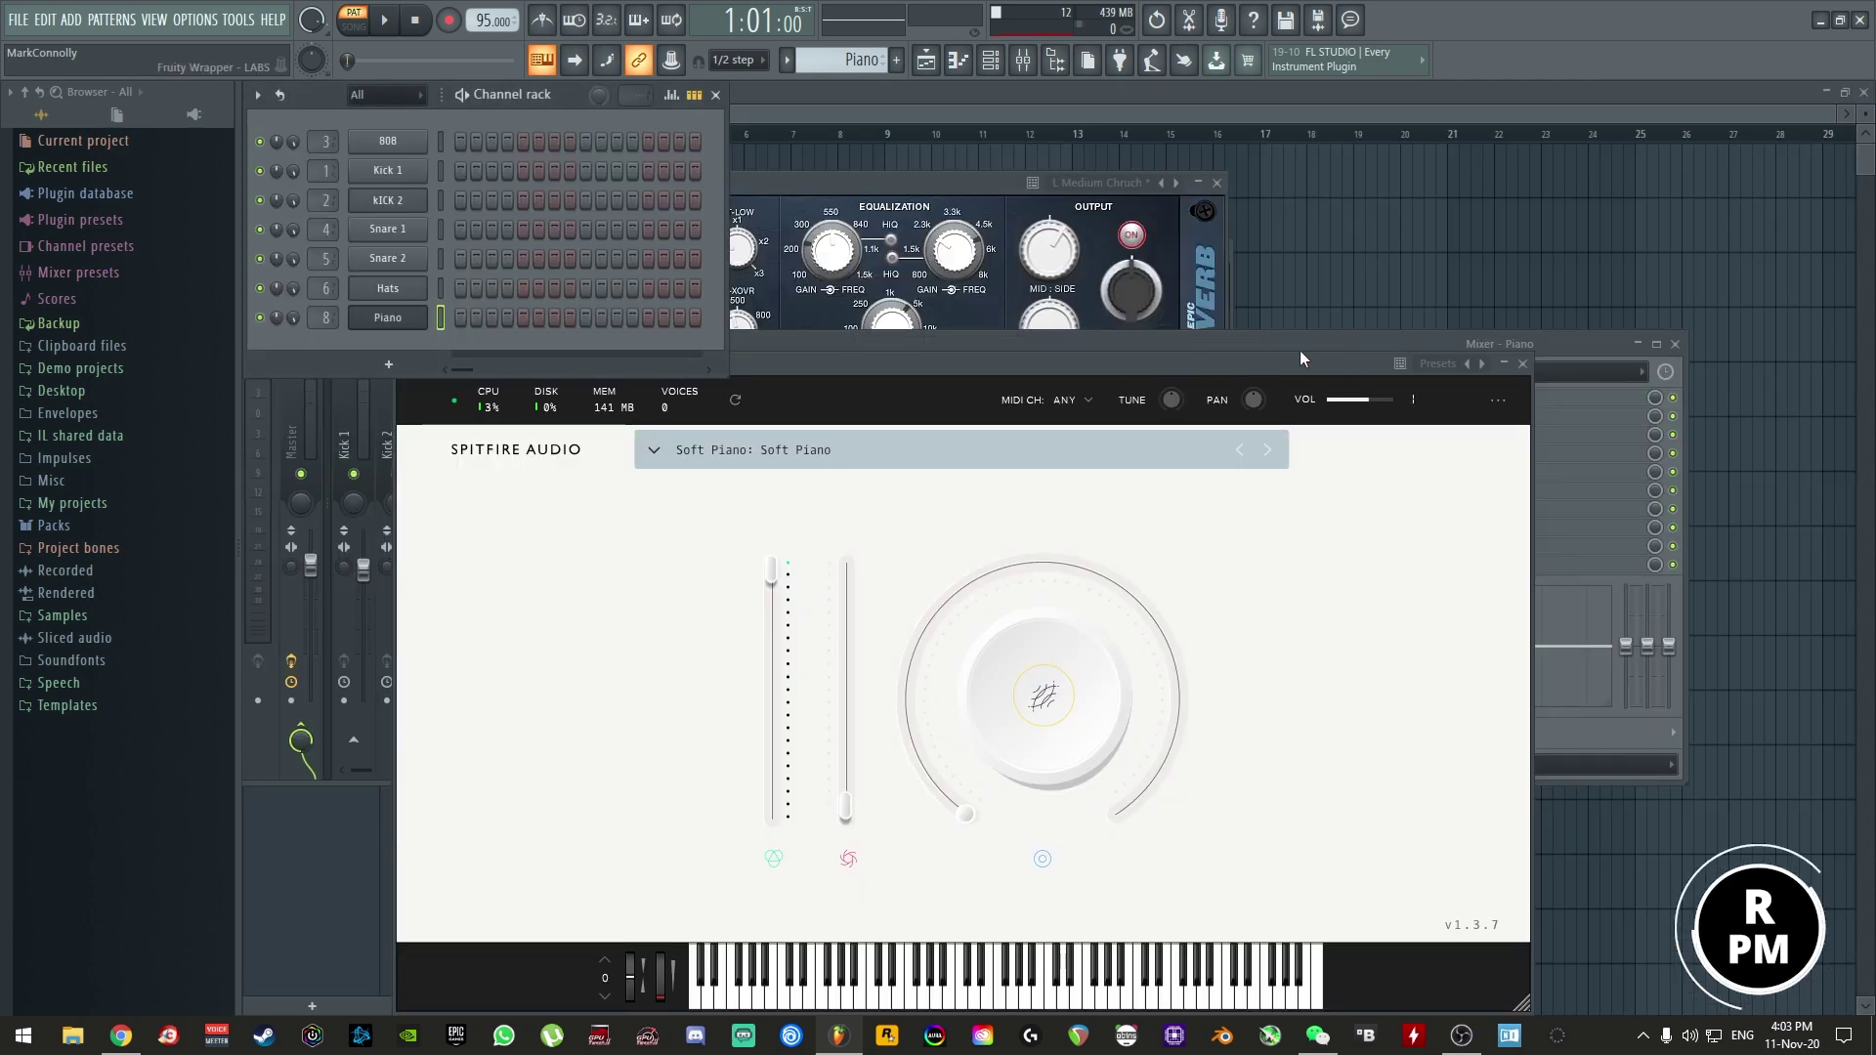
- Reopen the Piano channel's piano roll and audition the piano on G5 and F5
{"action": "key", "text": "F9"}
{"action": "right_click", "coordinate": [381, 318]}
{"action": "left_click", "coordinate": [465, 315]}
{"action": "left_click", "coordinate": [304, 437]}
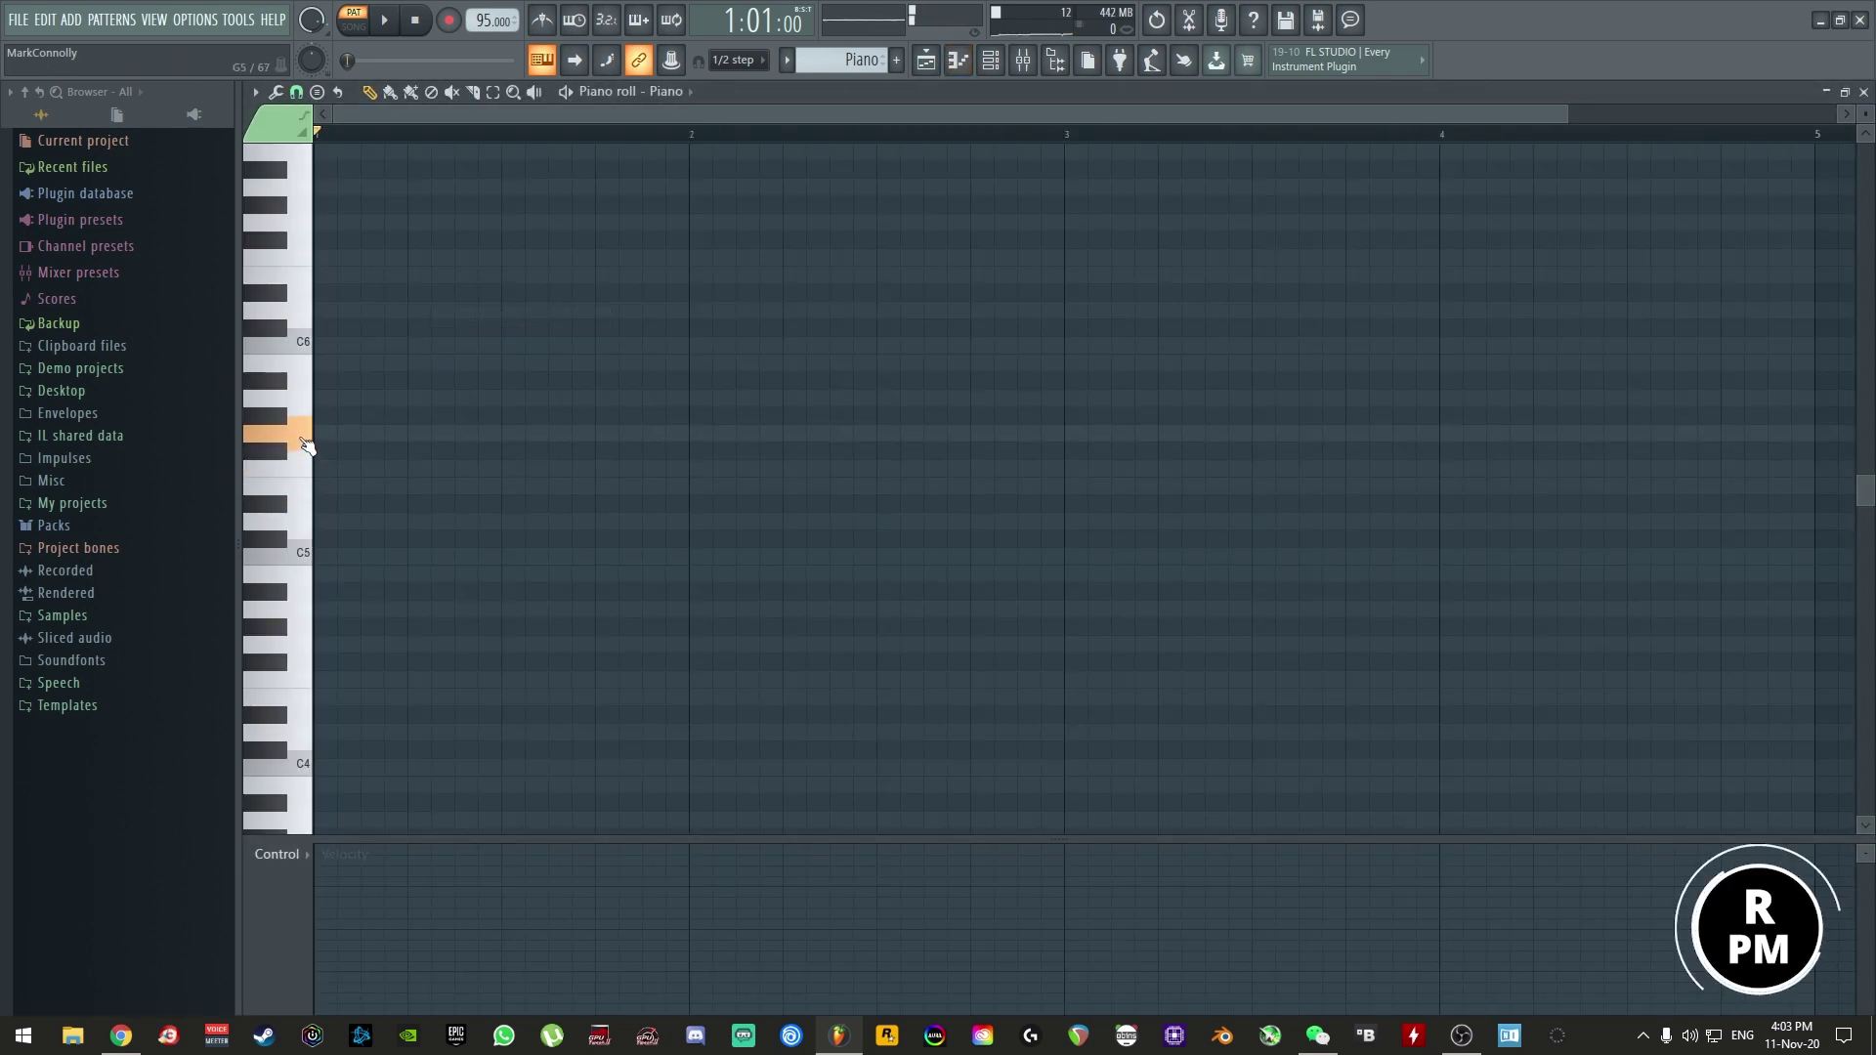
{"action": "left_click", "coordinate": [302, 467]}
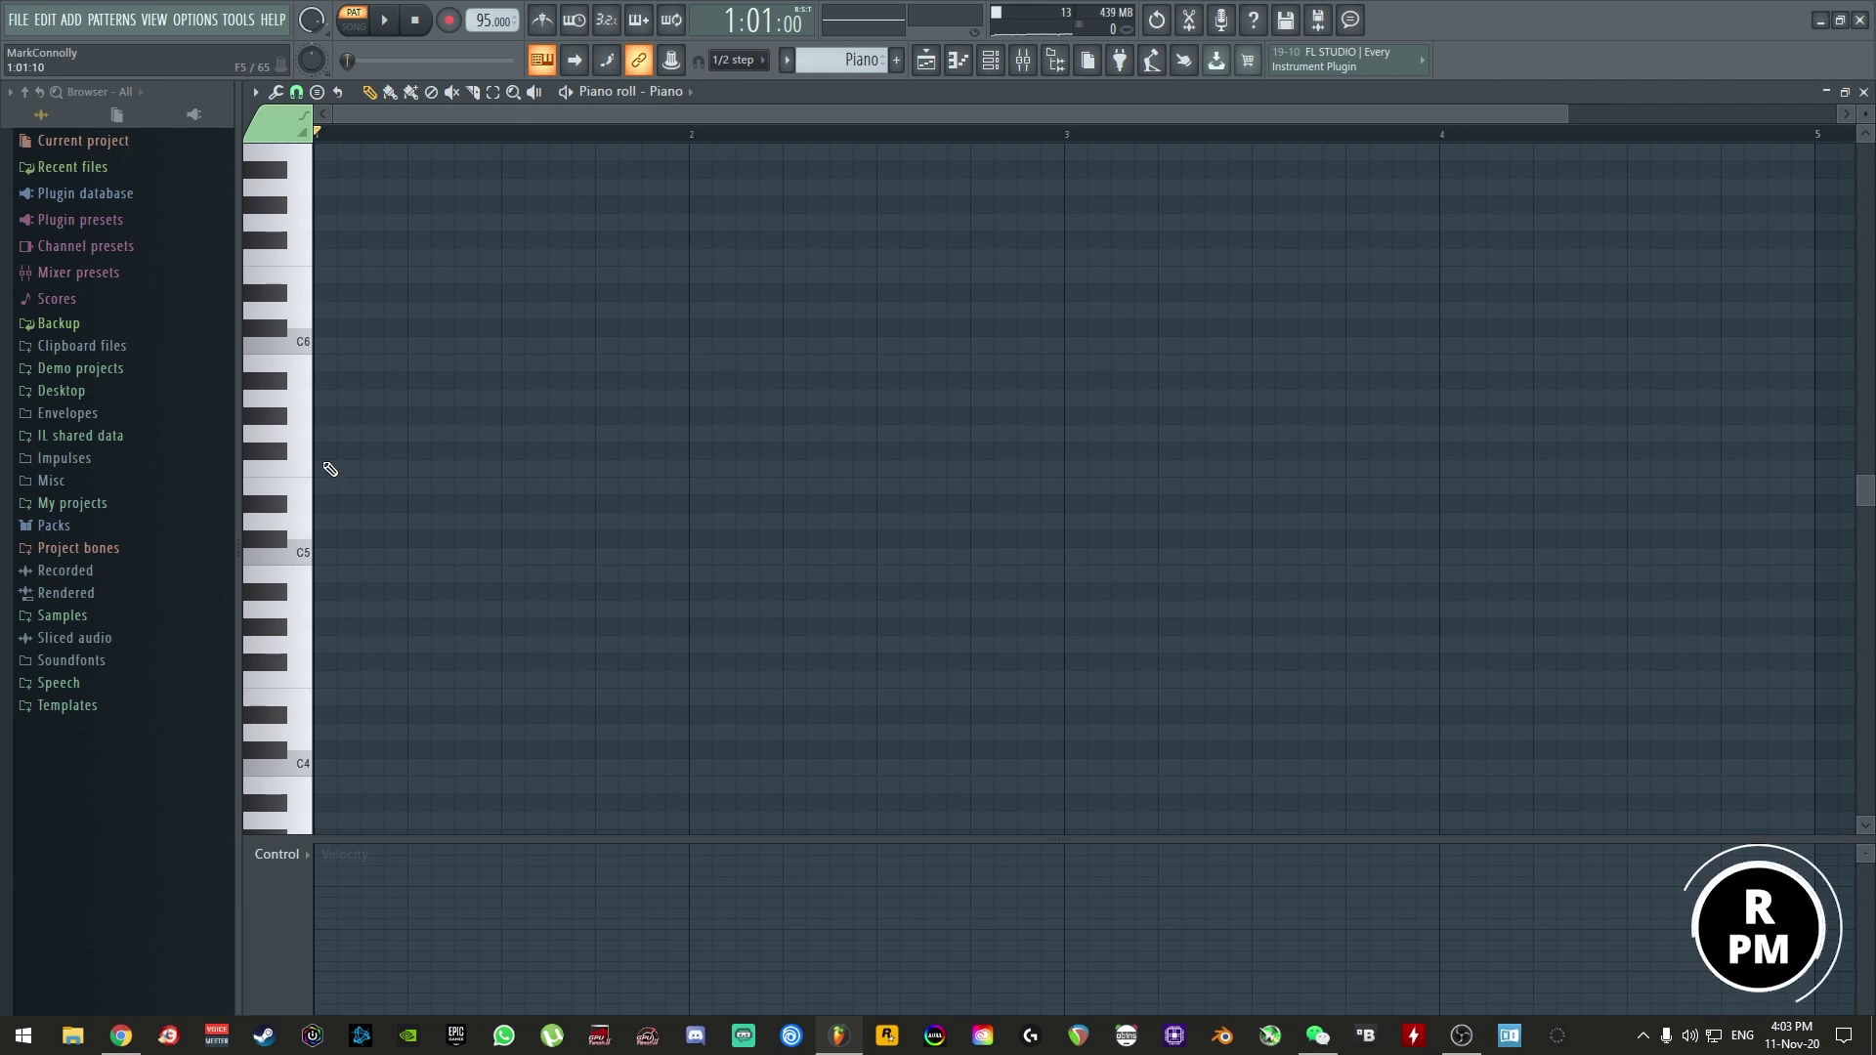
{"action": "scroll", "coordinate": [315, 479], "scroll_direction": "up", "scroll_amount": 1}
{"action": "scroll", "coordinate": [303, 470], "scroll_direction": "down", "scroll_amount": 4}
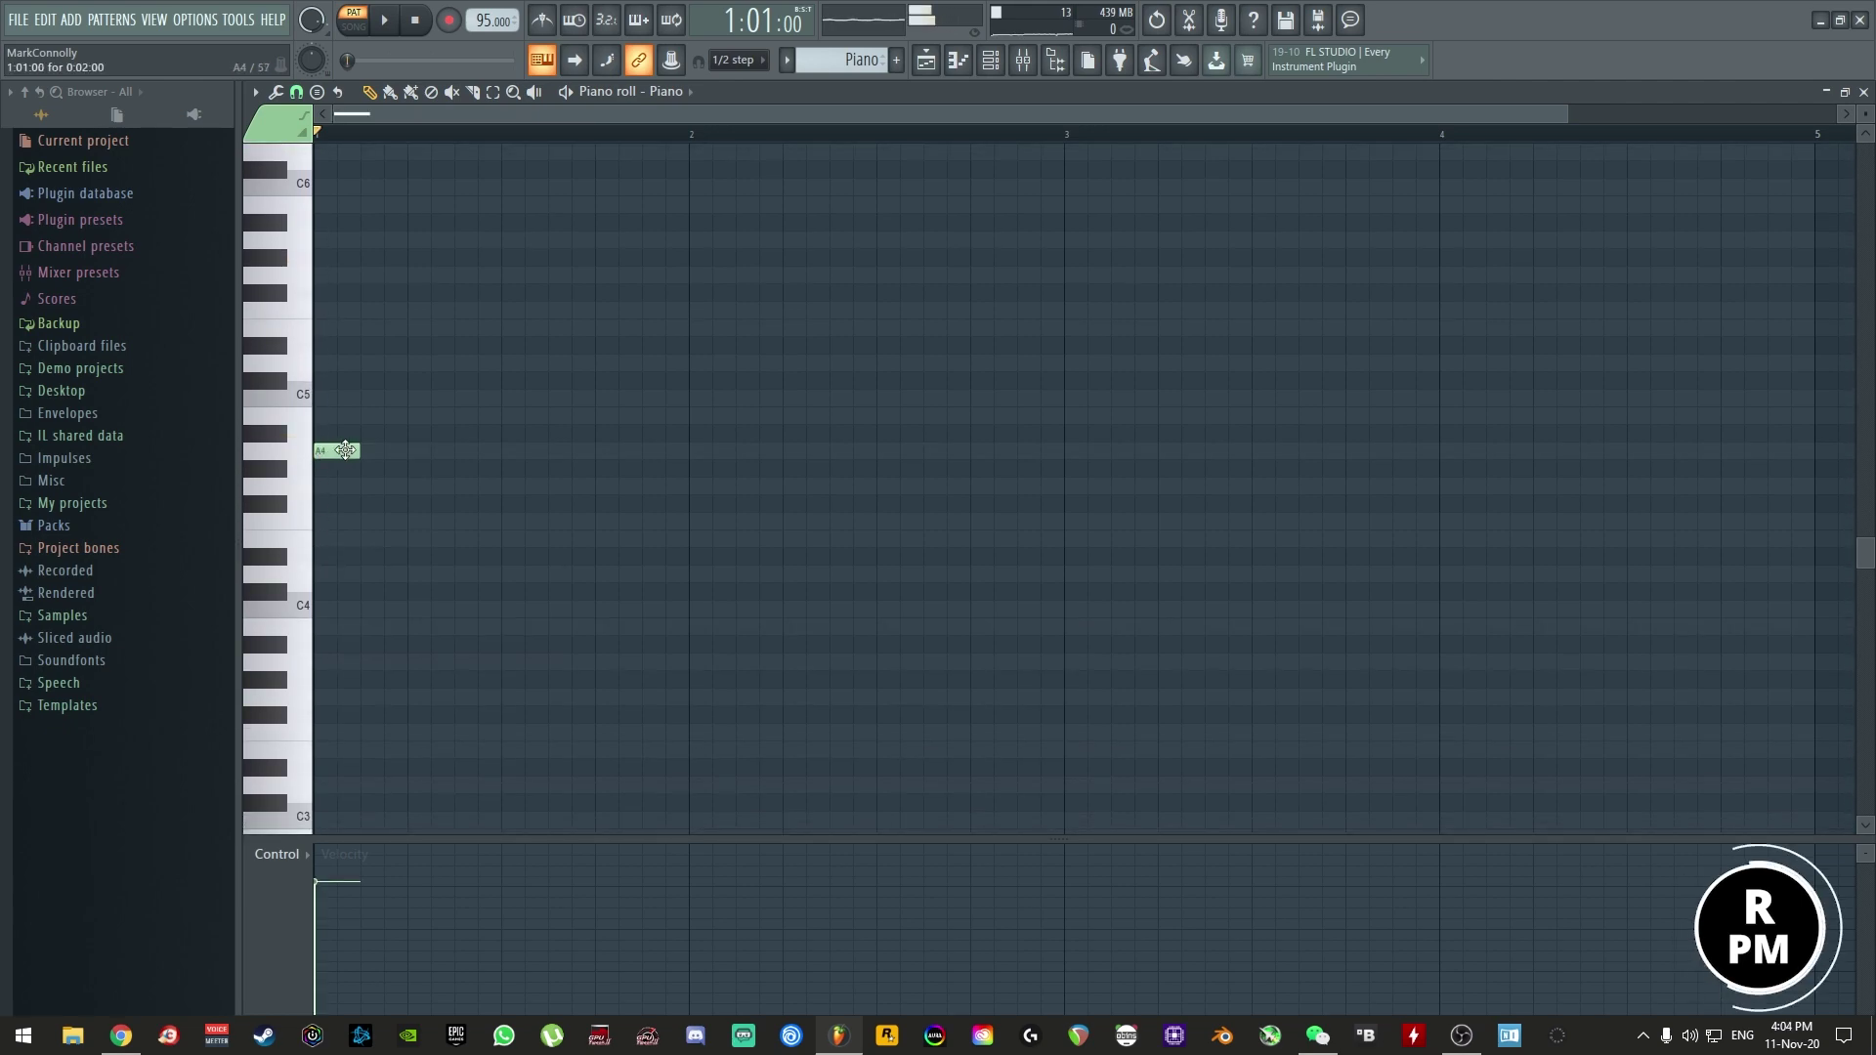
- Lengthen the A4 note to the full first bar, stack C5, E5 and G5 above it, and play the chord back
{"action": "left_click_drag", "start_coordinate": [355, 452], "coordinate": [687, 445]}
{"action": "left_click", "coordinate": [320, 397]}
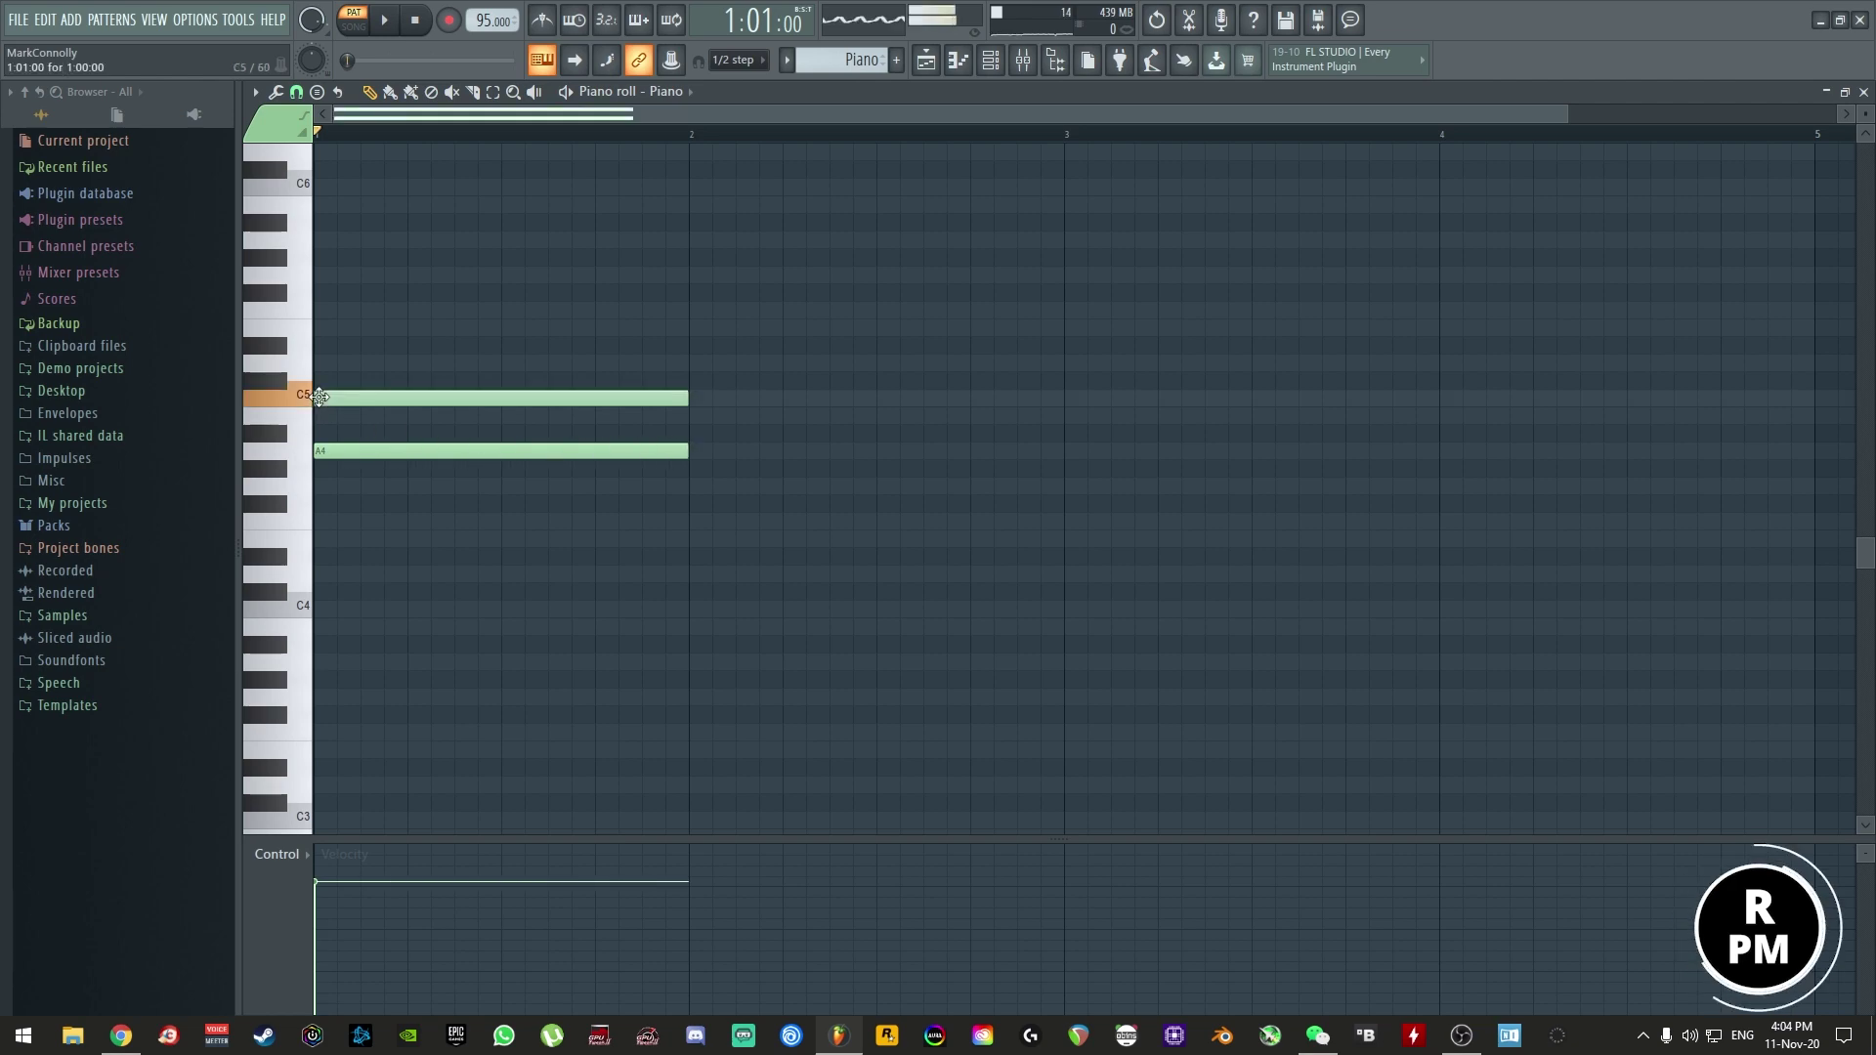
{"action": "left_click", "coordinate": [327, 328]}
{"action": "left_click", "coordinate": [319, 275]}
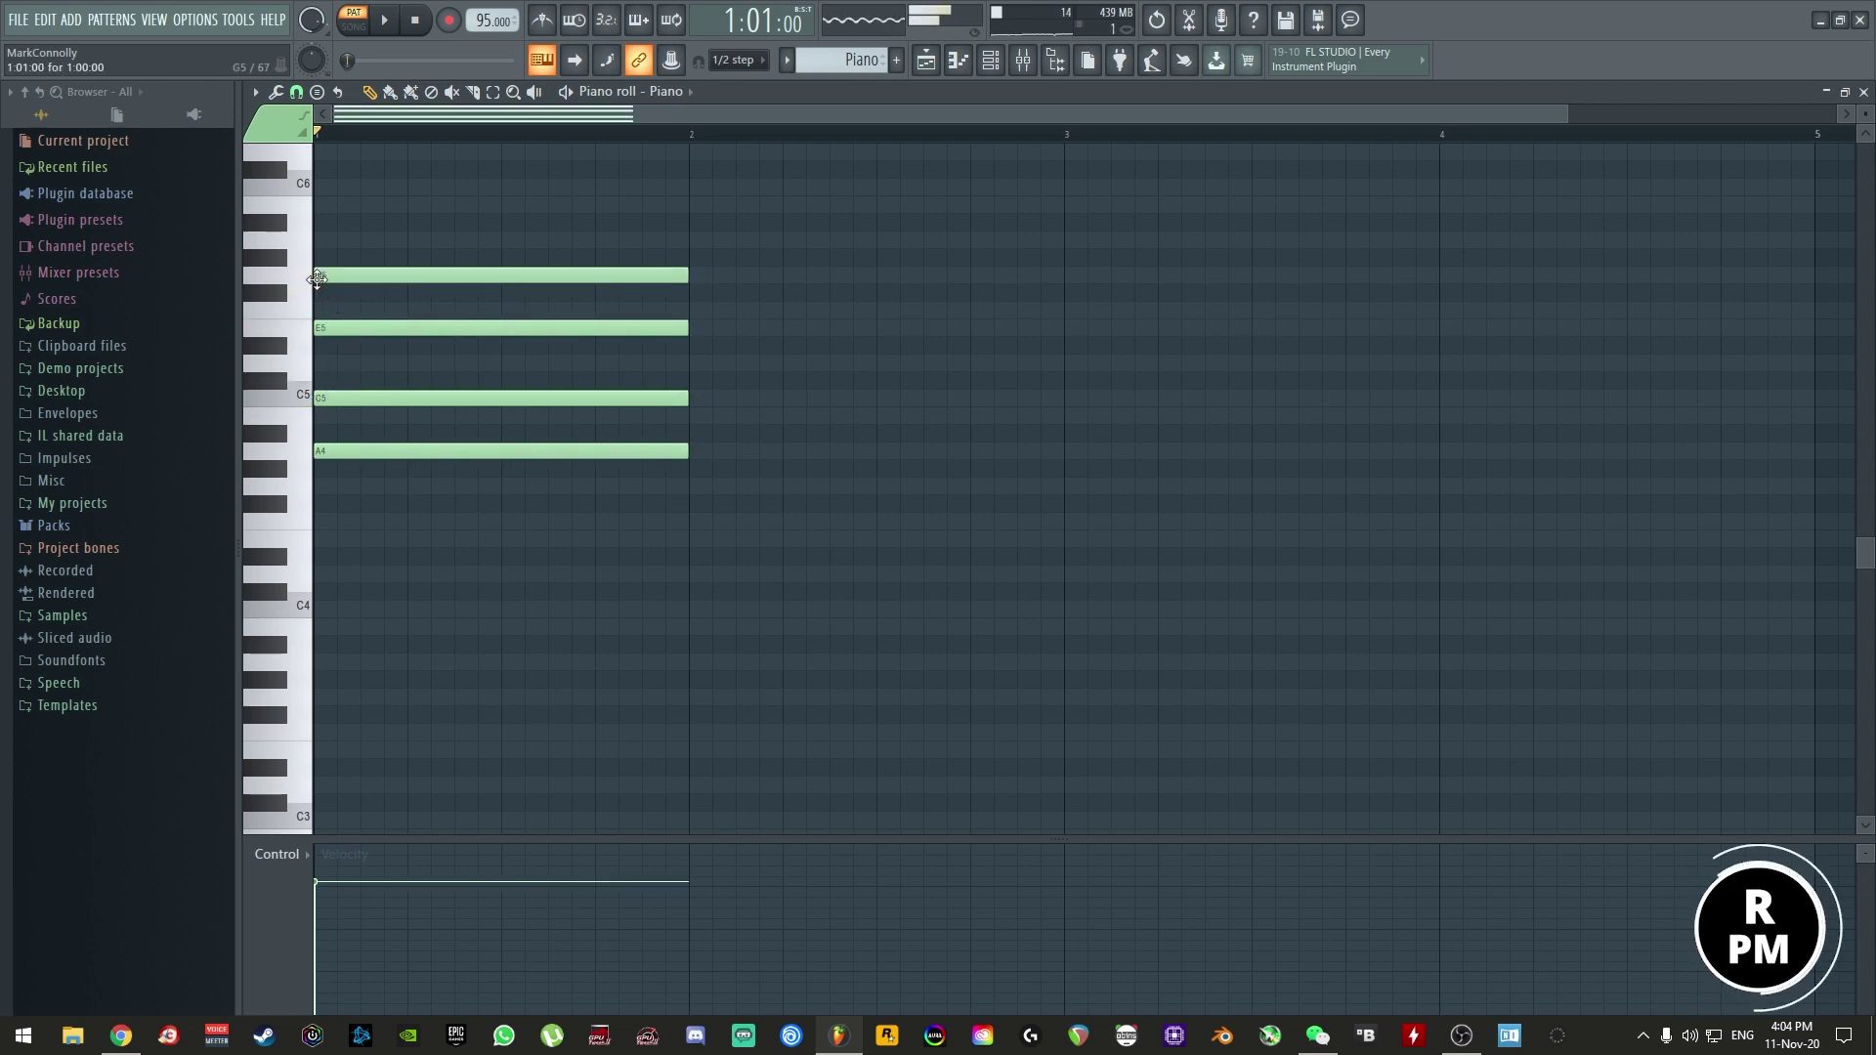
{"action": "key", "text": "space"}
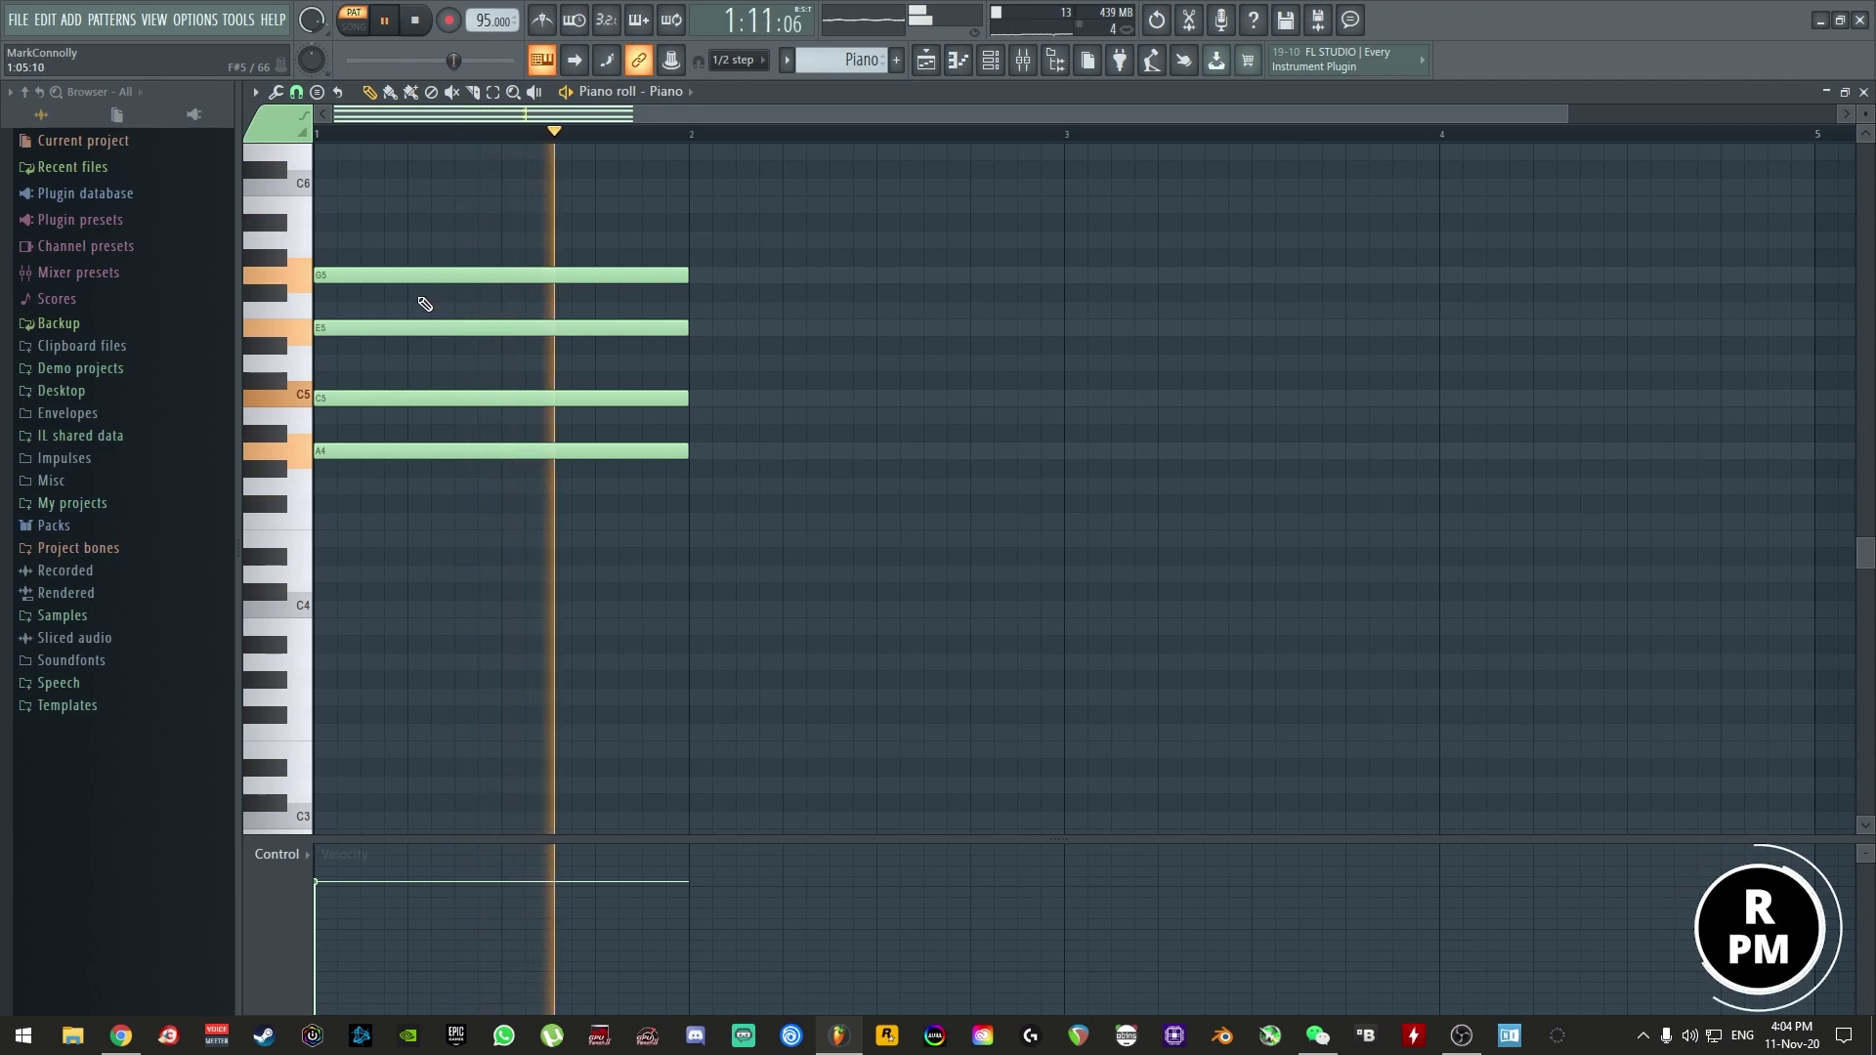
{"action": "key", "text": "space"}
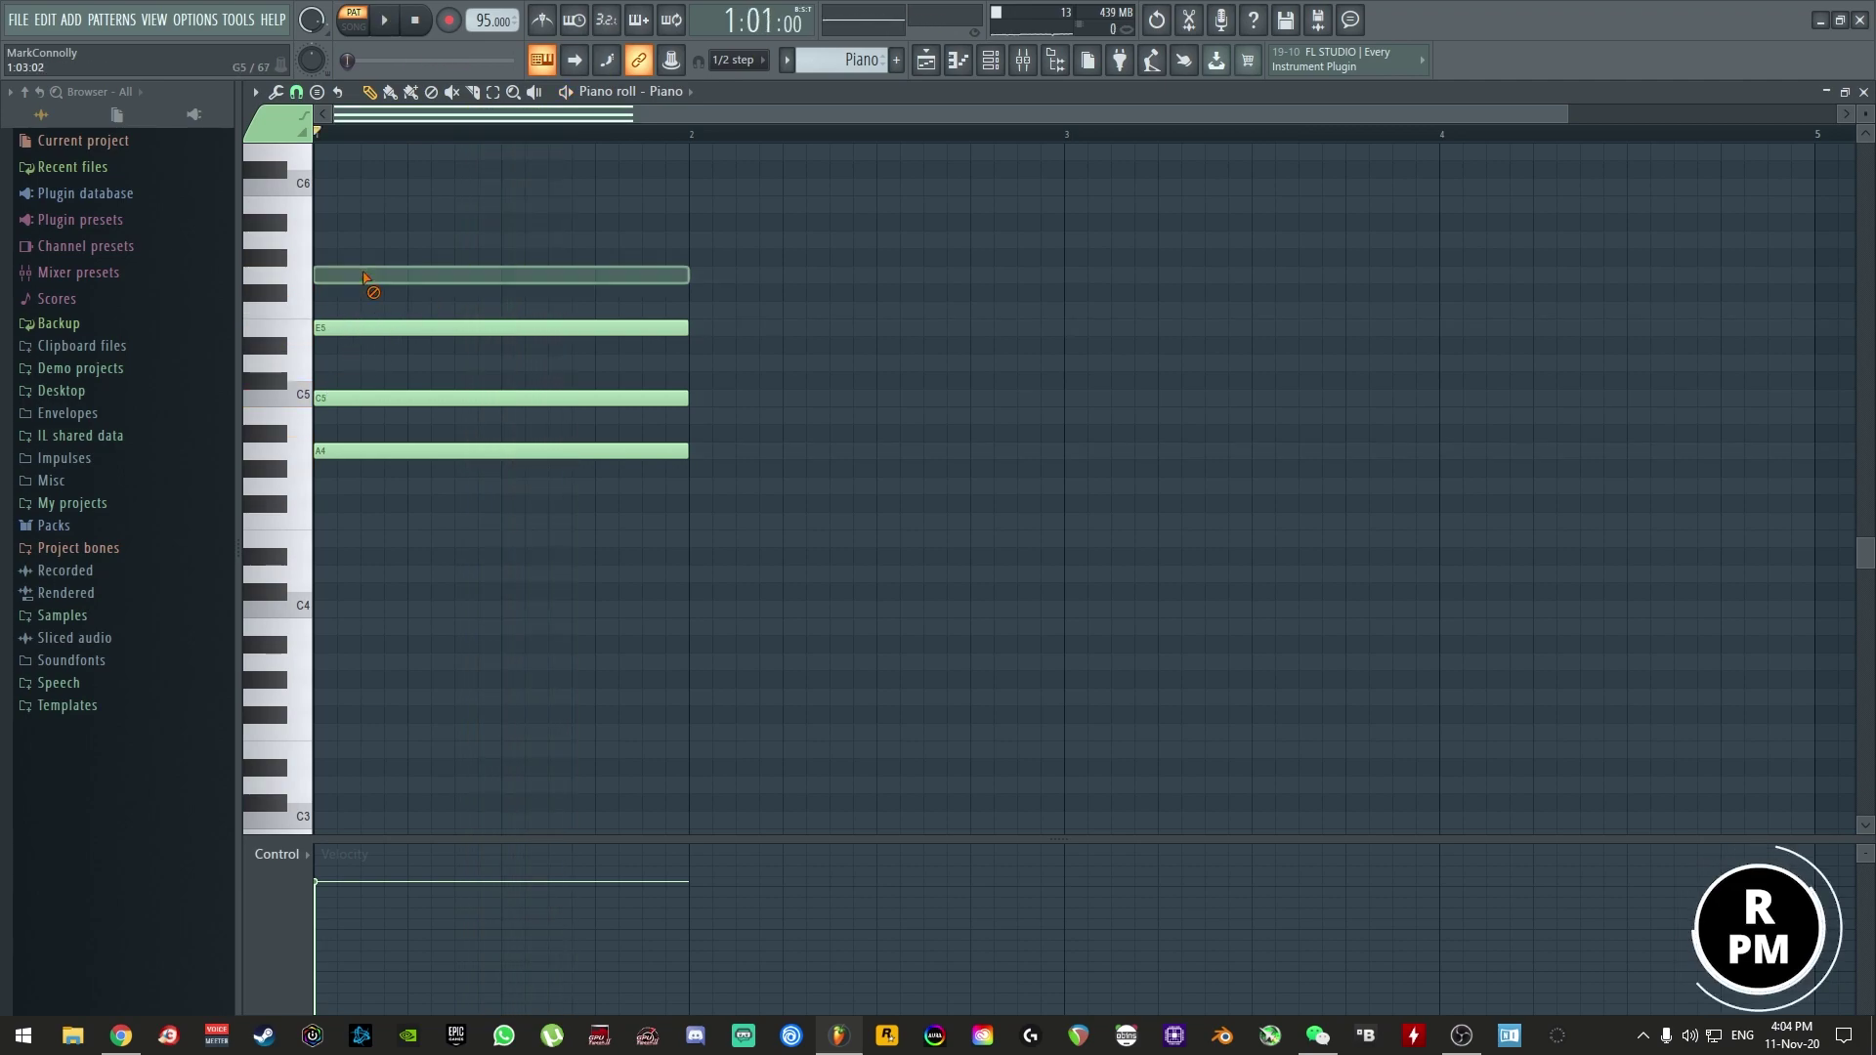
- Delete the G5 note from the first chord and play back the remaining triad
{"action": "right_click", "coordinate": [363, 276]}
{"action": "key", "text": "space"}
{"action": "key", "text": "space"}
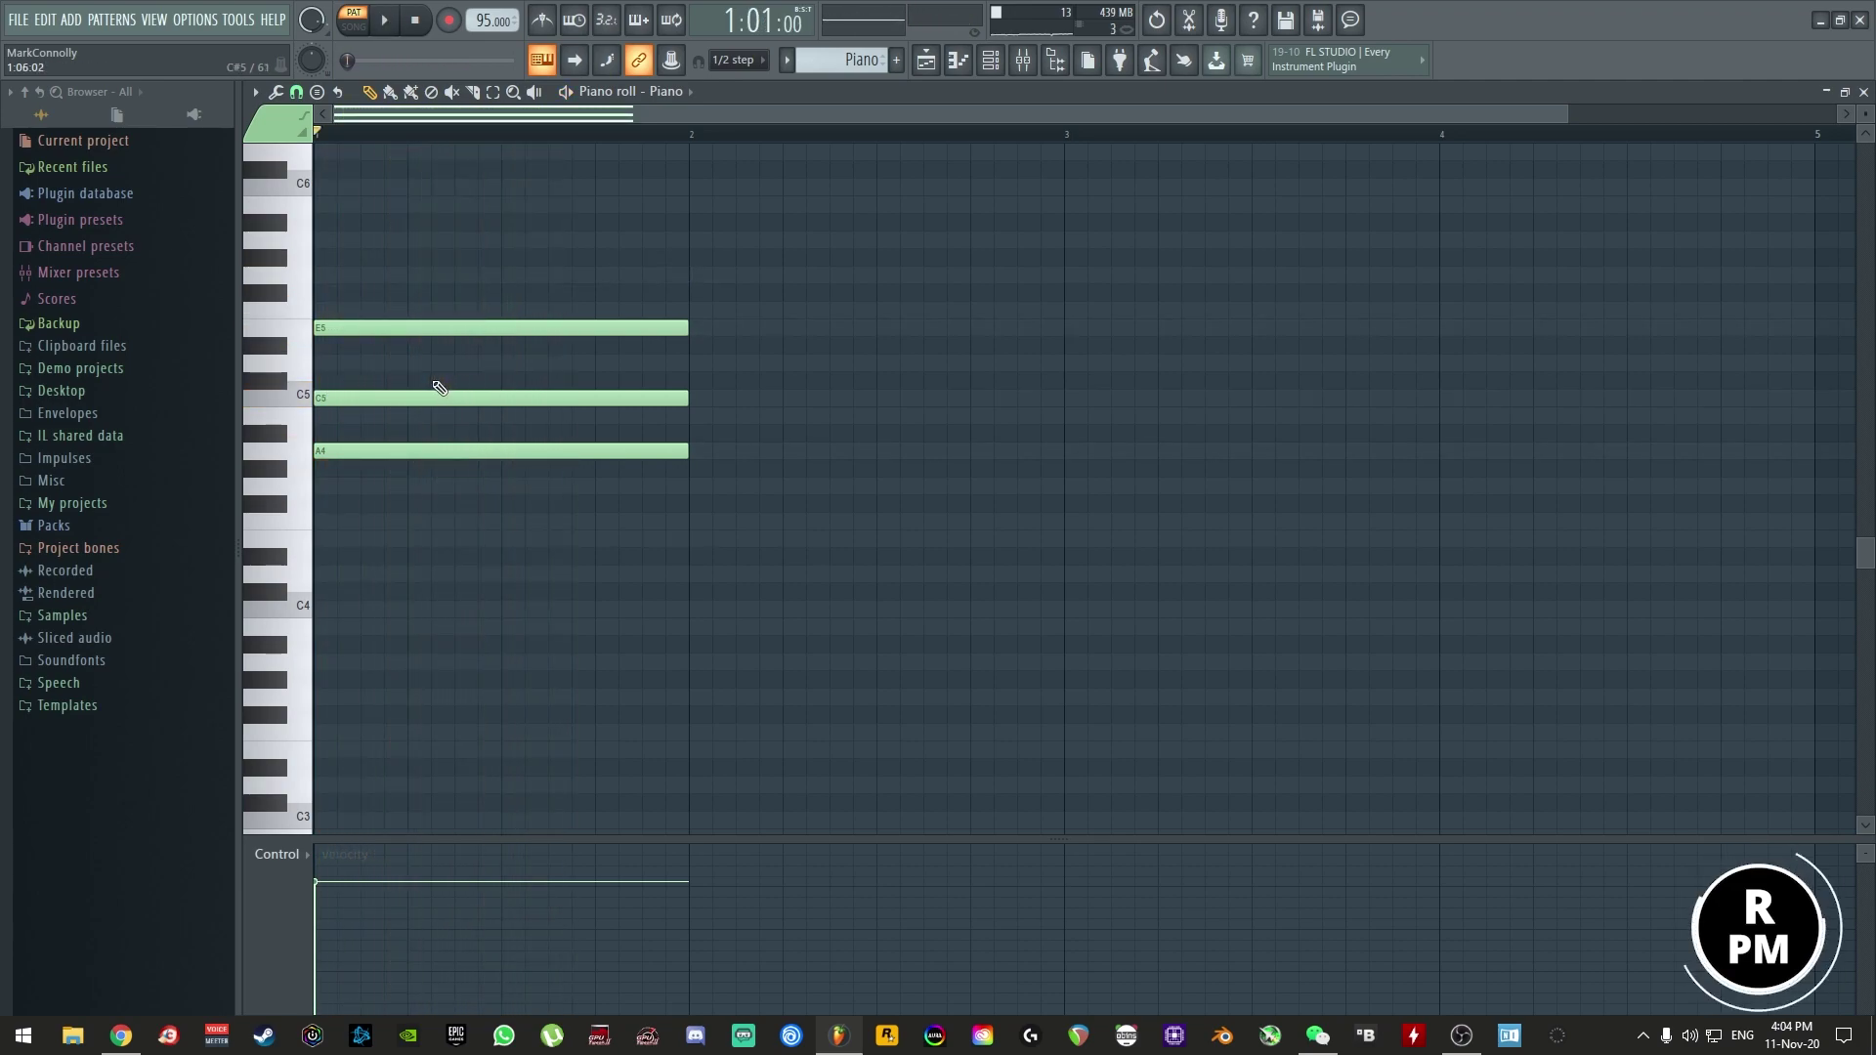
{"action": "scroll", "coordinate": [441, 388], "scroll_direction": "up", "scroll_amount": 3}
{"action": "key", "text": "space"}
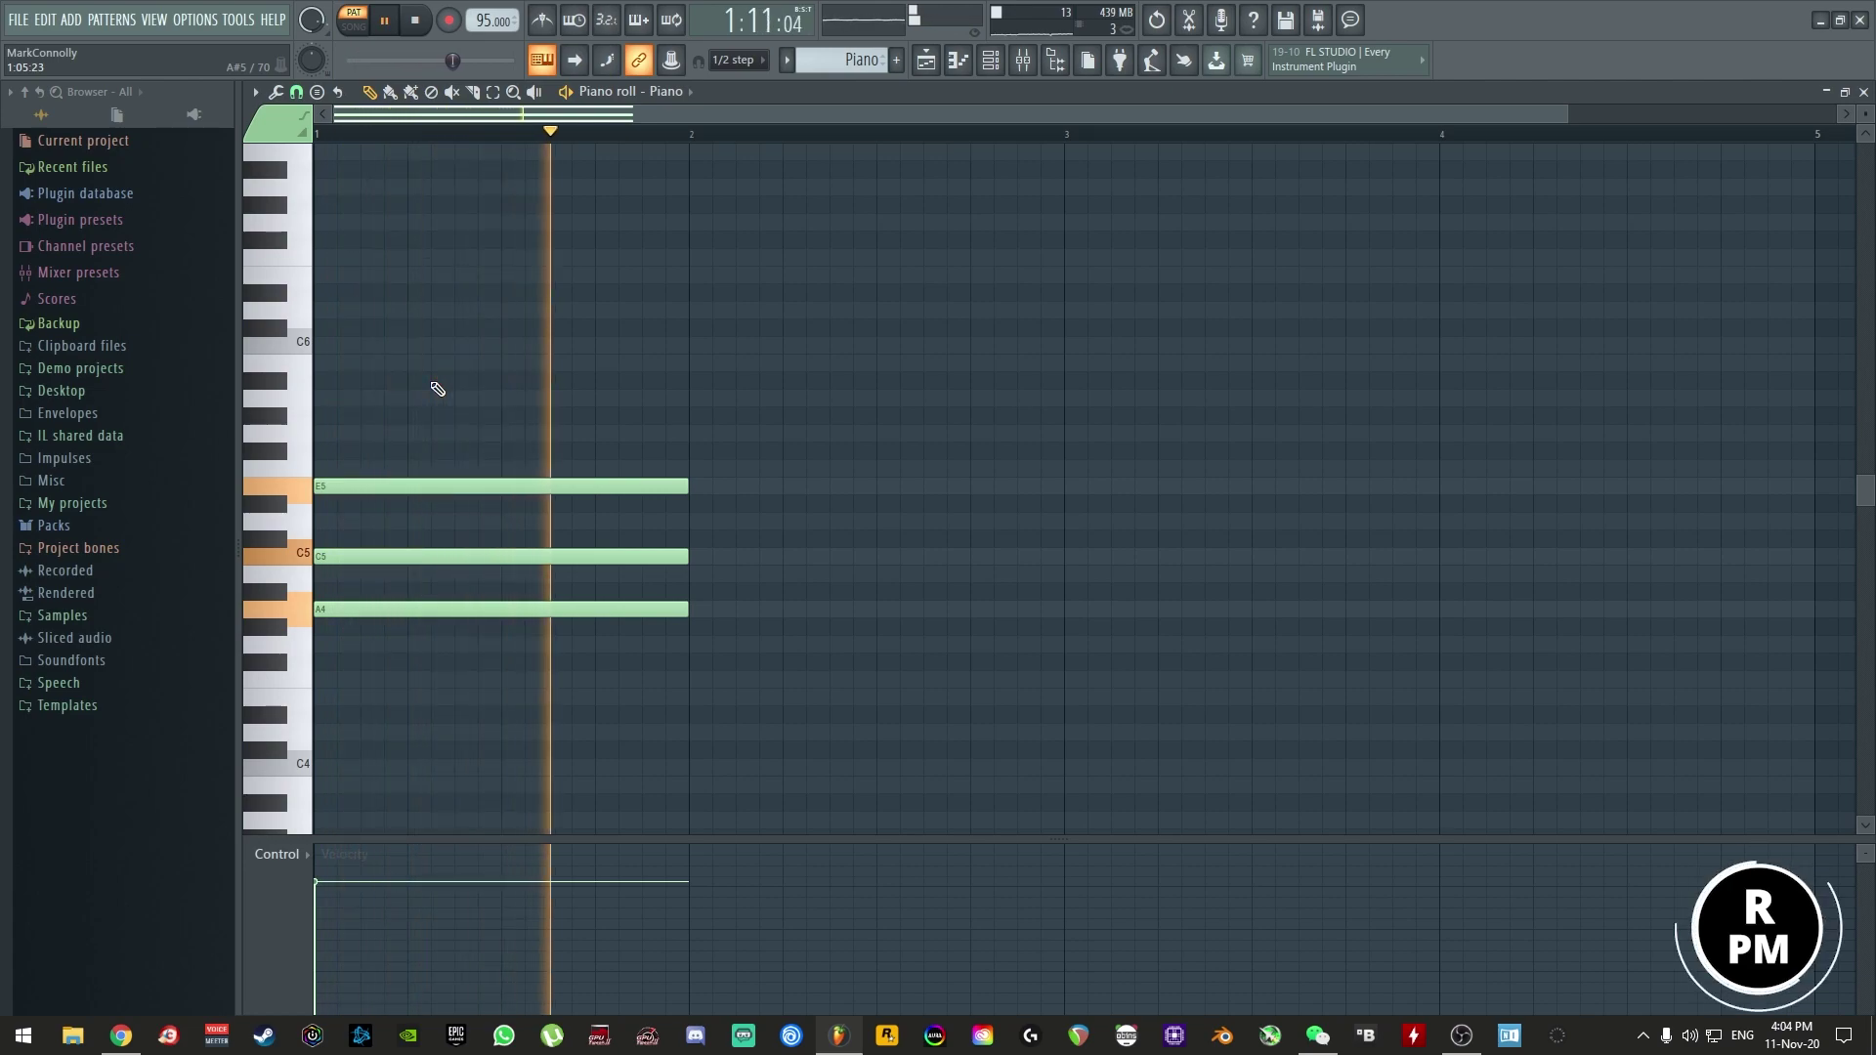
{"action": "key", "text": "space"}
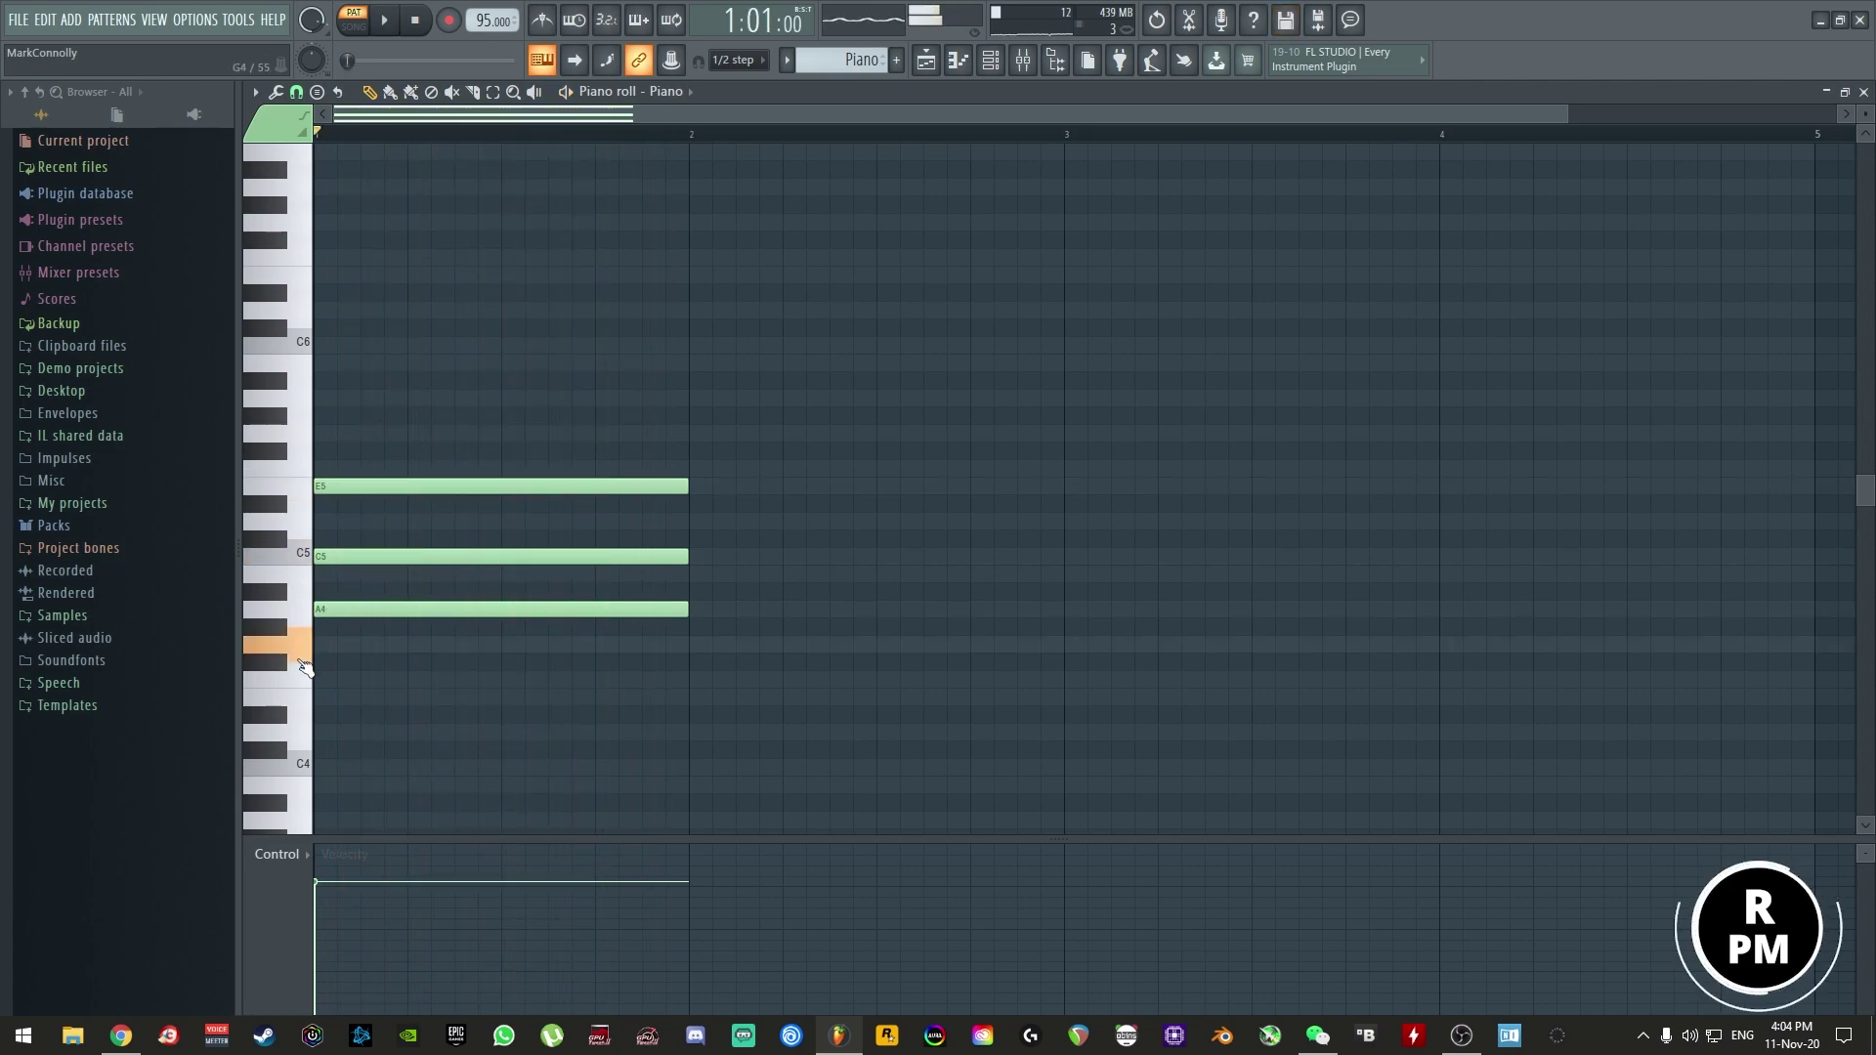
- Add a one-bar chord of G4, B4 and D5 in bar 2 and play the progression back
{"action": "left_click", "coordinate": [694, 645]}
{"action": "left_click", "coordinate": [707, 575]}
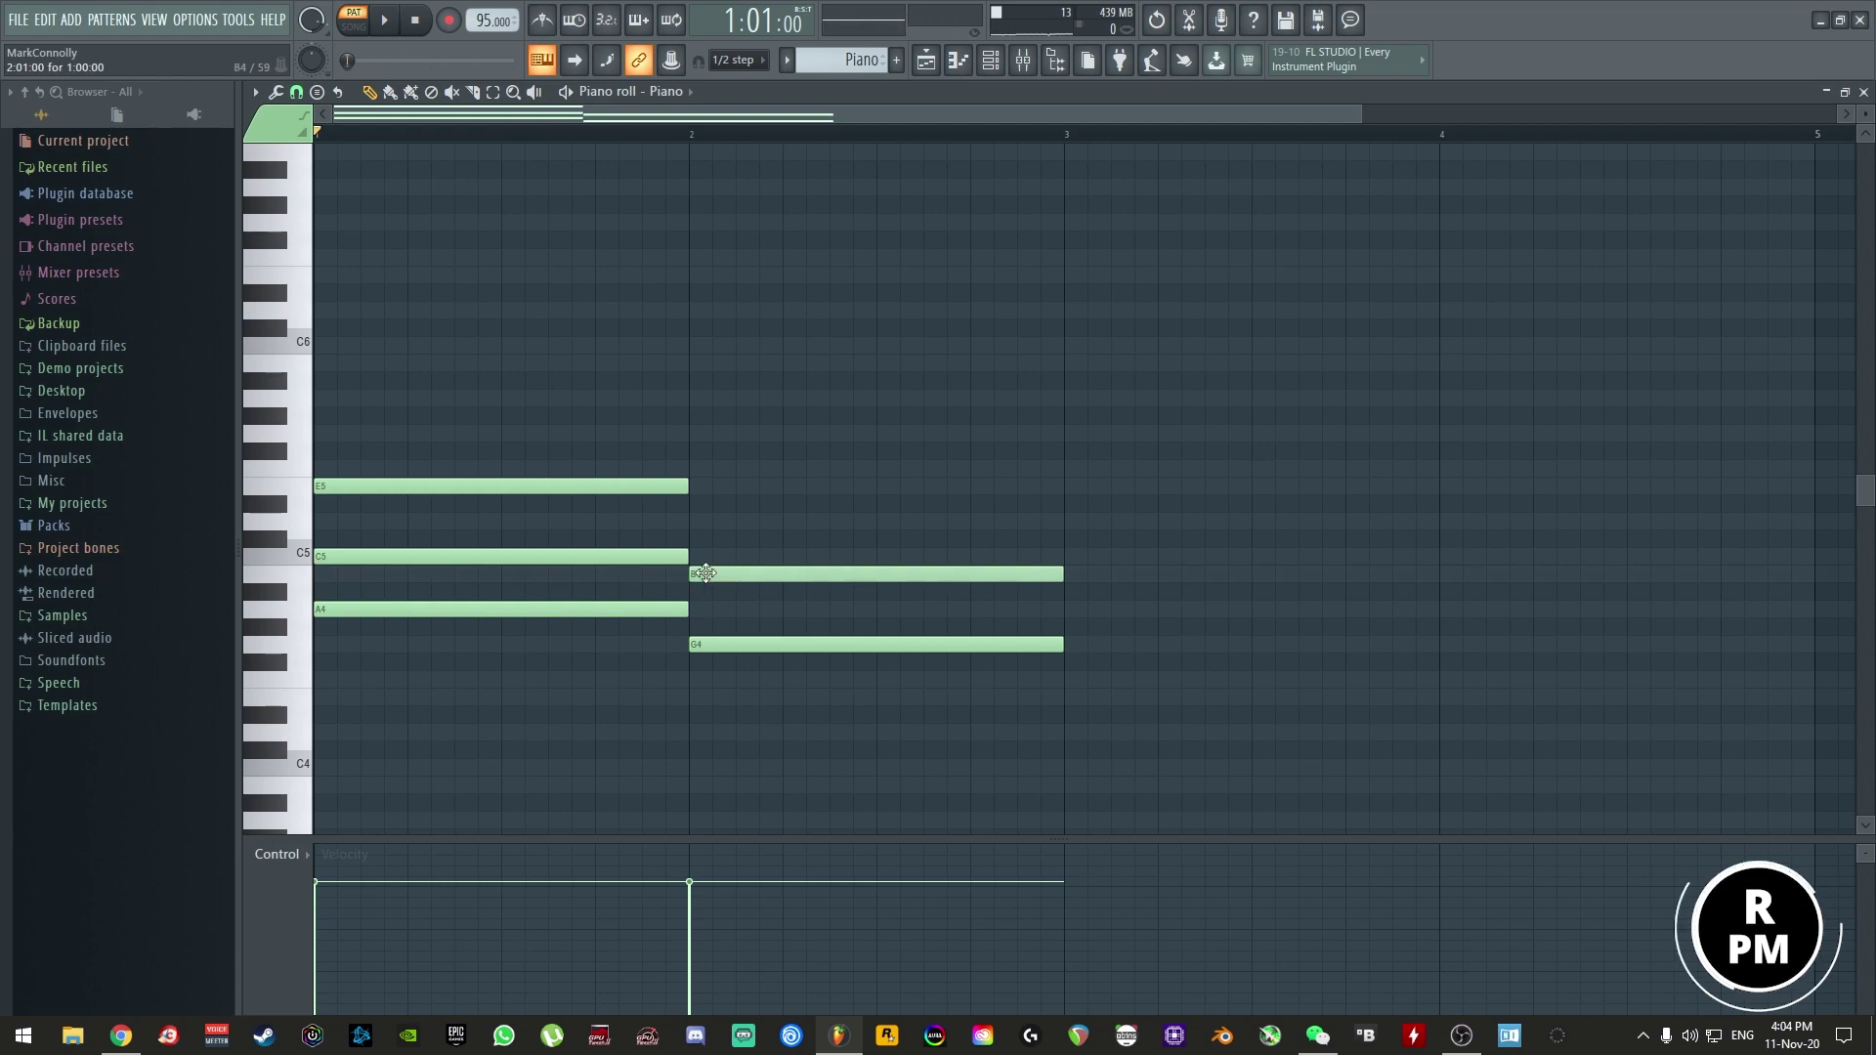
{"action": "left_click", "coordinate": [697, 522]}
{"action": "key", "text": "space"}
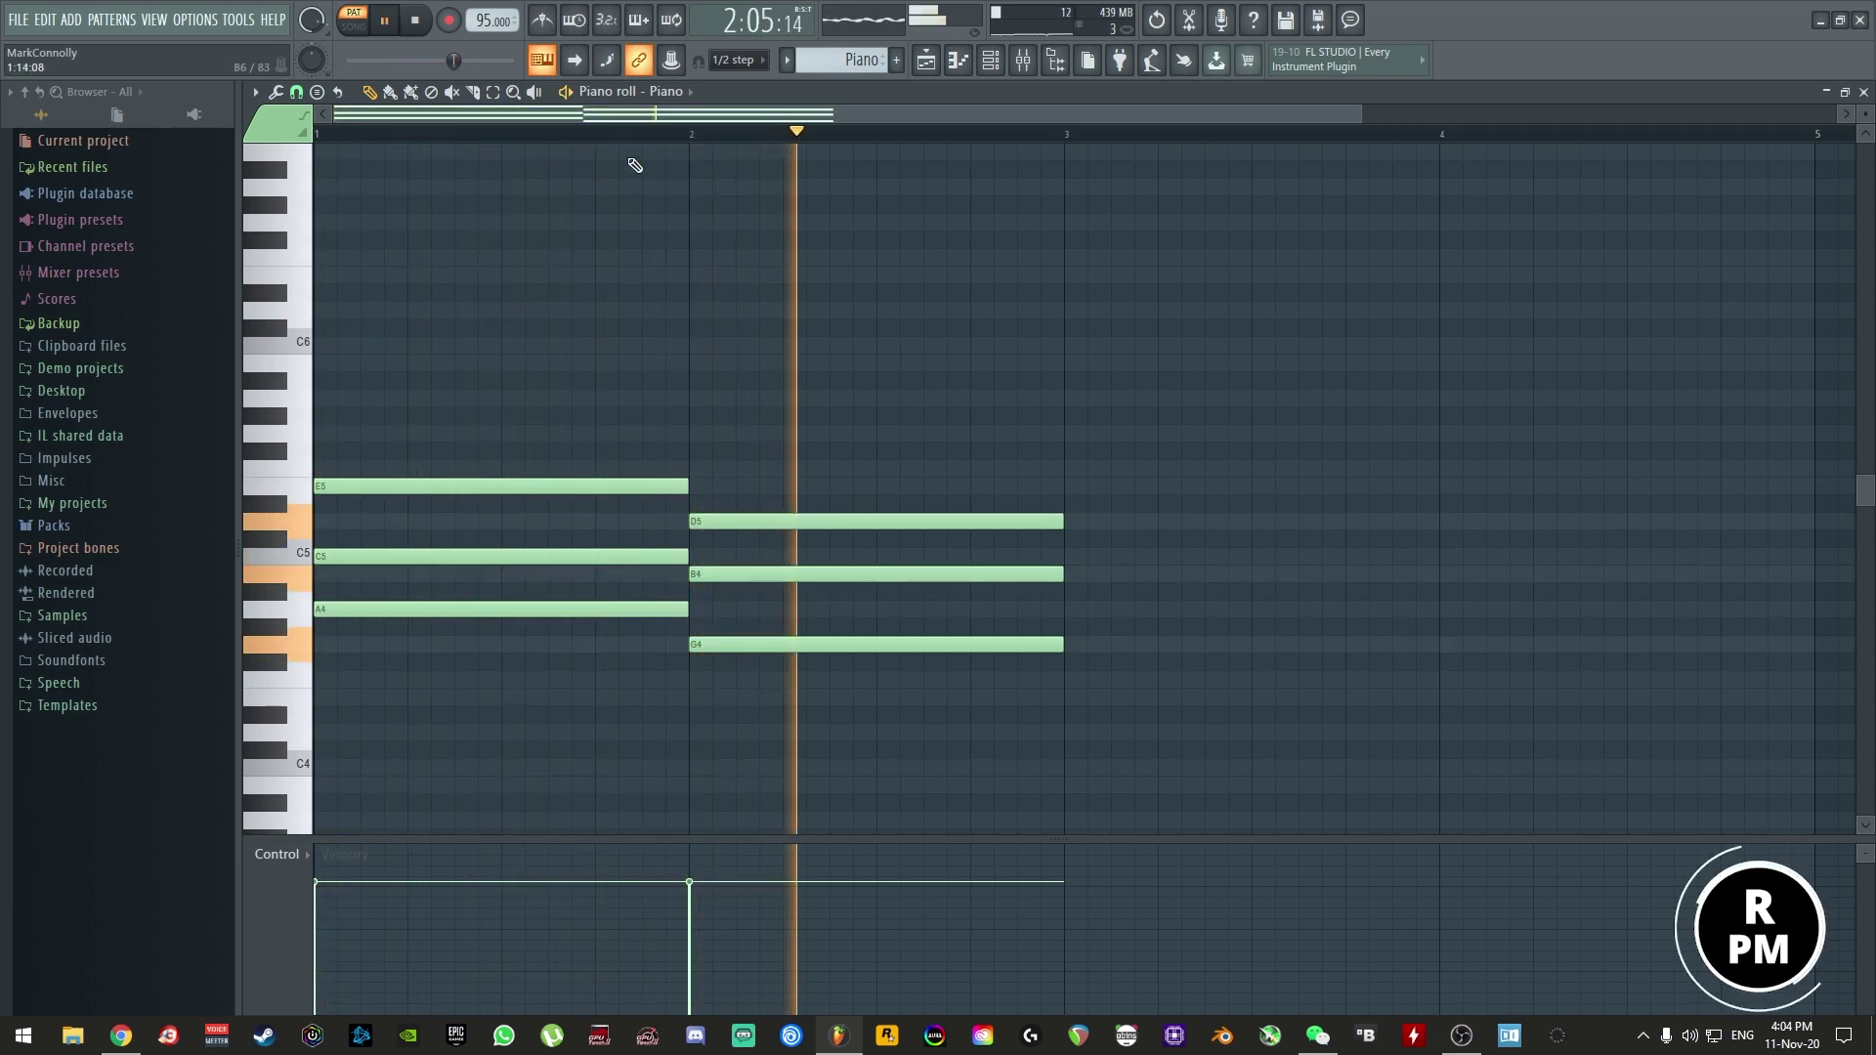
{"action": "left_click_drag", "start_coordinate": [743, 121], "coordinate": [1130, 176]}
{"action": "key", "text": "space"}
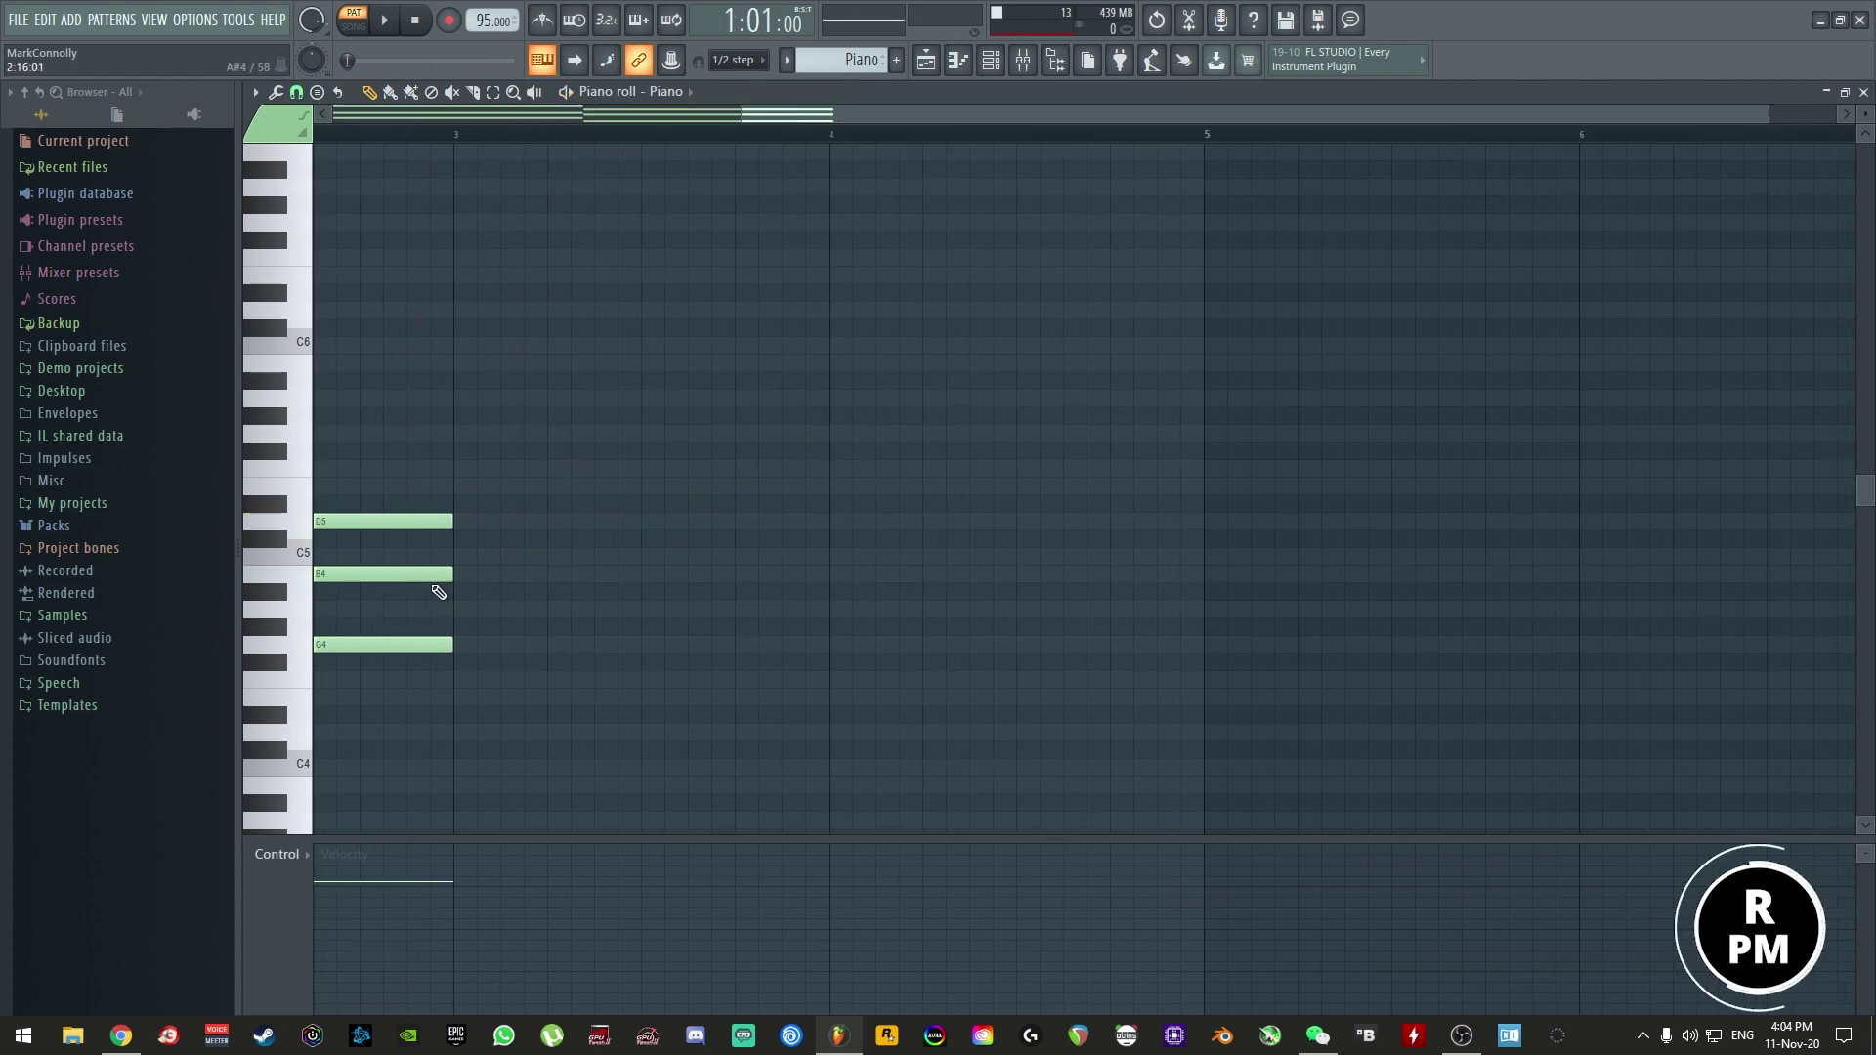
- Add a one-bar chord of D4, F4 and A4 in bar 3 of the Piano part
{"action": "left_click", "coordinate": [461, 611]}
{"action": "right_click", "coordinate": [505, 614]}
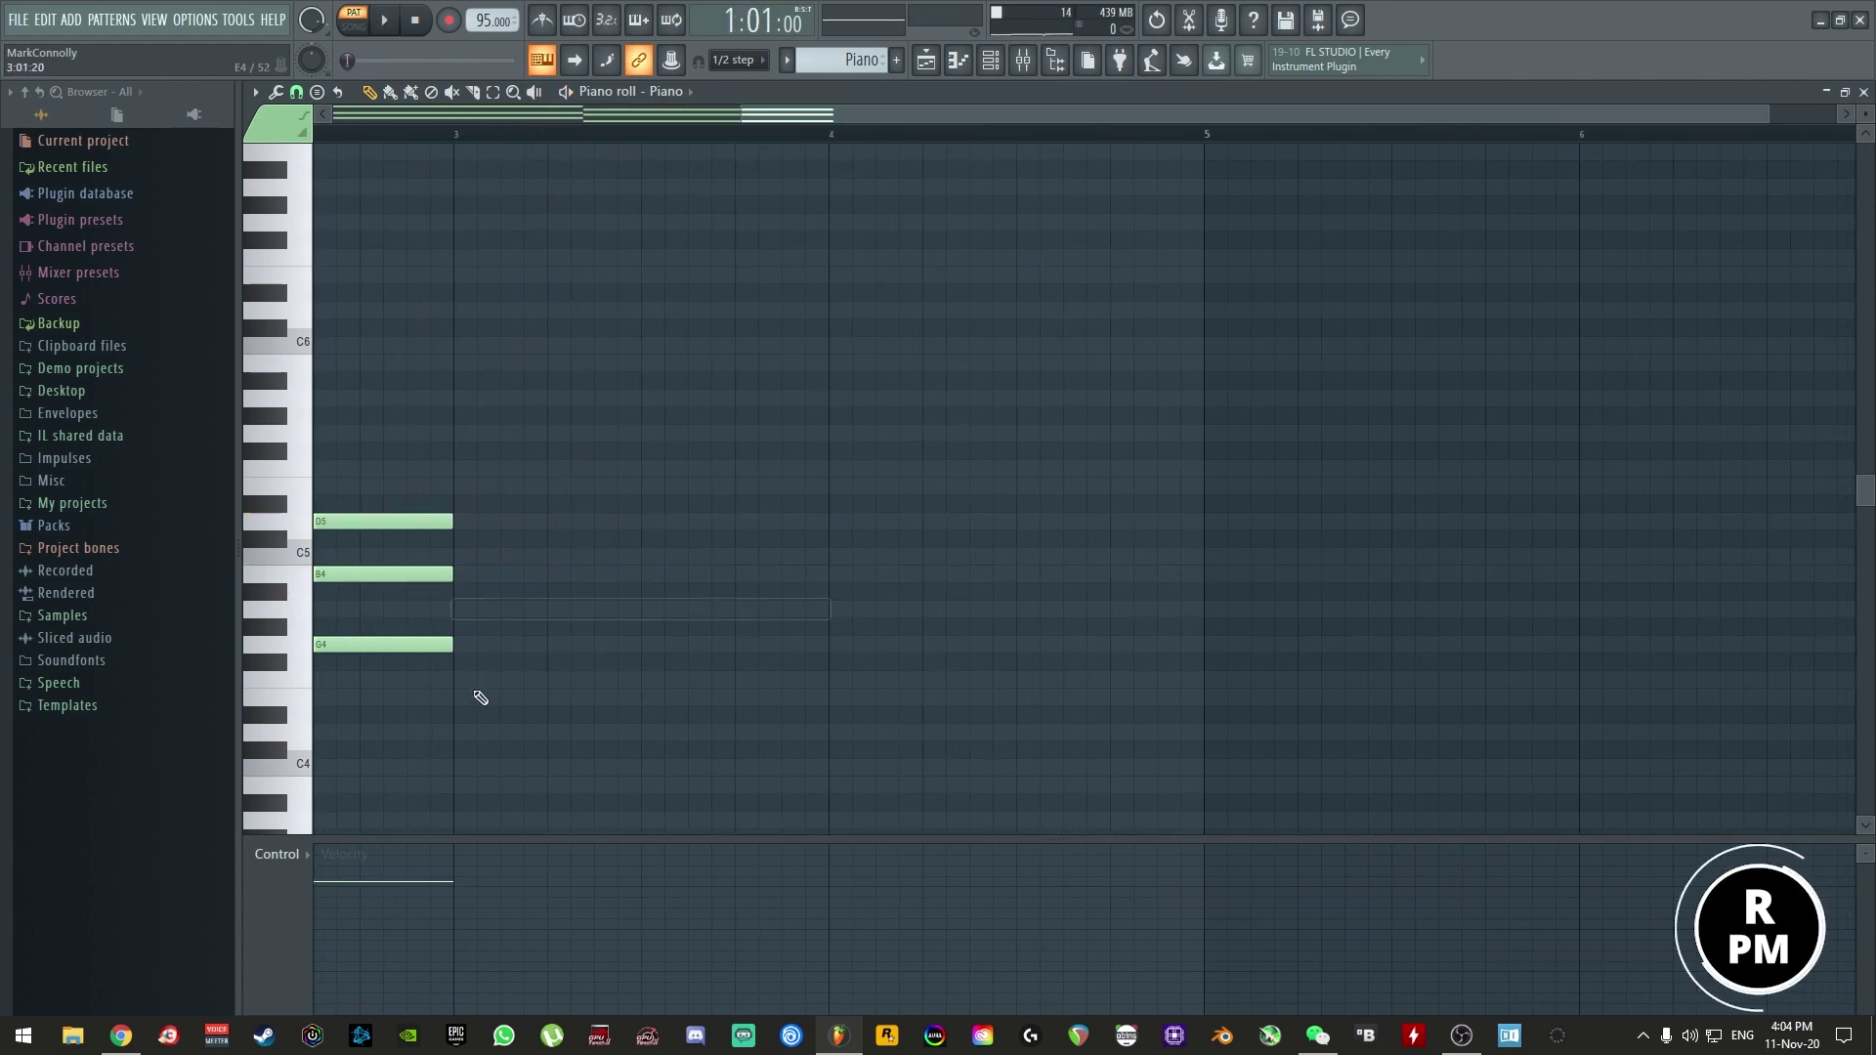
{"action": "left_click", "coordinate": [464, 735]}
{"action": "left_click", "coordinate": [466, 680]}
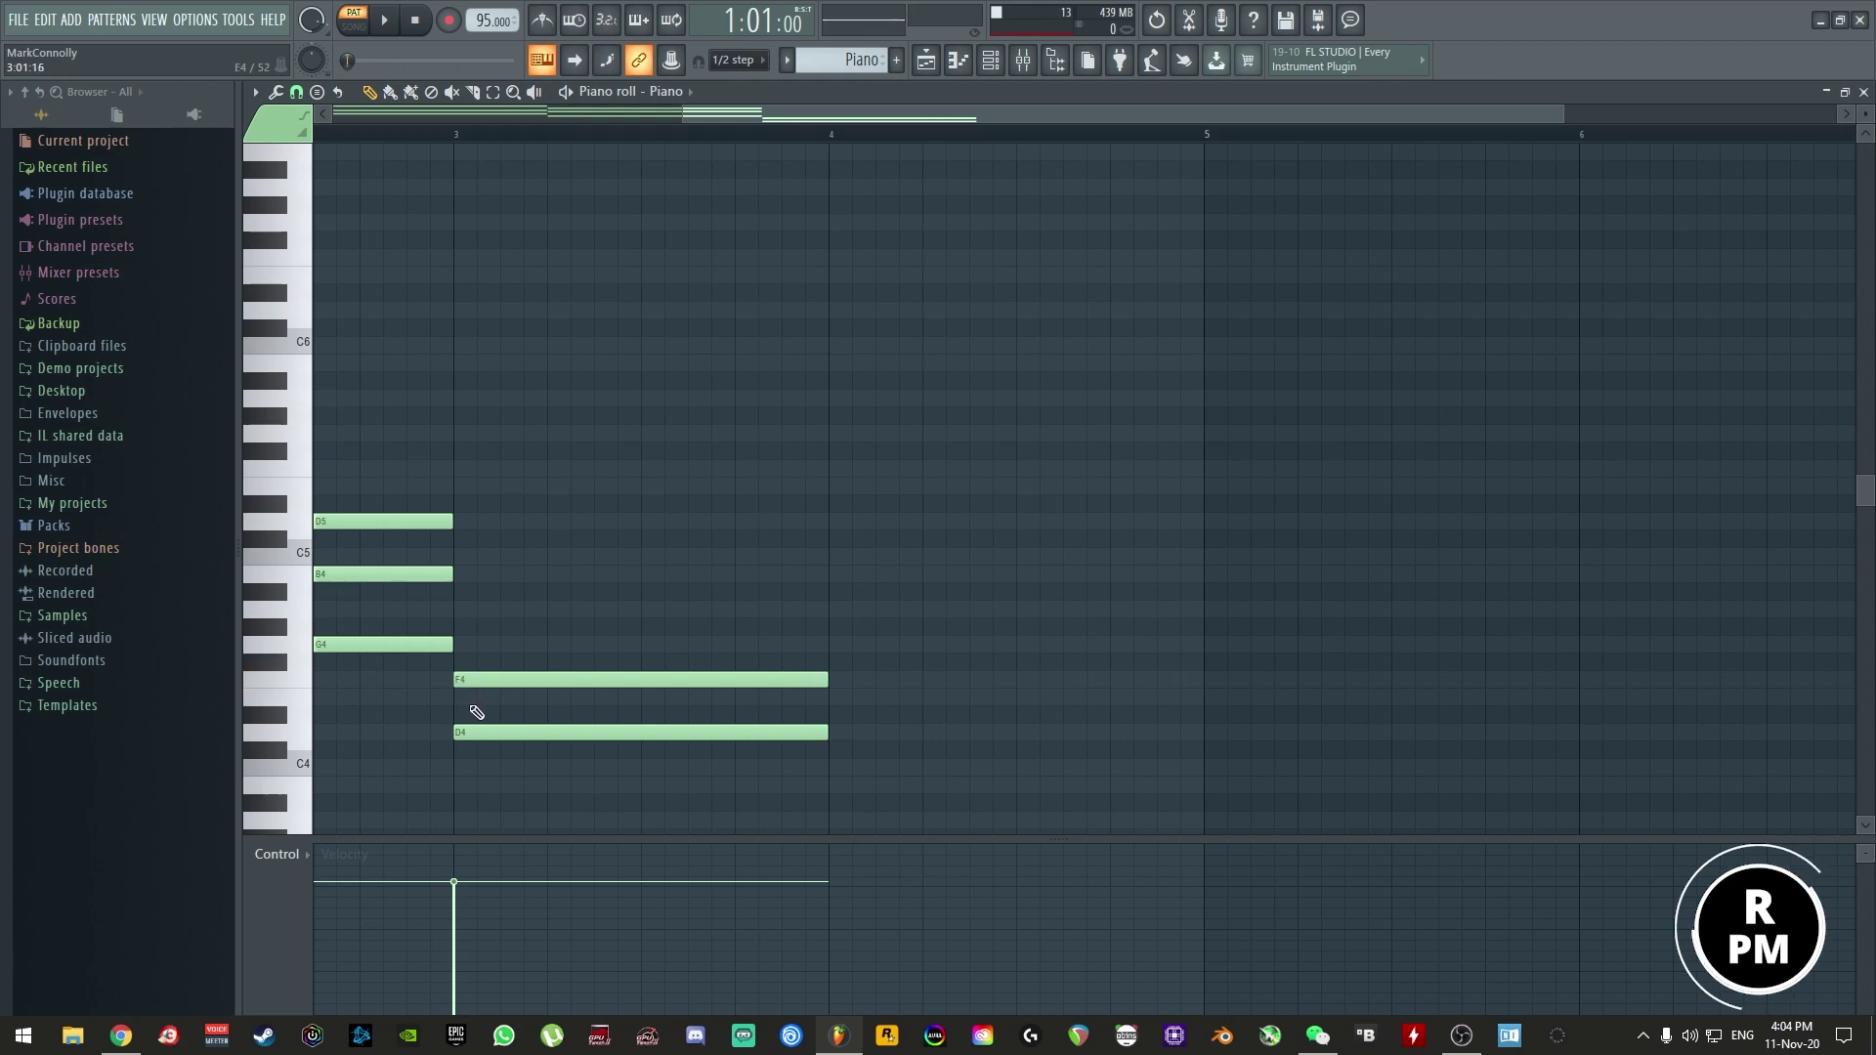
{"action": "left_click", "coordinate": [466, 611]}
- Add a one-bar chord of E4, G4 and B4 in bar 4 and play the four-bar progression
{"action": "left_click", "coordinate": [836, 697]}
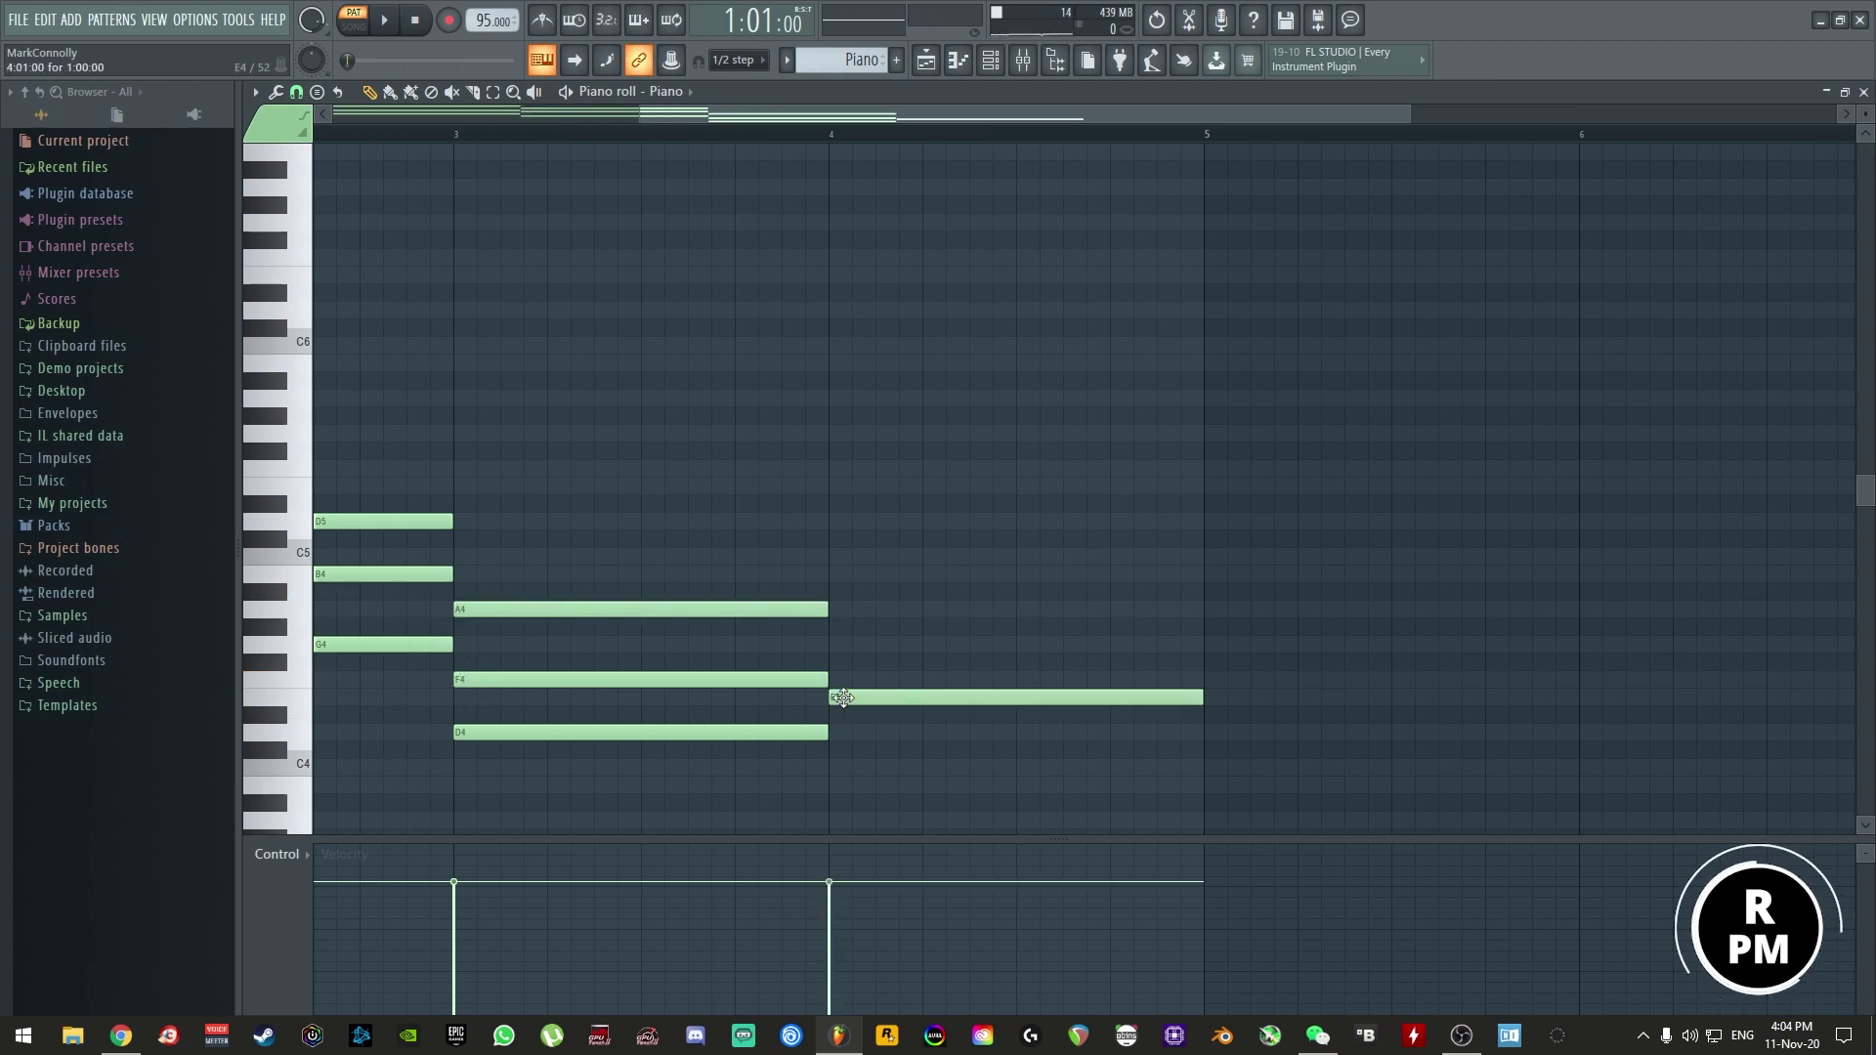
{"action": "left_click", "coordinate": [835, 645]}
{"action": "left_click", "coordinate": [837, 576]}
{"action": "key", "text": "space"}
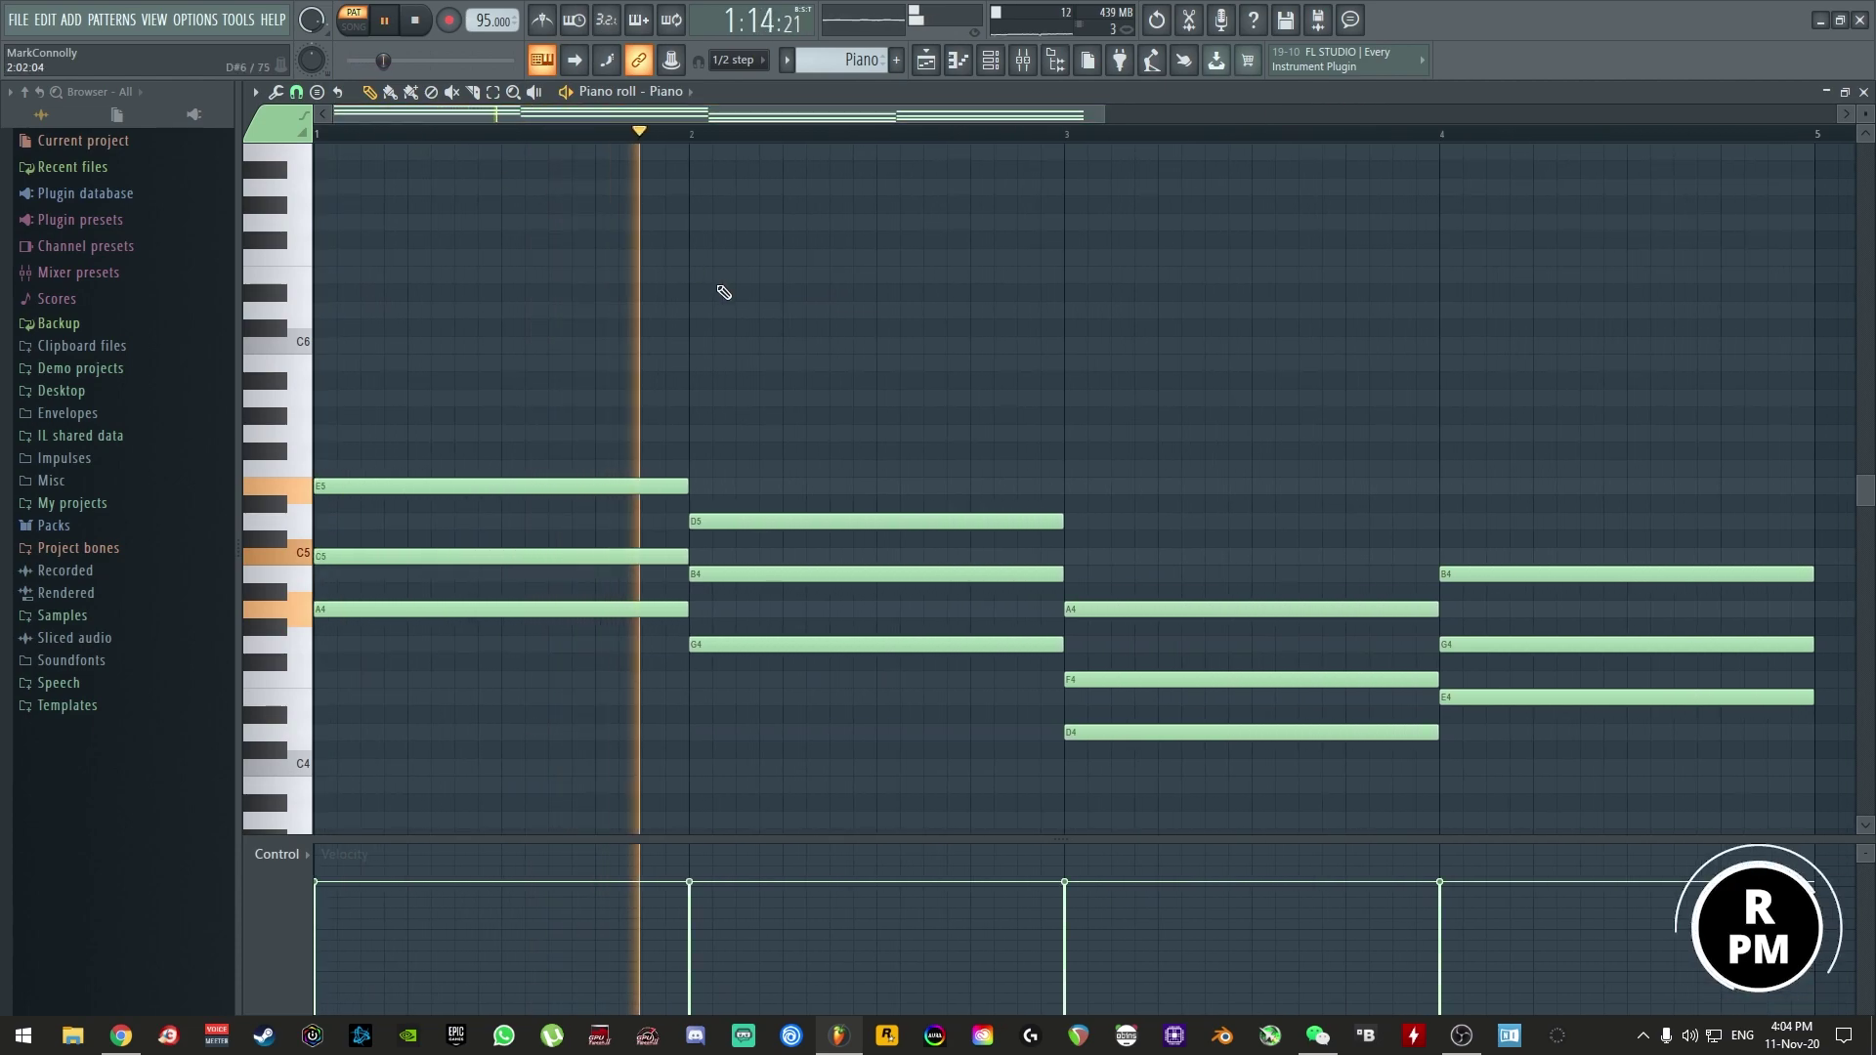
{"action": "left_click_drag", "start_coordinate": [1104, 114], "coordinate": [1573, 116]}
{"action": "scroll", "coordinate": [857, 258], "scroll_direction": "down", "scroll_amount": 3}
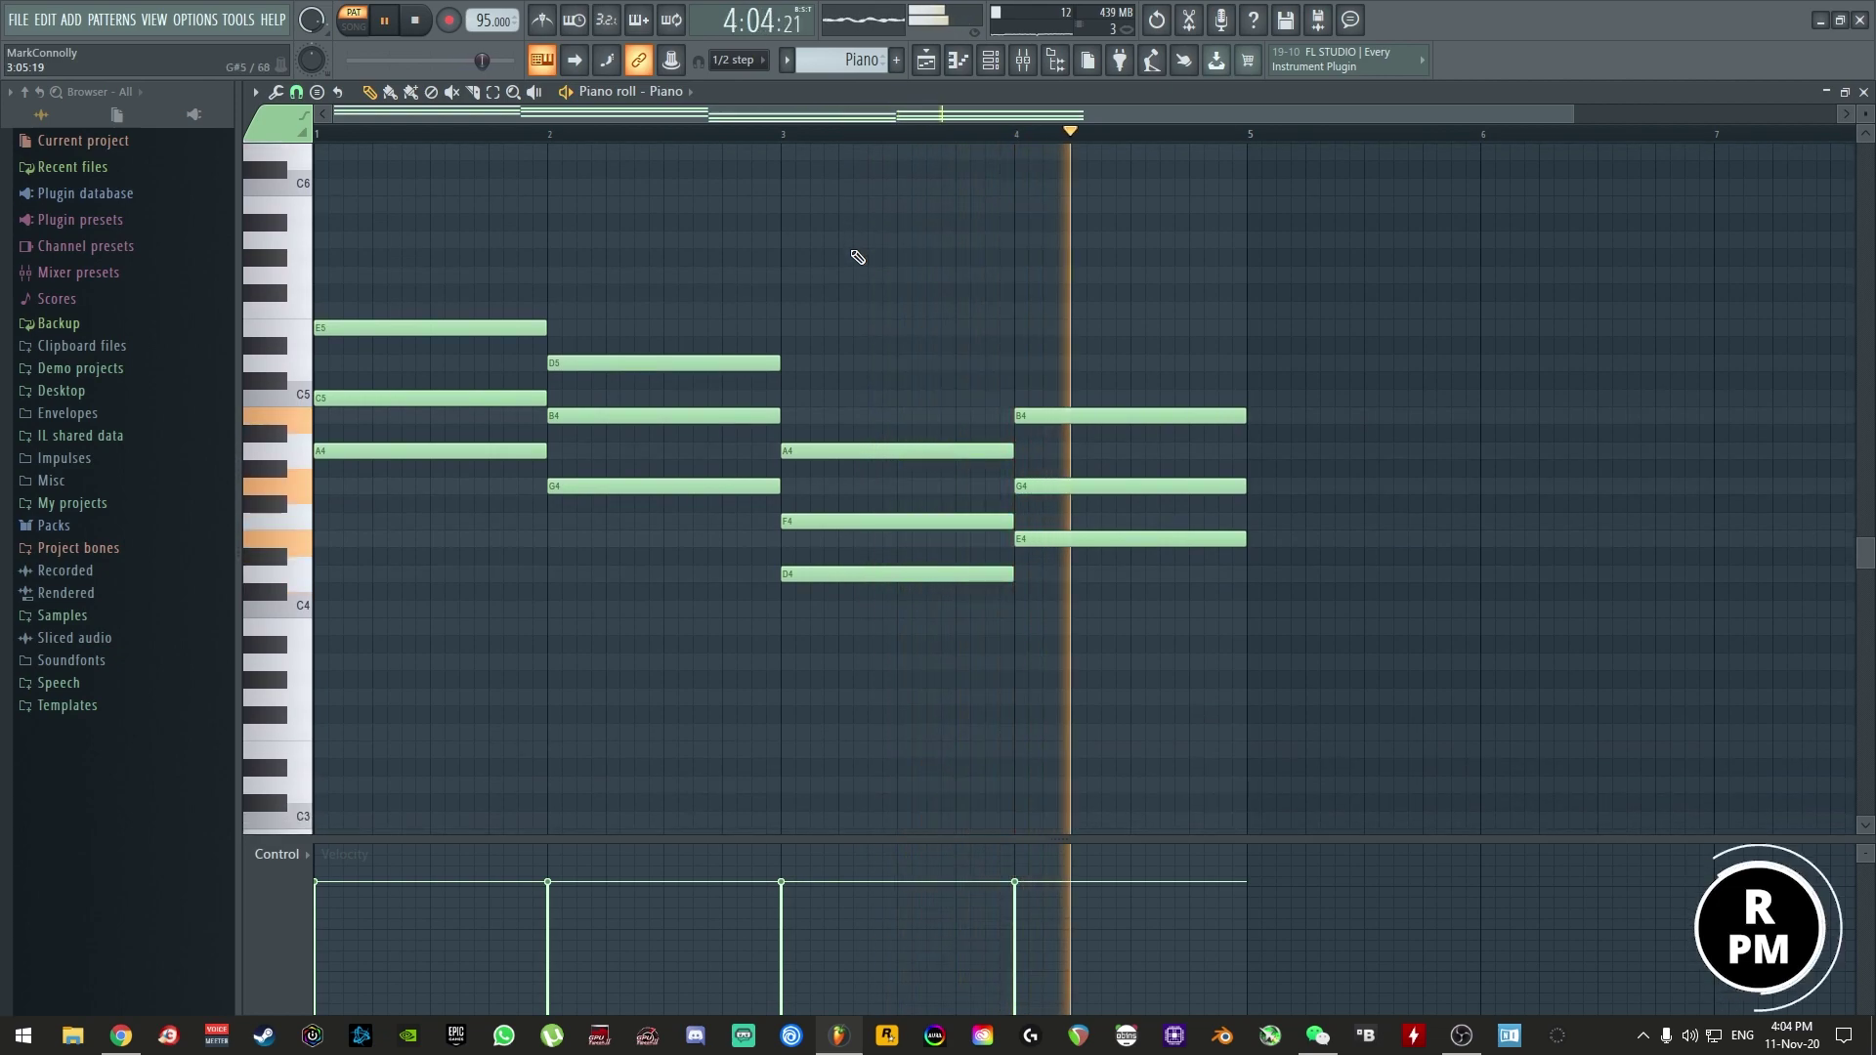
{"action": "scroll", "coordinate": [855, 259], "scroll_direction": "down", "scroll_amount": 1}
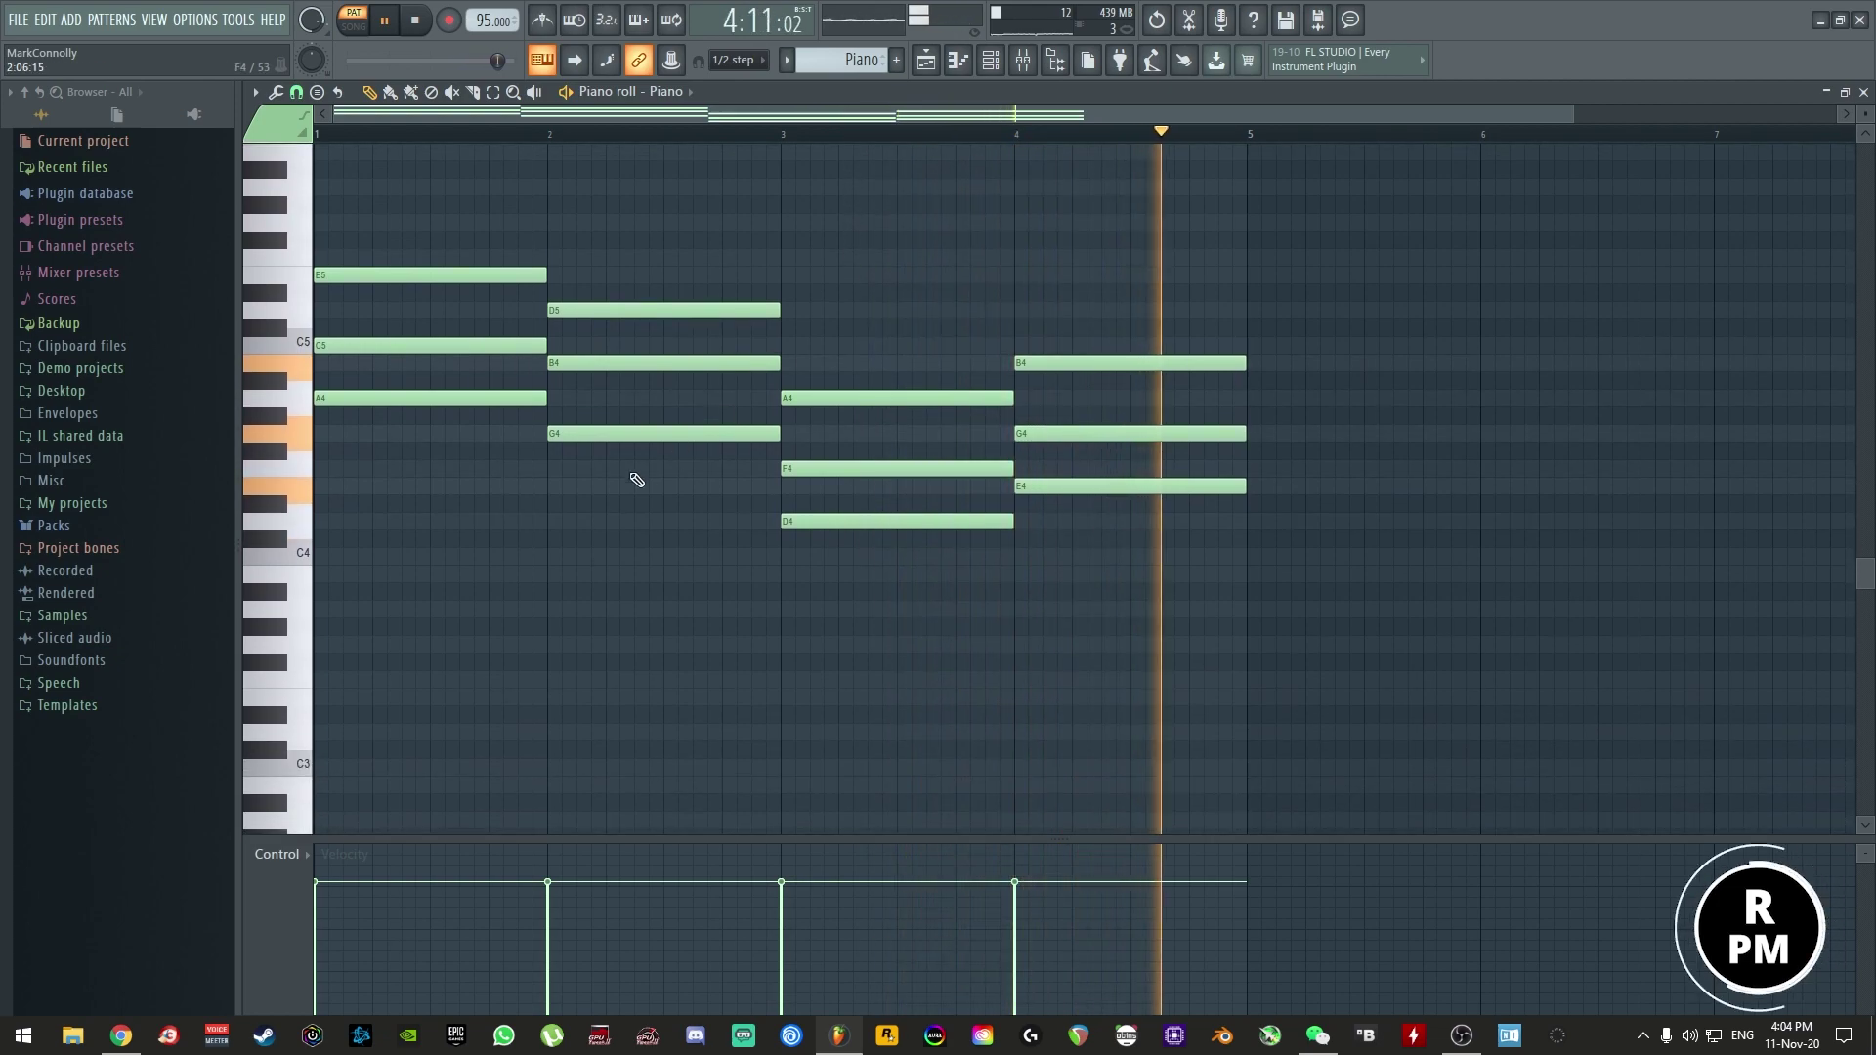
- Add one-bar bass notes A3, G3, D3 and E3 under the four piano chords during playback
{"action": "left_click", "coordinate": [325, 610]}
{"action": "left_click", "coordinate": [566, 645]}
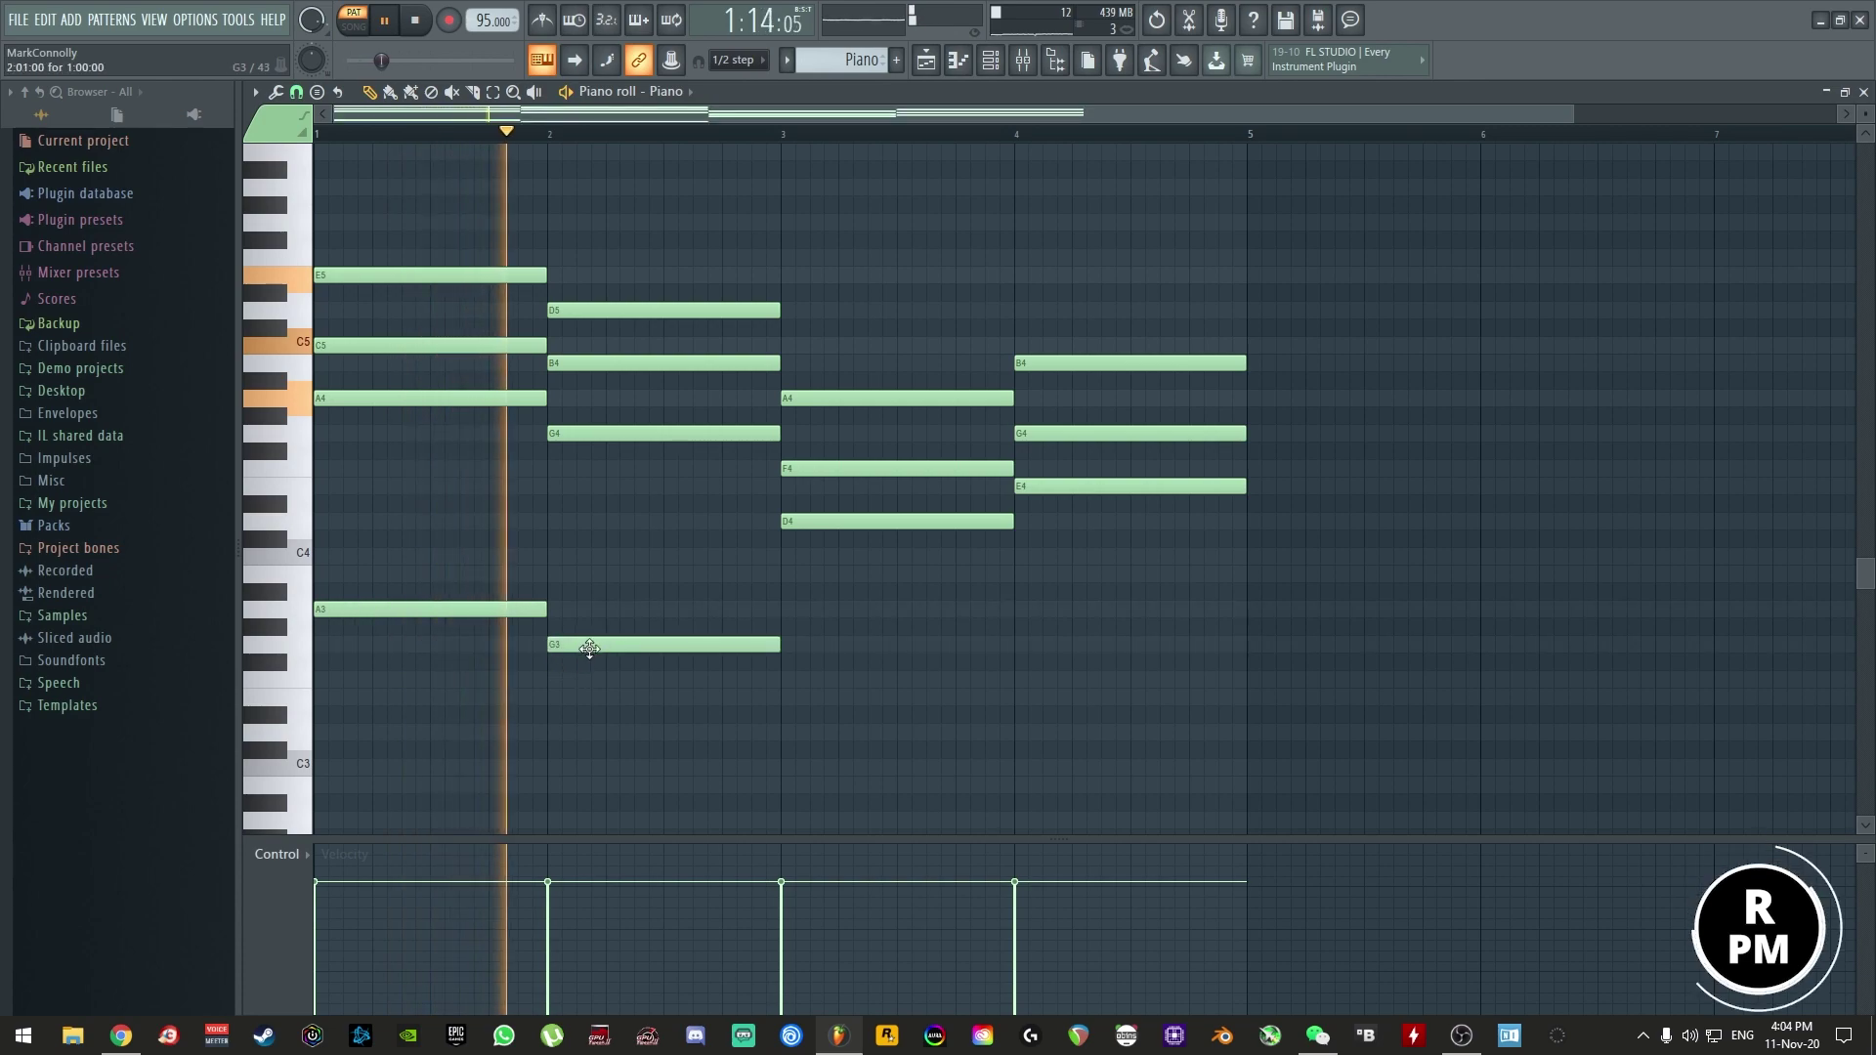
{"action": "left_click", "coordinate": [787, 733]}
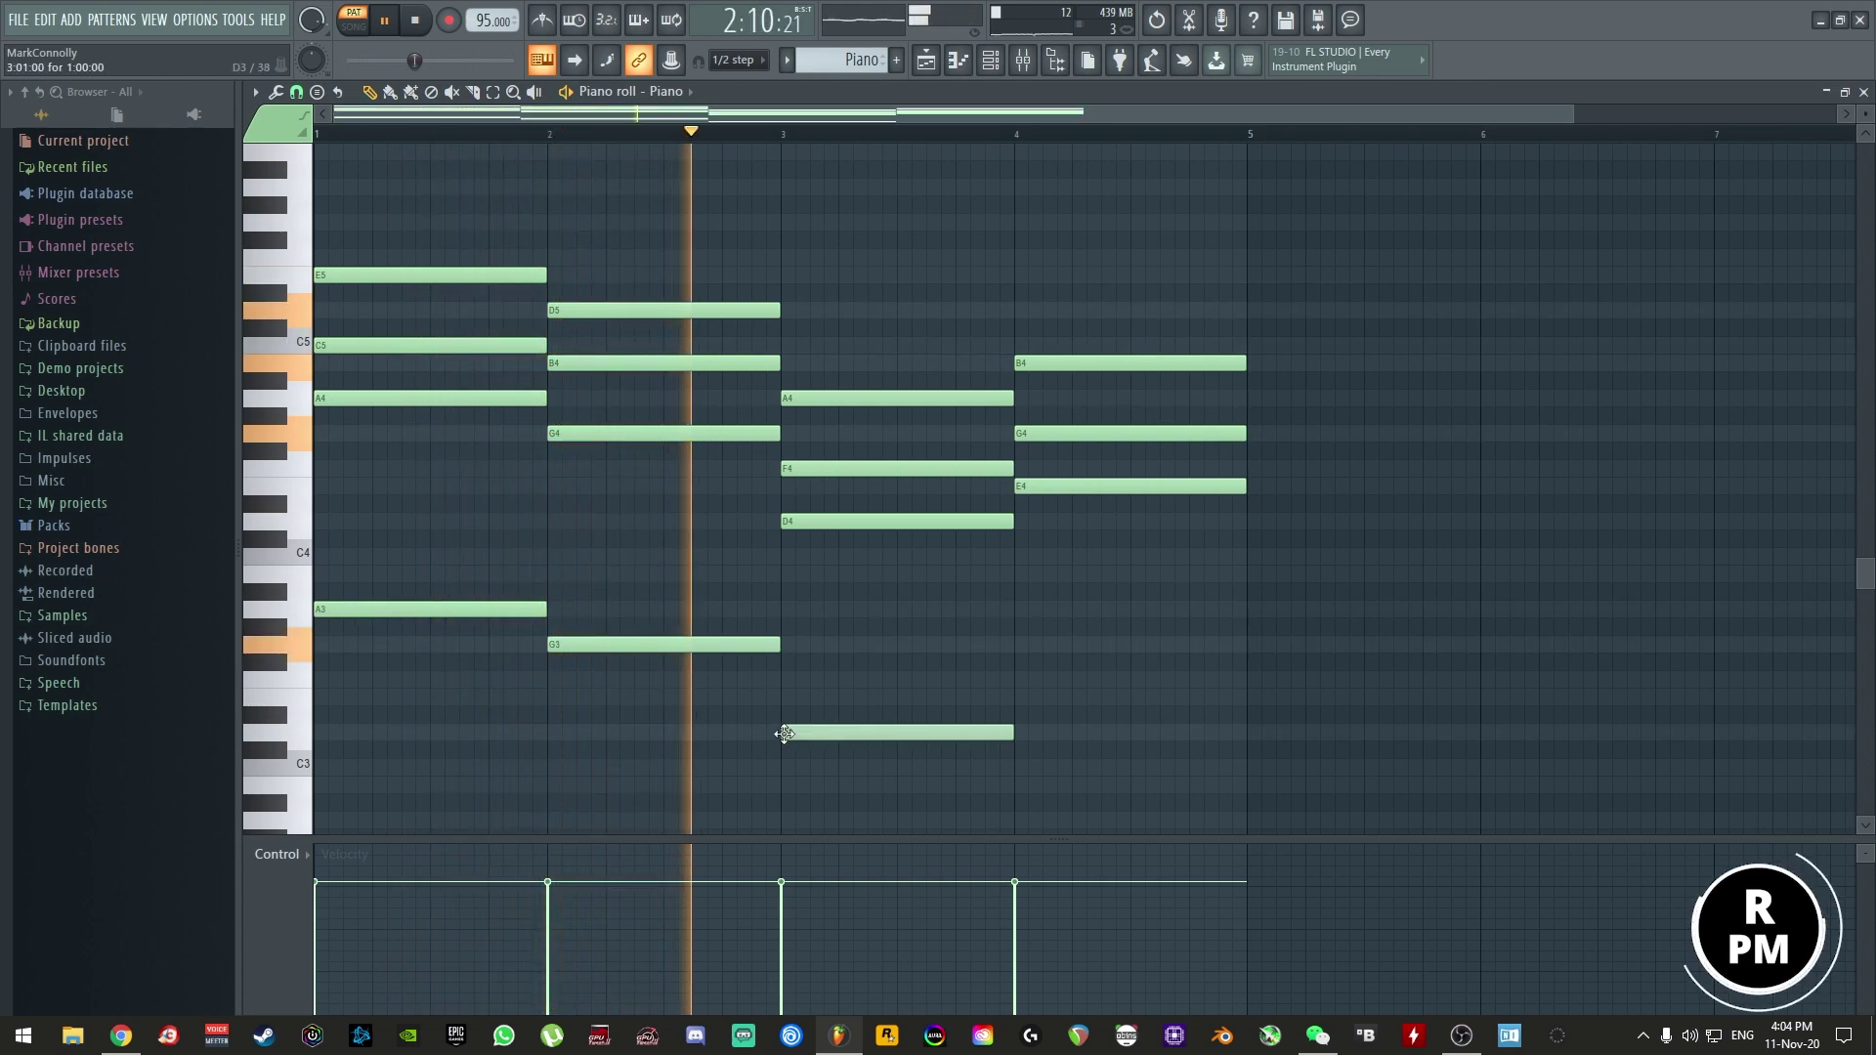
{"action": "left_click", "coordinate": [1020, 698]}
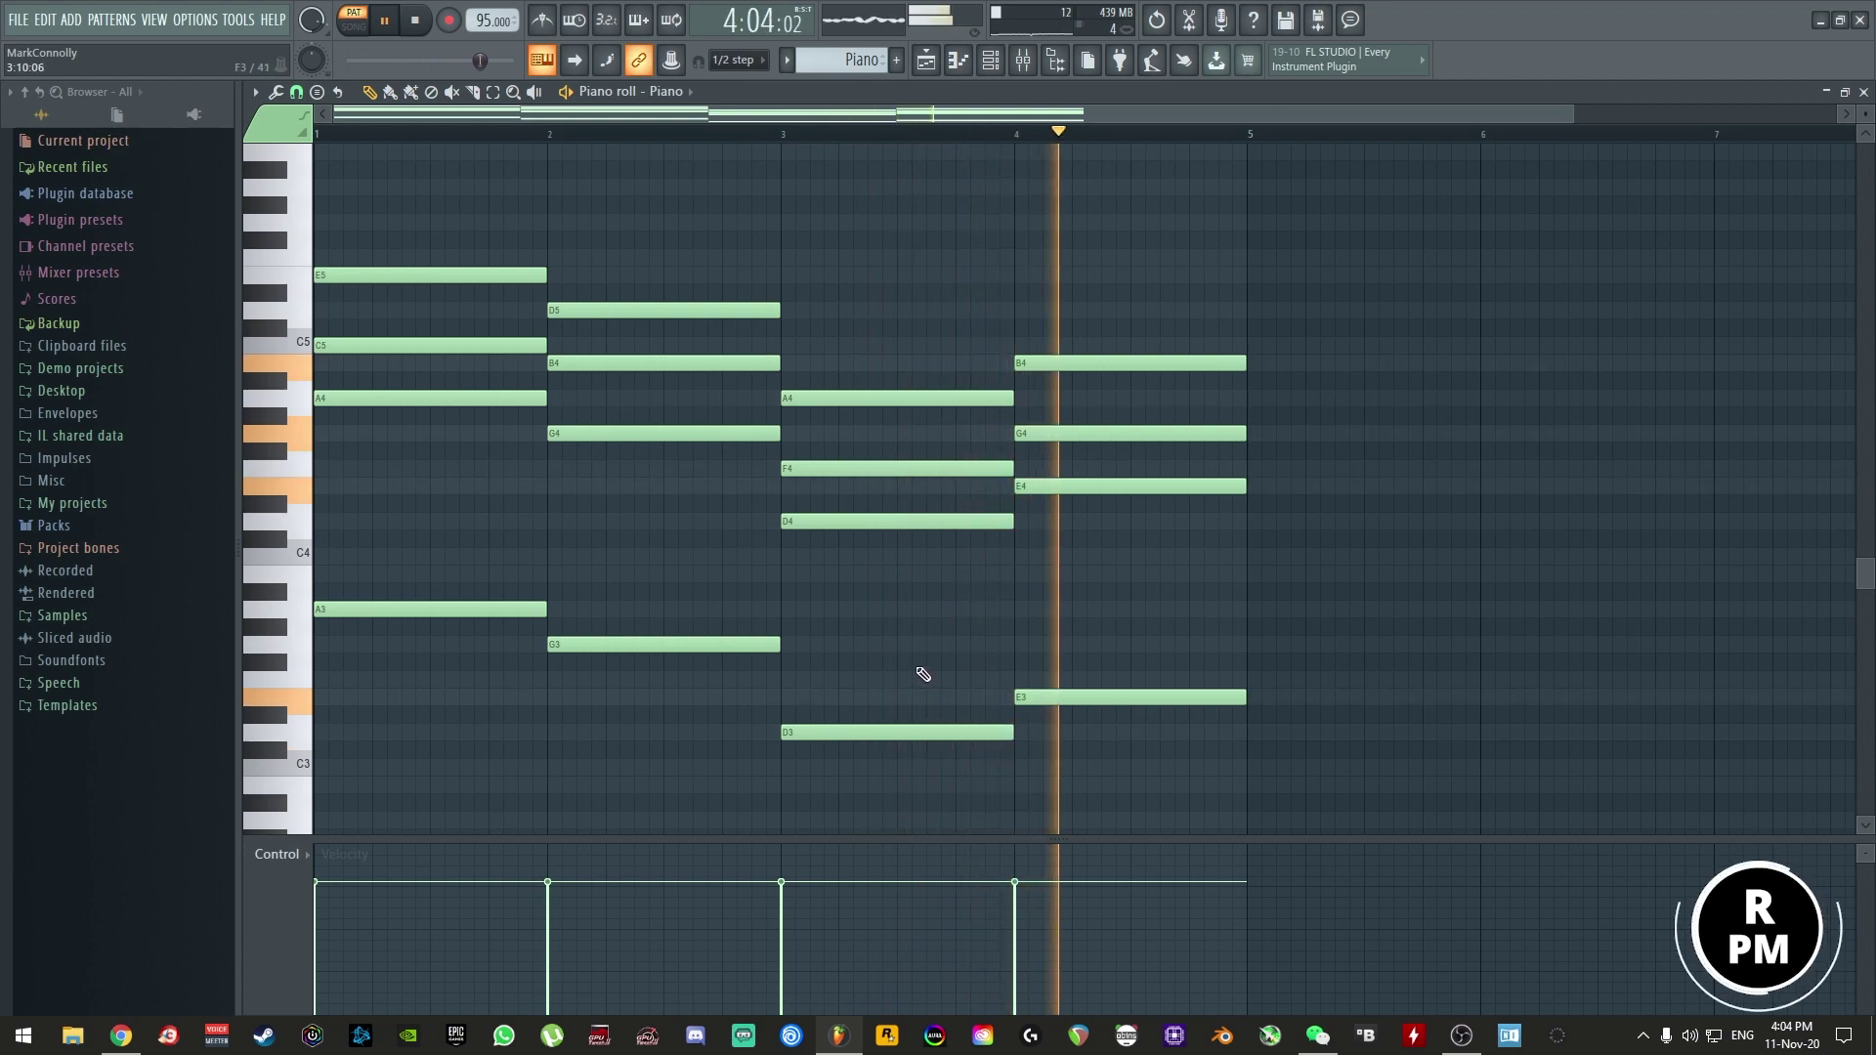
{"action": "scroll", "coordinate": [877, 569], "scroll_direction": "up", "scroll_amount": 3}
{"action": "scroll", "coordinate": [878, 569], "scroll_direction": "down", "scroll_amount": 3}
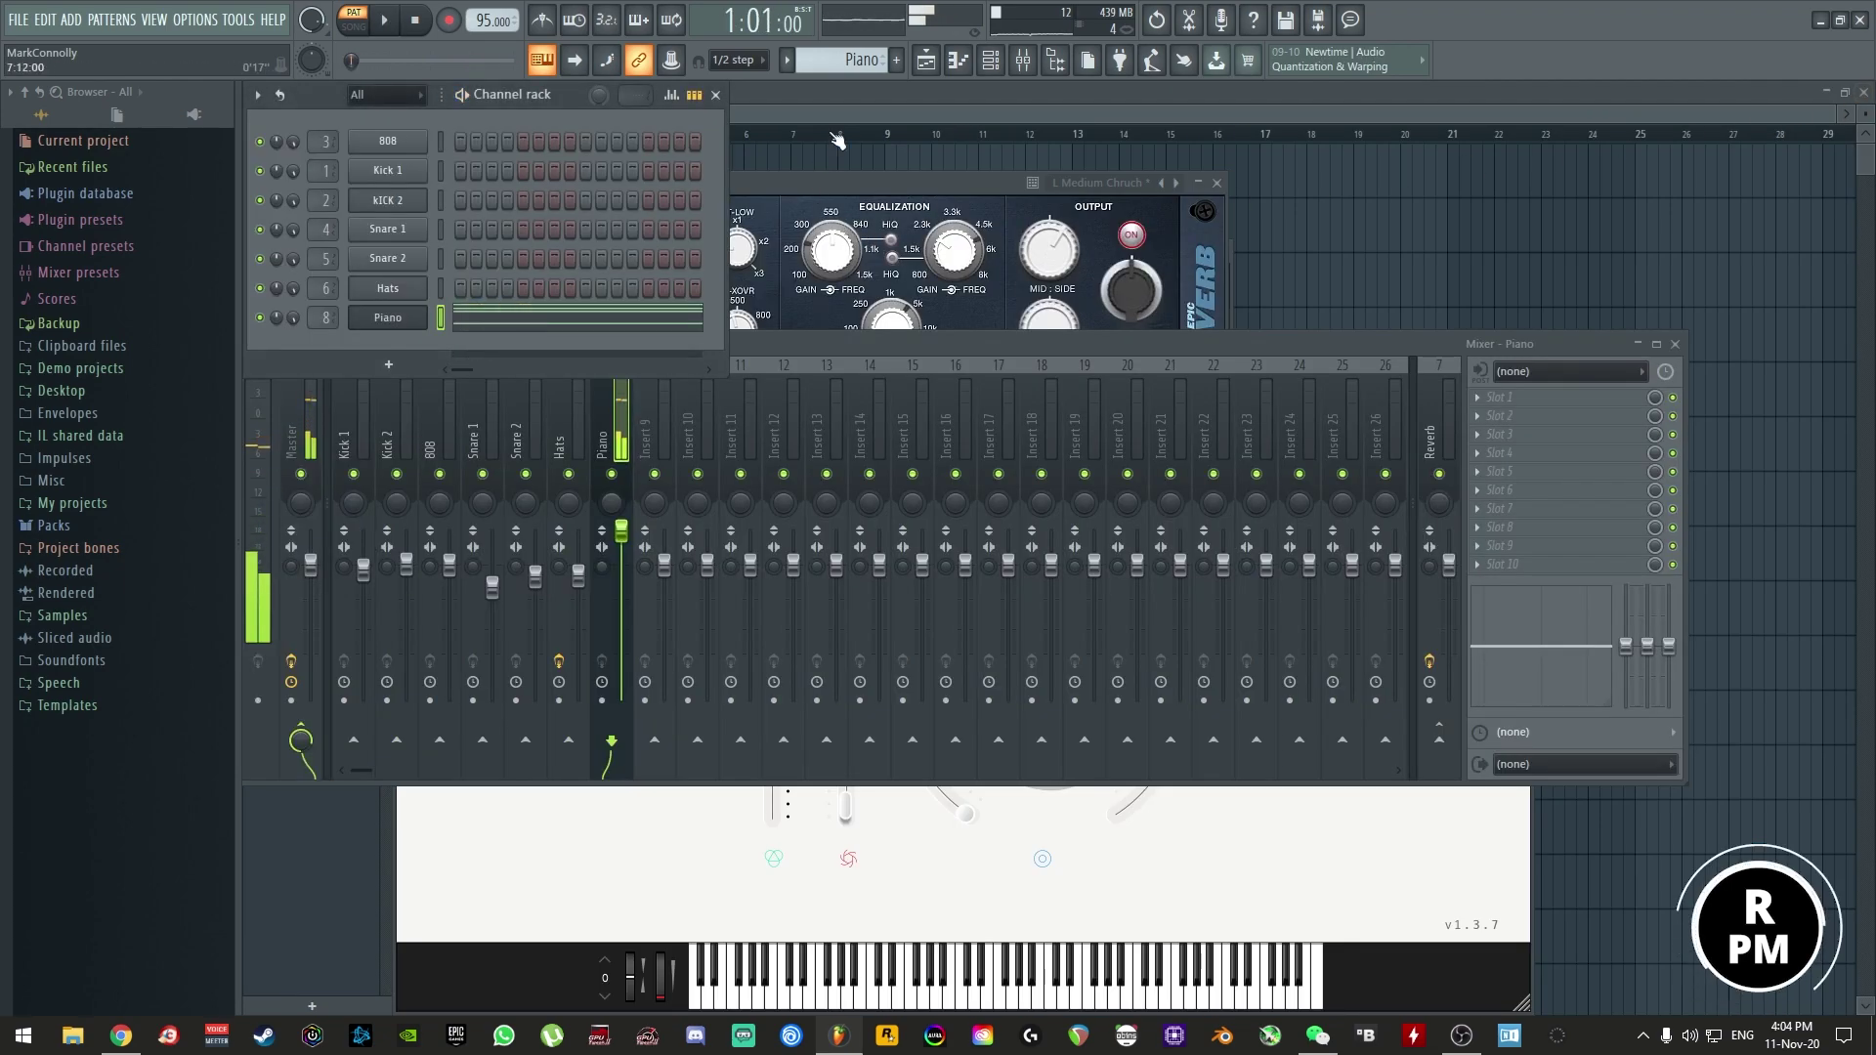
- Place four consecutive Piano pattern clips on playlist Track 2 from bar 1 through bar 16, and close the playlist
{"action": "left_click", "coordinate": [860, 92]}
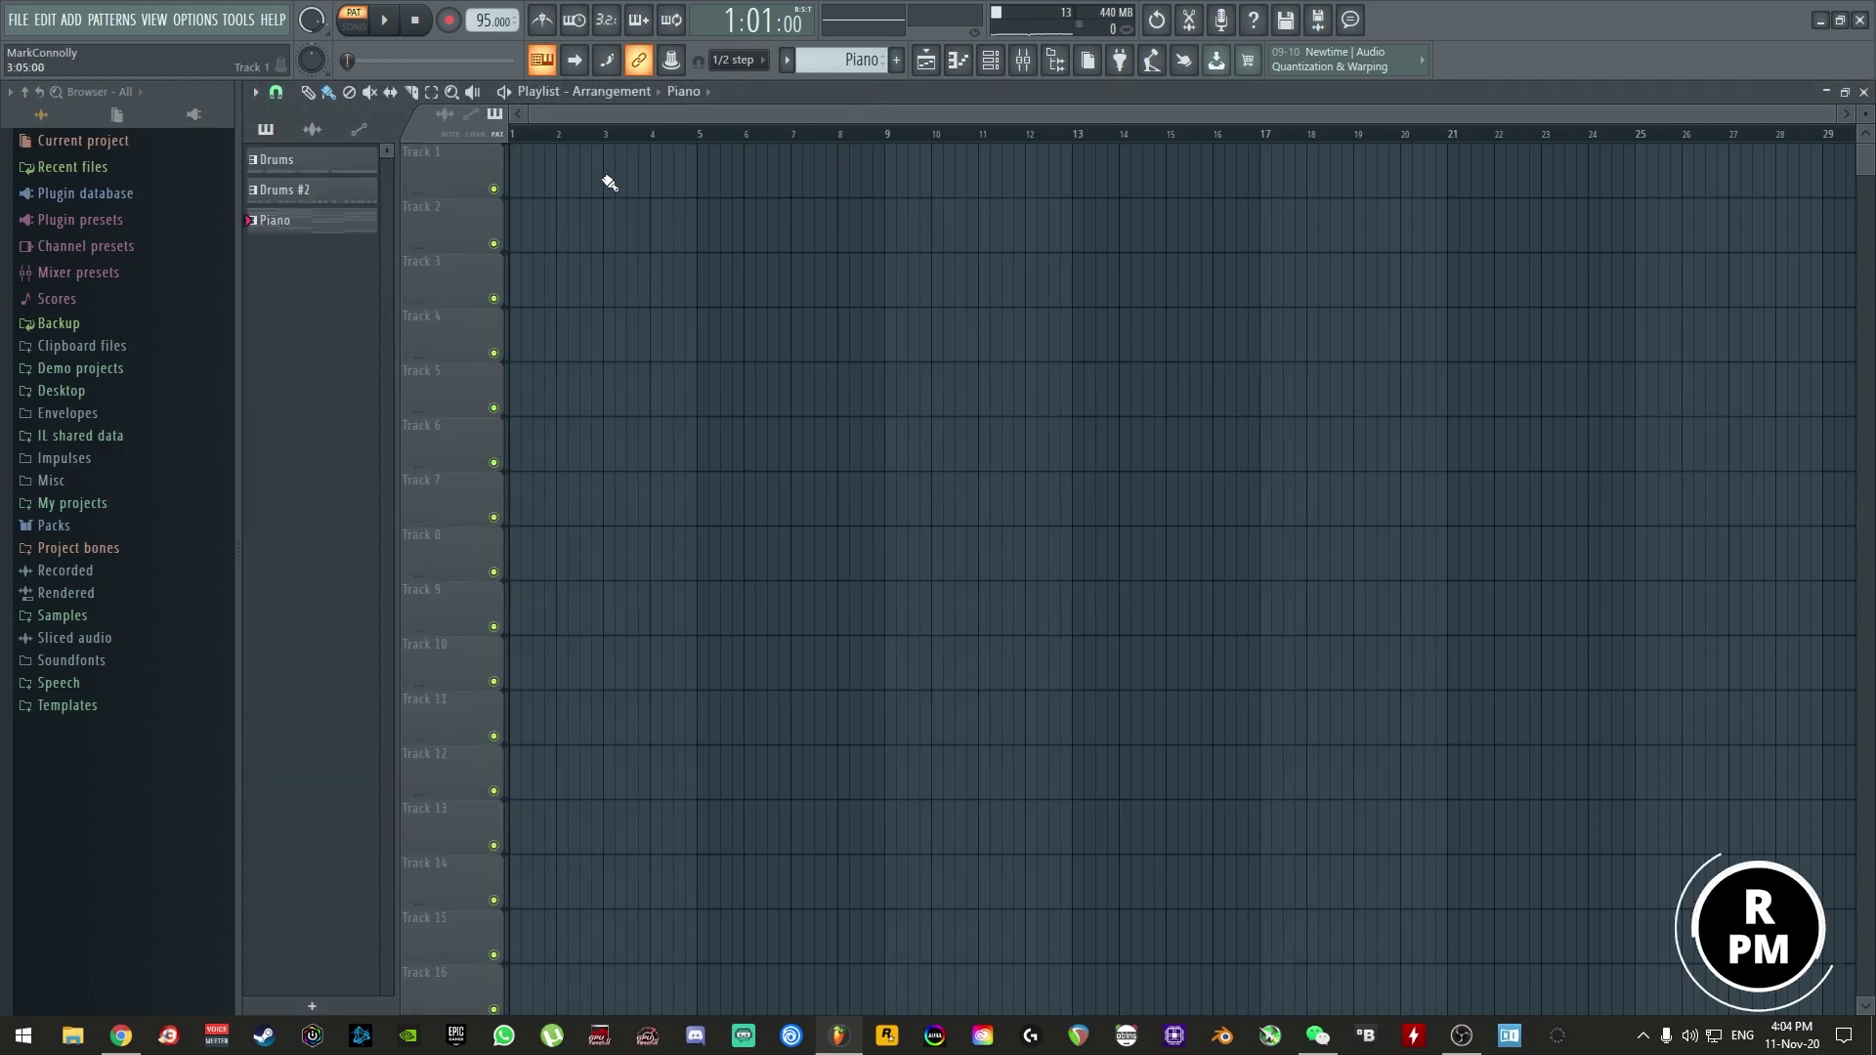
{"action": "left_click", "coordinate": [521, 233]}
{"action": "left_click", "coordinate": [704, 246]}
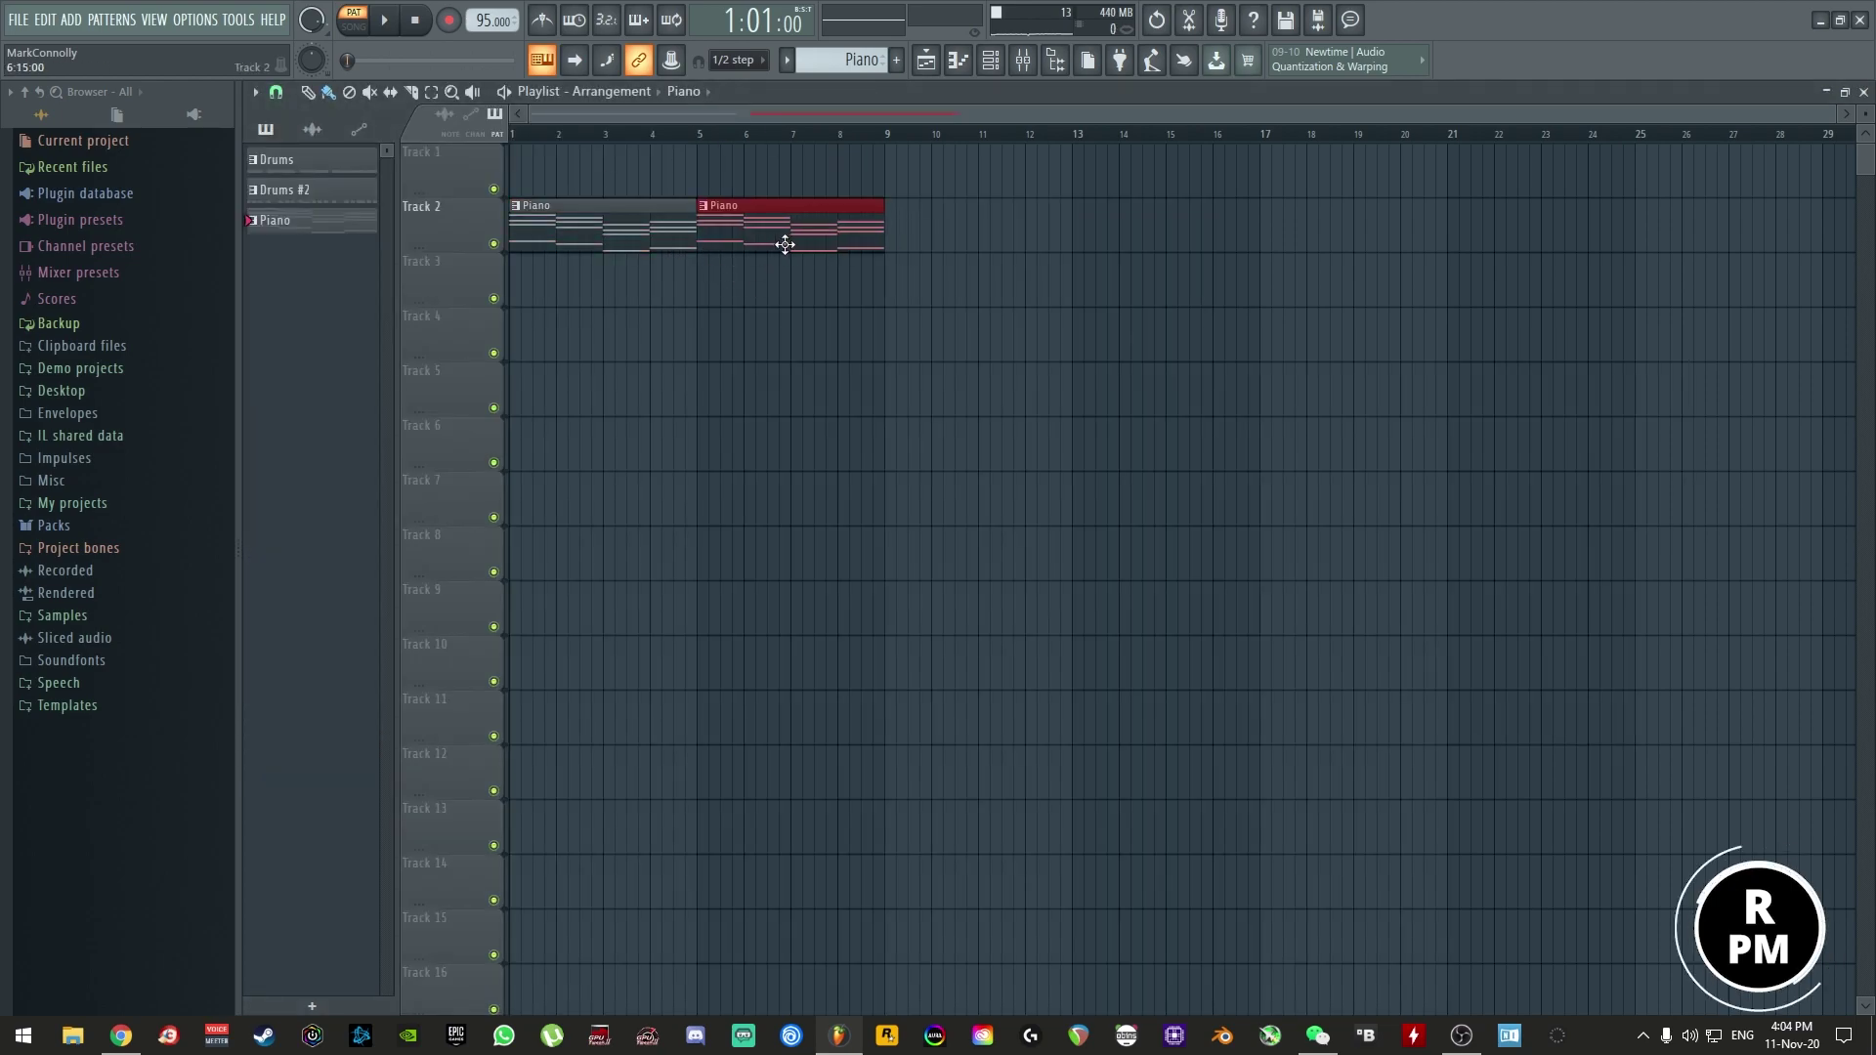
{"action": "left_click_drag", "start_coordinate": [897, 243], "coordinate": [1098, 243]}
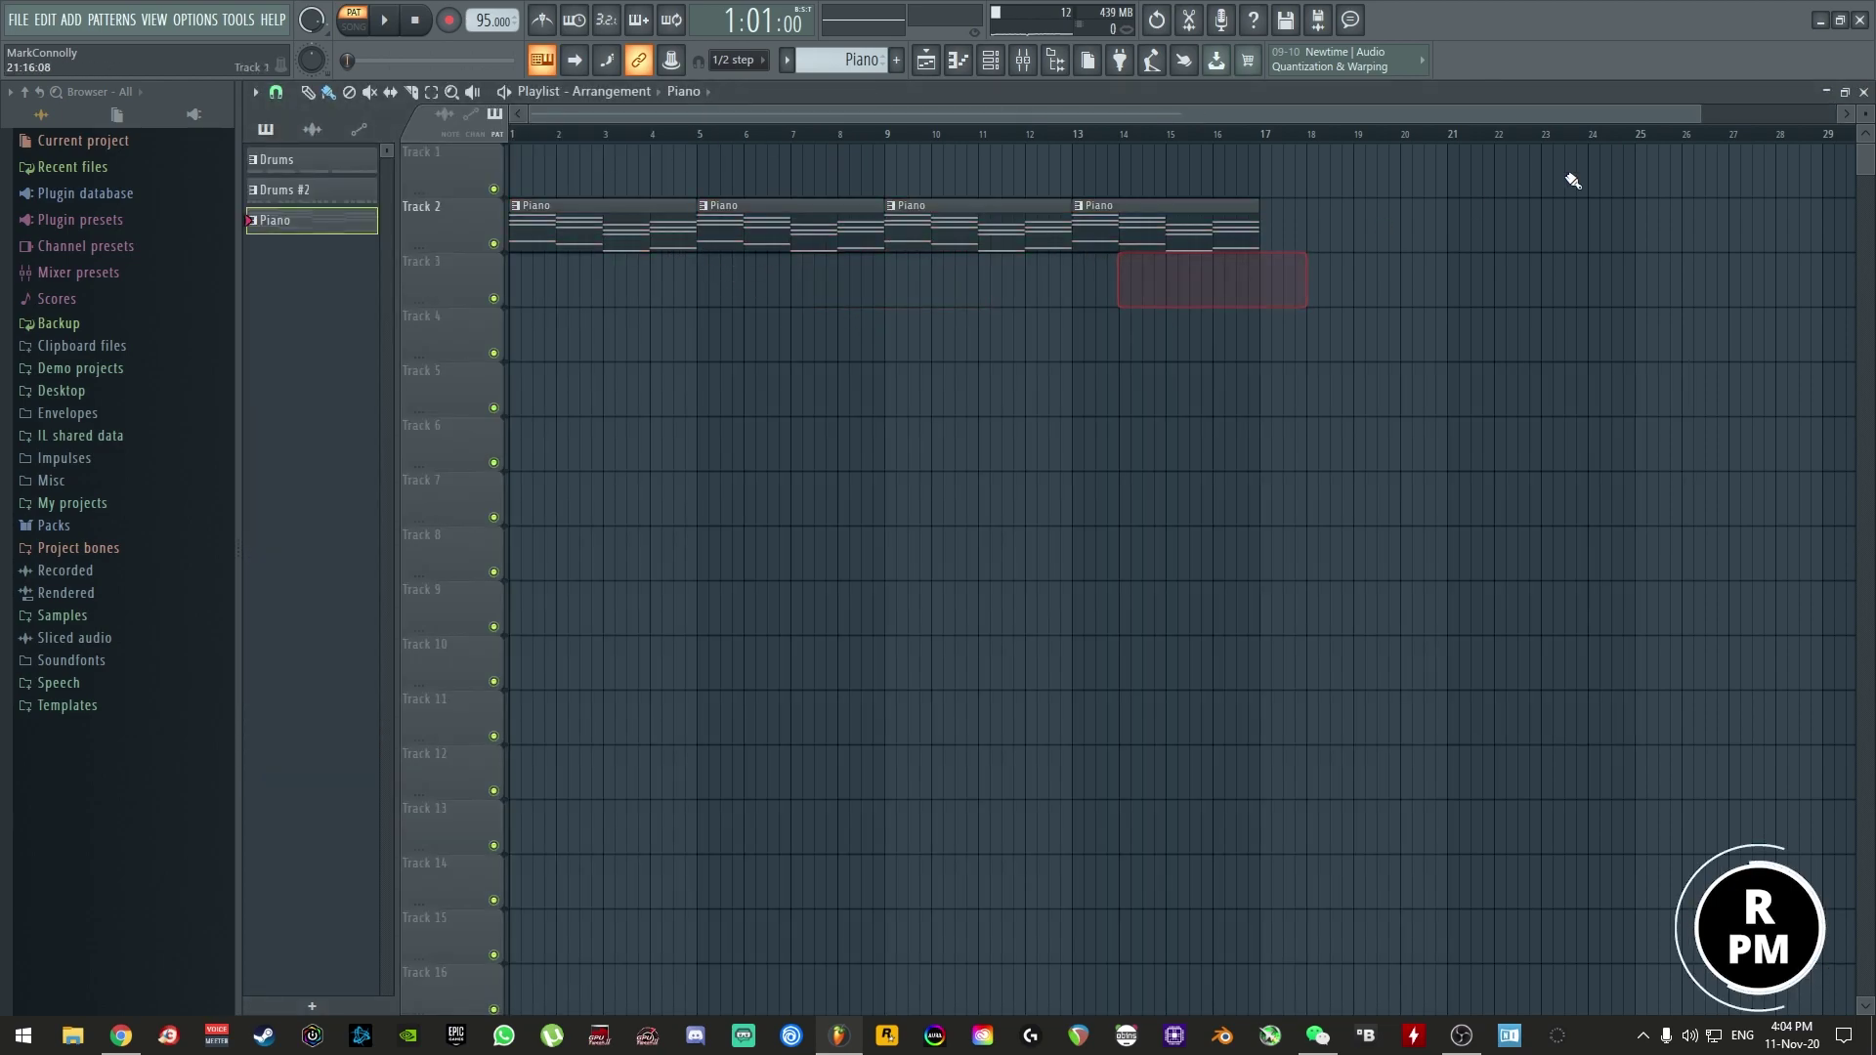
{"action": "left_click", "coordinate": [1863, 92]}
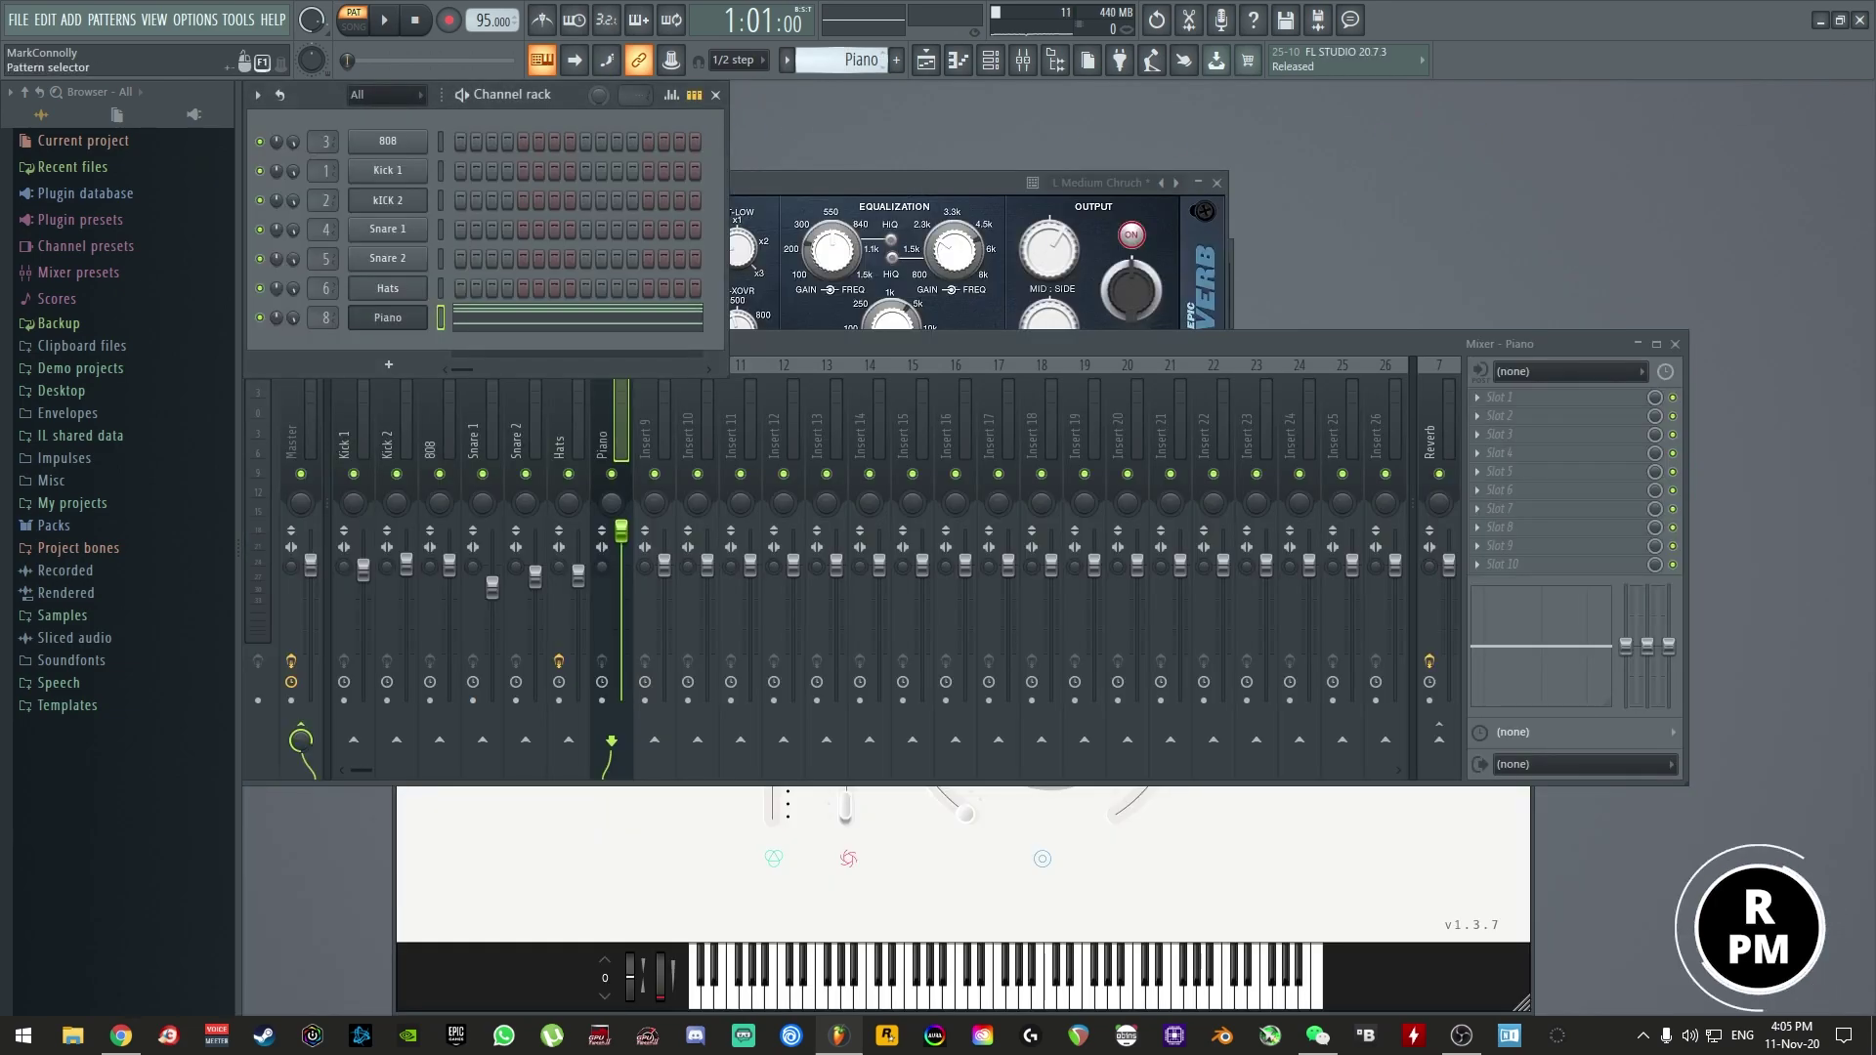
- Switch to the Drums #2 pattern and rename the second kick channel to Kick 2
{"action": "scroll", "coordinate": [816, 61], "scroll_direction": "up", "scroll_amount": 1}
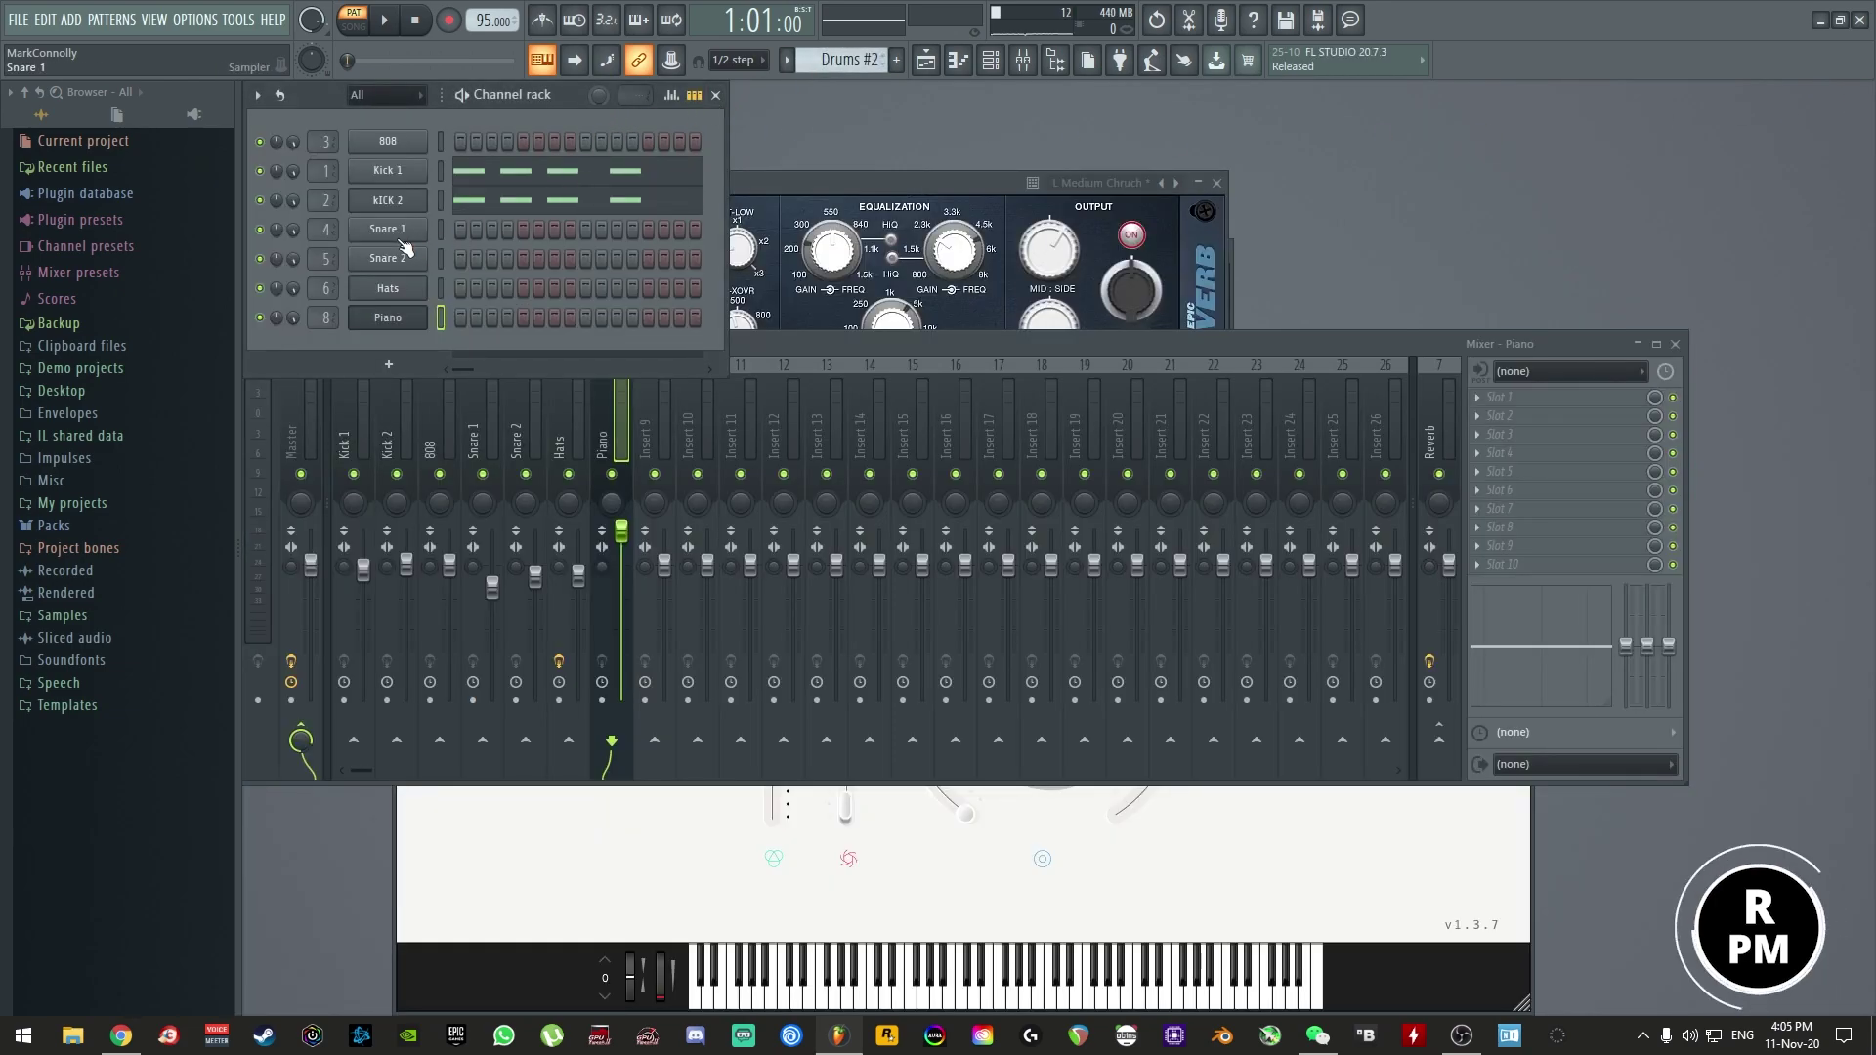
{"action": "right_click", "coordinate": [423, 195]}
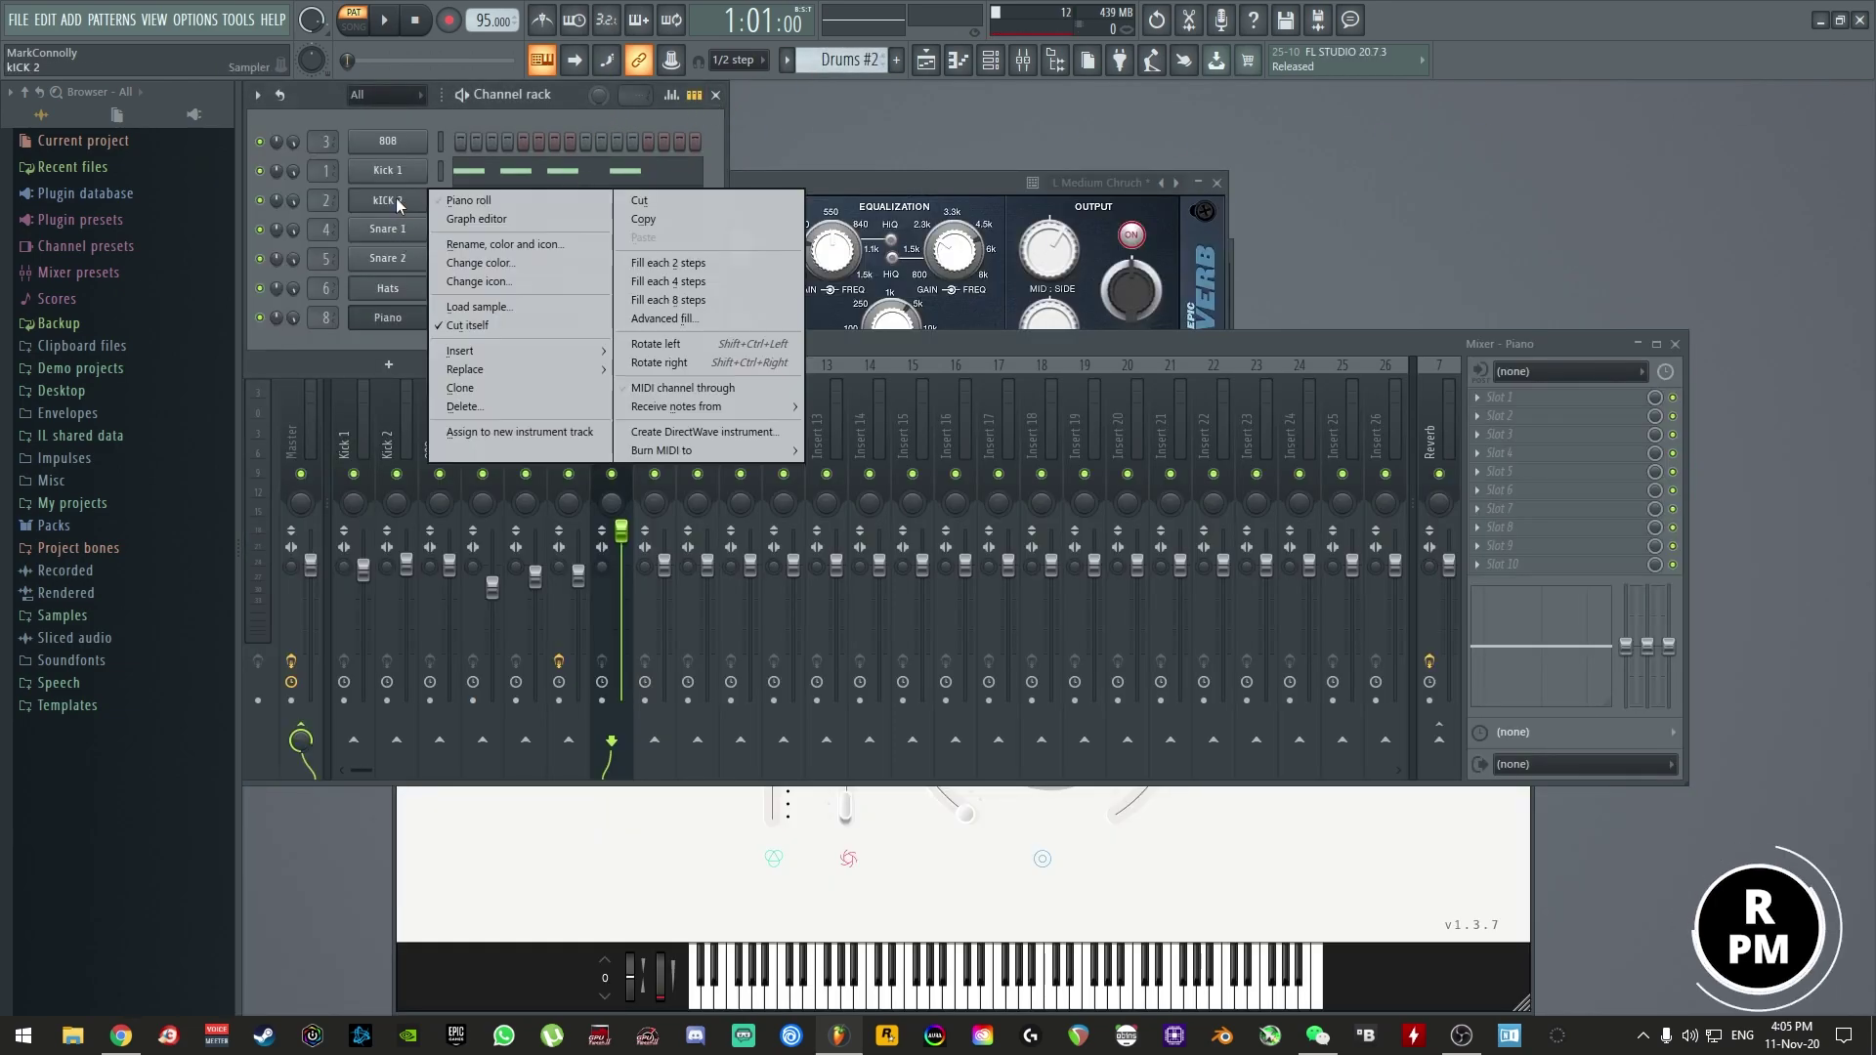
{"action": "left_click", "coordinate": [470, 242]}
{"action": "type", "text": "Kick 2"}
{"action": "key", "text": "Return"}
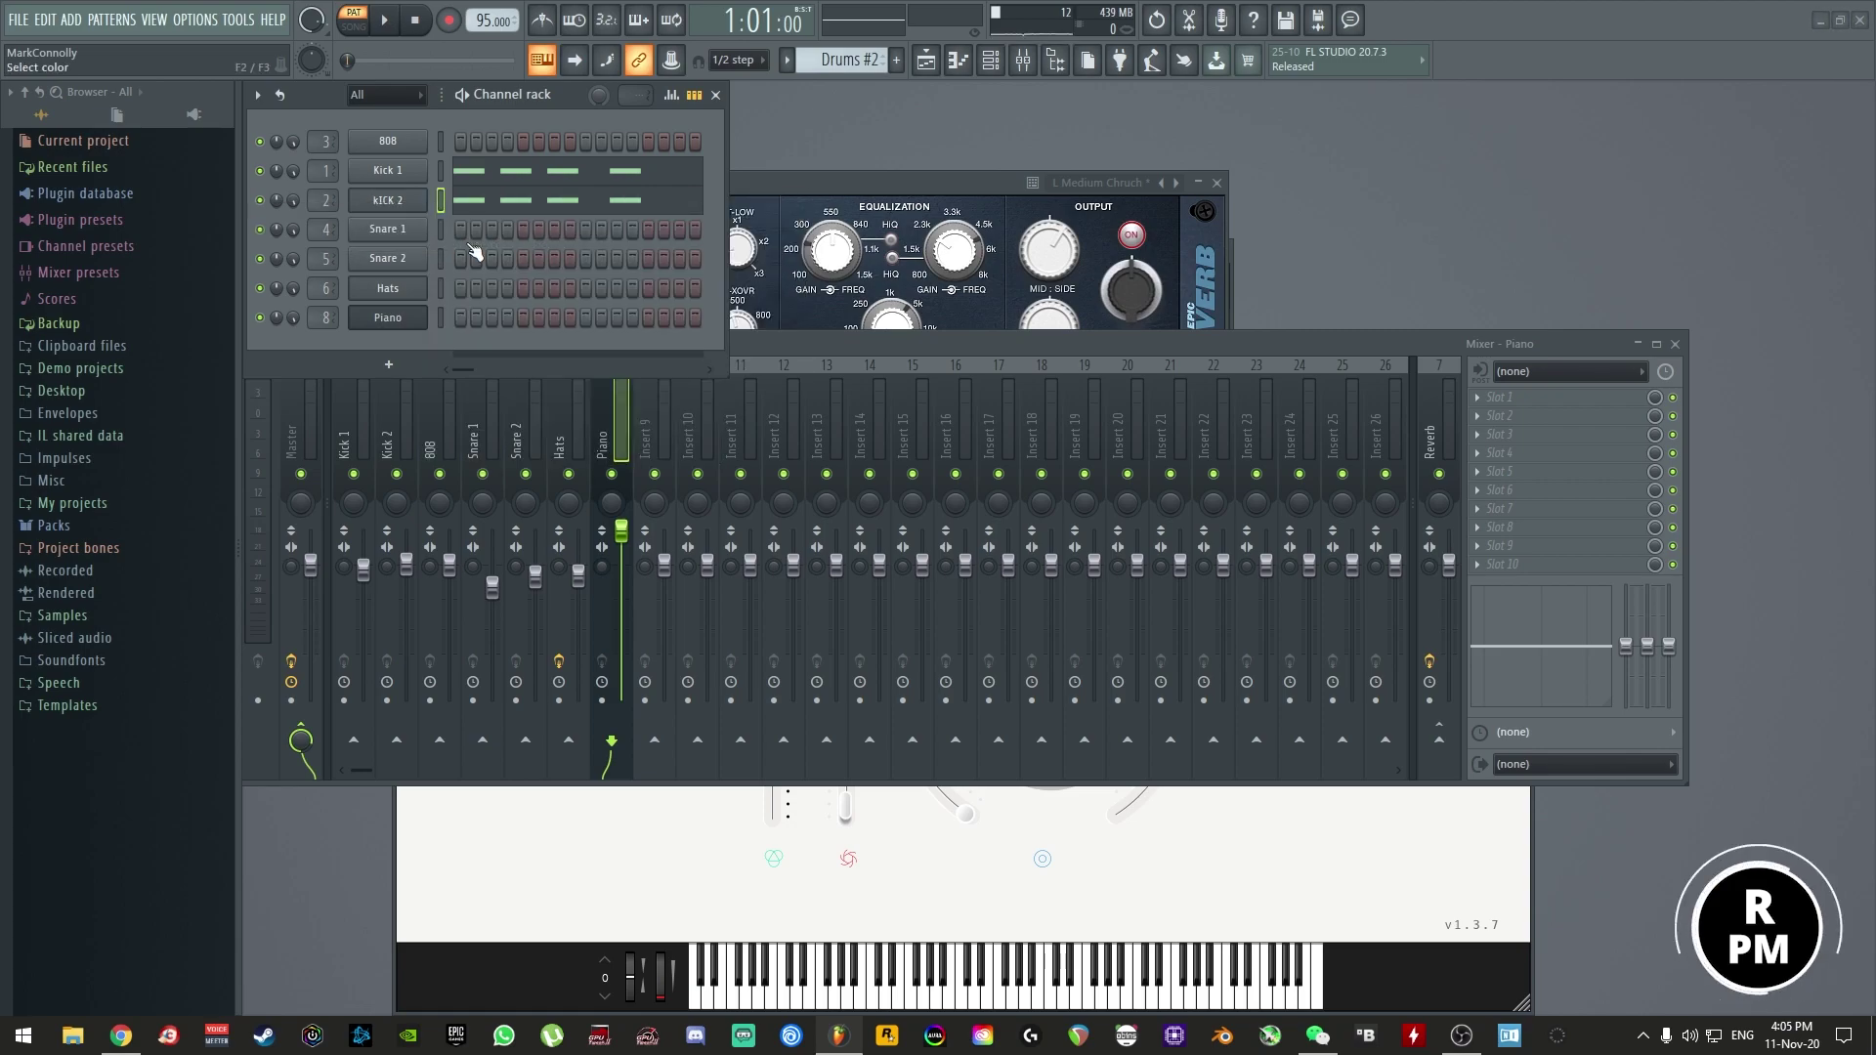
- Open the 808 channel's piano roll and add four short A4 notes in bar 1 aligned with the ghosted kick notes
{"action": "right_click", "coordinate": [387, 146]}
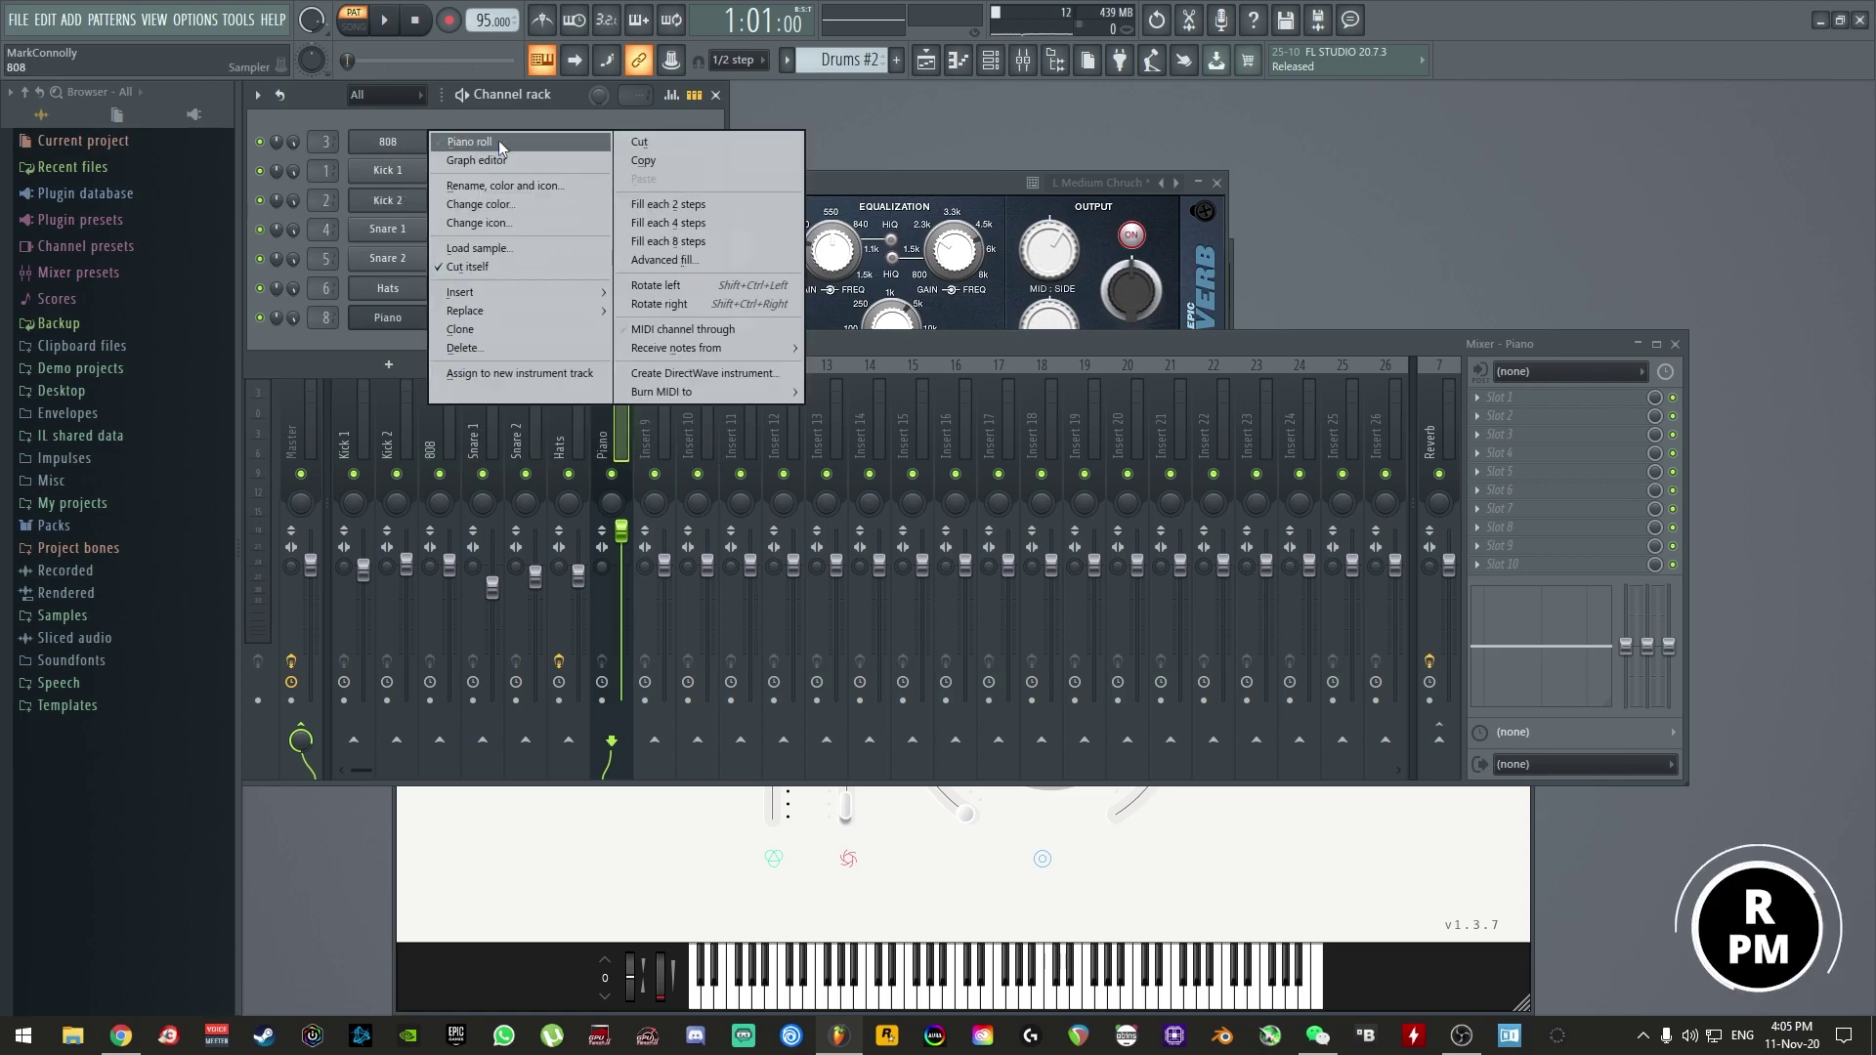
{"action": "left_click", "coordinate": [498, 141]}
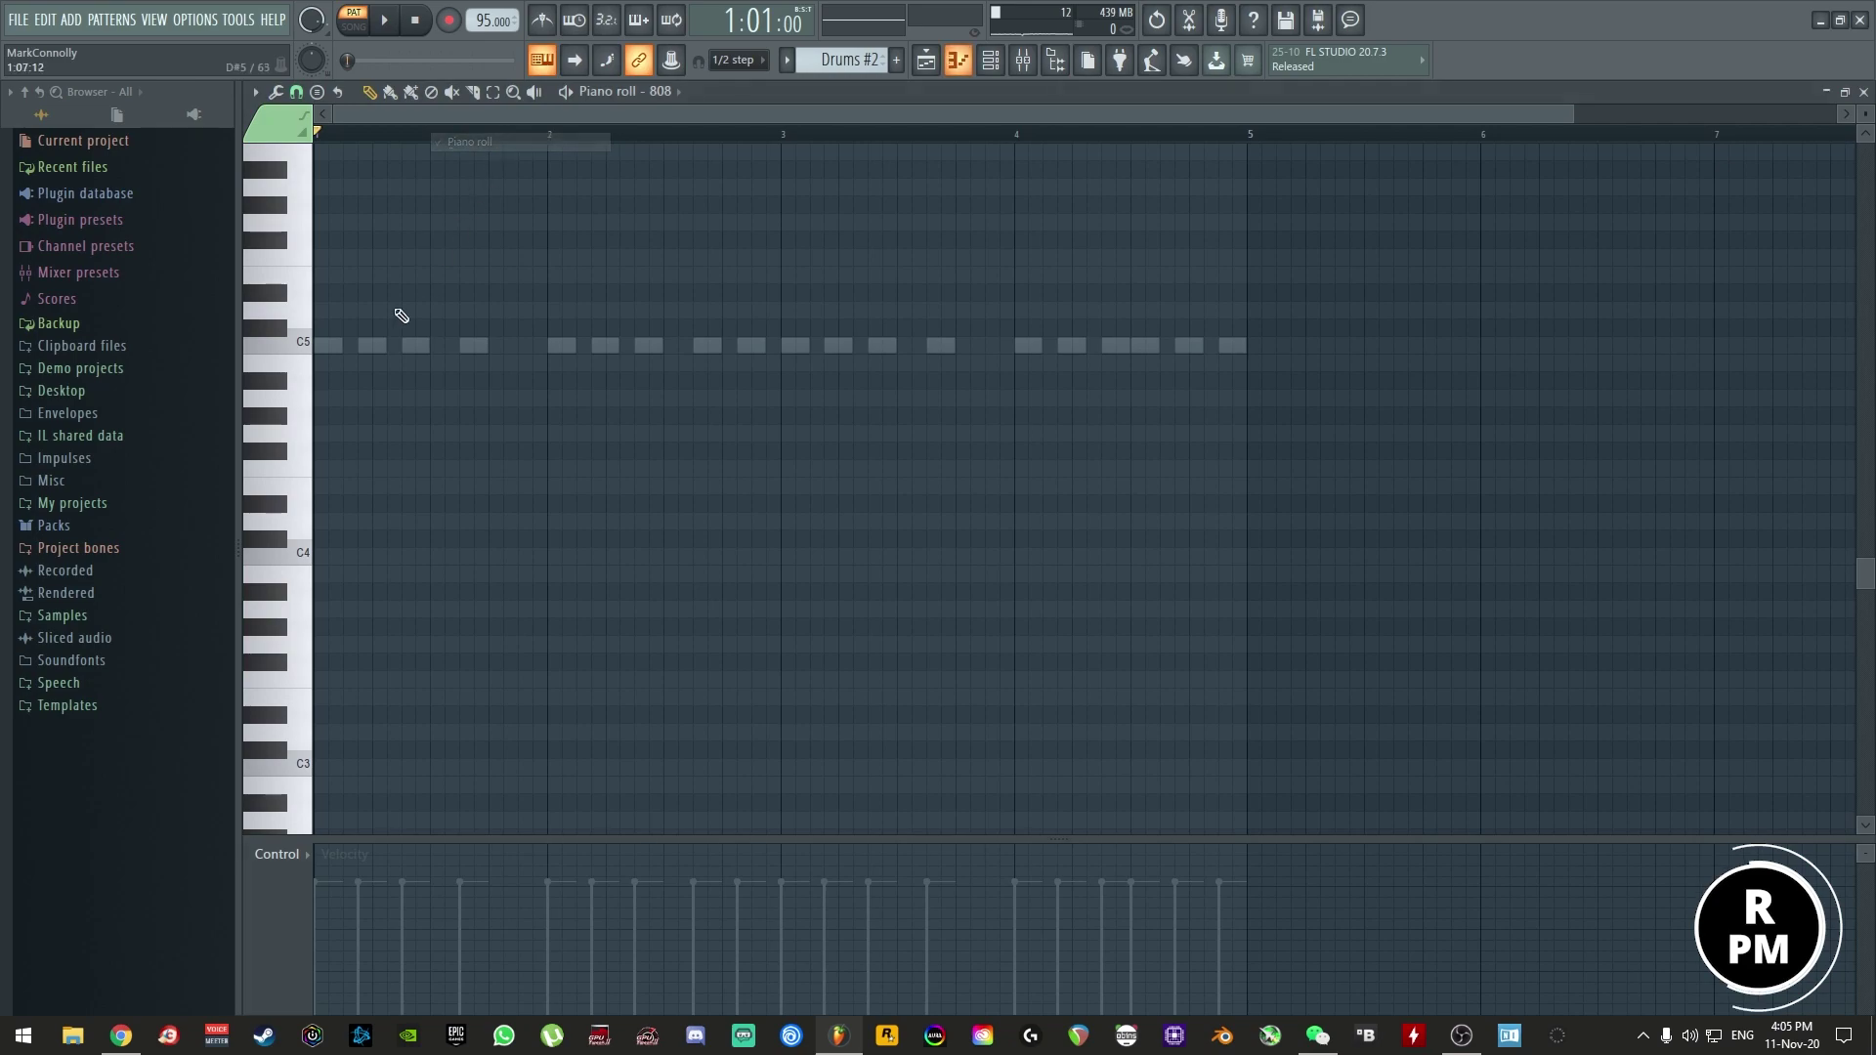
{"action": "left_click", "coordinate": [305, 406]}
{"action": "left_click", "coordinate": [337, 401]}
{"action": "left_click_drag", "start_coordinate": [542, 399], "coordinate": [343, 399]}
{"action": "left_click", "coordinate": [370, 399]}
{"action": "left_click", "coordinate": [412, 398]}
{"action": "left_click", "coordinate": [473, 398]}
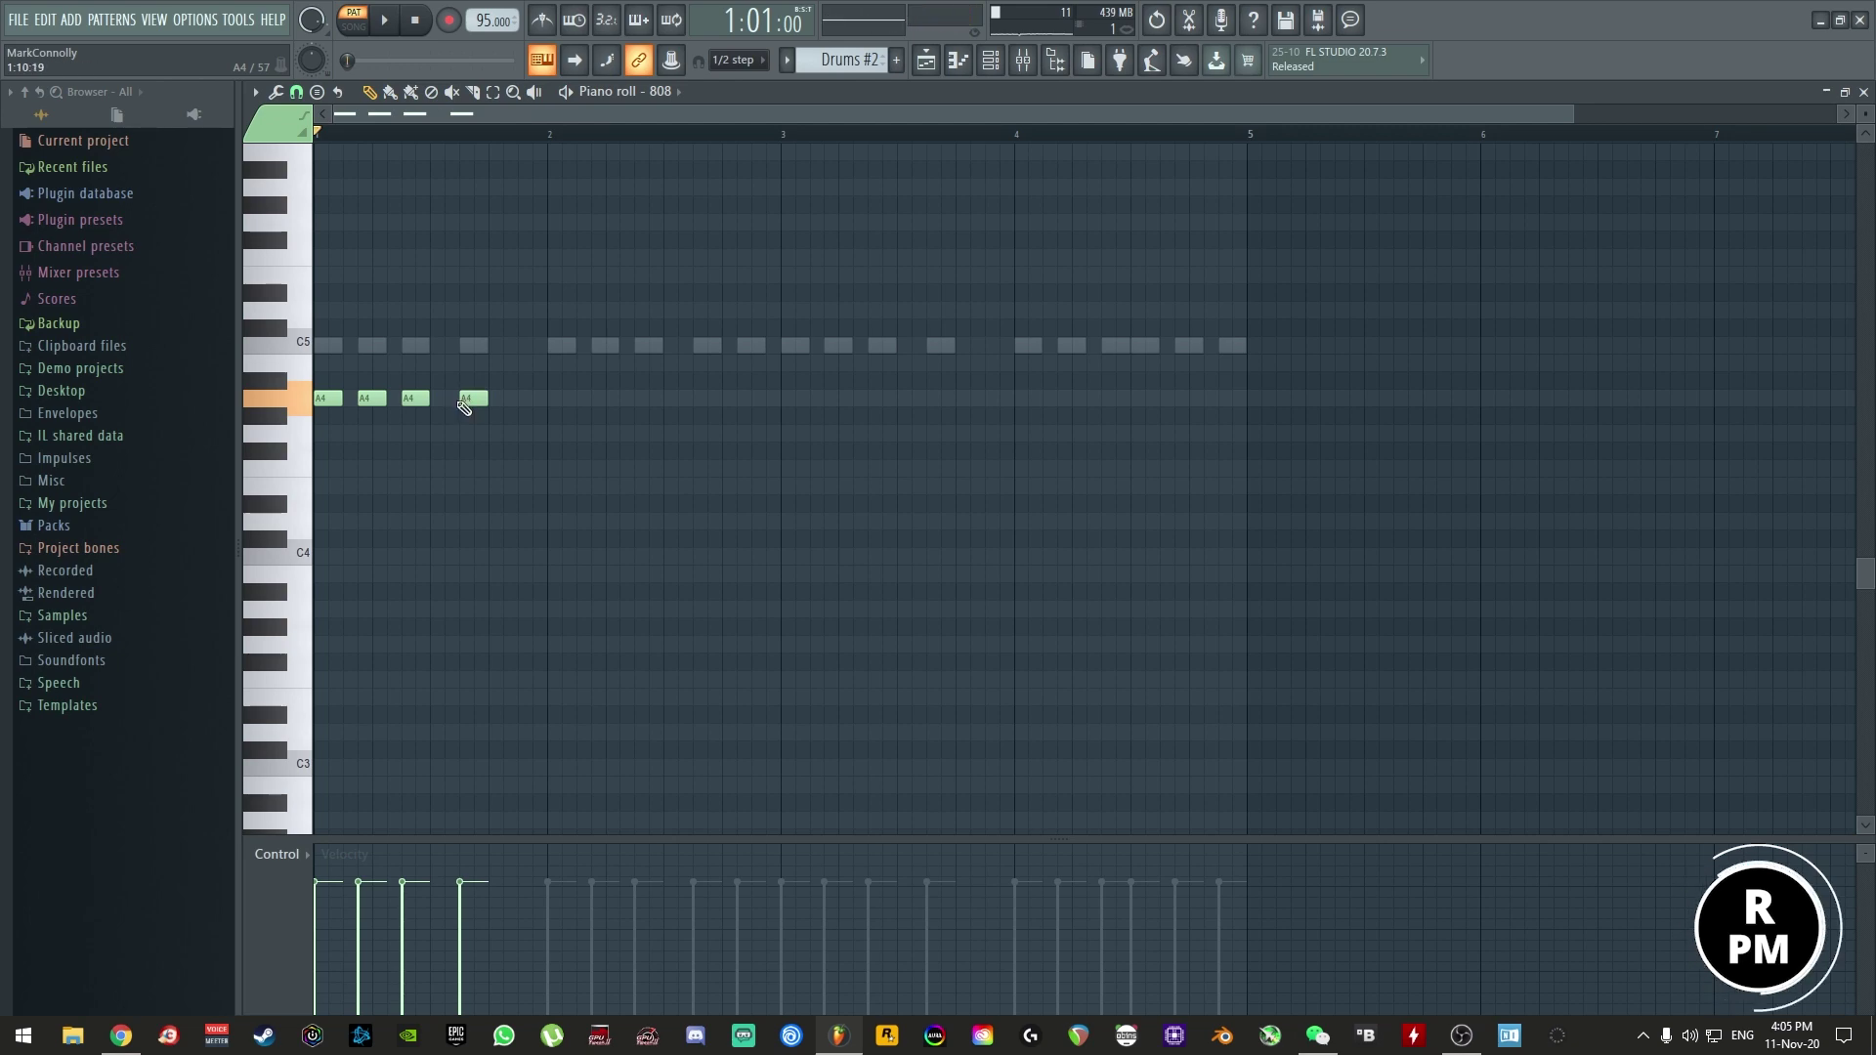
- Add five short G4 notes to the 808 in bar 2, aligned with the ghosted kick notes
{"action": "scroll", "coordinate": [489, 420], "scroll_direction": "up", "scroll_amount": 1}
{"action": "left_click", "coordinate": [562, 451]}
{"action": "right_click", "coordinate": [562, 450]}
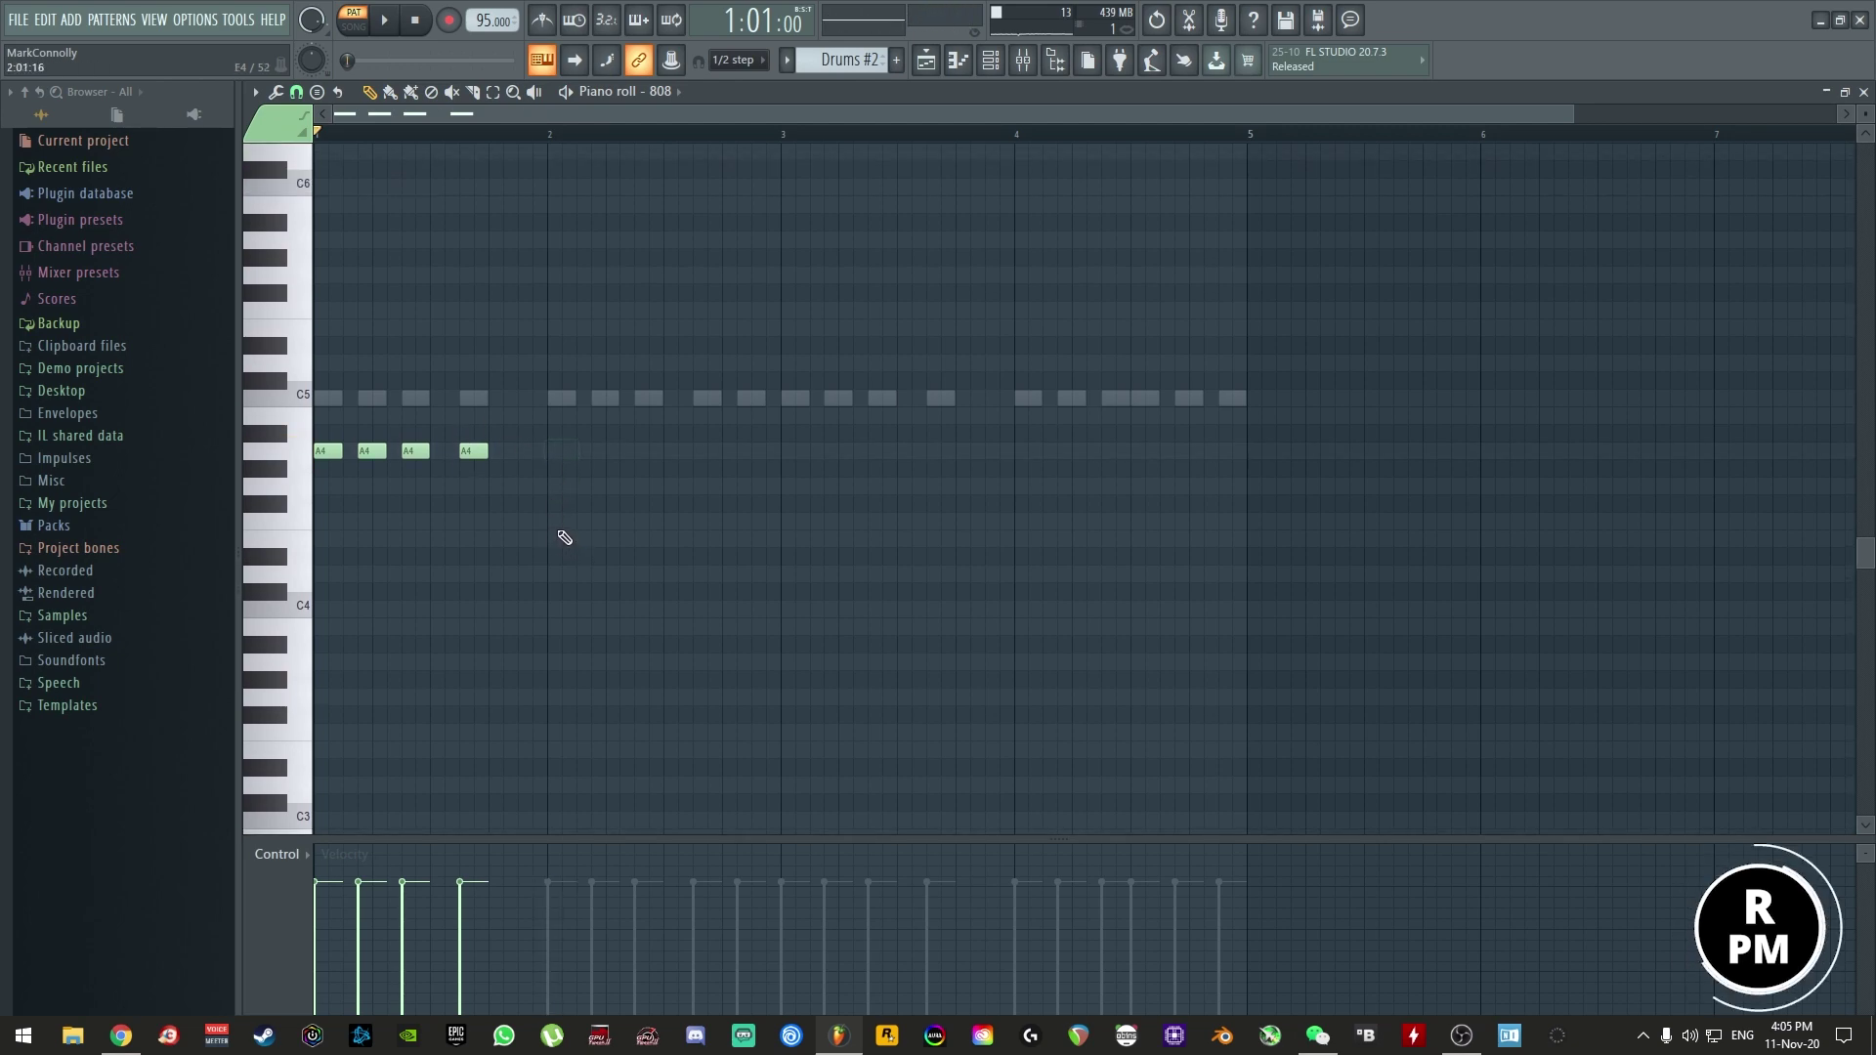
{"action": "left_click", "coordinate": [561, 487]}
{"action": "left_click", "coordinate": [605, 486]}
{"action": "left_click", "coordinate": [649, 487]}
{"action": "left_click", "coordinate": [706, 487]}
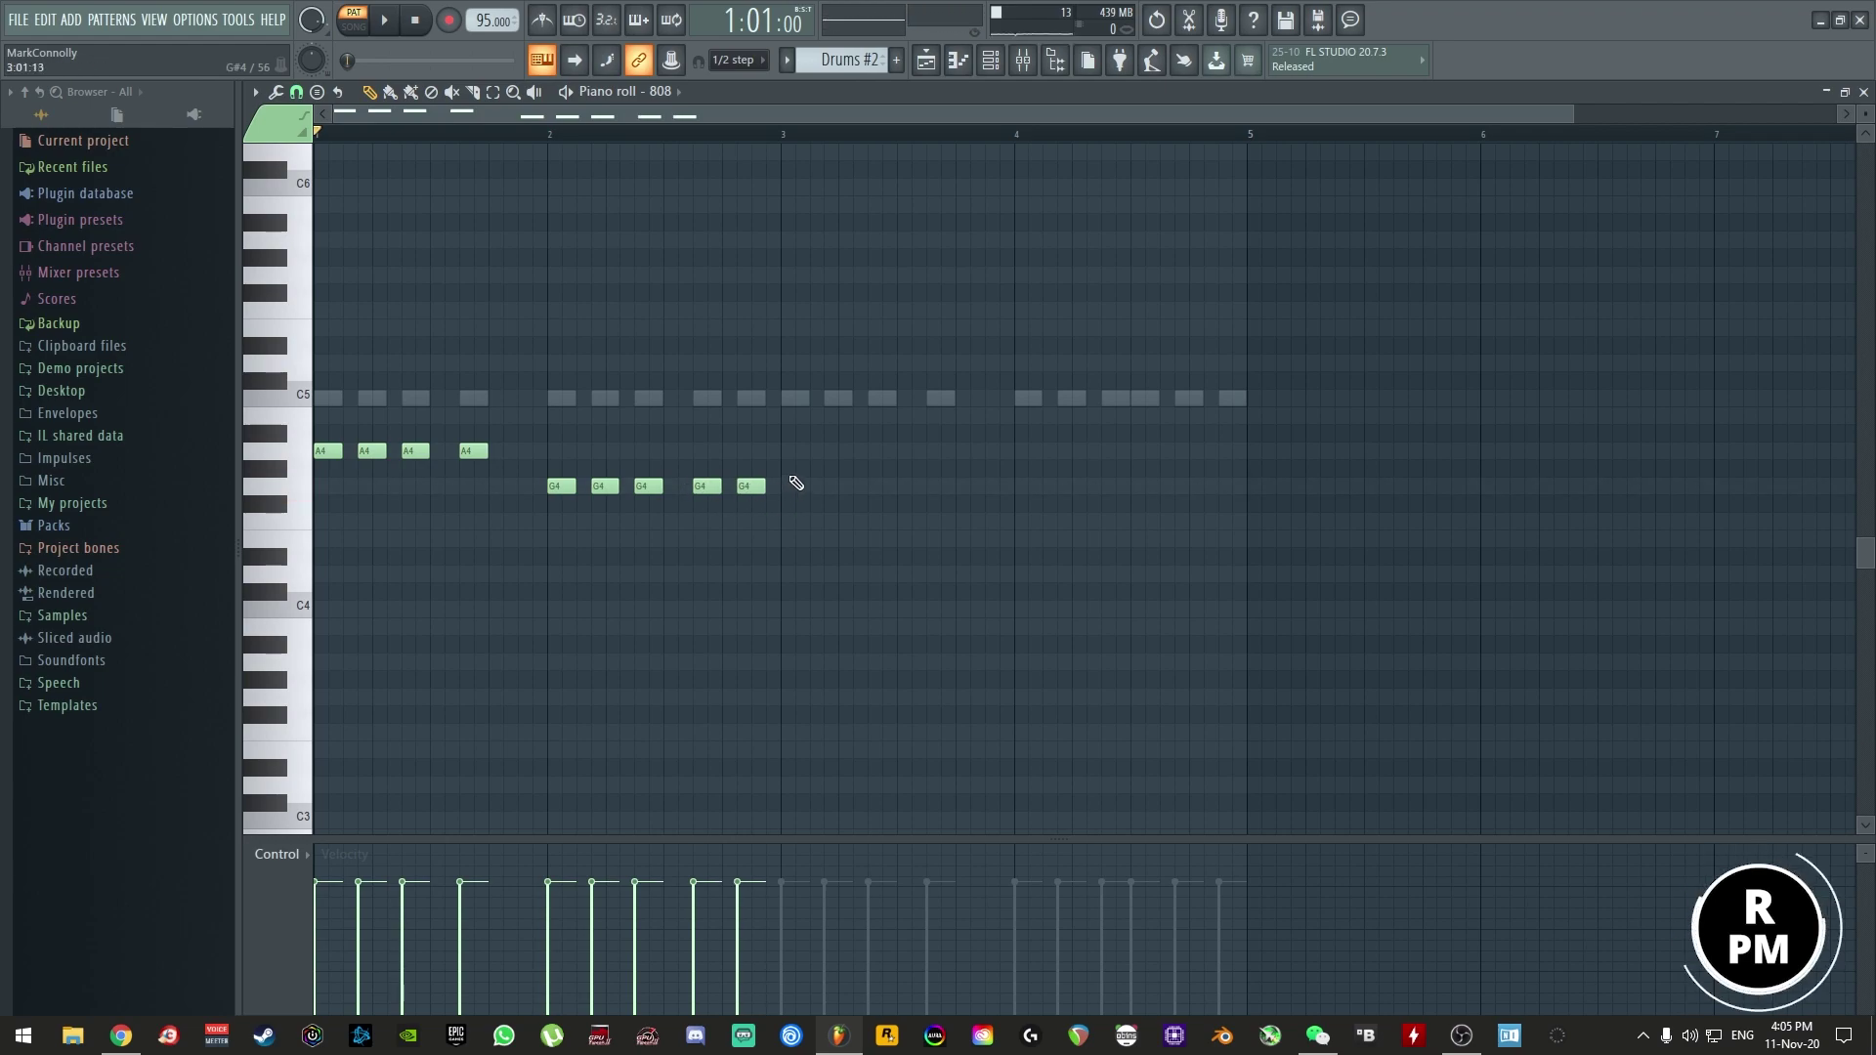
- Add four short D4 notes to the 808 in bar 3, aligned with the ghosted kick notes
{"action": "left_click", "coordinate": [792, 581]}
{"action": "left_click", "coordinate": [826, 574]}
{"action": "left_click", "coordinate": [876, 577]}
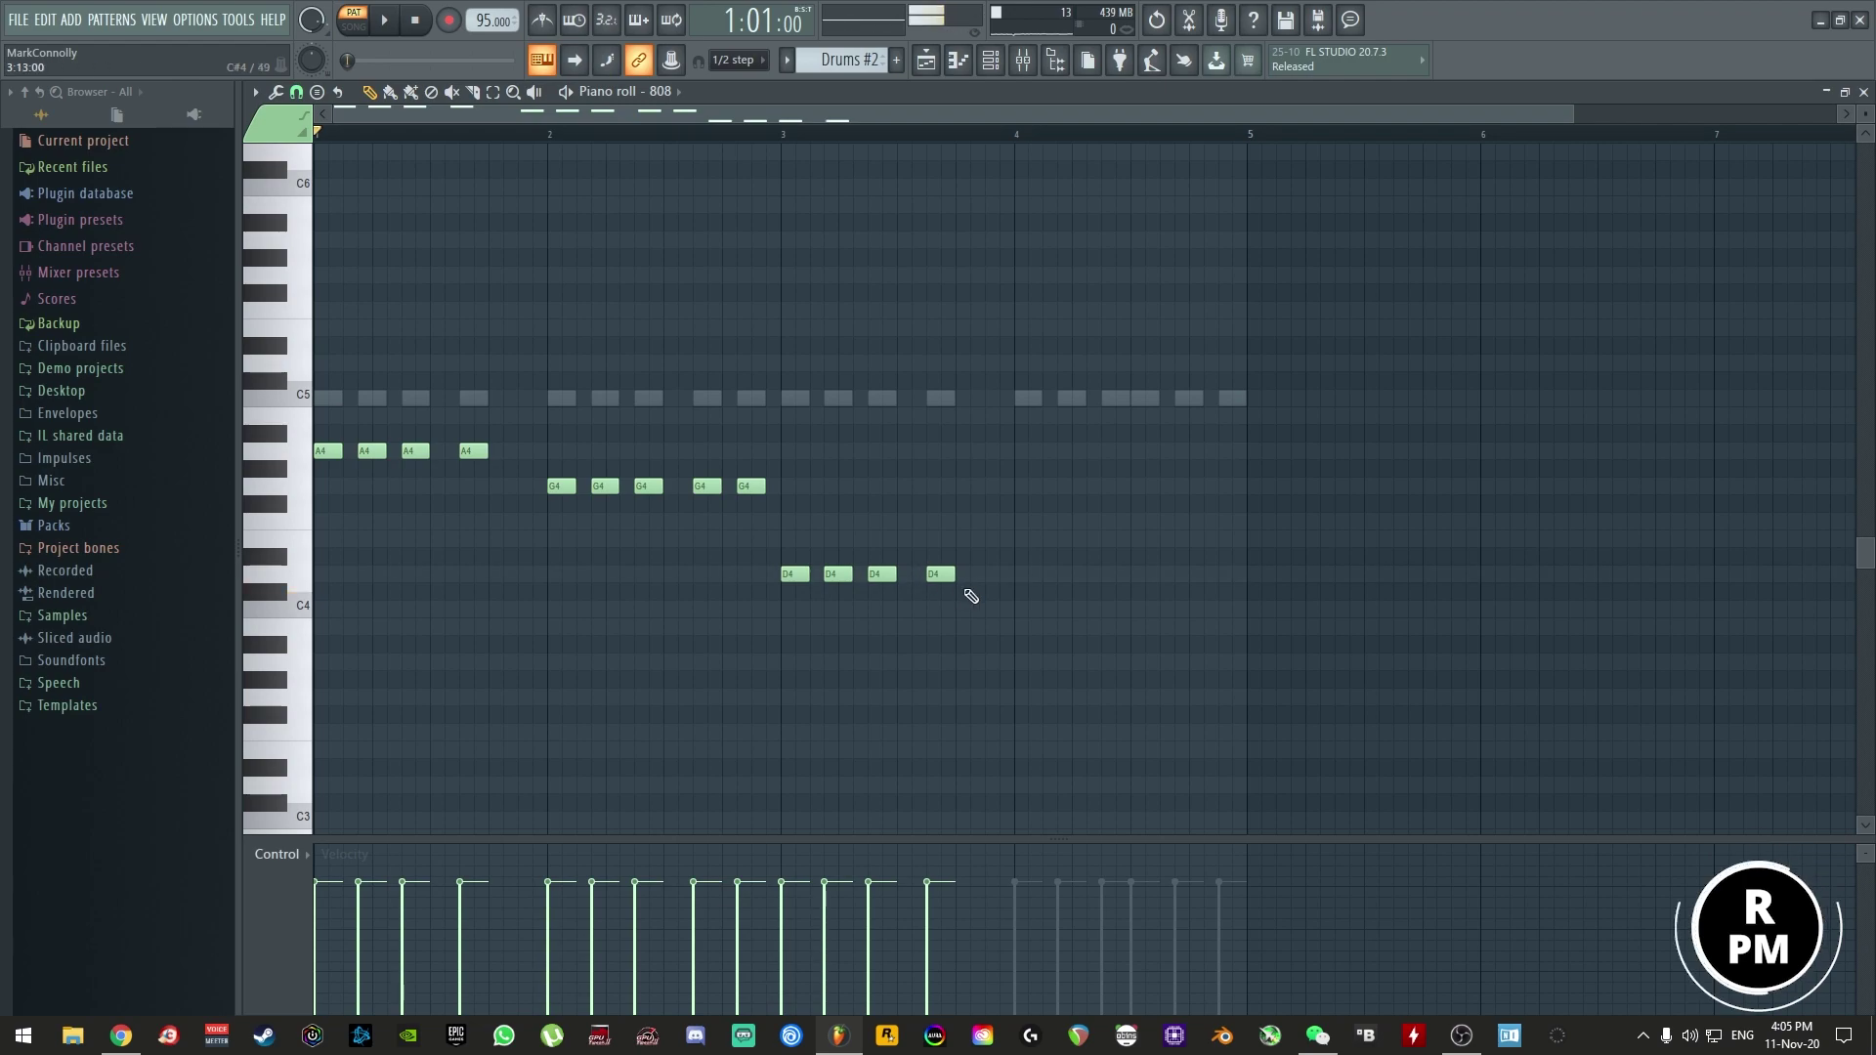
- Add six short E4 notes to the 808 in bar 4, aligned with the ghosted kick notes
{"action": "left_click", "coordinate": [1065, 544]}
{"action": "left_click", "coordinate": [1109, 543]}
{"action": "left_click", "coordinate": [1139, 543]}
{"action": "left_click", "coordinate": [1183, 543]}
{"action": "left_click", "coordinate": [1226, 543]}
- Add a short high A5 note to the 808 near the end of bar 1
{"action": "scroll", "coordinate": [804, 557], "scroll_direction": "up", "scroll_amount": 3}
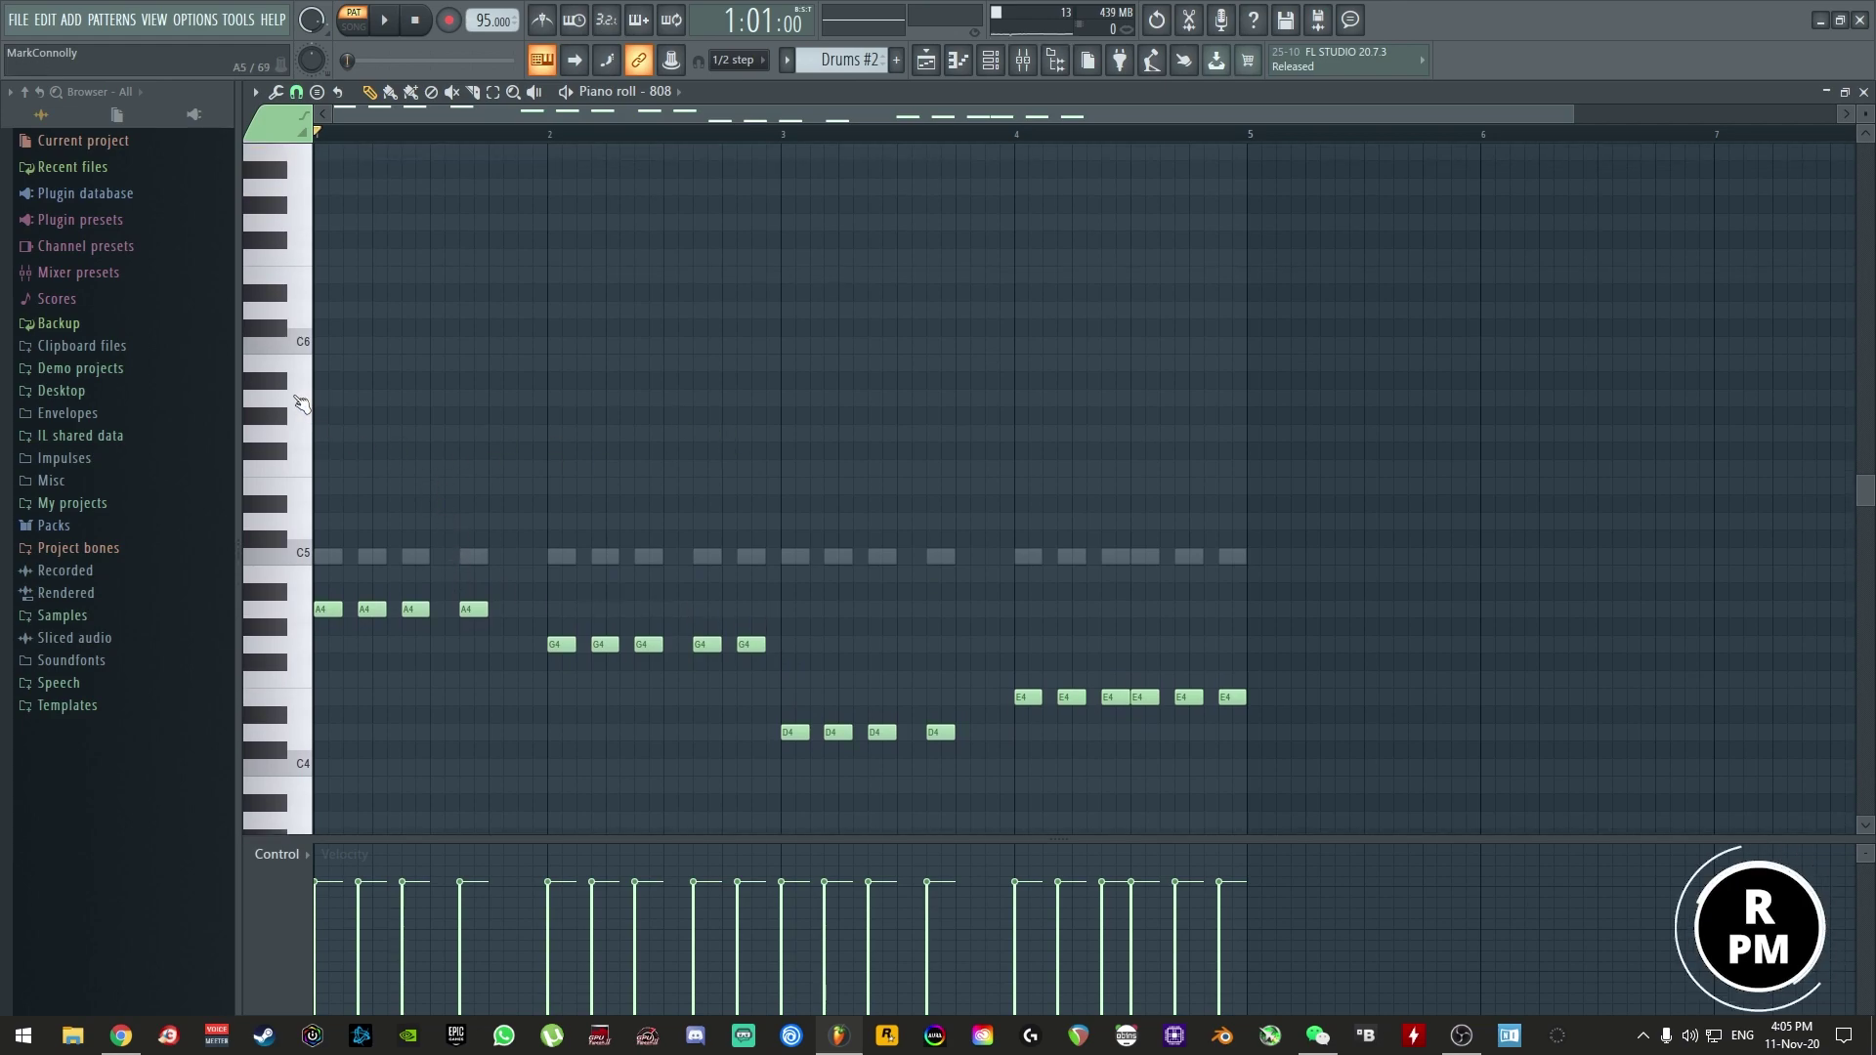
{"action": "left_click", "coordinate": [521, 405]}
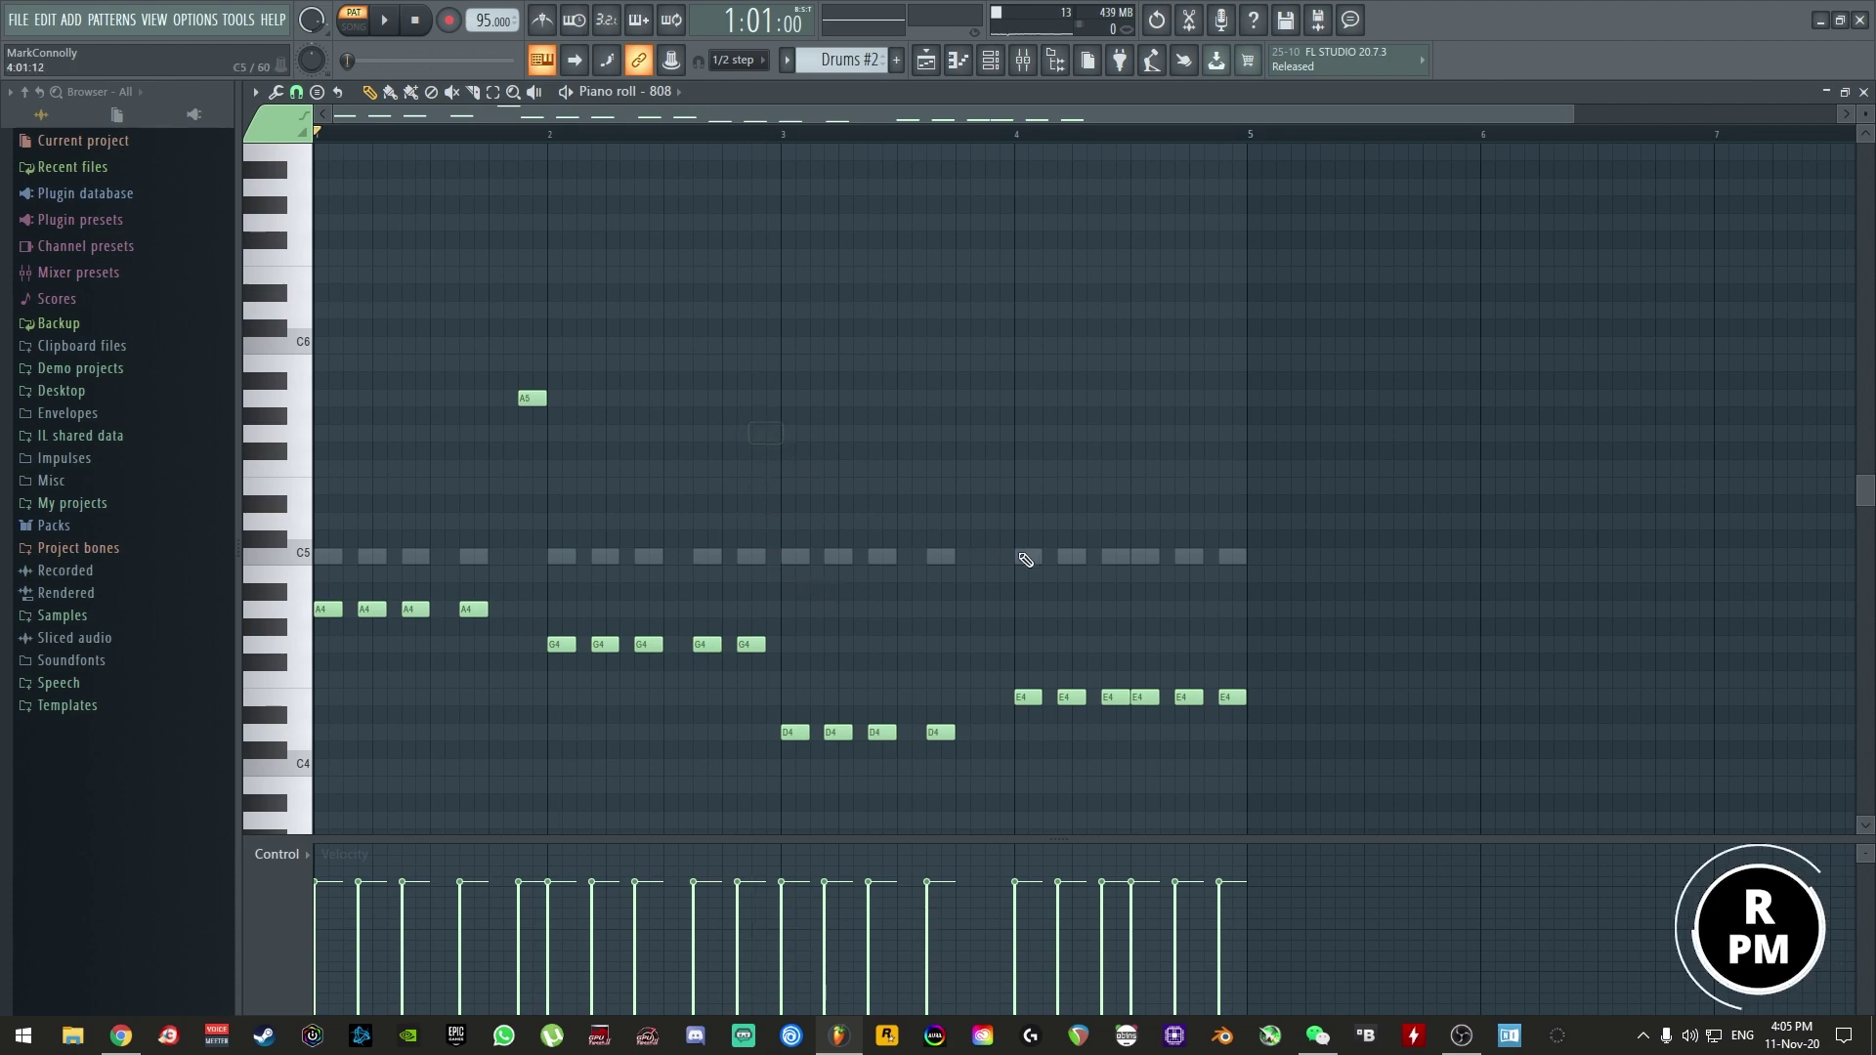
- Add a short high D5 note to the 808 near the end of bar 3 and play the pattern
{"action": "left_click", "coordinate": [989, 521]}
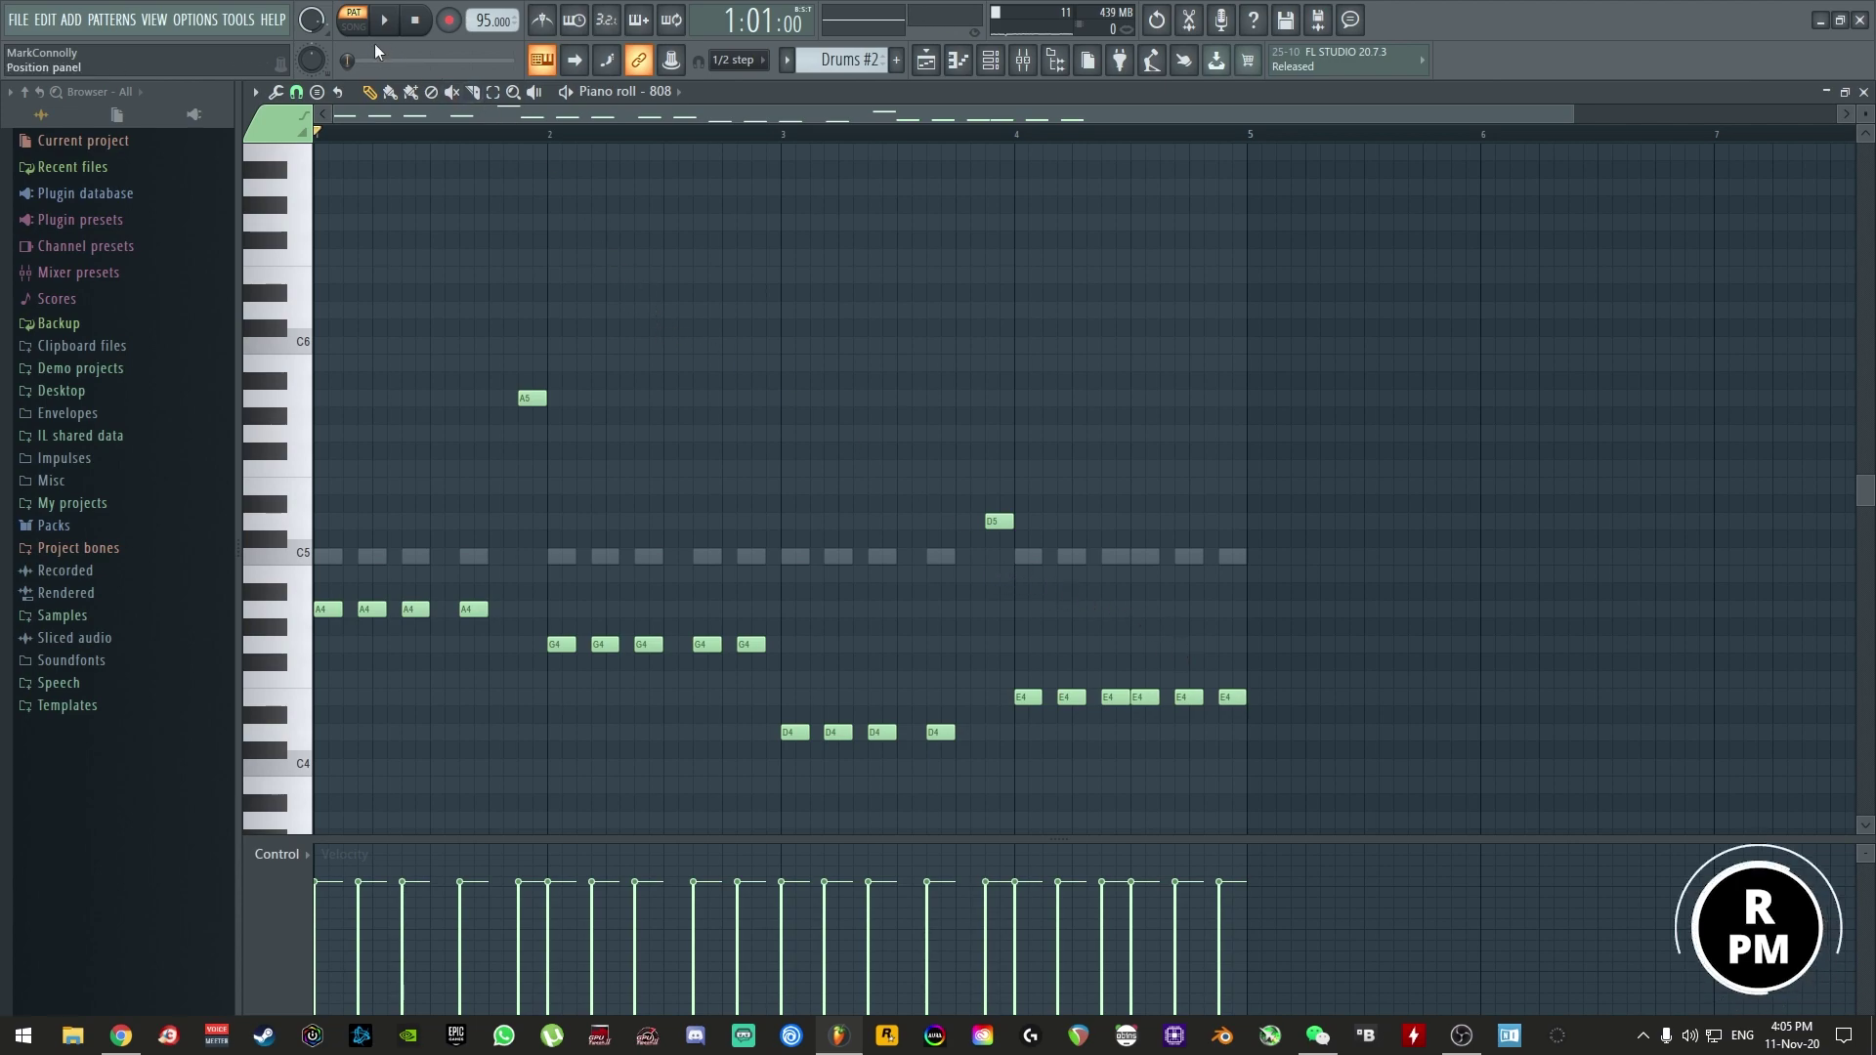
{"action": "key", "text": "space"}
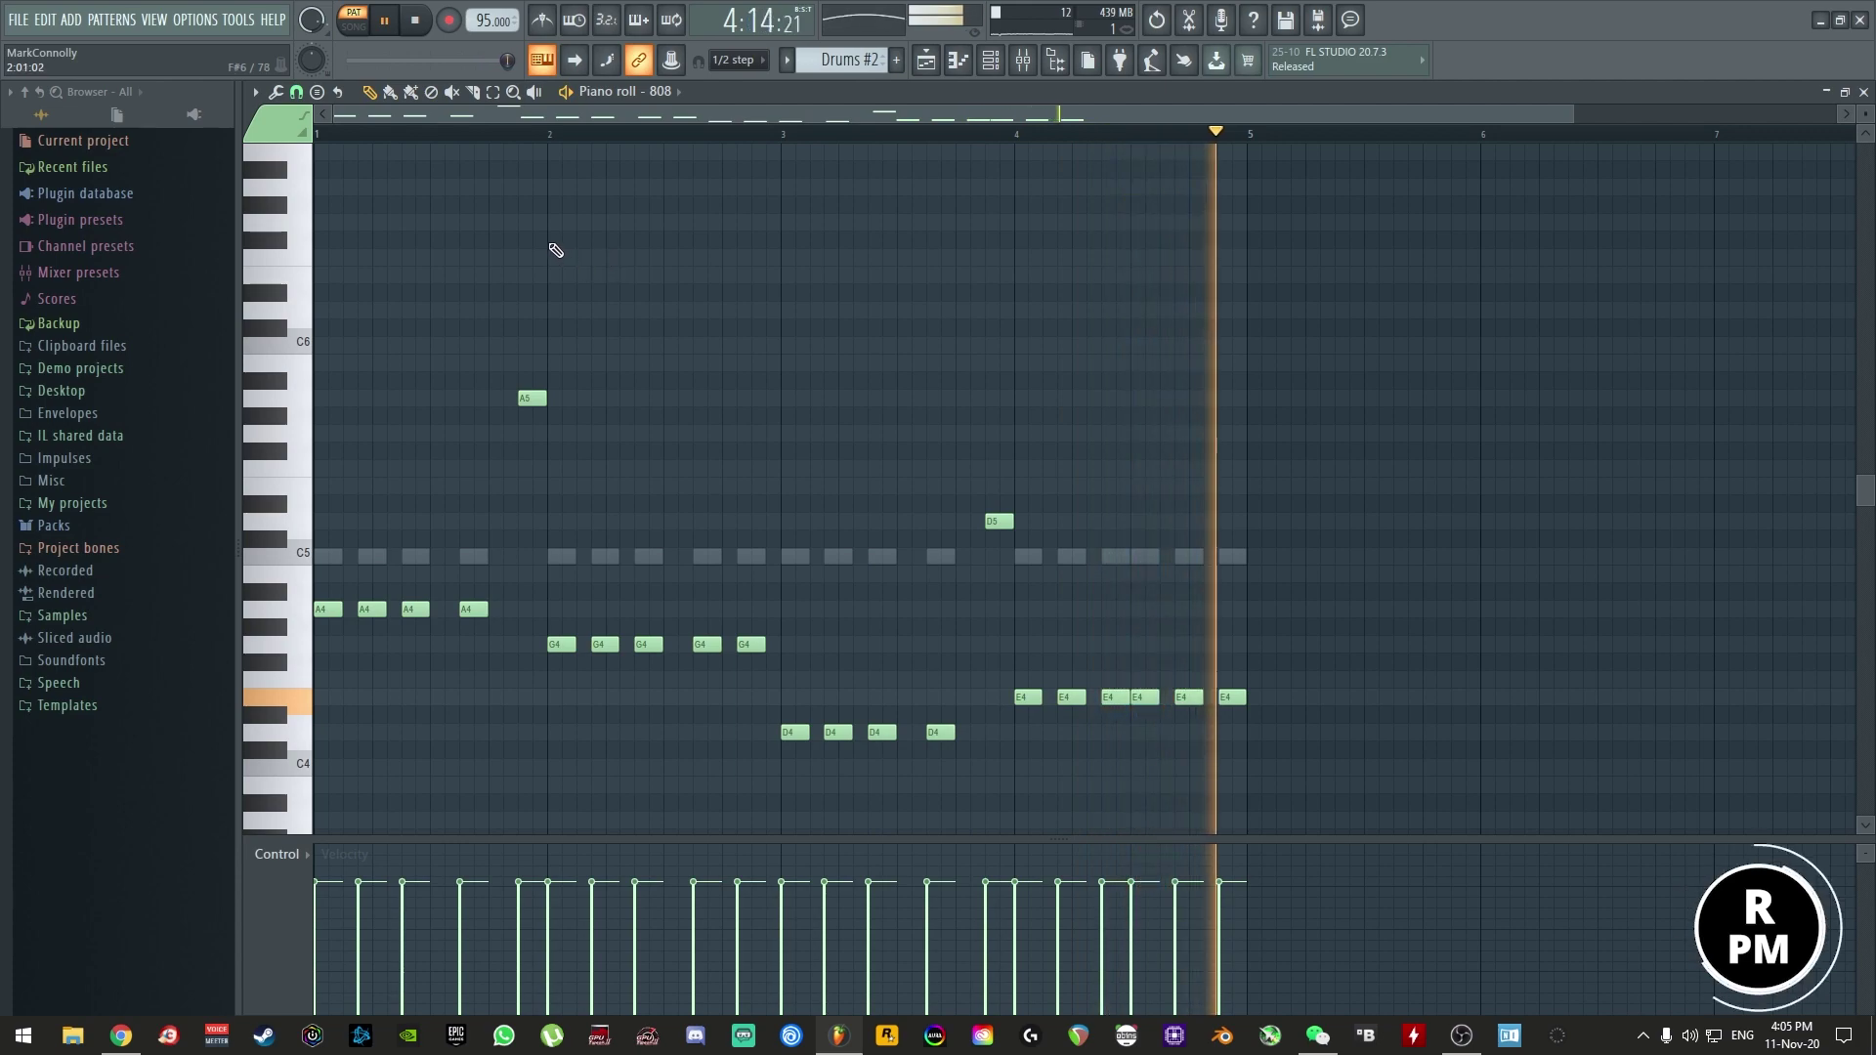
{"action": "key", "text": "space"}
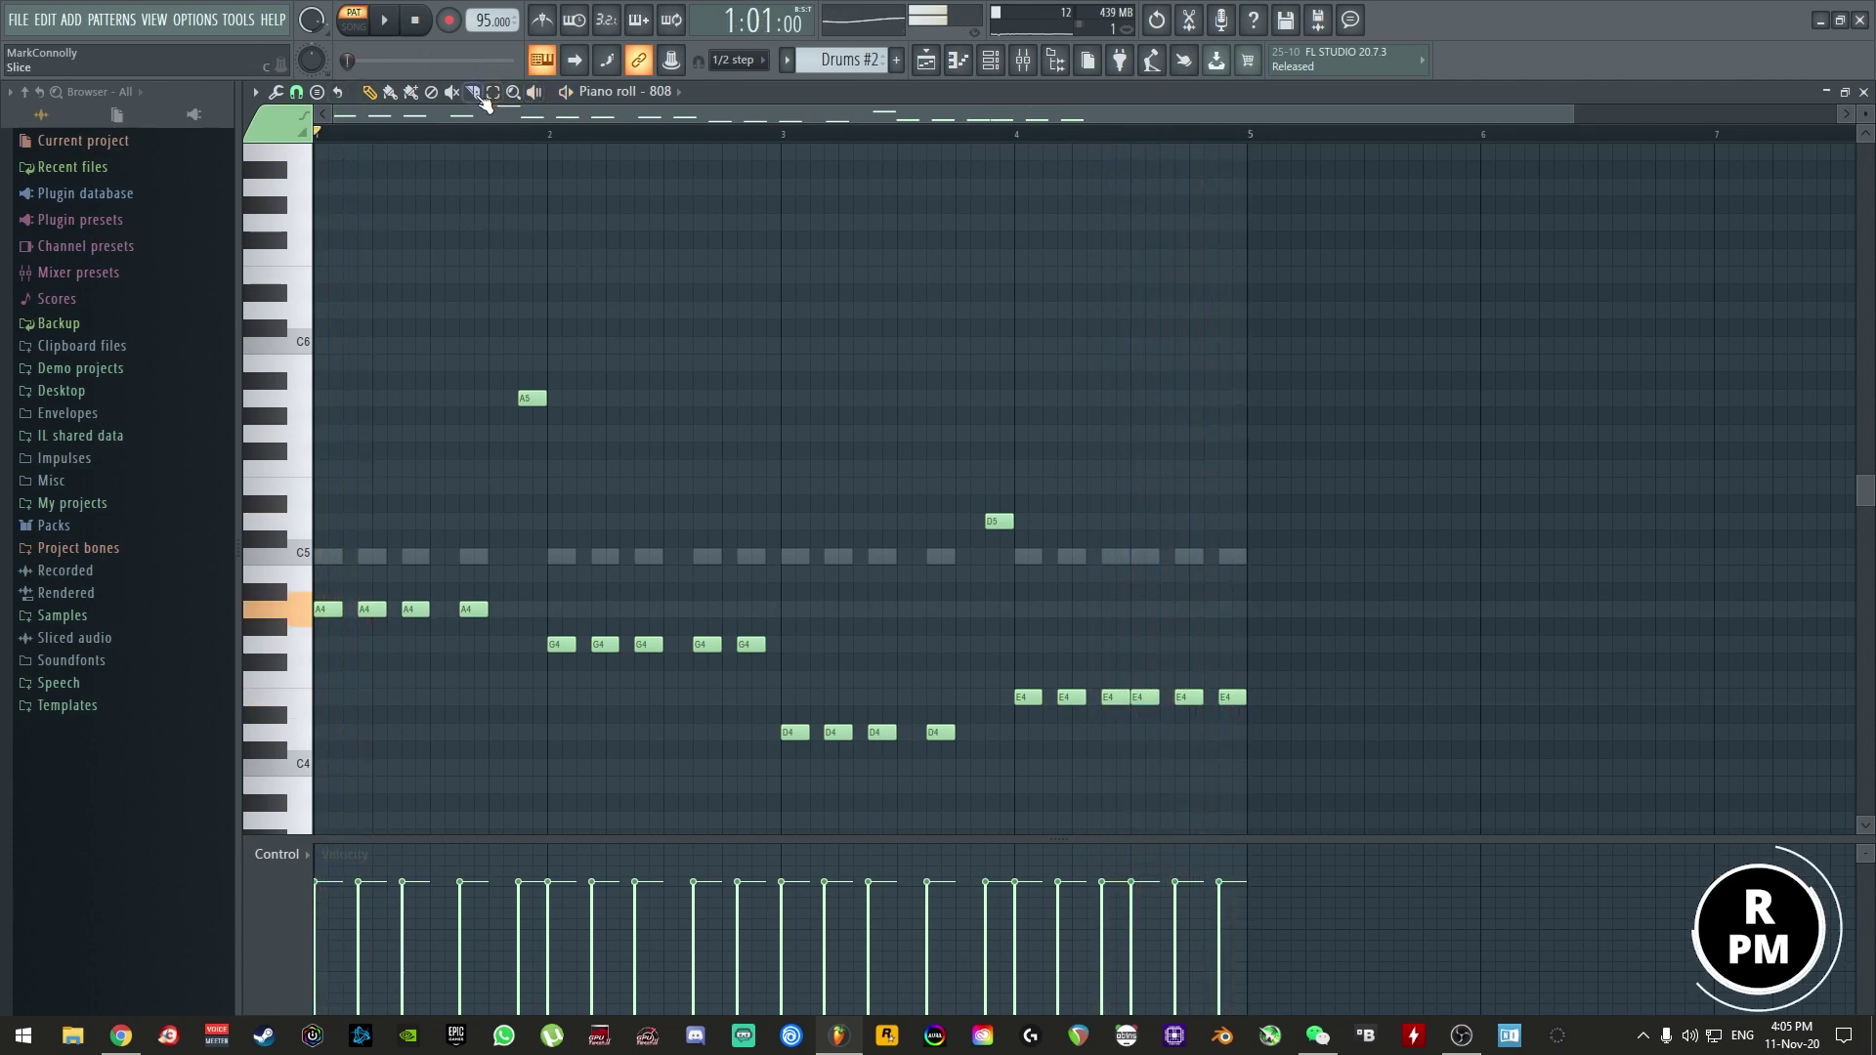
- Transpose the 808 notes in bars 2 to 4 up one octave and play the pattern
{"action": "left_click_drag", "start_coordinate": [584, 518], "coordinate": [1329, 777]}
{"action": "key", "text": "shift+Up"}
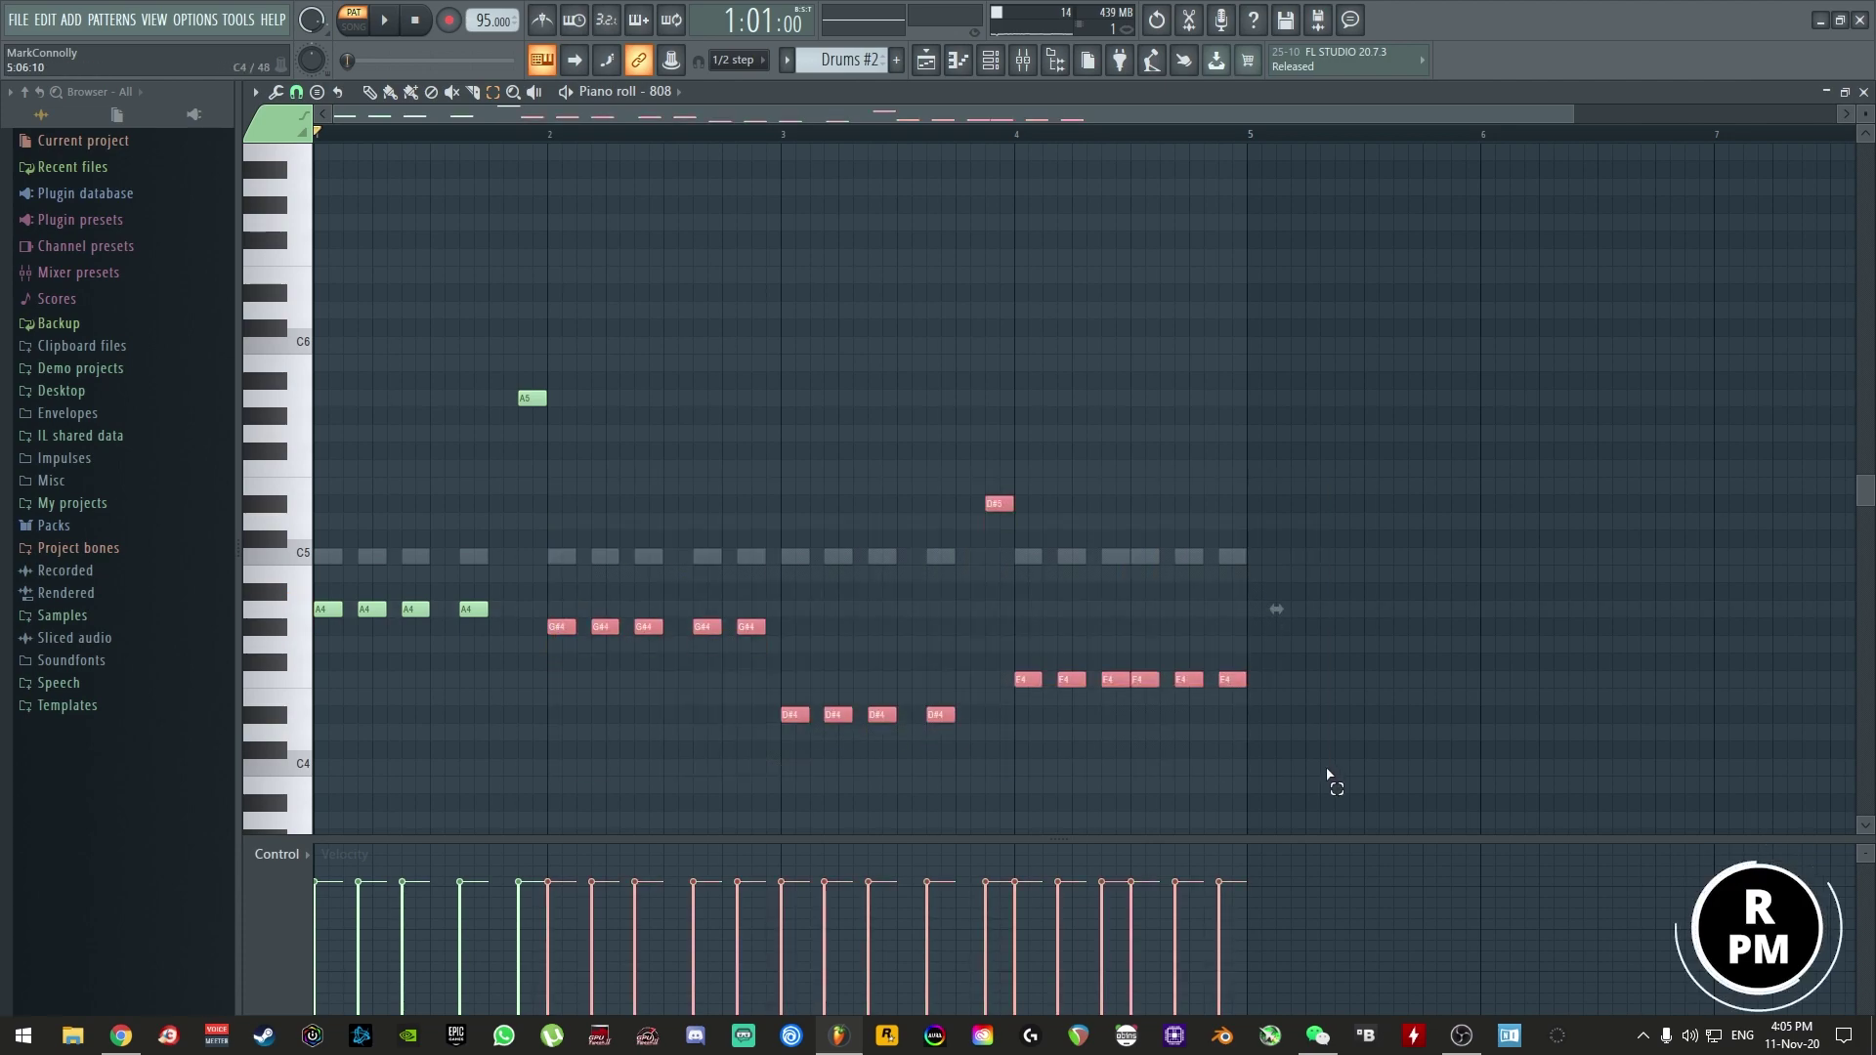
{"action": "key", "text": "shift+Down"}
{"action": "key", "text": "ctrl+Up"}
{"action": "left_click", "coordinate": [728, 652]}
{"action": "key", "text": "space"}
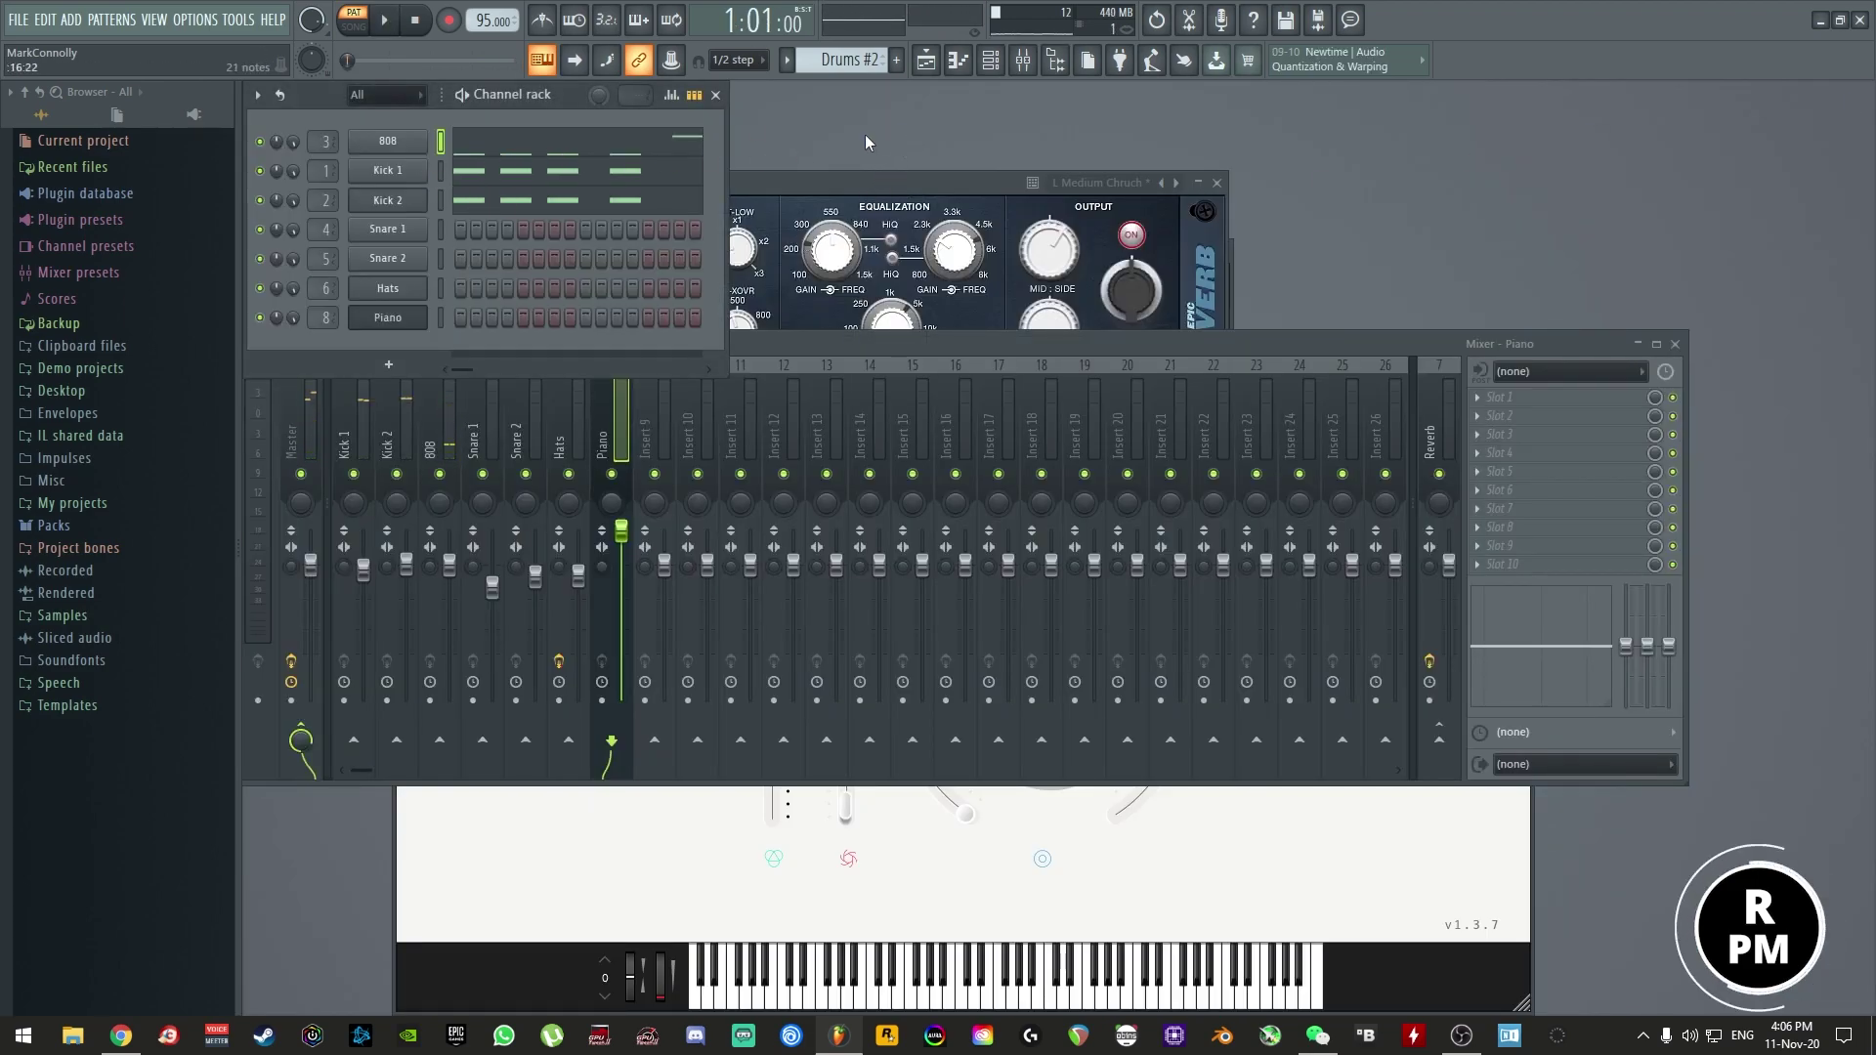
- Move the Drums #2 clip onto Track 1 at bar 1 of the playlist and play the arrangement in song mode
{"action": "key", "text": "F5"}
{"action": "left_click_drag", "start_coordinate": [524, 271], "coordinate": [545, 148]}
{"action": "key", "text": "space"}
{"action": "left_click", "coordinate": [352, 29]}
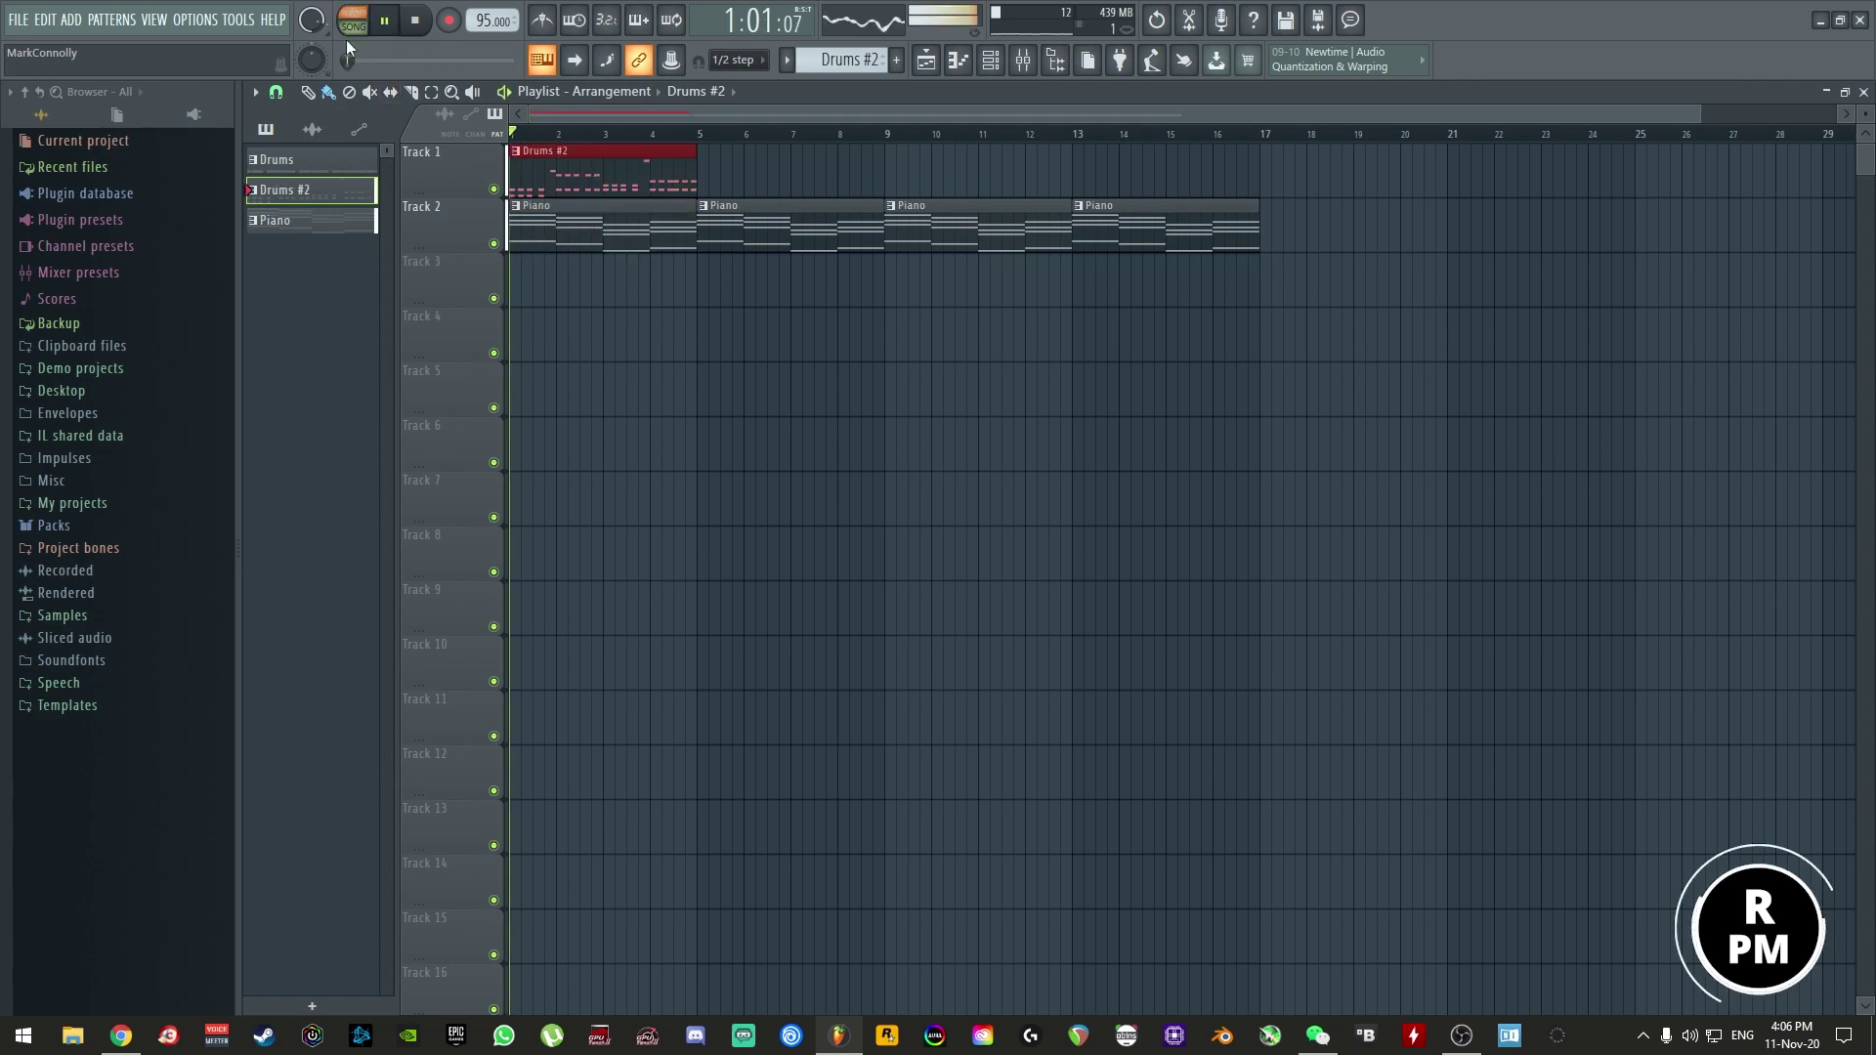
{"action": "key", "text": "space"}
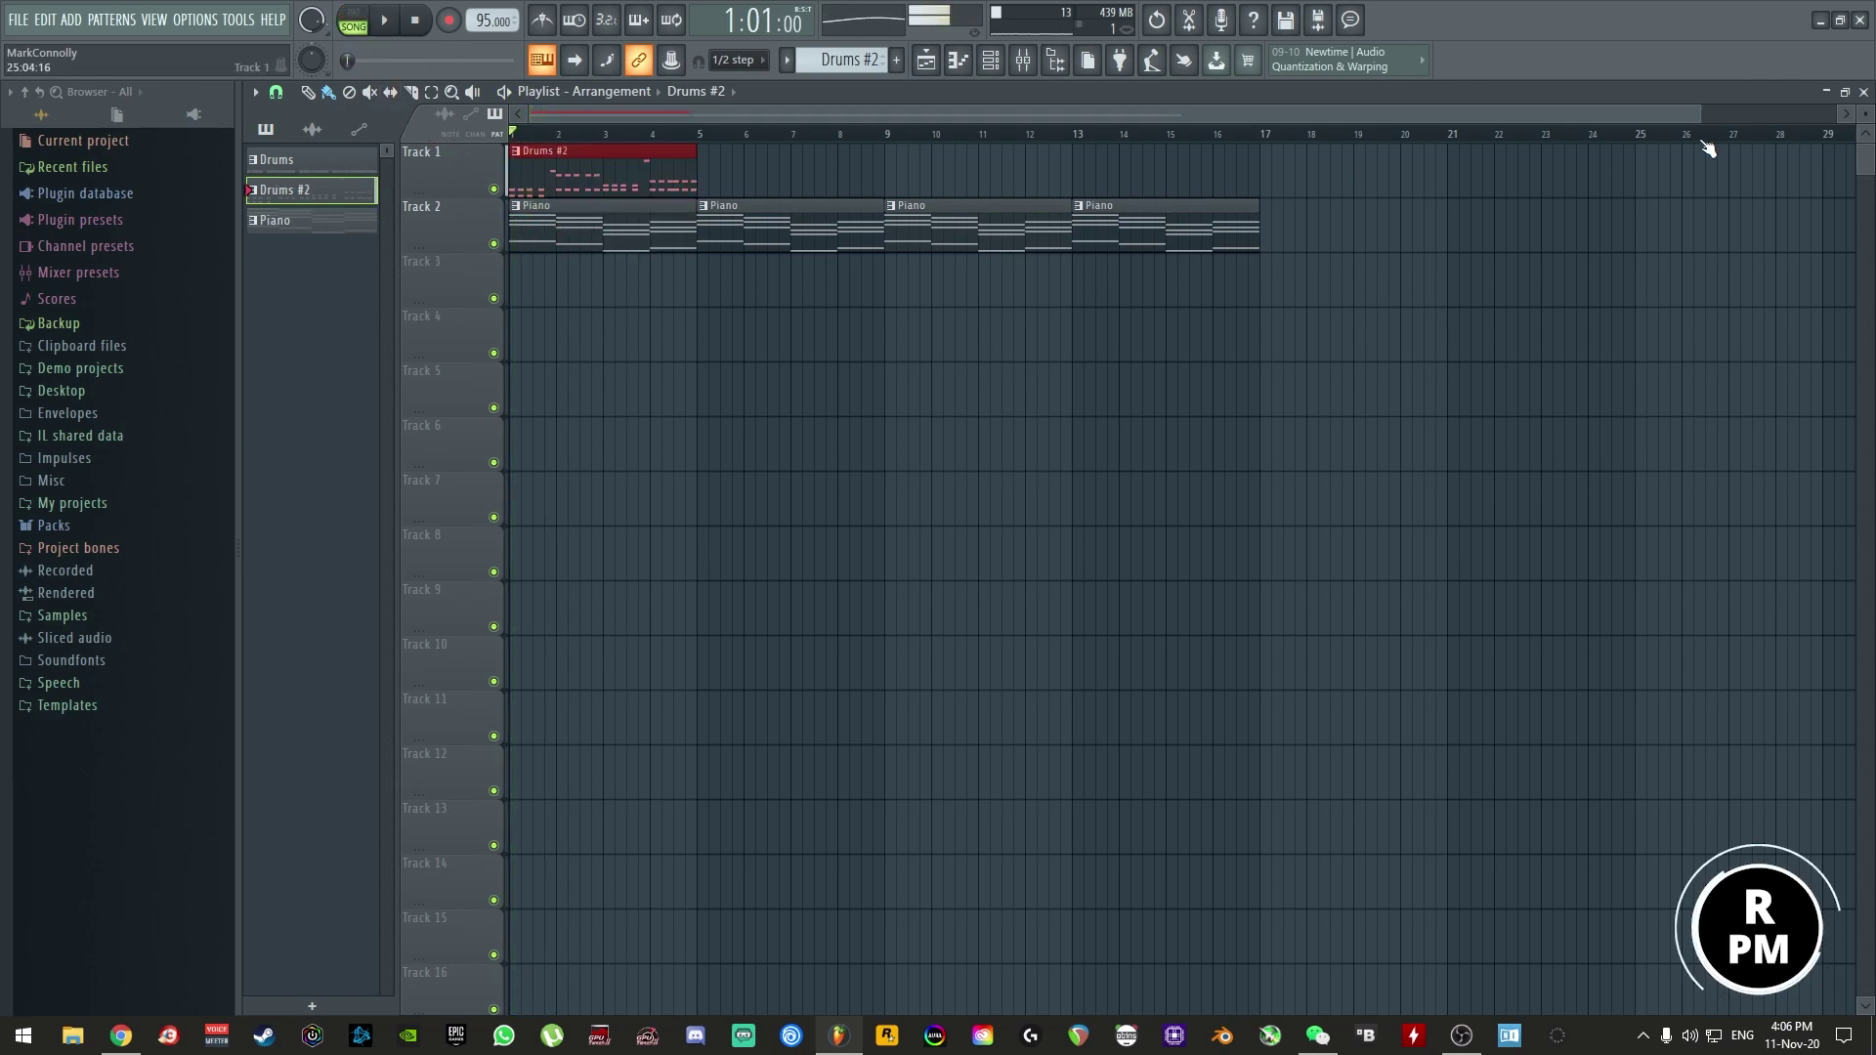
{"action": "left_click", "coordinate": [1865, 92]}
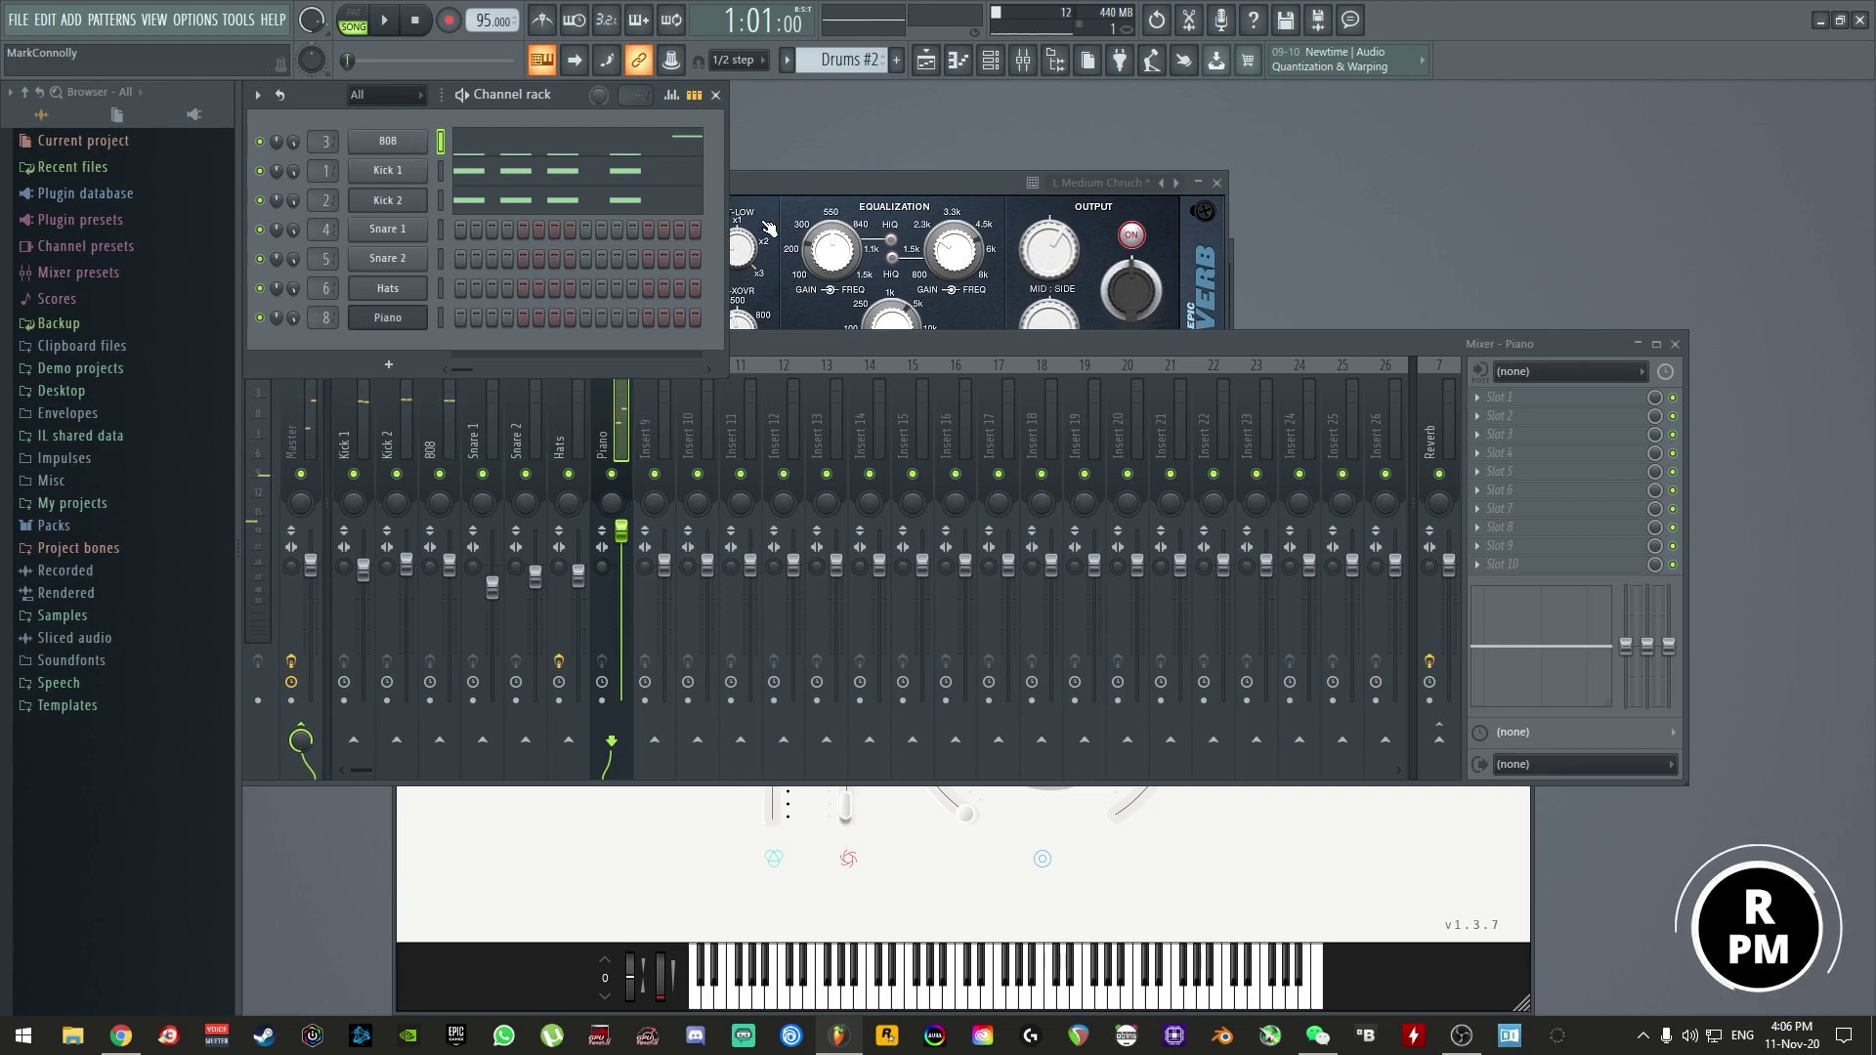
- Unmute Track 1 only and export the Drums #2 pattern to the Desktop as a WAV file named 808
{"action": "left_click", "coordinate": [371, 193]}
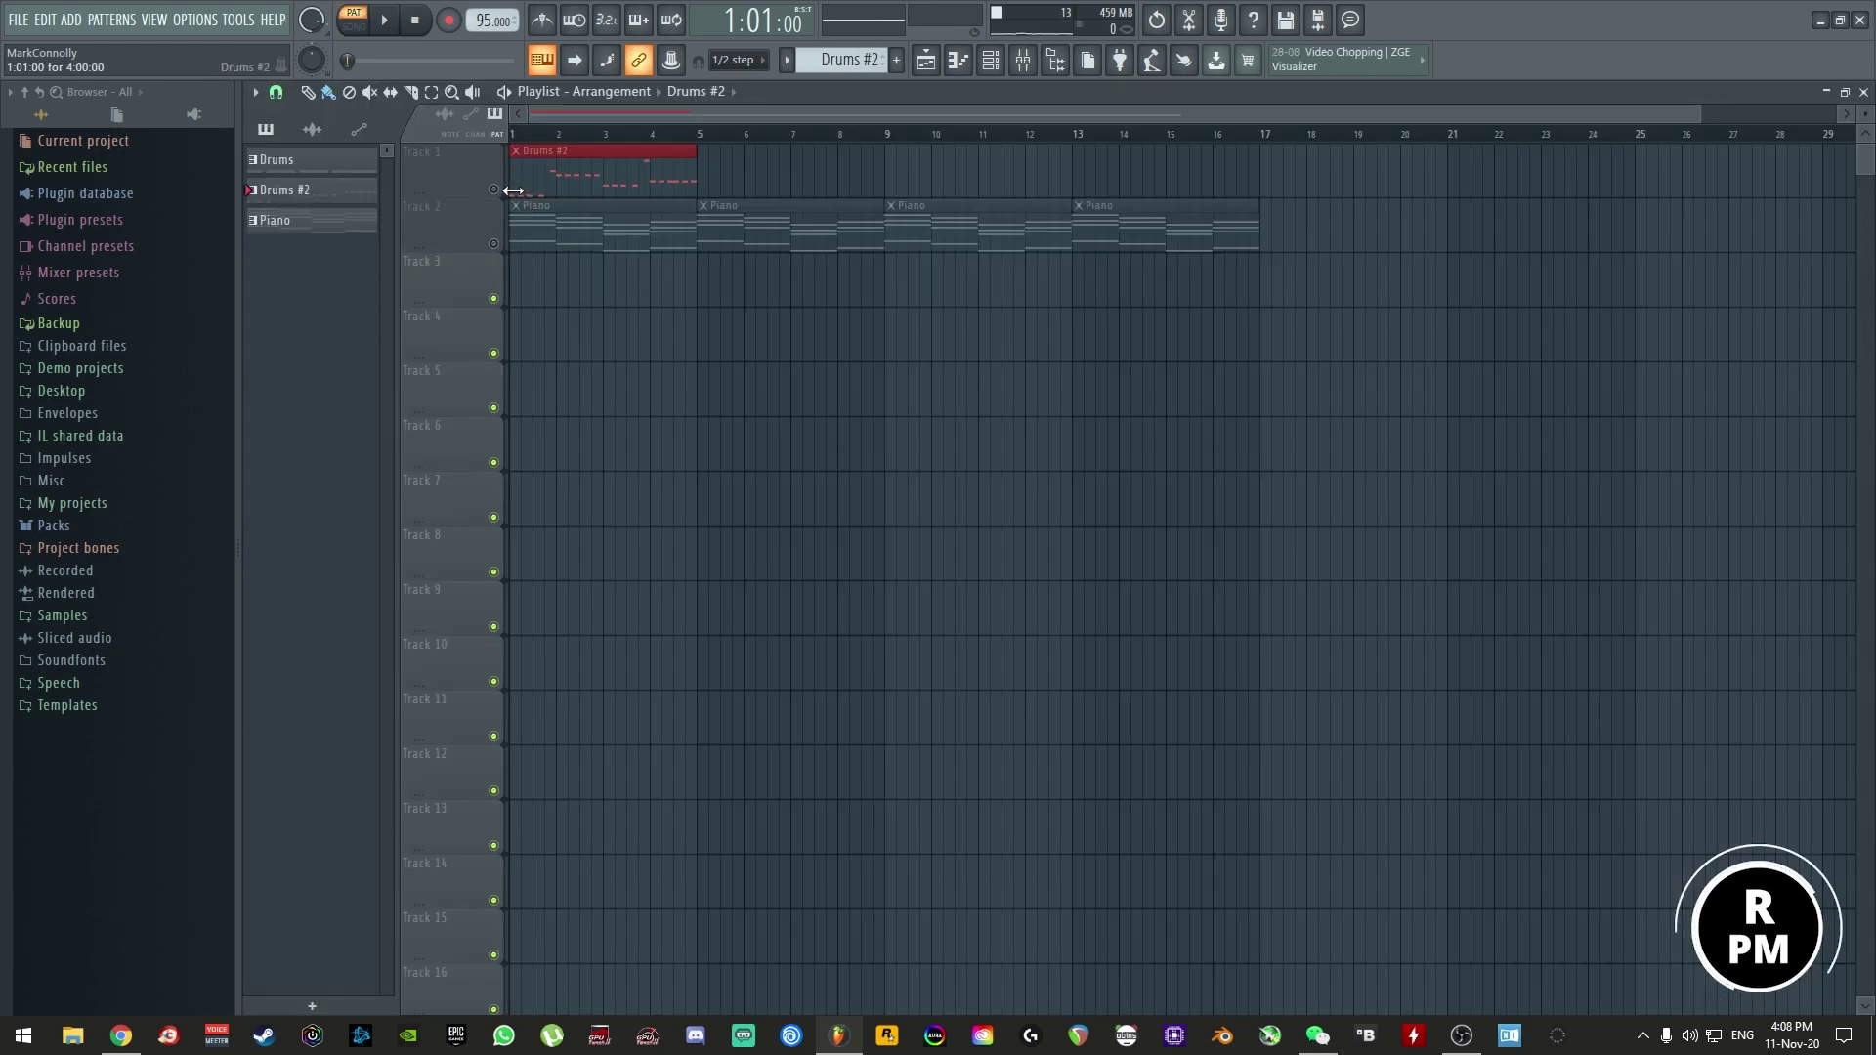
{"action": "left_click", "coordinate": [495, 190]}
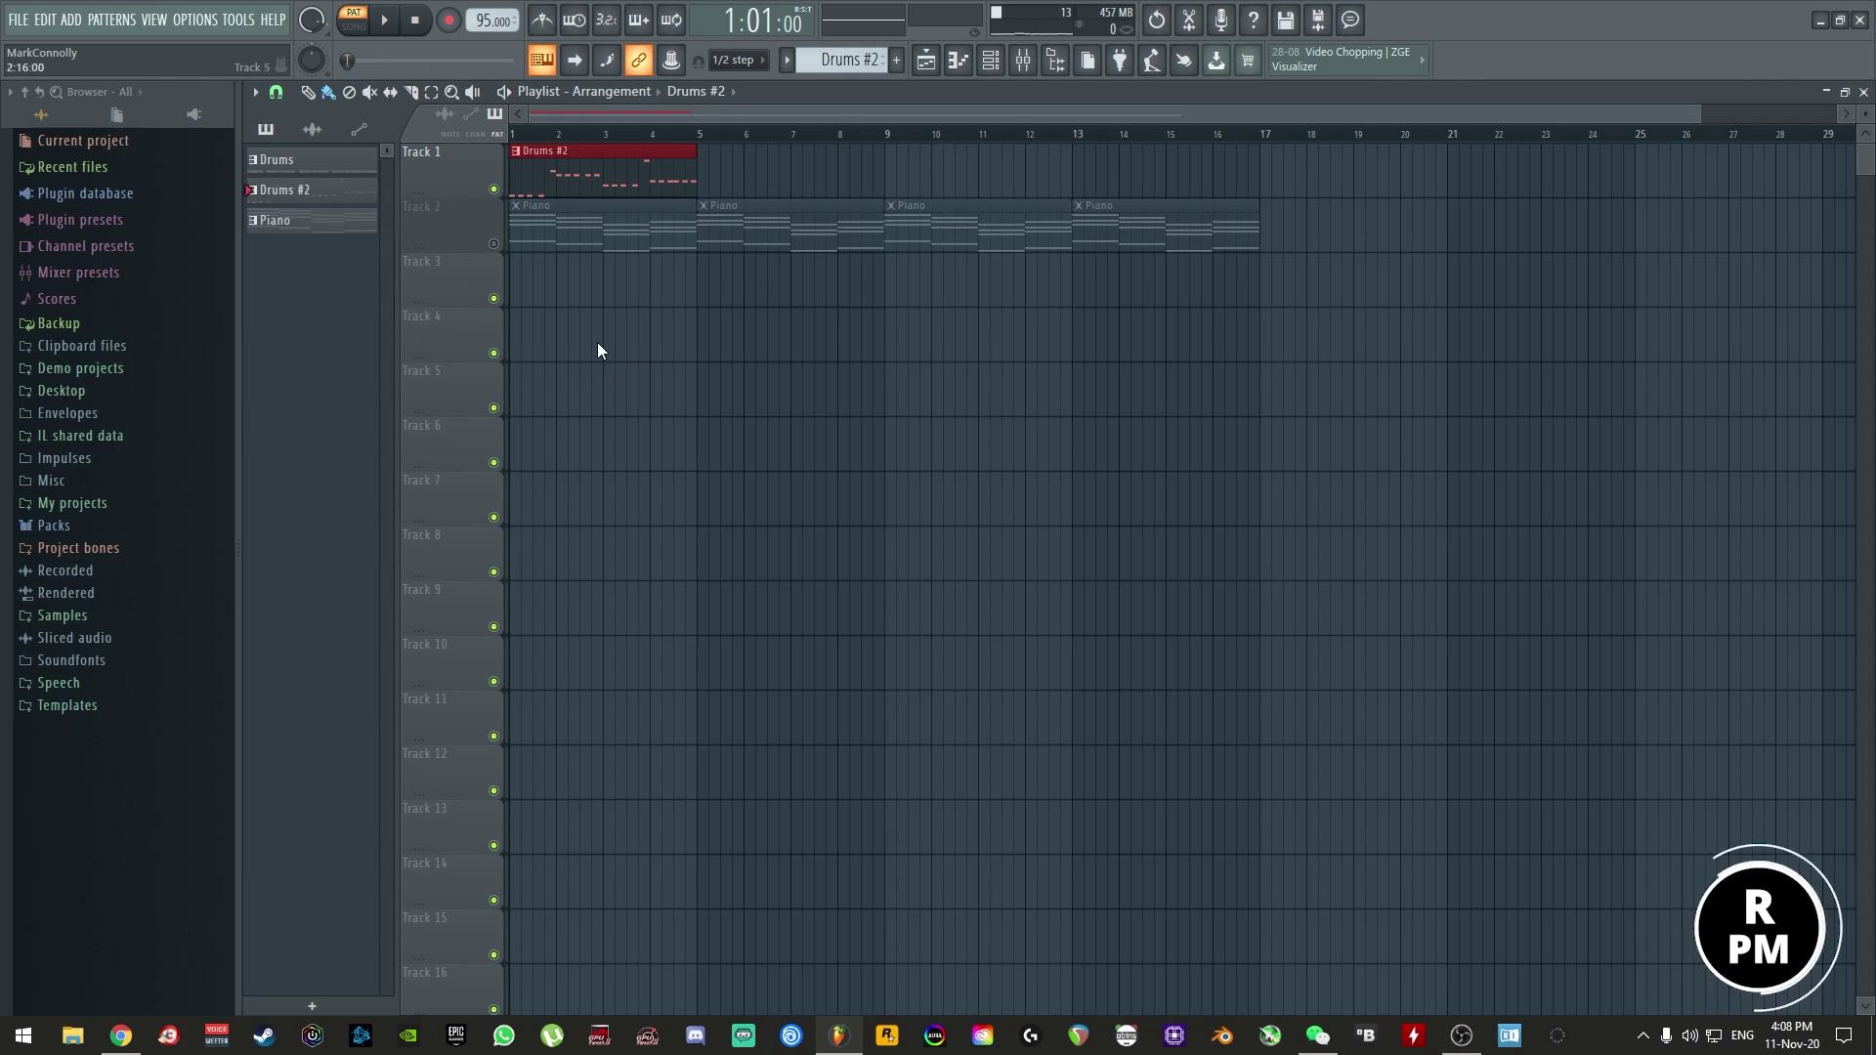
{"action": "key", "text": "ctrl+shift+r"}
{"action": "left_click", "coordinate": [962, 652]}
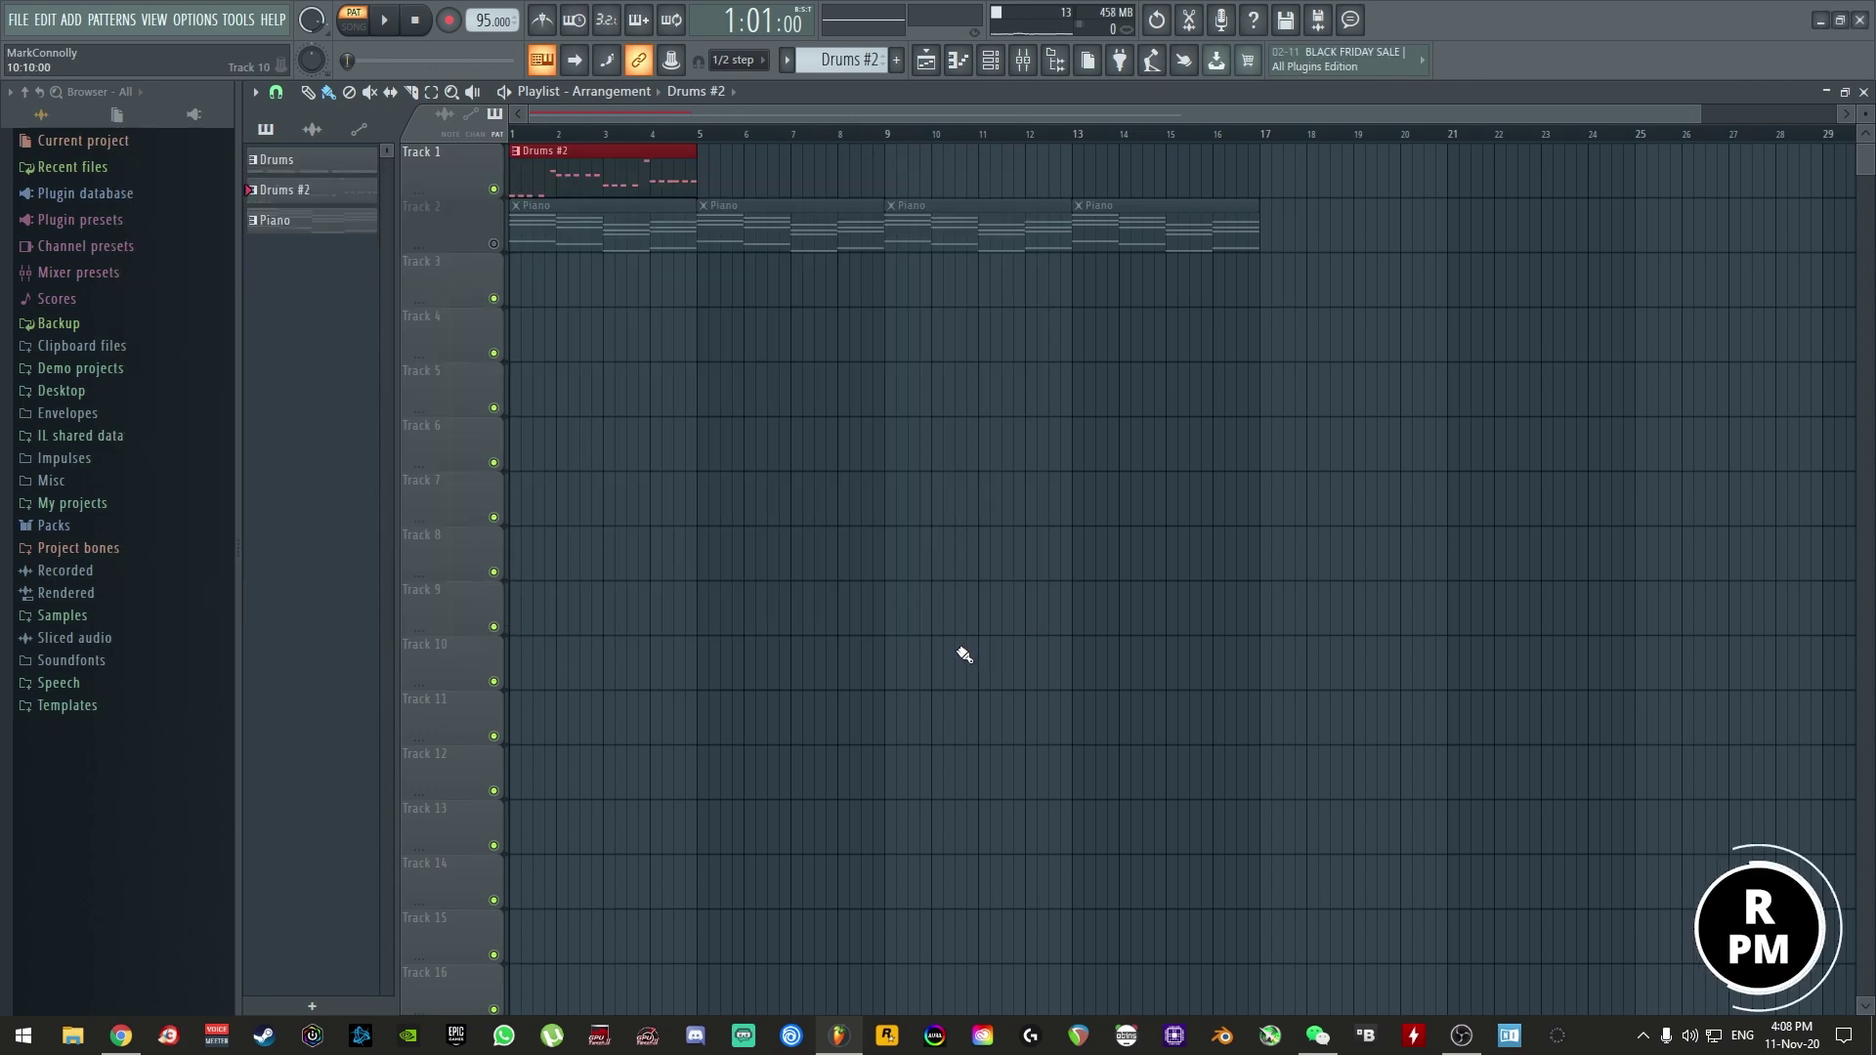
{"action": "key", "text": "ctrl+r"}
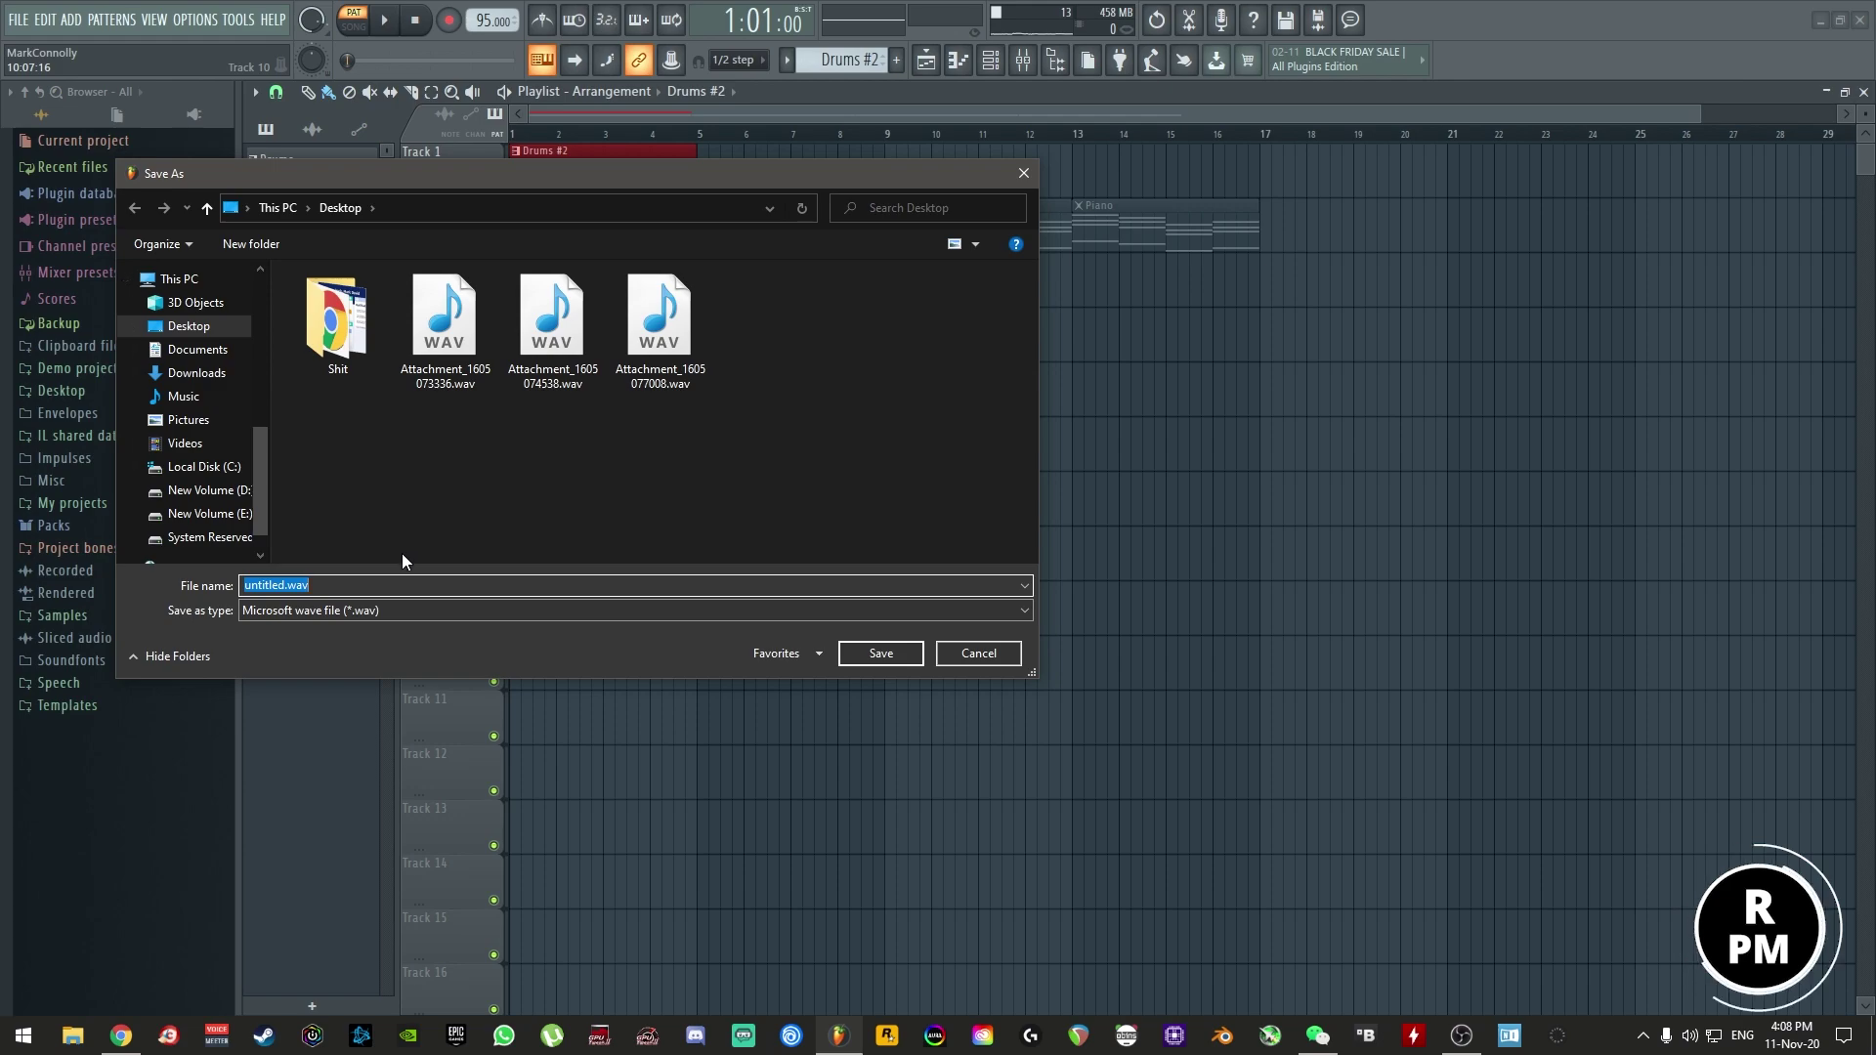
{"action": "type", "text": "808"}
{"action": "key", "text": "Return"}
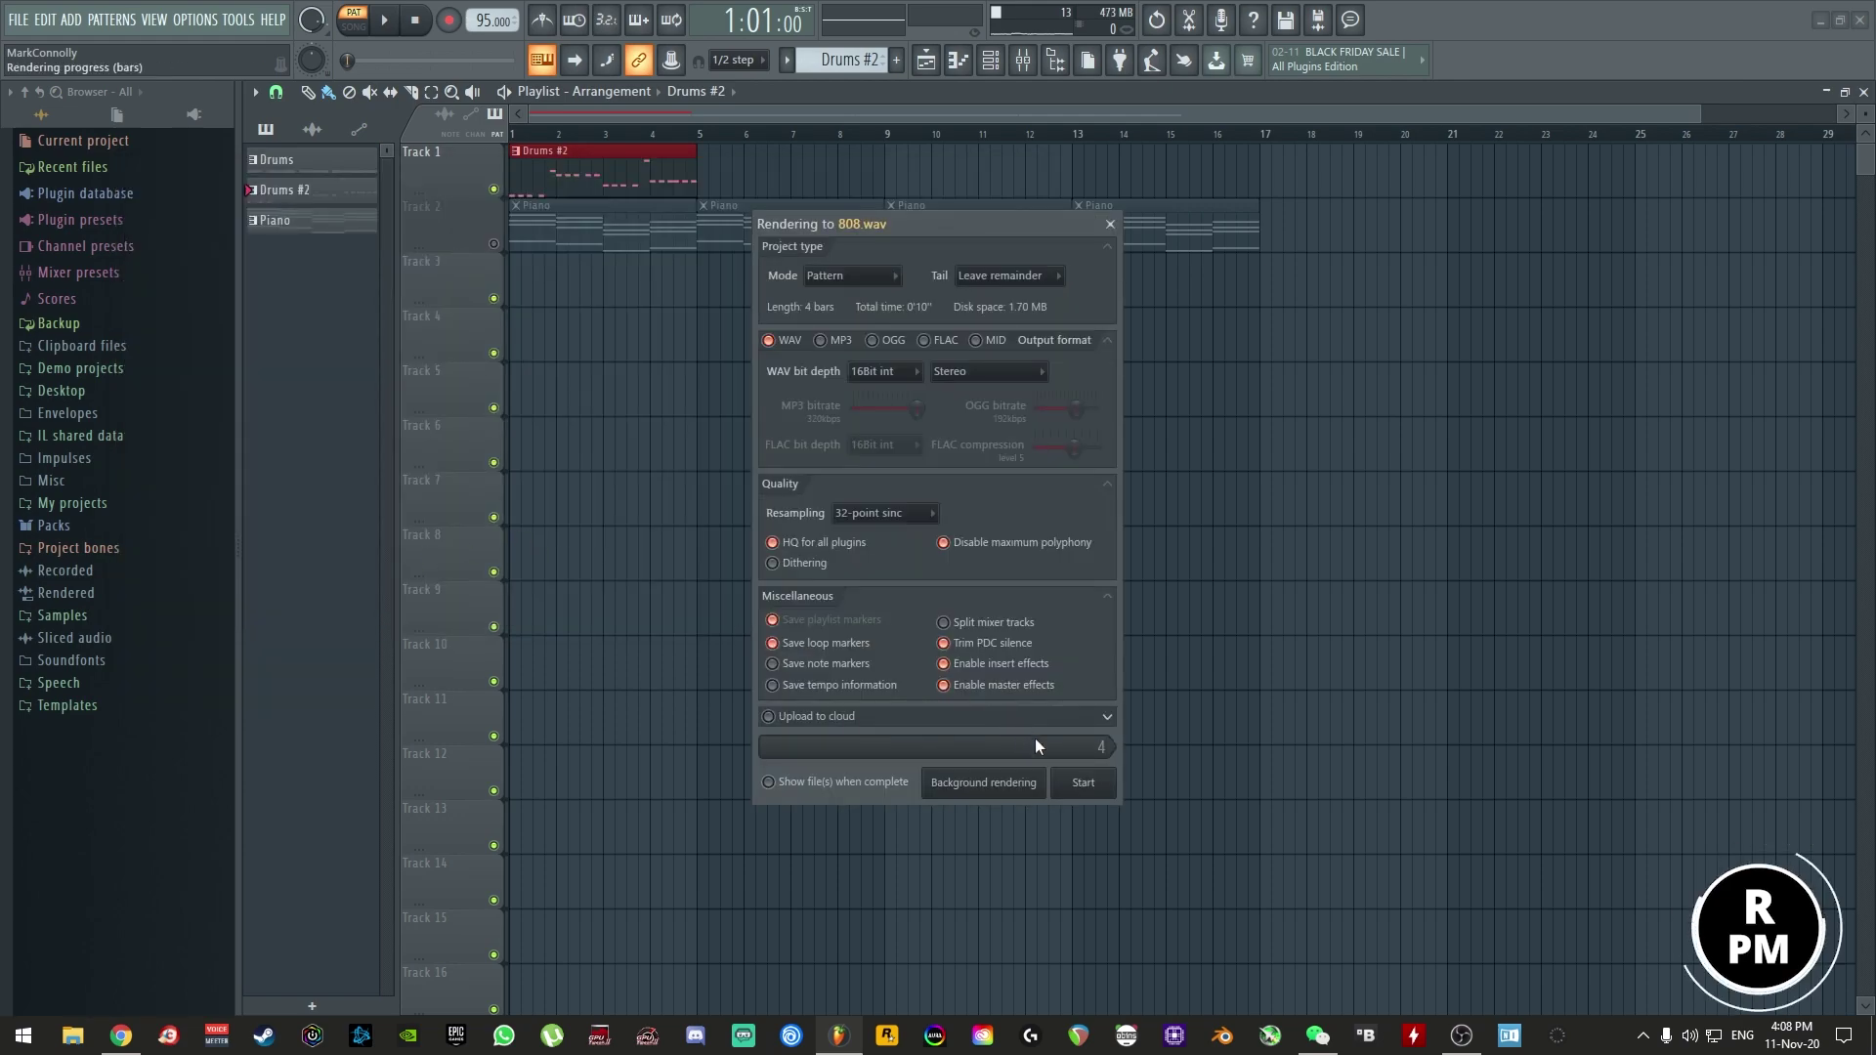
- Load 808.wav from the Desktop into Newtone on the 808 mixer track for pitch analysis
{"action": "left_click", "coordinate": [1866, 92]}
{"action": "left_click_drag", "start_coordinate": [1246, 295], "coordinate": [1276, 269]}
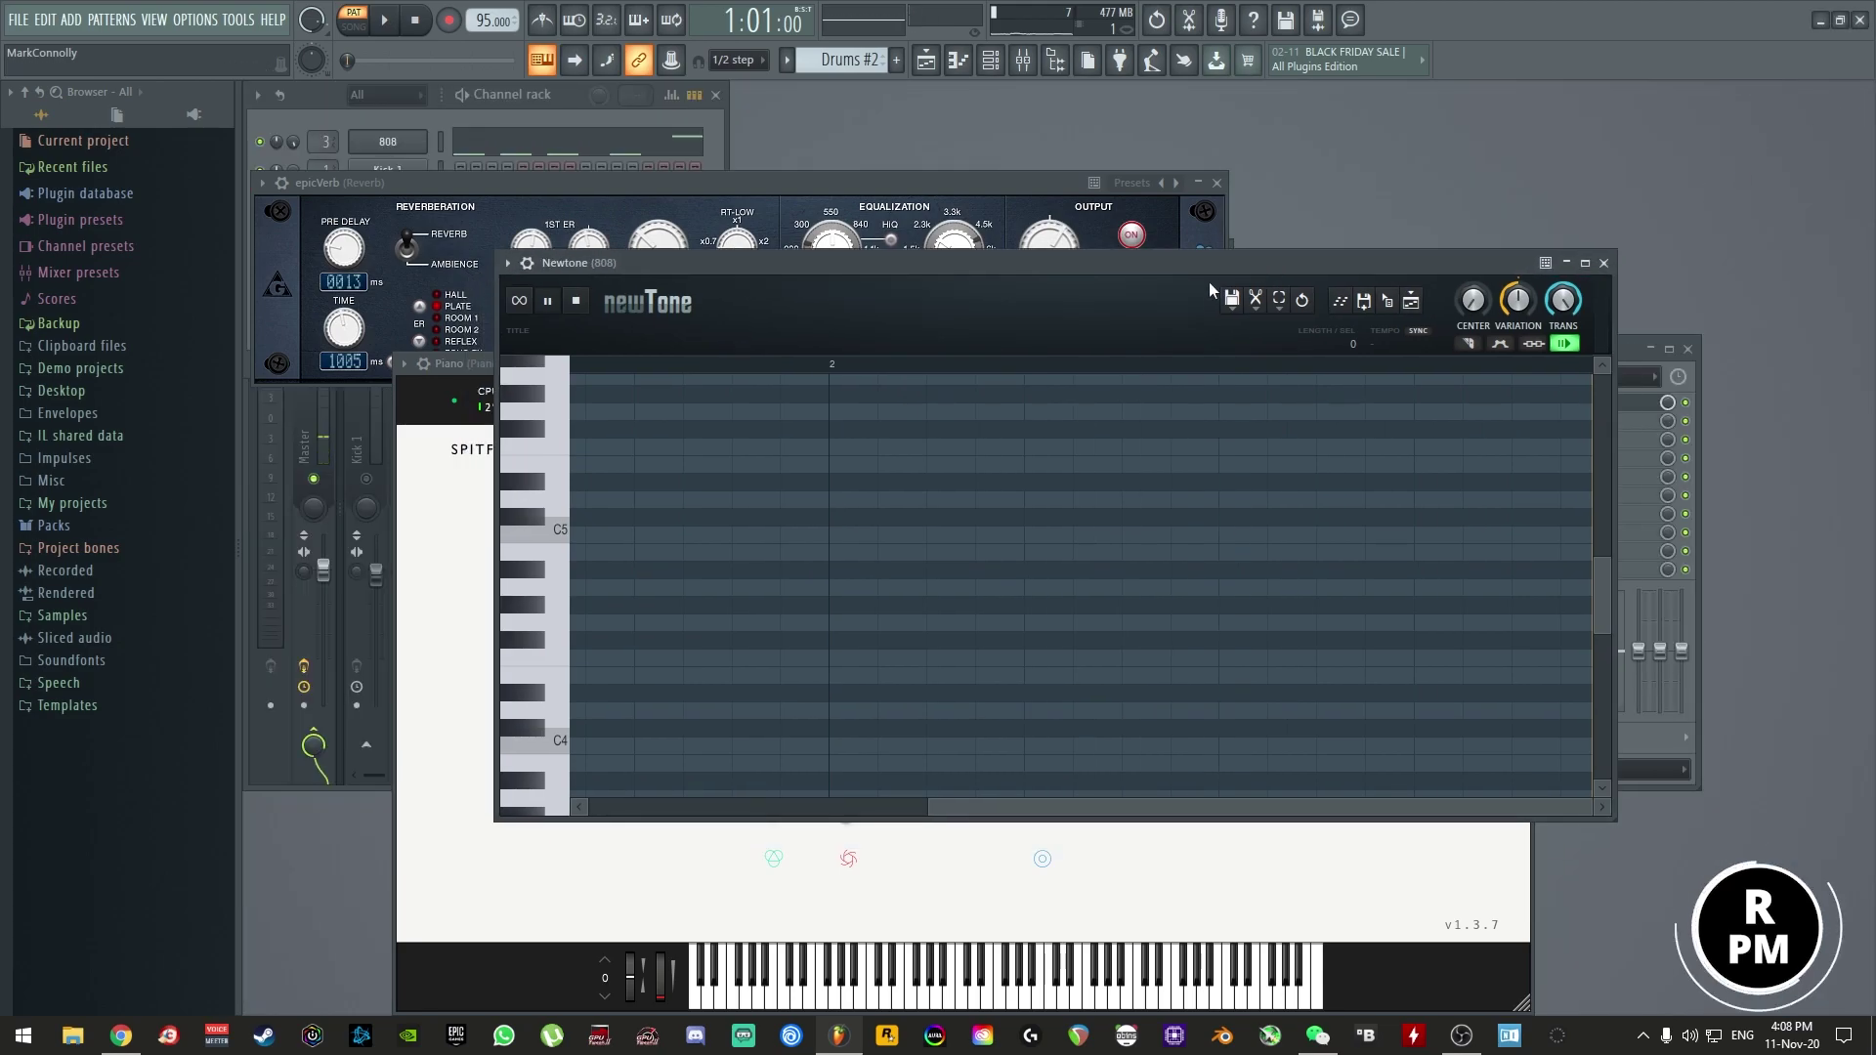
{"action": "left_click", "coordinate": [1233, 303]}
{"action": "left_click", "coordinate": [1265, 358]}
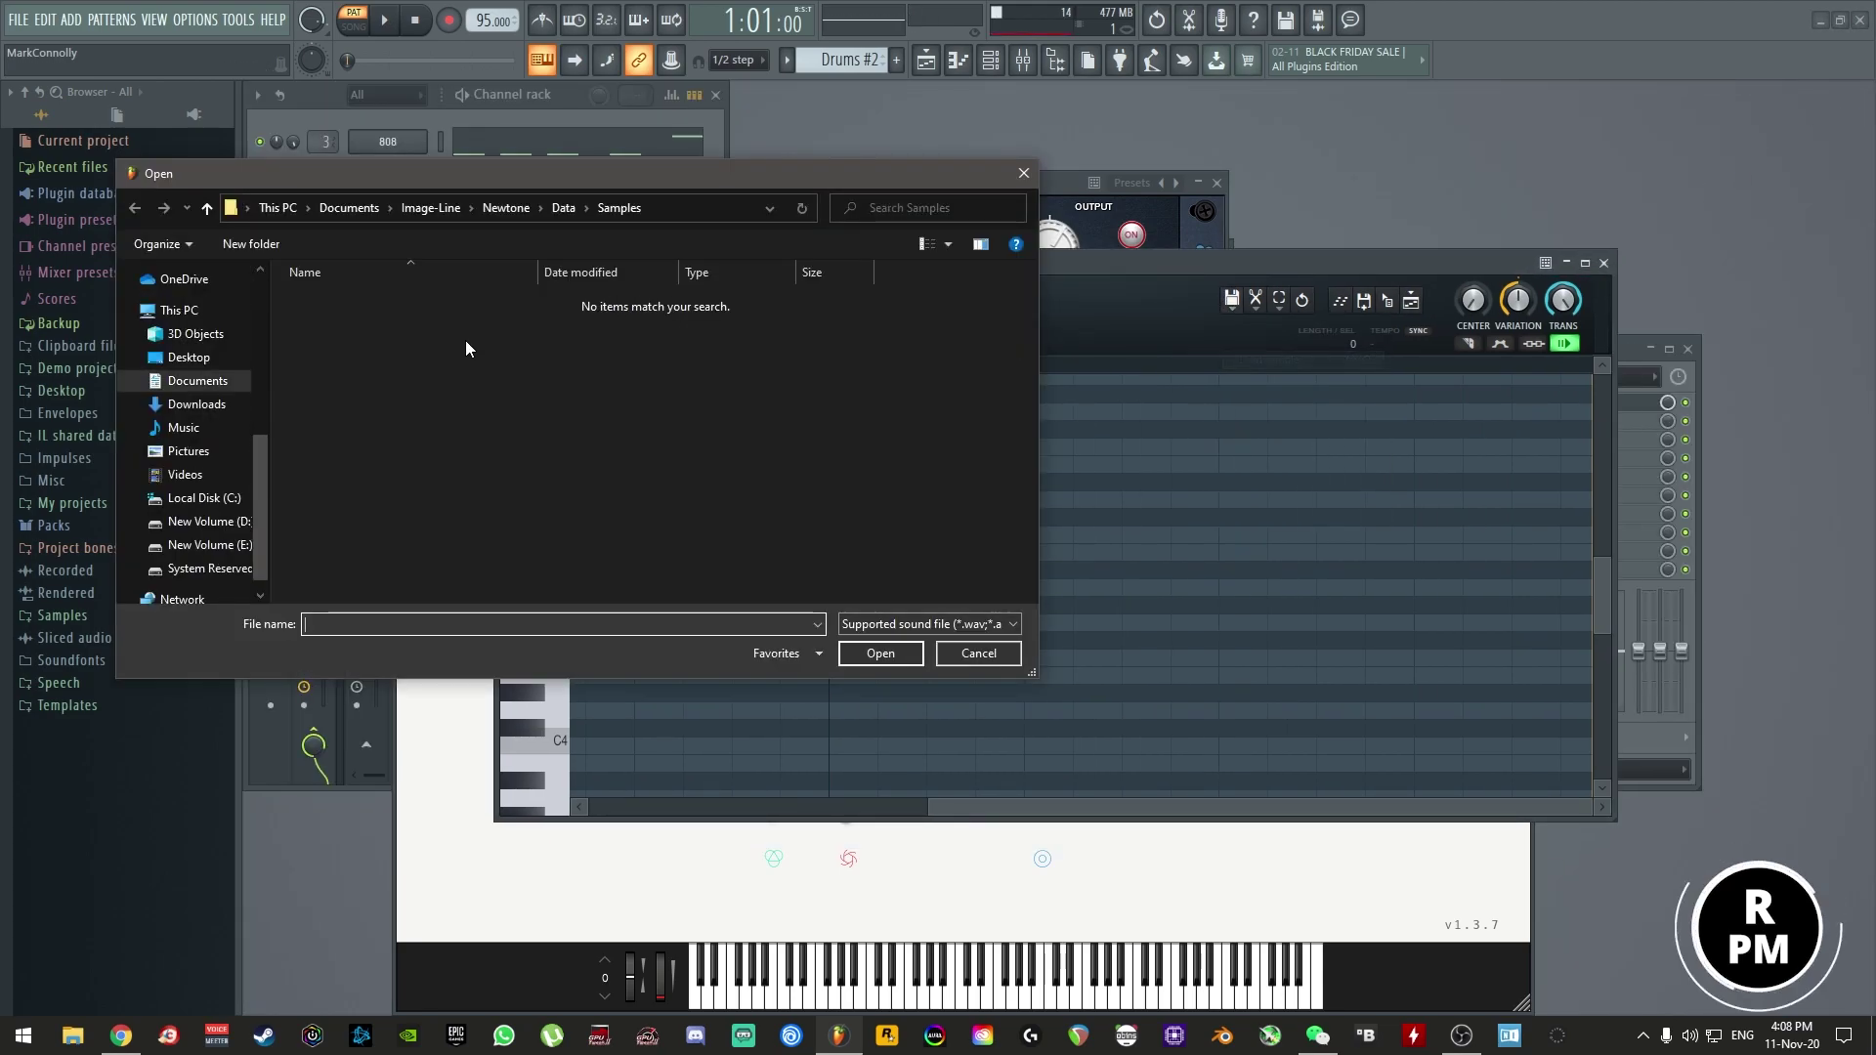
{"action": "left_click", "coordinate": [191, 359]}
{"action": "double_click", "coordinate": [472, 334]}
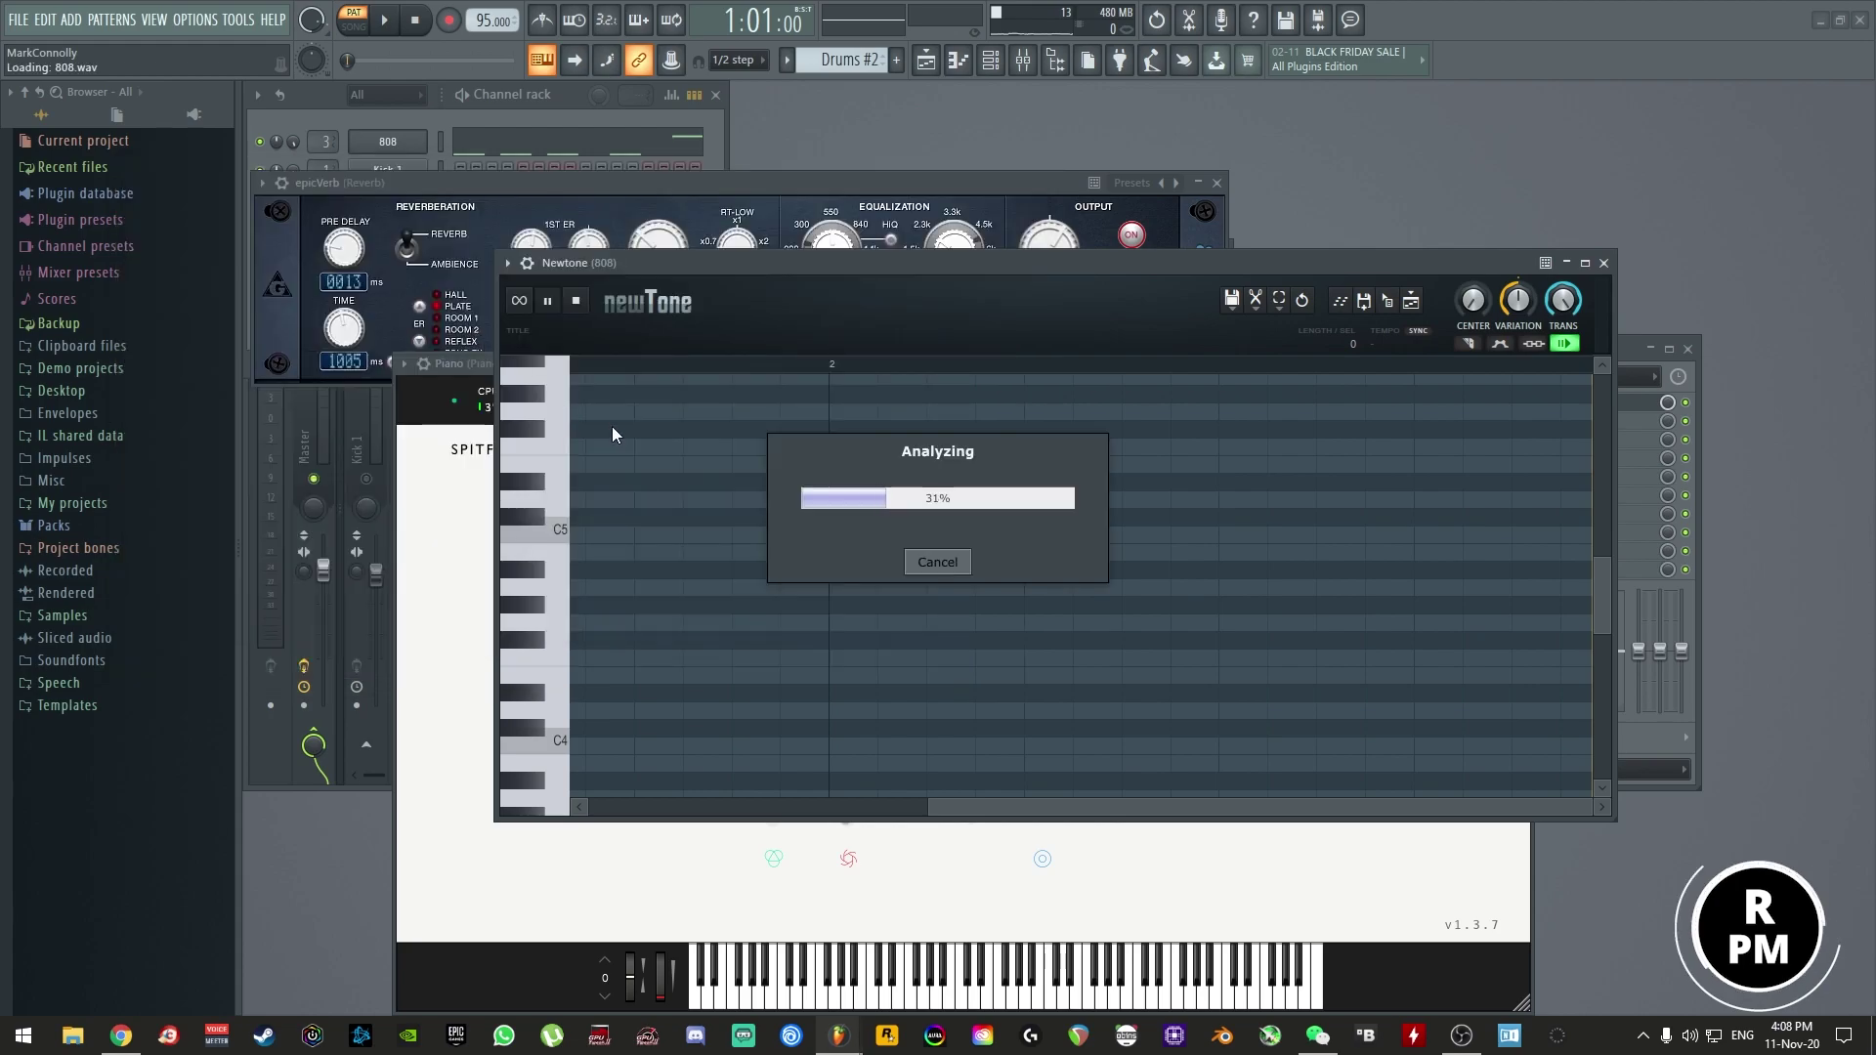
- Examine the detected pitches of 808.wav in a maximized Newtone to find the sample's real notes
{"action": "scroll", "coordinate": [817, 533], "scroll_direction": "up", "scroll_amount": 10}
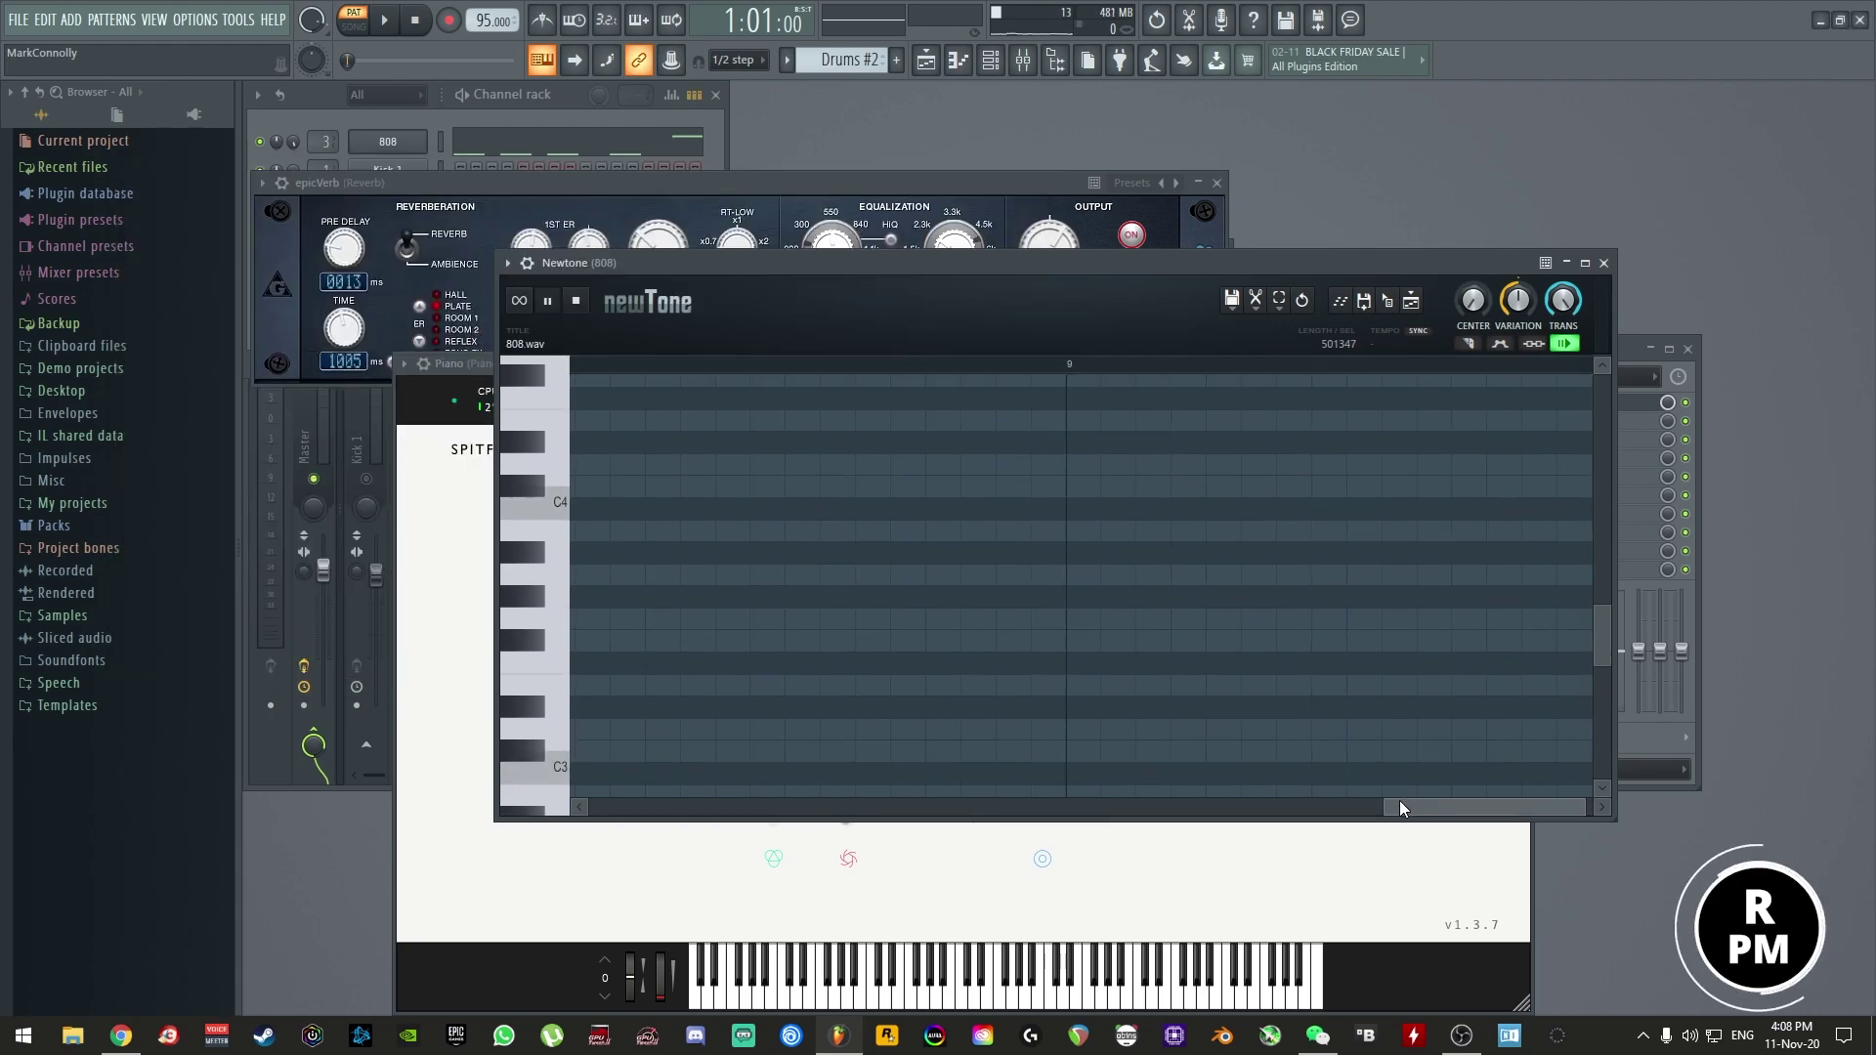
{"action": "scroll", "coordinate": [616, 735], "scroll_direction": "right", "scroll_amount": 2}
{"action": "scroll", "coordinate": [700, 743], "scroll_direction": "right", "scroll_amount": 5}
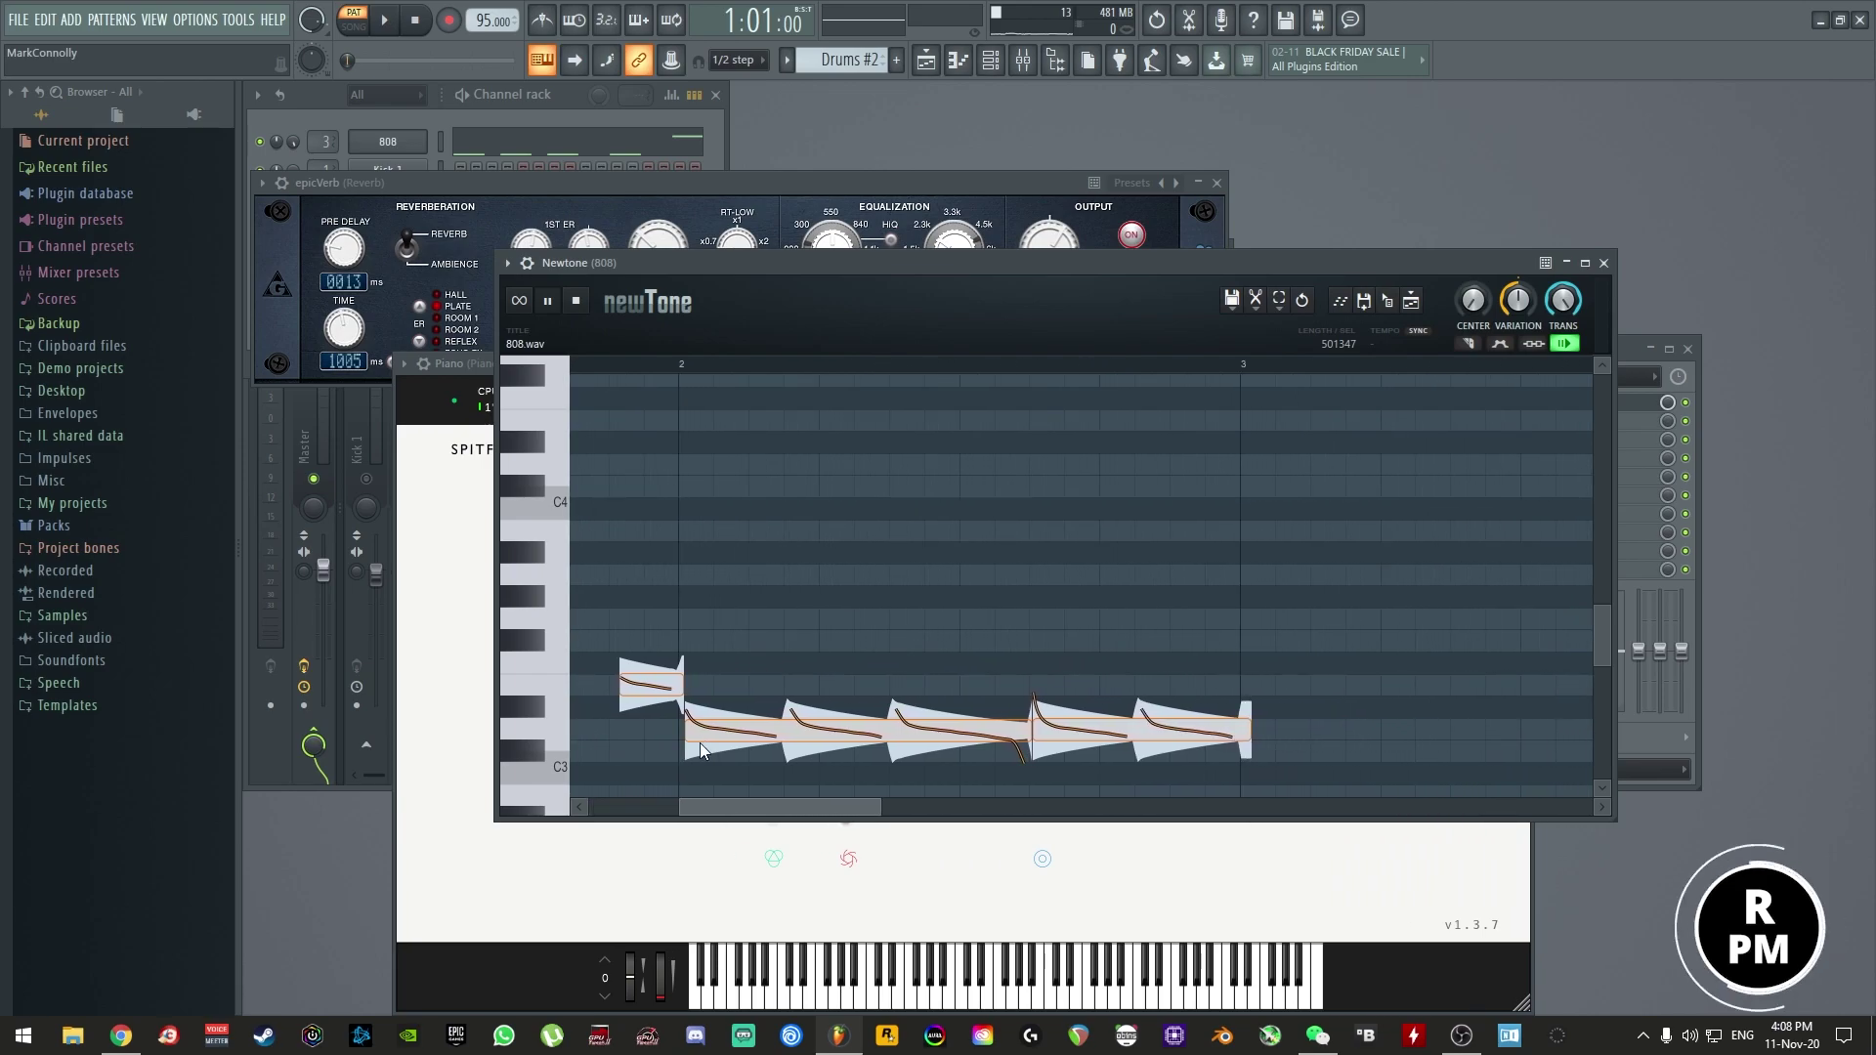
{"action": "scroll", "coordinate": [804, 770], "scroll_direction": "left", "scroll_amount": 5}
{"action": "scroll", "coordinate": [625, 769], "scroll_direction": "right", "scroll_amount": 5}
{"action": "scroll", "coordinate": [1002, 621], "scroll_direction": "down", "scroll_amount": 10}
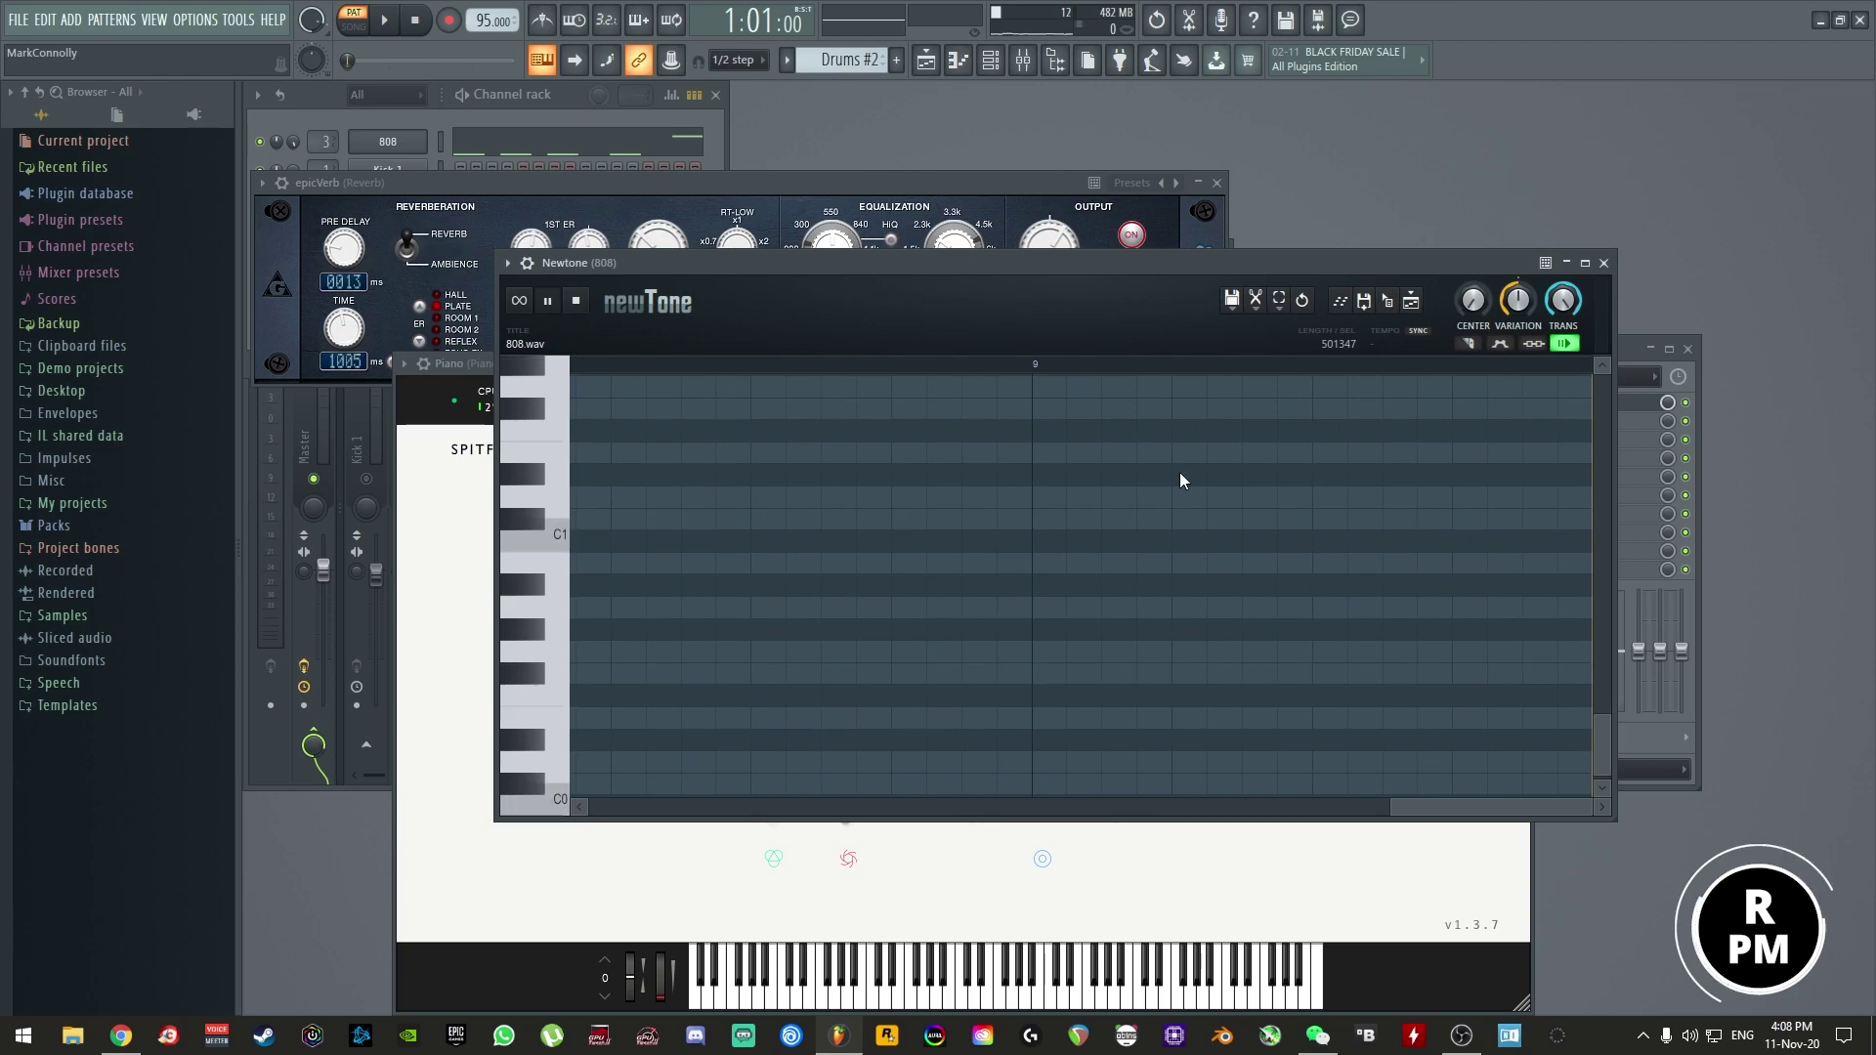
{"action": "left_click", "coordinate": [1587, 263]}
{"action": "scroll", "coordinate": [1085, 811], "scroll_direction": "up", "scroll_amount": 5}
{"action": "left_click_drag", "start_coordinate": [1450, 997], "coordinate": [400, 860]}
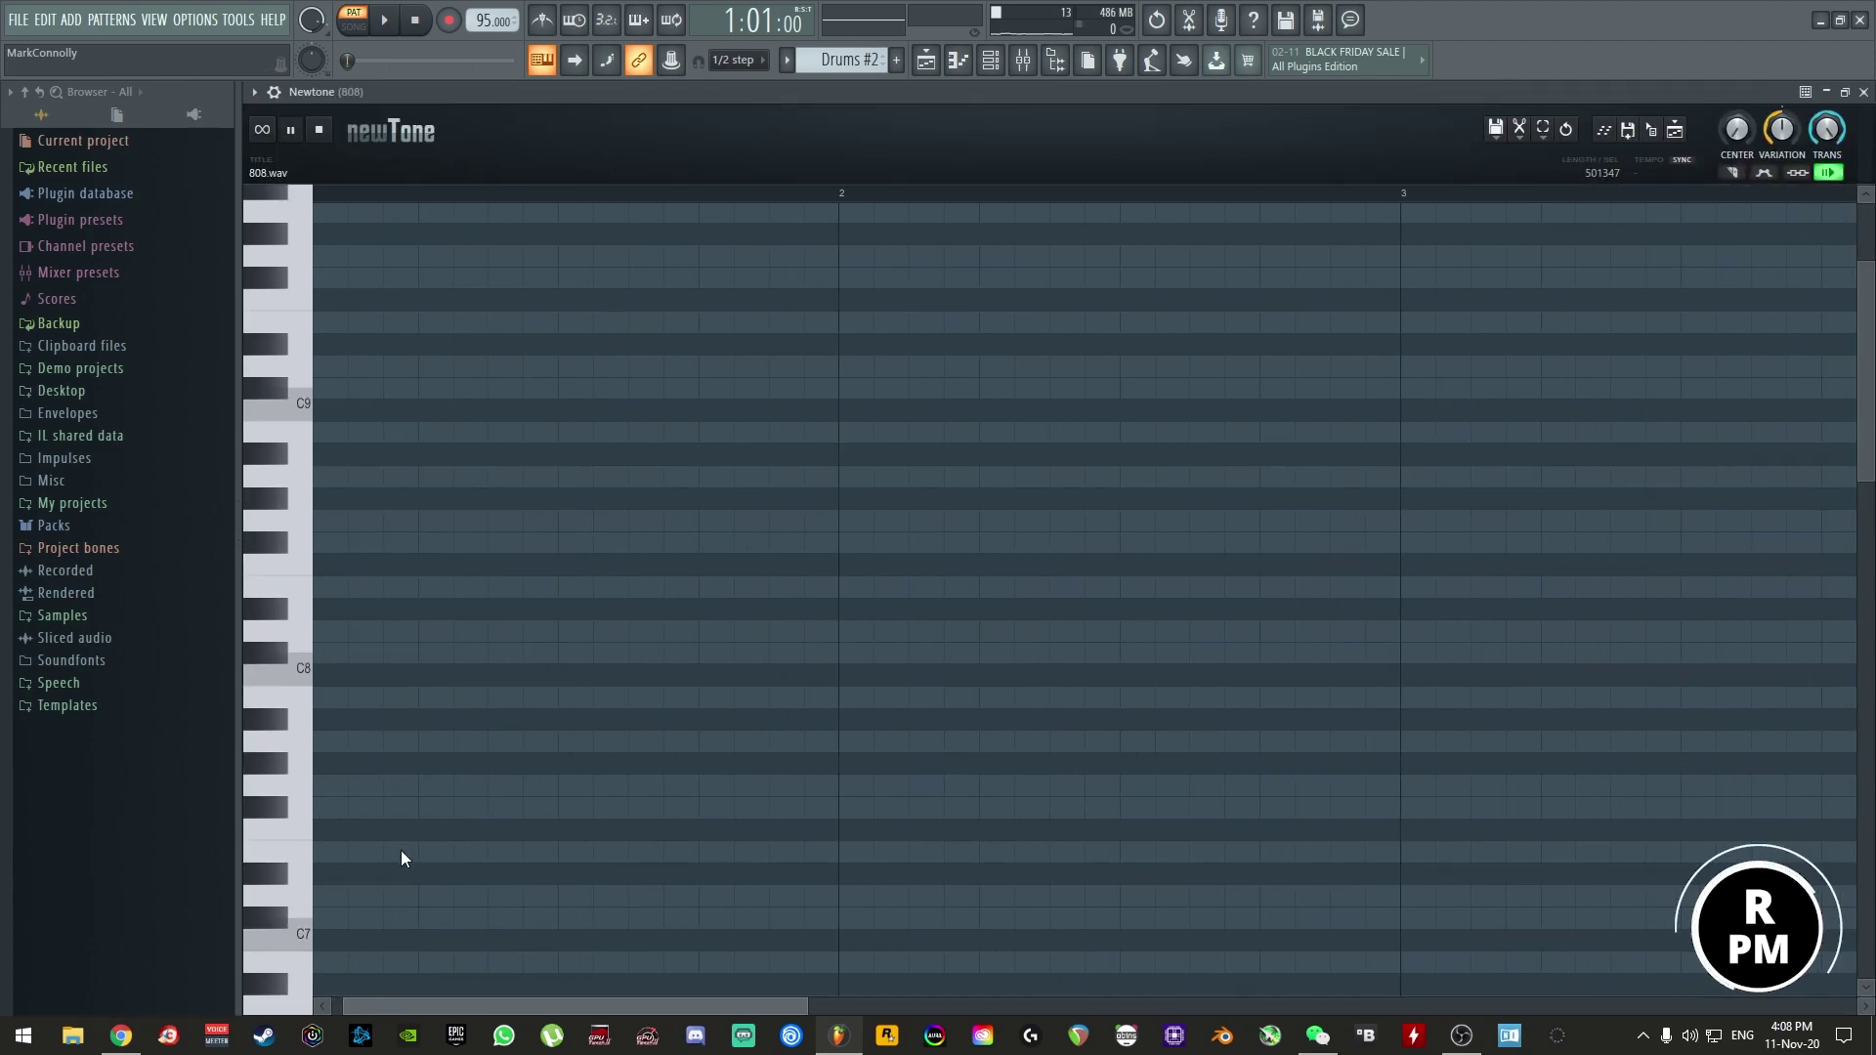
{"action": "scroll", "coordinate": [547, 707], "scroll_direction": "down", "scroll_amount": 15}
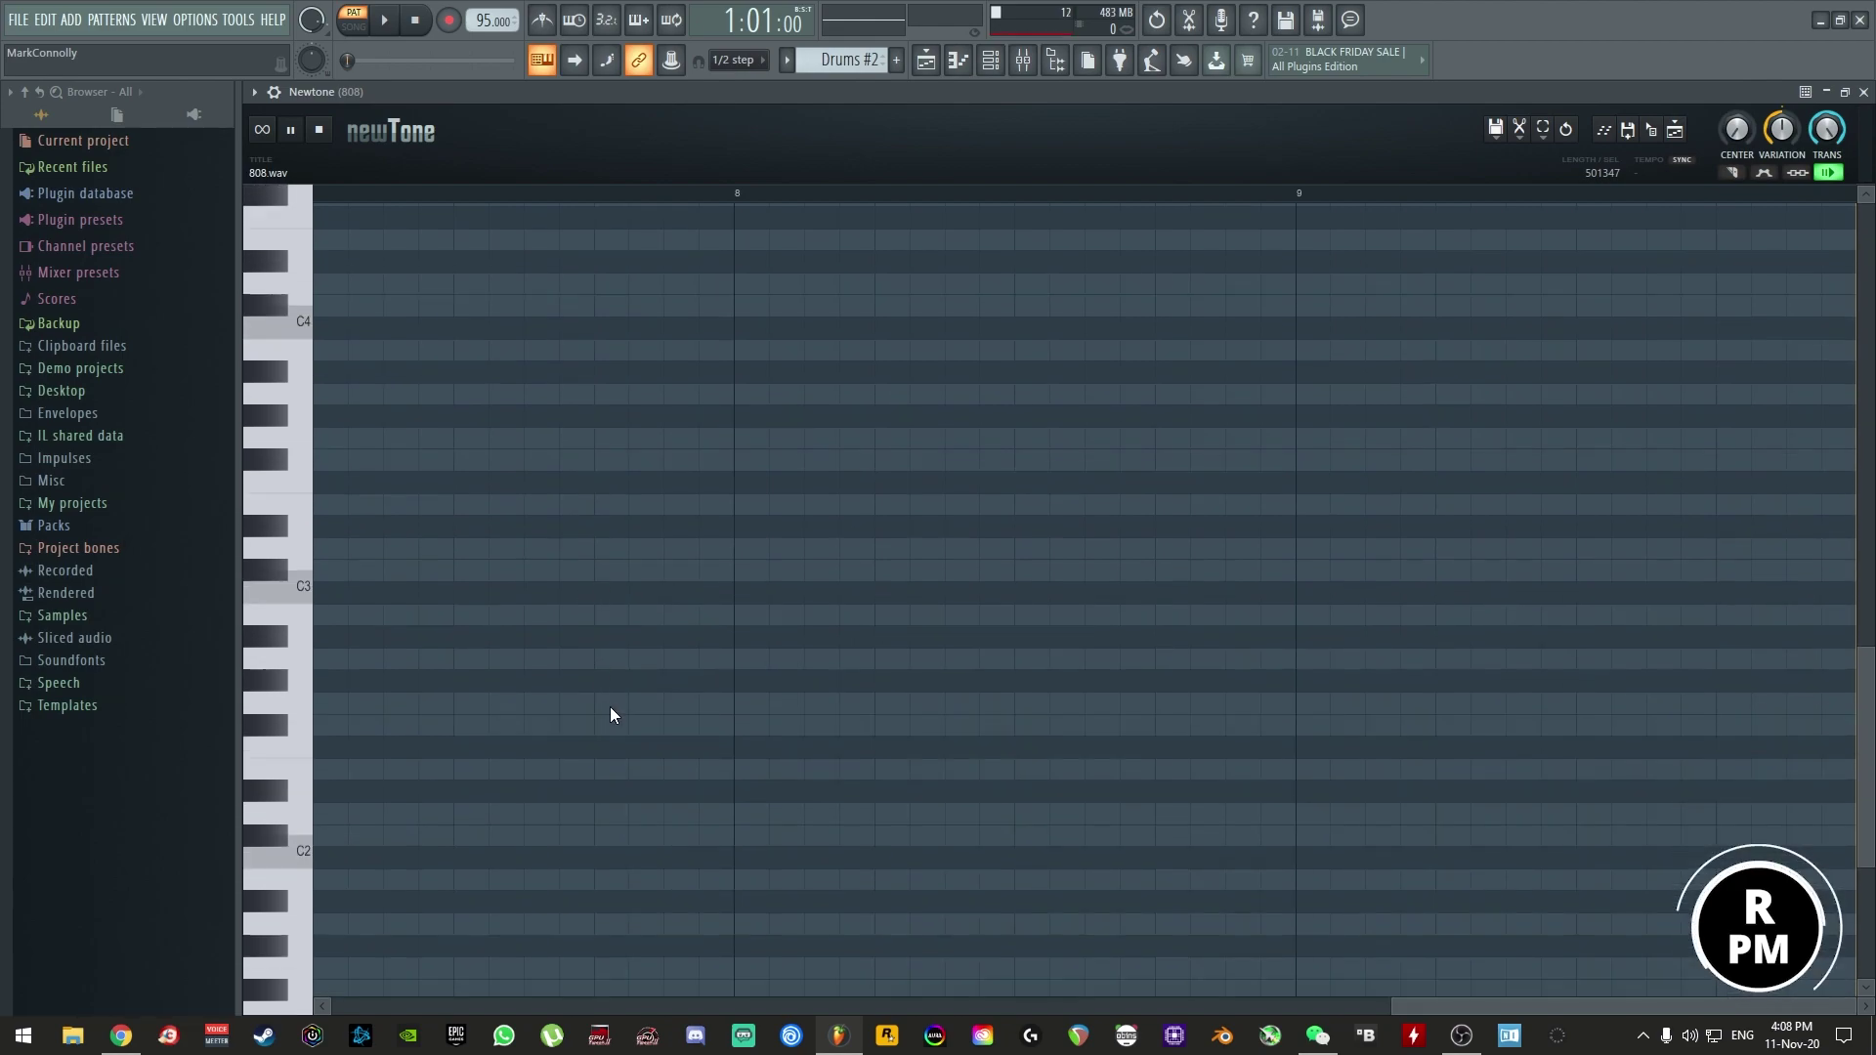
{"action": "scroll", "coordinate": [609, 714], "scroll_direction": "down", "scroll_amount": 1}
{"action": "left_click_drag", "start_coordinate": [1416, 1008], "coordinate": [247, 867]}
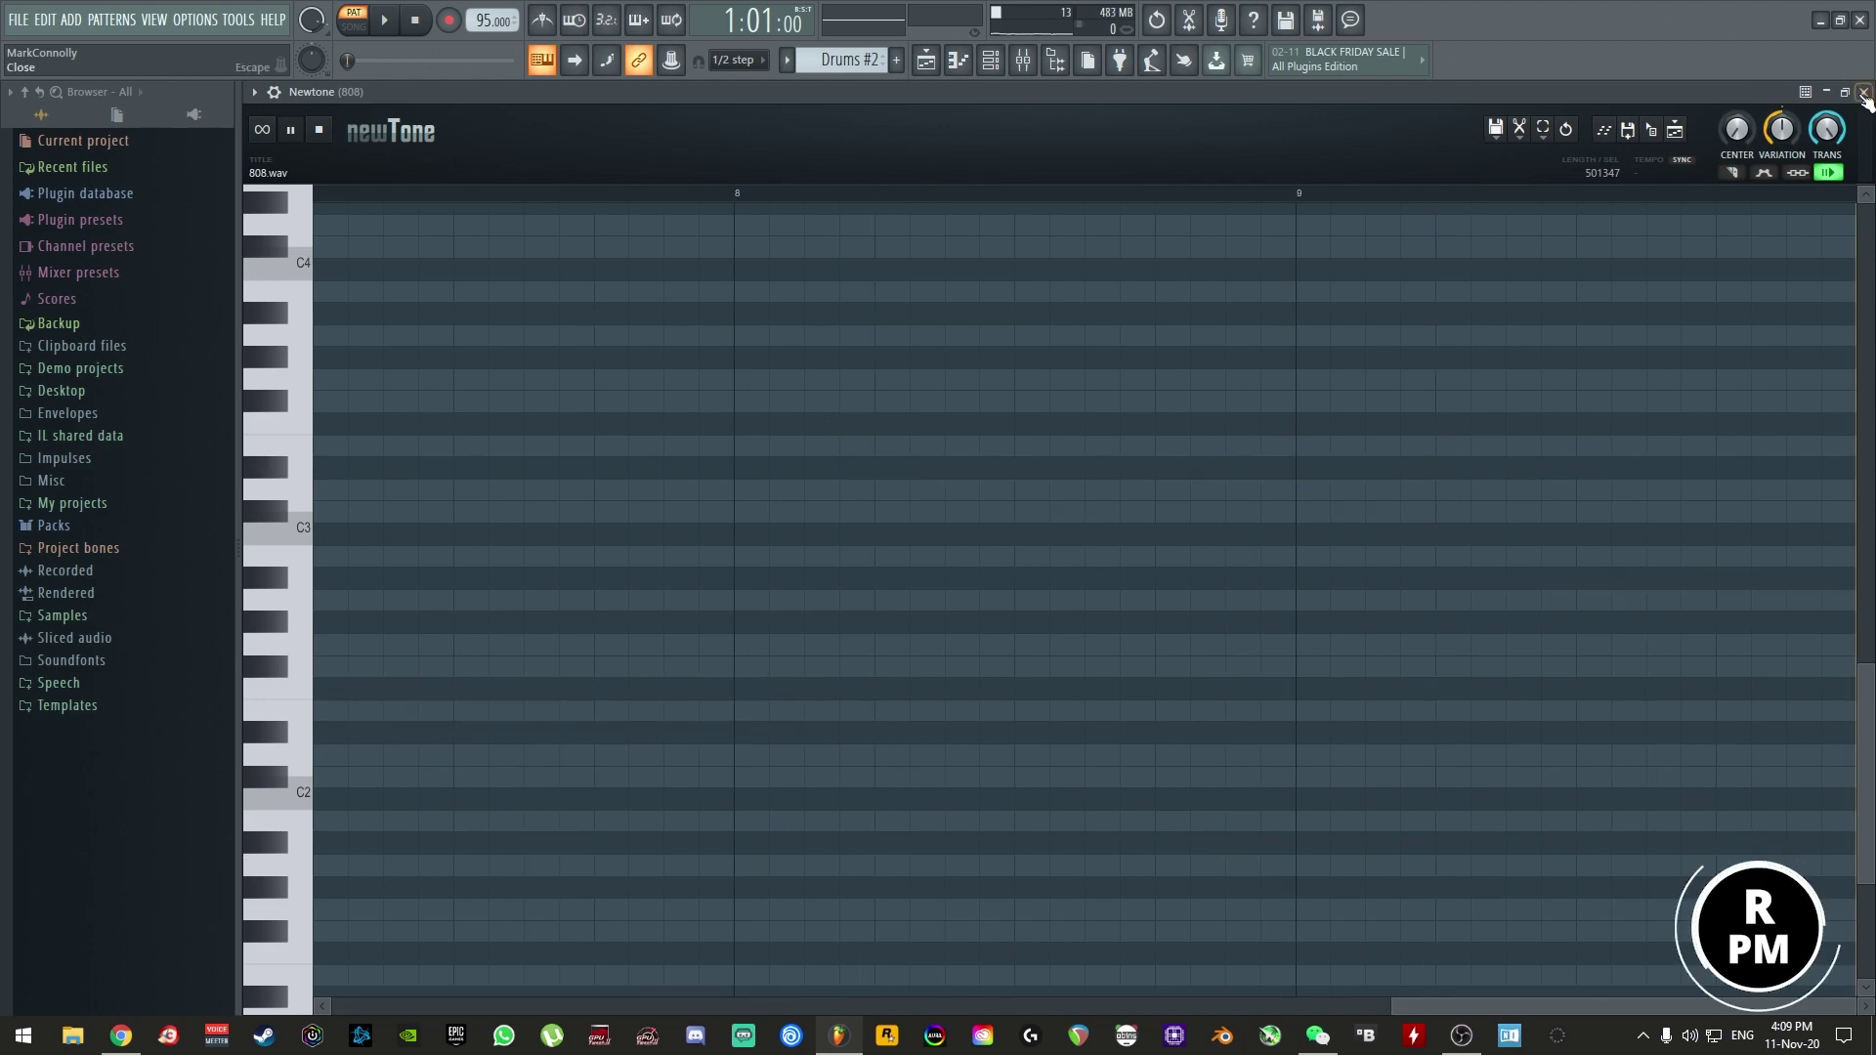
- Close Newtone and remove it from the first effect slot of the 808 mixer track
{"action": "left_click", "coordinate": [1864, 93]}
{"action": "right_click", "coordinate": [1505, 415]}
{"action": "left_click", "coordinate": [1527, 443]}
{"action": "left_click", "coordinate": [1032, 582]}
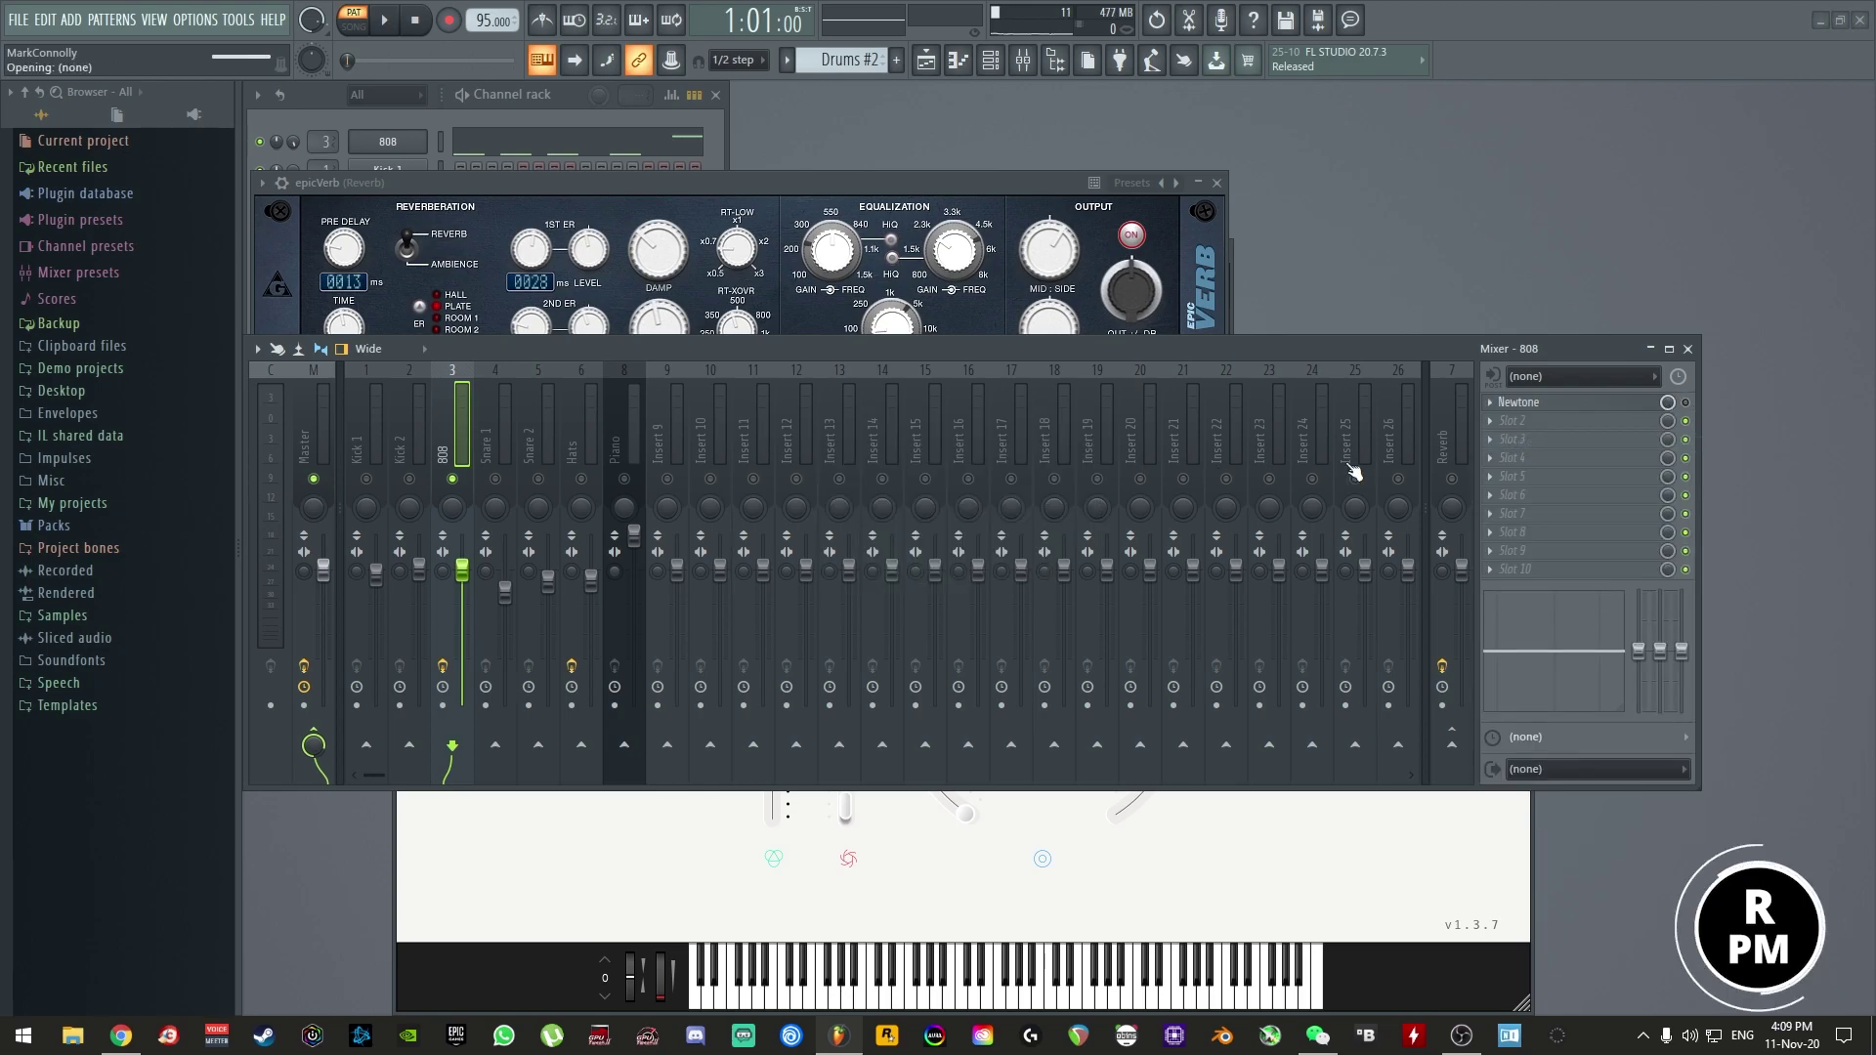
- Transpose all 808 notes down four semitones so the bar 1 notes sit on F4
{"action": "left_click", "coordinate": [726, 118]}
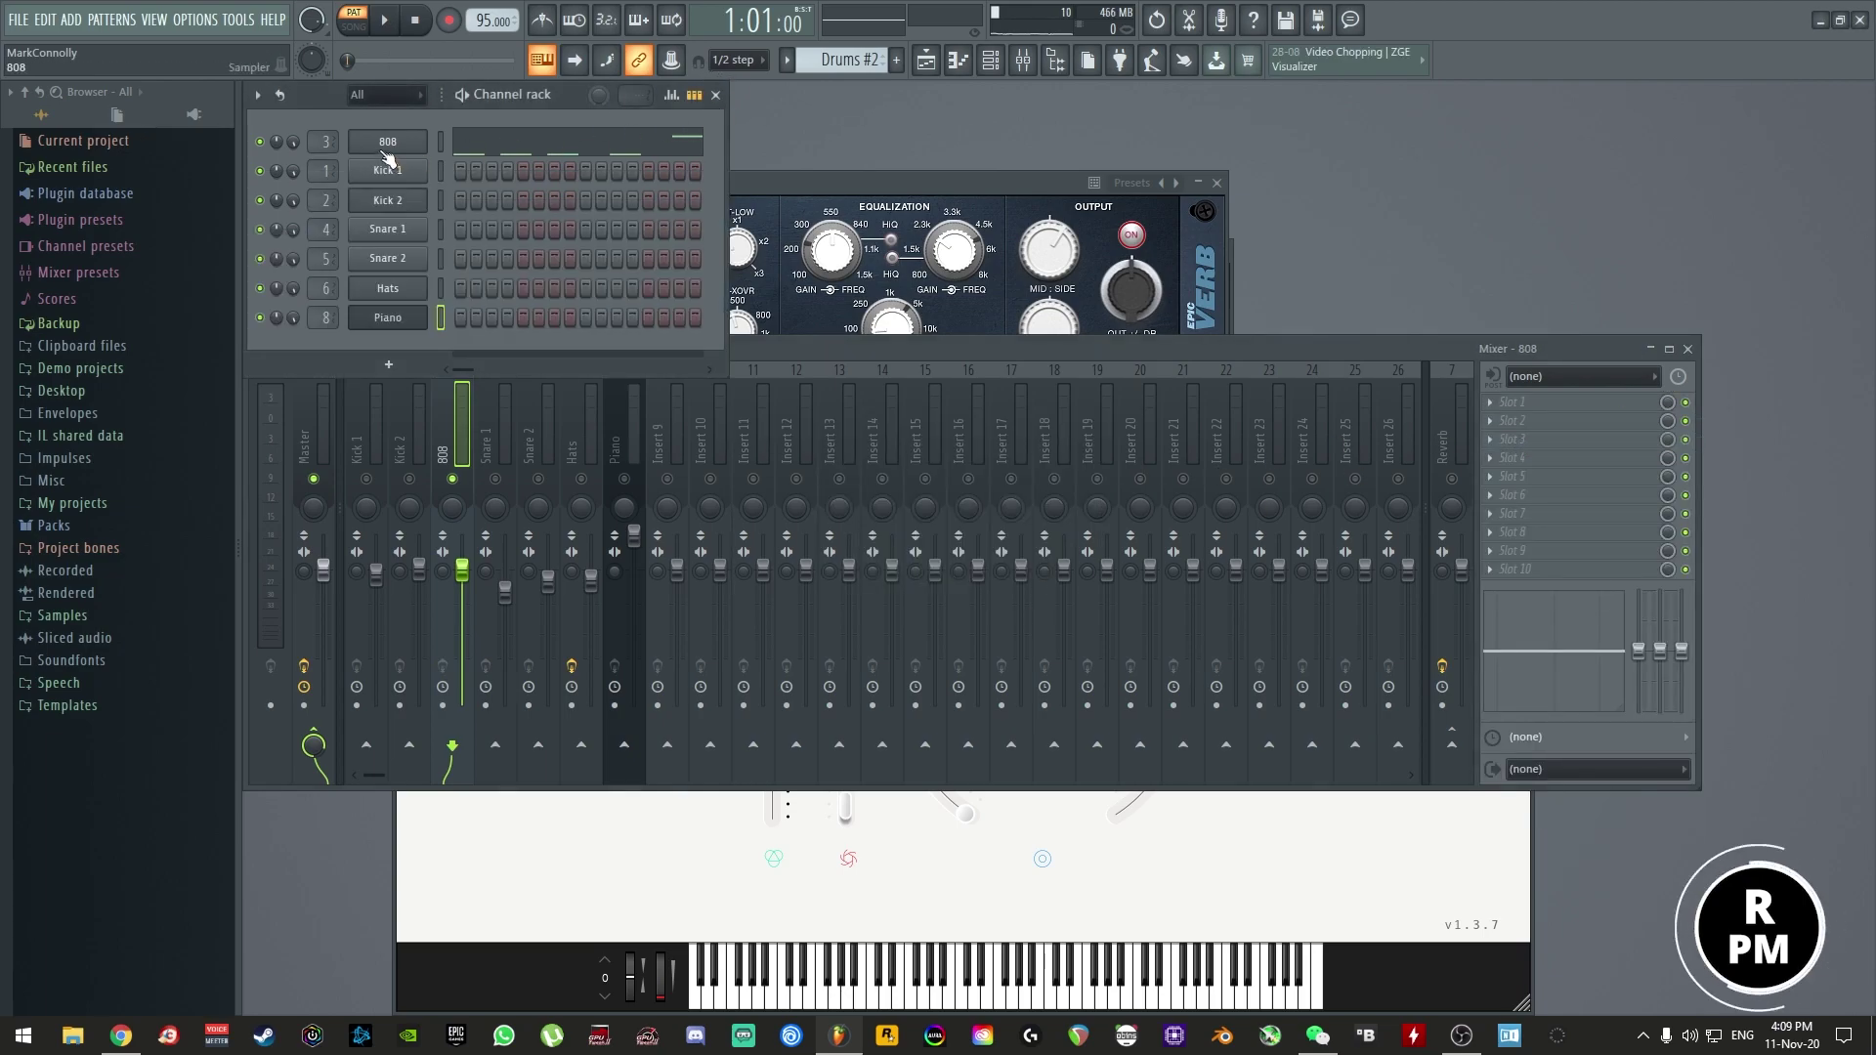
{"action": "right_click", "coordinate": [387, 146]}
{"action": "left_click", "coordinate": [469, 144]}
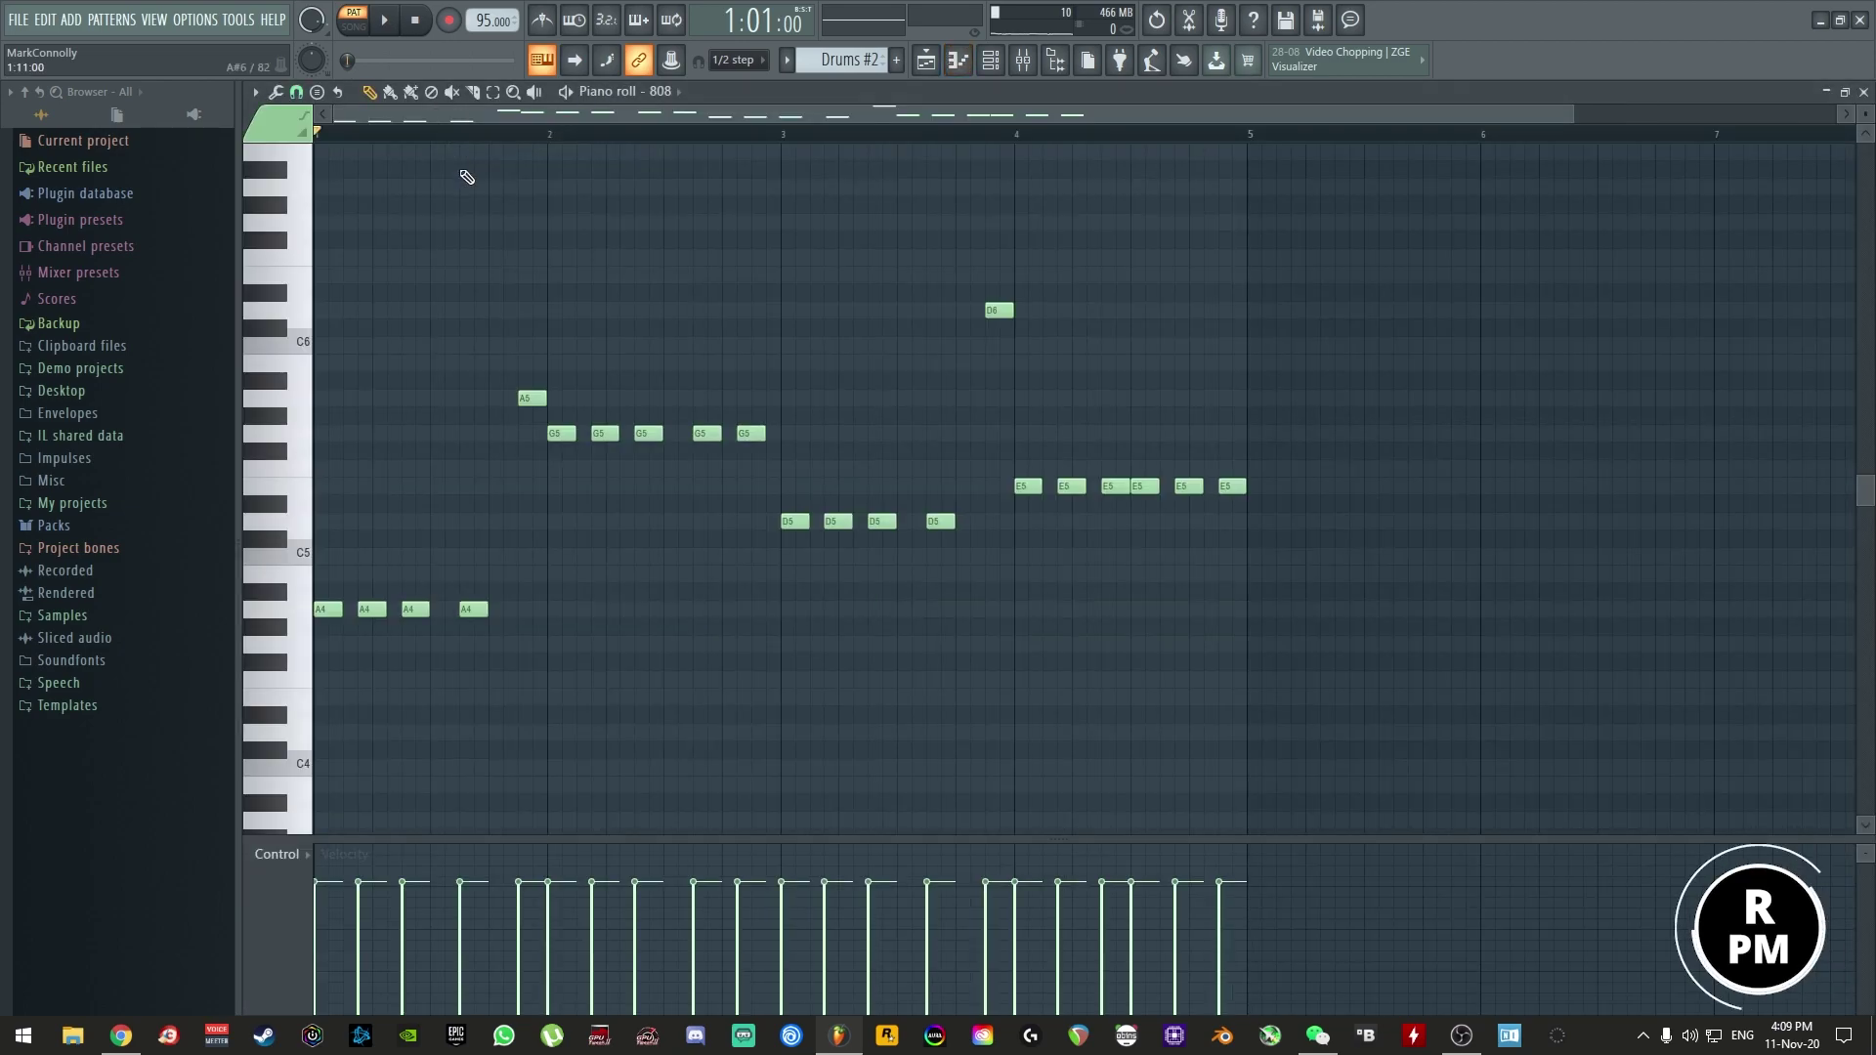
{"action": "key", "text": "ctrl+a"}
{"action": "key", "text": "shift+Down"}
{"action": "key", "text": "shift+Down"}
{"action": "key", "text": "shift+Down"}
{"action": "key", "text": "shift+Down"}
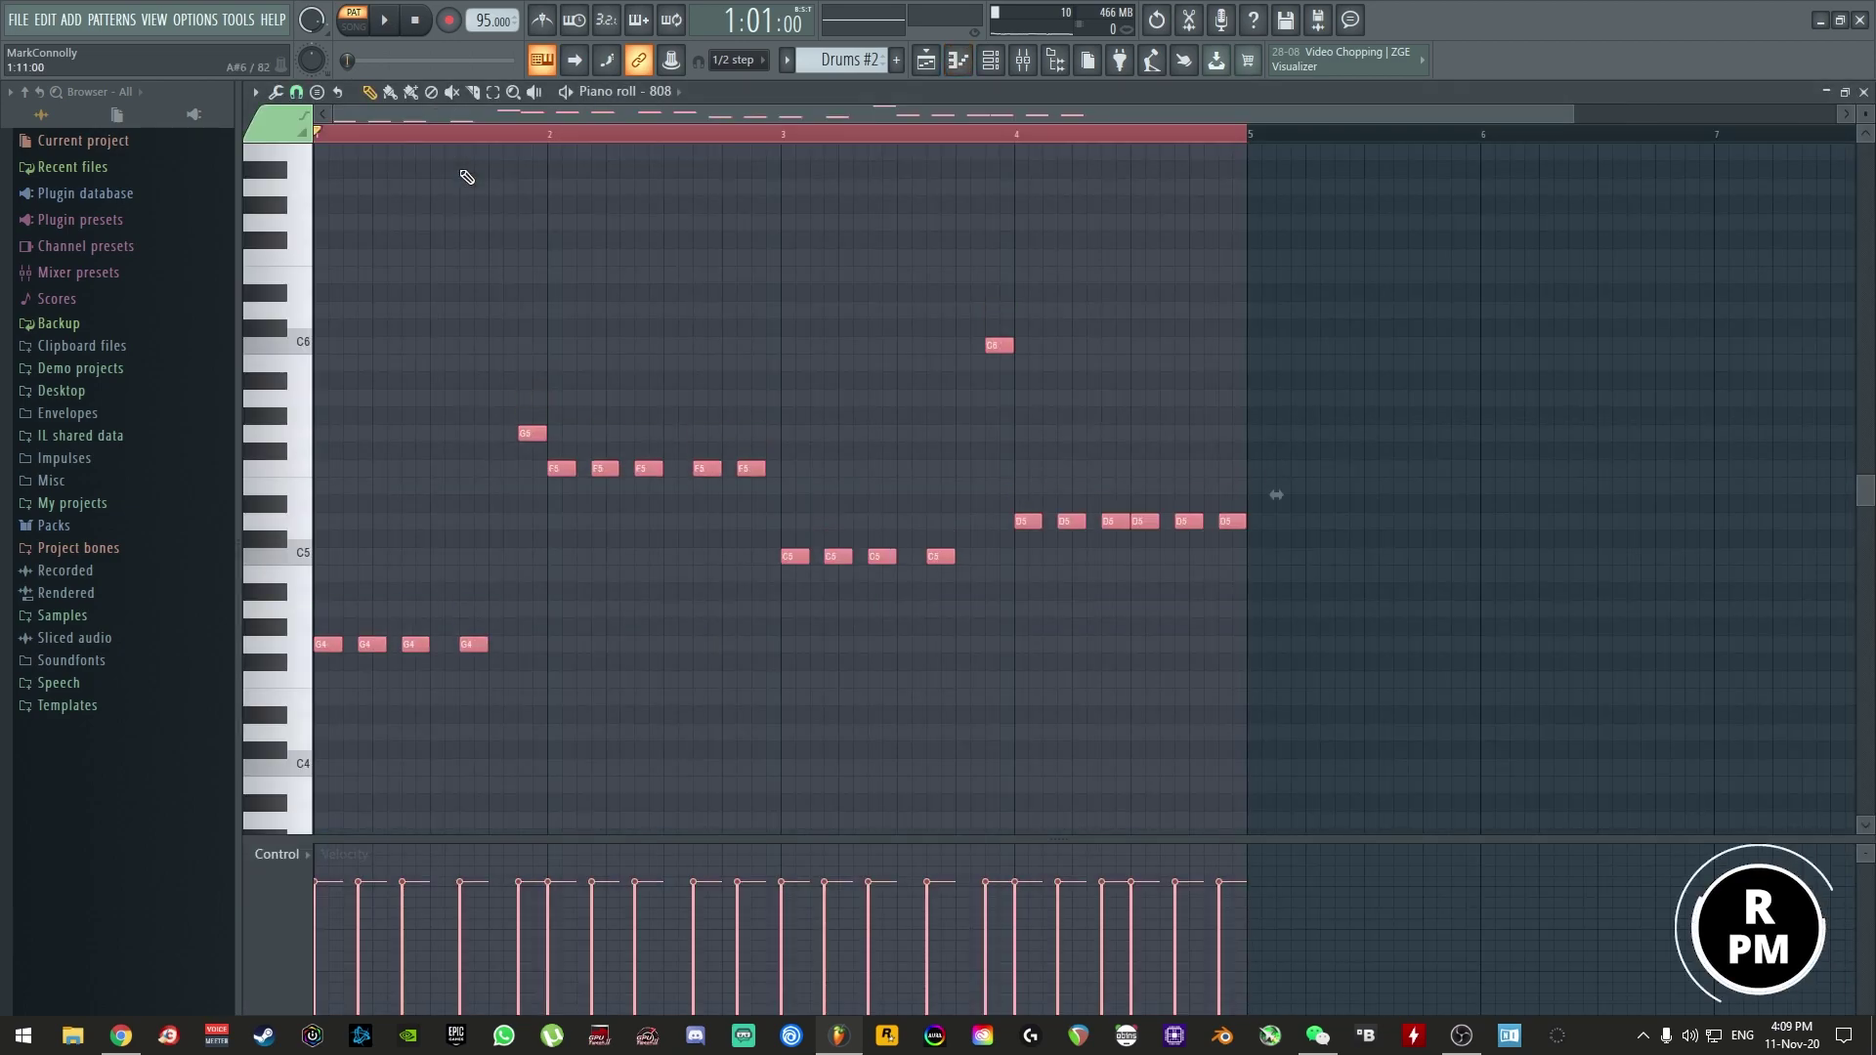
{"action": "left_click", "coordinate": [838, 380]}
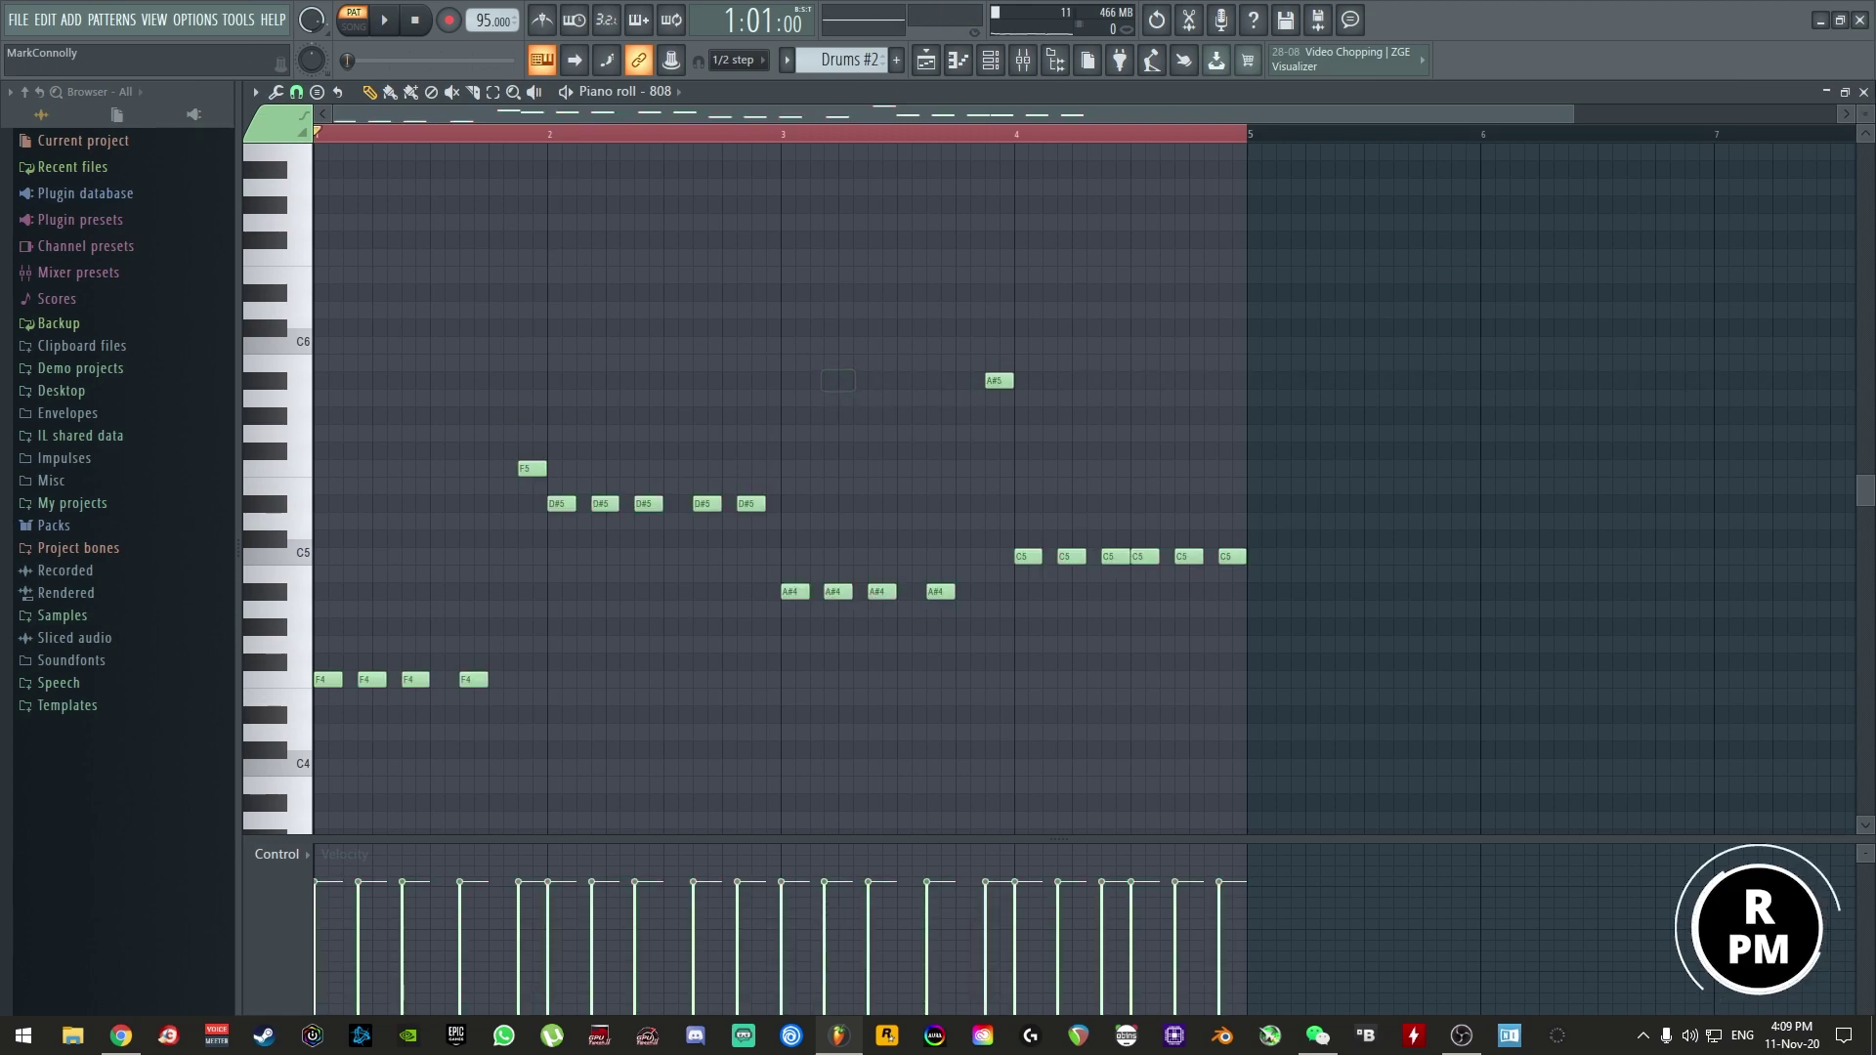
- Play the arrangement in song mode and unmute the piano on Track 2 to hear it with the 808
{"action": "left_click", "coordinate": [1865, 91]}
{"action": "left_click", "coordinate": [354, 27]}
{"action": "left_click", "coordinate": [384, 22]}
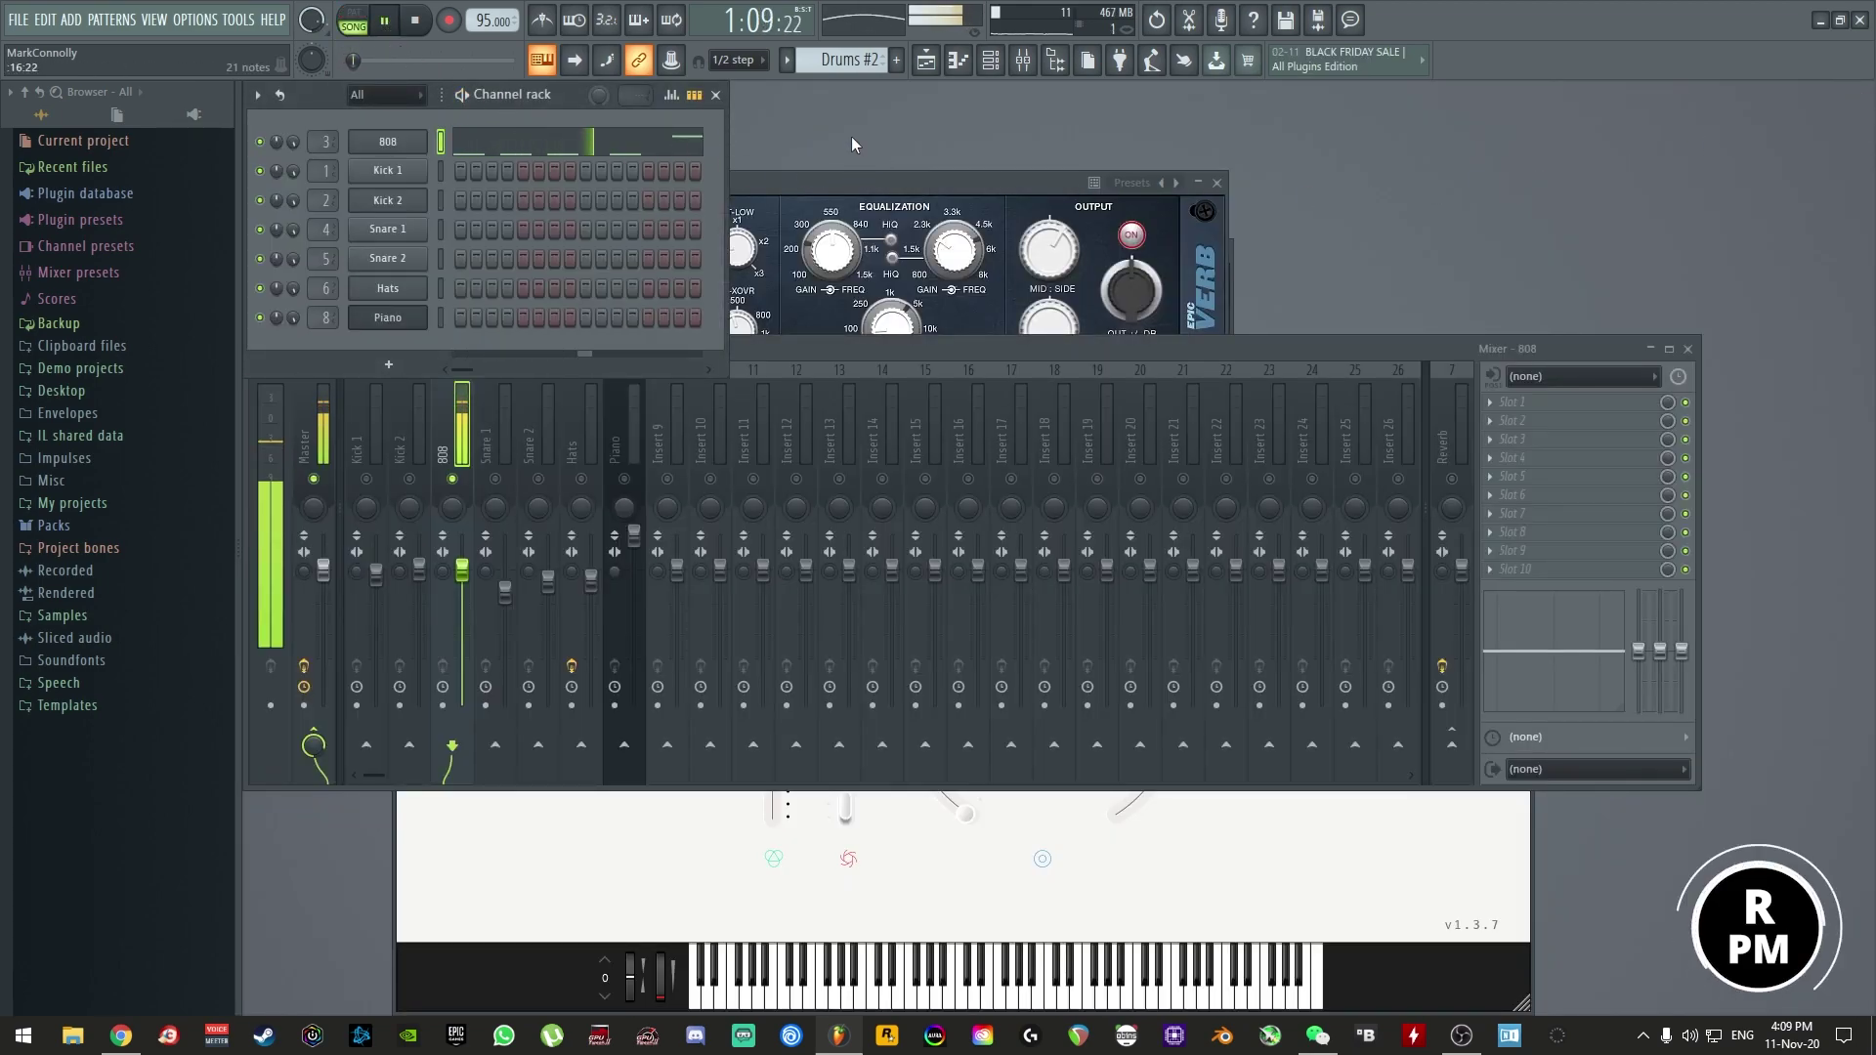
{"action": "key", "text": "F5"}
{"action": "left_click", "coordinate": [495, 243]}
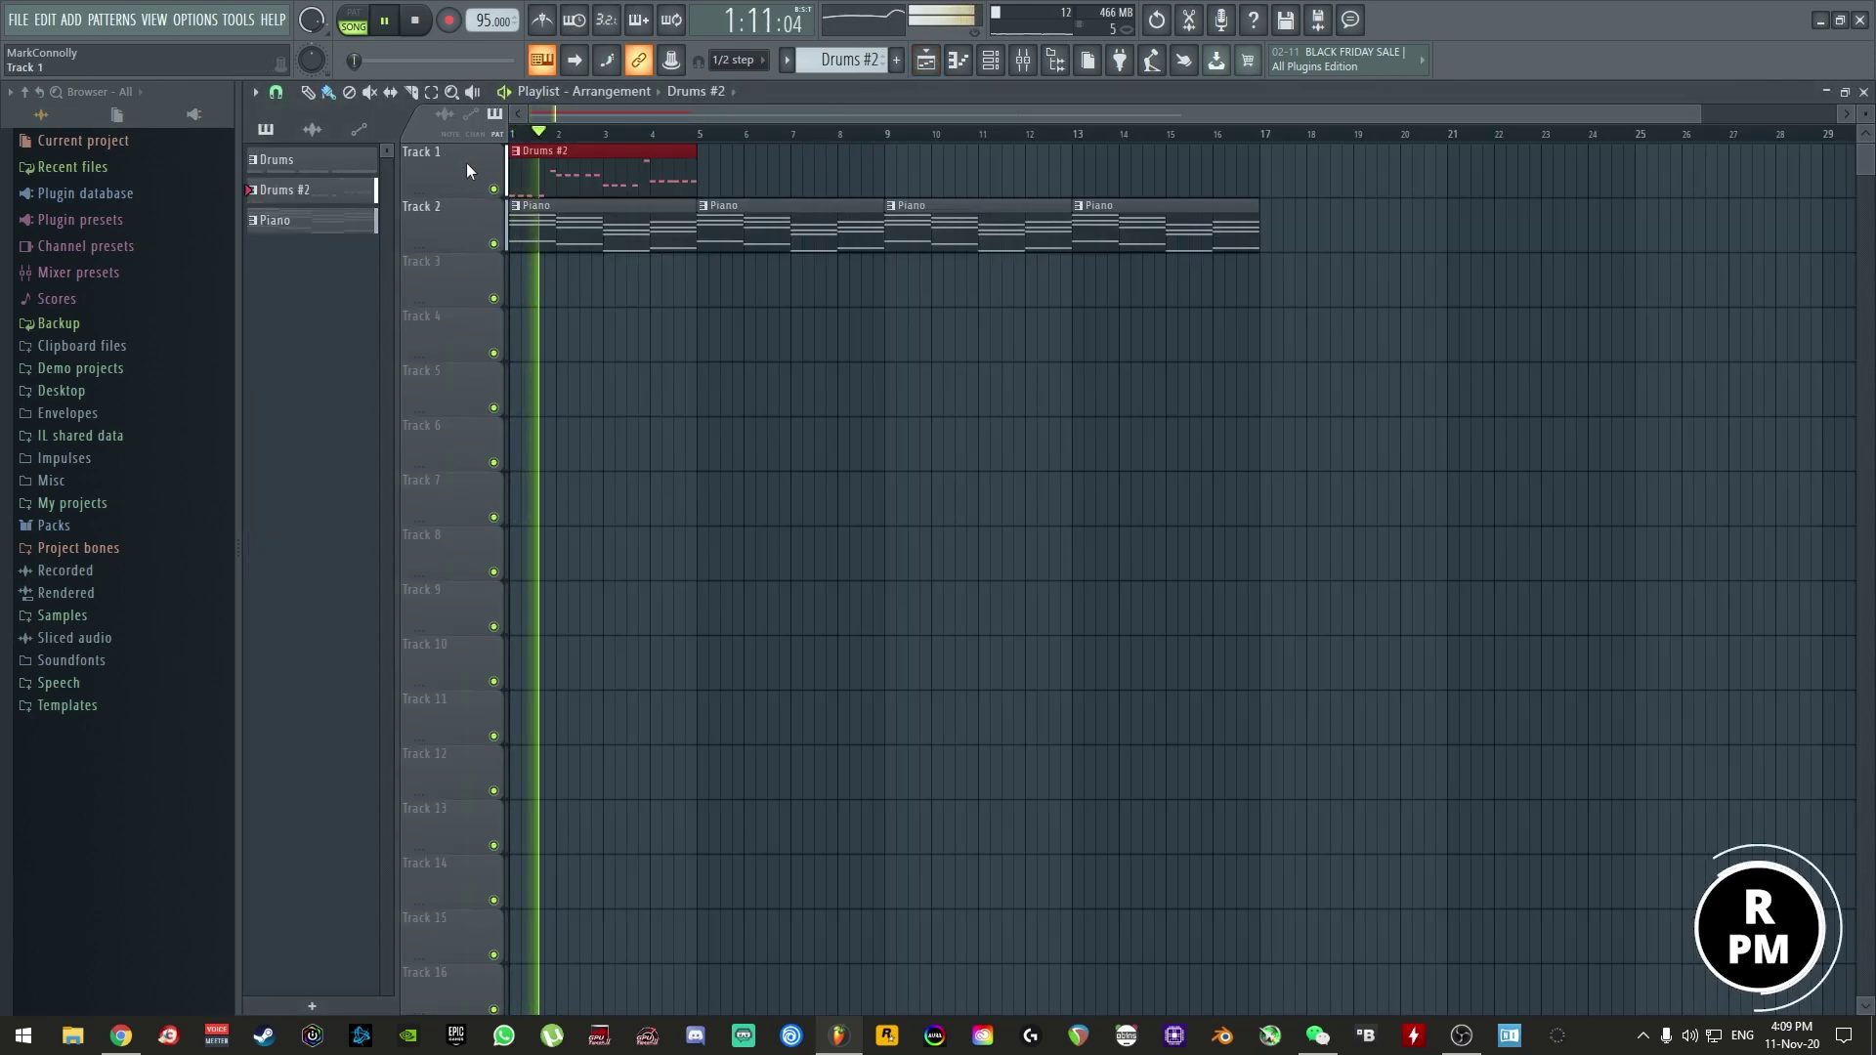
{"action": "key", "text": "F9"}
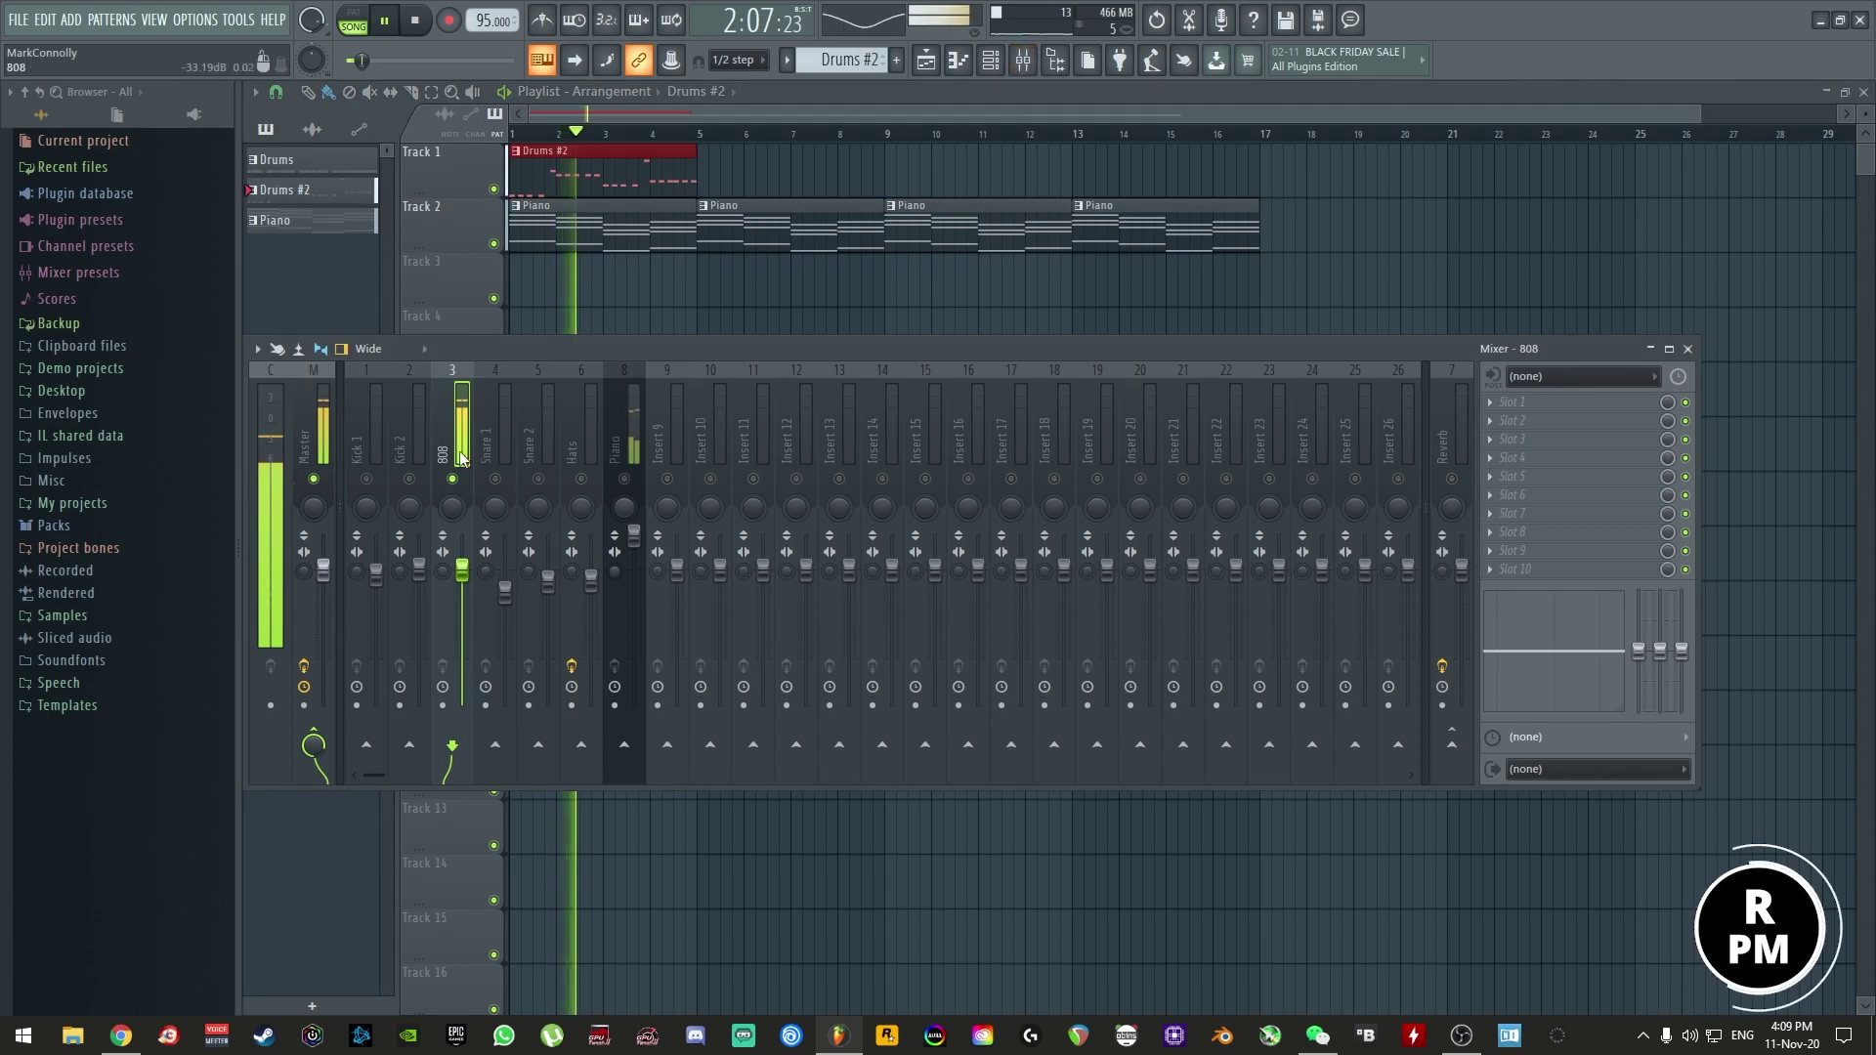
{"action": "key", "text": "F9"}
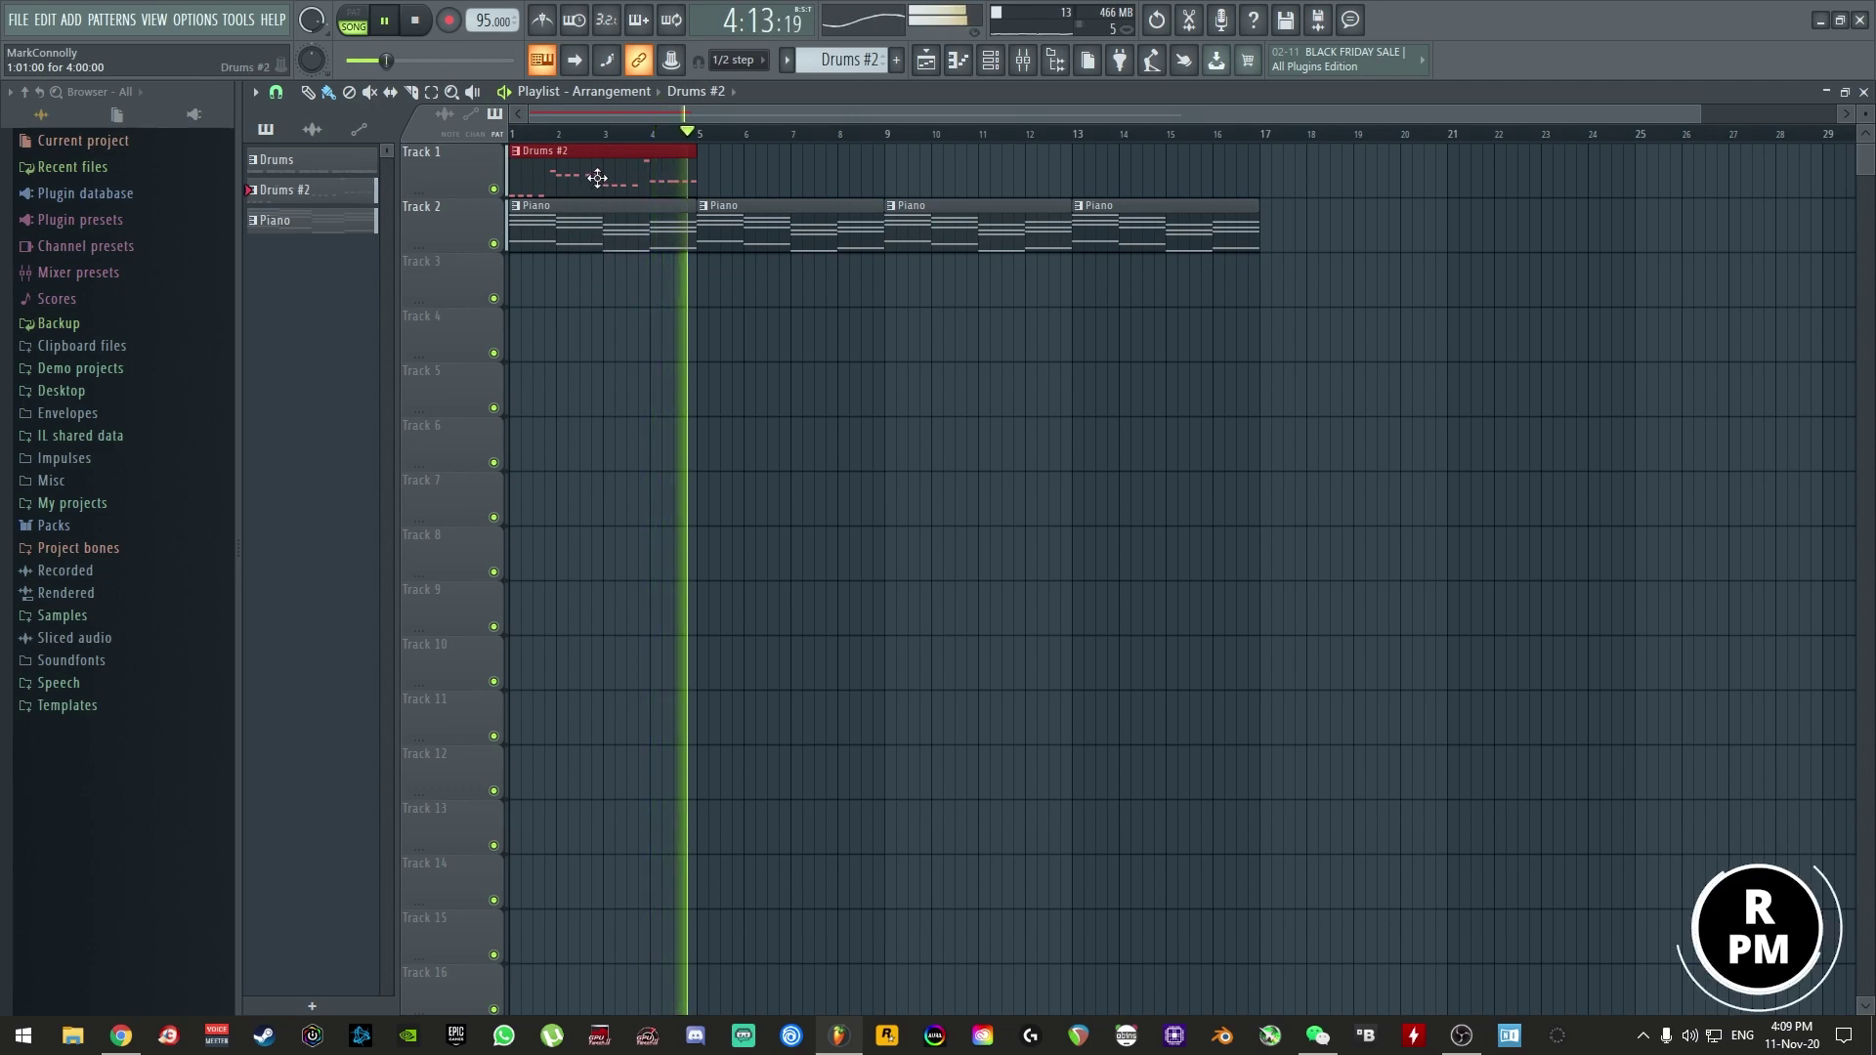
- Place a second Drums #2 clip at bar 5 on Track 1, leaving Track 3 empty, and stop playback
{"action": "left_click", "coordinate": [724, 176]}
{"action": "left_click", "coordinate": [758, 289]}
{"action": "right_click", "coordinate": [757, 305]}
{"action": "key", "text": "space"}
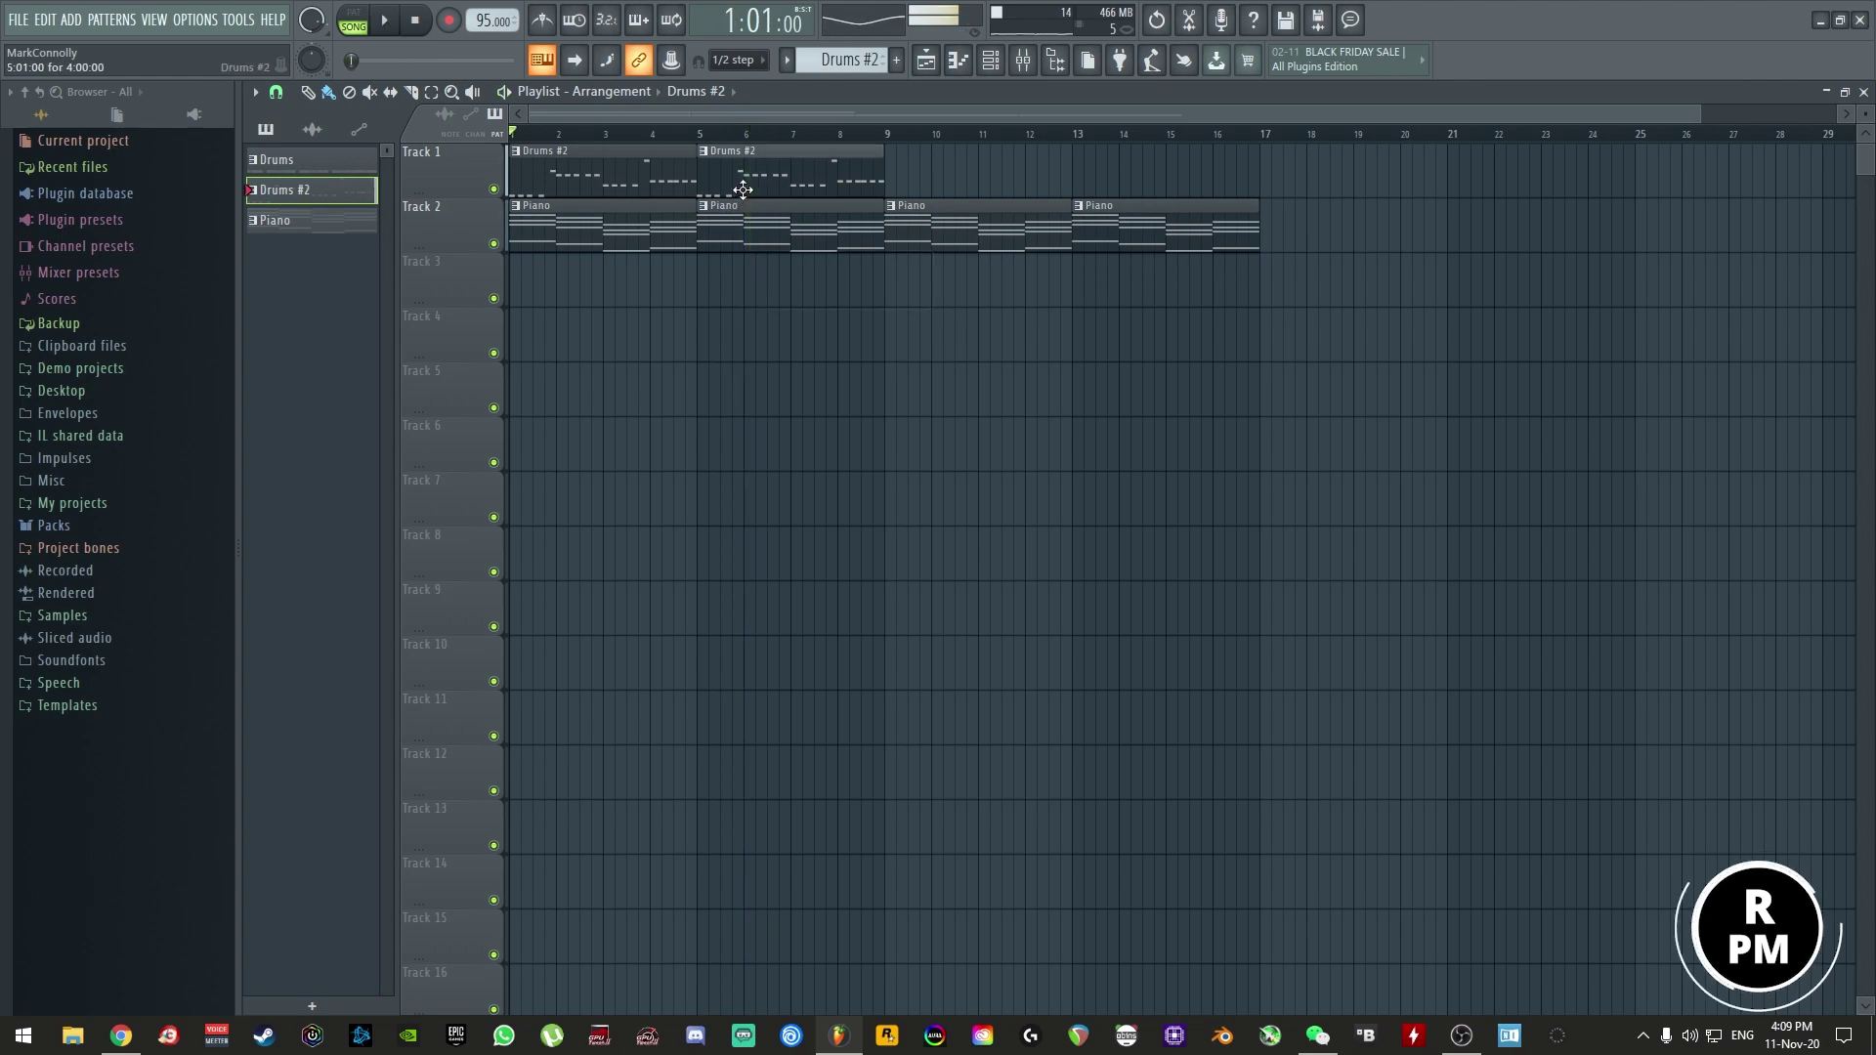
- Open the 808 piano roll from the second Drums #2 clip and audition keys including F4, E5 and C#5
{"action": "double_click", "coordinate": [743, 185]}
{"action": "left_click", "coordinate": [780, 136]}
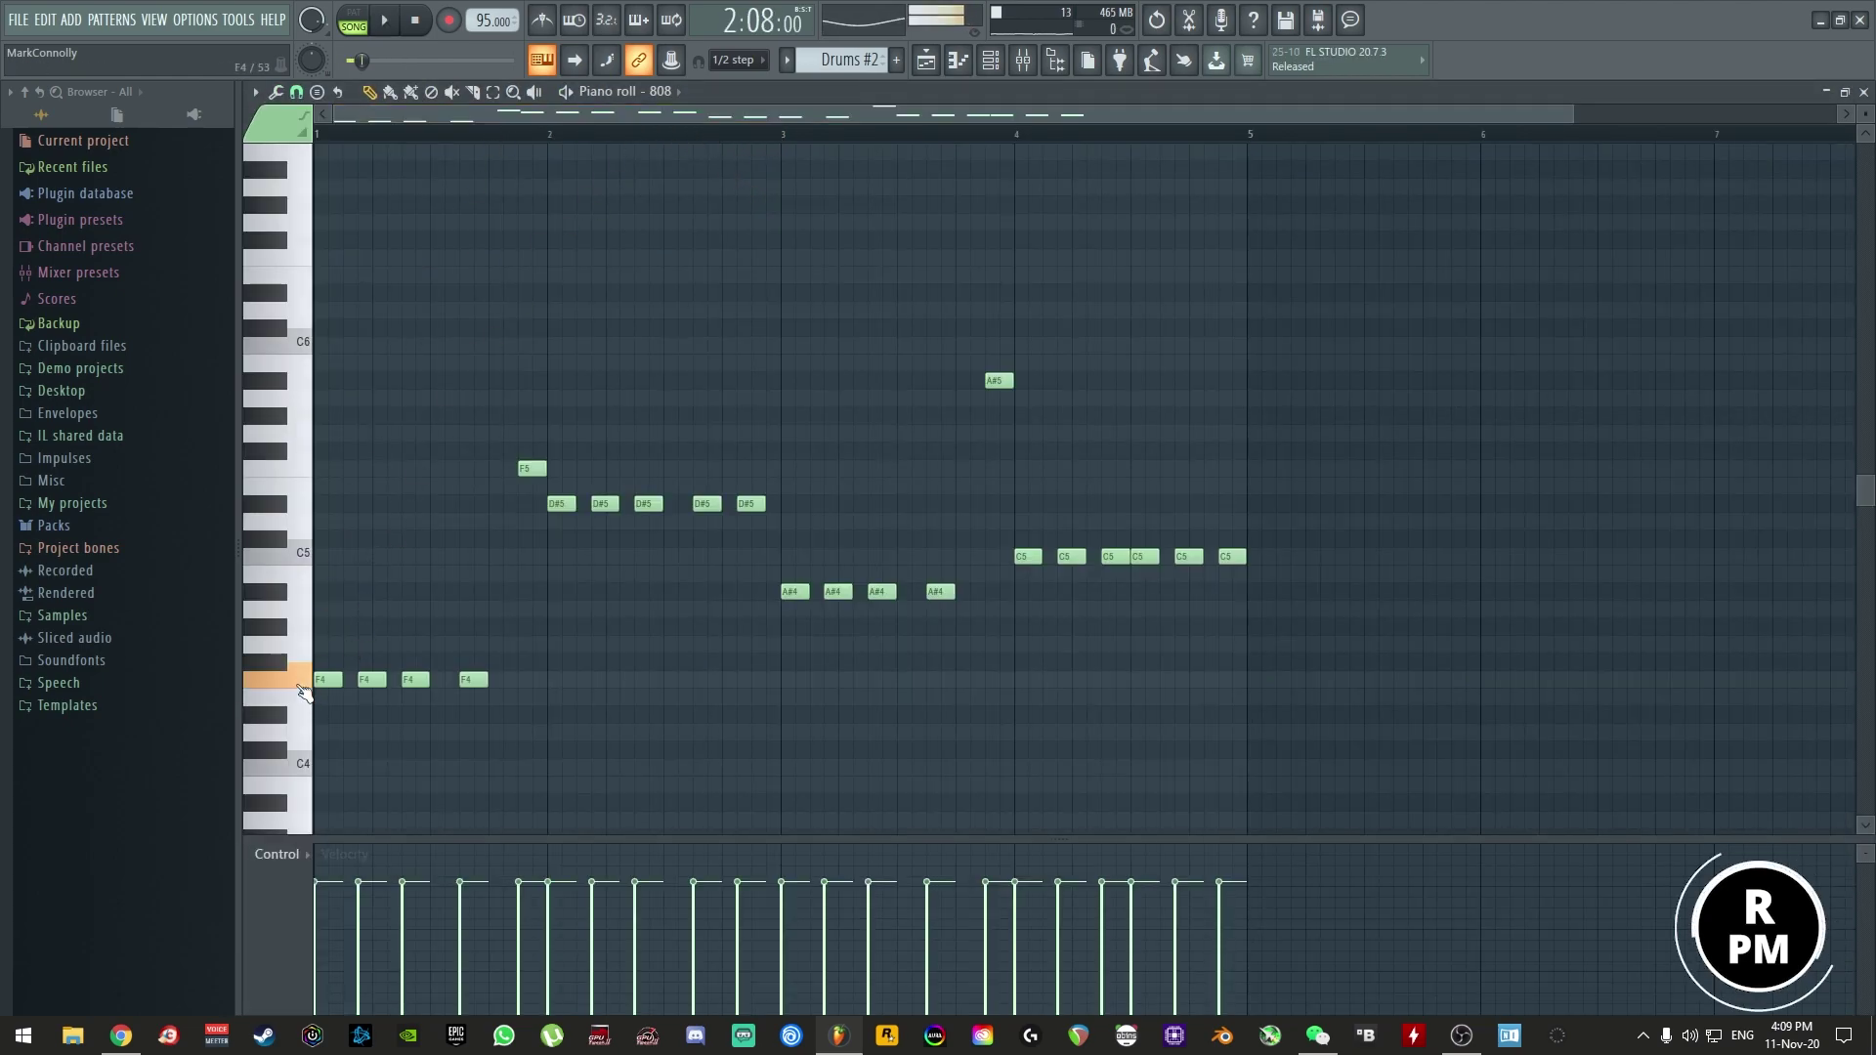
{"action": "left_click", "coordinate": [311, 474]}
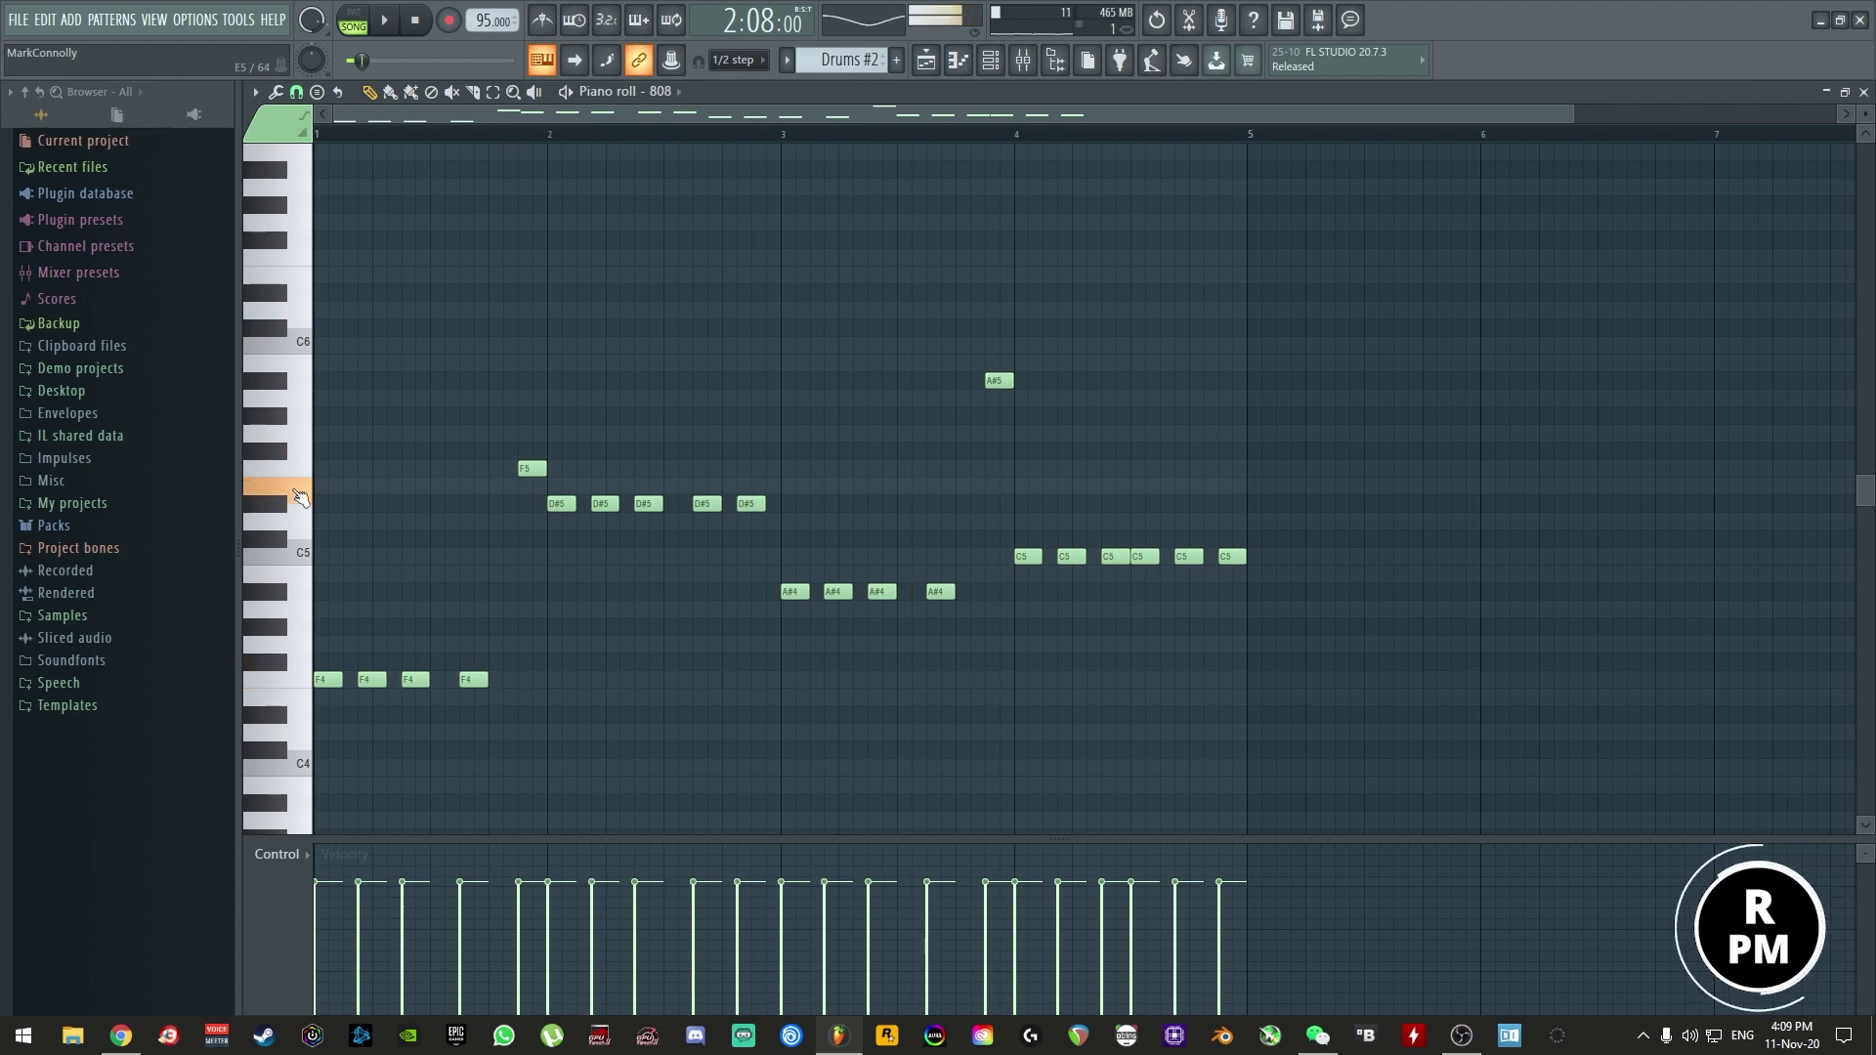
{"action": "left_click", "coordinate": [280, 511]}
{"action": "left_click", "coordinate": [292, 541]}
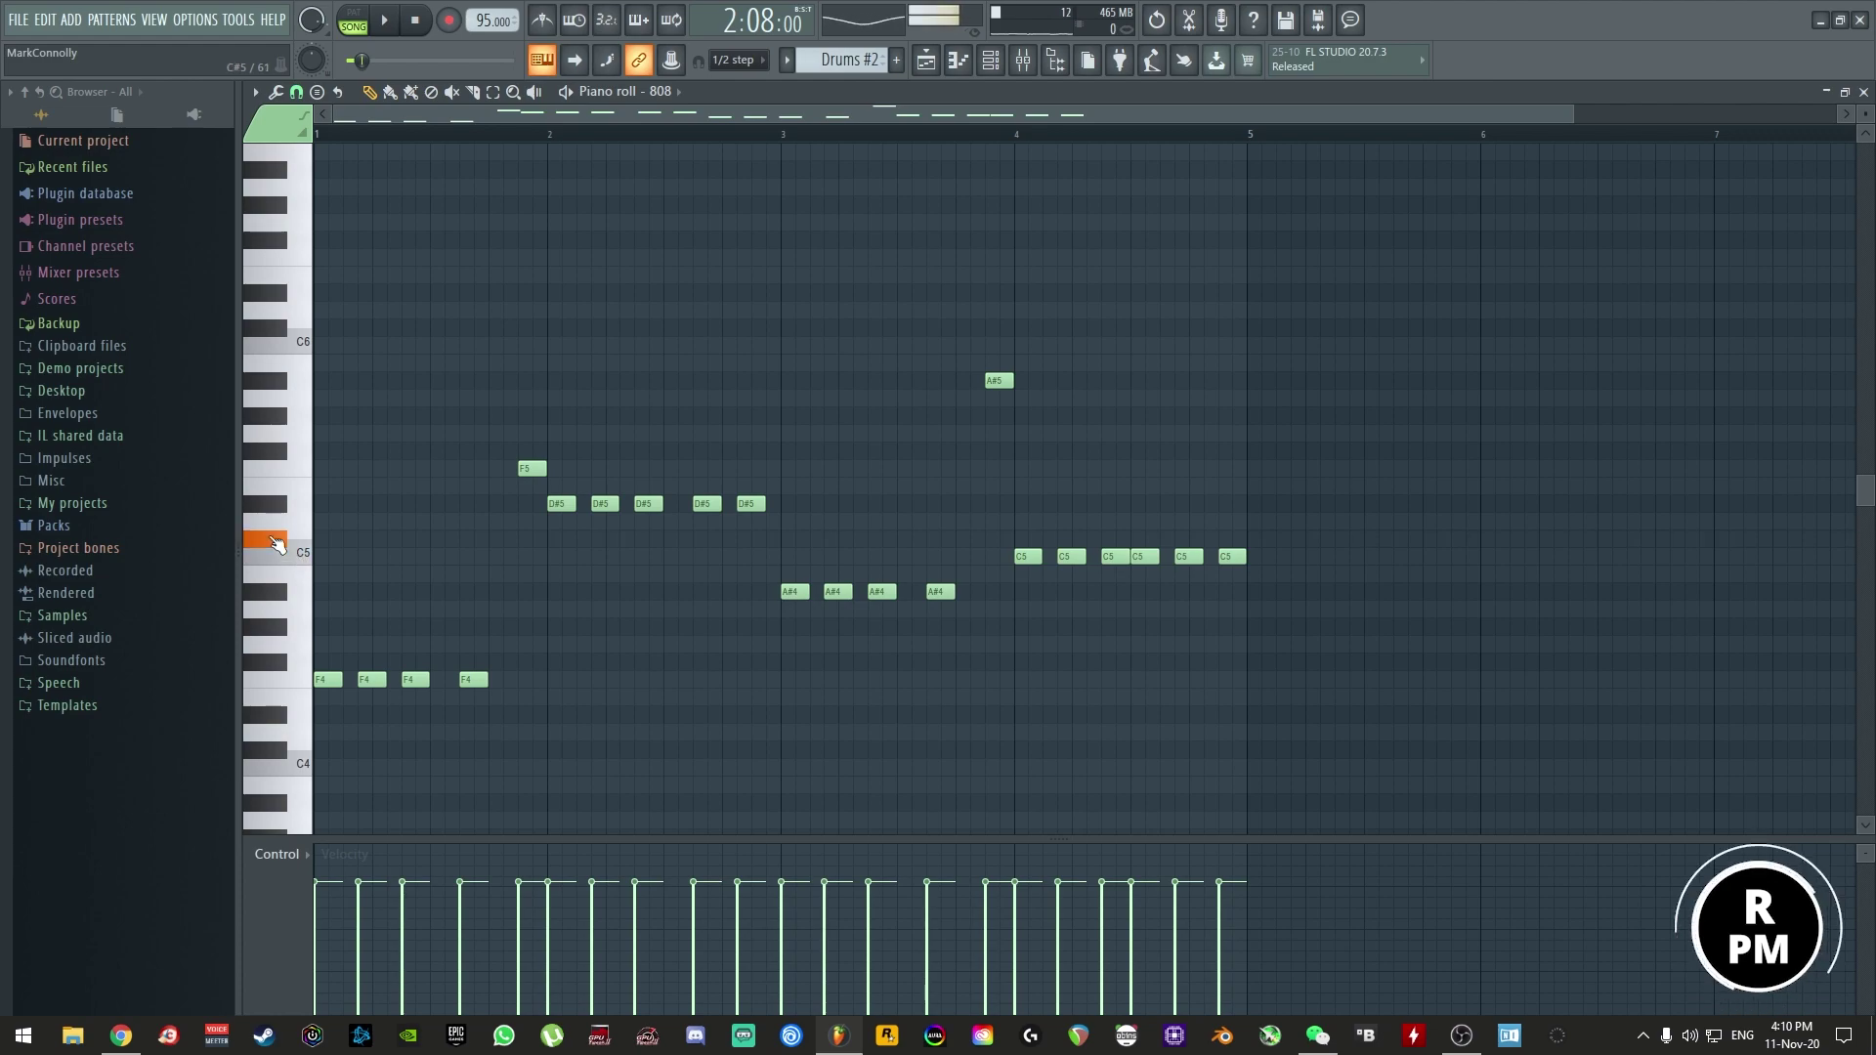
- Transpose all 808 notes down four semitones so the bar 1 notes sit on C#4, and play them with the chords
{"action": "key", "text": "ctrl+a"}
{"action": "key", "text": "Down"}
{"action": "key", "text": "Down"}
{"action": "key", "text": "Down"}
{"action": "key", "text": "Down"}
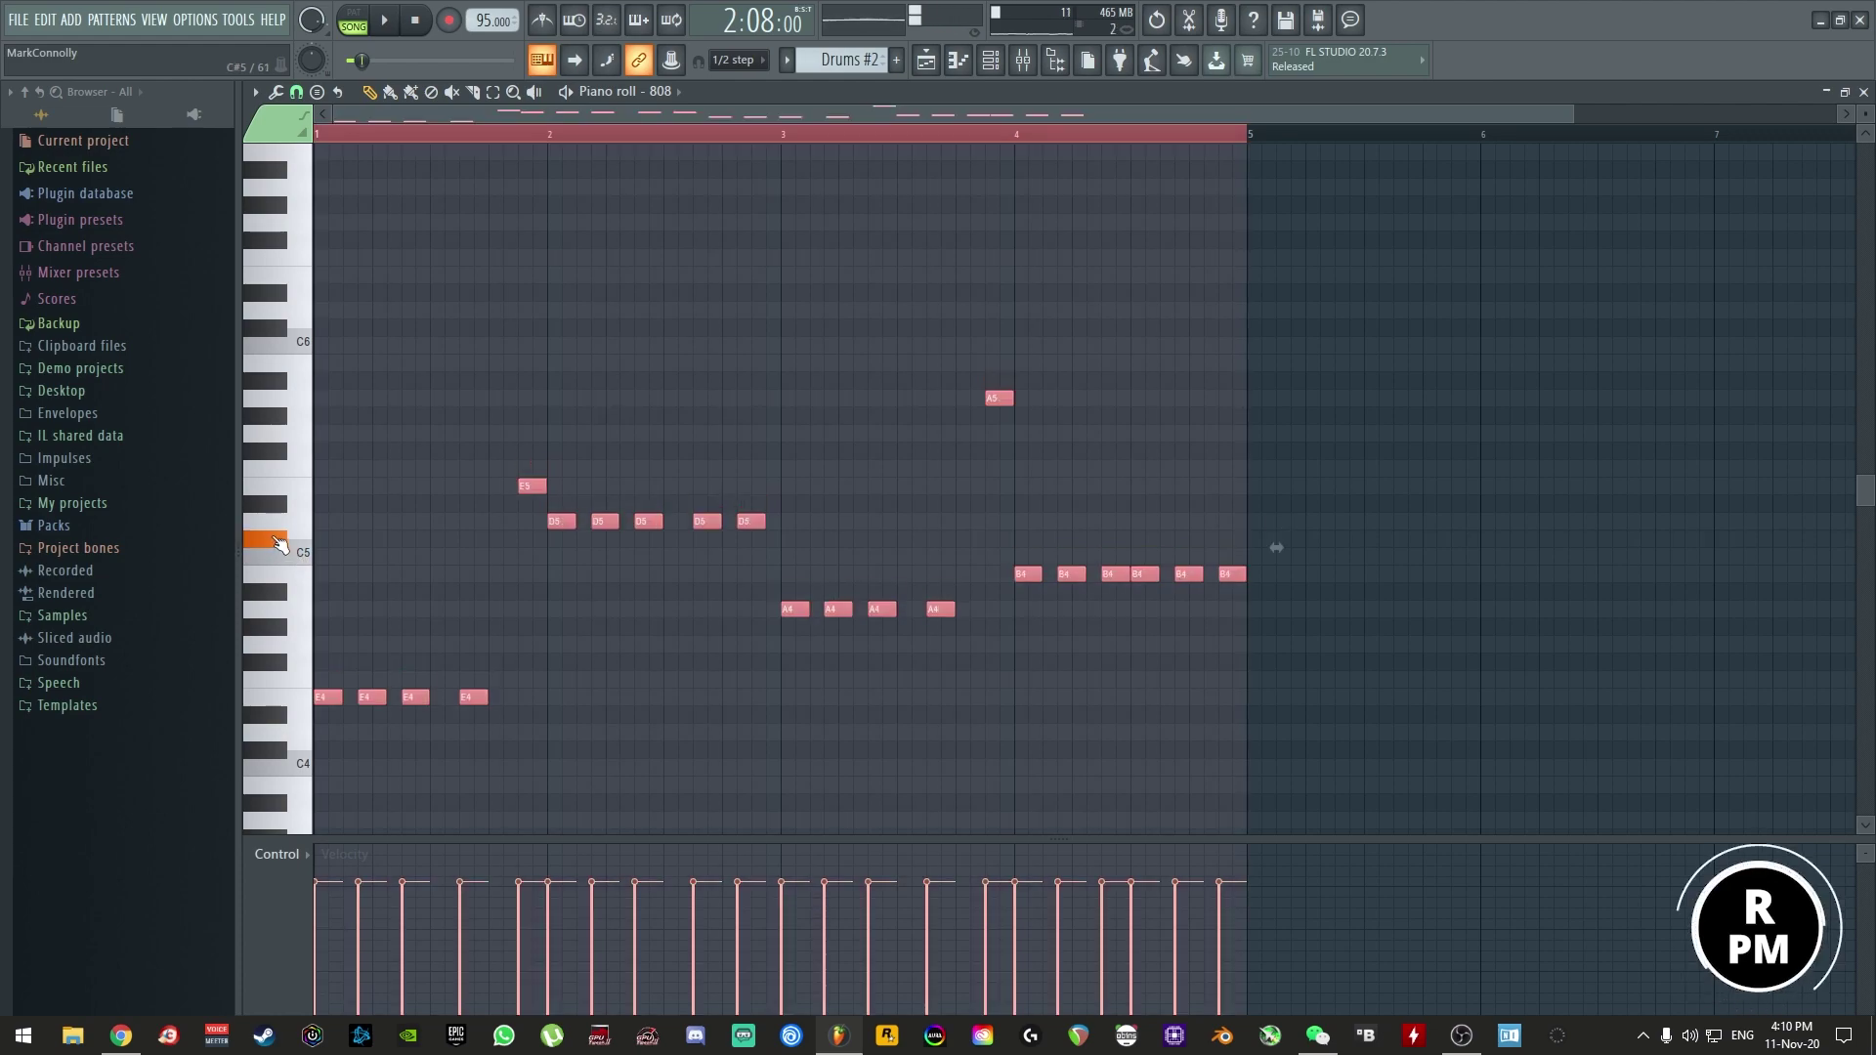
{"action": "key", "text": "space"}
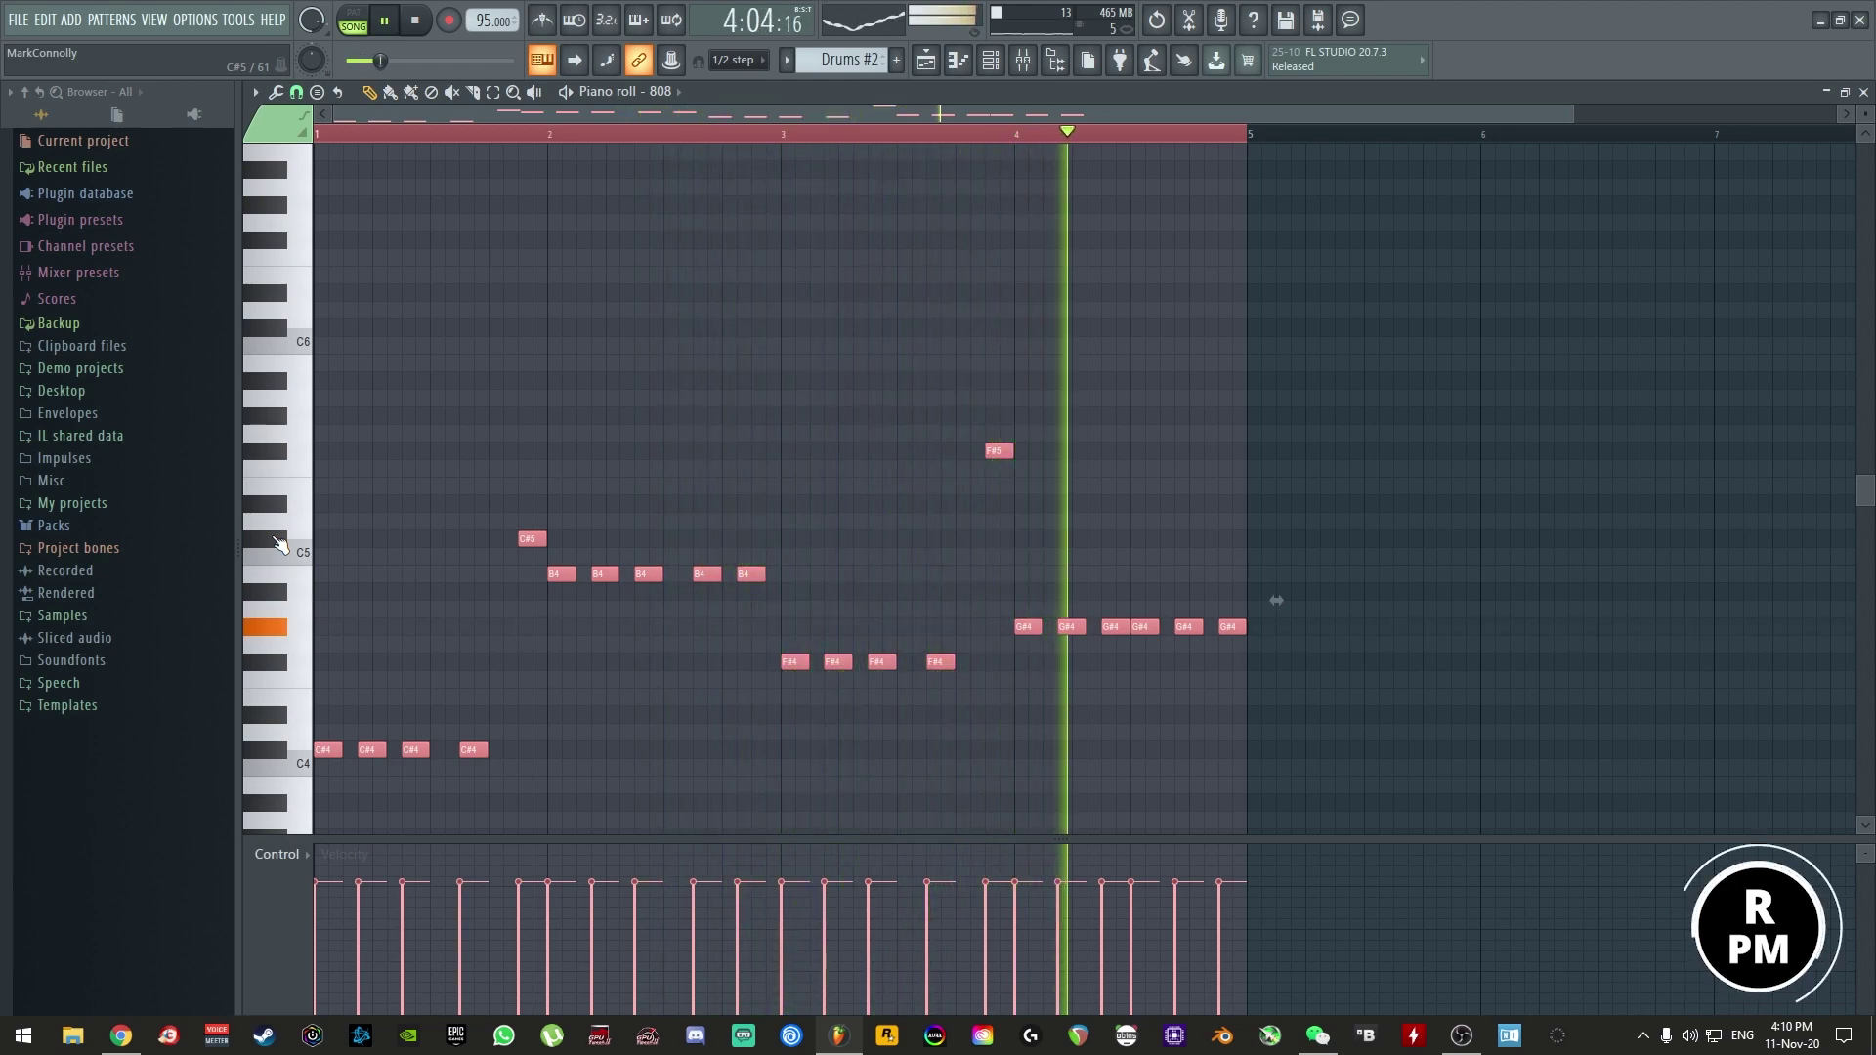
{"action": "key", "text": "space"}
- Raise all 808 notes one octave so bar 1 sits on C#5, and play the arrangement to compare with the piano
{"action": "key", "text": "ctrl+Up"}
{"action": "key", "text": "space"}
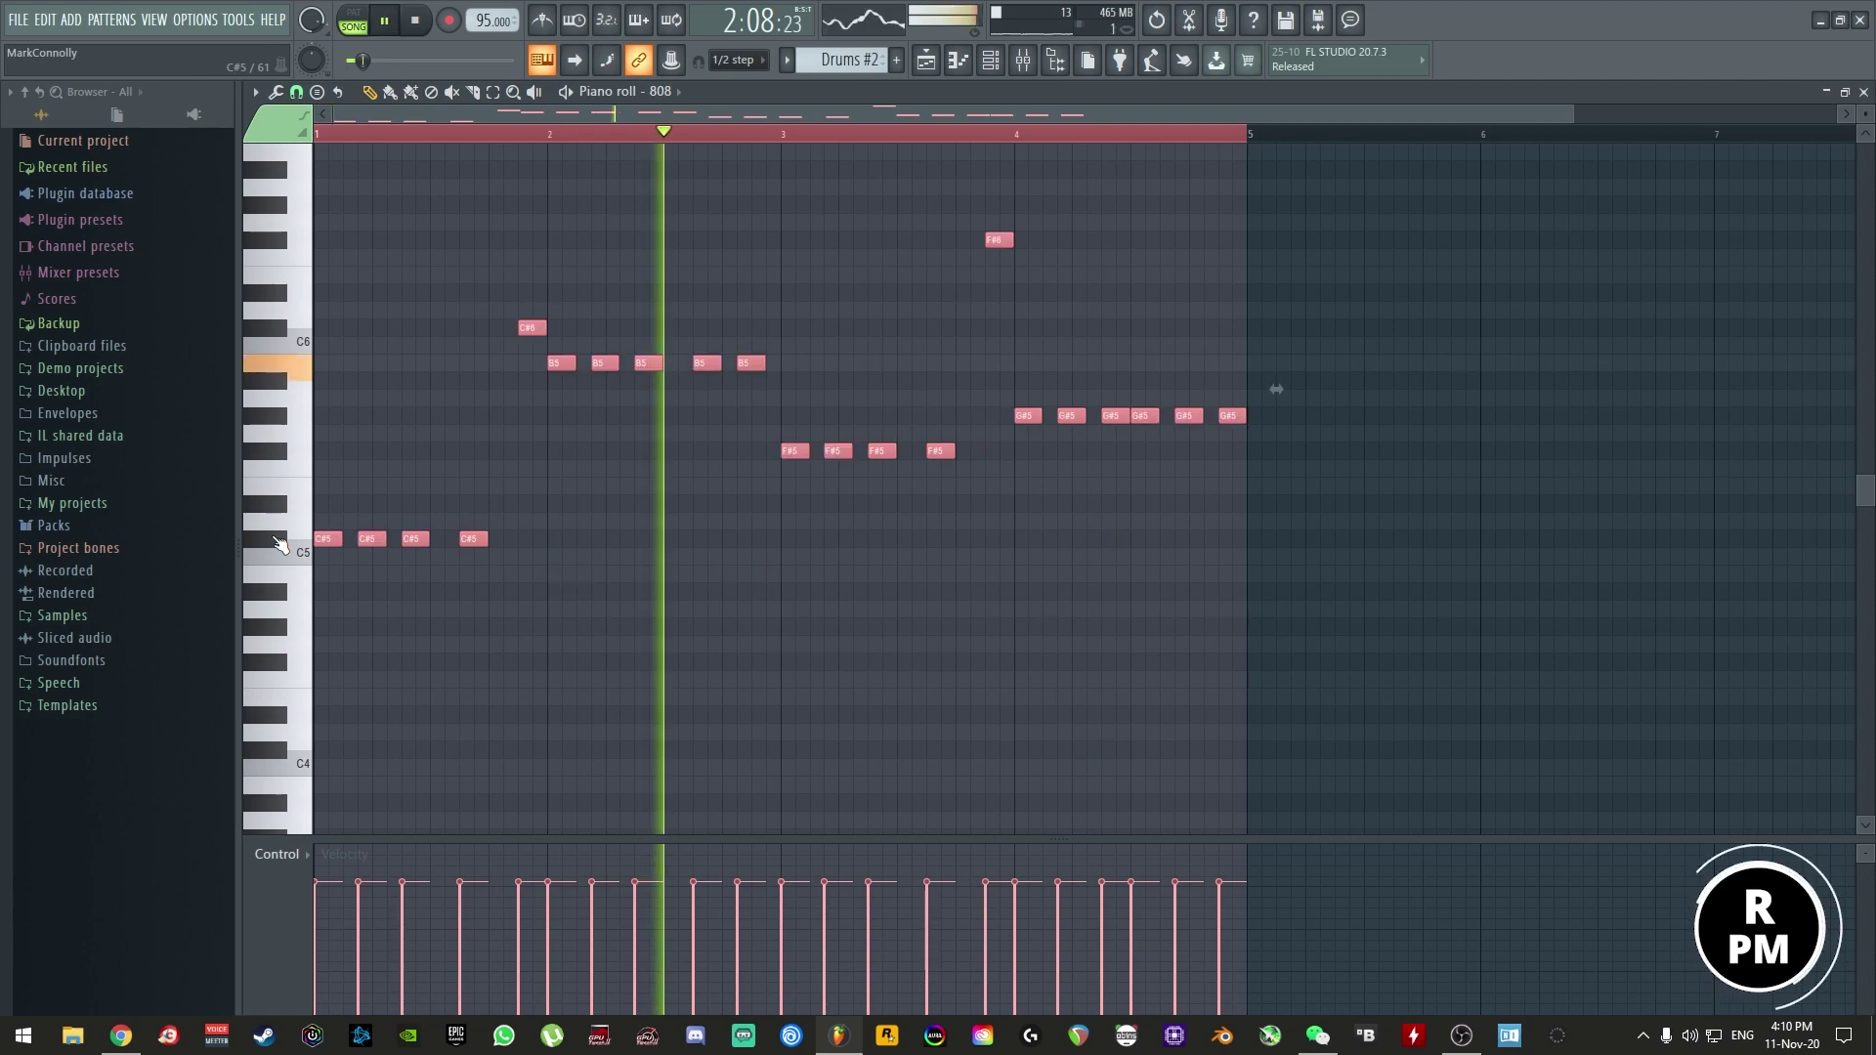
{"action": "key", "text": "space"}
{"action": "key", "text": "space"}
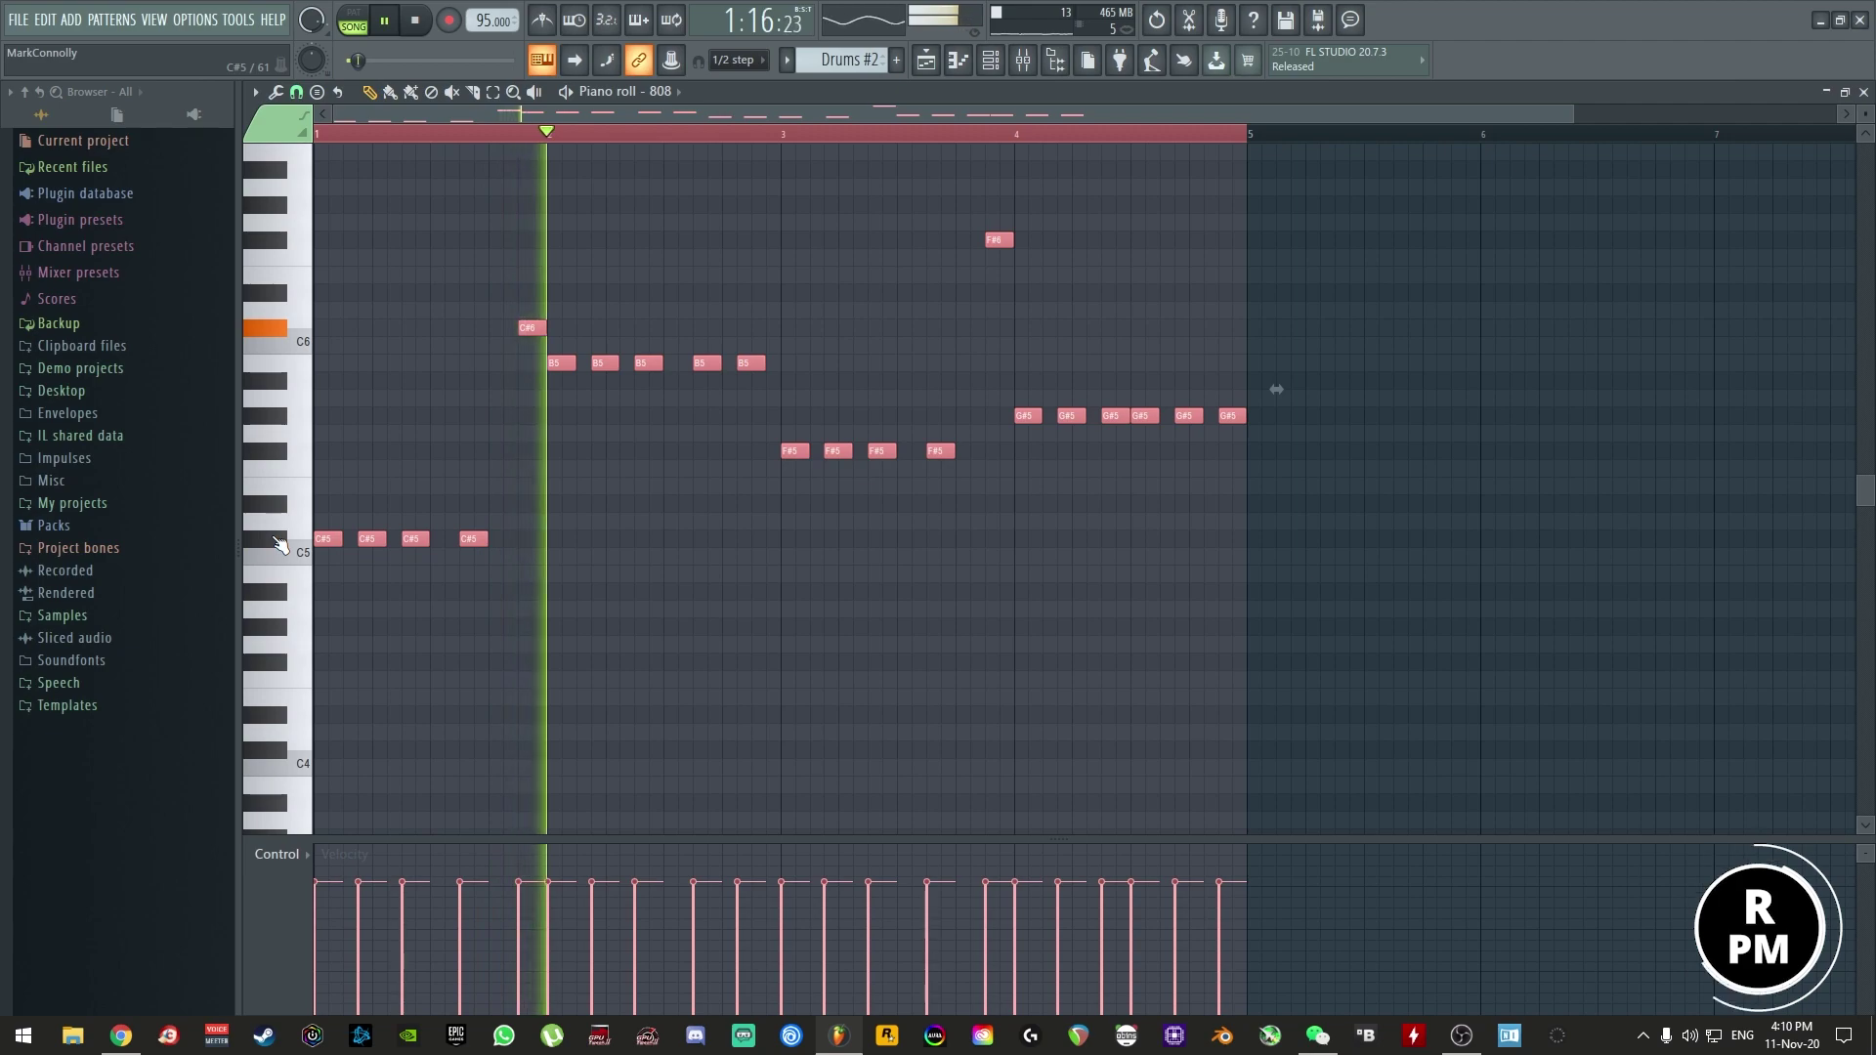
{"action": "key", "text": "space"}
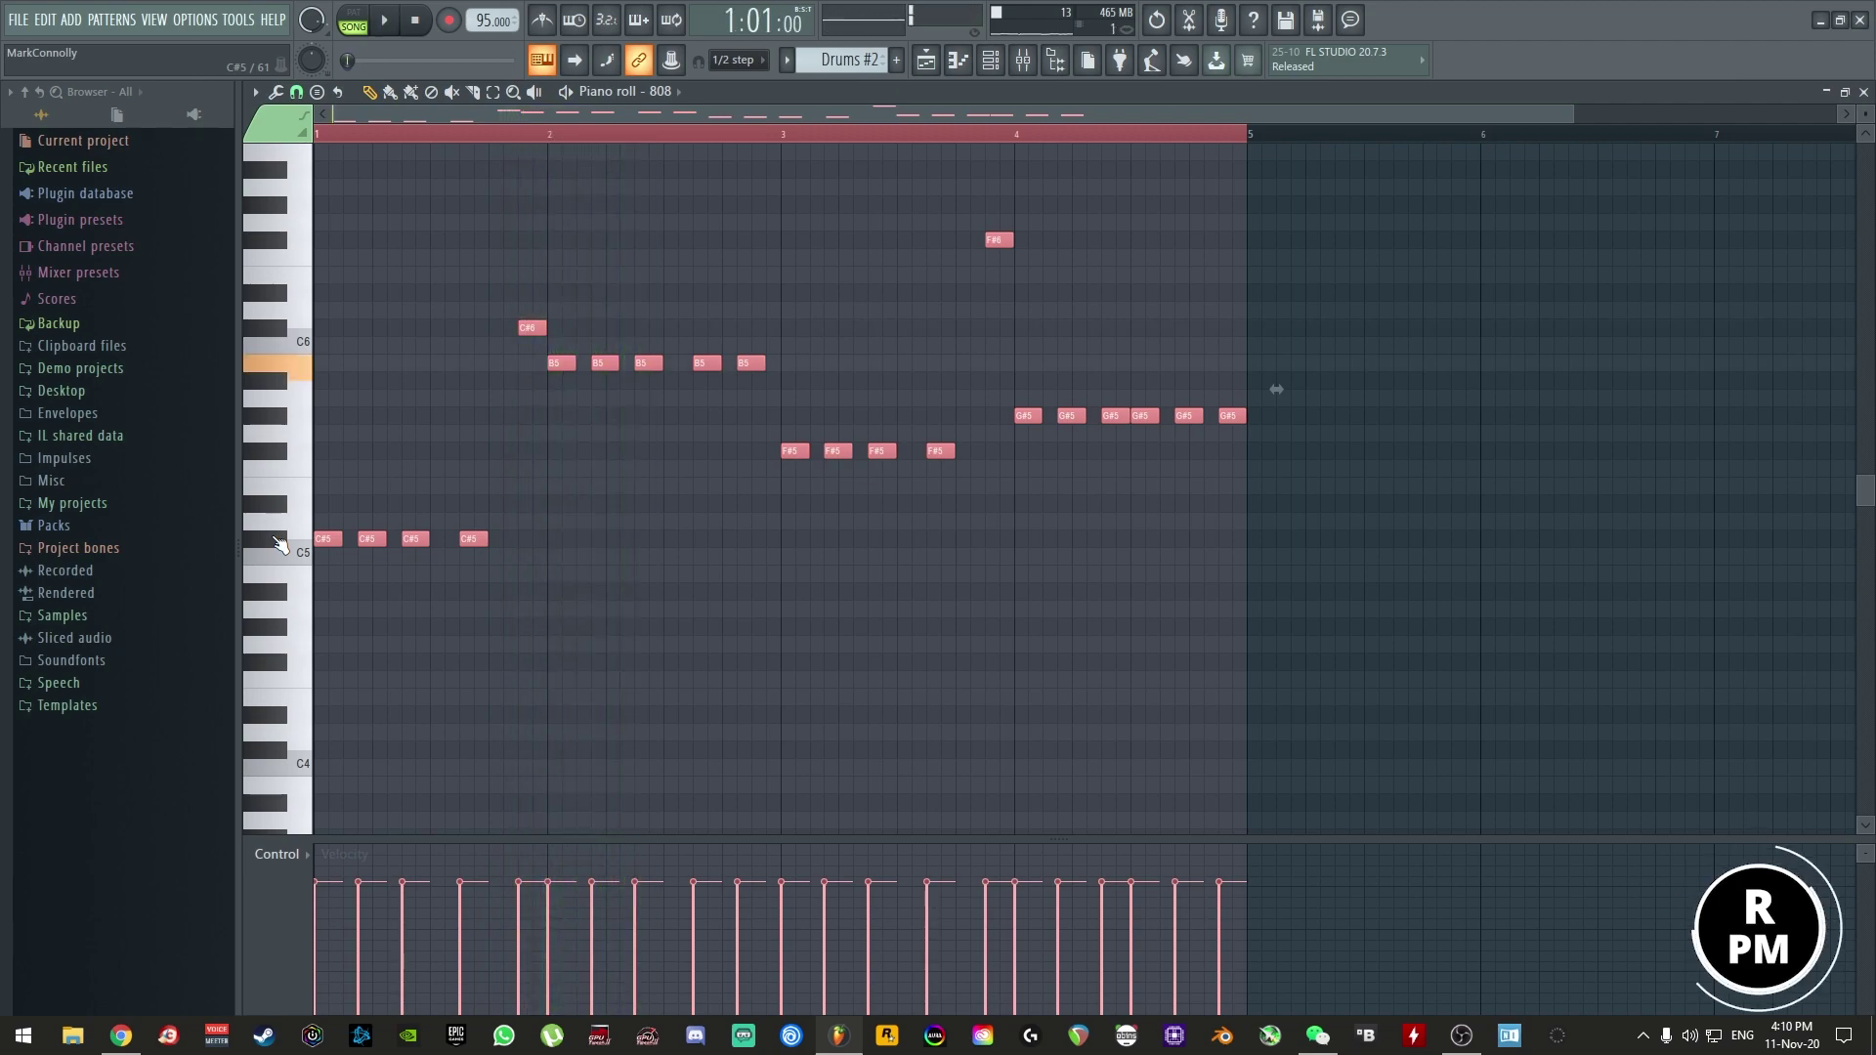
- Raise all 808 notes one semitone so bar 1 starts on D5, and play the arrangement to check the tuning
{"action": "key", "text": "Up"}
{"action": "key", "text": "space"}
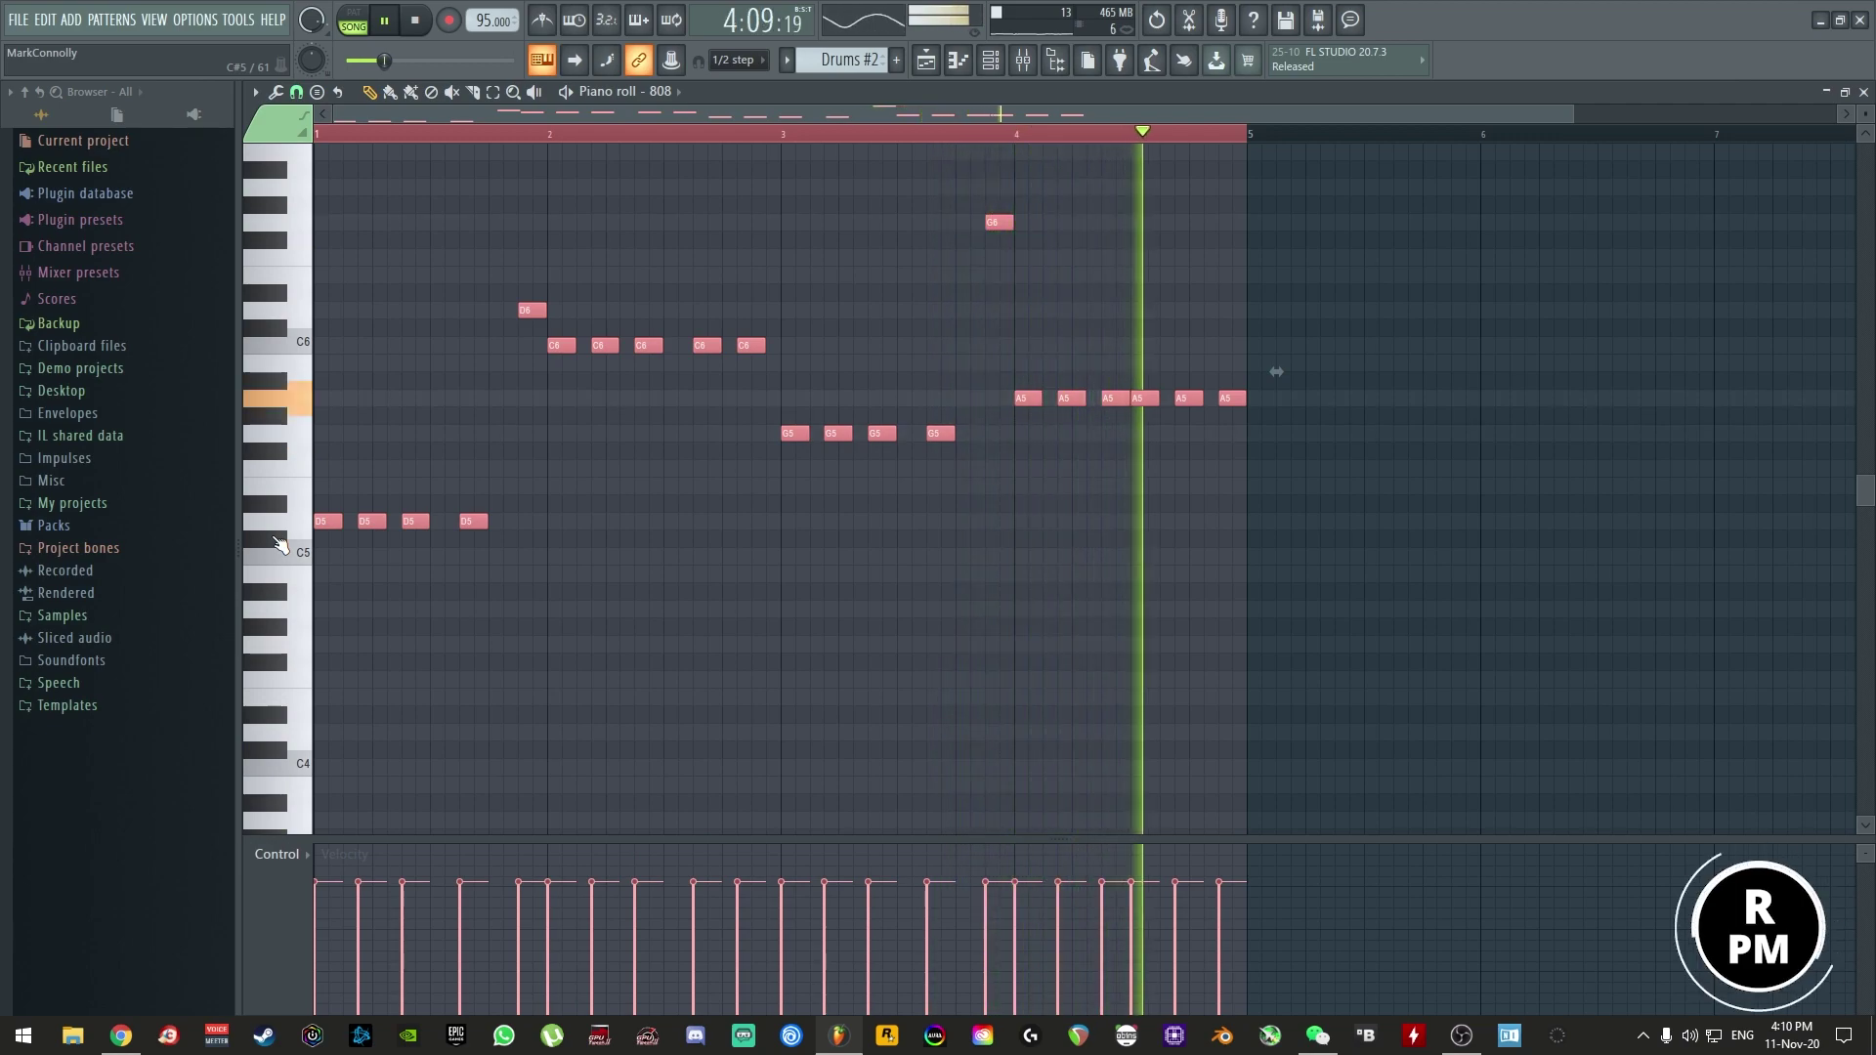
{"action": "key", "text": "space"}
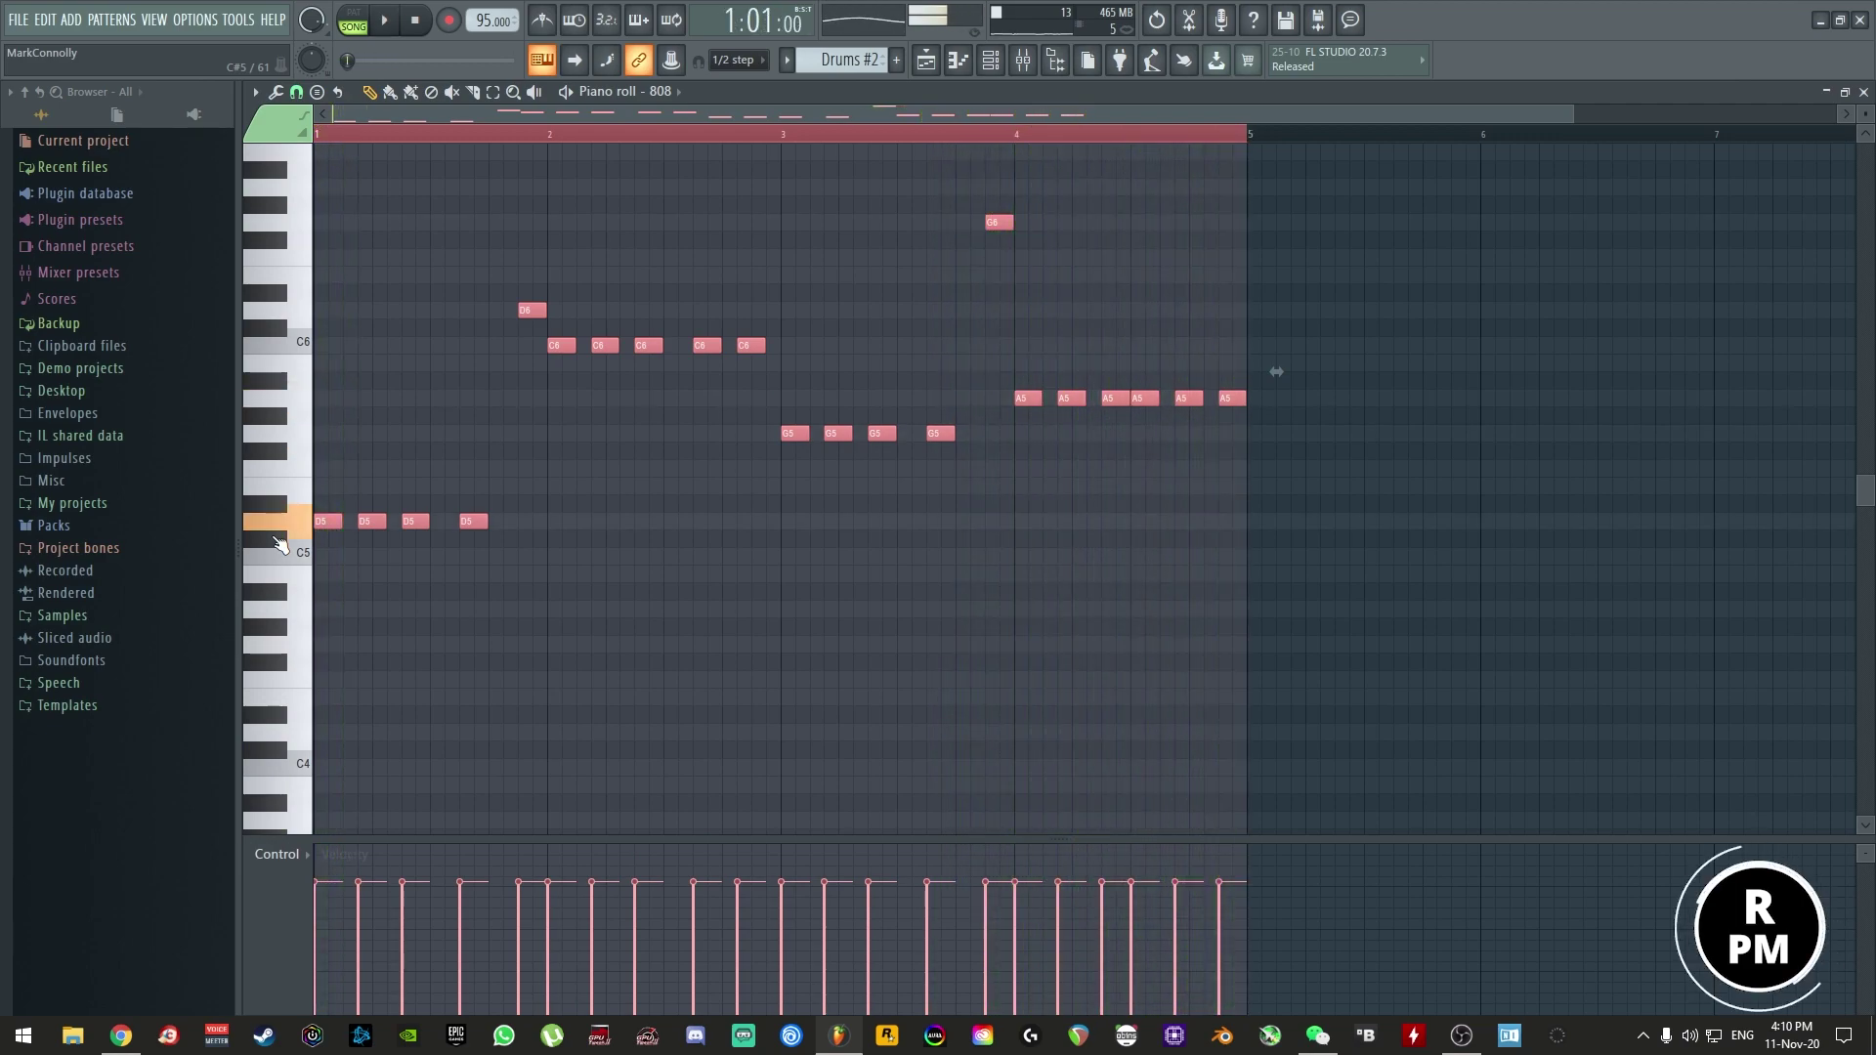
{"action": "key", "text": "ctrl+v"}
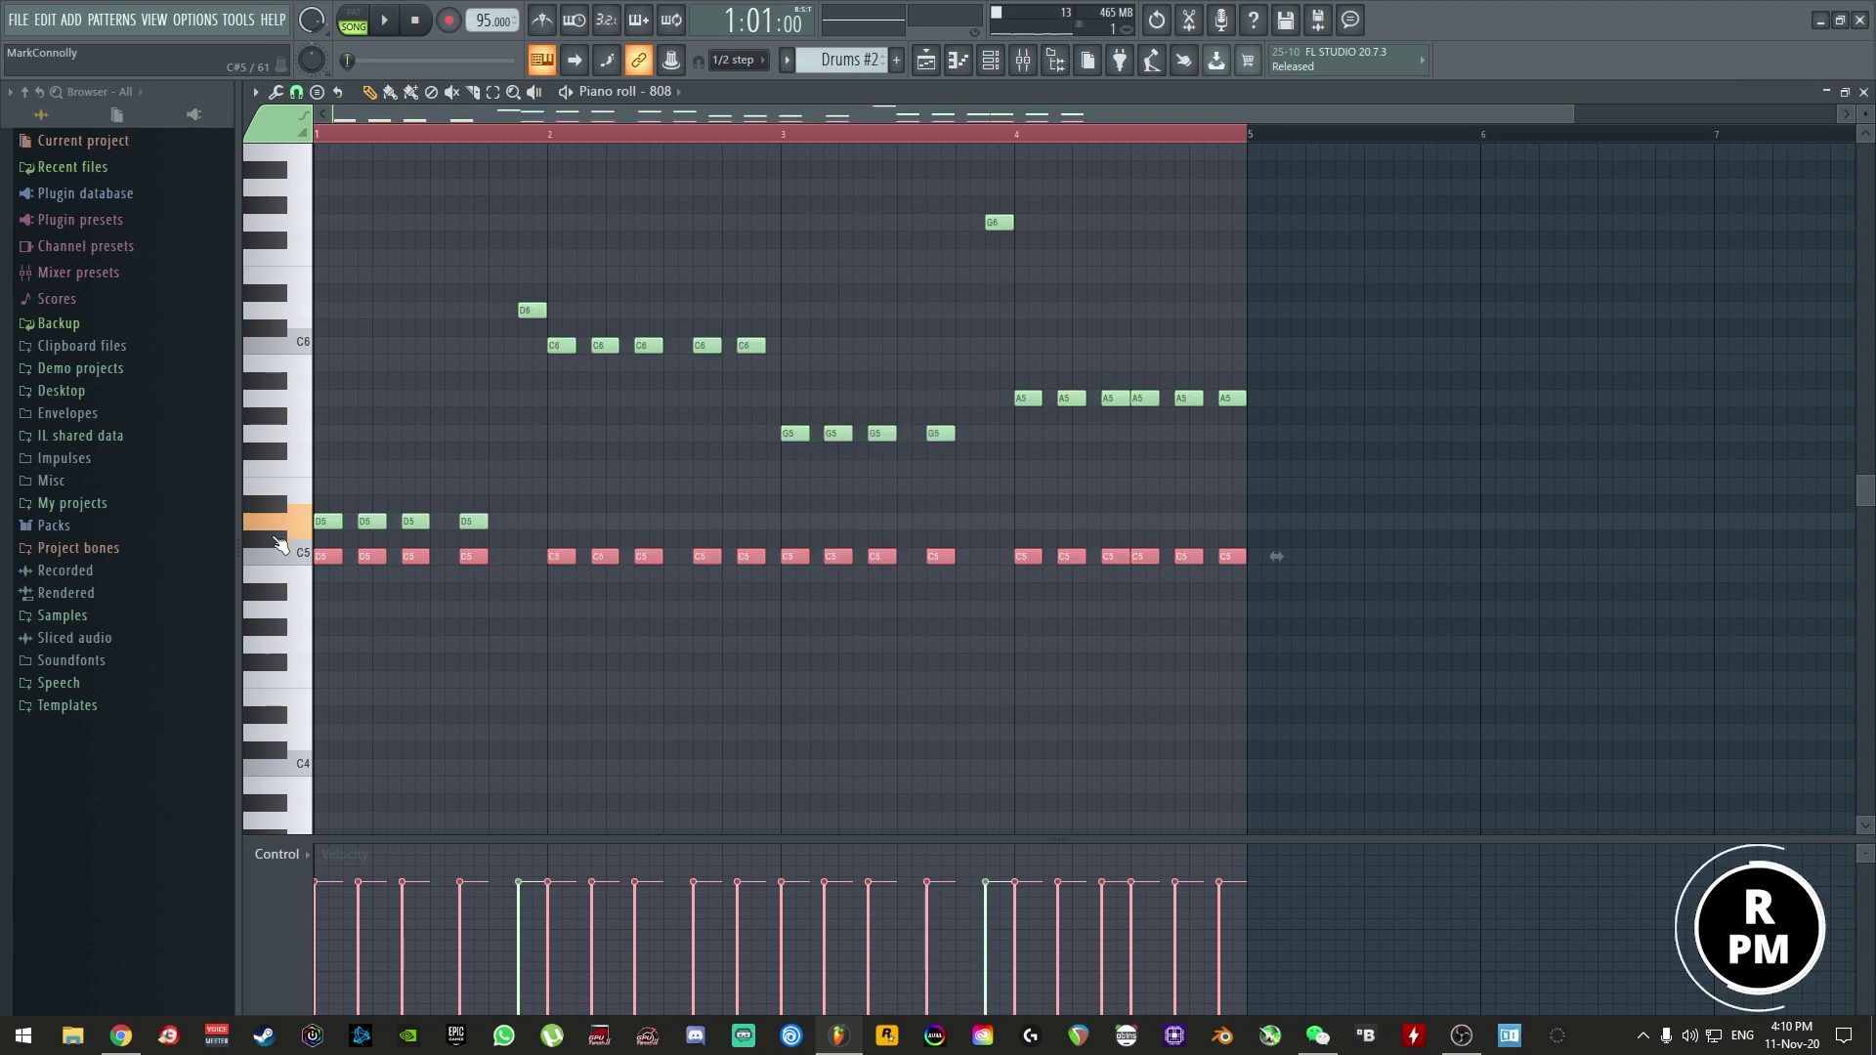
{"action": "key", "text": "ctrl+z"}
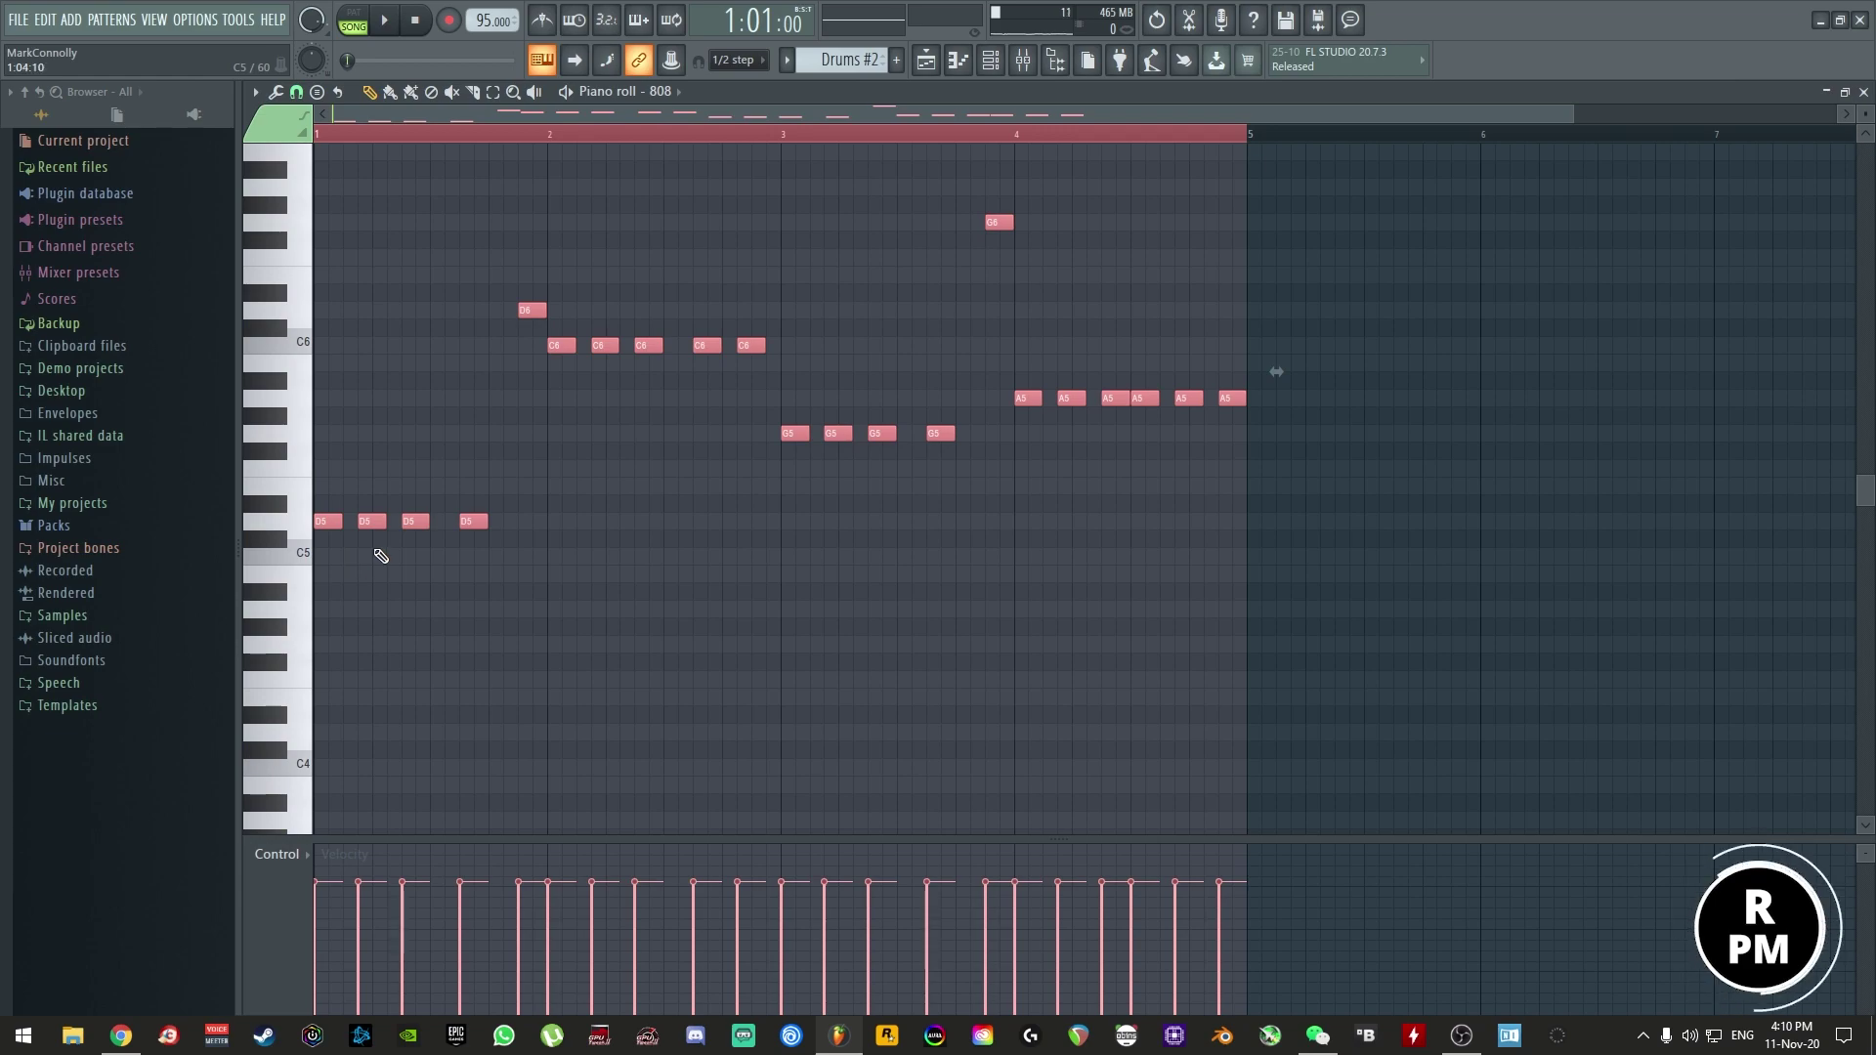
- Delete both Drums #2 clips from Track 1 of the playlist and move the four Piano clips down to Track 3
{"action": "left_click", "coordinate": [1864, 93]}
{"action": "left_click", "coordinate": [871, 96]}
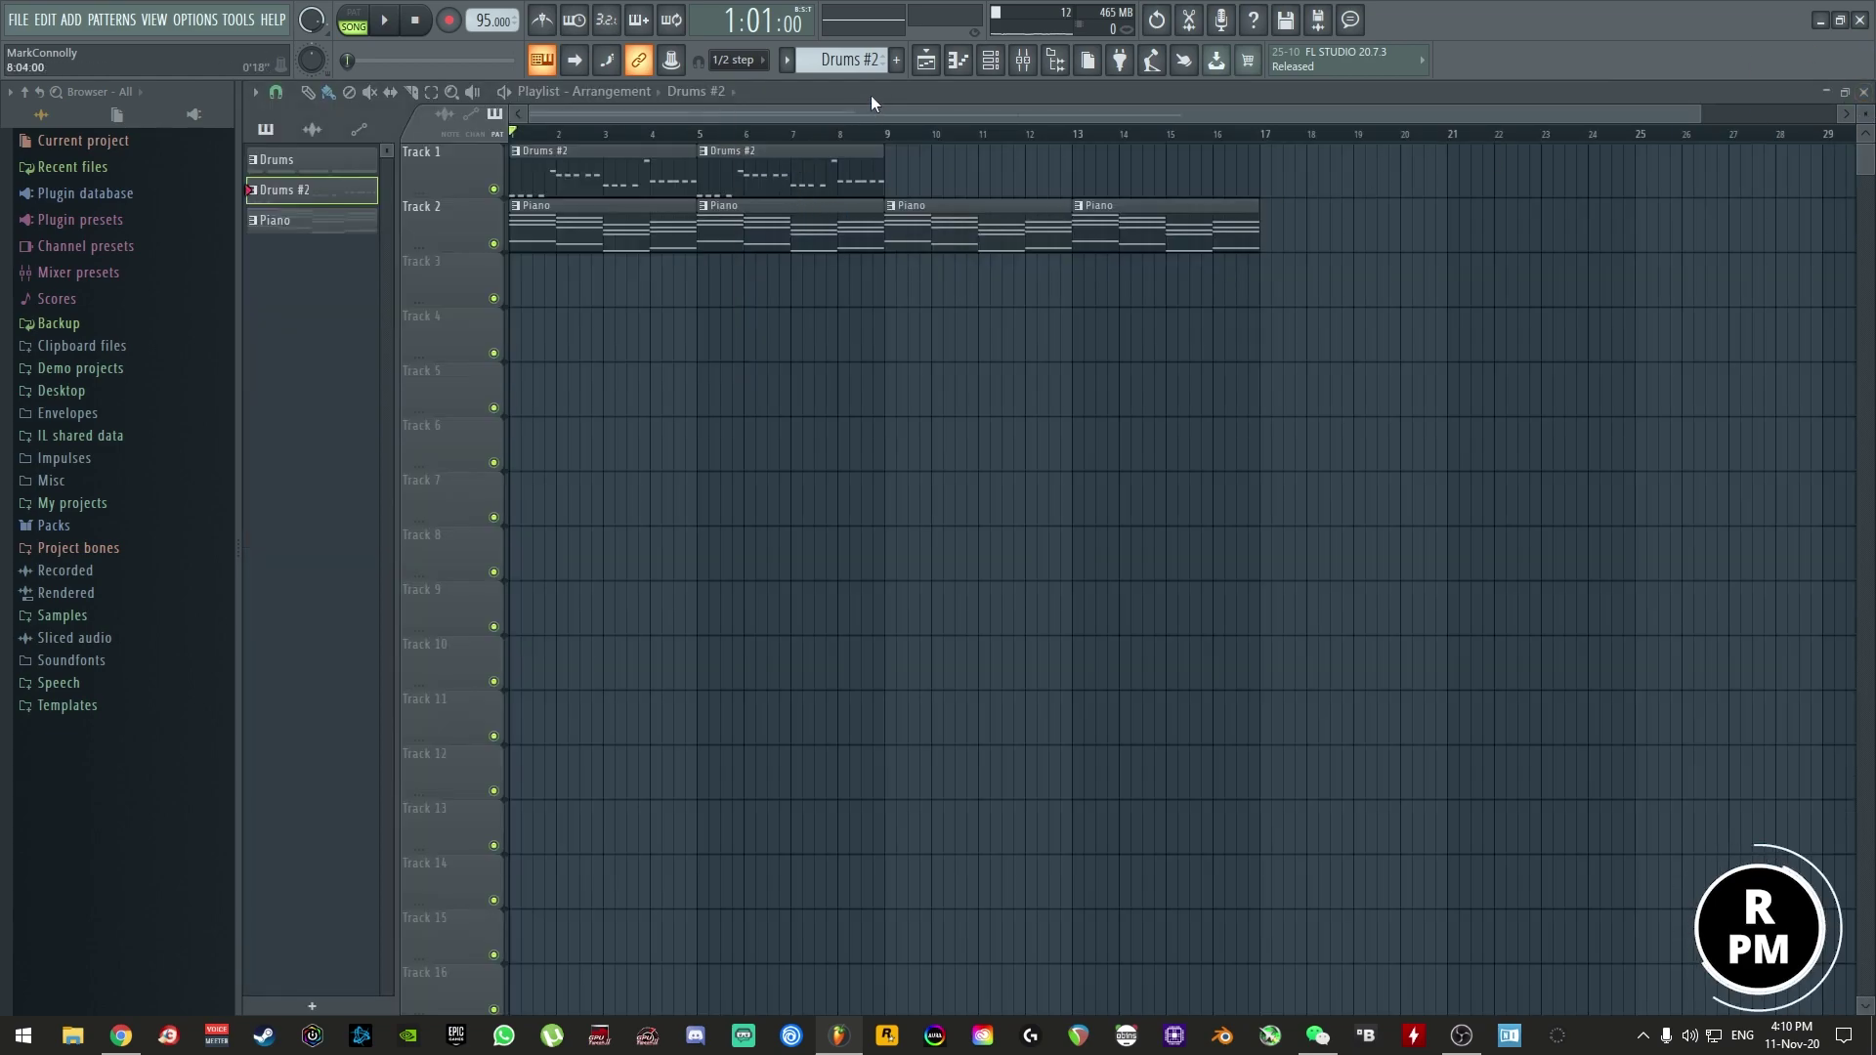
{"action": "right_click", "coordinate": [865, 172]}
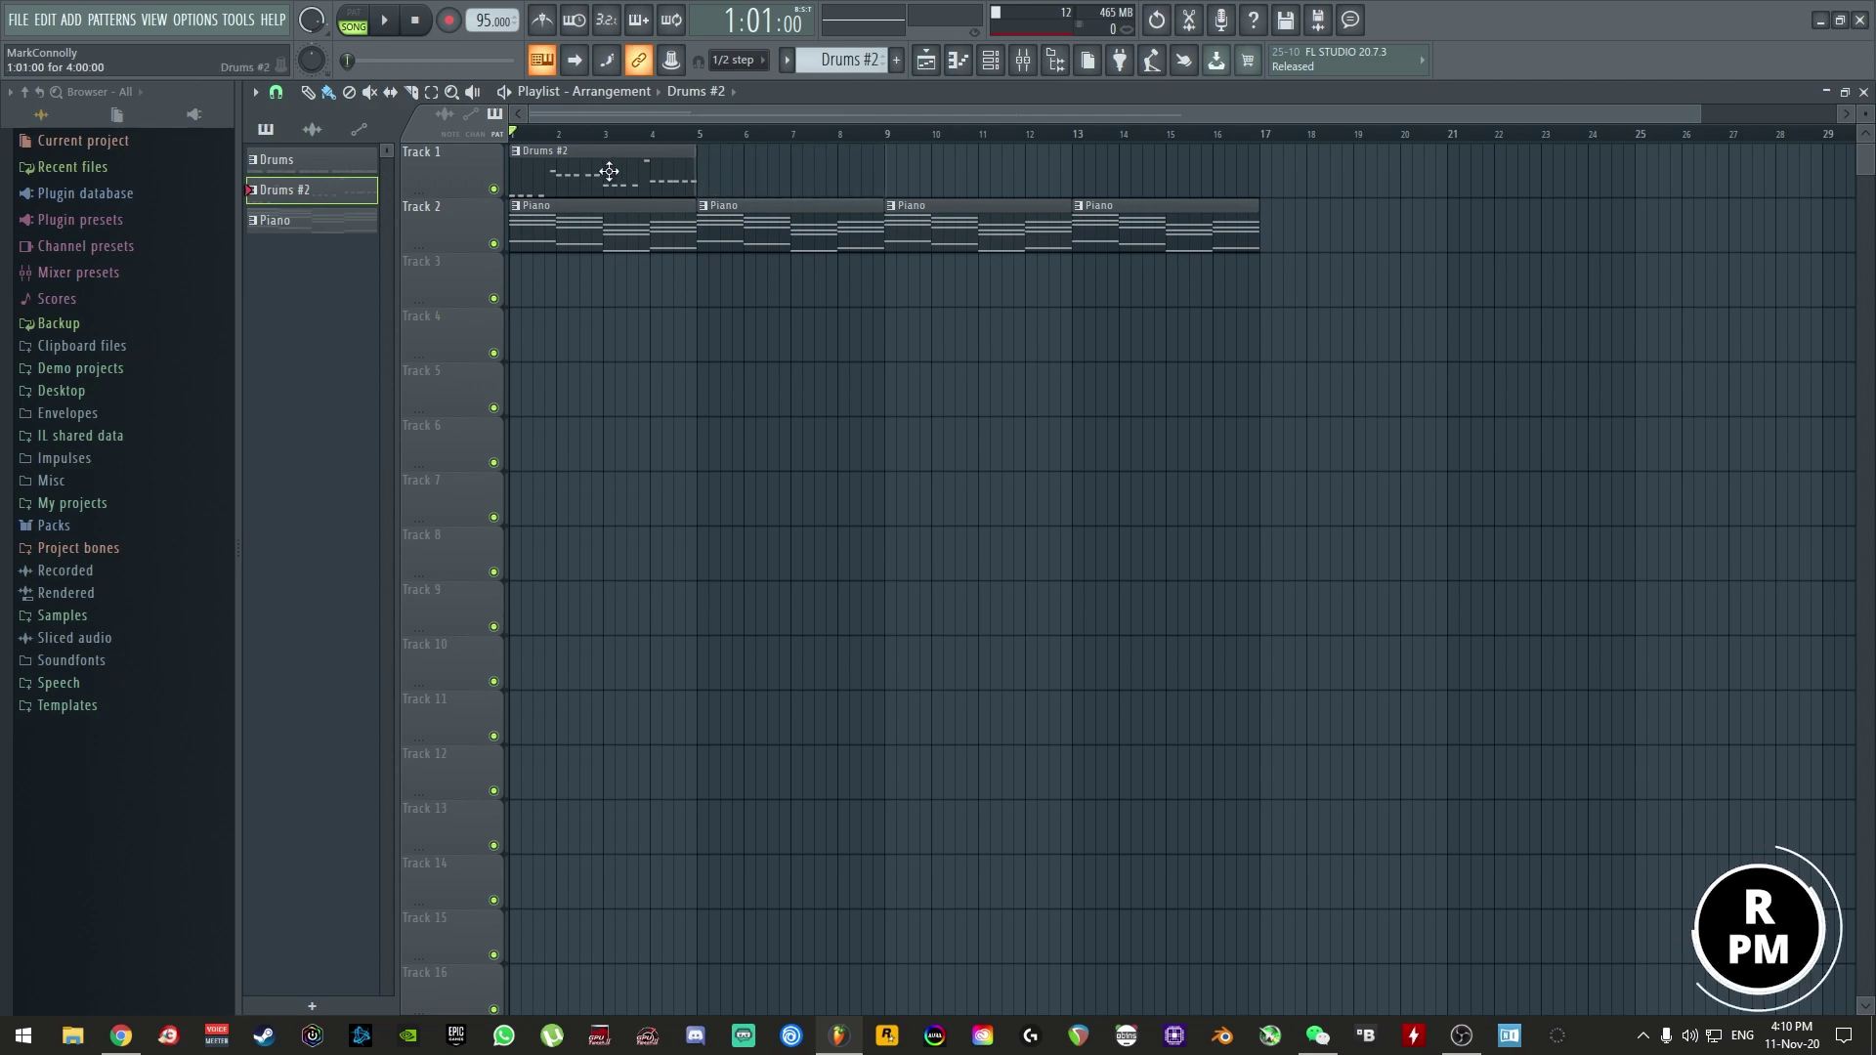
{"action": "right_click", "coordinate": [606, 170]}
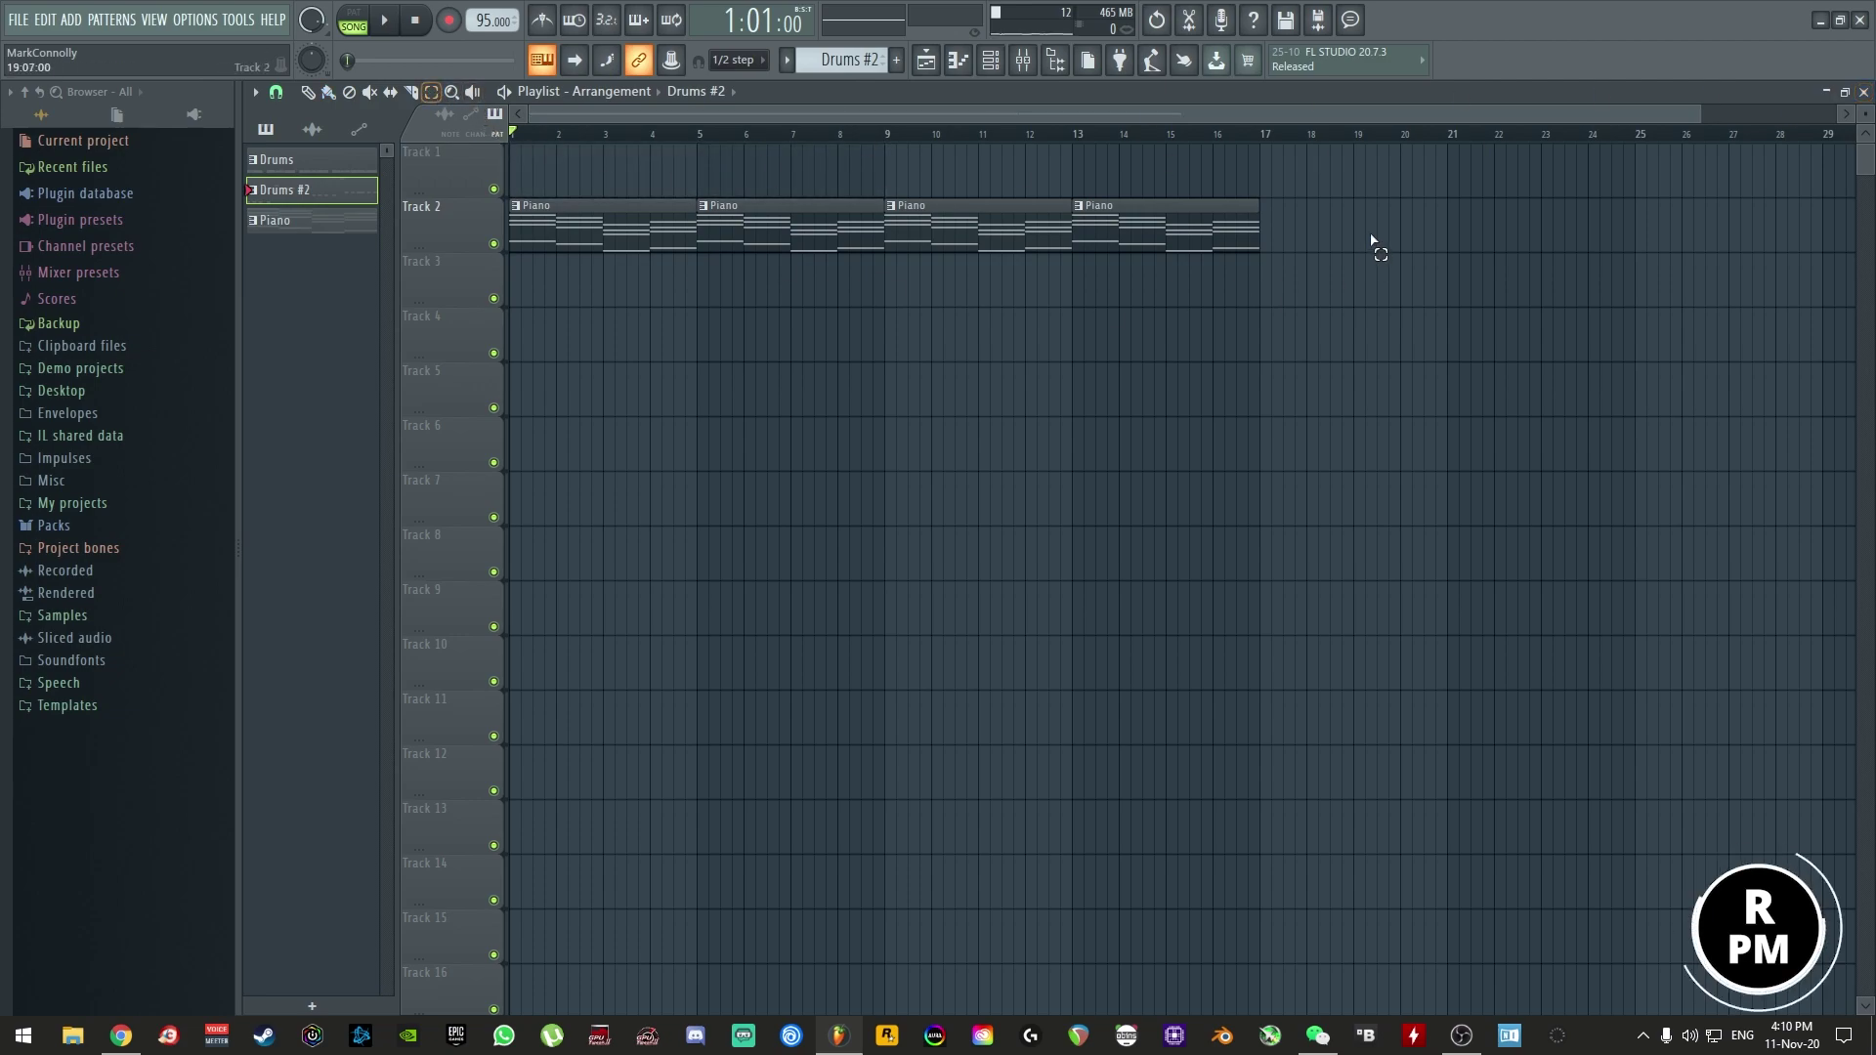
{"action": "left_click_drag", "start_coordinate": [1373, 243], "coordinate": [573, 286]}
{"action": "key", "text": "shift+Down"}
- Place four Drums #2 clips on Track 2 and four Drums clips on Track 1, at bars 1, 5, 9 and 13
{"action": "left_click_drag", "start_coordinate": [323, 200], "coordinate": [511, 233]}
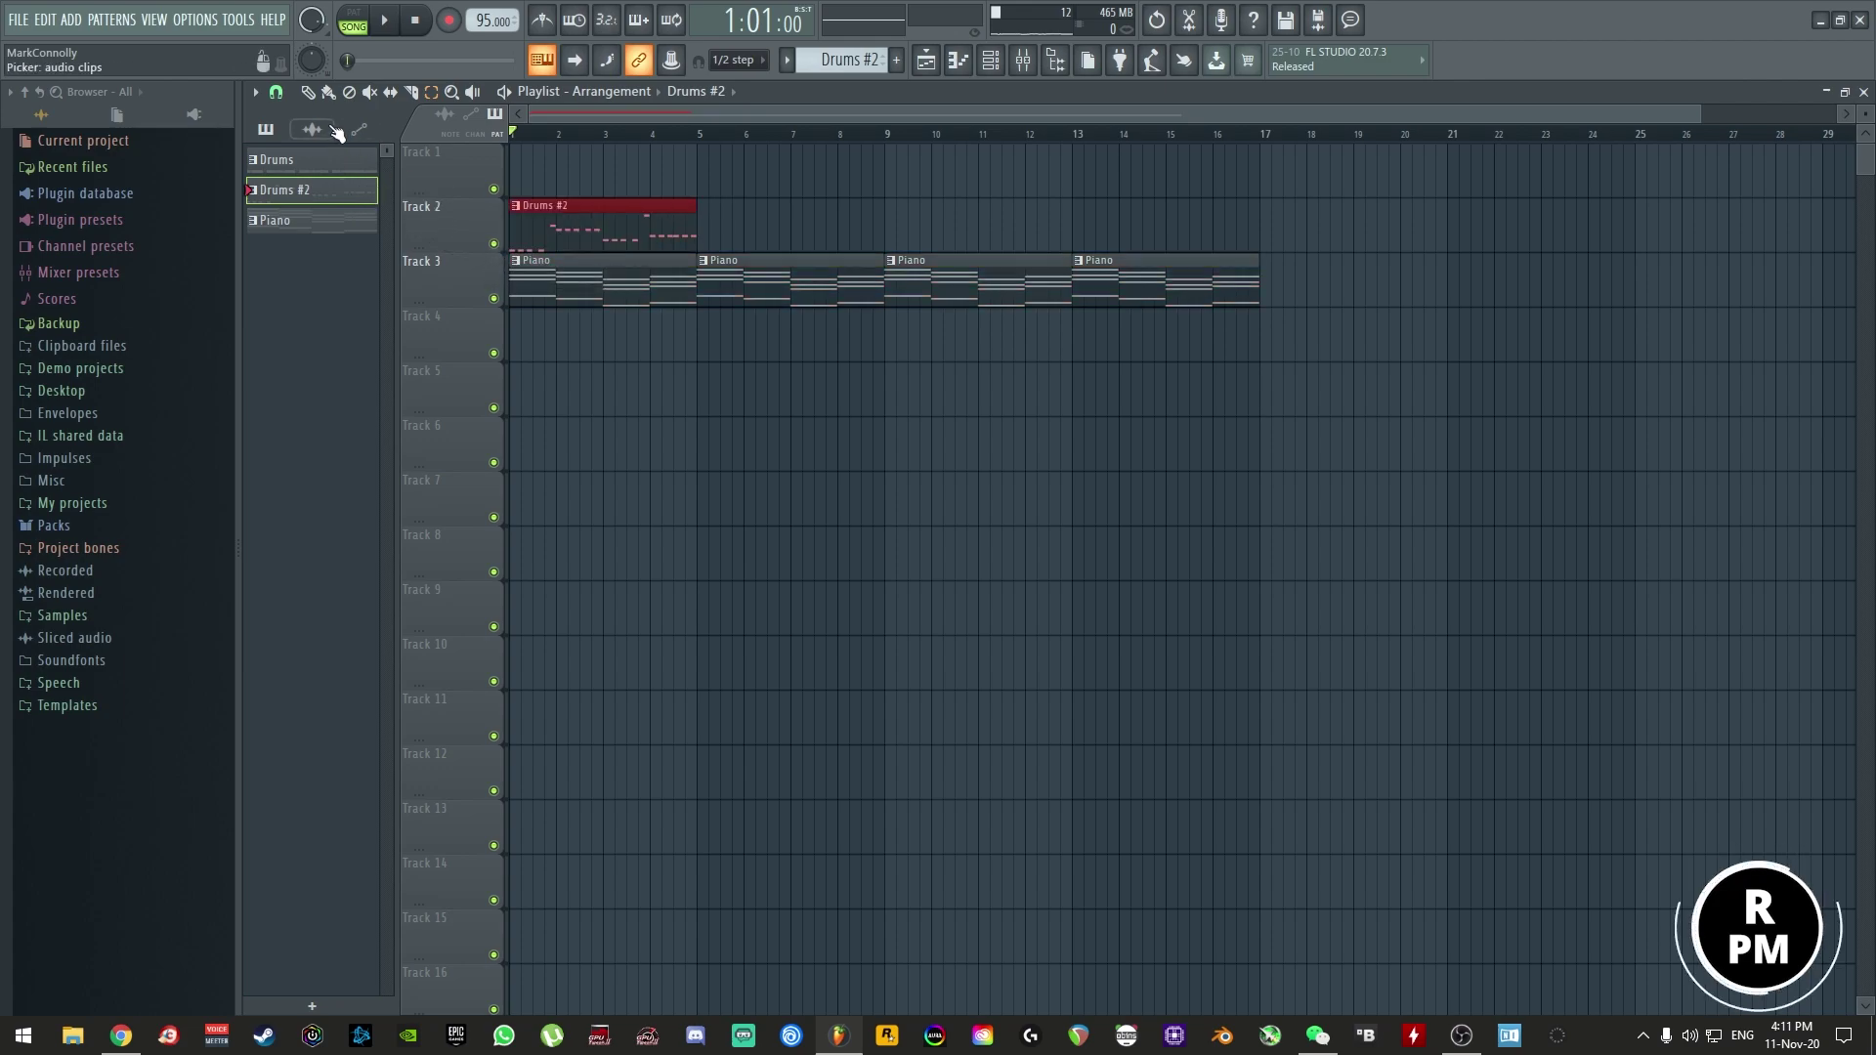
{"action": "left_click_drag", "start_coordinate": [700, 227], "coordinate": [1109, 260]}
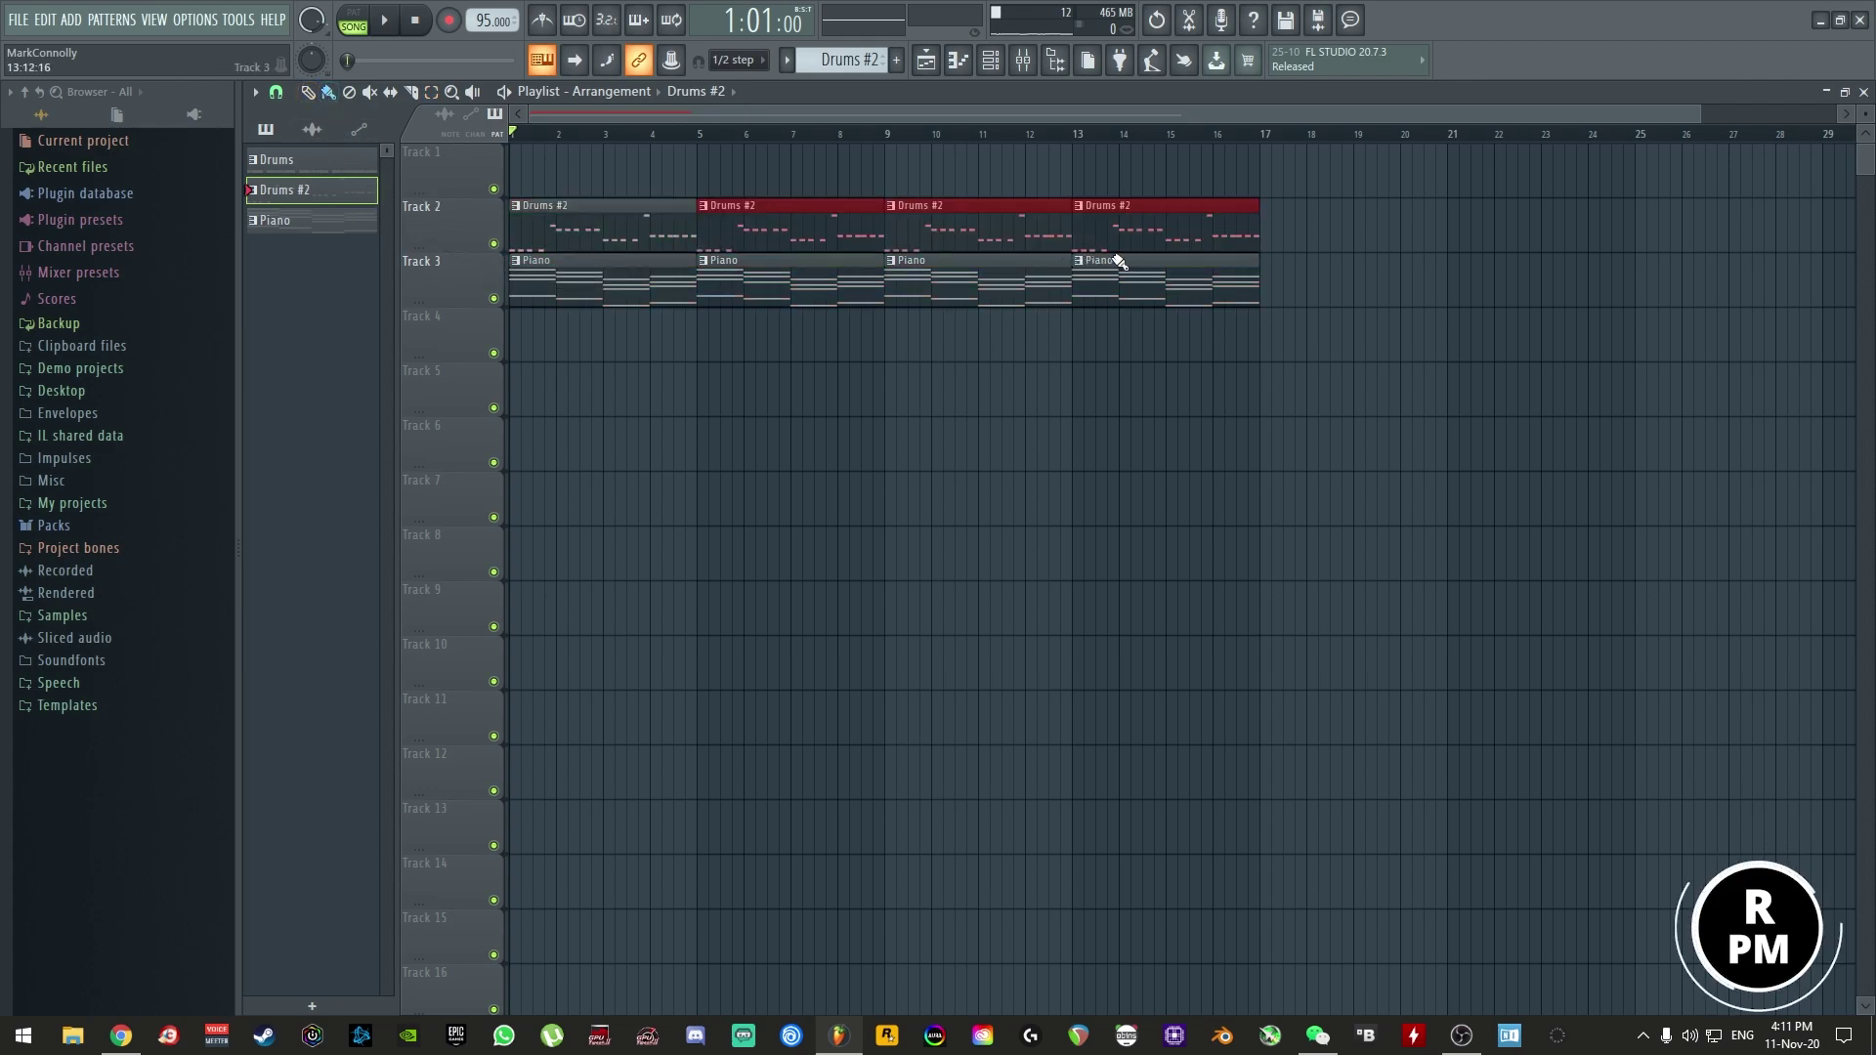
{"action": "left_click_drag", "start_coordinate": [335, 170], "coordinate": [524, 178]}
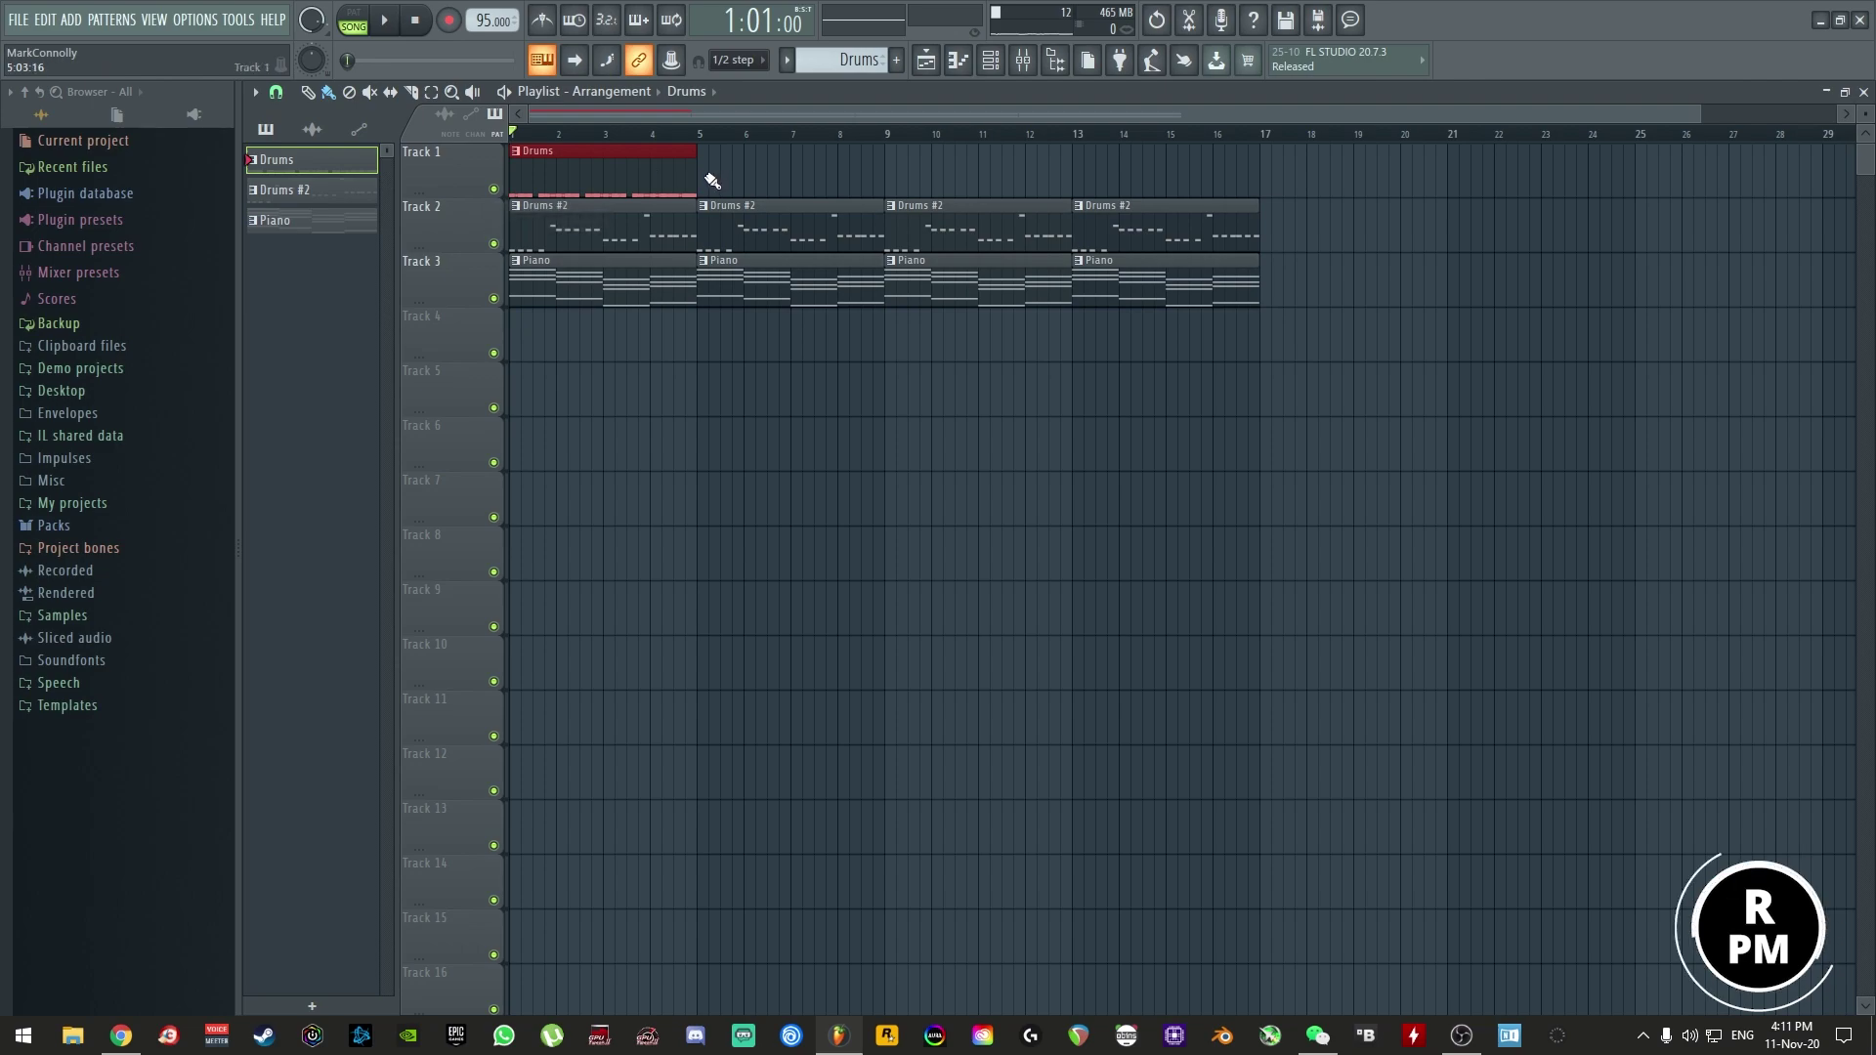
{"action": "left_click_drag", "start_coordinate": [712, 181], "coordinate": [1123, 185]}
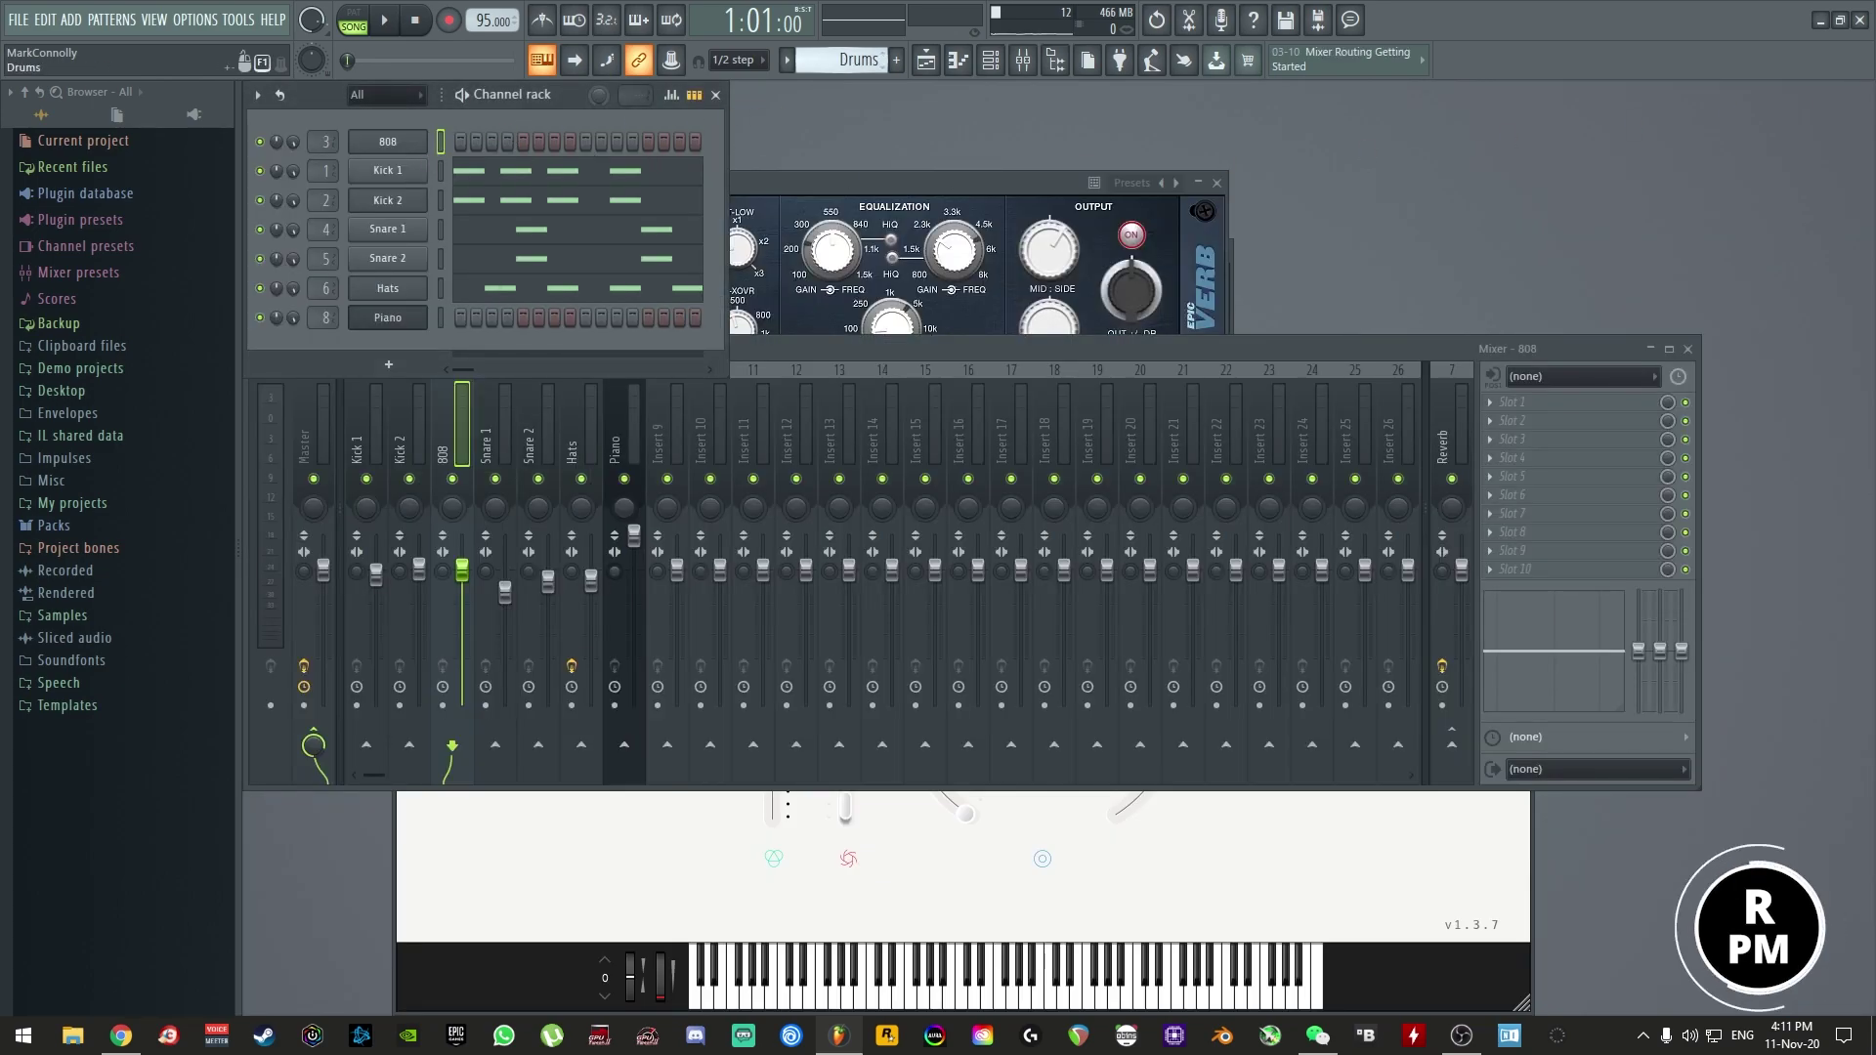
- Rename the Drums #2 pattern as 808
{"action": "scroll", "coordinate": [843, 60], "scroll_direction": "down", "scroll_amount": 1}
{"action": "key", "text": "F2"}
{"action": "type", "text": "808"}
{"action": "key", "text": "Return"}
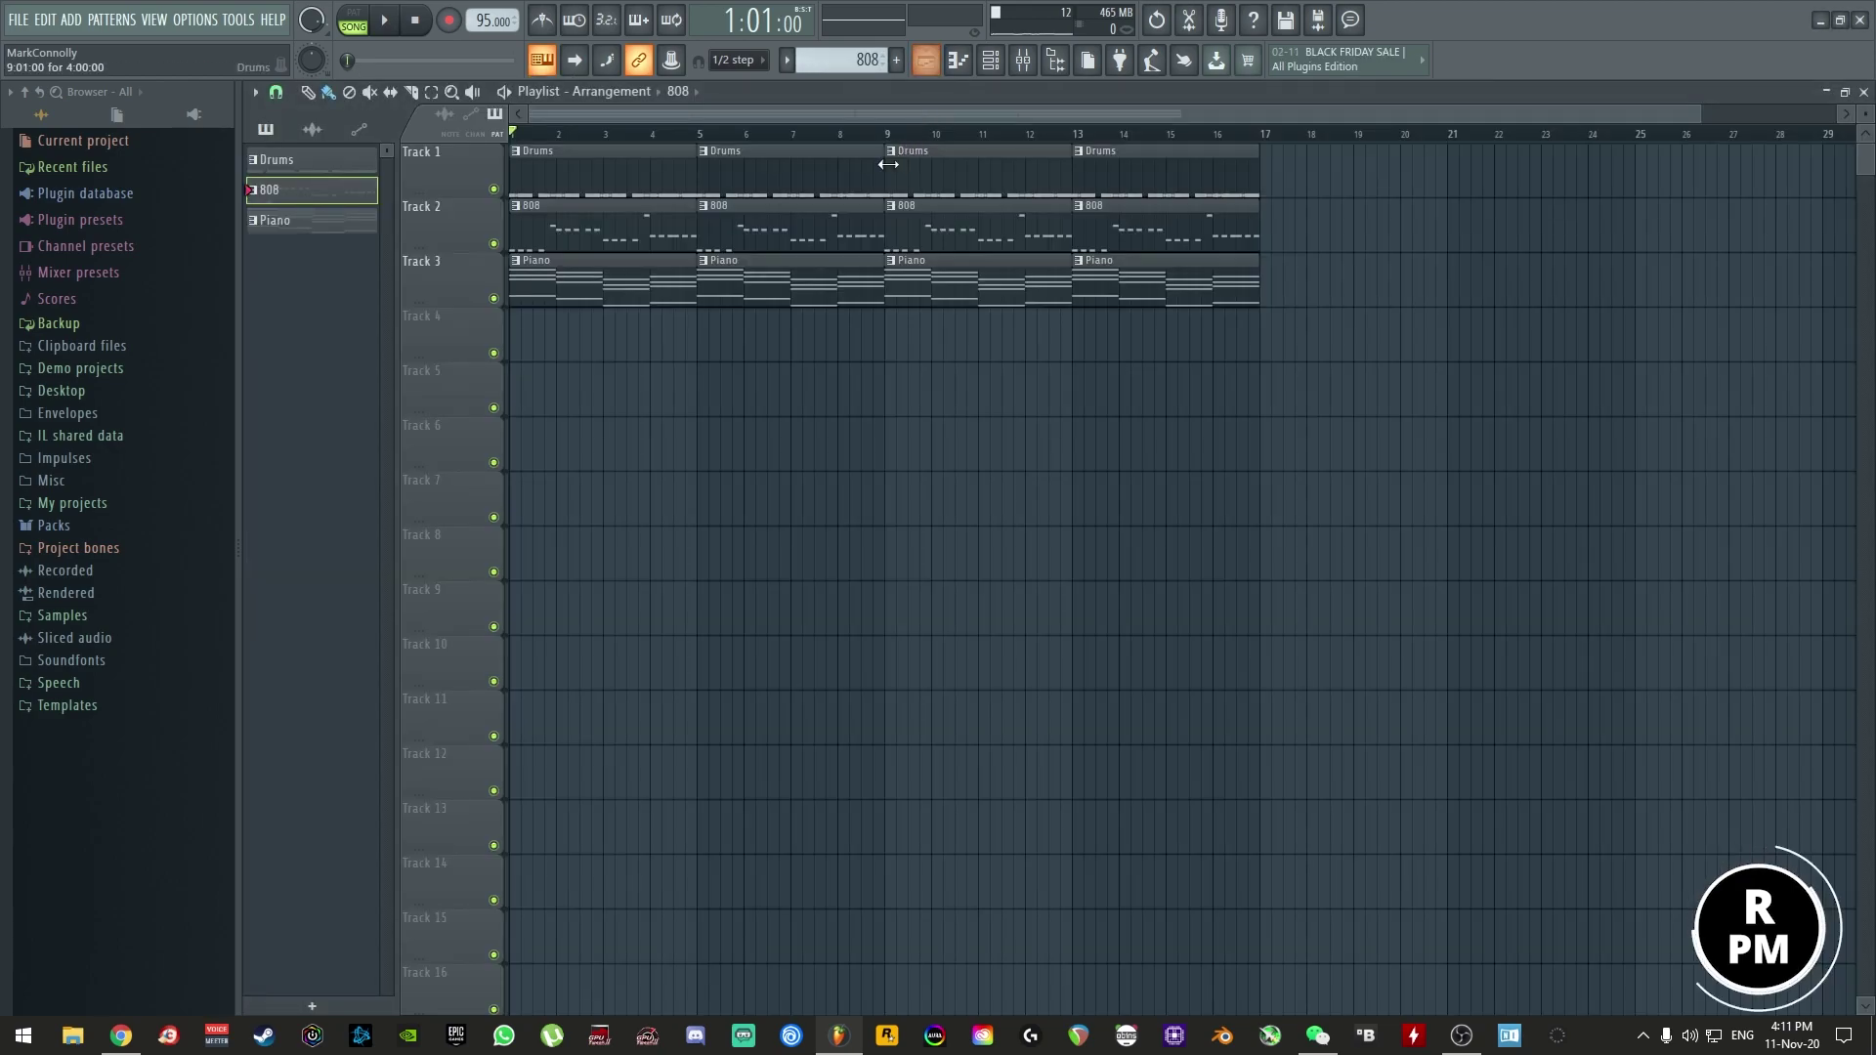
- Play the arrangement and lower the 808's mixer fader to below 75% volume
{"action": "key", "text": "space"}
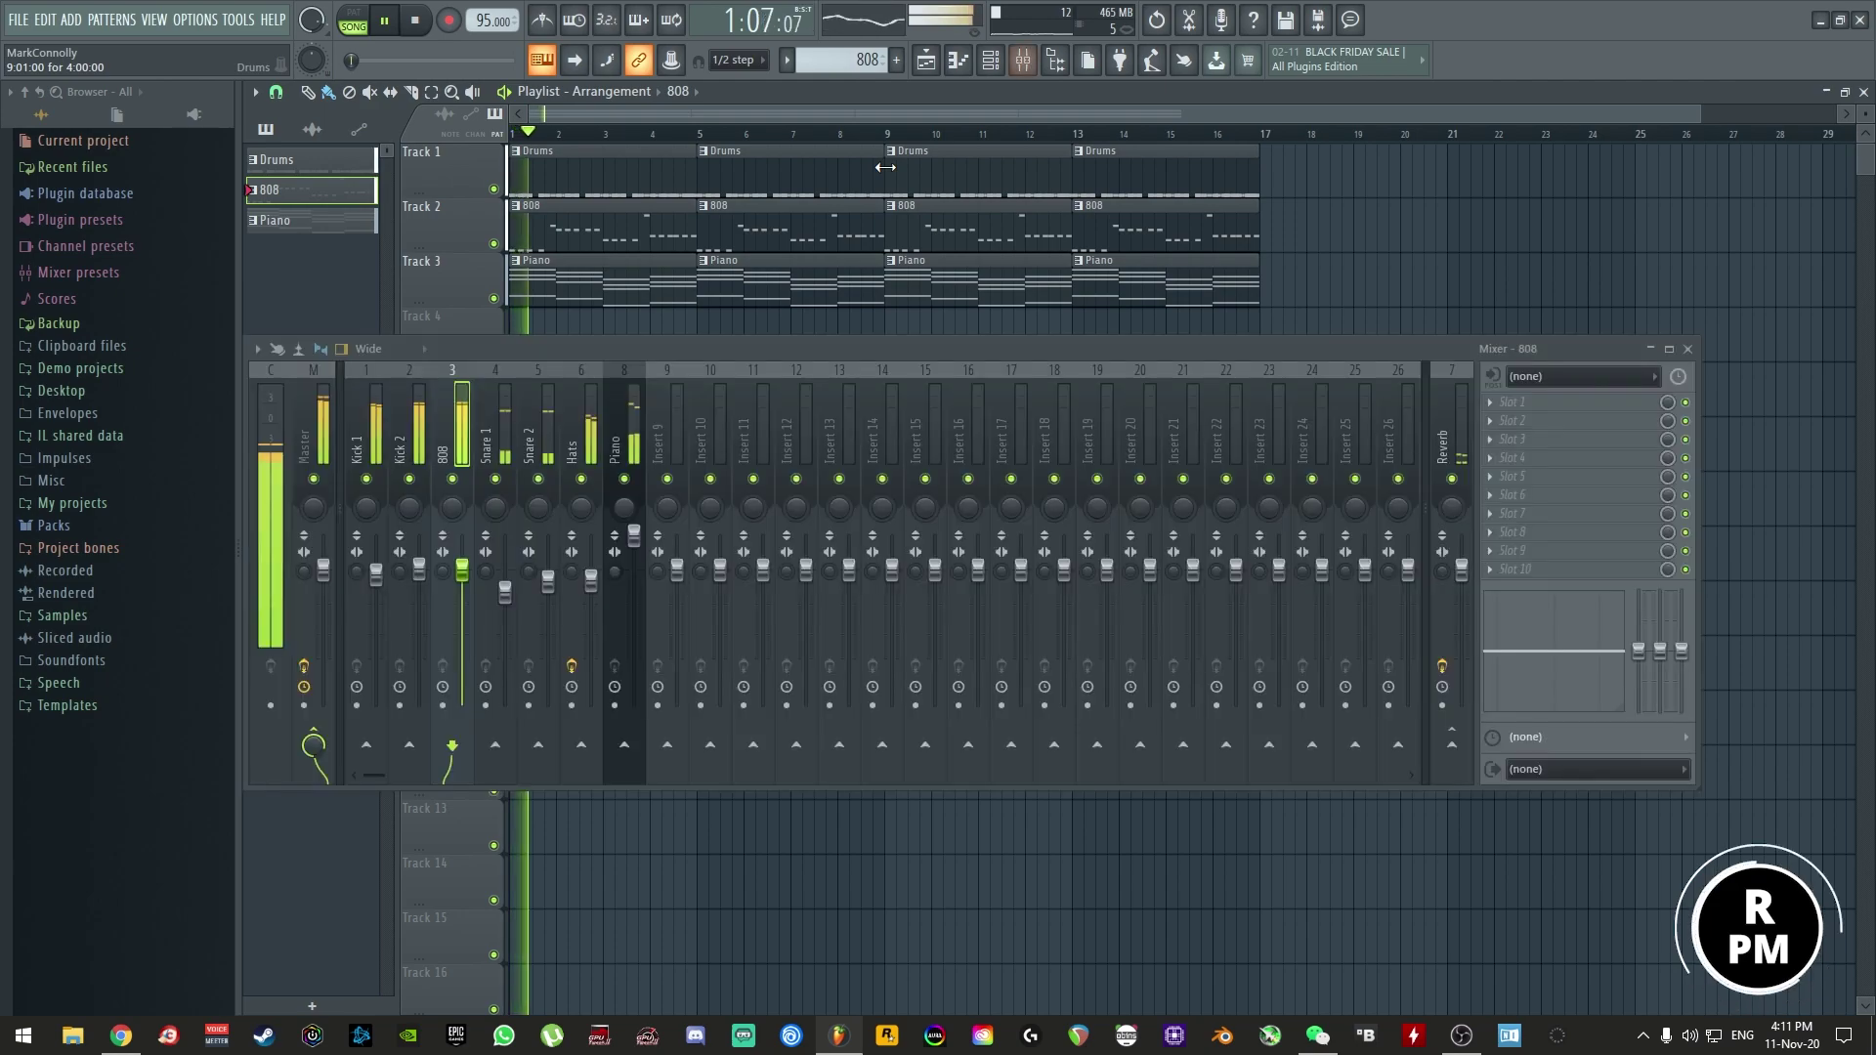
{"action": "left_click_drag", "start_coordinate": [463, 572], "coordinate": [471, 612]}
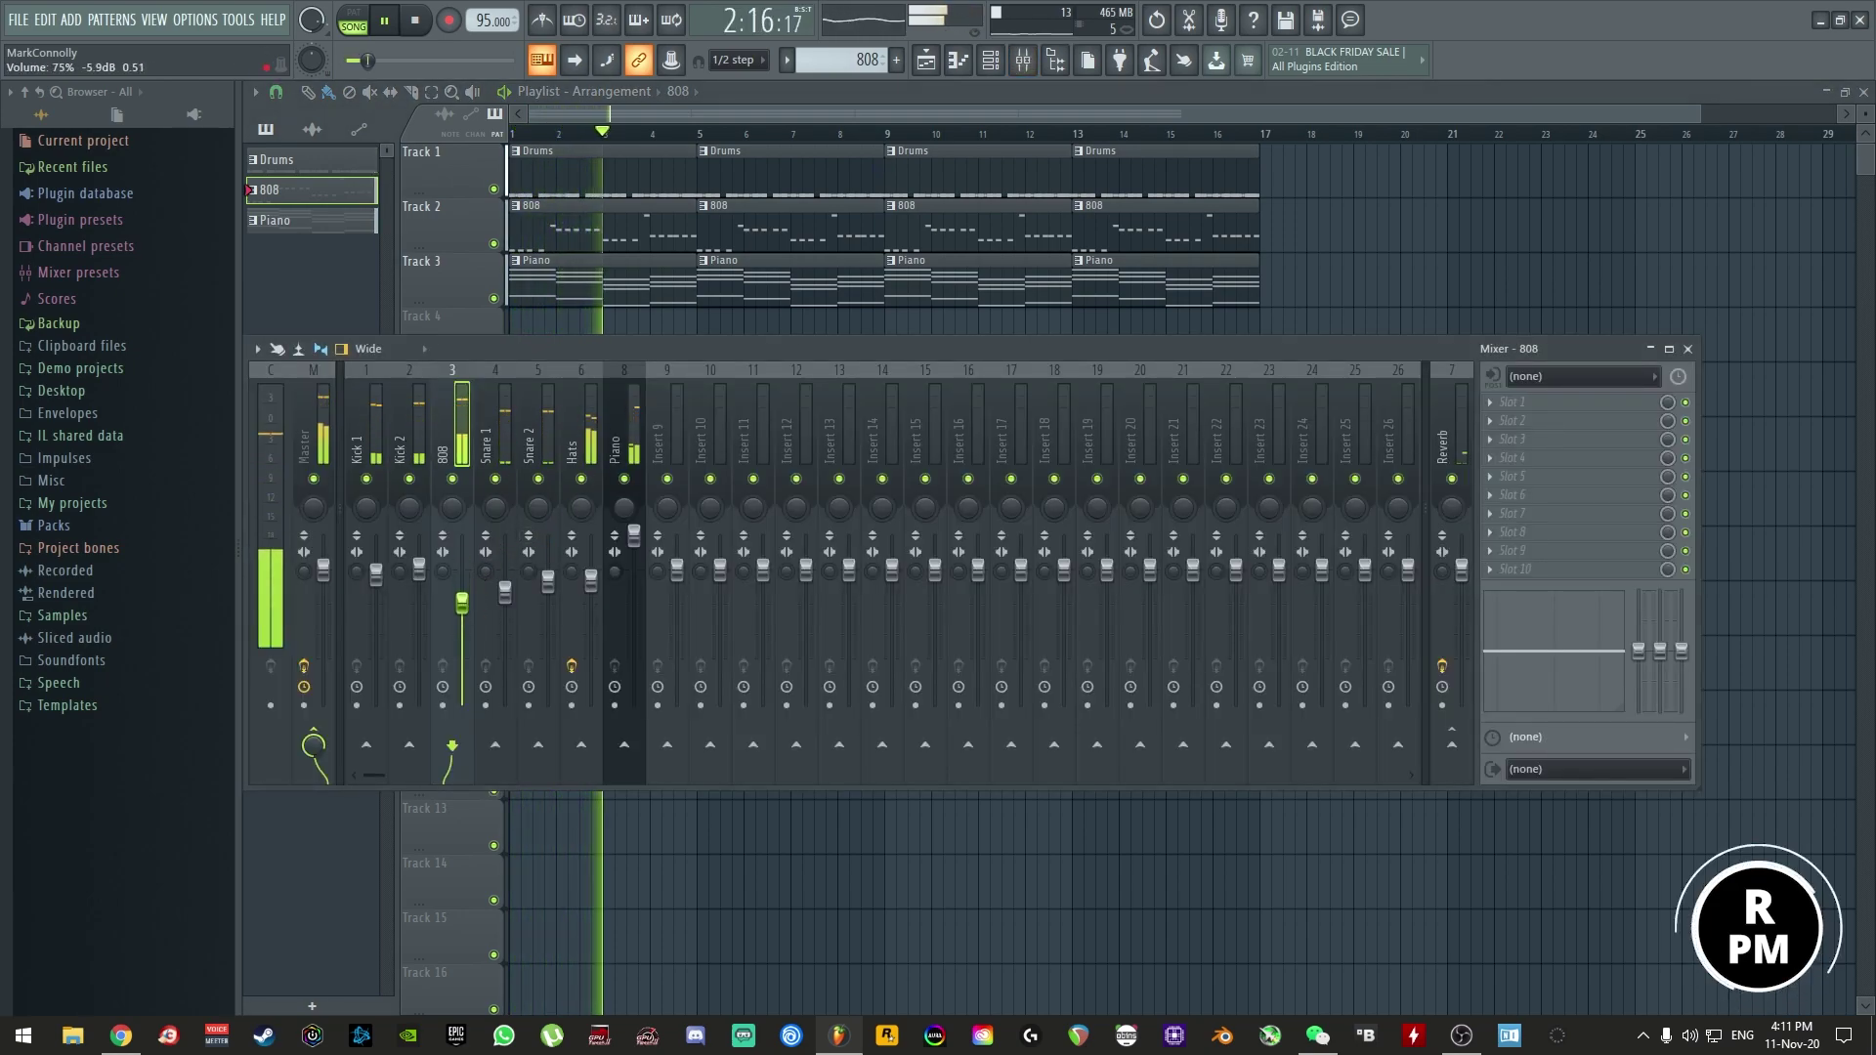
{"action": "key", "text": "F9"}
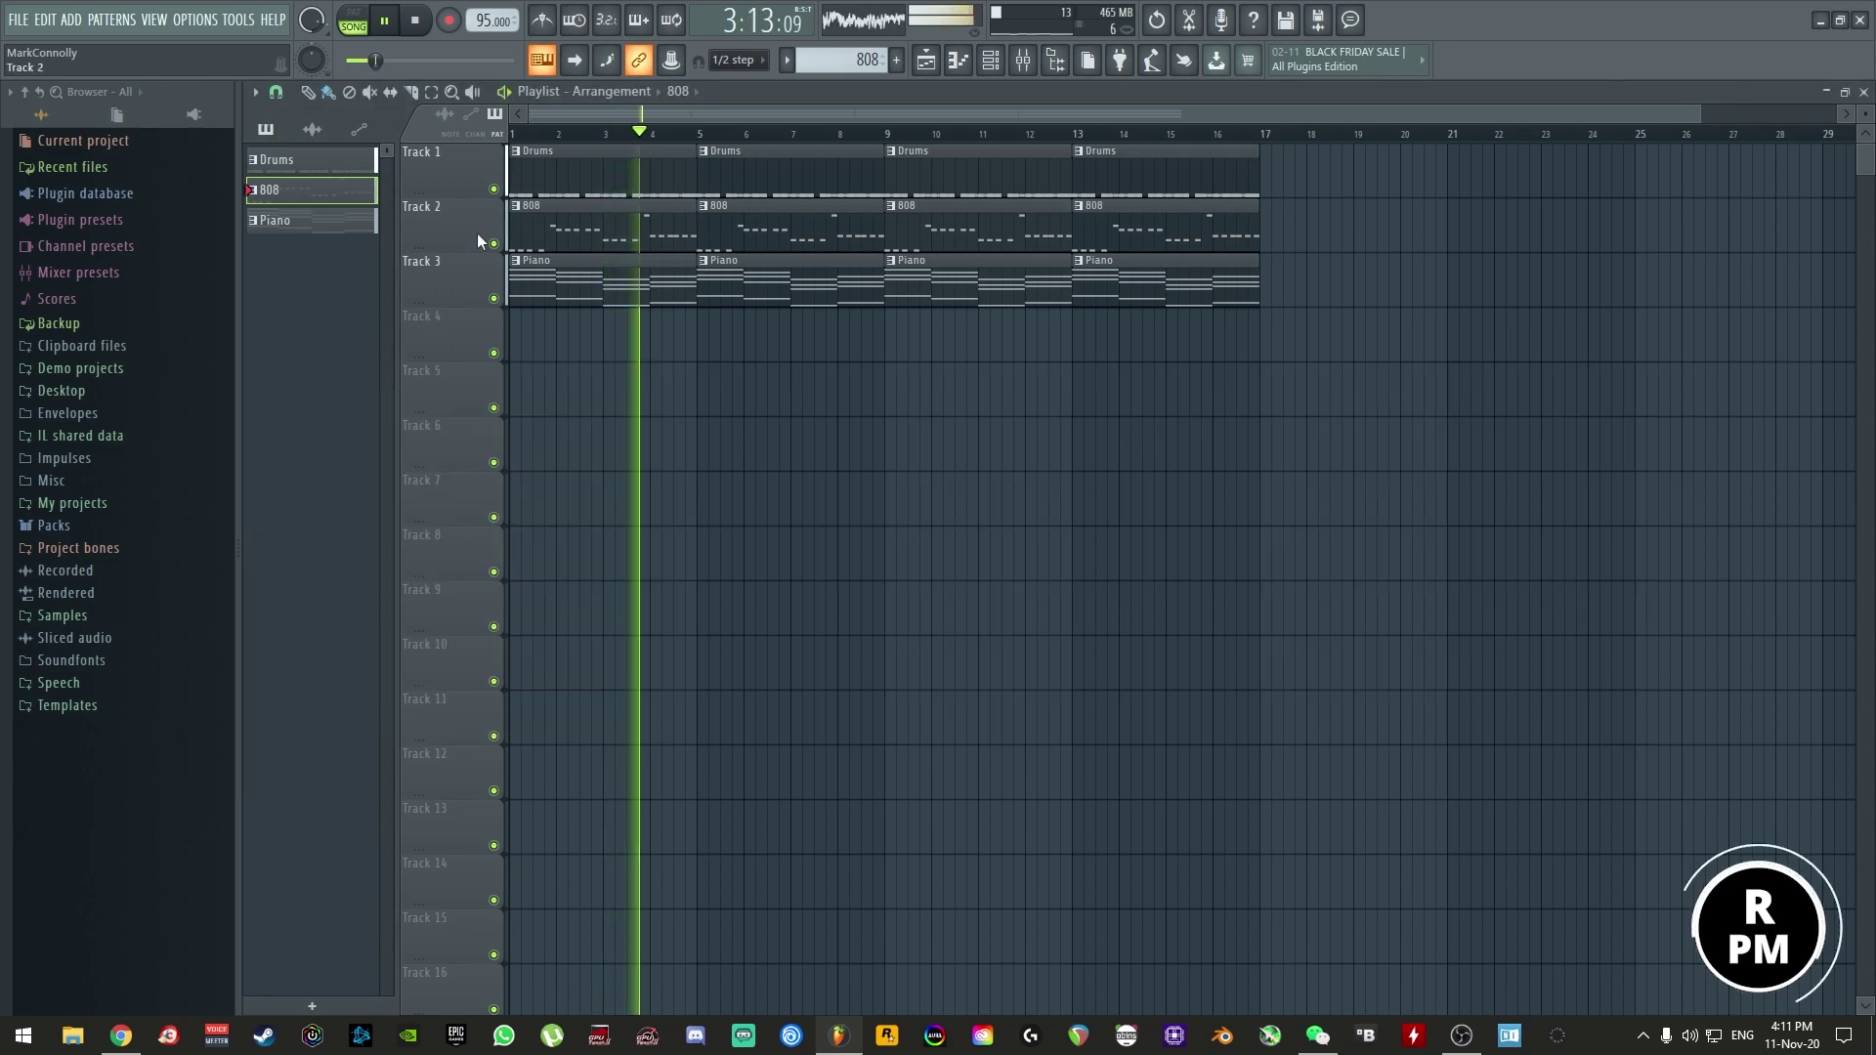
- Transpose the 808 notes in bars 2 to 4 down one octave, return to the playlist and stop playback
{"action": "double_click", "coordinate": [565, 231]}
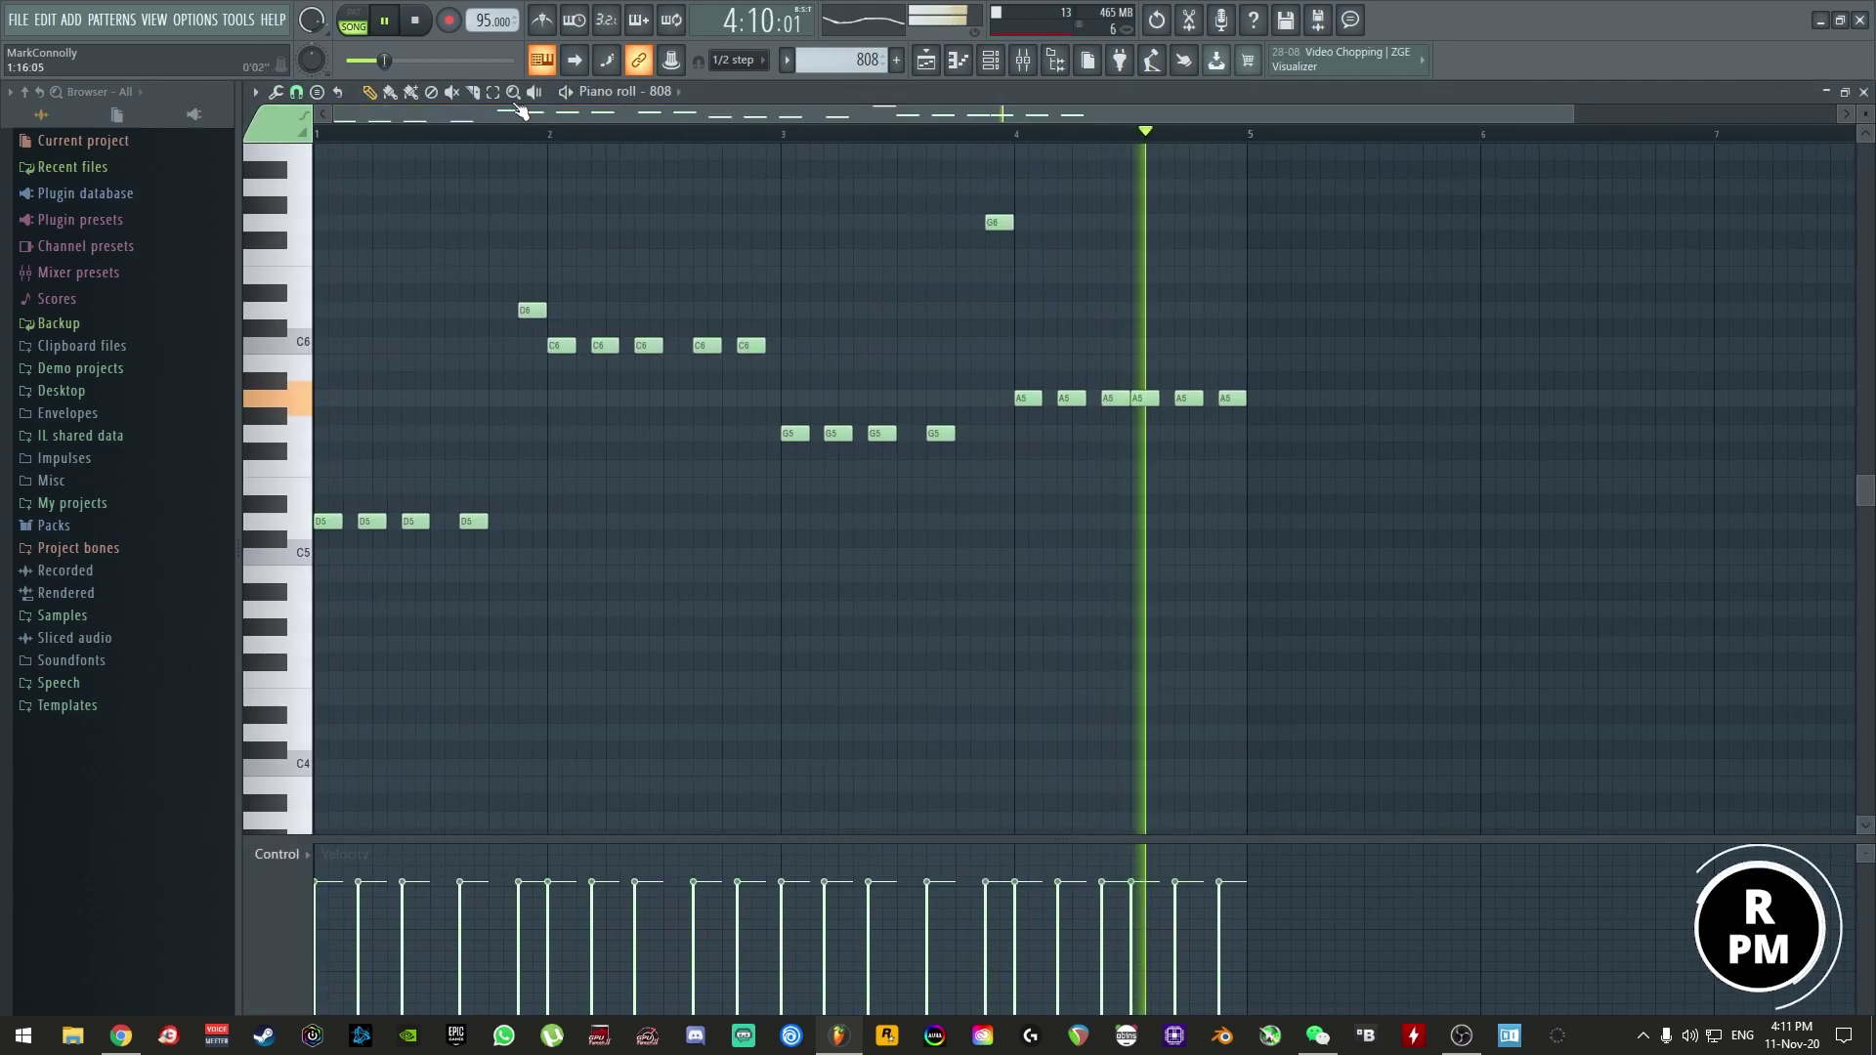
{"action": "key", "text": "e"}
{"action": "left_click_drag", "start_coordinate": [571, 234], "coordinate": [1272, 535]}
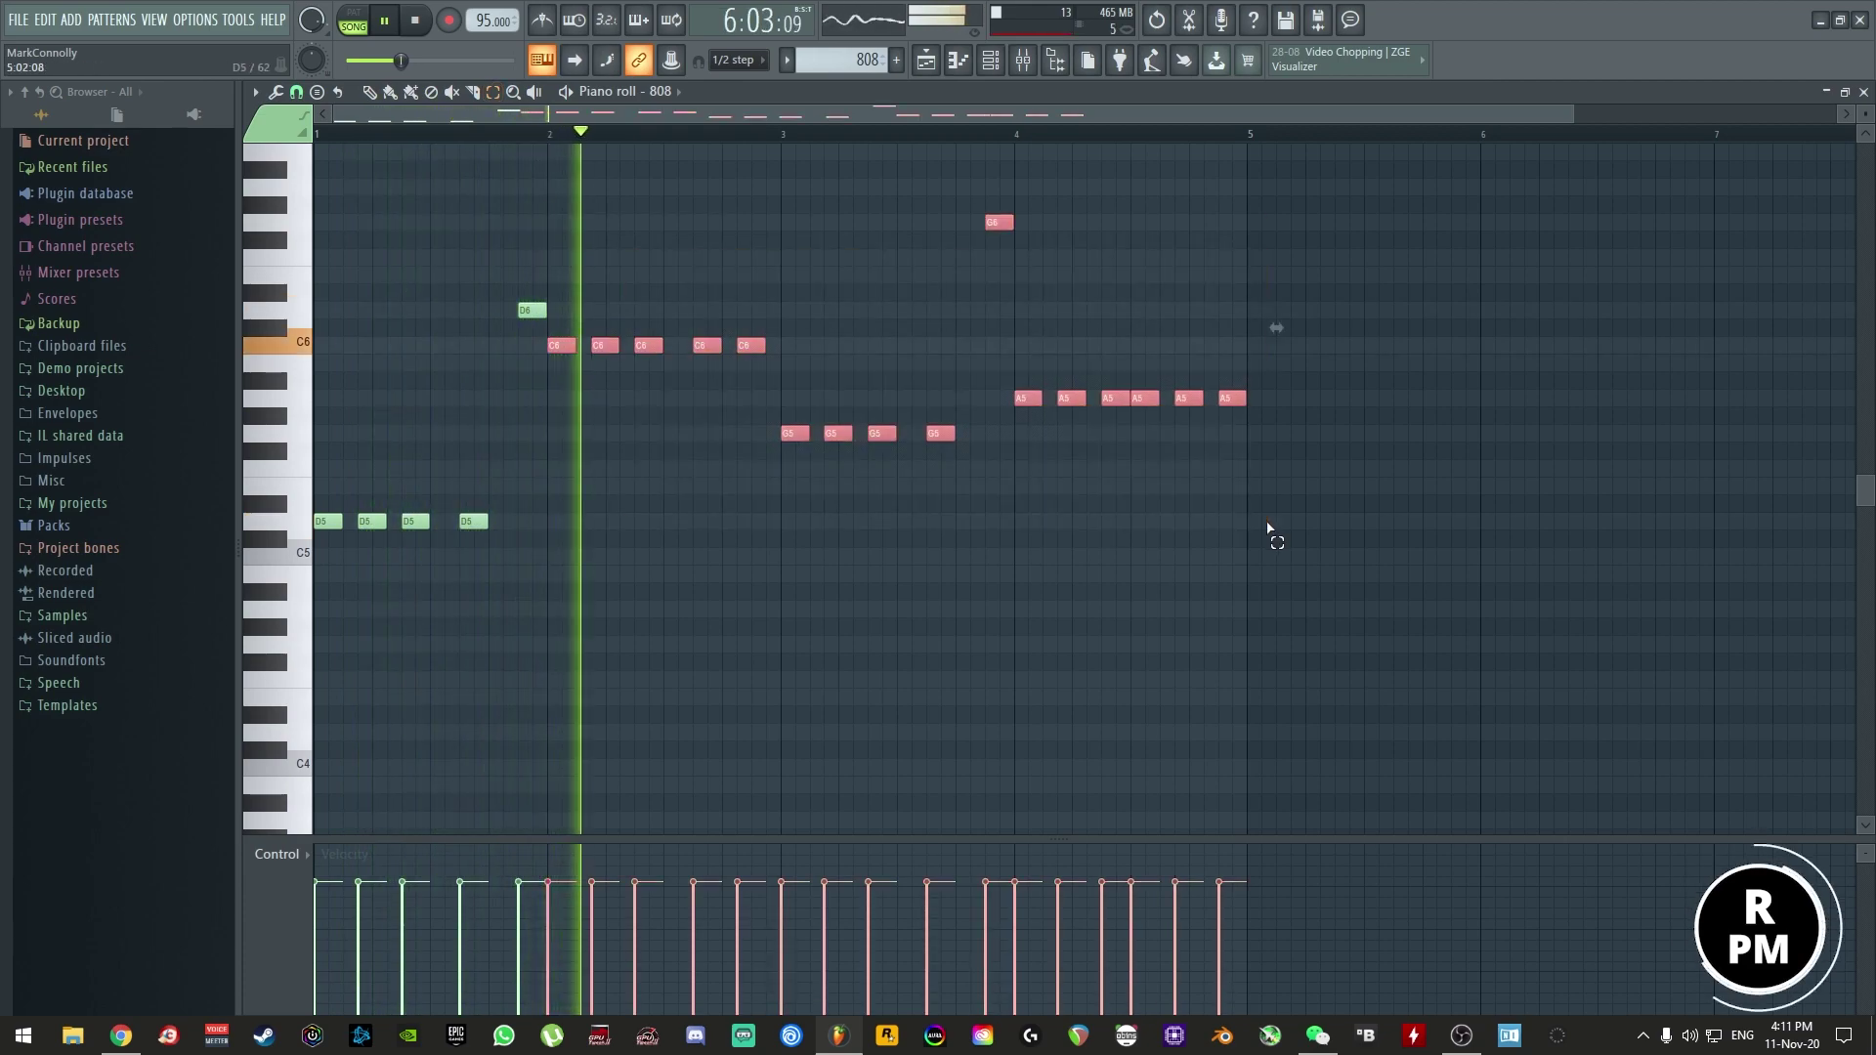
{"action": "key", "text": "ctrl+Down"}
{"action": "left_click", "coordinate": [1284, 458]}
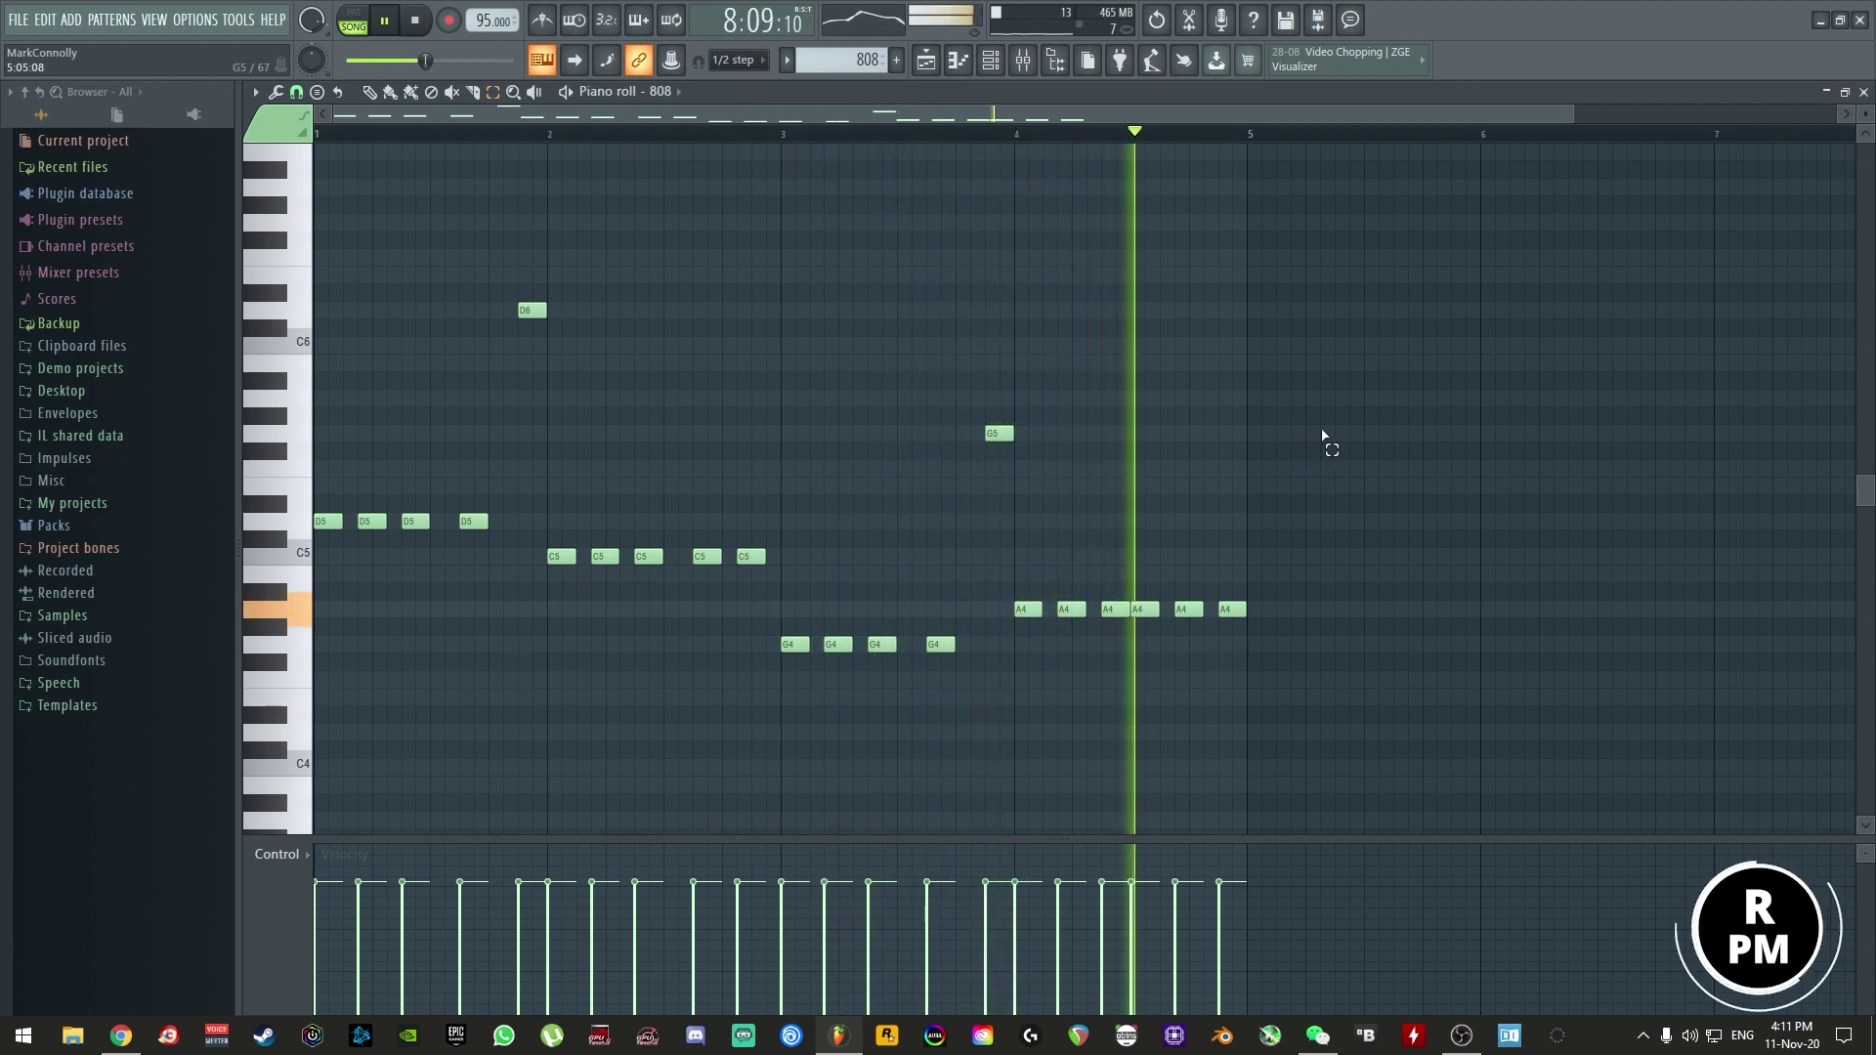
{"action": "key", "text": "F7"}
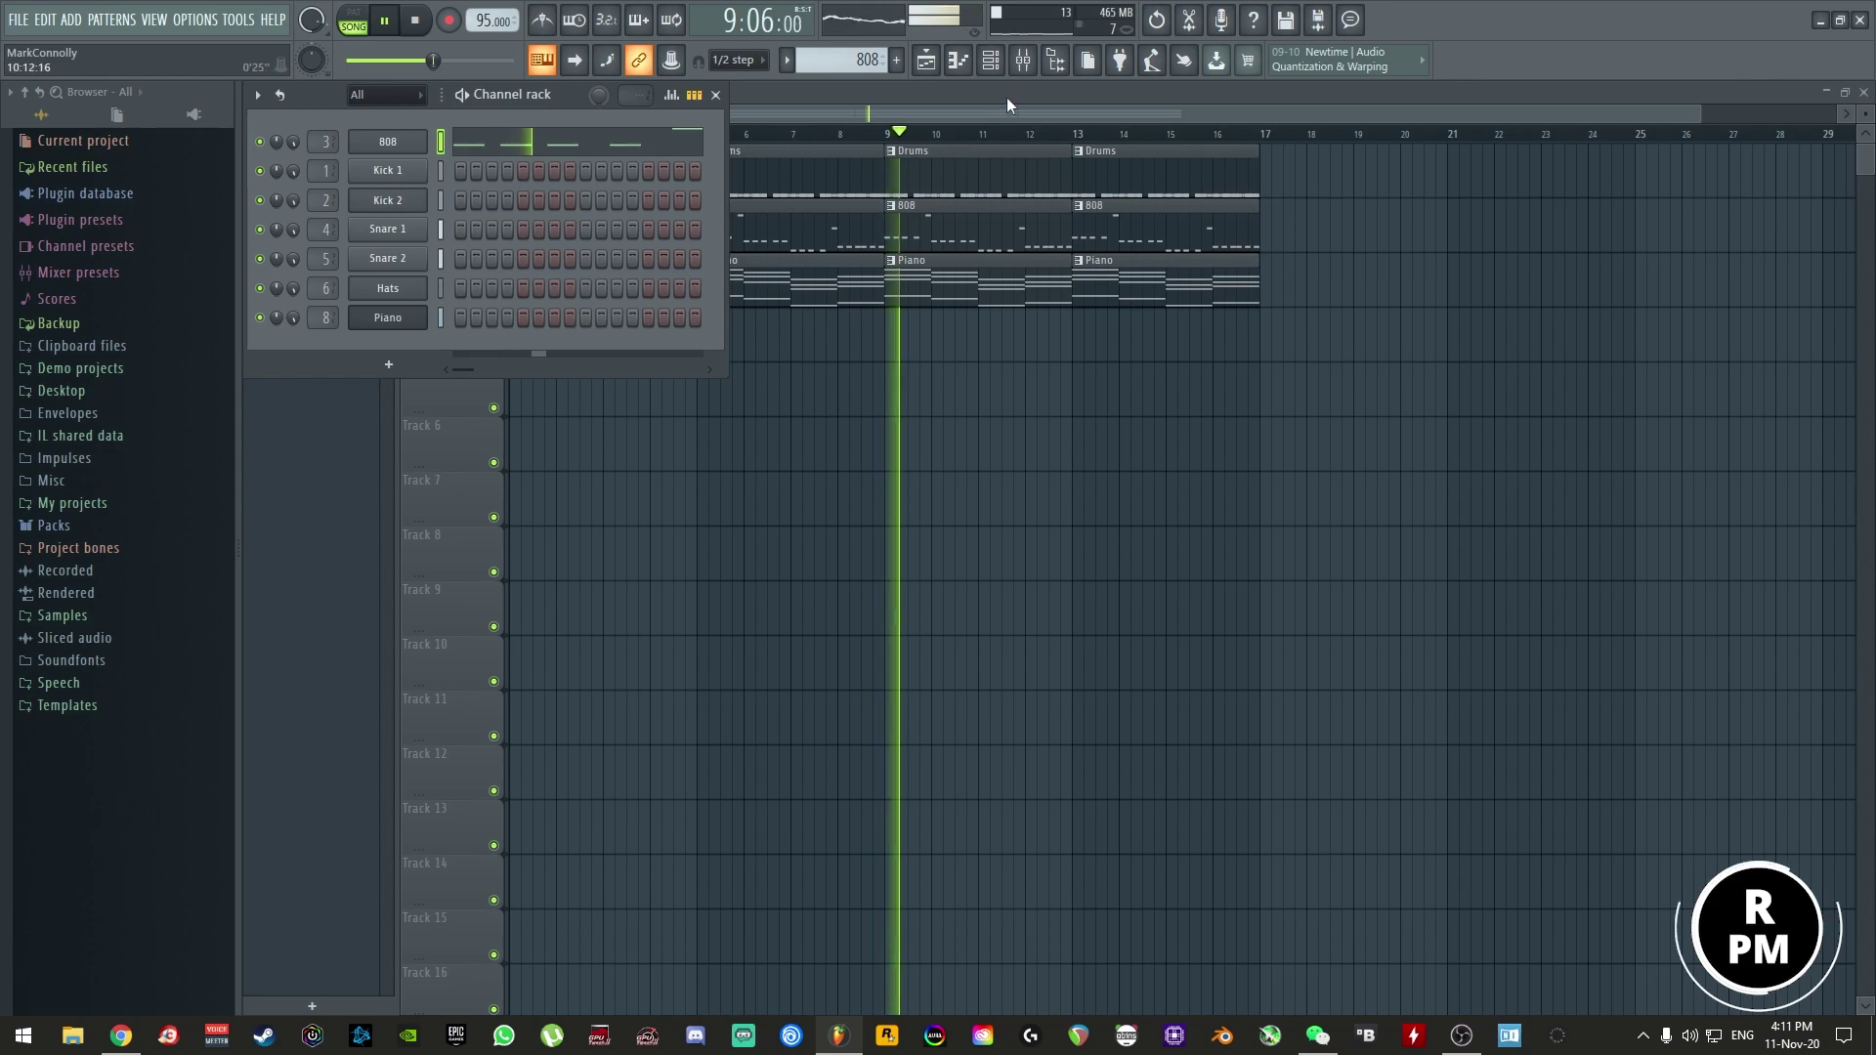
{"action": "key", "text": "F6"}
{"action": "key", "text": "space"}
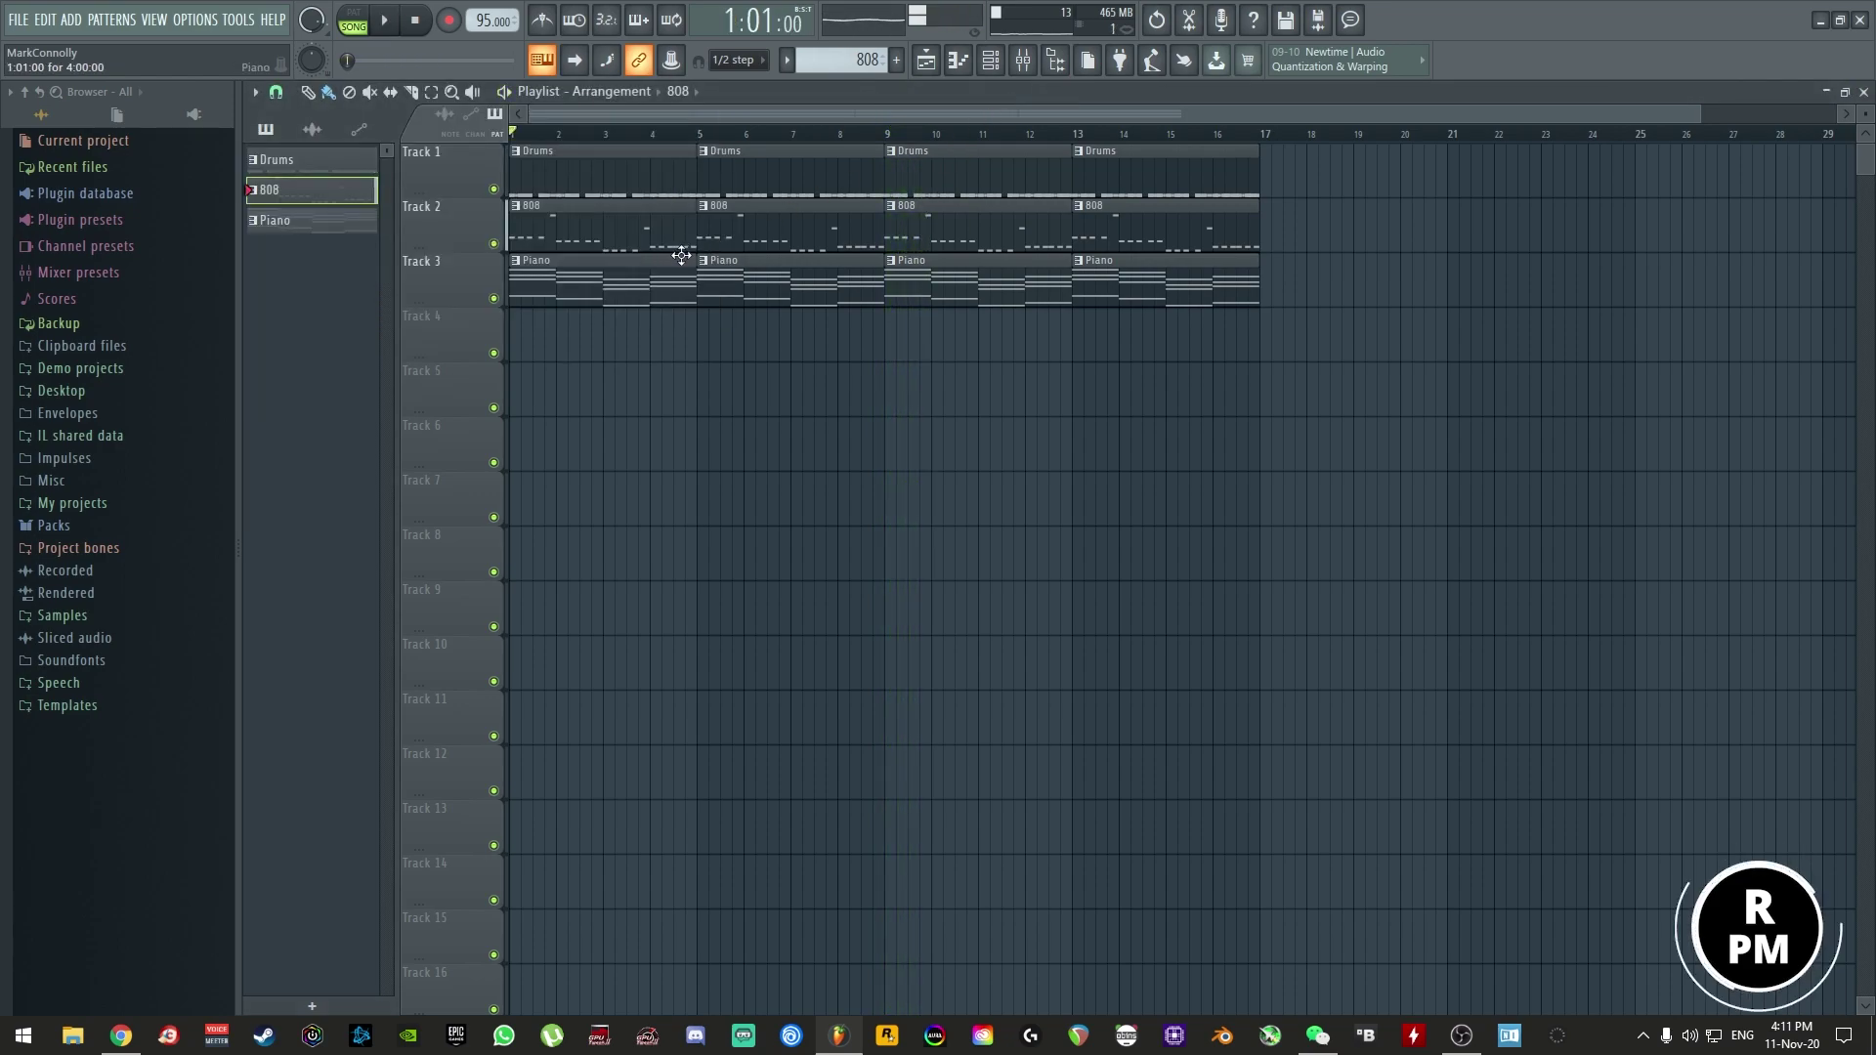
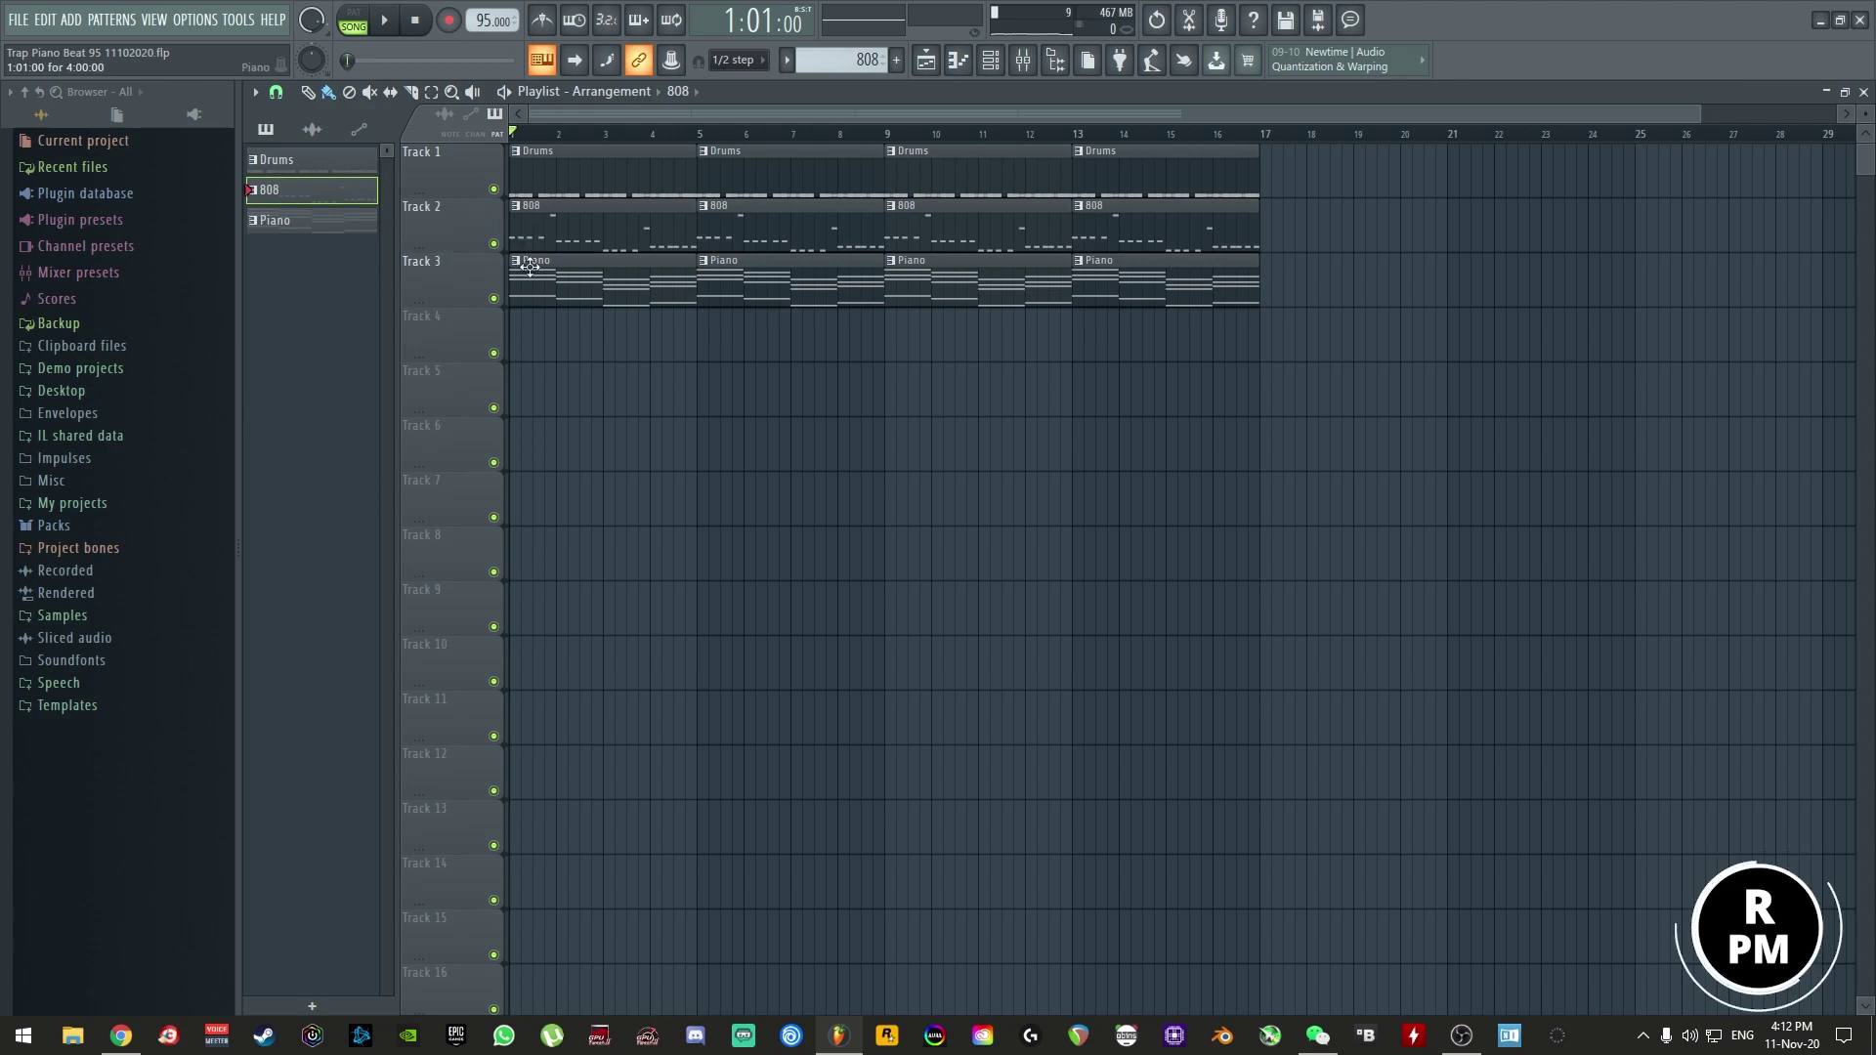
- Clone the Piano pattern and clear all the copied chord notes from the clone
{"action": "left_click_drag", "start_coordinate": [1698, 110], "coordinate": [1606, 107]}
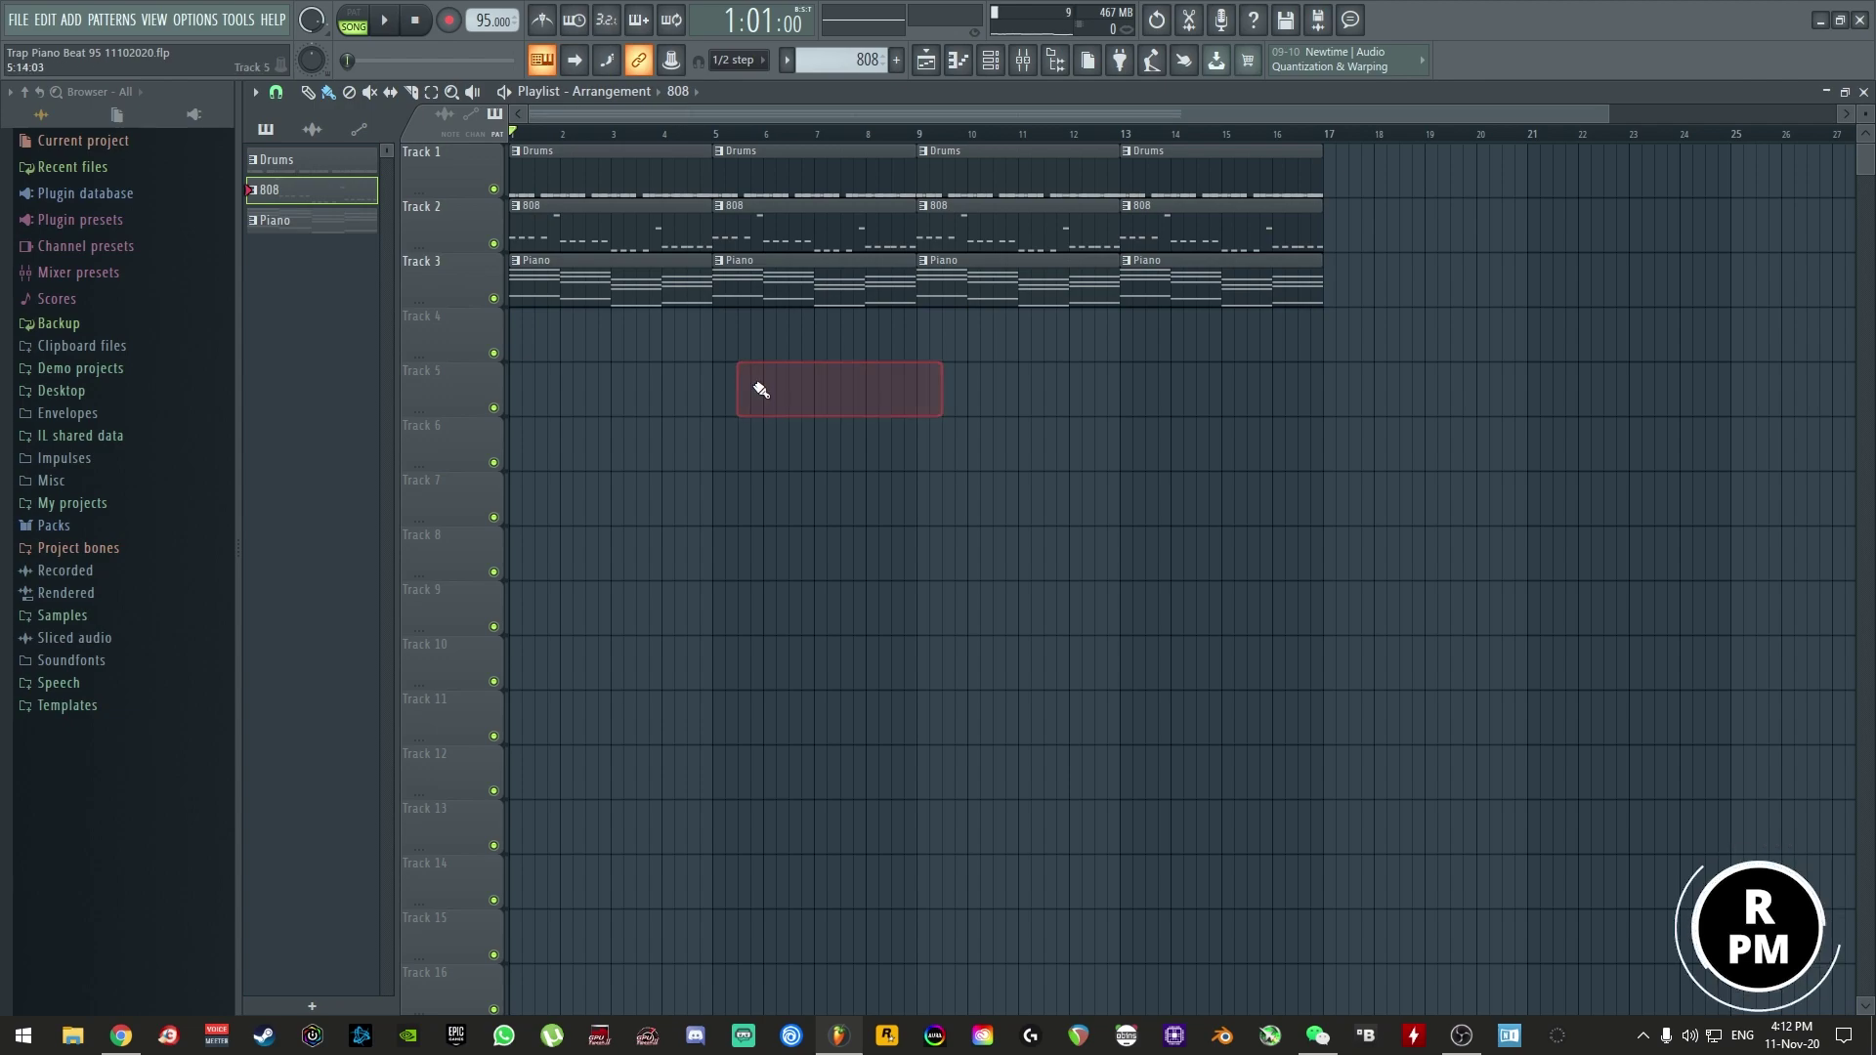
{"action": "left_click", "coordinate": [1863, 91]}
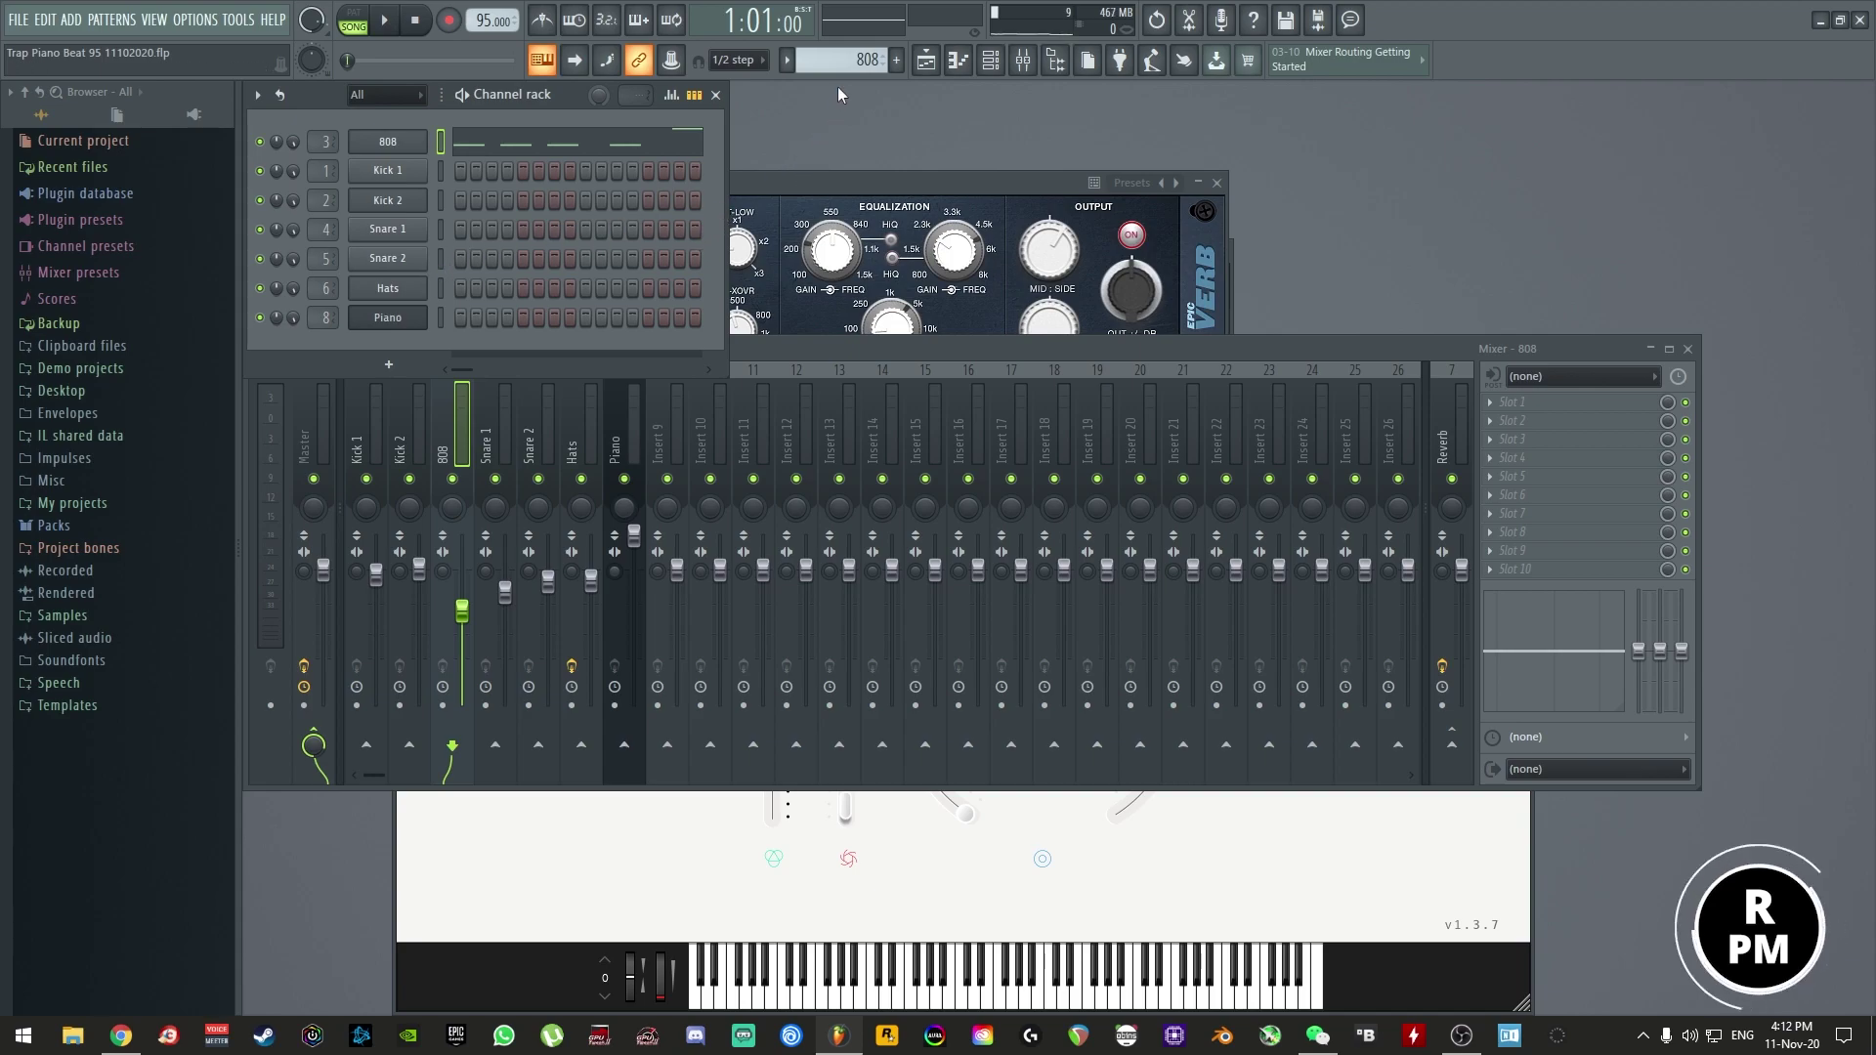
{"action": "left_click_drag", "start_coordinate": [841, 59], "coordinate": [840, 37]}
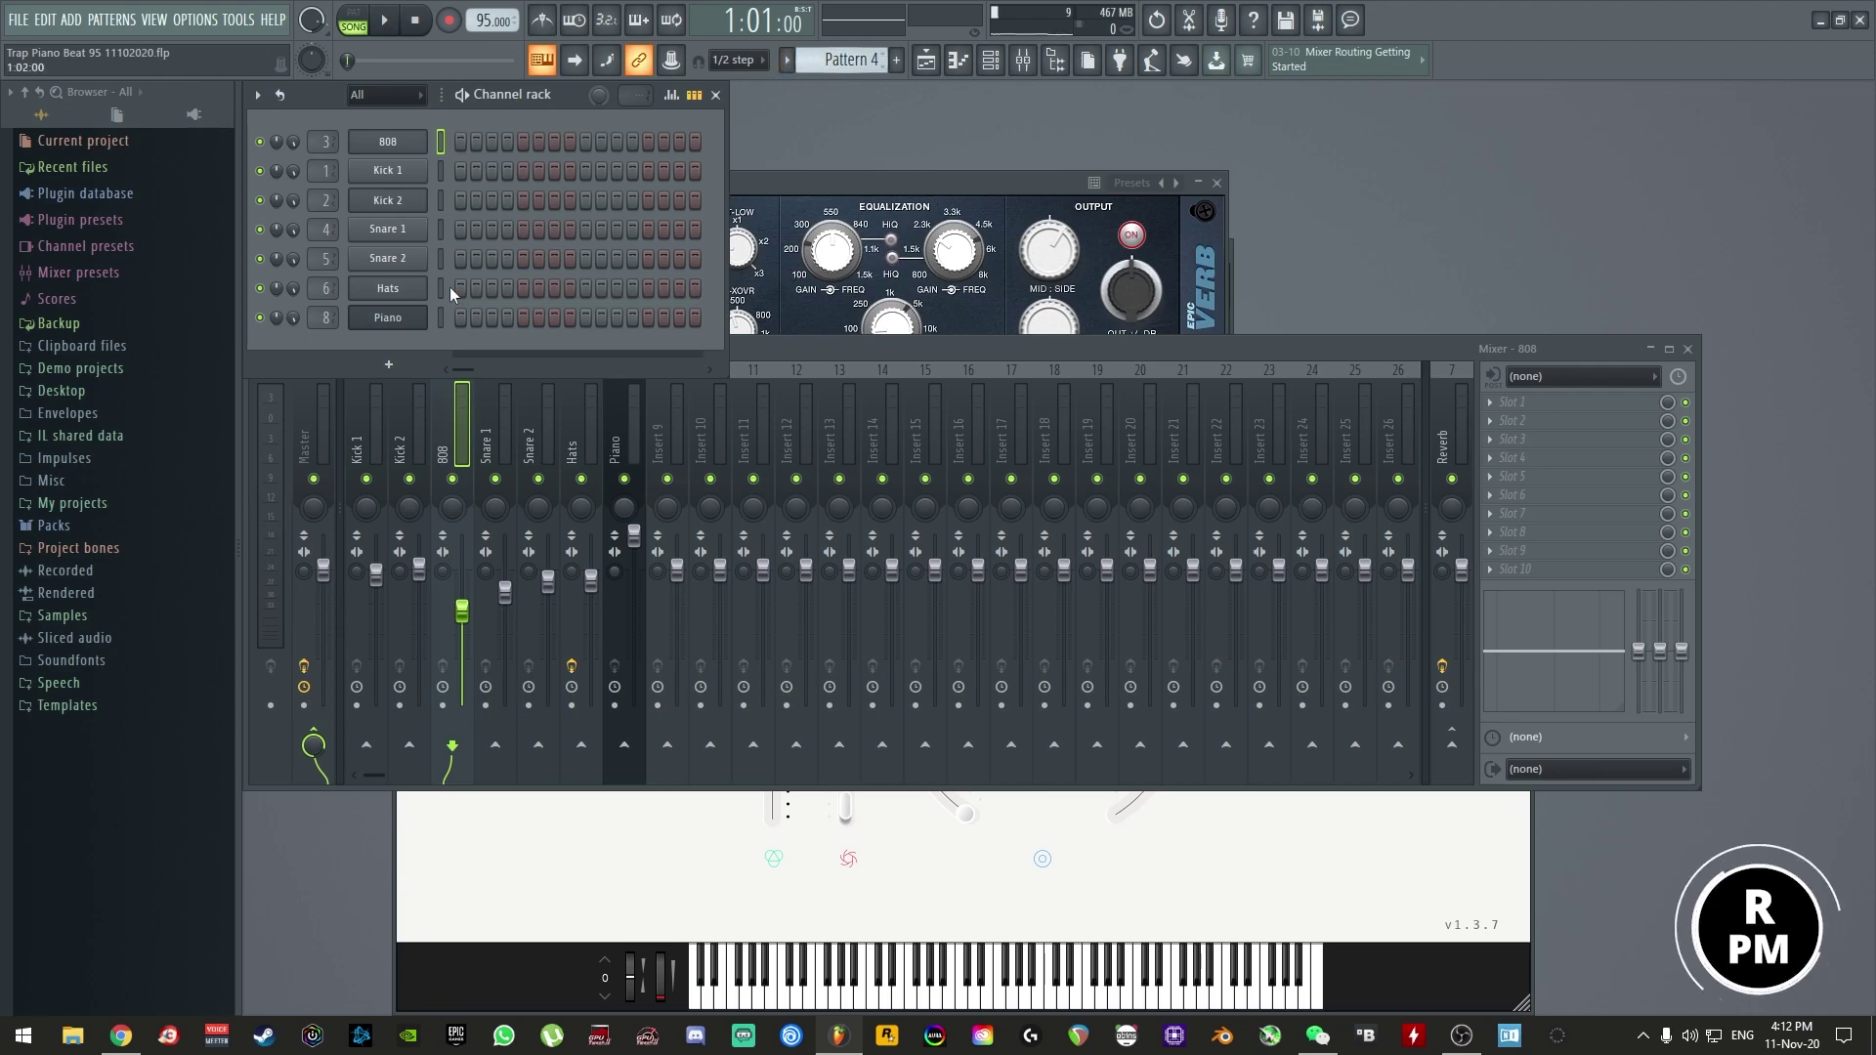
{"action": "left_click_drag", "start_coordinate": [840, 59], "coordinate": [840, 67]}
{"action": "left_click", "coordinate": [786, 60]}
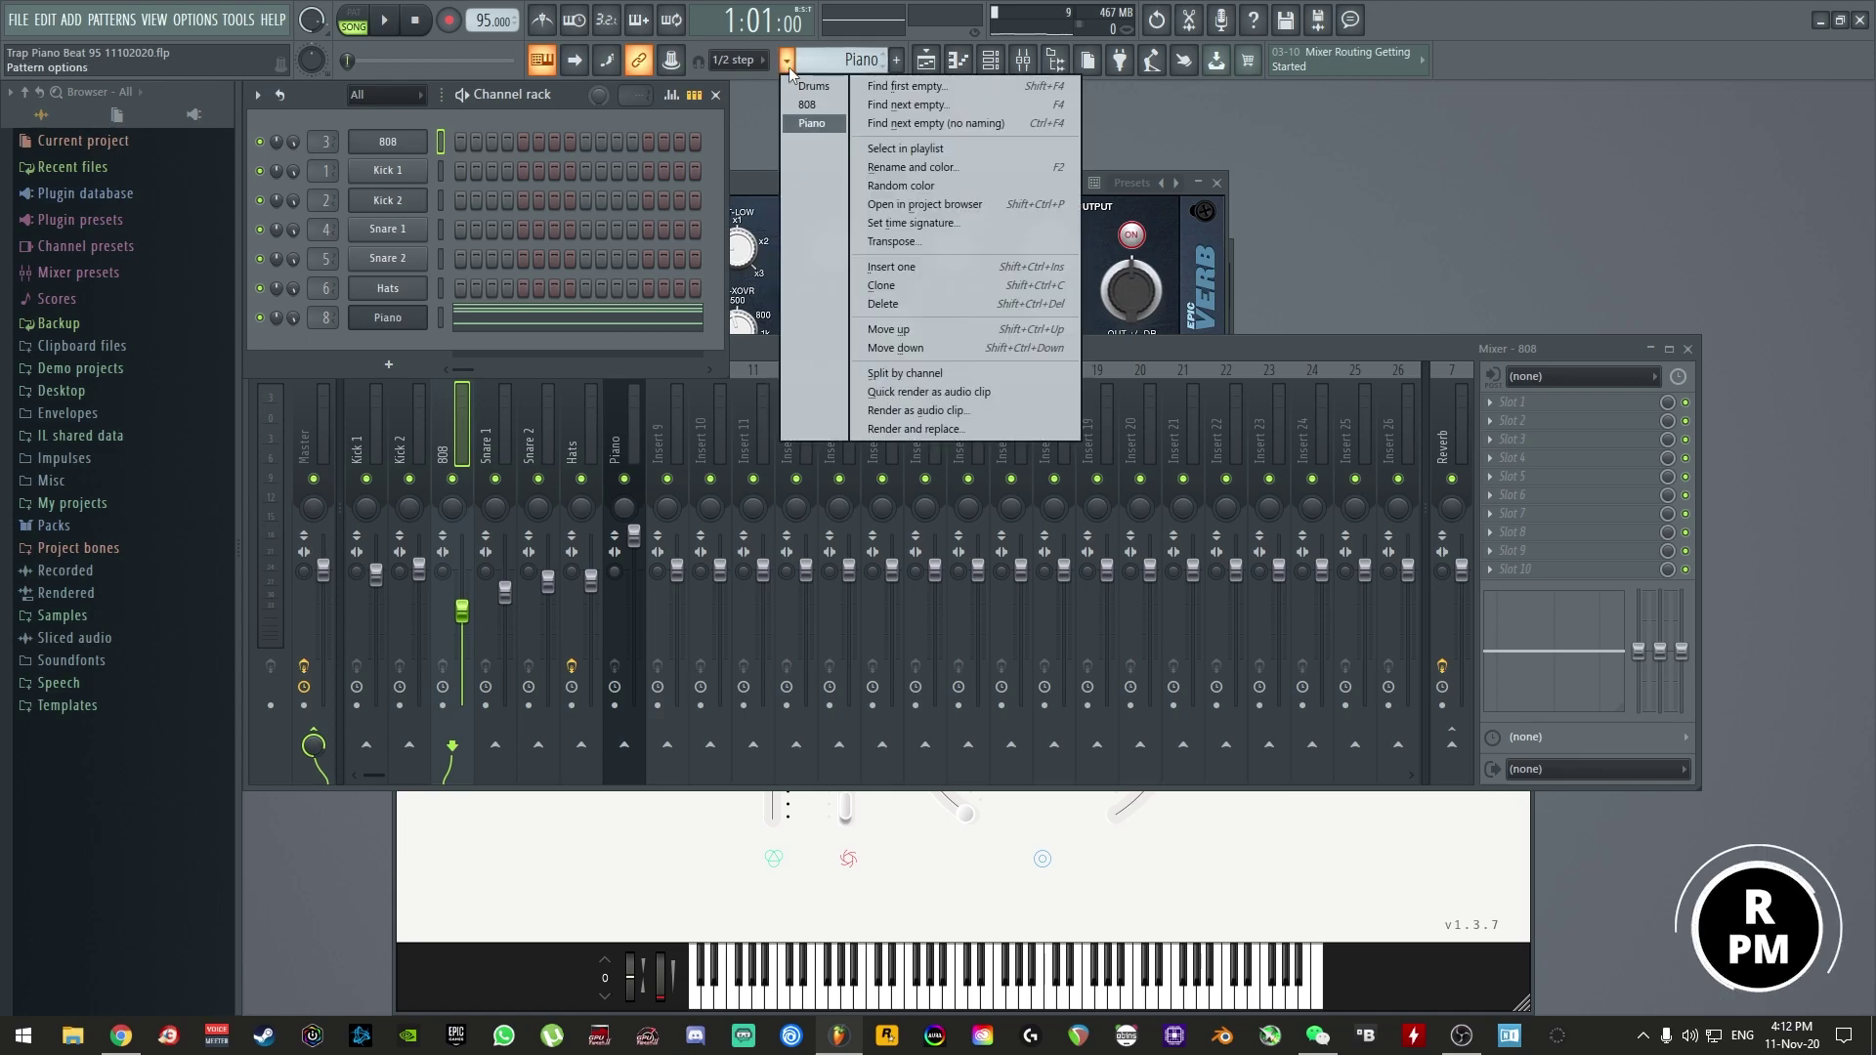
{"action": "left_click", "coordinate": [930, 285]}
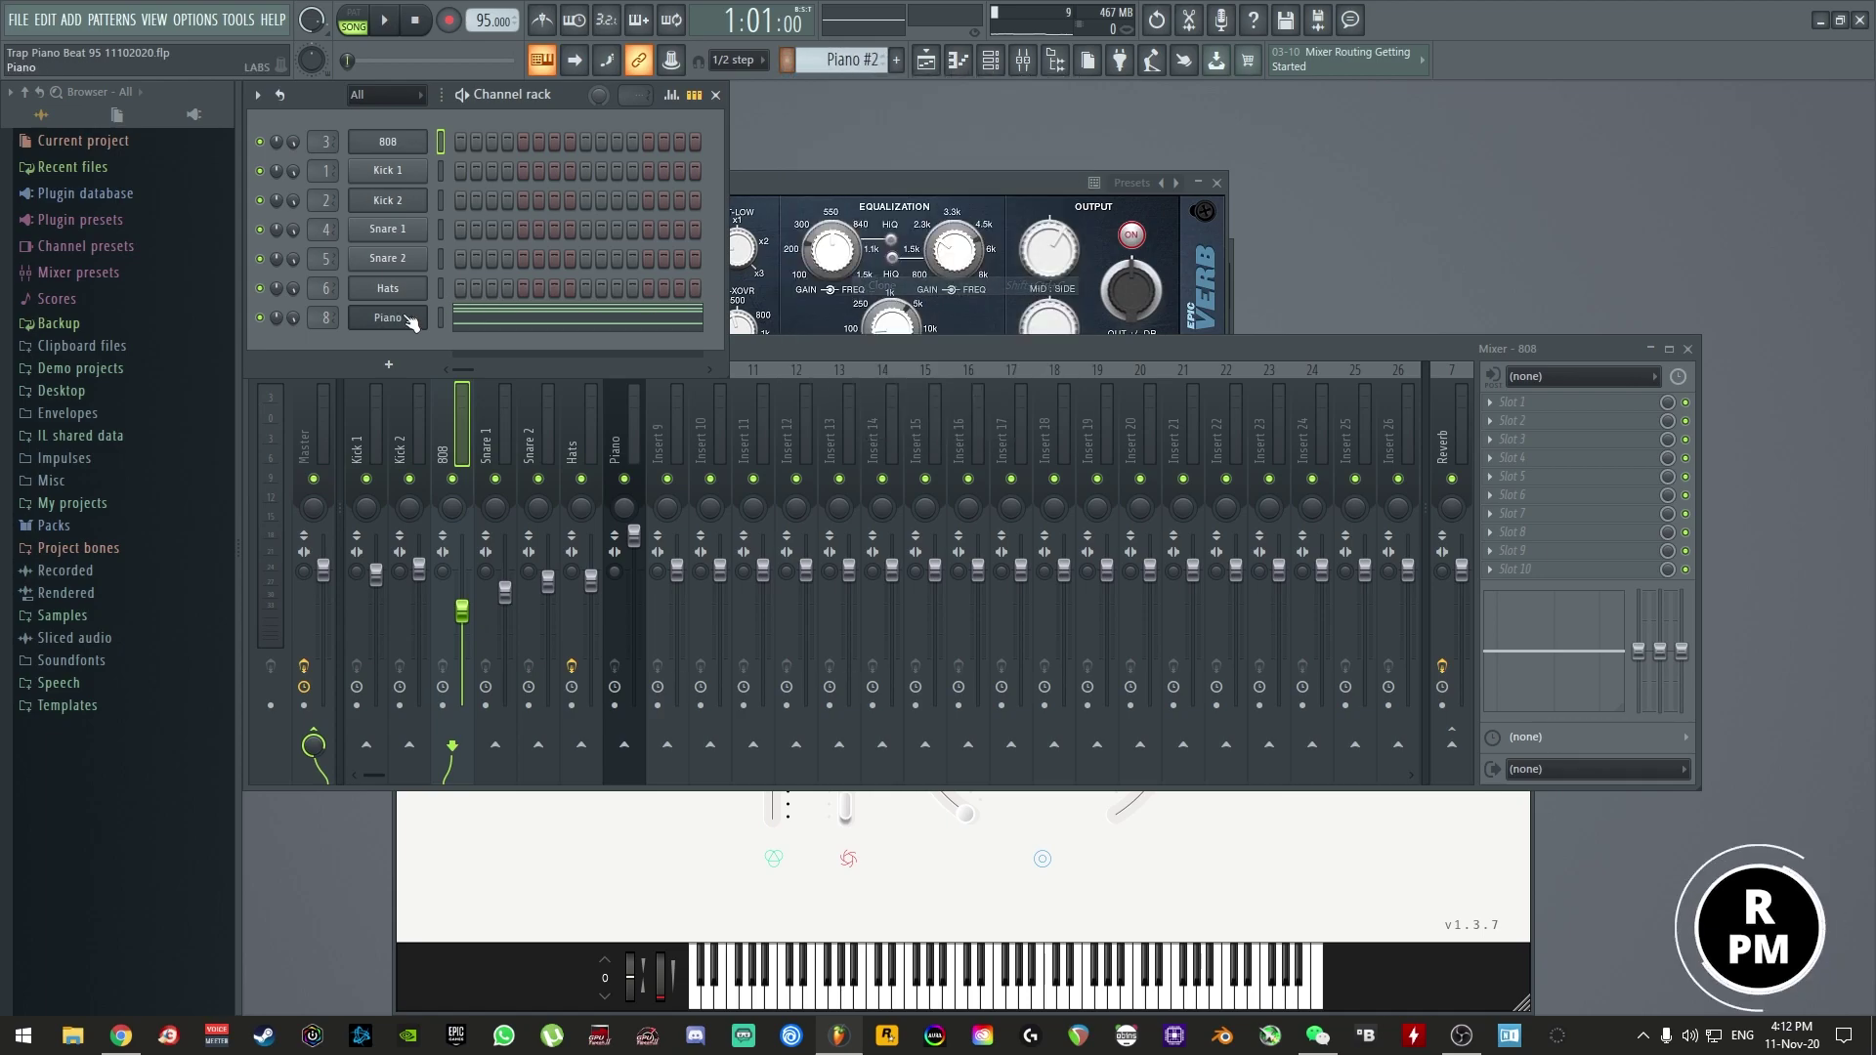
{"action": "left_click", "coordinate": [499, 322]}
{"action": "key", "text": "ctrl+a"}
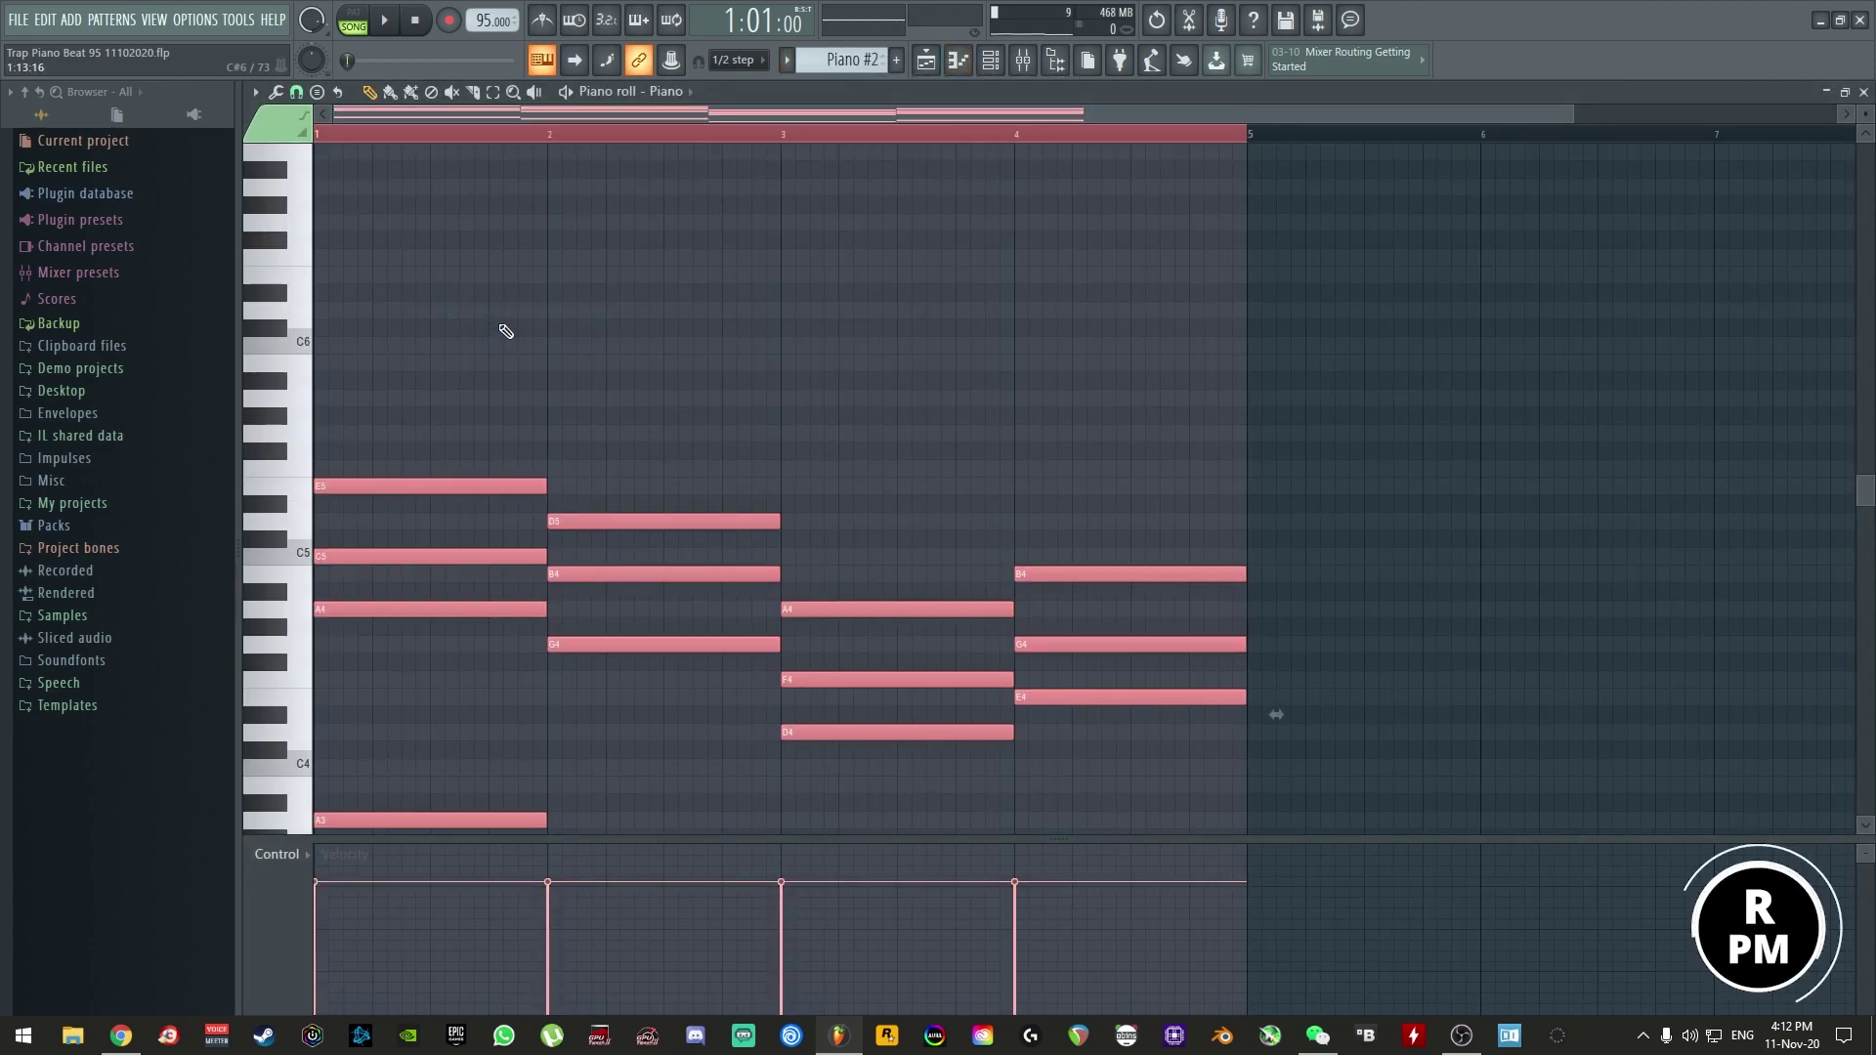
- Place clips of the emptied Piano #2 pattern on Track 4 at bars 1, 5, 9 and 13, and start playback
{"action": "key", "text": "F5"}
{"action": "left_click", "coordinate": [519, 337]}
{"action": "left_click", "coordinate": [728, 340]}
{"action": "left_click", "coordinate": [945, 345]}
{"action": "key", "text": "space"}
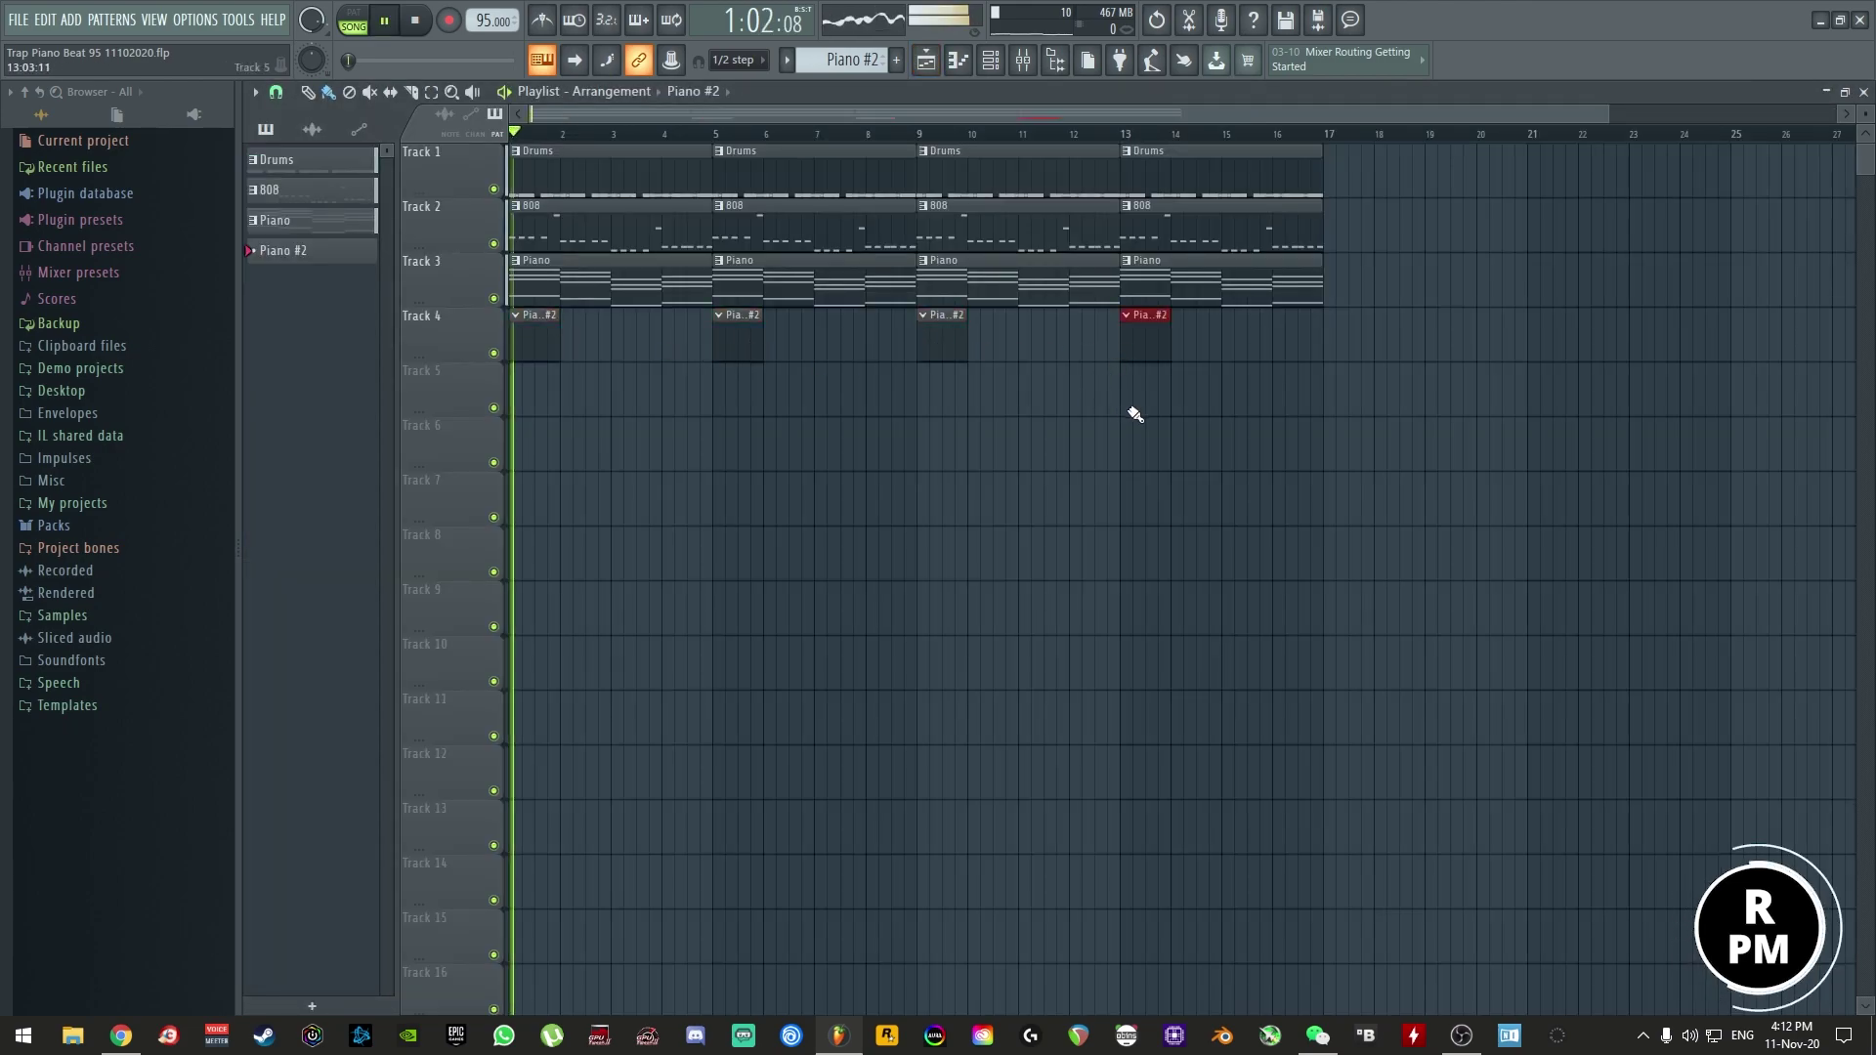
- Stop playback and open the Piano #2 pattern's piano roll at the octaves above C5
{"action": "key", "text": "F7"}
{"action": "key", "text": "space"}
{"action": "scroll", "coordinate": [376, 463], "scroll_direction": "up", "scroll_amount": 3}
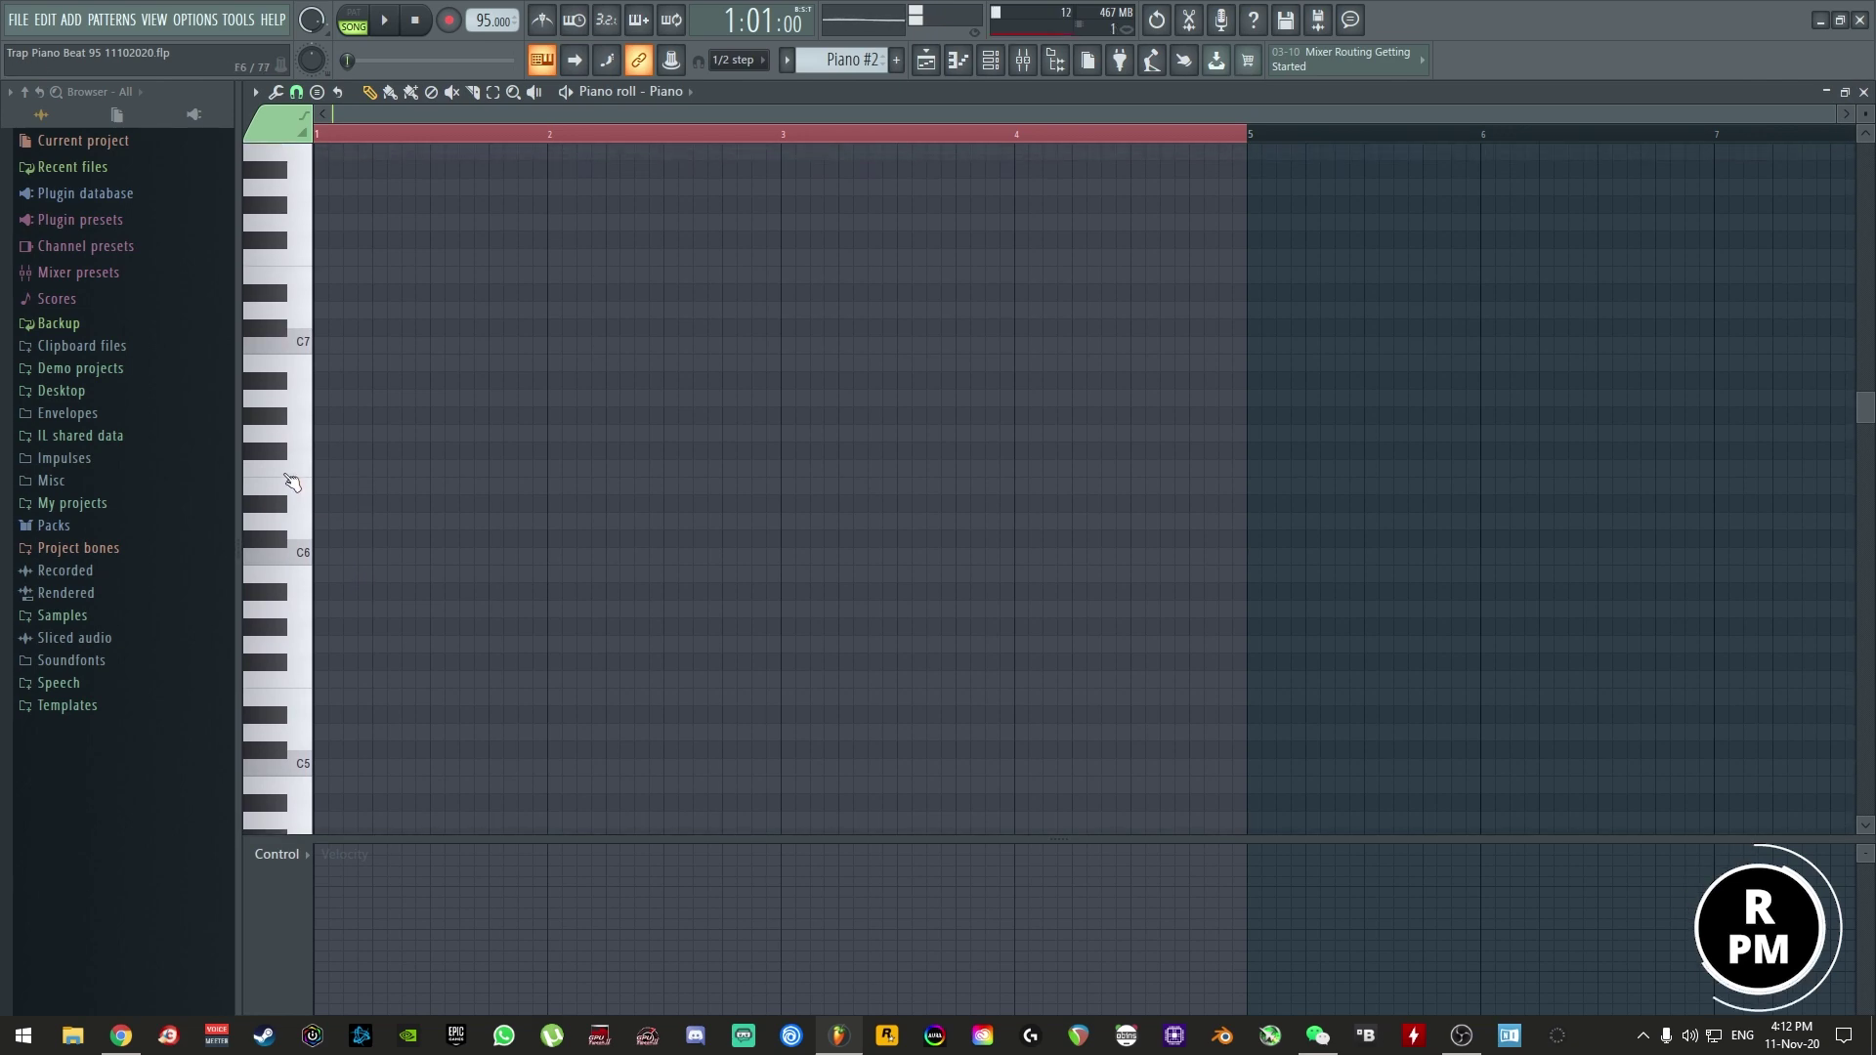
- Fill the second half of bar 1 with a B5 note followed by an A5 note, each one beat long
{"action": "left_click", "coordinate": [298, 496]}
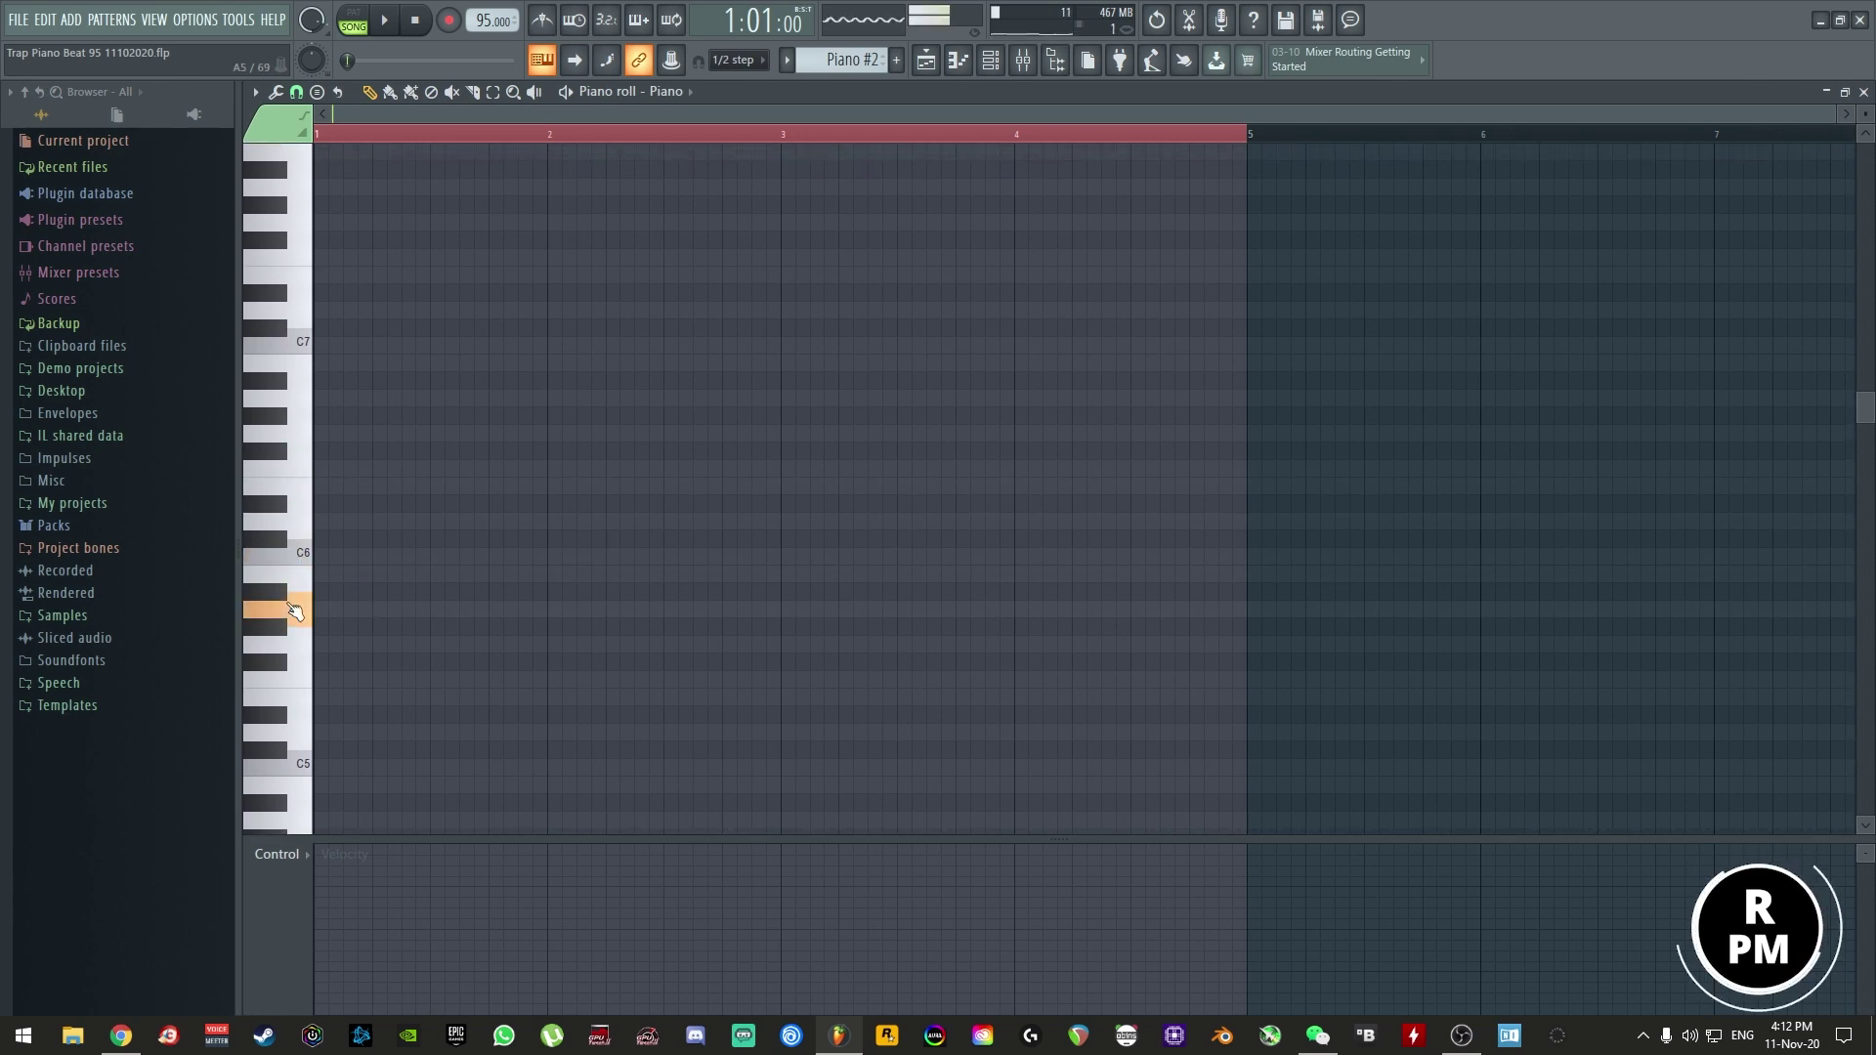
{"action": "left_click", "coordinate": [436, 575]}
{"action": "left_click", "coordinate": [493, 593]}
{"action": "key", "text": "space"}
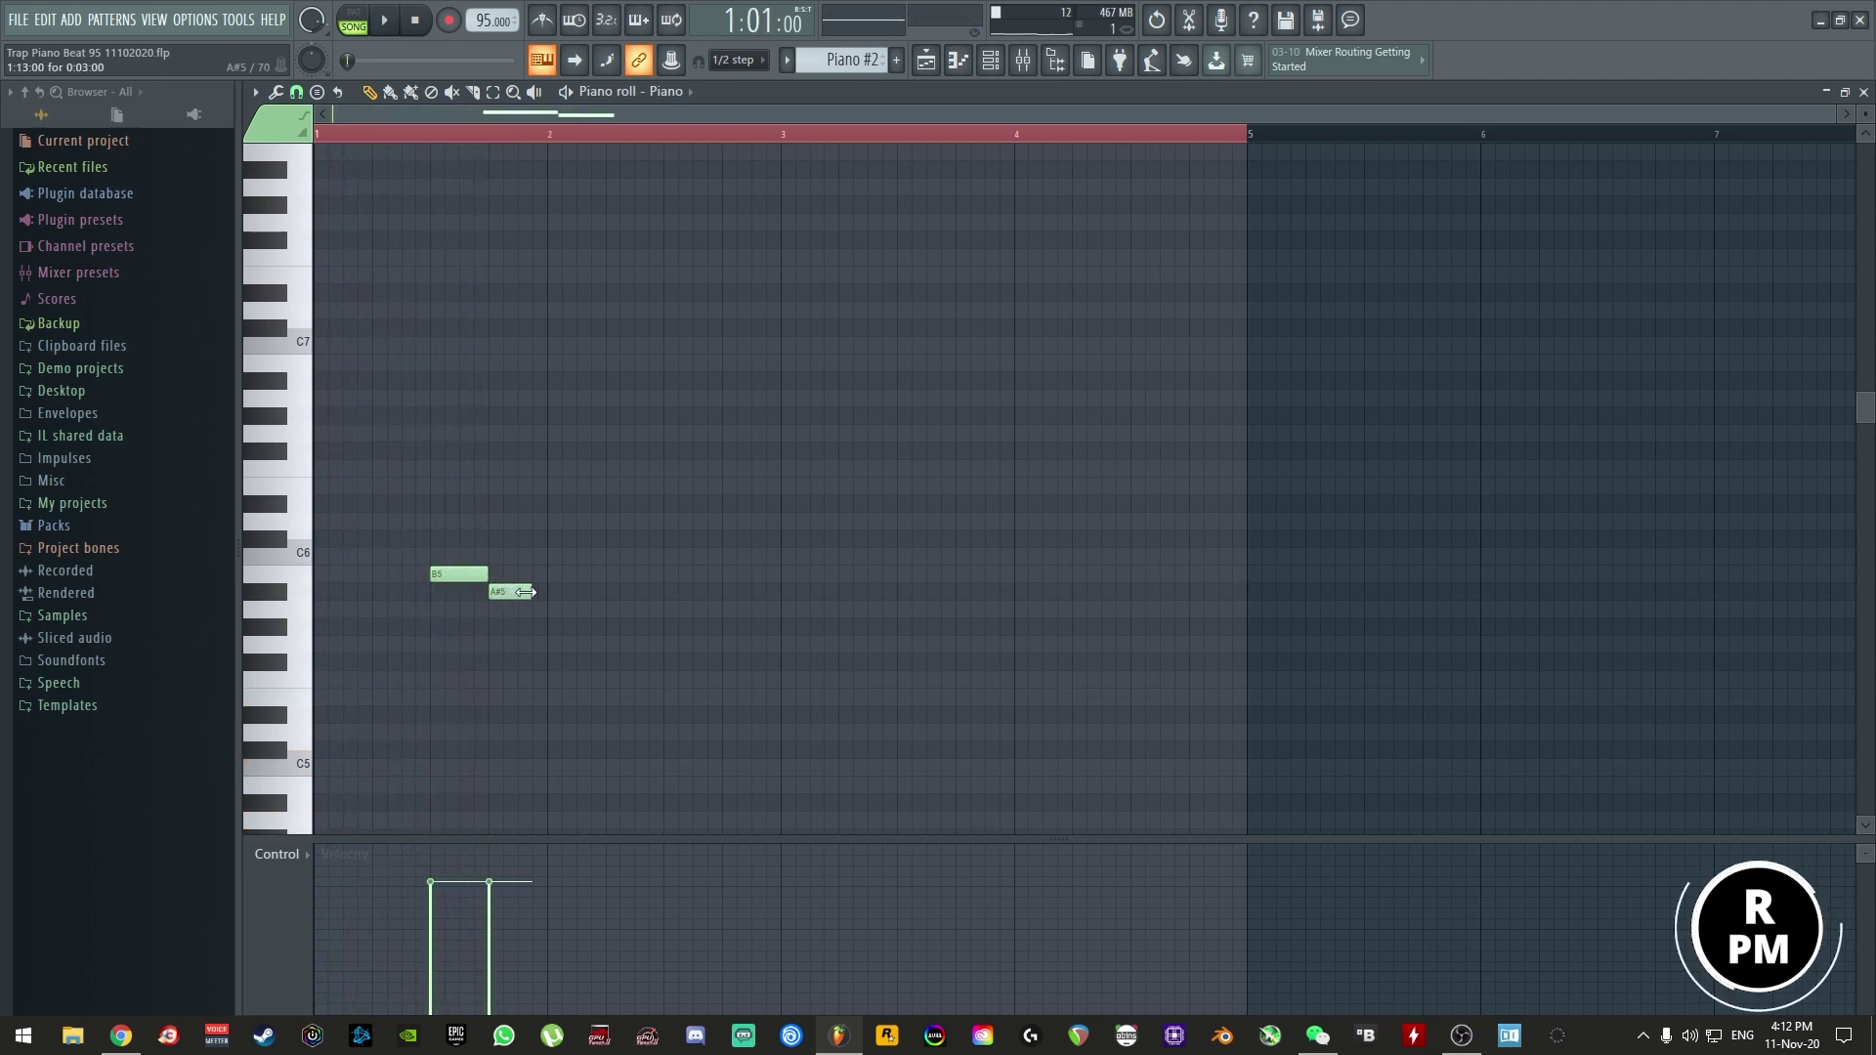
{"action": "left_click_drag", "start_coordinate": [517, 592], "coordinate": [546, 593]}
{"action": "key", "text": "space"}
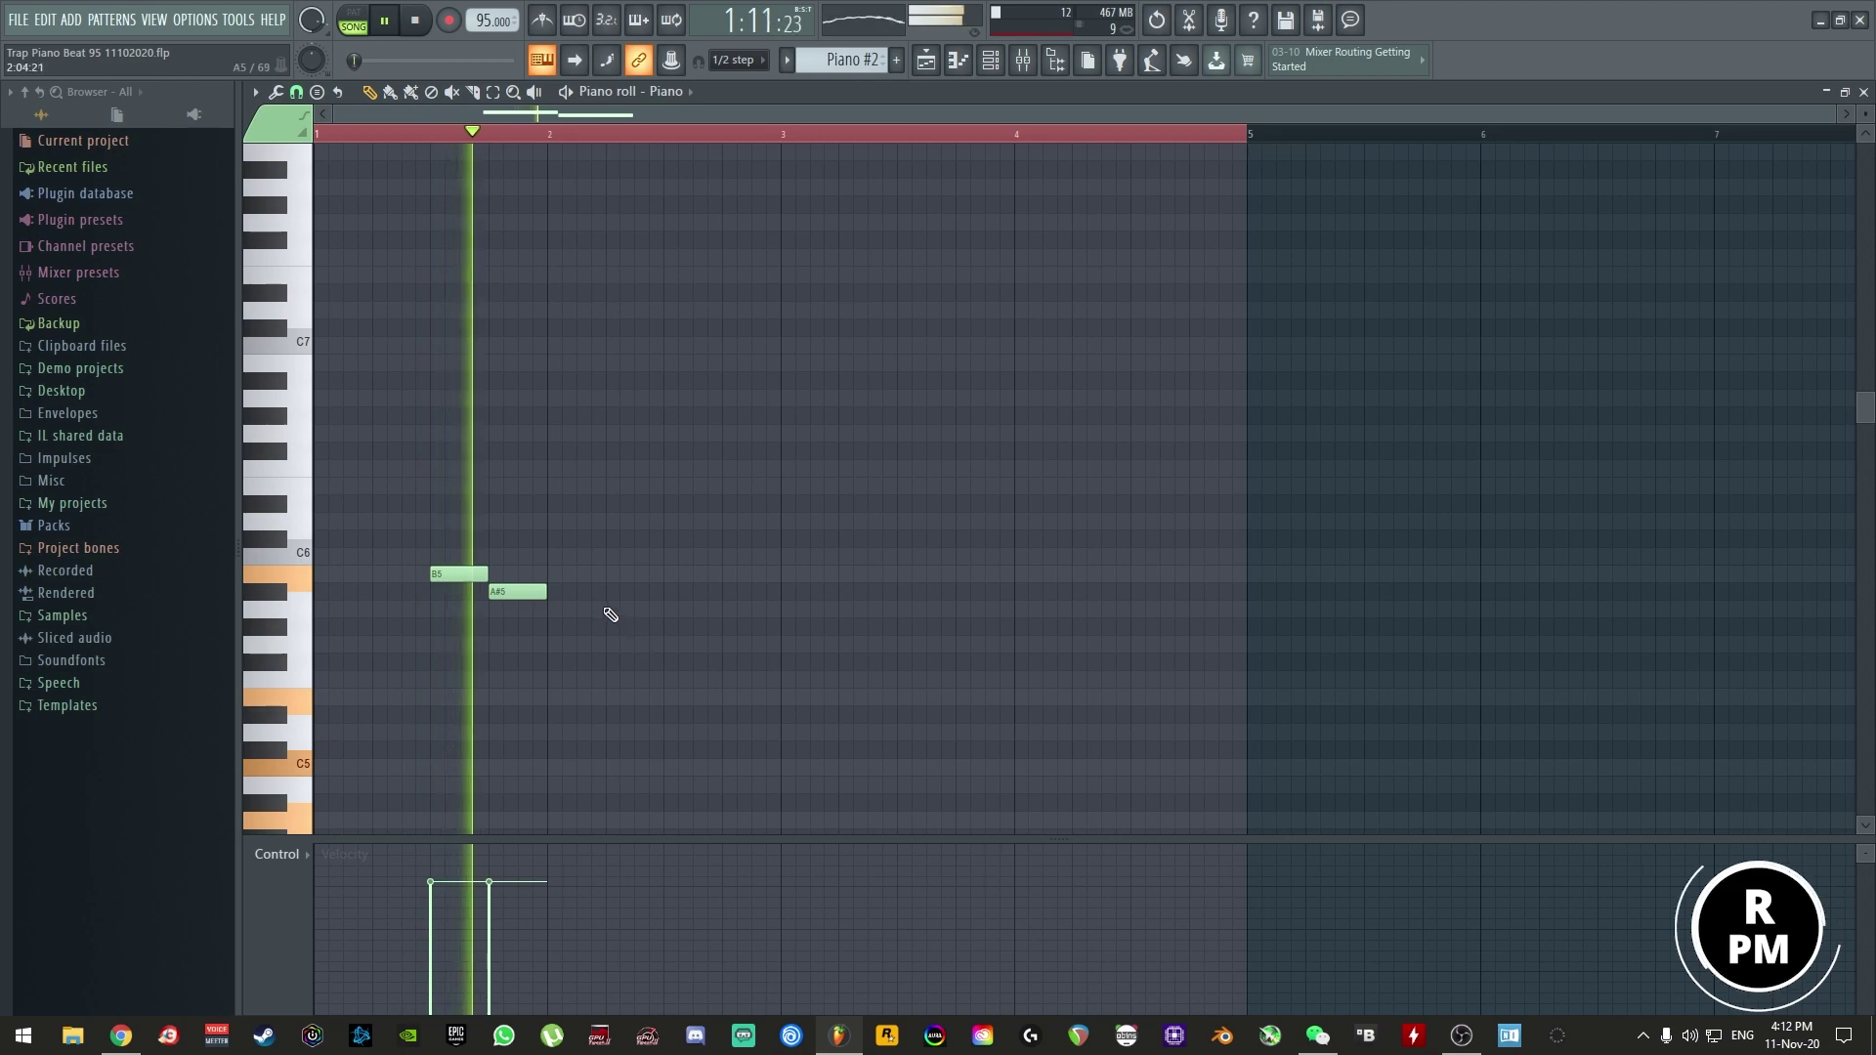
{"action": "left_click_drag", "start_coordinate": [539, 593], "coordinate": [536, 609]}
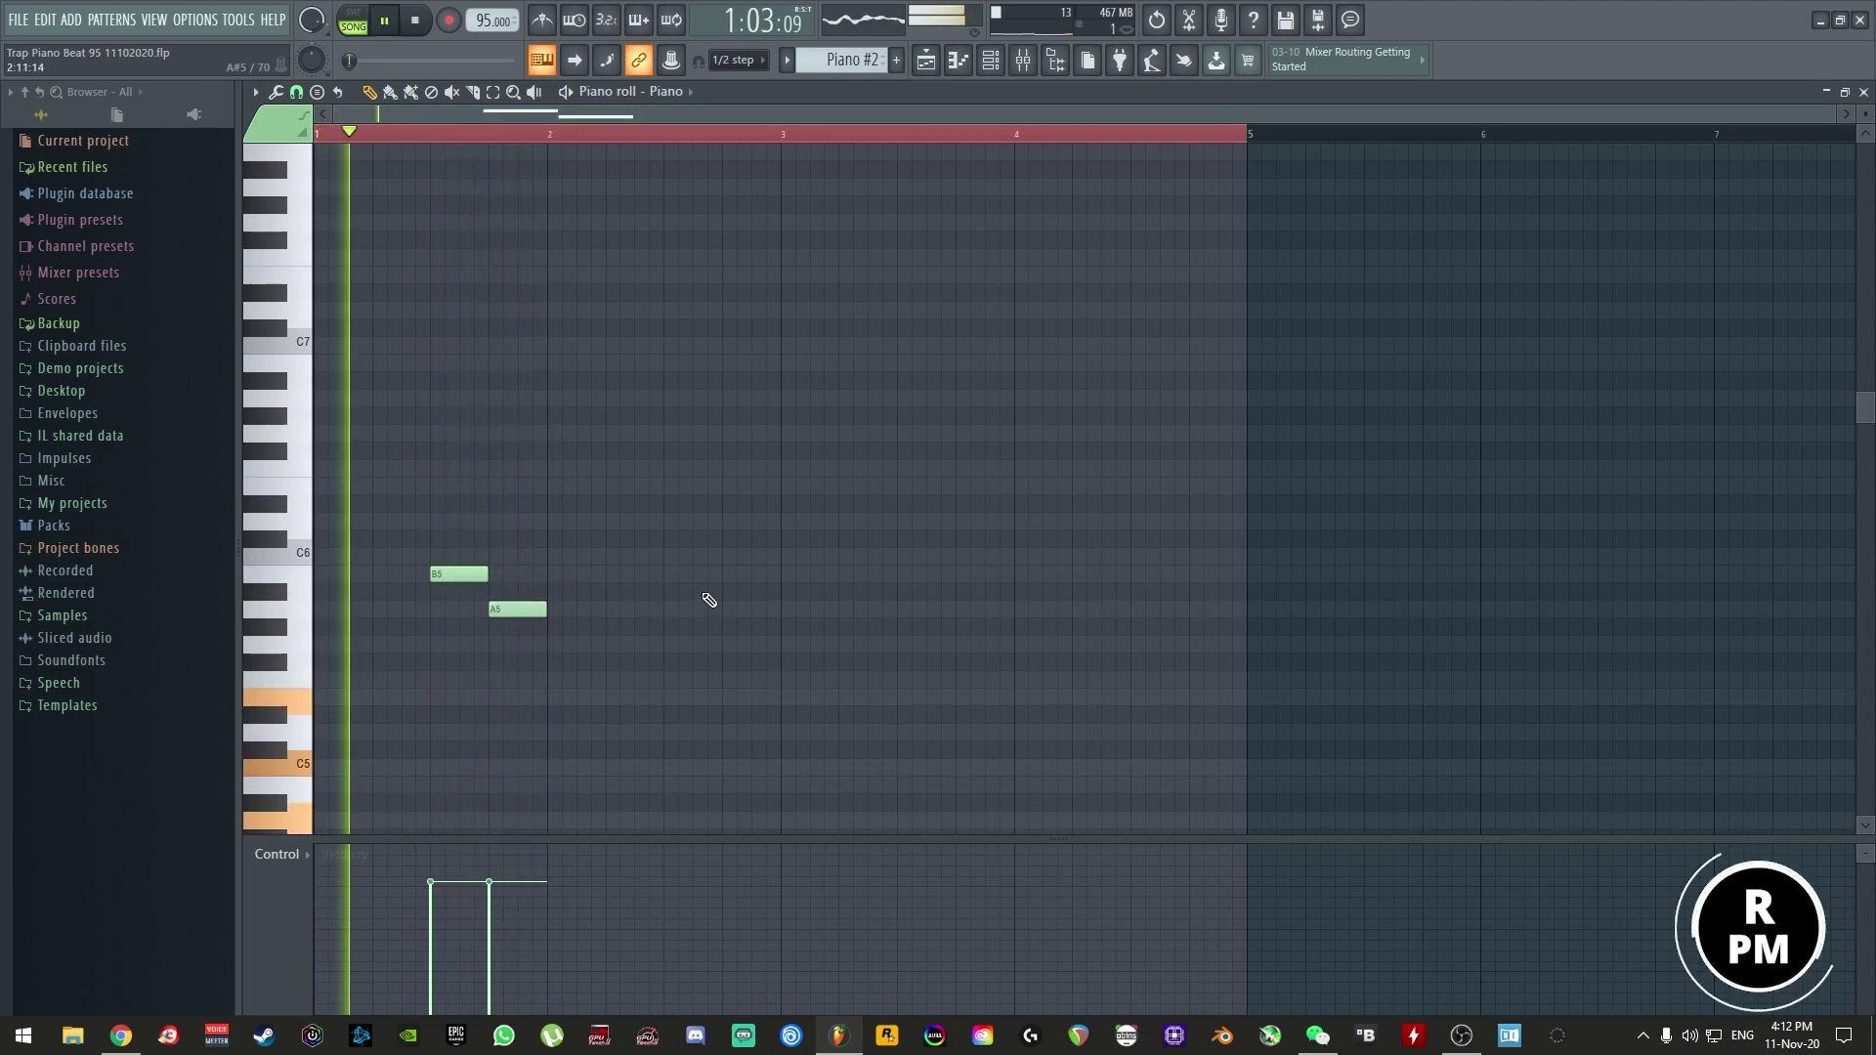
- Fill the second half of bar 2 with one-beat G5 and A5 notes, and play the melody back
{"action": "left_click", "coordinate": [725, 609]}
{"action": "left_click_drag", "start_coordinate": [746, 609], "coordinate": [684, 645]}
{"action": "left_click", "coordinate": [743, 574]}
{"action": "key", "text": "space"}
{"action": "left_click", "coordinate": [728, 609]}
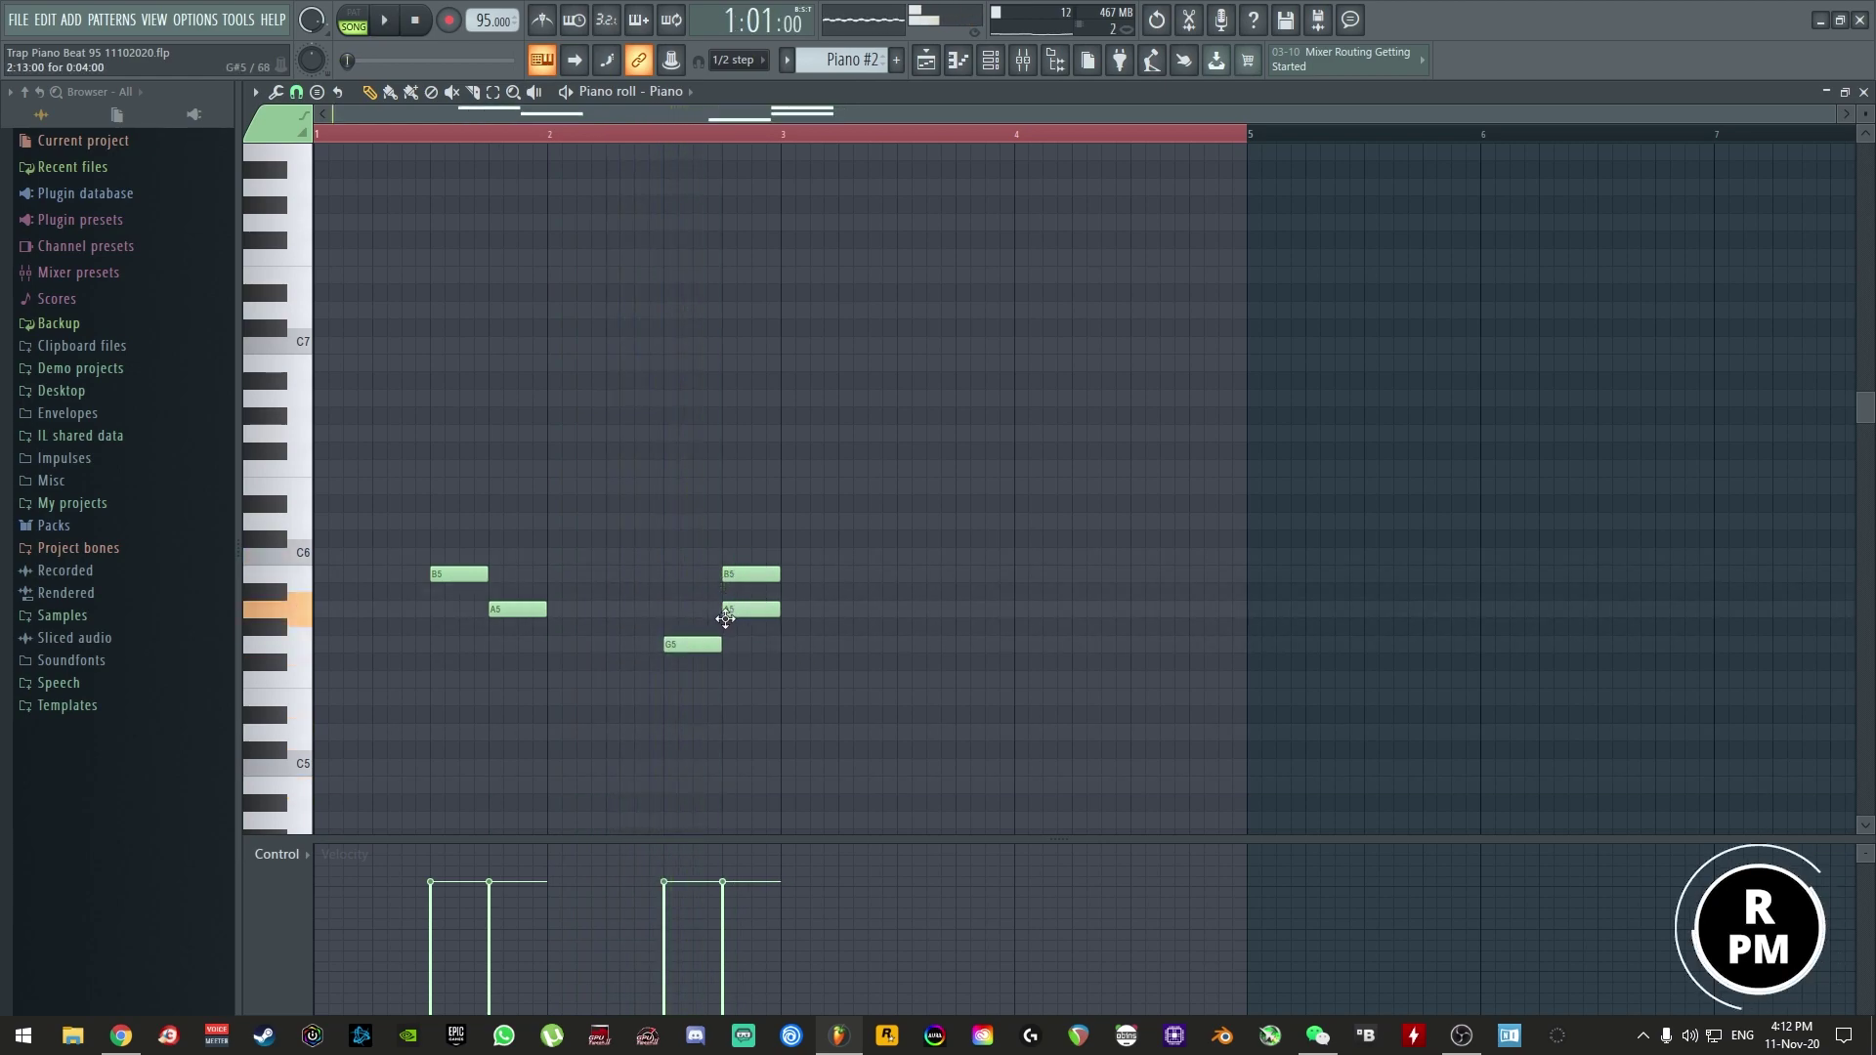
{"action": "right_click", "coordinate": [745, 574]}
{"action": "key", "text": "space"}
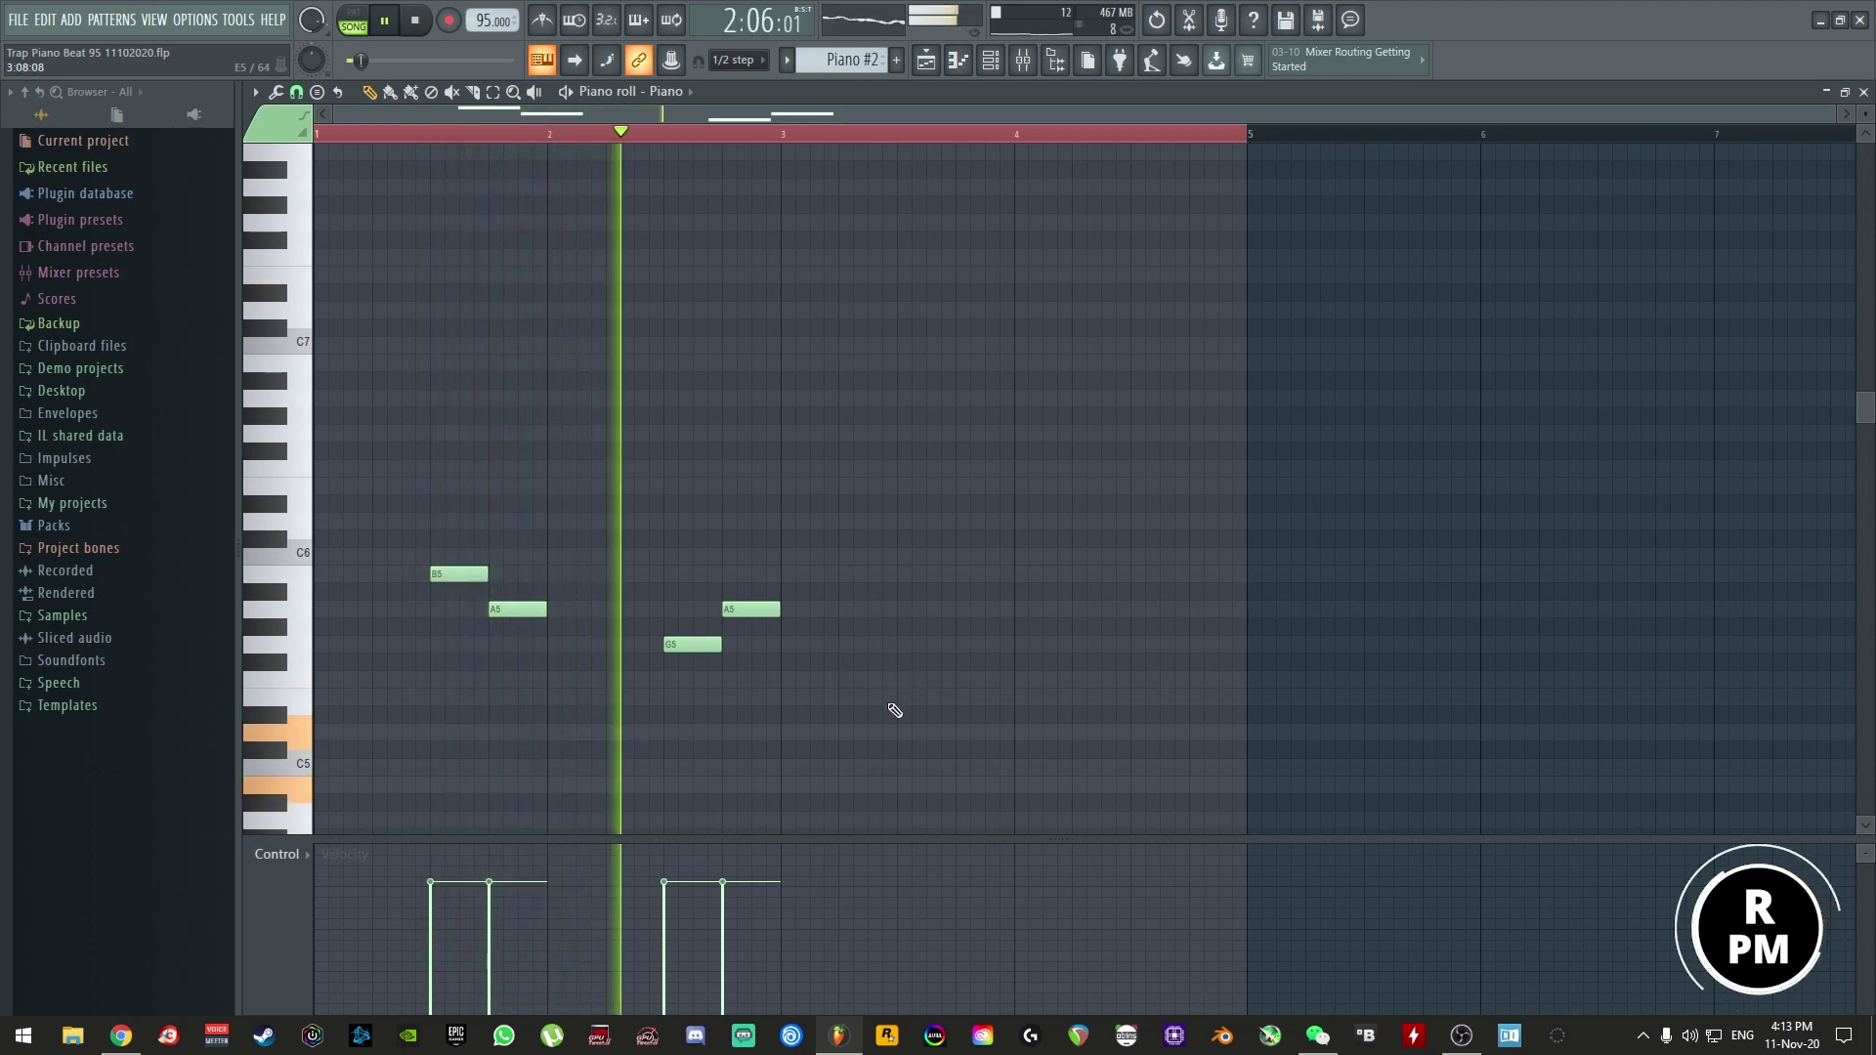
- Add six one-beat notes from the middle of bar 3 to the end of bar 4: C6, B5, D6, C6, B5, C6
{"action": "key", "text": "space"}
{"action": "mouse_move", "coordinate": [909, 526]}
{"action": "left_mouse_down"}
{"action": "mouse_move", "coordinate": [896, 512]}
{"action": "mouse_move", "coordinate": [902, 565]}
{"action": "mouse_move", "coordinate": [951, 590]}
{"action": "mouse_move", "coordinate": [1019, 574]}
{"action": "mouse_move", "coordinate": [1019, 592]}
{"action": "mouse_move", "coordinate": [1024, 511]}
{"action": "mouse_move", "coordinate": [1088, 558]}
{"action": "left_mouse_up"}
{"action": "left_click", "coordinate": [1019, 556]}
{"action": "left_click", "coordinate": [1136, 575]}
{"action": "left_click", "coordinate": [1194, 556]}
{"action": "key", "text": "space"}
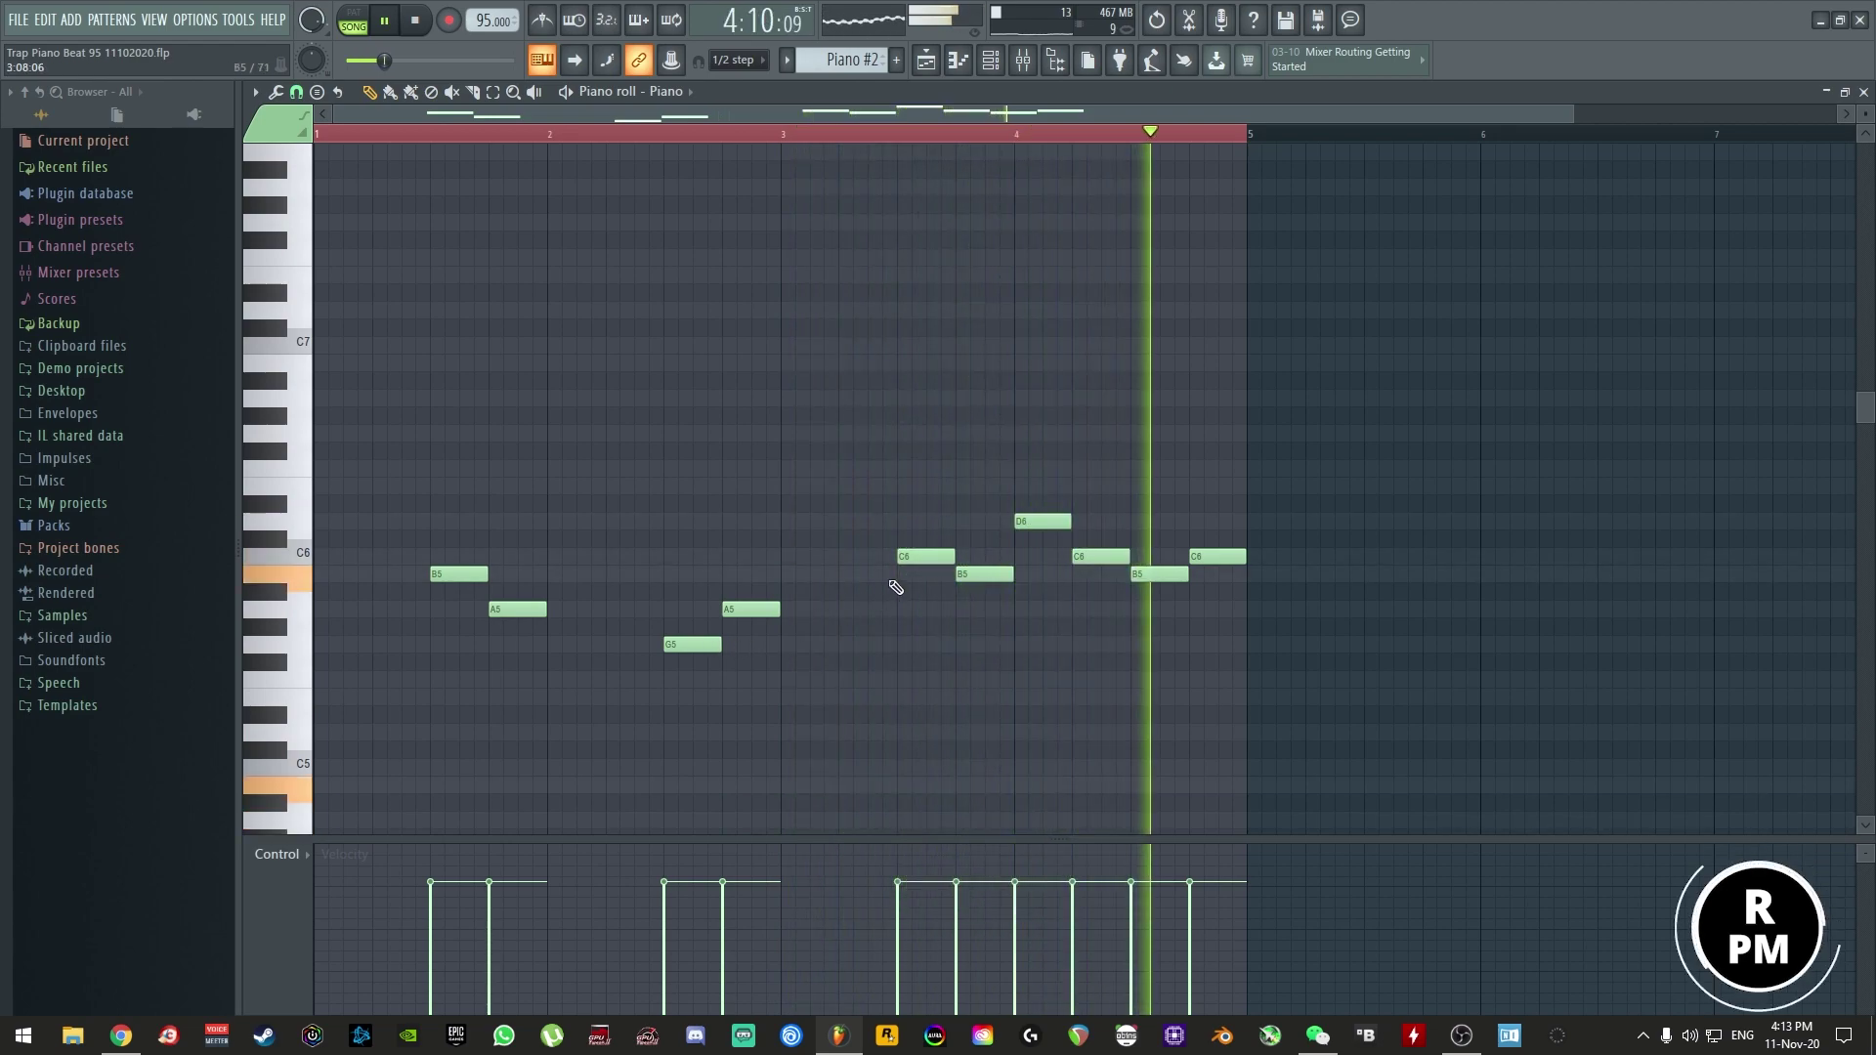
- Lower the six notes in bars 3 and 4 to B5, A5, C6, B5, G5 and A5, keeping them evenly spaced
{"action": "left_click_drag", "start_coordinate": [920, 569], "coordinate": [987, 613]}
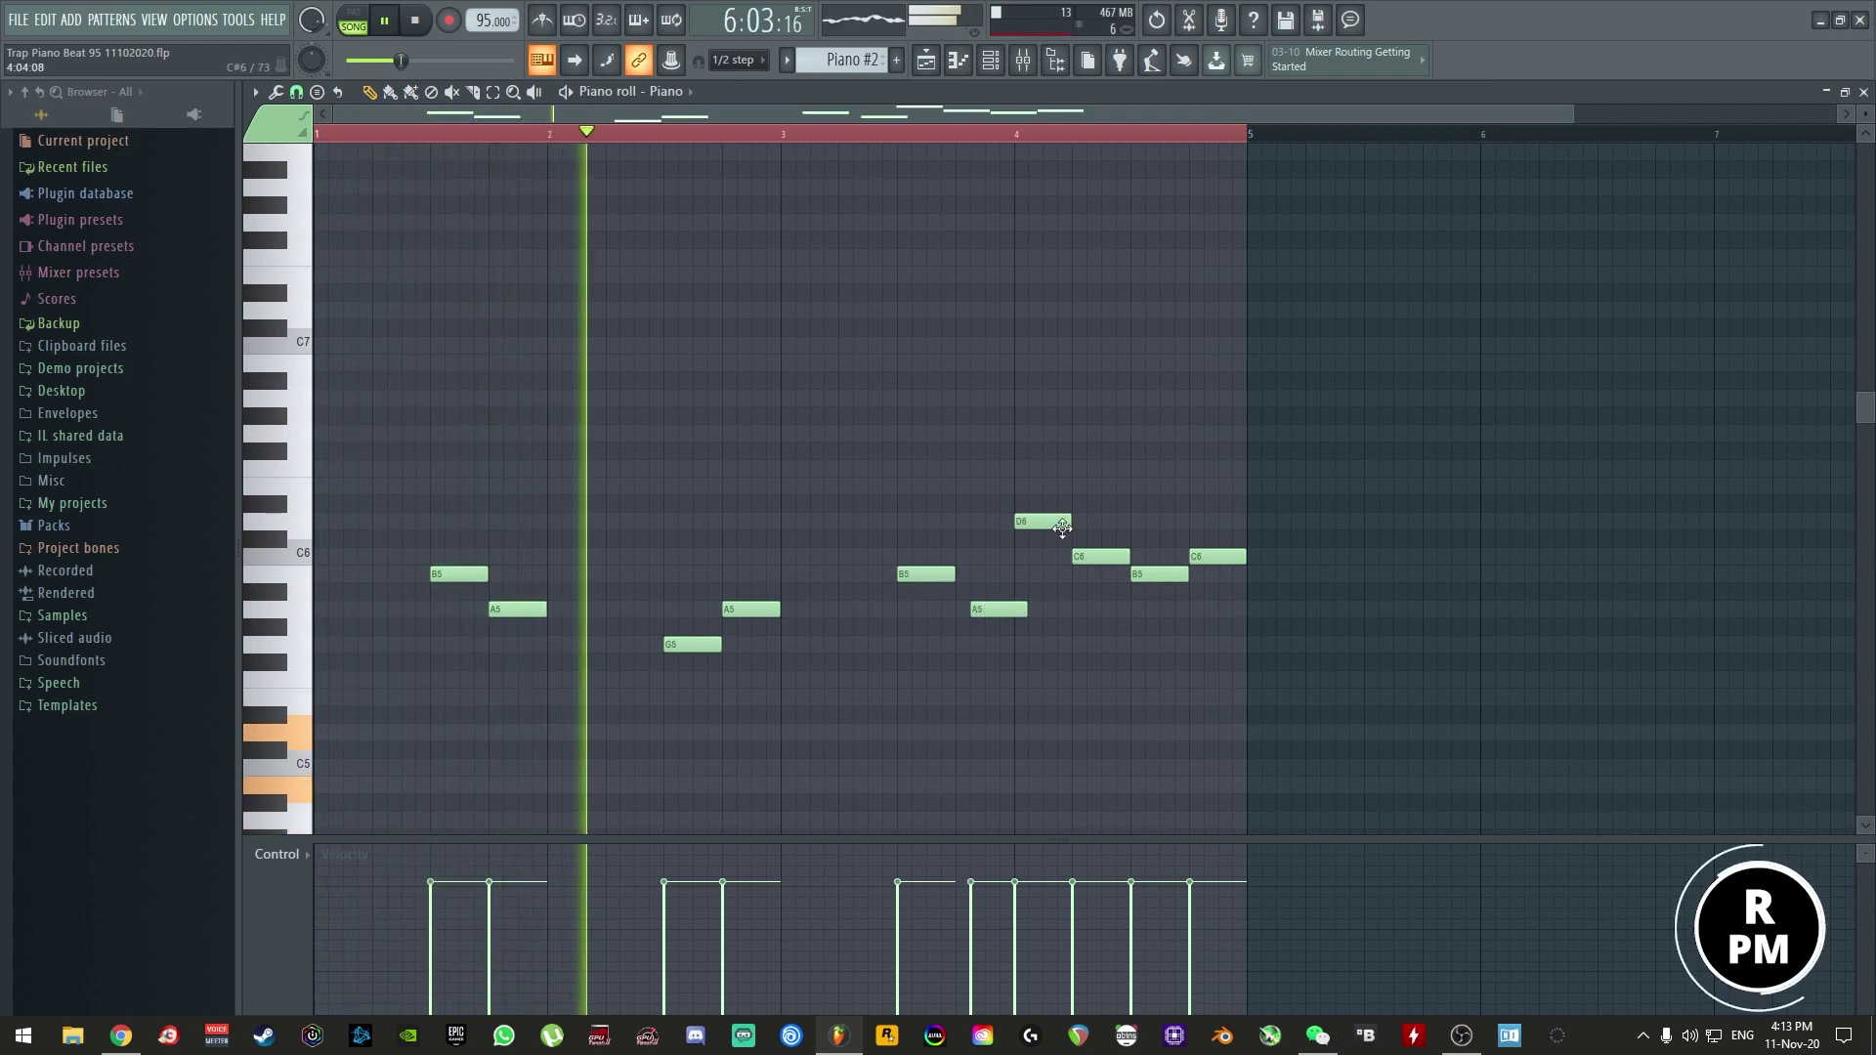
{"action": "left_click_drag", "start_coordinate": [1041, 521], "coordinate": [1219, 588]}
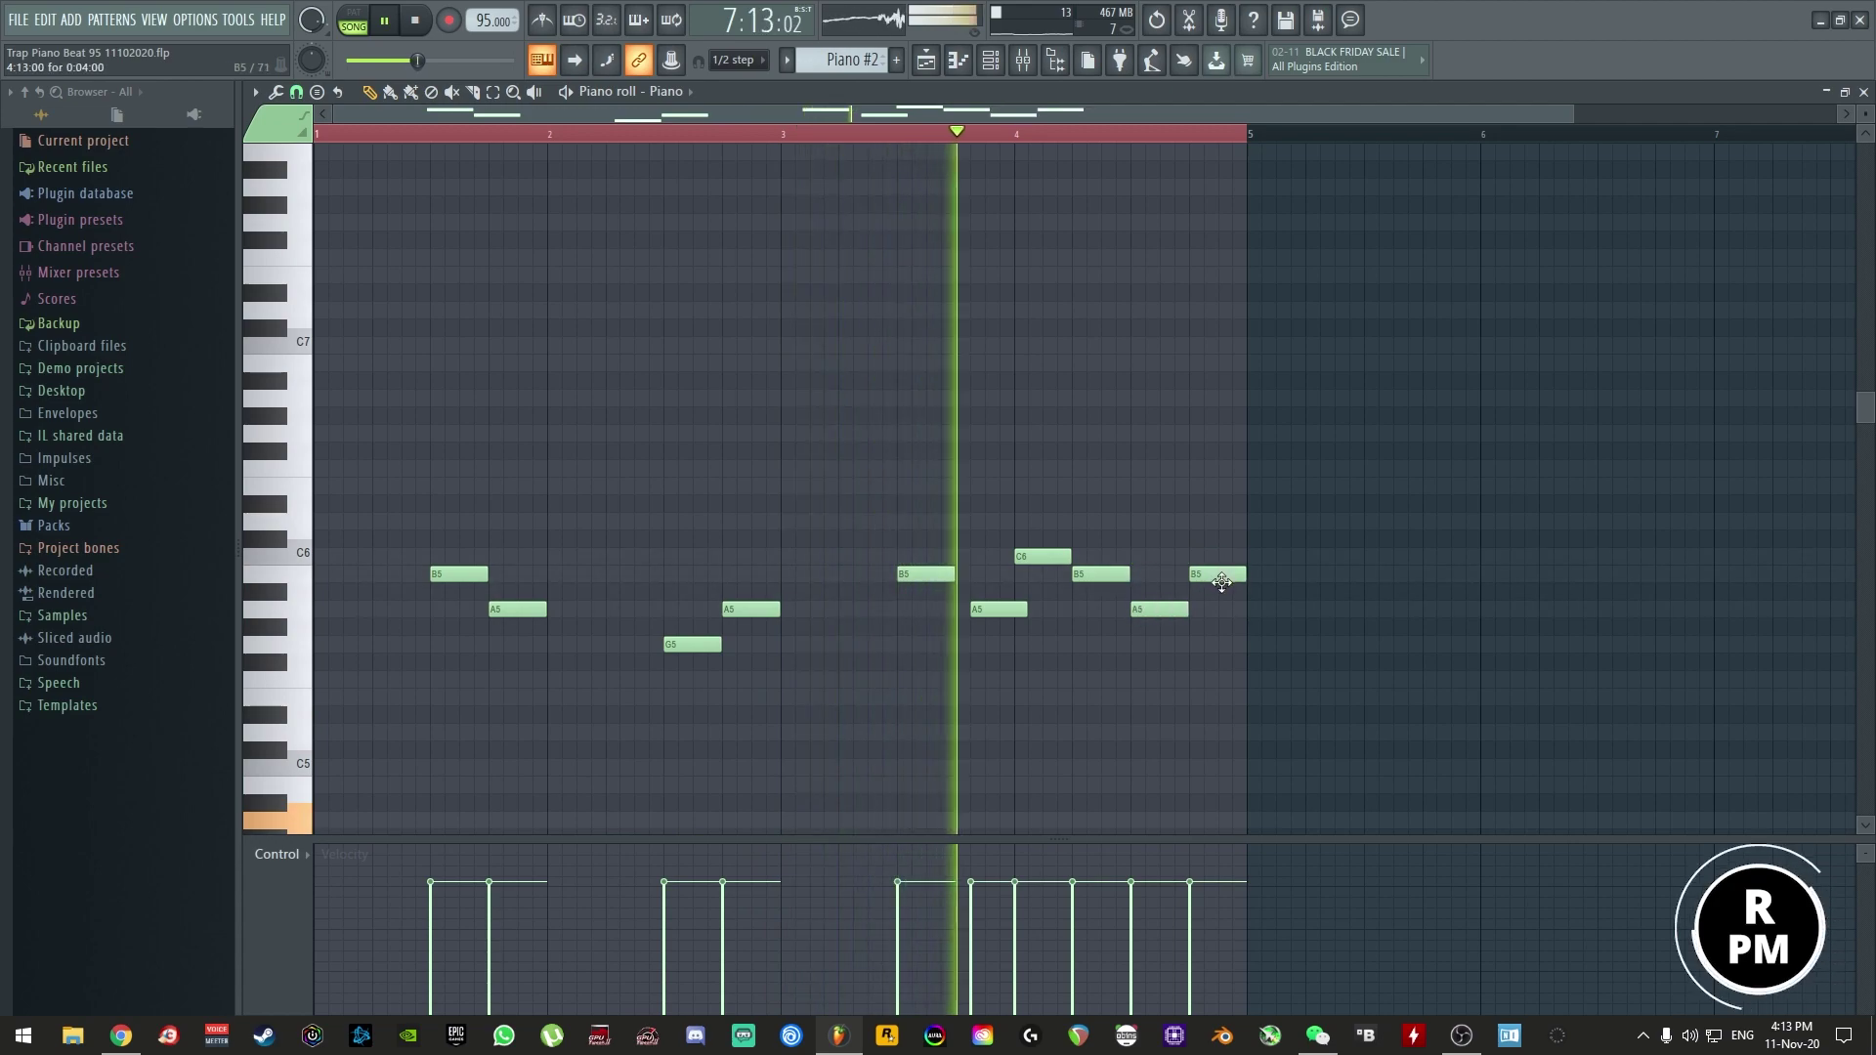
{"action": "left_click_drag", "start_coordinate": [999, 613], "coordinate": [984, 615]}
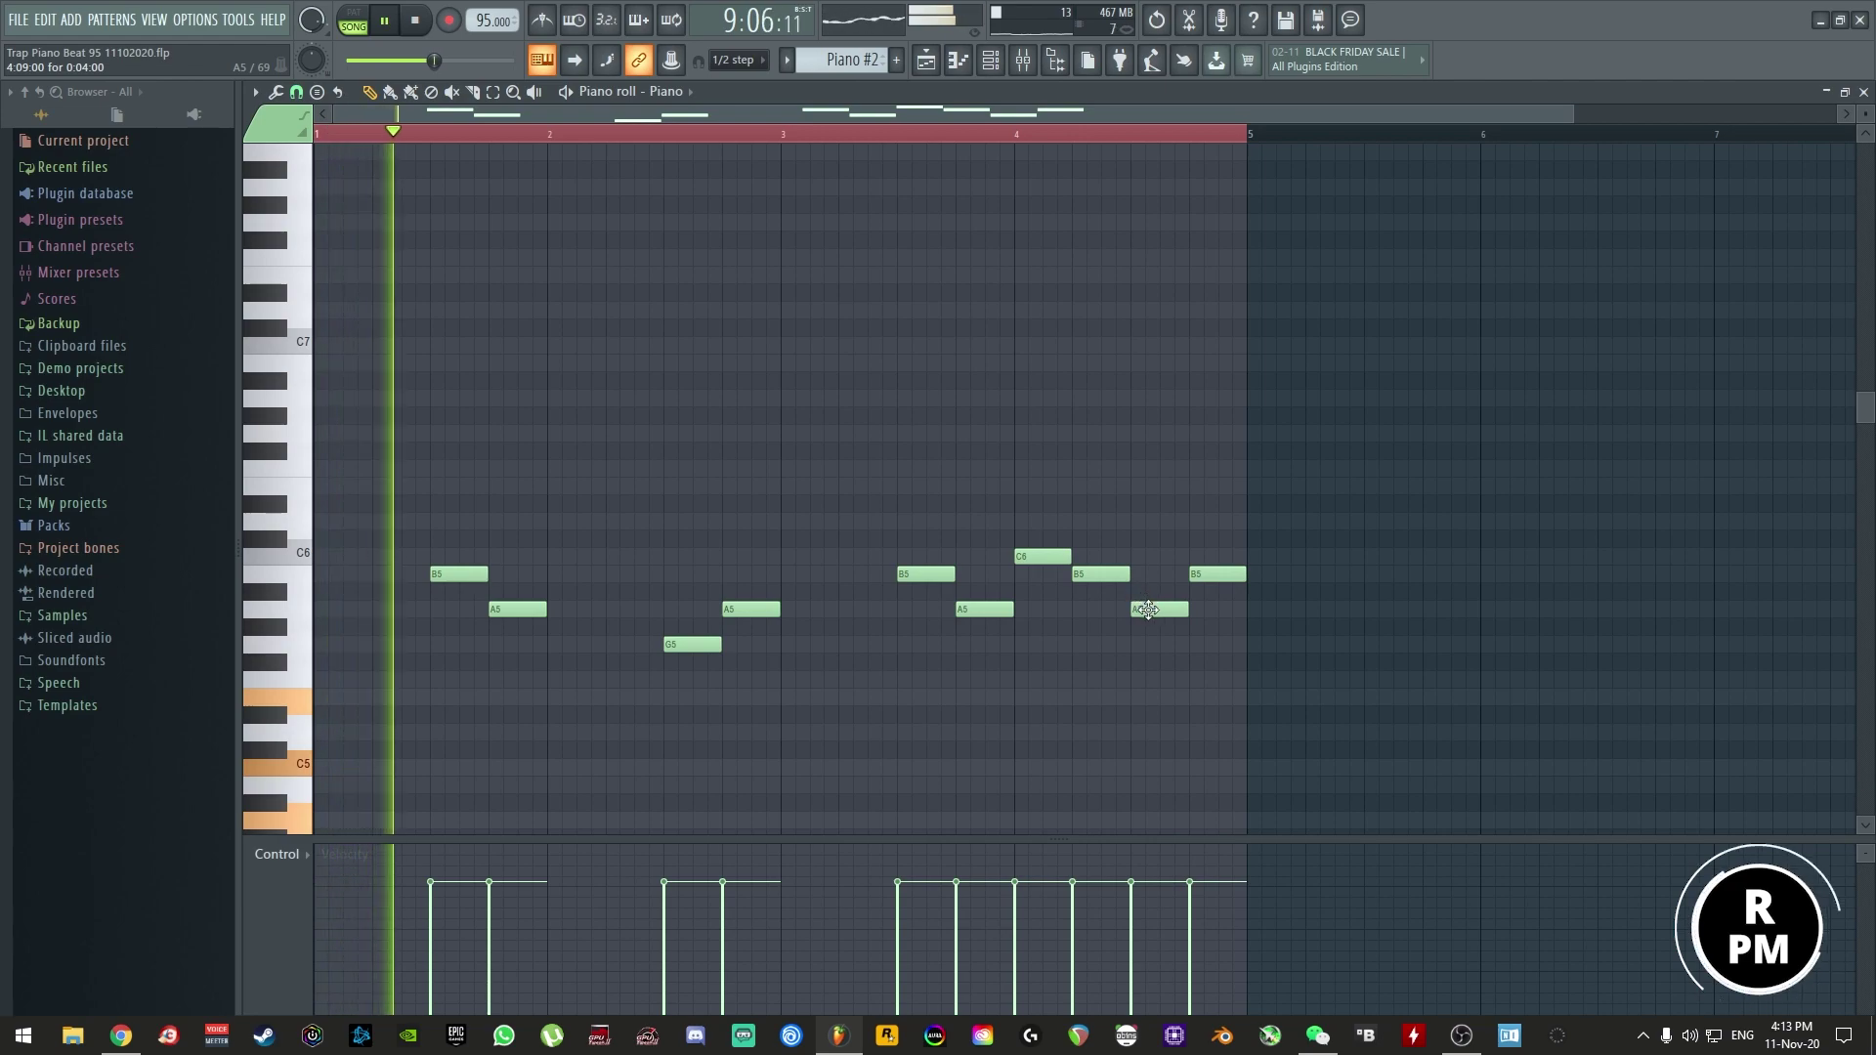
{"action": "left_click_drag", "start_coordinate": [1143, 606], "coordinate": [1139, 645]}
{"action": "left_click_drag", "start_coordinate": [1210, 573], "coordinate": [1209, 609]}
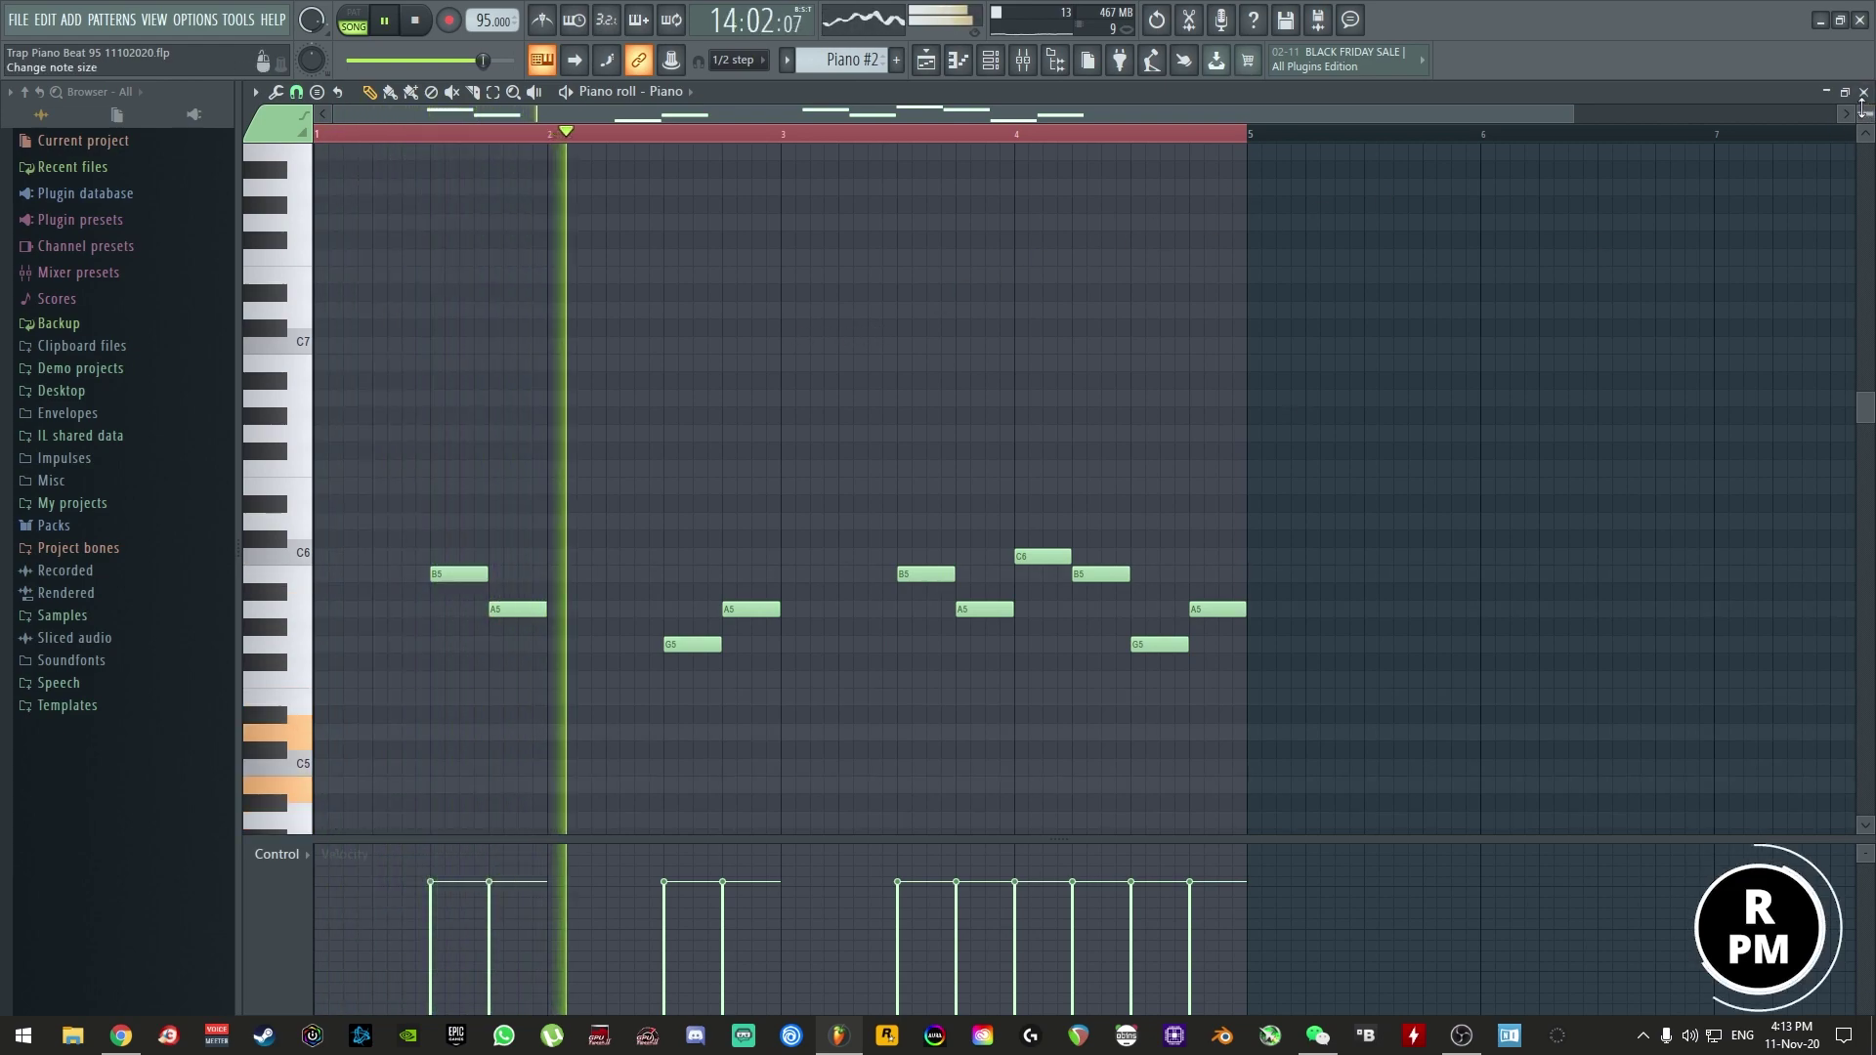
- Stop playback, leave the piano roll and clone the Piano channel
{"action": "key", "text": "F7"}
{"action": "key", "text": "space"}
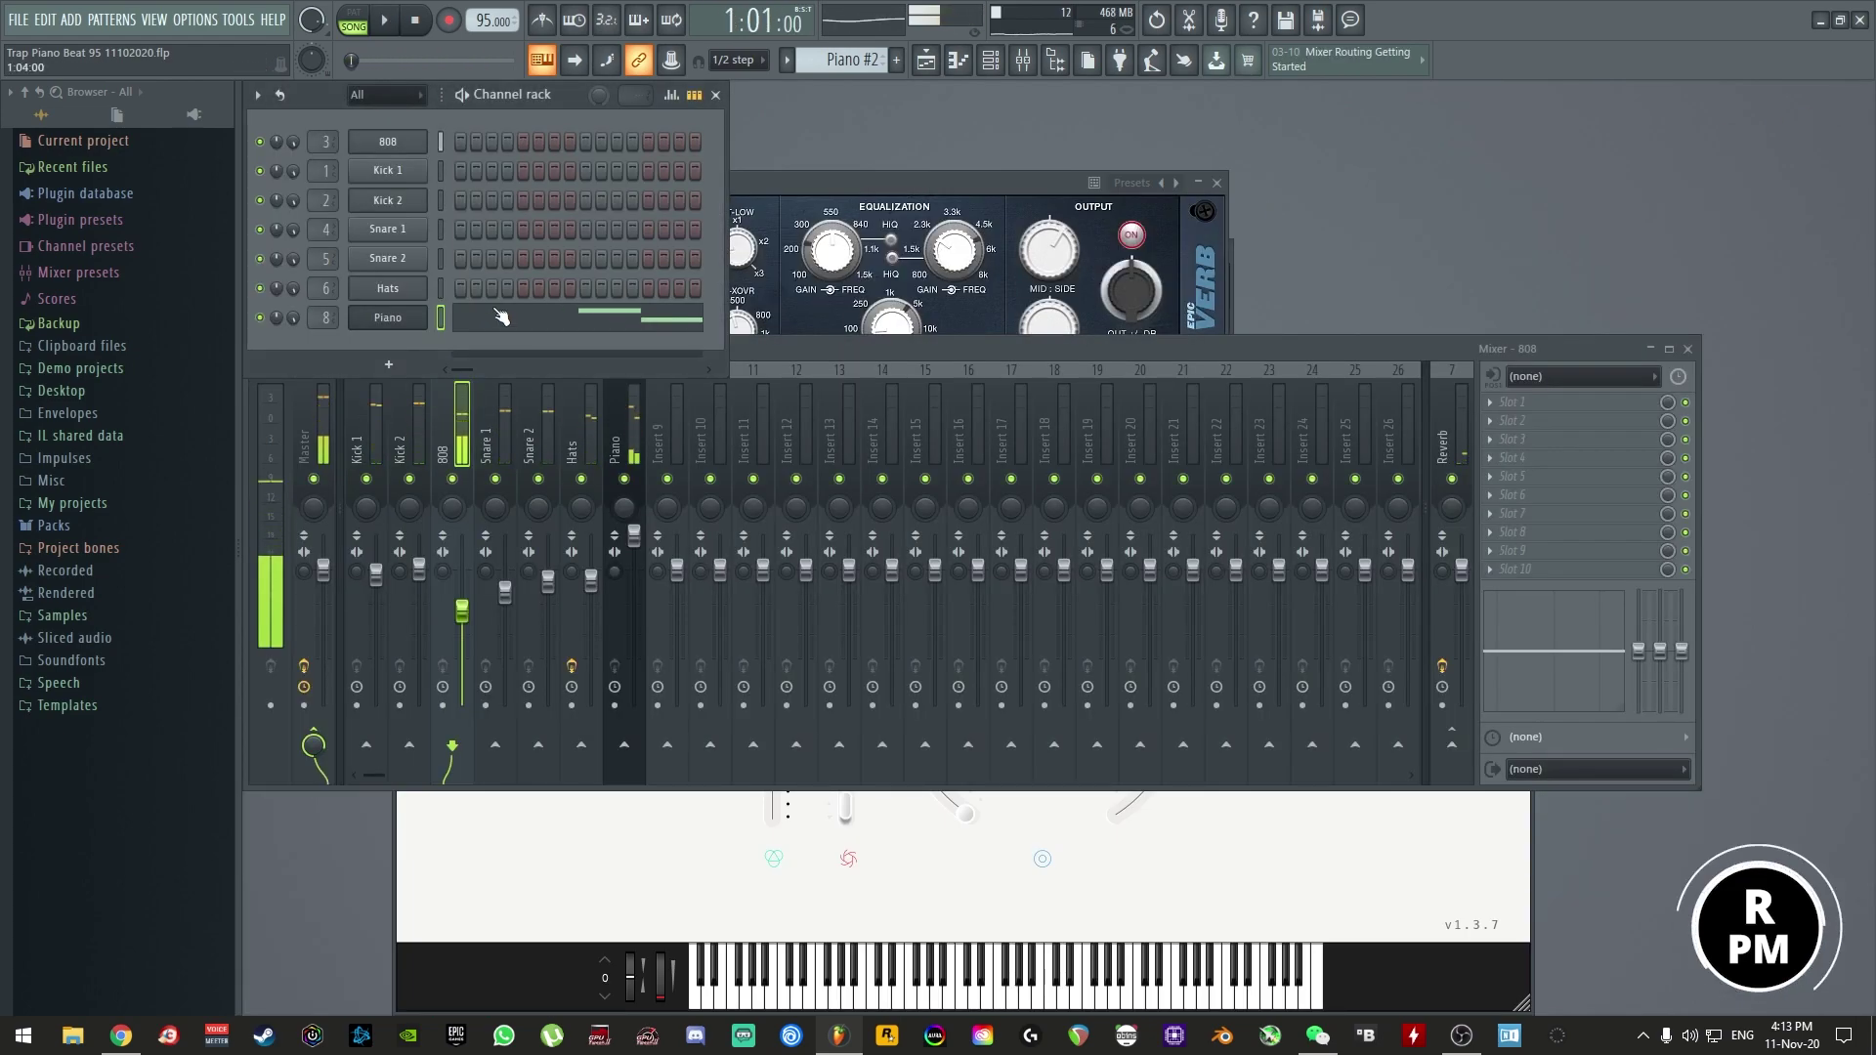
{"action": "right_click", "coordinate": [389, 323]}
{"action": "left_click", "coordinate": [462, 486]}
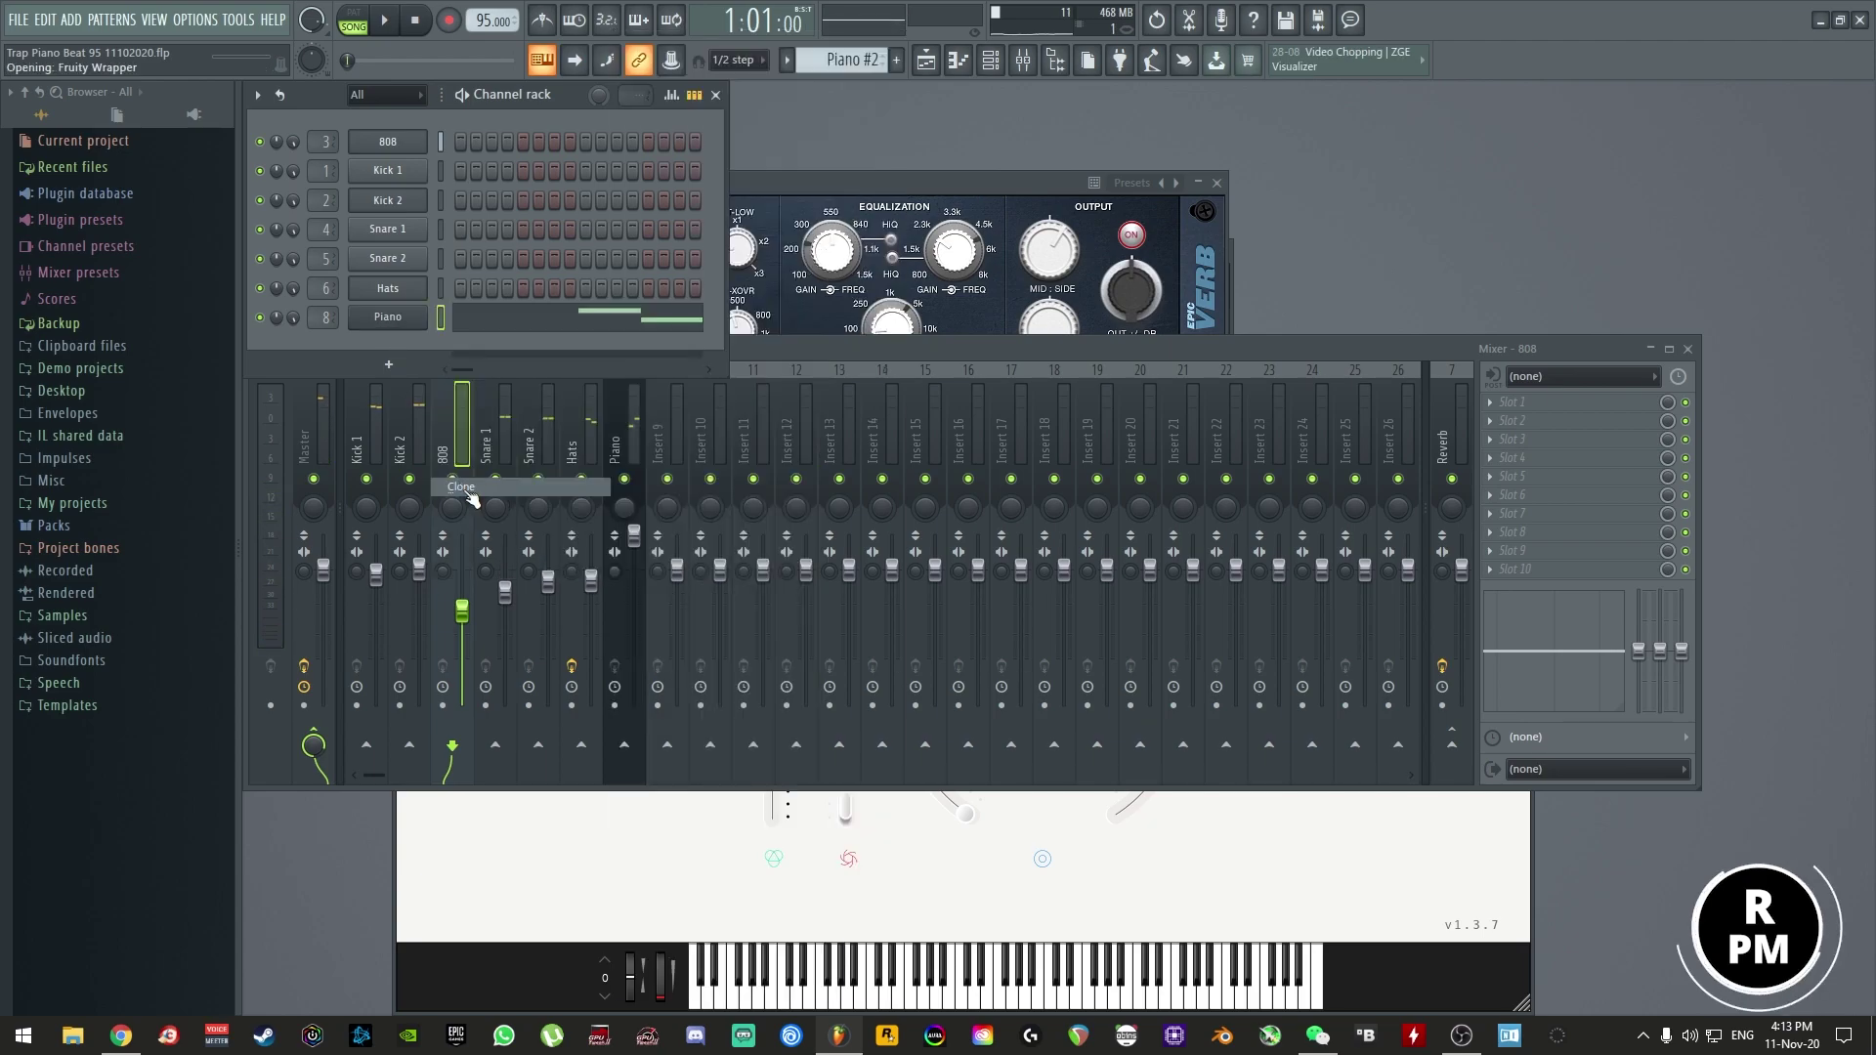
{"action": "right_click", "coordinate": [388, 347]}
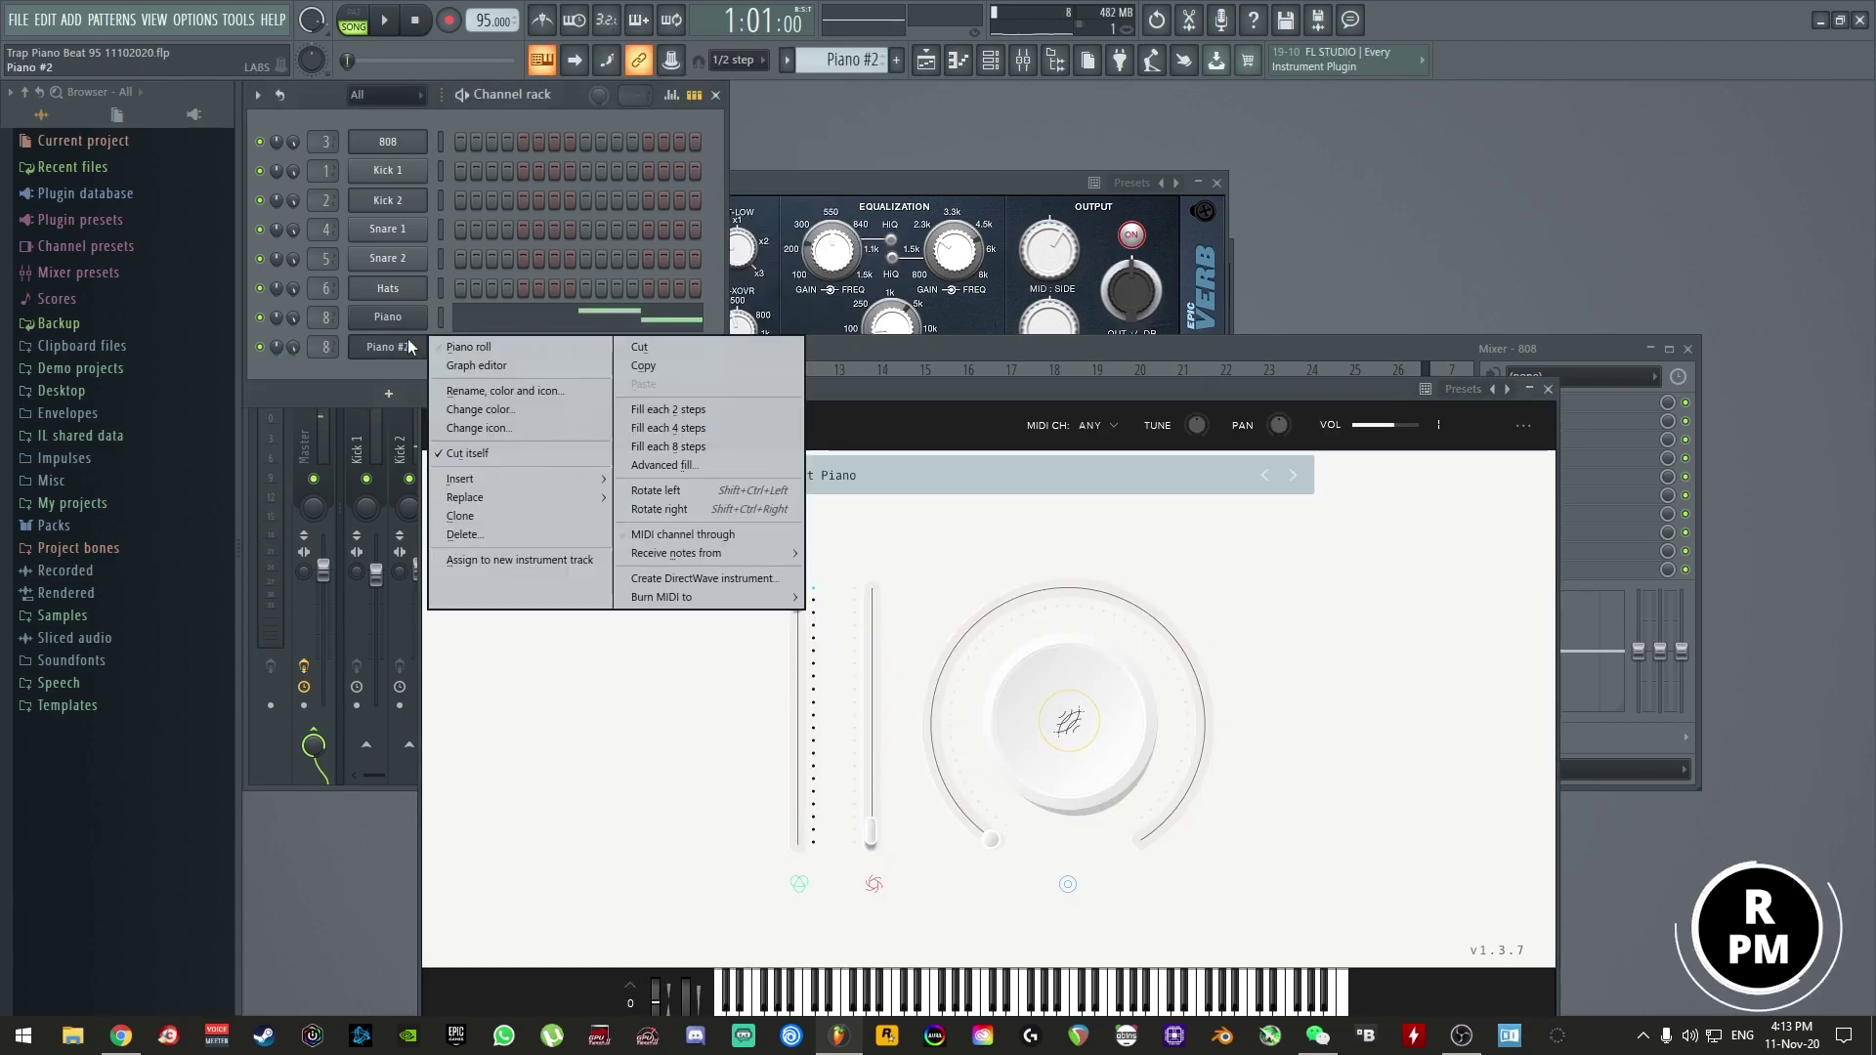
- Move all the melody notes from the Piano channel's piano roll to the Piano #2 channel's piano roll
{"action": "left_click", "coordinate": [467, 320]}
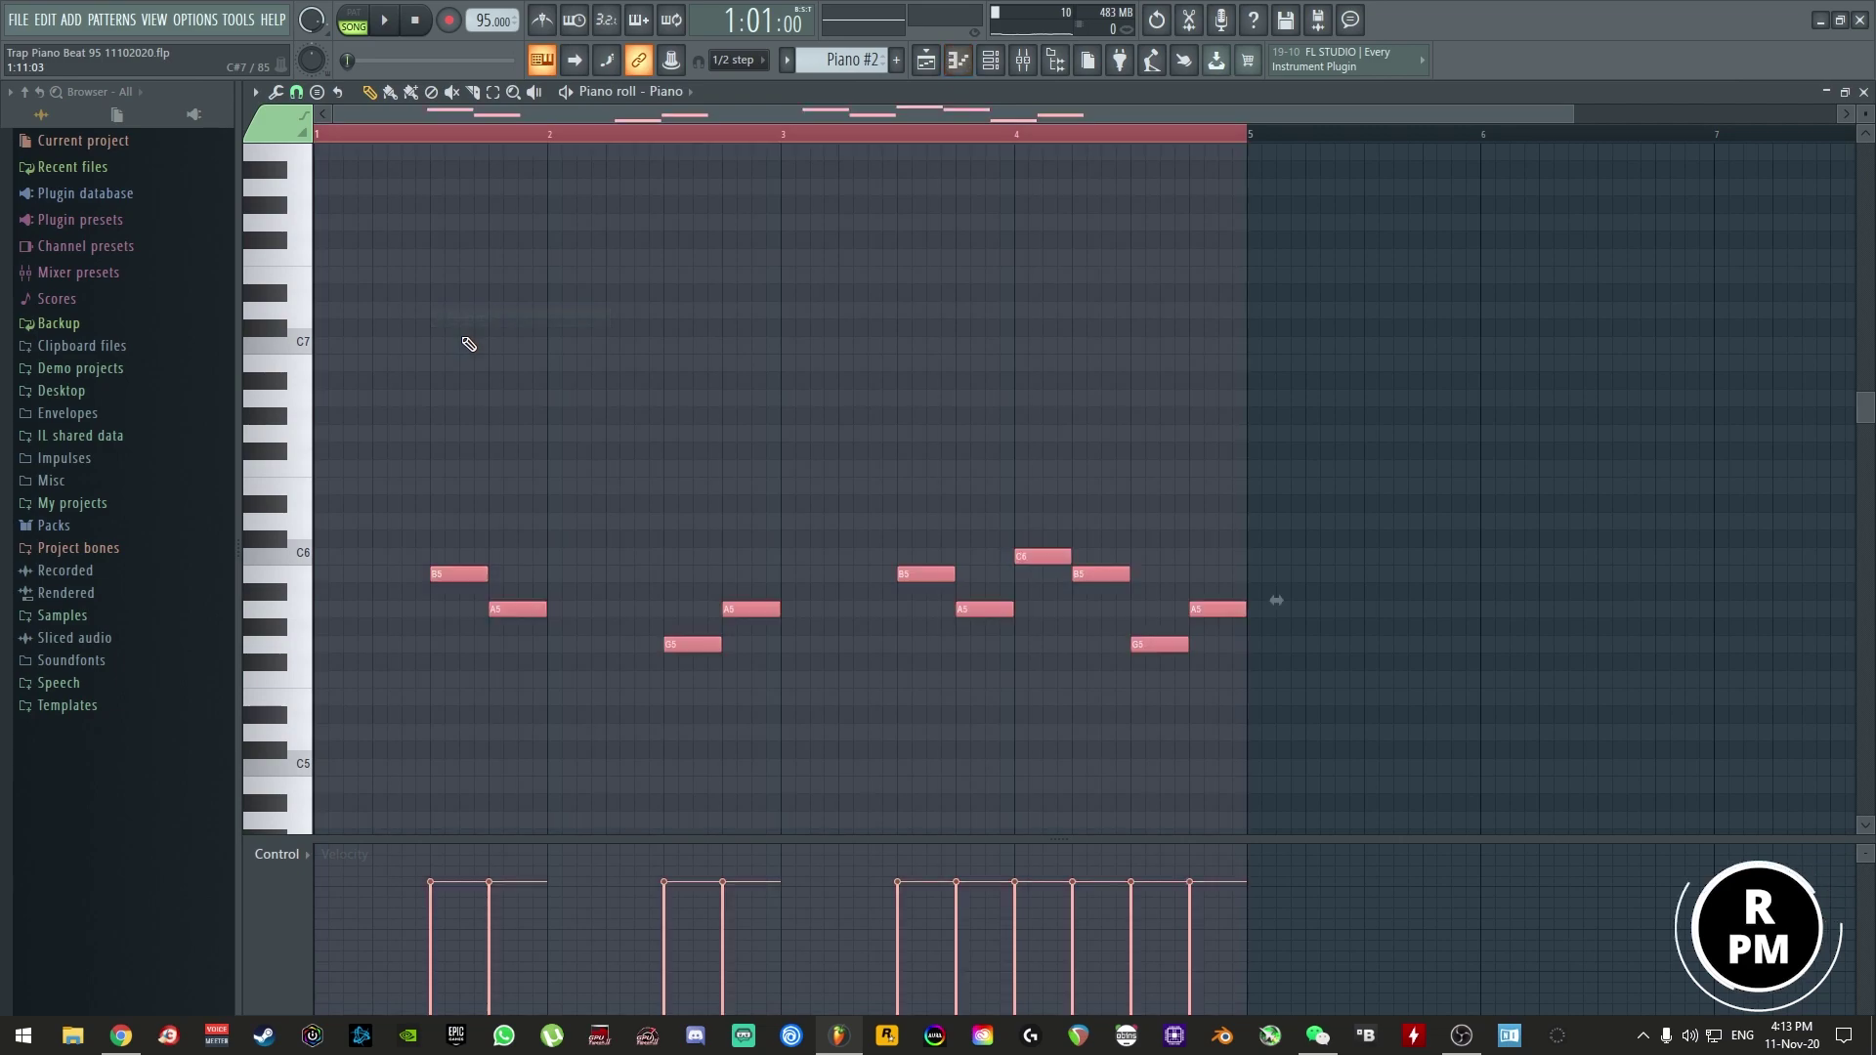
{"action": "left_click", "coordinate": [673, 91]}
{"action": "left_click", "coordinate": [687, 260]}
{"action": "key", "text": "ctrl+v"}
{"action": "key", "text": "F7"}
- Reposition the Piano #2 plugin window, switch playback to pattern mode and open the LABS preset browser
{"action": "right_click", "coordinate": [399, 354]}
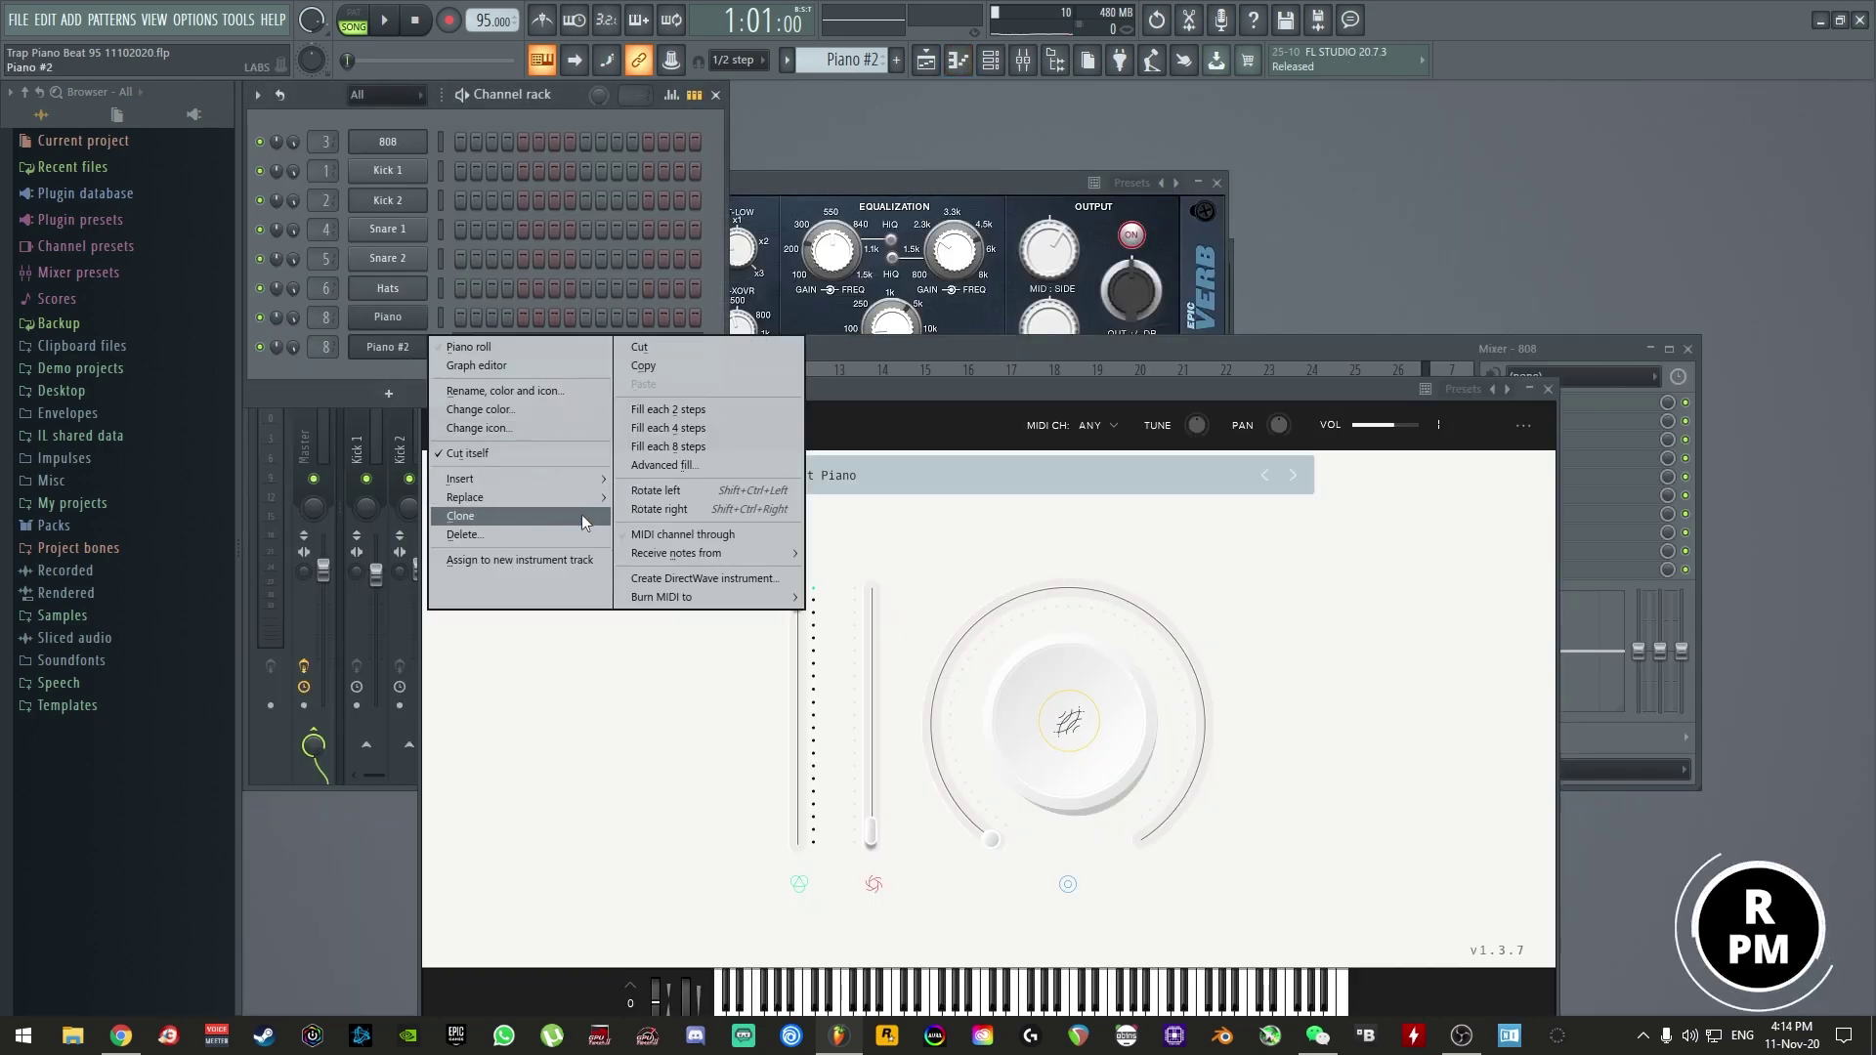
{"action": "left_click_drag", "start_coordinate": [1013, 390], "coordinate": [848, 323]}
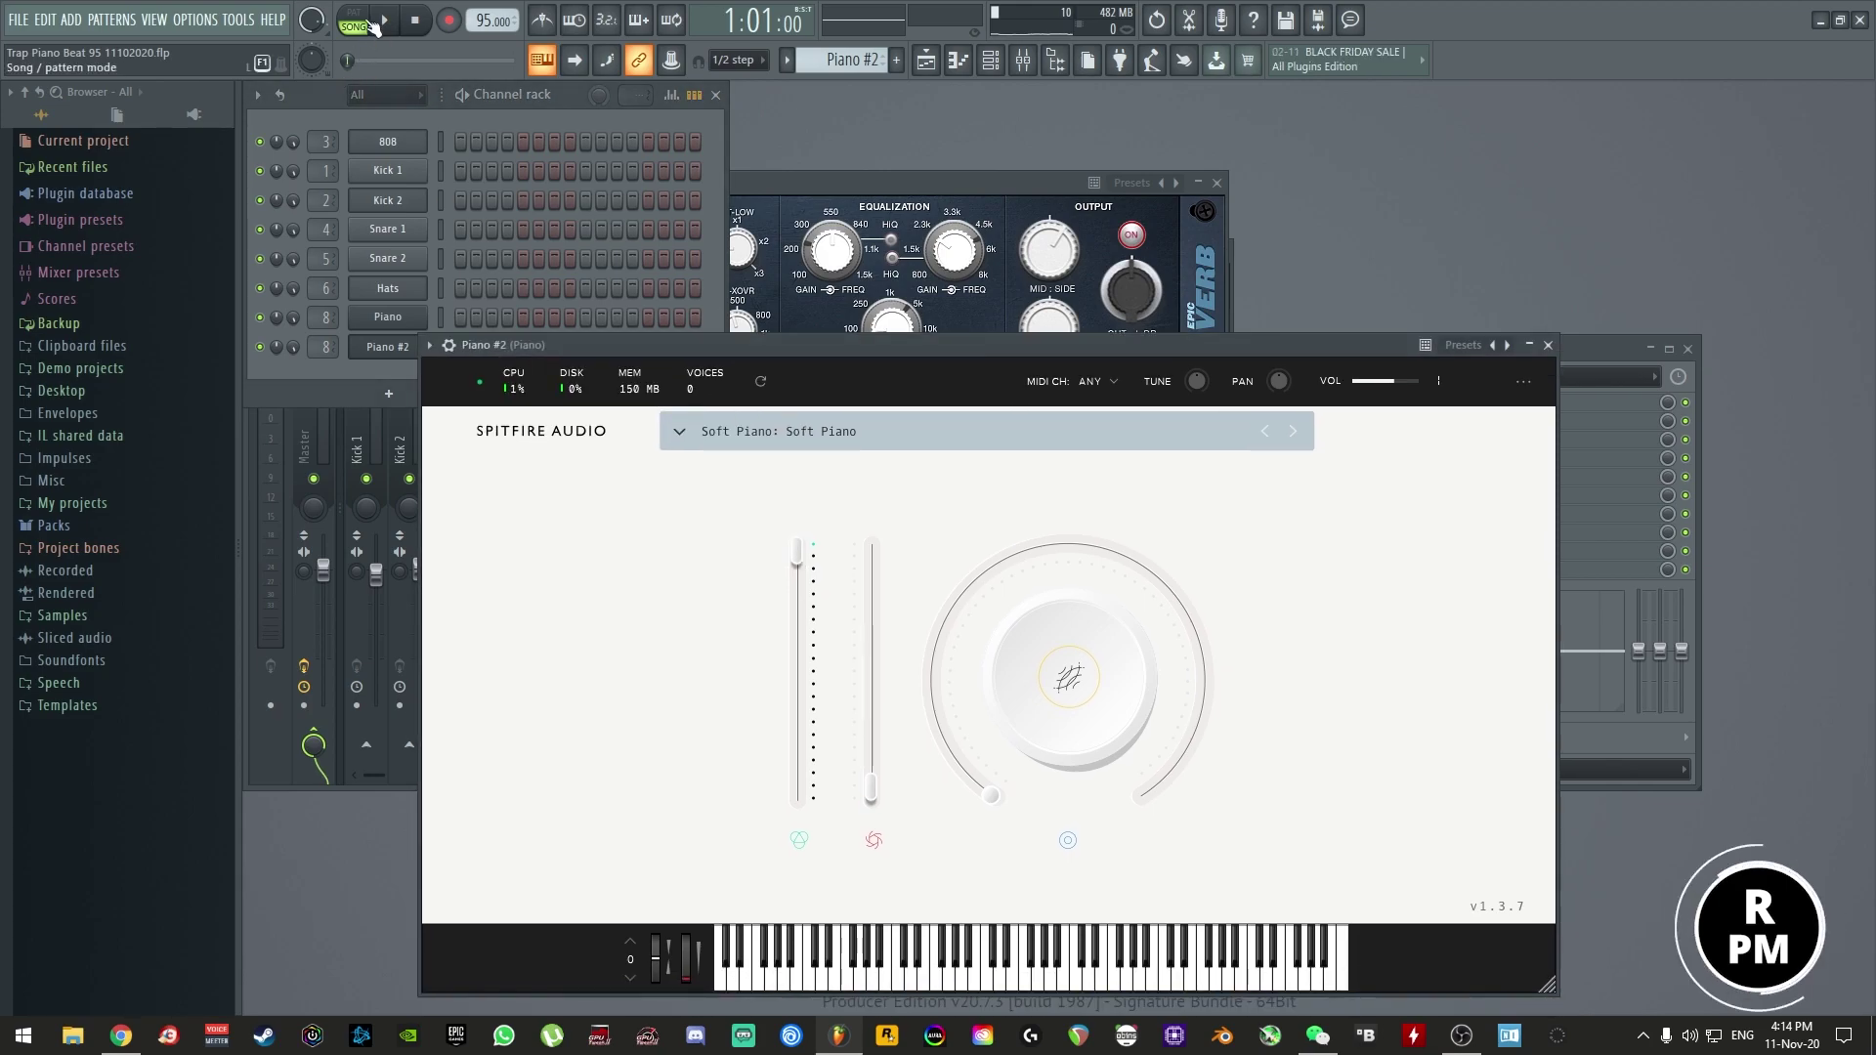
{"action": "key", "text": "space"}
{"action": "left_click", "coordinate": [680, 432]}
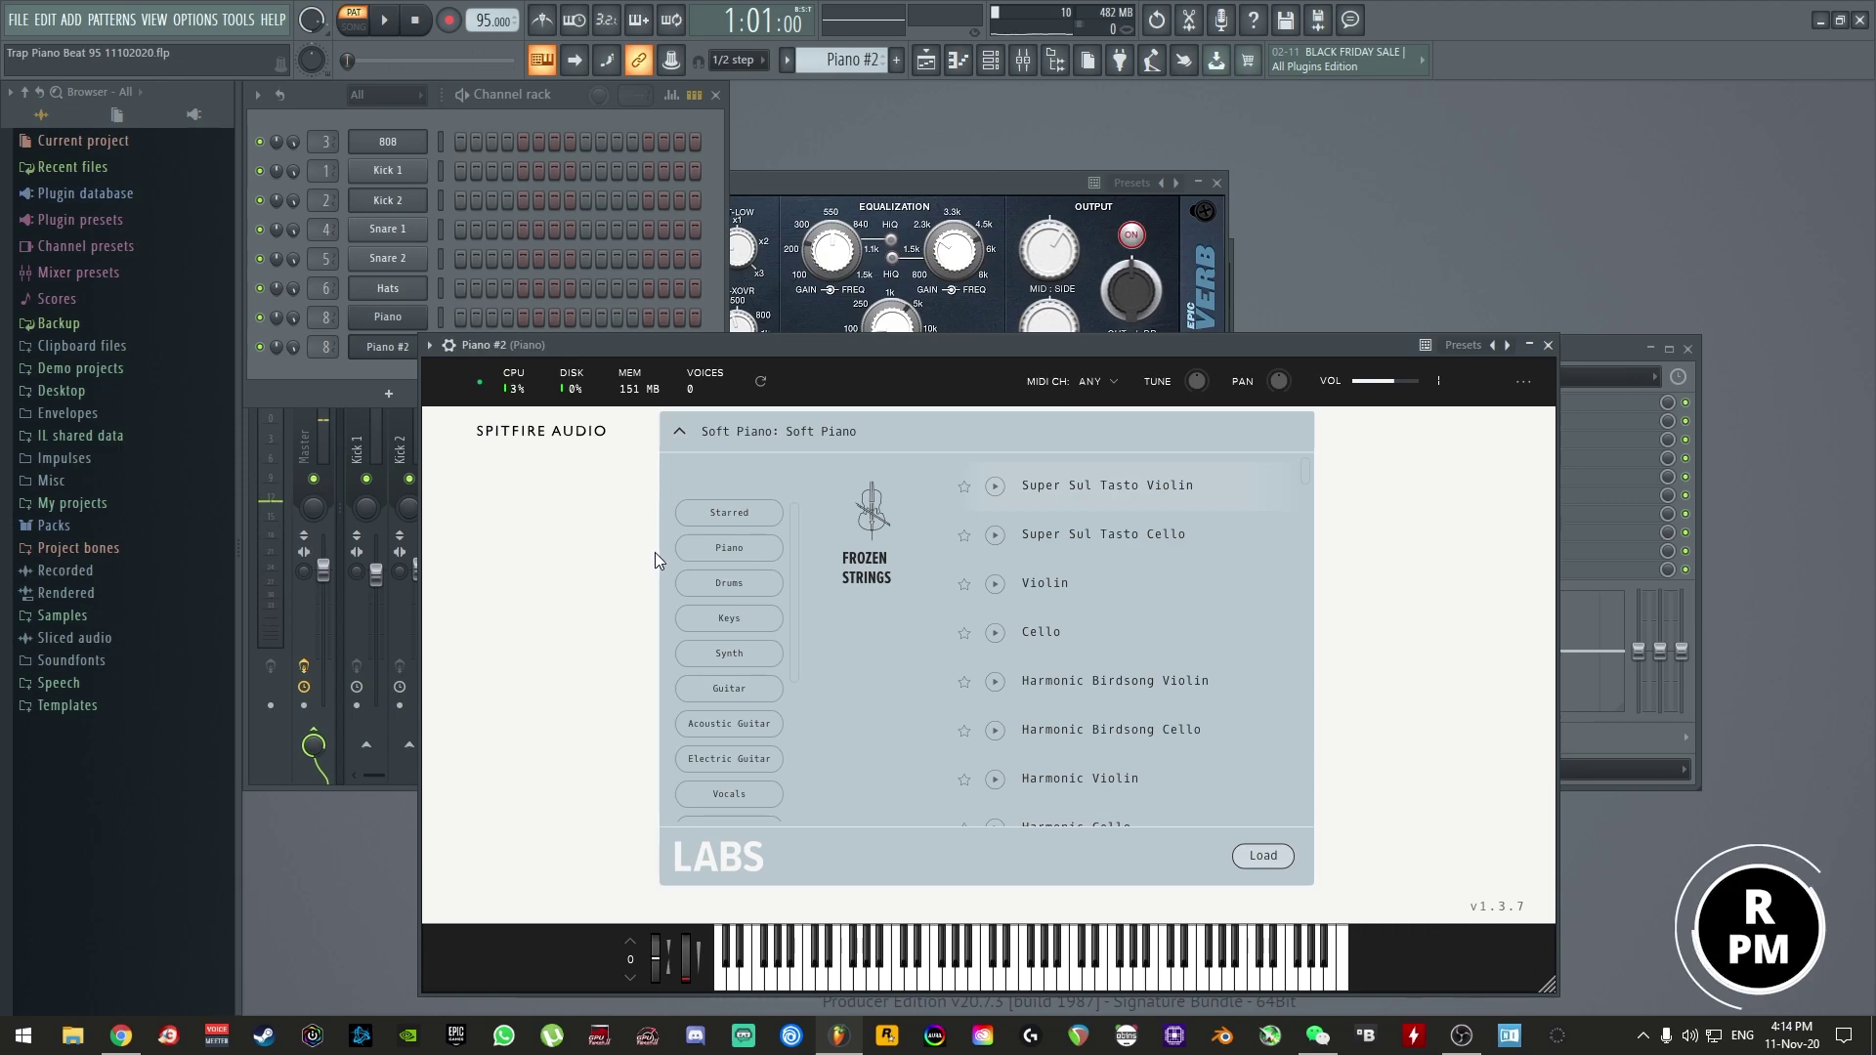
- Filter the LABS presets by Experimental and audition the London Atmos sounds, starting with 2 on the Platform
{"action": "scroll", "coordinate": [731, 627], "scroll_direction": "down", "scroll_amount": 5}
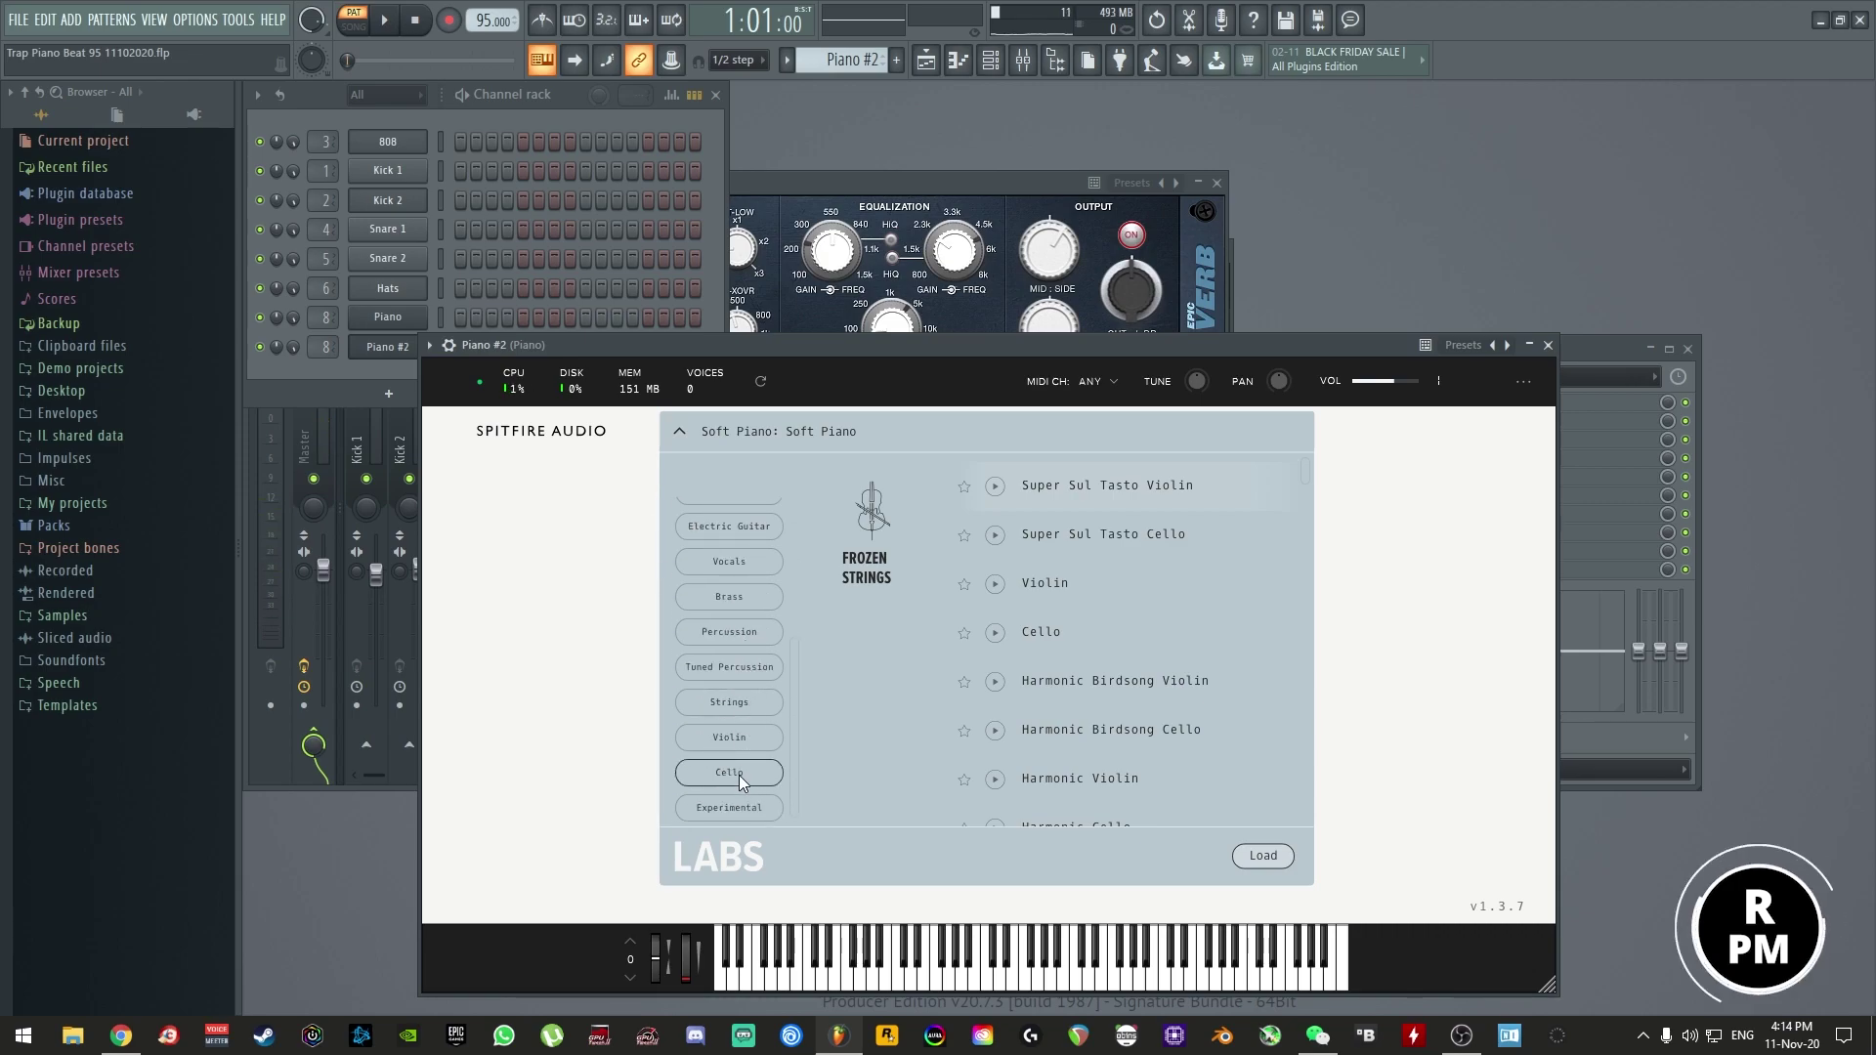
{"action": "left_click", "coordinate": [764, 809]}
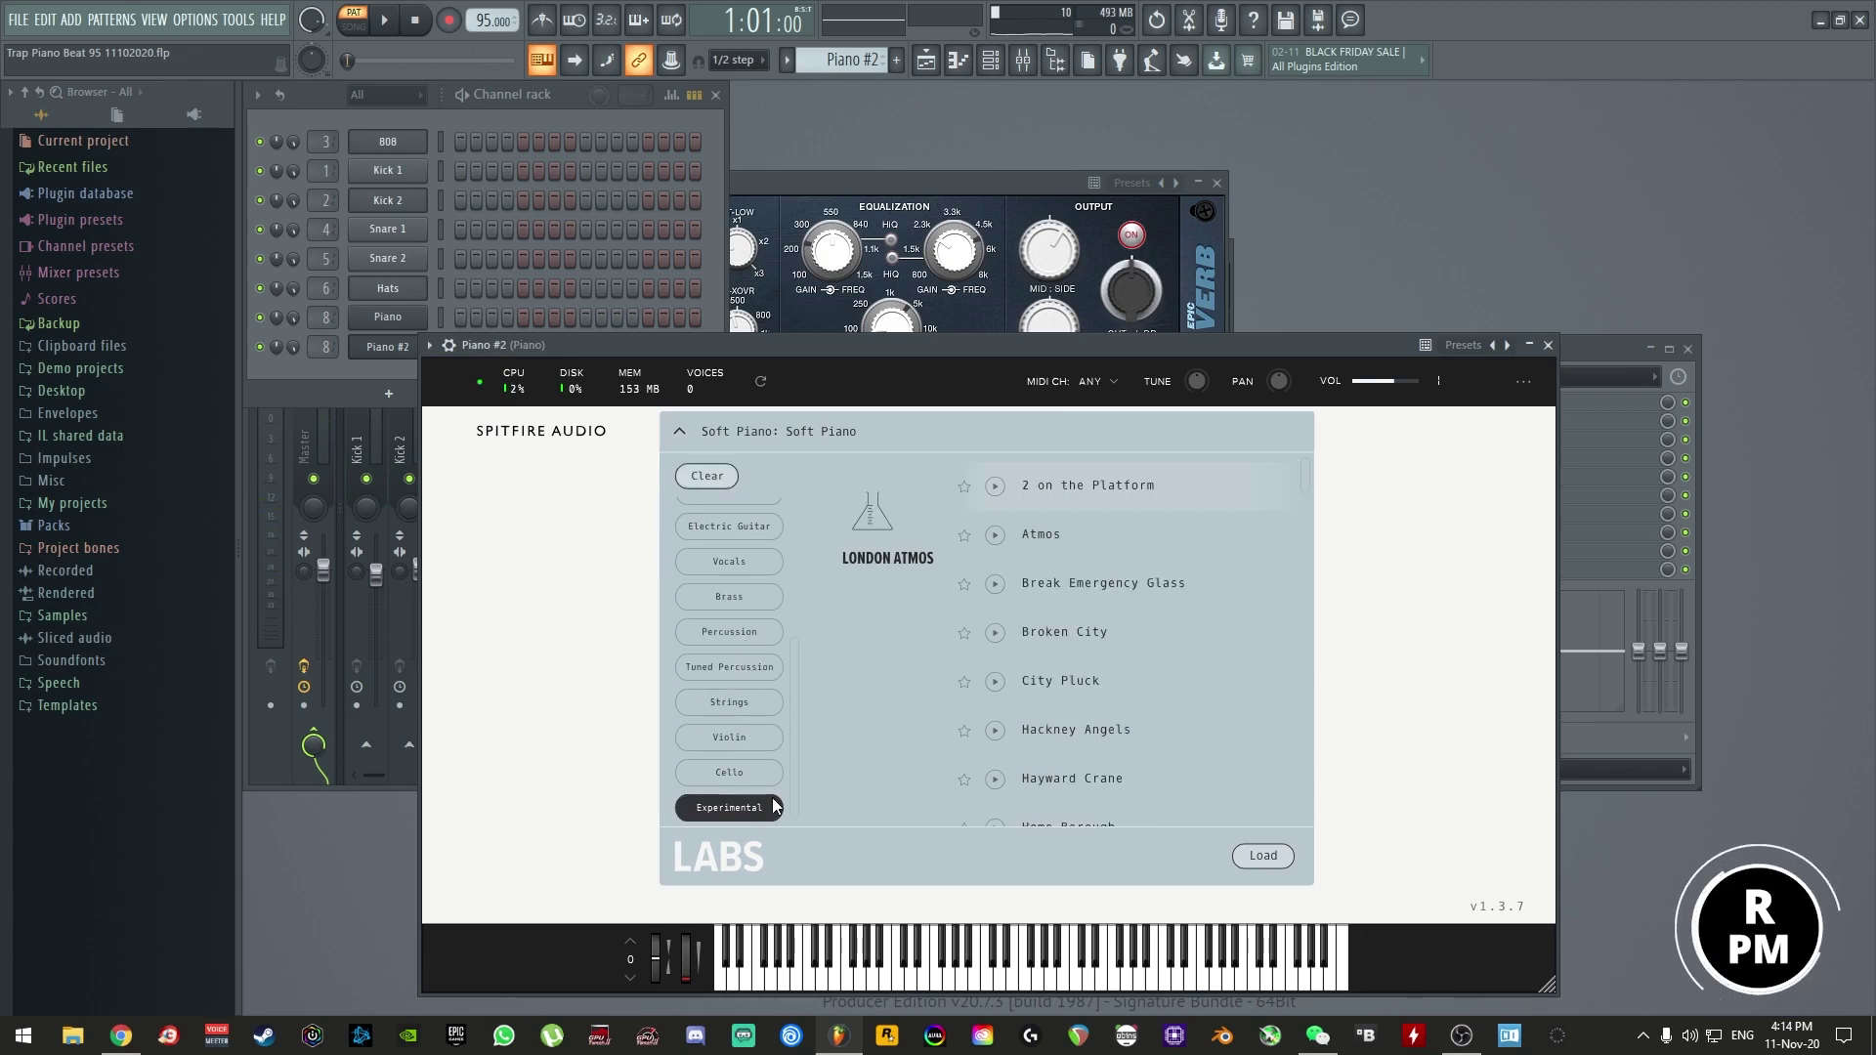
{"action": "left_click", "coordinate": [996, 486]}
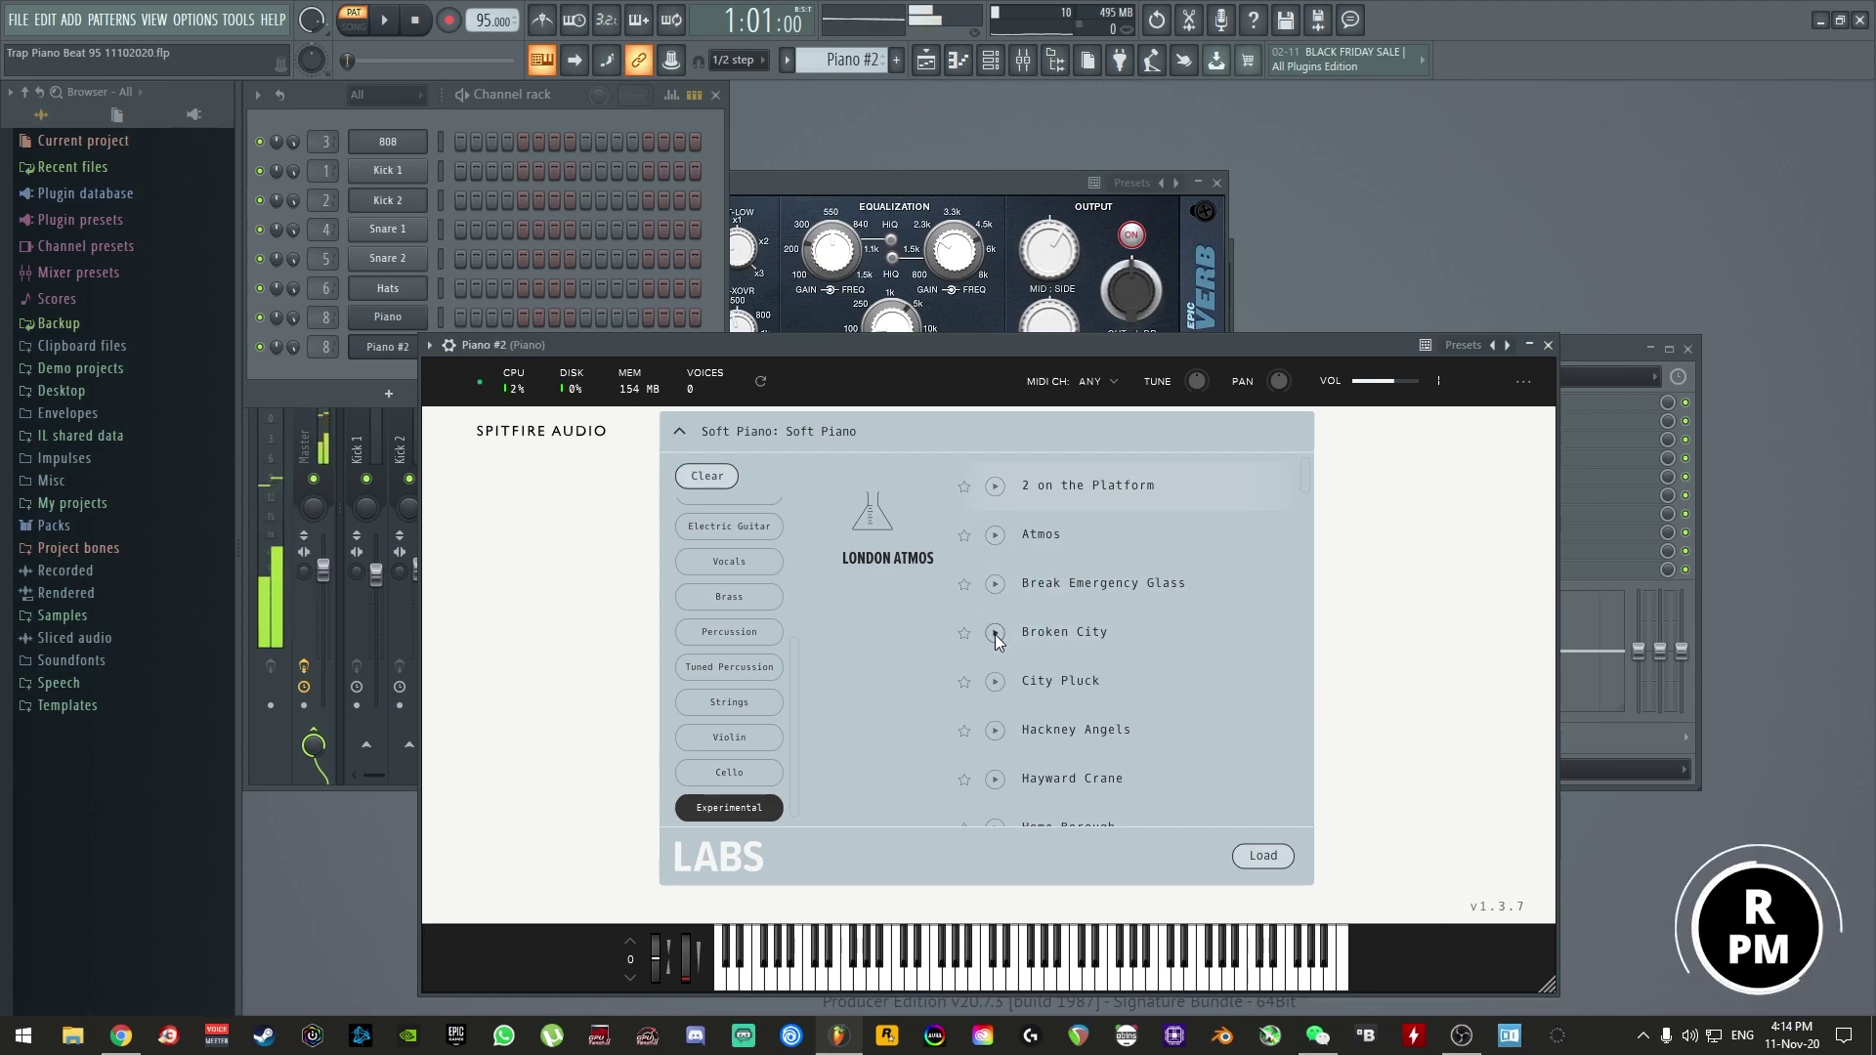
{"action": "scroll", "coordinate": [998, 684], "scroll_direction": "down", "scroll_amount": 3}
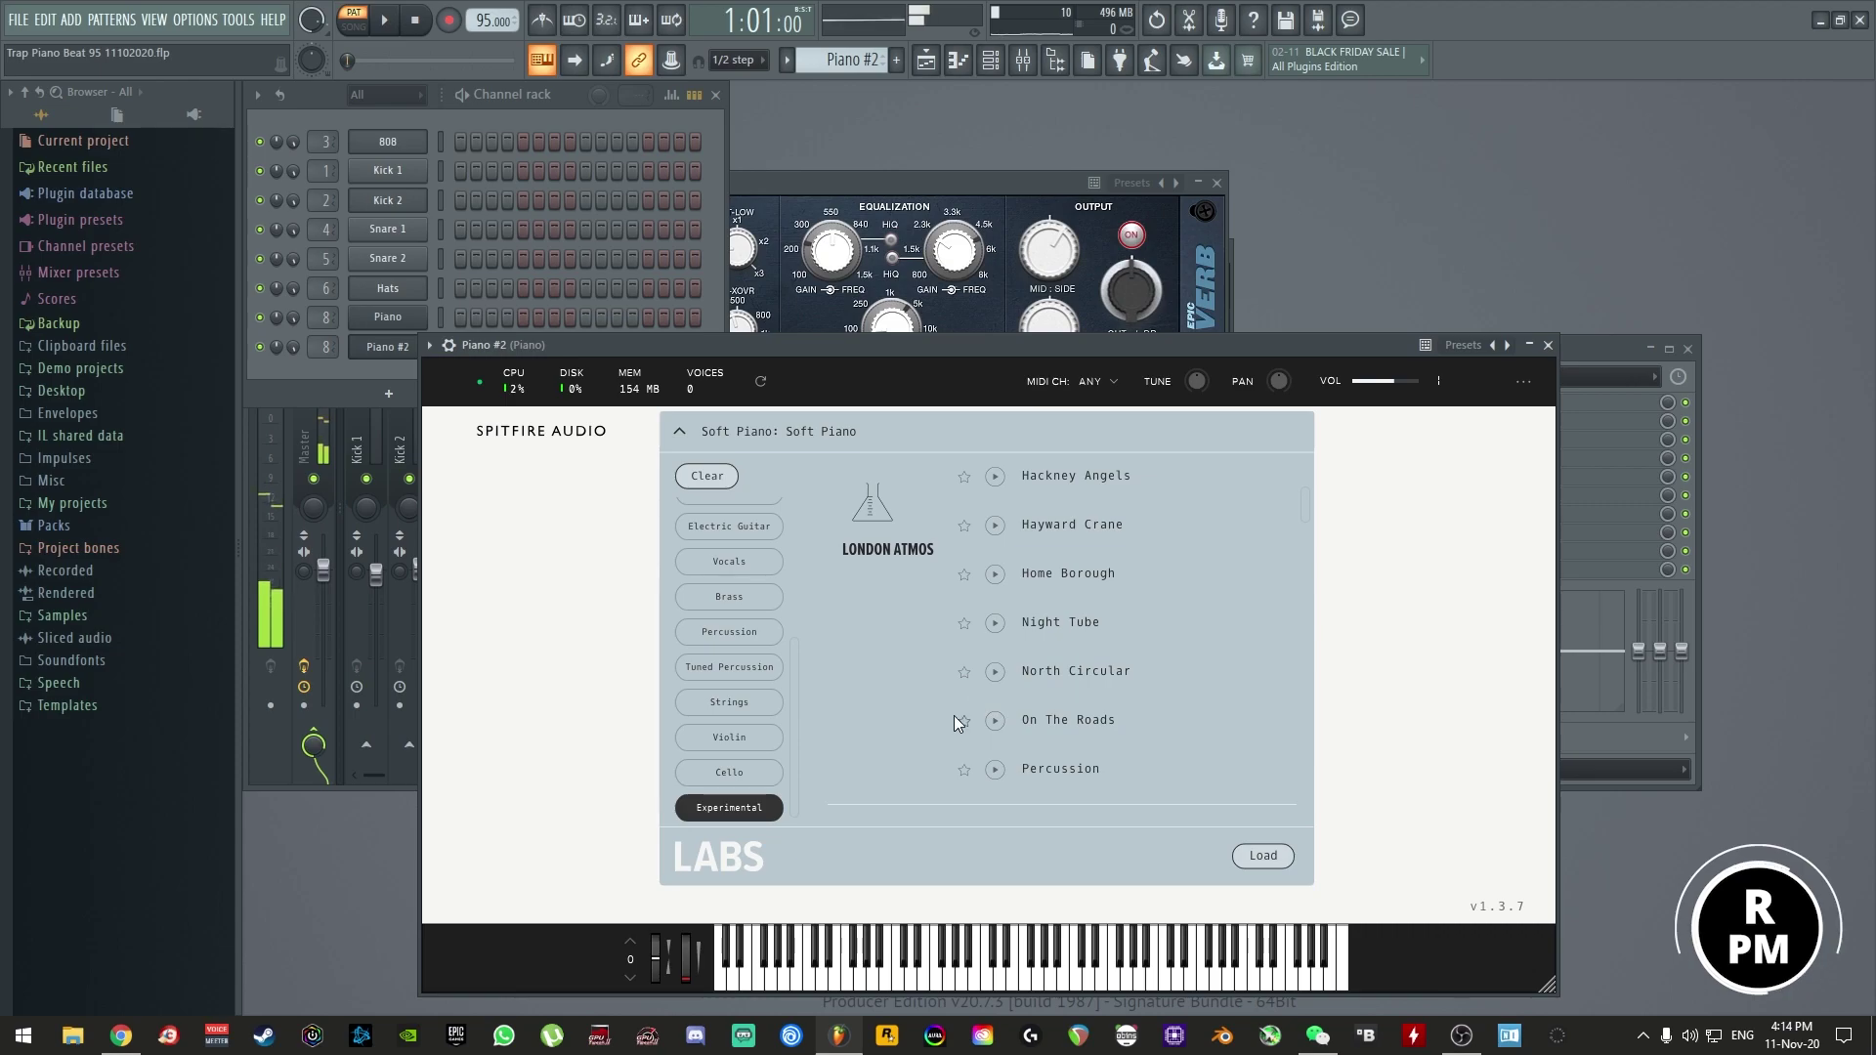
{"action": "scroll", "coordinate": [757, 695], "scroll_direction": "up", "scroll_amount": 3}
- Add the Acoustic Guitar filter and audition the Moon Guitar Ensemble and London Atmos 2 on the Platform presets
{"action": "left_click", "coordinate": [733, 594]}
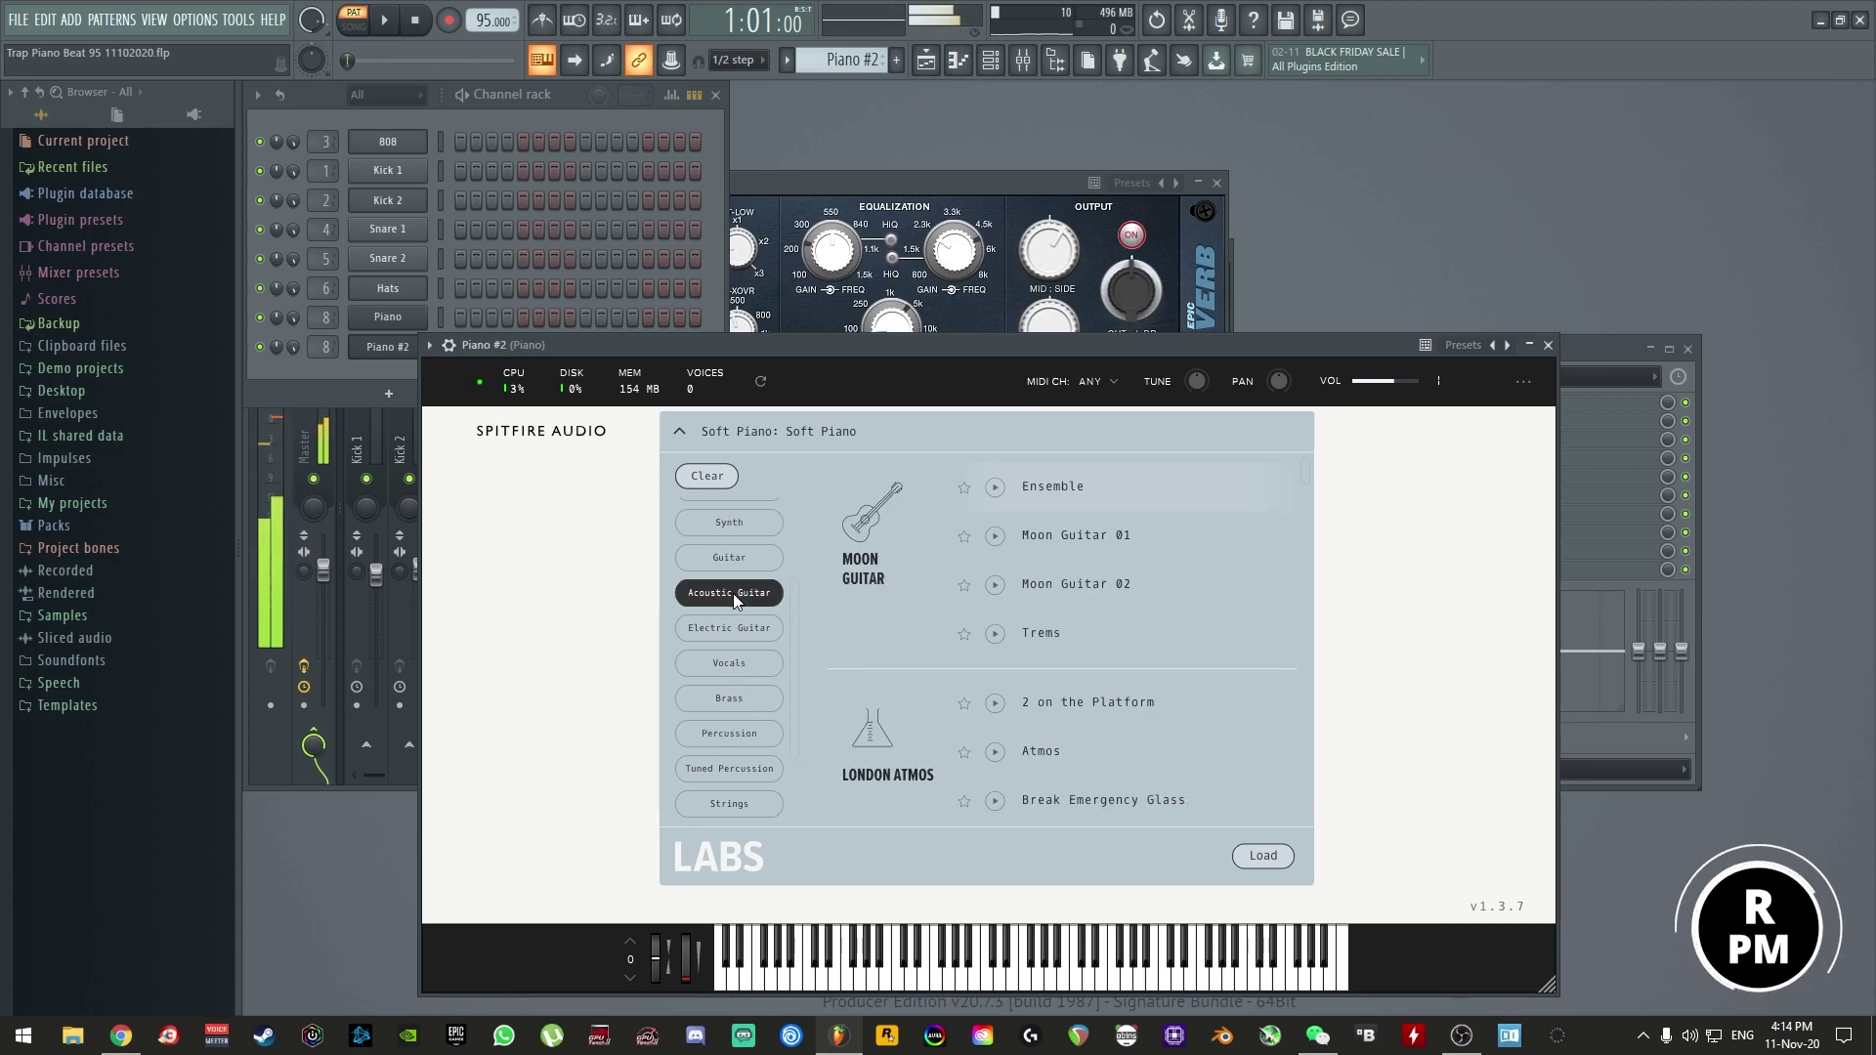
{"action": "left_click", "coordinate": [997, 486]}
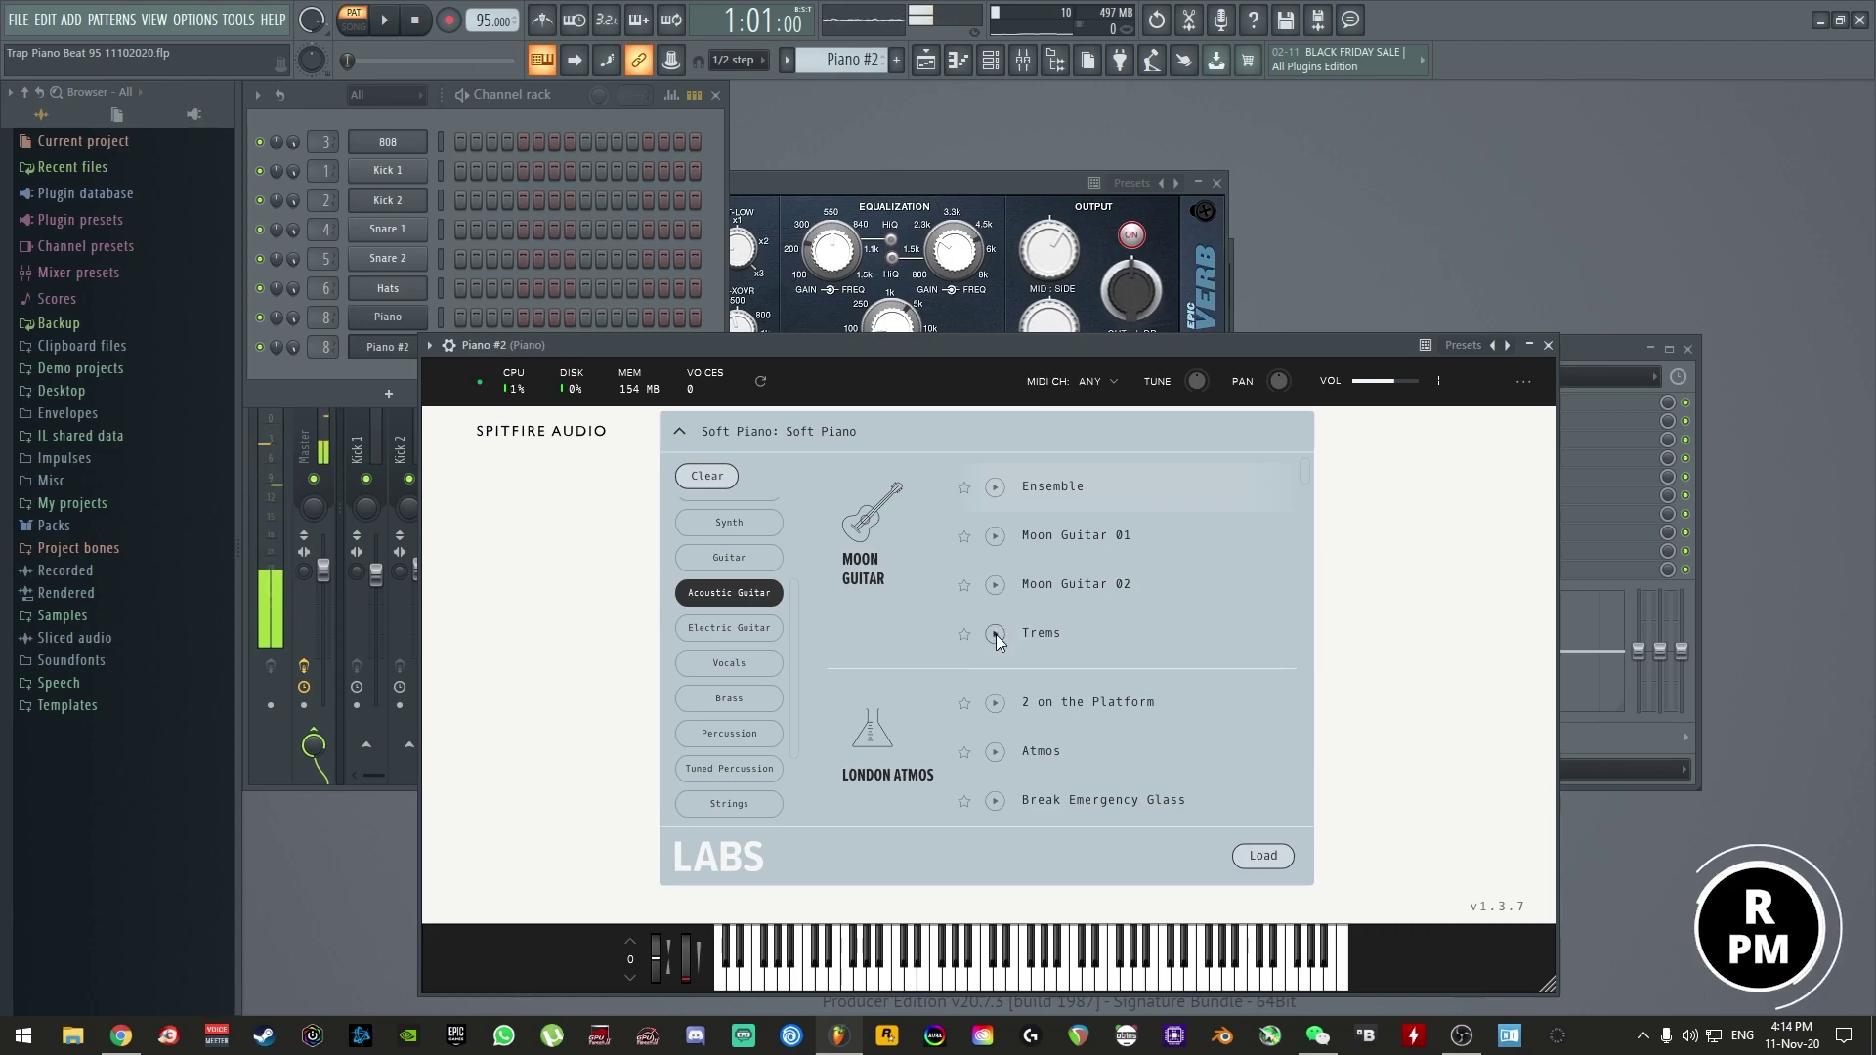
{"action": "scroll", "coordinate": [997, 645], "scroll_direction": "down", "scroll_amount": 2}
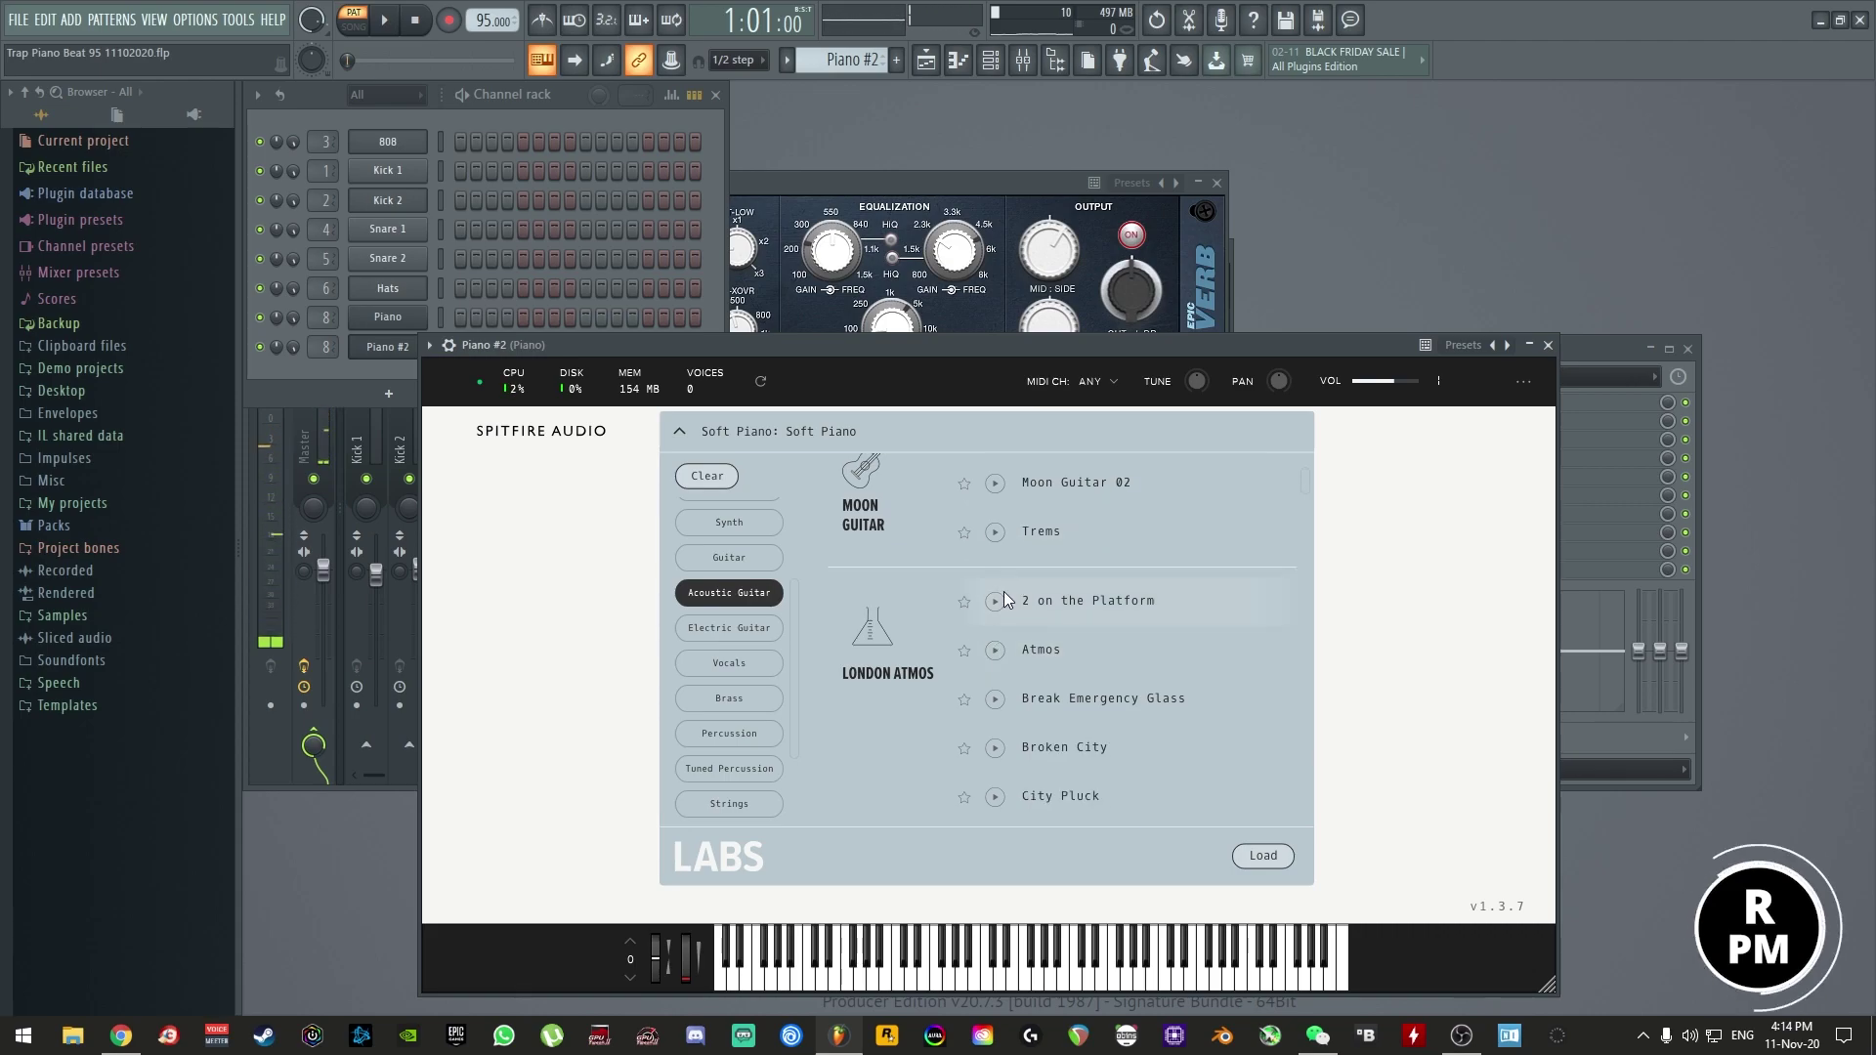
{"action": "left_click", "coordinate": [997, 601]}
{"action": "scroll", "coordinate": [1007, 673], "scroll_direction": "down", "scroll_amount": 5}
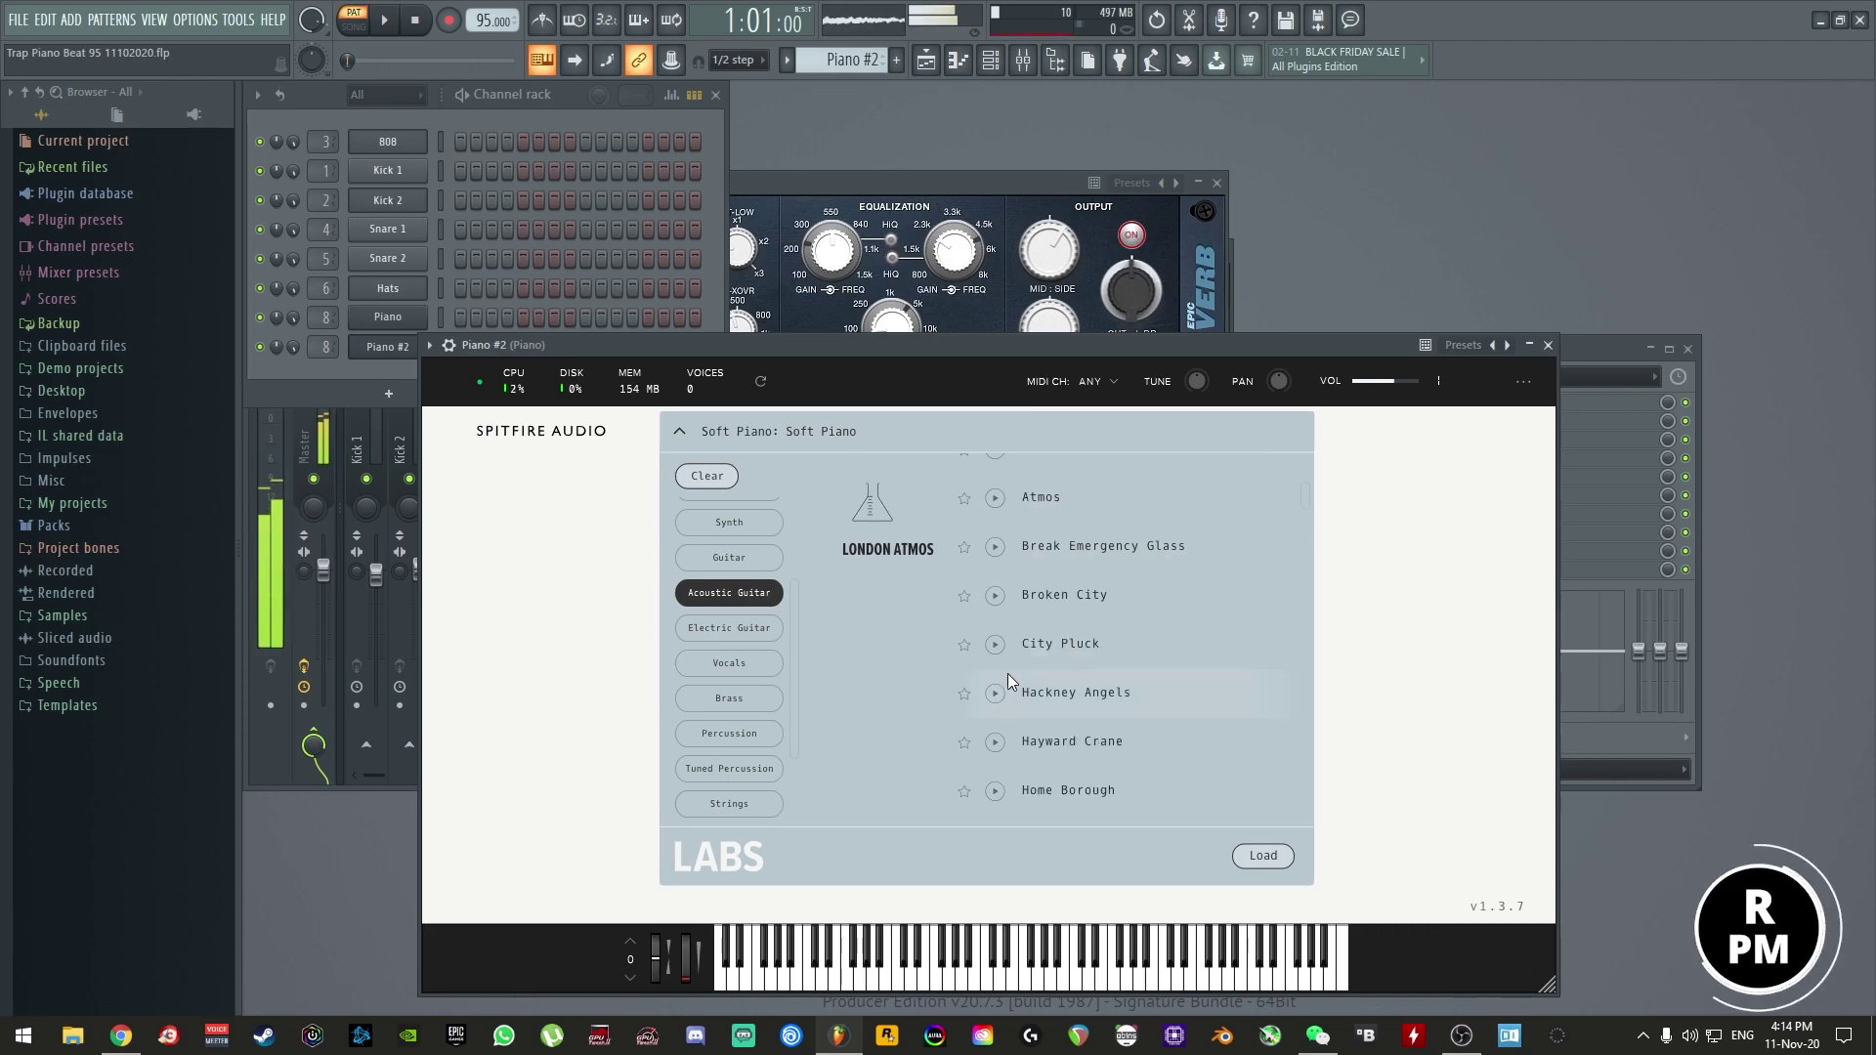
{"action": "scroll", "coordinate": [1009, 676], "scroll_direction": "up", "scroll_amount": 7}
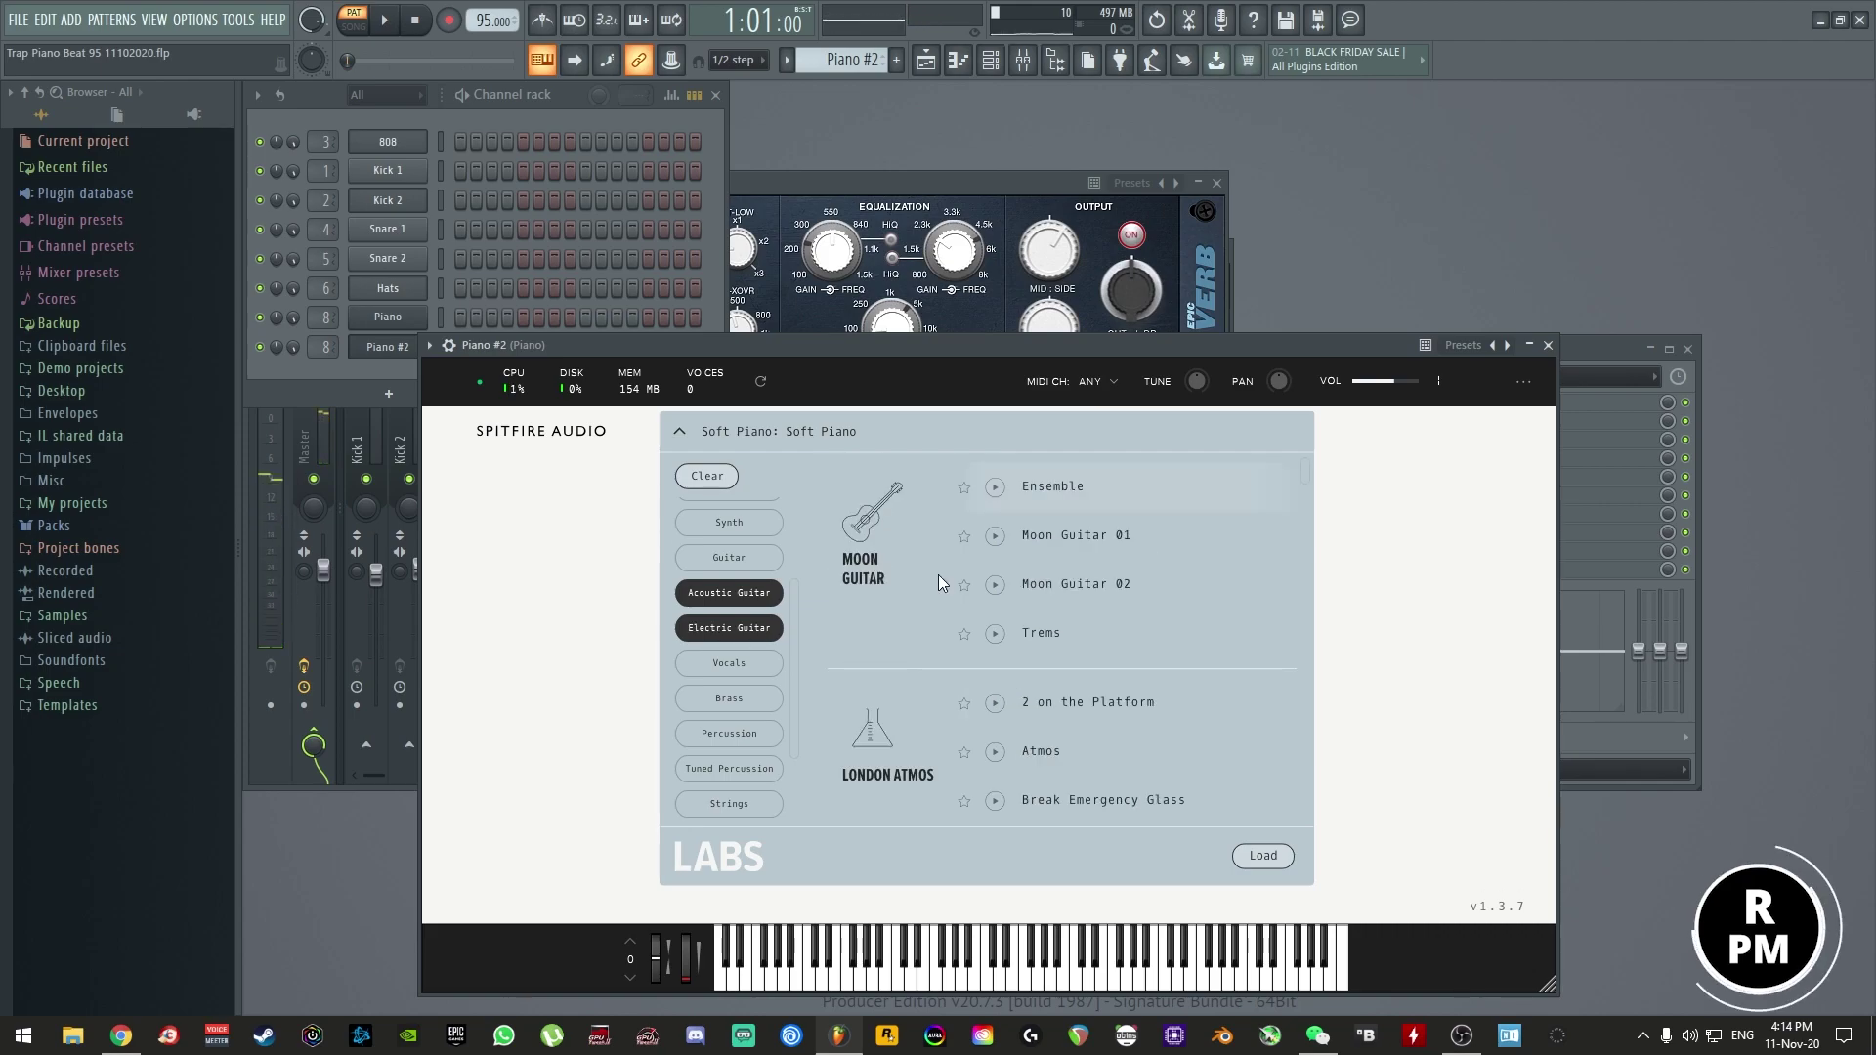
- Narrow the preset filter to Electric Guitar only and audition Peel Guitar 1
{"action": "left_click", "coordinate": [730, 594]}
{"action": "scroll", "coordinate": [733, 684], "scroll_direction": "down", "scroll_amount": 2}
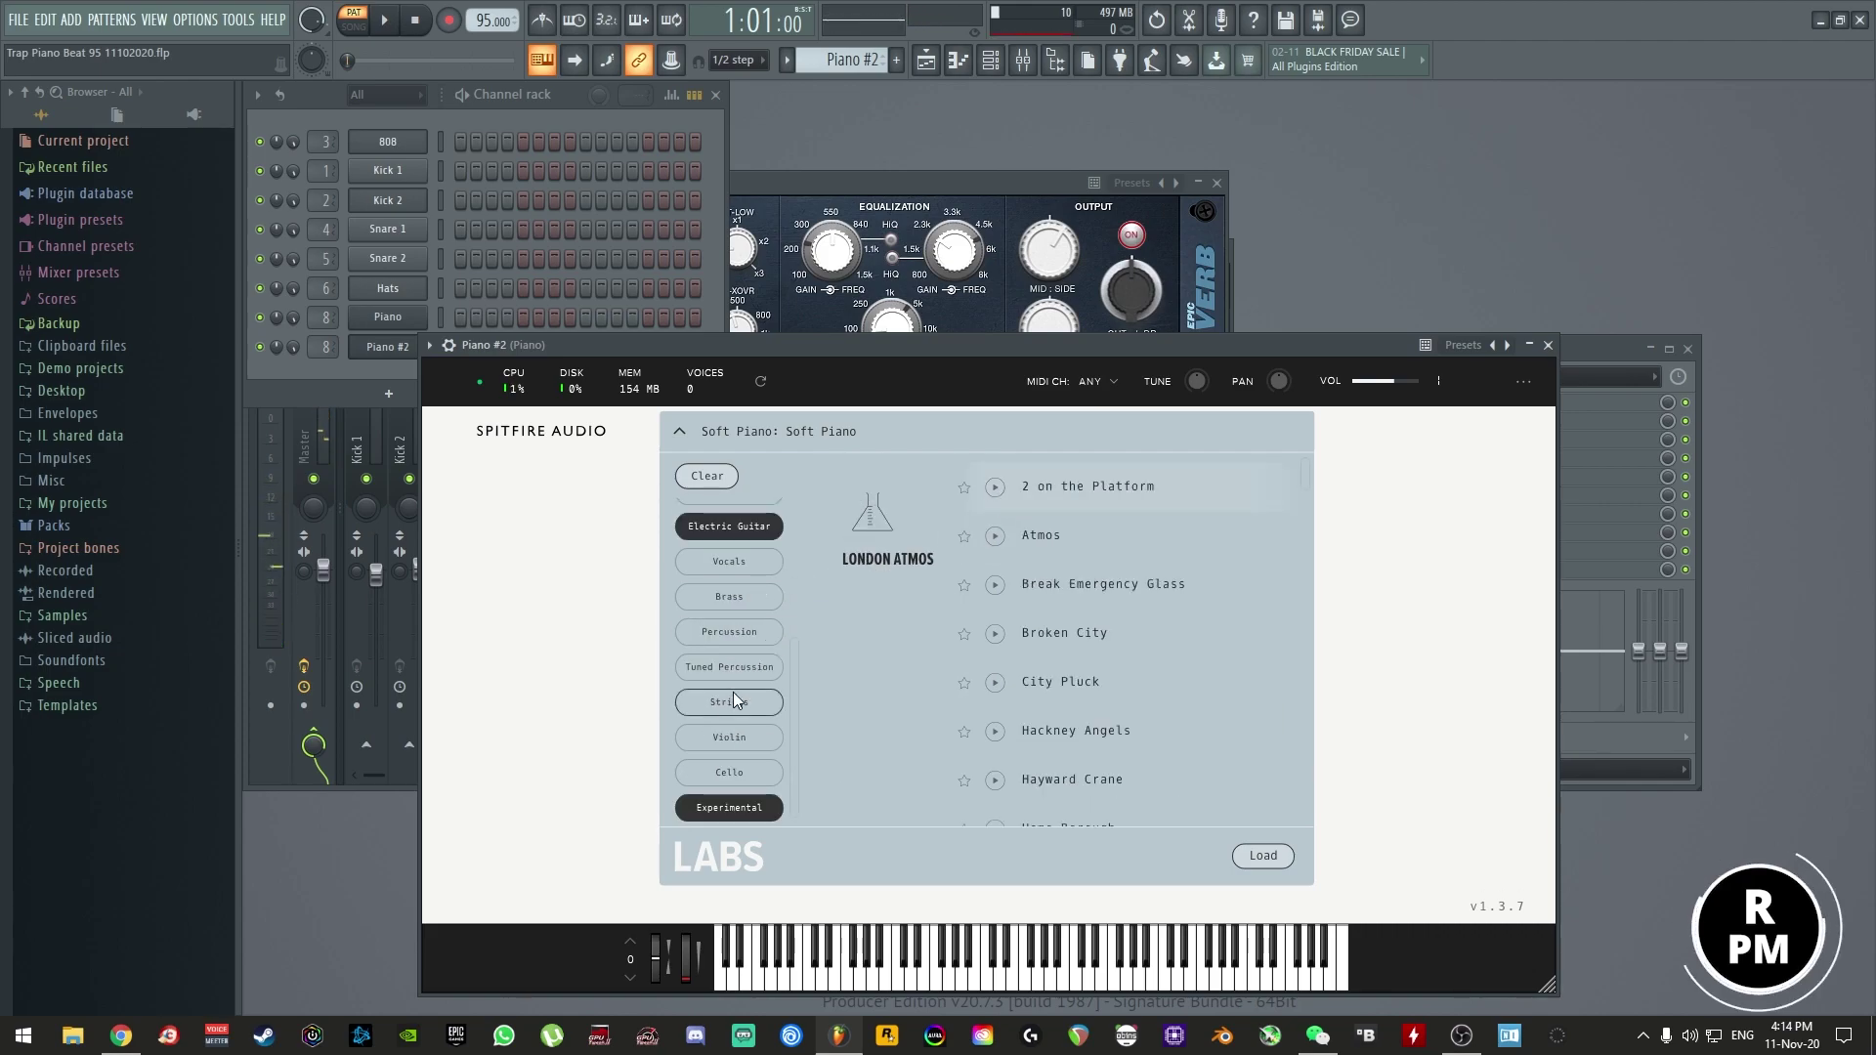
{"action": "left_click", "coordinate": [729, 807]}
{"action": "scroll", "coordinate": [752, 743], "scroll_direction": "up", "scroll_amount": 3}
{"action": "left_click", "coordinate": [996, 492]}
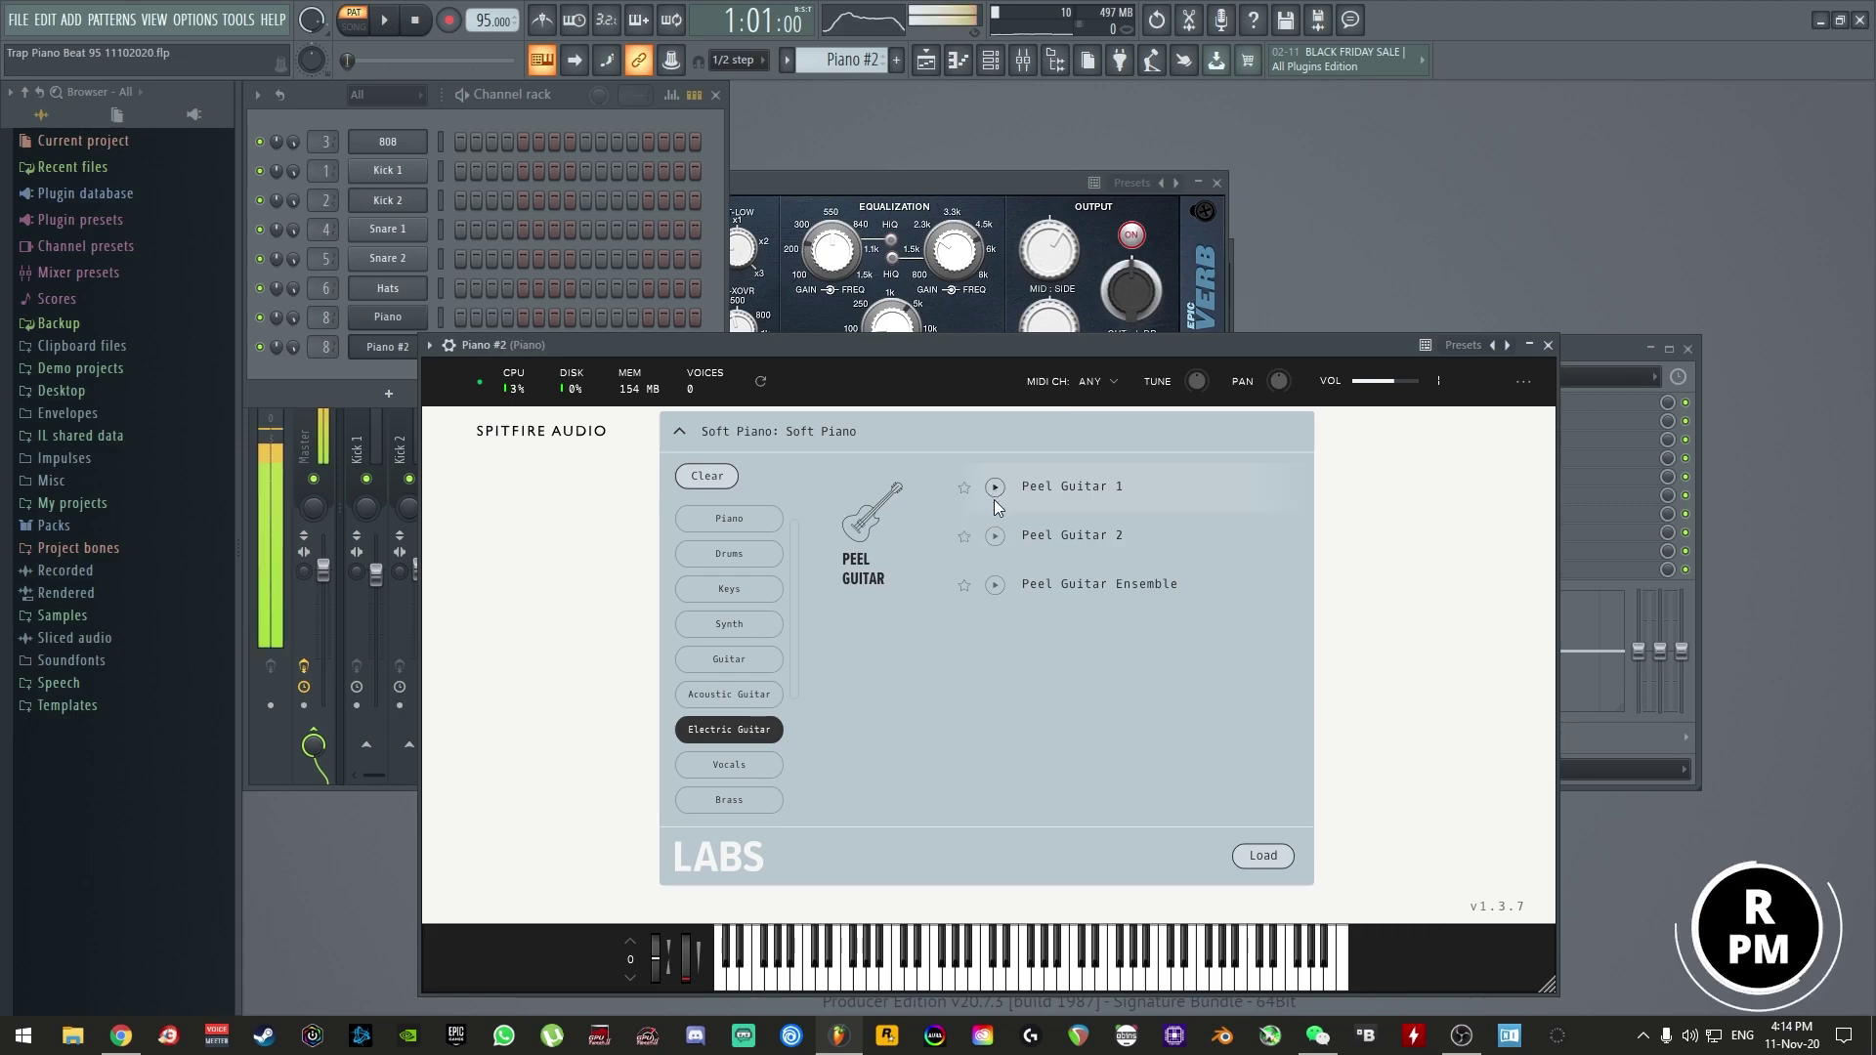
- Replace the Electric Guitar filter with Guitar and audition the Ensemble and Moon Guitar 01 presets
{"action": "left_click", "coordinate": [729, 693]}
{"action": "left_click", "coordinate": [719, 696]}
{"action": "left_click", "coordinate": [723, 729]}
{"action": "left_click", "coordinate": [736, 658]}
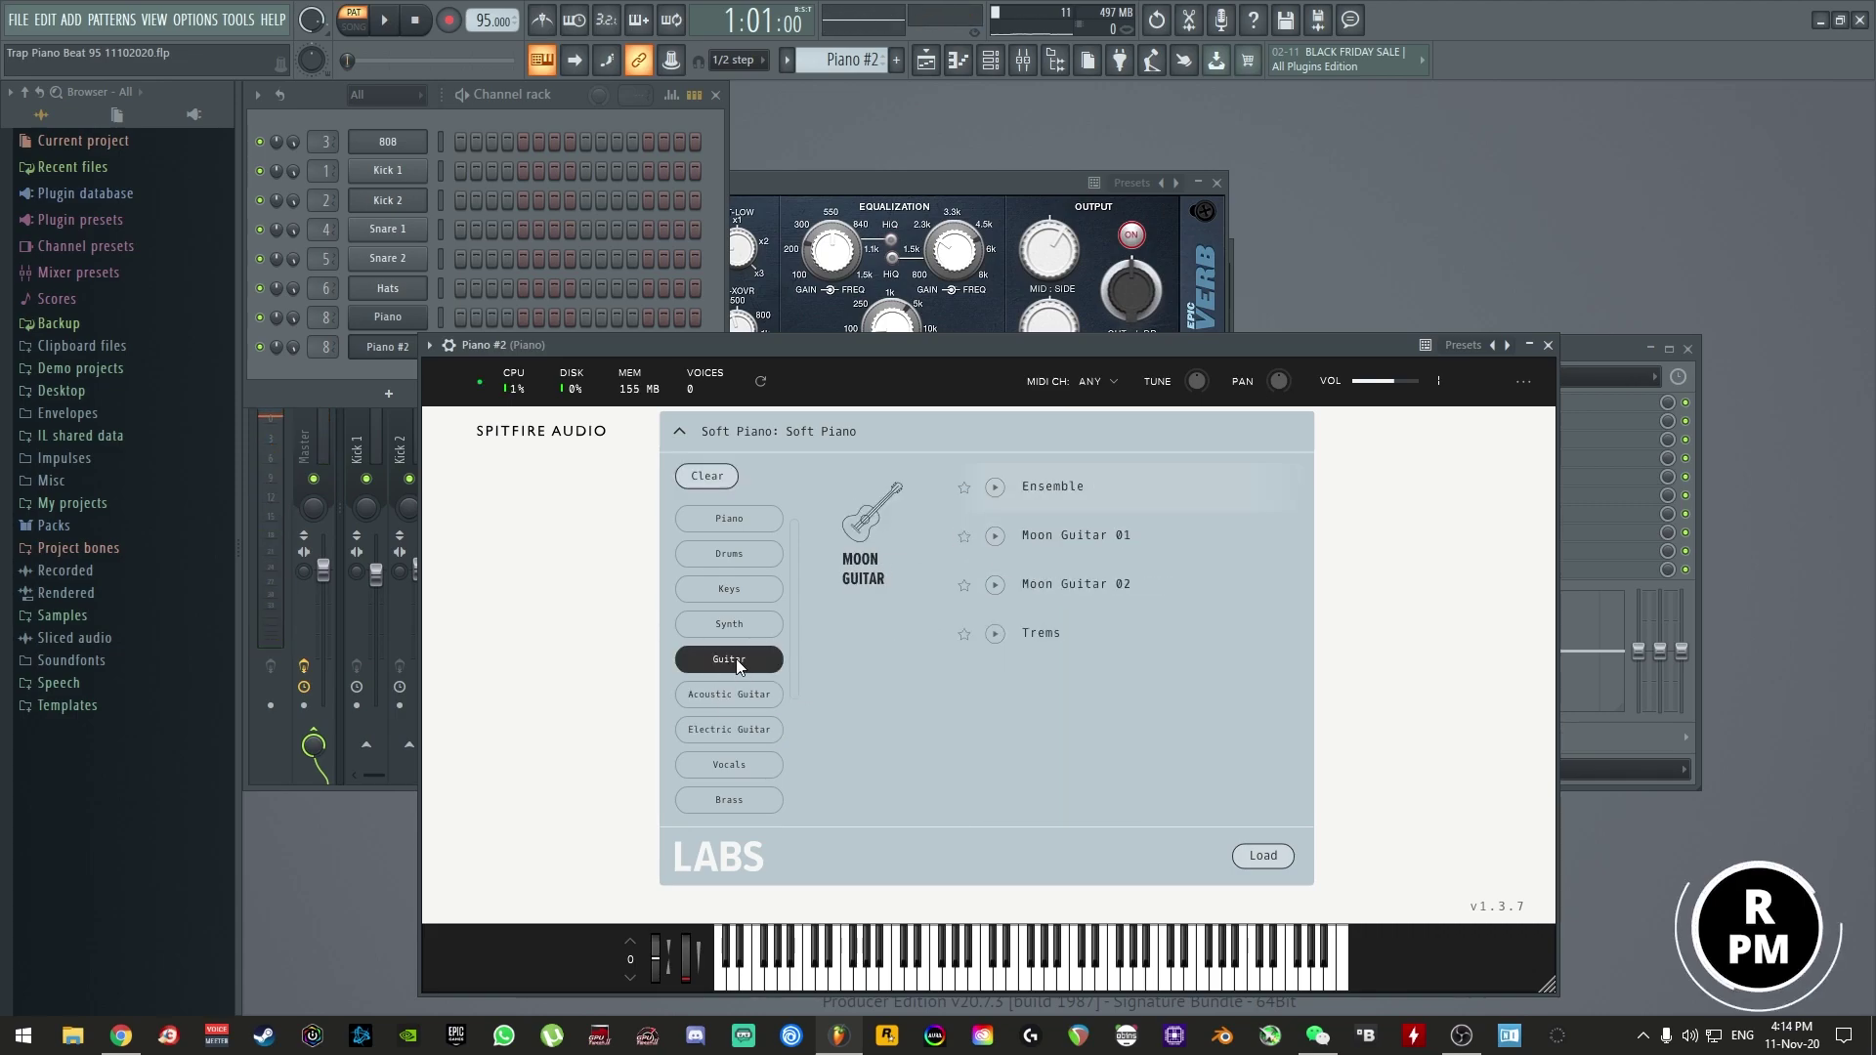
{"action": "left_click", "coordinate": [995, 487]}
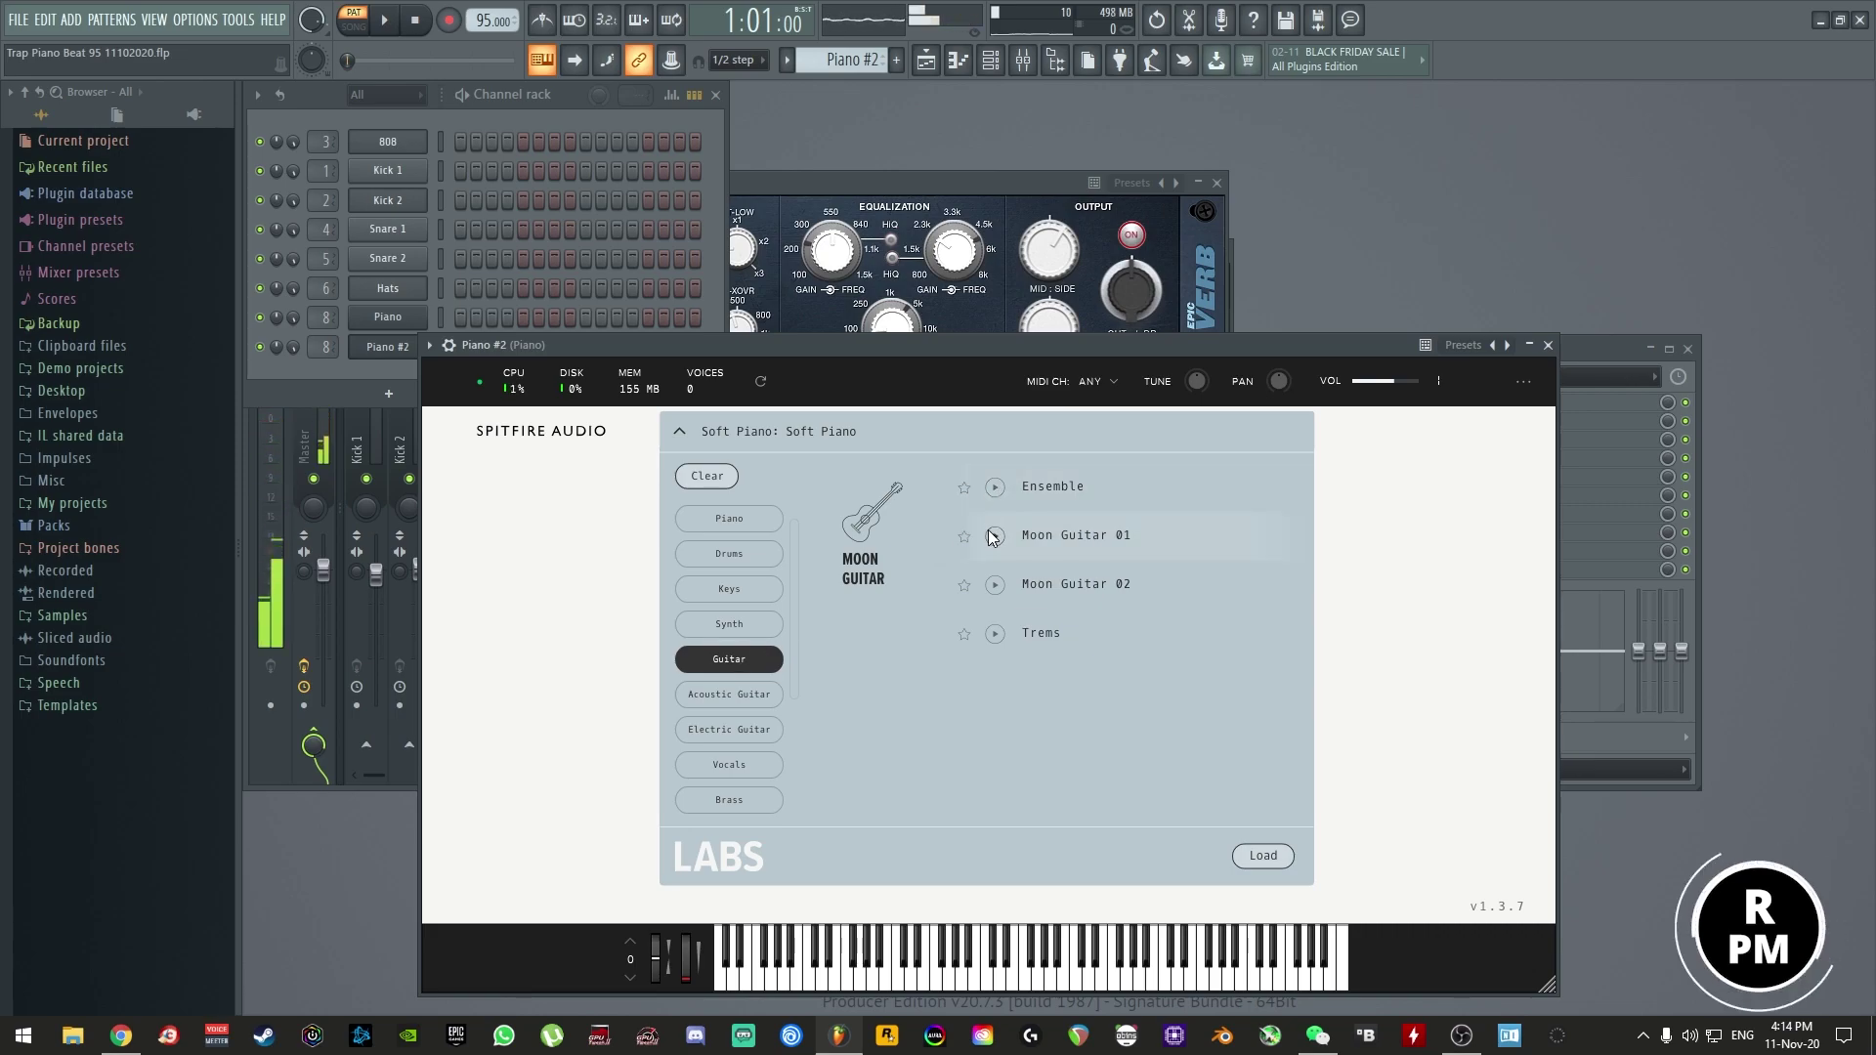
{"action": "left_click", "coordinate": [995, 538]}
- Replace the Guitar filter with Synth and audition Avaur and other Textural Pads presets
{"action": "left_click", "coordinate": [729, 658]}
{"action": "left_click", "coordinate": [736, 625]}
{"action": "left_click", "coordinate": [996, 489]}
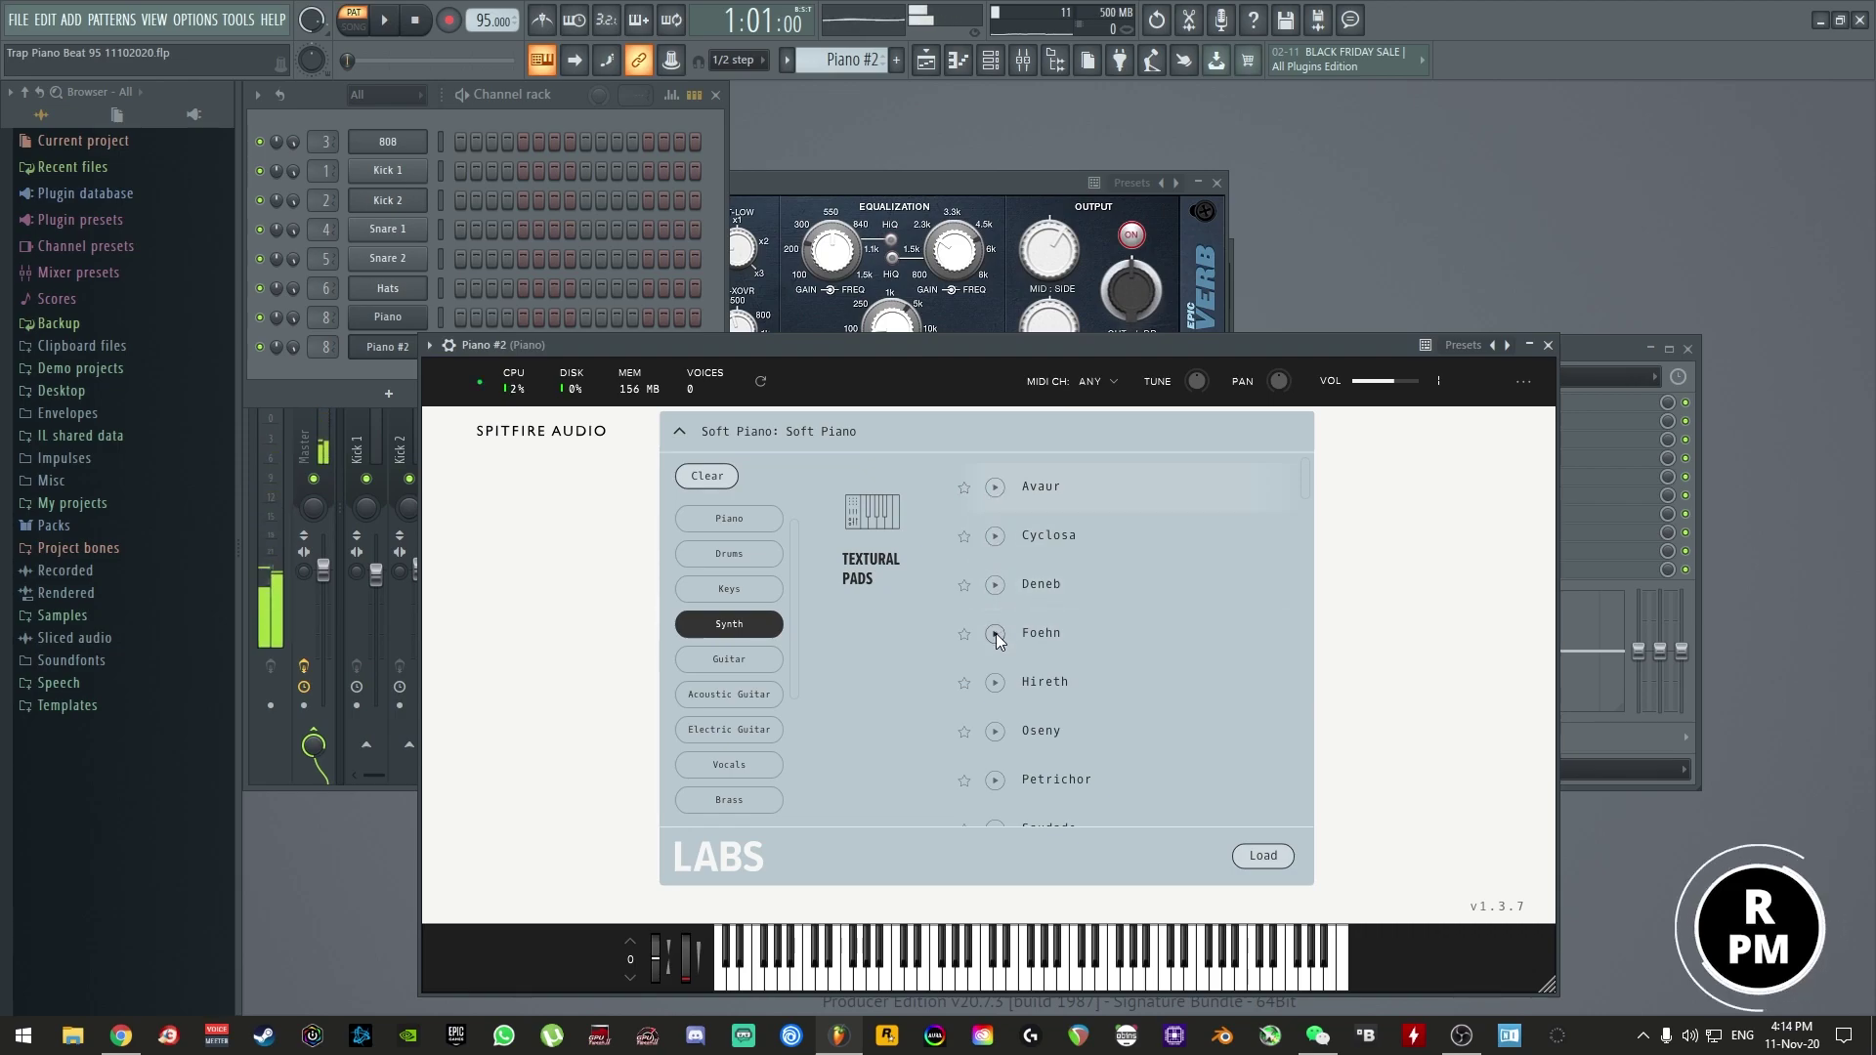
{"action": "scroll", "coordinate": [993, 684], "scroll_direction": "down", "scroll_amount": 1}
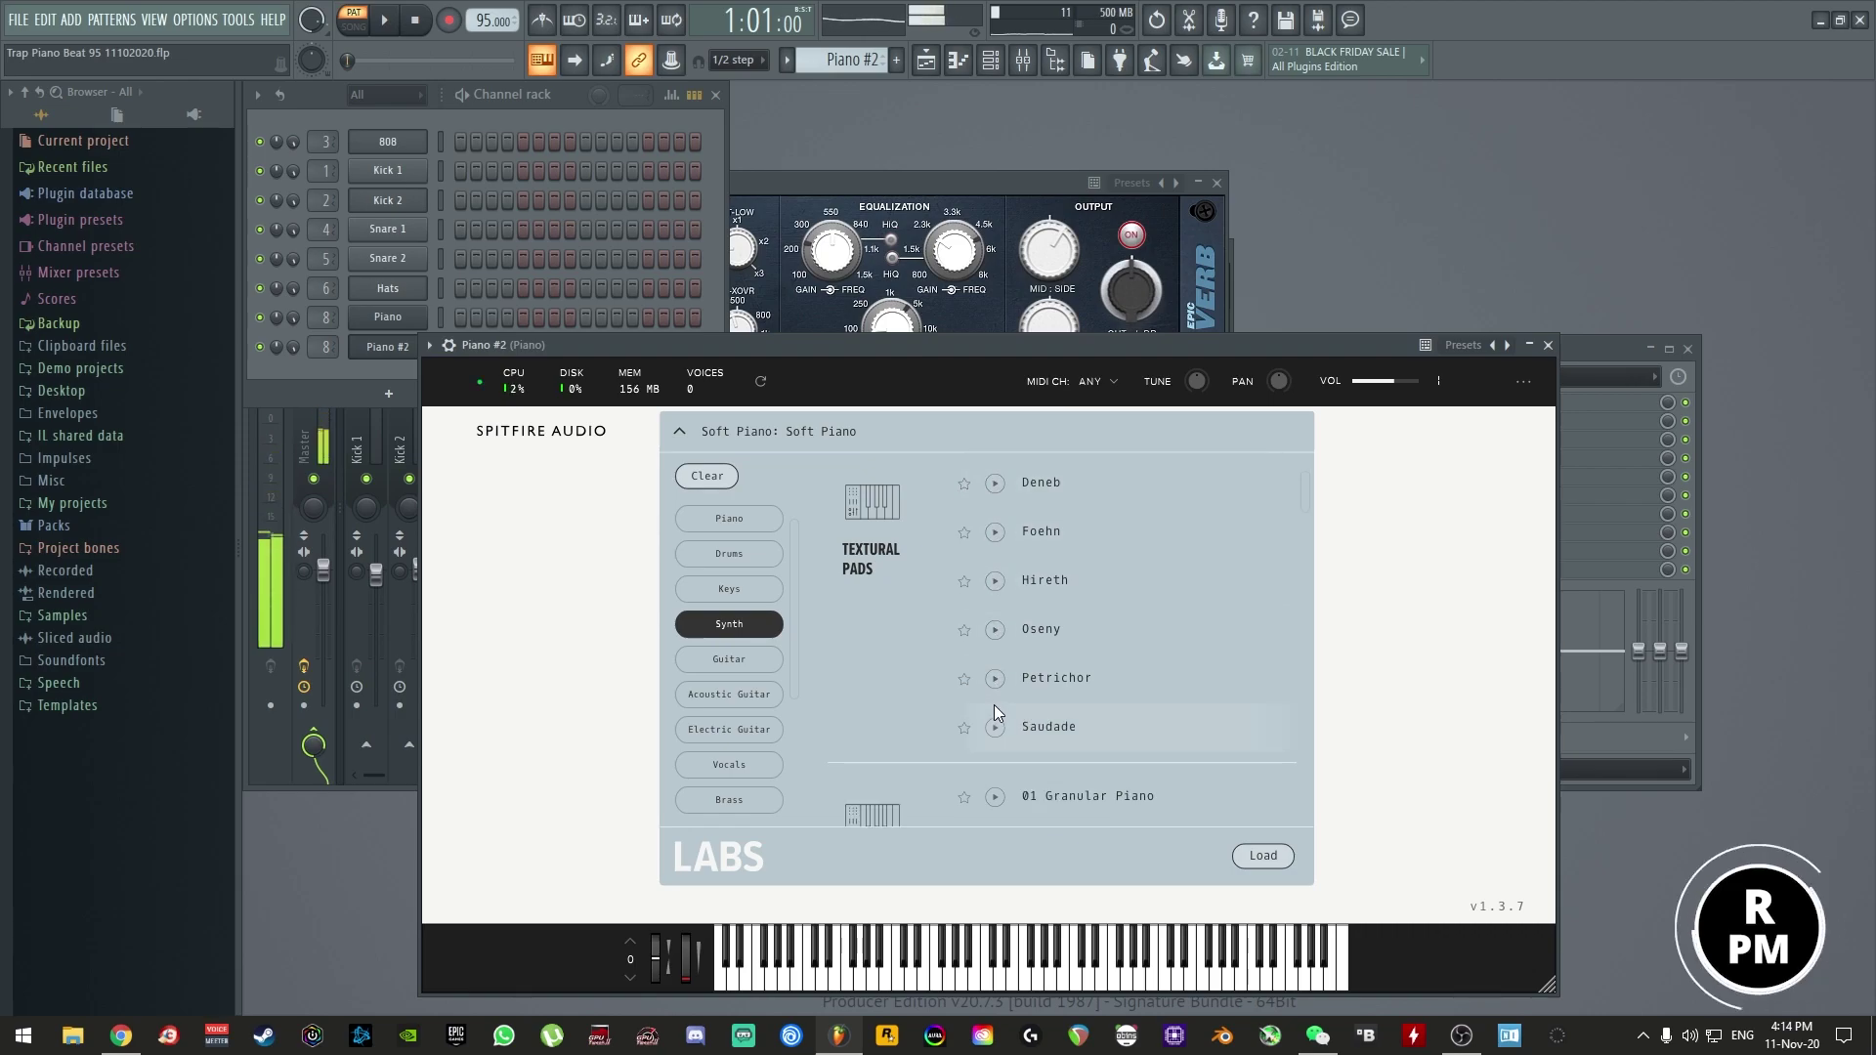
{"action": "scroll", "coordinate": [994, 705], "scroll_direction": "down", "scroll_amount": 3}
{"action": "scroll", "coordinate": [997, 699], "scroll_direction": "down", "scroll_amount": 3}
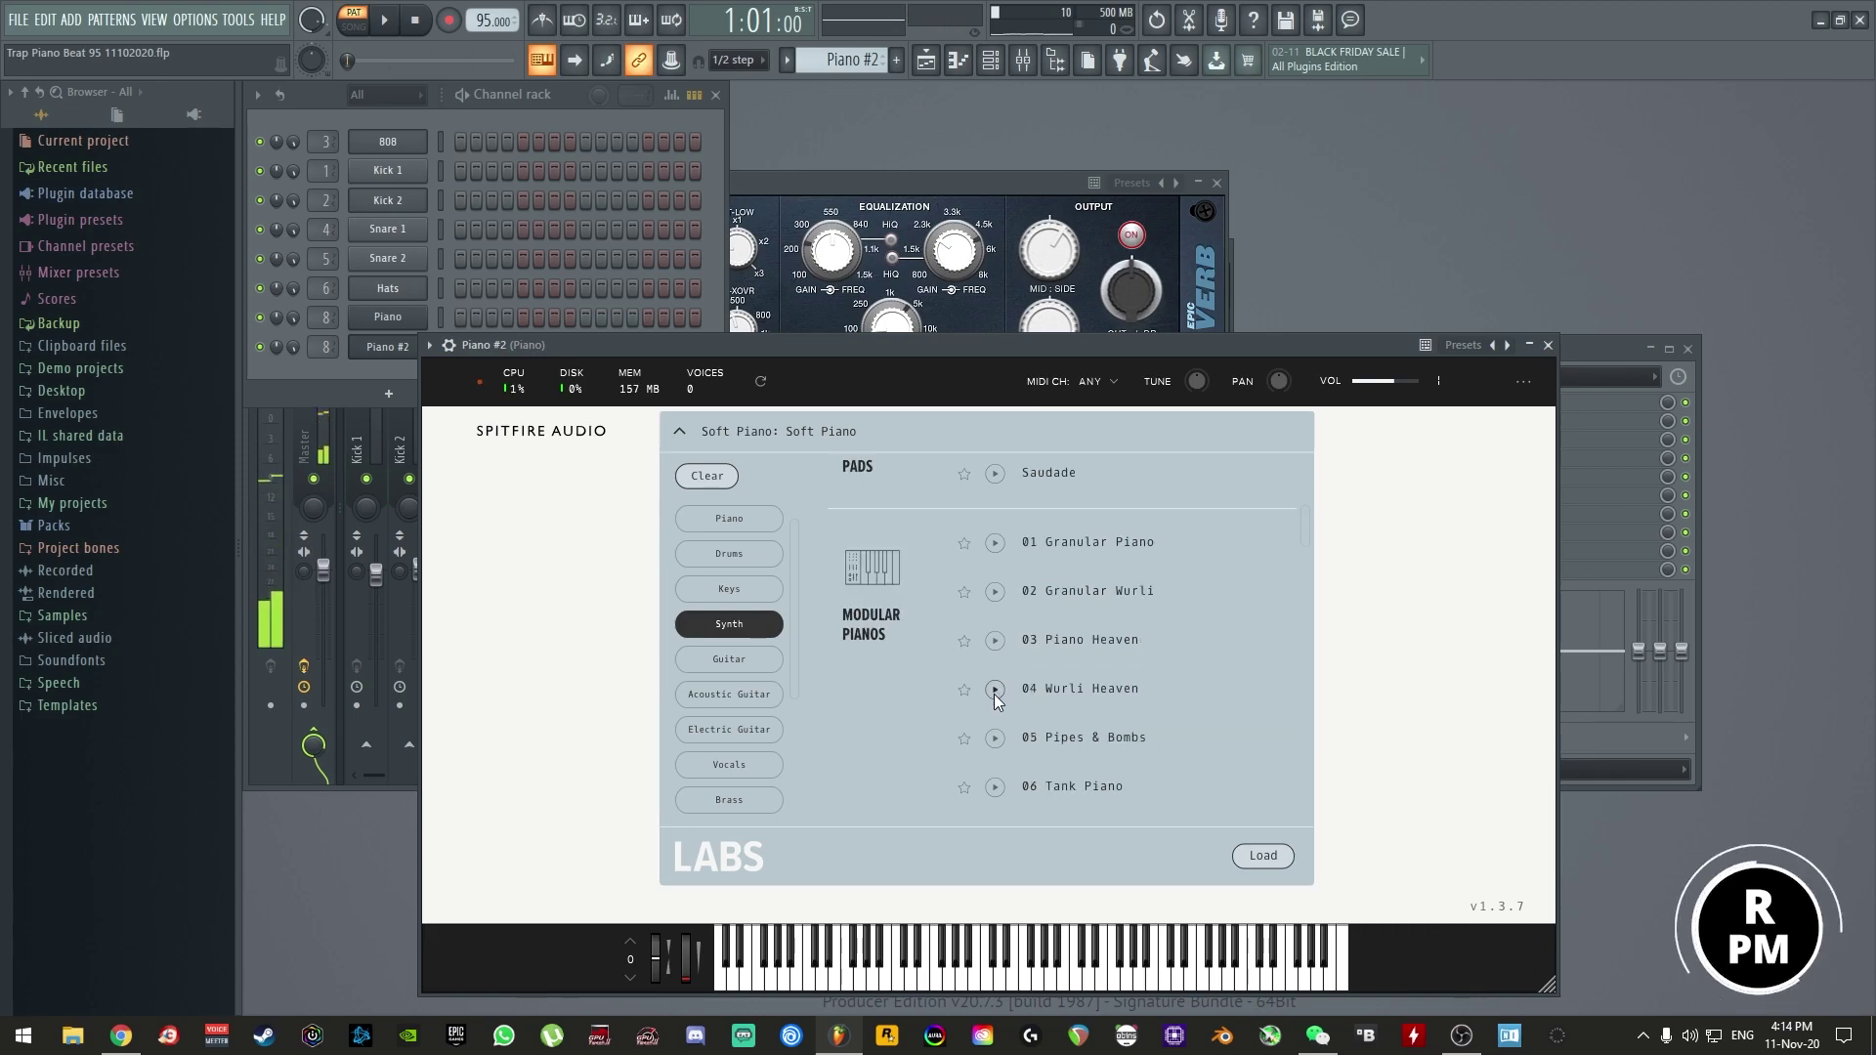
{"action": "scroll", "coordinate": [934, 665], "scroll_direction": "down", "scroll_amount": 1}
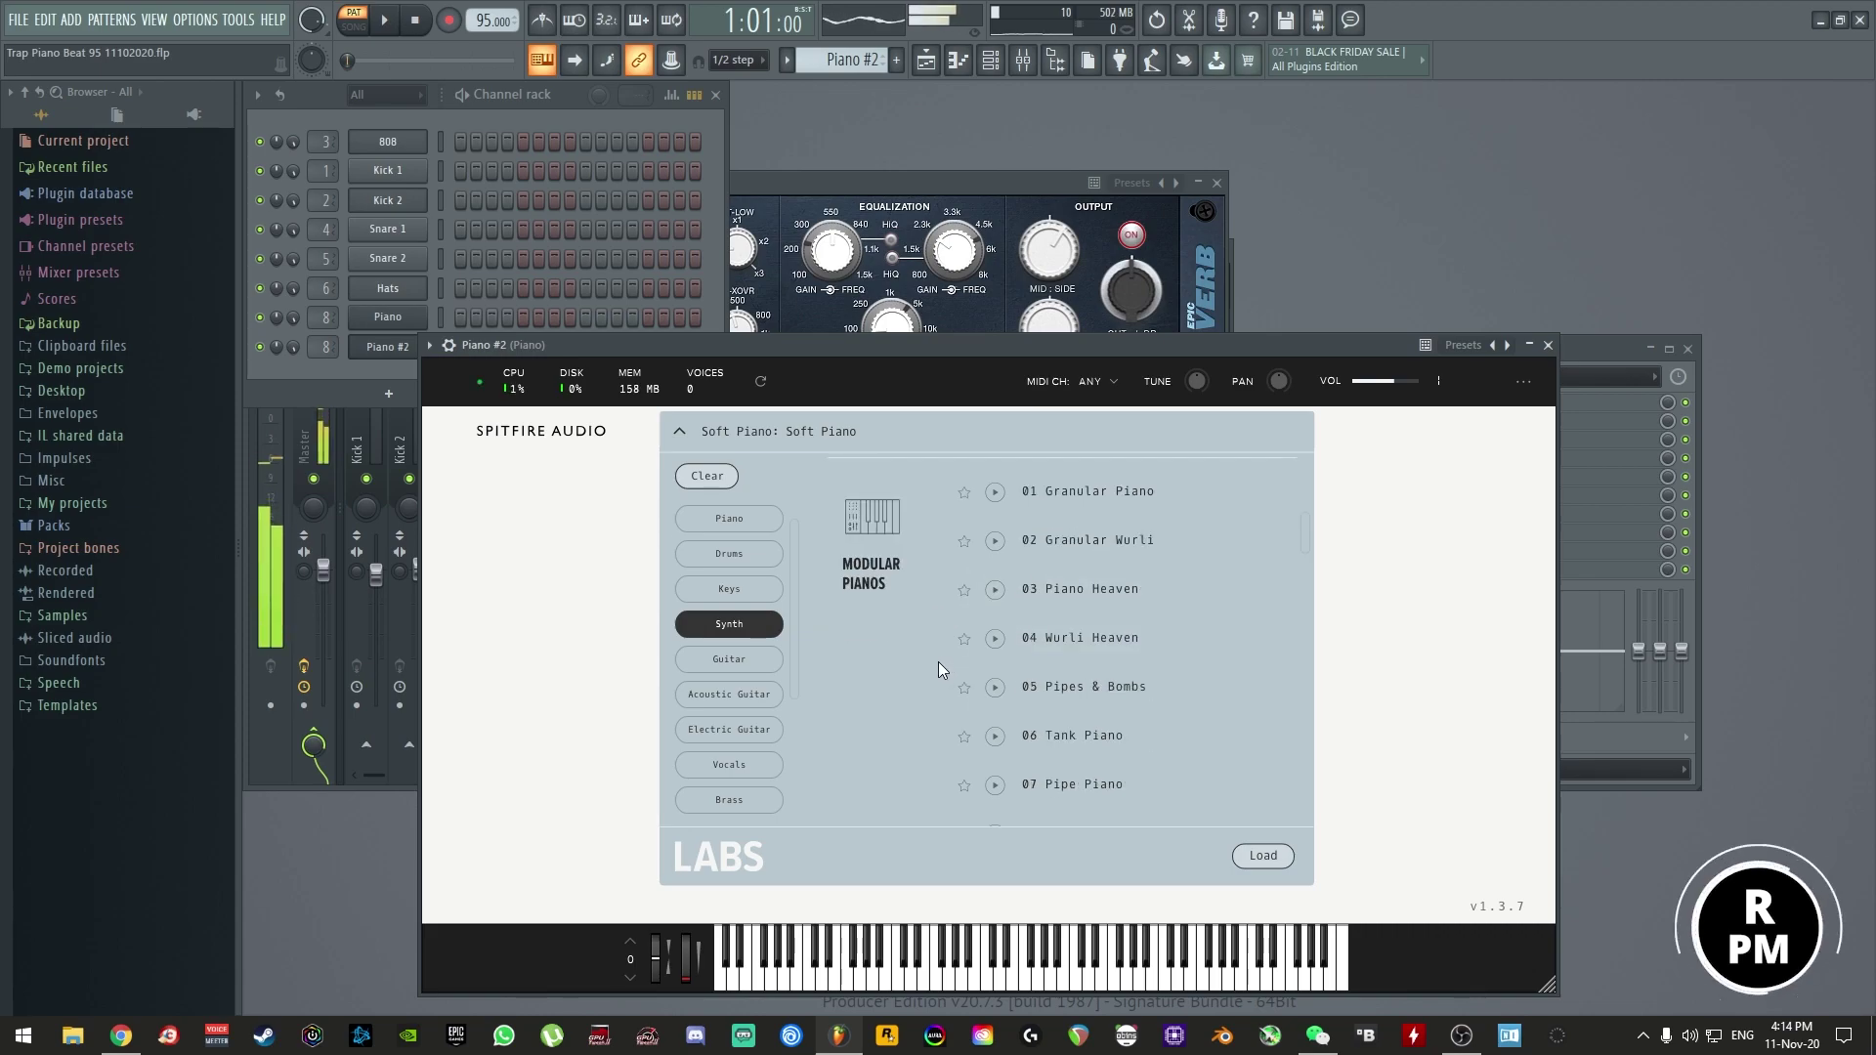
- Audition the Modular Pianos presets, starting with 04 Wurli Heaven, and look on to the Piano Pads
{"action": "left_click", "coordinate": [994, 639]}
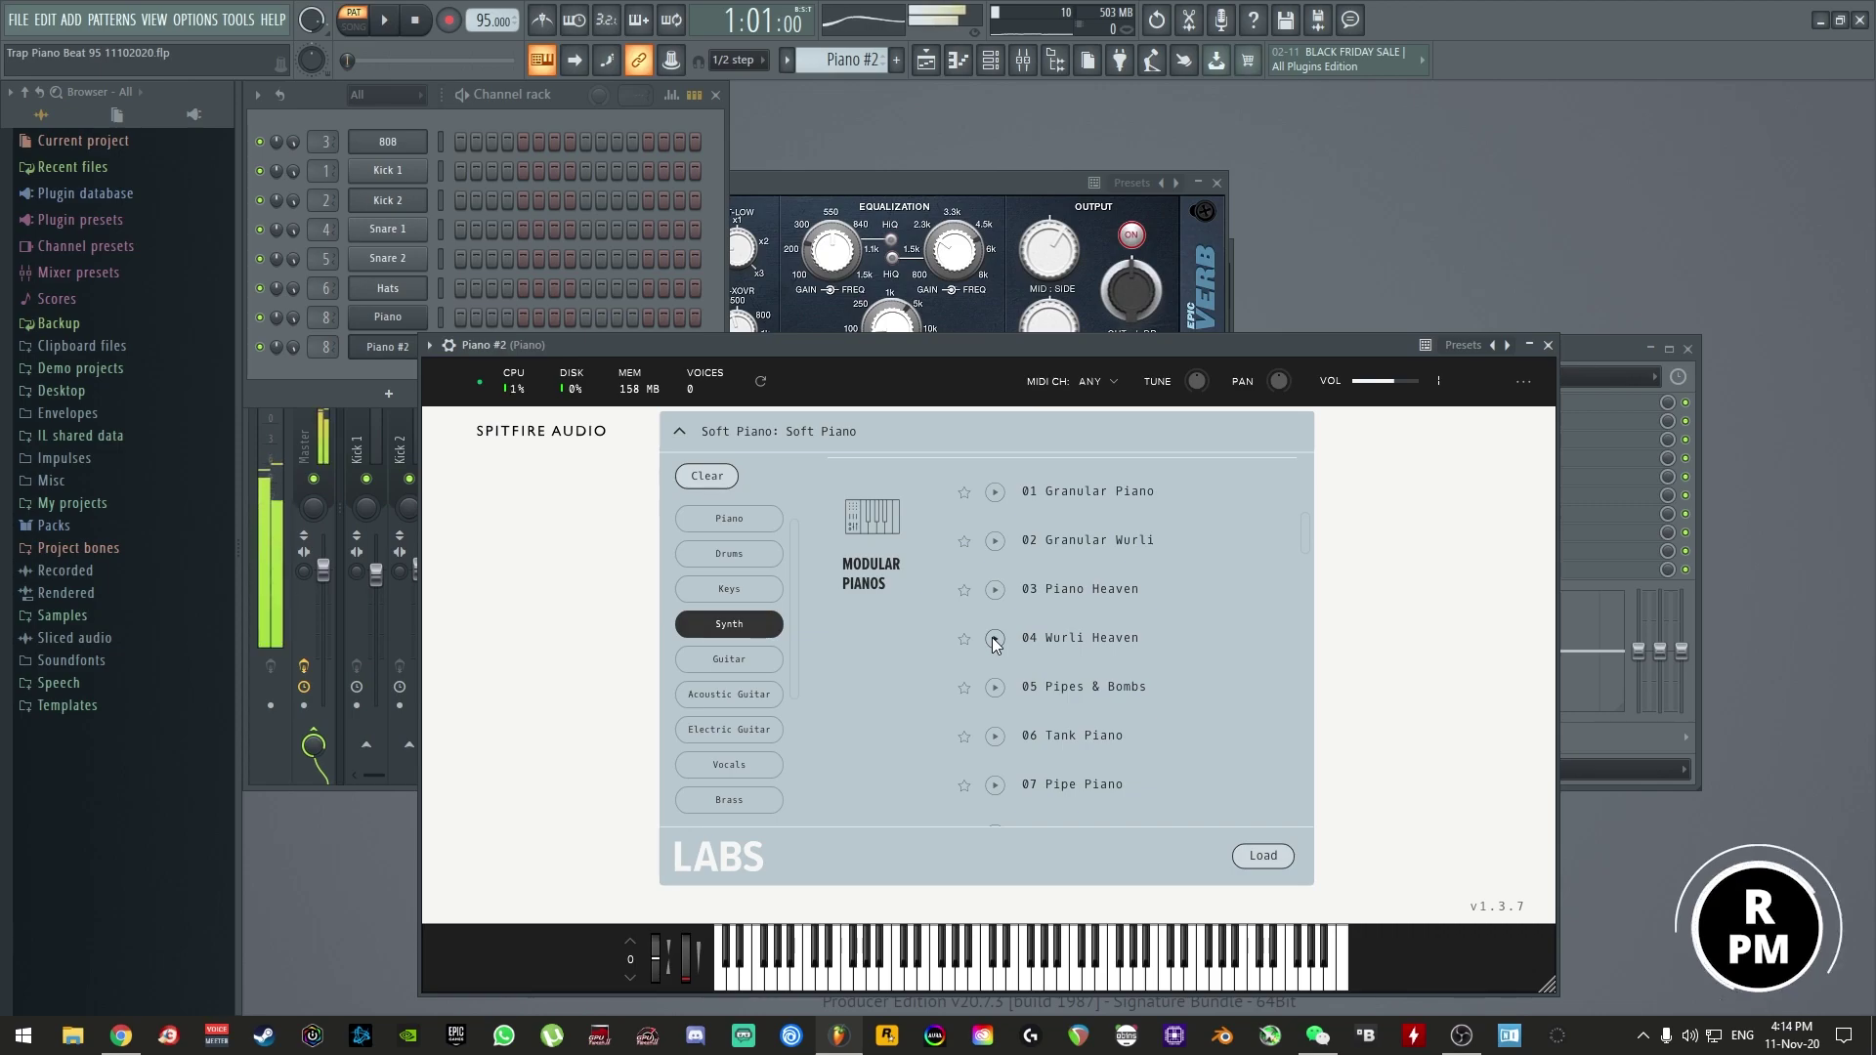
{"action": "scroll", "coordinate": [996, 690], "scroll_direction": "down", "scroll_amount": 4}
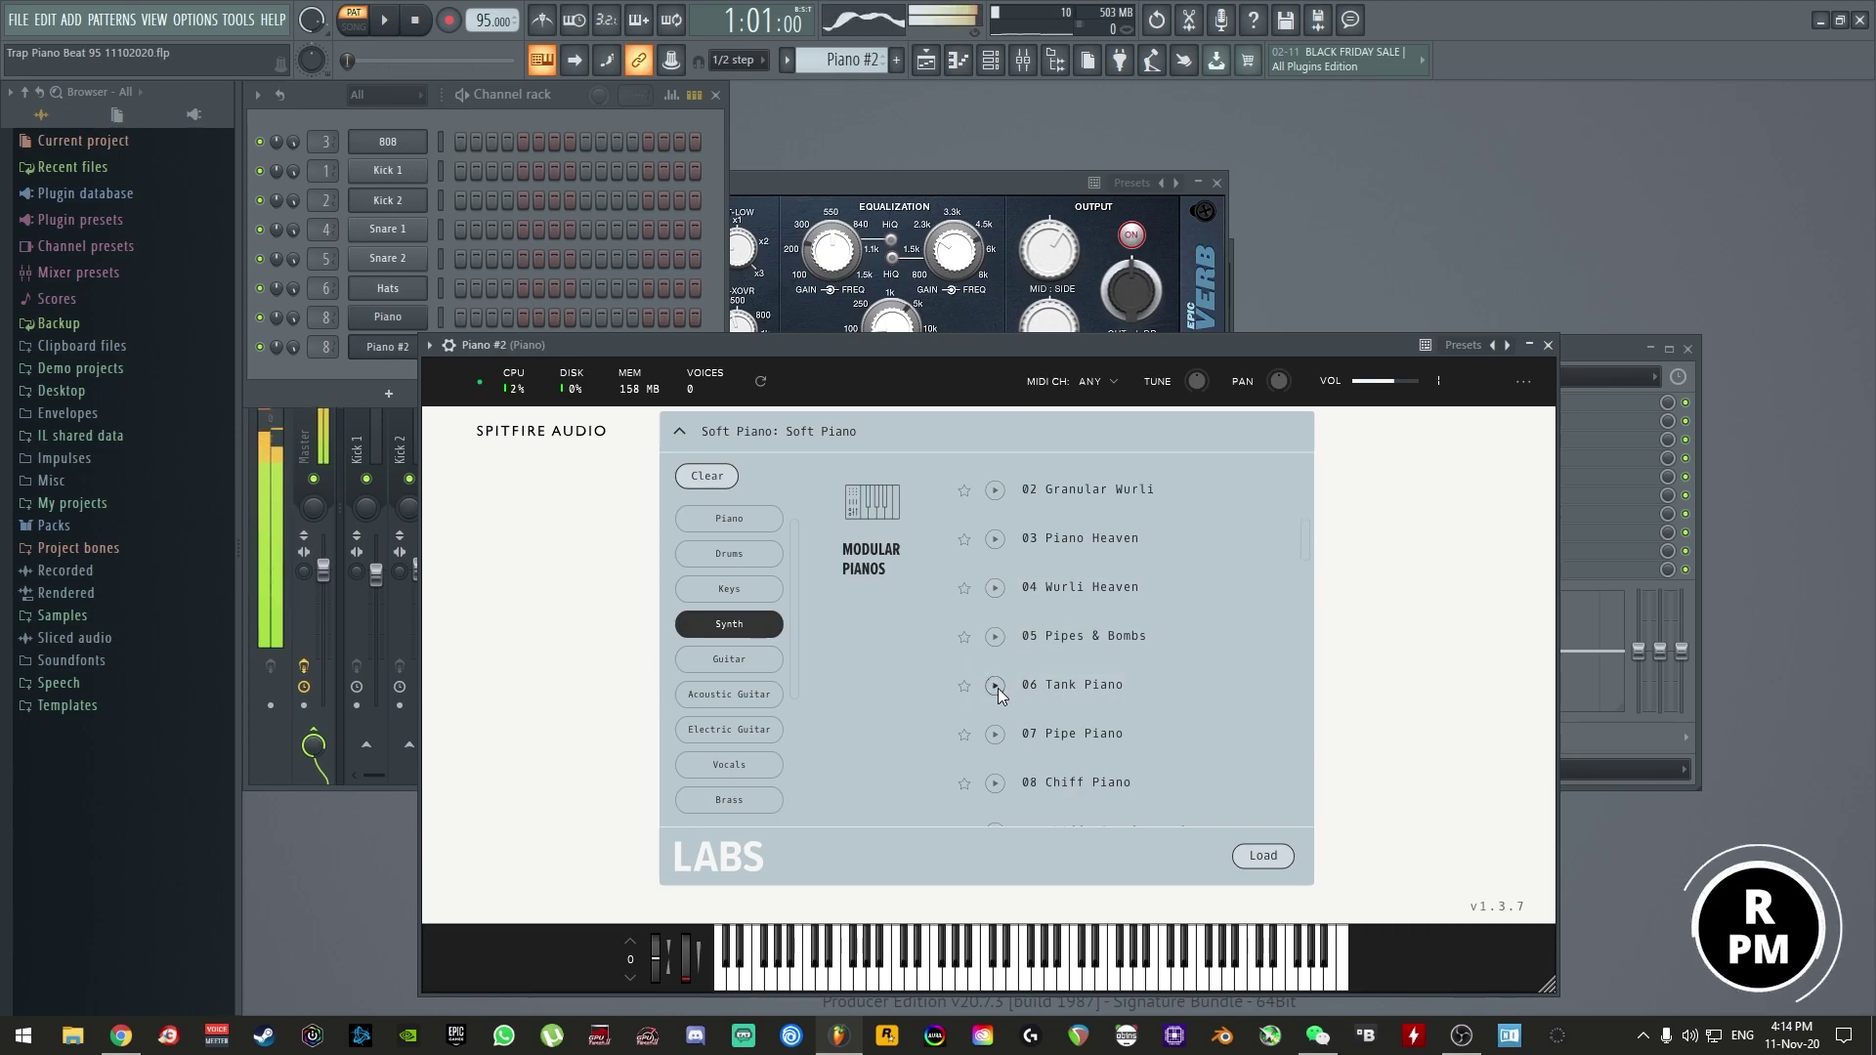
{"action": "scroll", "coordinate": [991, 721], "scroll_direction": "down", "scroll_amount": 3}
{"action": "left_click", "coordinate": [999, 673]}
{"action": "scroll", "coordinate": [987, 670], "scroll_direction": "down", "scroll_amount": 2}
{"action": "scroll", "coordinate": [748, 622], "scroll_direction": "up", "scroll_amount": 1}
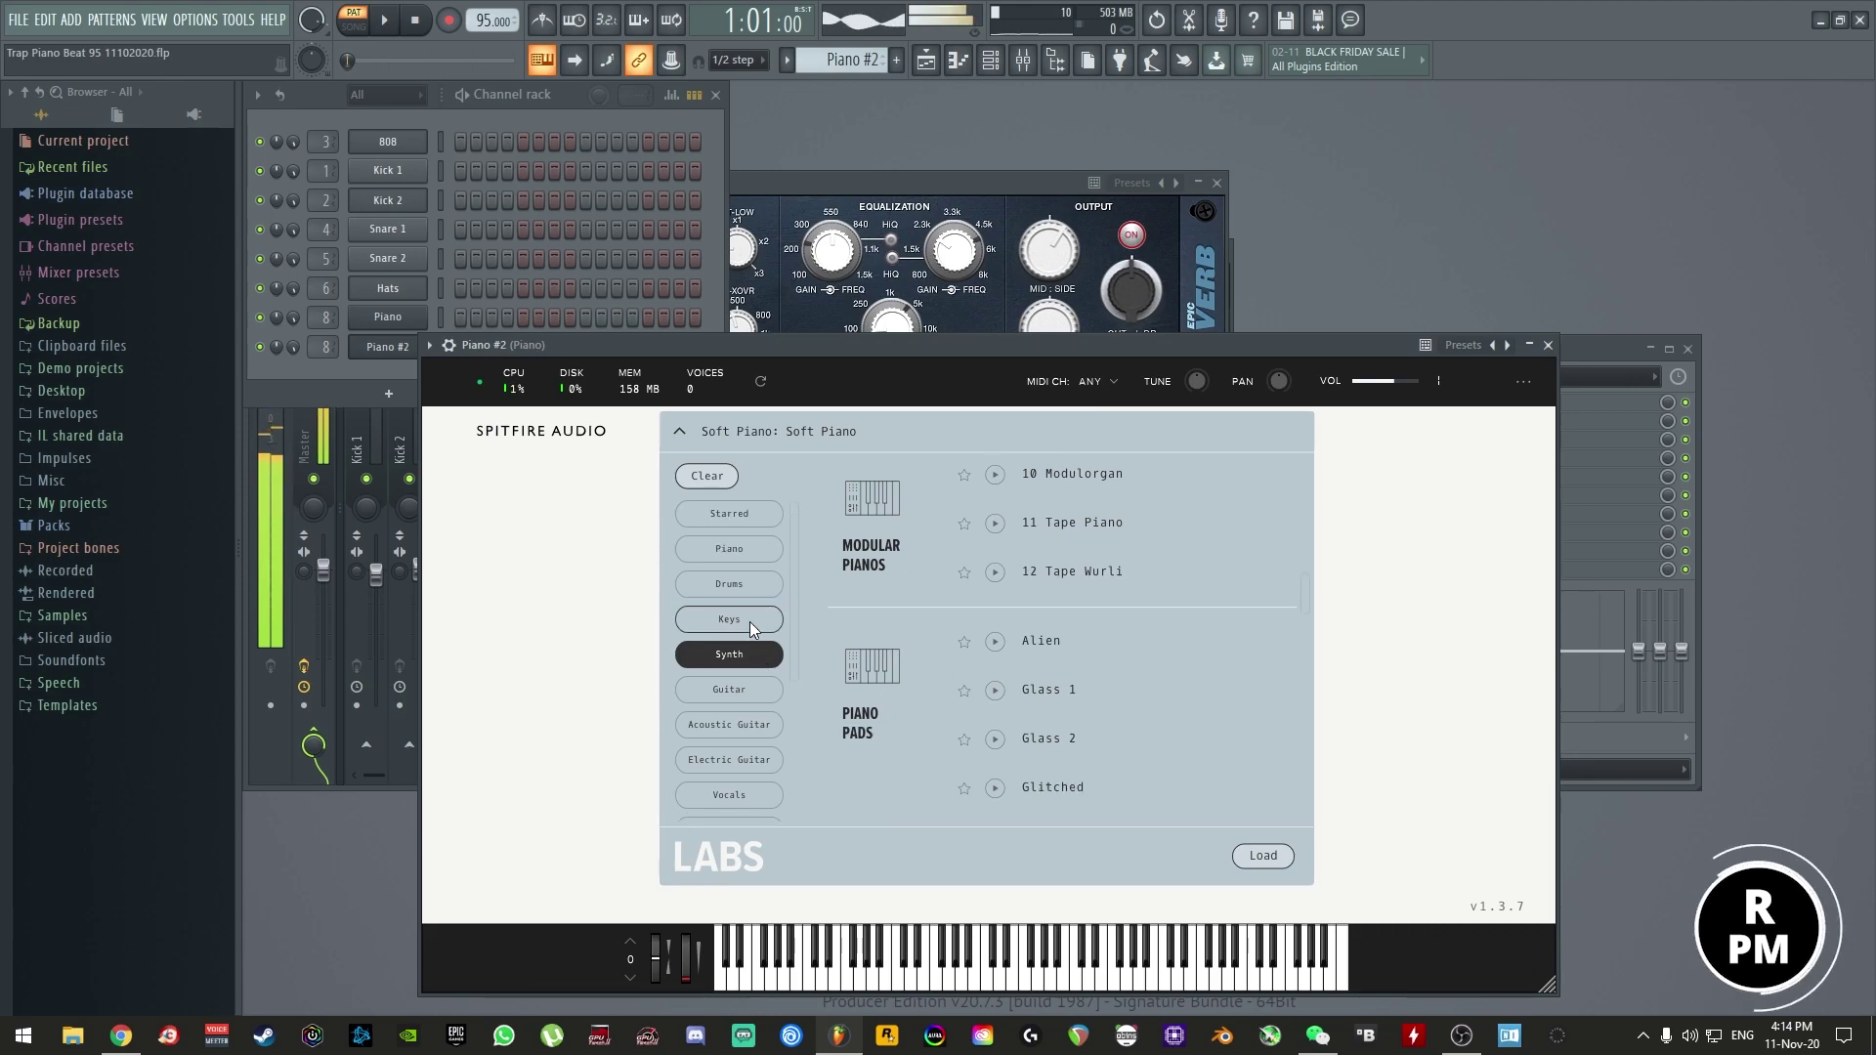
- Filter the presets by Keys and audition the Rare Groove Piano Short and Sustain sounds
{"action": "left_click", "coordinate": [727, 616]}
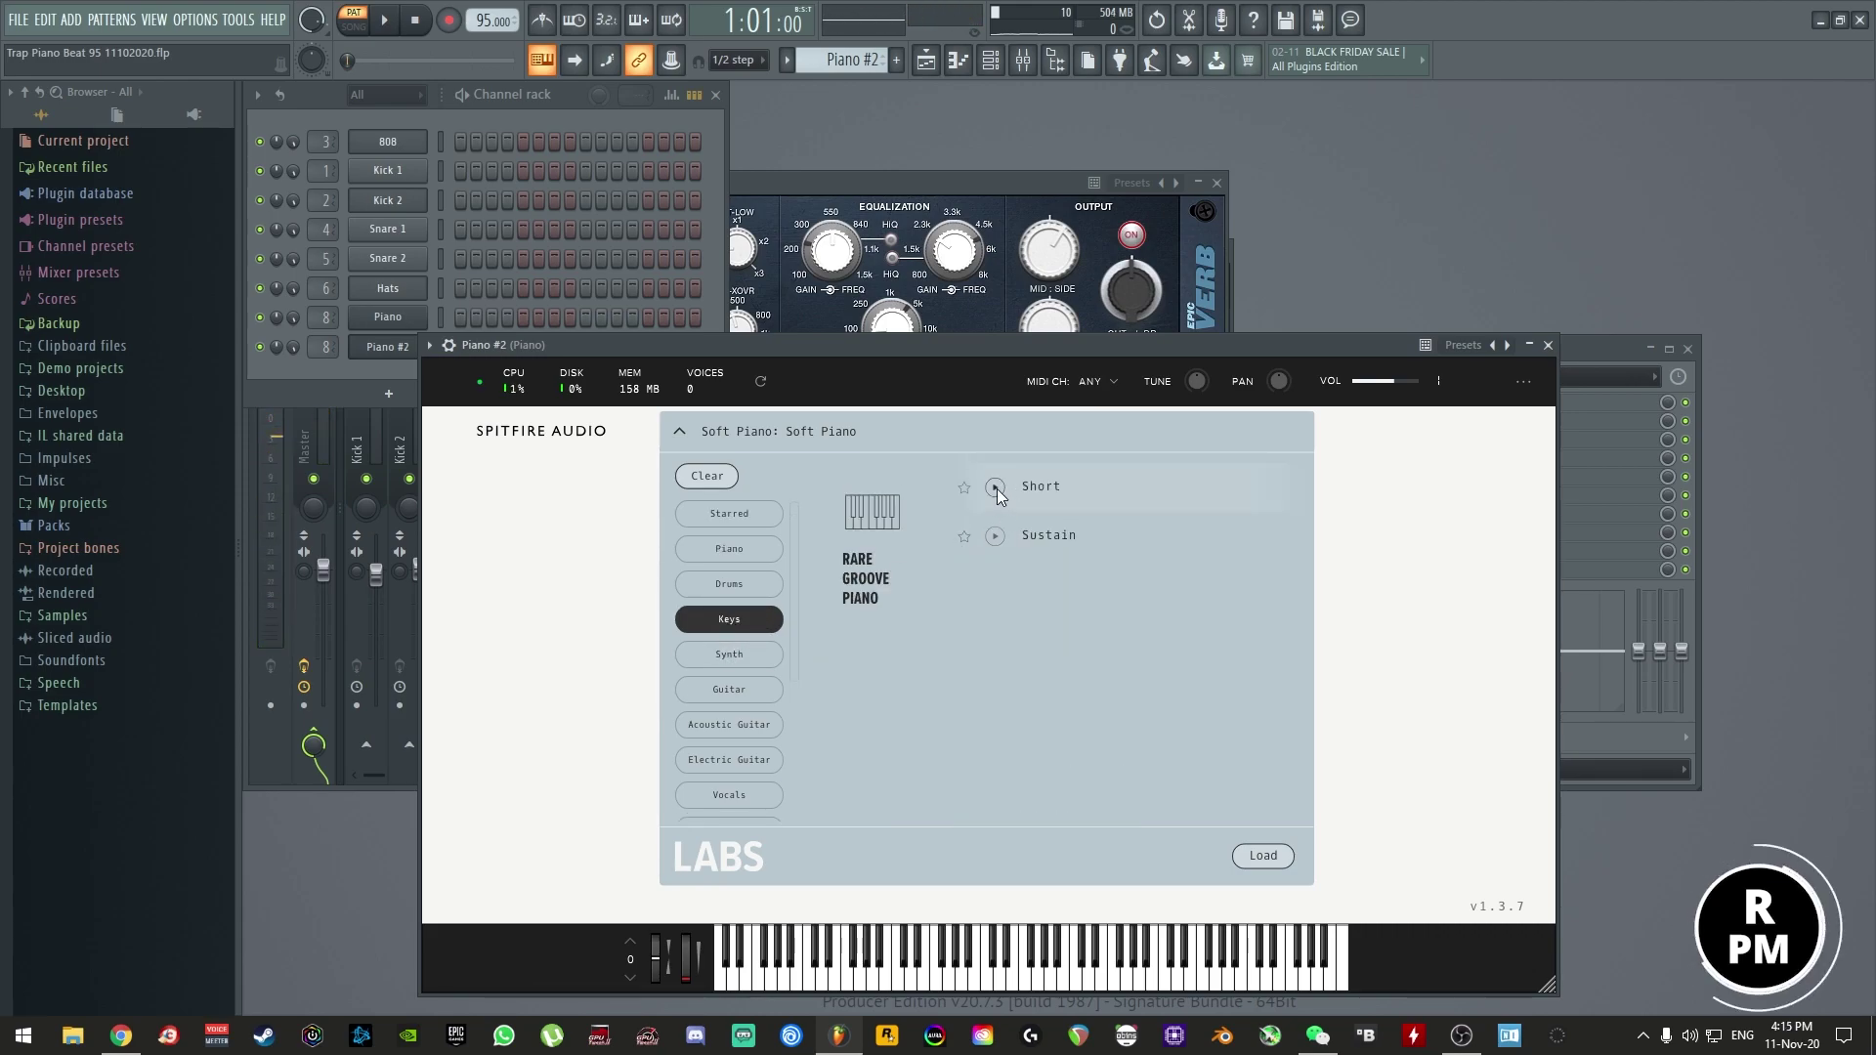
{"action": "left_click", "coordinate": [996, 487]}
{"action": "left_click", "coordinate": [996, 537]}
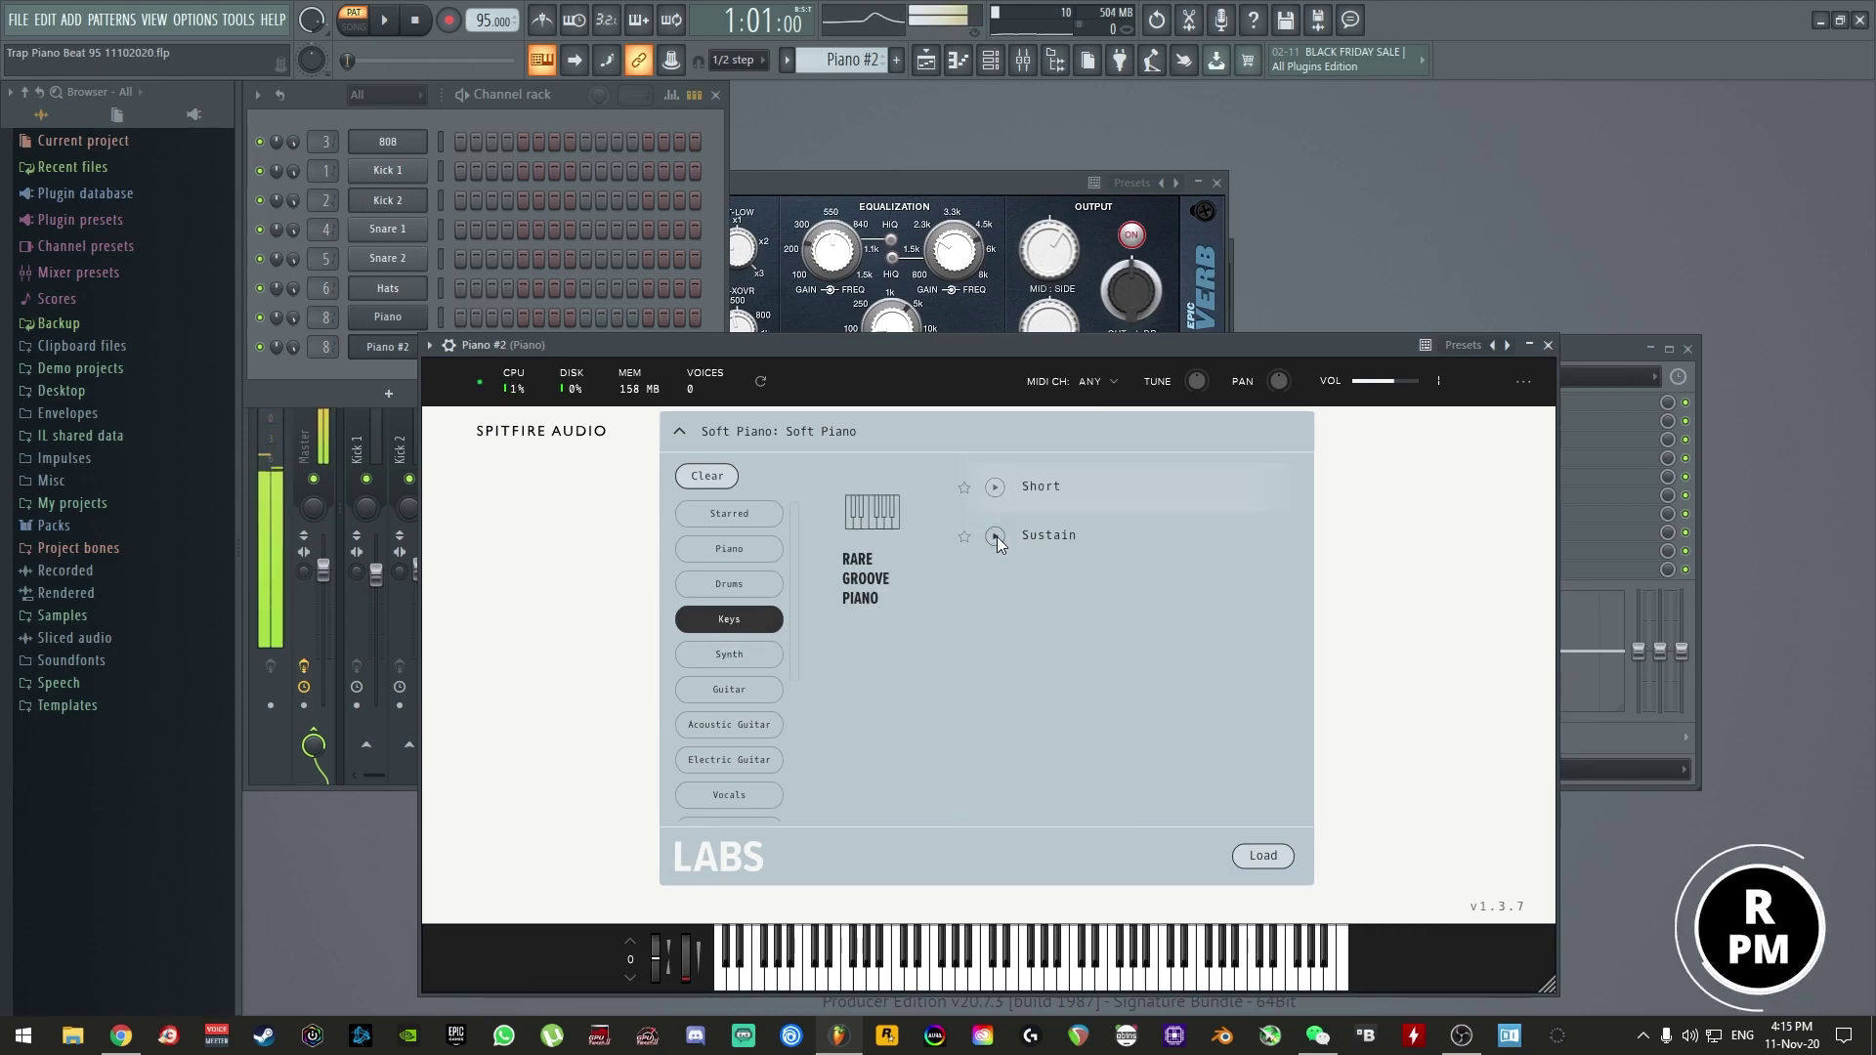
- Clear the Keys filter and show only the Piano presets
{"action": "left_click", "coordinate": [742, 584]}
{"action": "left_click", "coordinate": [729, 607]}
{"action": "left_click", "coordinate": [739, 553]}
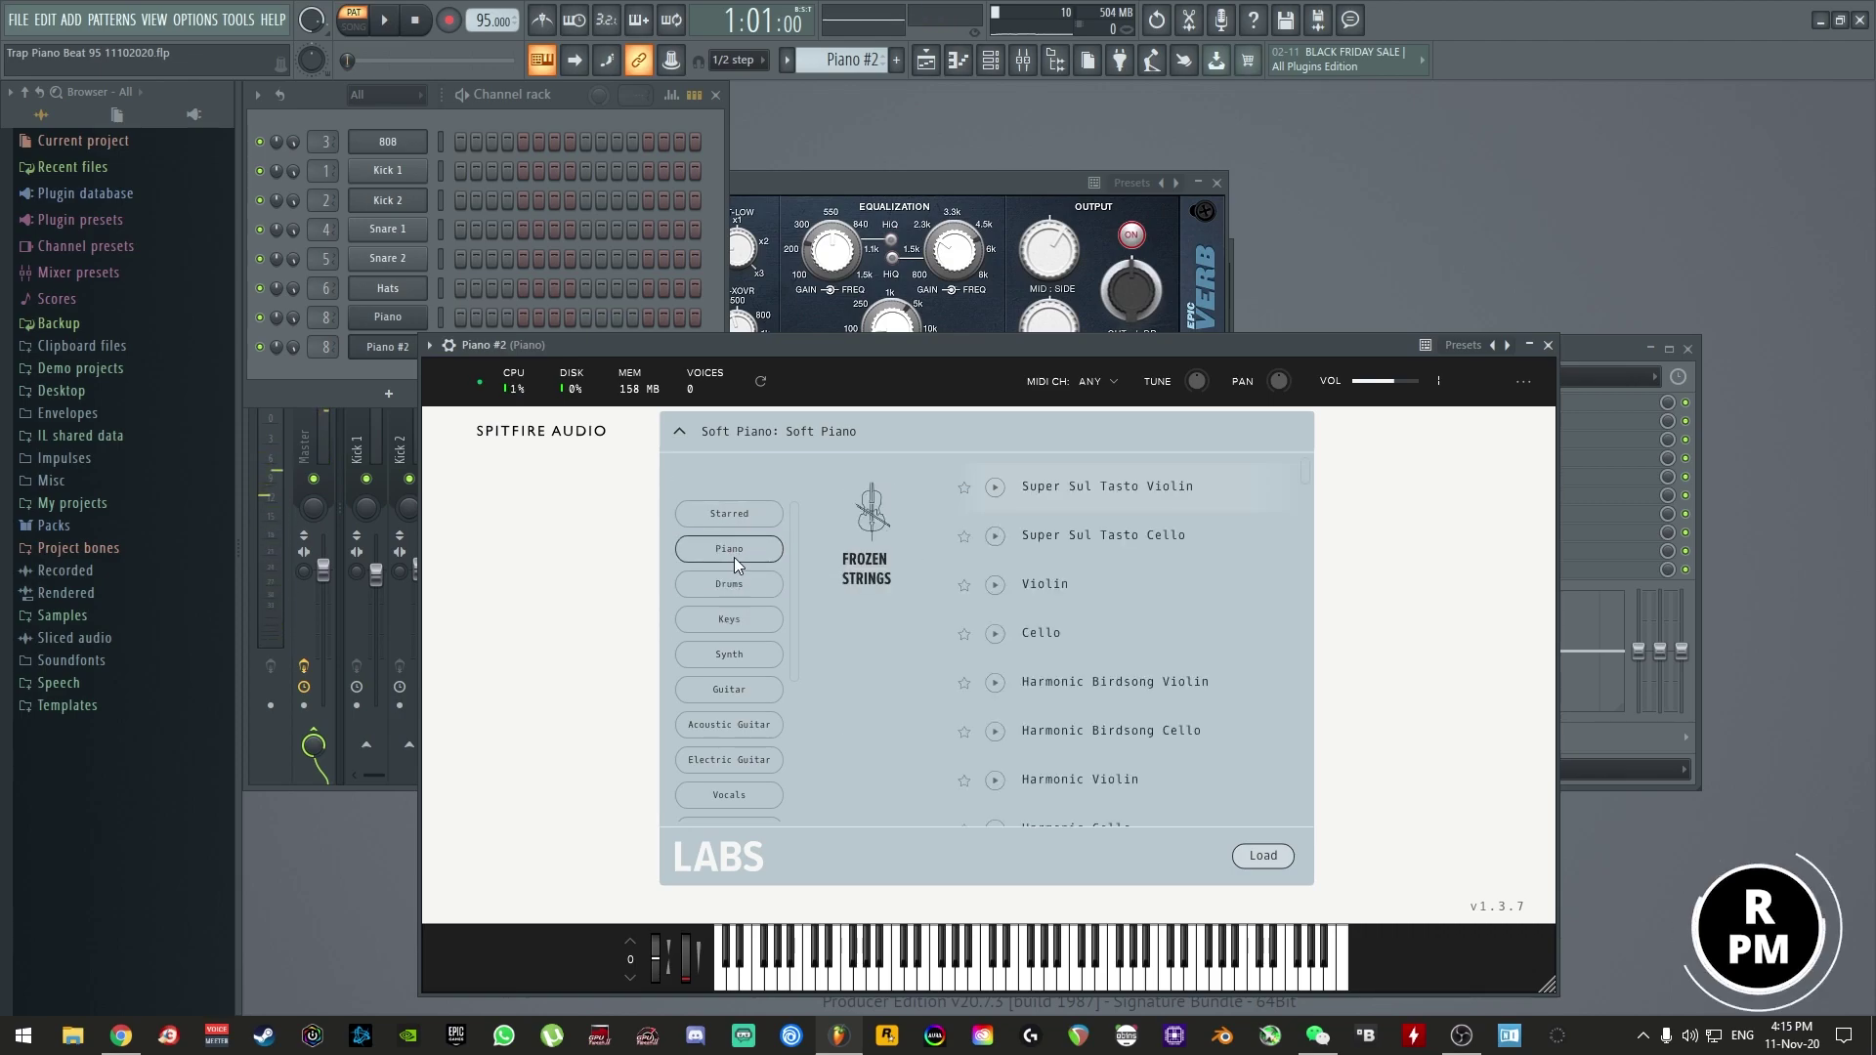
{"action": "left_click", "coordinate": [740, 550]}
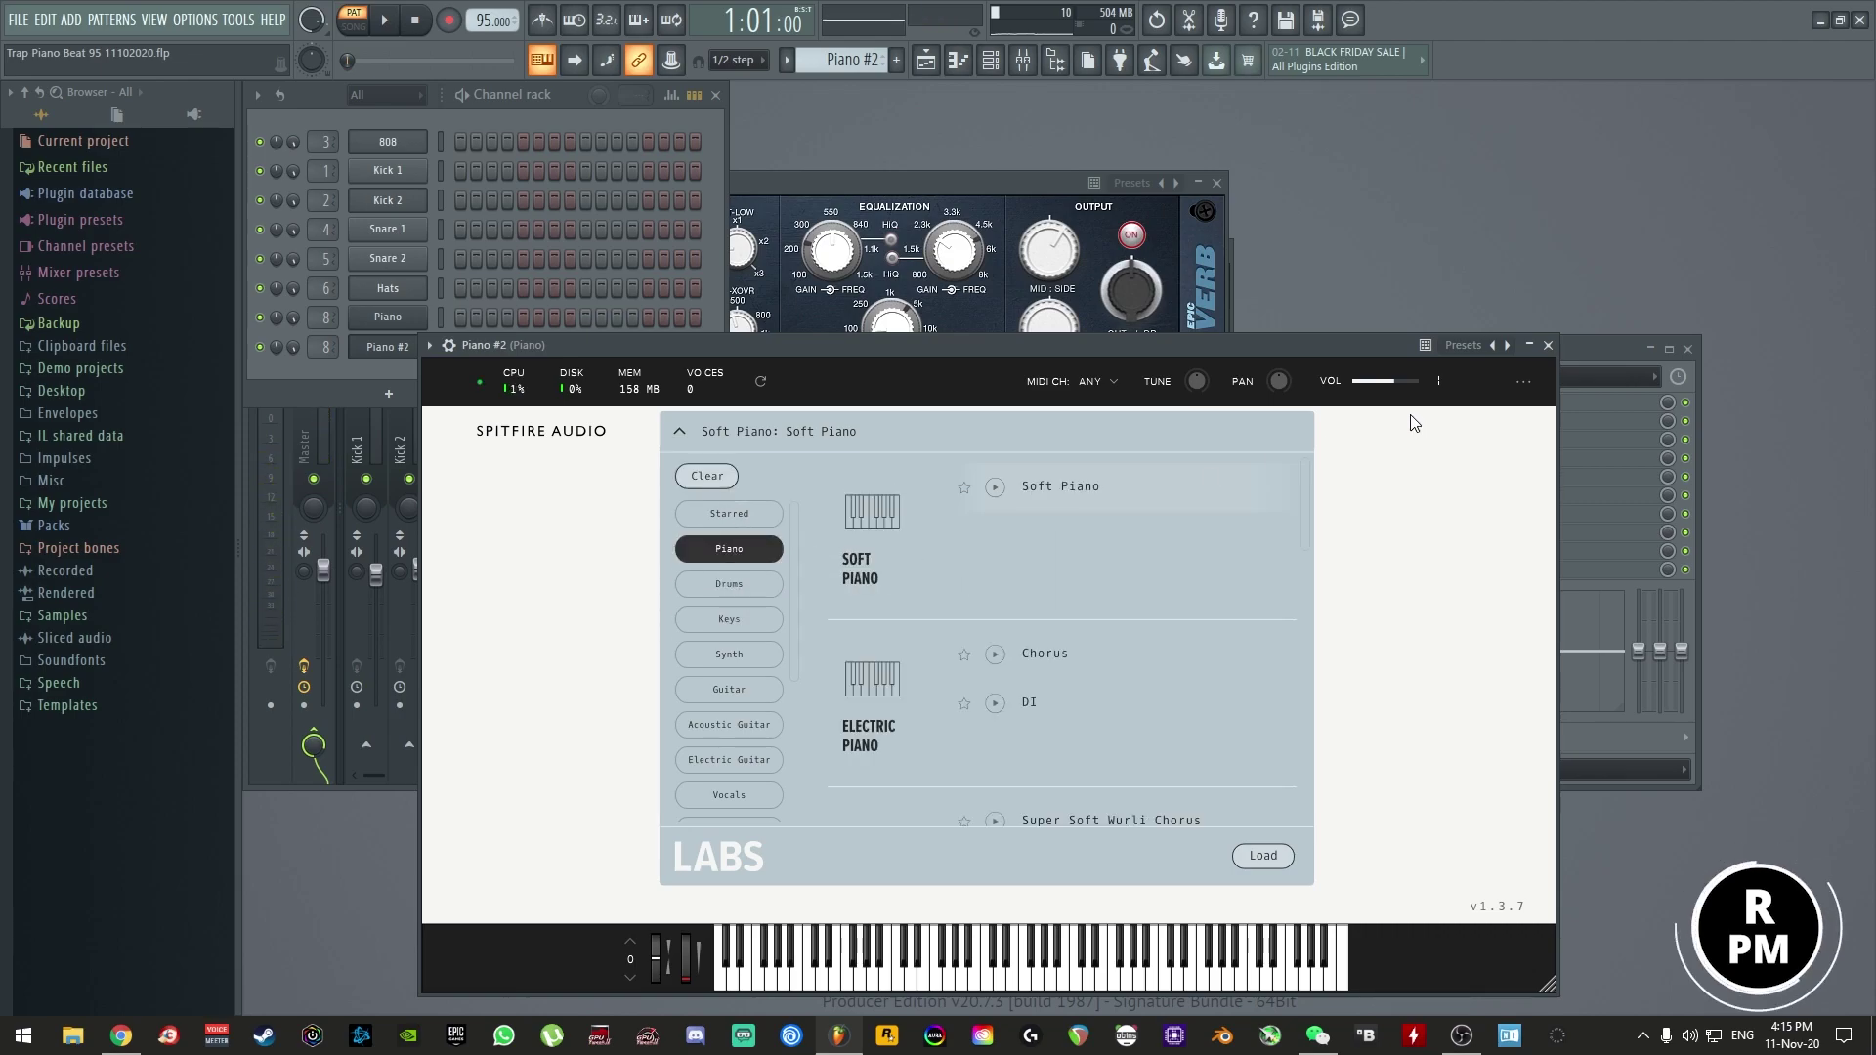
- Close the LABS window and replace the Piano #2 channel's instrument with Kontakt
{"action": "left_click", "coordinate": [1548, 345]}
{"action": "right_click", "coordinate": [420, 347]}
{"action": "mouse_move", "coordinate": [553, 494]}
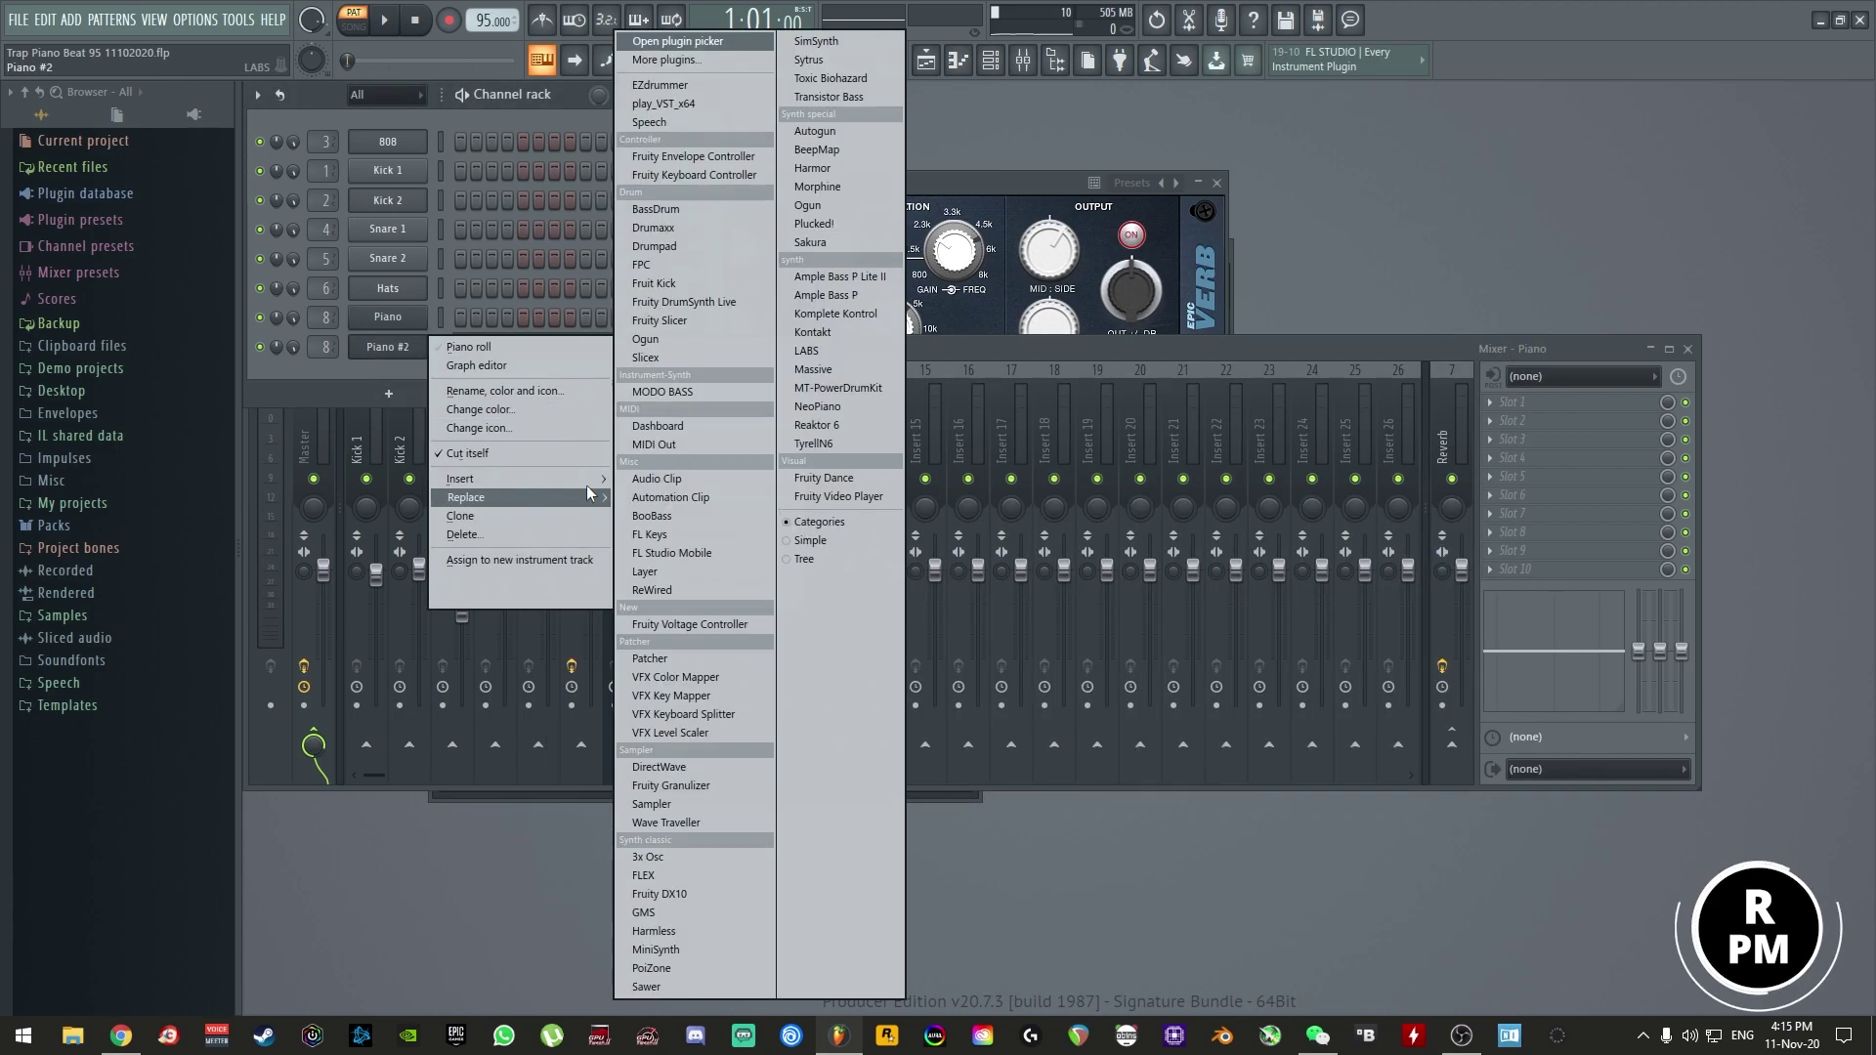
{"action": "left_click", "coordinate": [843, 330]}
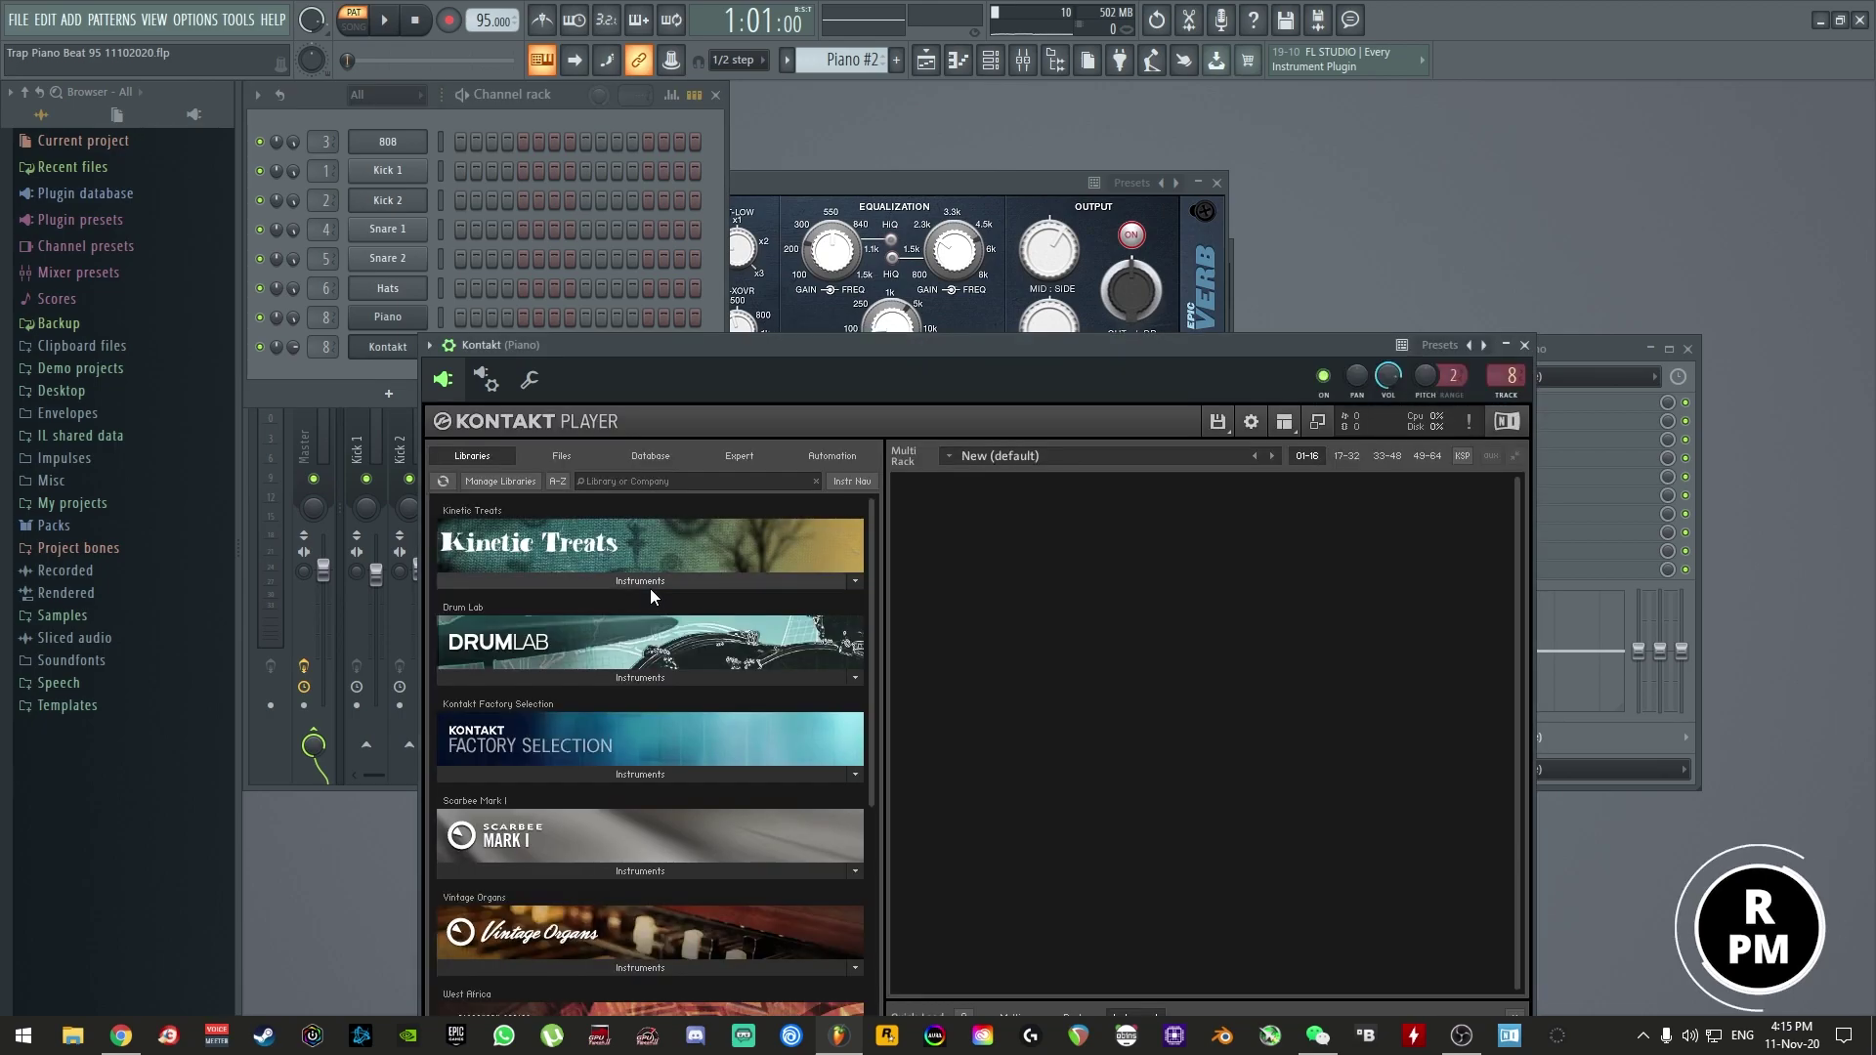
- Find the Vintage Organs library in Kontakt and open its 5 - Gospel & Church instrument folder
{"action": "scroll", "coordinate": [701, 701], "scroll_direction": "down", "scroll_amount": 5}
{"action": "scroll", "coordinate": [706, 704], "scroll_direction": "down", "scroll_amount": 4}
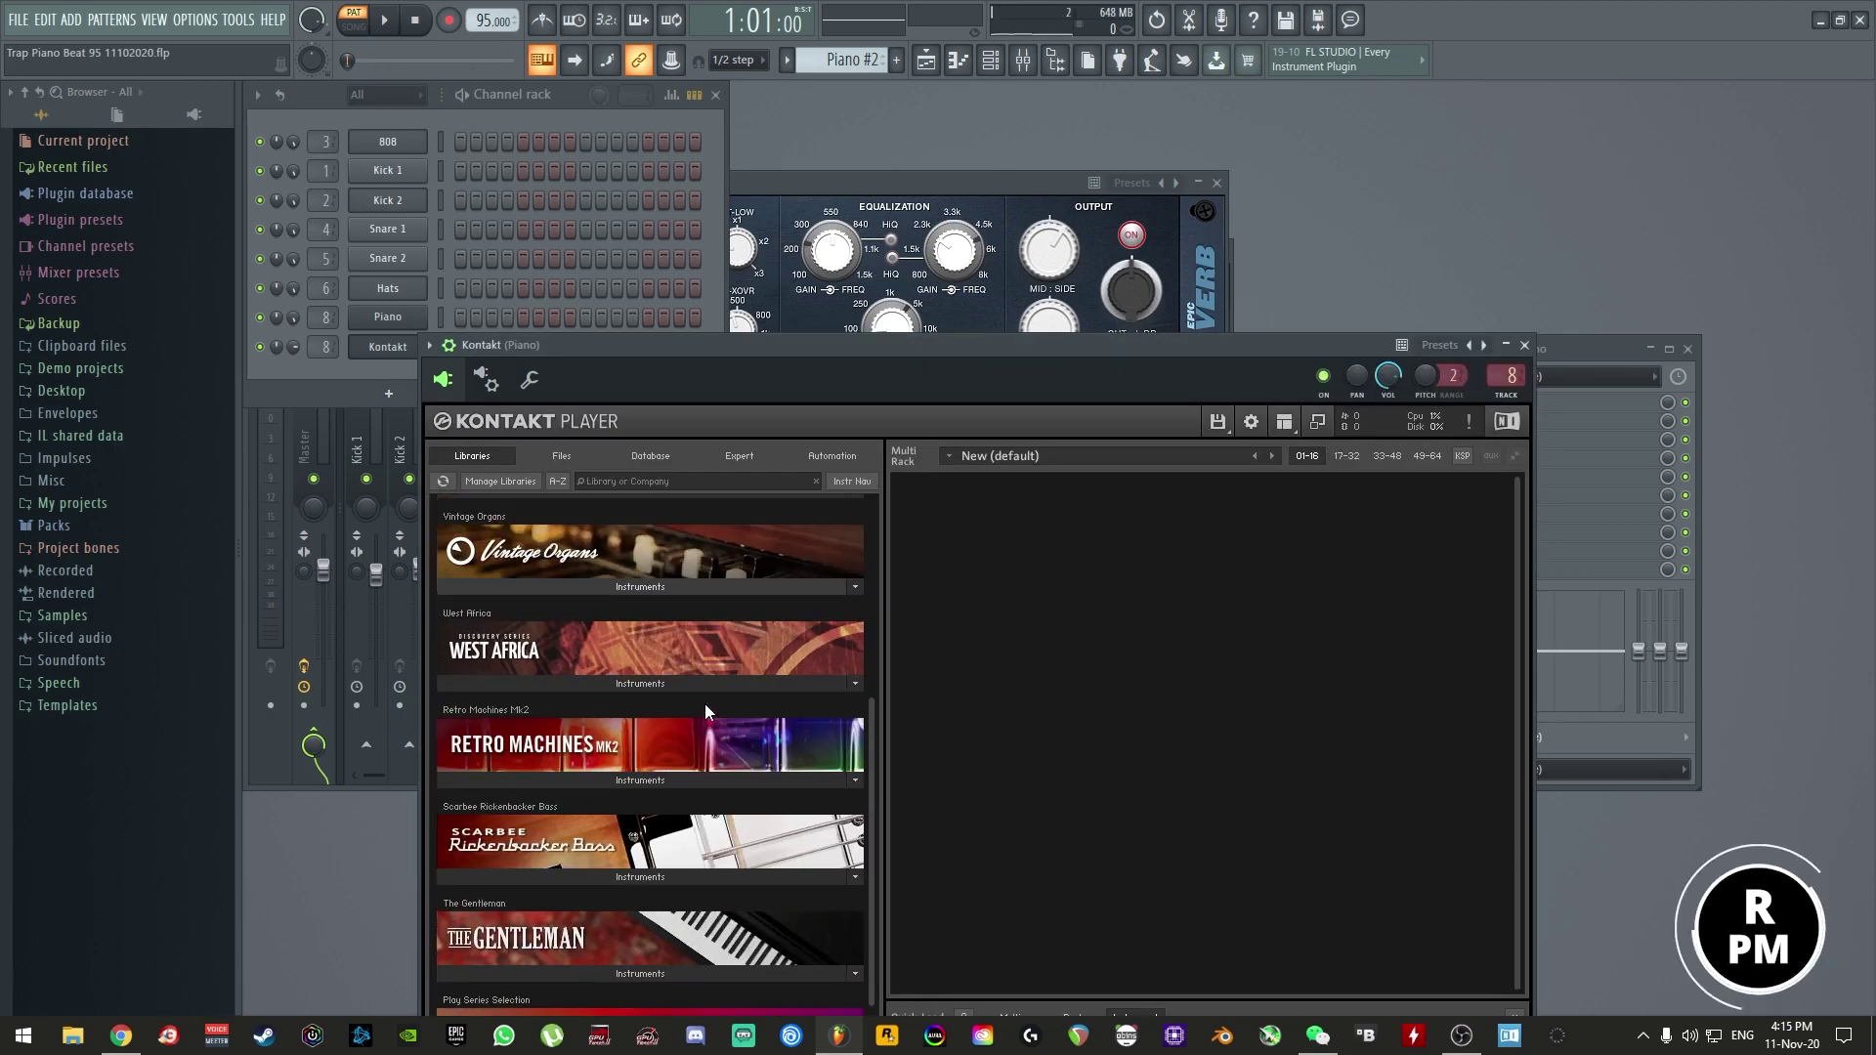
{"action": "scroll", "coordinate": [706, 703], "scroll_direction": "up", "scroll_amount": 5}
{"action": "left_click", "coordinate": [636, 735]}
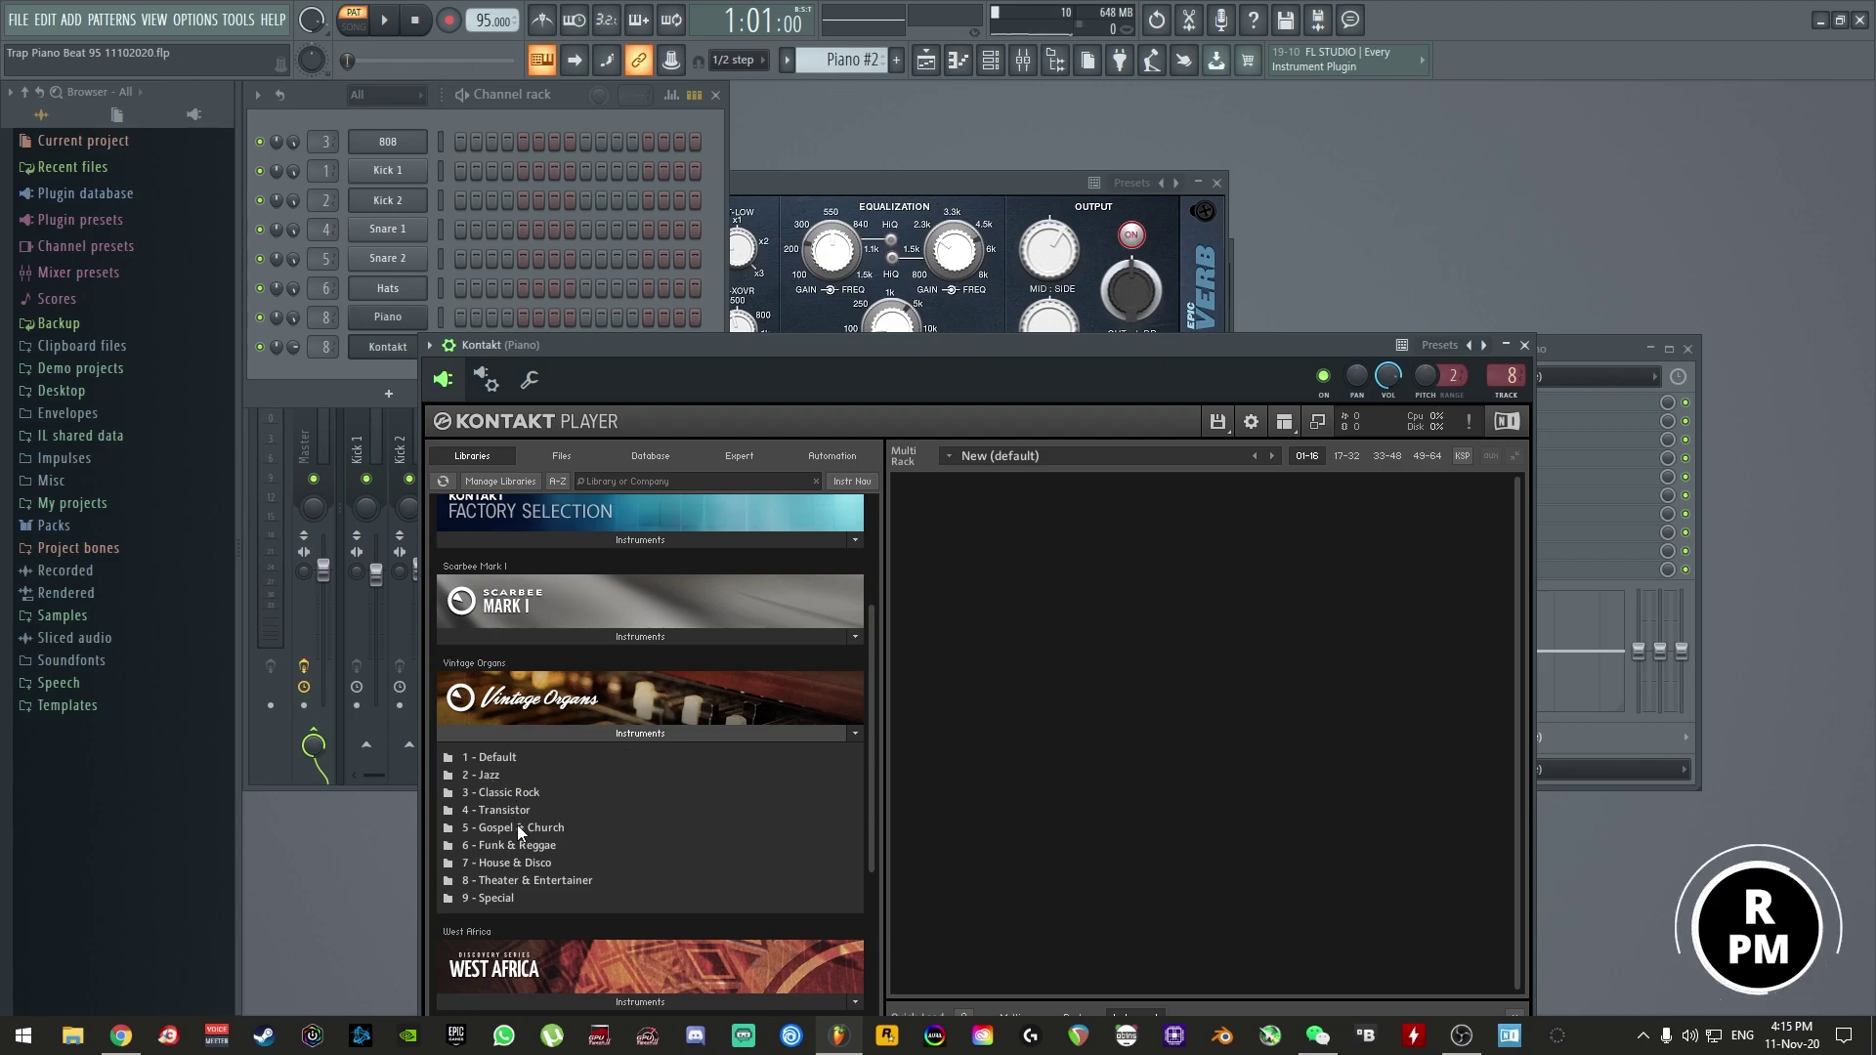
{"action": "double_click", "coordinate": [518, 846]}
{"action": "double_click", "coordinate": [514, 764]}
{"action": "double_click", "coordinate": [513, 831]}
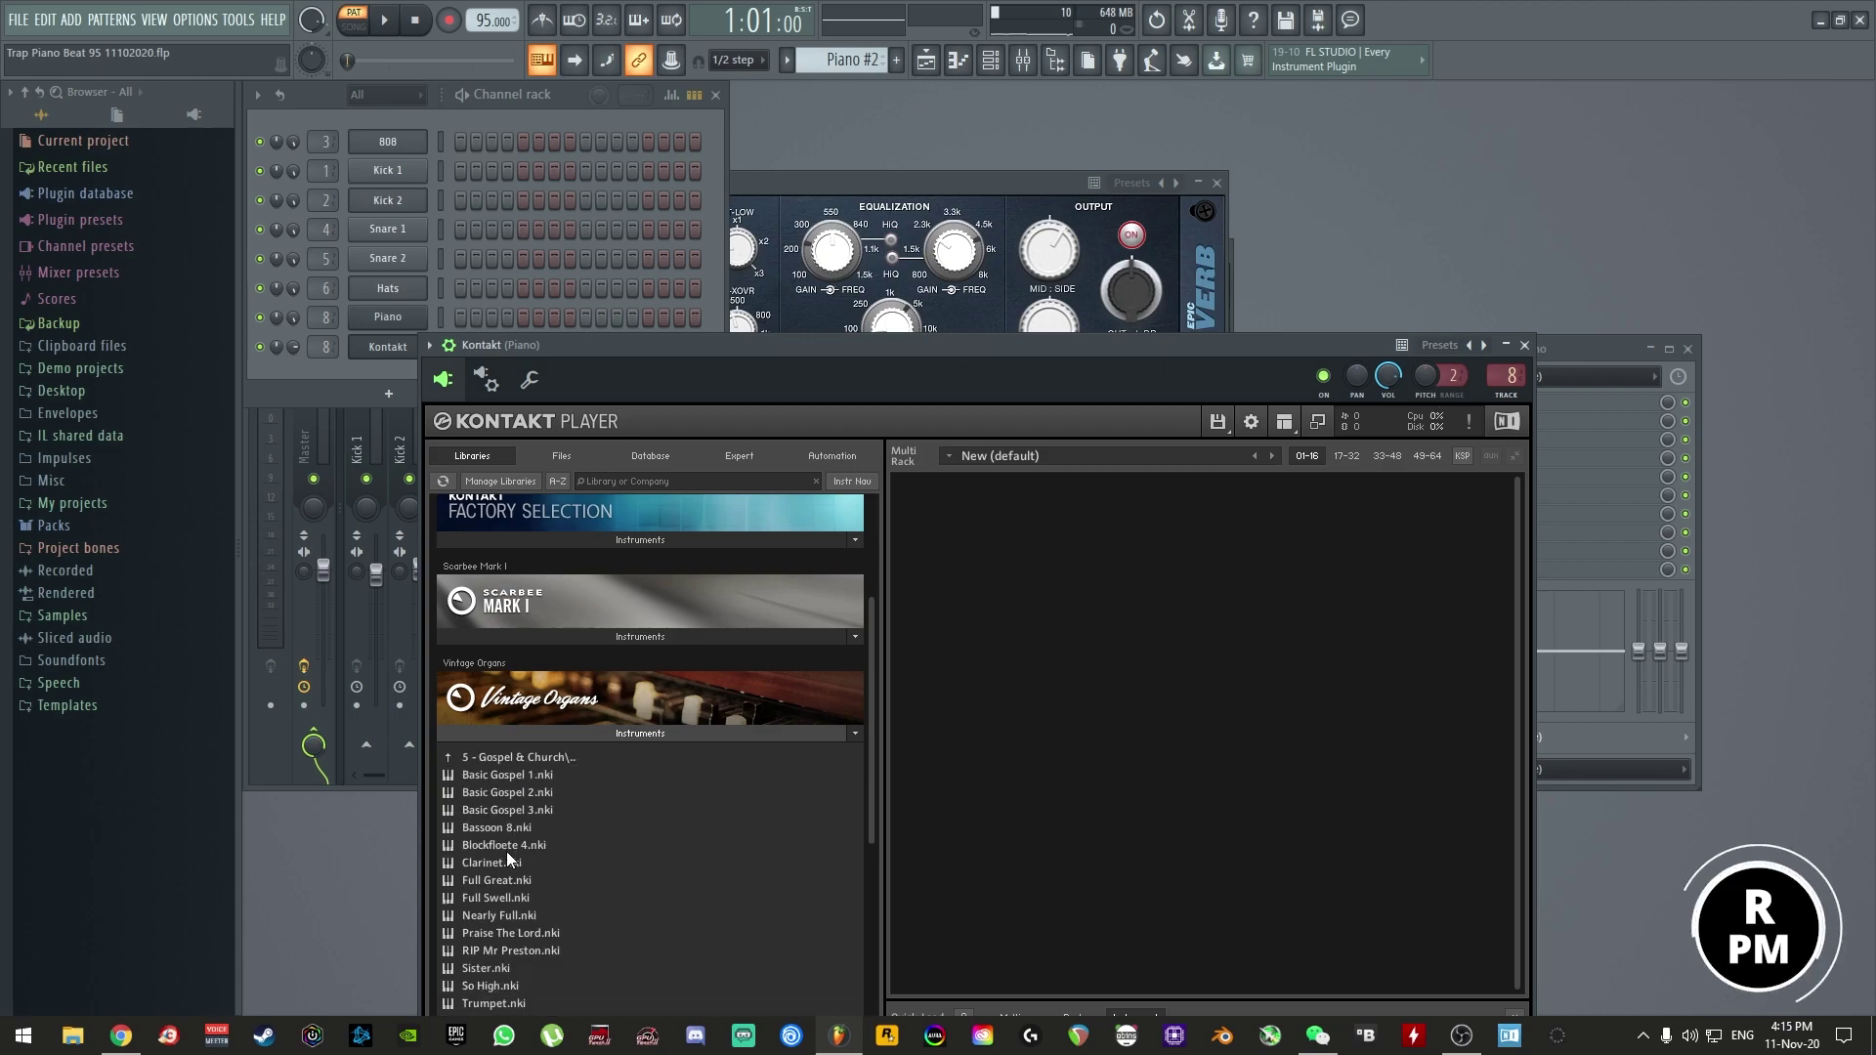
- Load Basic Gospel 1.nki into the Kontakt rack and play the melody pattern with it
{"action": "scroll", "coordinate": [500, 829], "scroll_direction": "down", "scroll_amount": 1}
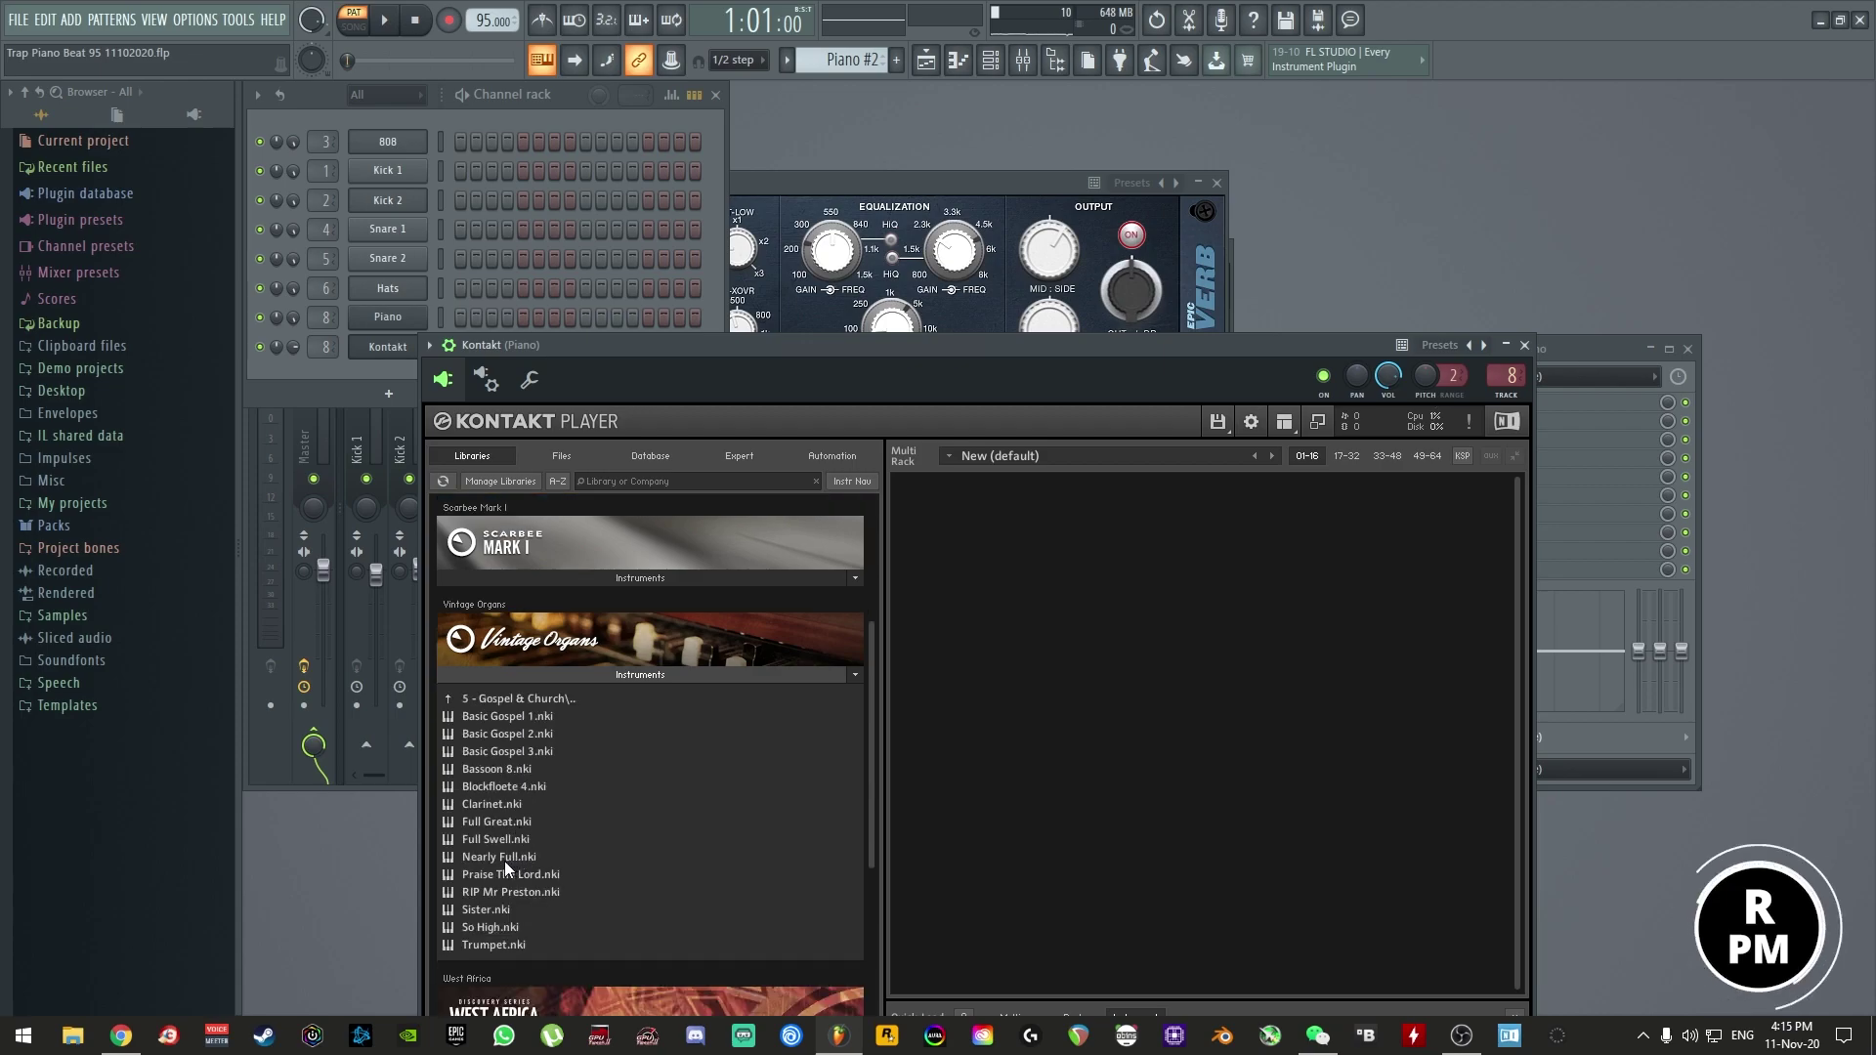
{"action": "double_click", "coordinate": [514, 719]}
{"action": "left_click", "coordinate": [372, 349]}
{"action": "right_click", "coordinate": [426, 344]}
{"action": "left_click", "coordinate": [711, 284]}
{"action": "key", "text": "space"}
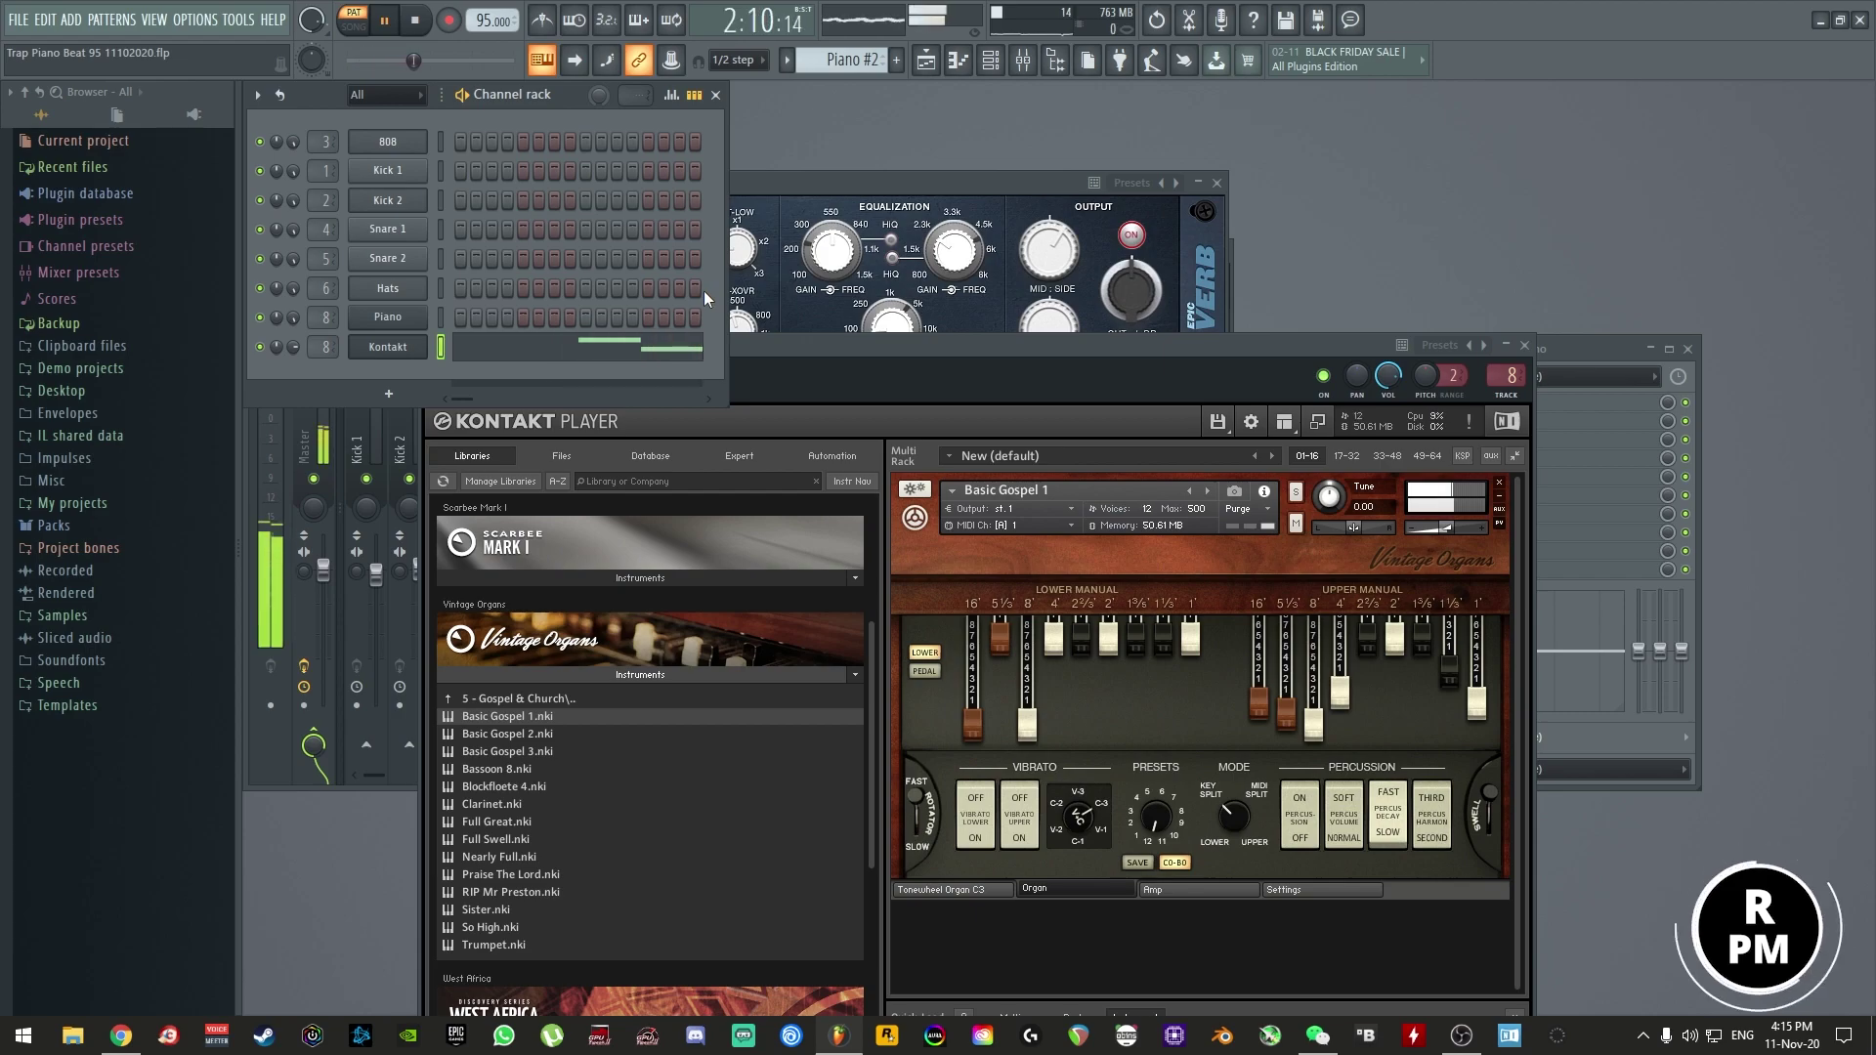
- Rename the Kontakt channel to Organ and stop playback
{"action": "right_click", "coordinate": [422, 346]}
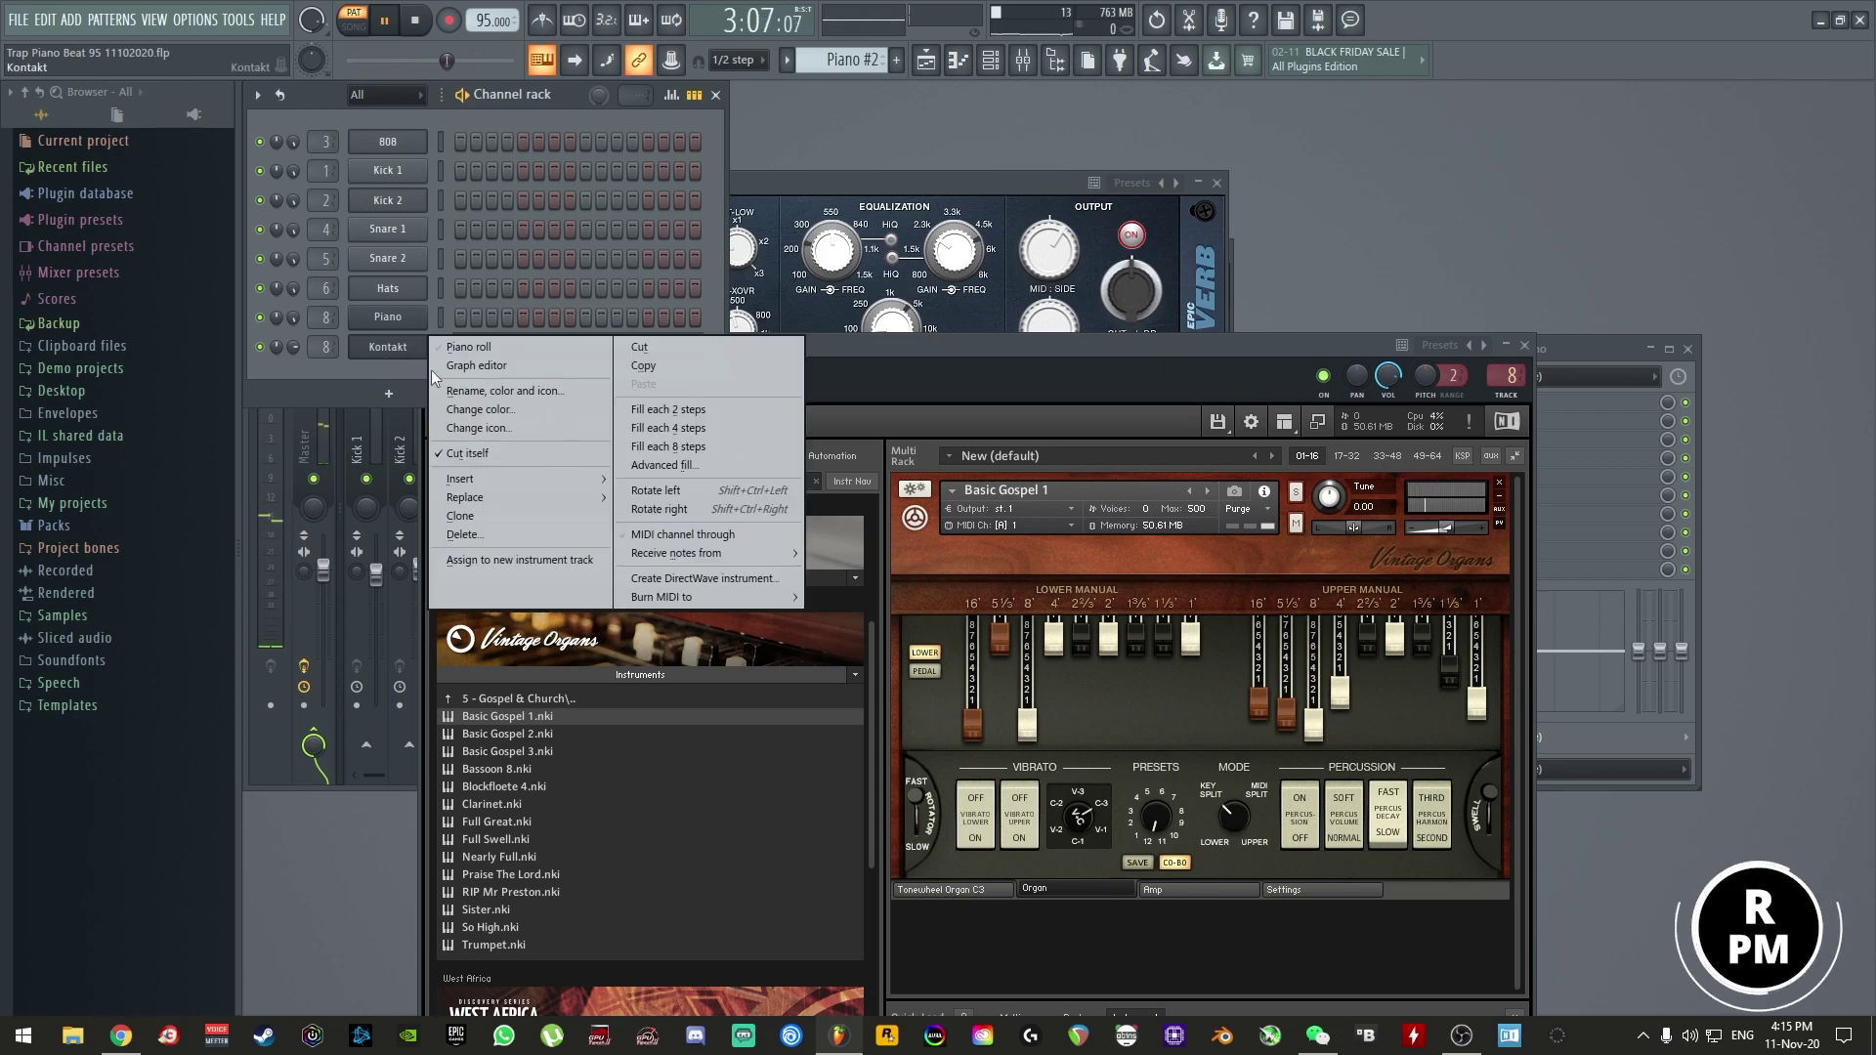
{"action": "left_click", "coordinate": [477, 380]}
{"action": "type", "text": "Orga"}
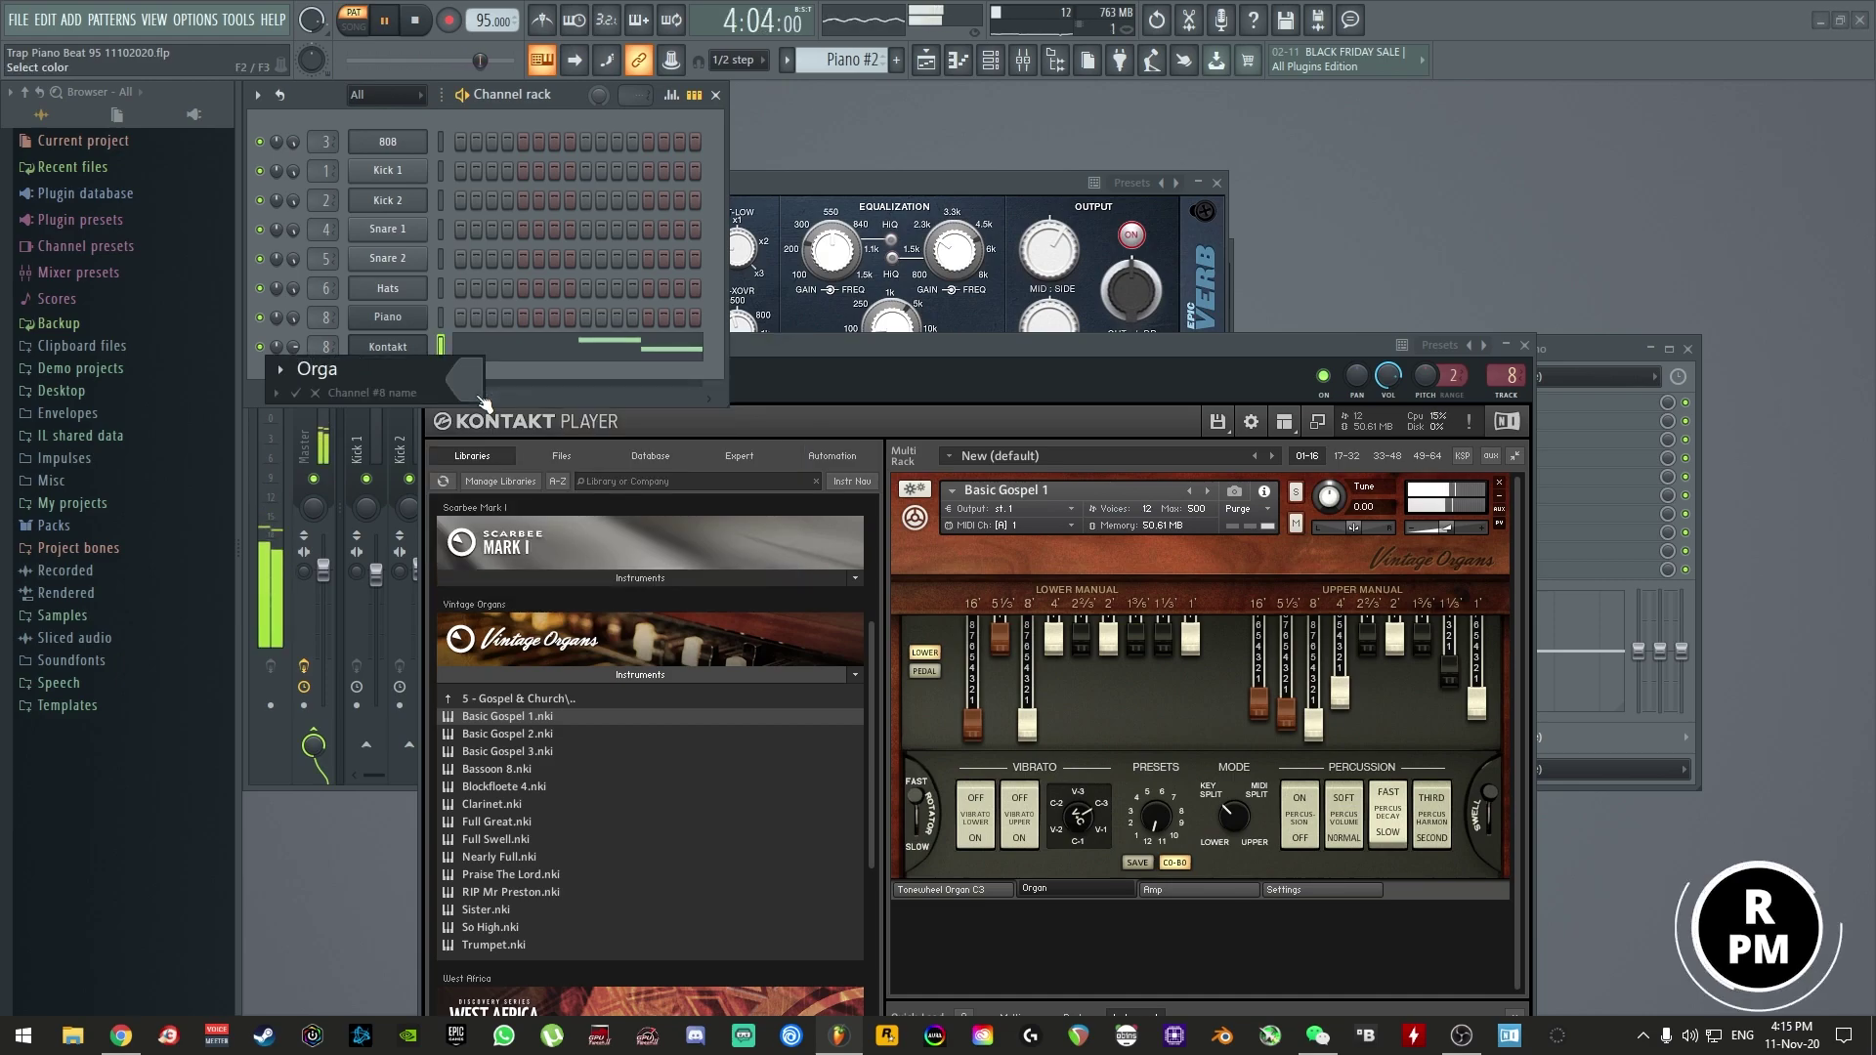
{"action": "key", "text": "Return"}
{"action": "key", "text": "space"}
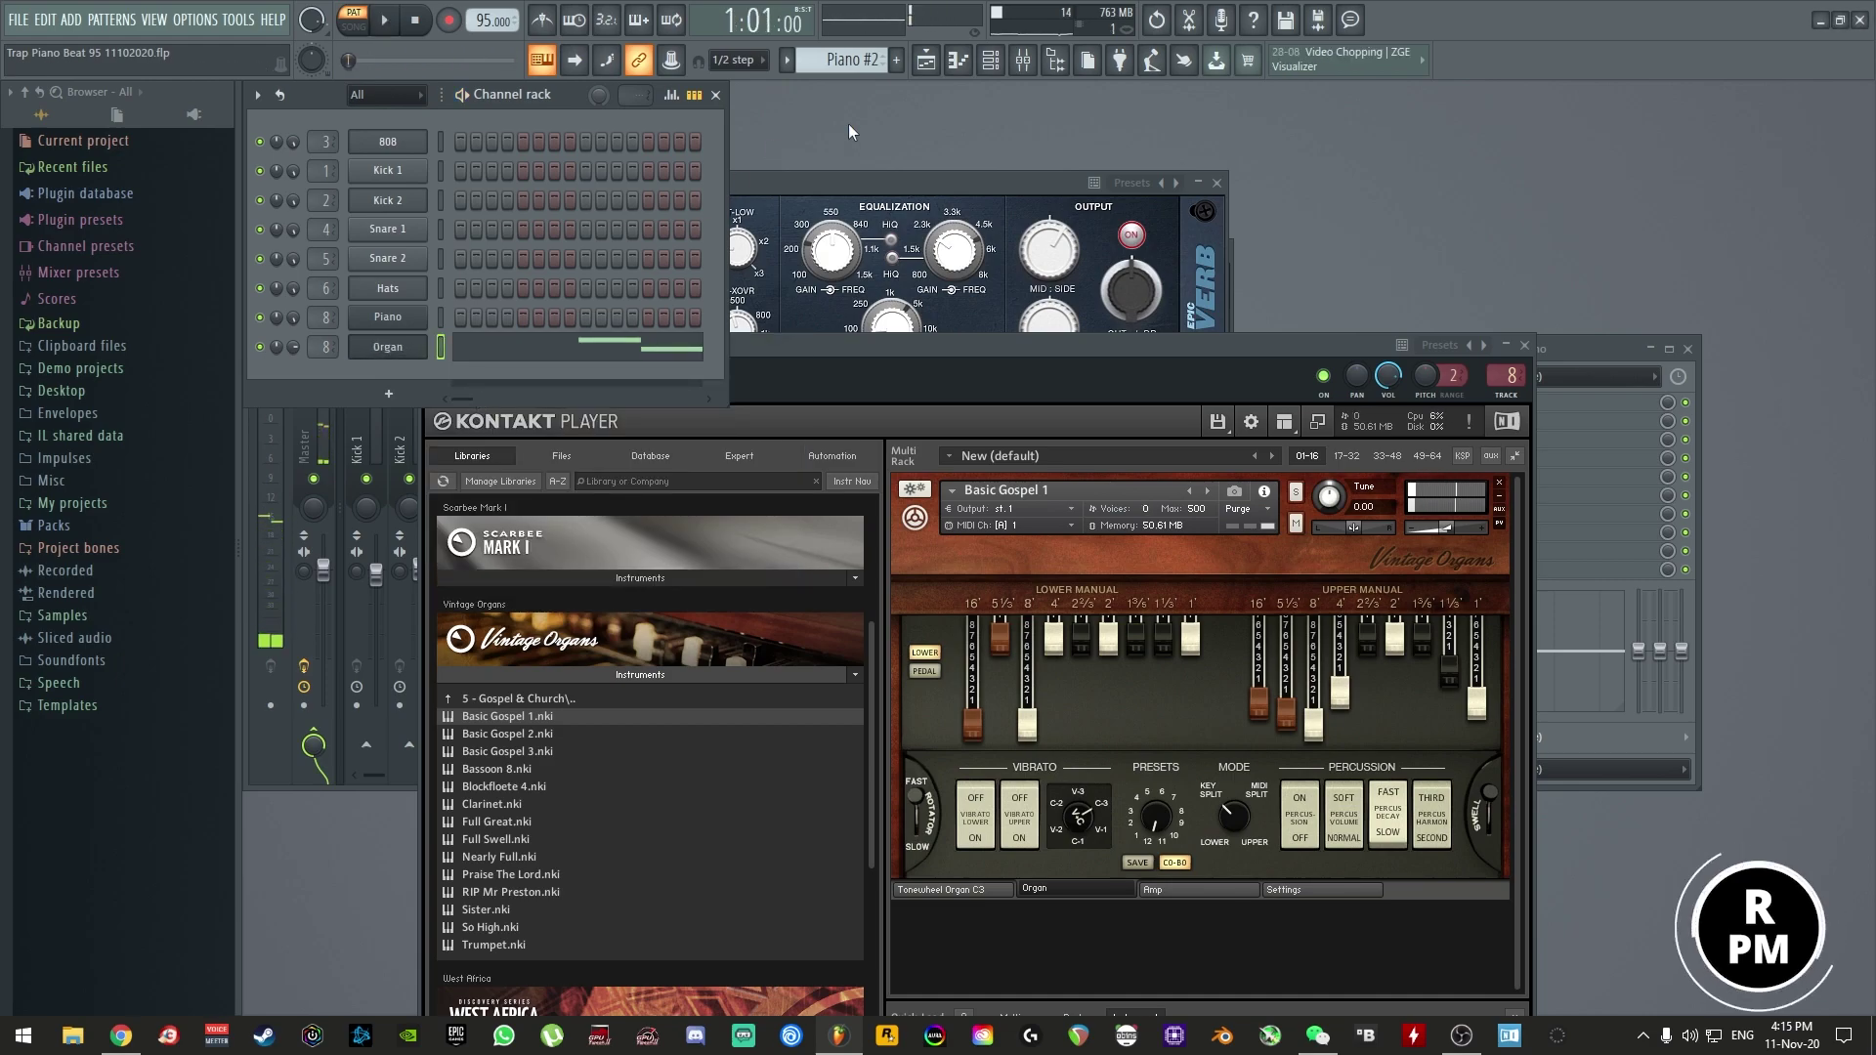
- Play the full arrangement from the playlist and return to the instrument windows
{"action": "key", "text": "F5"}
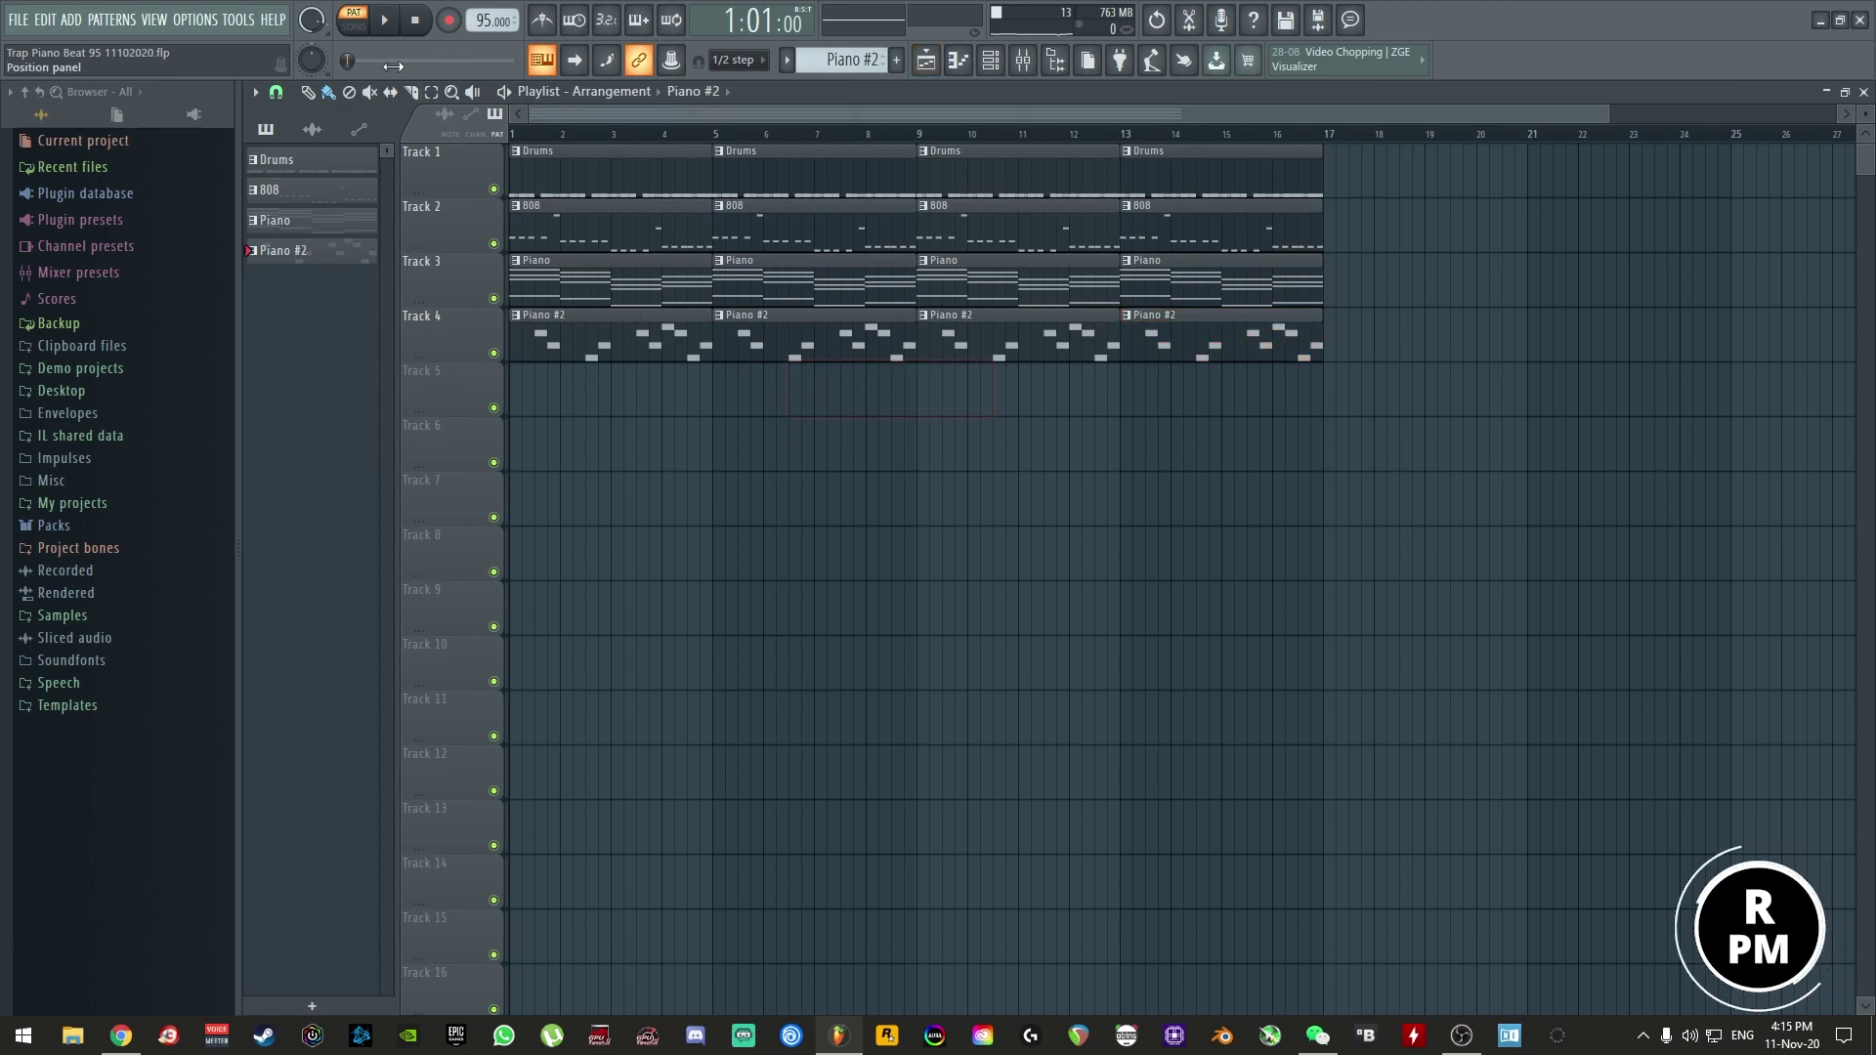
{"action": "key", "text": "space"}
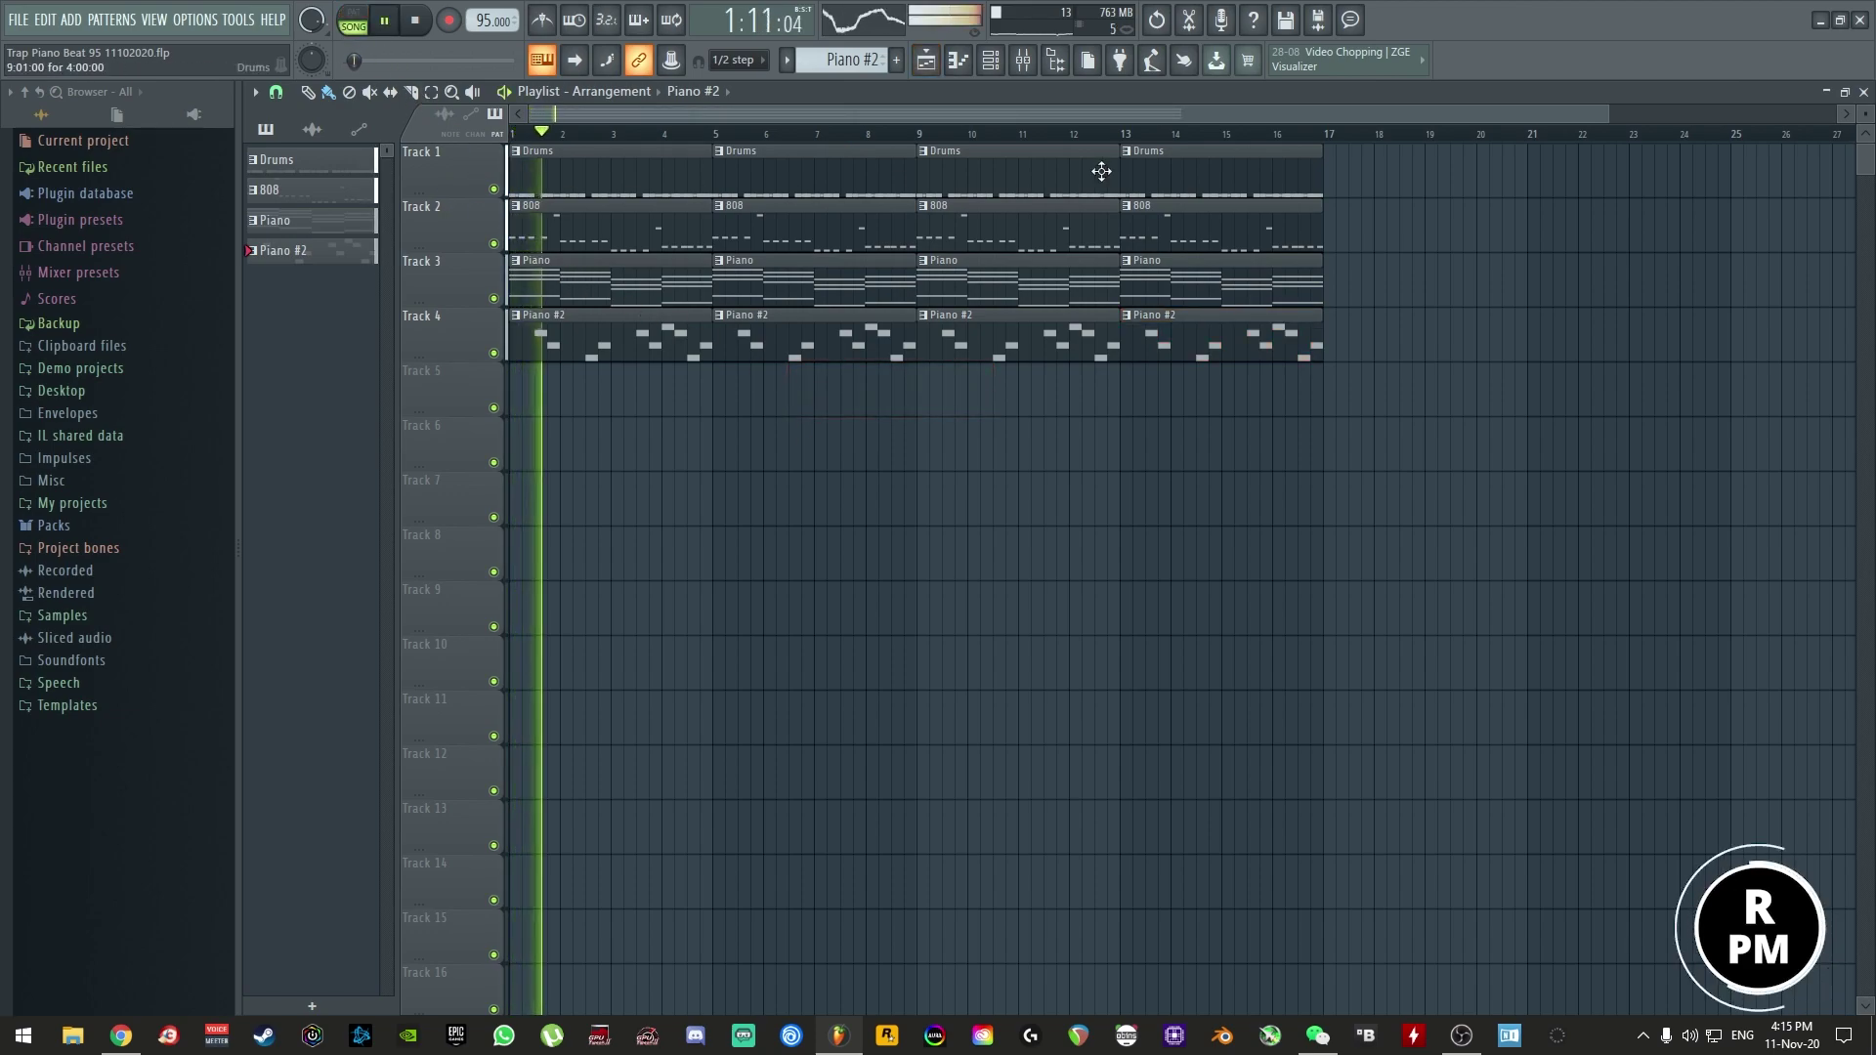
{"action": "key", "text": "F5"}
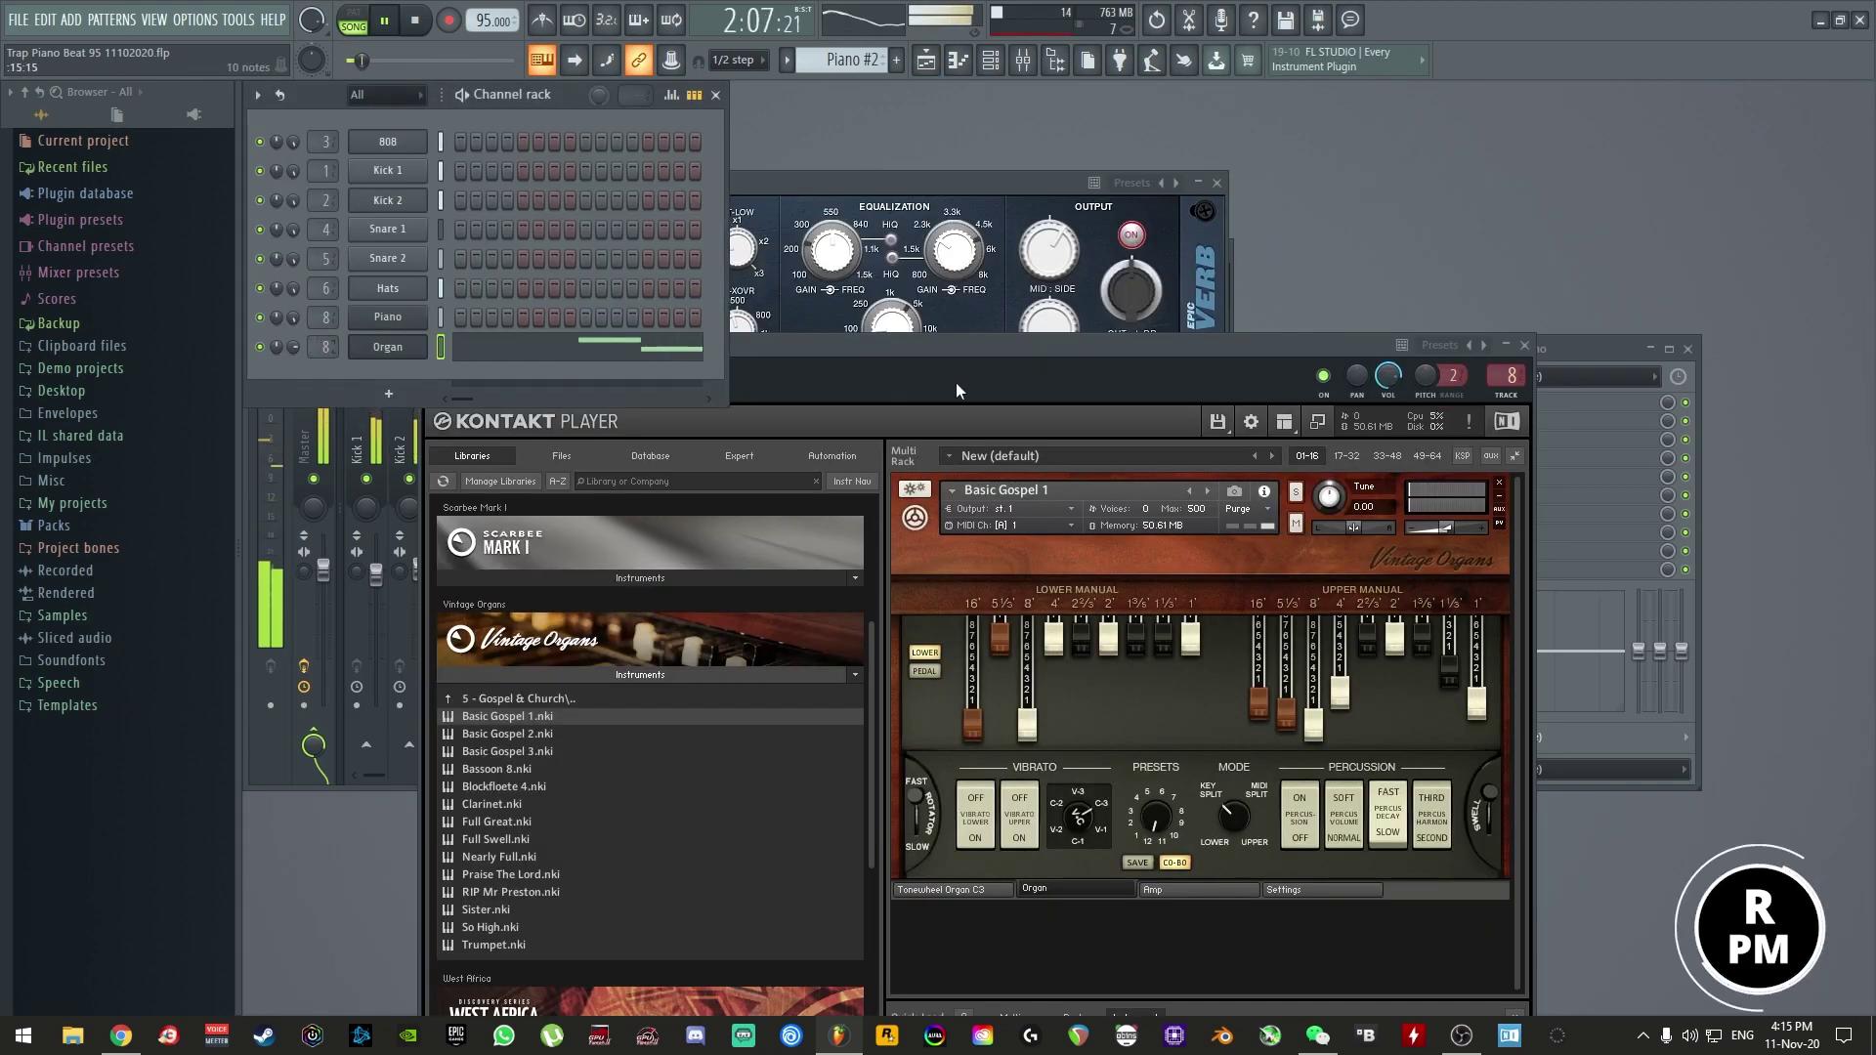
- Link the Organ channel to mixer track 9 and send that track to Reverb at about 84%
{"action": "key", "text": "F9"}
{"action": "left_click", "coordinate": [673, 437]}
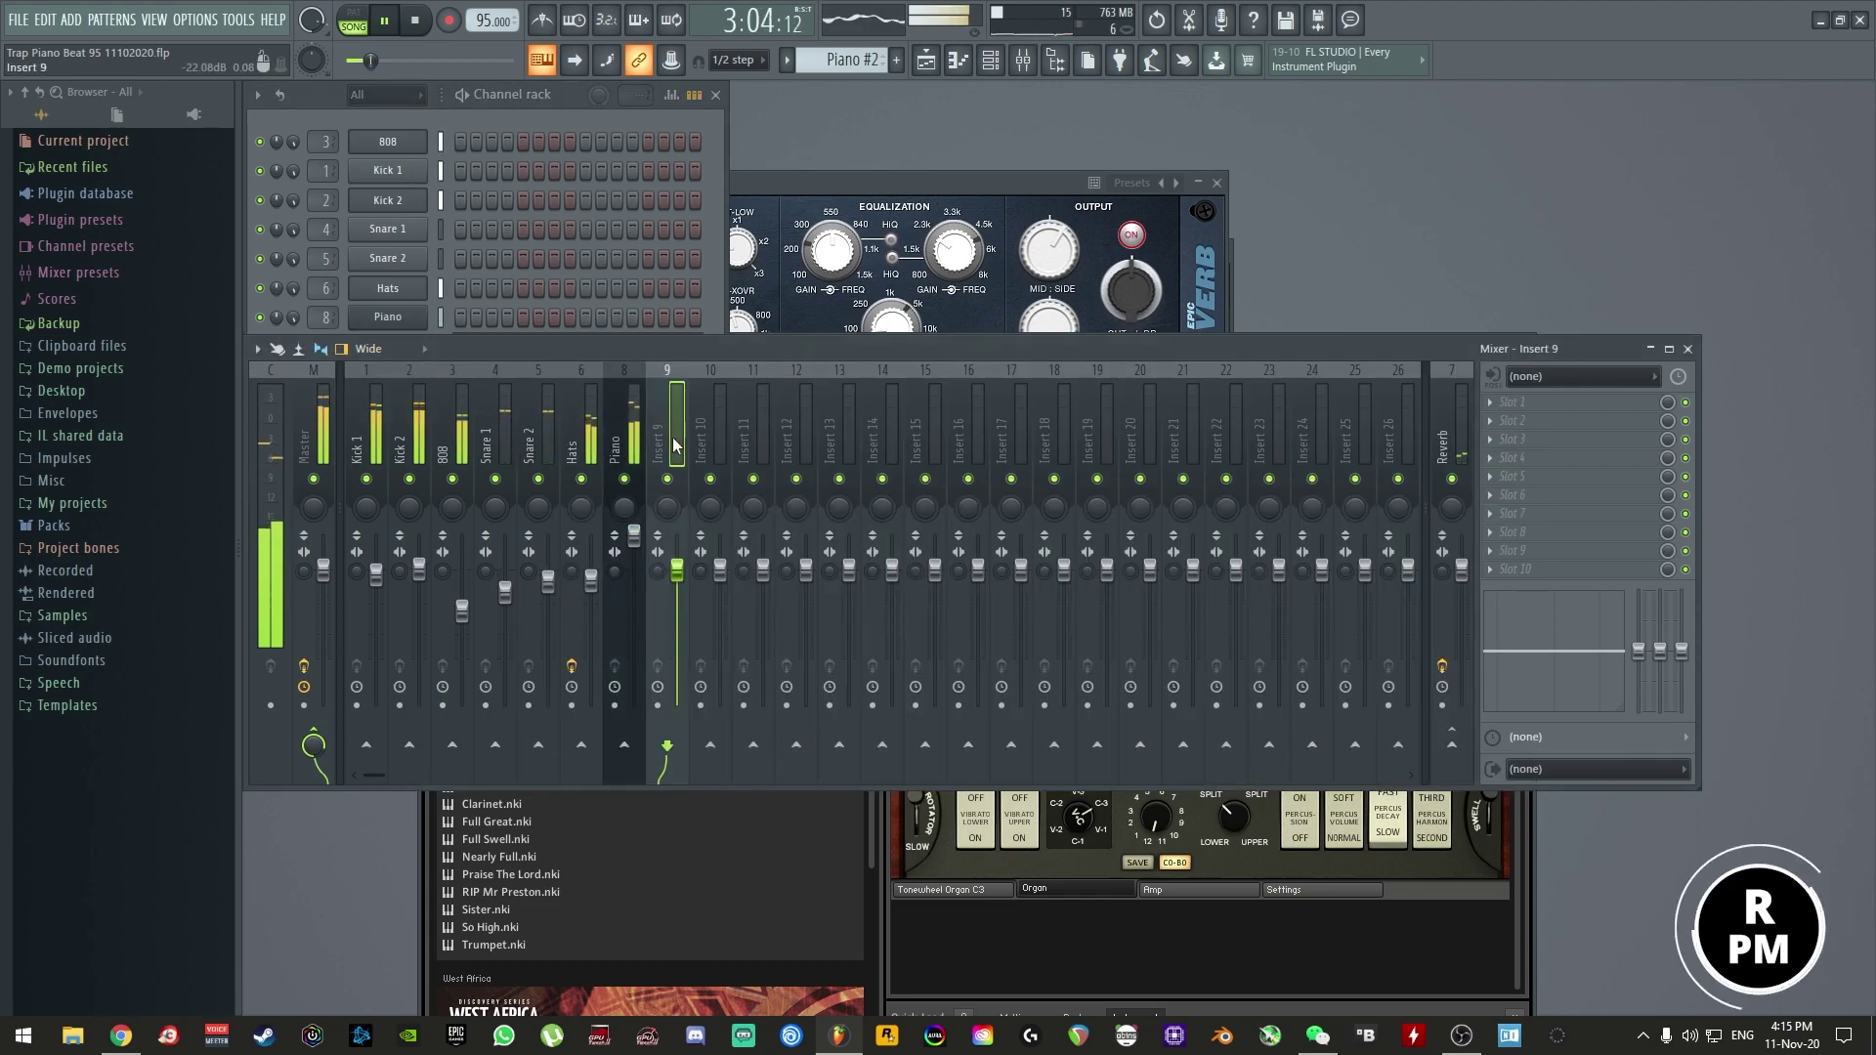
{"action": "key", "text": "ctrl+l"}
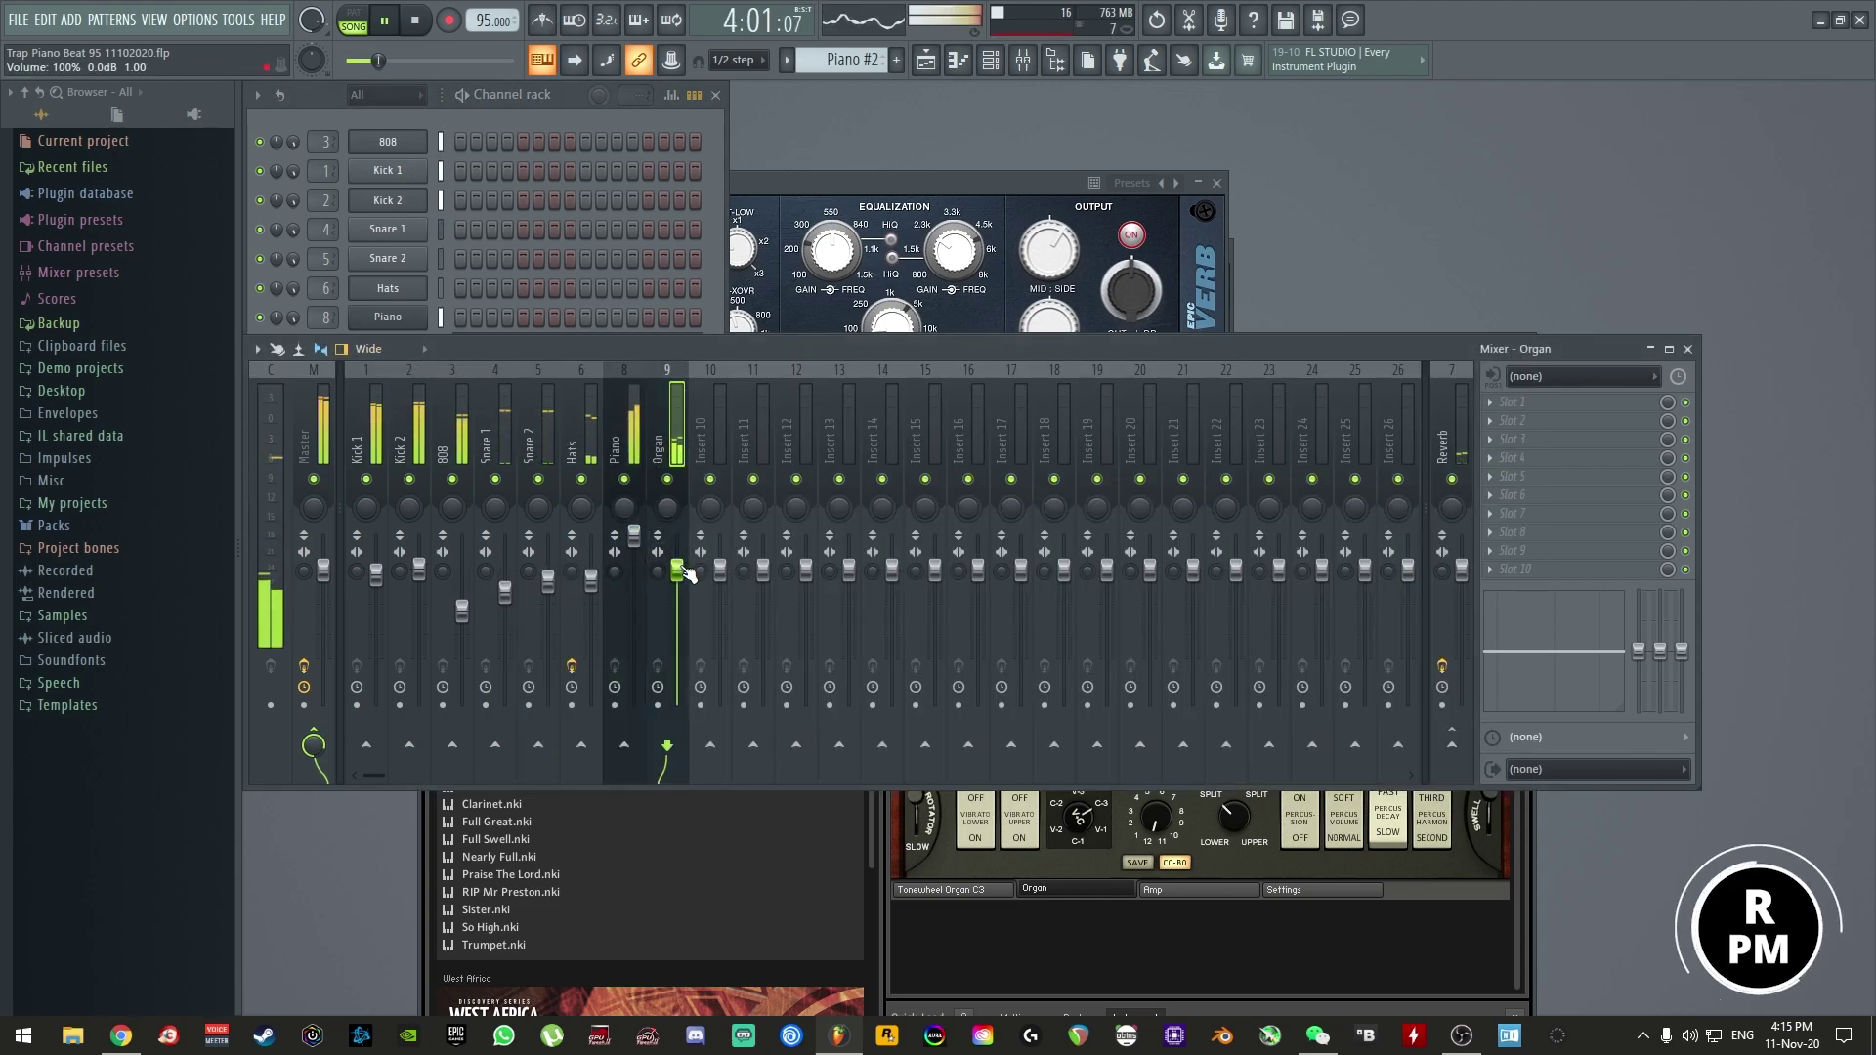
{"action": "left_click", "coordinate": [1452, 745]}
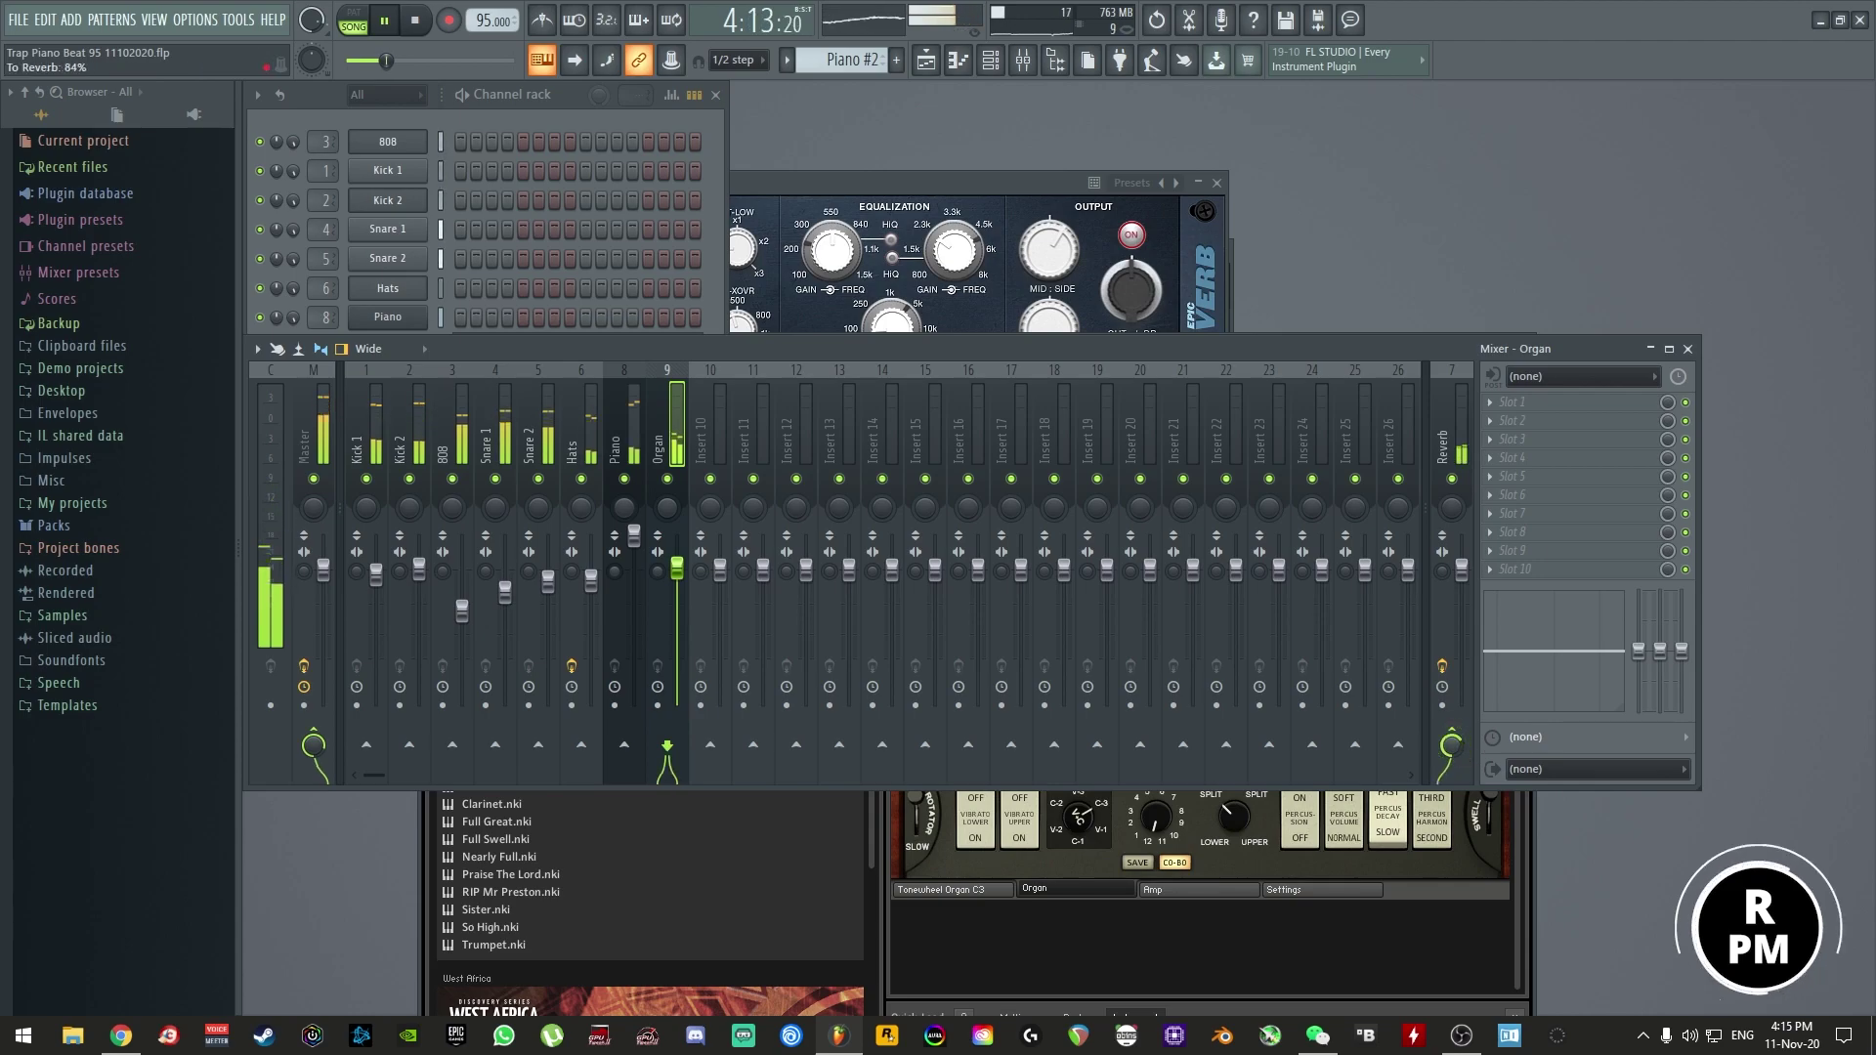
- Transpose the Organ melody up one octave and lower the Organ mixer track's volume to about 94%
{"action": "left_click", "coordinate": [612, 320]}
{"action": "right_click", "coordinate": [420, 344]}
{"action": "left_click", "coordinate": [495, 346]}
{"action": "key", "text": "ctrl+Up"}
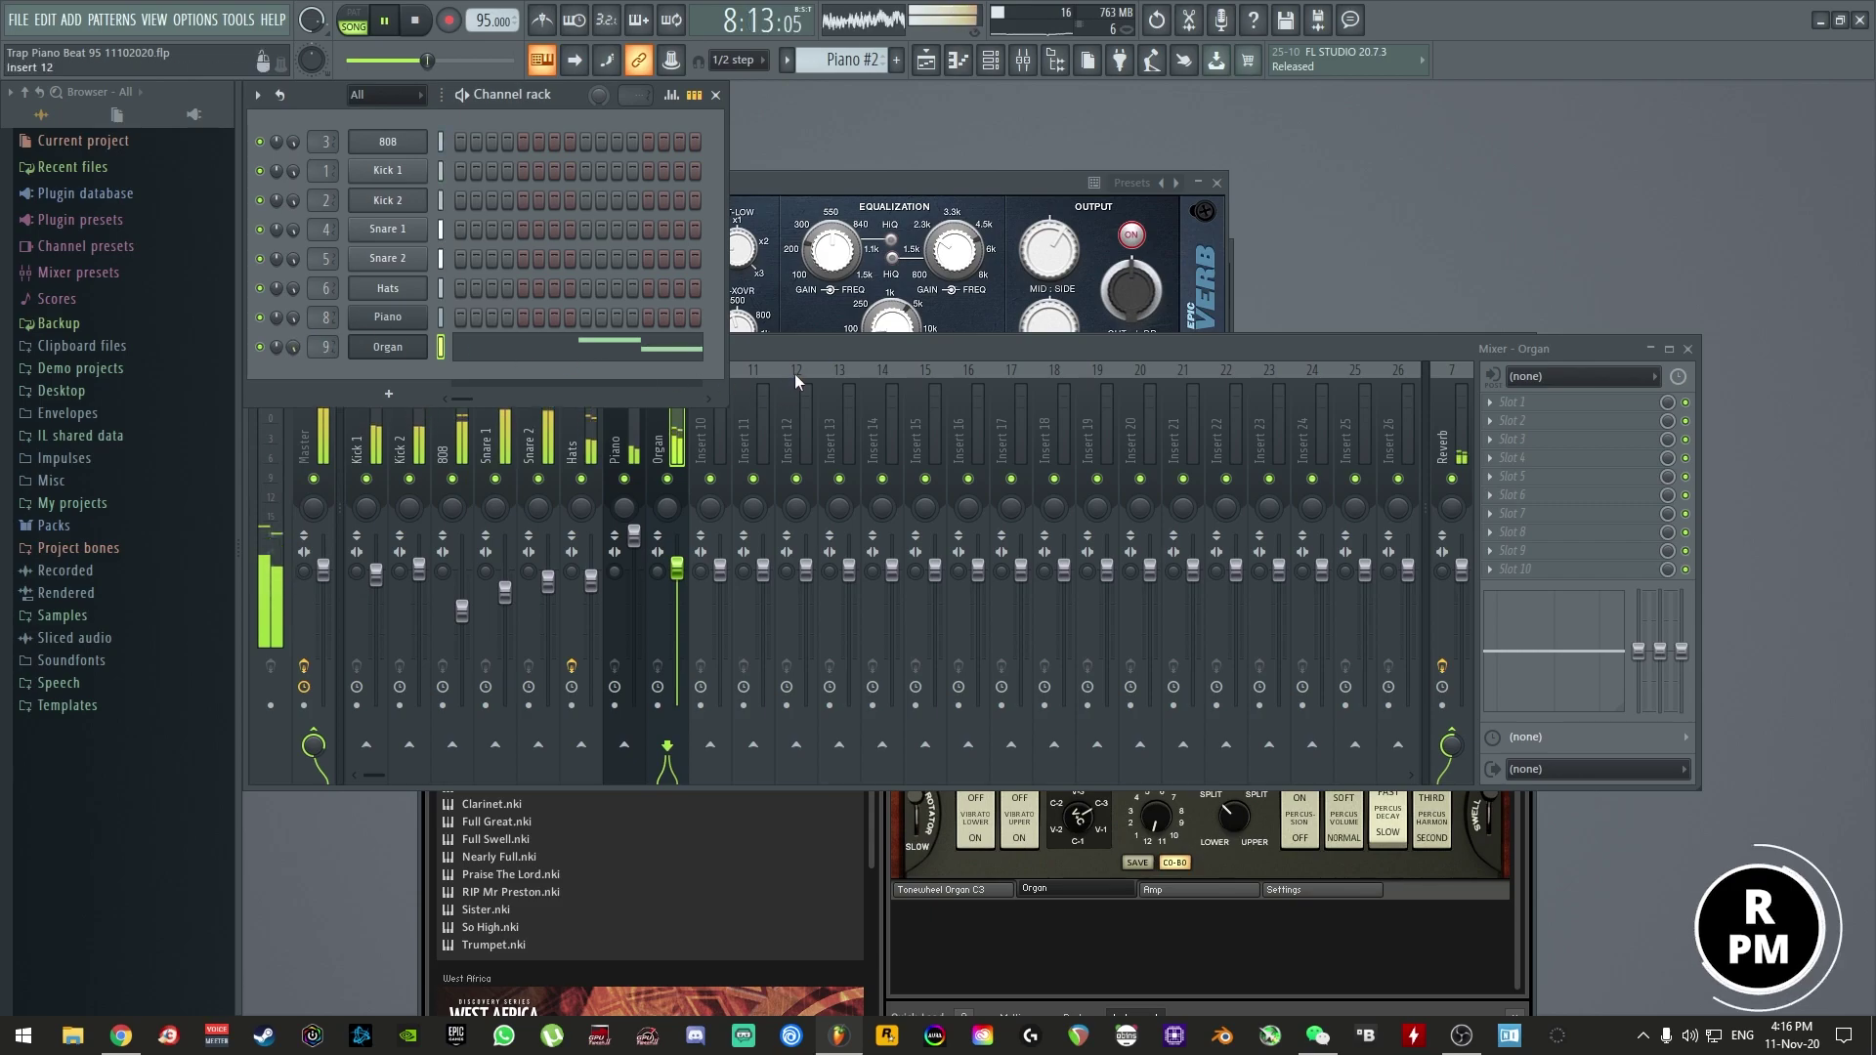
{"action": "left_click", "coordinate": [700, 473]}
{"action": "left_click_drag", "start_coordinate": [678, 568], "coordinate": [677, 575]}
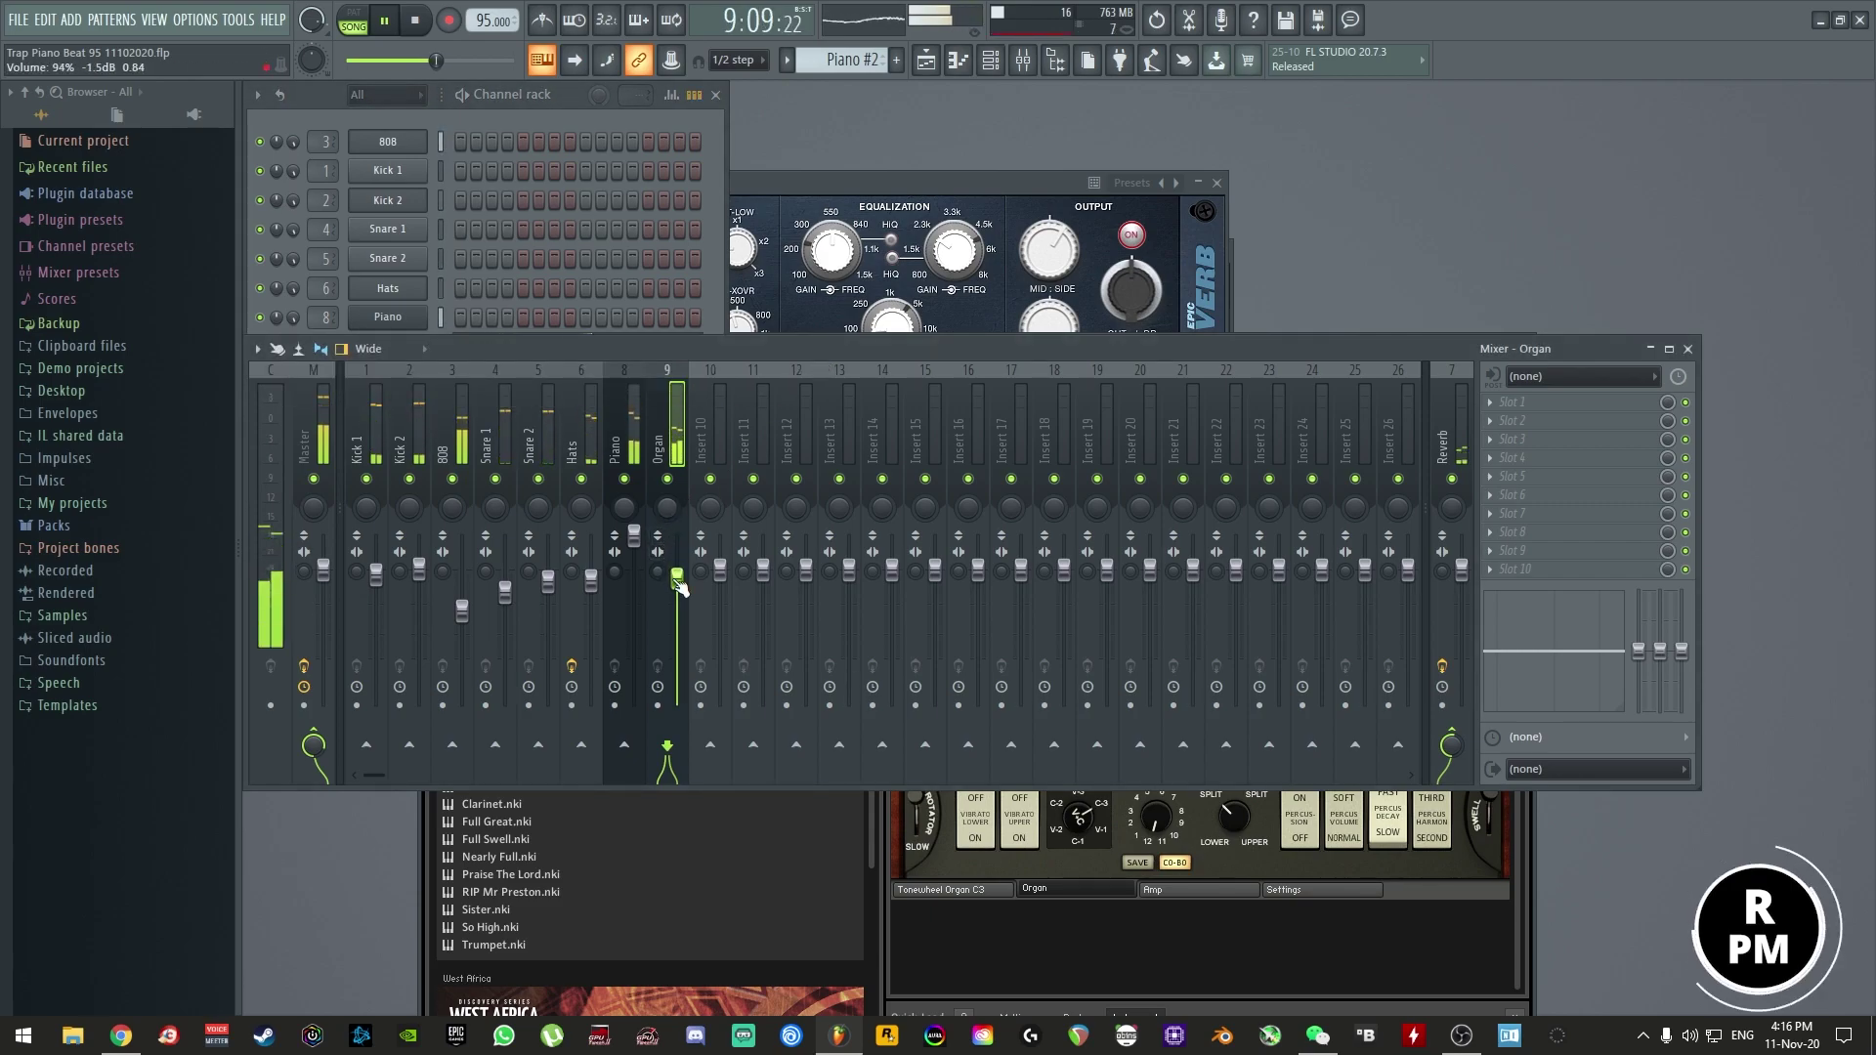
- Reopen the Organ channel's Kontakt window and expand the Vintage Organs instrument list
{"action": "left_click", "coordinate": [707, 290]}
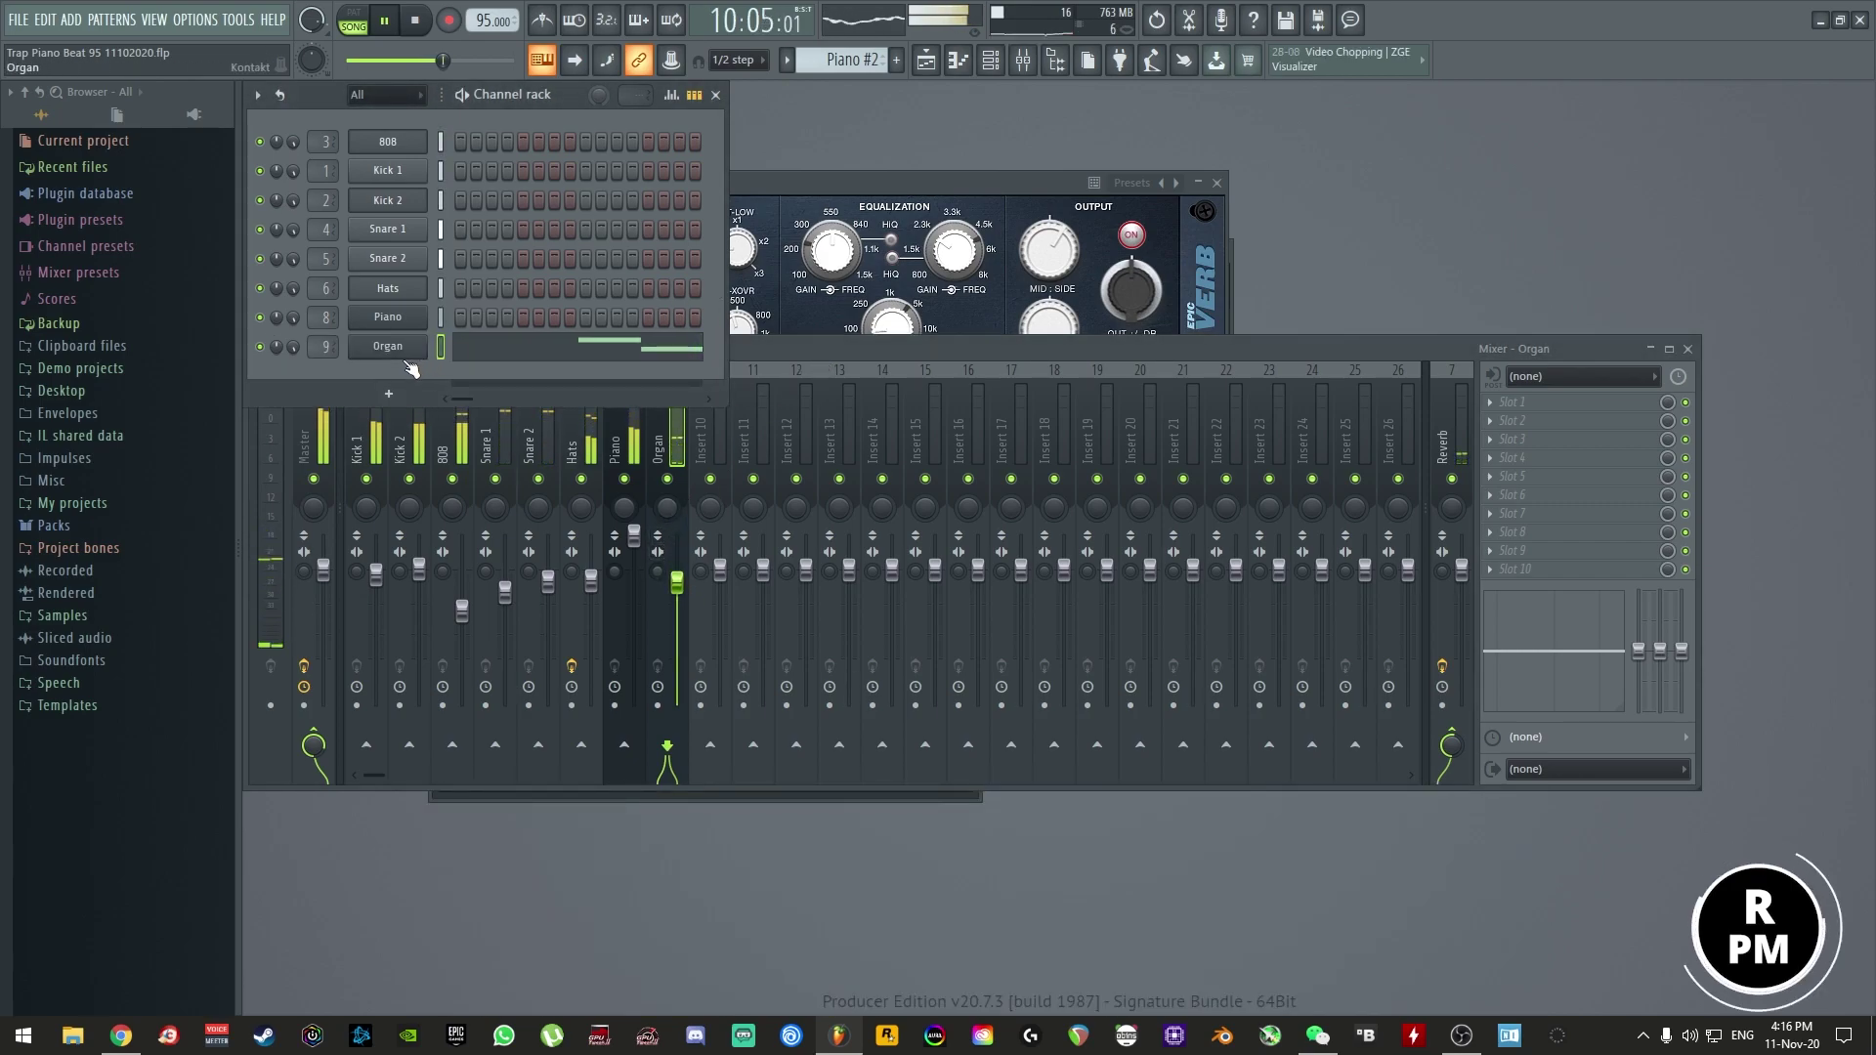
{"action": "left_click", "coordinate": [408, 360]}
{"action": "scroll", "coordinate": [666, 778], "scroll_direction": "down", "scroll_amount": 3}
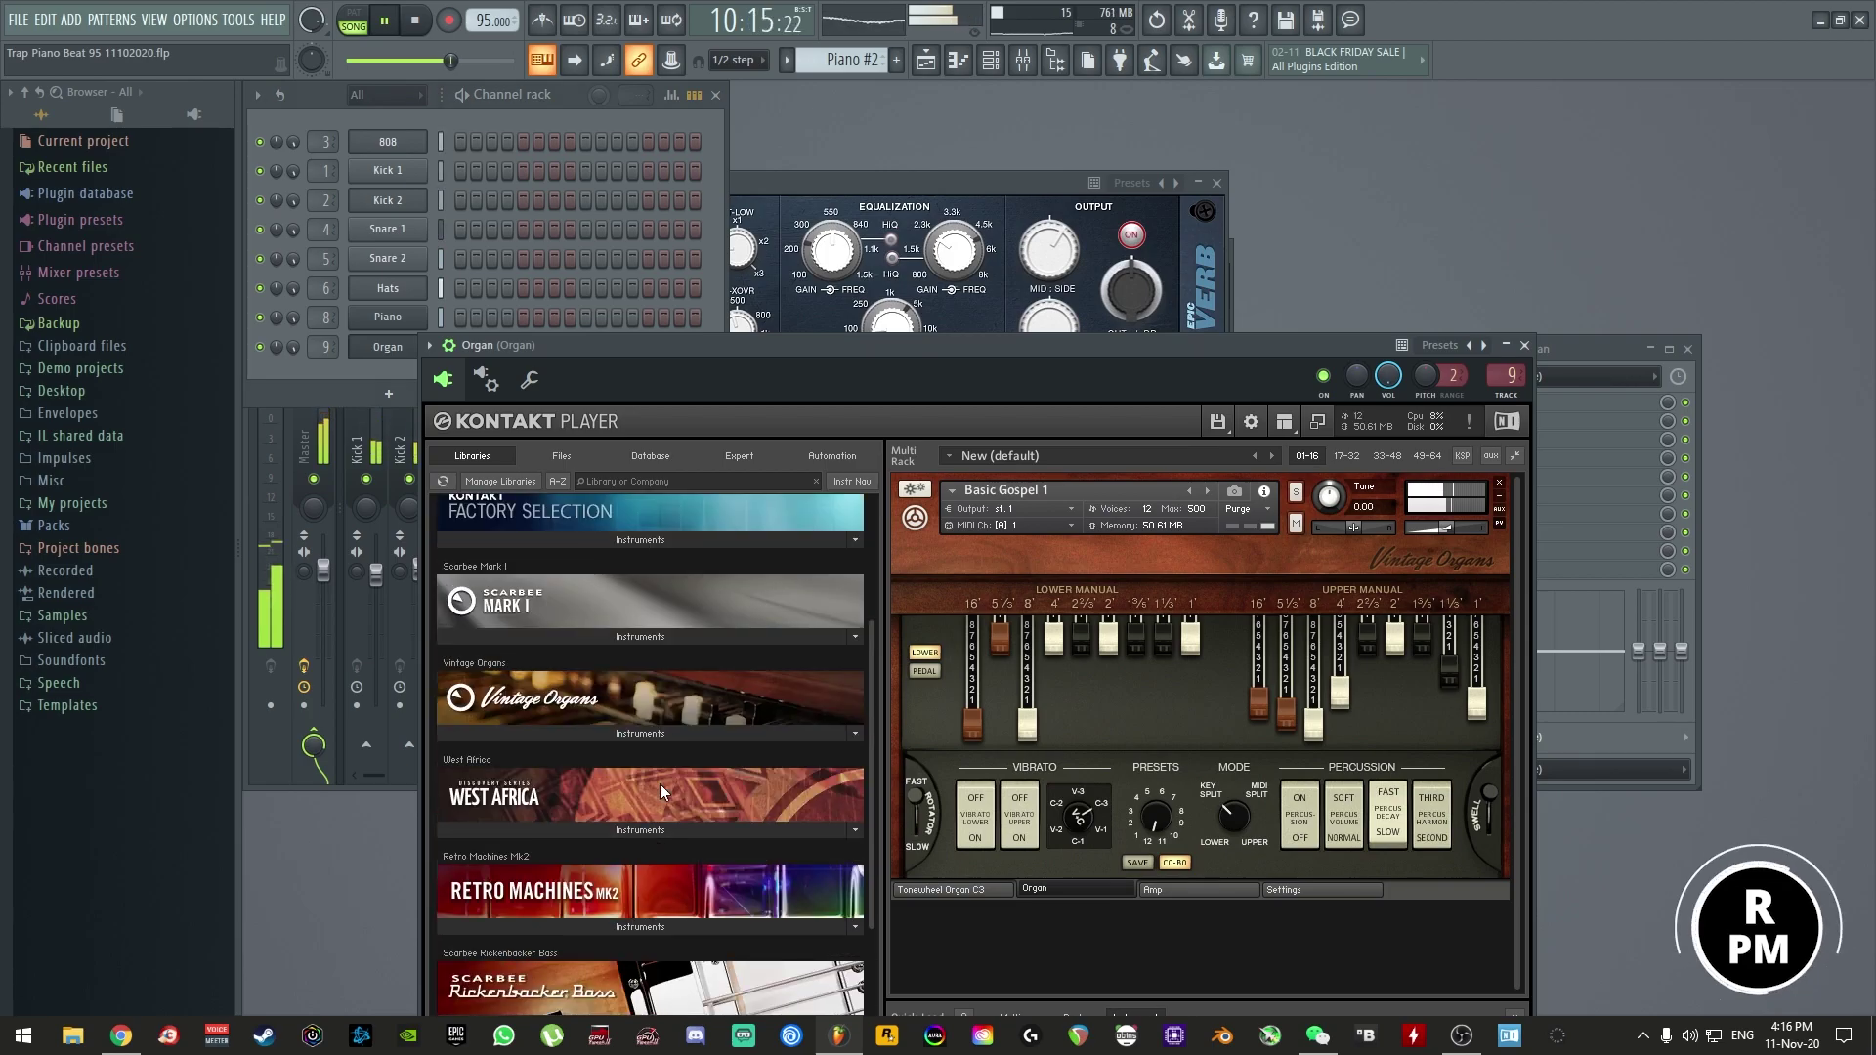
{"action": "left_click", "coordinate": [637, 737]}
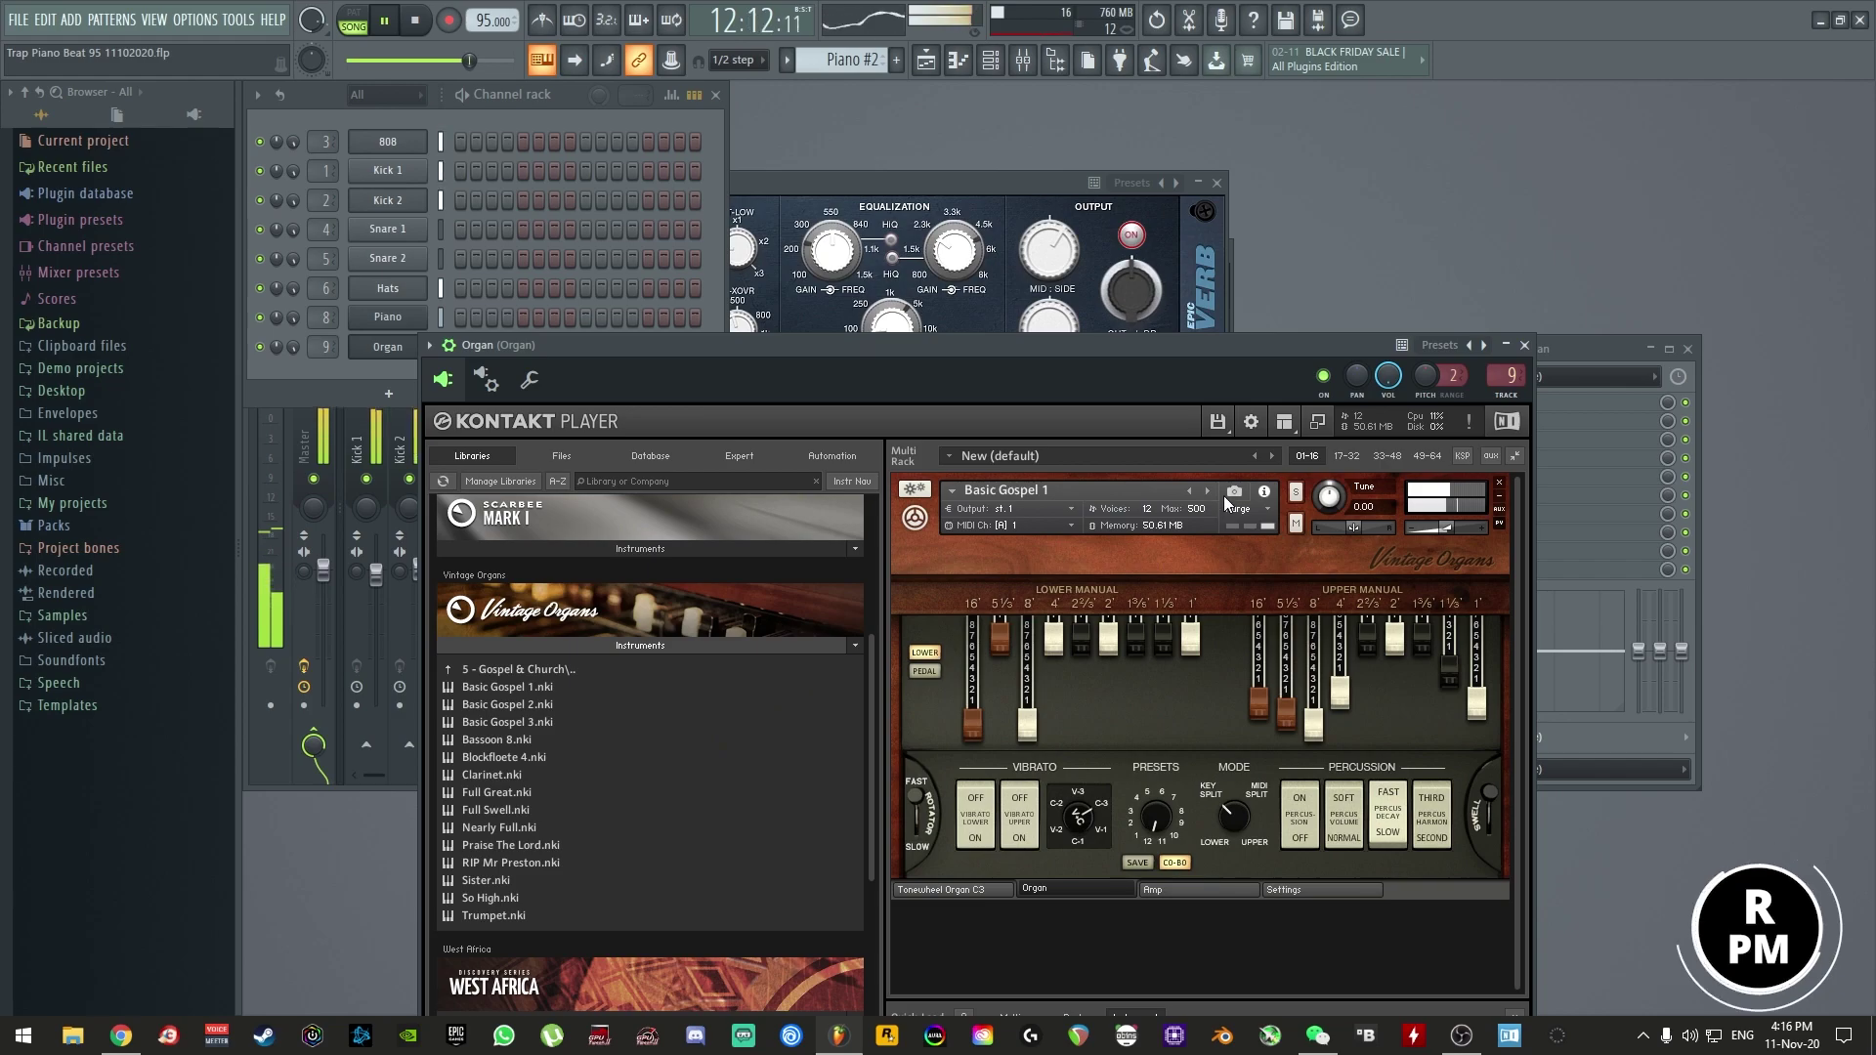
- Try the Trumpet and Basic Gospel 2 organ sounds during playback and load Basic Gospel 3
{"action": "left_click", "coordinate": [1192, 493]}
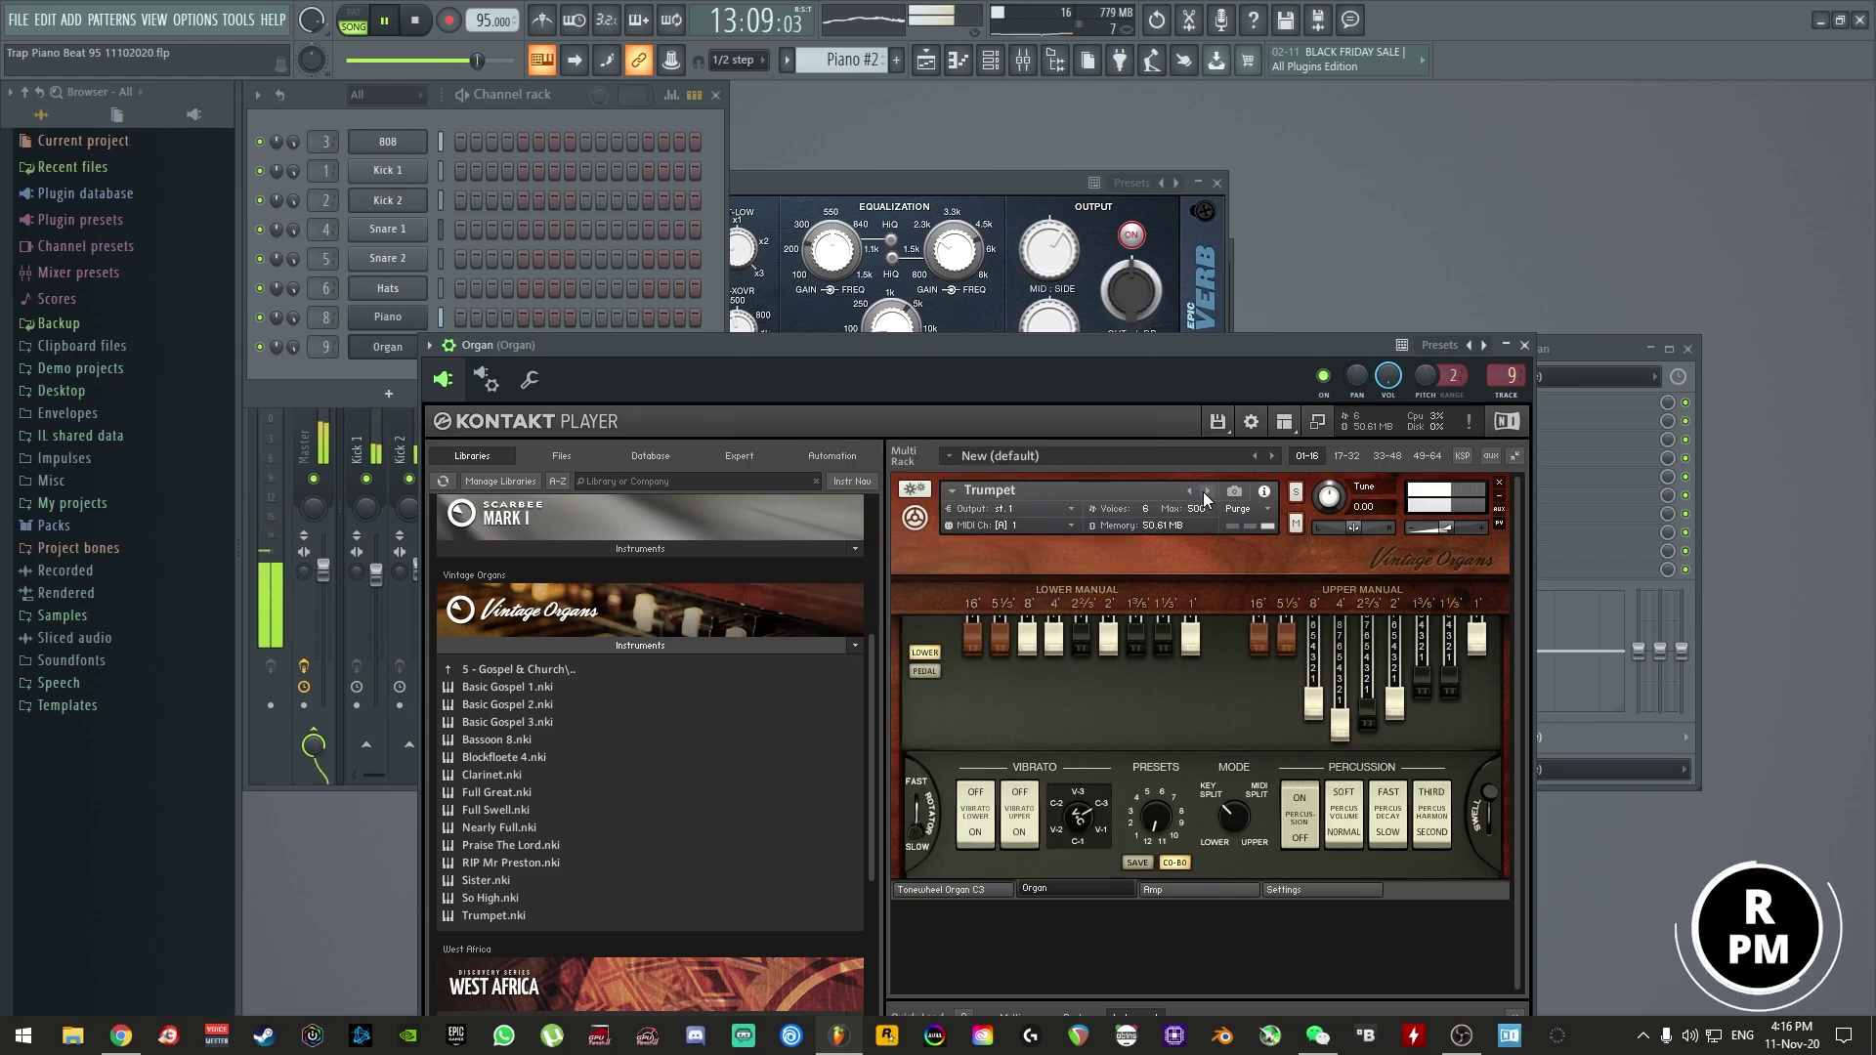
{"action": "left_click", "coordinate": [1210, 490]}
{"action": "left_click", "coordinate": [1210, 491]}
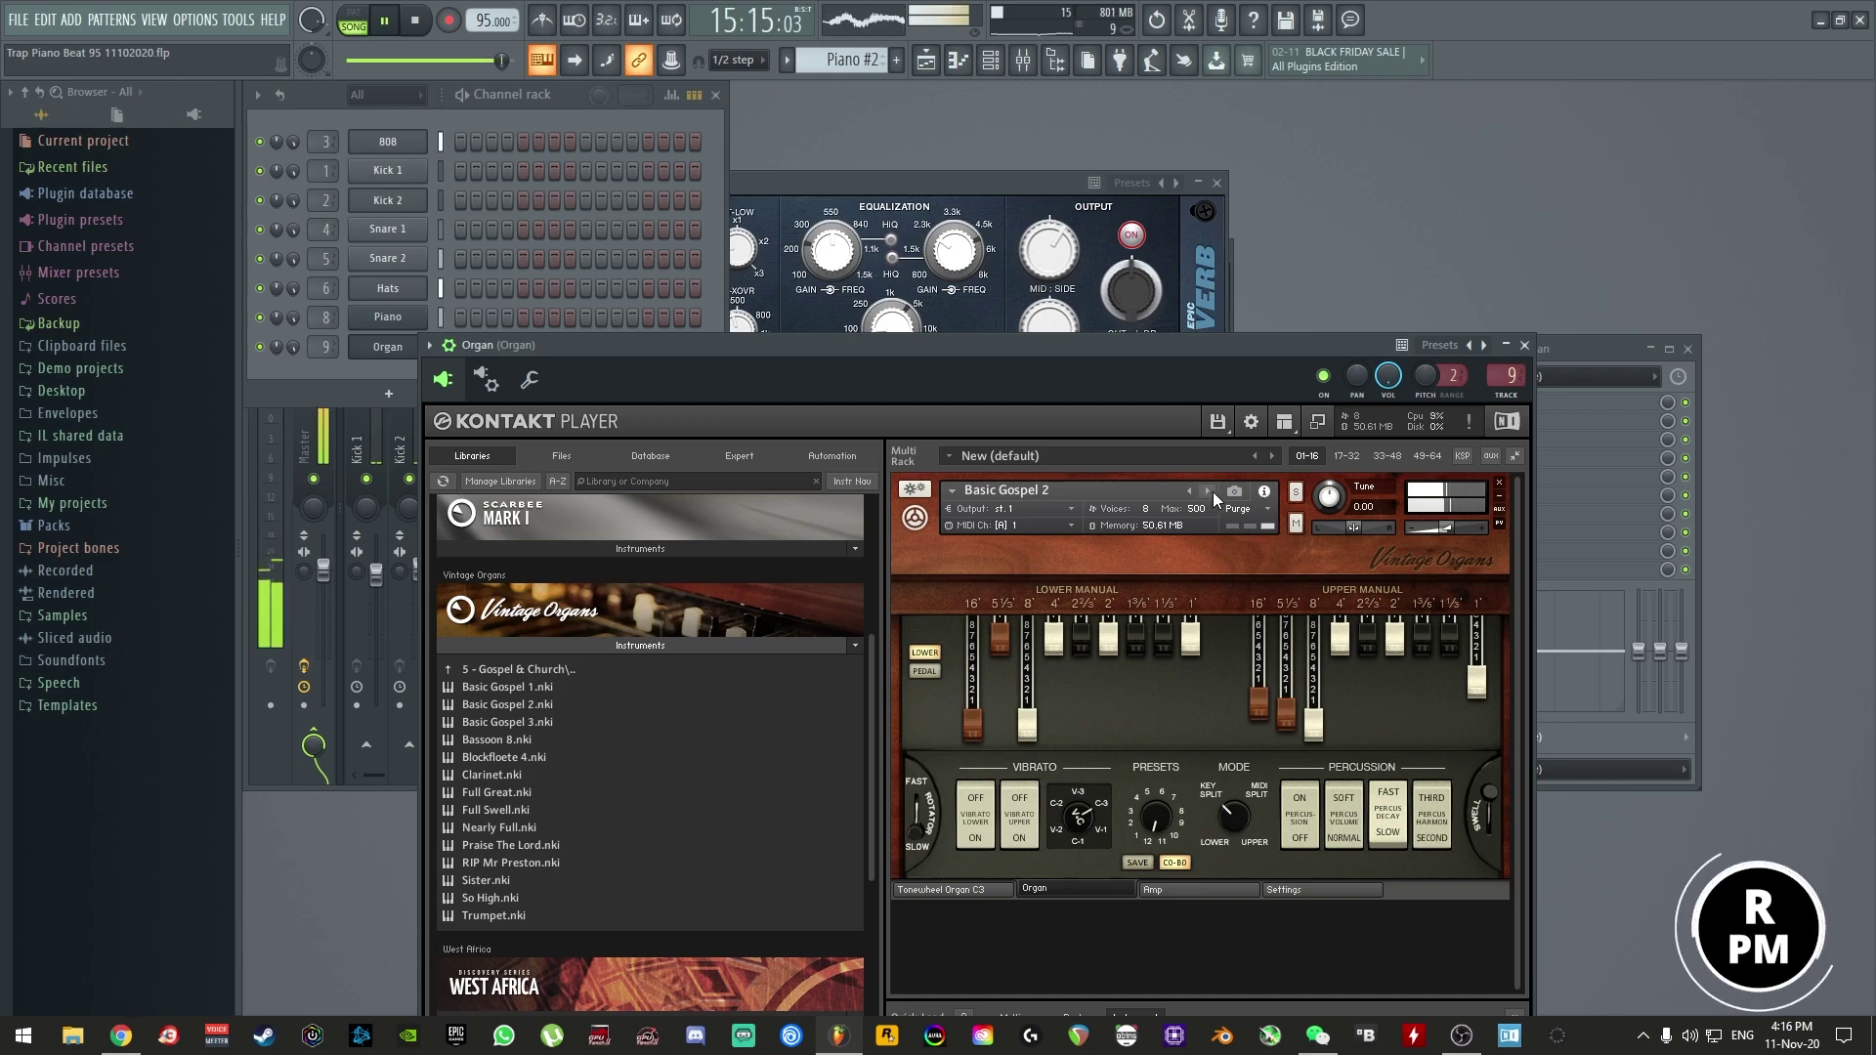
{"action": "left_click", "coordinate": [1211, 491]}
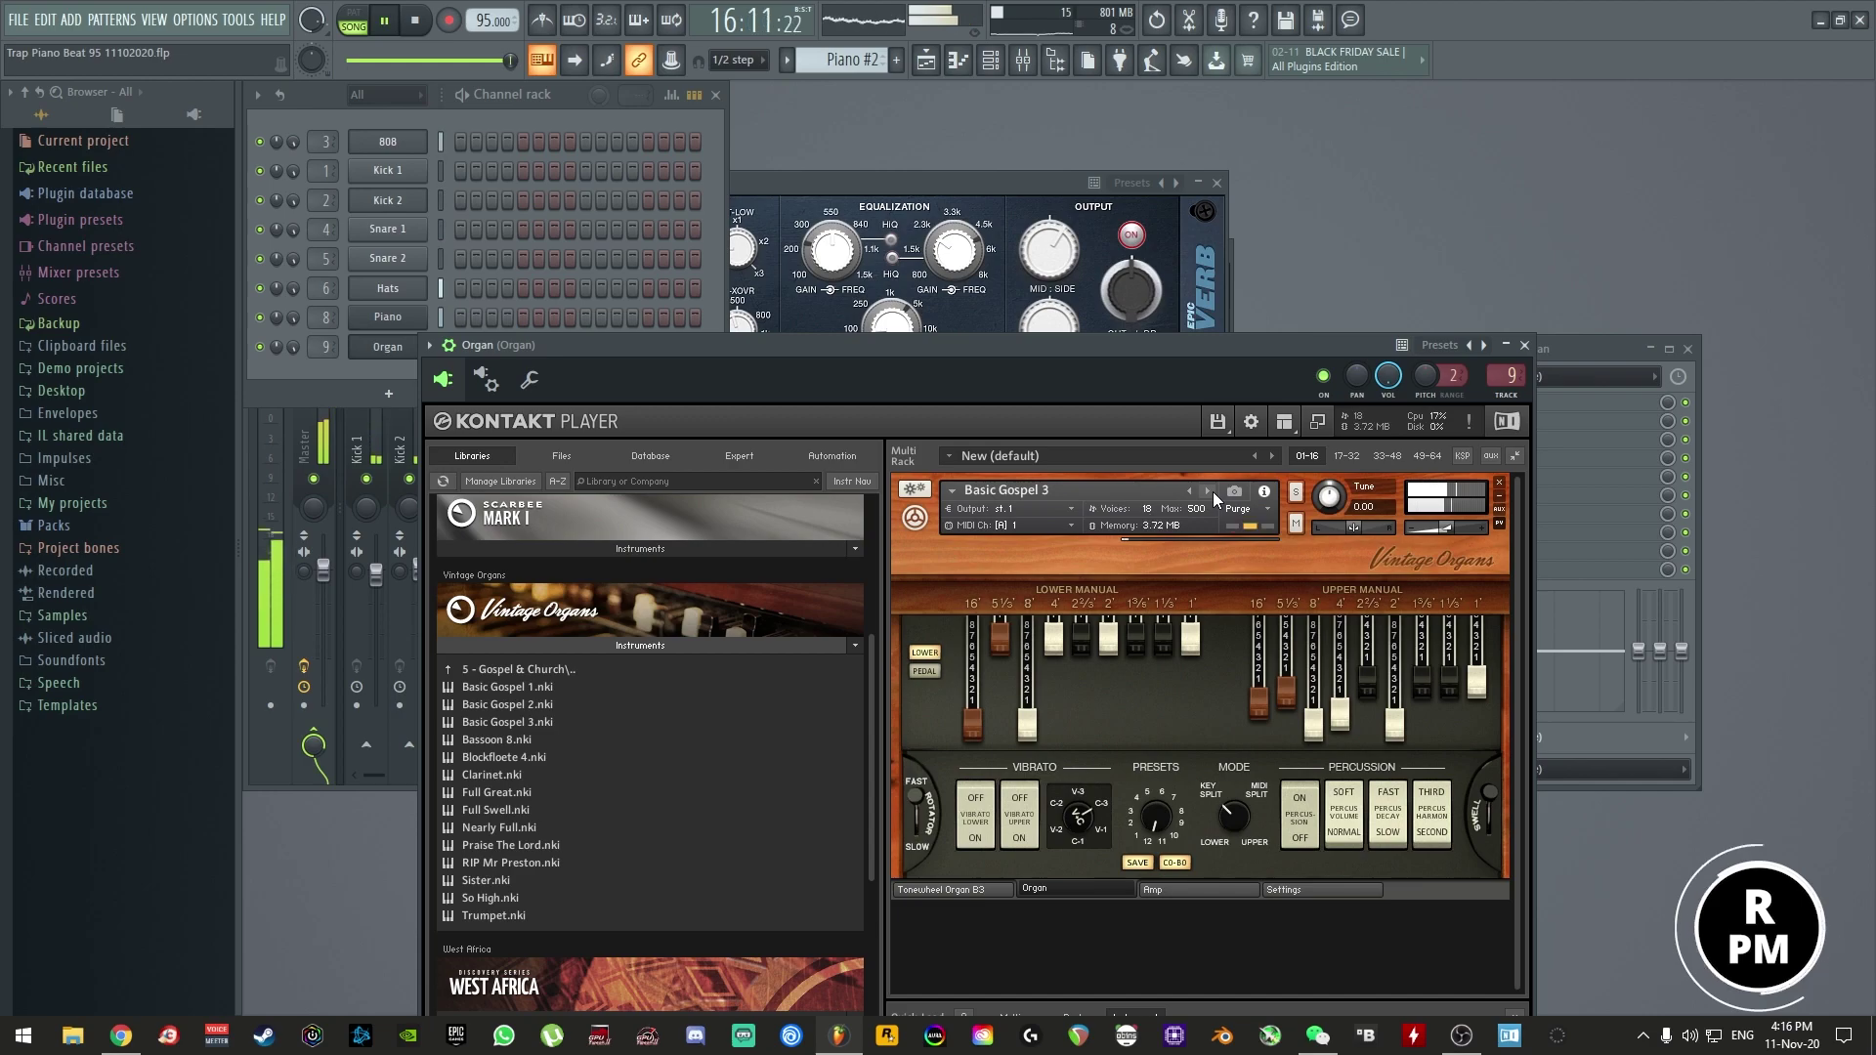
- Audition the Vintage Organs presets in order from Bassoon 8 through So High while the beat plays
{"action": "left_click", "coordinate": [1209, 491]}
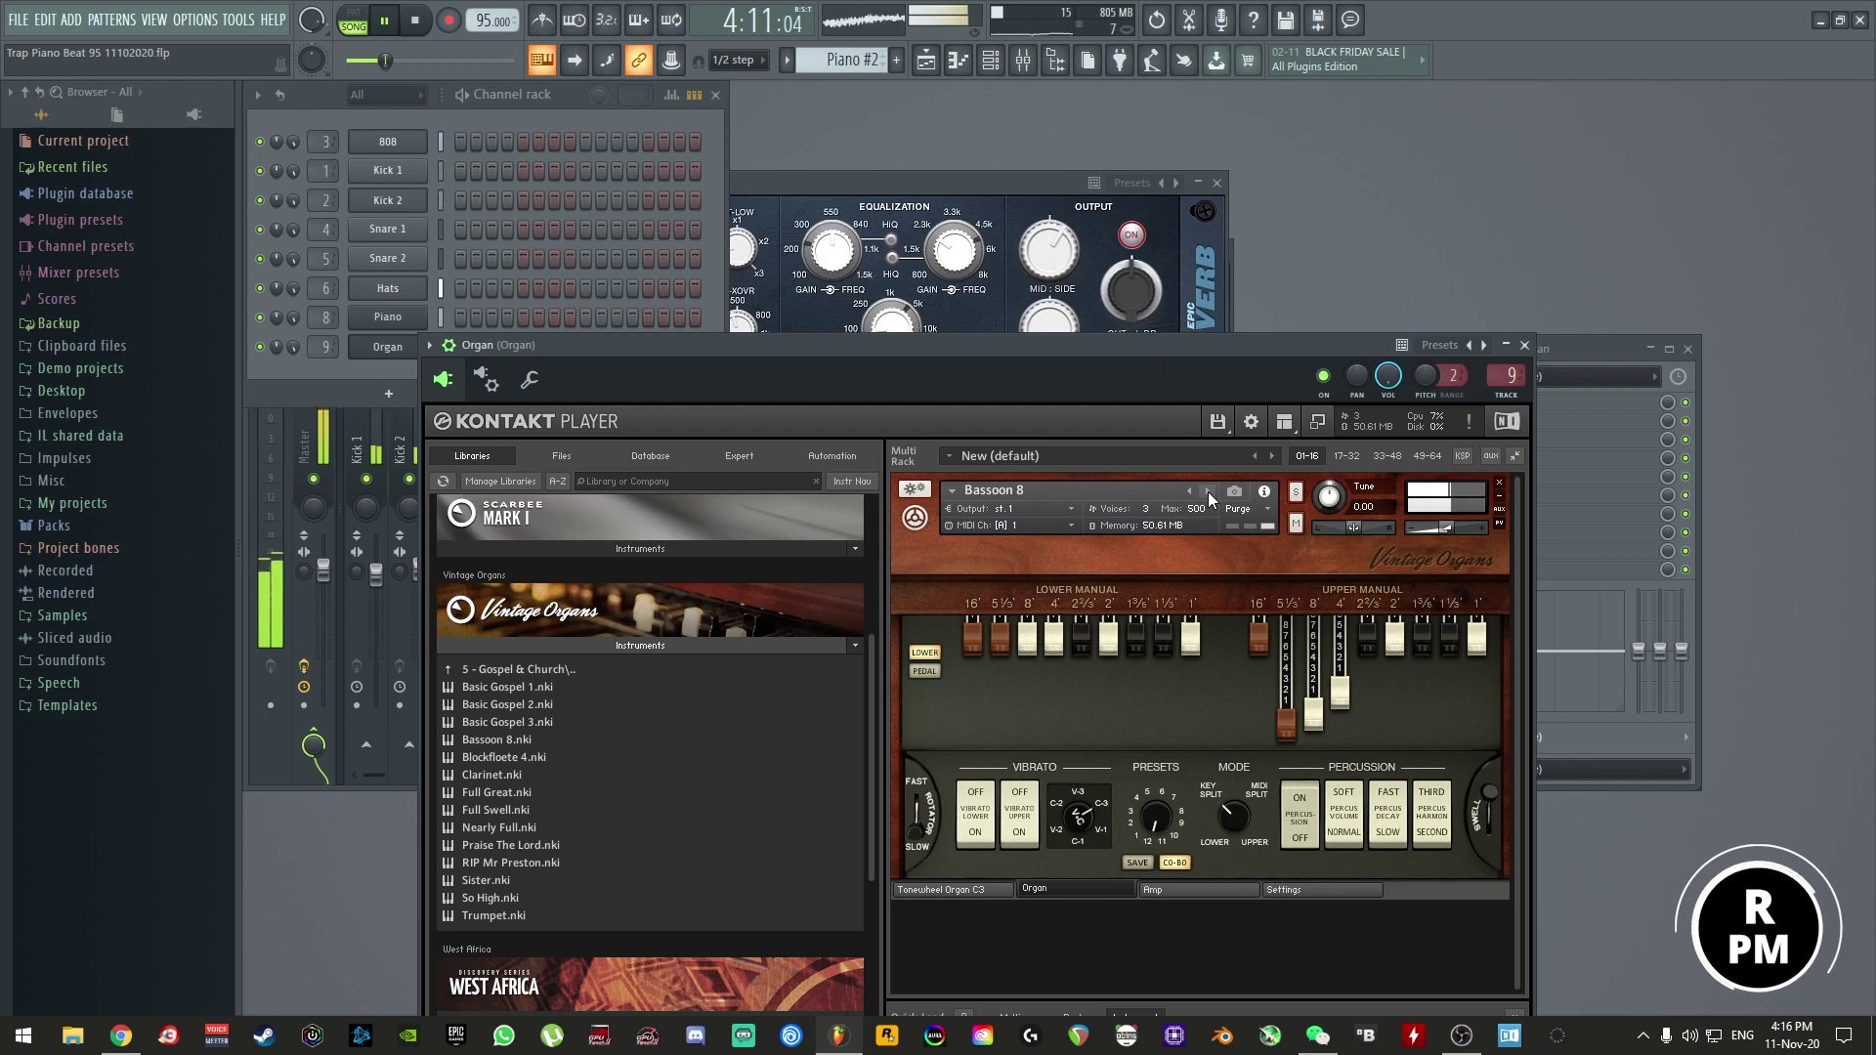
{"action": "left_click", "coordinate": [1208, 491]}
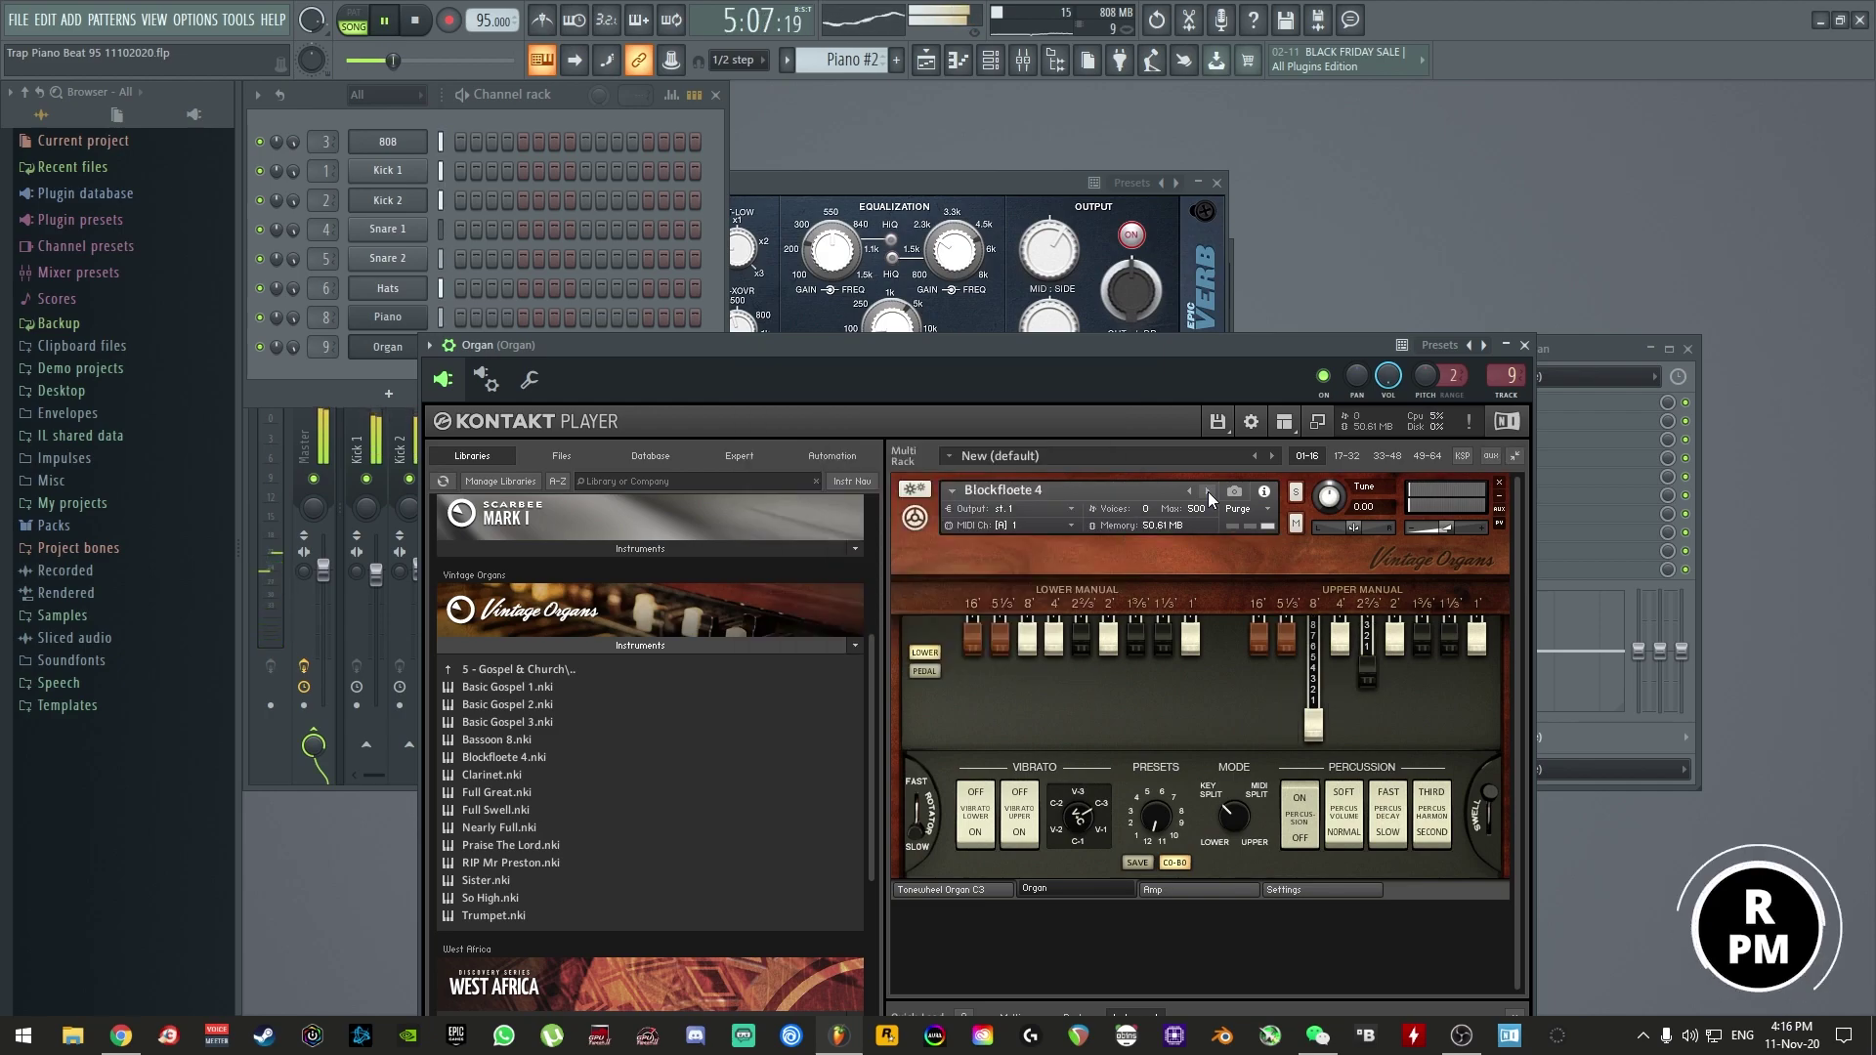
{"action": "left_click", "coordinate": [1208, 491]}
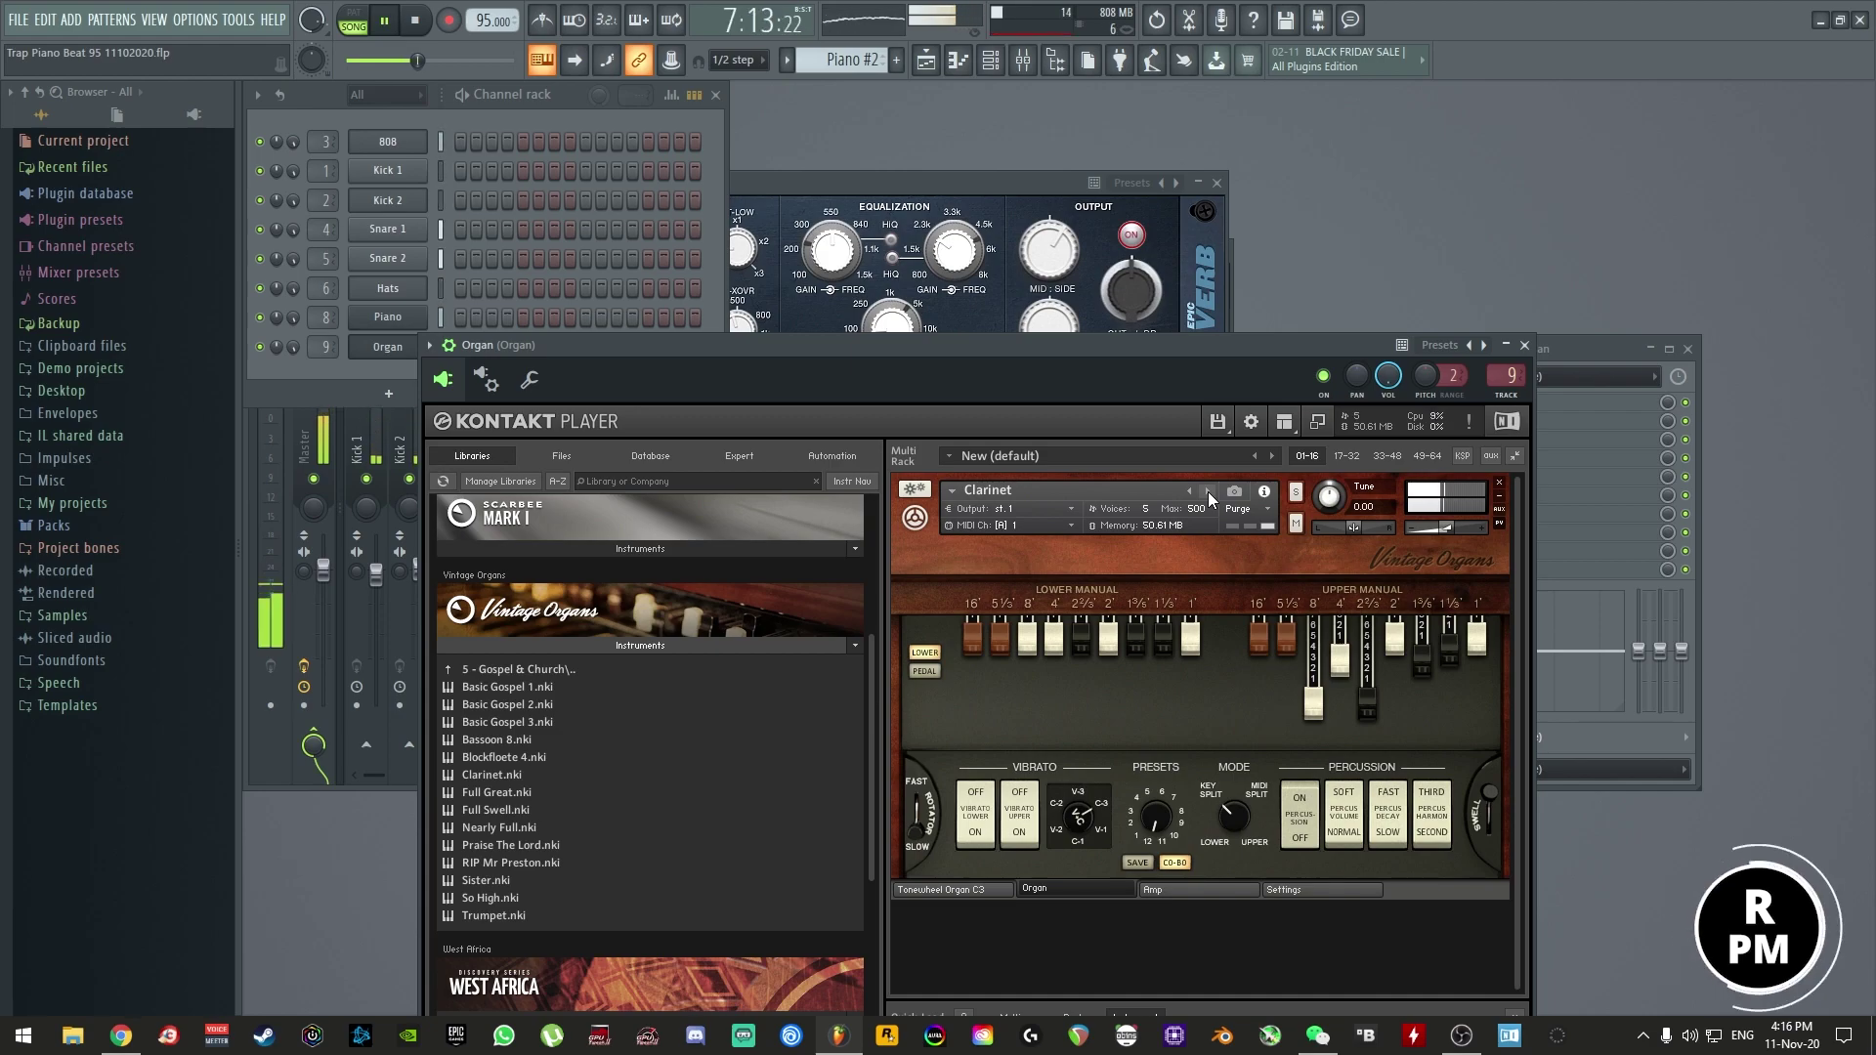
{"action": "left_click", "coordinate": [1208, 491]}
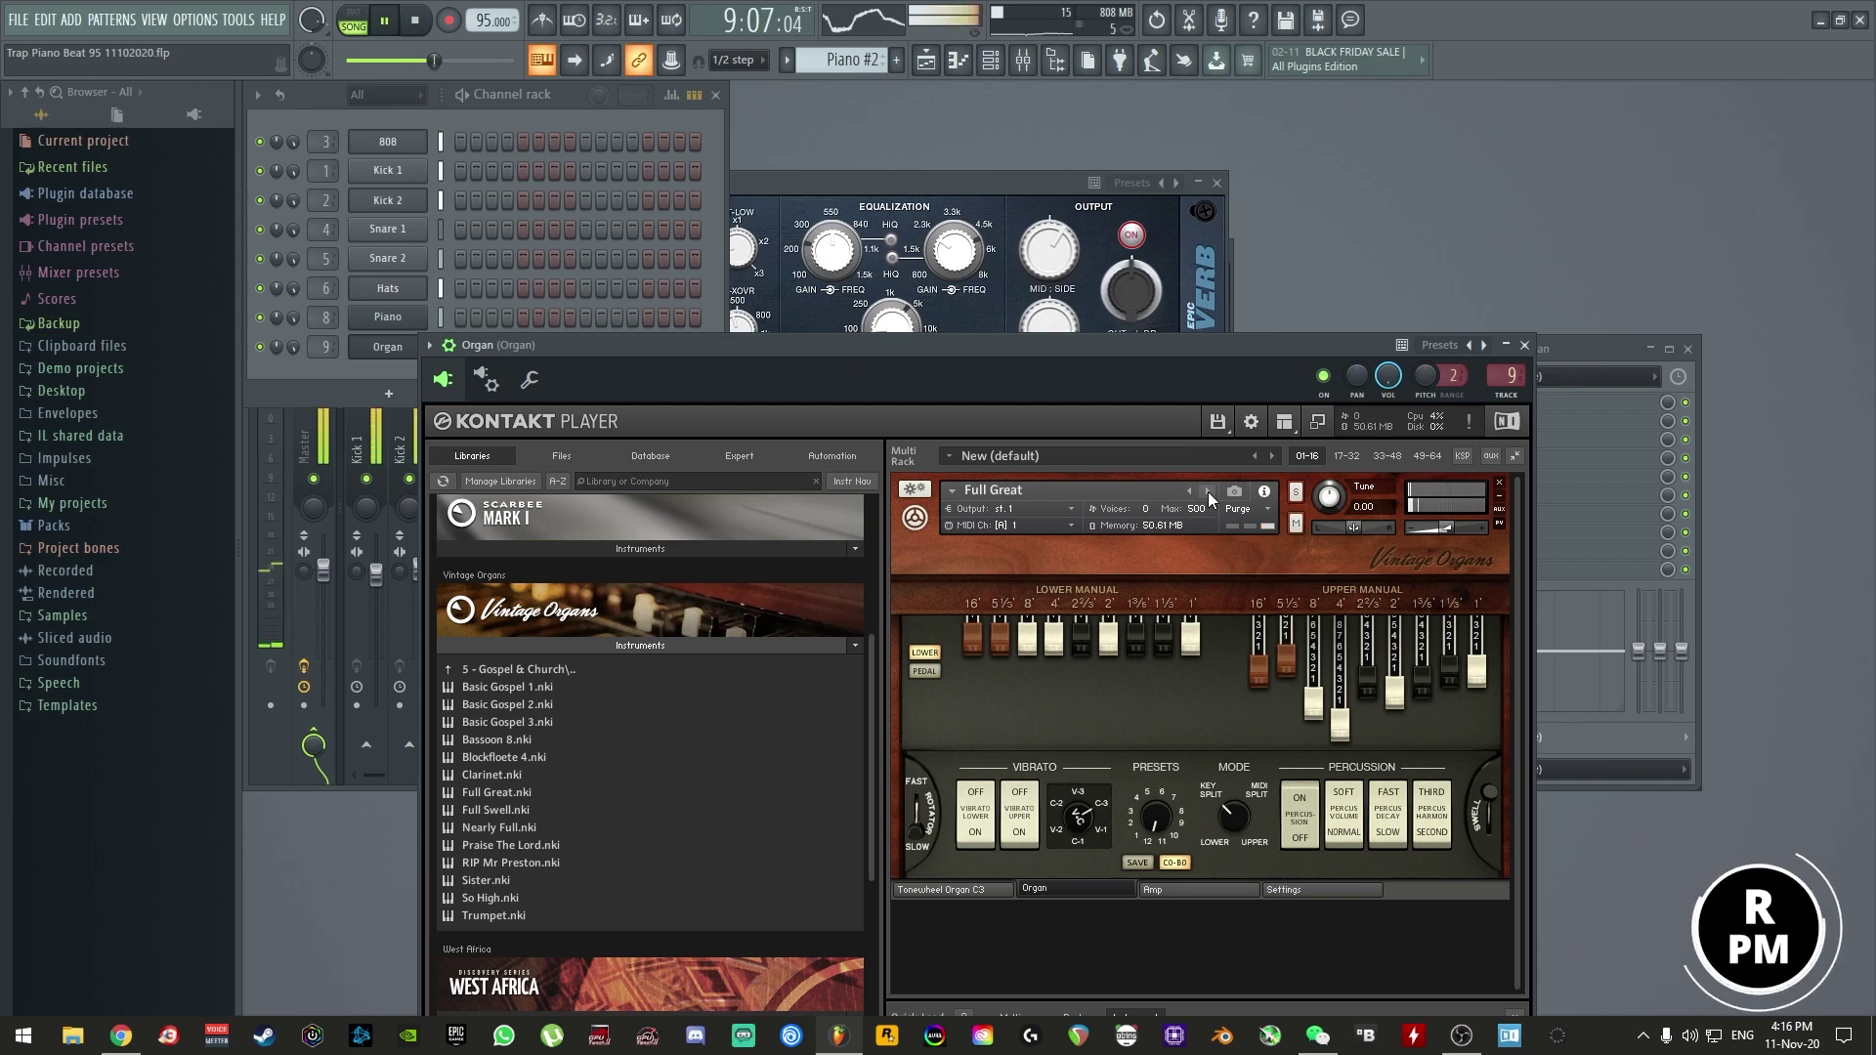
{"action": "left_click", "coordinate": [1208, 491]}
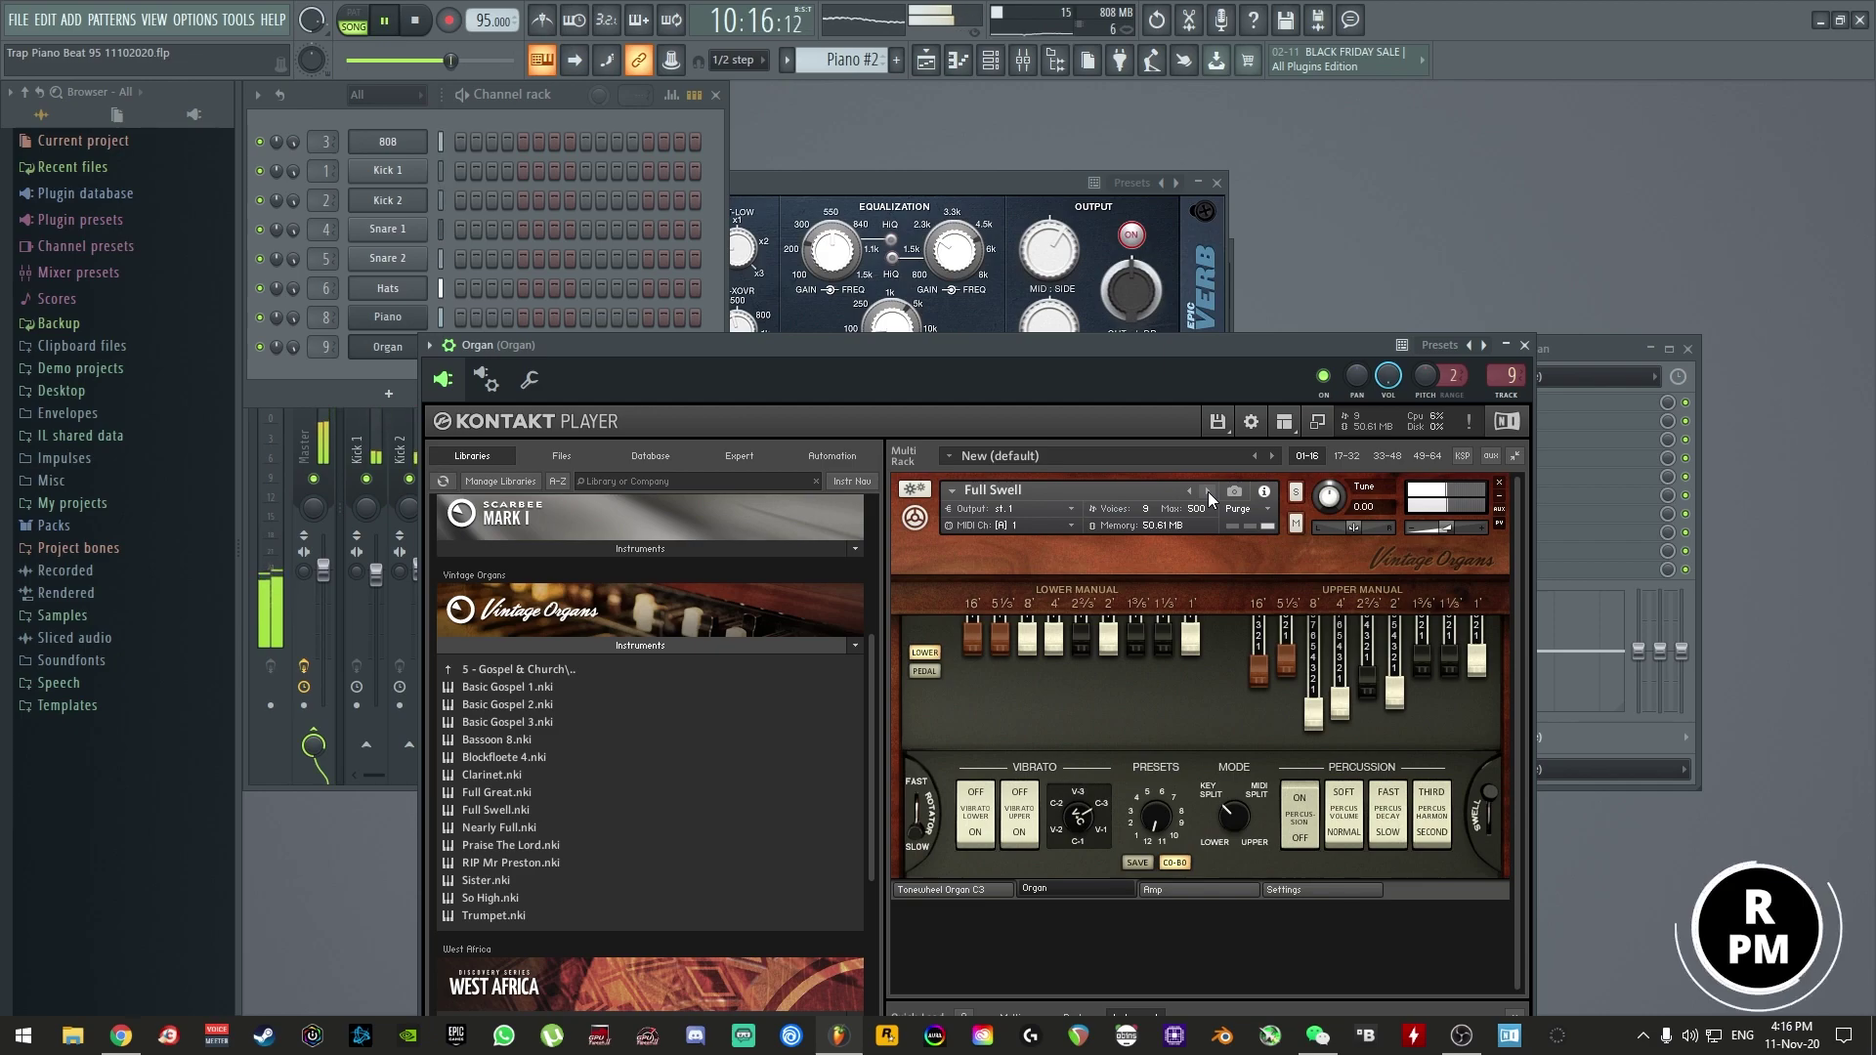
{"action": "left_click", "coordinate": [1208, 490]}
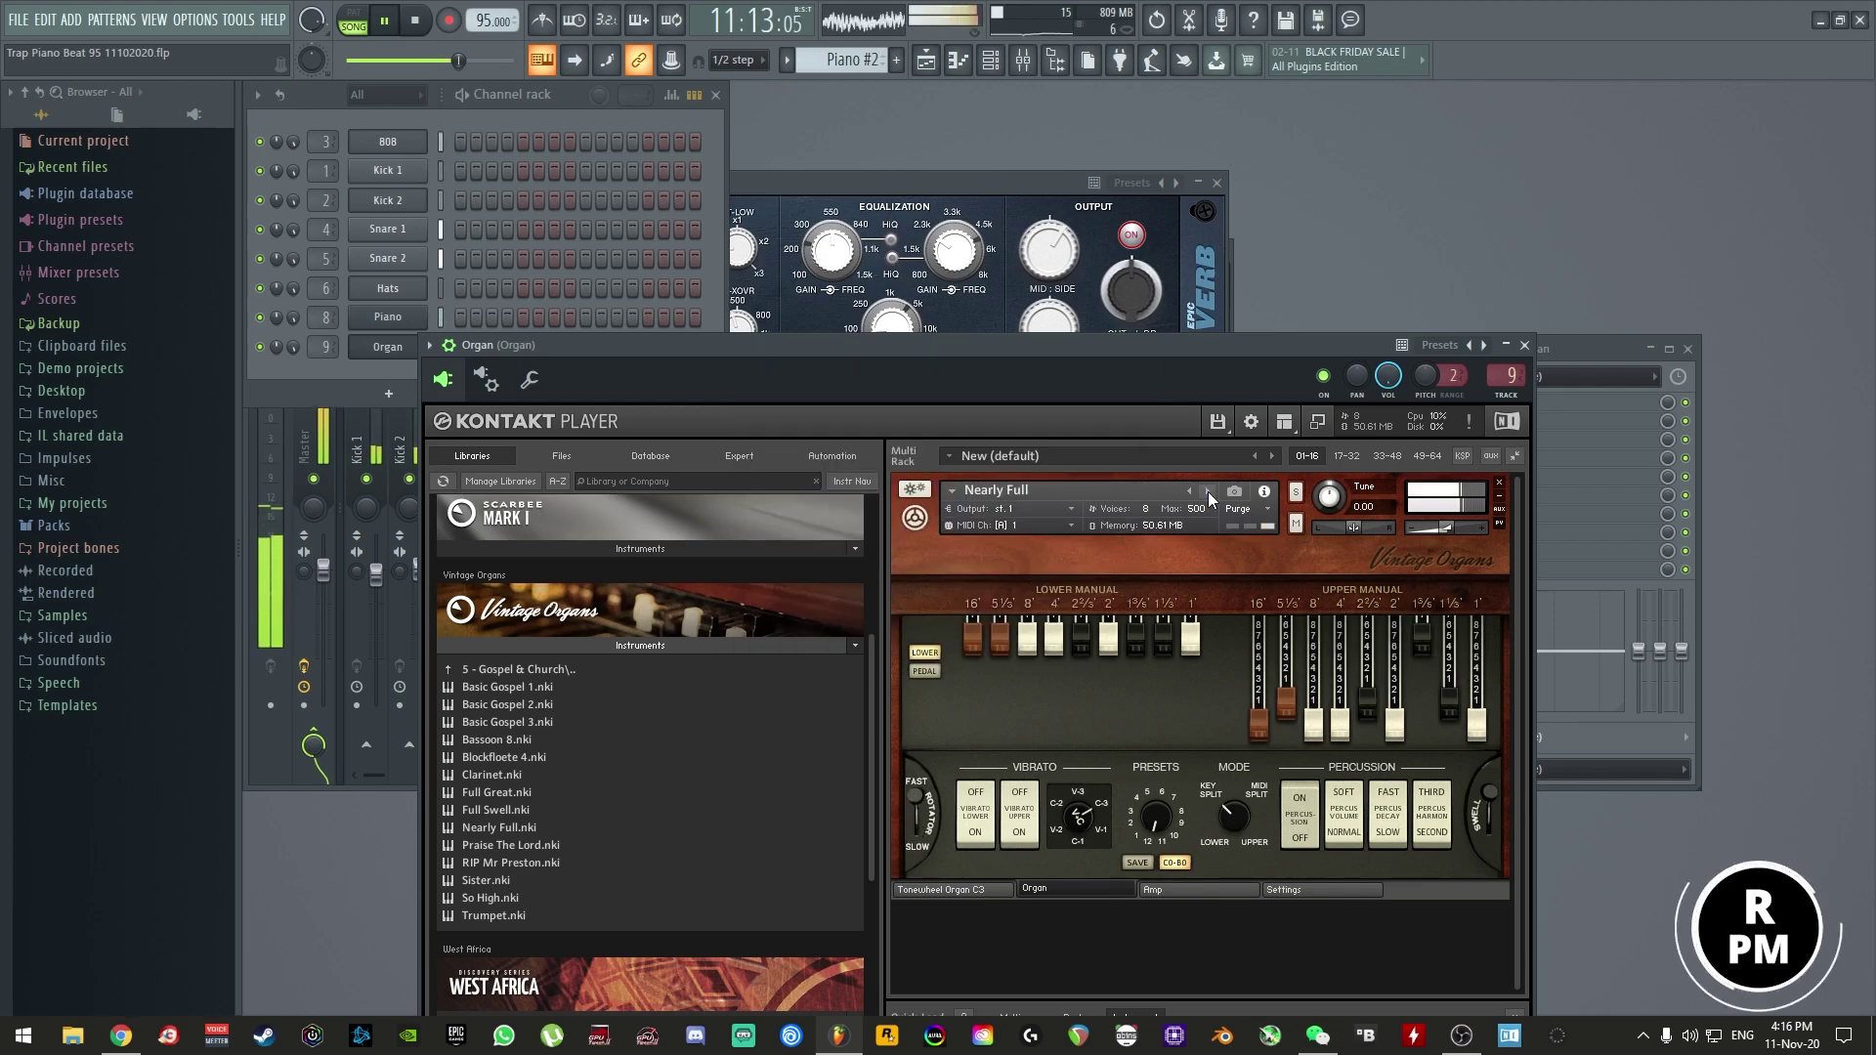
{"action": "left_click", "coordinate": [1208, 490]}
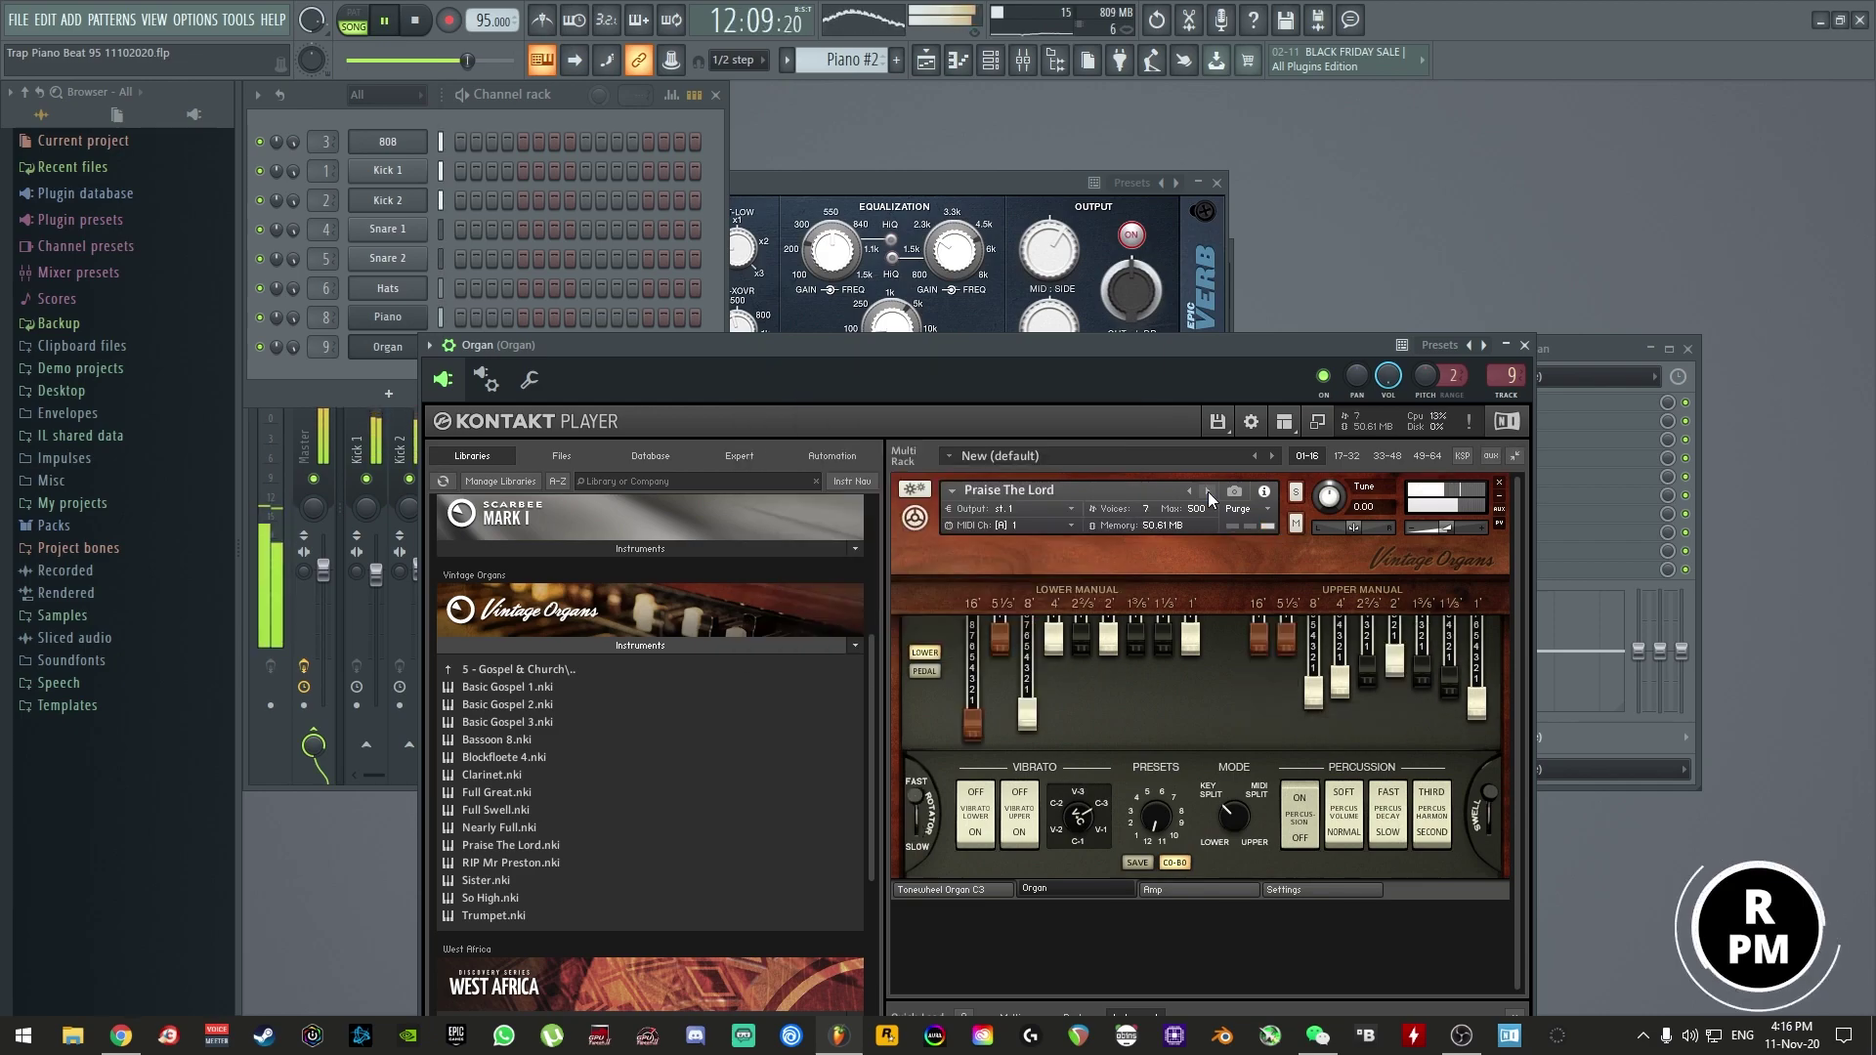
{"action": "left_click", "coordinate": [1208, 490]}
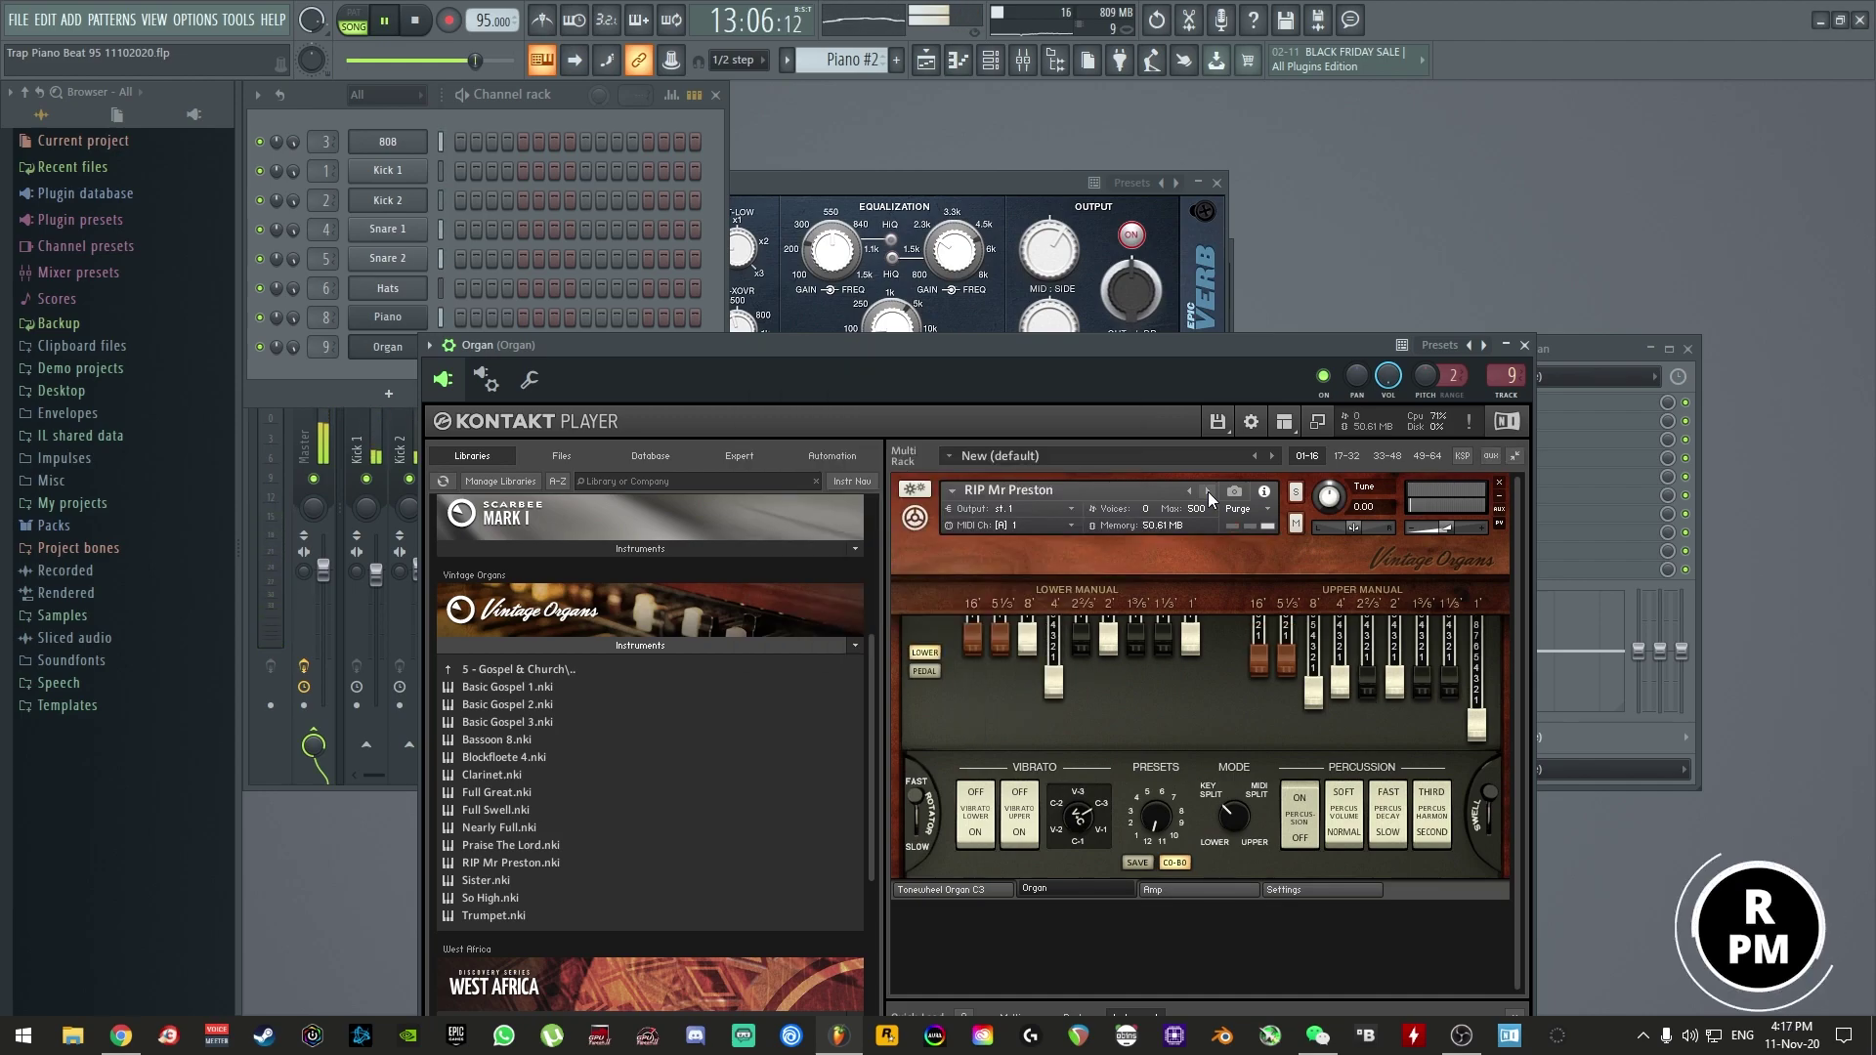
{"action": "left_click", "coordinate": [1208, 491]}
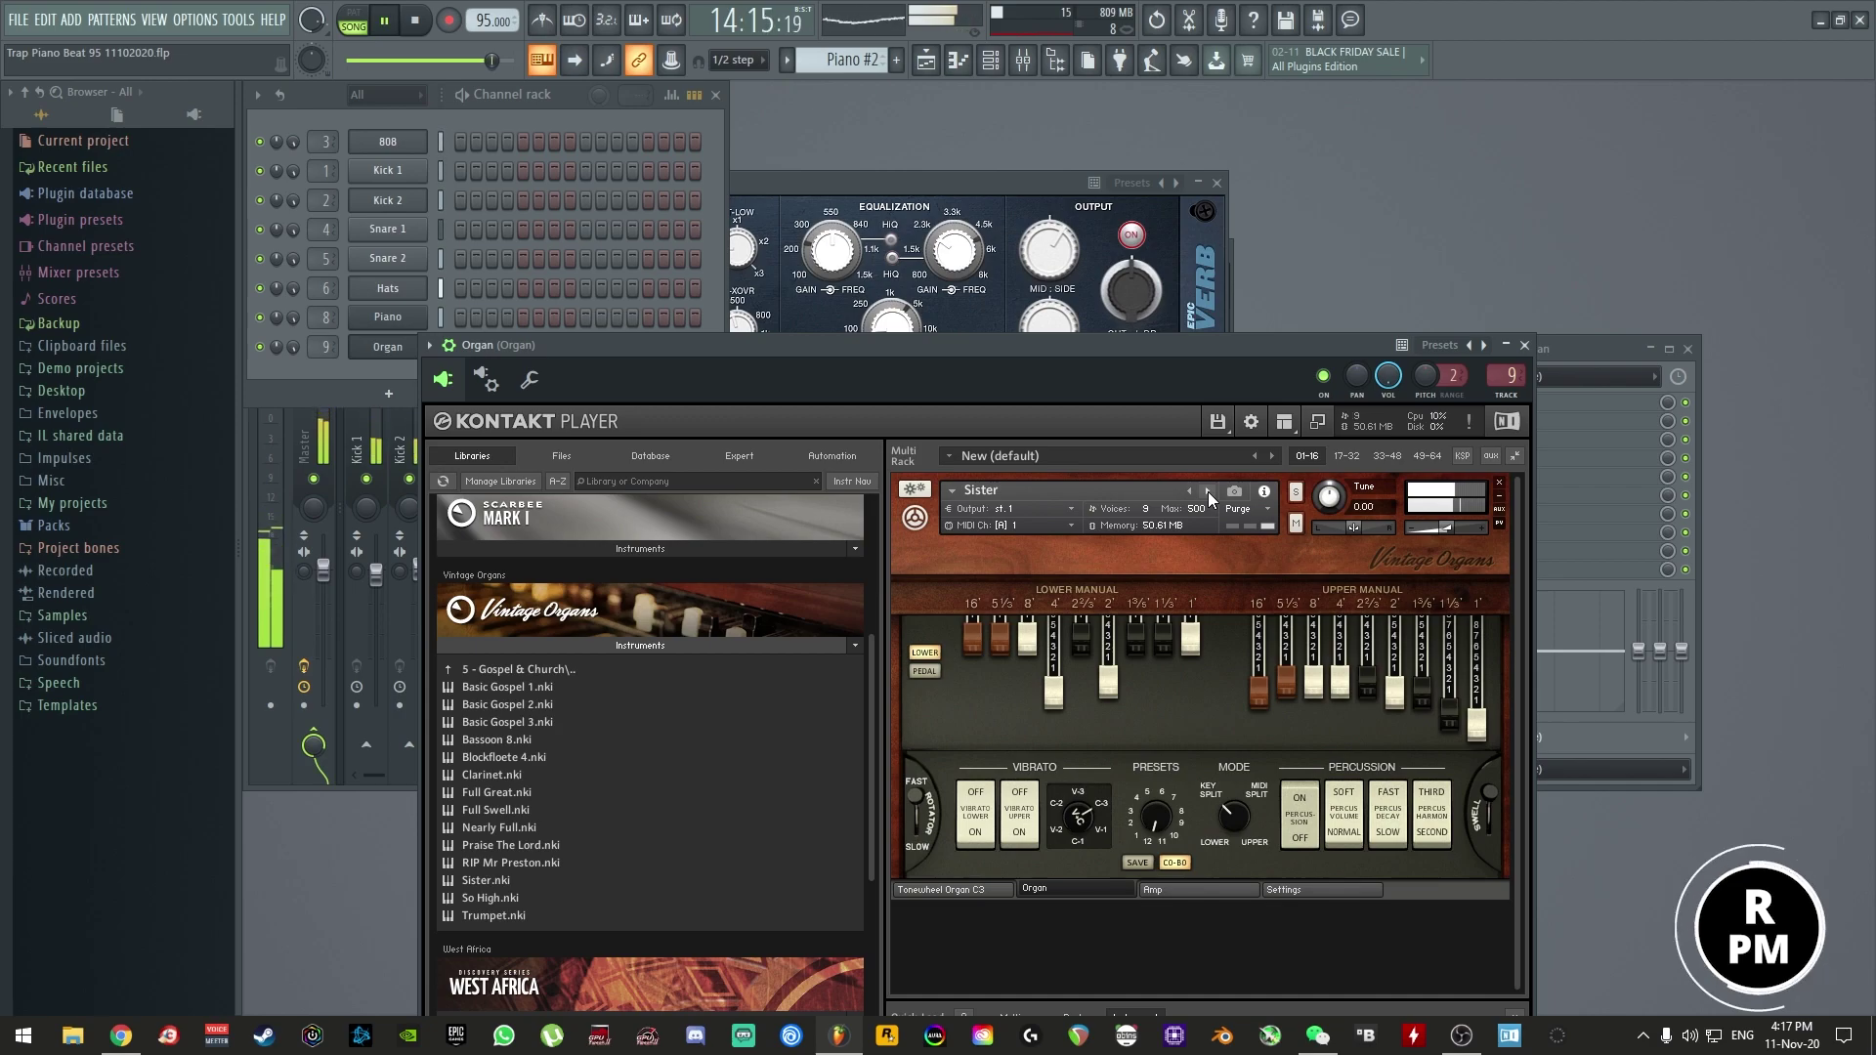
{"action": "left_click", "coordinate": [1208, 491]}
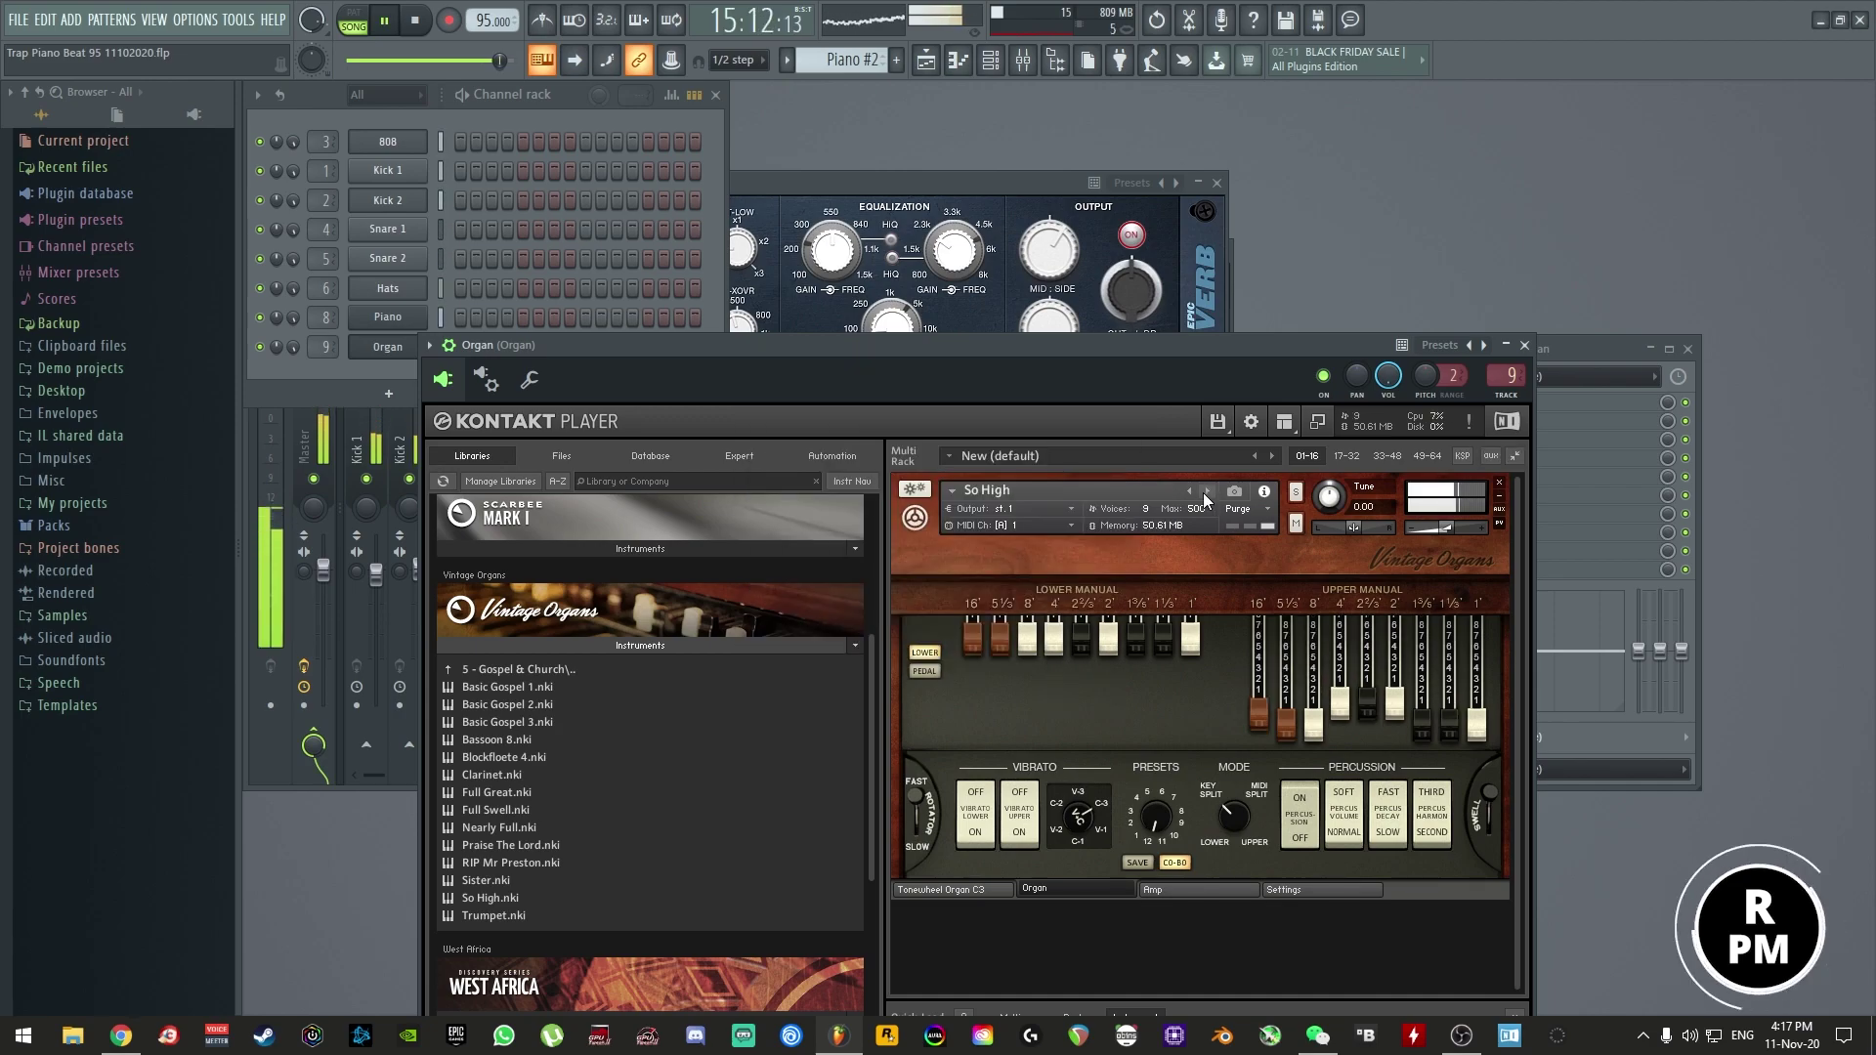
- Return through the earlier organ presets, comparing Nearly Full and Clarinet, and load Full Great on the Organ channel
{"action": "left_click", "coordinate": [1191, 492]}
{"action": "left_click", "coordinate": [1192, 493]}
{"action": "left_click", "coordinate": [1192, 492]}
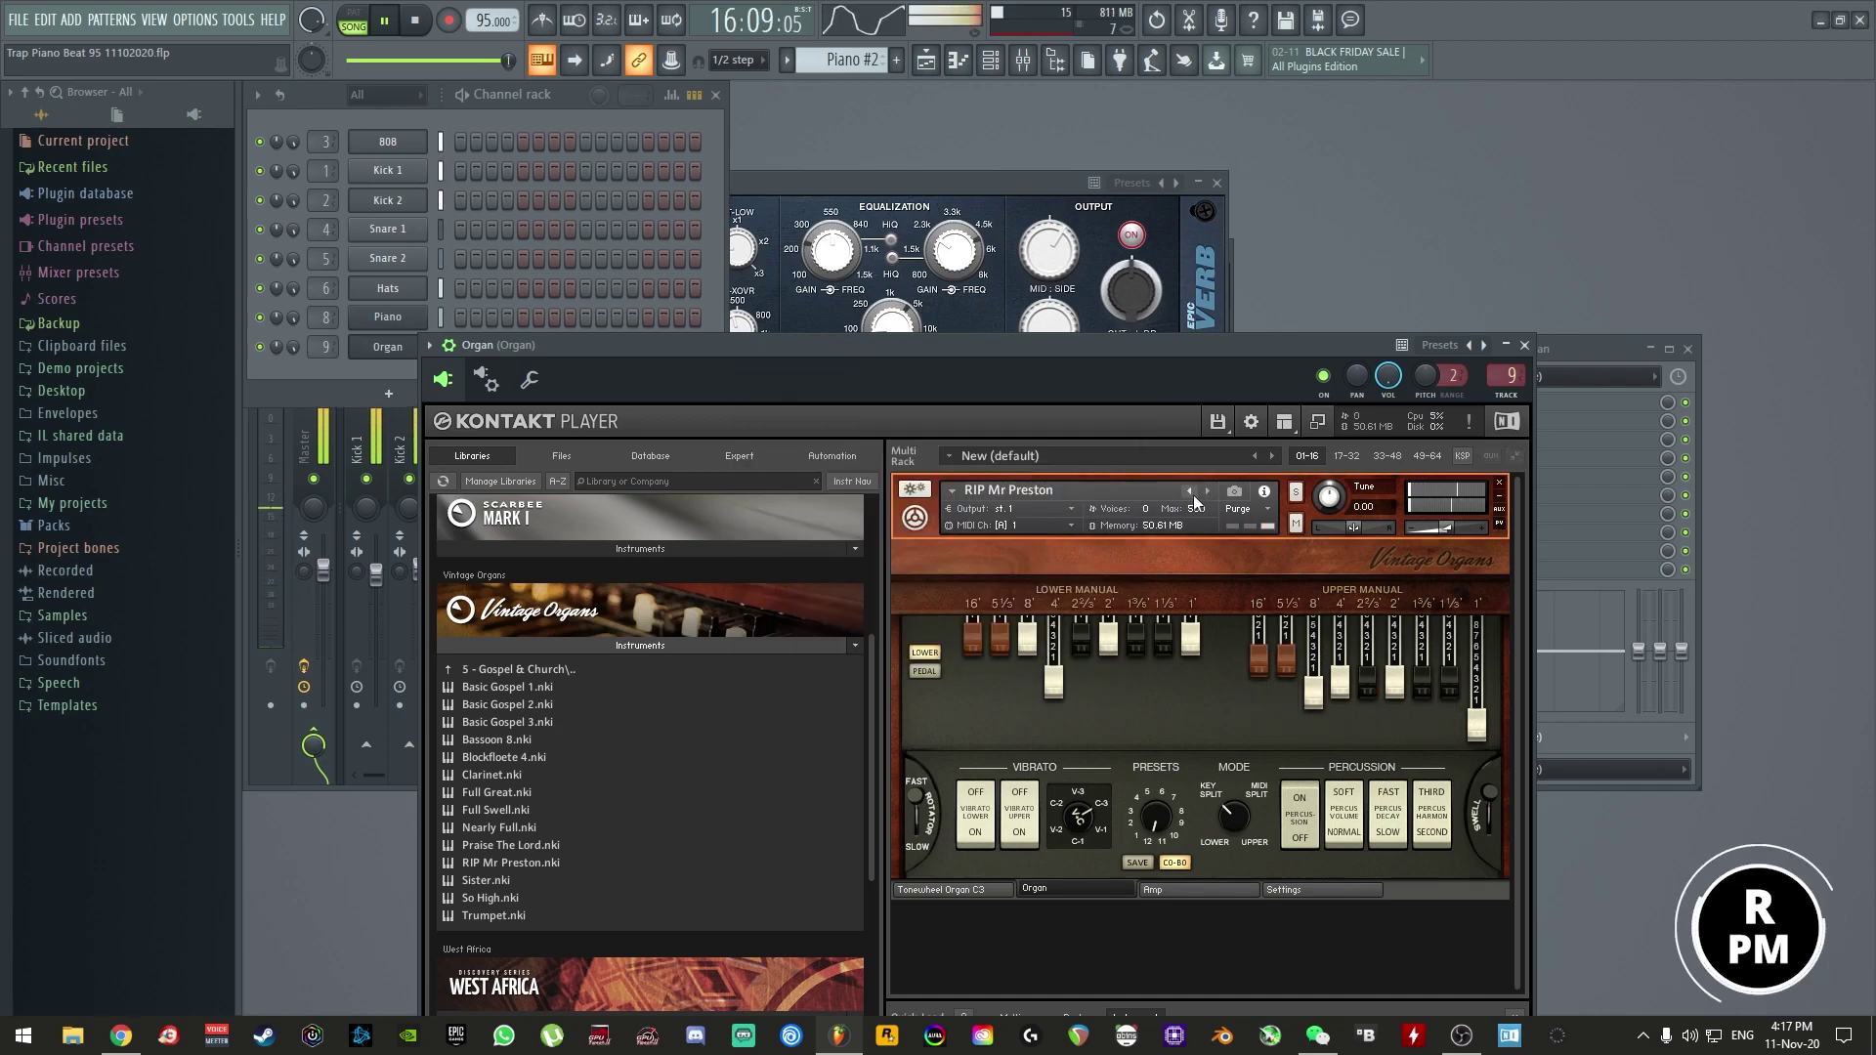
{"action": "left_click", "coordinate": [1193, 495]}
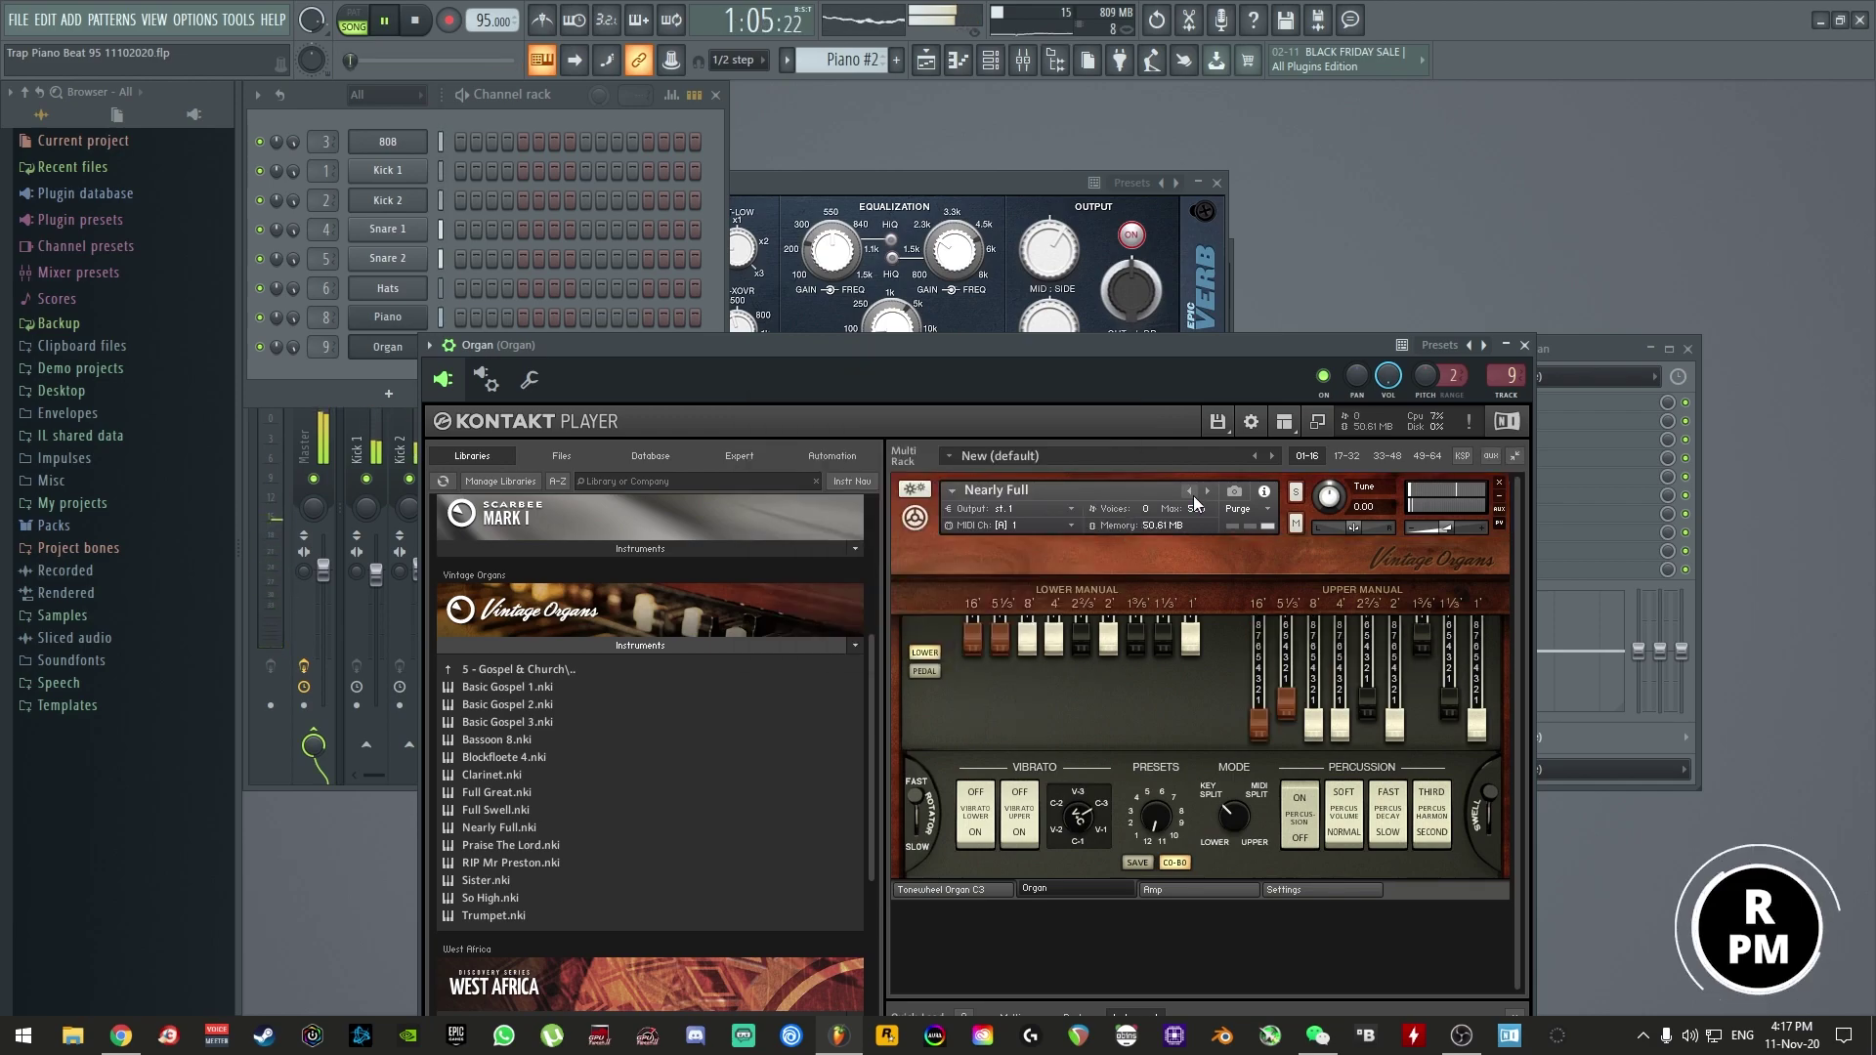
{"action": "left_click", "coordinate": [1193, 495]}
{"action": "left_click", "coordinate": [1193, 496]}
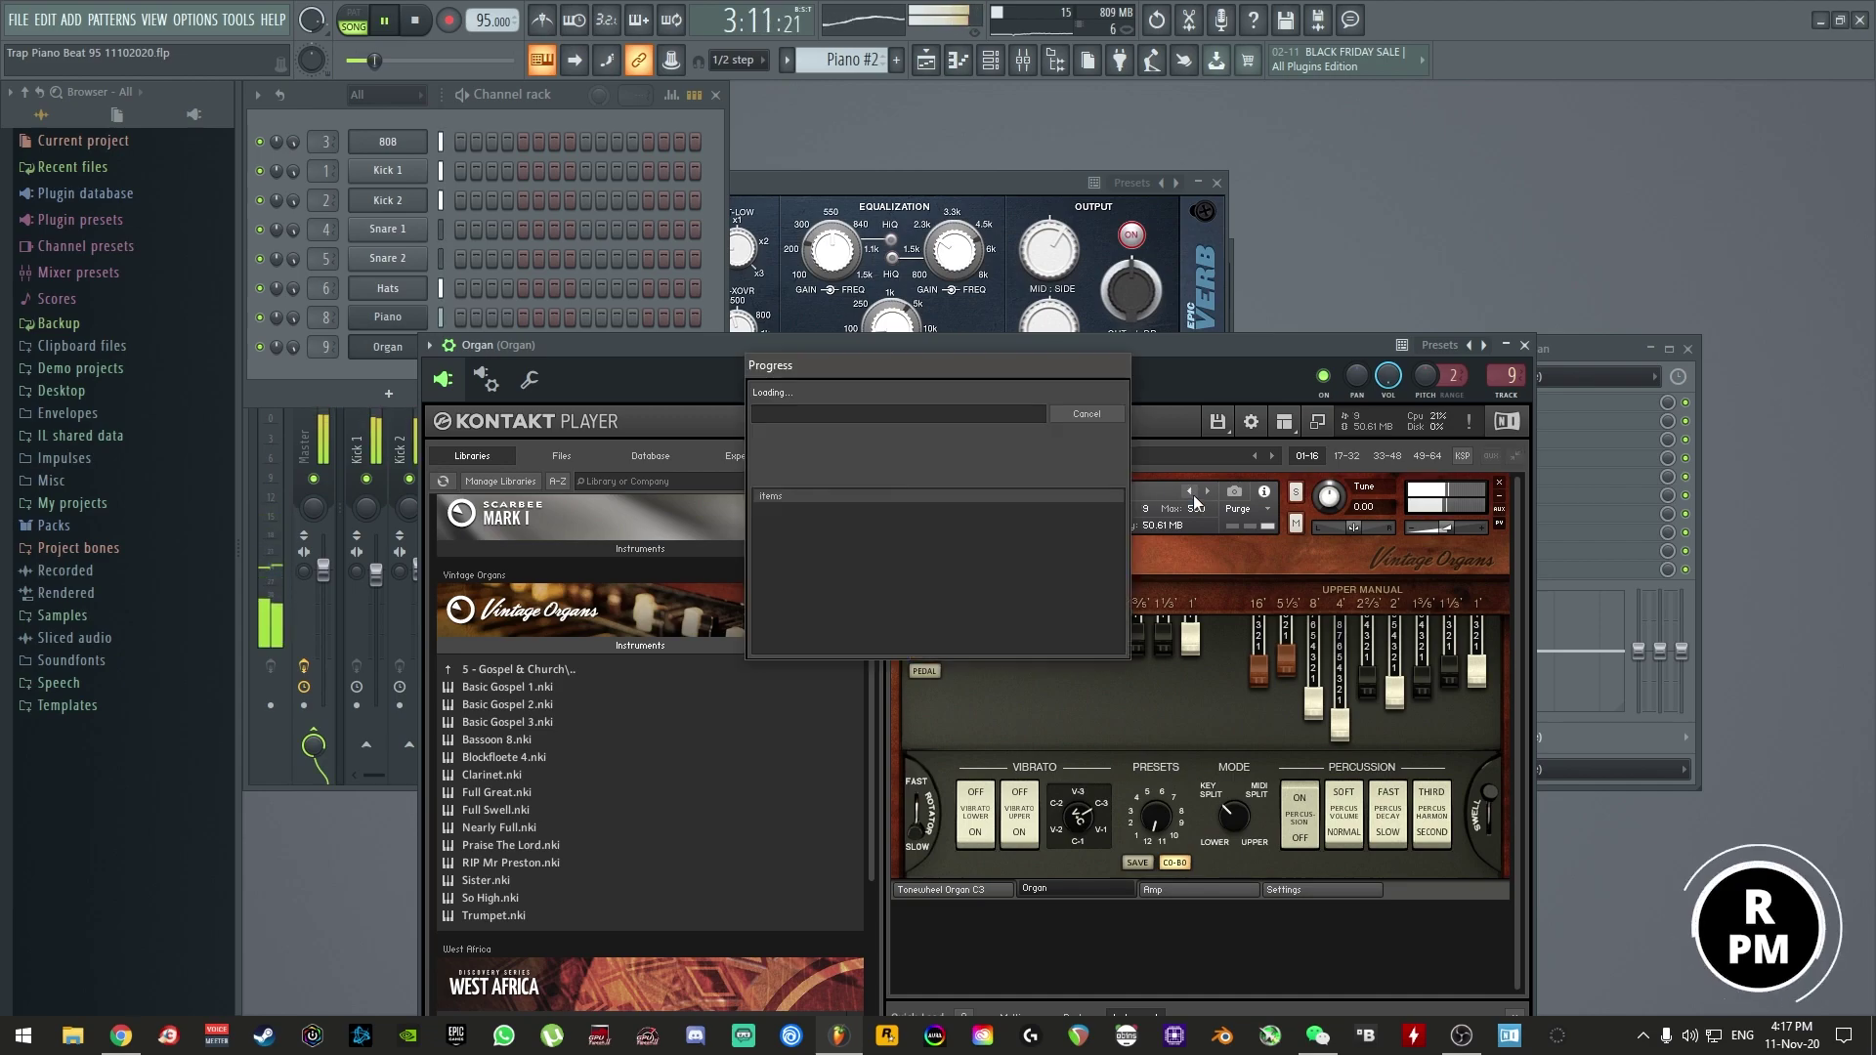
{"action": "left_click", "coordinate": [1194, 496]}
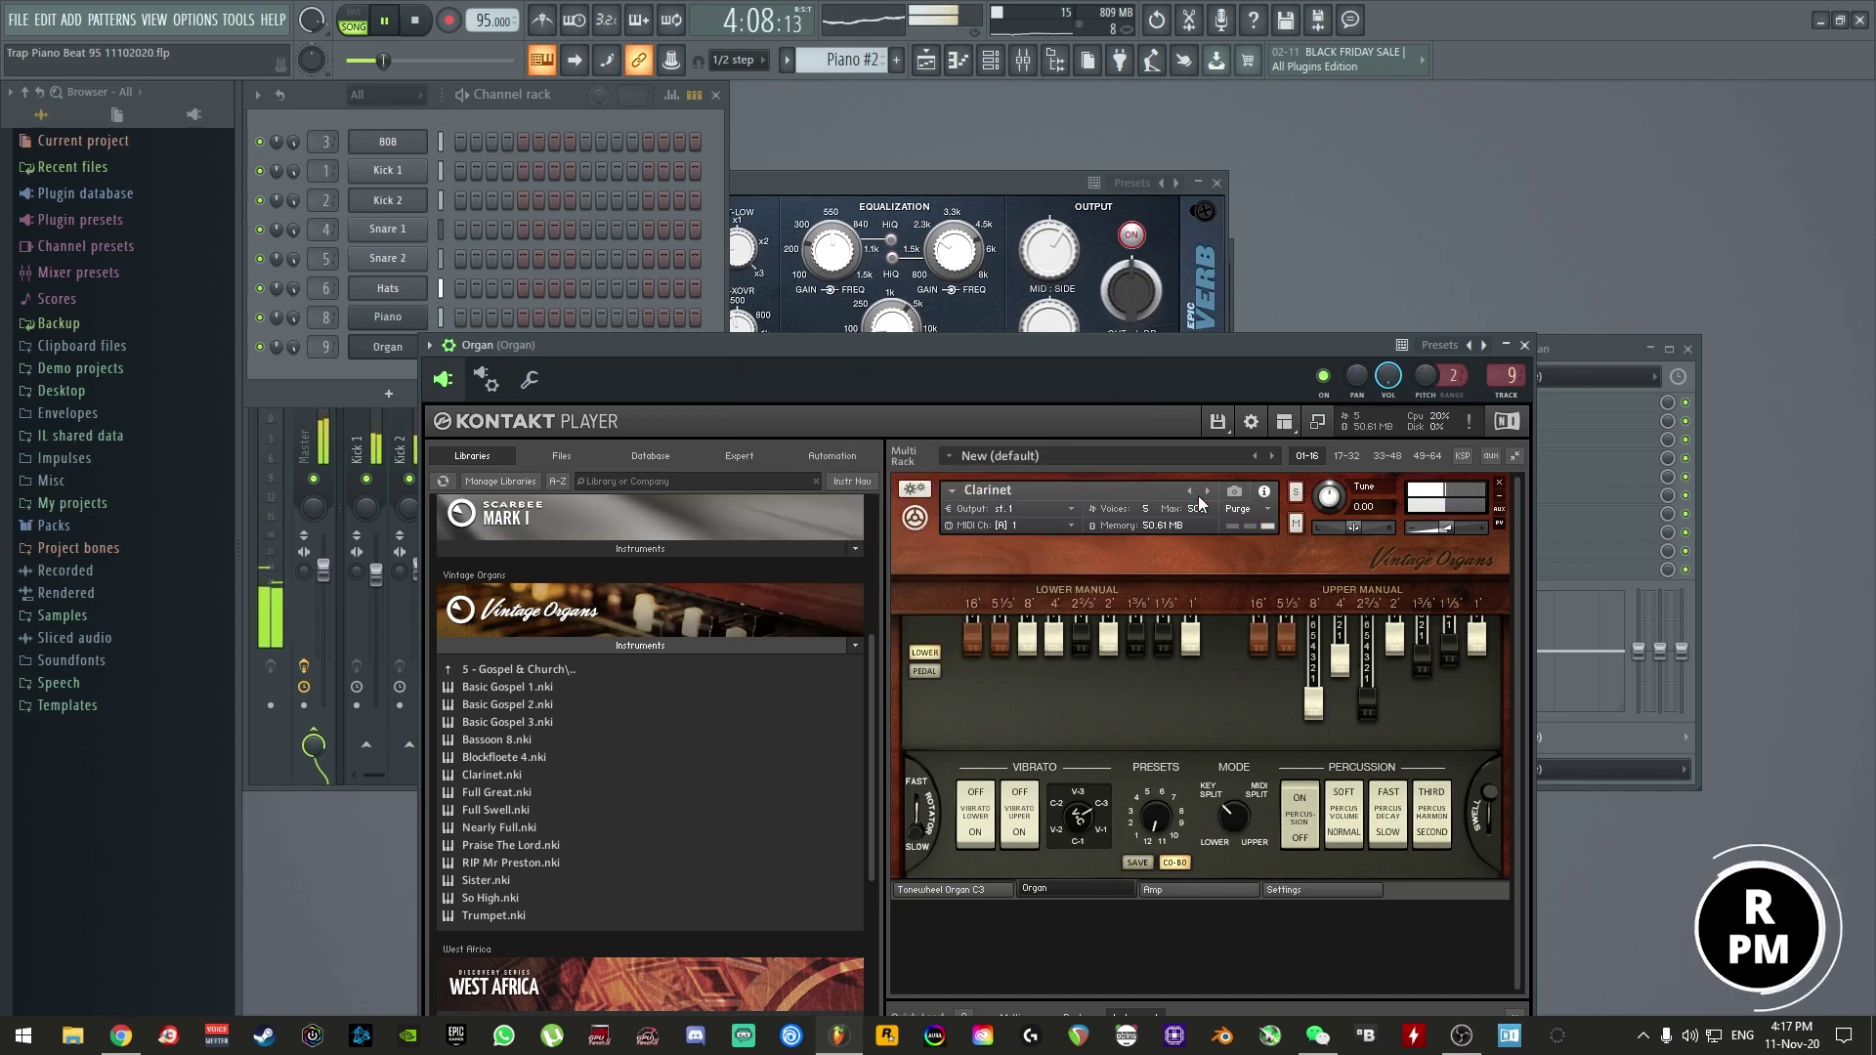
{"action": "left_click", "coordinate": [1208, 492]}
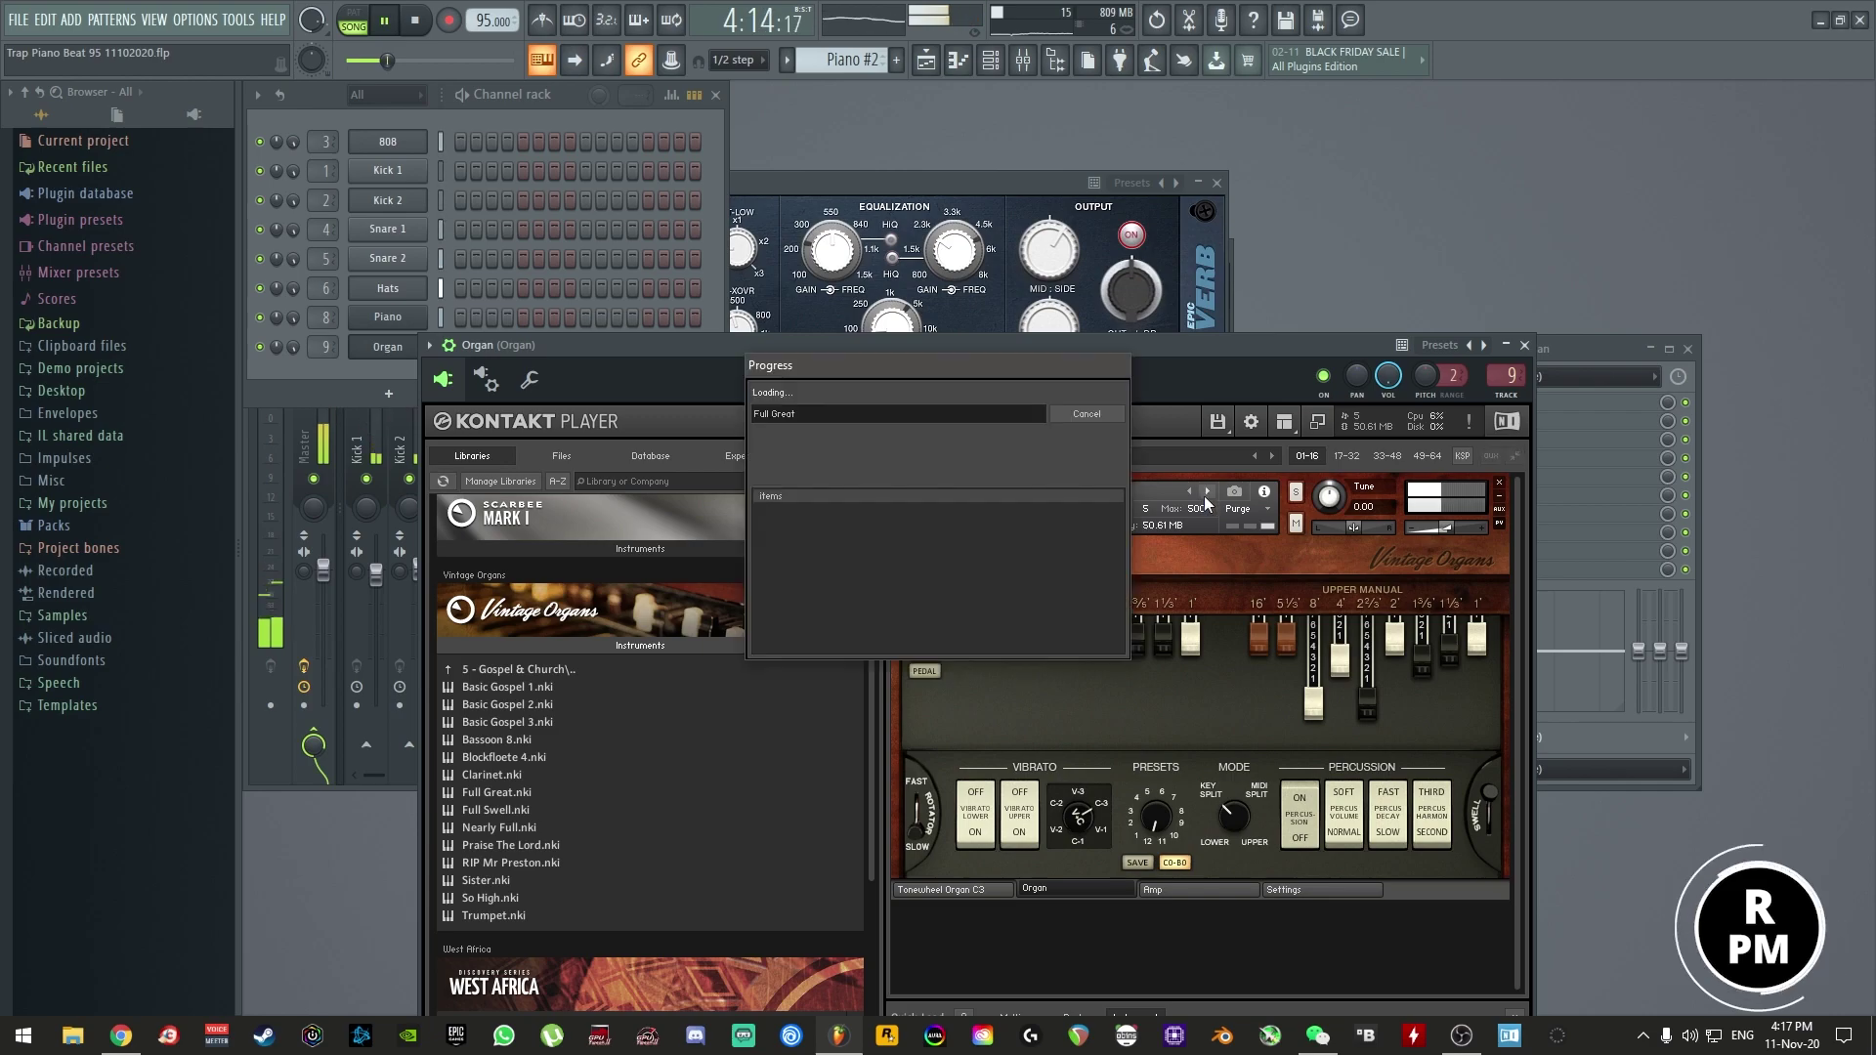
{"action": "left_click", "coordinate": [716, 237]}
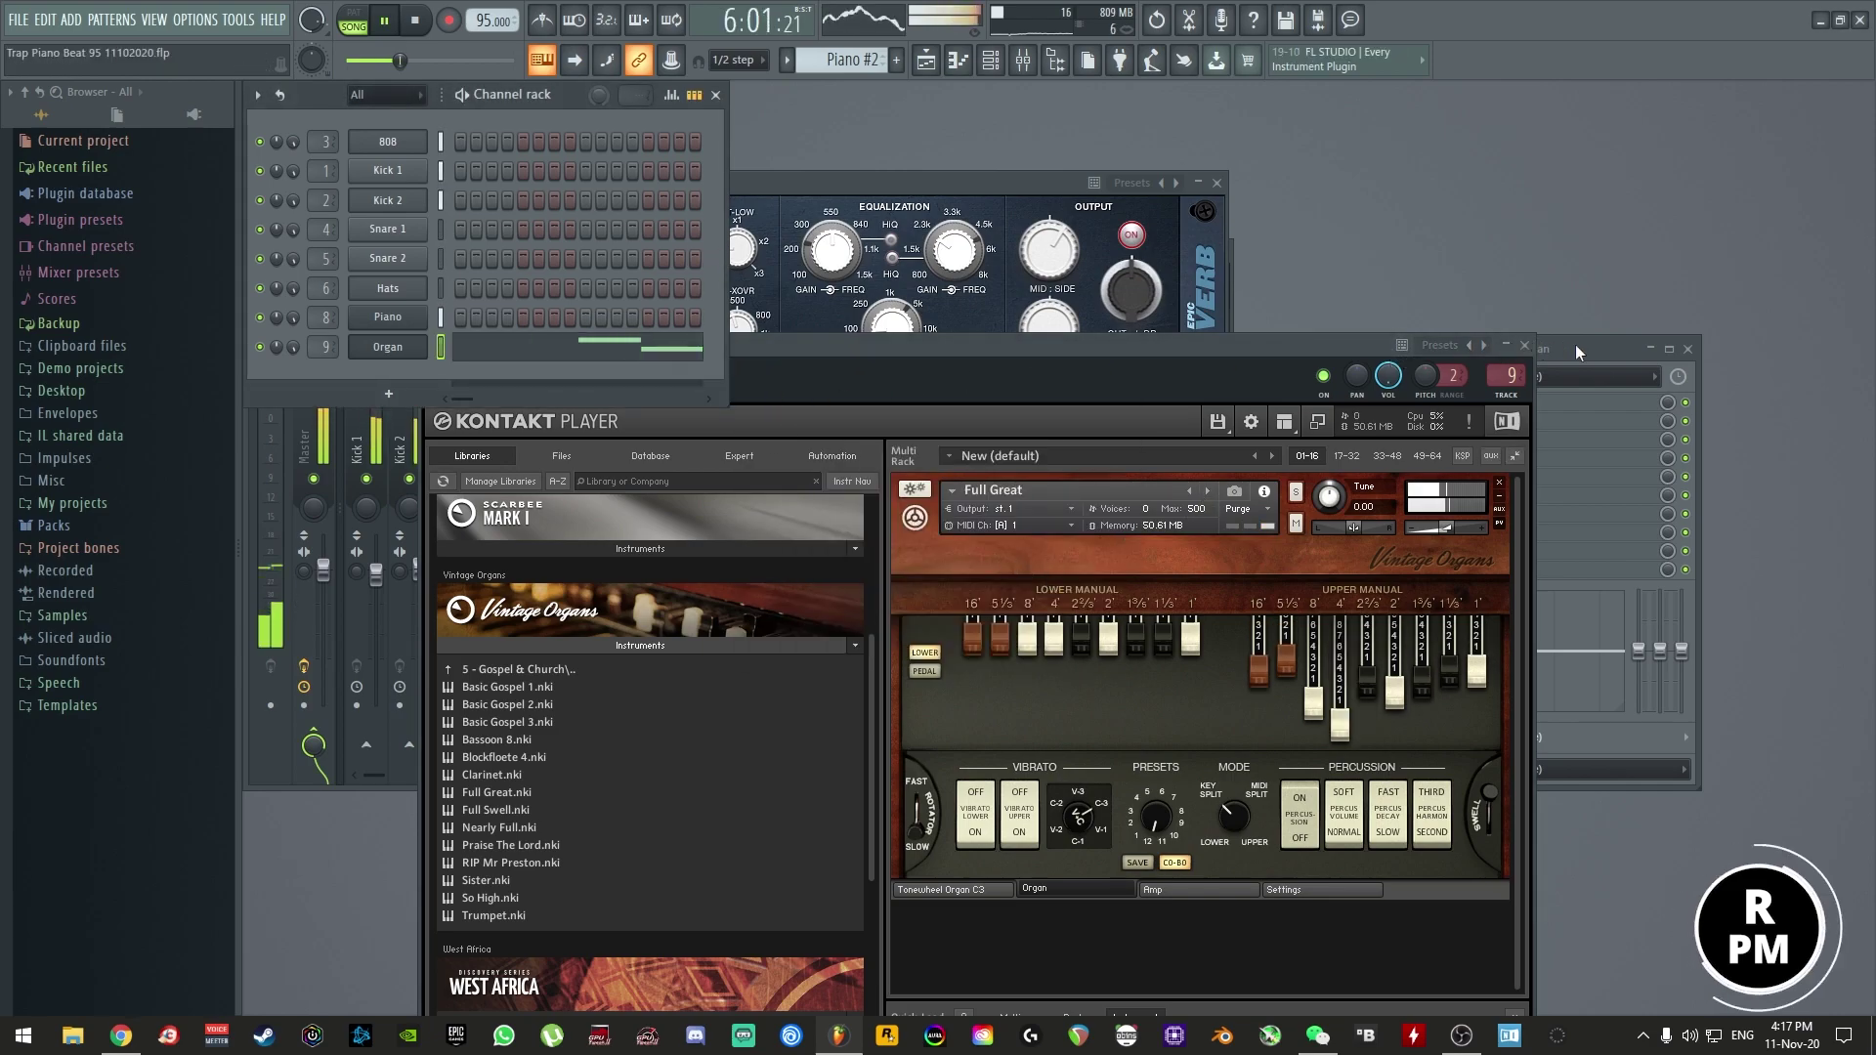
- Transpose the Organ melody down one octave, stop playback and slightly lower the Organ mixer track's volume
{"action": "left_click", "coordinate": [471, 349]}
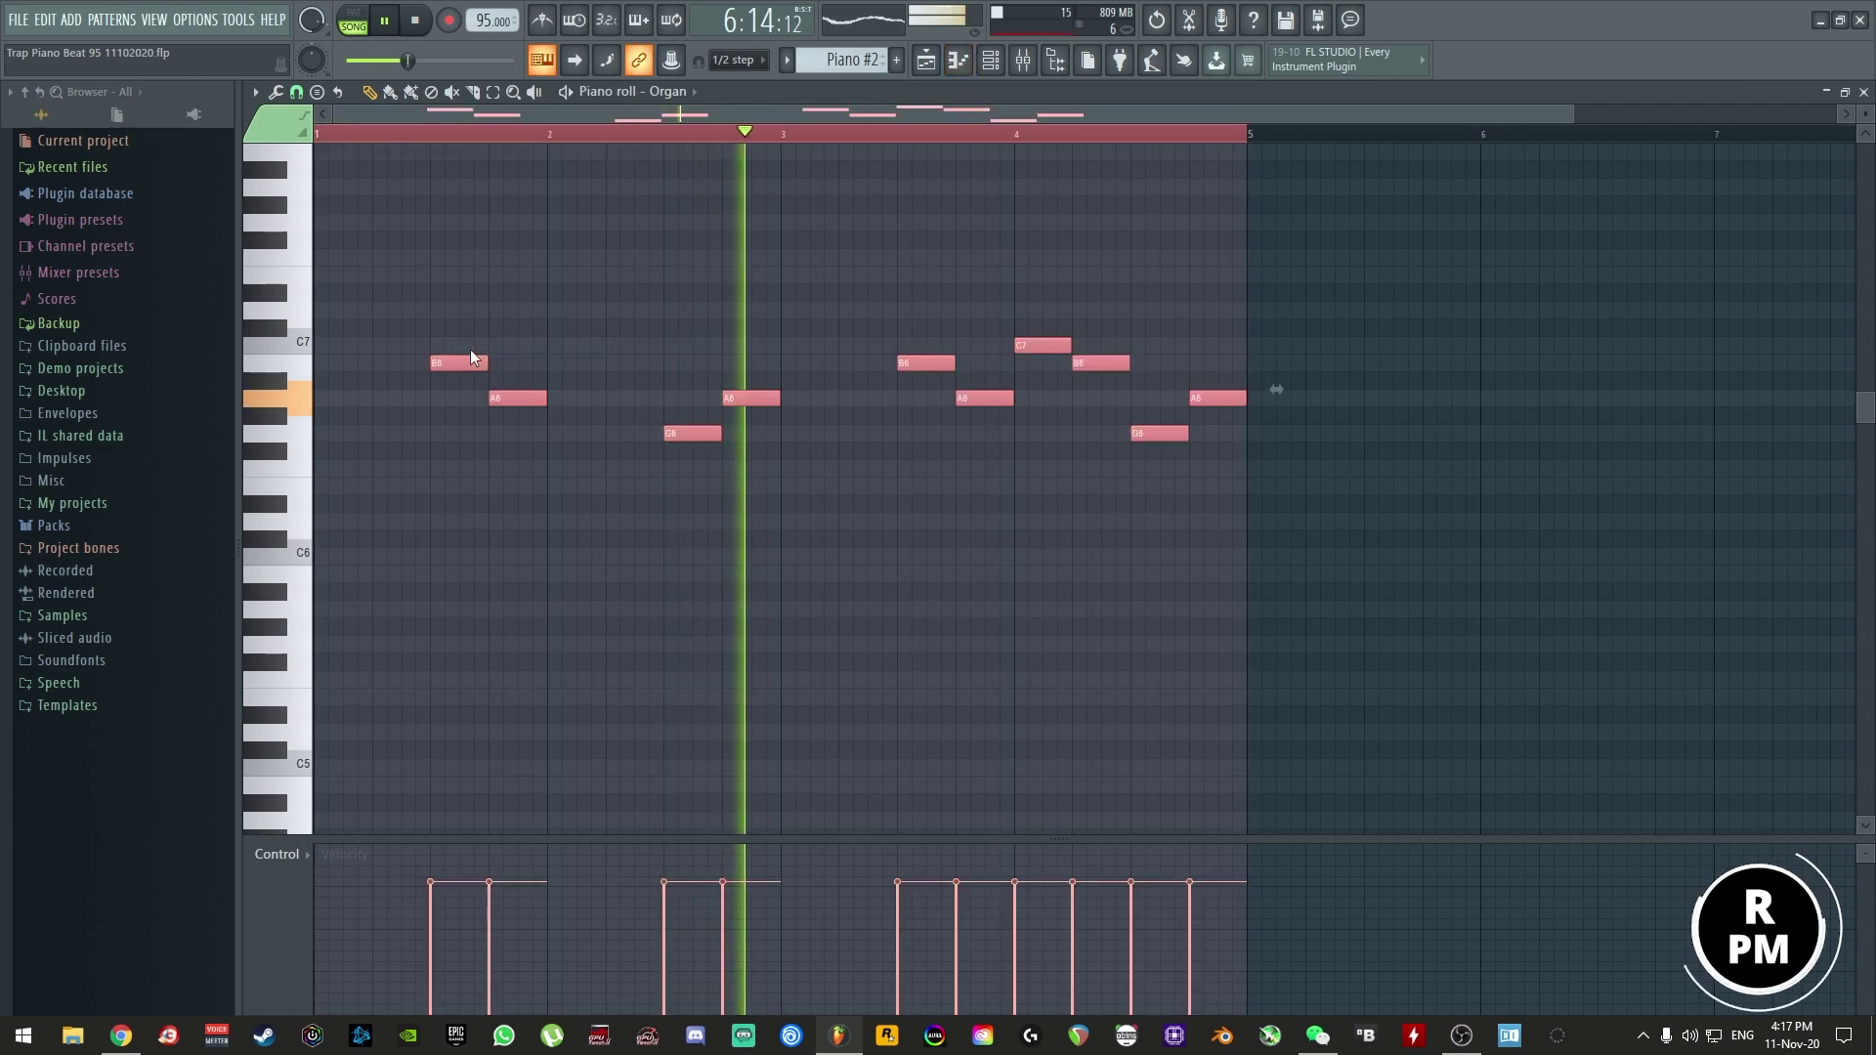
{"action": "key", "text": "ctrl+Down"}
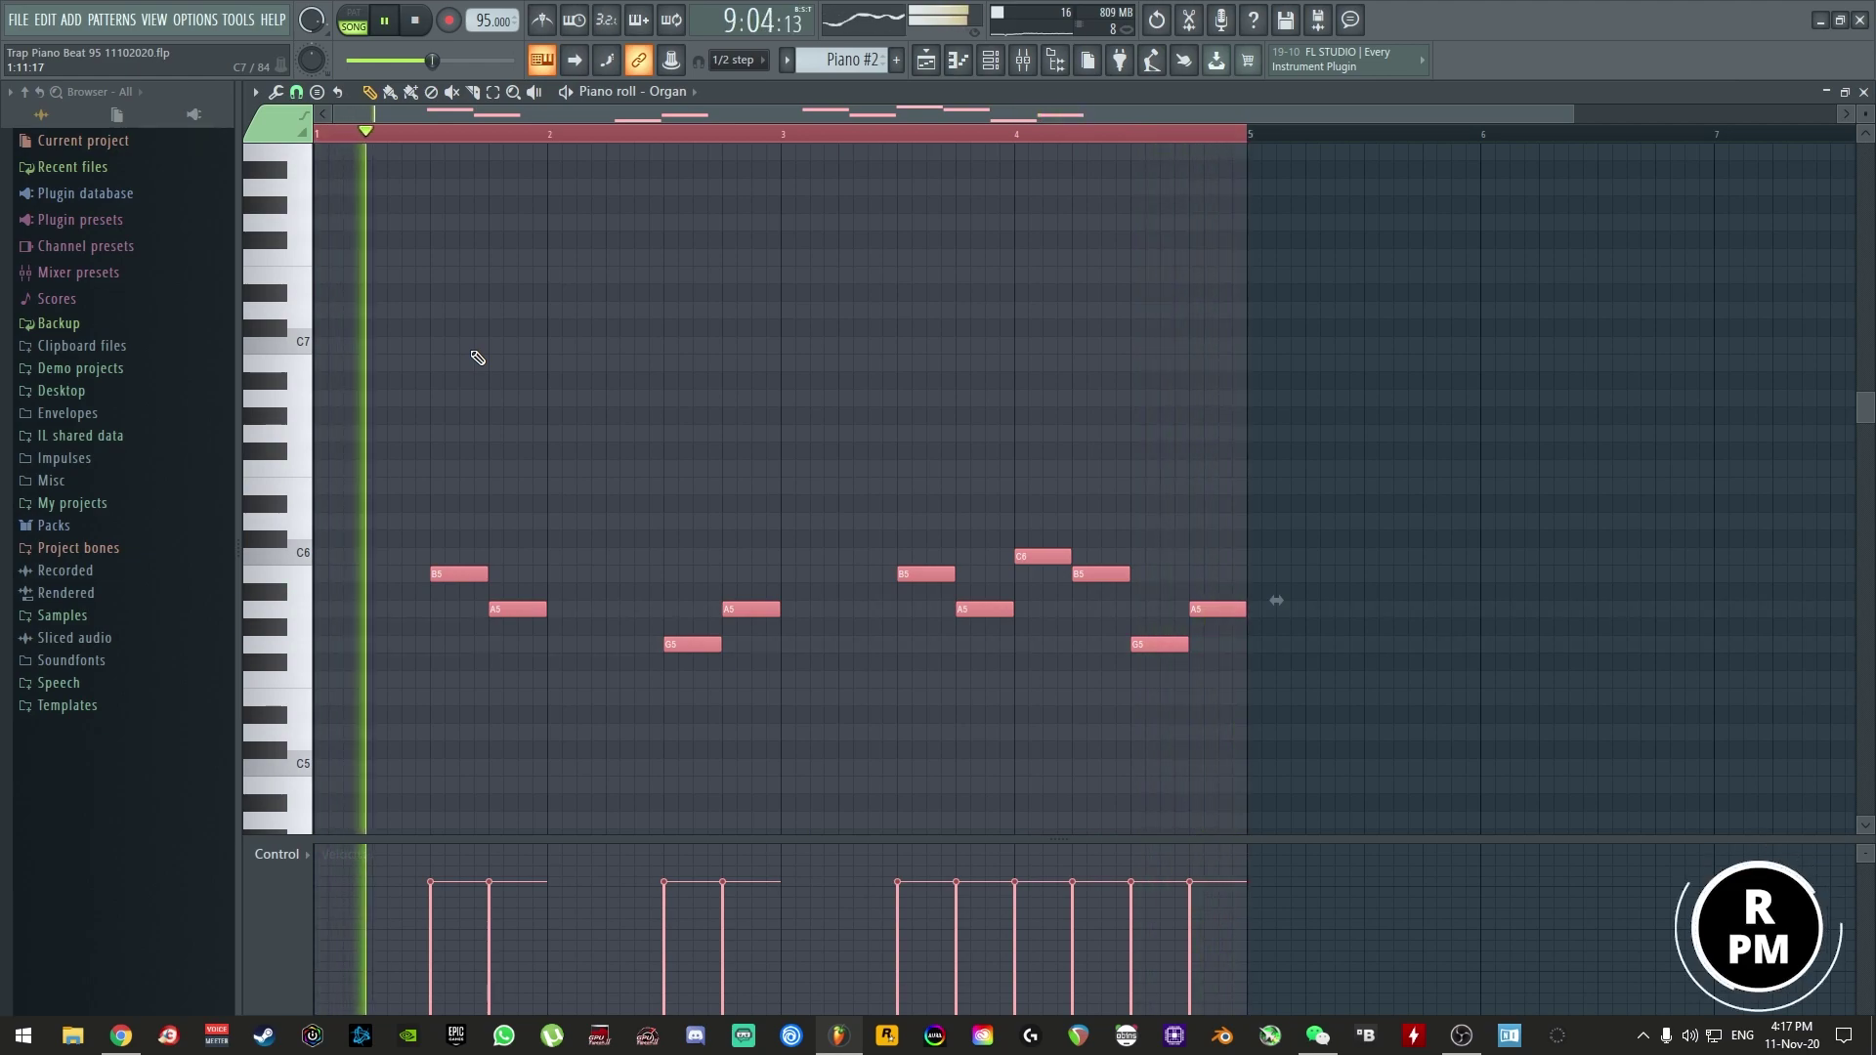
{"action": "key", "text": "space"}
{"action": "left_click", "coordinate": [1864, 91]}
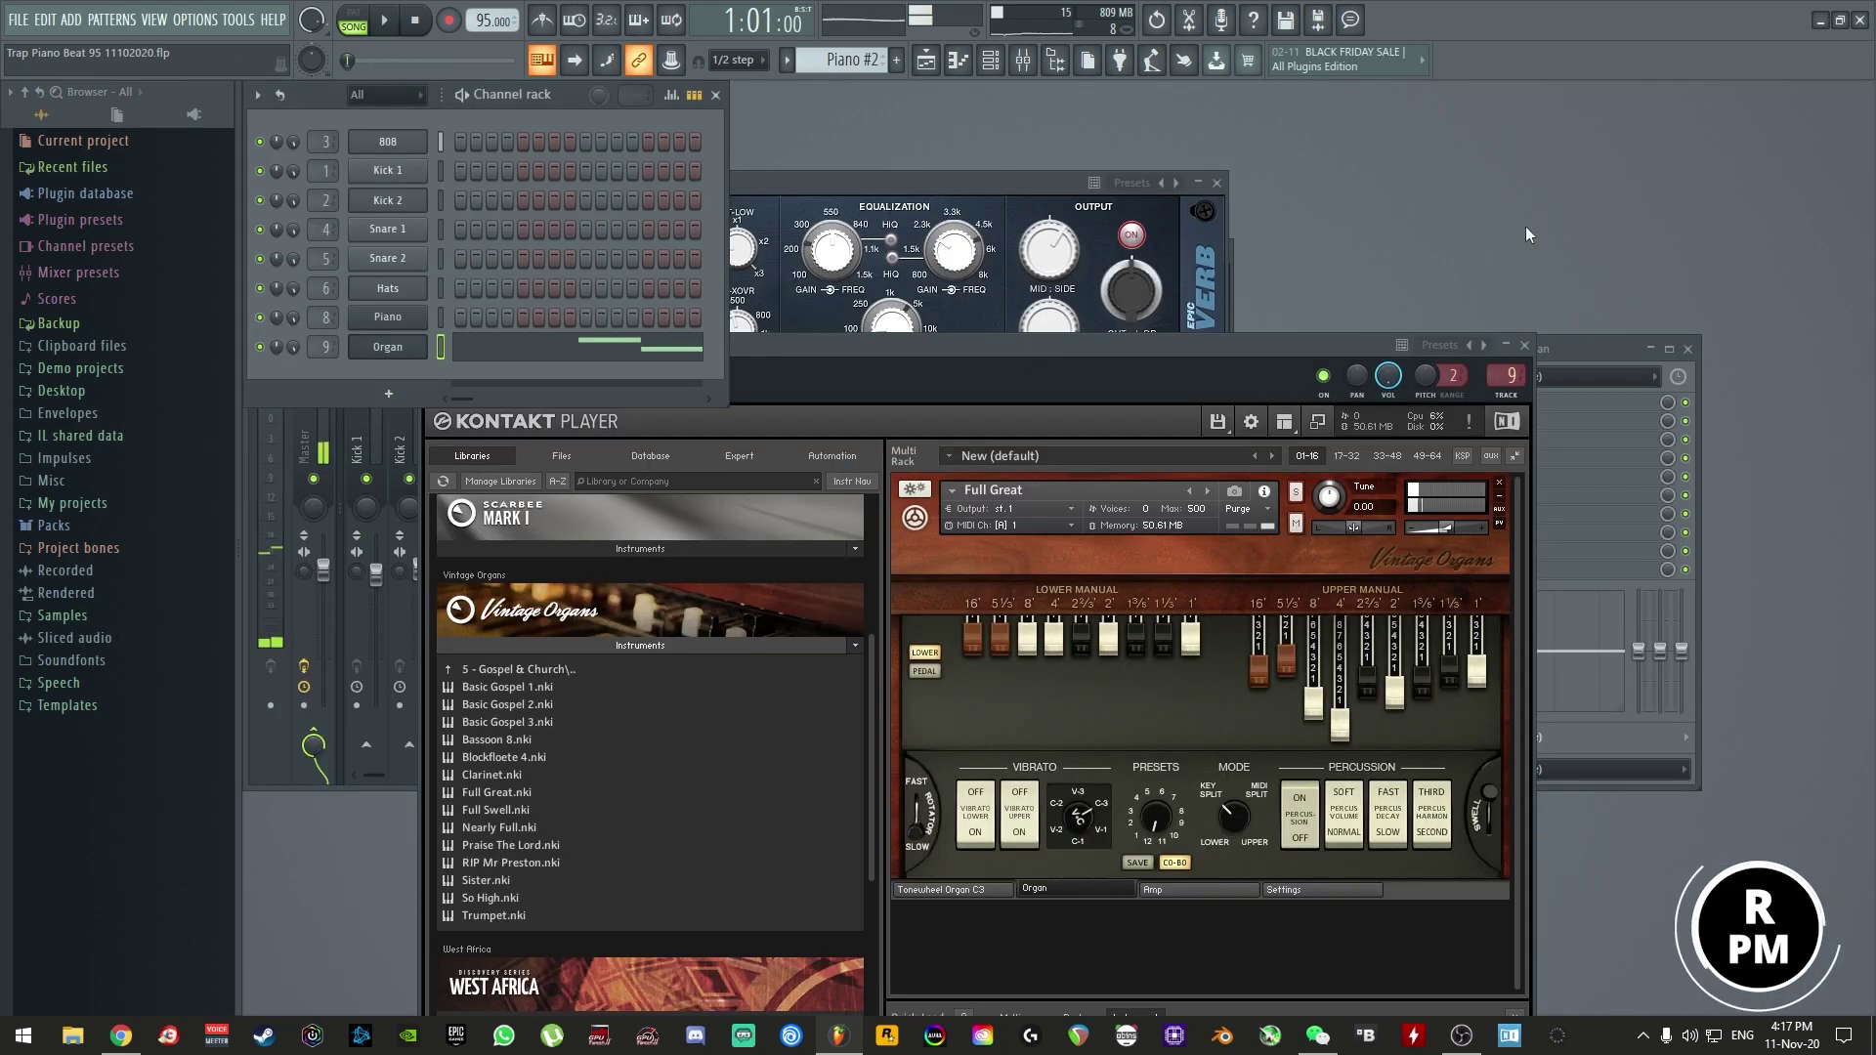
{"action": "key", "text": "F9"}
{"action": "left_click_drag", "start_coordinate": [677, 583], "coordinate": [677, 591]}
- Create a new pattern named Strings
{"action": "left_click", "coordinate": [688, 120]}
{"action": "key", "text": "F4"}
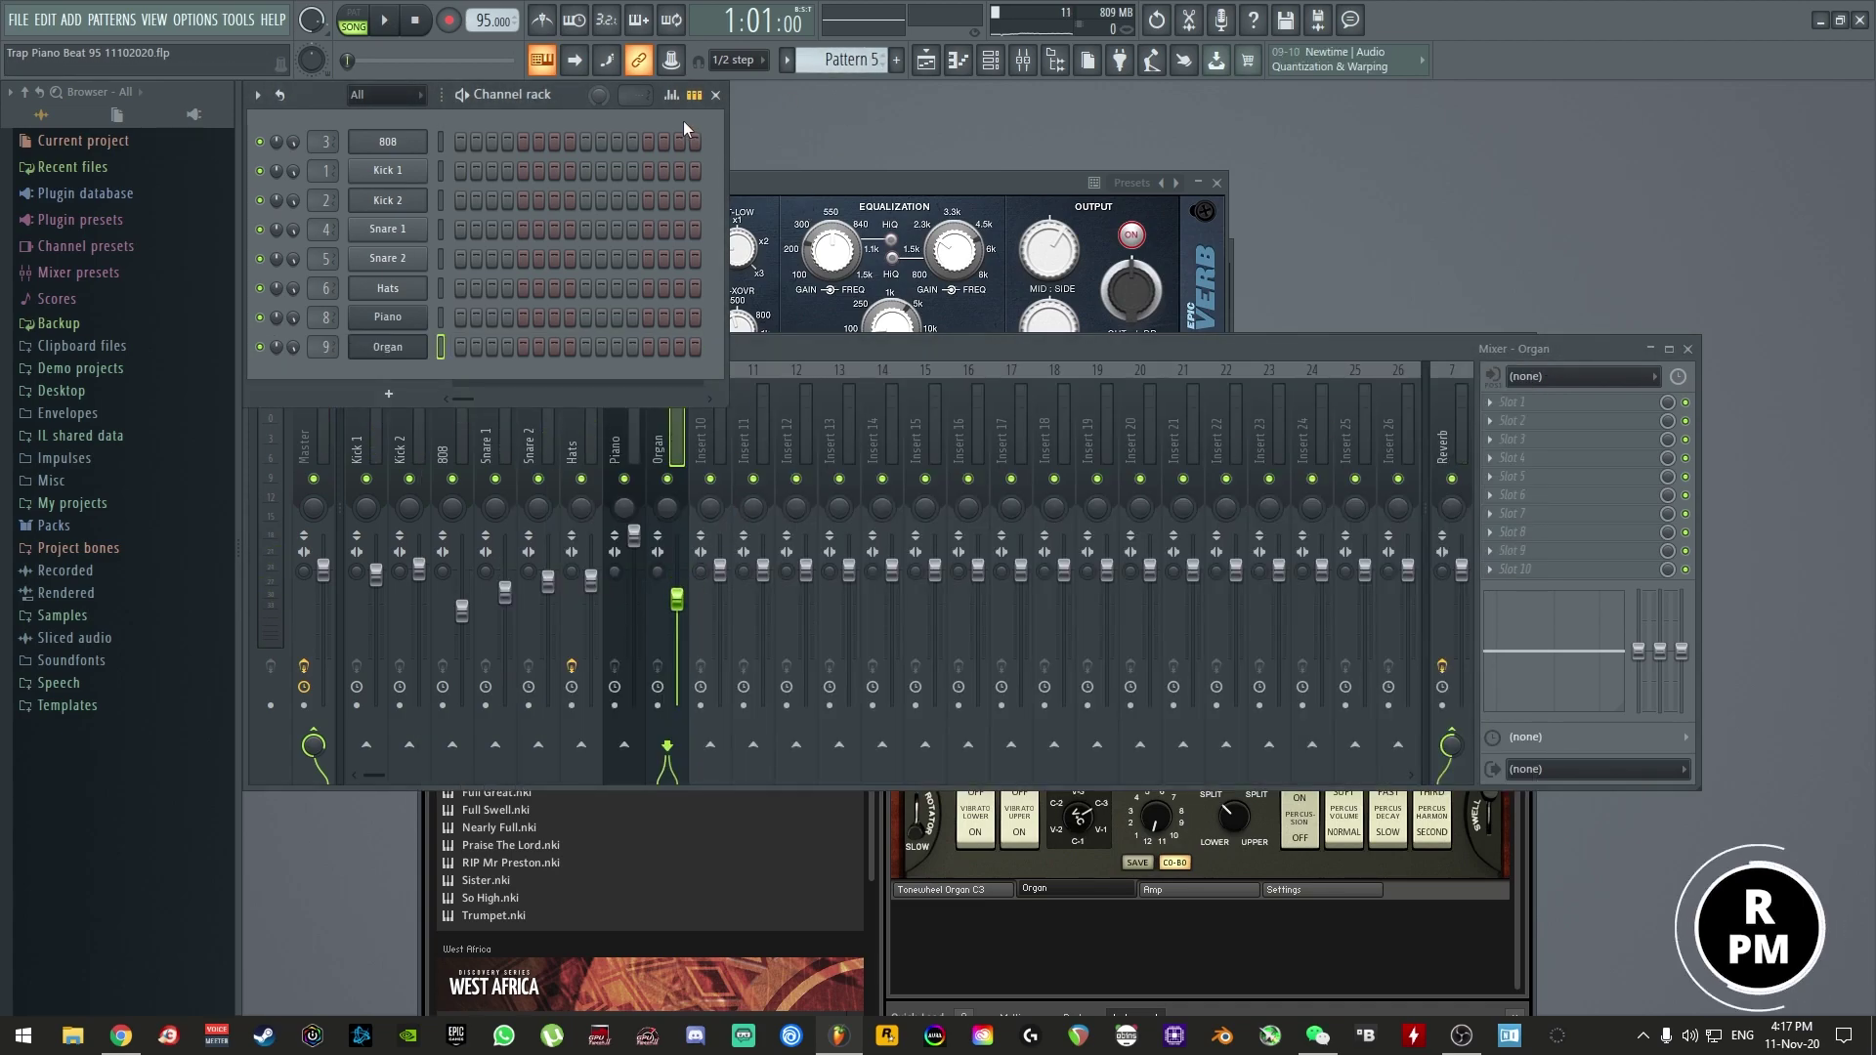
{"action": "key", "text": "F2"}
{"action": "type", "text": "Strings"}
{"action": "key", "text": "Return"}
- Add a LABS instrument channel and rename it Strings
{"action": "left_click", "coordinate": [71, 19]}
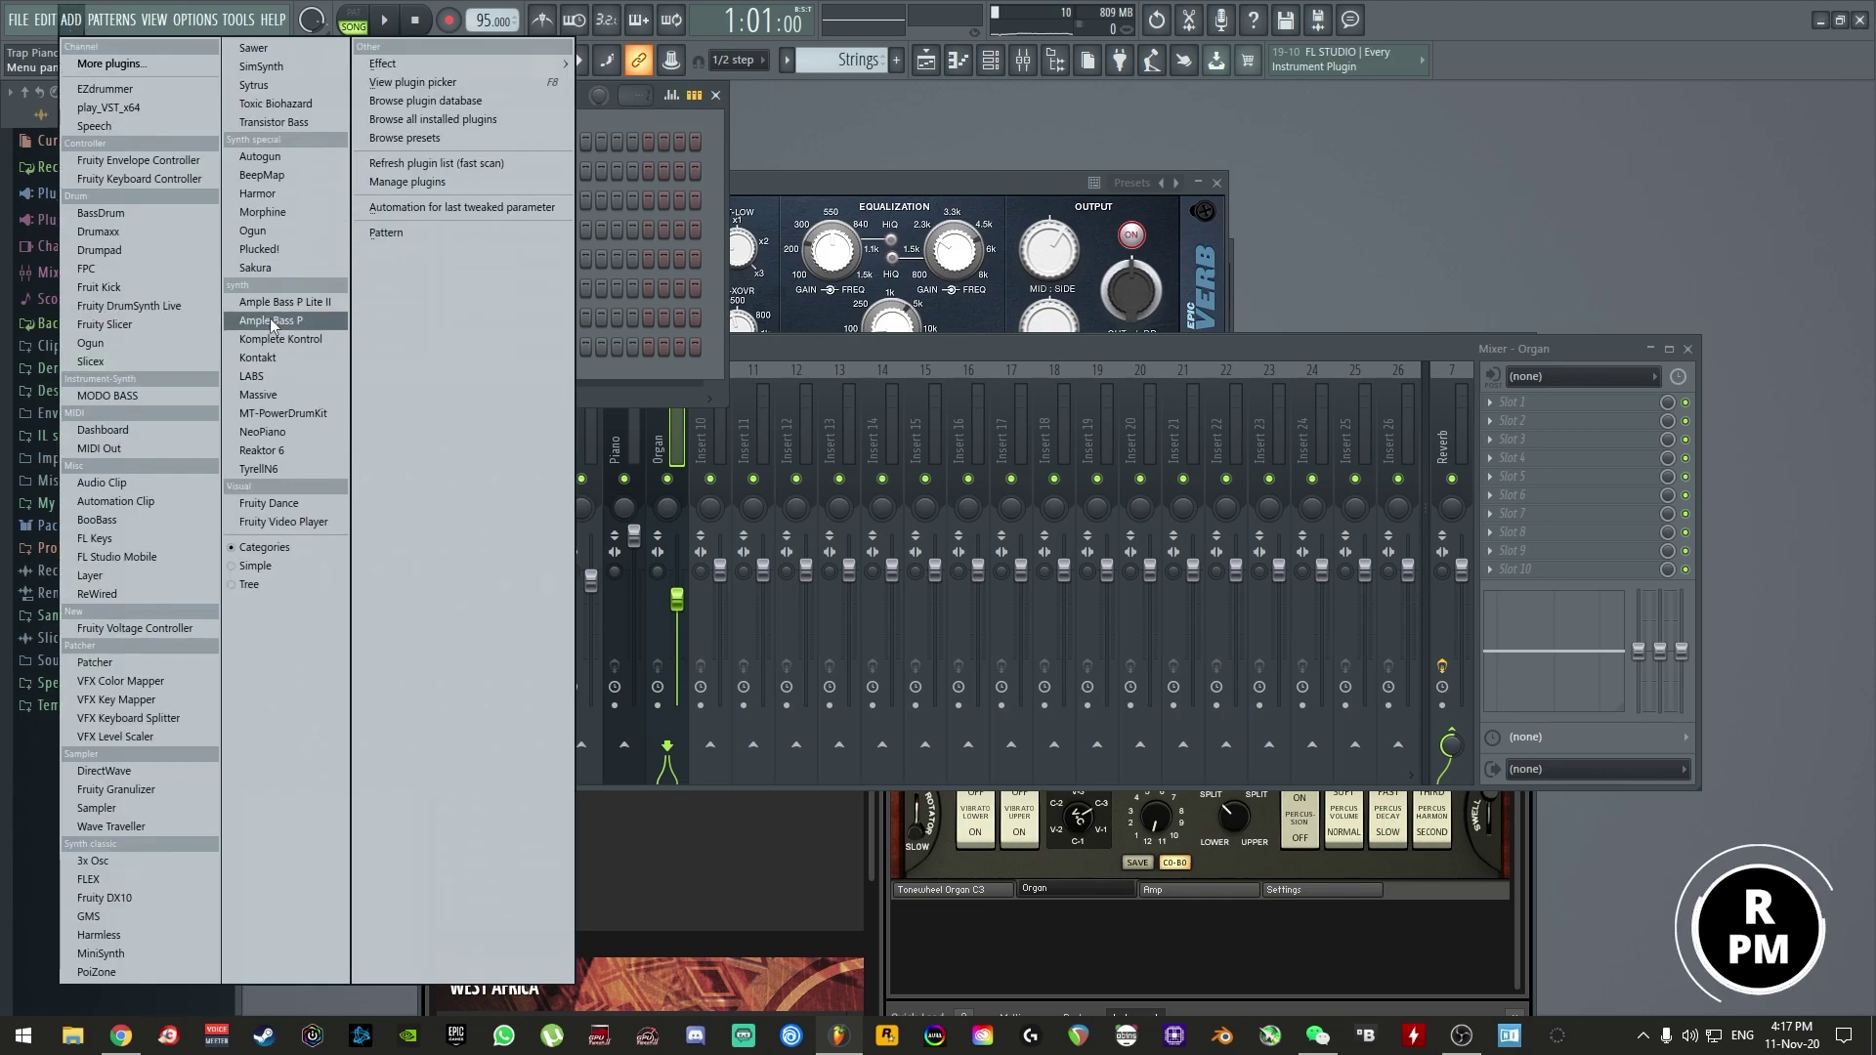
{"action": "left_click", "coordinate": [283, 385]}
{"action": "right_click", "coordinate": [389, 377]}
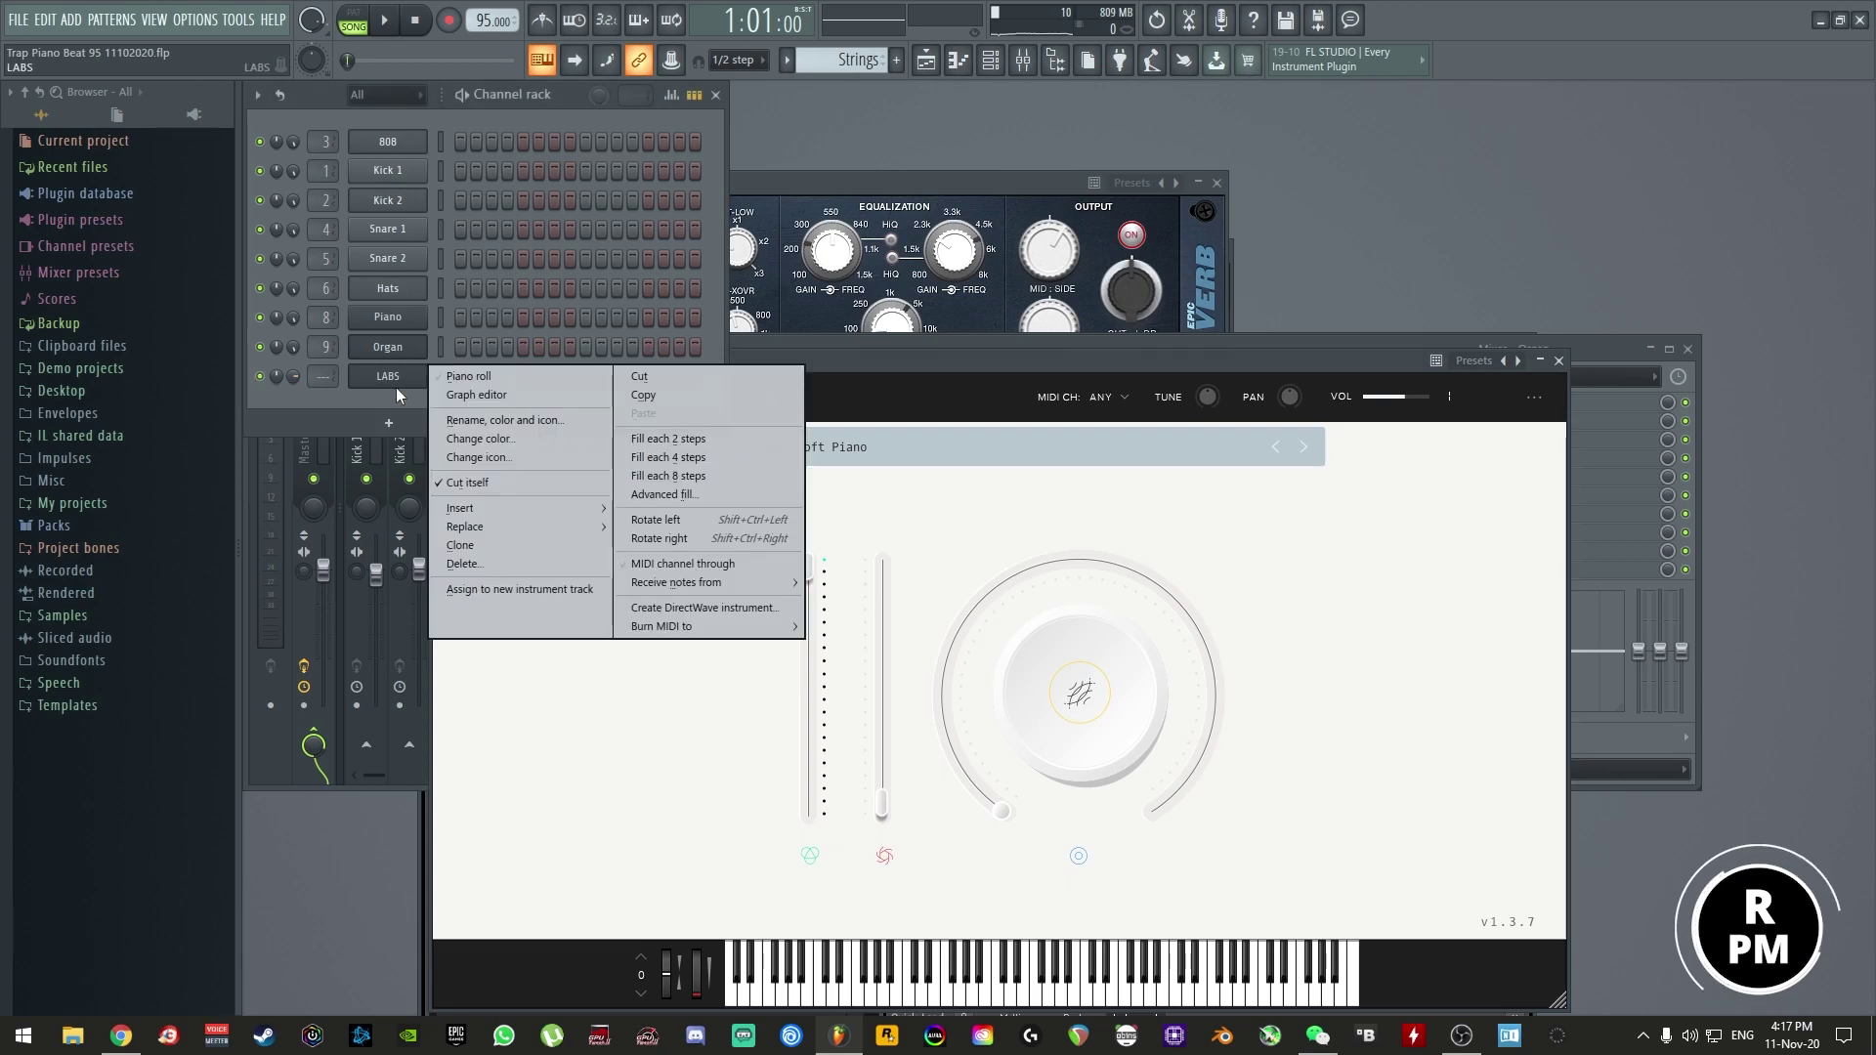
{"action": "left_click", "coordinate": [479, 427]}
{"action": "type", "text": "Strings"}
{"action": "key", "text": "Return"}
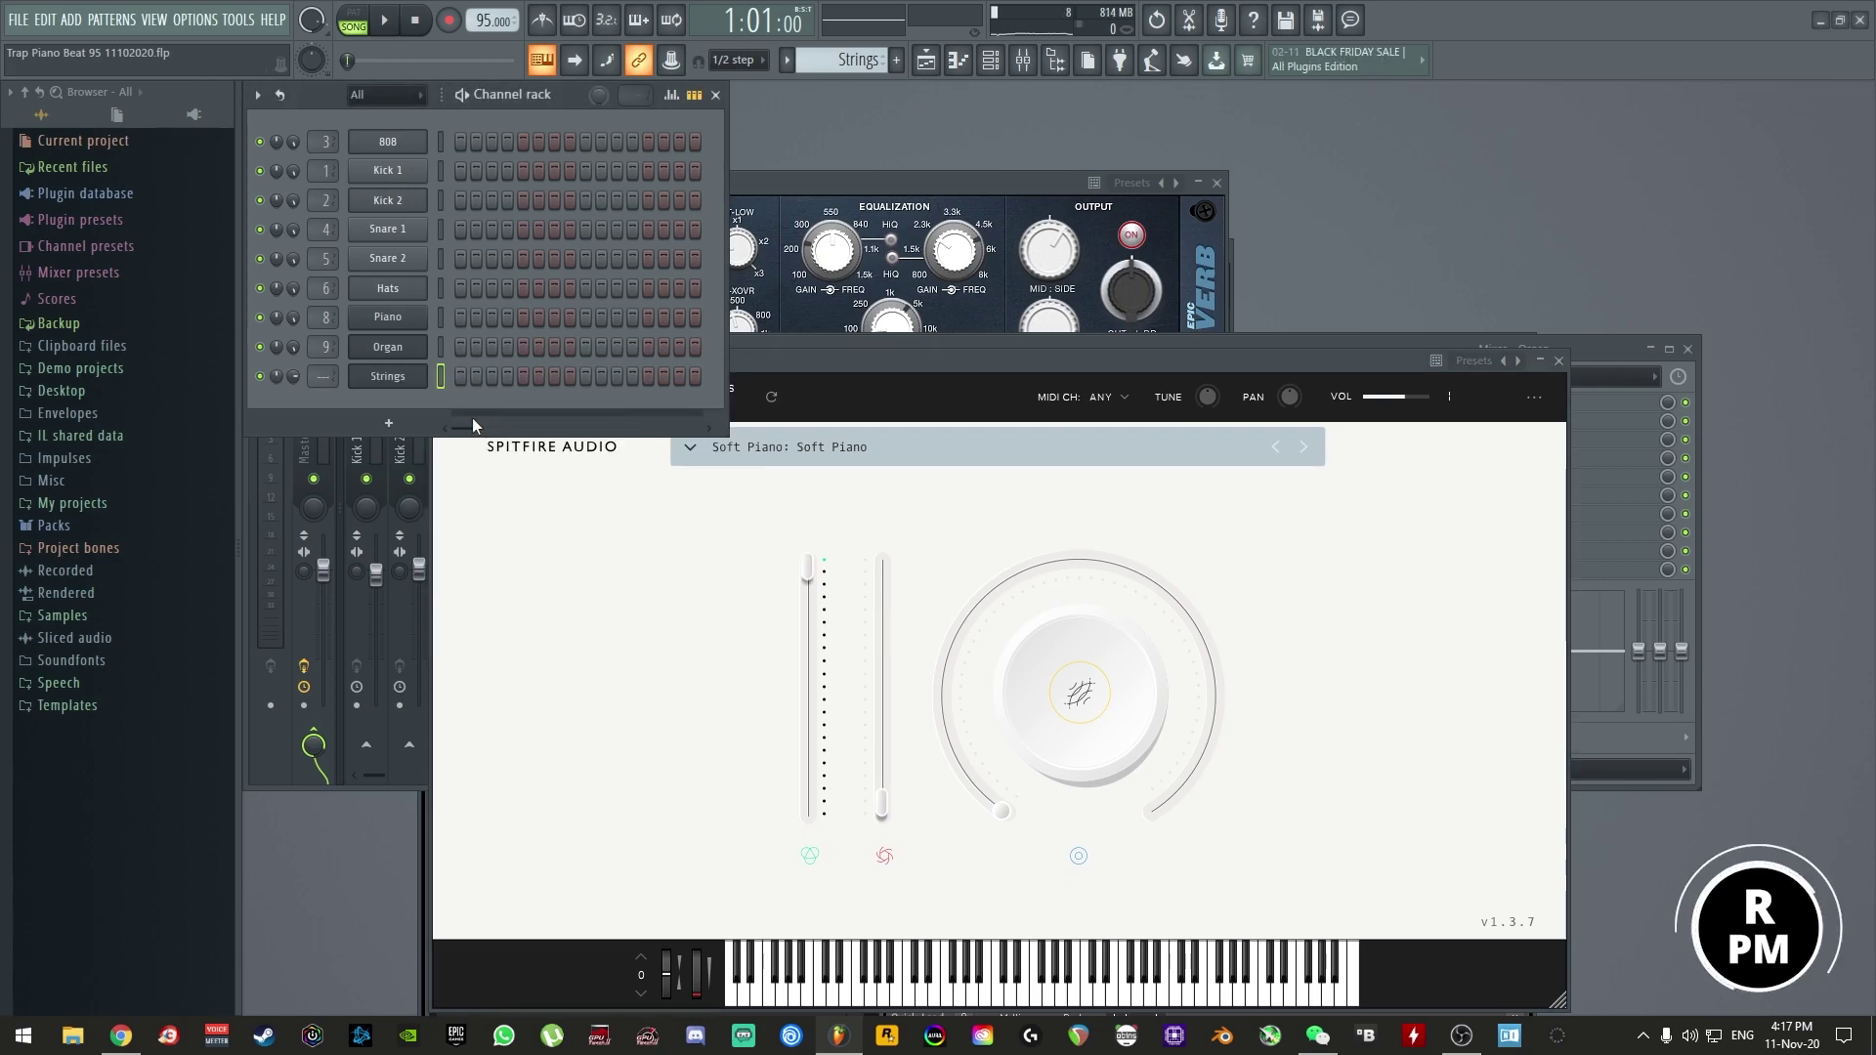
- Filter the LABS presets by Strings and load Pizzicato Ensemble from the Strings 2 pack
{"action": "left_click_drag", "start_coordinate": [893, 362], "coordinate": [862, 310]}
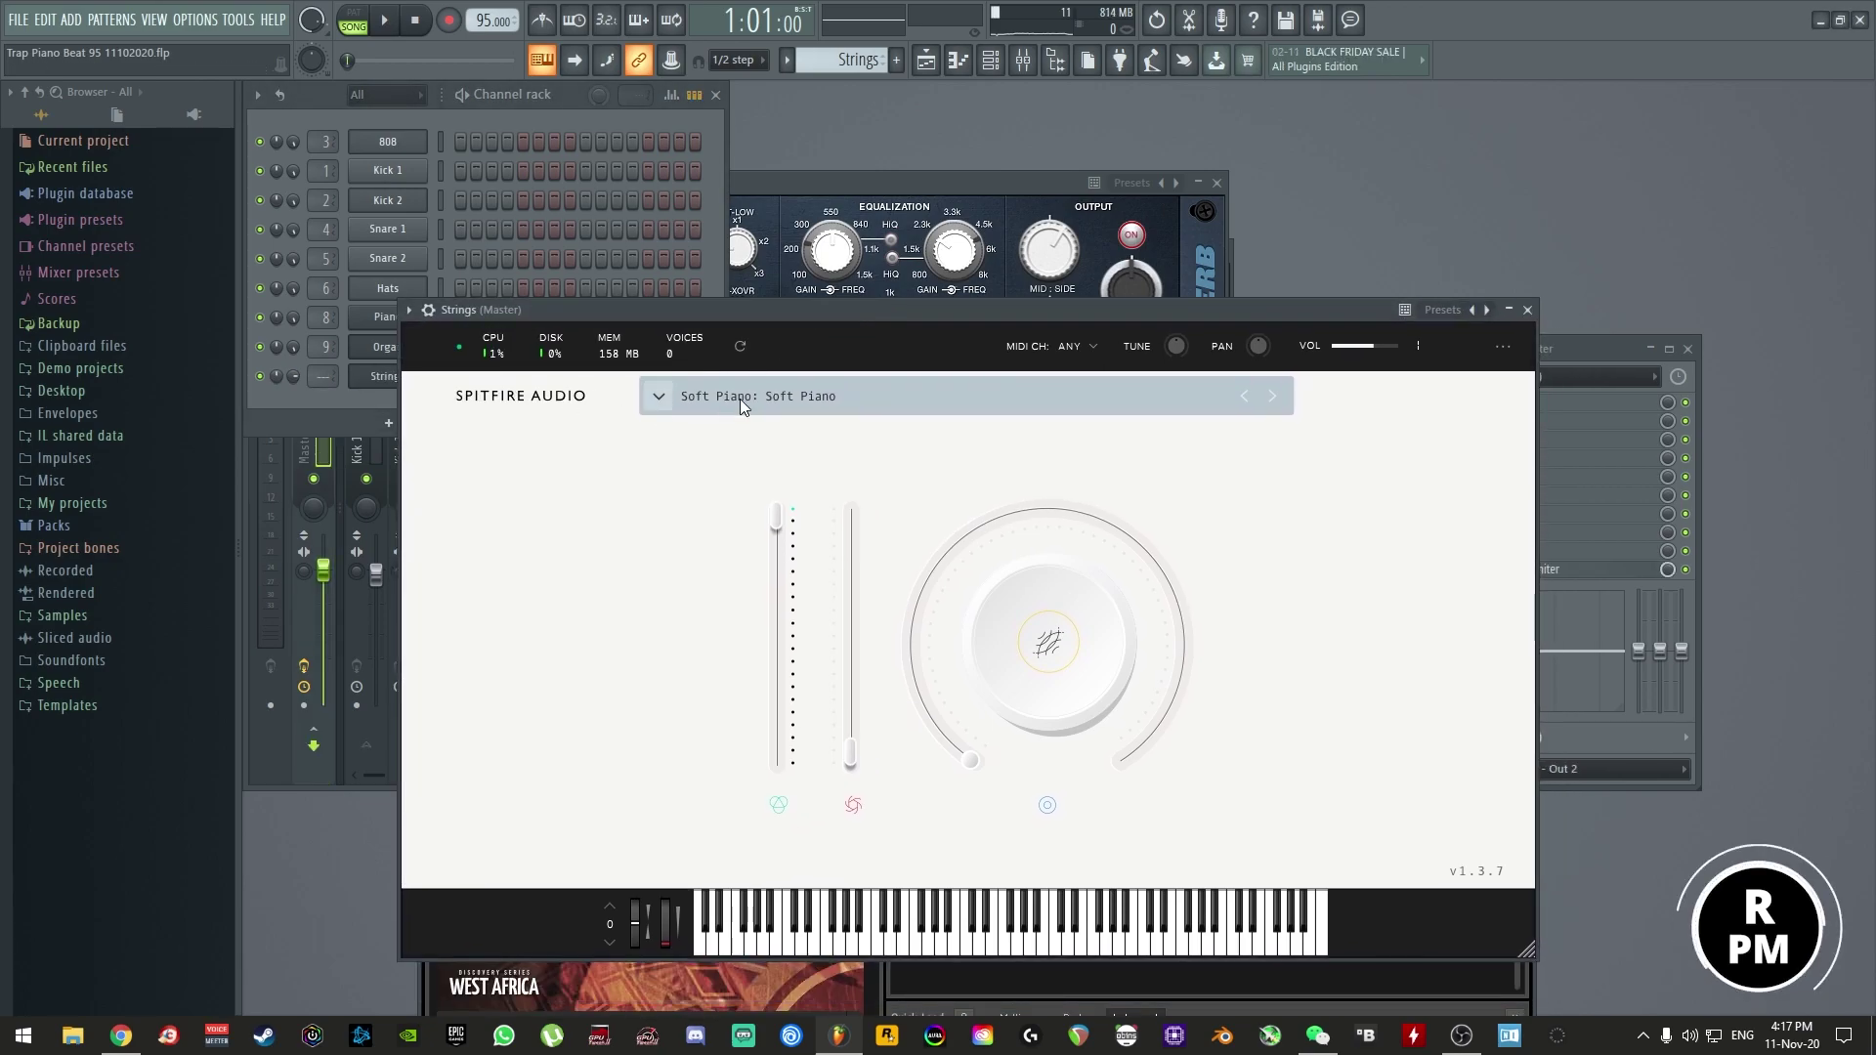
{"action": "left_click", "coordinate": [739, 401]}
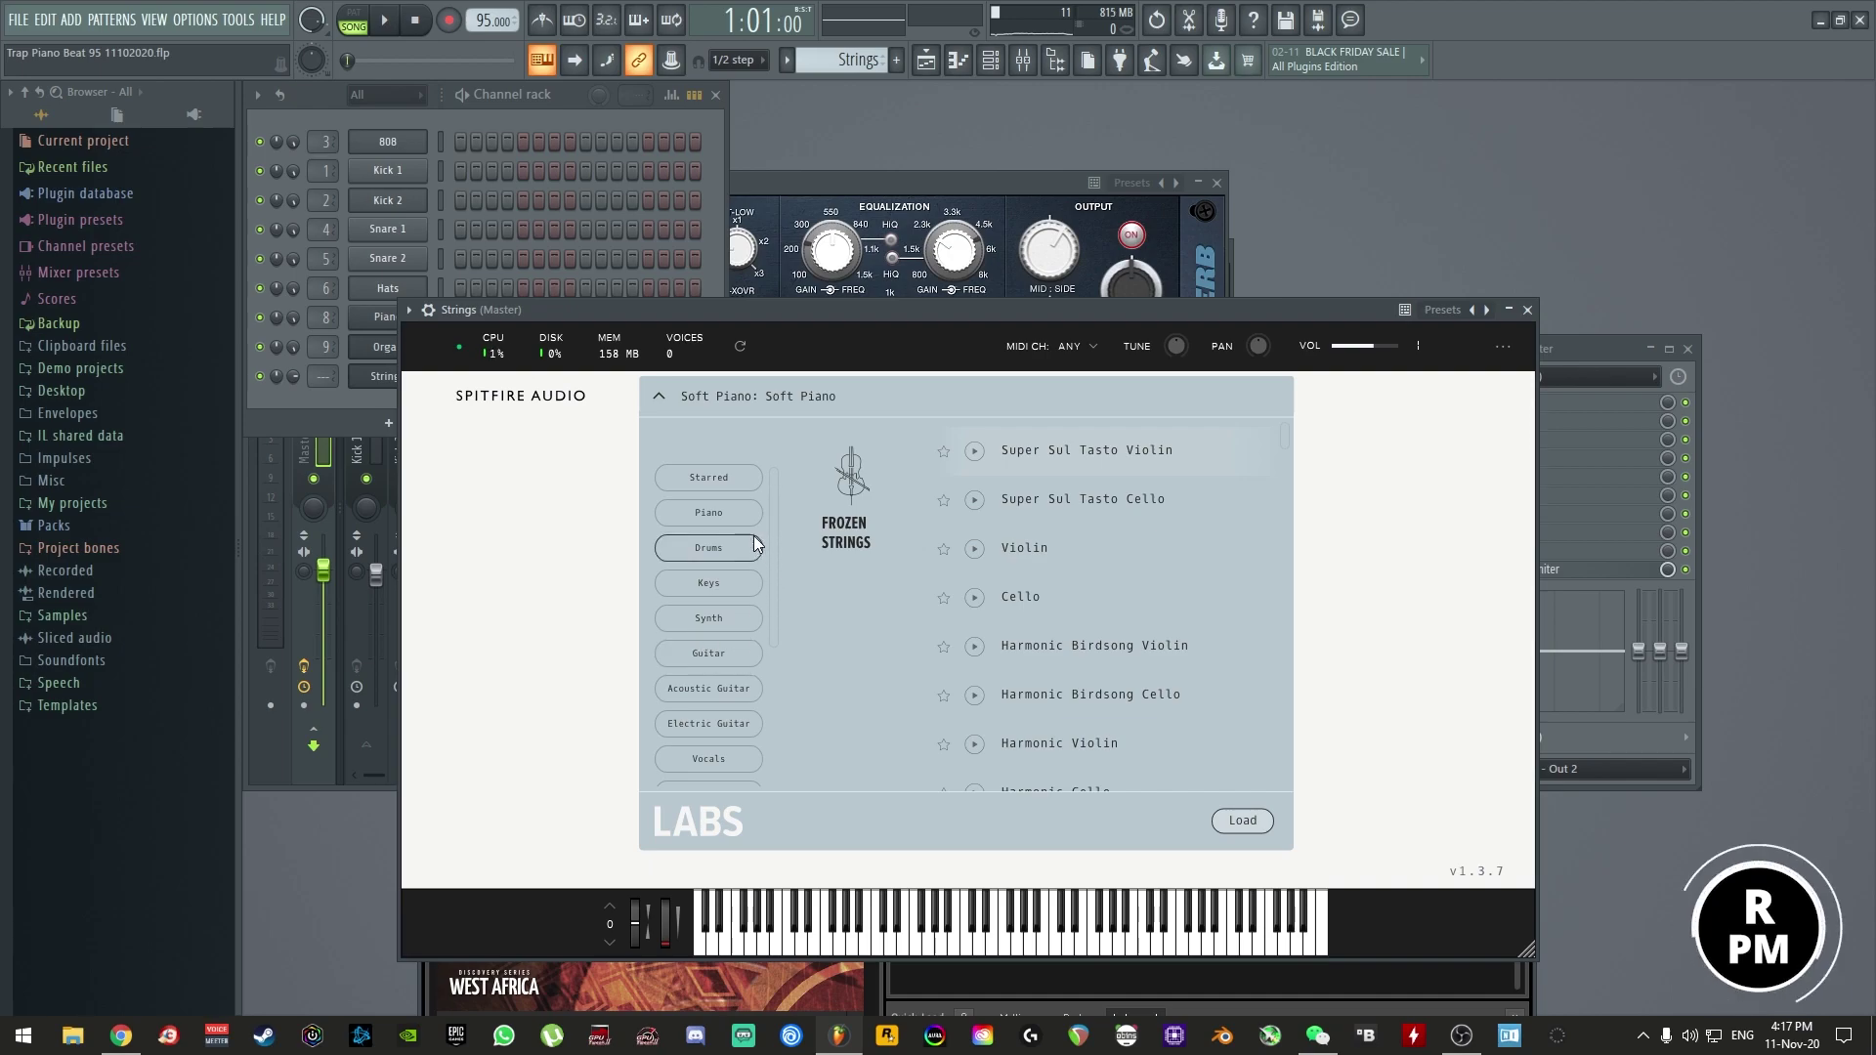
{"action": "left_click_drag", "start_coordinate": [777, 574], "coordinate": [780, 730]}
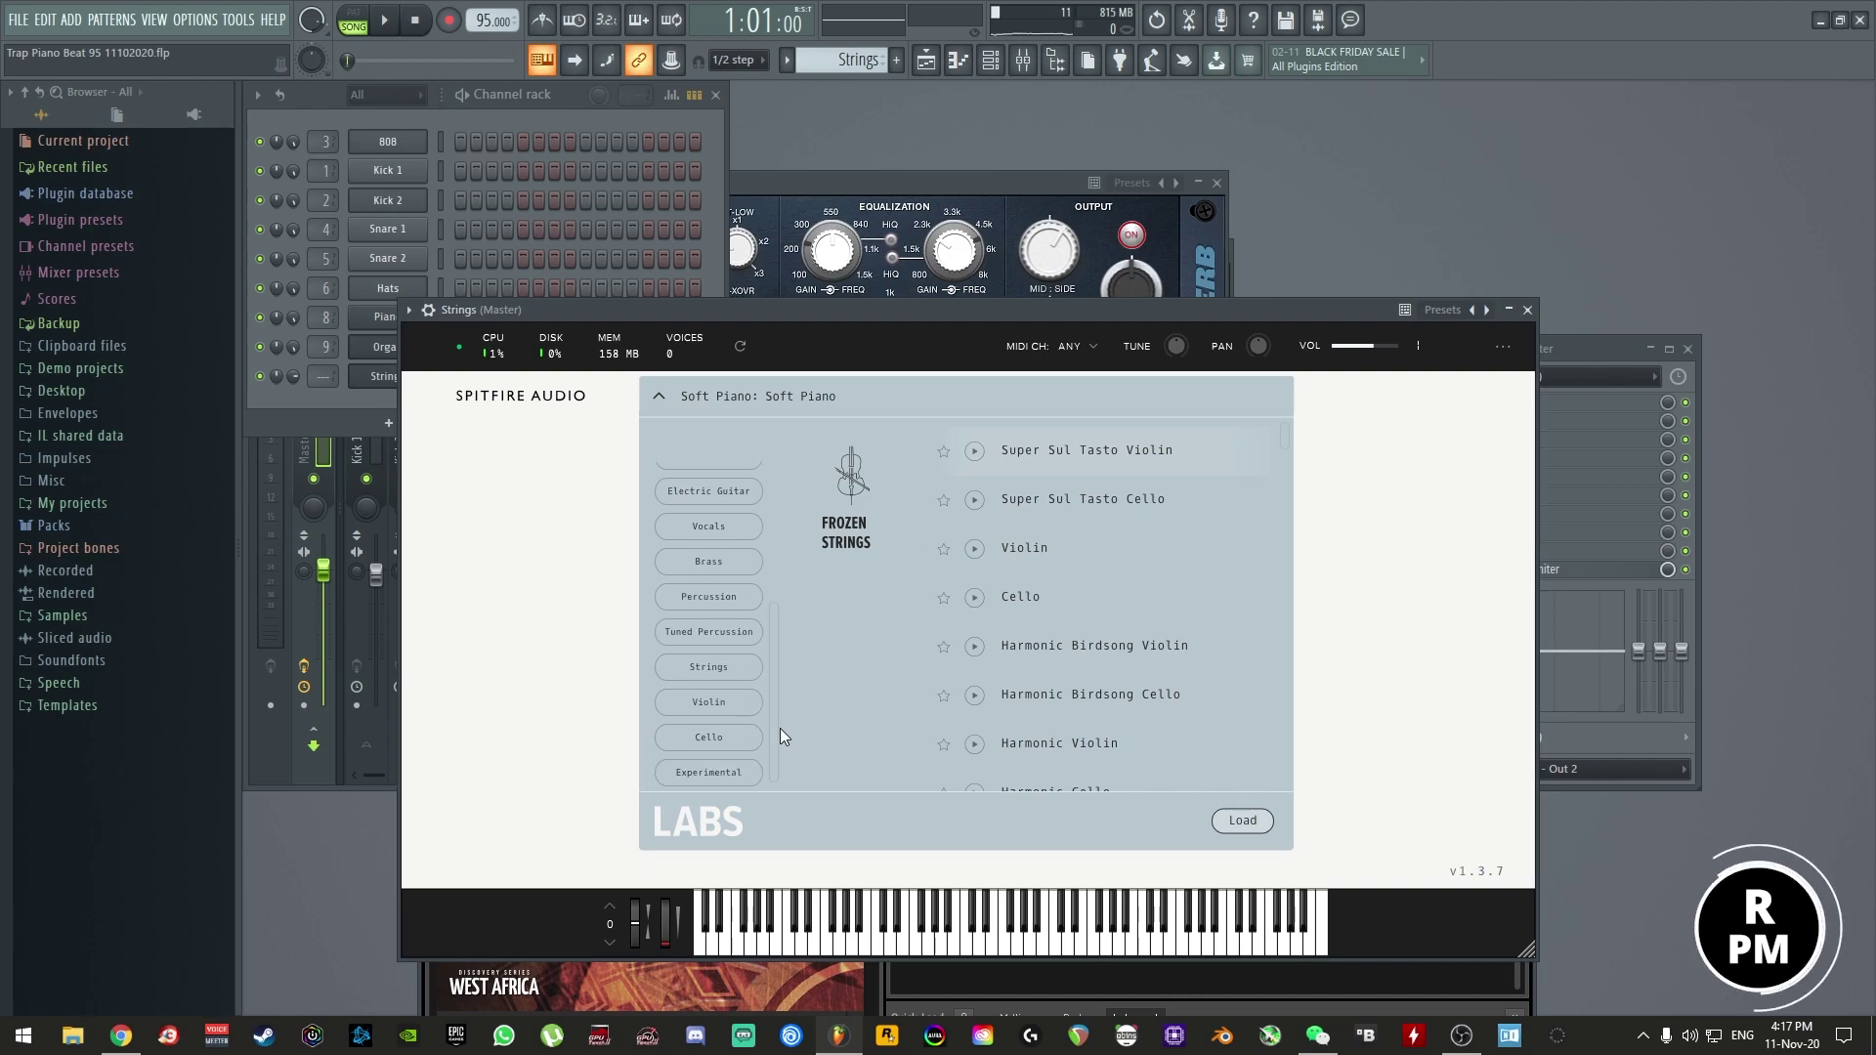
{"action": "left_click", "coordinate": [741, 669]}
{"action": "scroll", "coordinate": [1055, 607], "scroll_direction": "down", "scroll_amount": 8}
{"action": "scroll", "coordinate": [1051, 614], "scroll_direction": "down", "scroll_amount": 4}
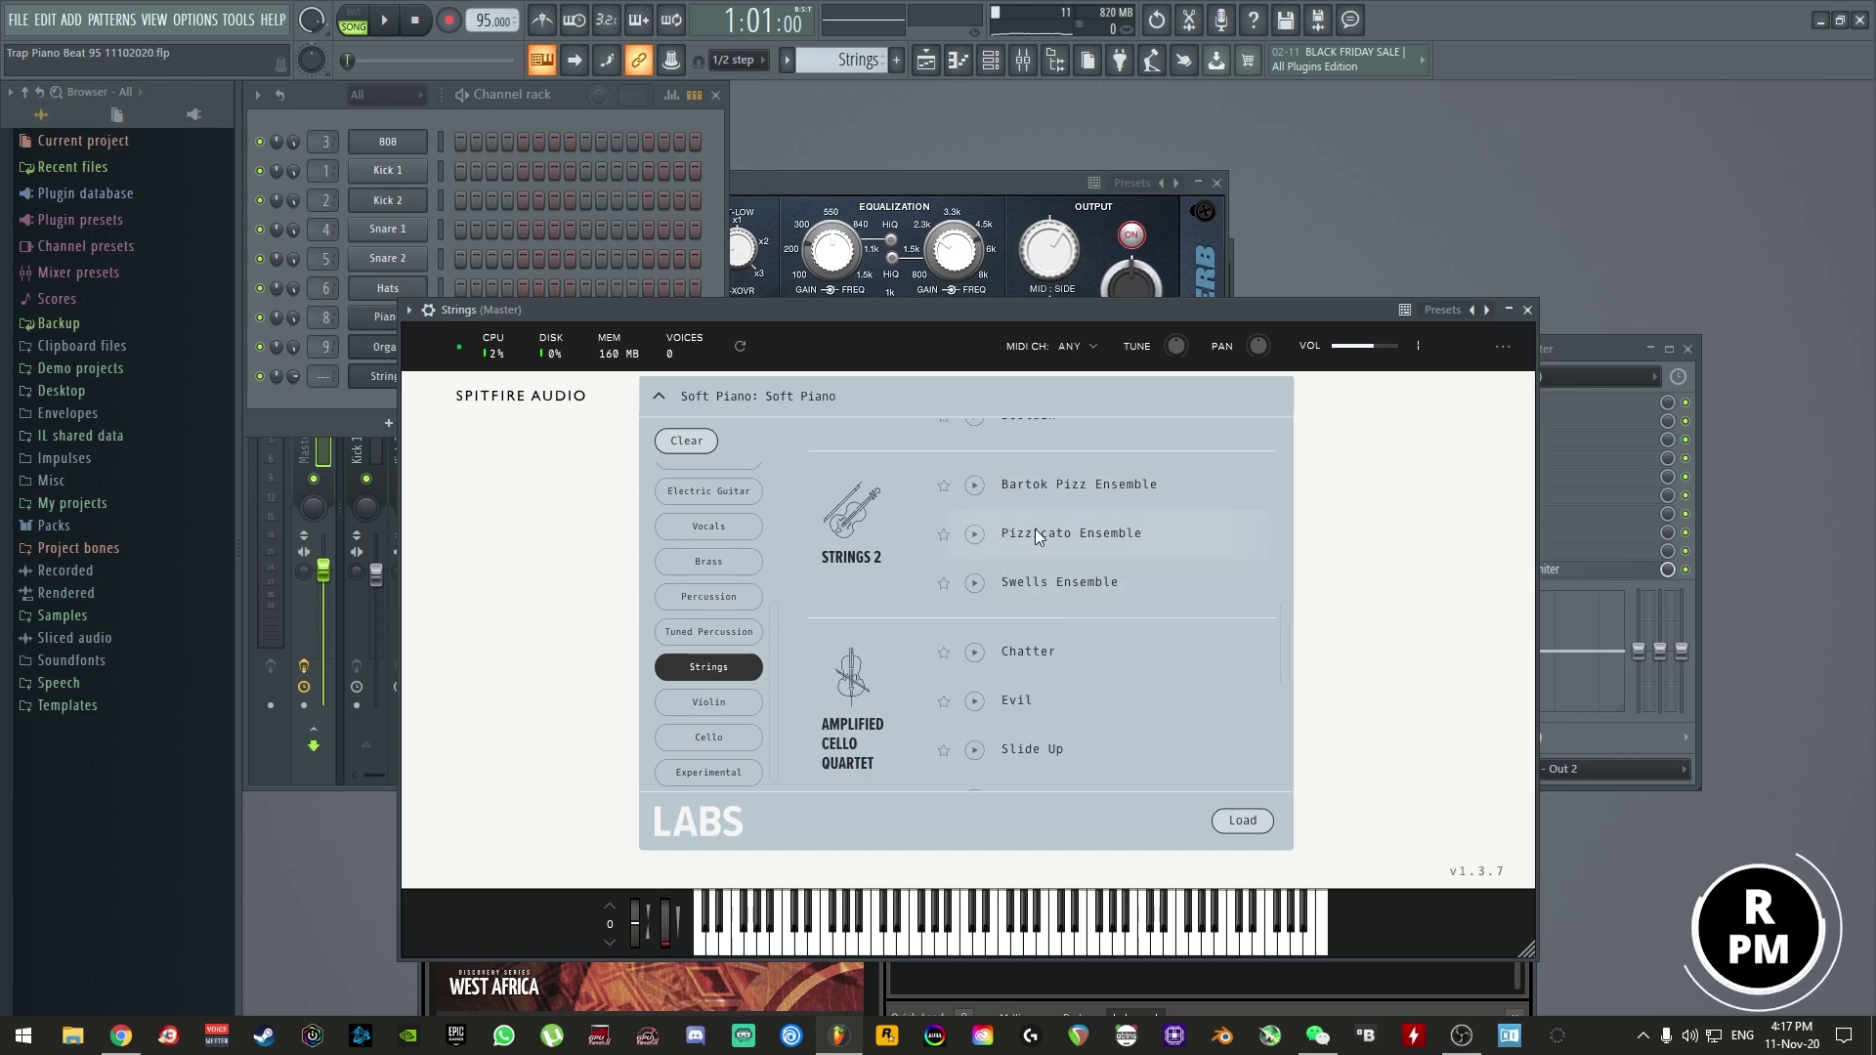
{"action": "left_click", "coordinate": [1035, 533]}
- Link the Strings channel to mixer track 10
{"action": "right_click", "coordinate": [416, 377]}
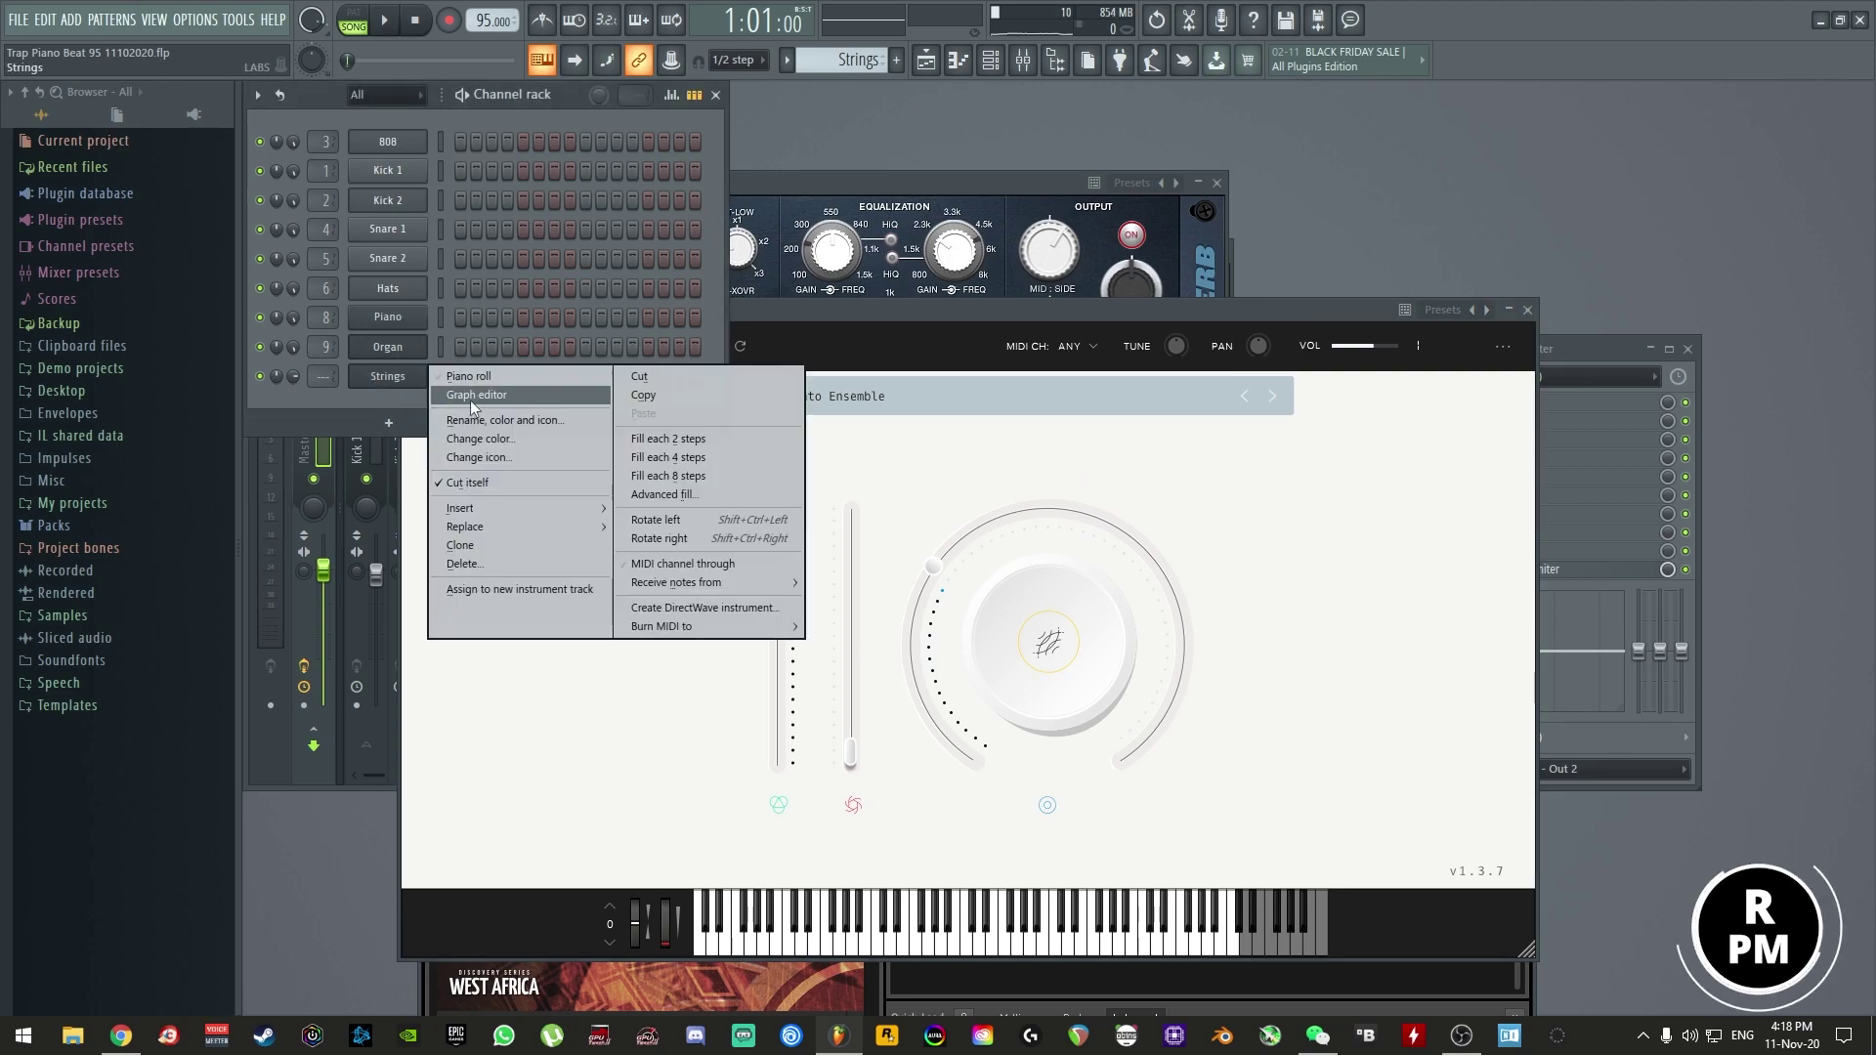
{"action": "left_click", "coordinate": [361, 405]}
{"action": "left_click", "coordinate": [1577, 362]}
{"action": "left_click", "coordinate": [712, 430]}
{"action": "key", "text": "ctrl+l"}
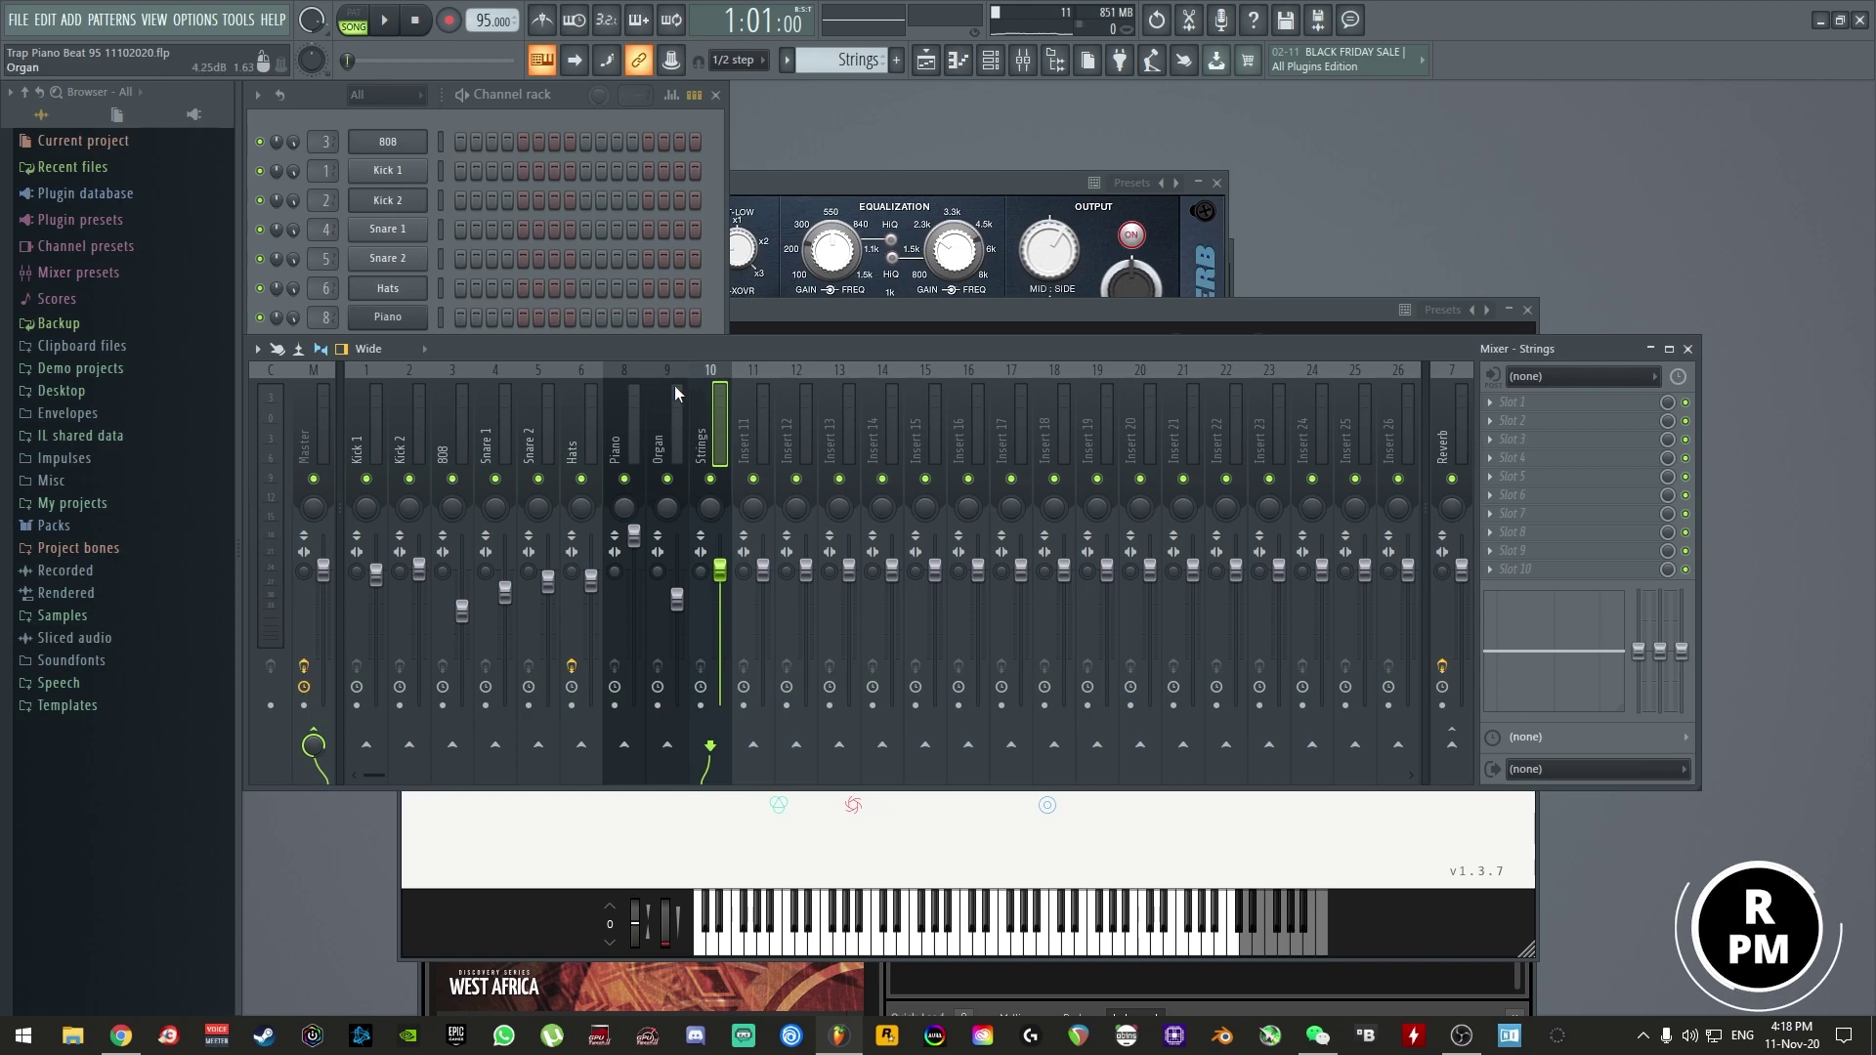
- Enter eight eighth notes in the first bar of the Strings piano roll: A4, C5, E5, C5, A4, C5, E5, C5
{"action": "left_click", "coordinate": [698, 301]}
{"action": "right_click", "coordinate": [381, 380]}
{"action": "left_click", "coordinate": [474, 377]}
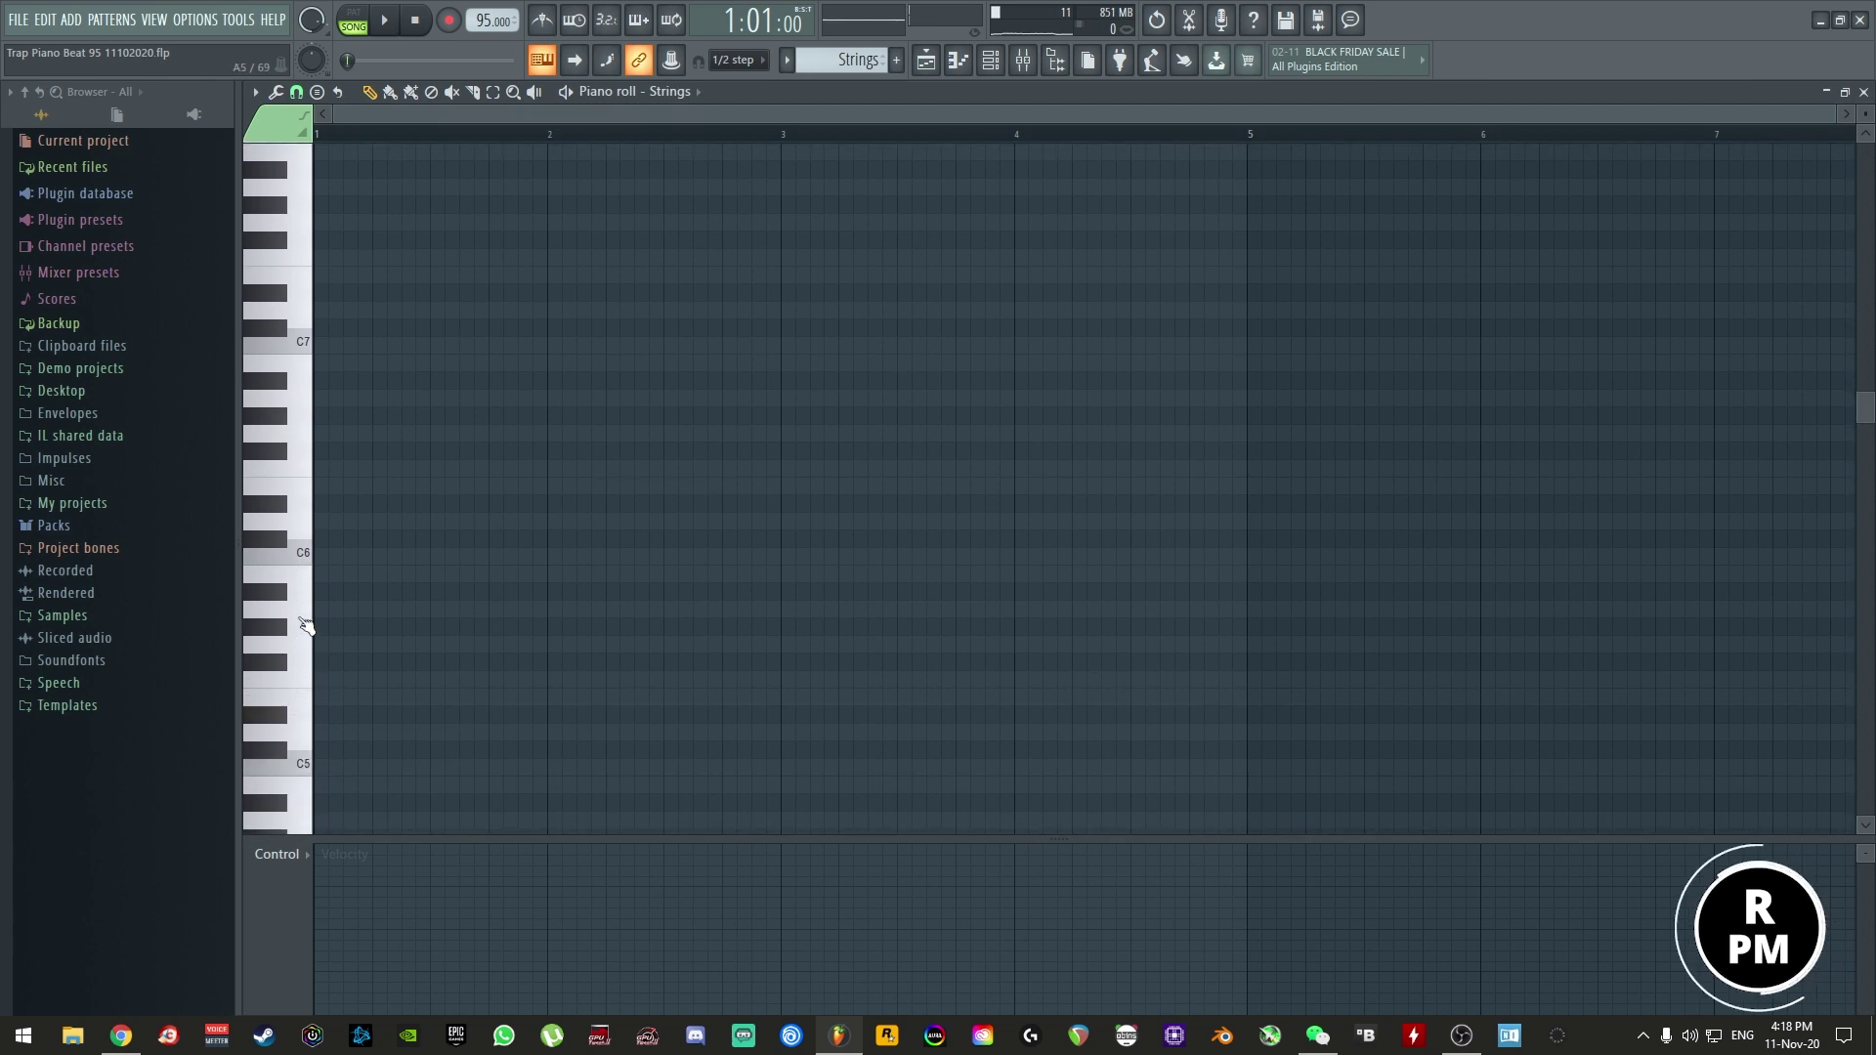
{"action": "scroll", "coordinate": [303, 626], "scroll_direction": "down", "scroll_amount": 5}
{"action": "left_click", "coordinate": [333, 557]}
{"action": "left_click", "coordinate": [352, 503]}
{"action": "left_click", "coordinate": [383, 433]}
{"action": "left_click", "coordinate": [411, 503]}
{"action": "left_click", "coordinate": [440, 556]}
{"action": "left_click", "coordinate": [469, 503]}
{"action": "left_click", "coordinate": [499, 433]}
{"action": "left_click", "coordinate": [527, 503]}
- Place the Strings pattern on playlist Track 5 at bars 1, 5, 9 and 13, and play the arrangement
{"action": "key", "text": "space"}
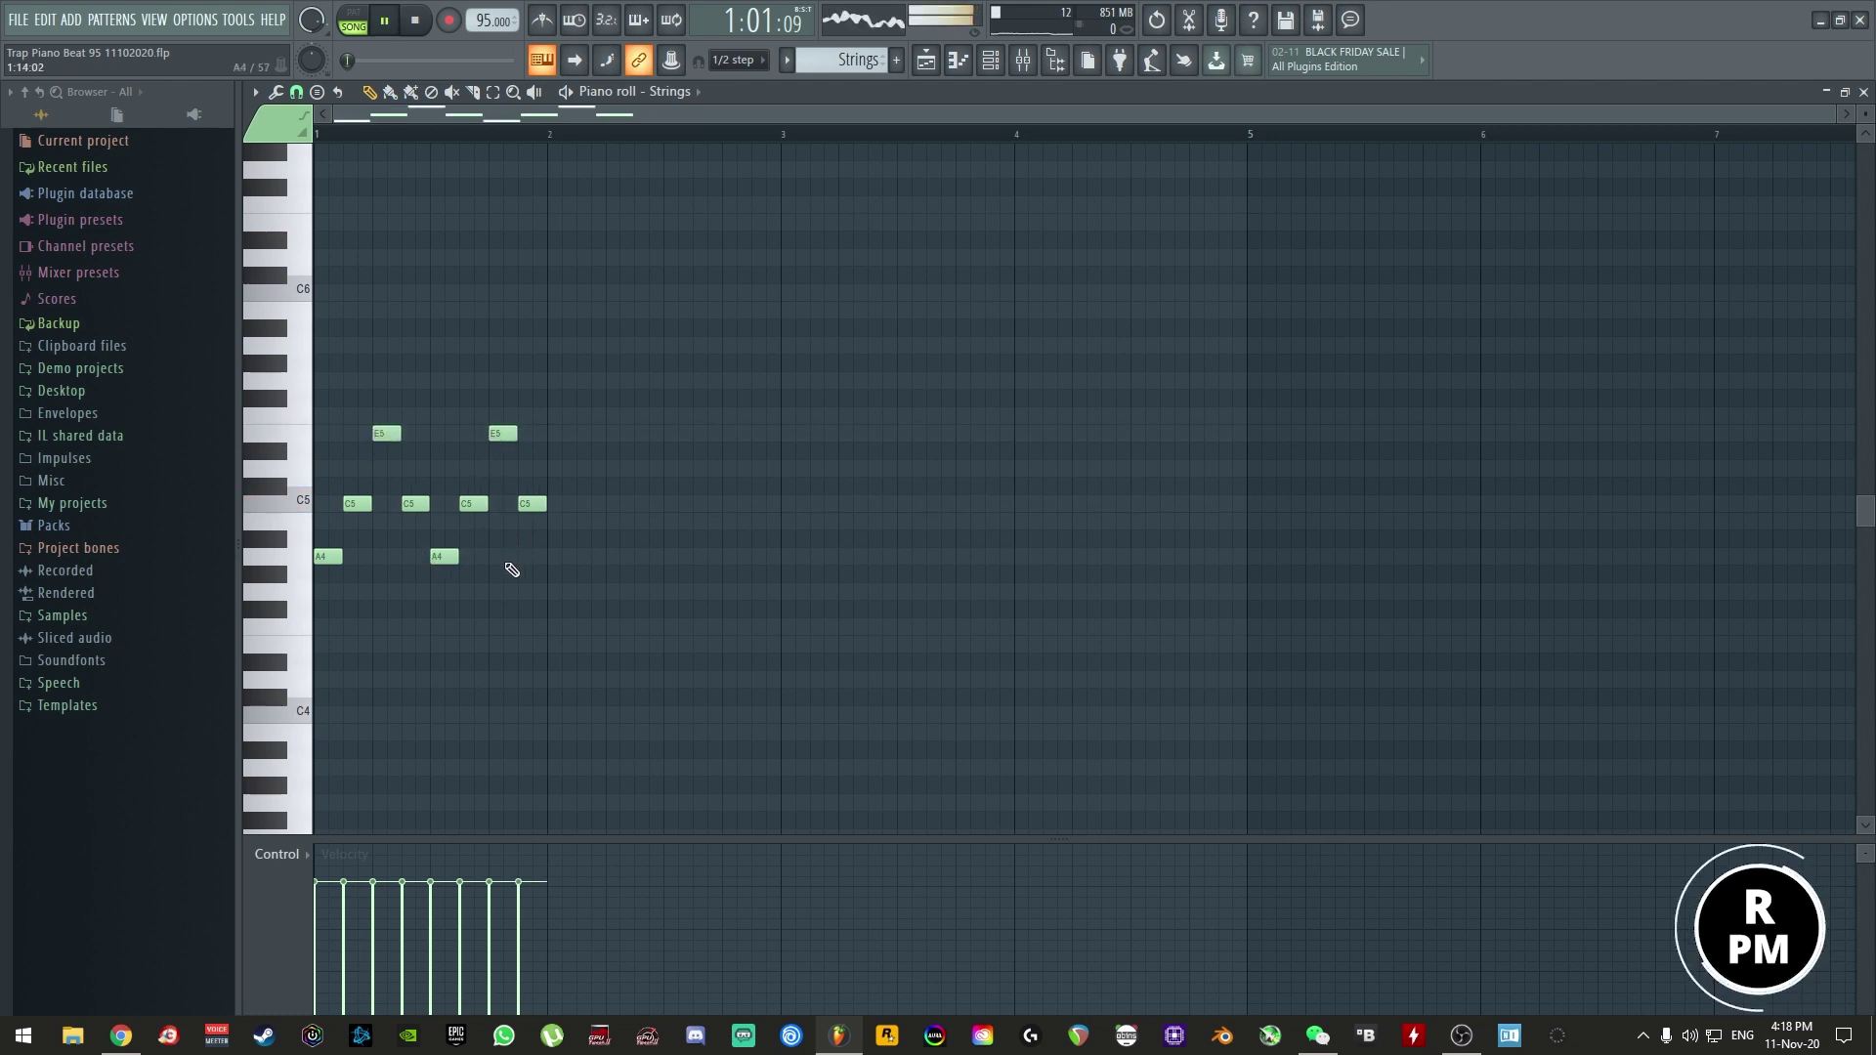
{"action": "key", "text": "F5"}
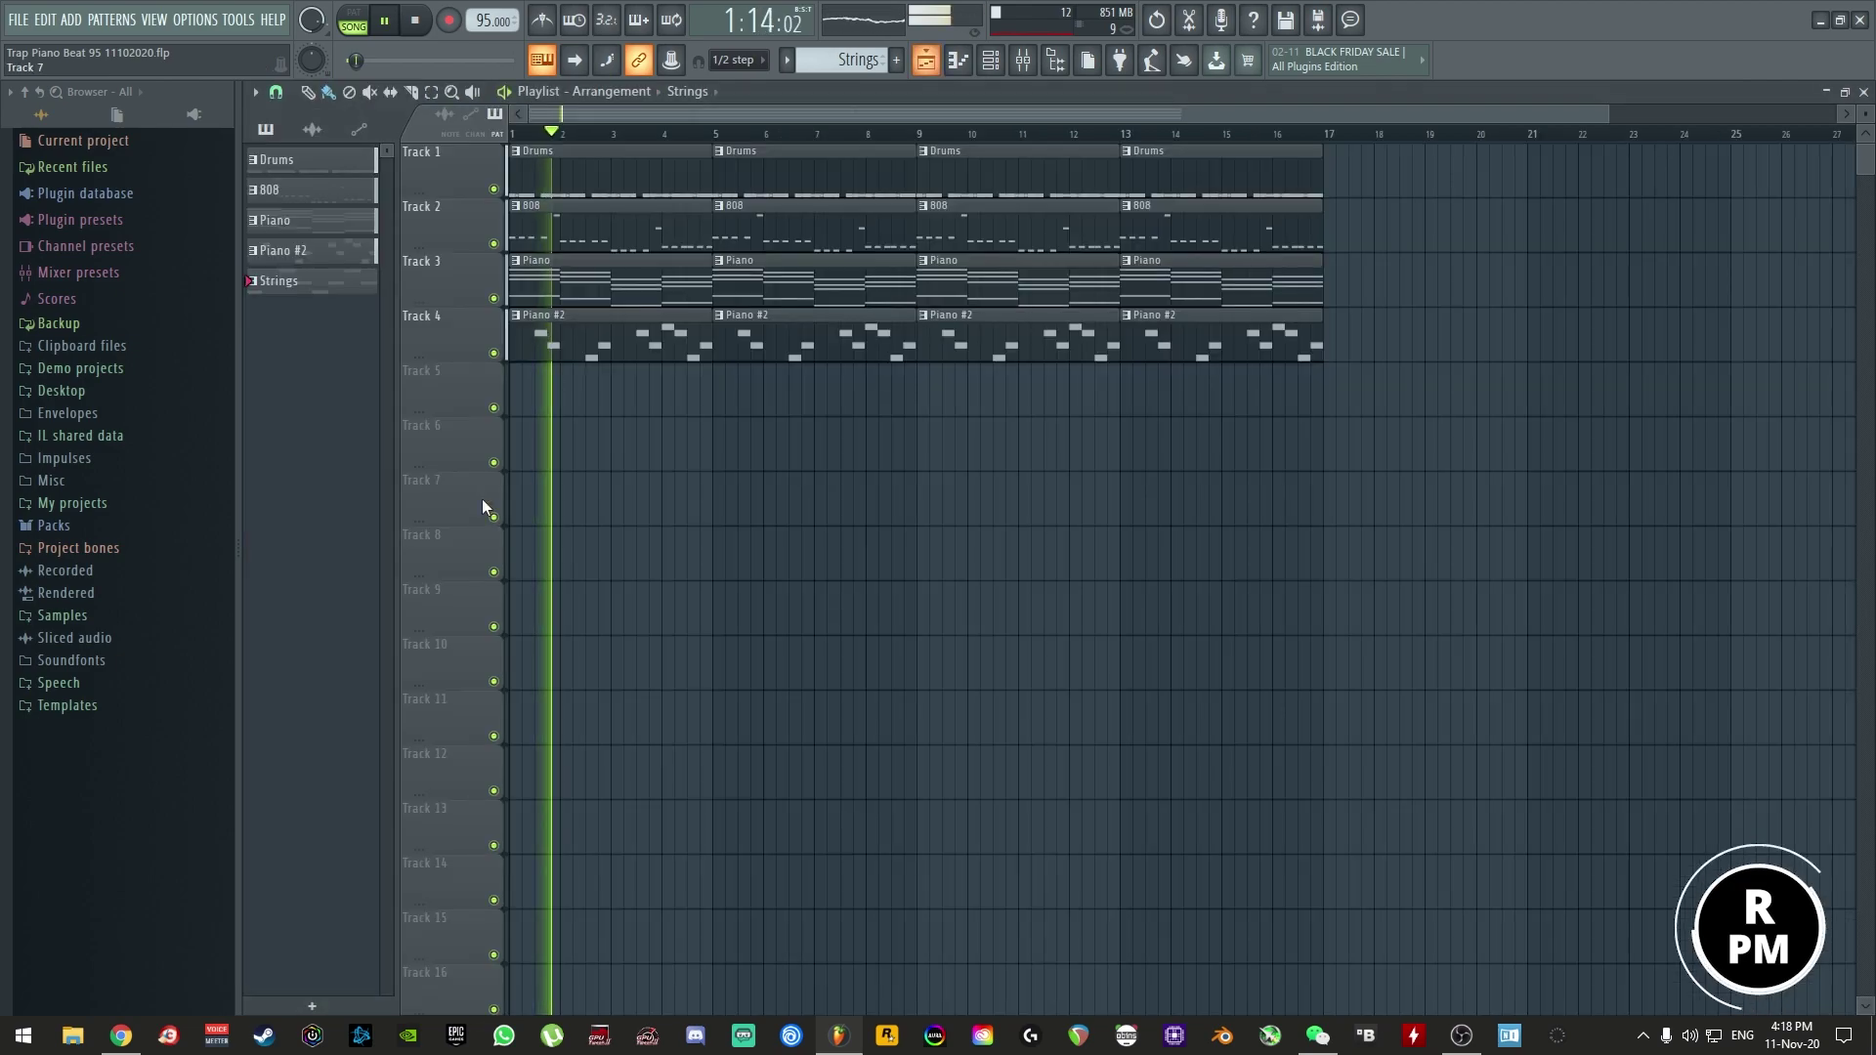
{"action": "left_click", "coordinate": [533, 391]}
{"action": "key", "text": "space"}
{"action": "left_click", "coordinate": [717, 412]}
{"action": "left_click", "coordinate": [919, 408]}
{"action": "left_click", "coordinate": [1114, 408]}
{"action": "key", "text": "space"}
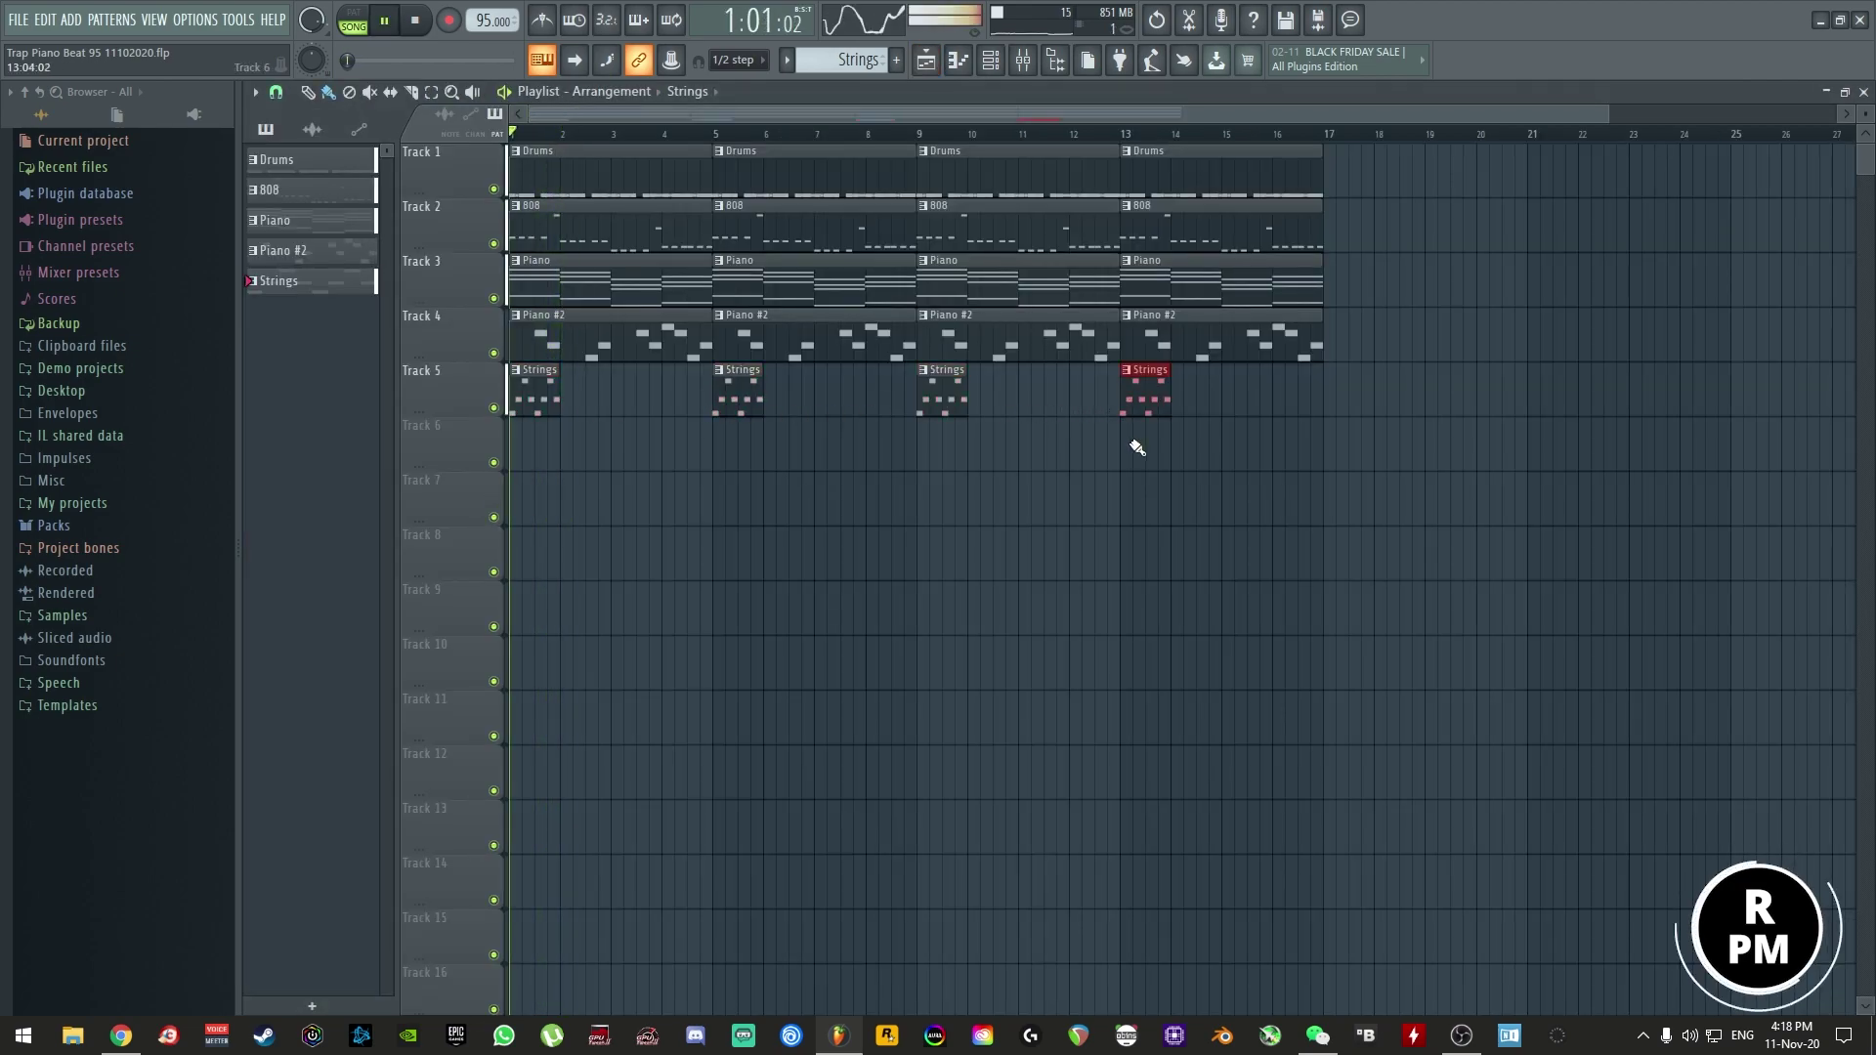
- Stop playback and add eight eighth notes to the second bar of the Strings piano roll: G4, B4, D5, B4, G4, B4, D5, B4
{"action": "double_click", "coordinate": [539, 405]}
{"action": "key", "text": "space"}
{"action": "left_click", "coordinate": [555, 626]}
{"action": "right_click", "coordinate": [557, 631]}
{"action": "left_click", "coordinate": [557, 591]}
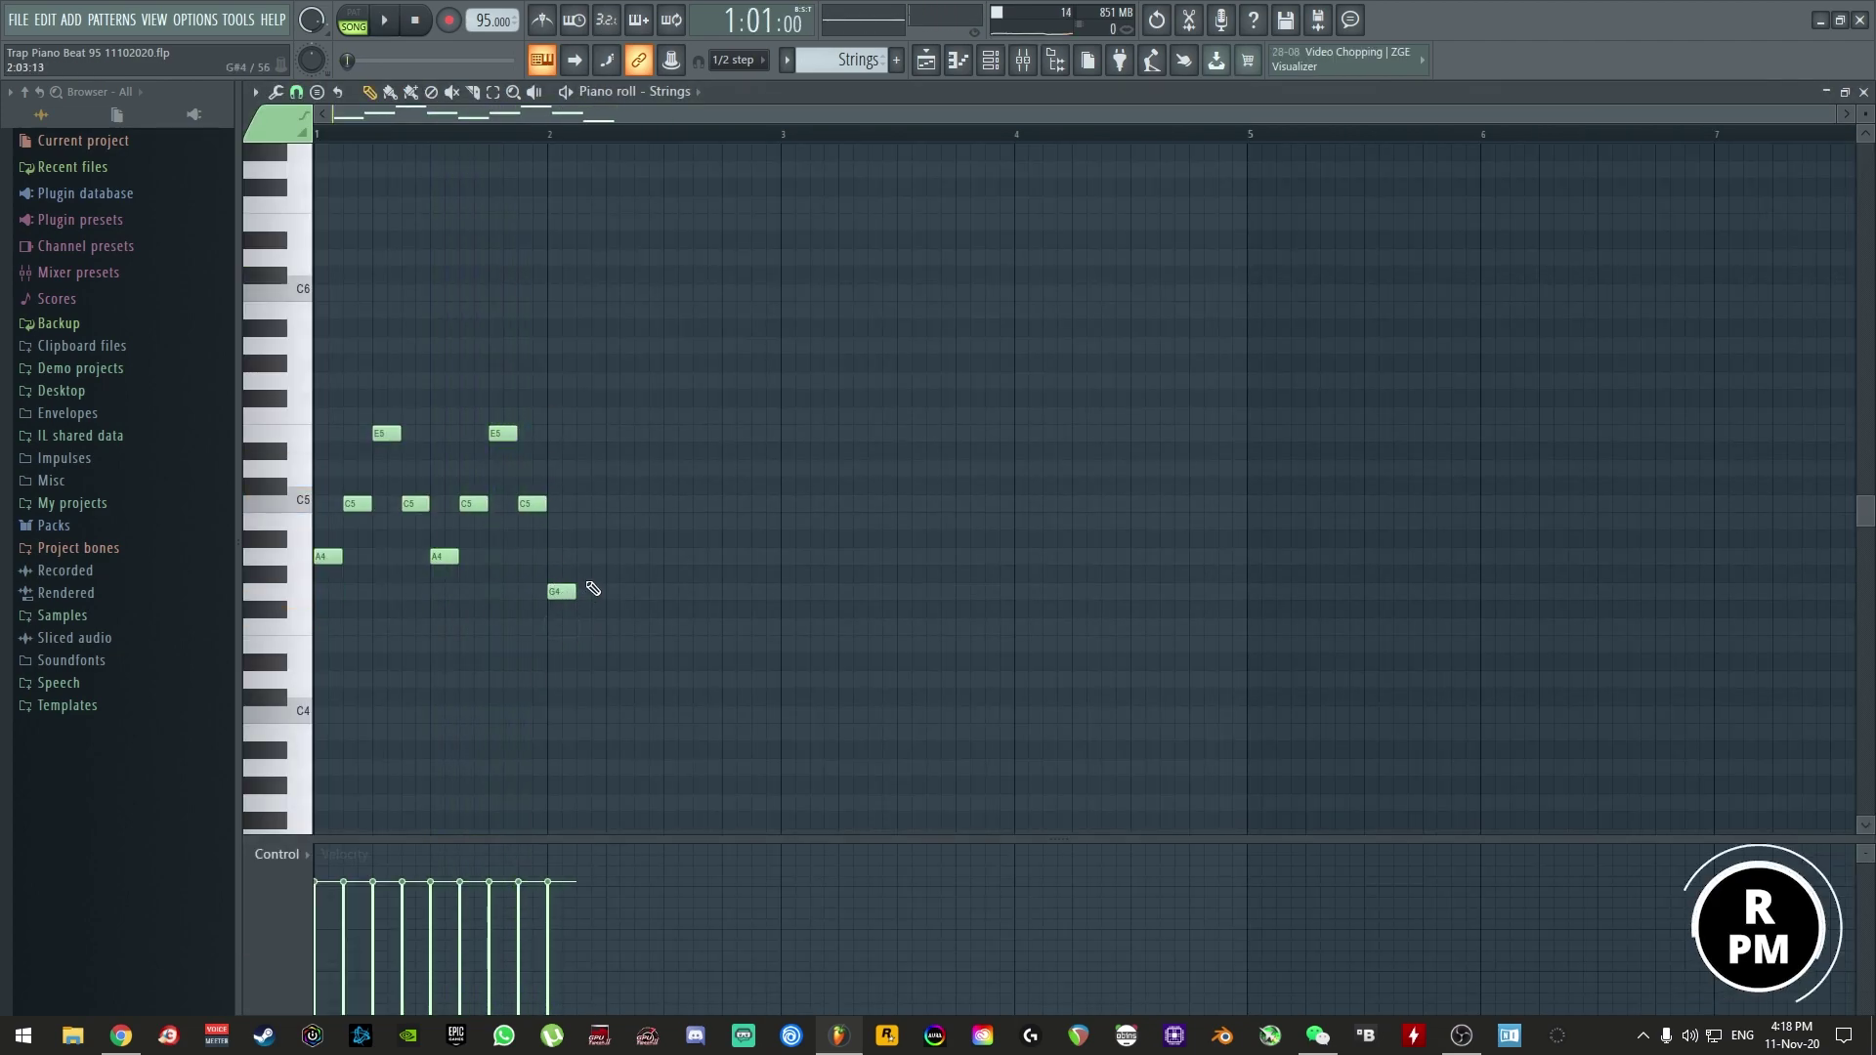
{"action": "left_click_drag", "start_coordinate": [583, 554], "coordinate": [591, 521]}
{"action": "left_click", "coordinate": [620, 469]}
{"action": "left_click", "coordinate": [674, 521]}
{"action": "right_click", "coordinate": [664, 528]}
{"action": "left_click", "coordinate": [672, 592]}
{"action": "left_click", "coordinate": [684, 520]}
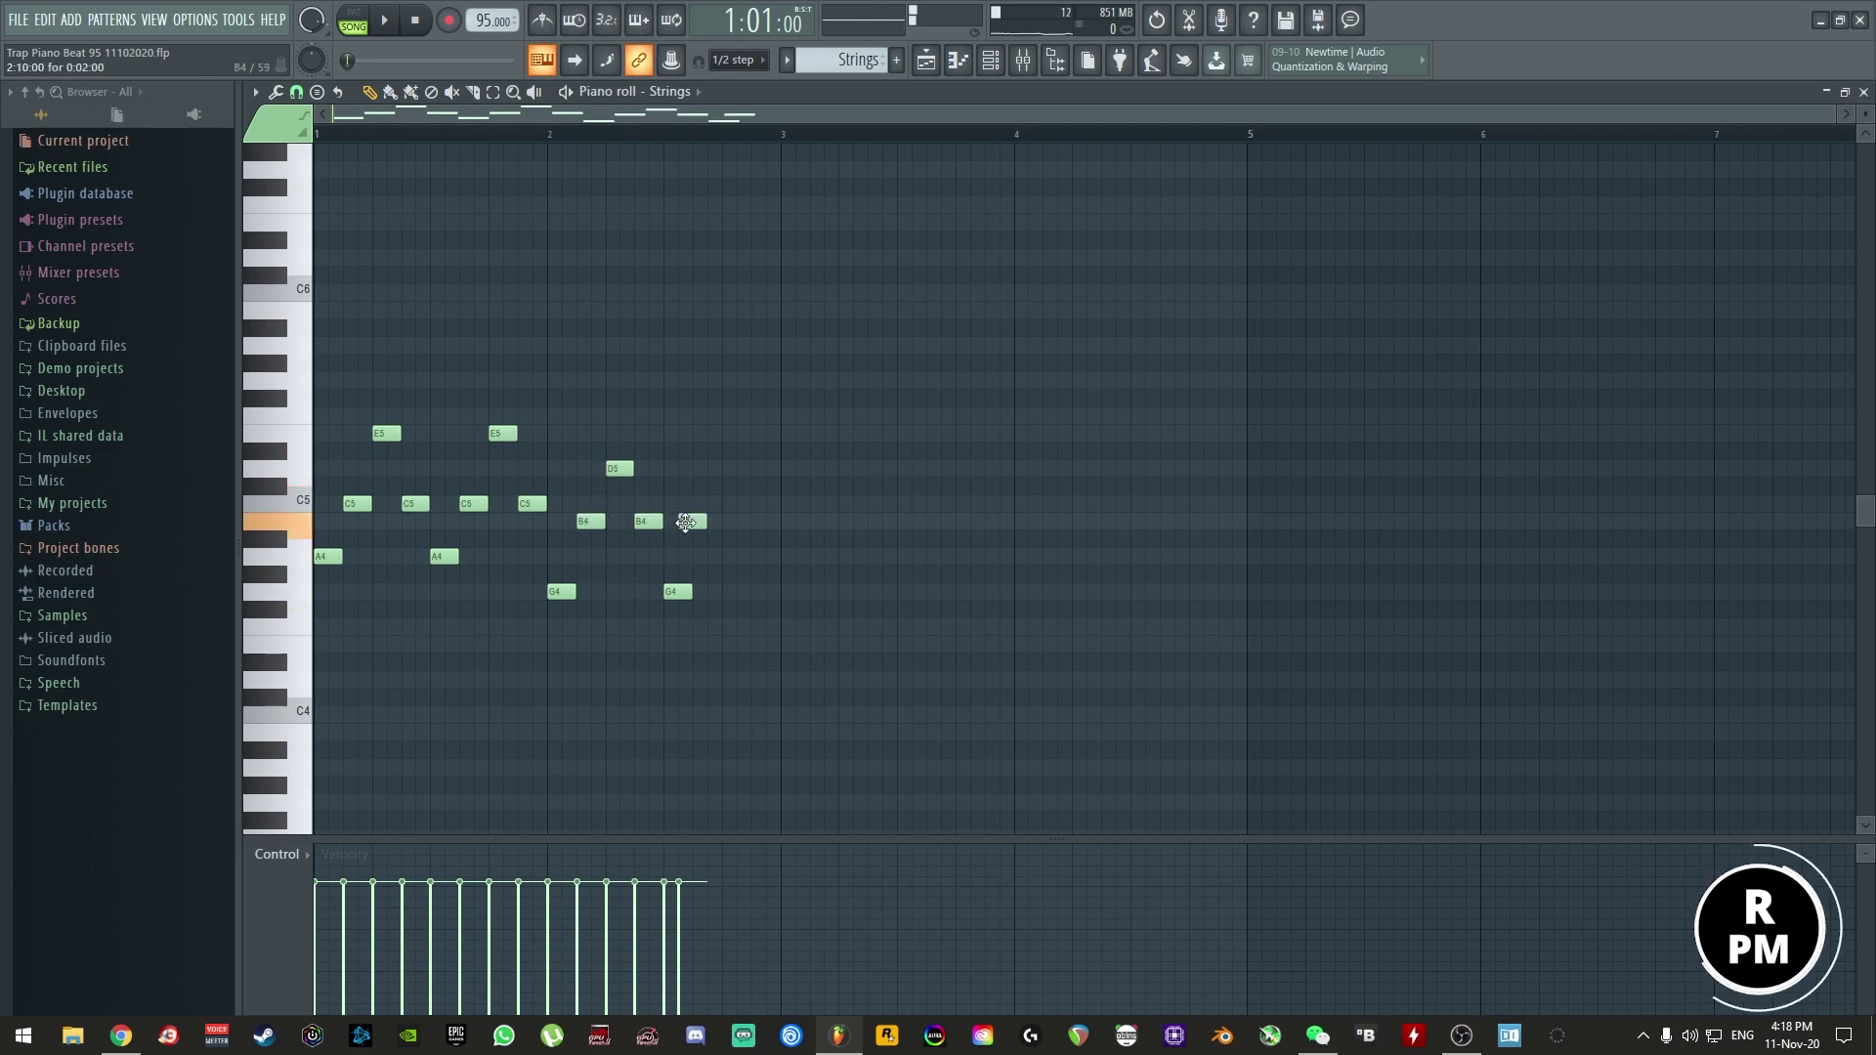
{"action": "right_click", "coordinate": [688, 522]}
{"action": "left_click", "coordinate": [691, 522]}
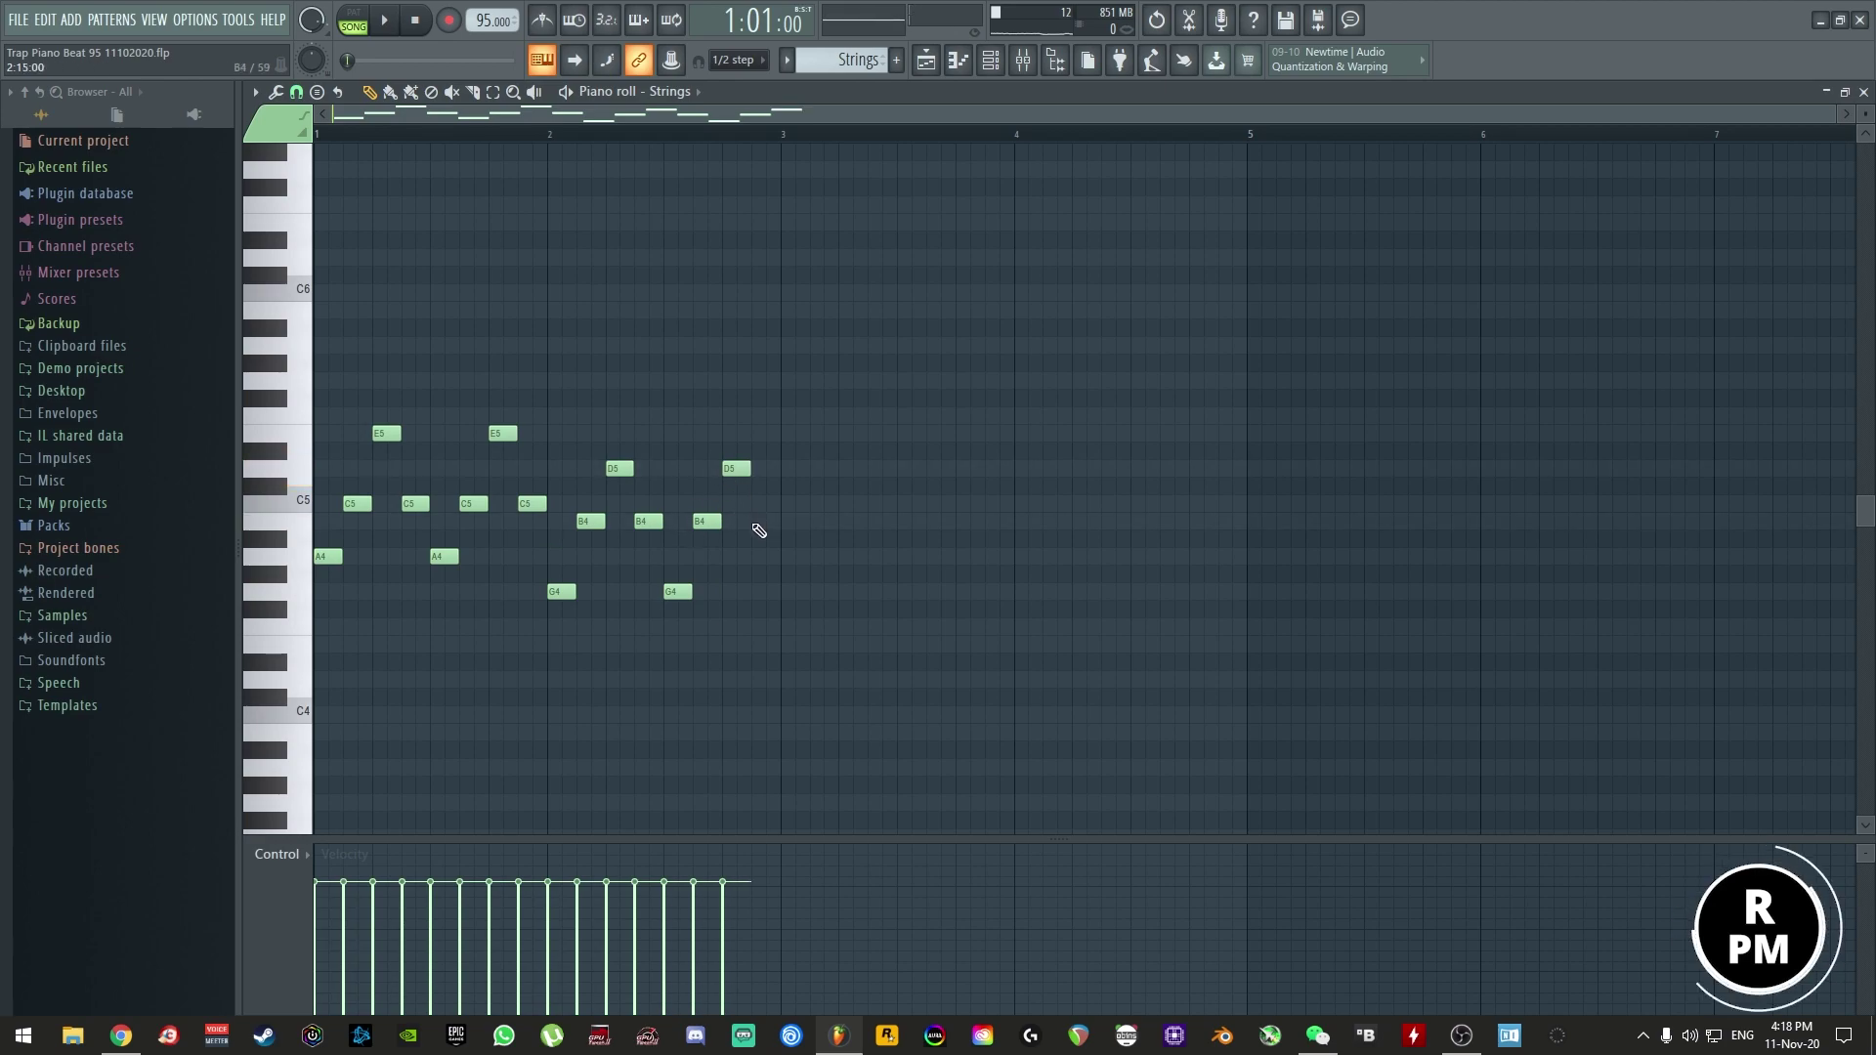
- Enter eight eighth notes in the third bar of the Strings piano roll: D4, F4, A4, F4, D4, F4, A4, F4
{"action": "left_click", "coordinate": [784, 642]}
{"action": "left_click_drag", "start_coordinate": [788, 645], "coordinate": [792, 679]}
{"action": "left_click", "coordinate": [846, 557]}
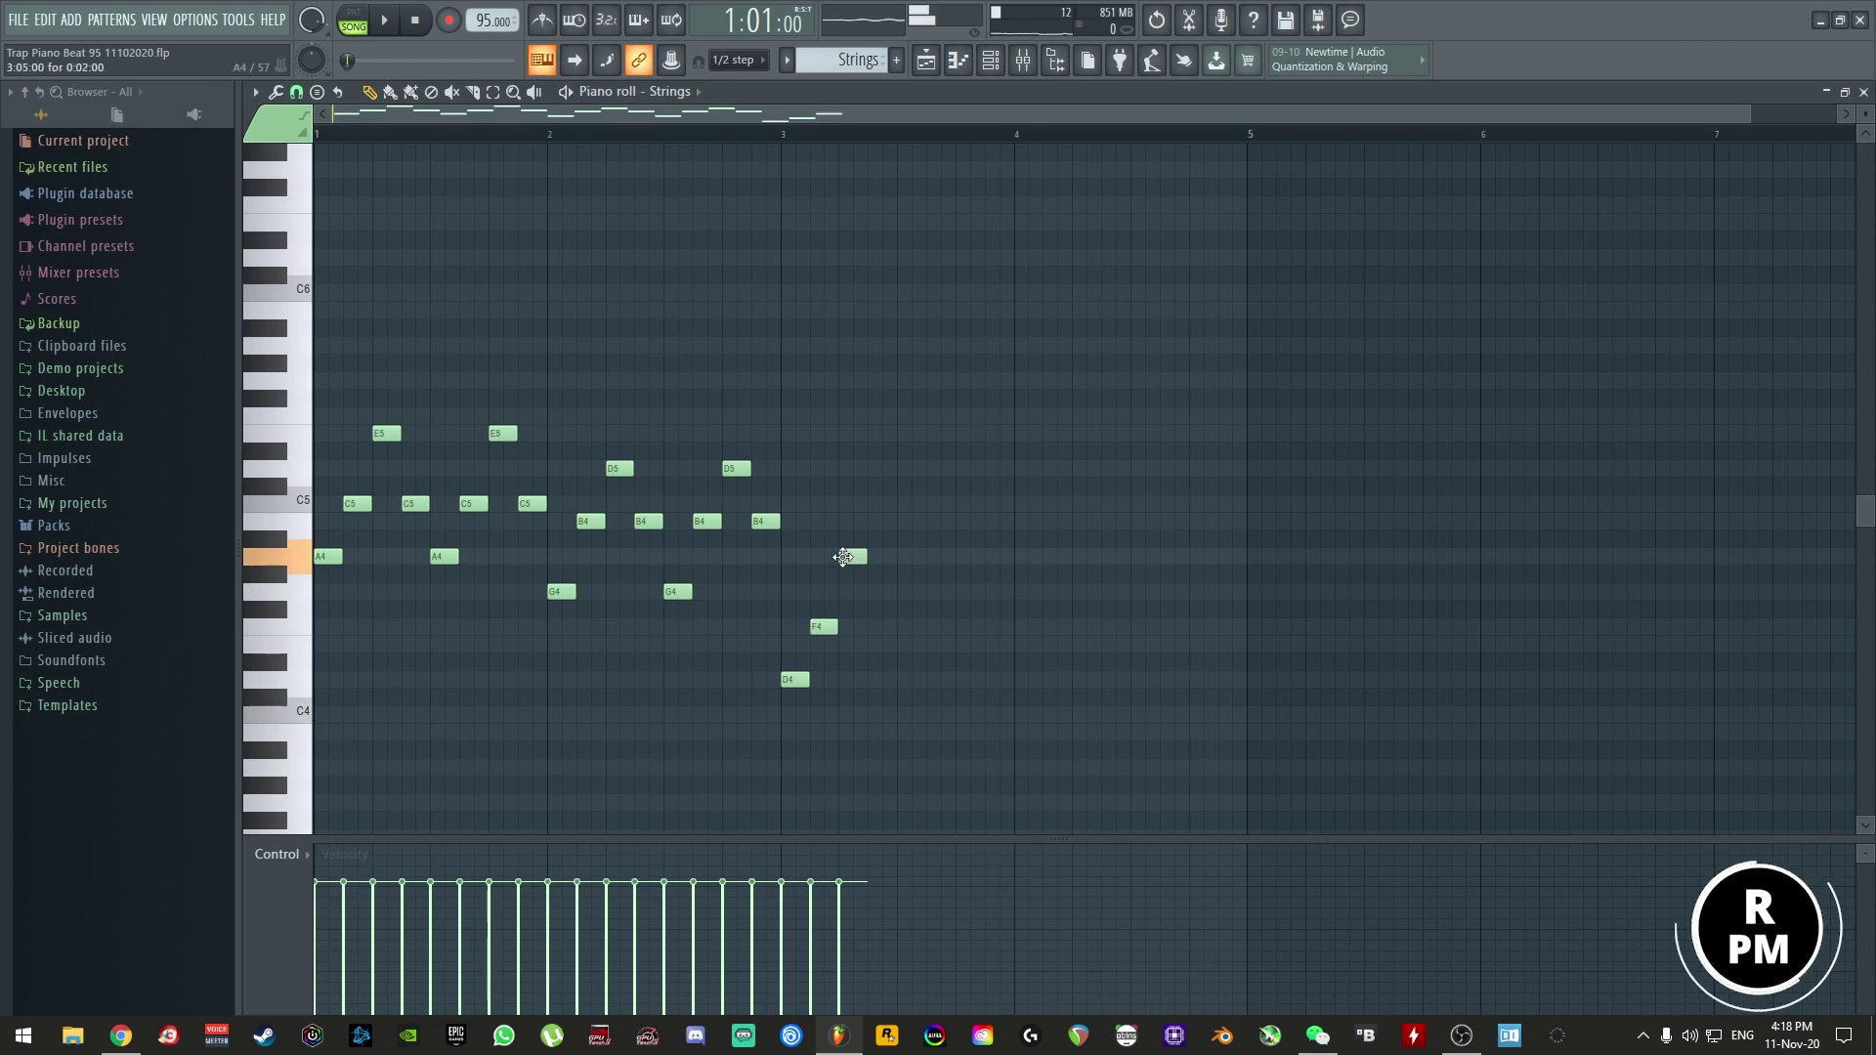
{"action": "left_click", "coordinate": [903, 680]}
{"action": "left_click", "coordinate": [929, 627]}
{"action": "left_click", "coordinate": [966, 558]}
{"action": "left_click", "coordinate": [992, 627]}
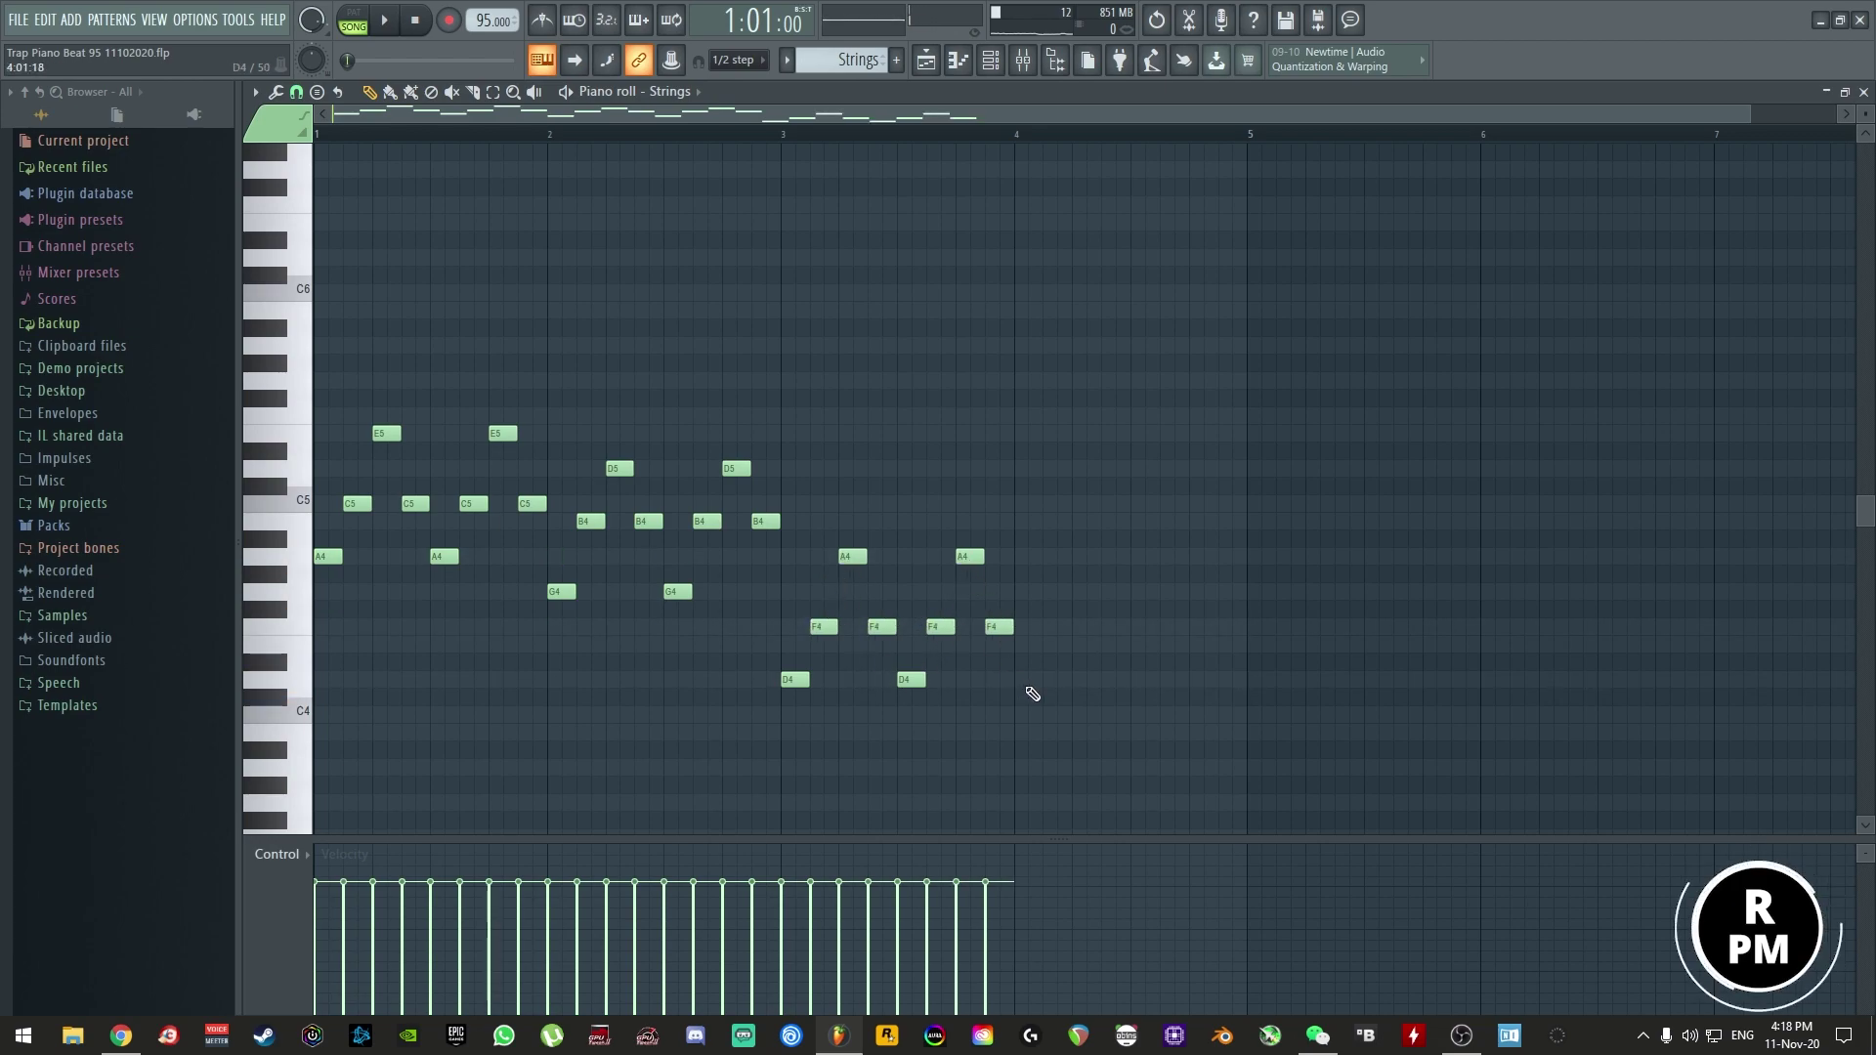
- Enter eight eighth notes in the fourth bar of the Strings piano roll: E4, G4, B4, G4, E4, G4, B4, G4
{"action": "left_click", "coordinate": [1021, 645]}
{"action": "left_click", "coordinate": [1050, 592]}
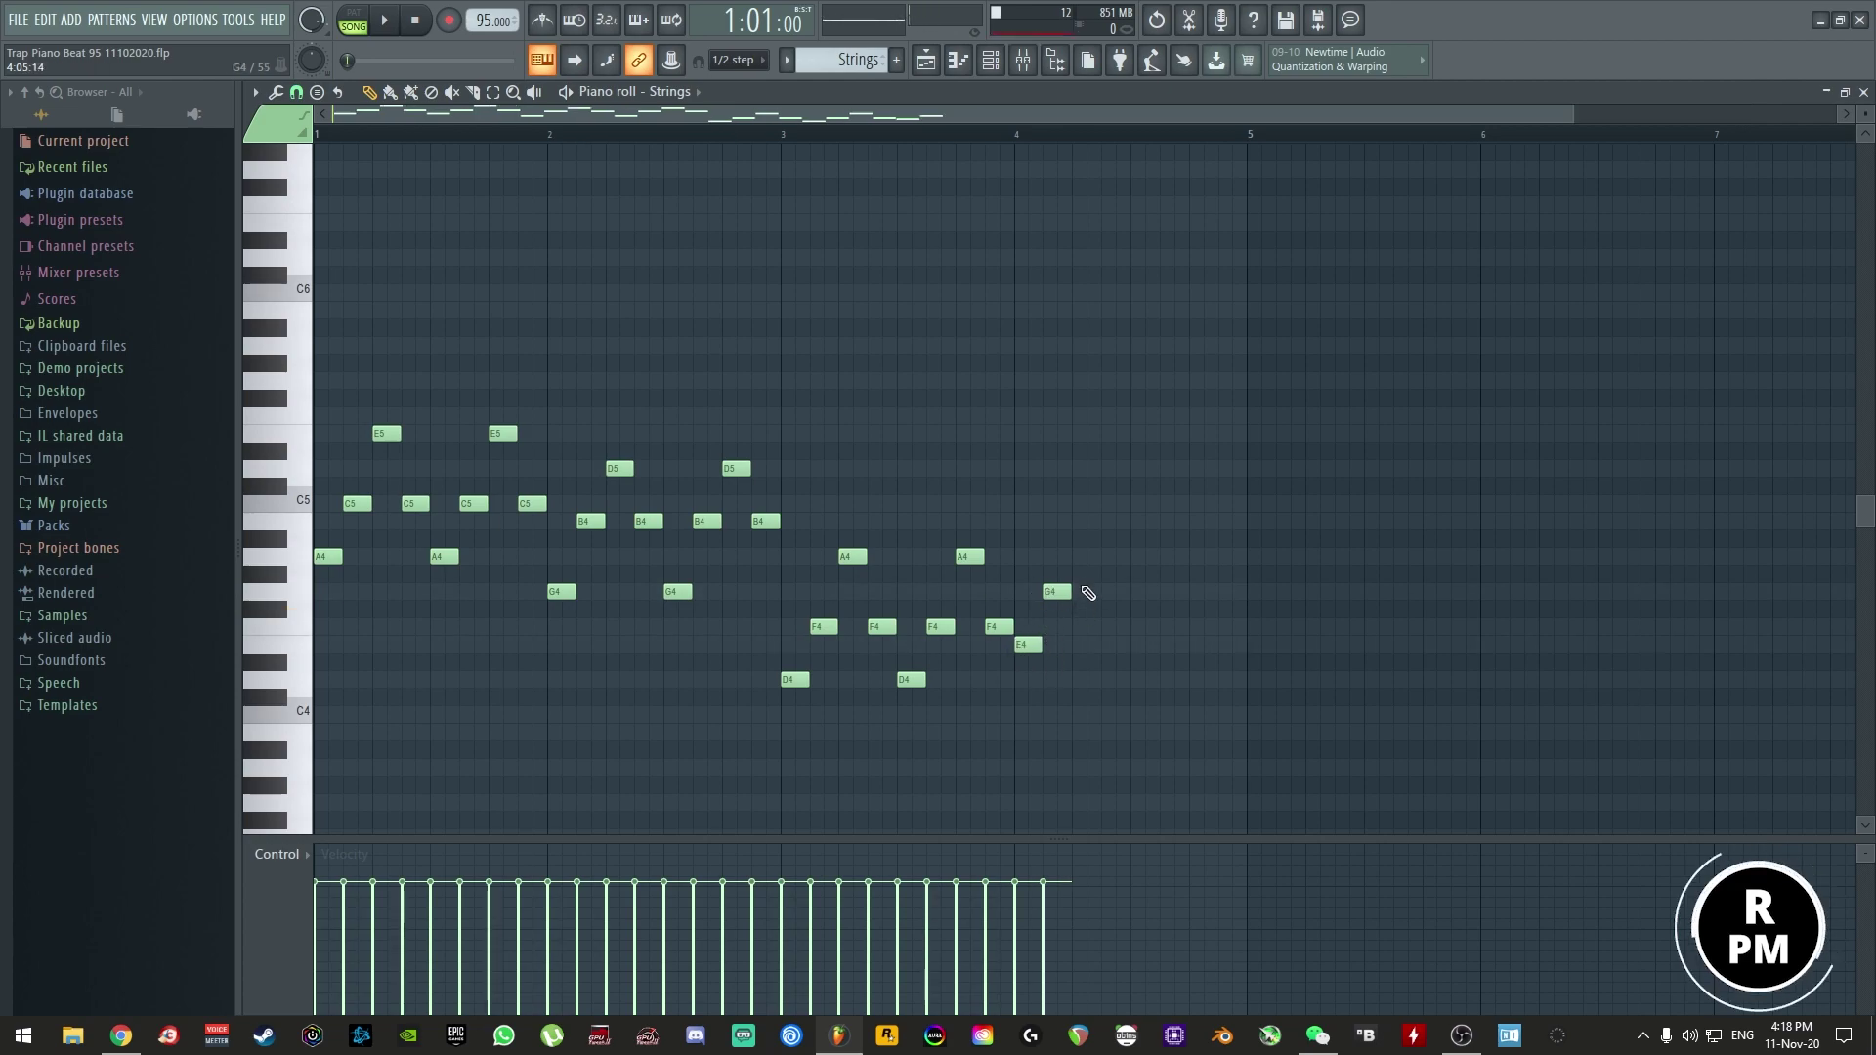
{"action": "left_click", "coordinate": [1079, 522]}
{"action": "left_click", "coordinate": [1108, 592]}
{"action": "left_click", "coordinate": [1137, 645]}
{"action": "left_click", "coordinate": [1167, 592]}
{"action": "left_click", "coordinate": [1196, 522]}
{"action": "left_click", "coordinate": [1224, 592]}
- Play the arrangement and raise the Strings mixer track's volume to 125%
{"action": "key", "text": "space"}
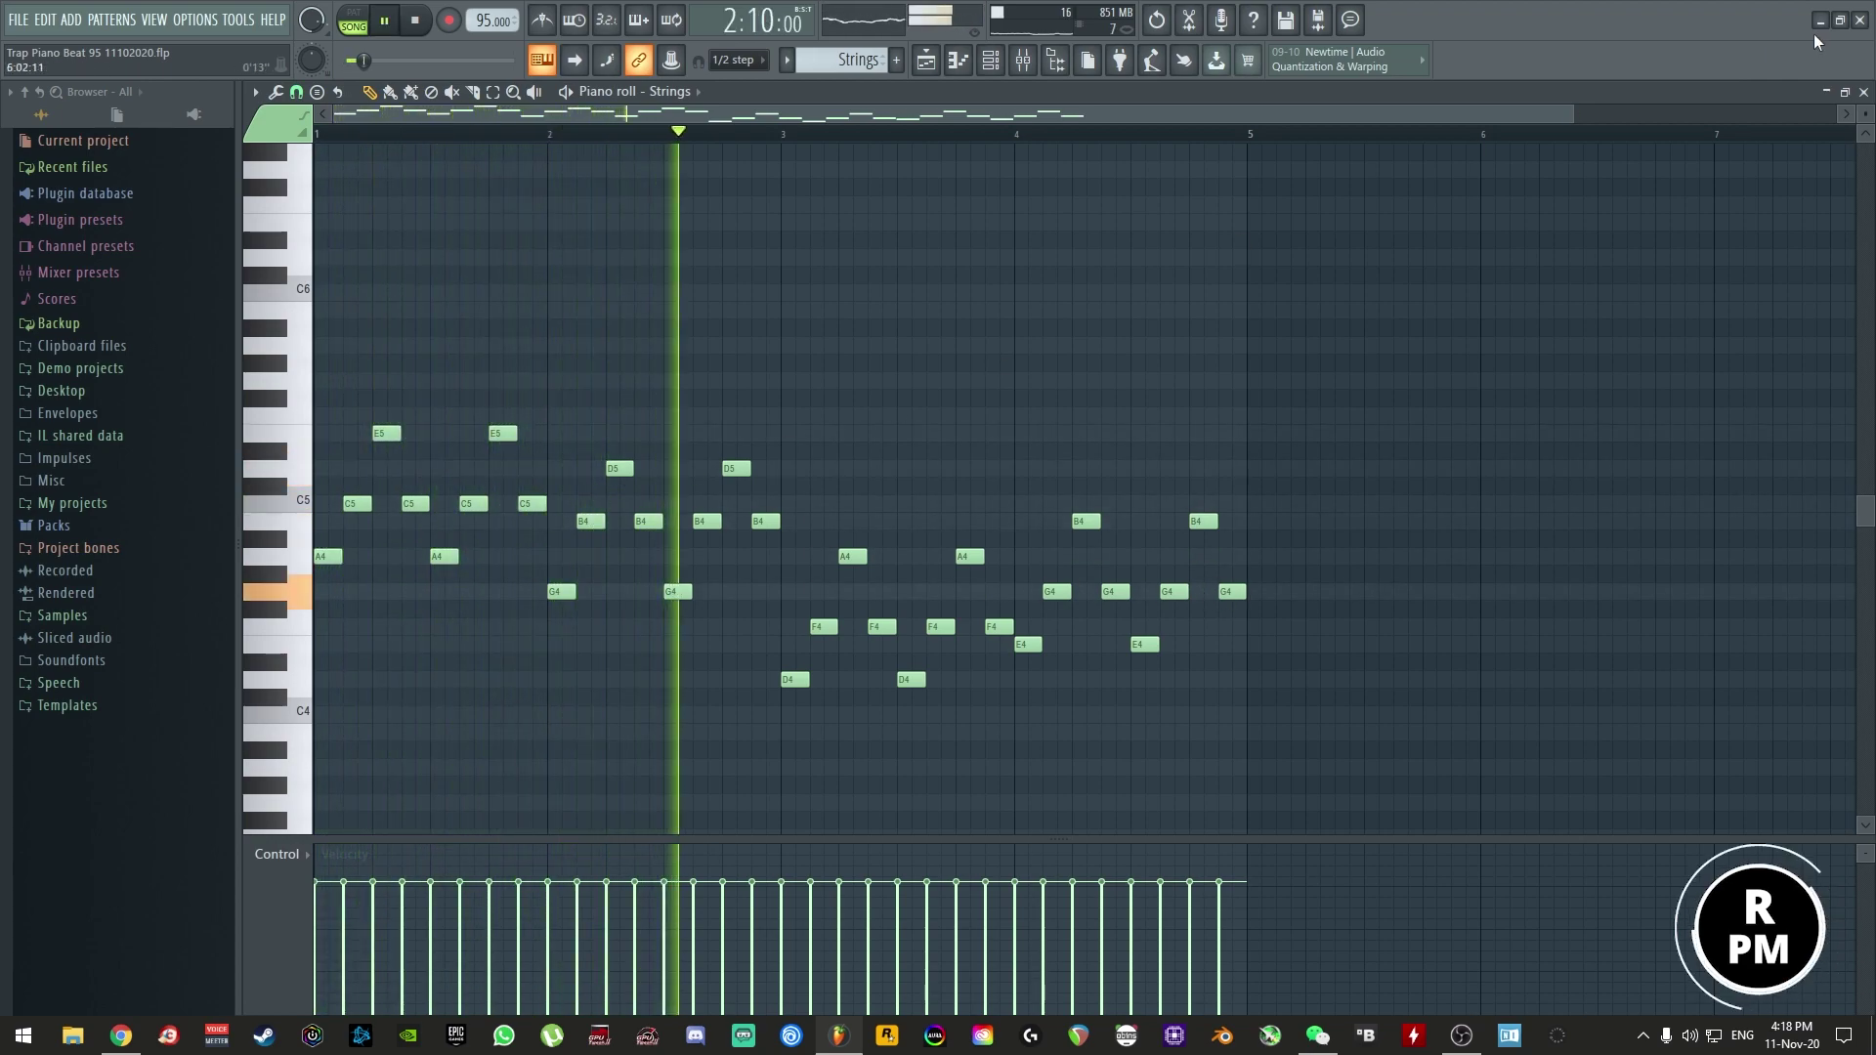
{"action": "left_click", "coordinate": [1864, 91]}
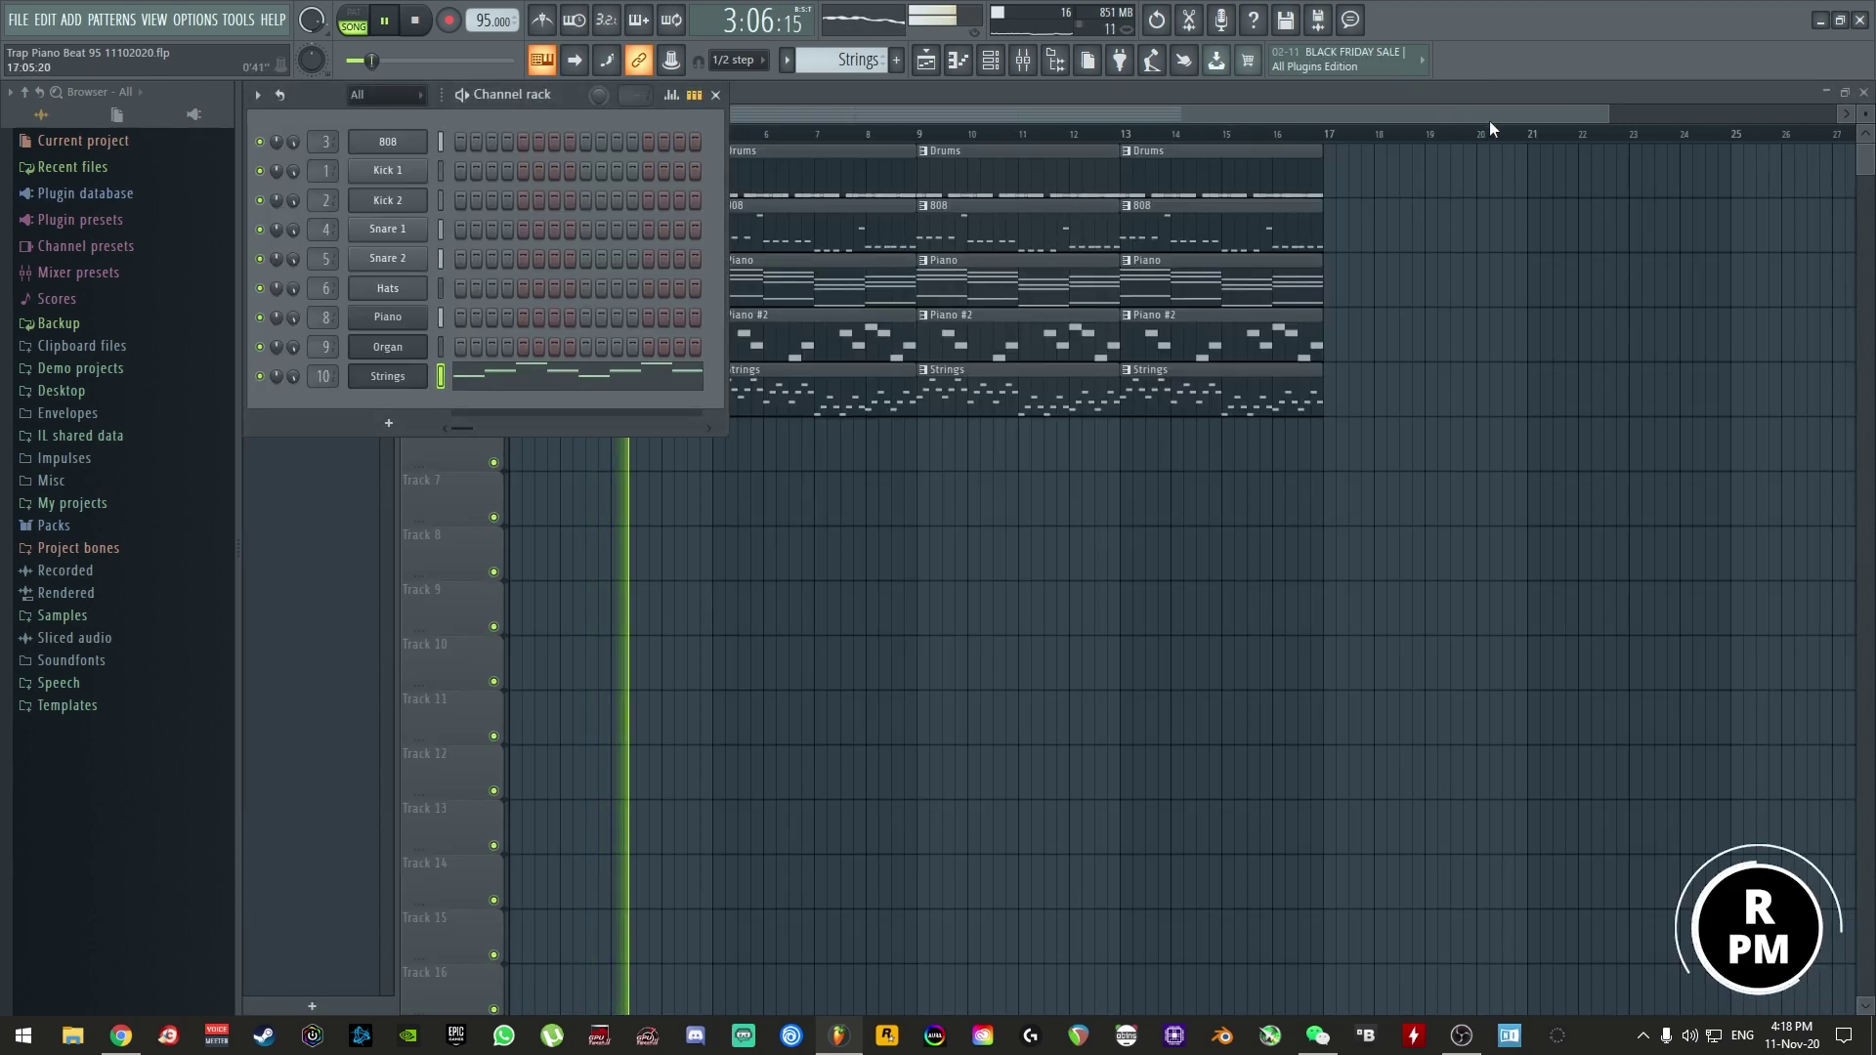
{"action": "key", "text": "F9"}
{"action": "scroll", "coordinate": [724, 533], "scroll_direction": "up", "scroll_amount": 5}
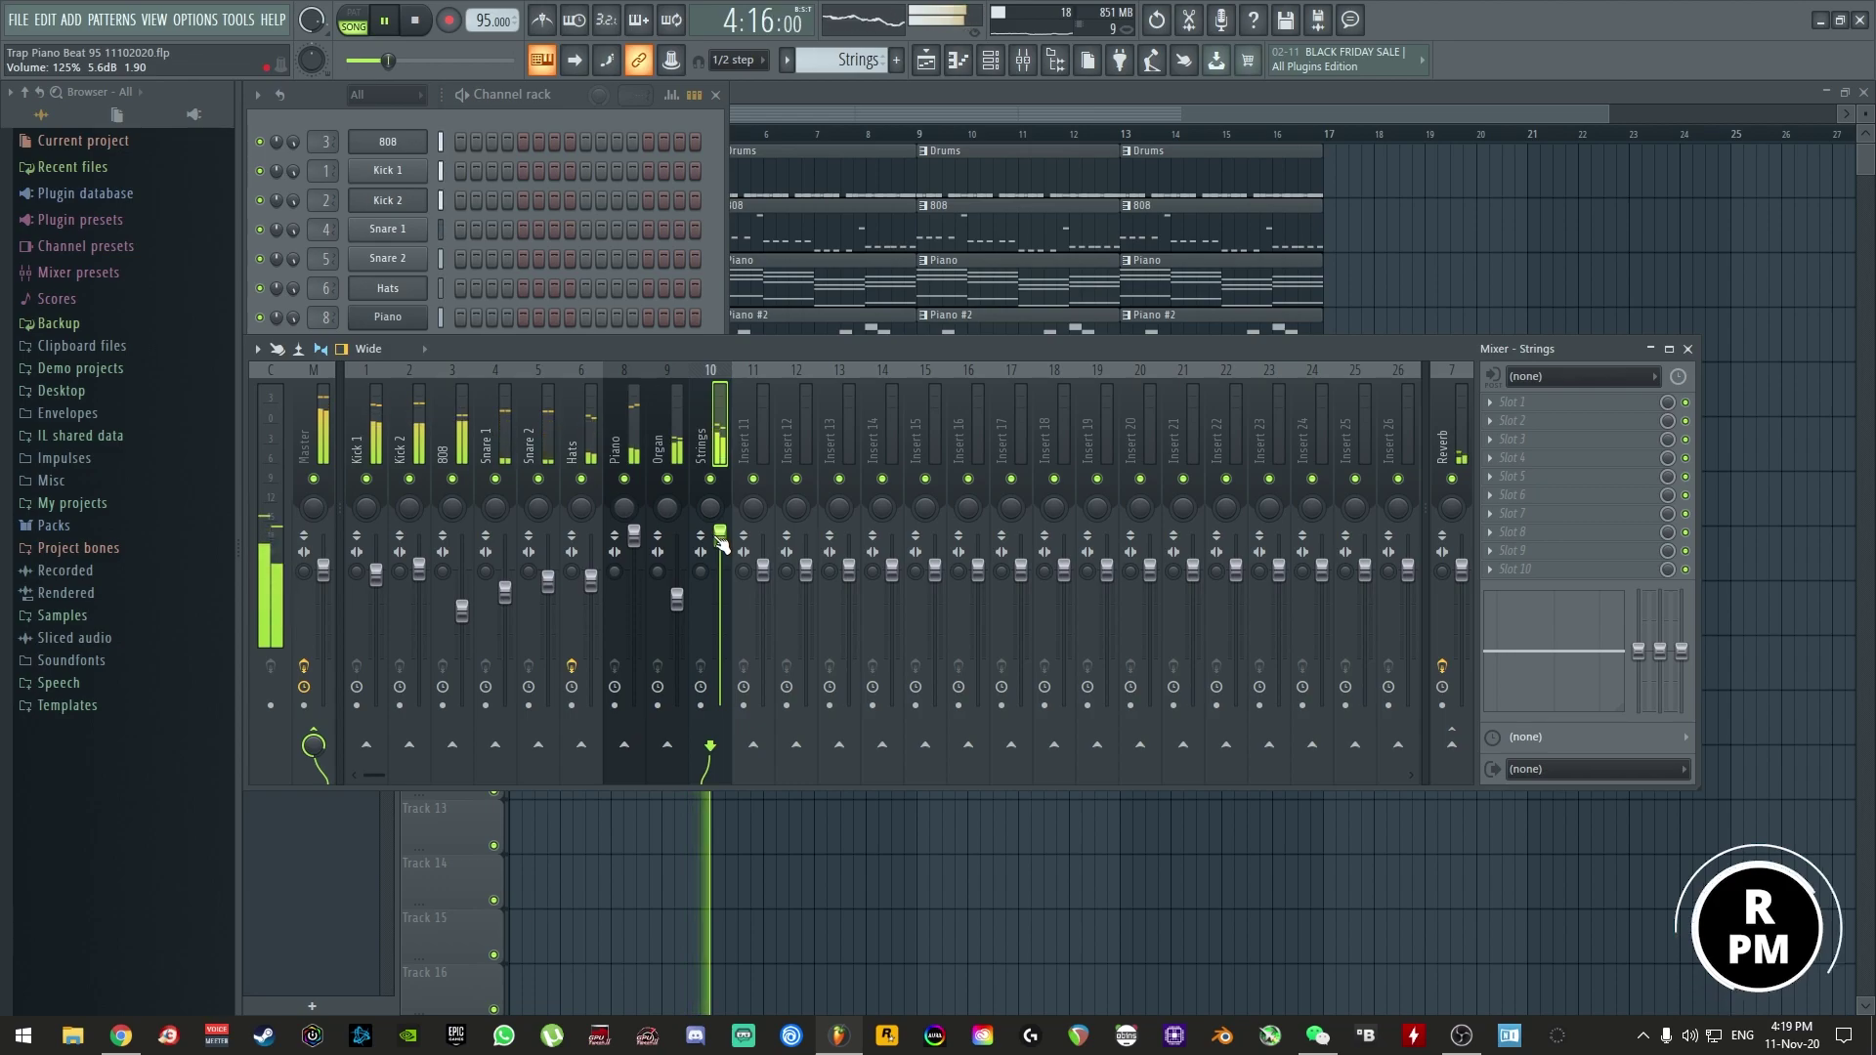
{"action": "left_click", "coordinate": [712, 277]}
{"action": "left_click", "coordinate": [909, 98]}
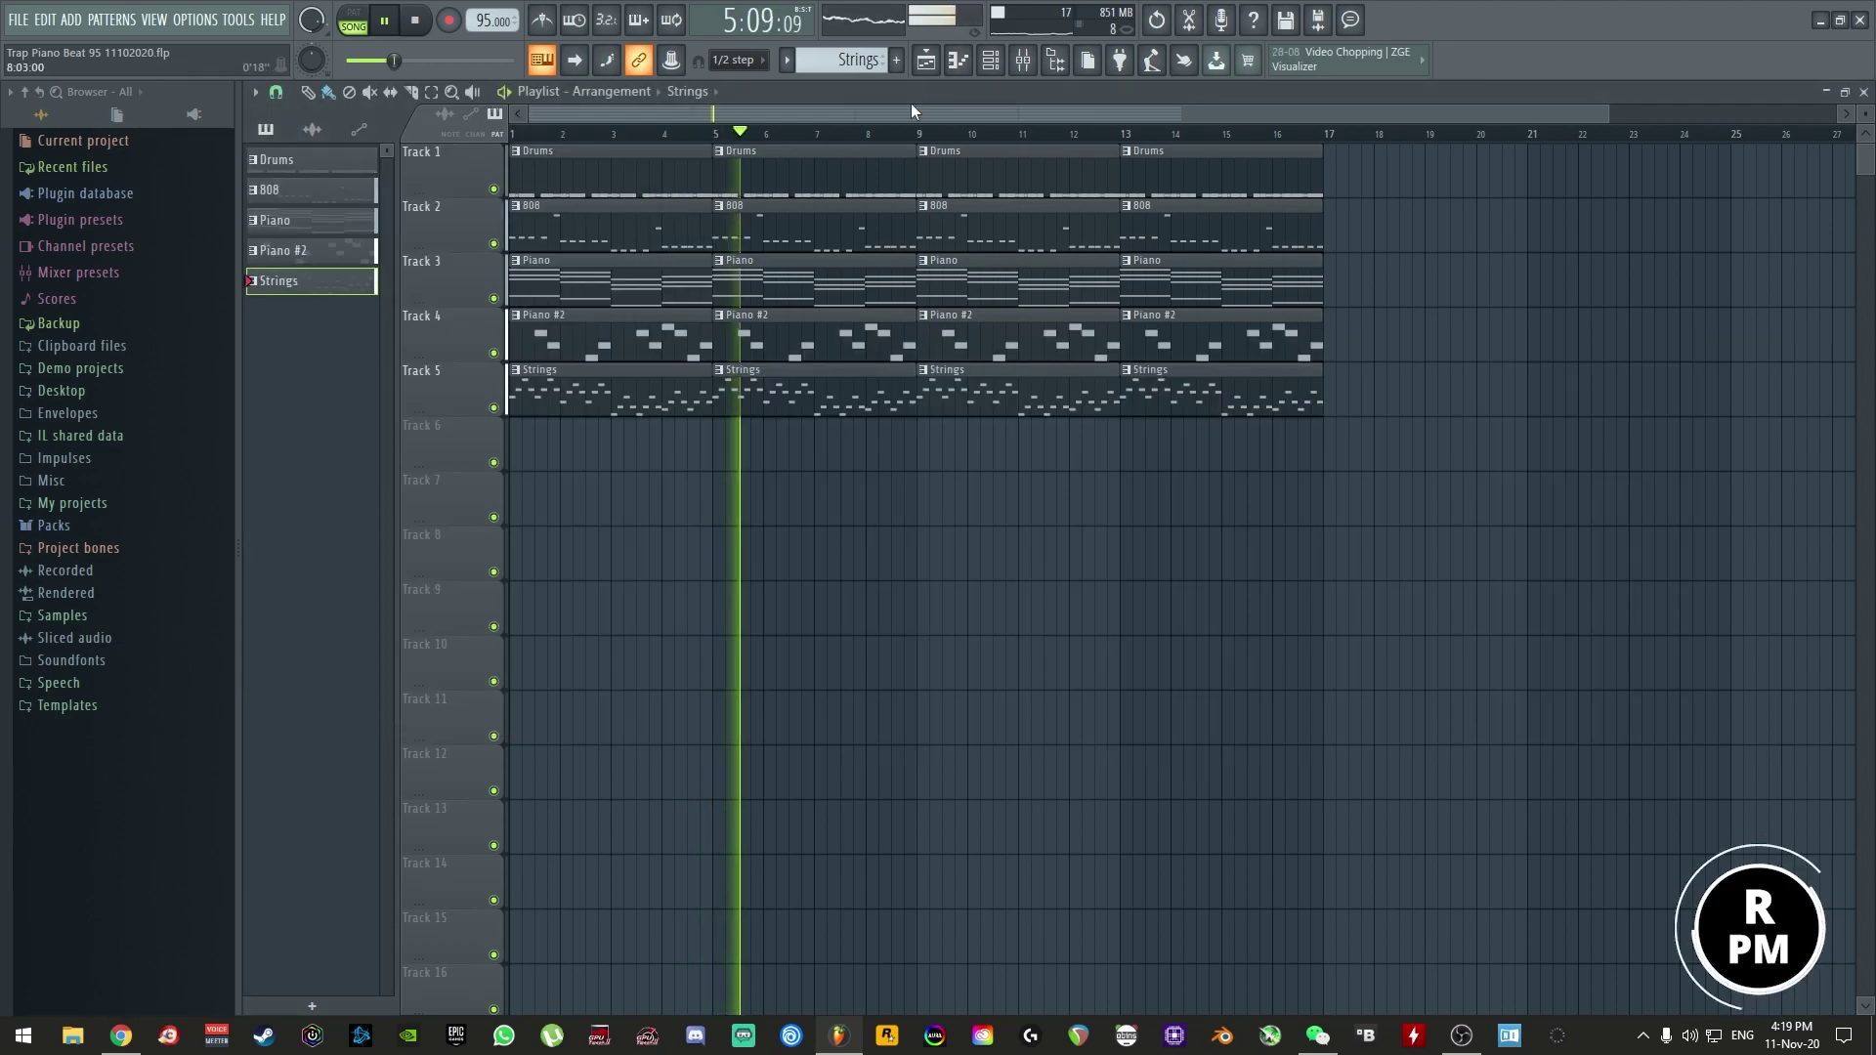
- Stop playback and change the last four notes of the Strings pattern's fourth bar to B4, A4, G4 and A4
{"action": "double_click", "coordinate": [674, 400]}
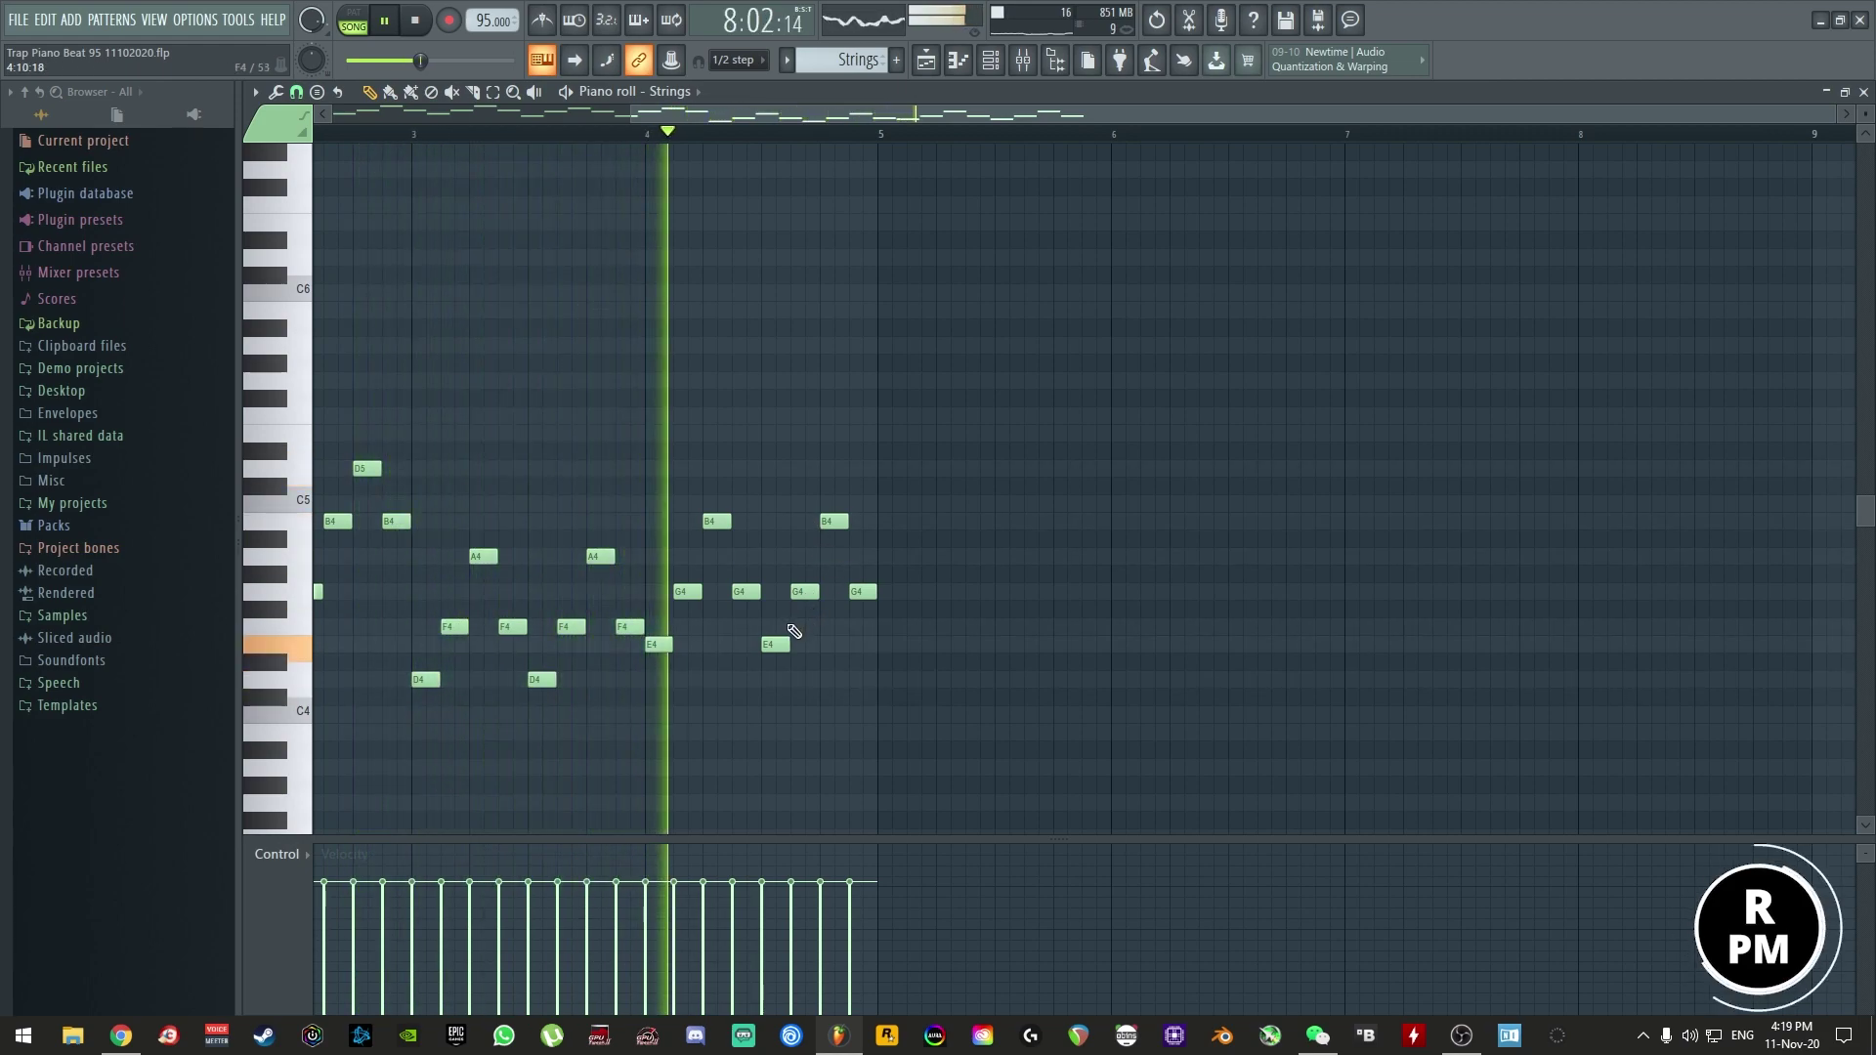
{"action": "key", "text": "space"}
{"action": "left_click", "coordinate": [775, 556]}
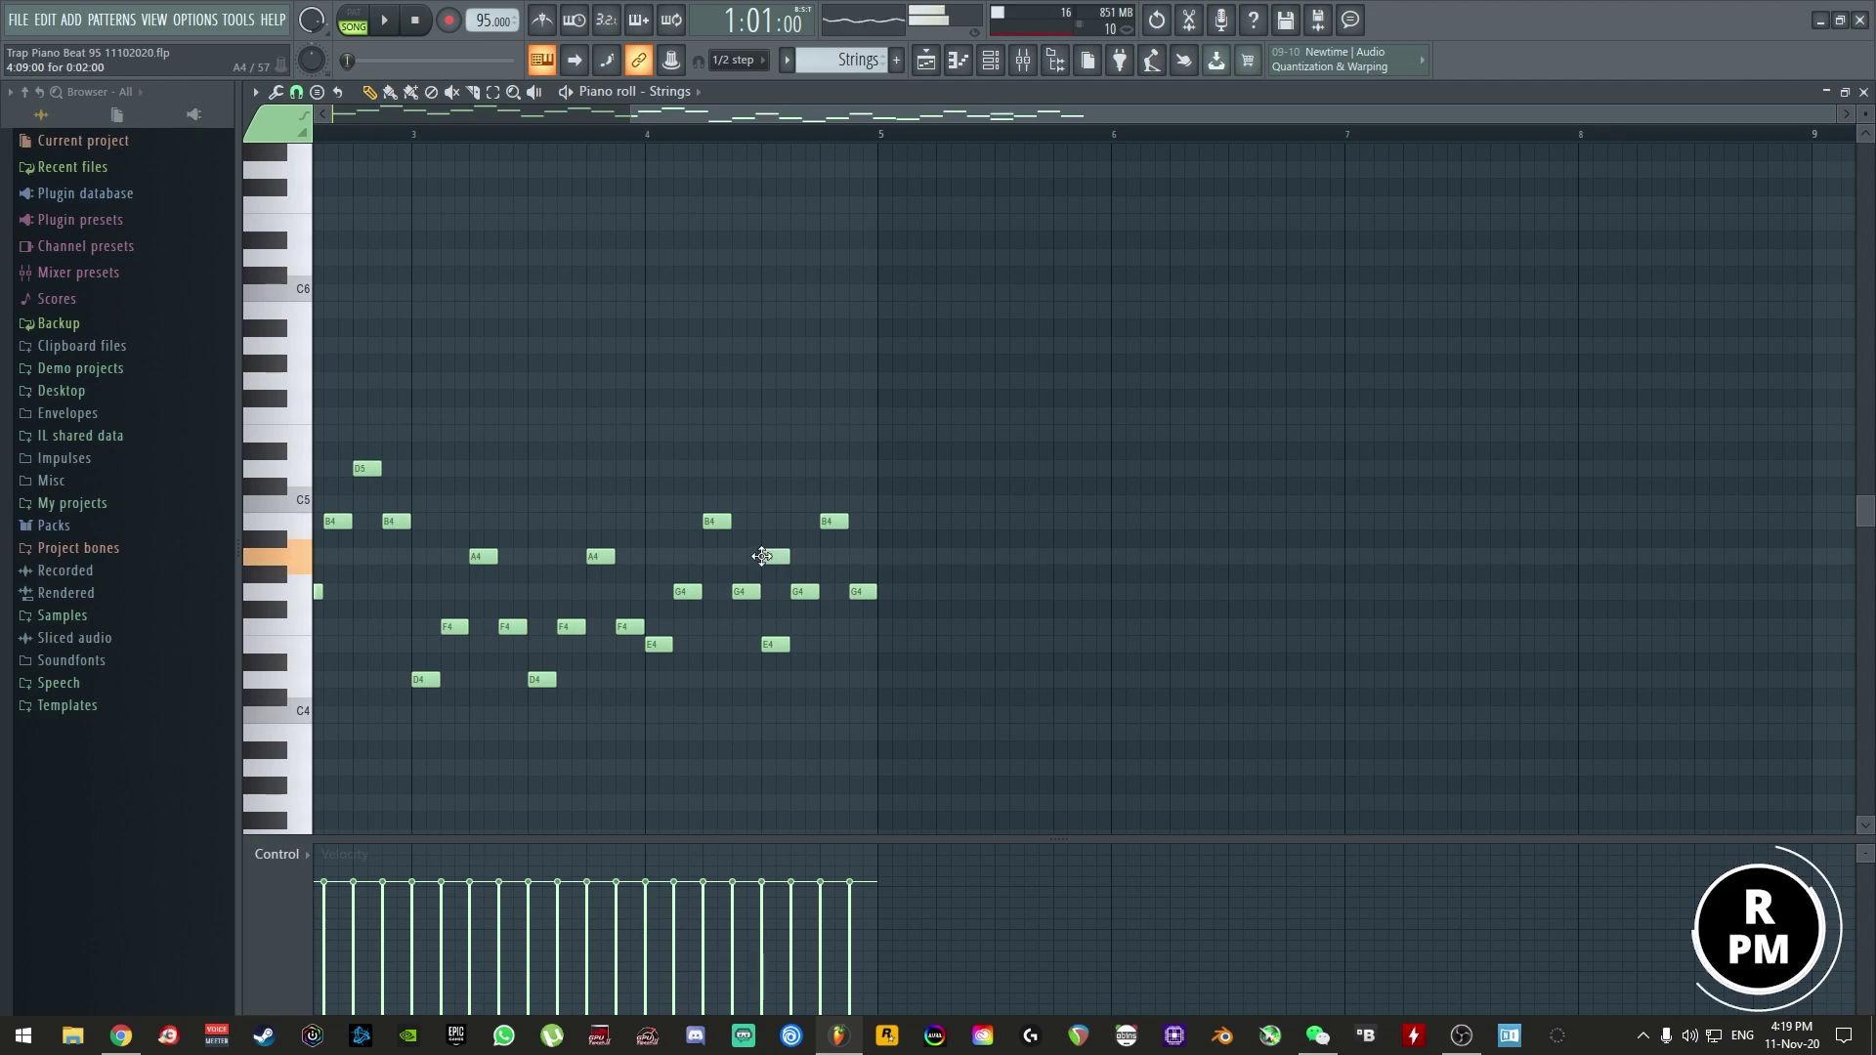
{"action": "left_click_drag", "start_coordinate": [775, 556], "coordinate": [863, 557]}
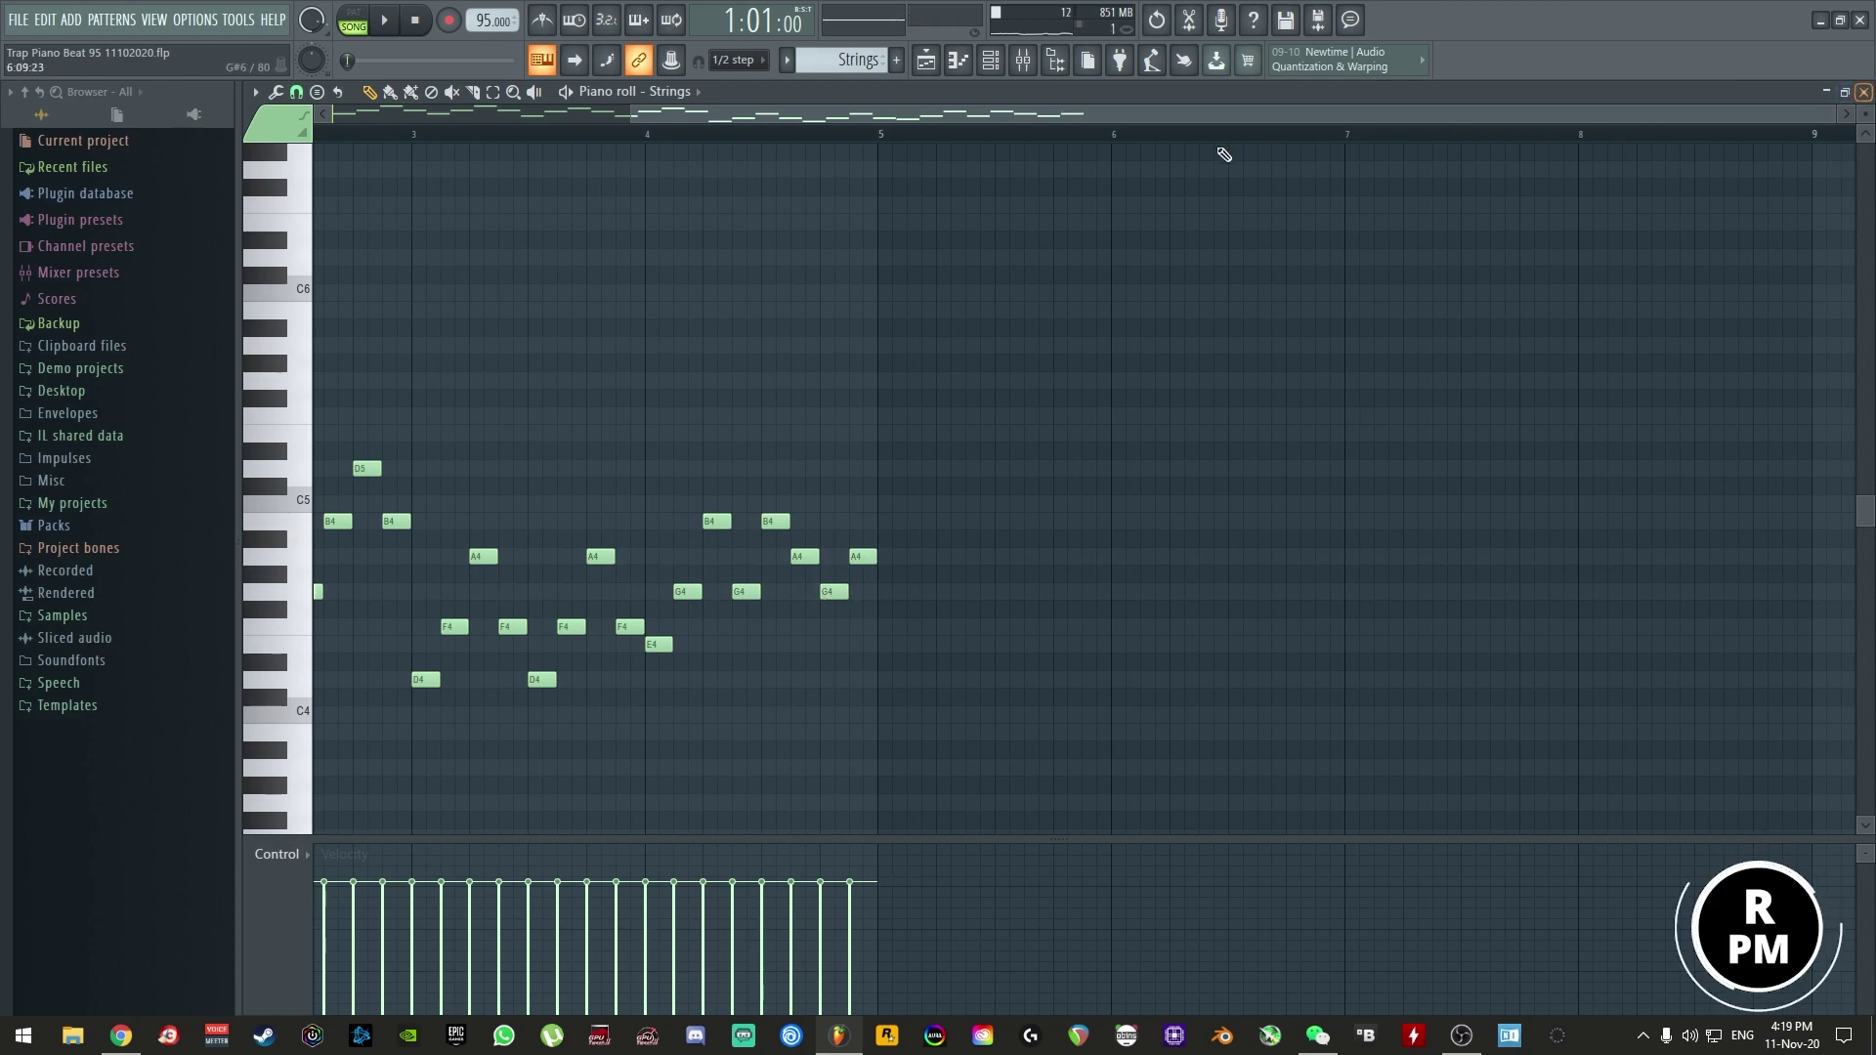
- Clone the Strings pattern and transpose all notes of the copy up one octave
{"action": "scroll", "coordinate": [1154, 138], "scroll_direction": "up", "scroll_amount": 3}
{"action": "key", "text": "F7"}
{"action": "left_click", "coordinate": [989, 90]}
{"action": "key", "text": "F5"}
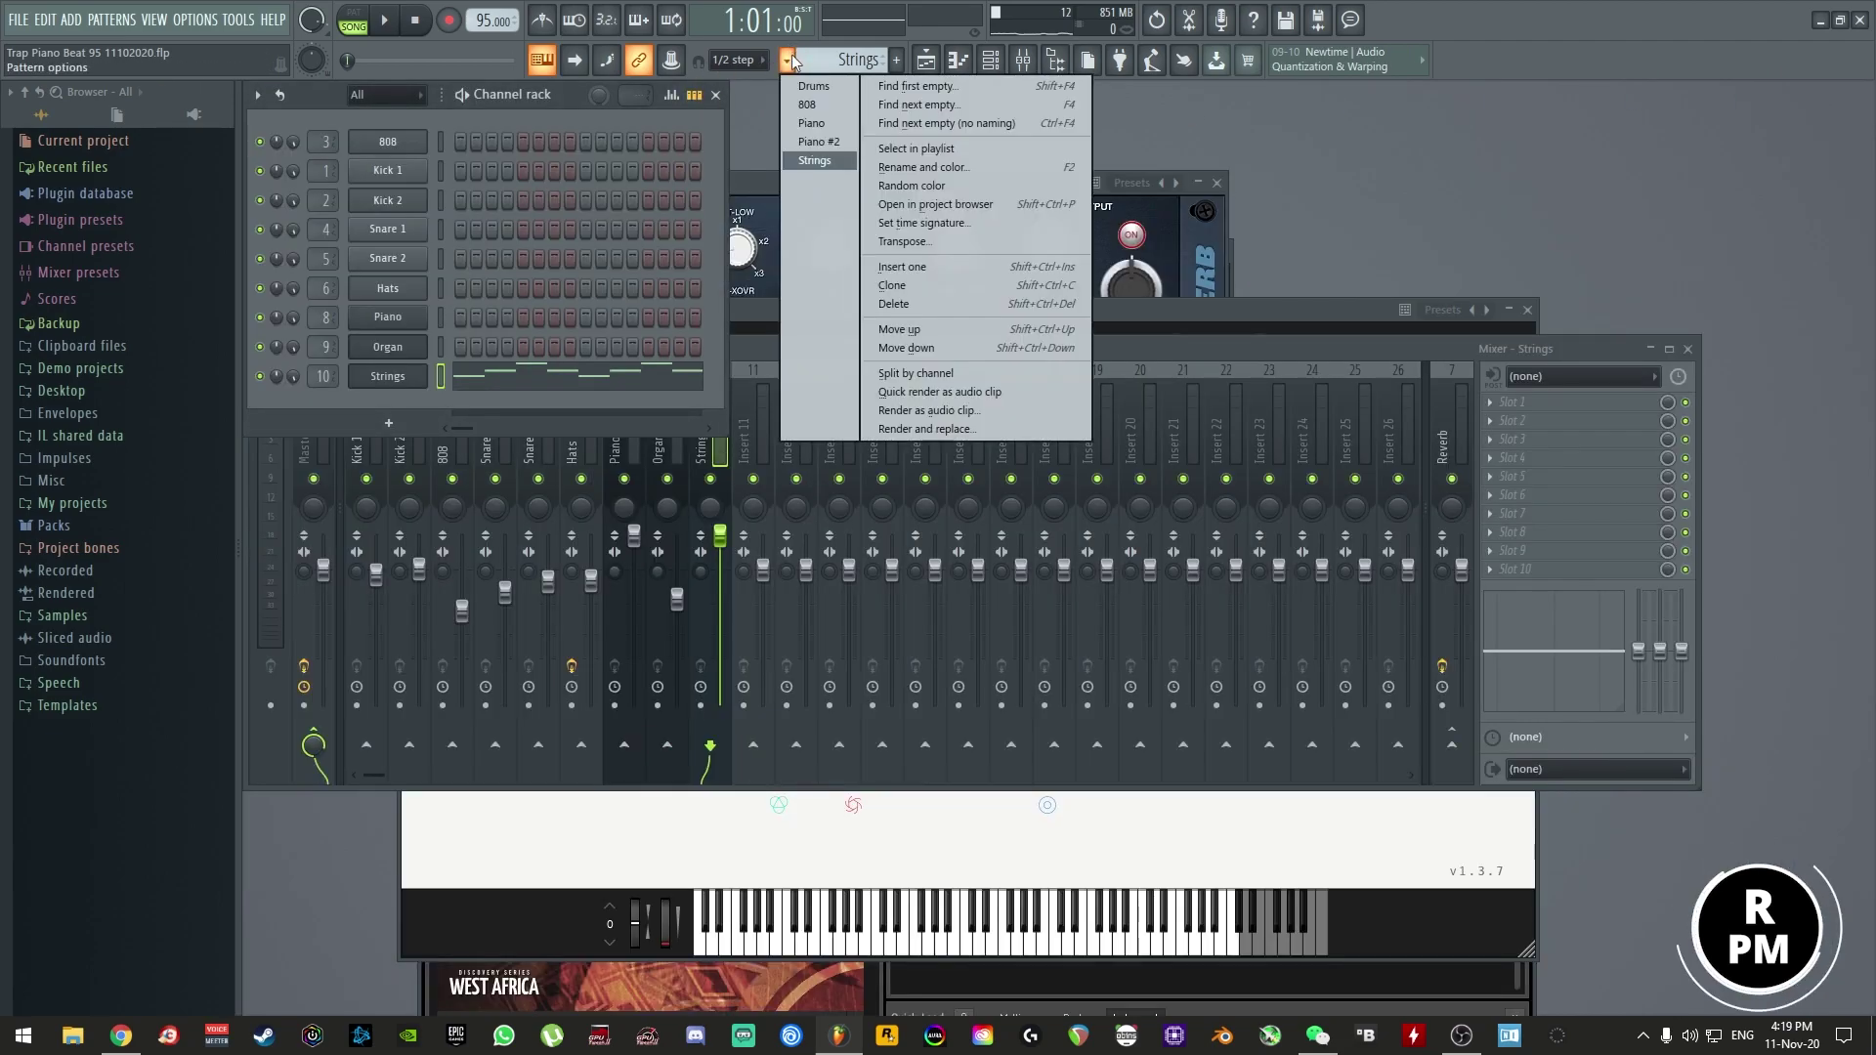
{"action": "left_click", "coordinate": [911, 277]}
{"action": "right_click", "coordinate": [473, 373]}
{"action": "left_click", "coordinate": [475, 376]}
{"action": "key", "text": "ctrl+a"}
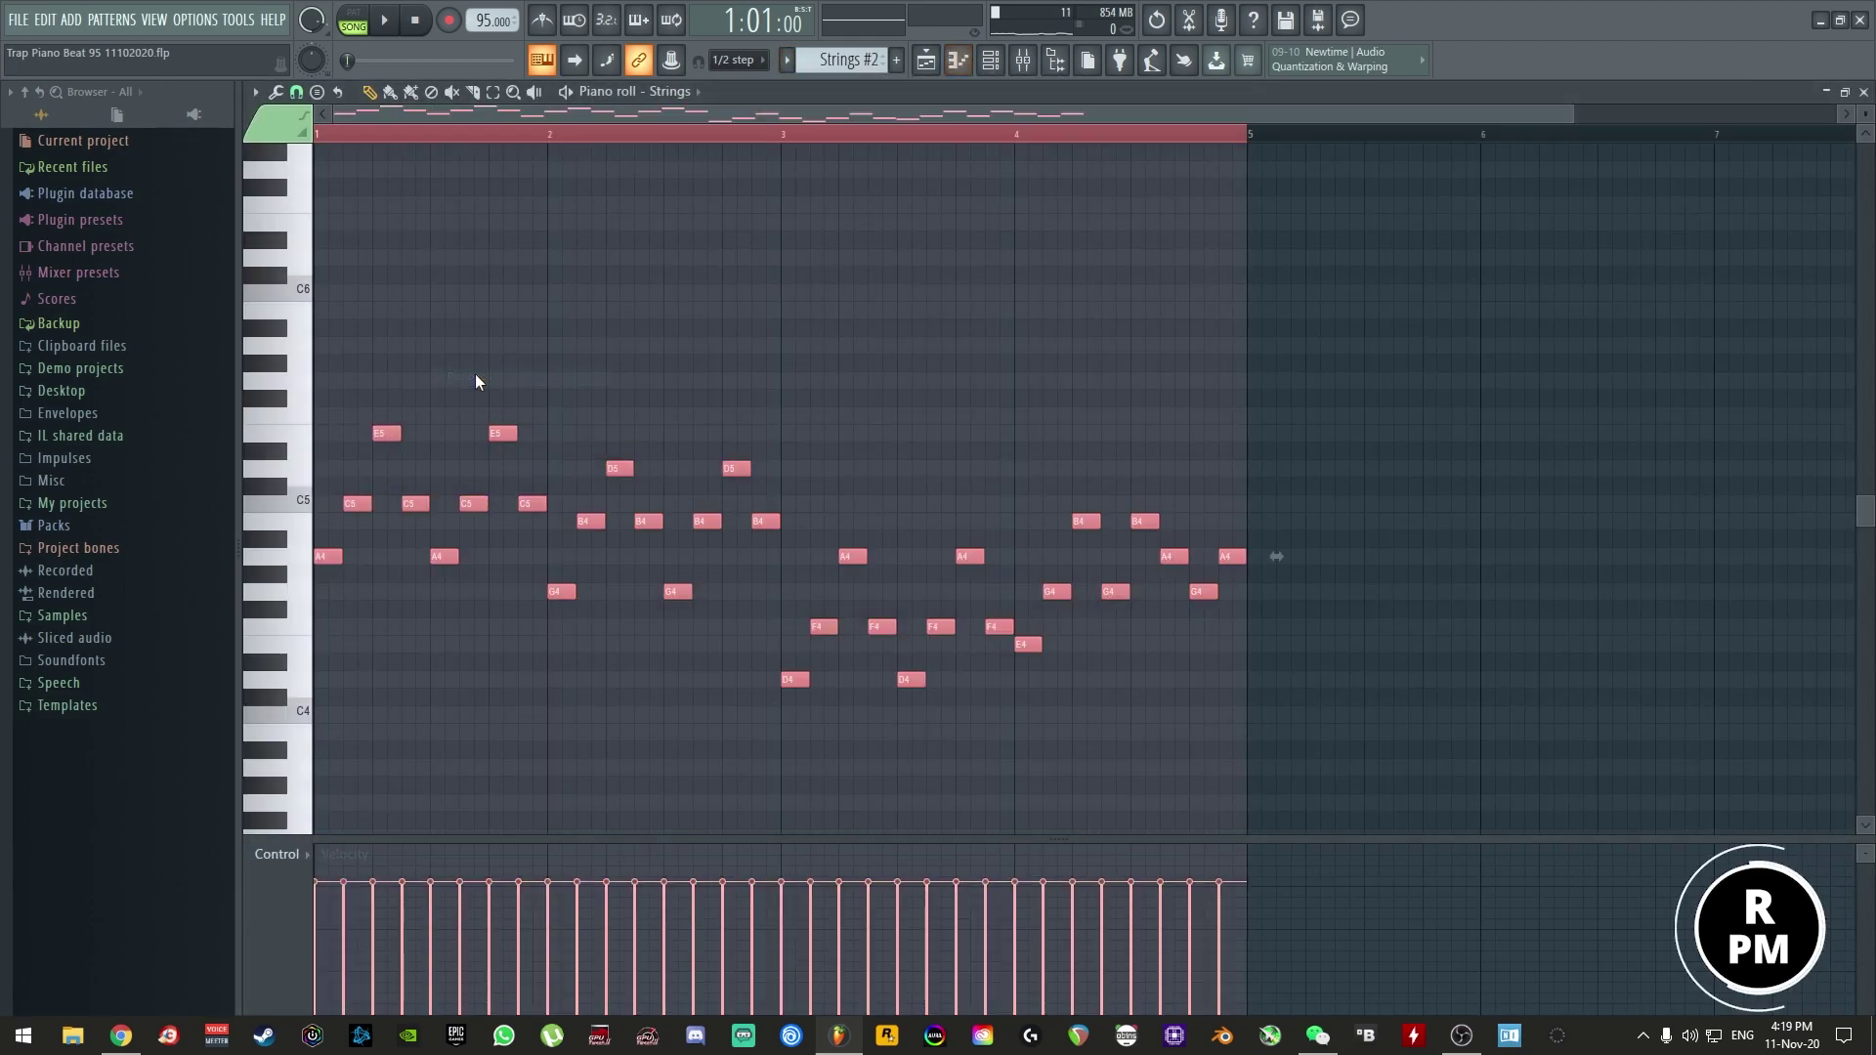
{"action": "key", "text": "ctrl+Up"}
{"action": "key", "text": "l"}
{"action": "key", "text": "space"}
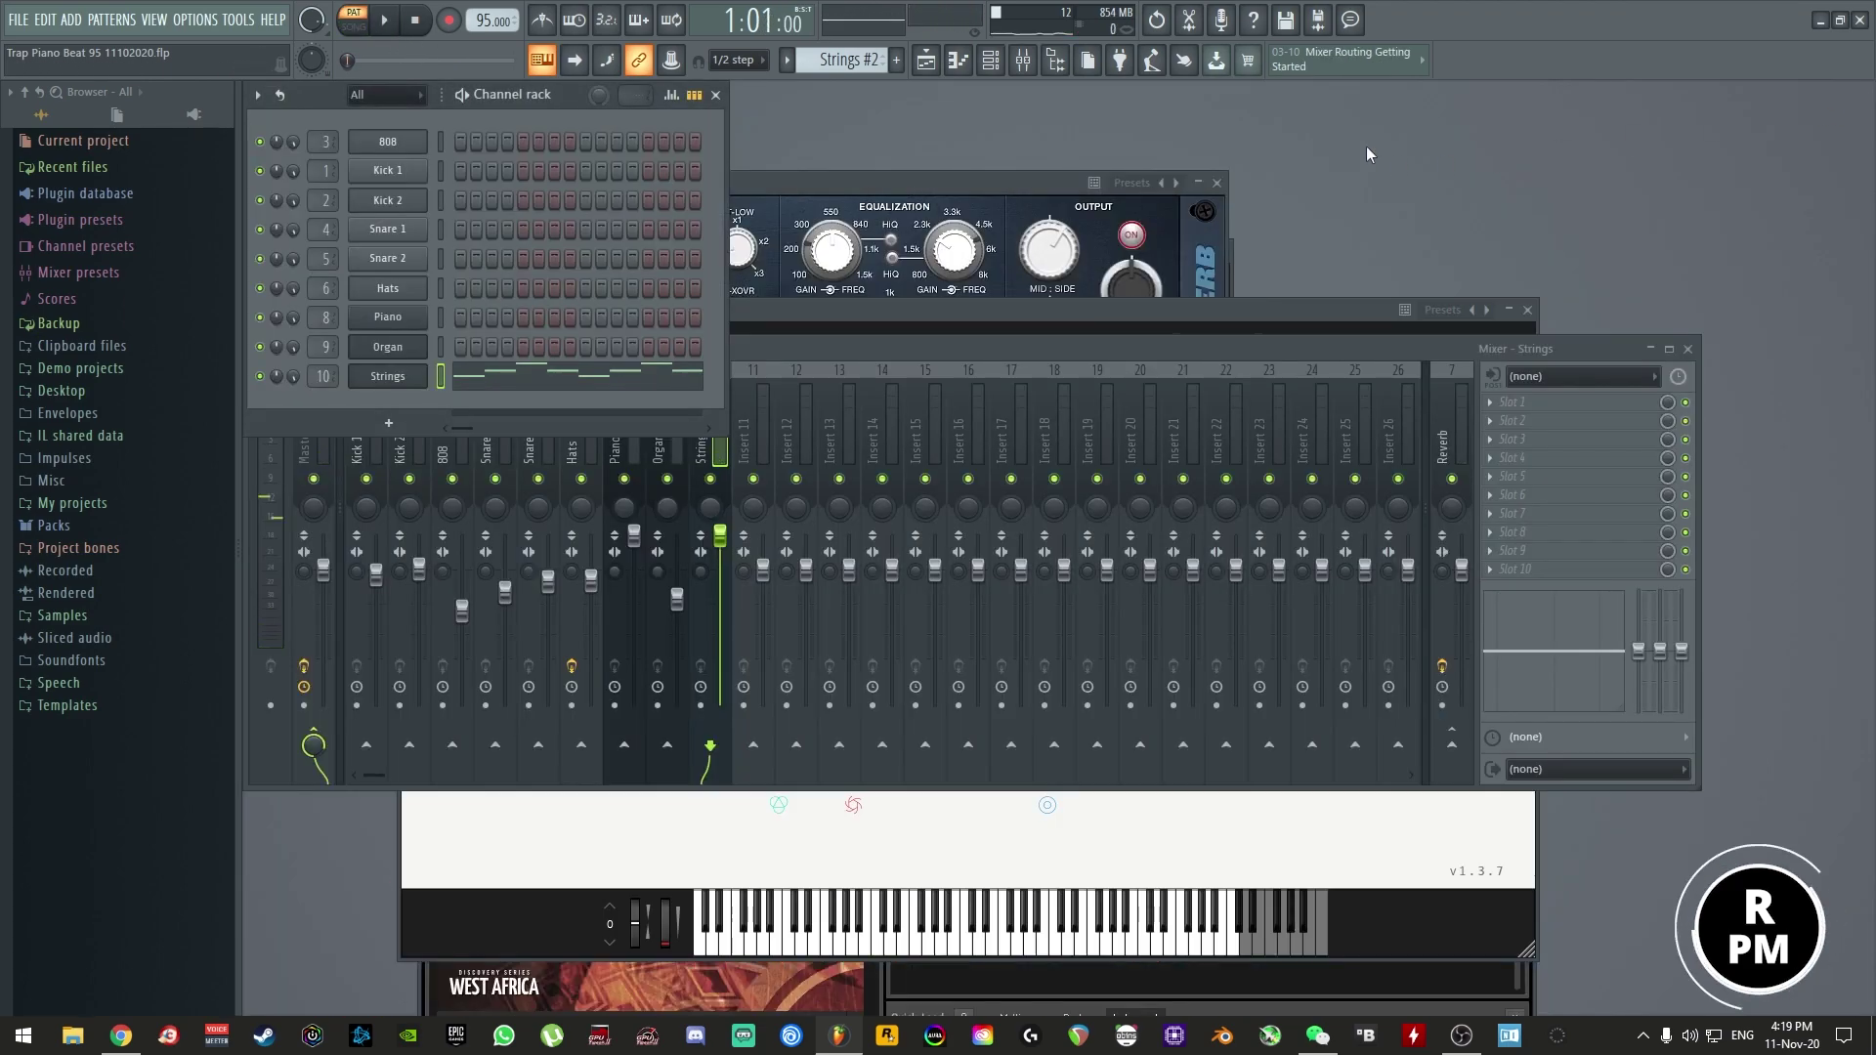
- Place the Strings #2 pattern on playlist Track 6 at bars 1, 5, 9 and 13
{"action": "key", "text": "F5"}
{"action": "mouse_move", "coordinate": [518, 454]}
{"action": "left_mouse_down"}
{"action": "mouse_move", "coordinate": [1051, 465]}
{"action": "mouse_move", "coordinate": [1239, 532]}
{"action": "left_mouse_up"}
{"action": "key", "text": "F5"}
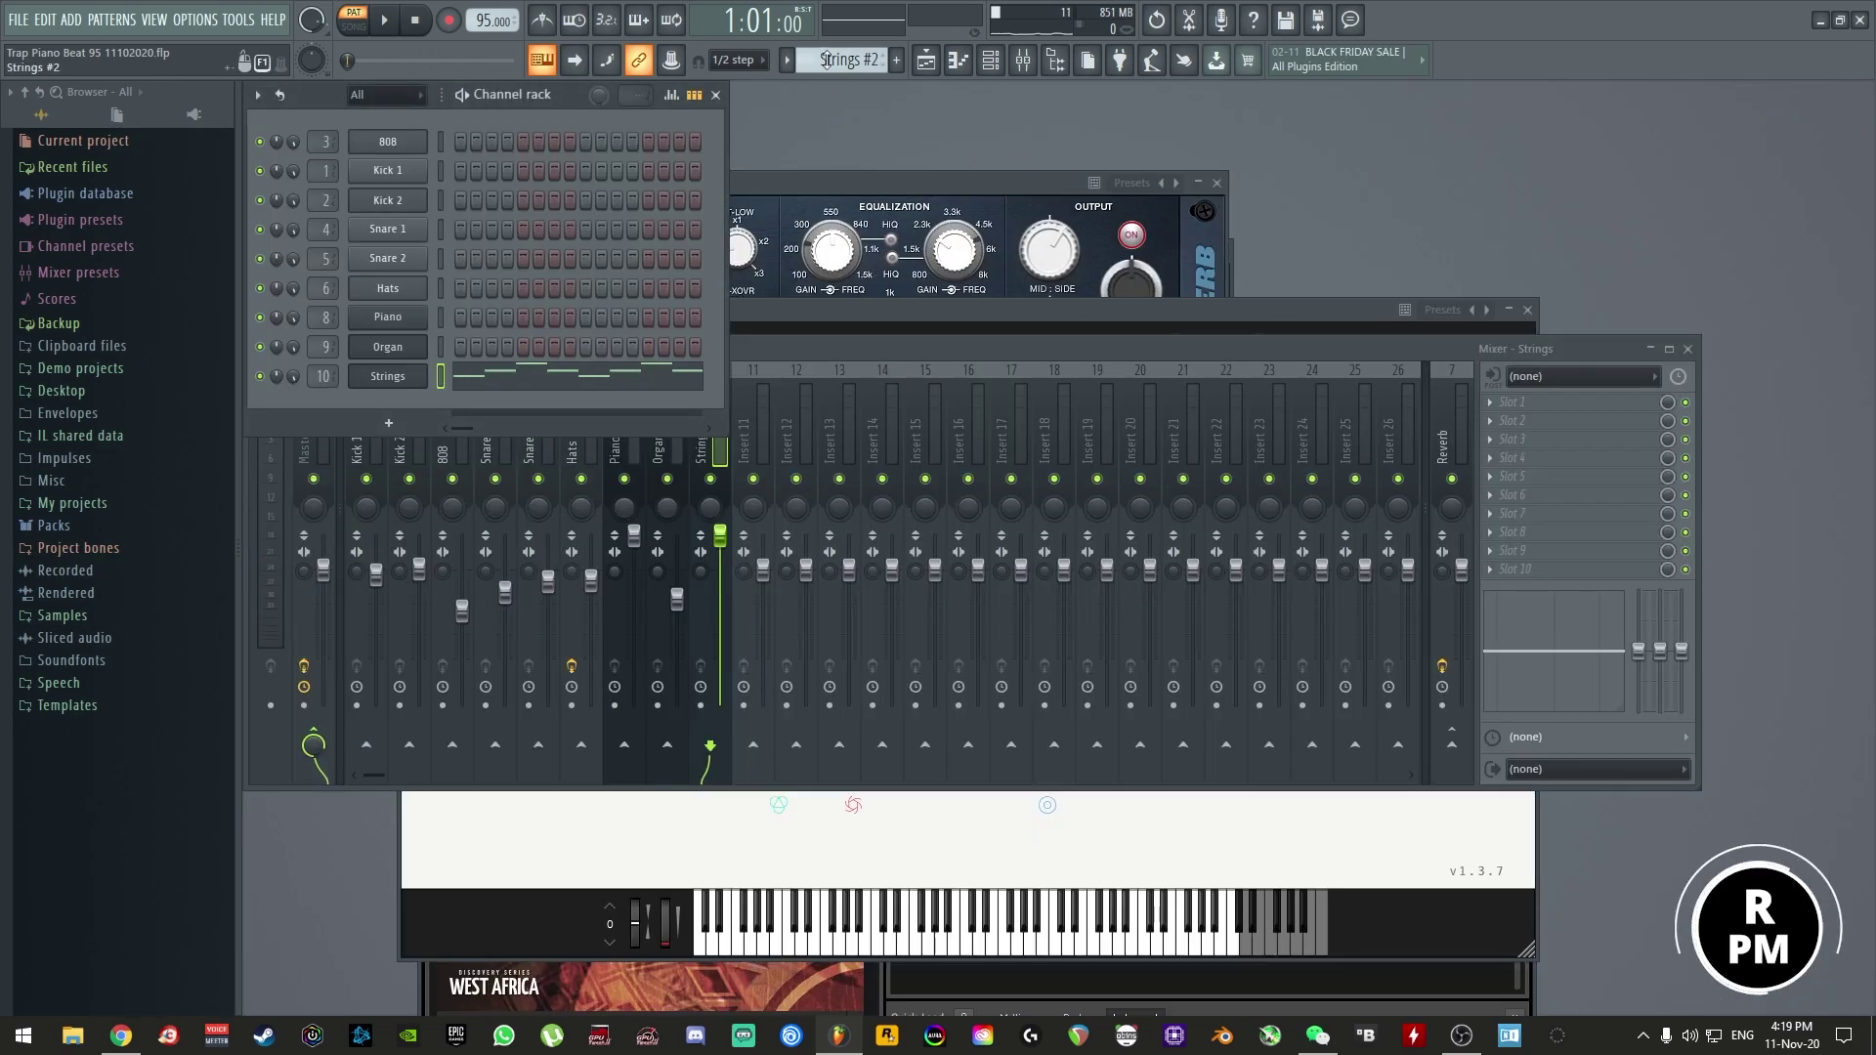
- Create a new empty pattern named Strings Low
{"action": "scroll", "coordinate": [826, 61], "scroll_direction": "down", "scroll_amount": 1}
{"action": "key", "text": "F2"}
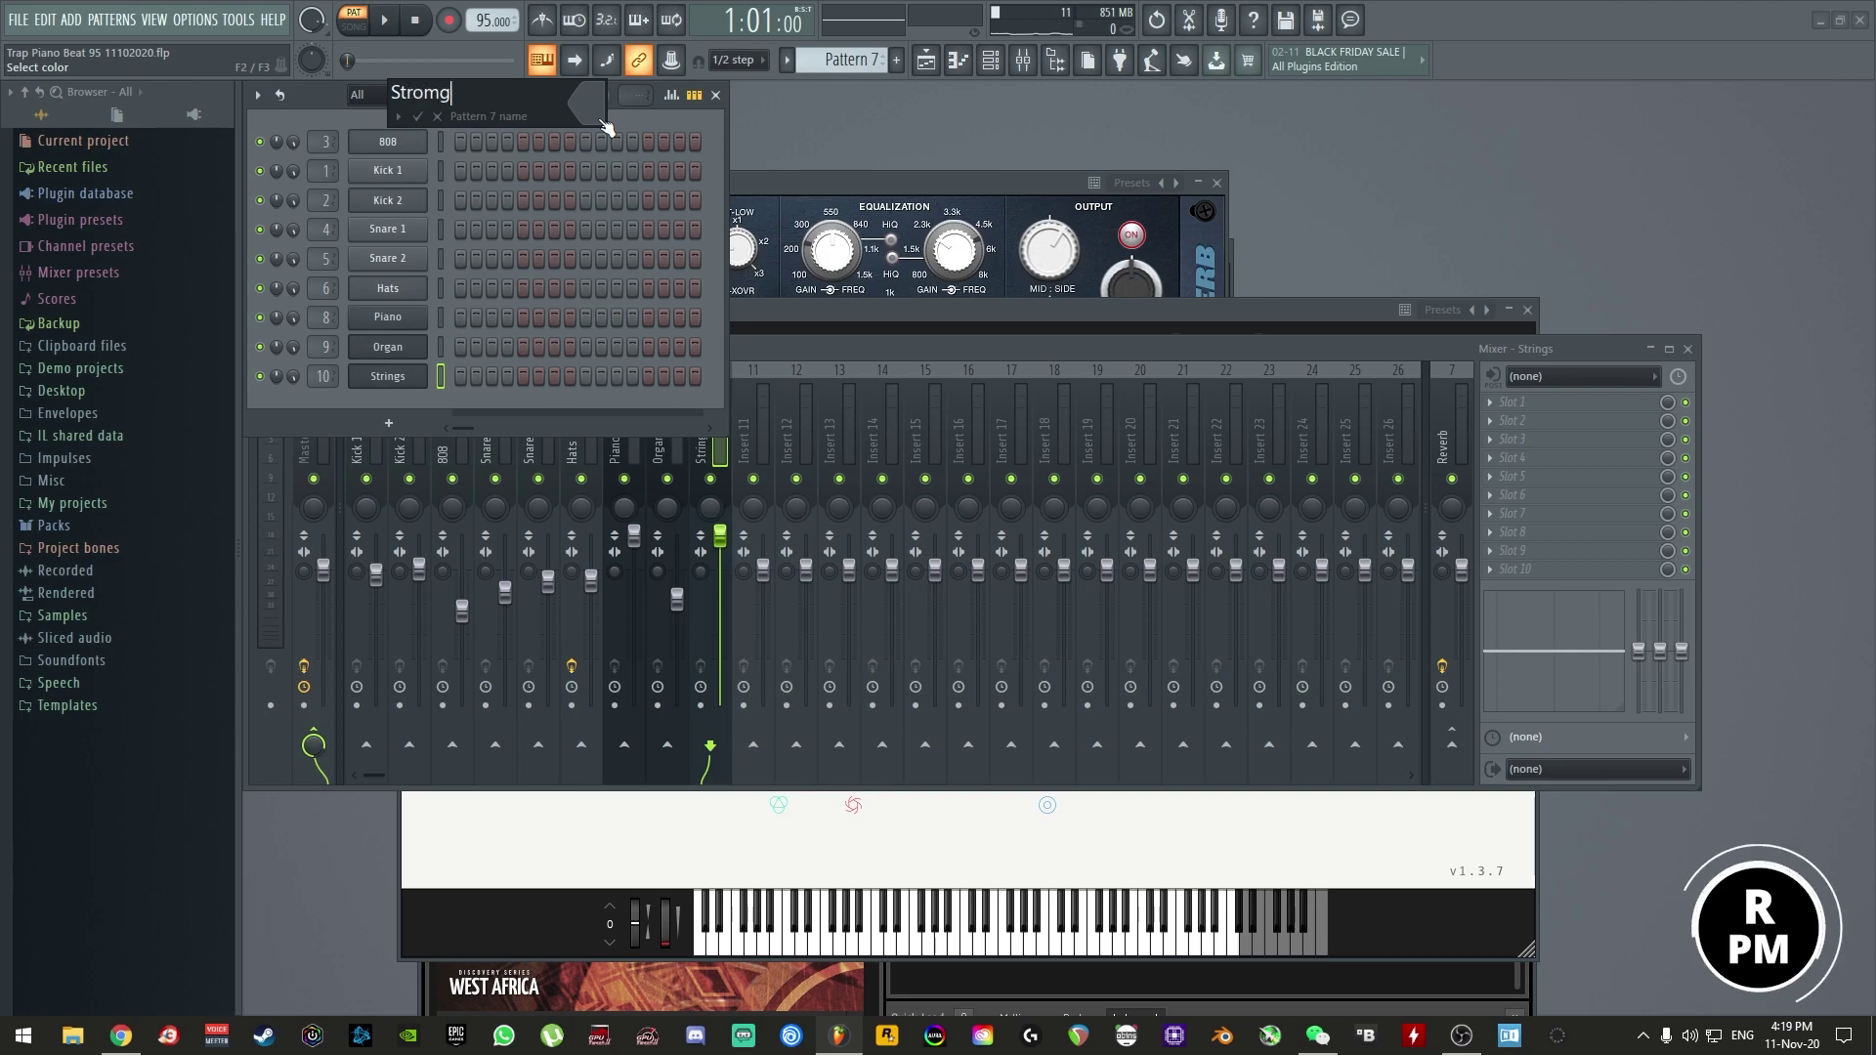
{"action": "key", "text": "Return"}
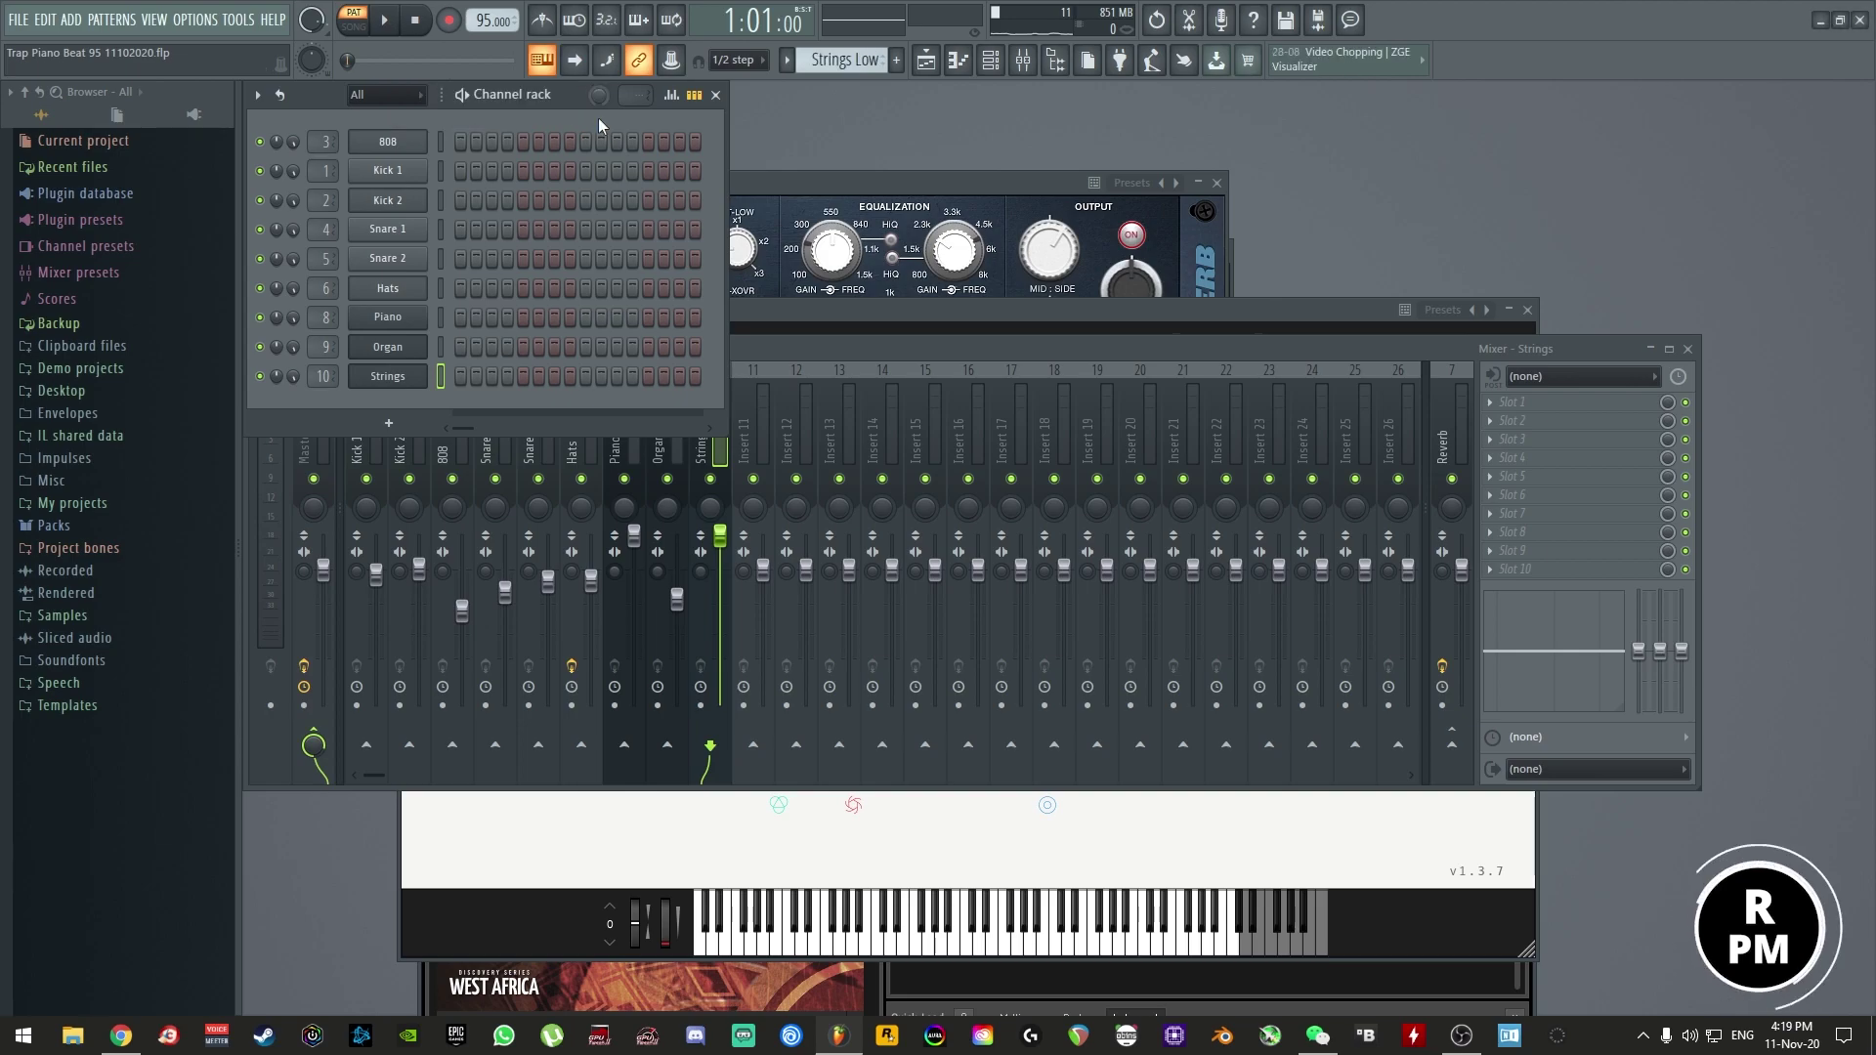
- Clone the Strings channel and link the copy to mixer track 11
{"action": "right_click", "coordinate": [391, 376]}
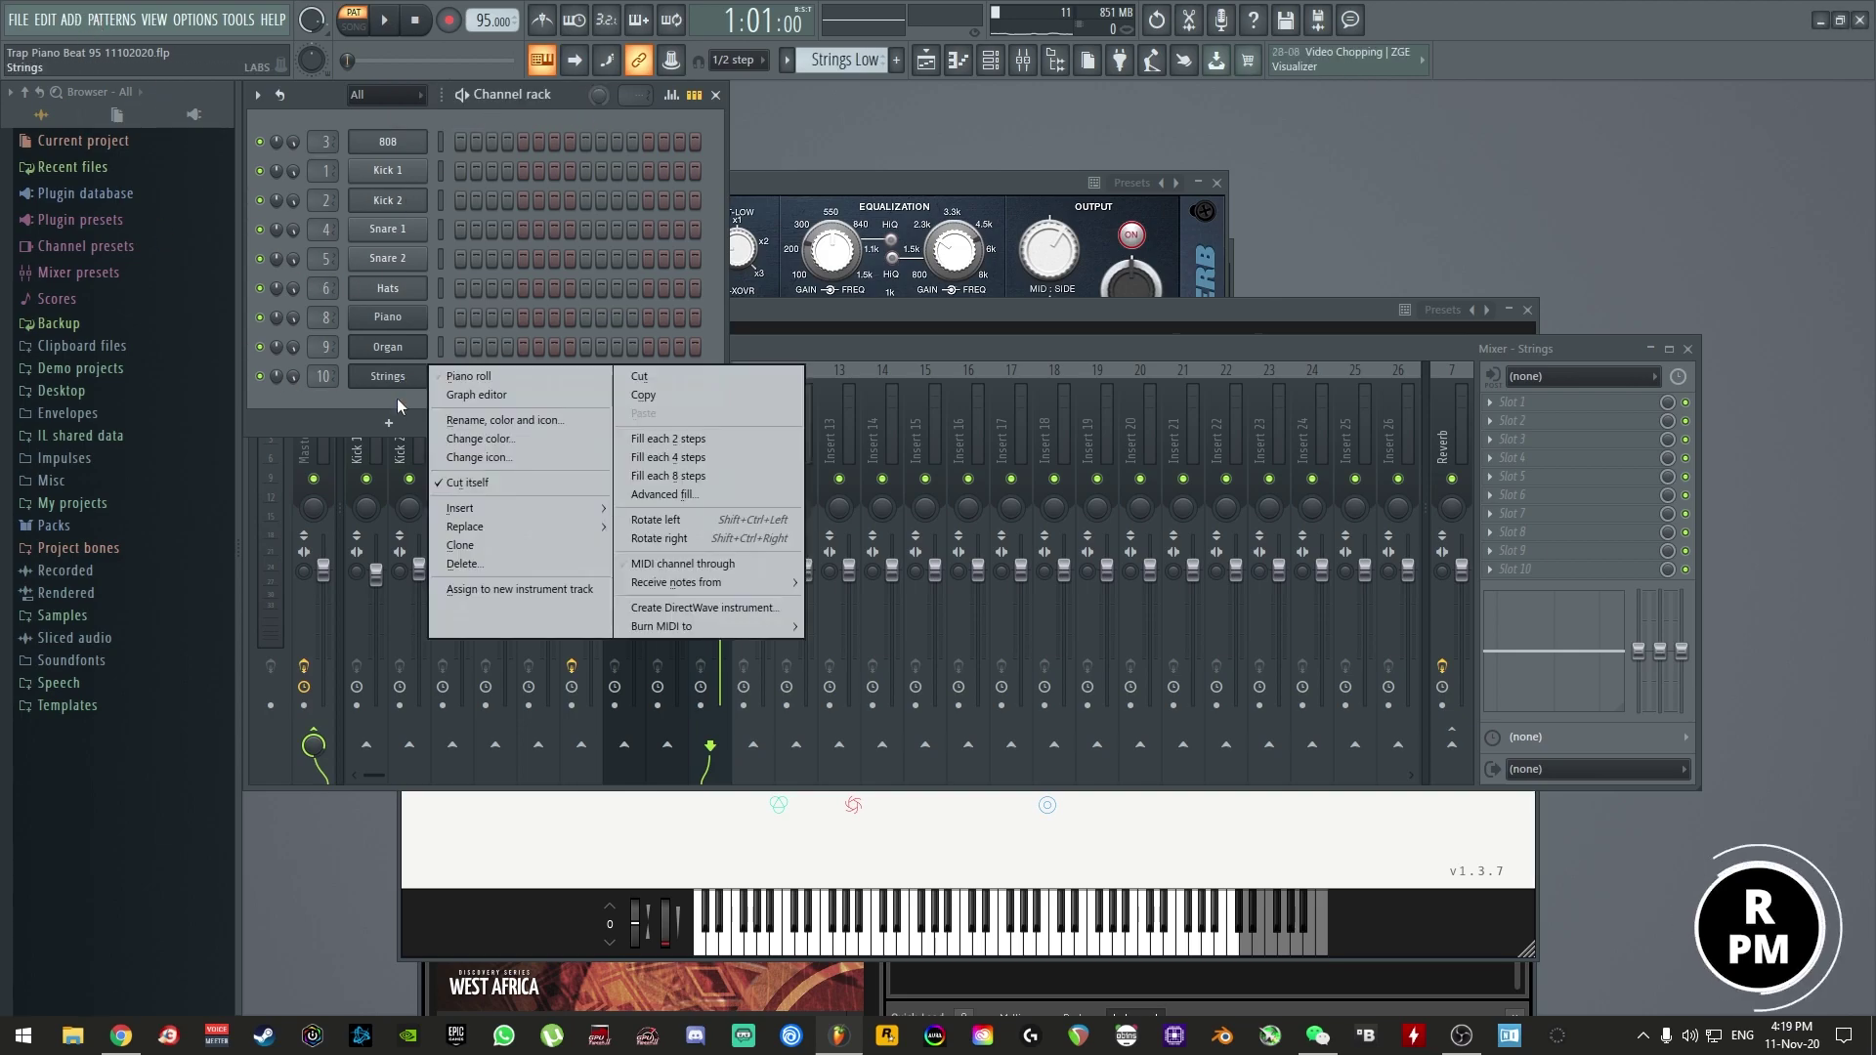
{"action": "left_click", "coordinate": [514, 547]}
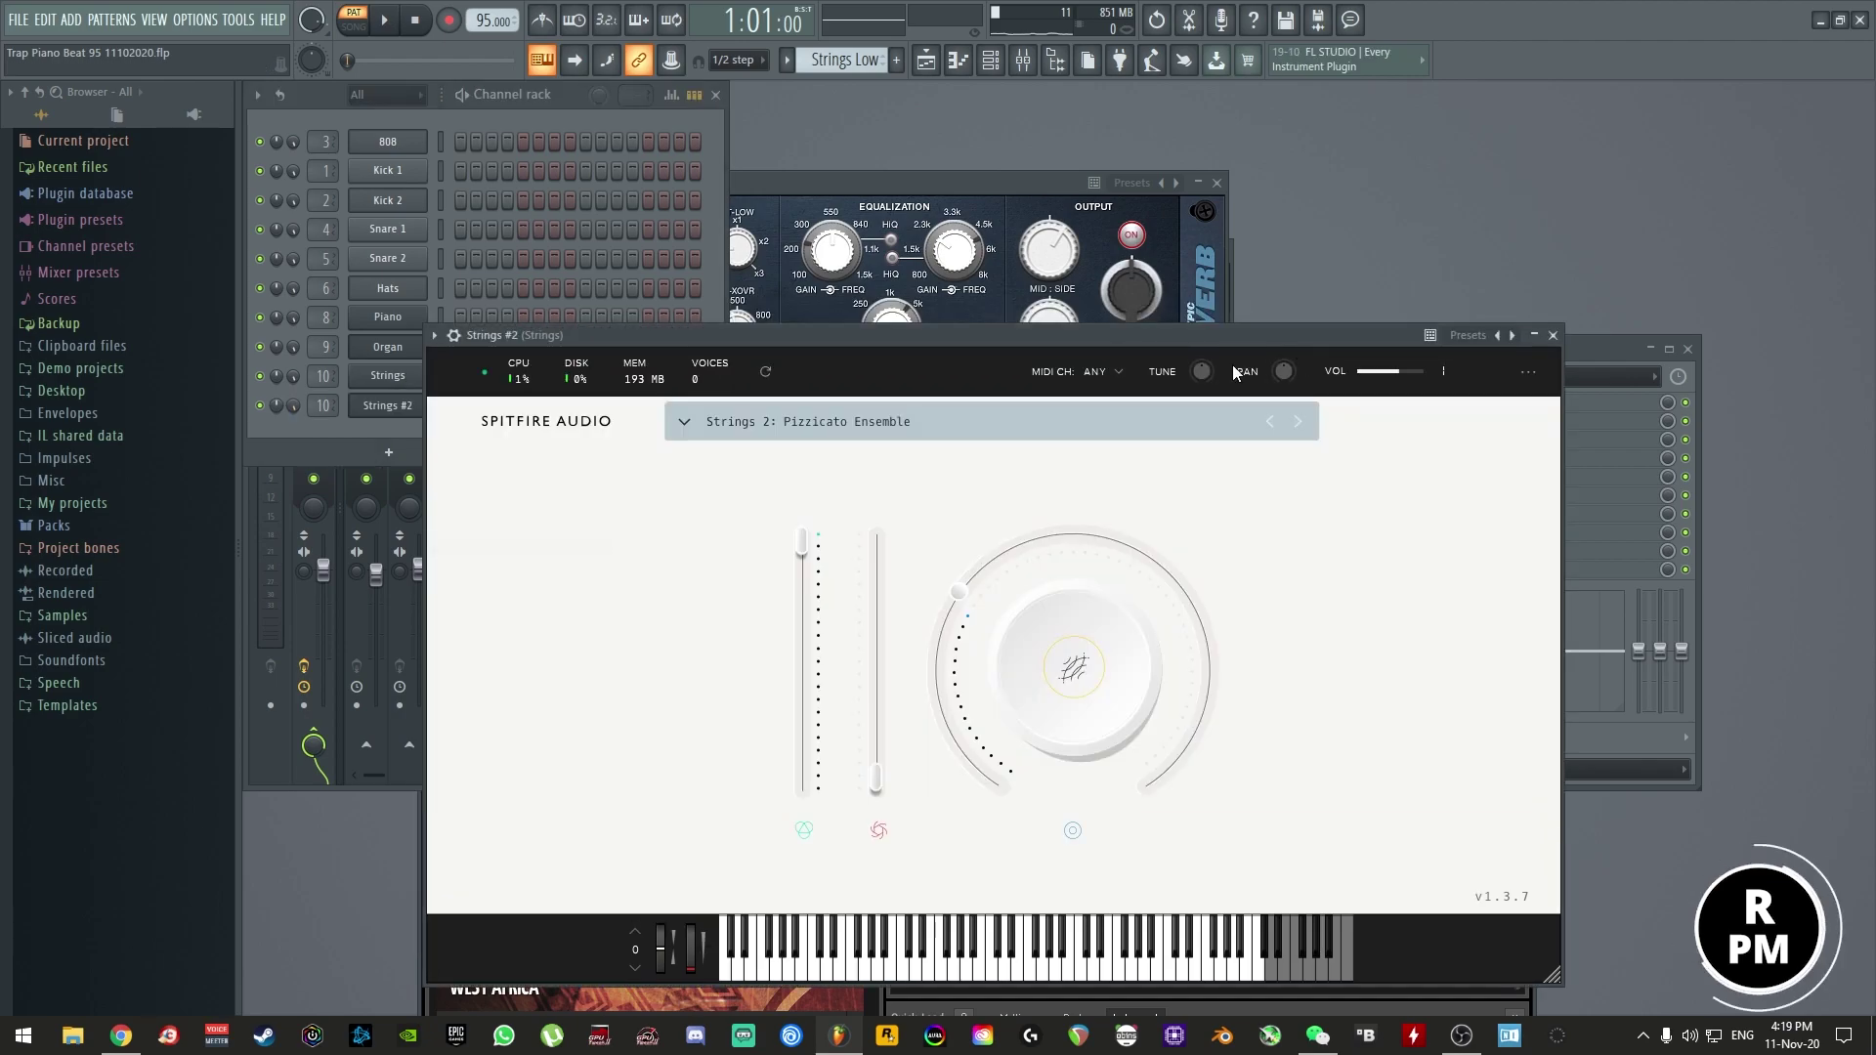
{"action": "right_click", "coordinate": [400, 411]}
{"action": "left_click", "coordinate": [478, 450]}
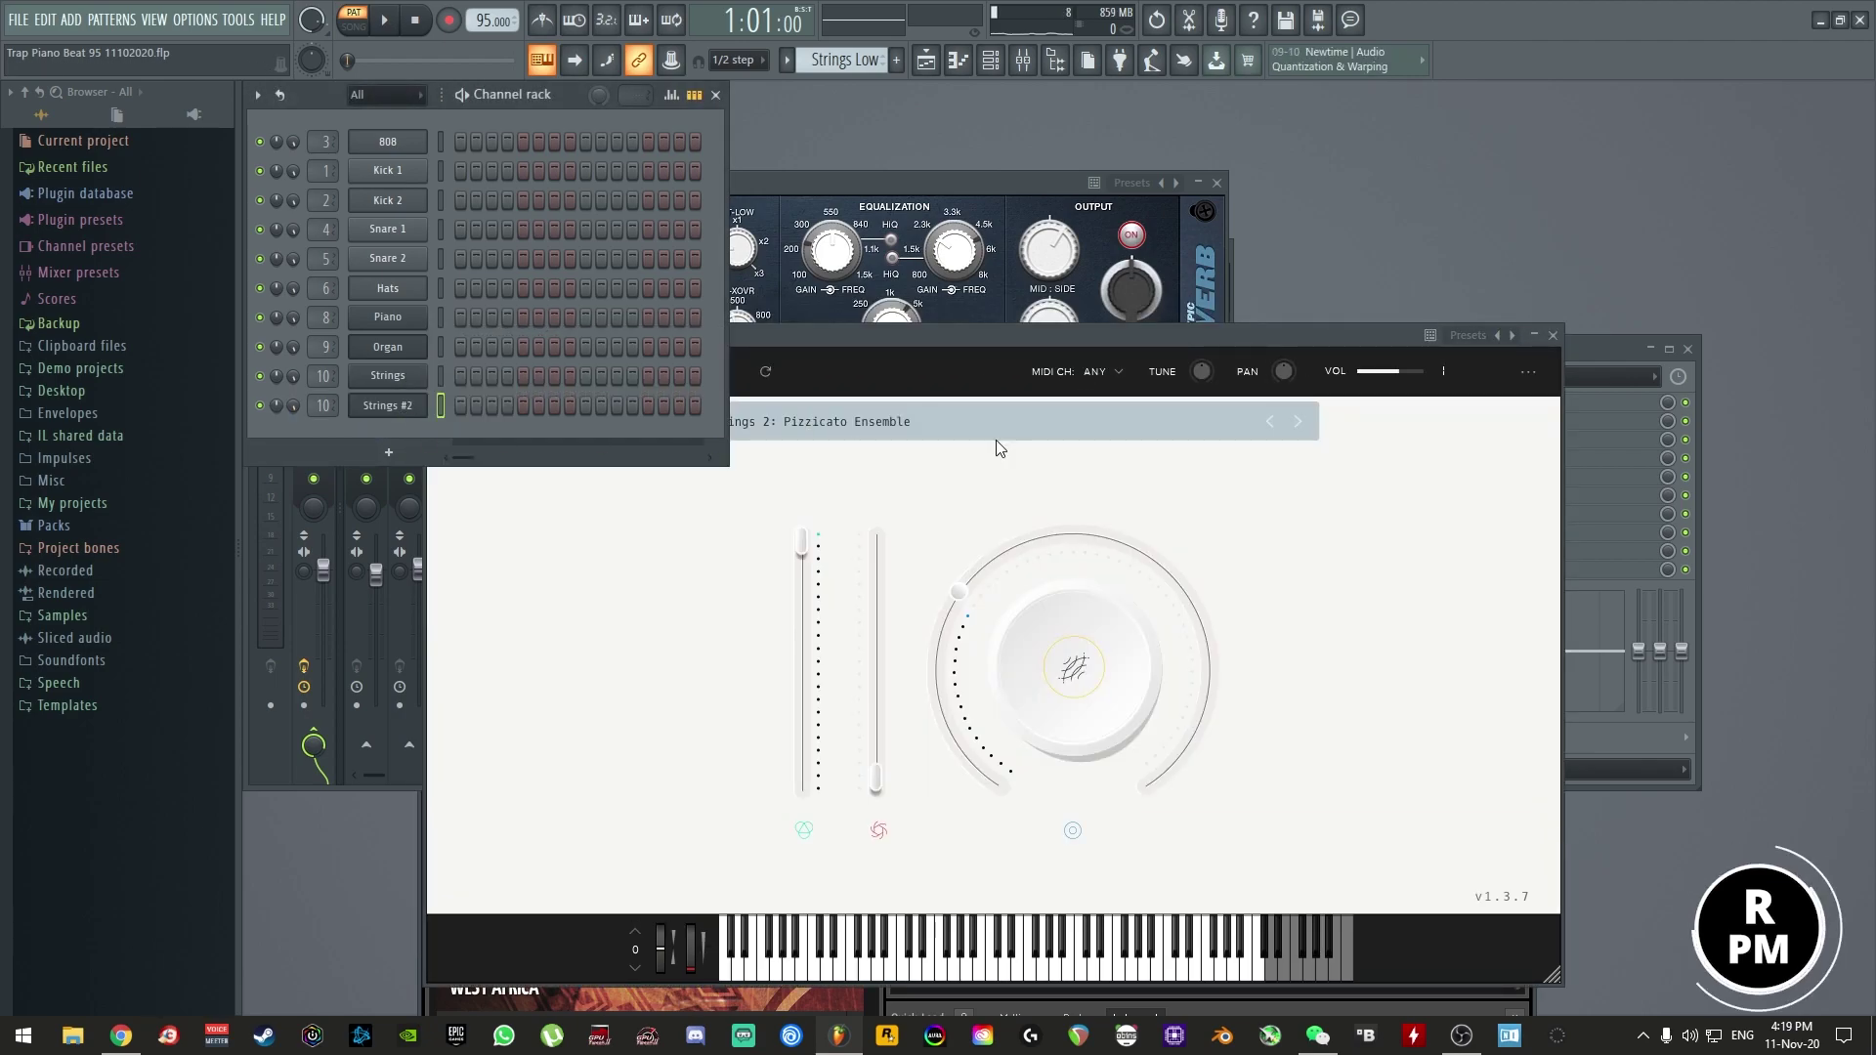
{"action": "left_click", "coordinate": [1597, 348]}
{"action": "left_click", "coordinate": [762, 430]}
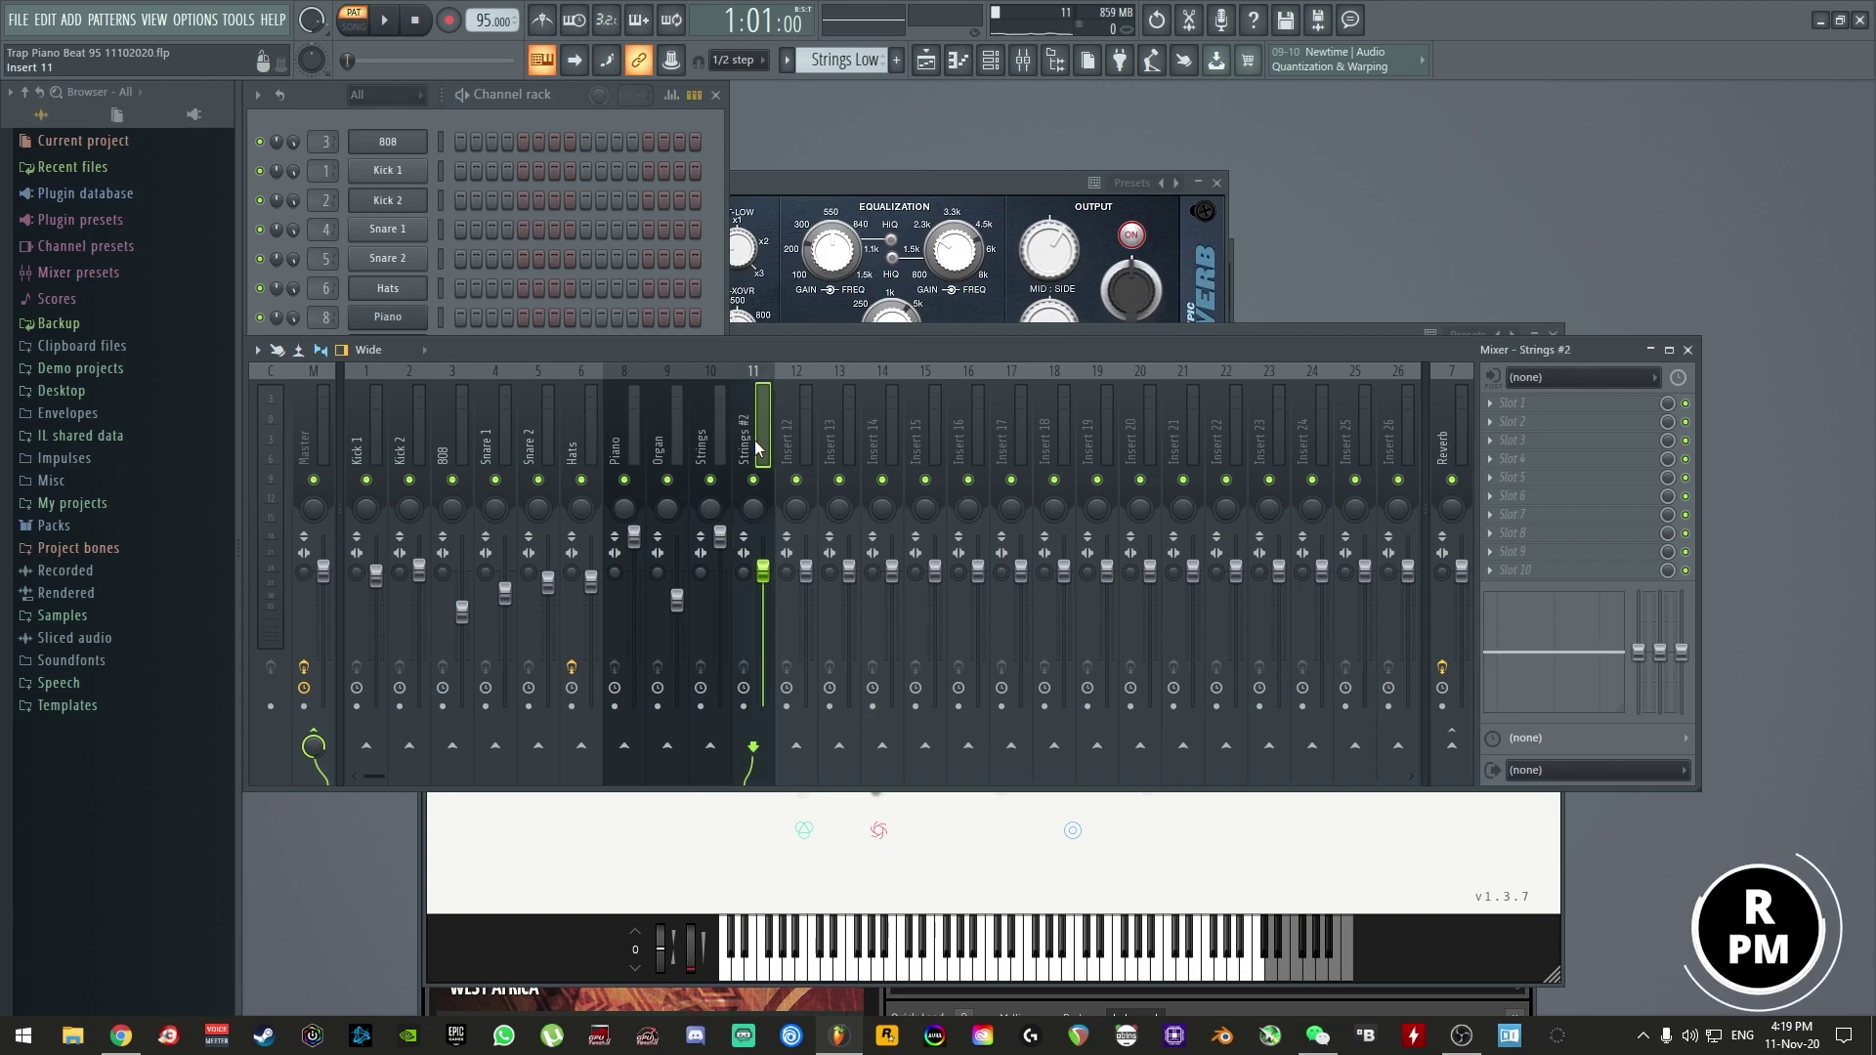
{"action": "left_click", "coordinate": [712, 202]}
- Load the Ensemble preset from the LABS Strings pack in the Strings #2 channel
{"action": "left_click", "coordinate": [396, 406]}
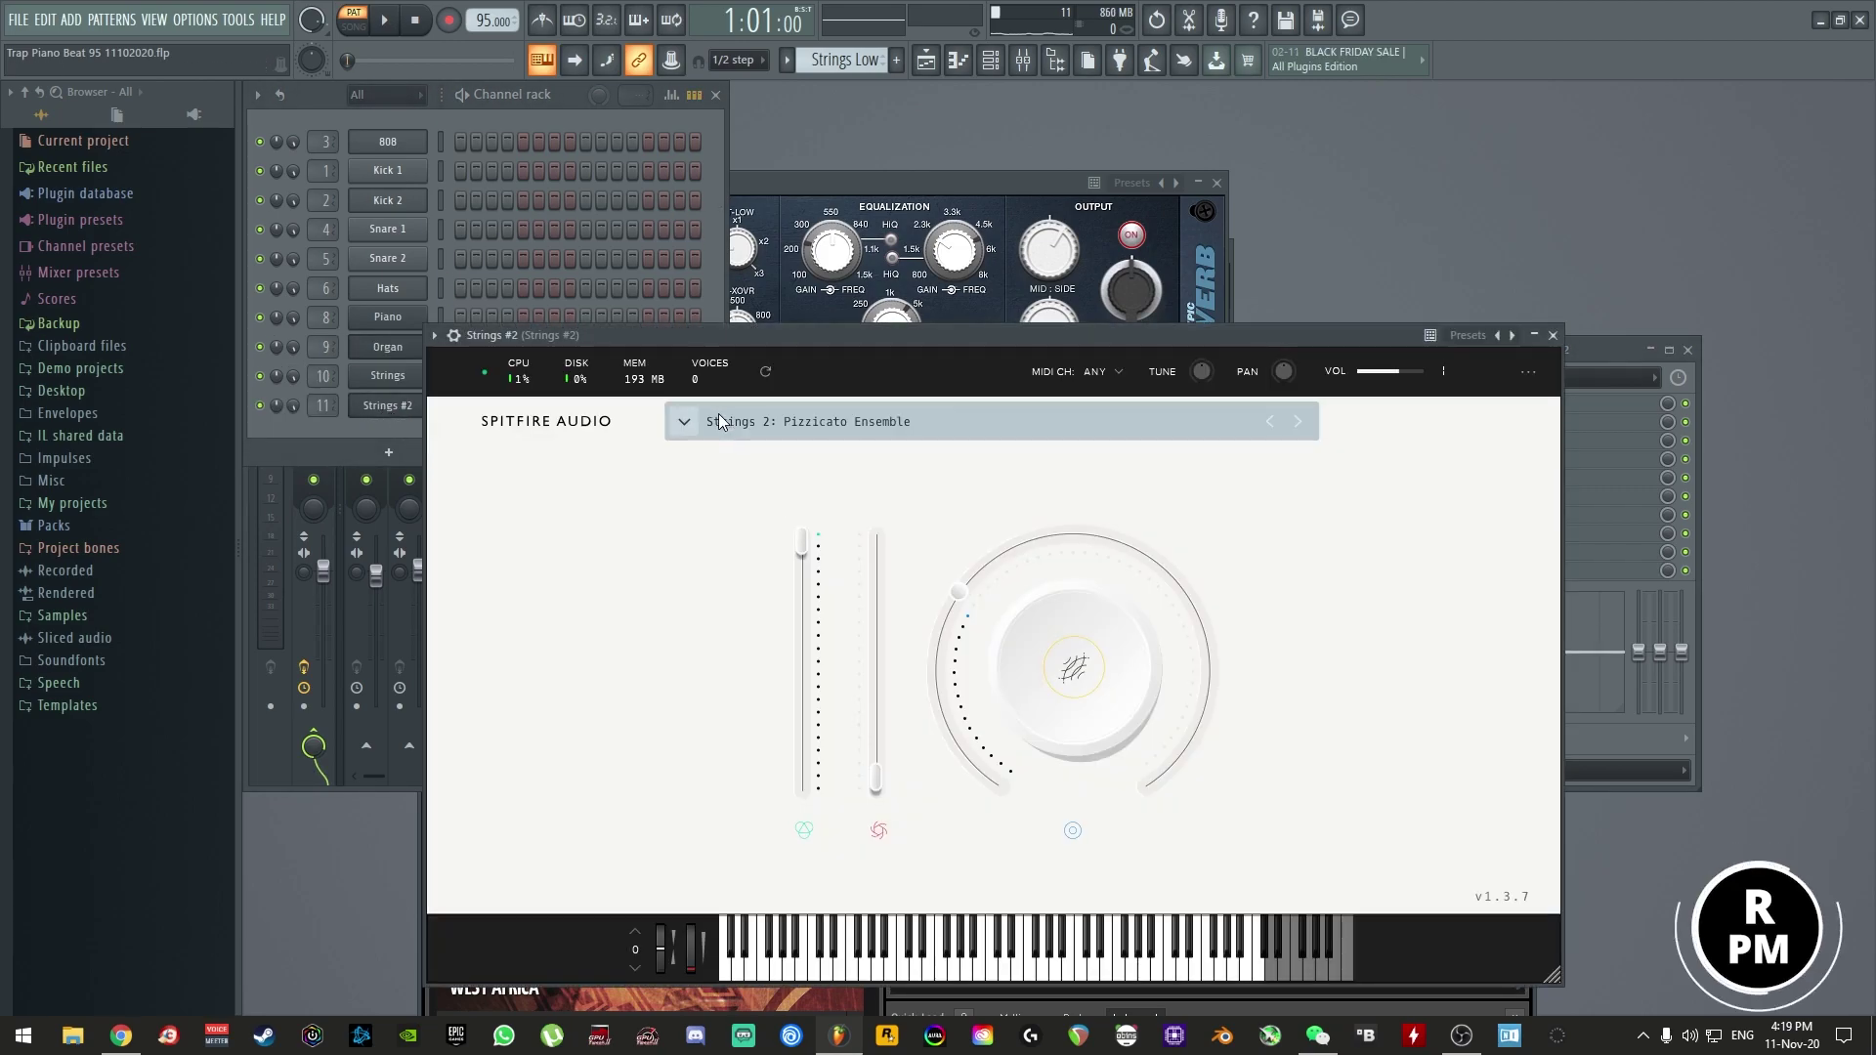
{"action": "left_click", "coordinate": [719, 418]}
{"action": "scroll", "coordinate": [1027, 677], "scroll_direction": "up", "scroll_amount": 10}
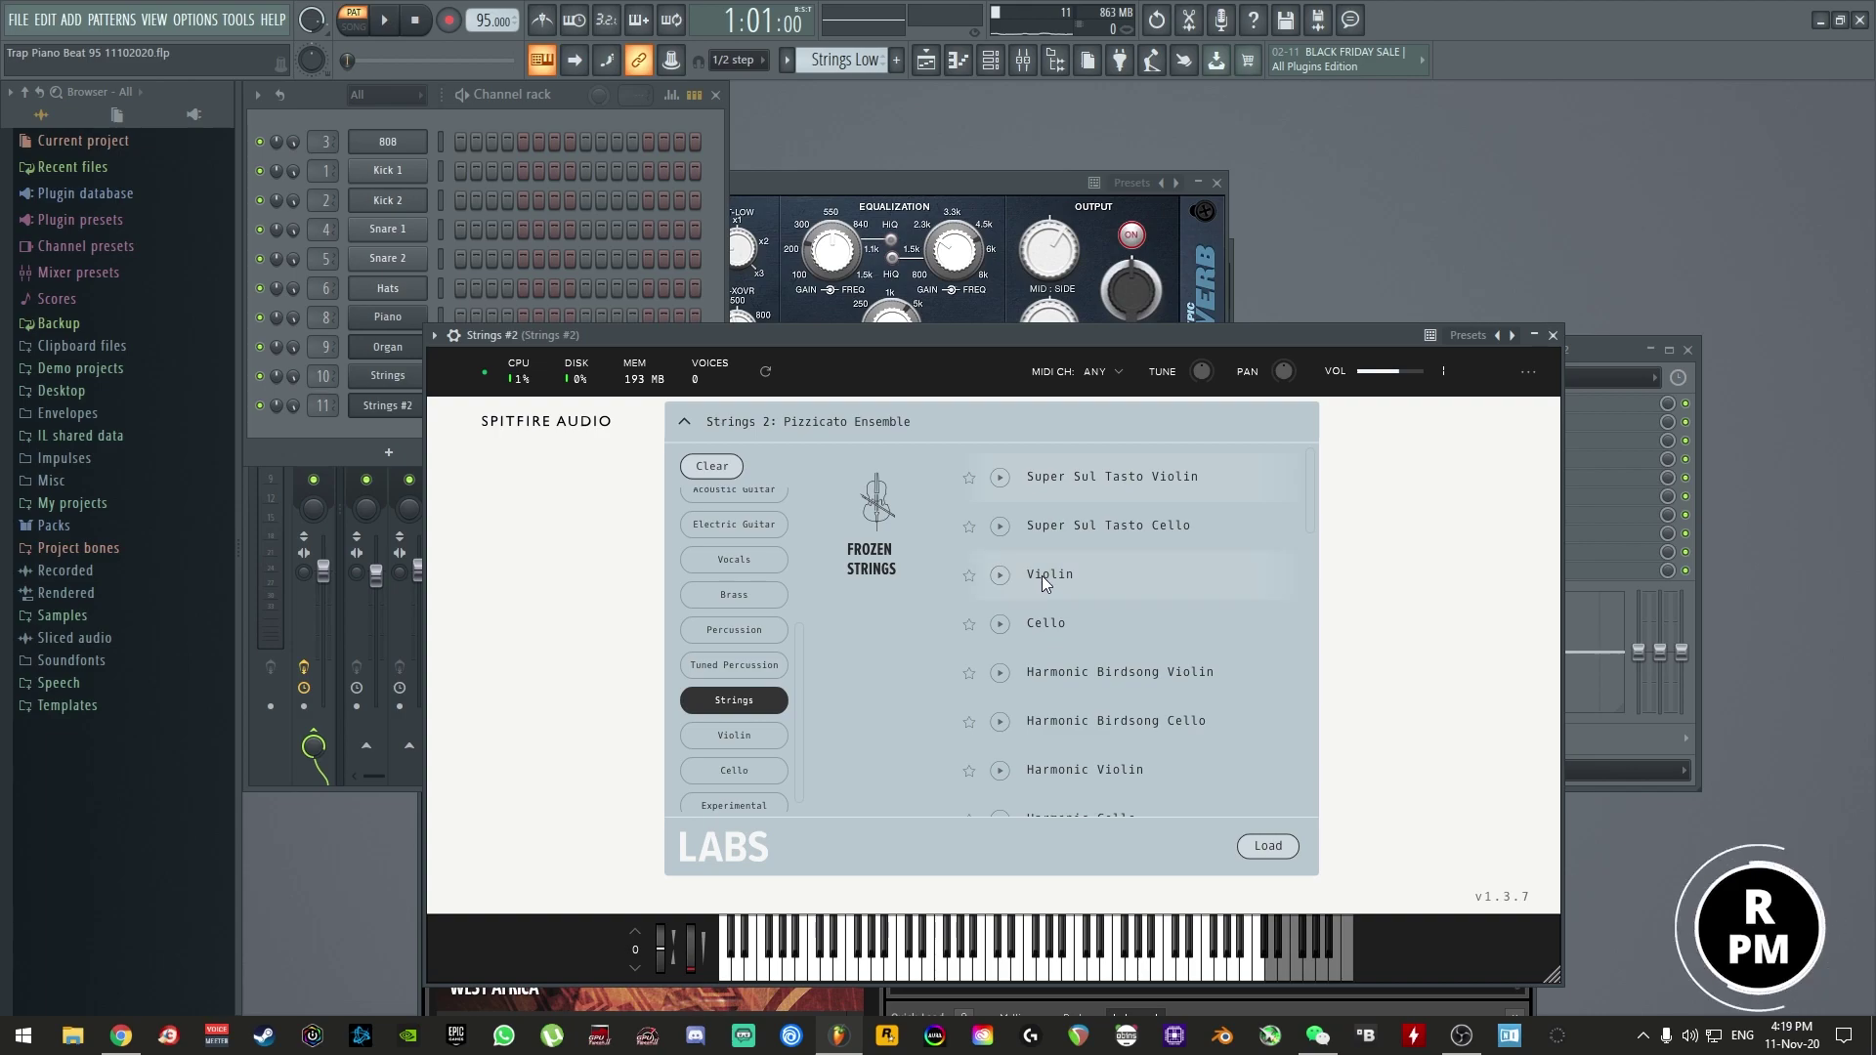
{"action": "scroll", "coordinate": [1042, 577], "scroll_direction": "down", "scroll_amount": 1}
{"action": "scroll", "coordinate": [1042, 576], "scroll_direction": "up", "scroll_amount": 1}
{"action": "scroll", "coordinate": [1042, 577], "scroll_direction": "down", "scroll_amount": 4}
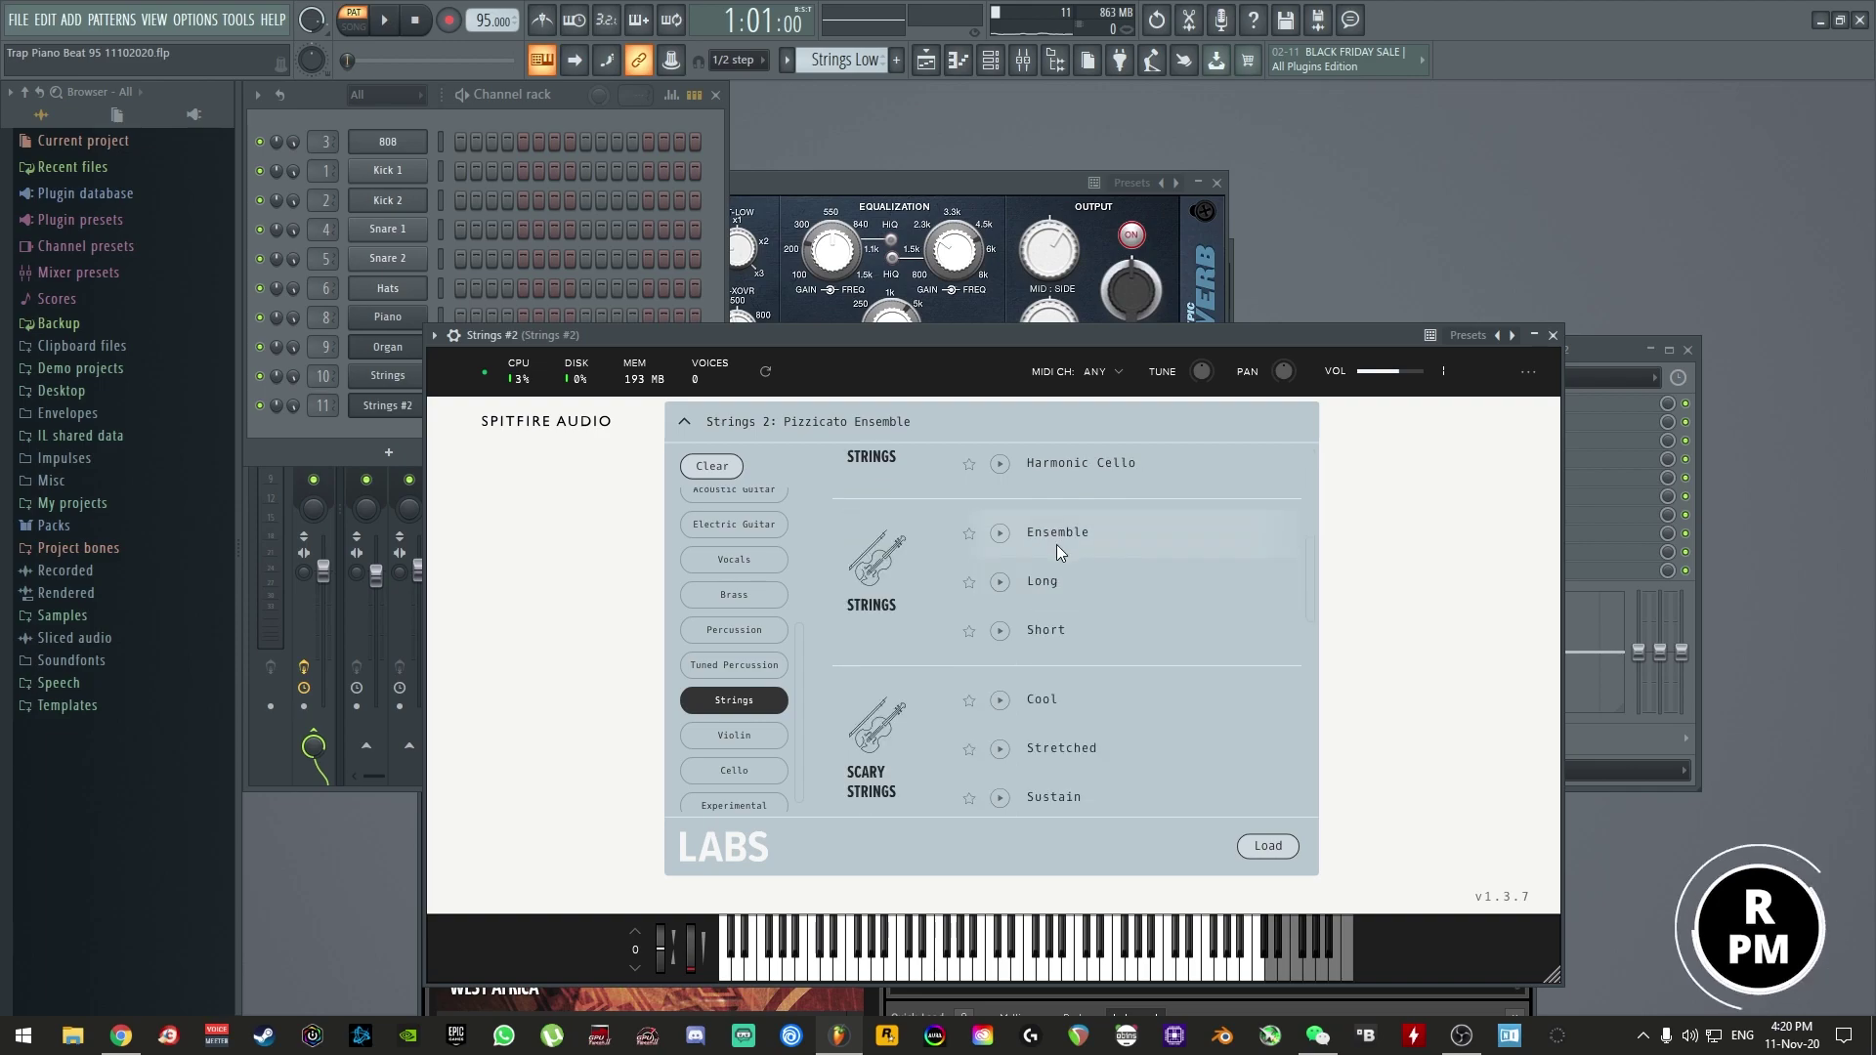
{"action": "double_click", "coordinate": [1059, 535]}
- Enter one-bar notes A2, D3, E3 and G3 across bars 1 to 4 of the Strings #2 channel's piano roll
{"action": "left_click", "coordinate": [431, 376]}
{"action": "right_click", "coordinate": [430, 397]}
{"action": "left_click", "coordinate": [477, 409]}
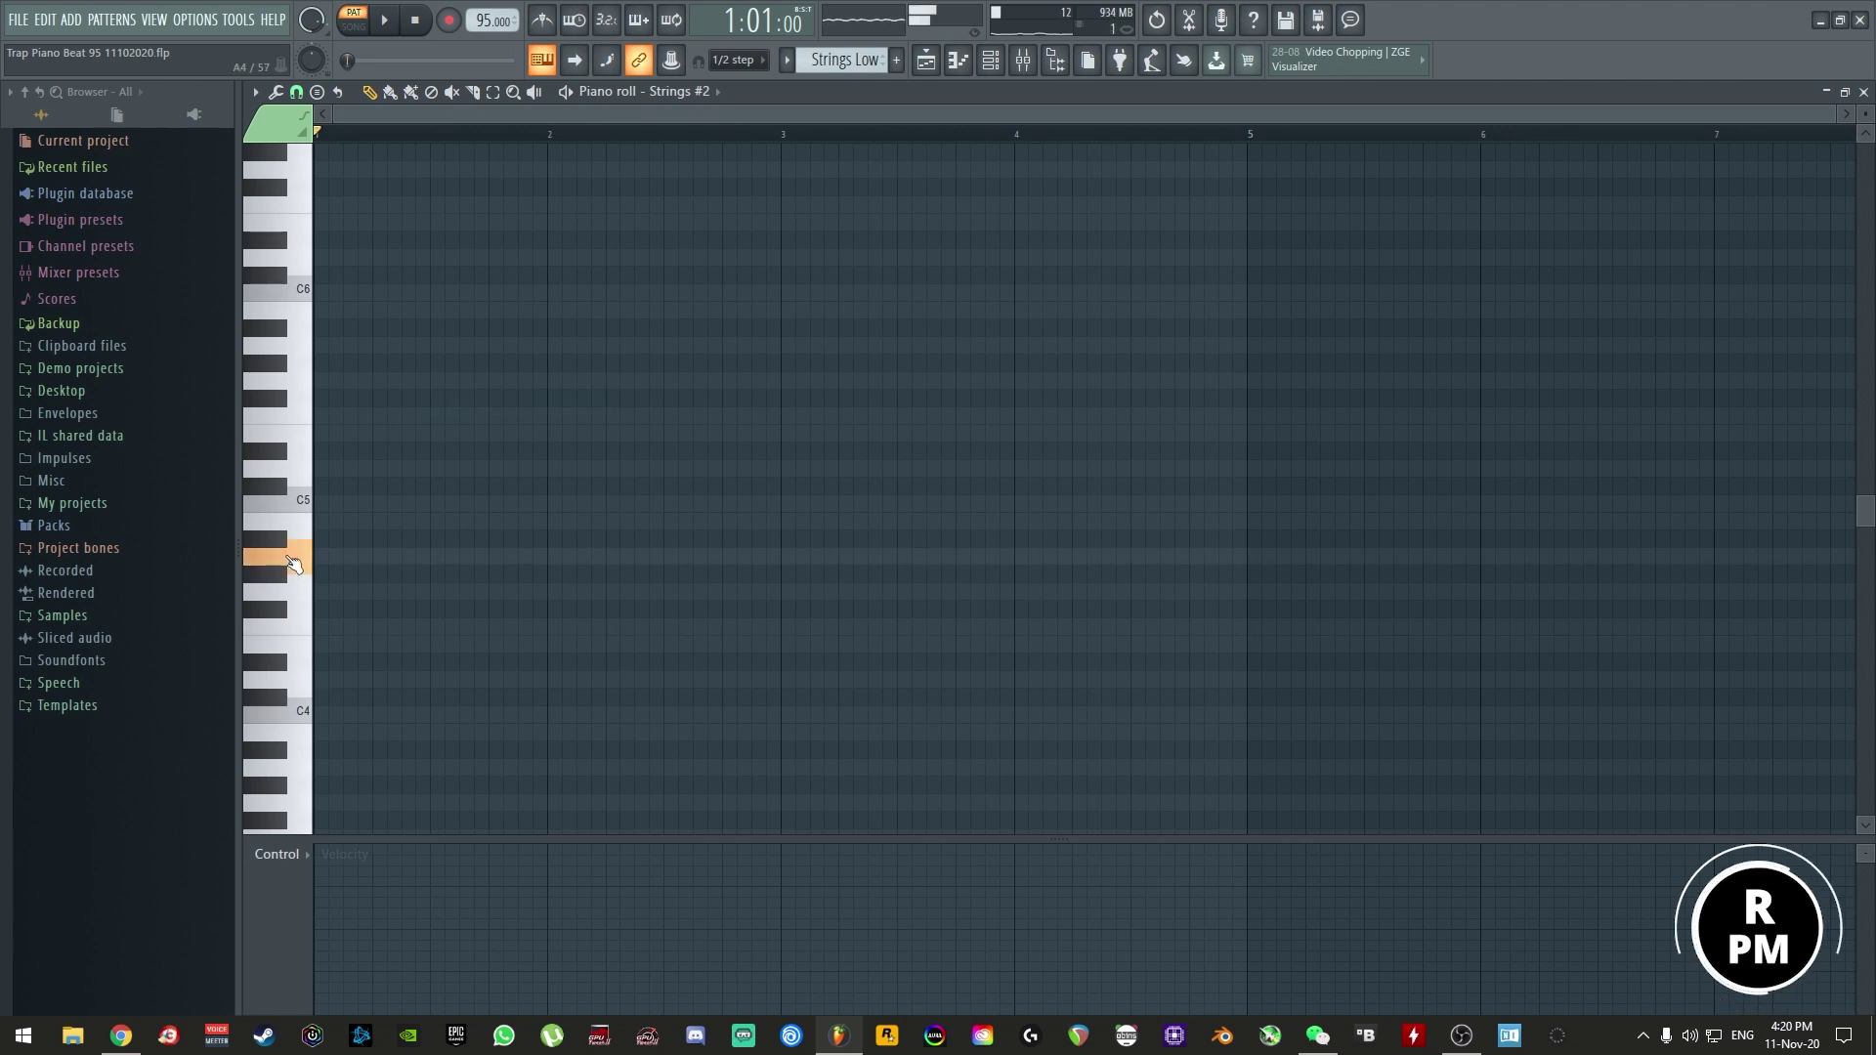
{"action": "scroll", "coordinate": [304, 576], "scroll_direction": "down", "scroll_amount": 3}
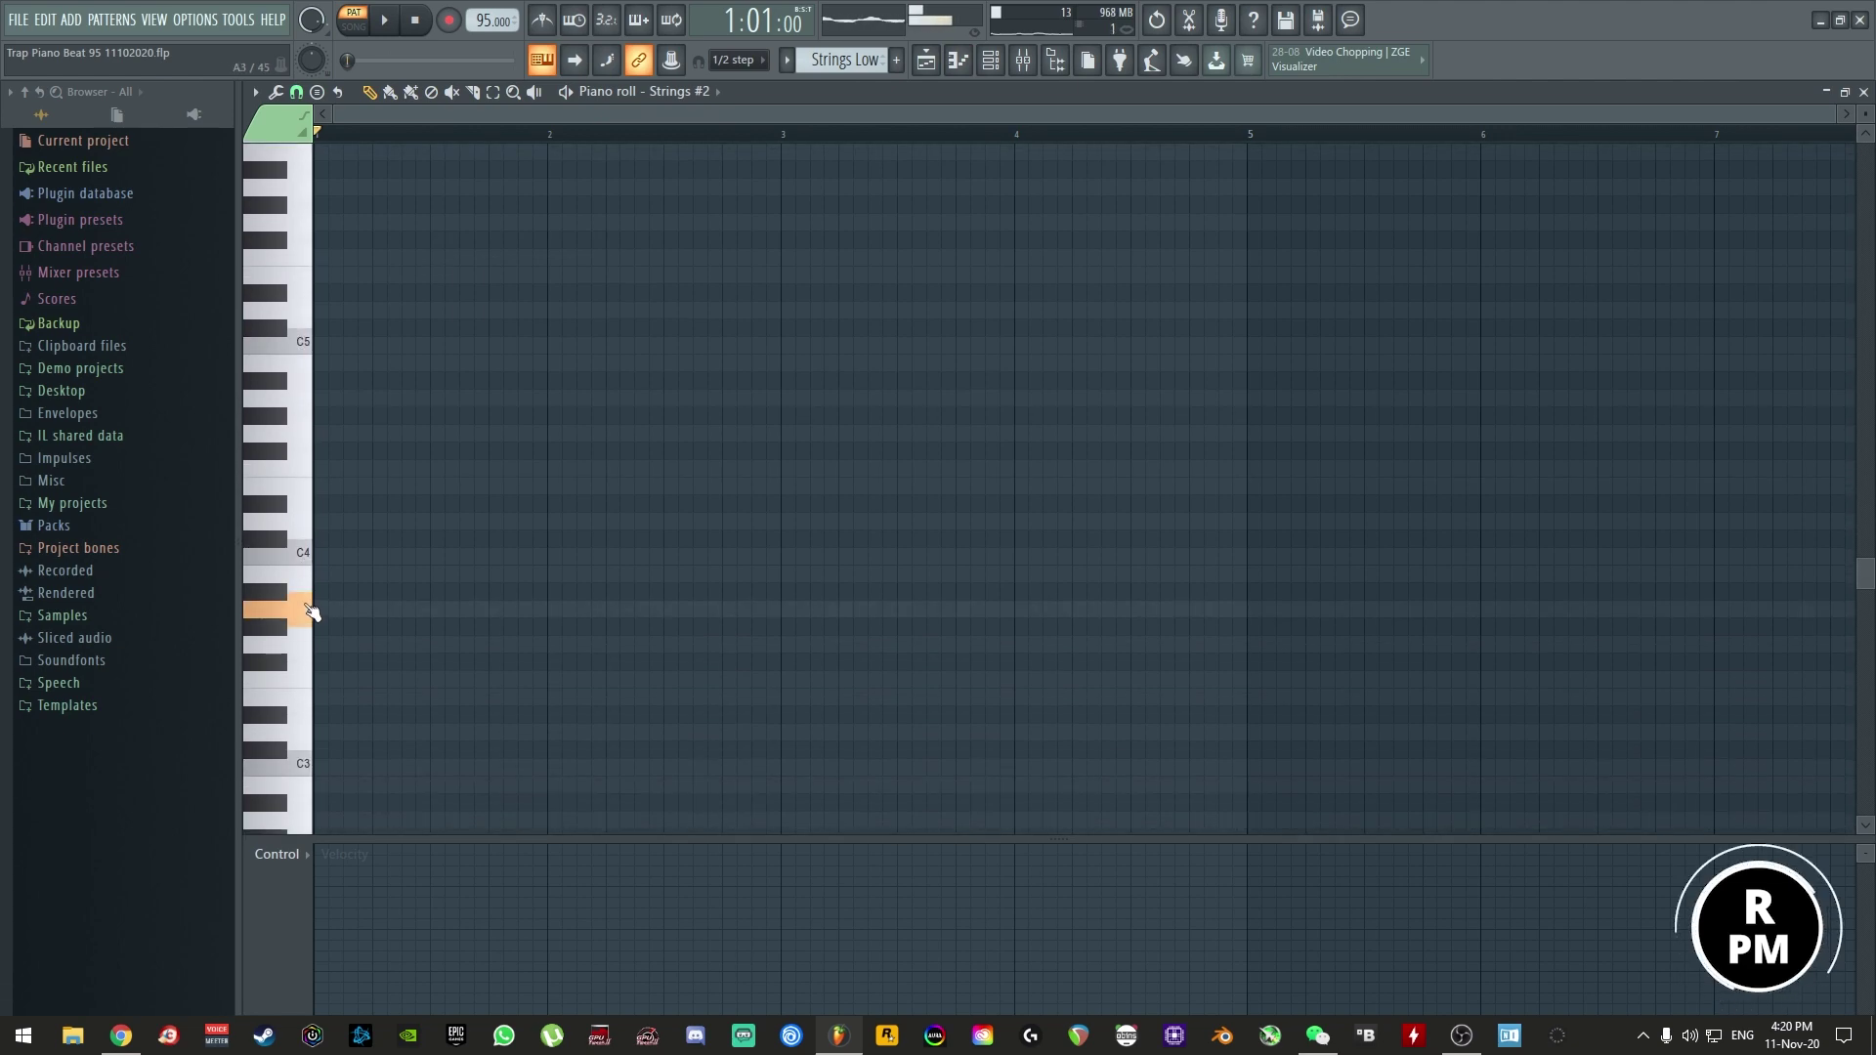
{"action": "scroll", "coordinate": [311, 616], "scroll_direction": "down", "scroll_amount": 3}
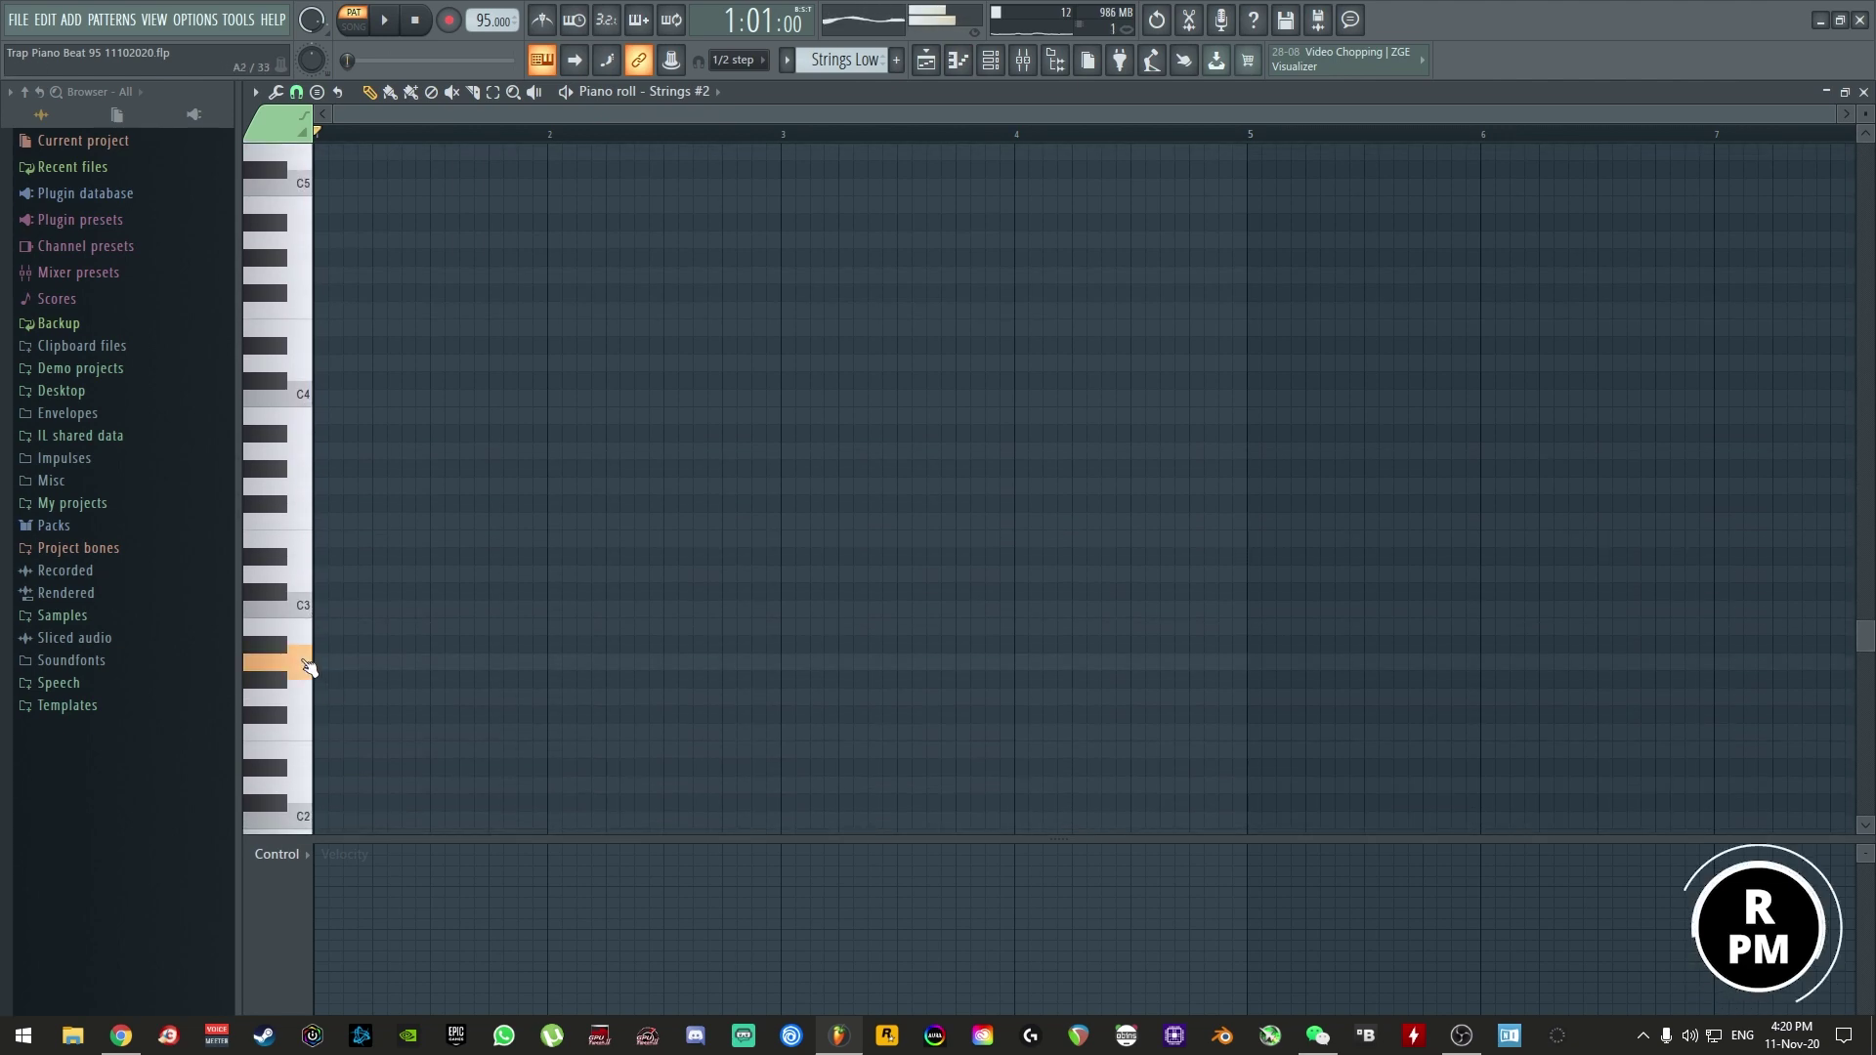
{"action": "left_click", "coordinate": [319, 664]}
{"action": "left_click_drag", "start_coordinate": [339, 662], "coordinate": [533, 674]}
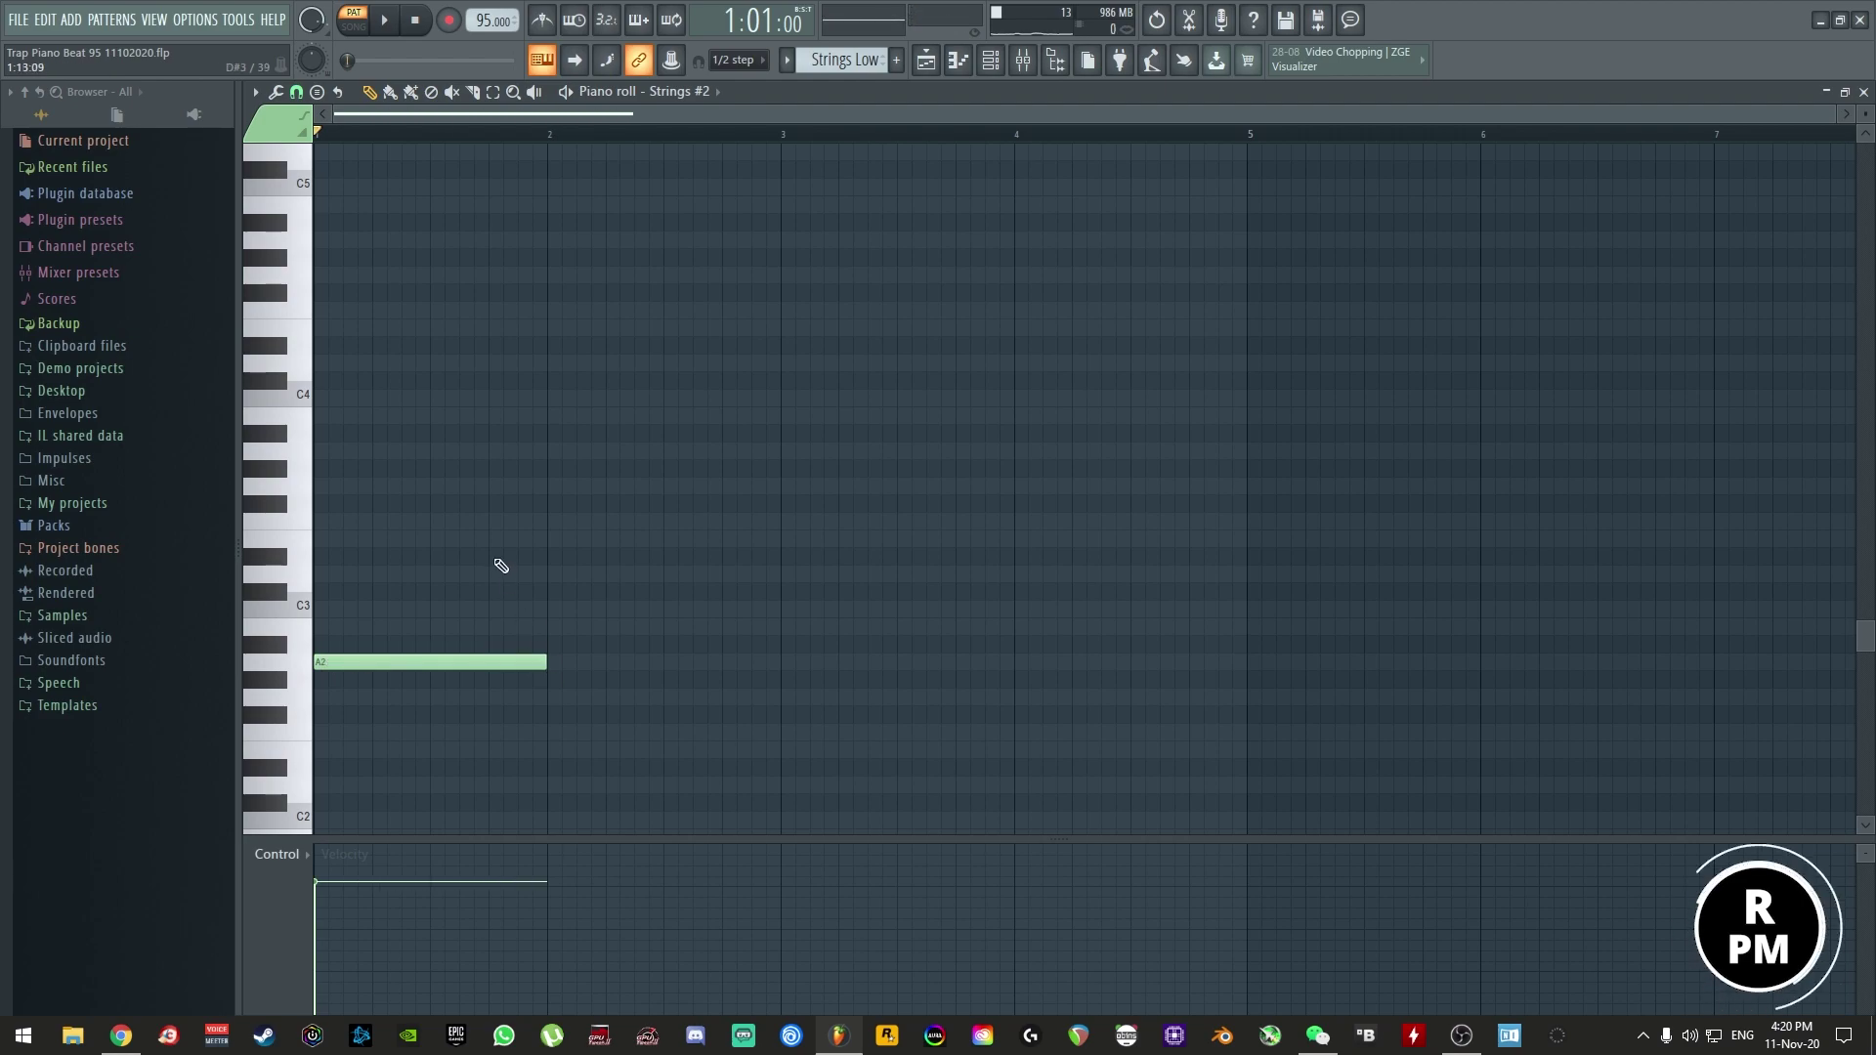
{"action": "left_click", "coordinate": [575, 575]}
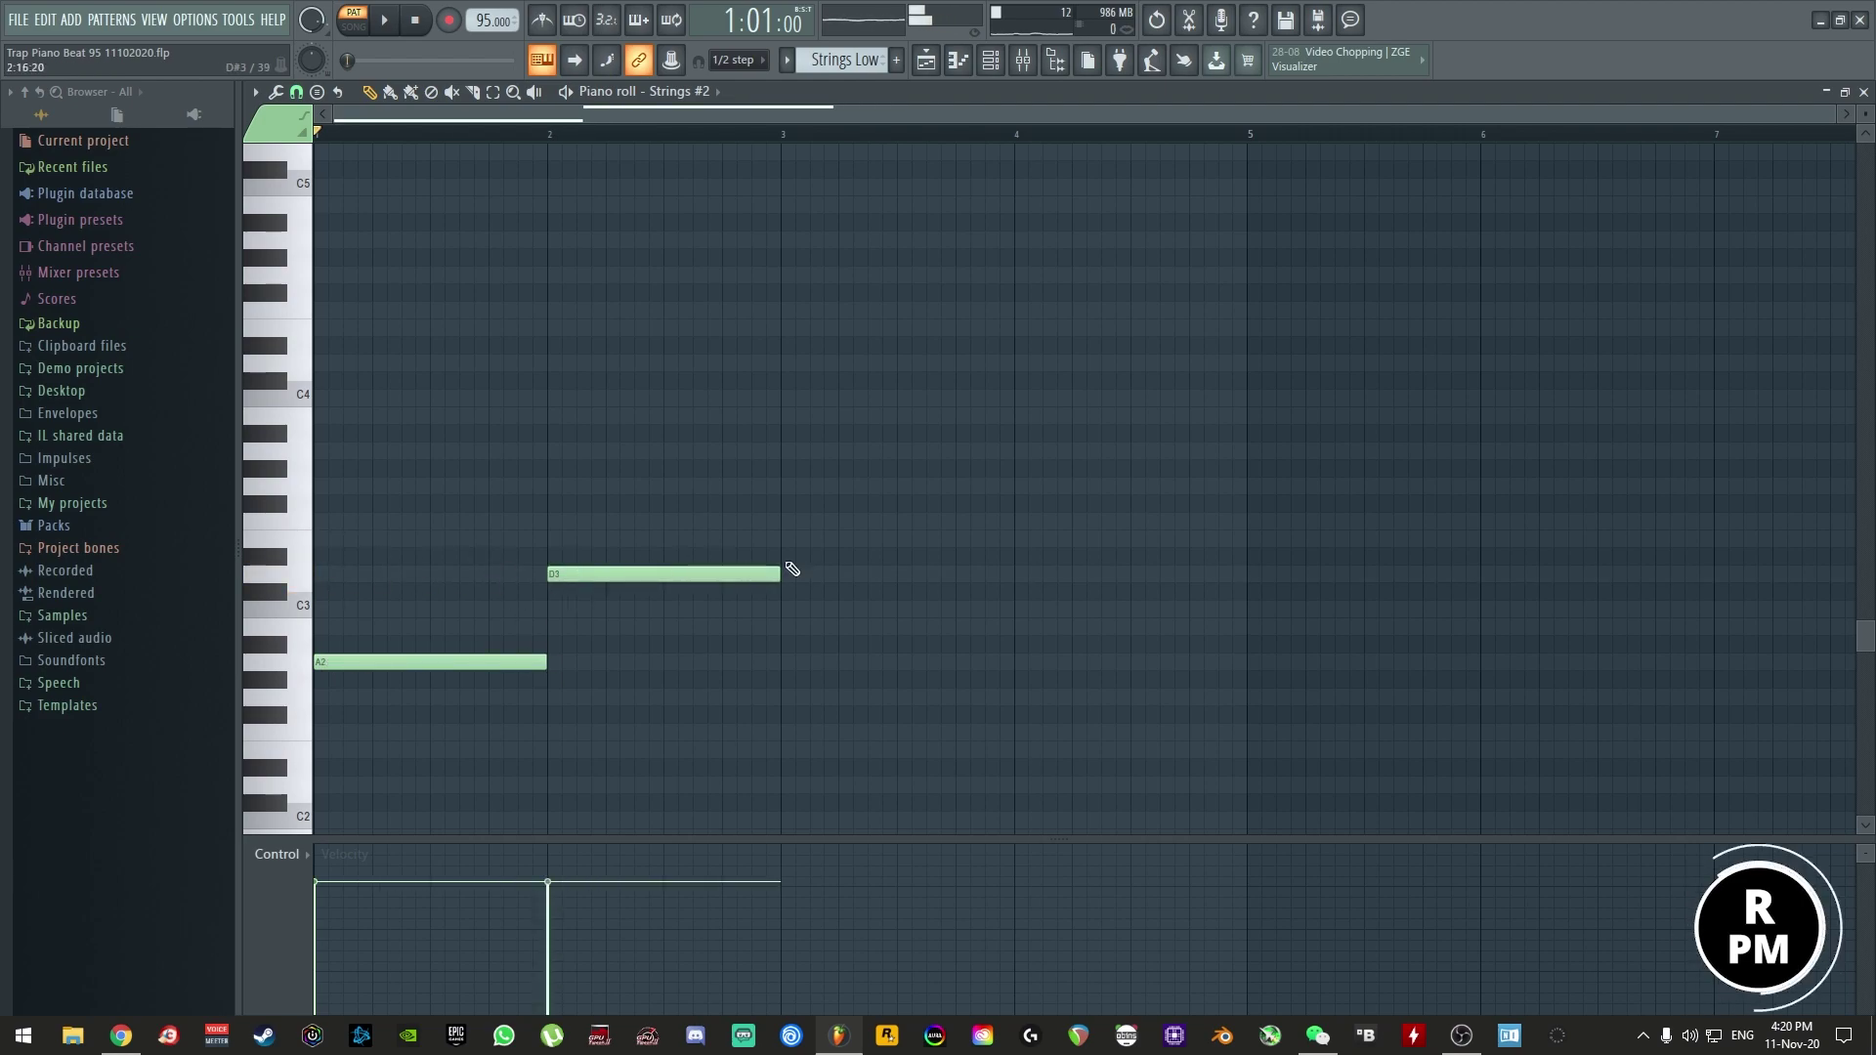
{"action": "left_click", "coordinate": [786, 538]}
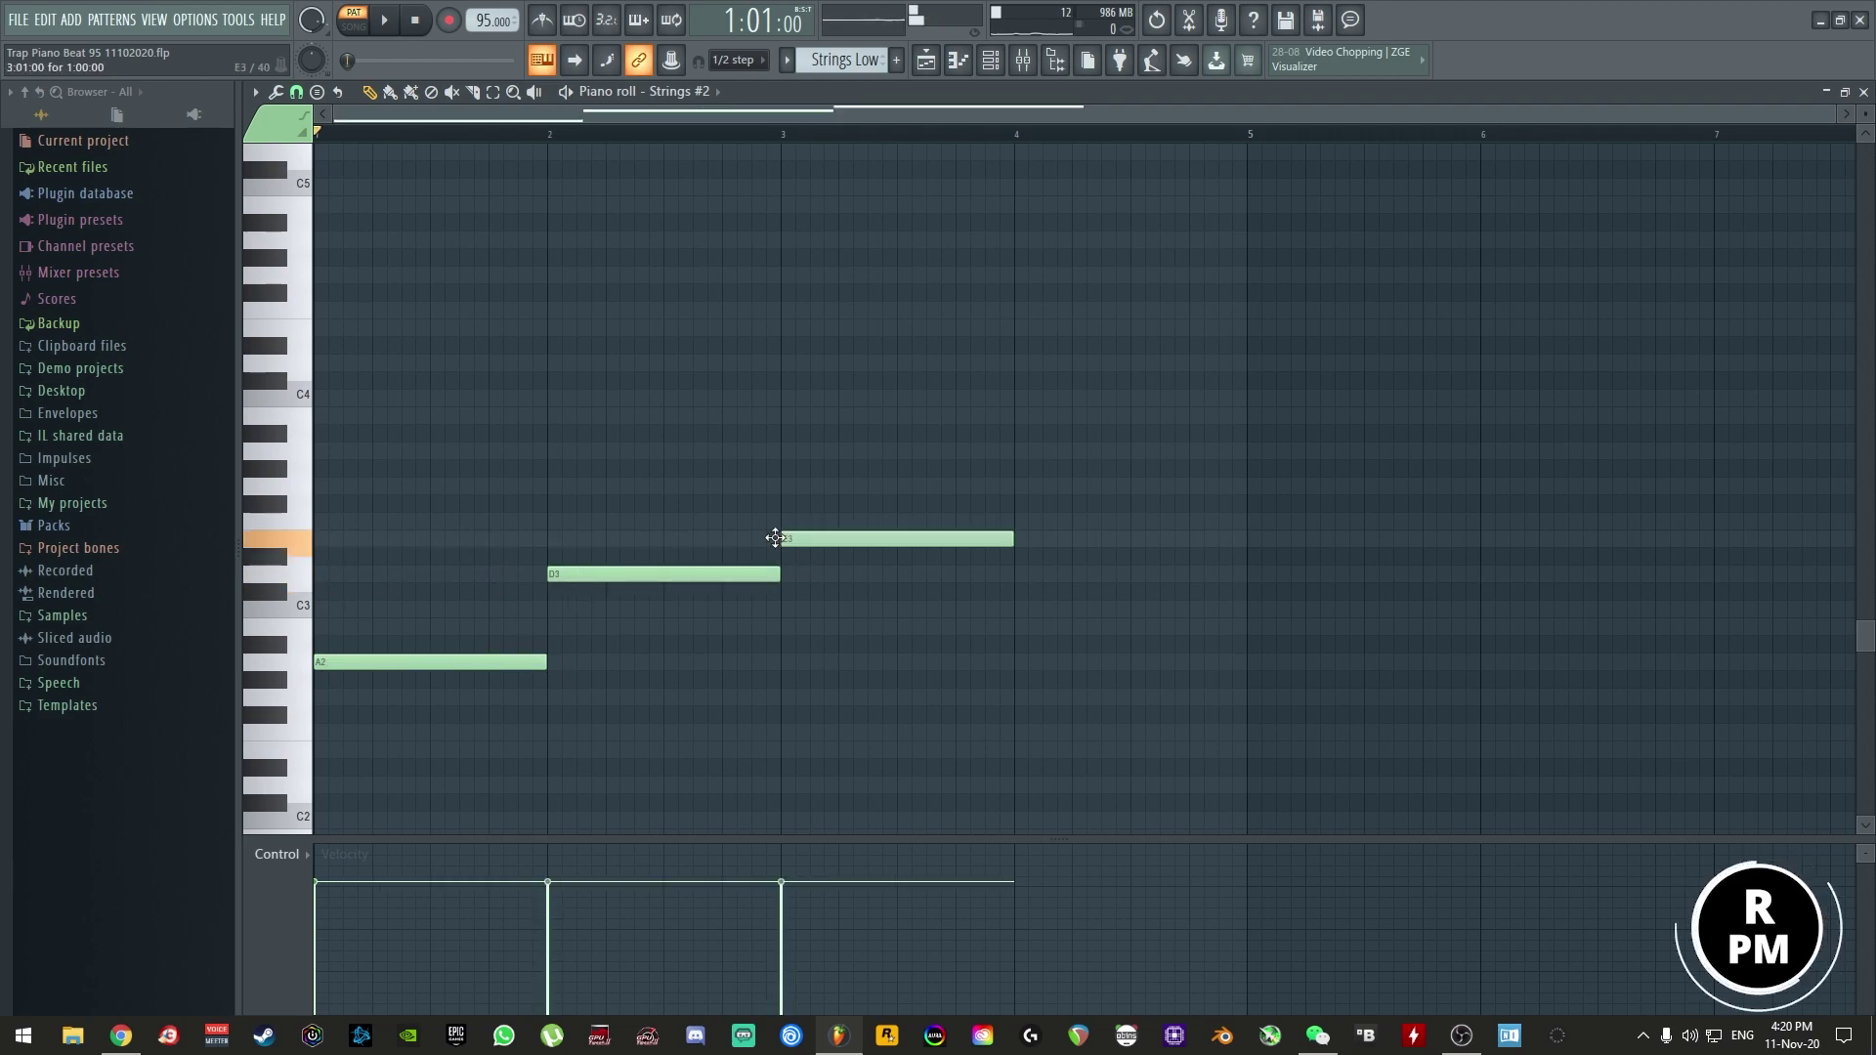
{"action": "left_click", "coordinate": [1022, 486]}
- Move the Strings #2 channel's notes in bars 2, 3 and 4 to G2, D3 and E3
{"action": "left_click_drag", "start_coordinate": [645, 572], "coordinate": [626, 697]}
{"action": "mouse_move", "coordinate": [841, 537]}
{"action": "left_mouse_down"}
{"action": "mouse_move", "coordinate": [841, 590]}
{"action": "mouse_move", "coordinate": [845, 573]}
{"action": "left_mouse_up"}
{"action": "left_click_drag", "start_coordinate": [1060, 485], "coordinate": [1059, 543]}
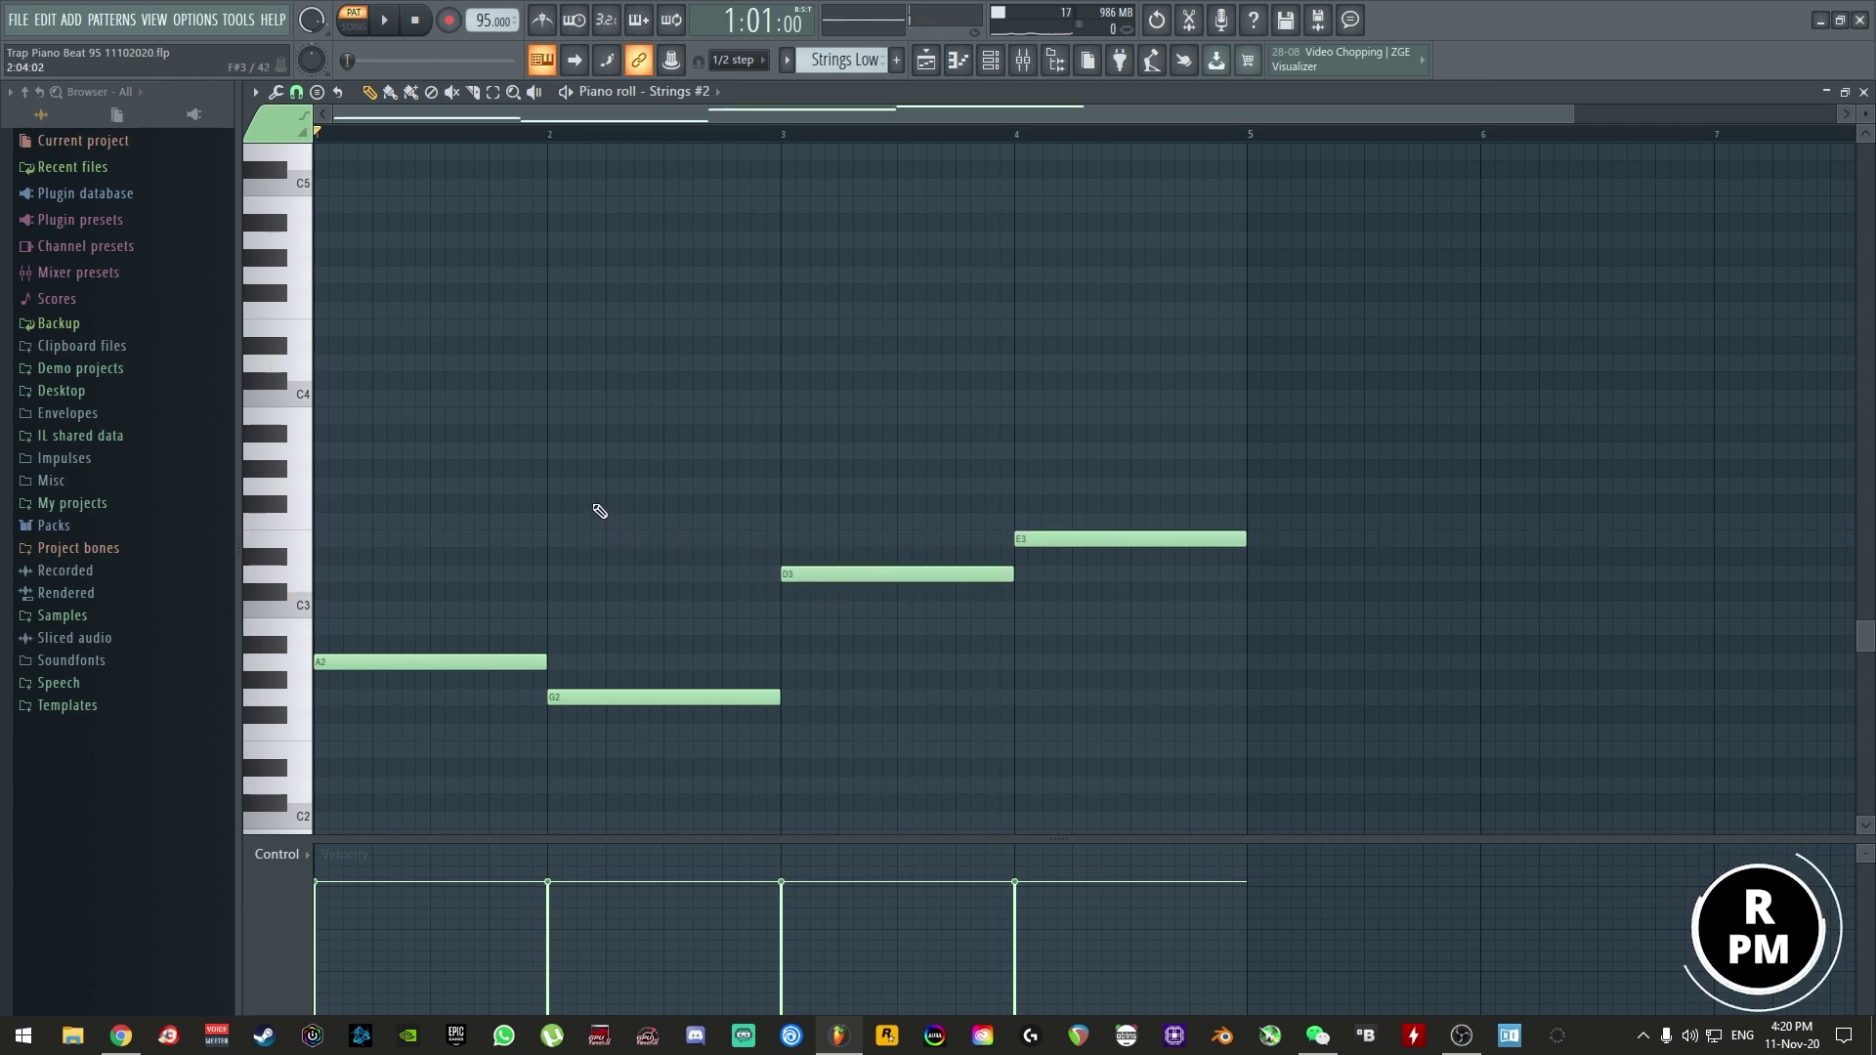
- Place the Strings Low pattern on playlist Track 7 at bars 1, 5, 9 and 13, and switch playback to song mode
{"action": "key", "text": "F5"}
{"action": "left_click", "coordinate": [537, 509]}
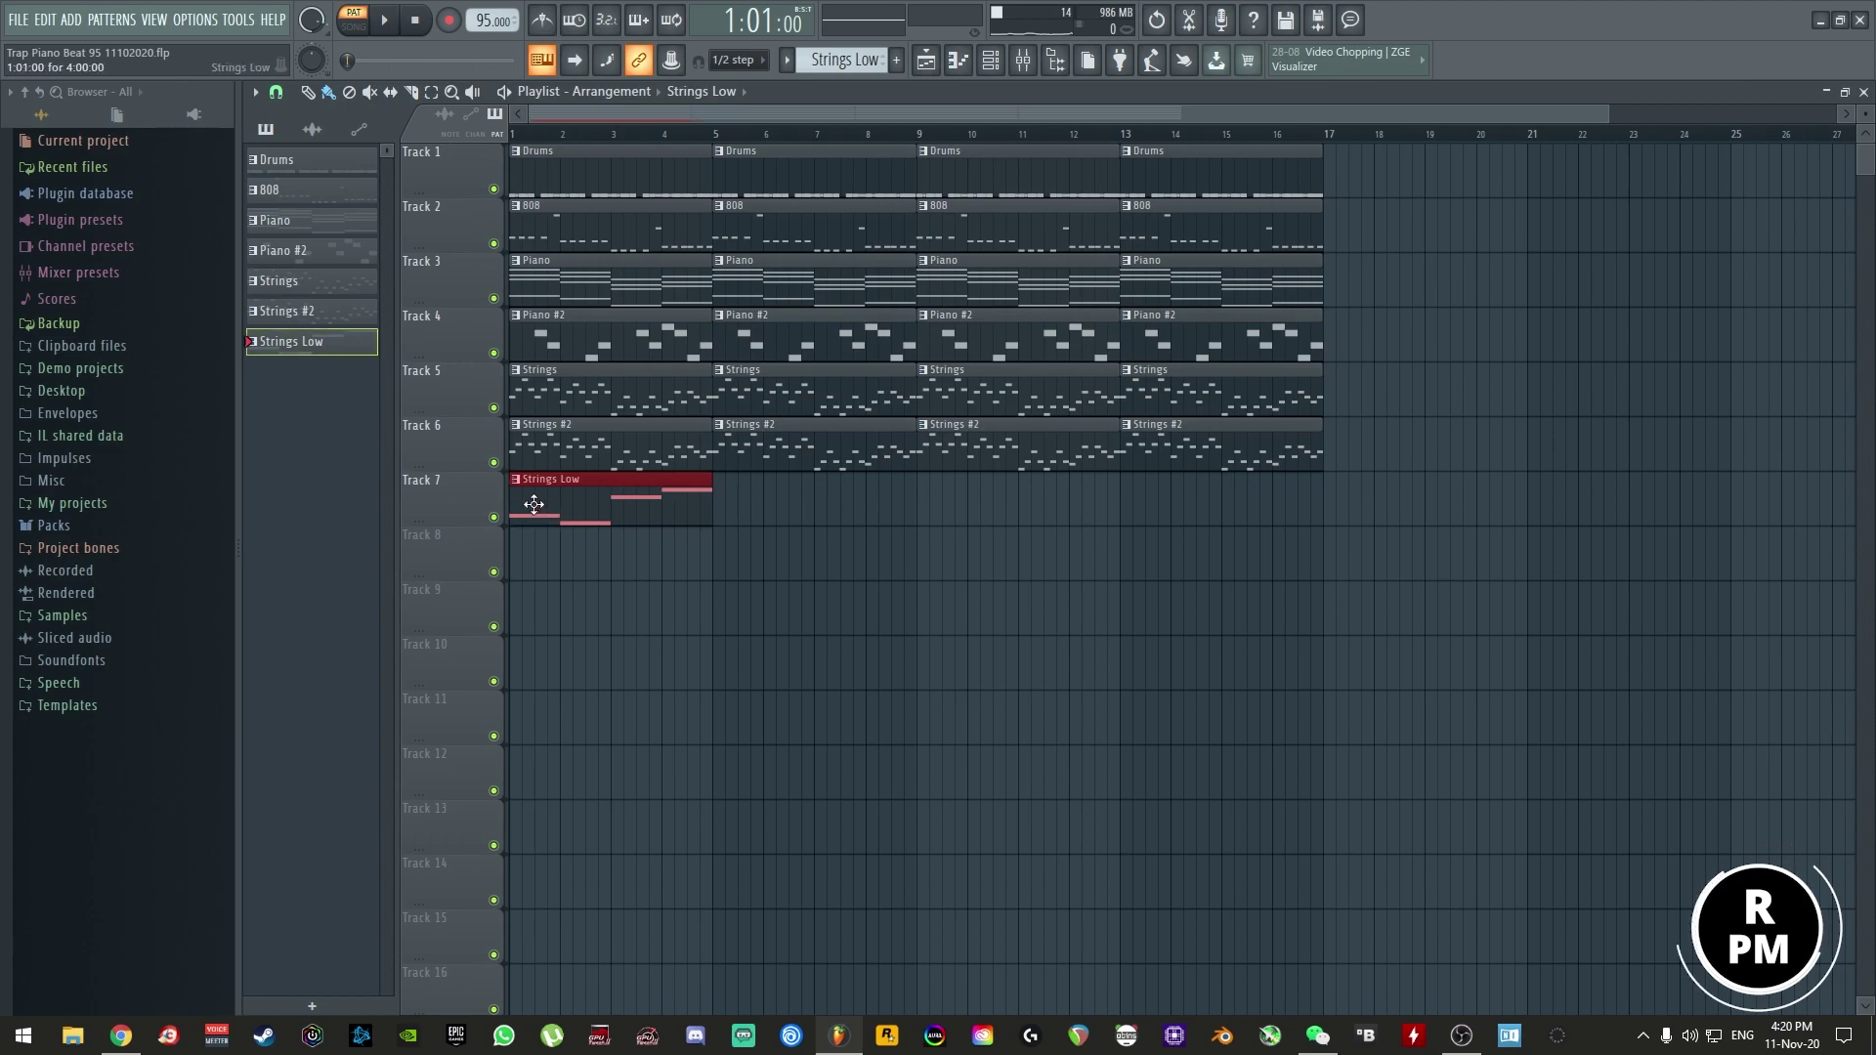
{"action": "left_click", "coordinate": [354, 27]}
{"action": "left_click_drag", "start_coordinate": [700, 528], "coordinate": [1173, 524]}
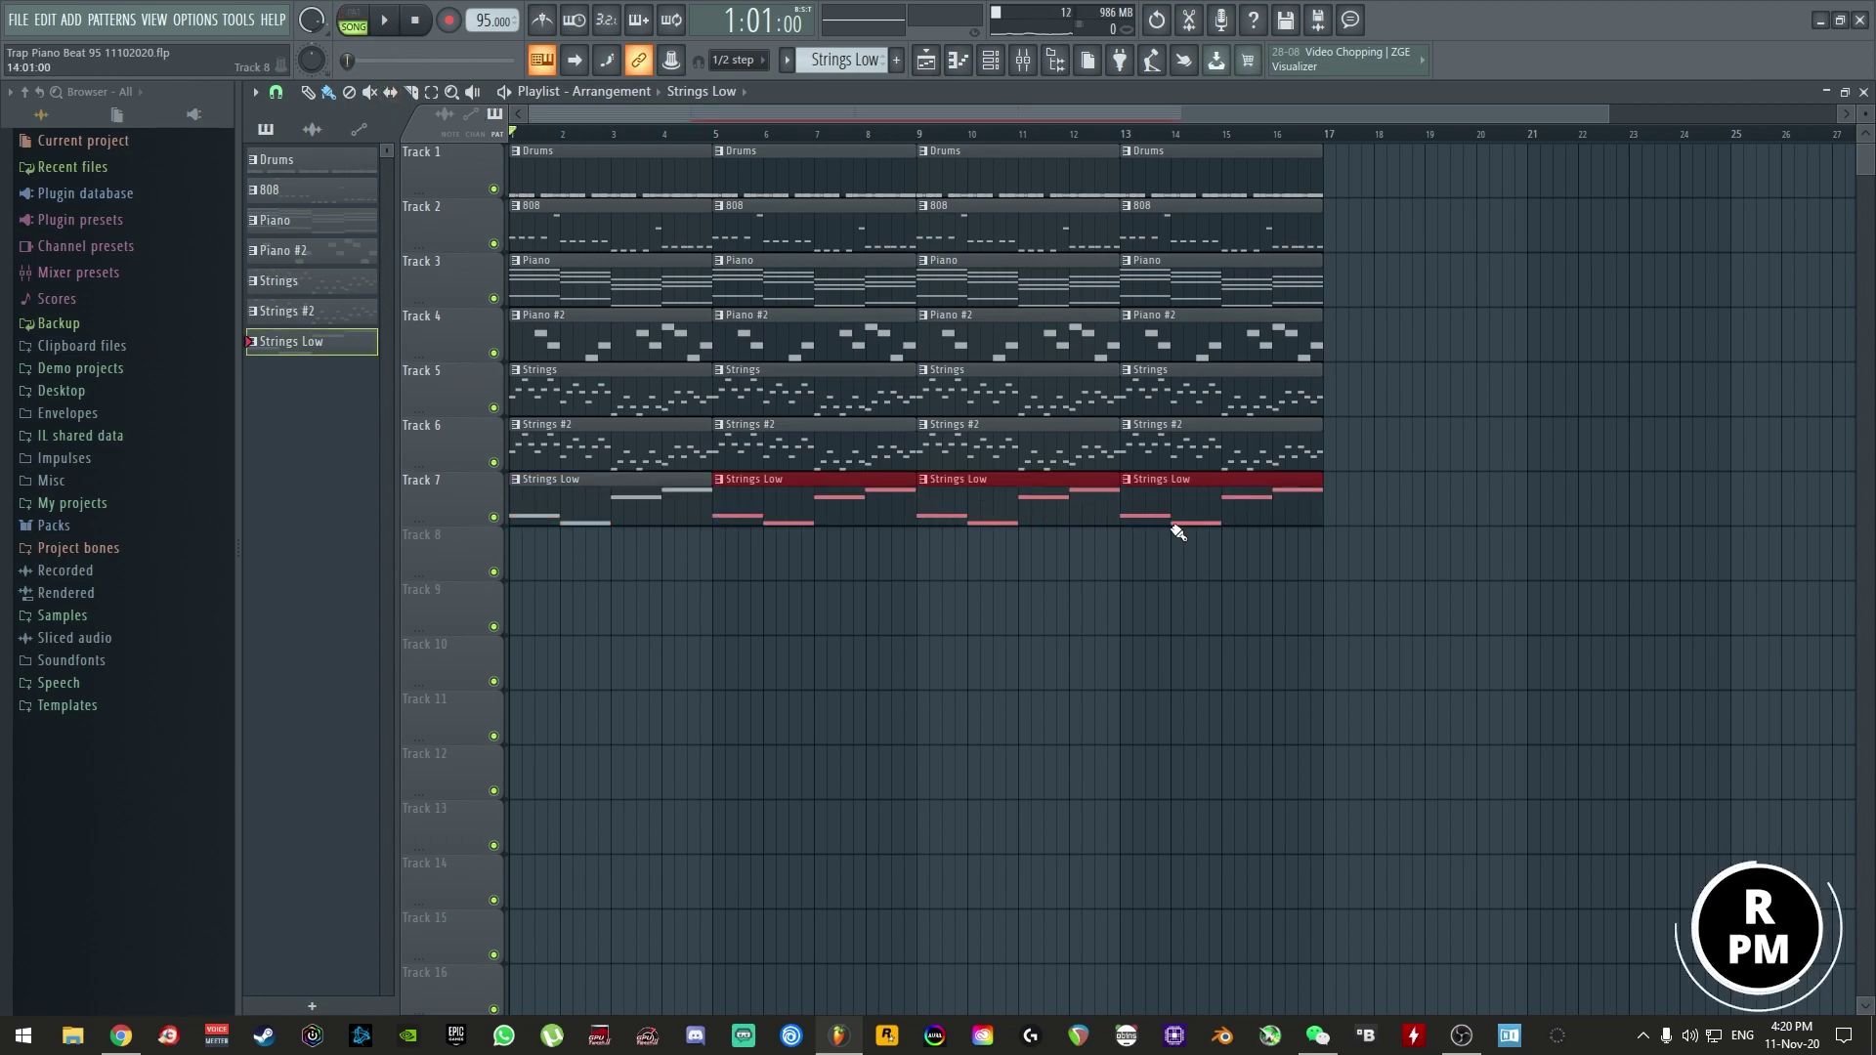
- Play the song and pan the Strings #2 mixer track about 39% left and the Strings mixer track slightly right
{"action": "key", "text": "space"}
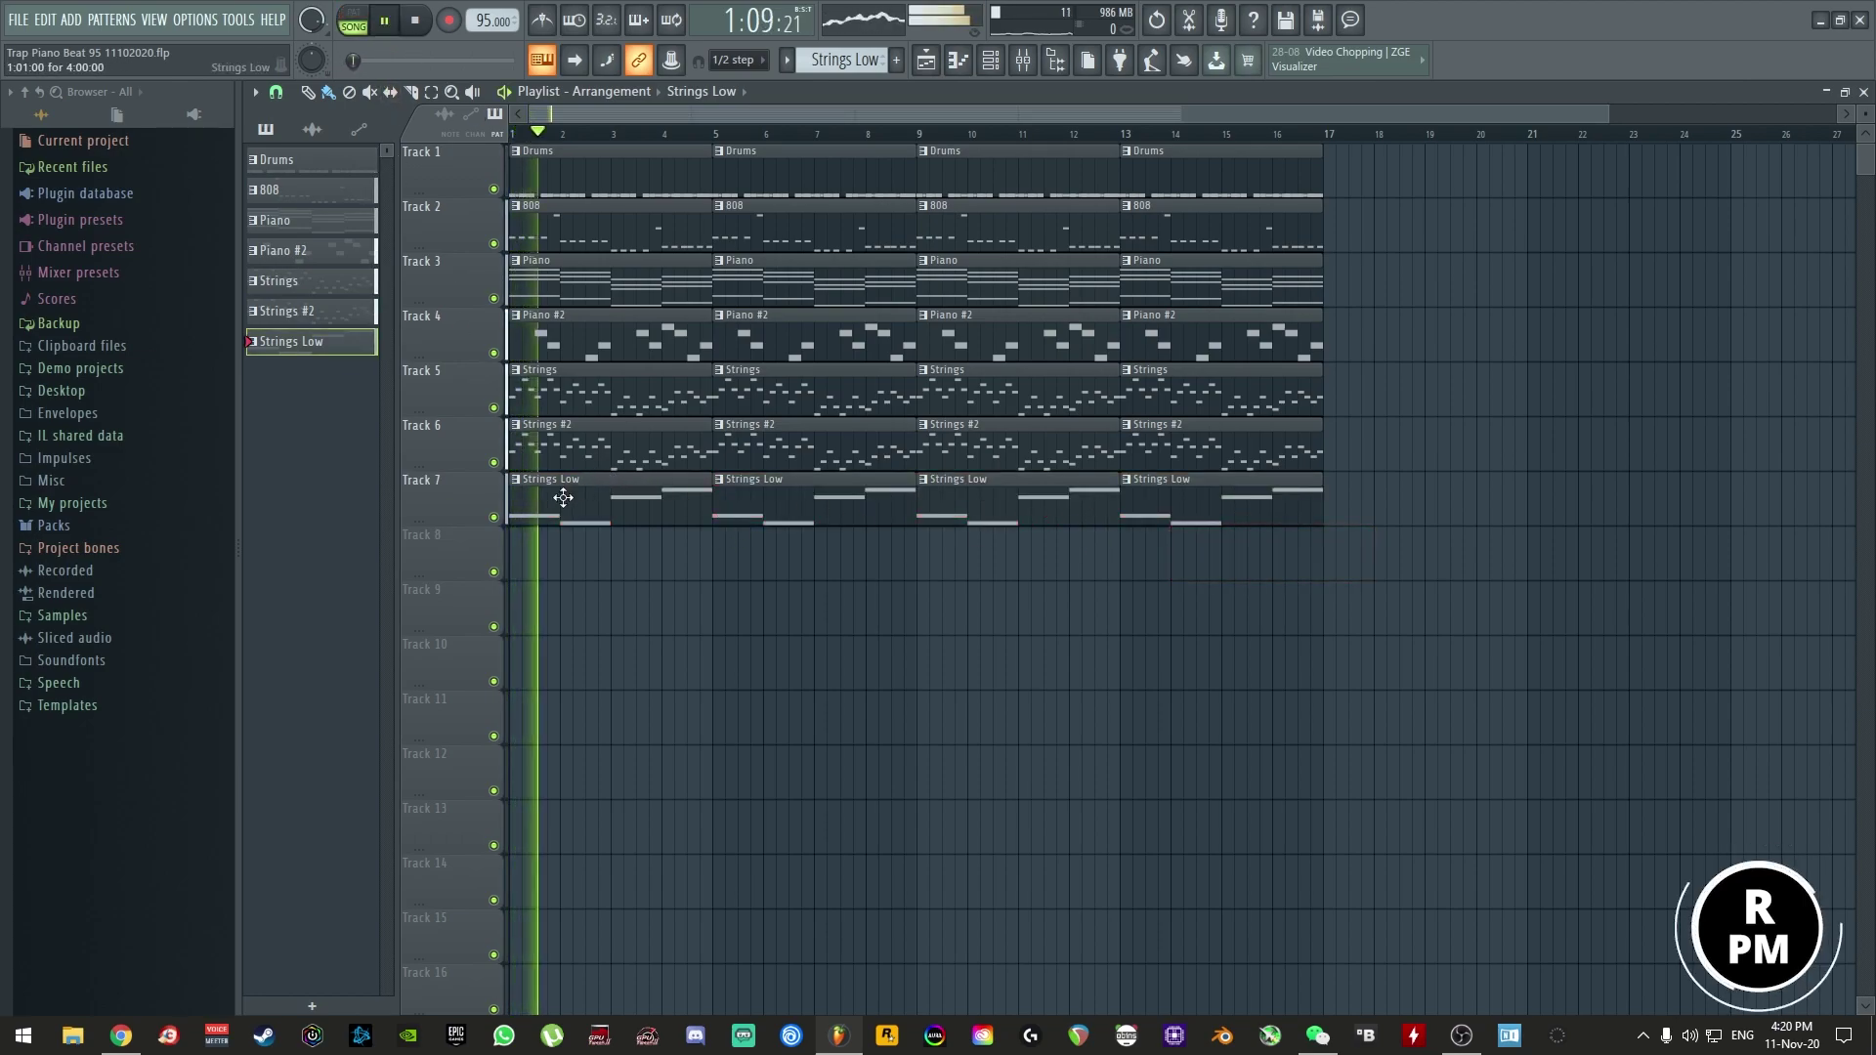
{"action": "key", "text": "F9"}
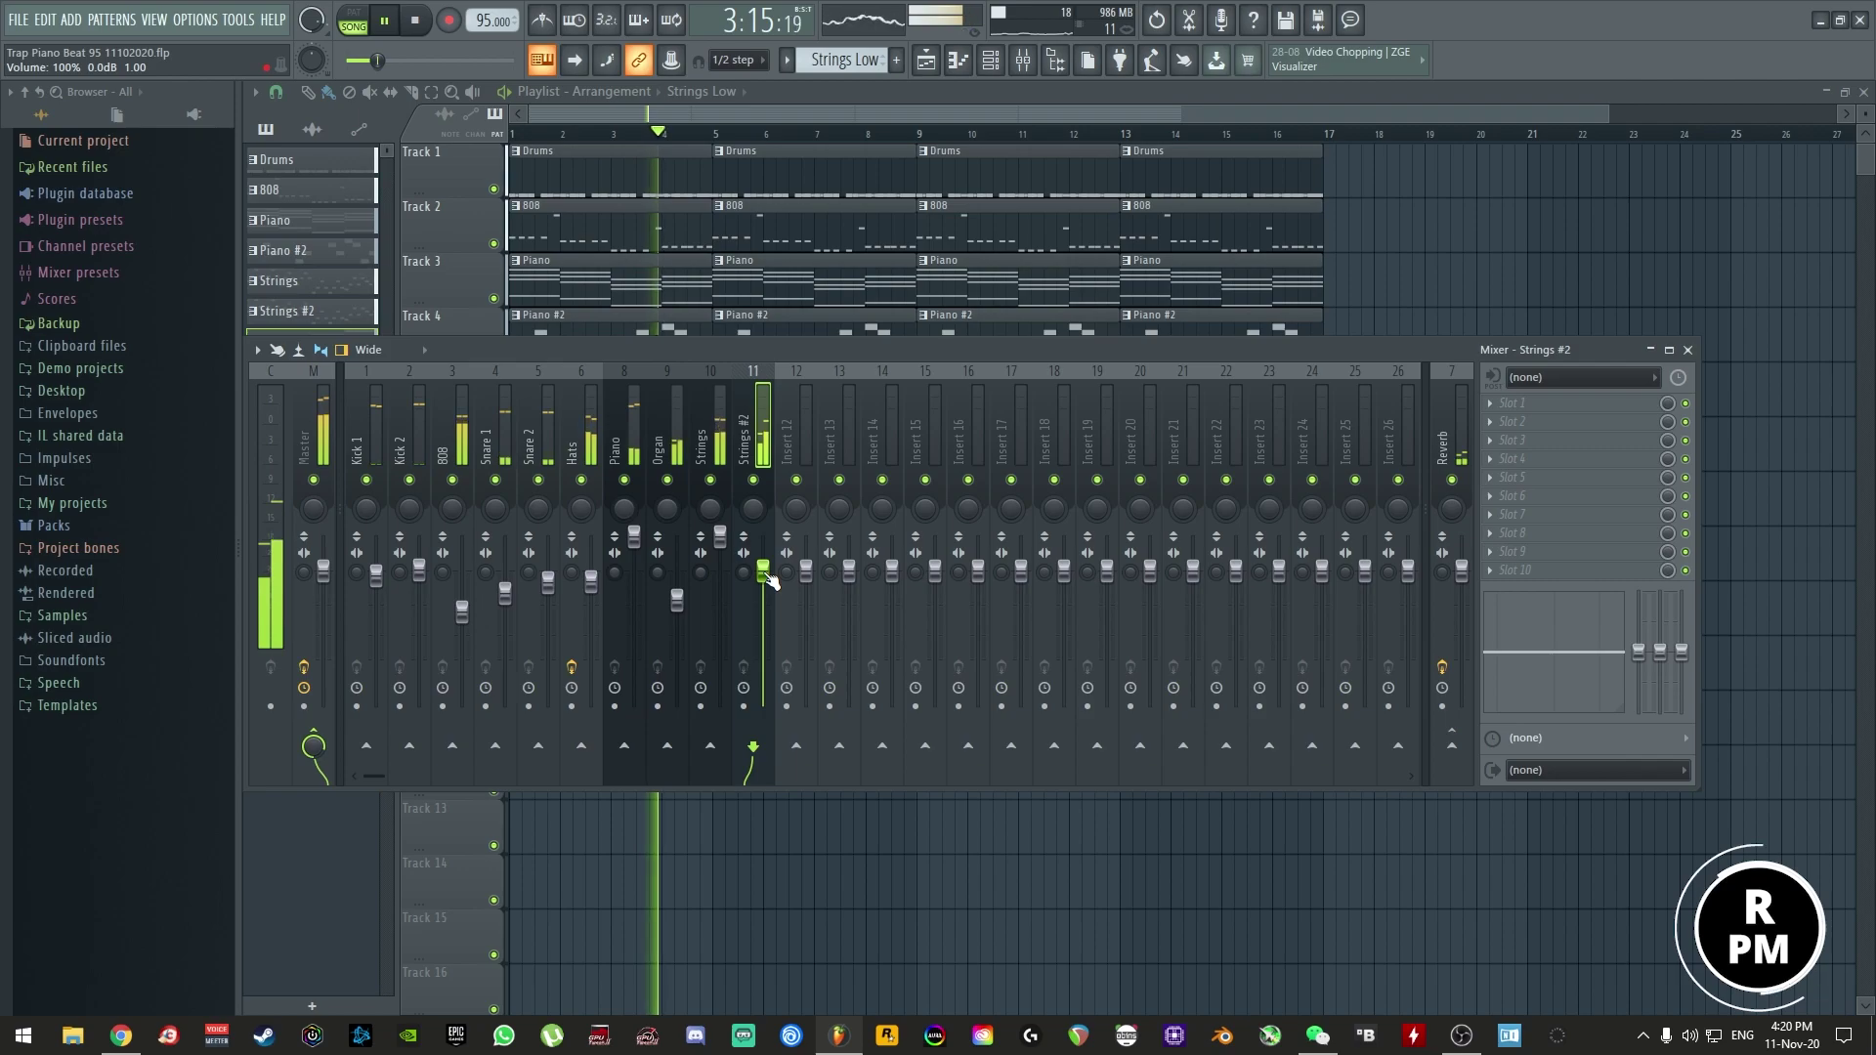
{"action": "left_click_drag", "start_coordinate": [753, 508], "coordinate": [753, 538]}
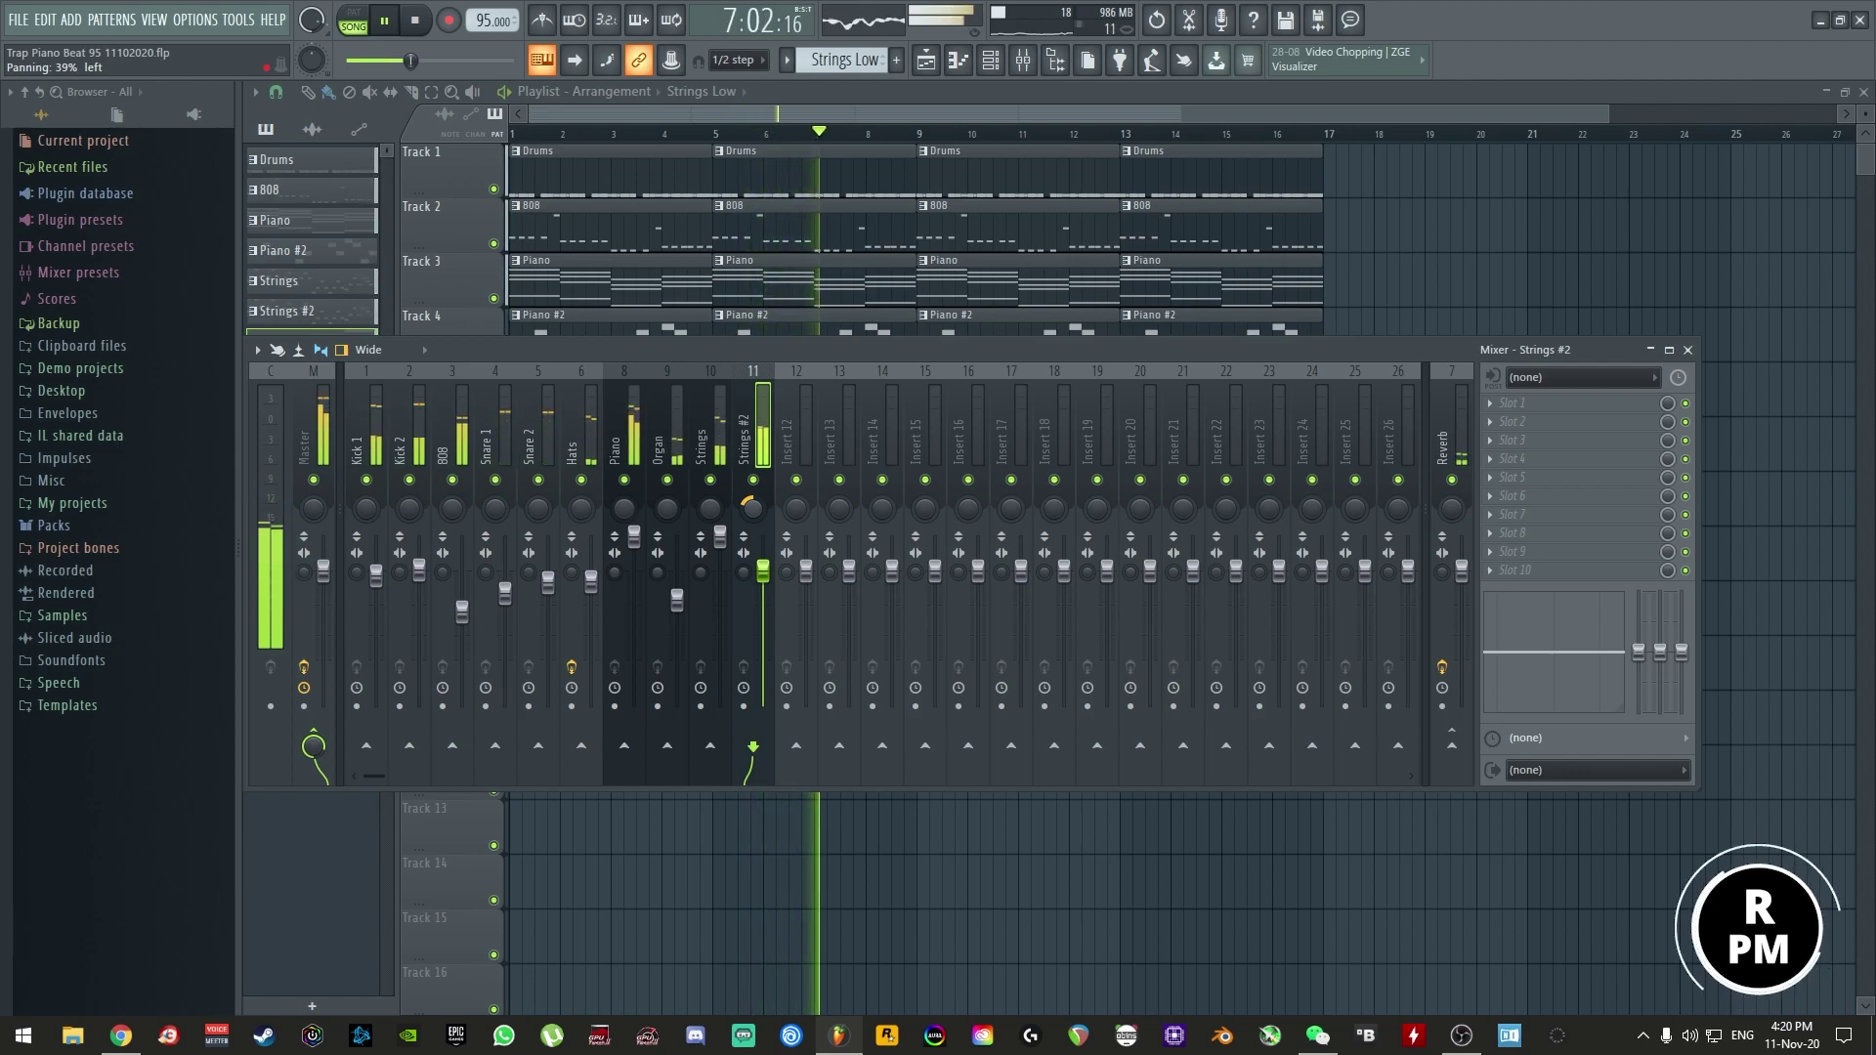
{"action": "left_click_drag", "start_coordinate": [751, 508], "coordinate": [751, 510]}
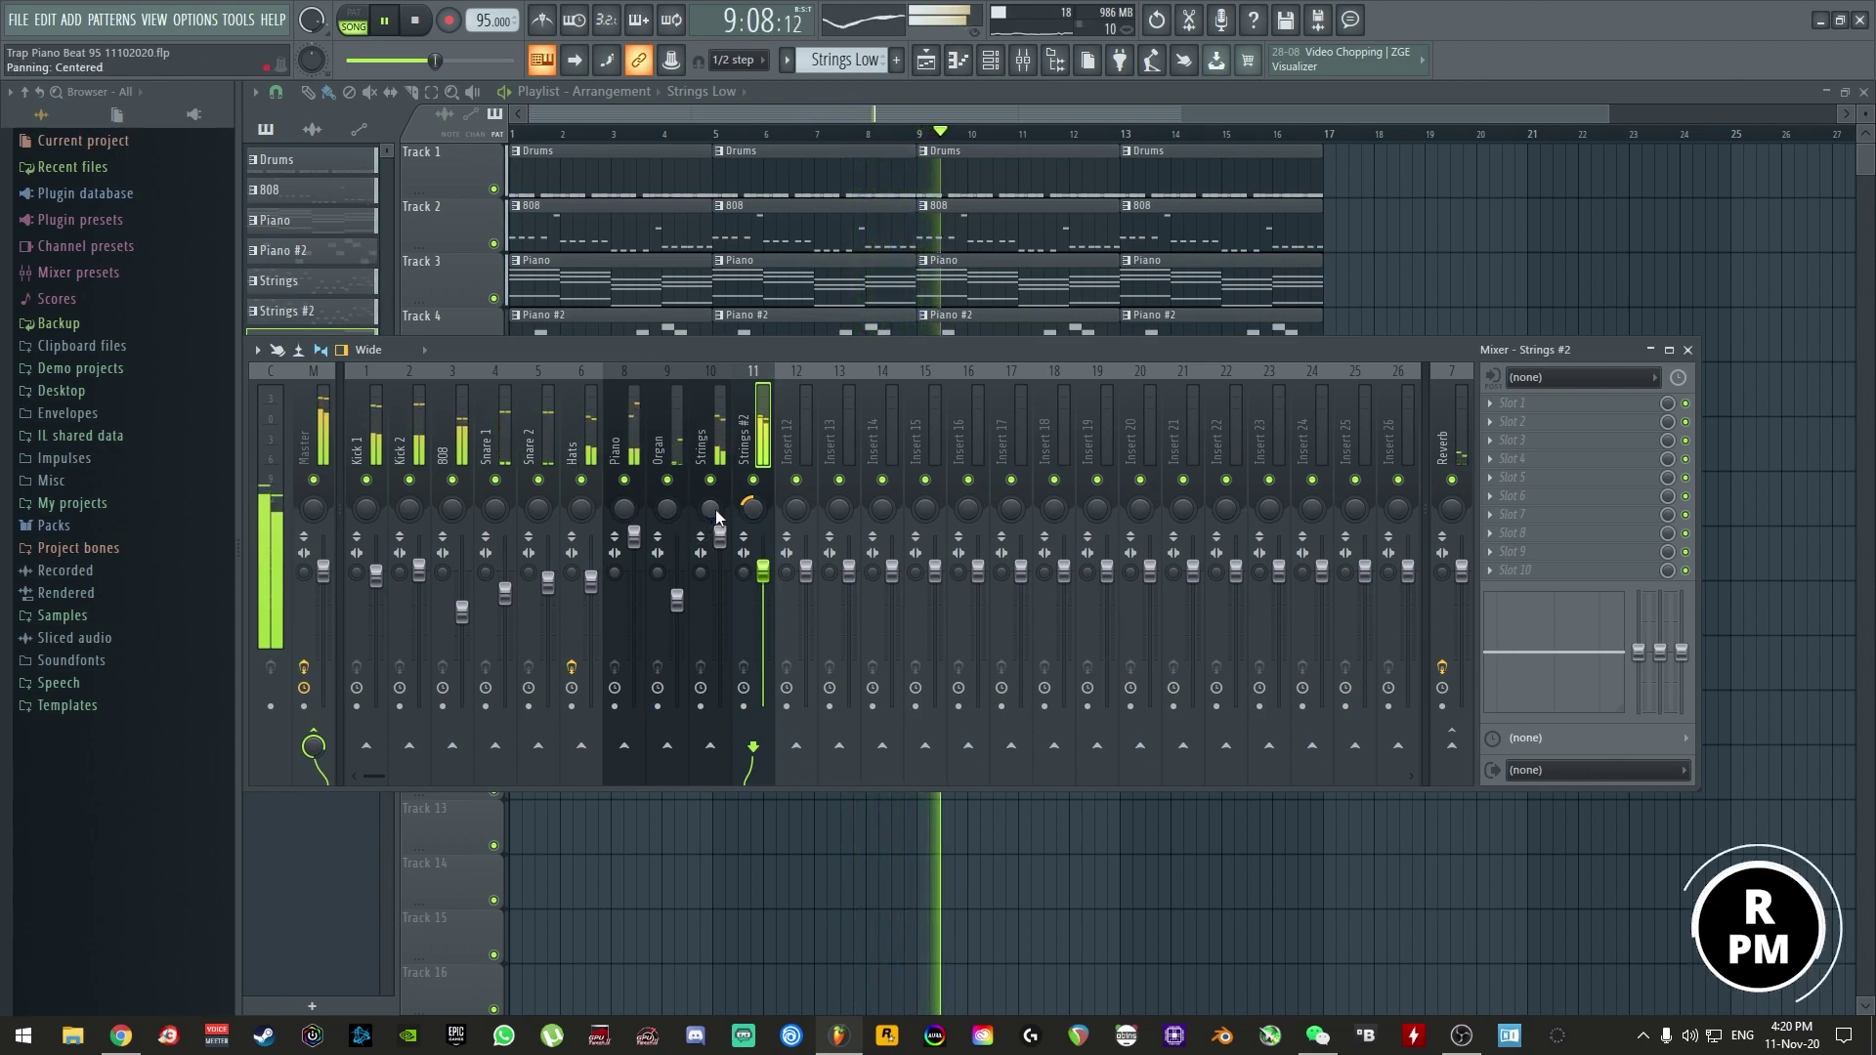
{"action": "left_click_drag", "start_coordinate": [713, 508], "coordinate": [713, 485]}
{"action": "key", "text": "F9"}
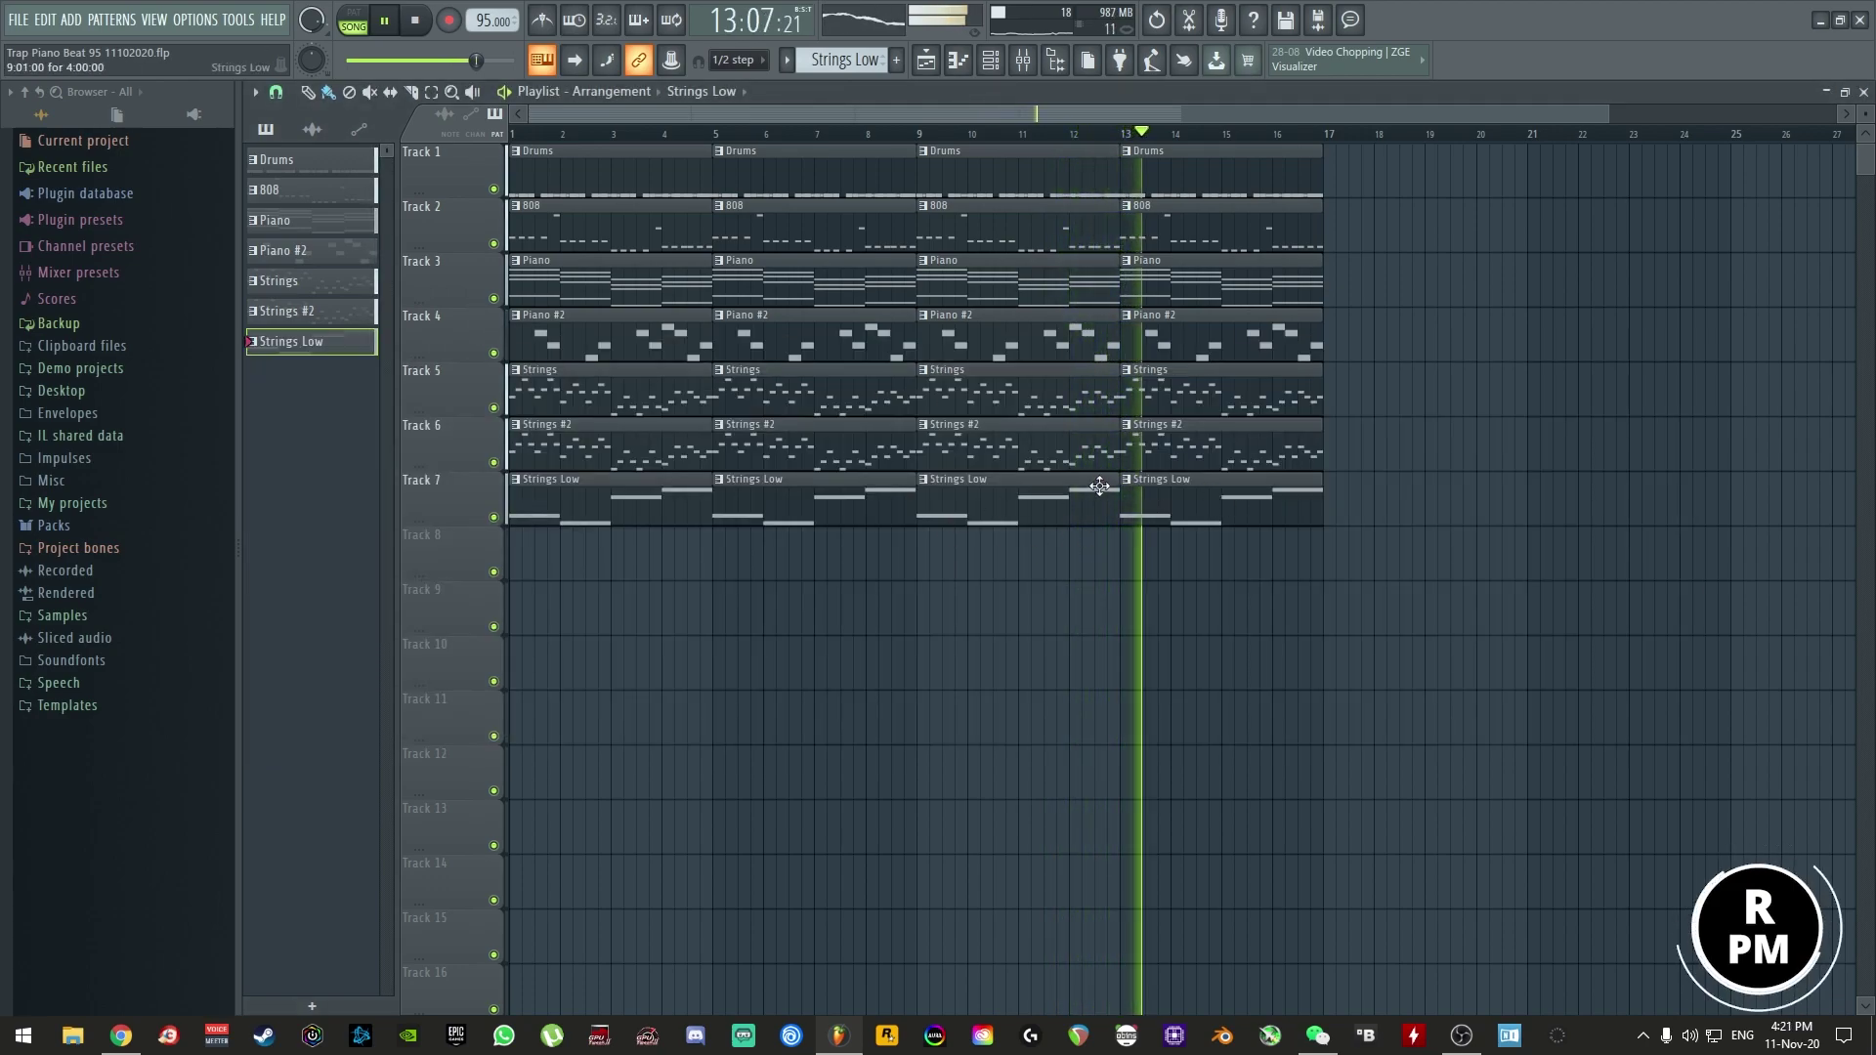
- Stop playback, switch to the Strings #2 pattern and clone the Strings channel
{"action": "key", "text": "F9"}
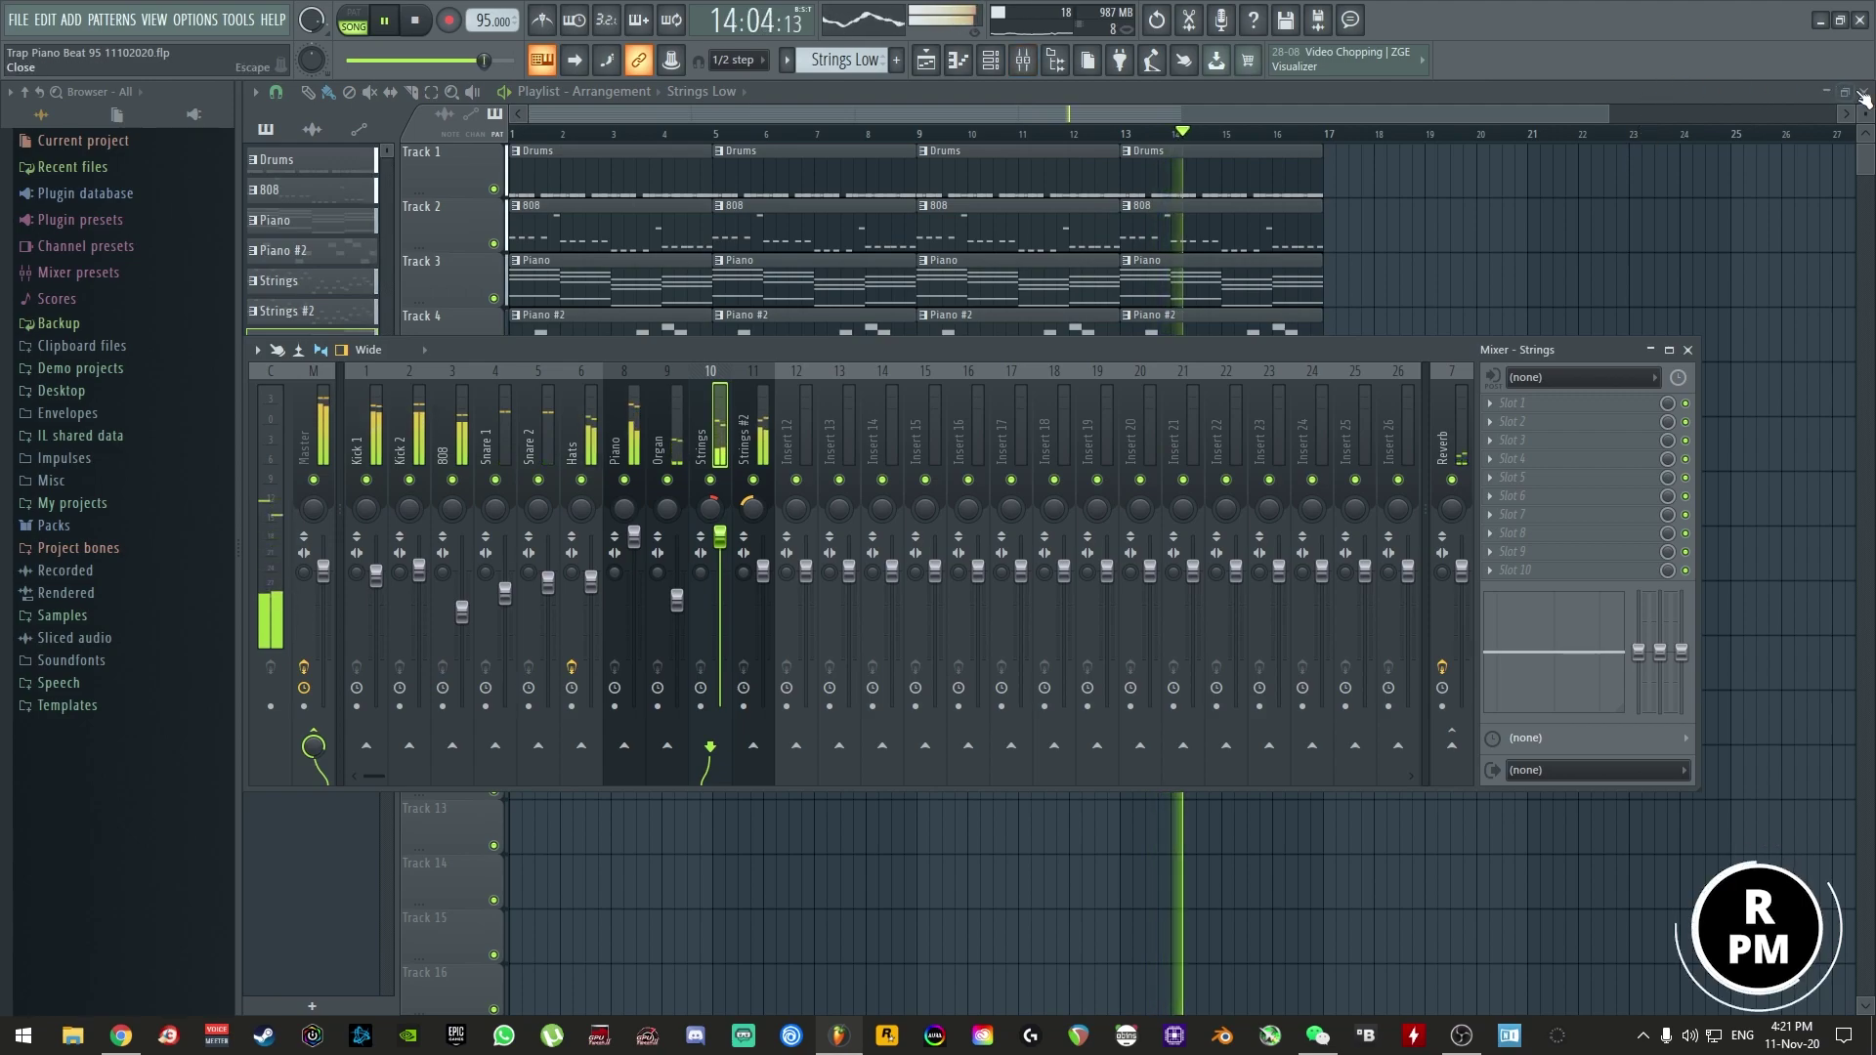
{"action": "double_click", "coordinate": [892, 297]}
{"action": "key", "text": "F7"}
{"action": "key", "text": "F6"}
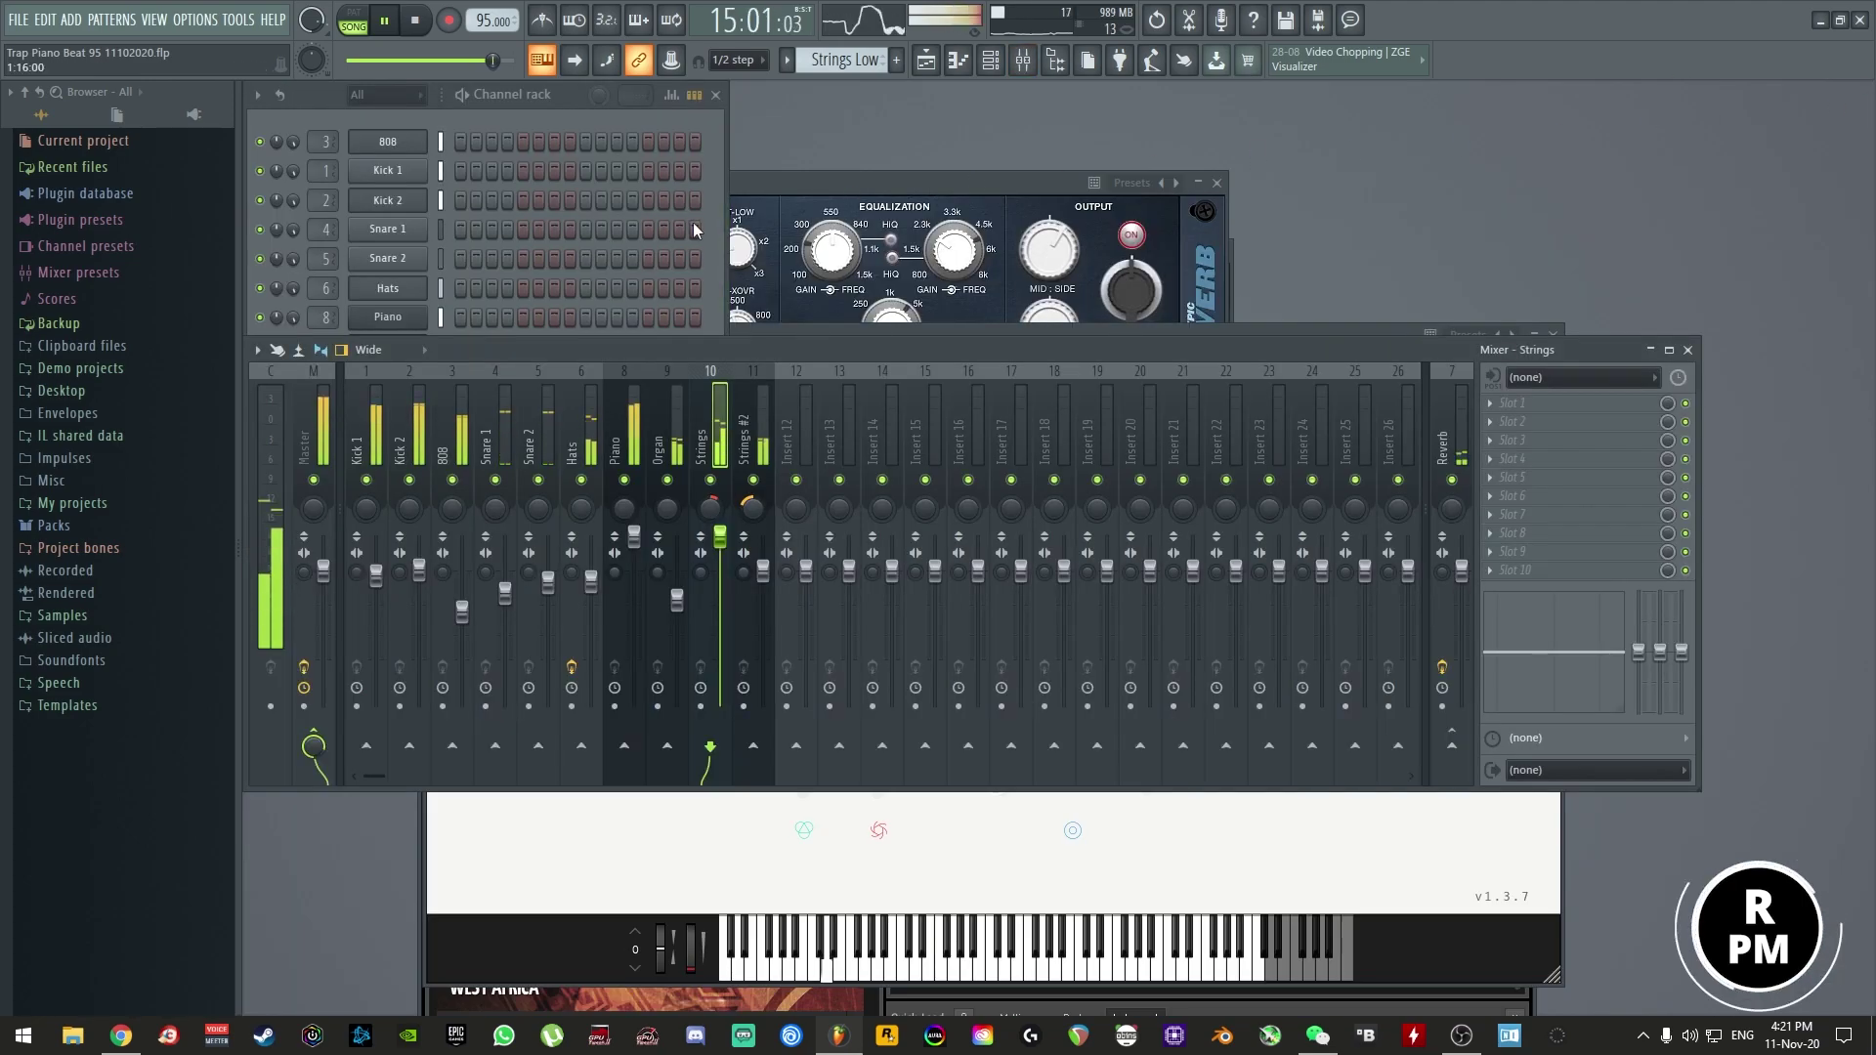
{"action": "key", "text": "space"}
{"action": "scroll", "coordinate": [840, 60], "scroll_direction": "down", "scroll_amount": 1}
{"action": "right_click", "coordinate": [420, 376]}
{"action": "left_click", "coordinate": [507, 547]}
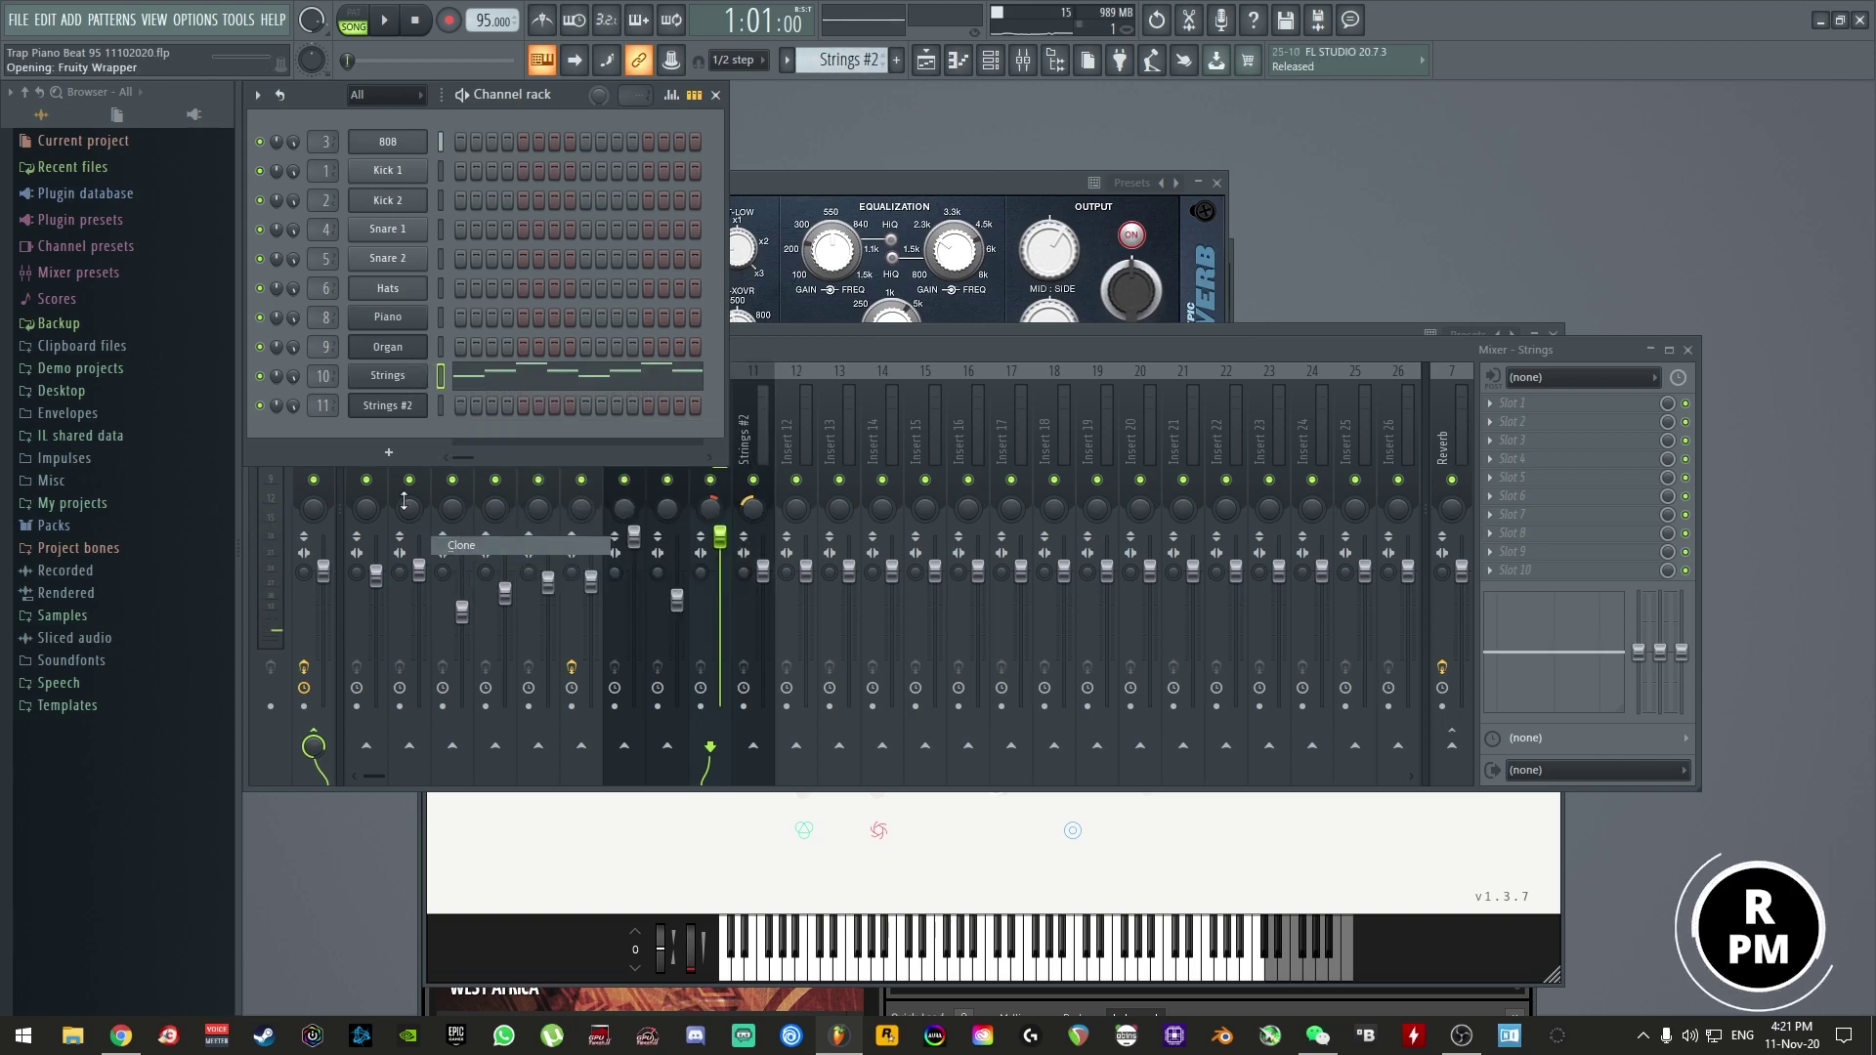
- Move the Strings channel's notes in the Strings #2 pattern to the cloned Strings #3 channel's piano roll
{"action": "right_click", "coordinate": [385, 405]}
{"action": "left_click", "coordinate": [447, 383]}
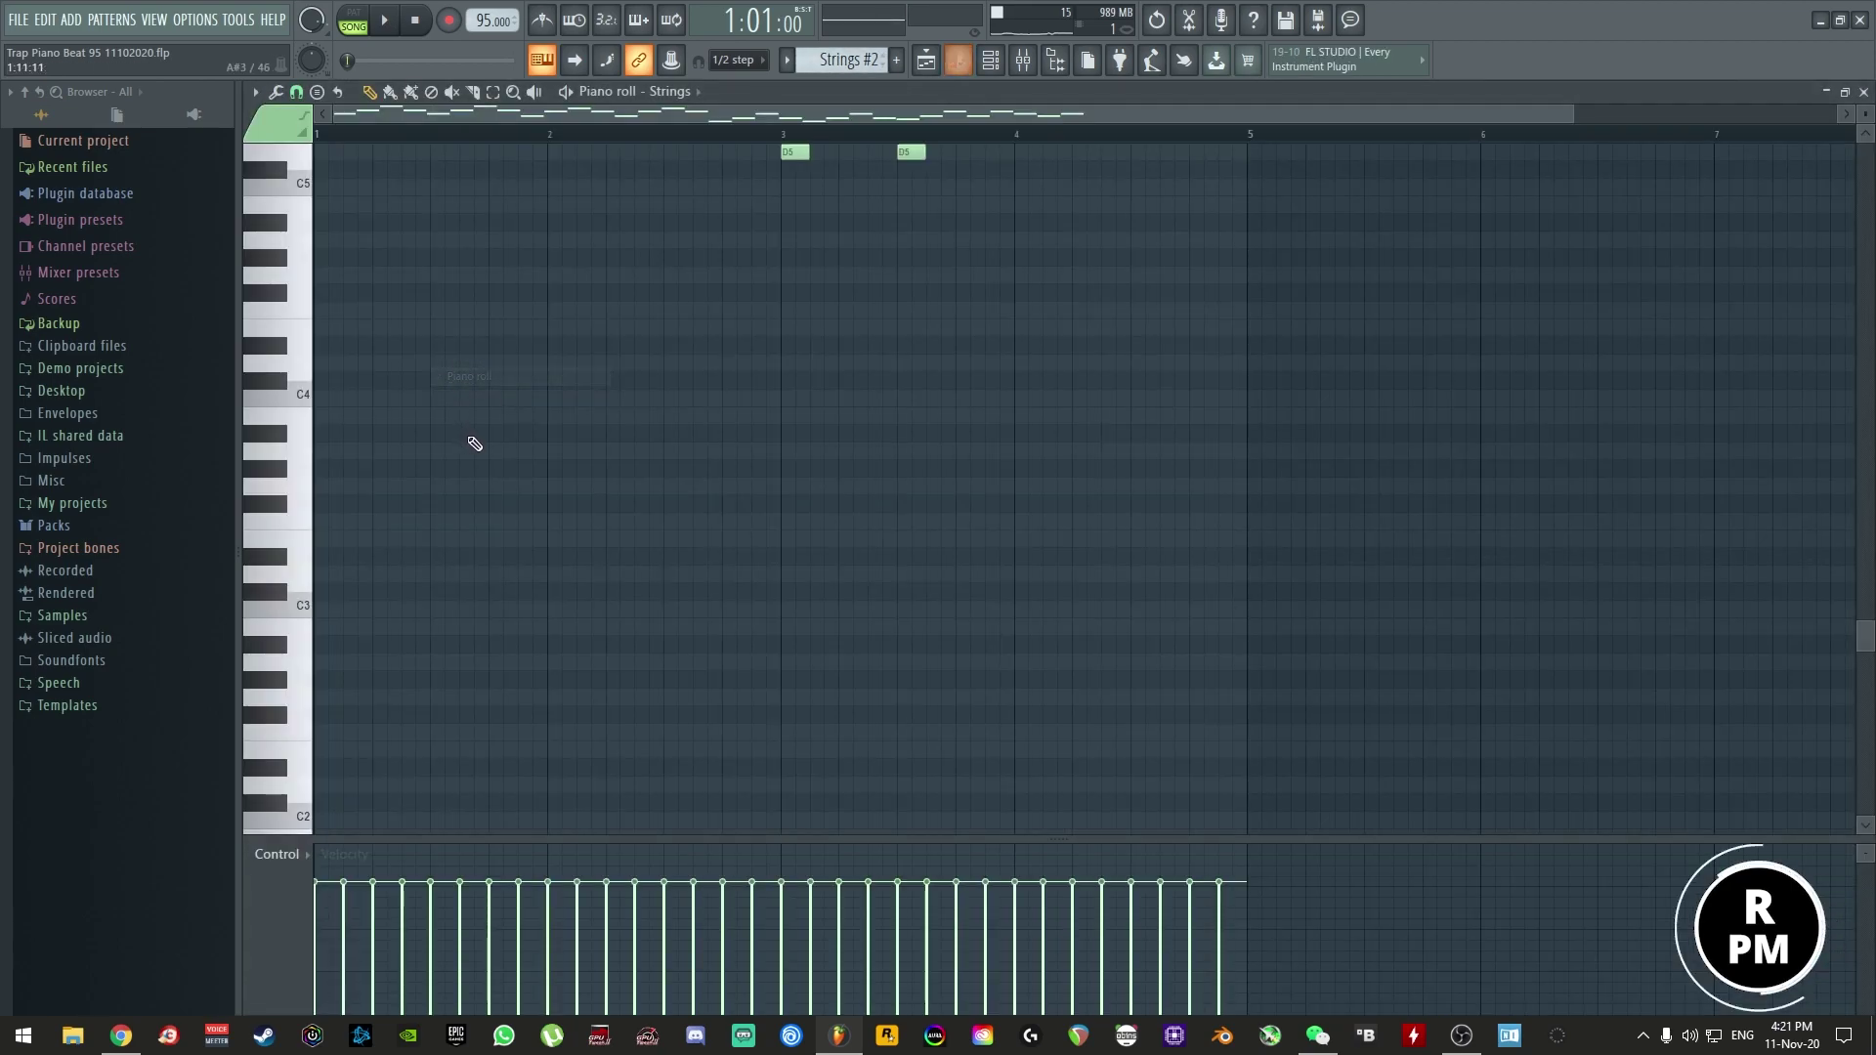
{"action": "left_click", "coordinate": [697, 95]}
{"action": "left_click", "coordinate": [686, 298]}
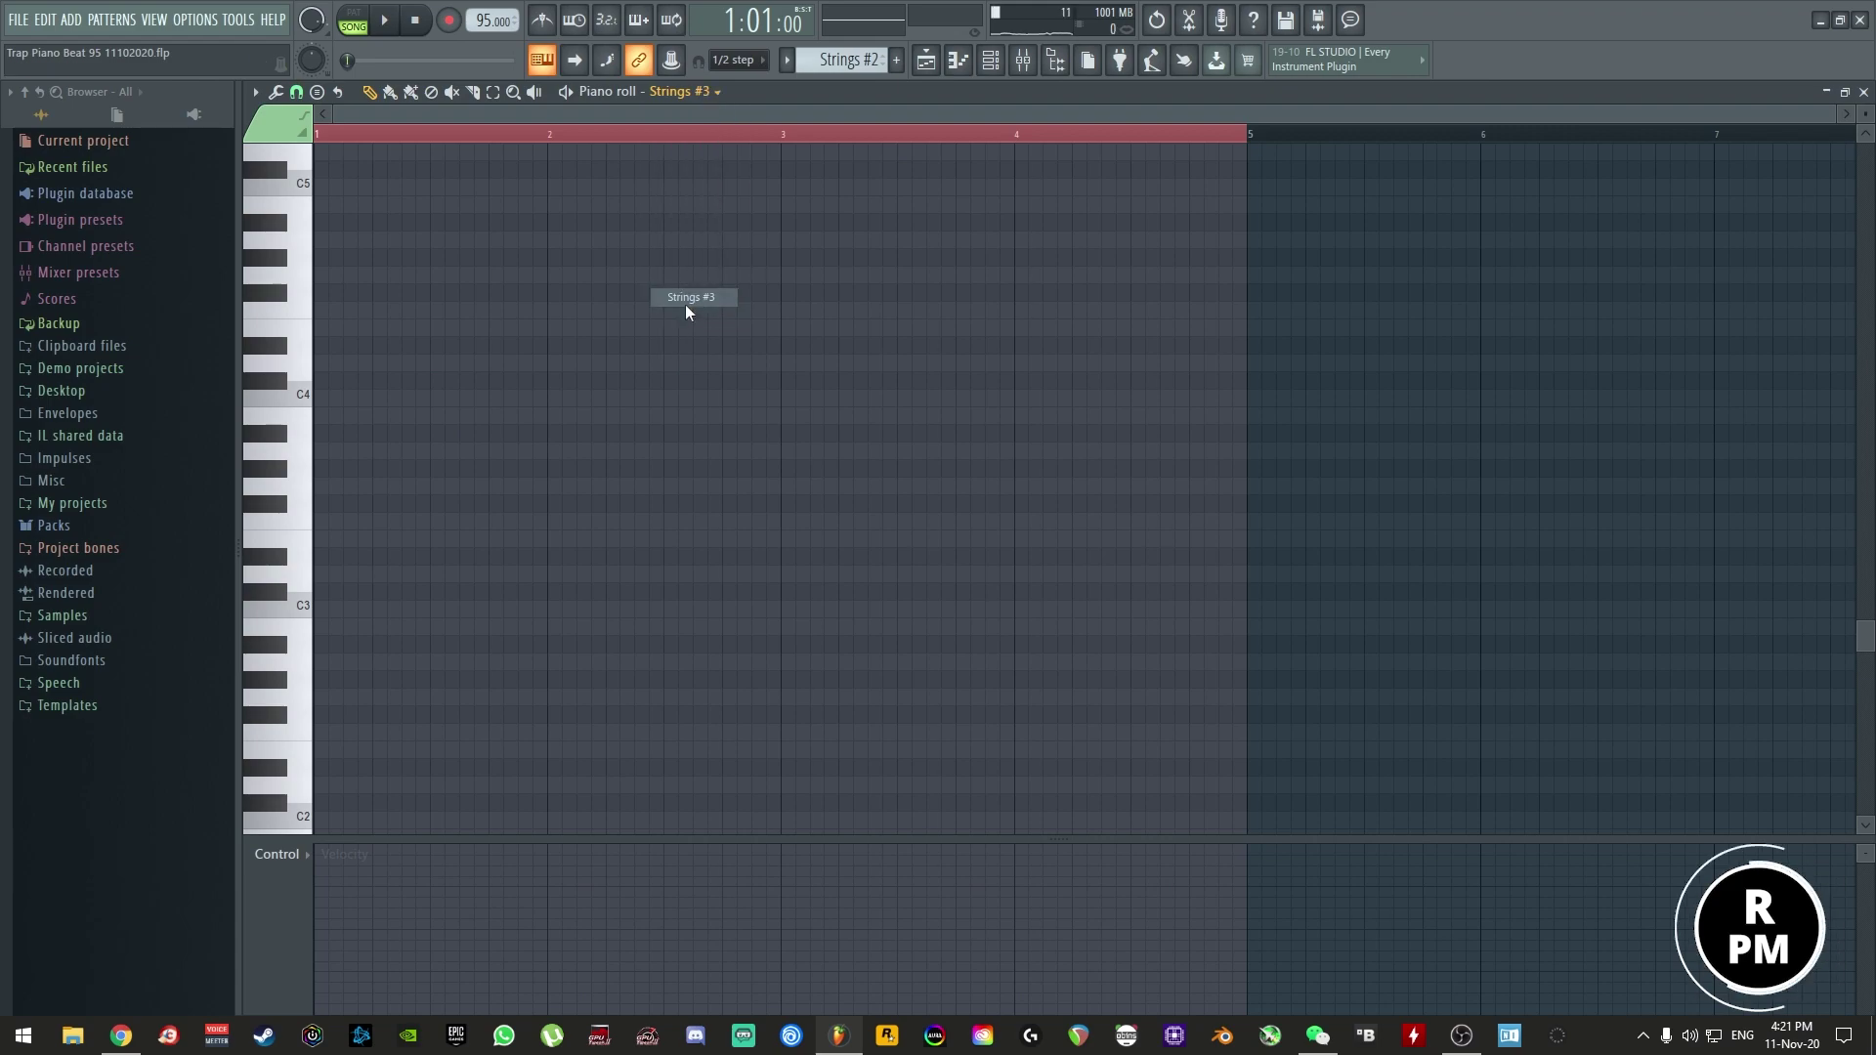
{"action": "key", "text": "ctrl+v"}
- Route the Strings #3 channel to mixer track 12 and move that track beside Strings as track 11
{"action": "key", "text": "F7"}
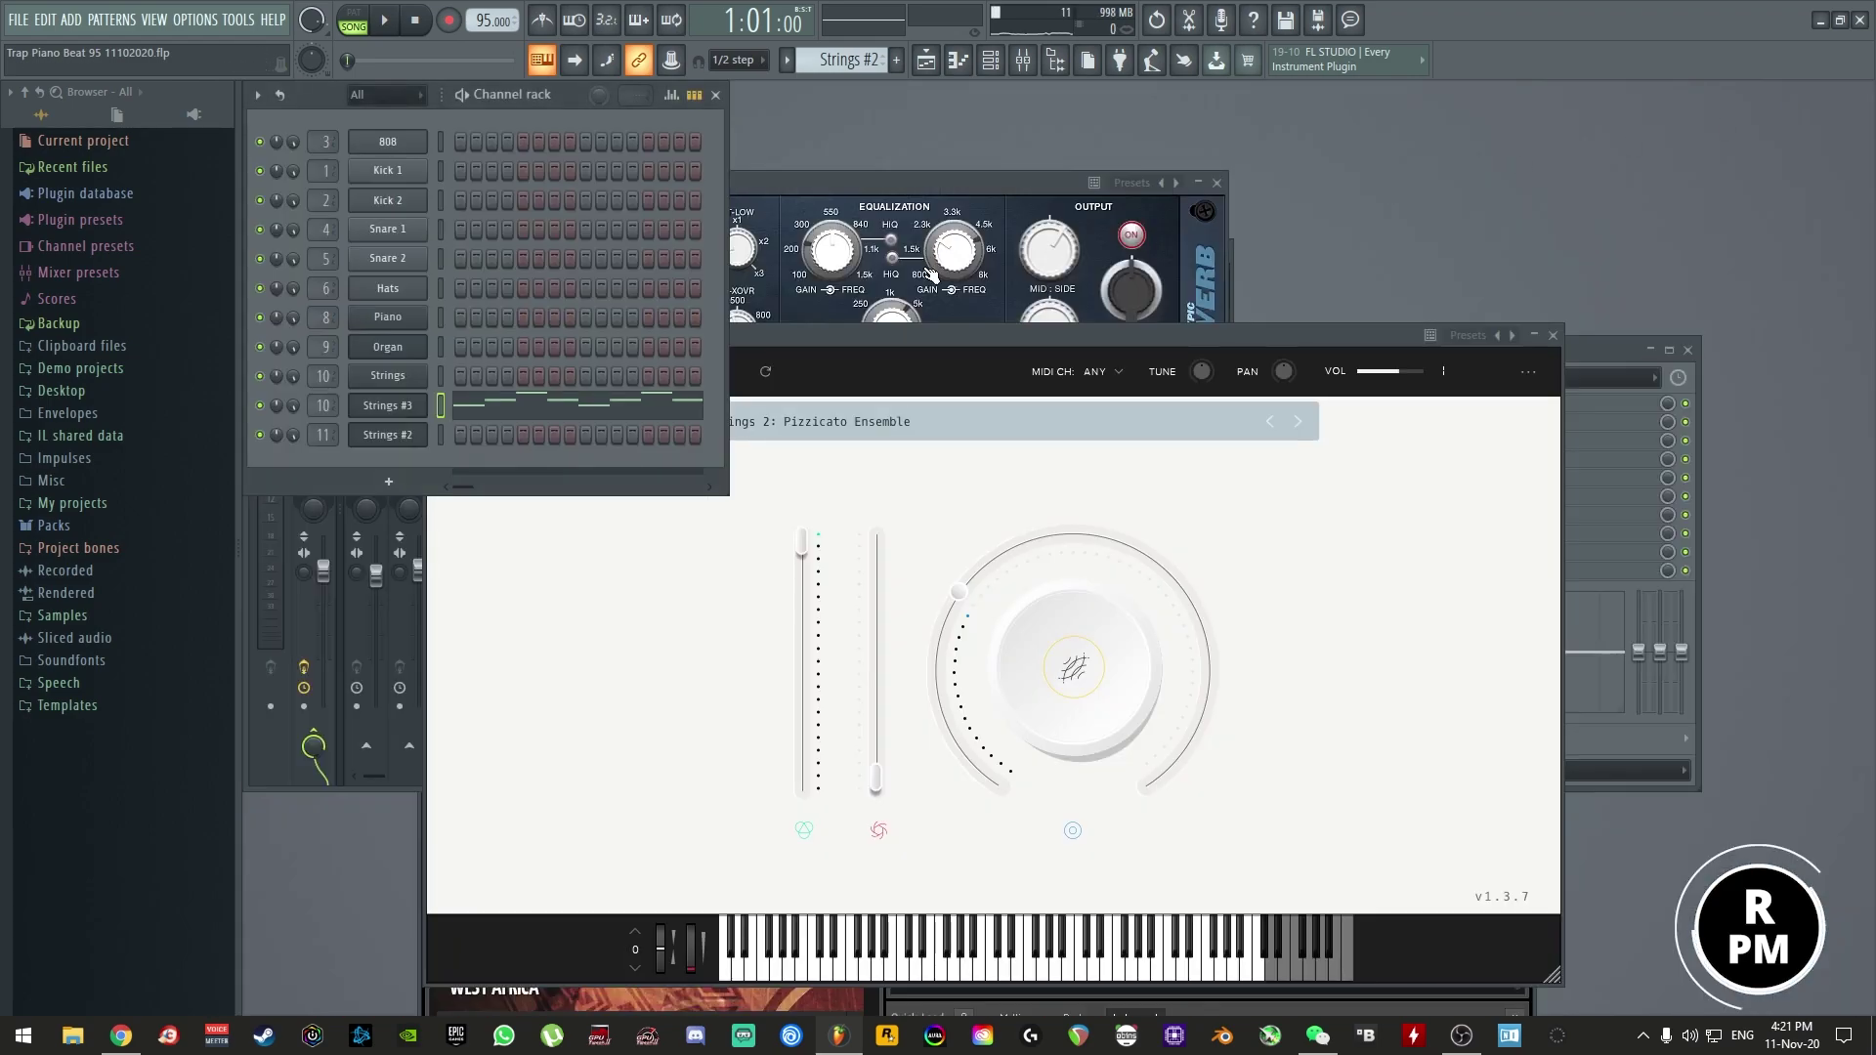
{"action": "key", "text": "F9"}
{"action": "left_click", "coordinate": [790, 459]}
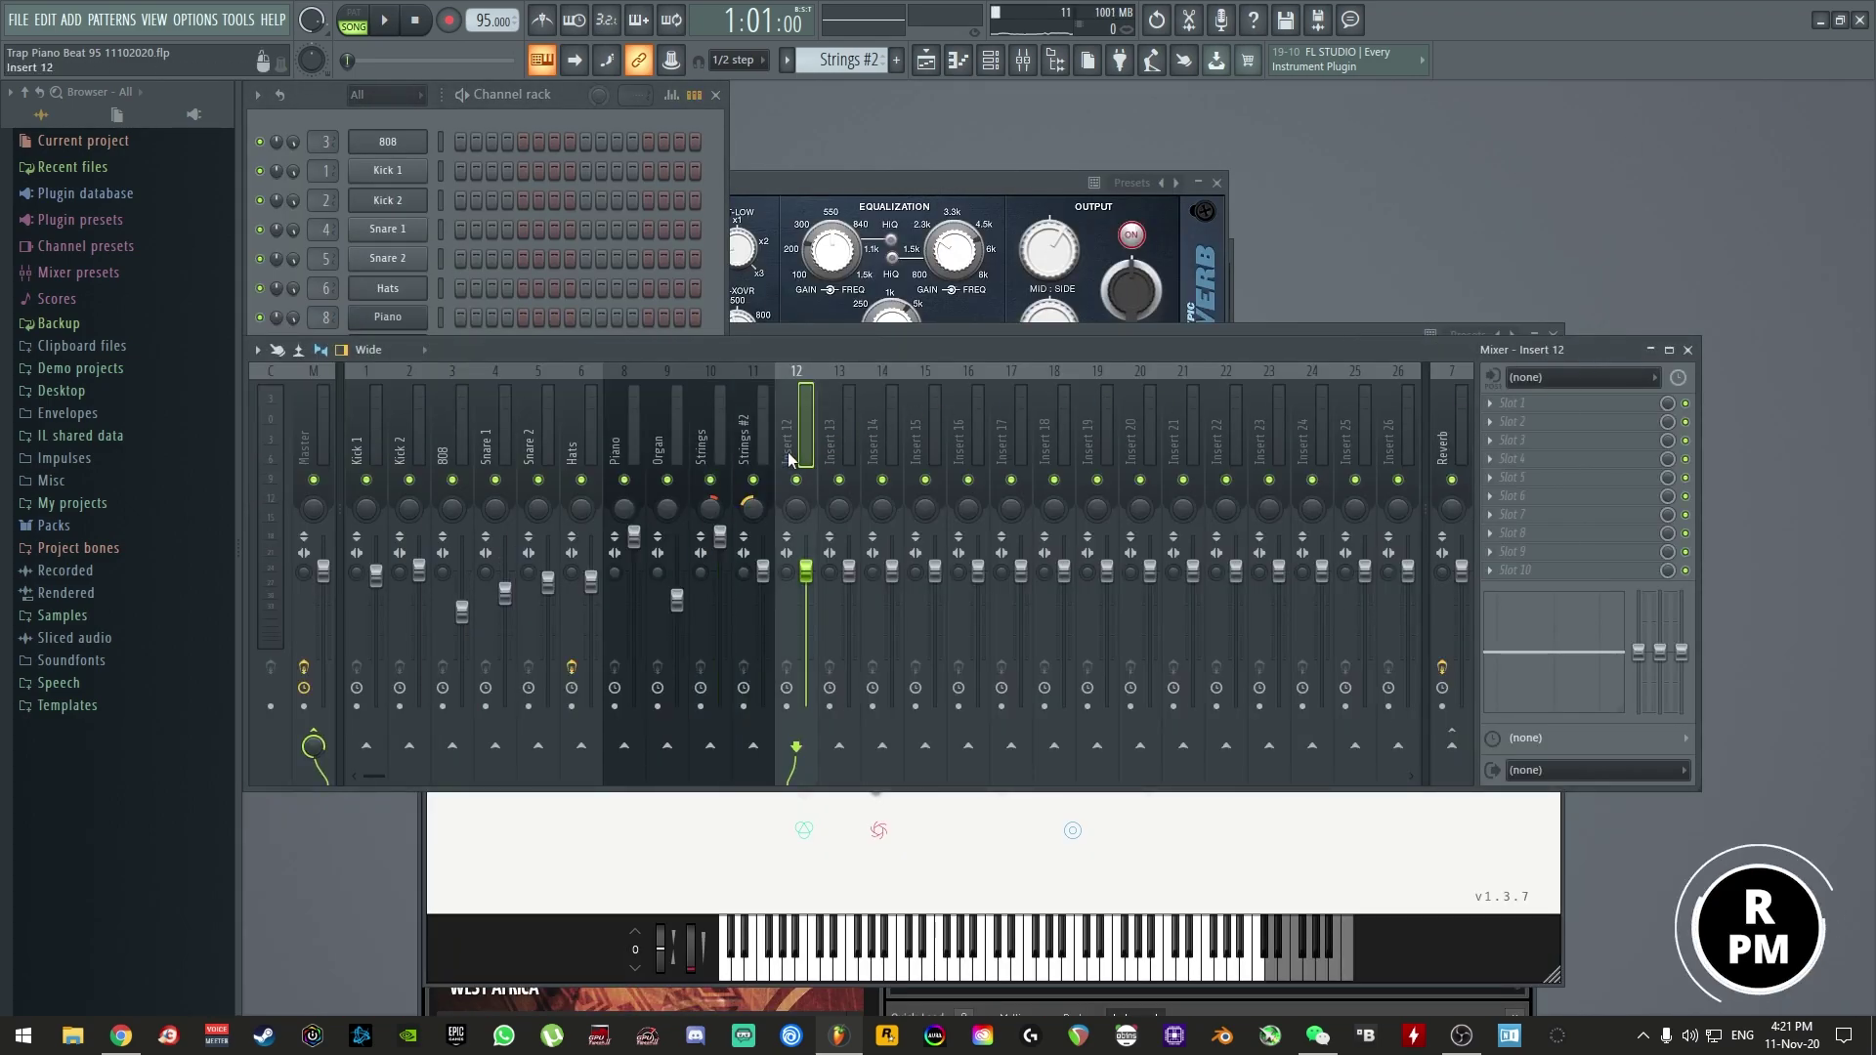
{"action": "key", "text": "ctrl+l"}
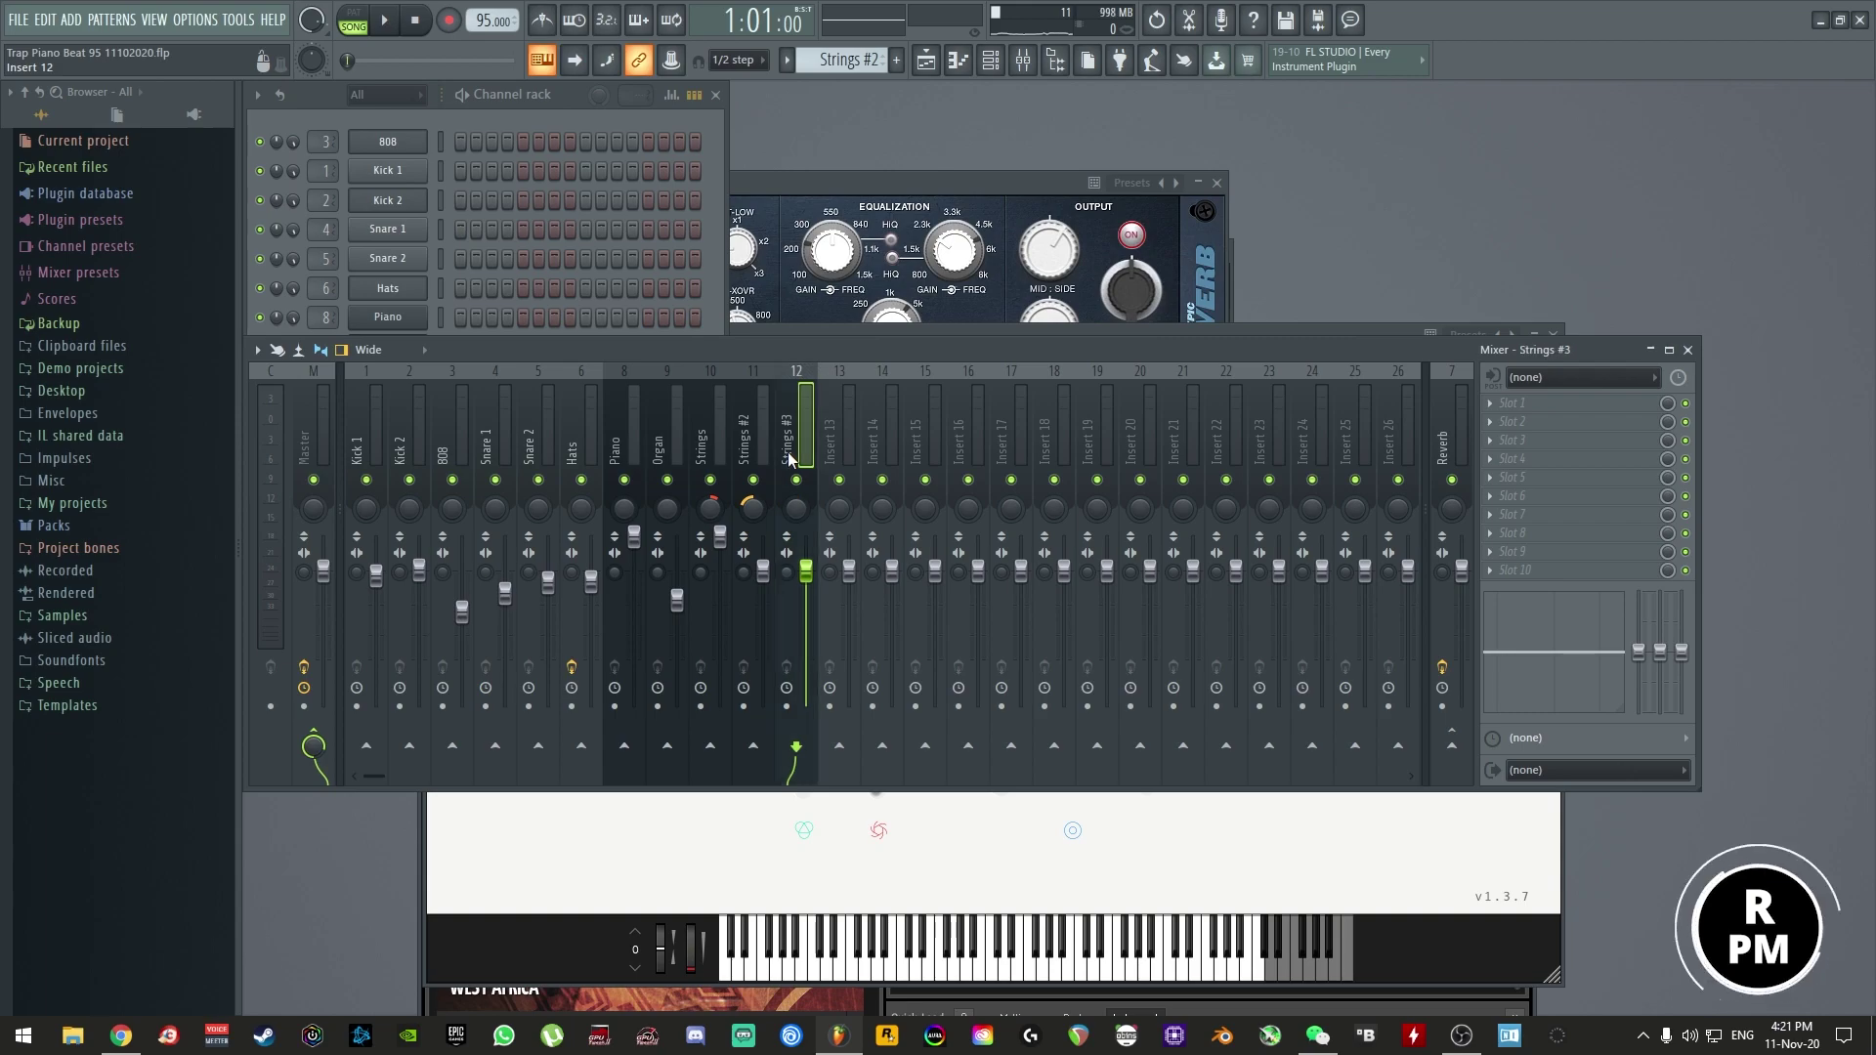
{"action": "key", "text": "alt+Left"}
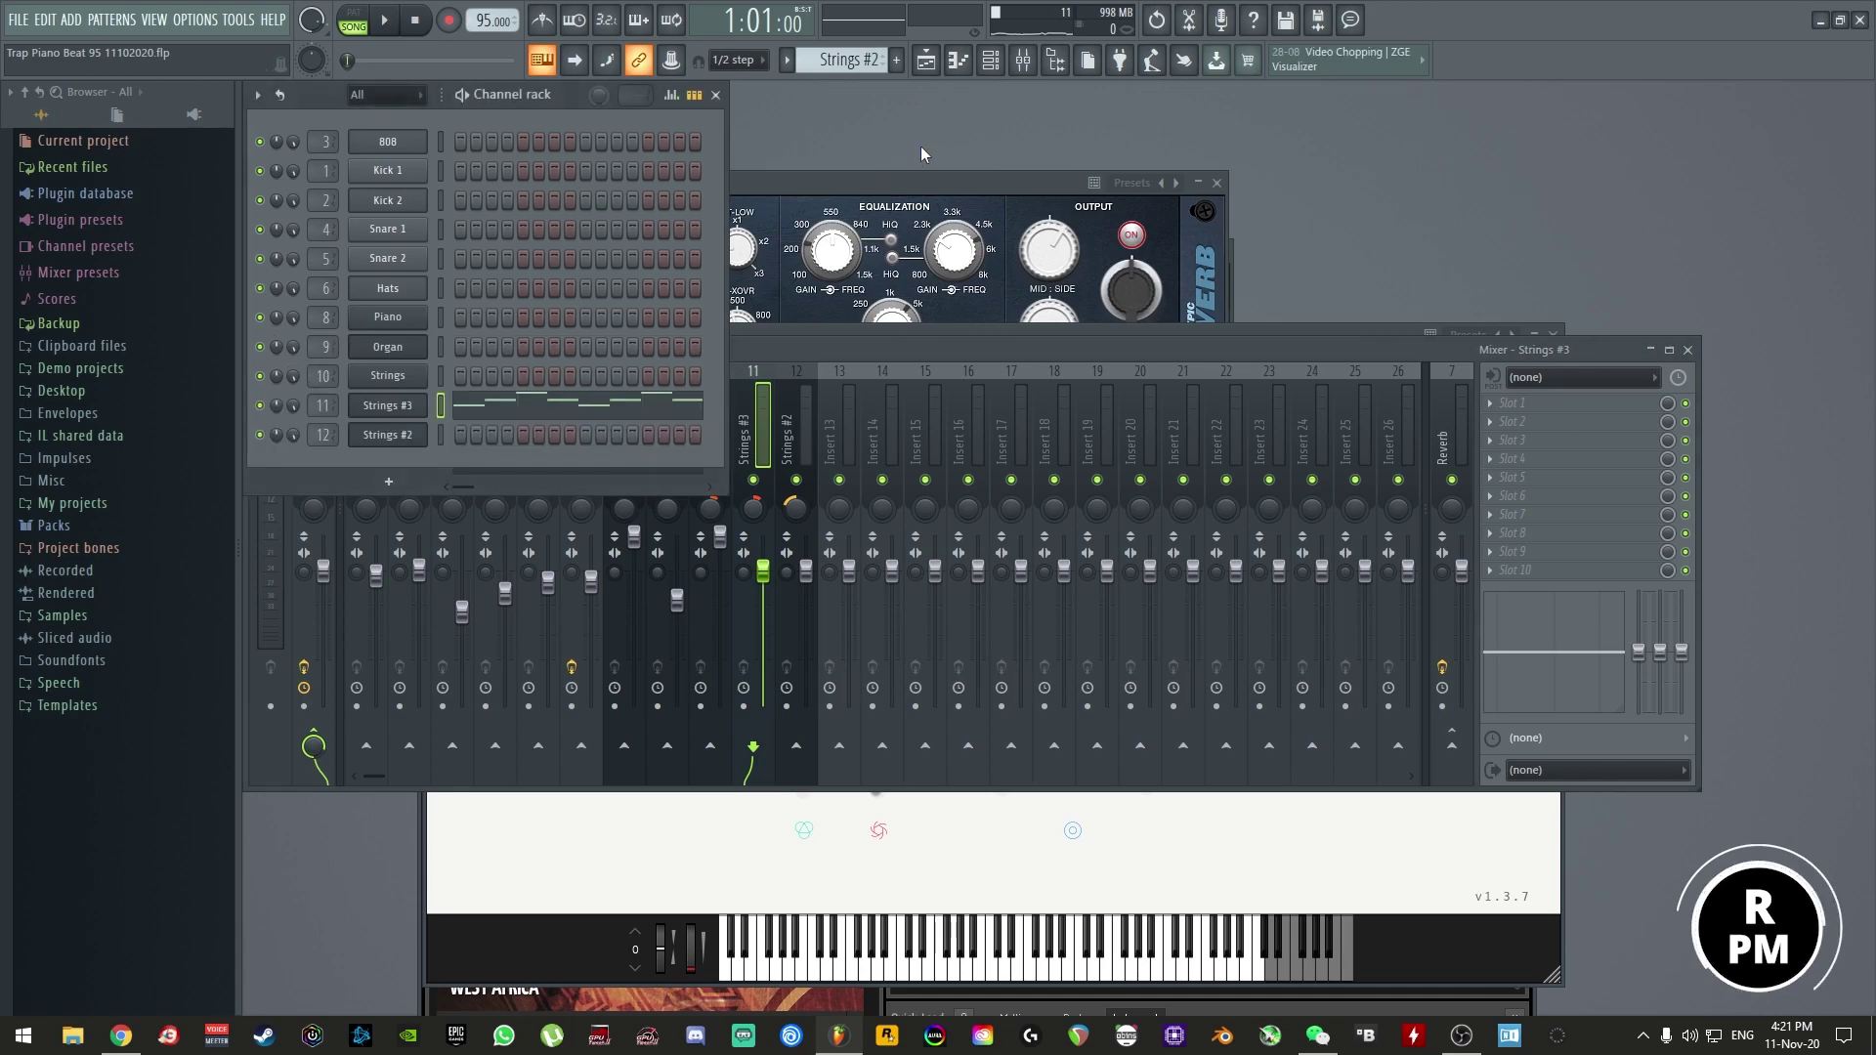
- Lower the Strings #3 mixer track's volume to below -2.8 dB while the song plays
{"action": "key", "text": "space"}
{"action": "left_click_drag", "start_coordinate": [765, 548], "coordinate": [763, 592]}
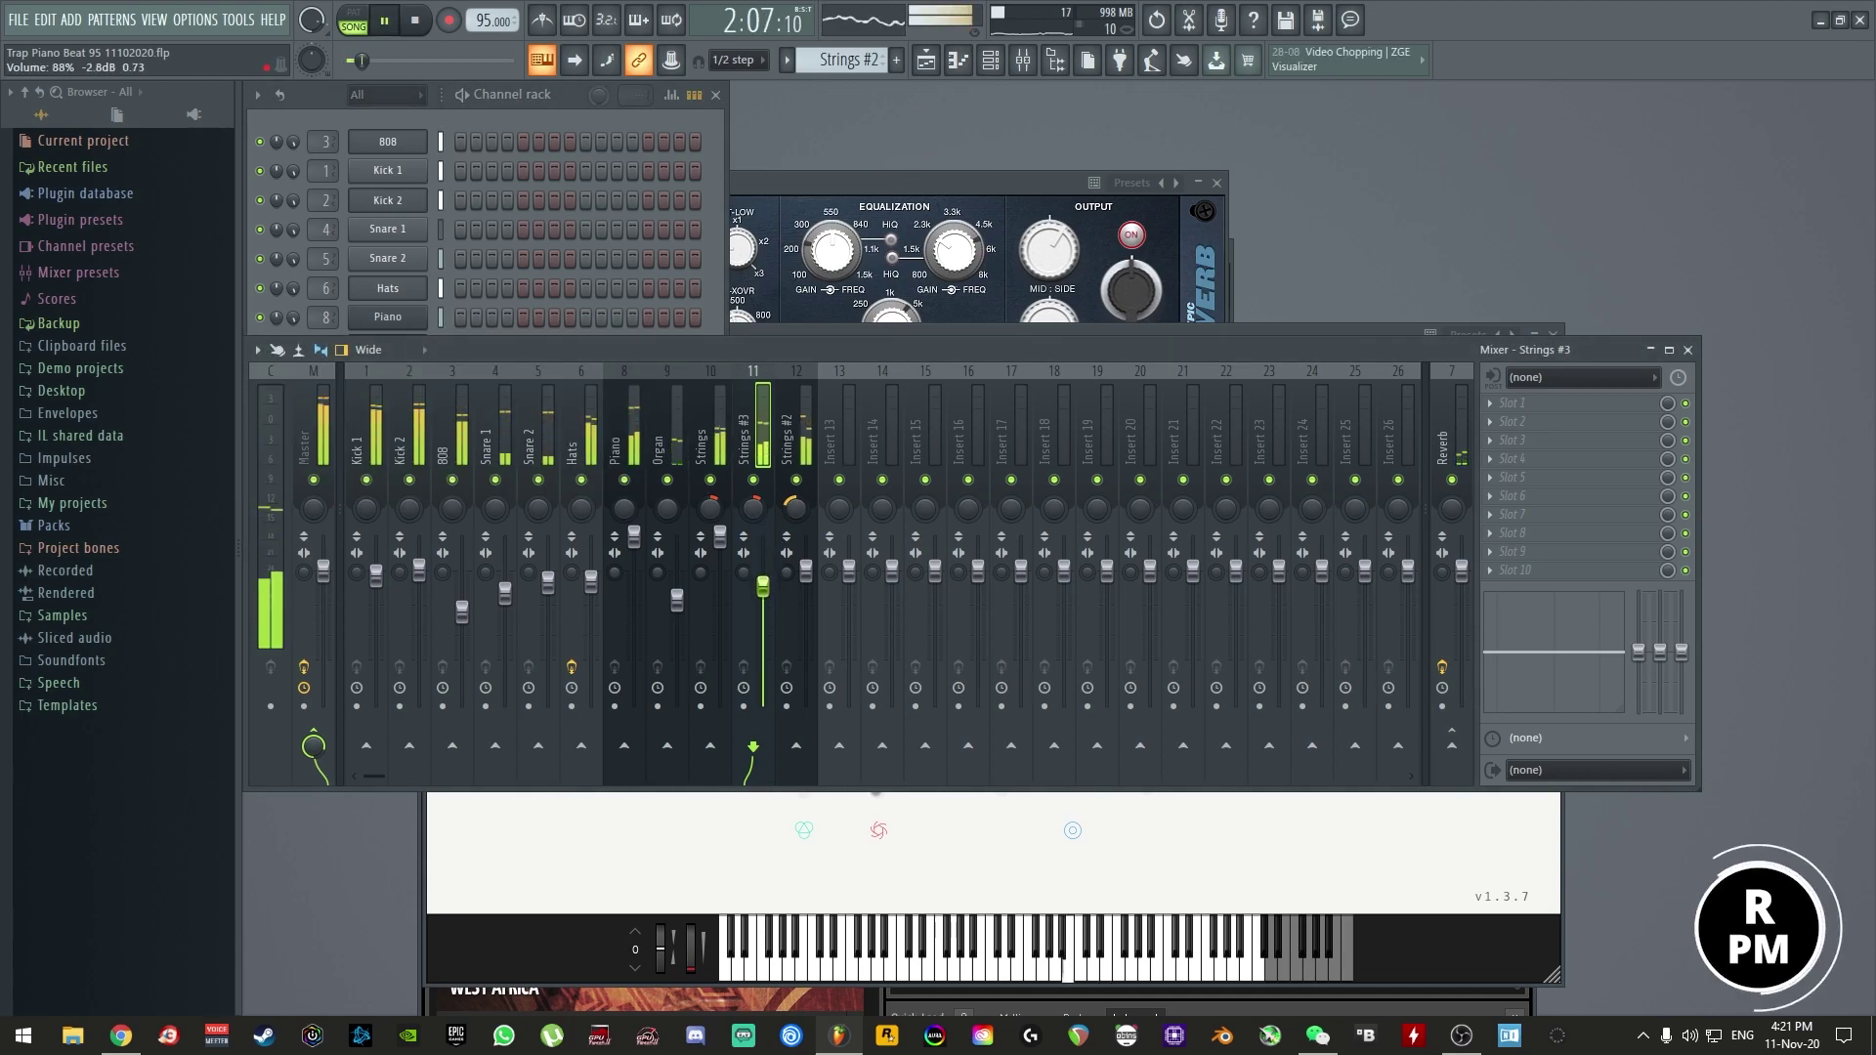
{"action": "key", "text": "space"}
- Send the Strings mixer track at 20%, Strings #3 at 21% and Strings #2 to the Reverb track
{"action": "left_click", "coordinate": [708, 456]}
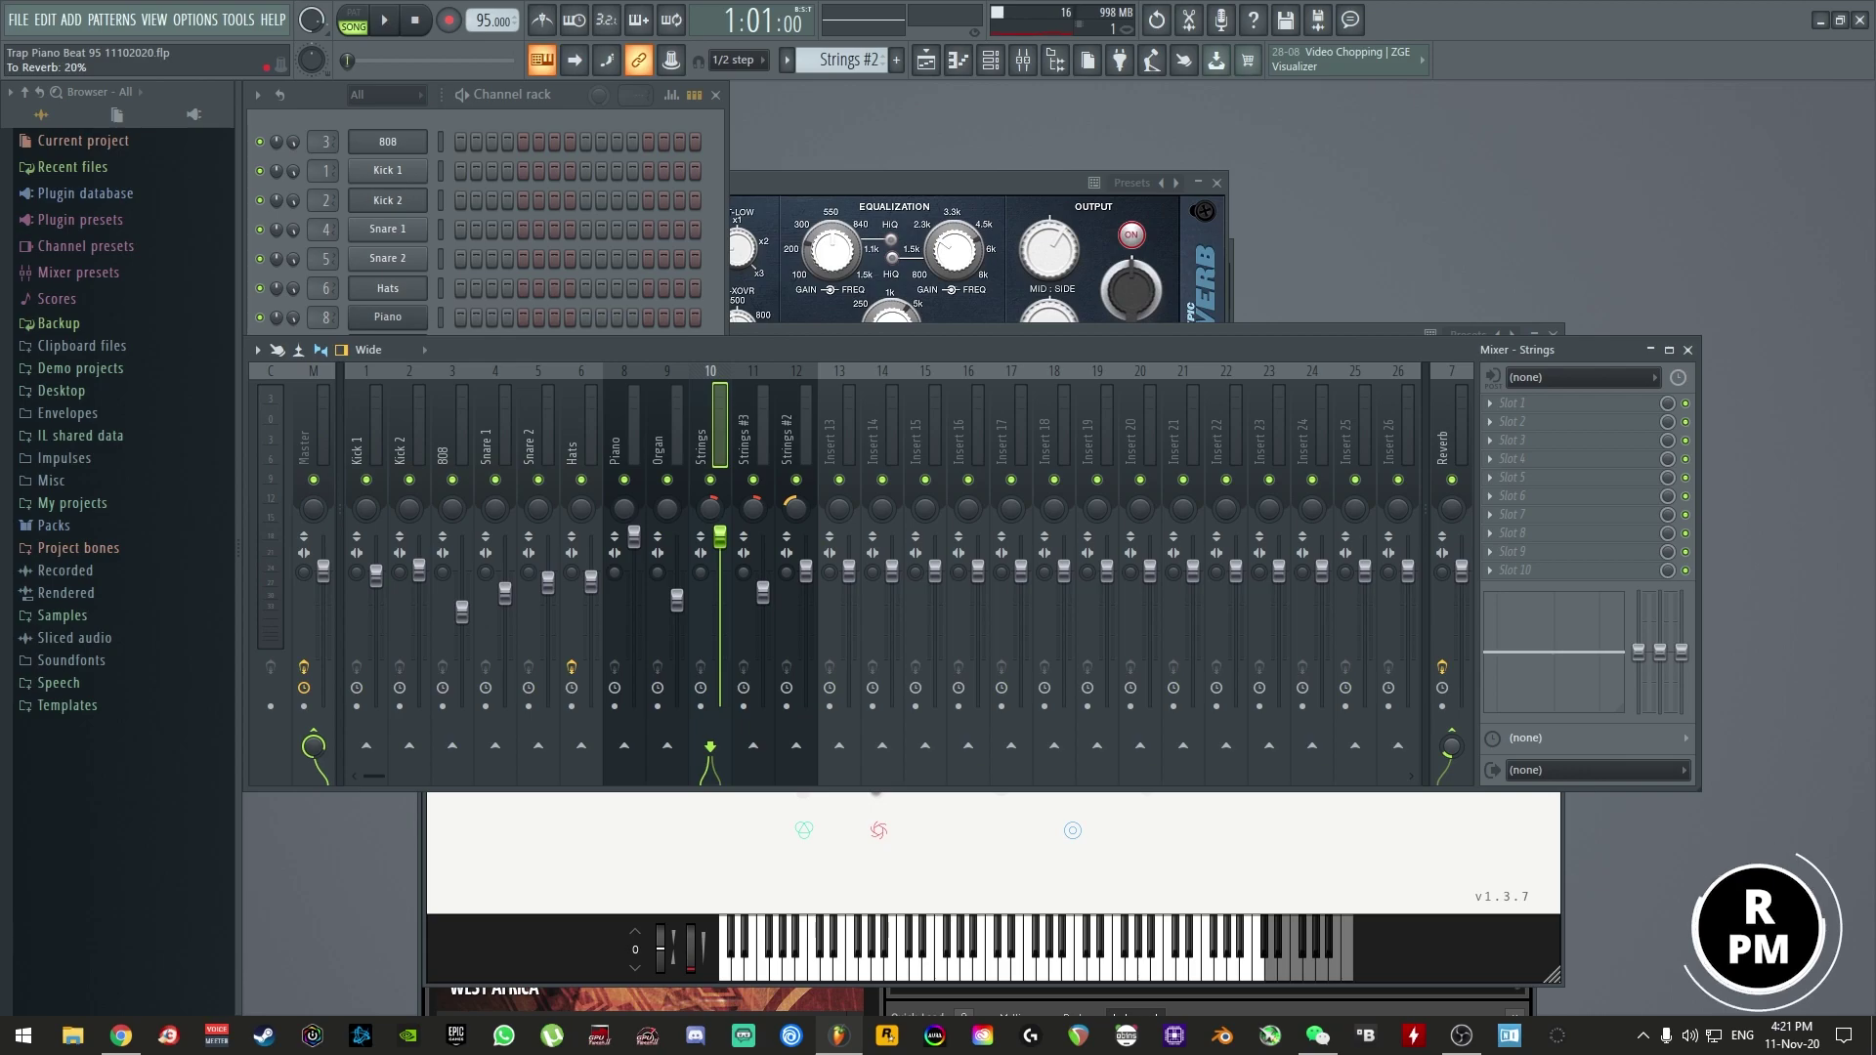
{"action": "left_click", "coordinate": [753, 723]}
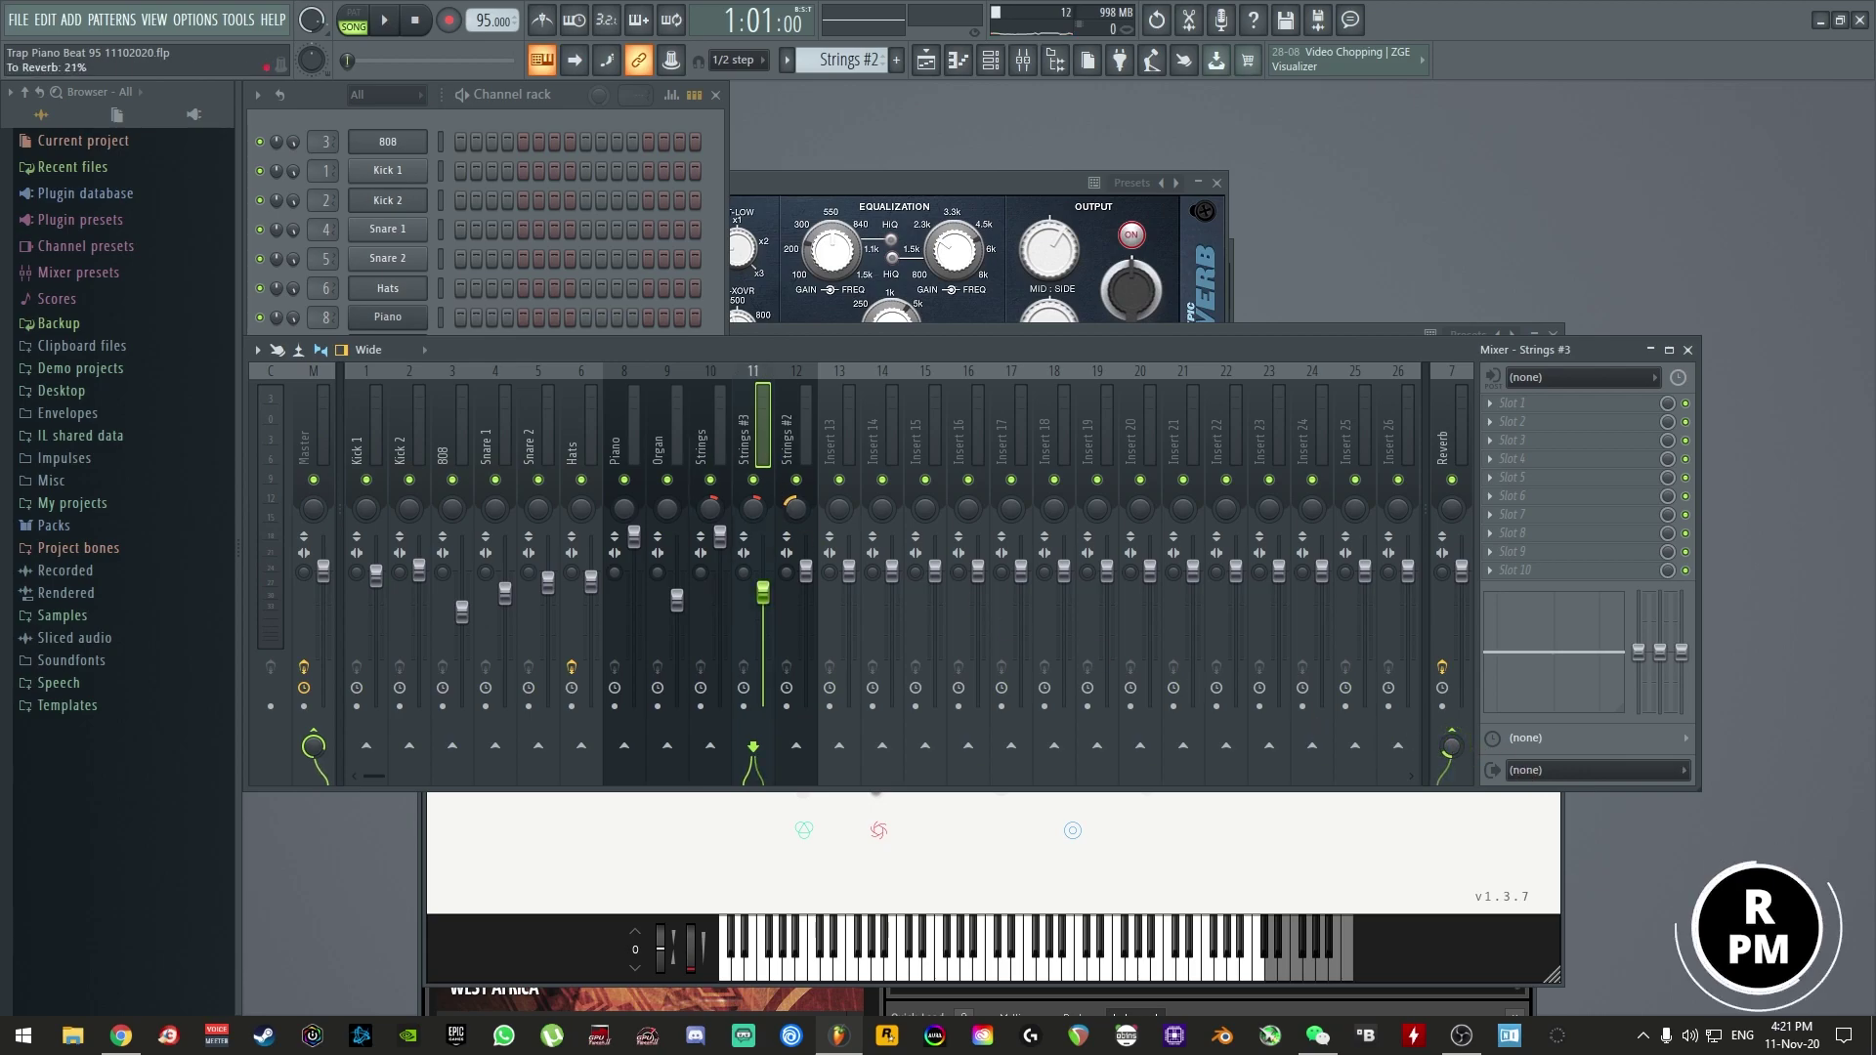
{"action": "left_click", "coordinate": [801, 445]}
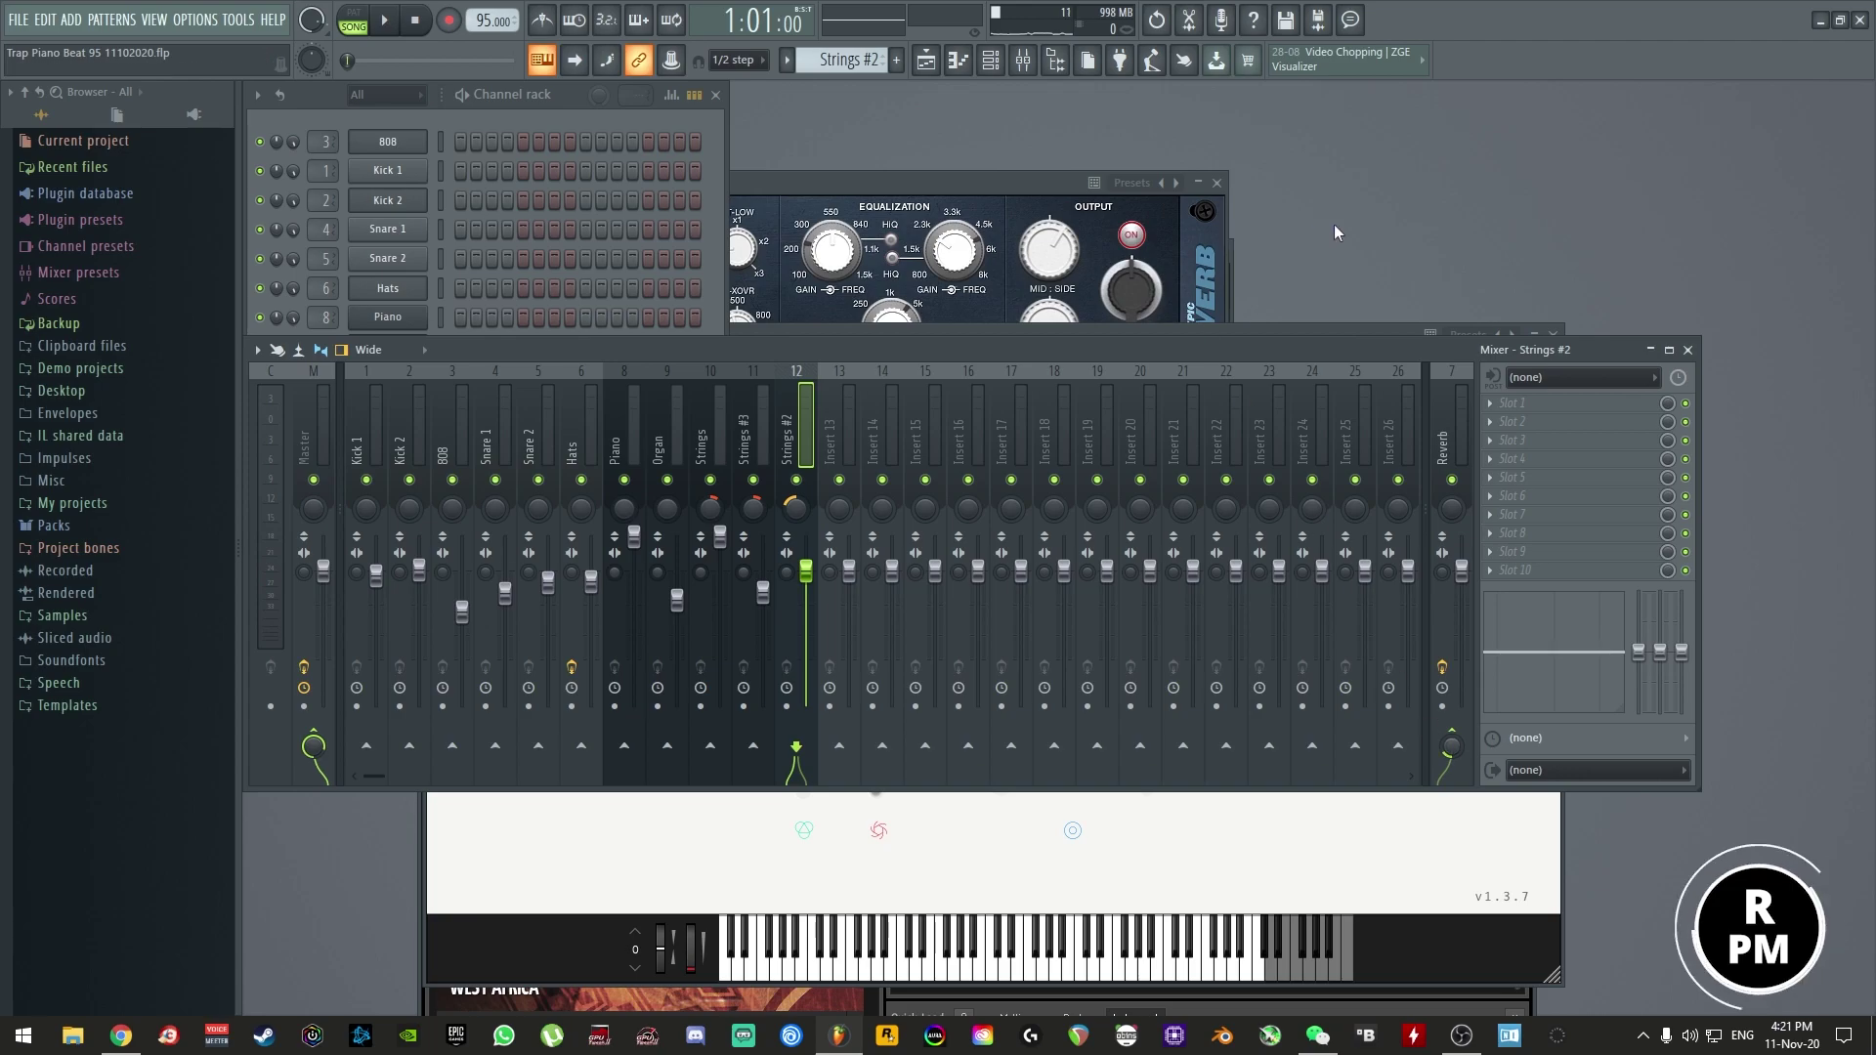
- Play the arrangement and set the 808 mixer track's volume to about -5.2 dB and the Organ's to about -9 dB
{"action": "key", "text": "F6"}
{"action": "key", "text": "space"}
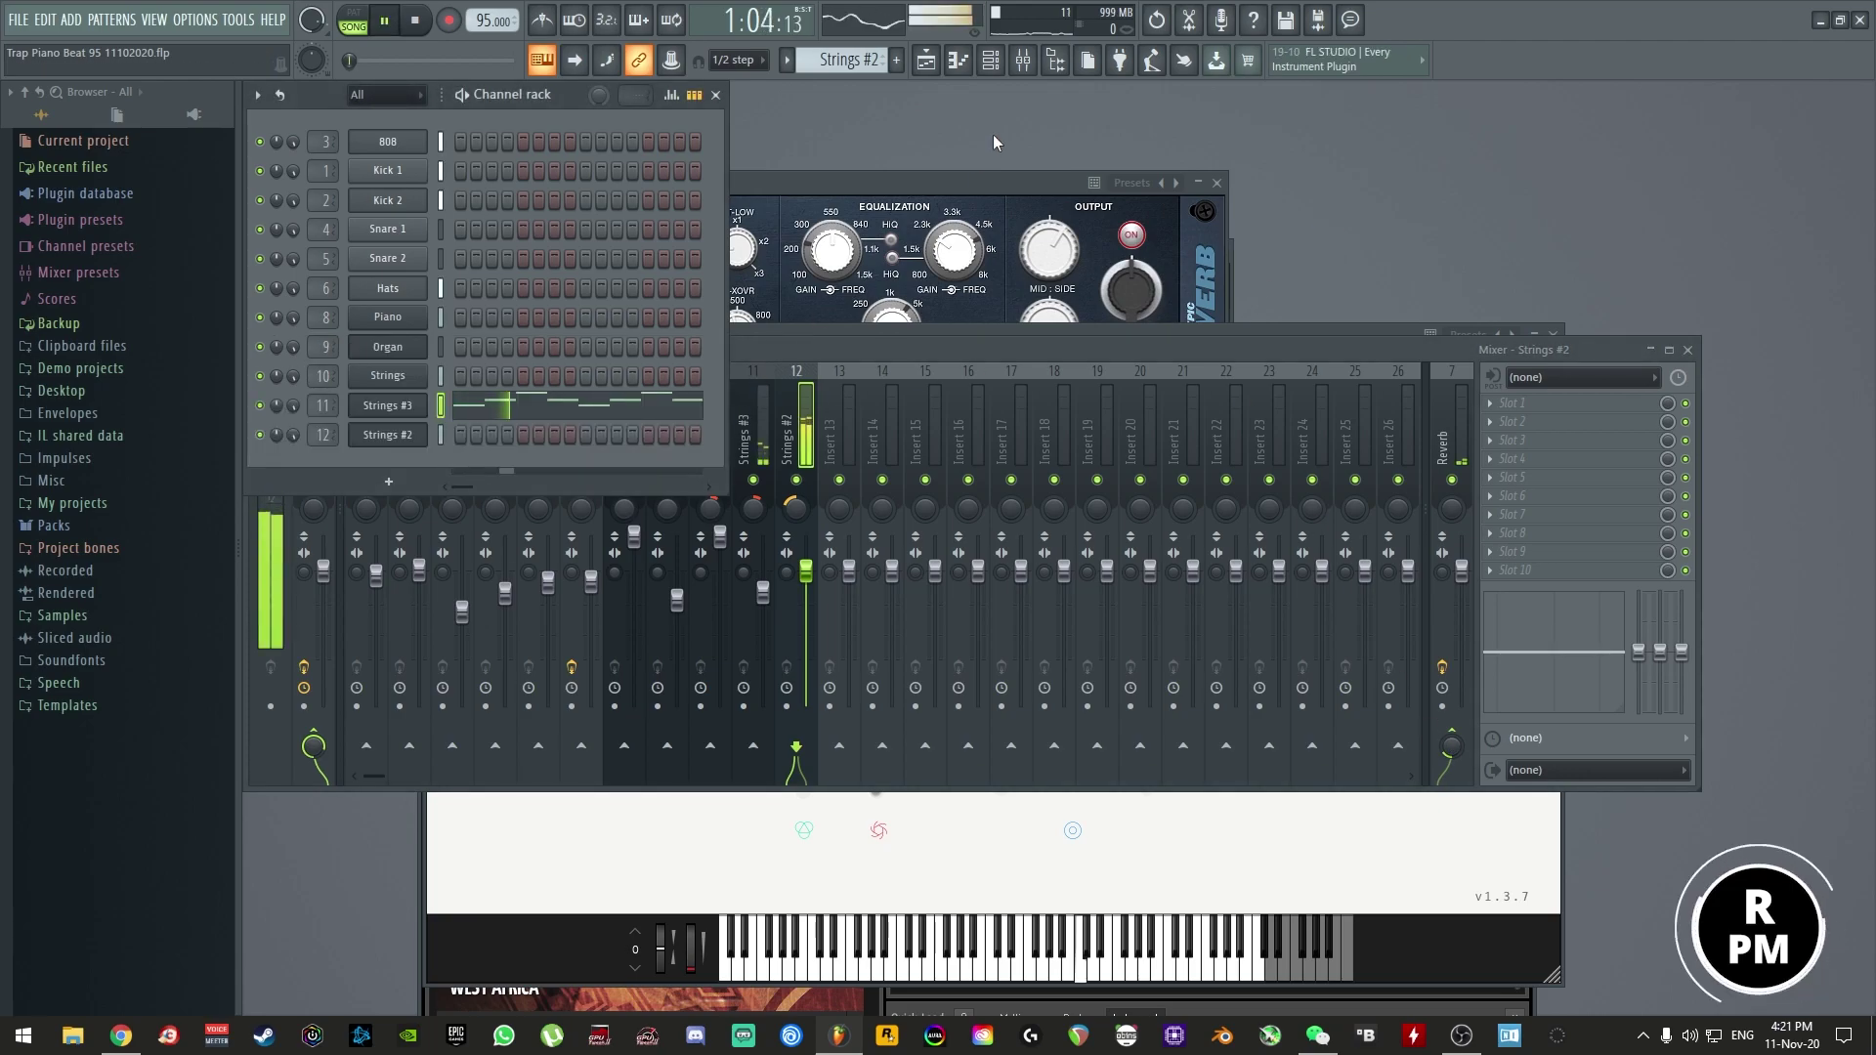
{"action": "key", "text": "F5"}
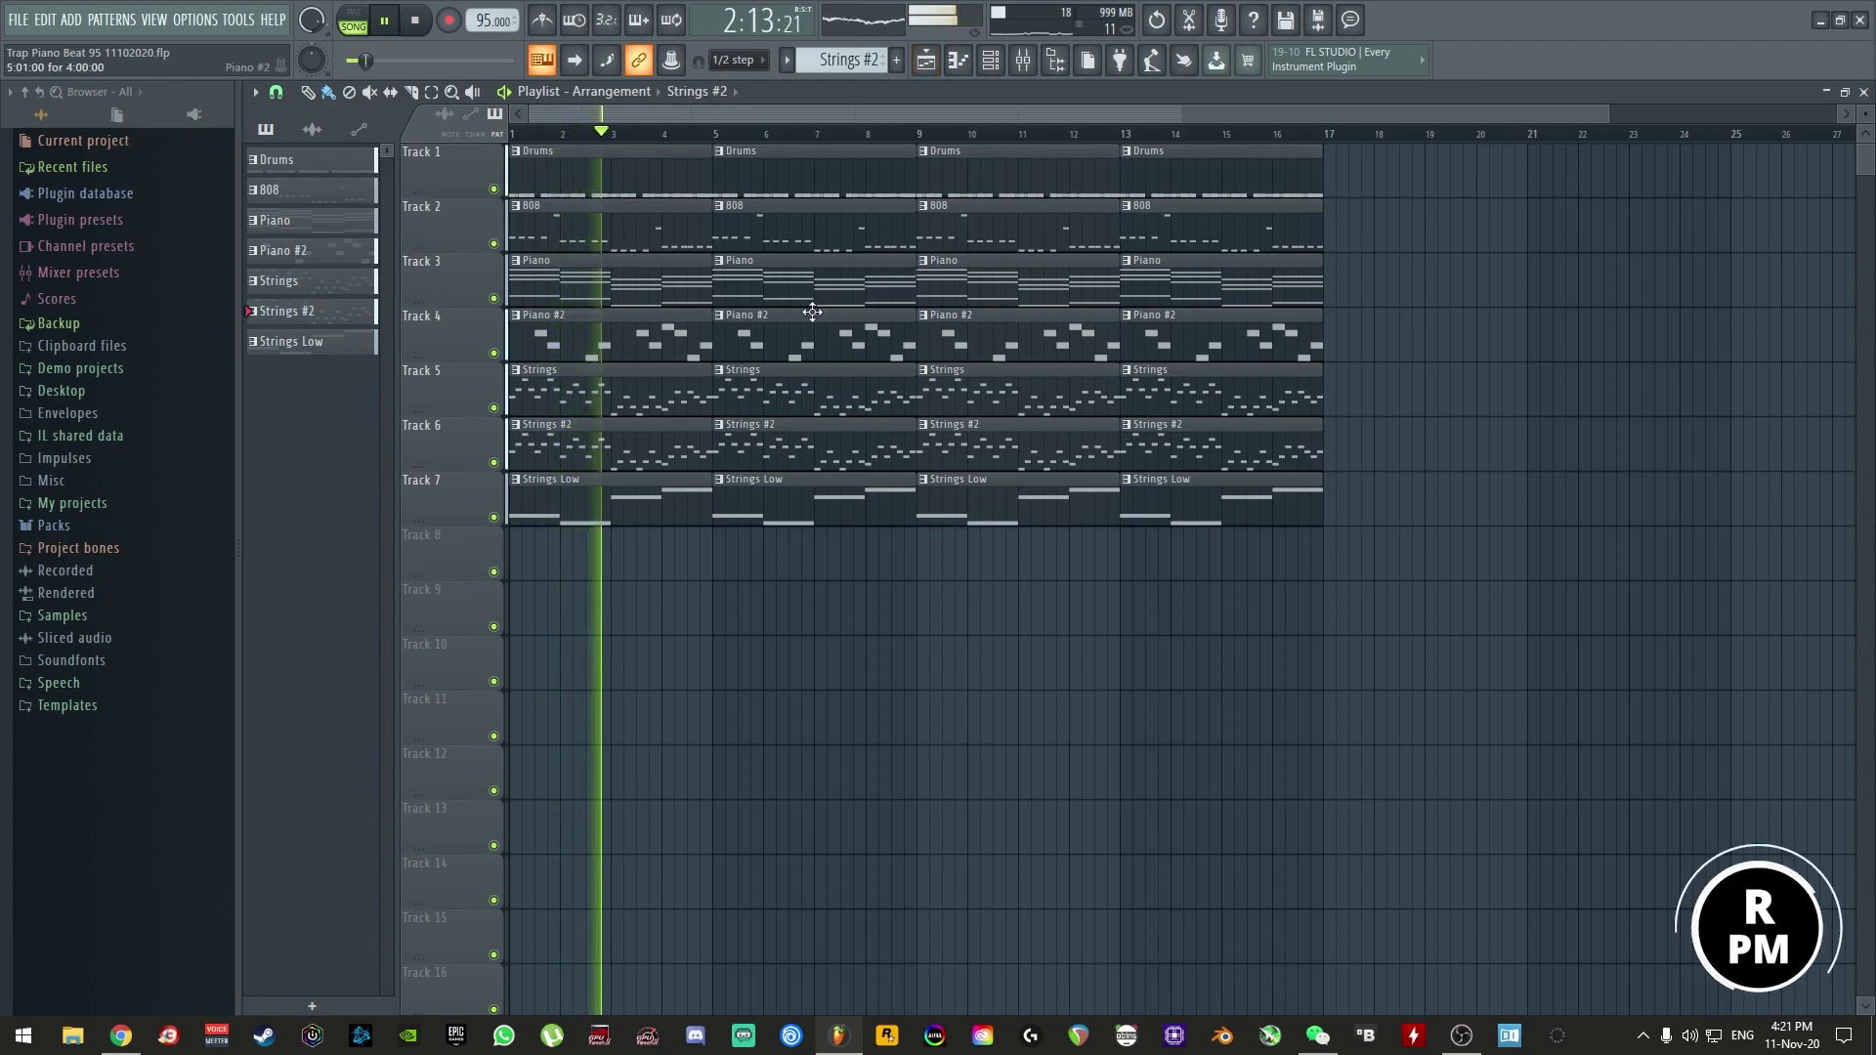
{"action": "key", "text": "F9"}
{"action": "mouse_move", "coordinate": [462, 612]}
{"action": "left_mouse_down"}
{"action": "mouse_move", "coordinate": [461, 558]}
{"action": "mouse_move", "coordinate": [465, 580]}
{"action": "left_mouse_up"}
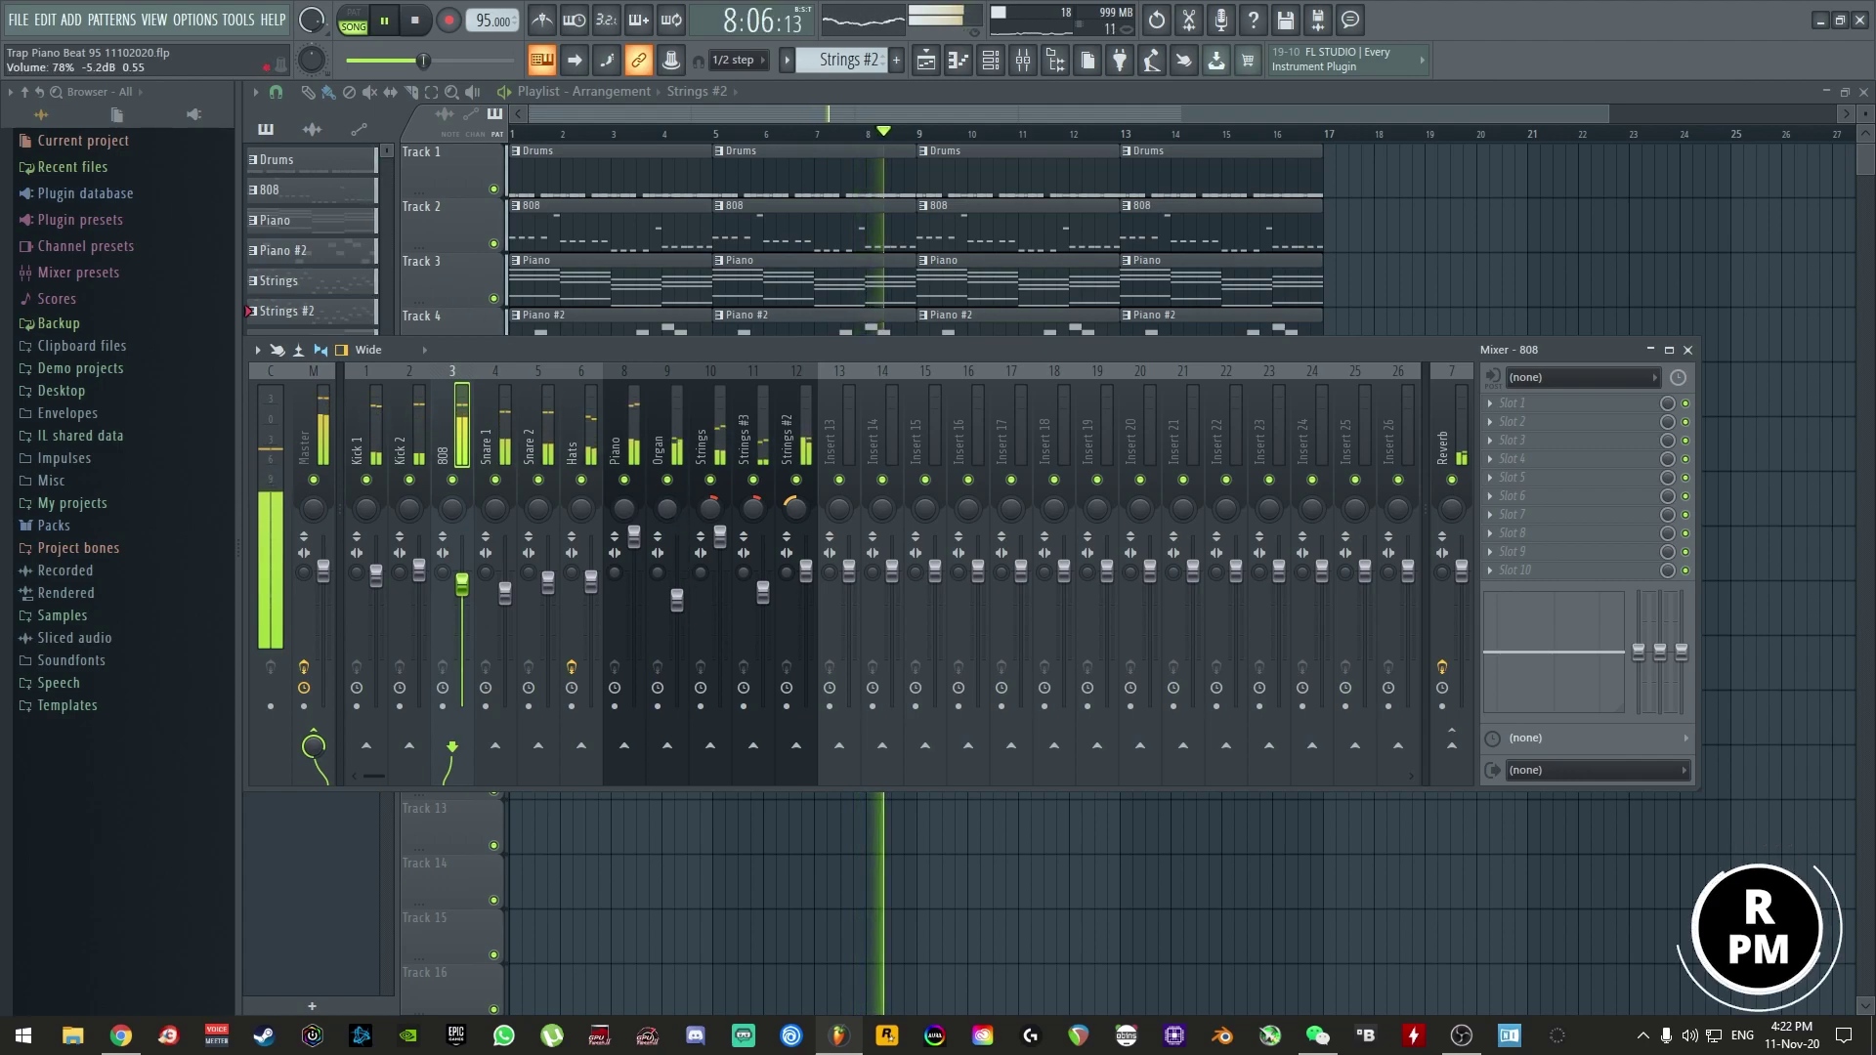
{"action": "left_click_drag", "start_coordinate": [677, 600], "coordinate": [677, 607]}
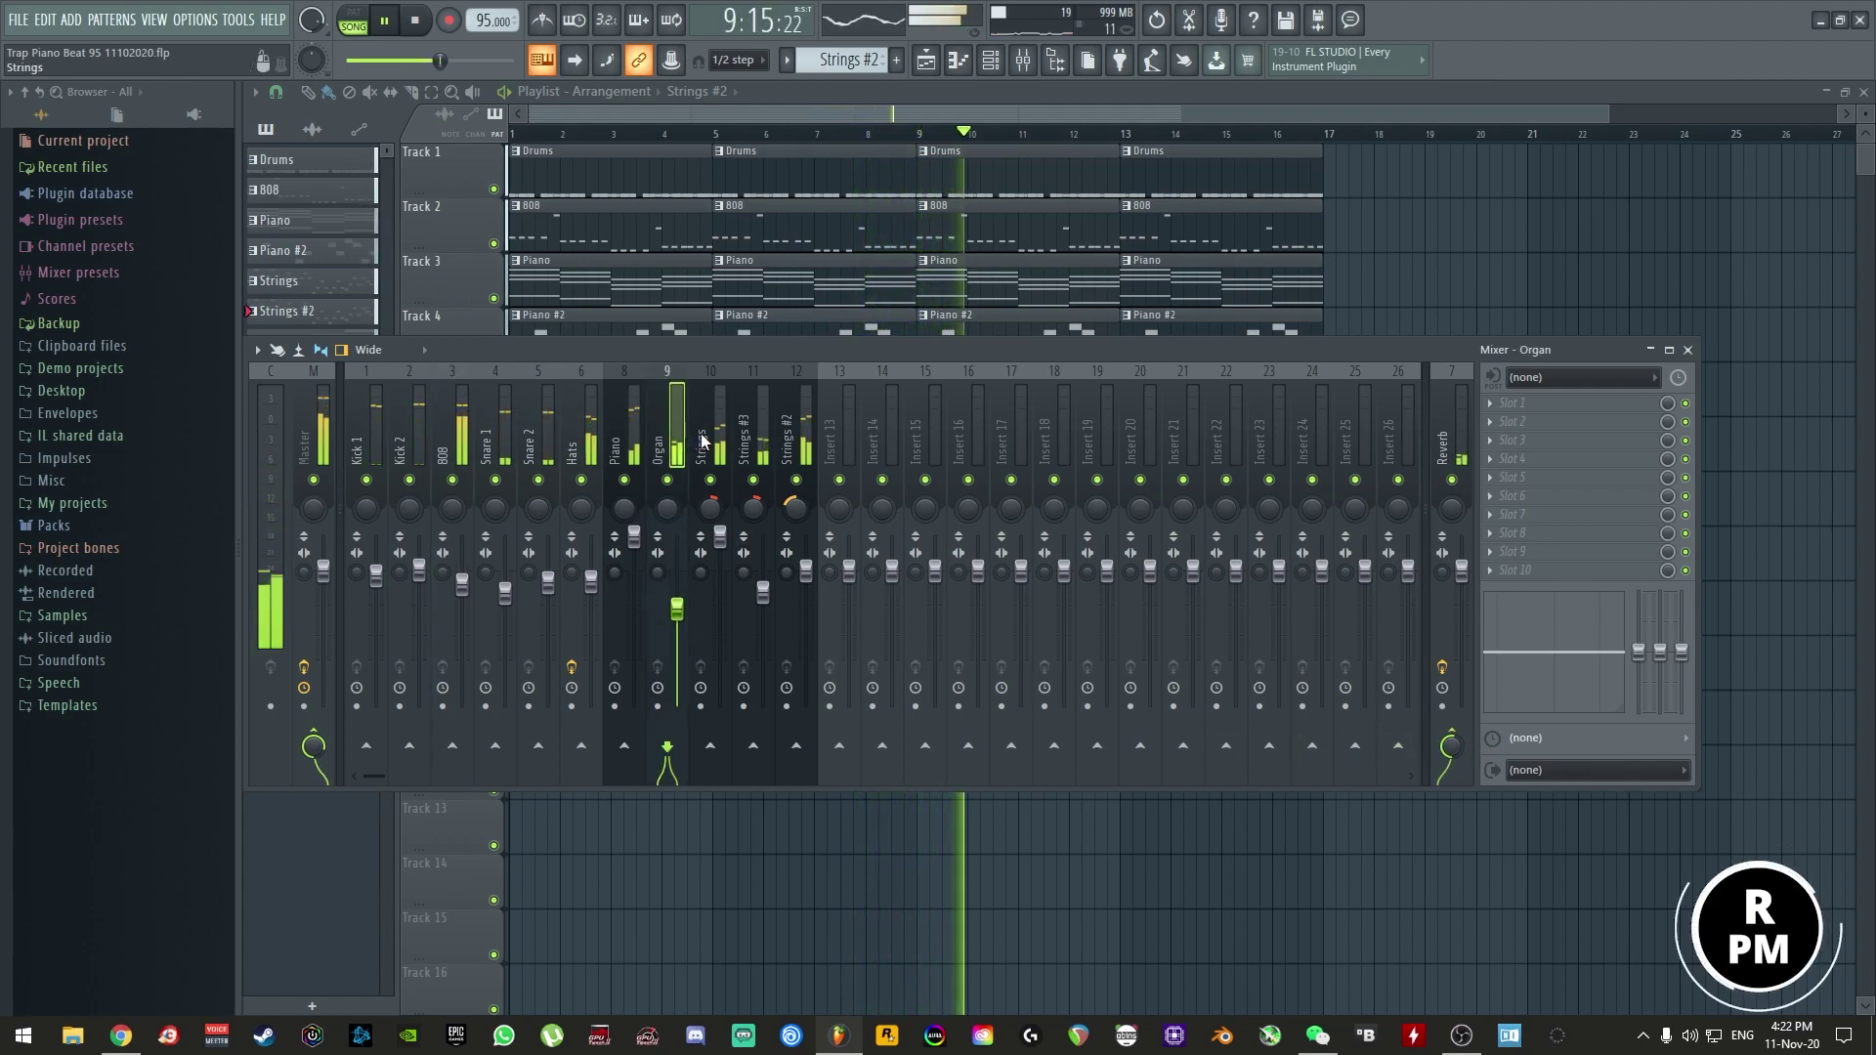
{"action": "left_click_drag", "start_coordinate": [677, 607], "coordinate": [678, 616]}
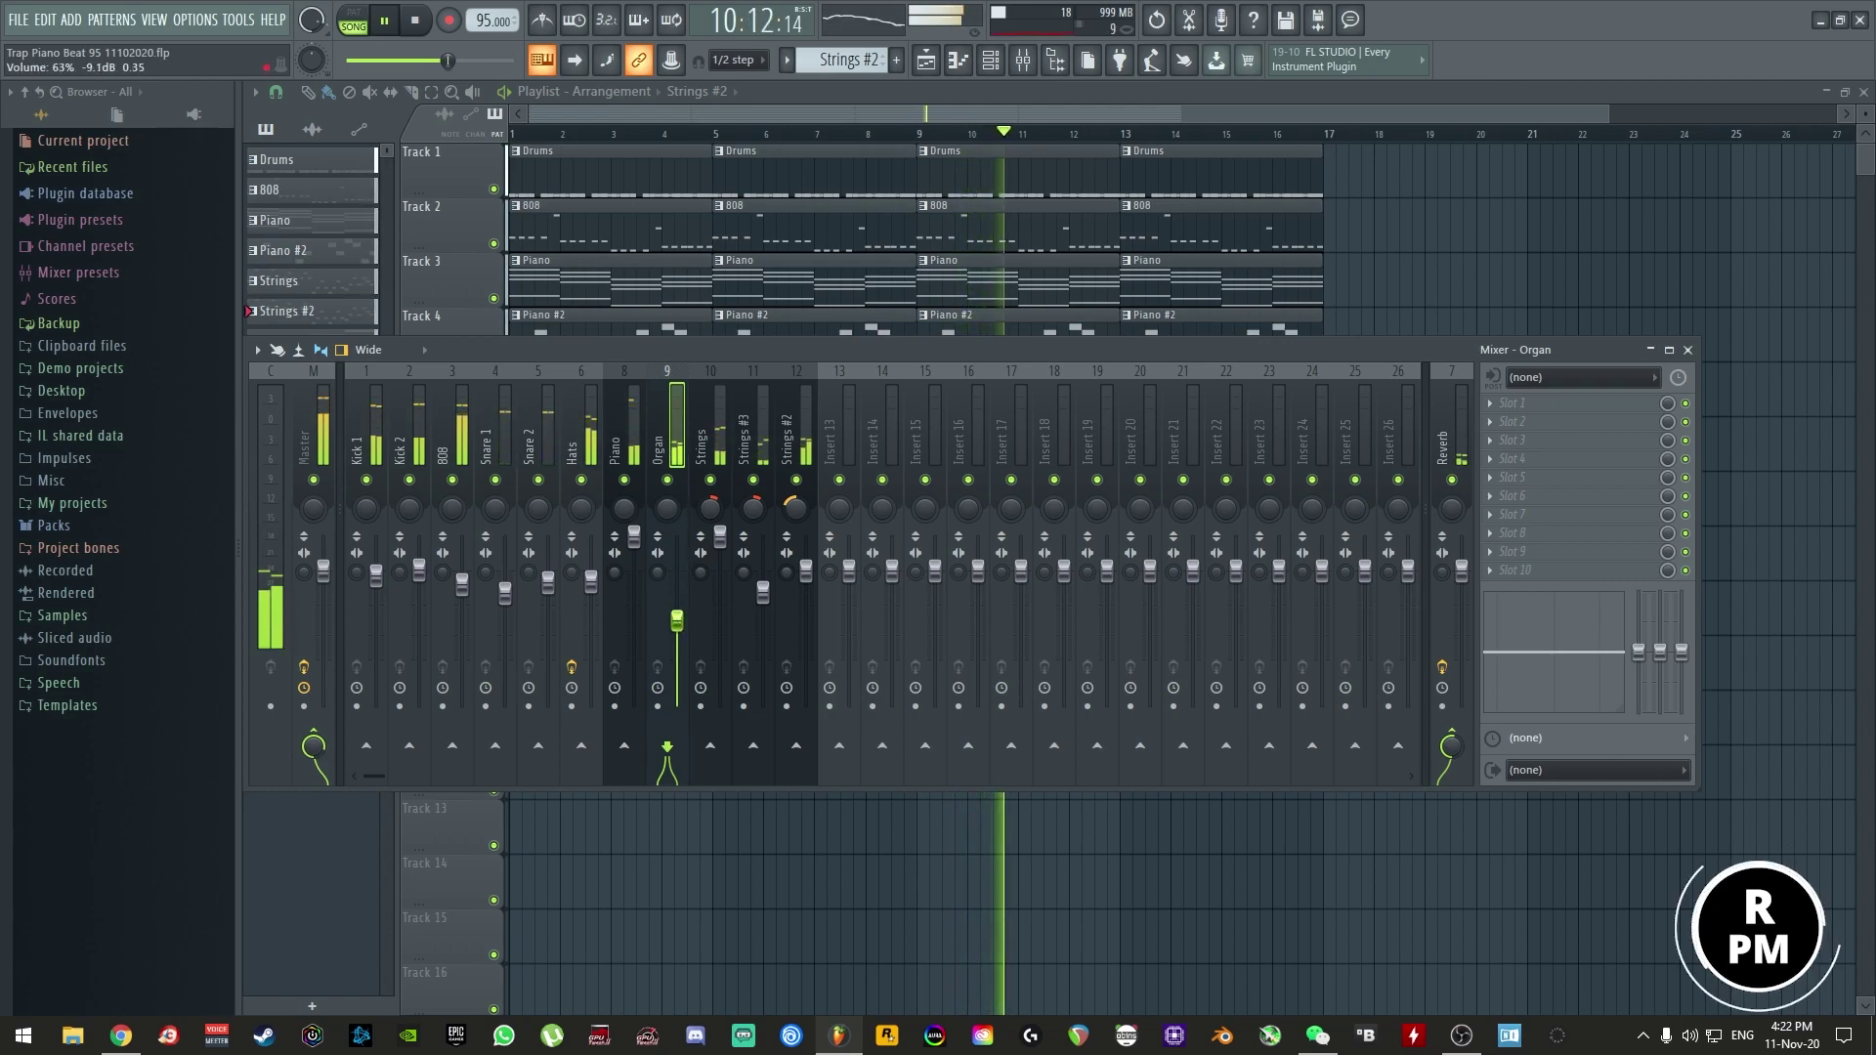
{"action": "key", "text": "F9"}
{"action": "key", "text": "space"}
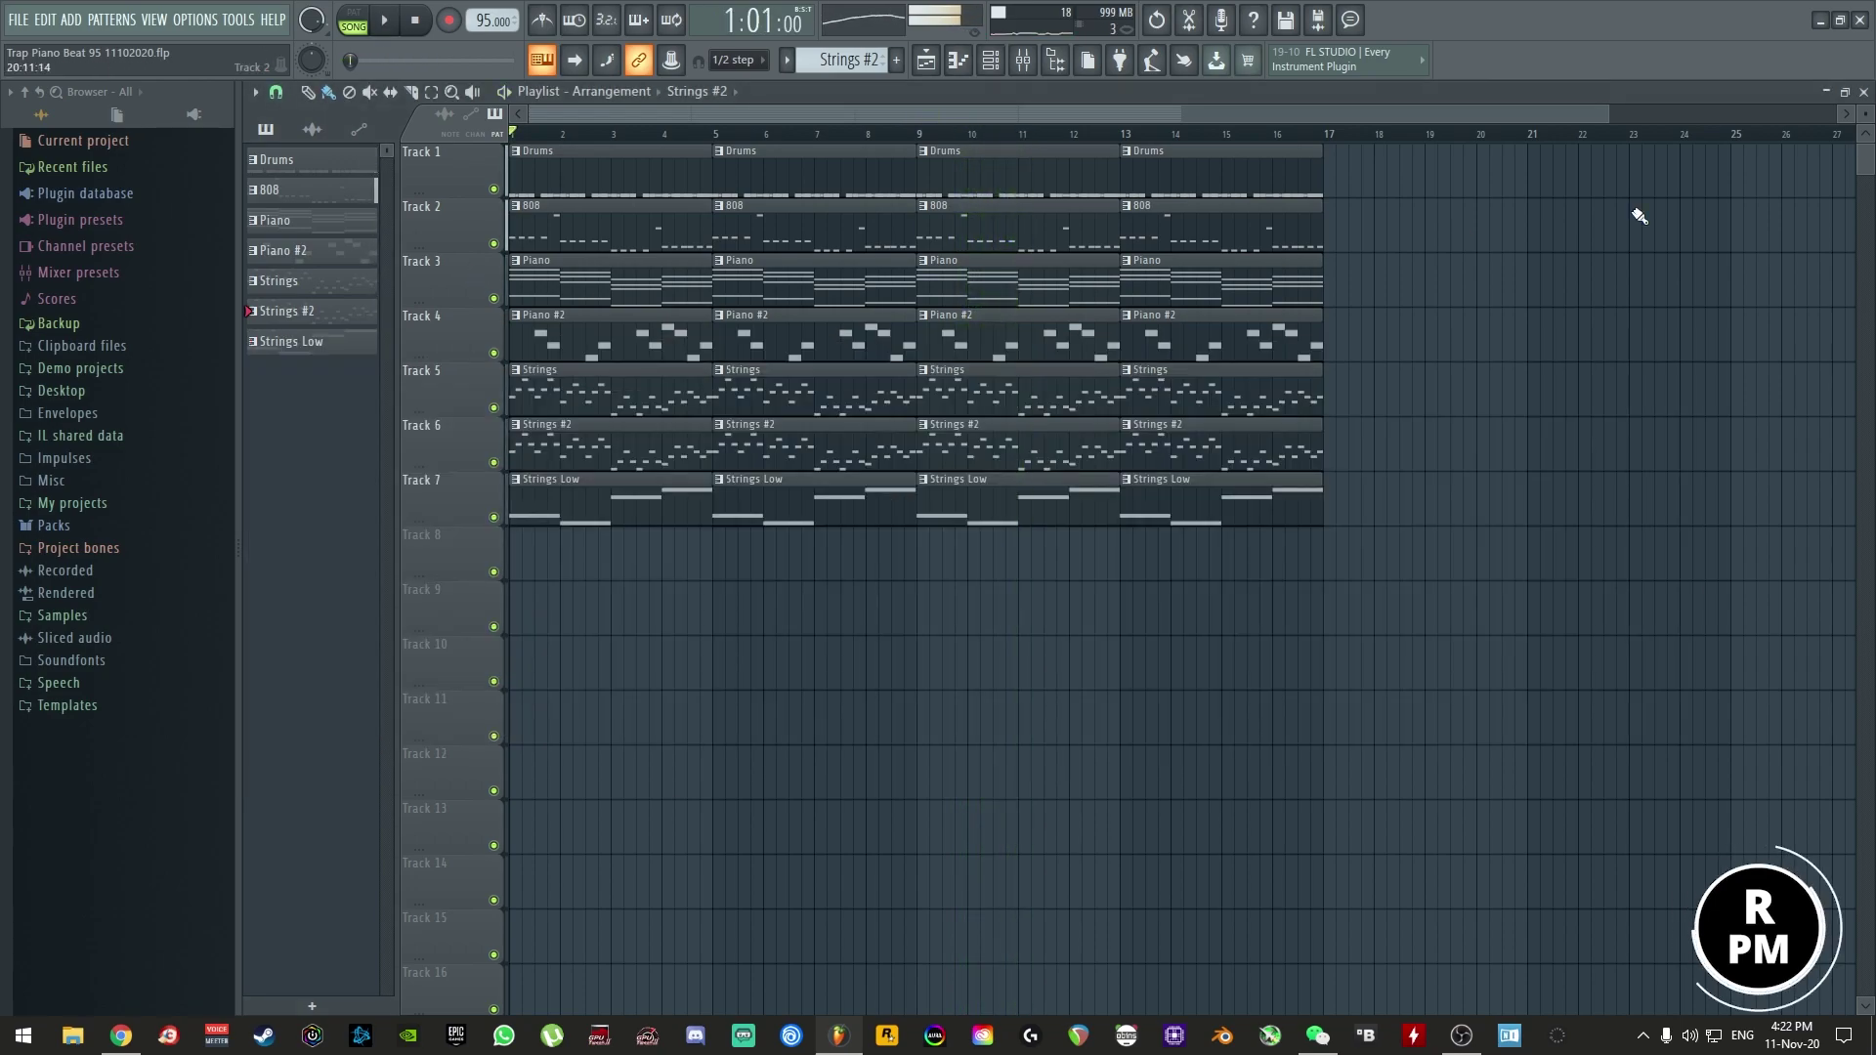
- Create a new empty pattern 8 and name it Hats & Cymbals
{"action": "left_click", "coordinate": [1864, 92]}
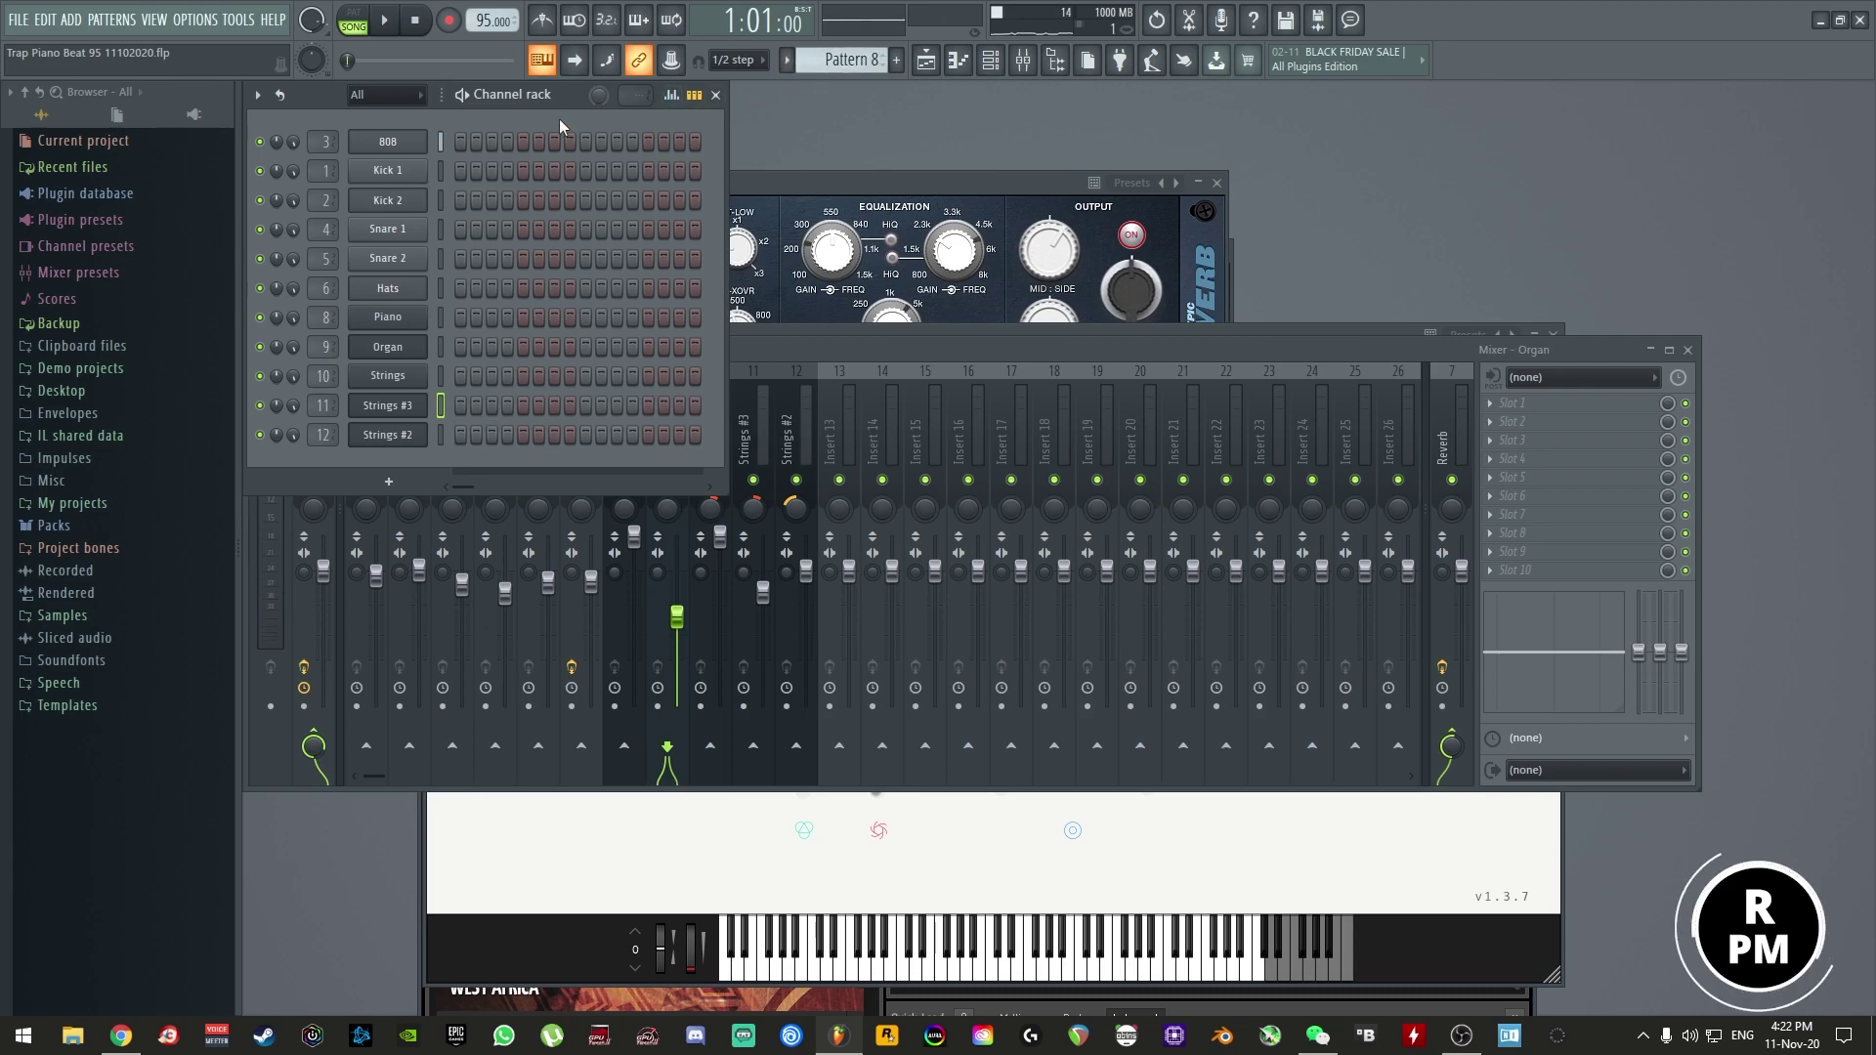
{"action": "key", "text": "F2"}
{"action": "type", "text": "hats & Cymbals"}
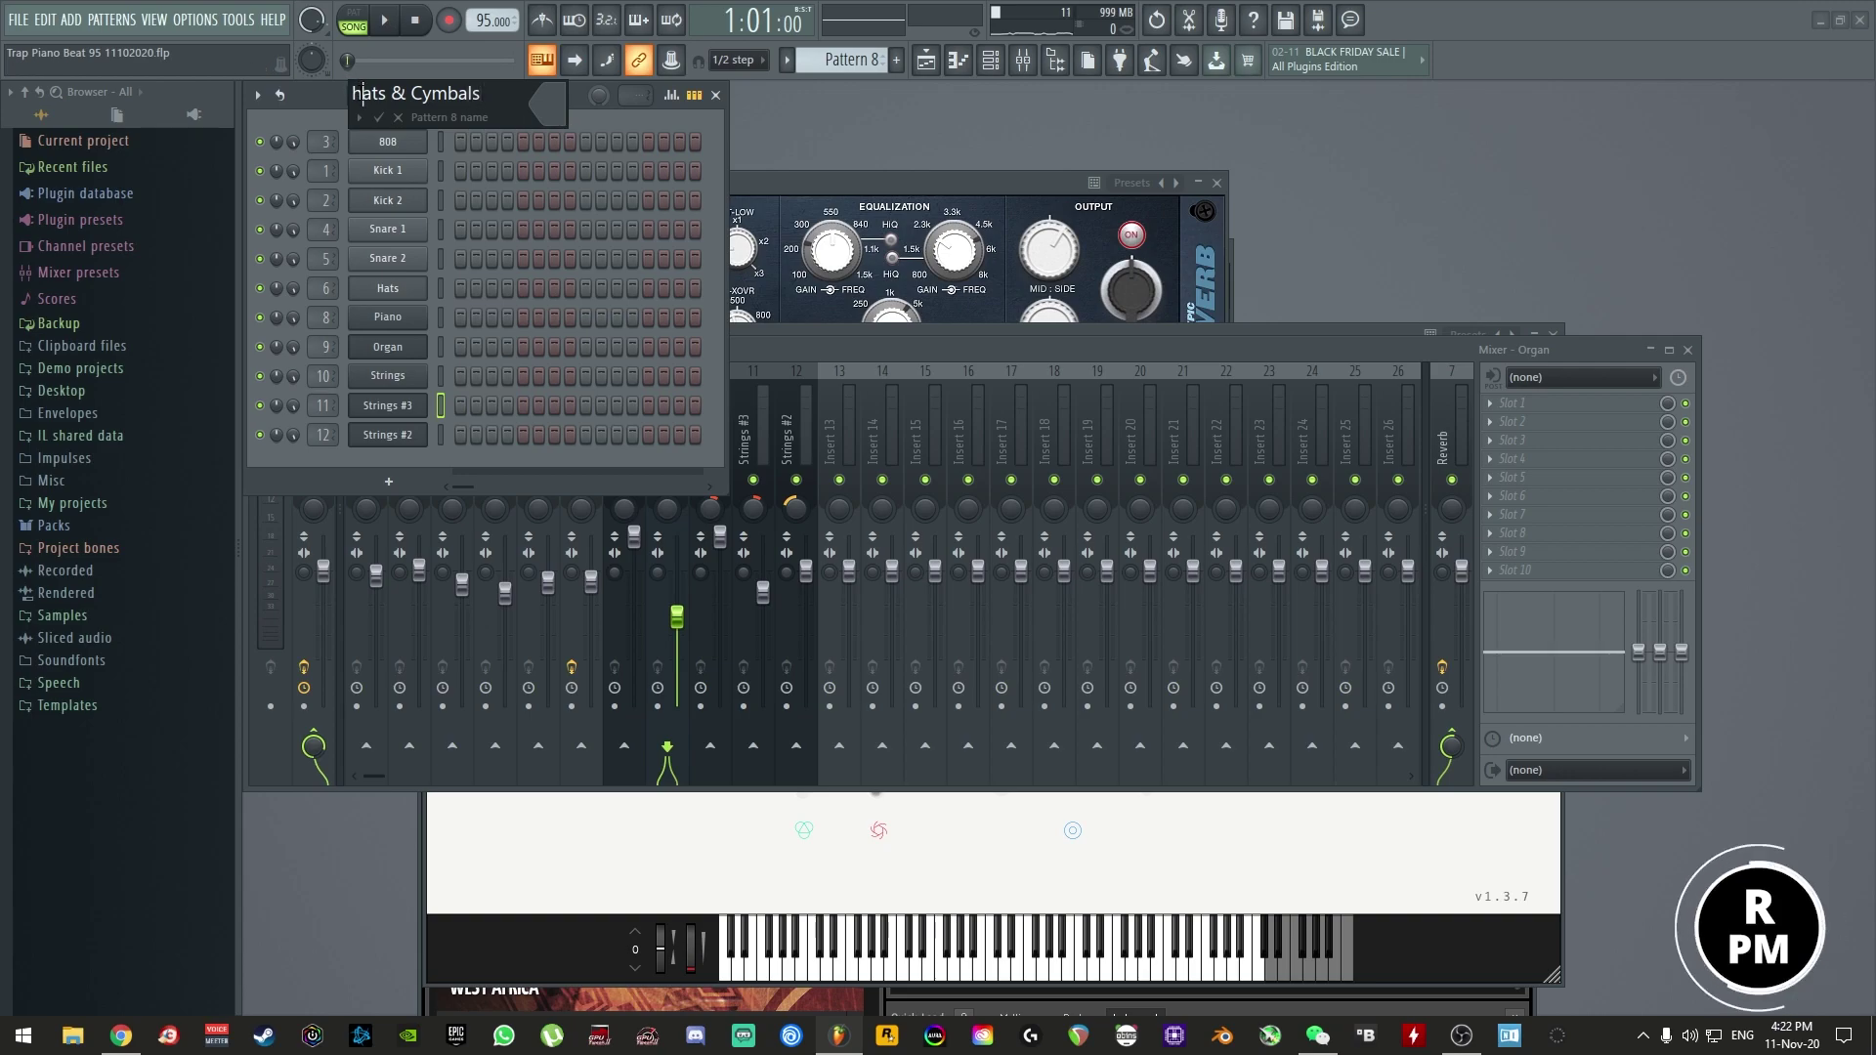
{"action": "key", "text": "Return"}
- Add an MT-PowerDrumKit instrument channel and audition its toms
{"action": "left_click", "coordinate": [72, 19]}
{"action": "left_click", "coordinate": [293, 413]}
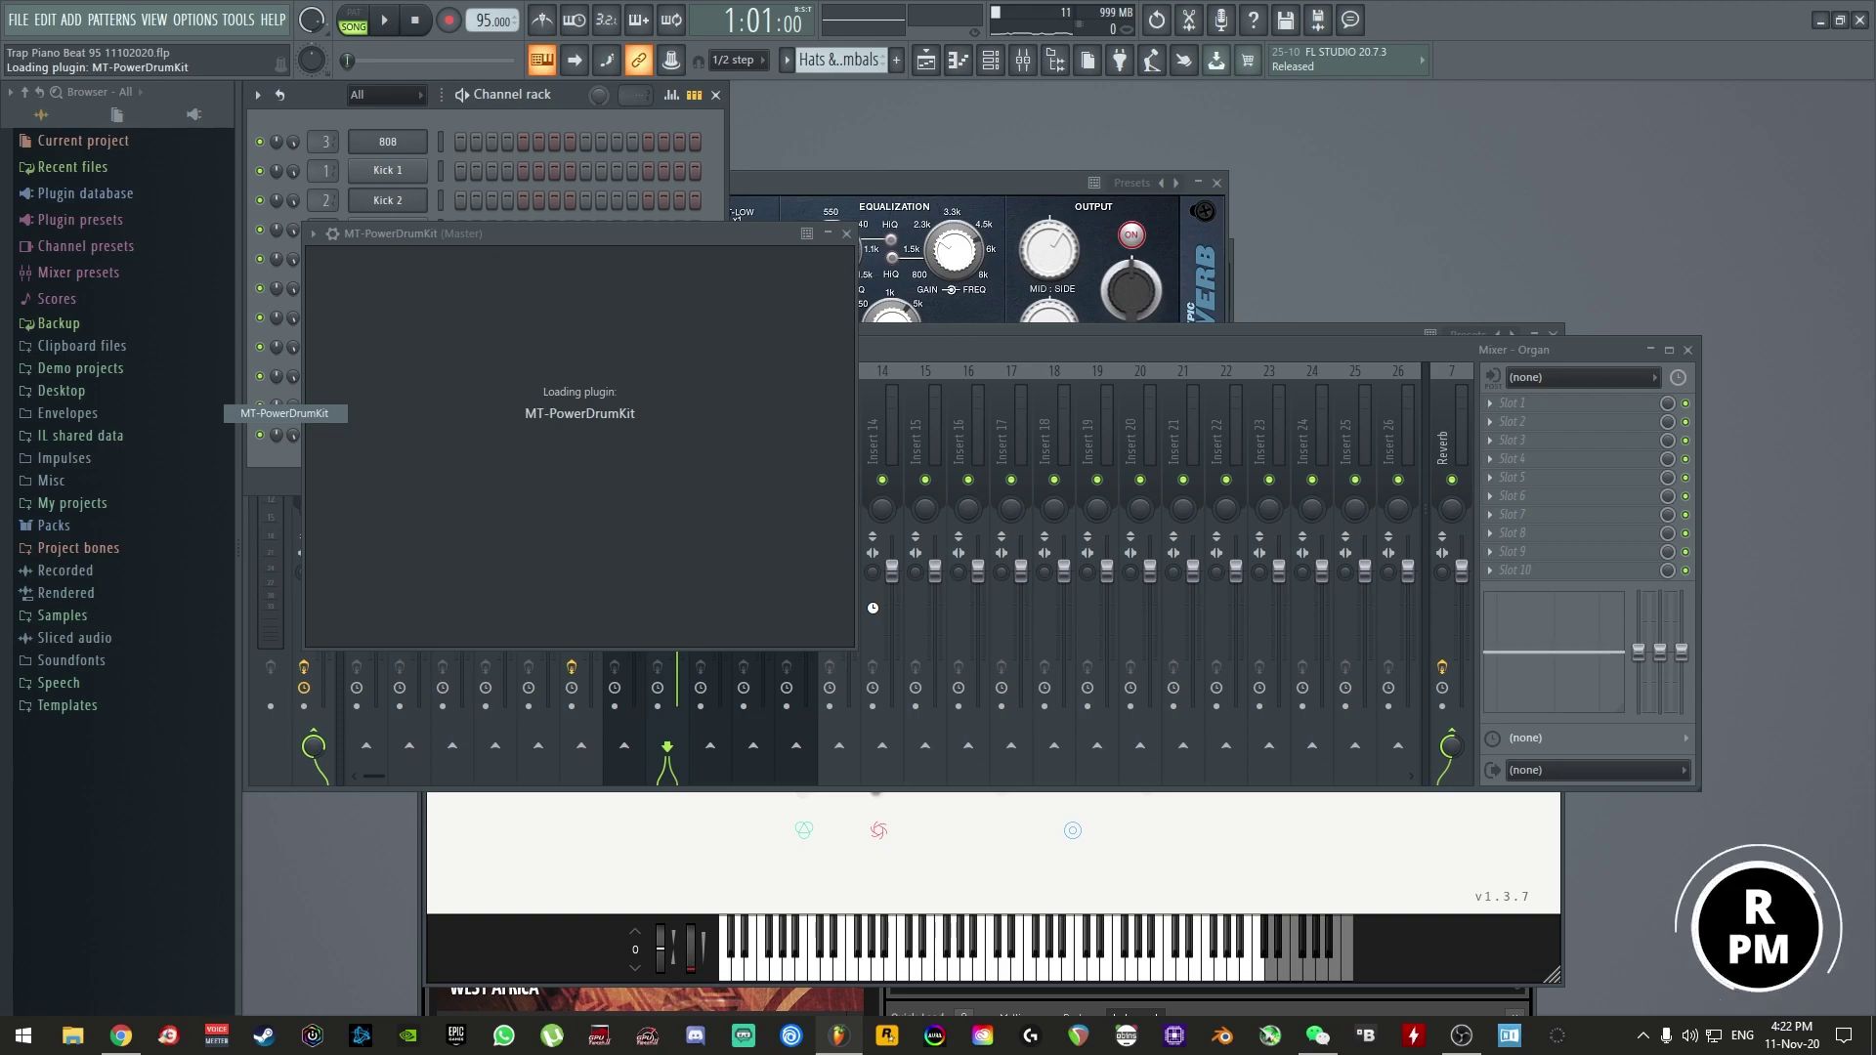
{"action": "left_click", "coordinate": [1158, 779]}
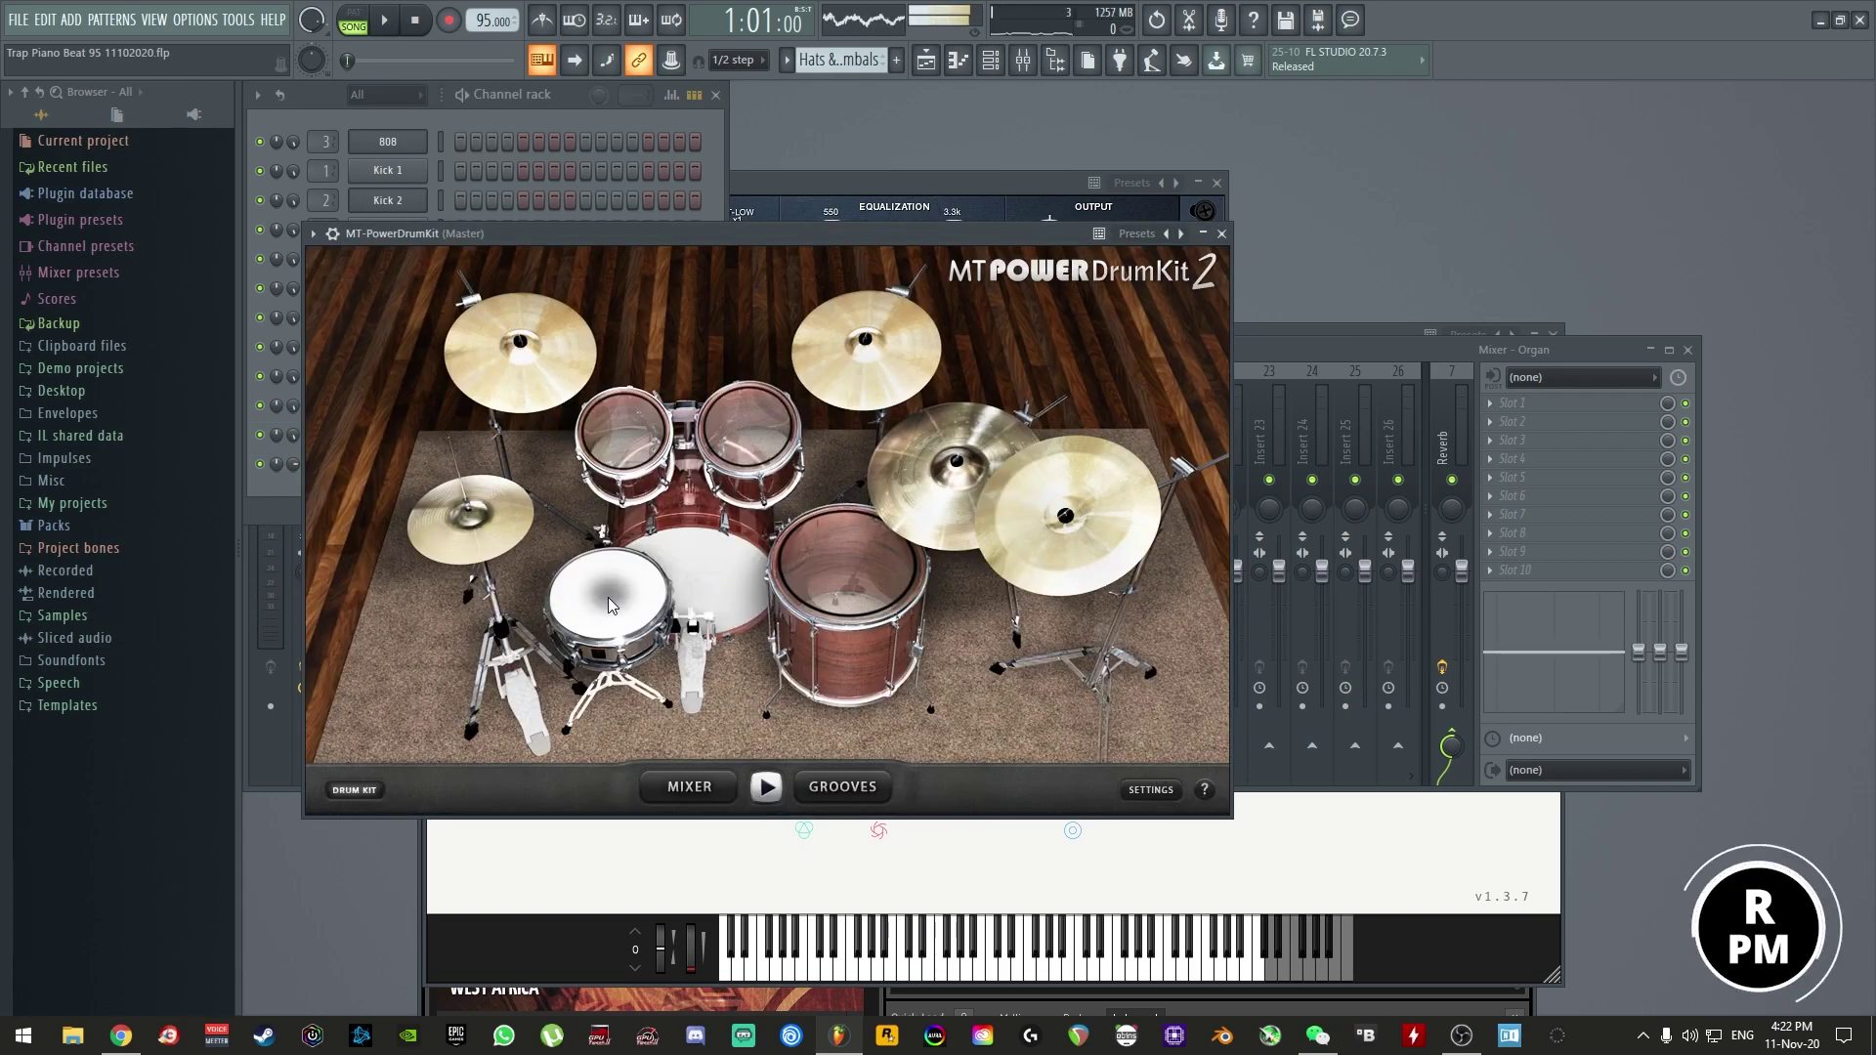
{"action": "left_click", "coordinate": [748, 426]}
{"action": "left_click", "coordinate": [845, 577]}
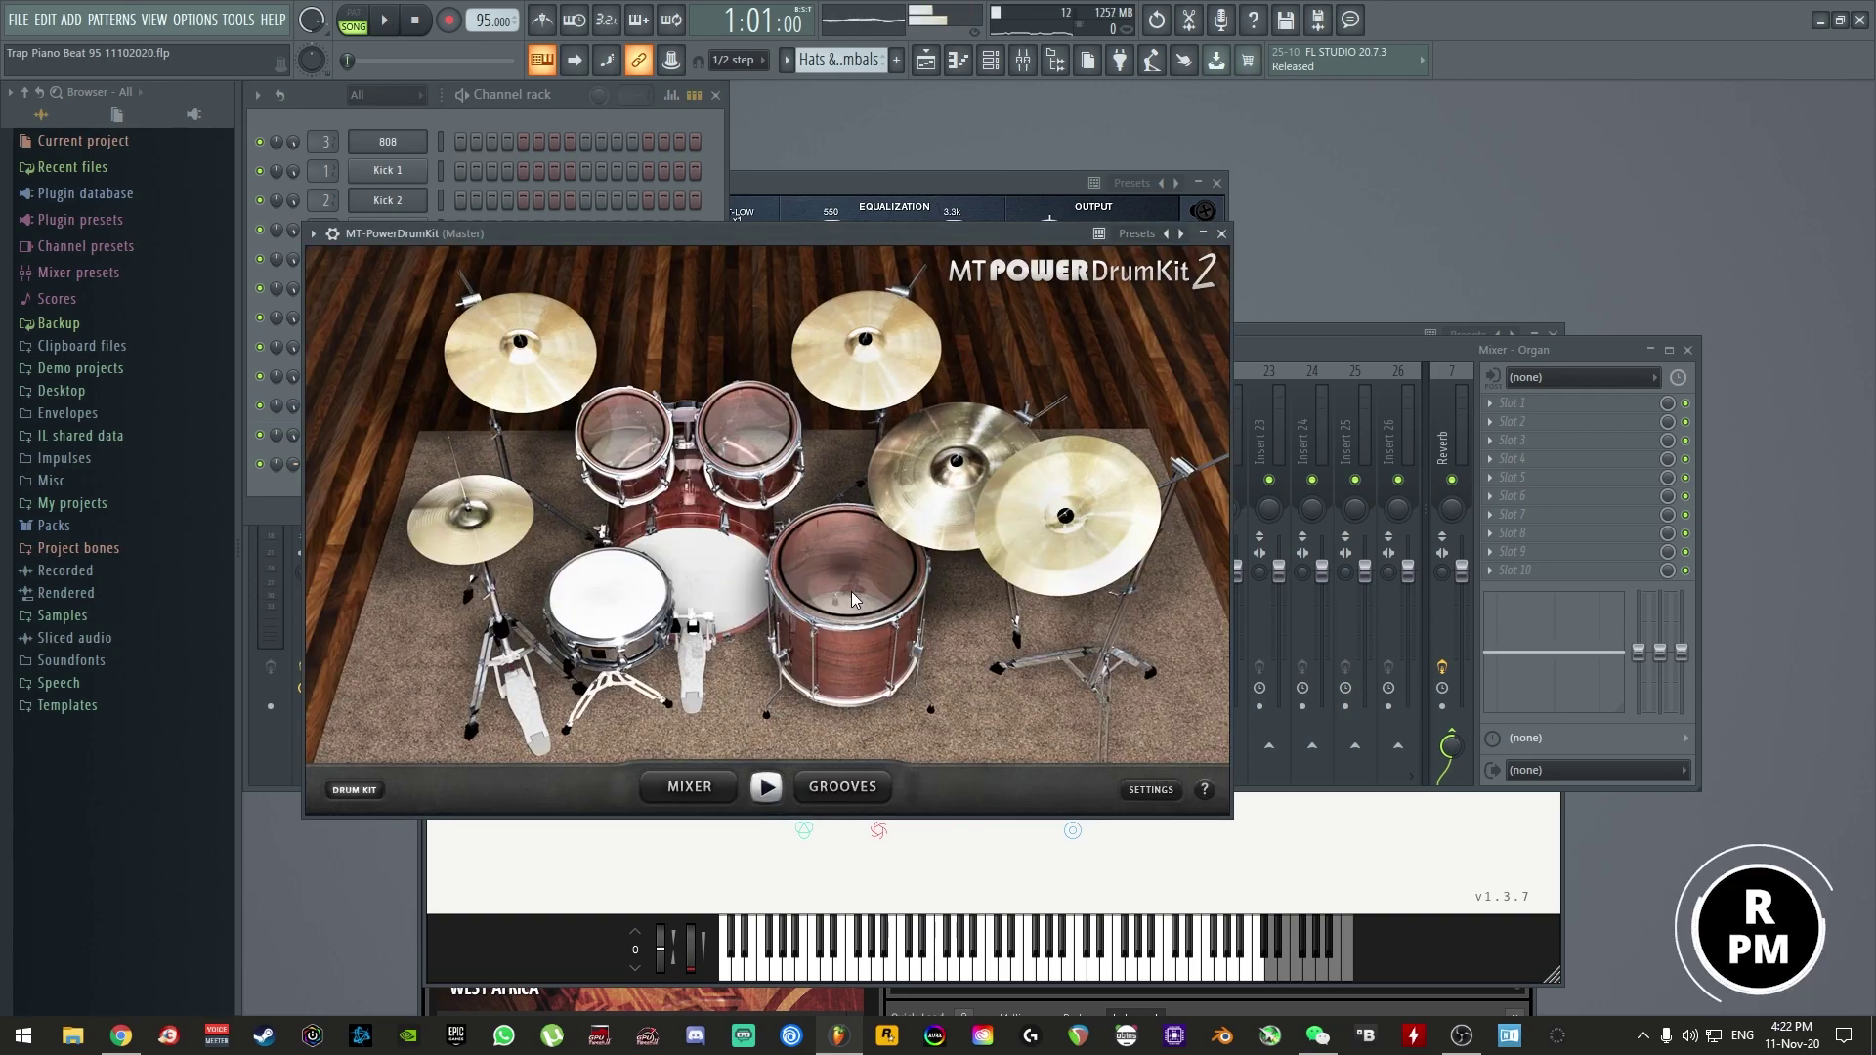
- Rename the MT-PowerDrumKit channel as Hats & Cymbals
{"action": "left_click", "coordinate": [724, 203]}
{"action": "right_click", "coordinate": [416, 464]}
{"action": "left_click", "coordinate": [488, 509]}
{"action": "key", "text": "BackSpace"}
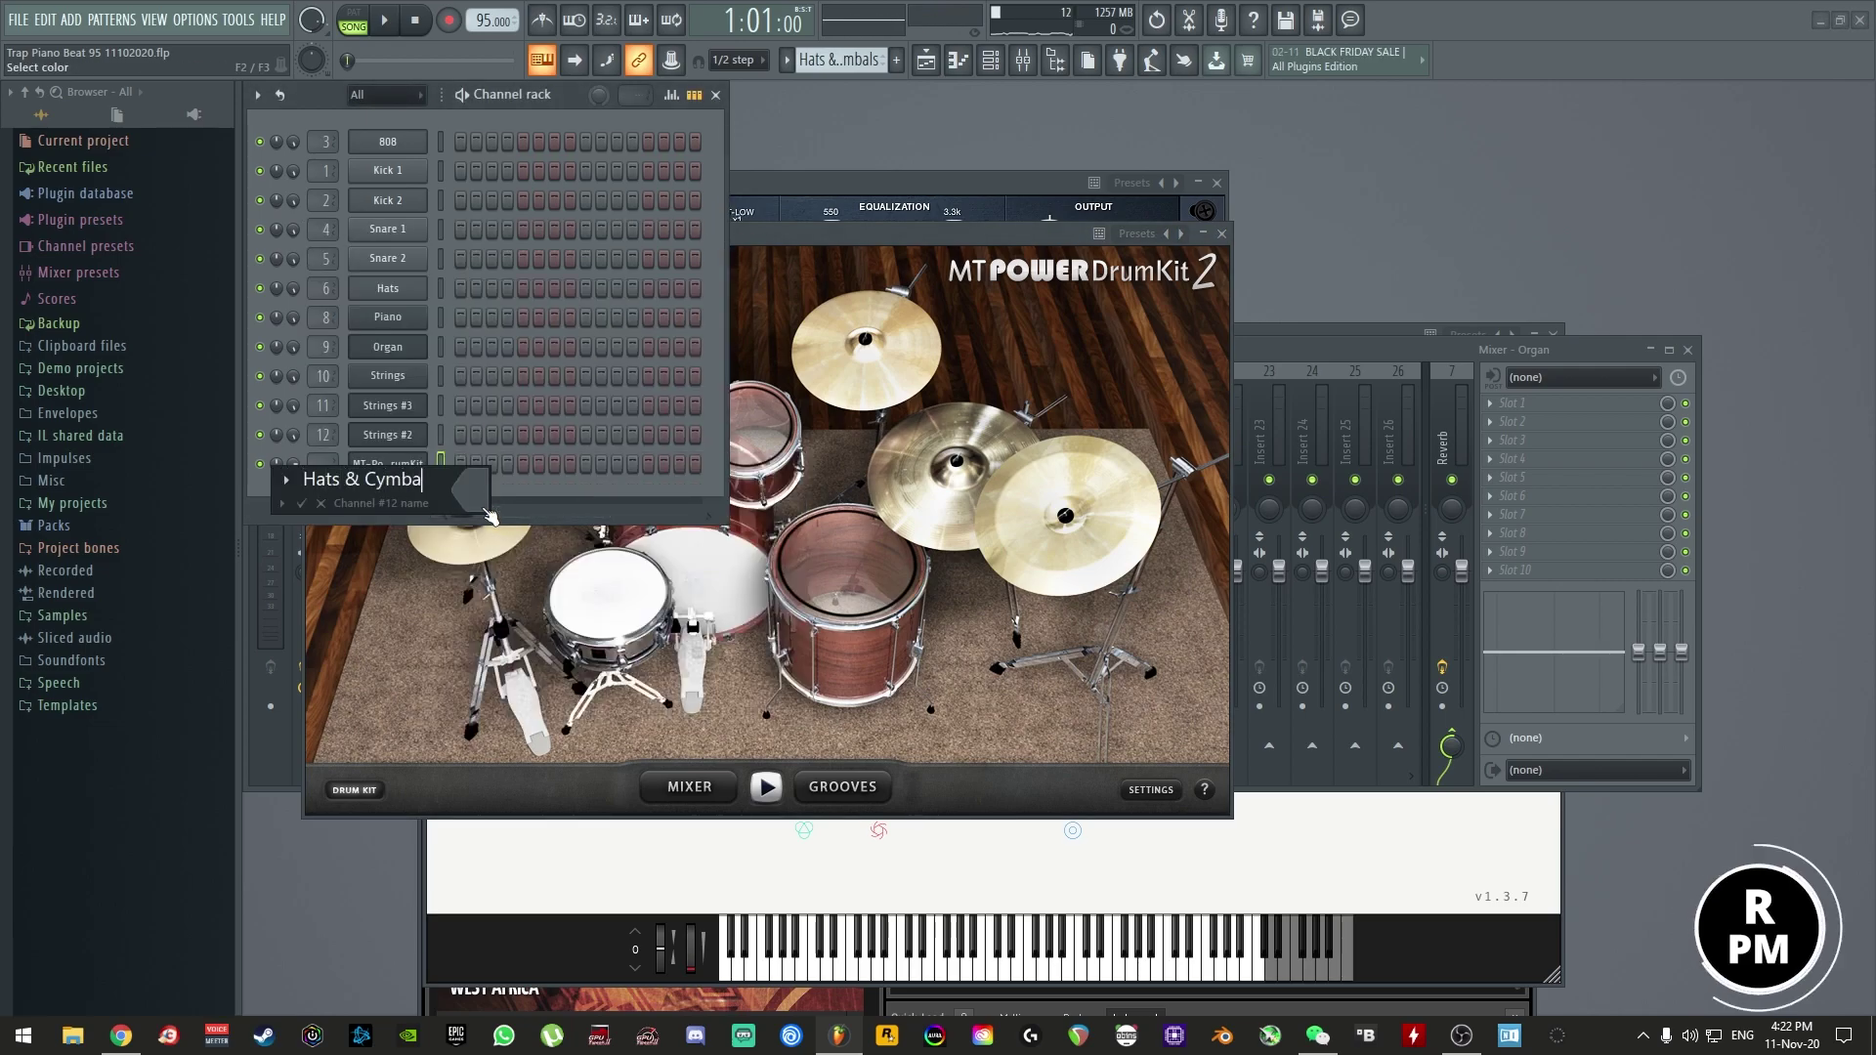
{"action": "type", "text": "ls"}
{"action": "key", "text": "Return"}
- Route the Hats & Cymbals channel to mixer track 13 and move that track beside the drums as track 8
{"action": "left_click", "coordinate": [1259, 350]}
{"action": "left_click", "coordinate": [836, 440]}
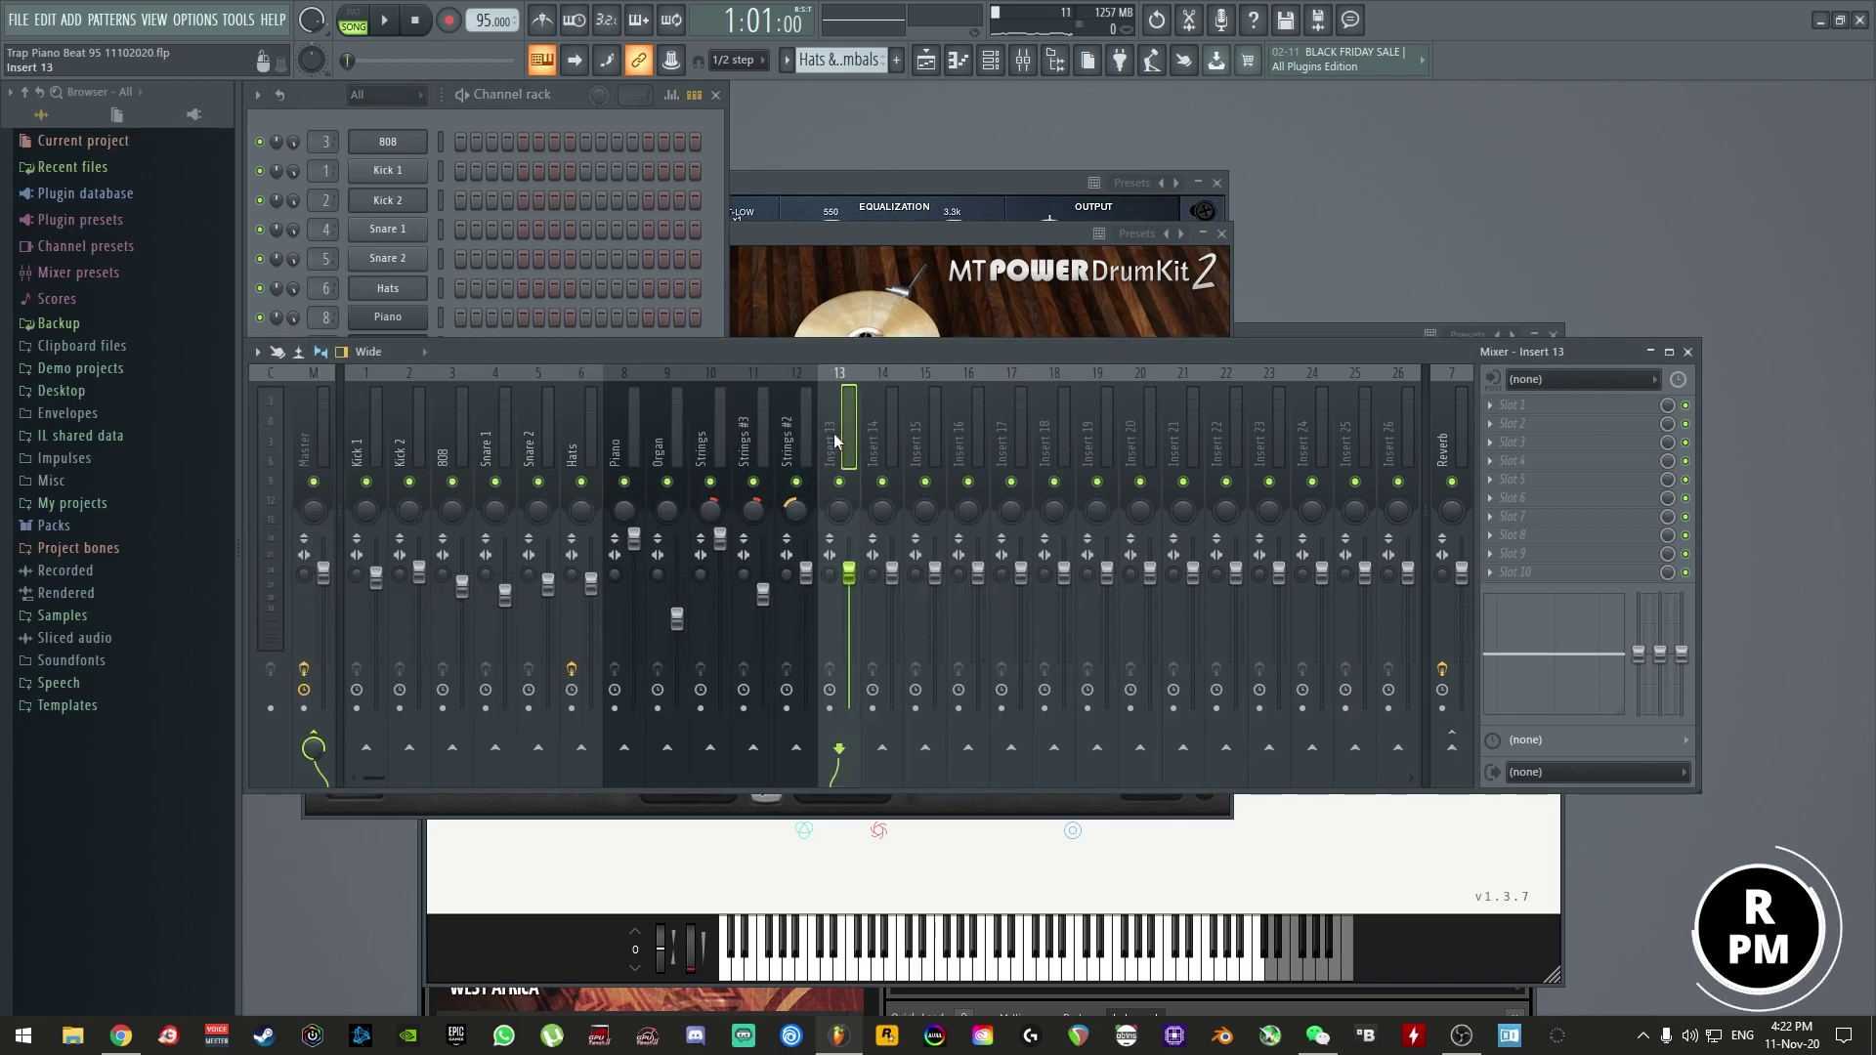
{"action": "key", "text": "ctrl+l"}
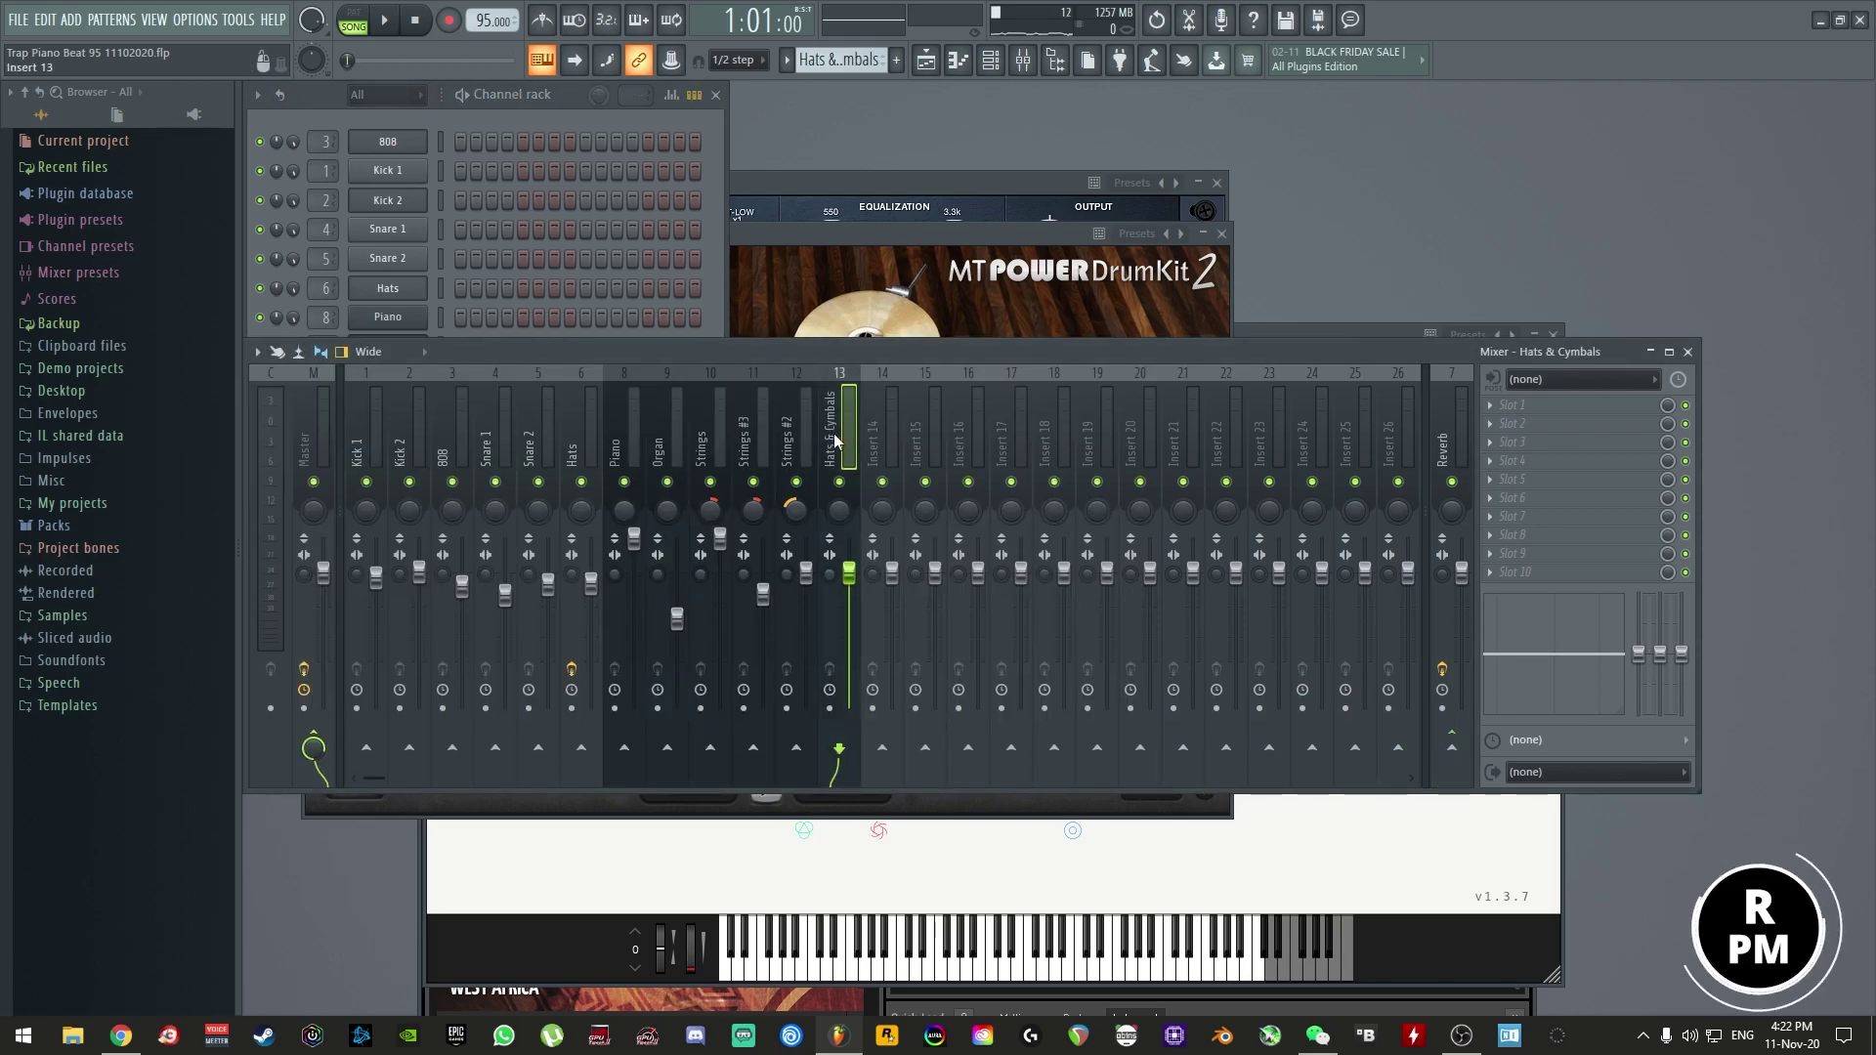
{"action": "key", "text": "alt+Left"}
{"action": "key", "text": "alt+Left"}
{"action": "key", "text": "alt+Left"}
{"action": "key", "text": "alt+Left"}
{"action": "key", "text": "alt+Left"}
{"action": "left_click", "coordinate": [722, 290]}
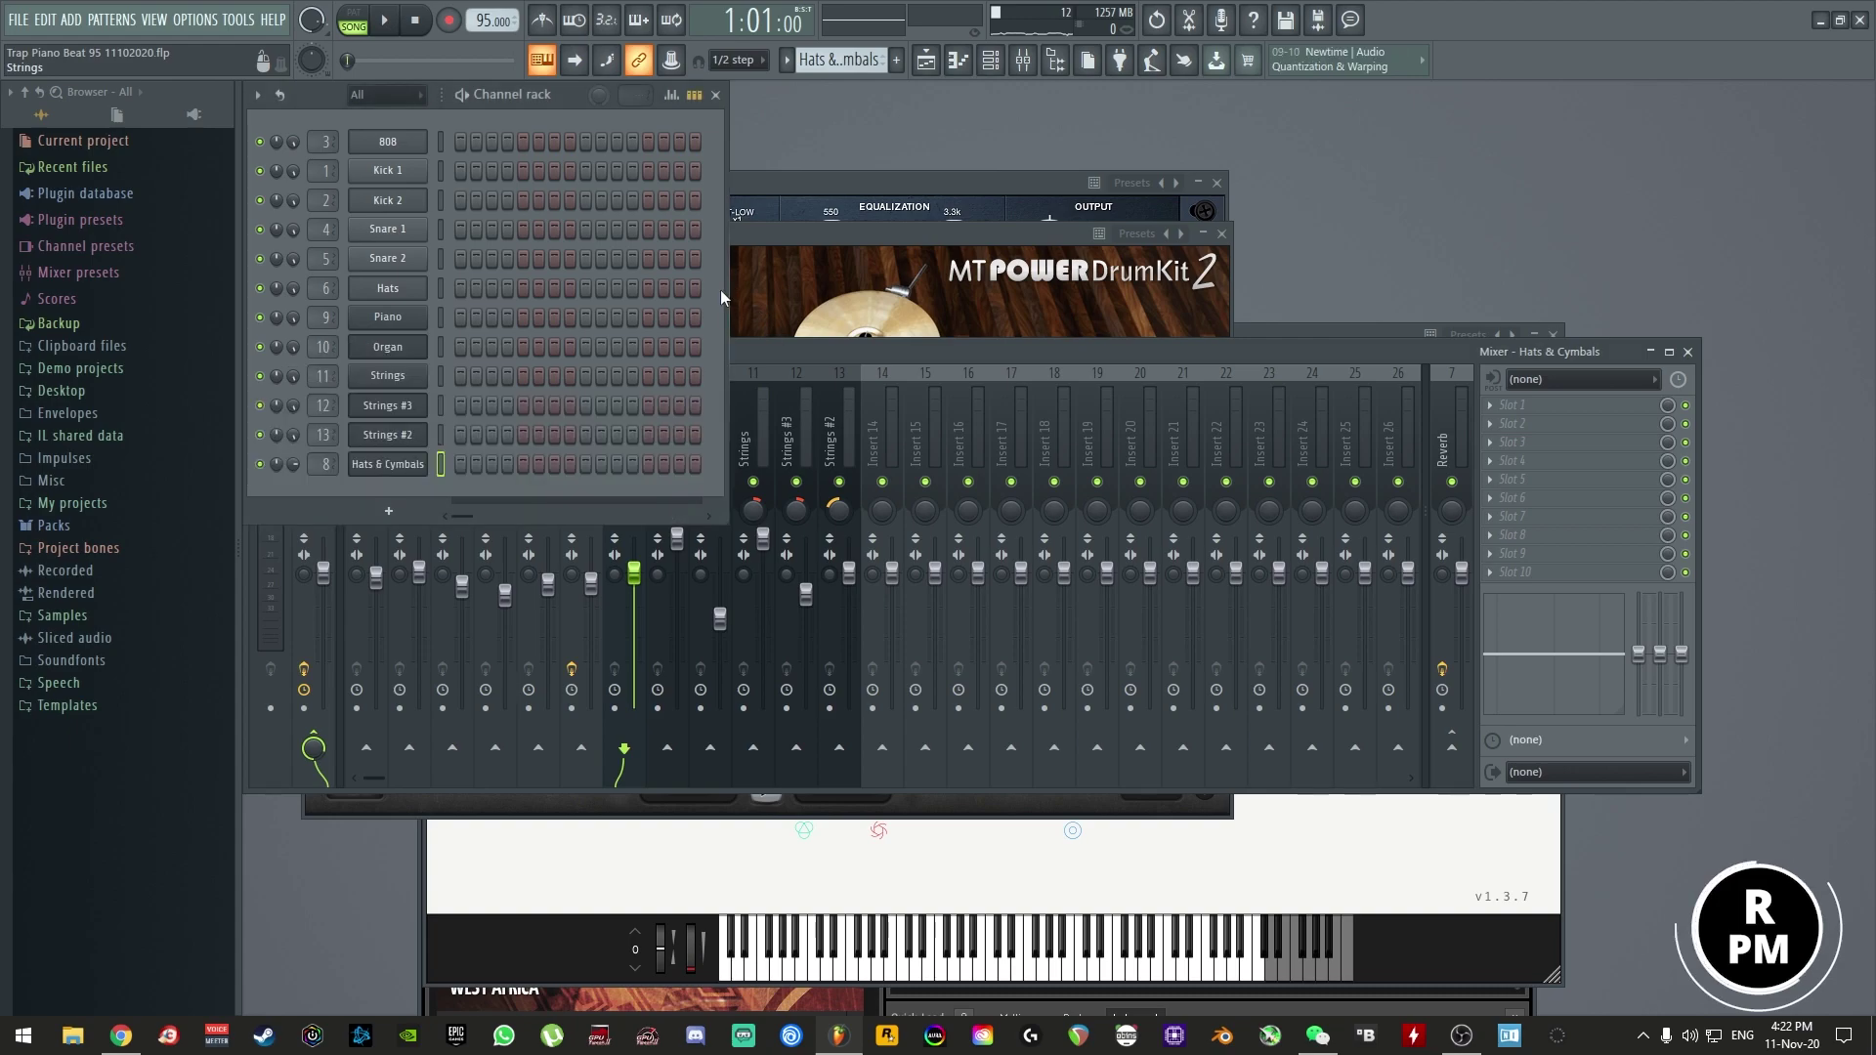
- Place a two-step C#4 note at the start of bar 1 in the Hats & Cymbals channel's piano roll
{"action": "right_click", "coordinate": [420, 462]}
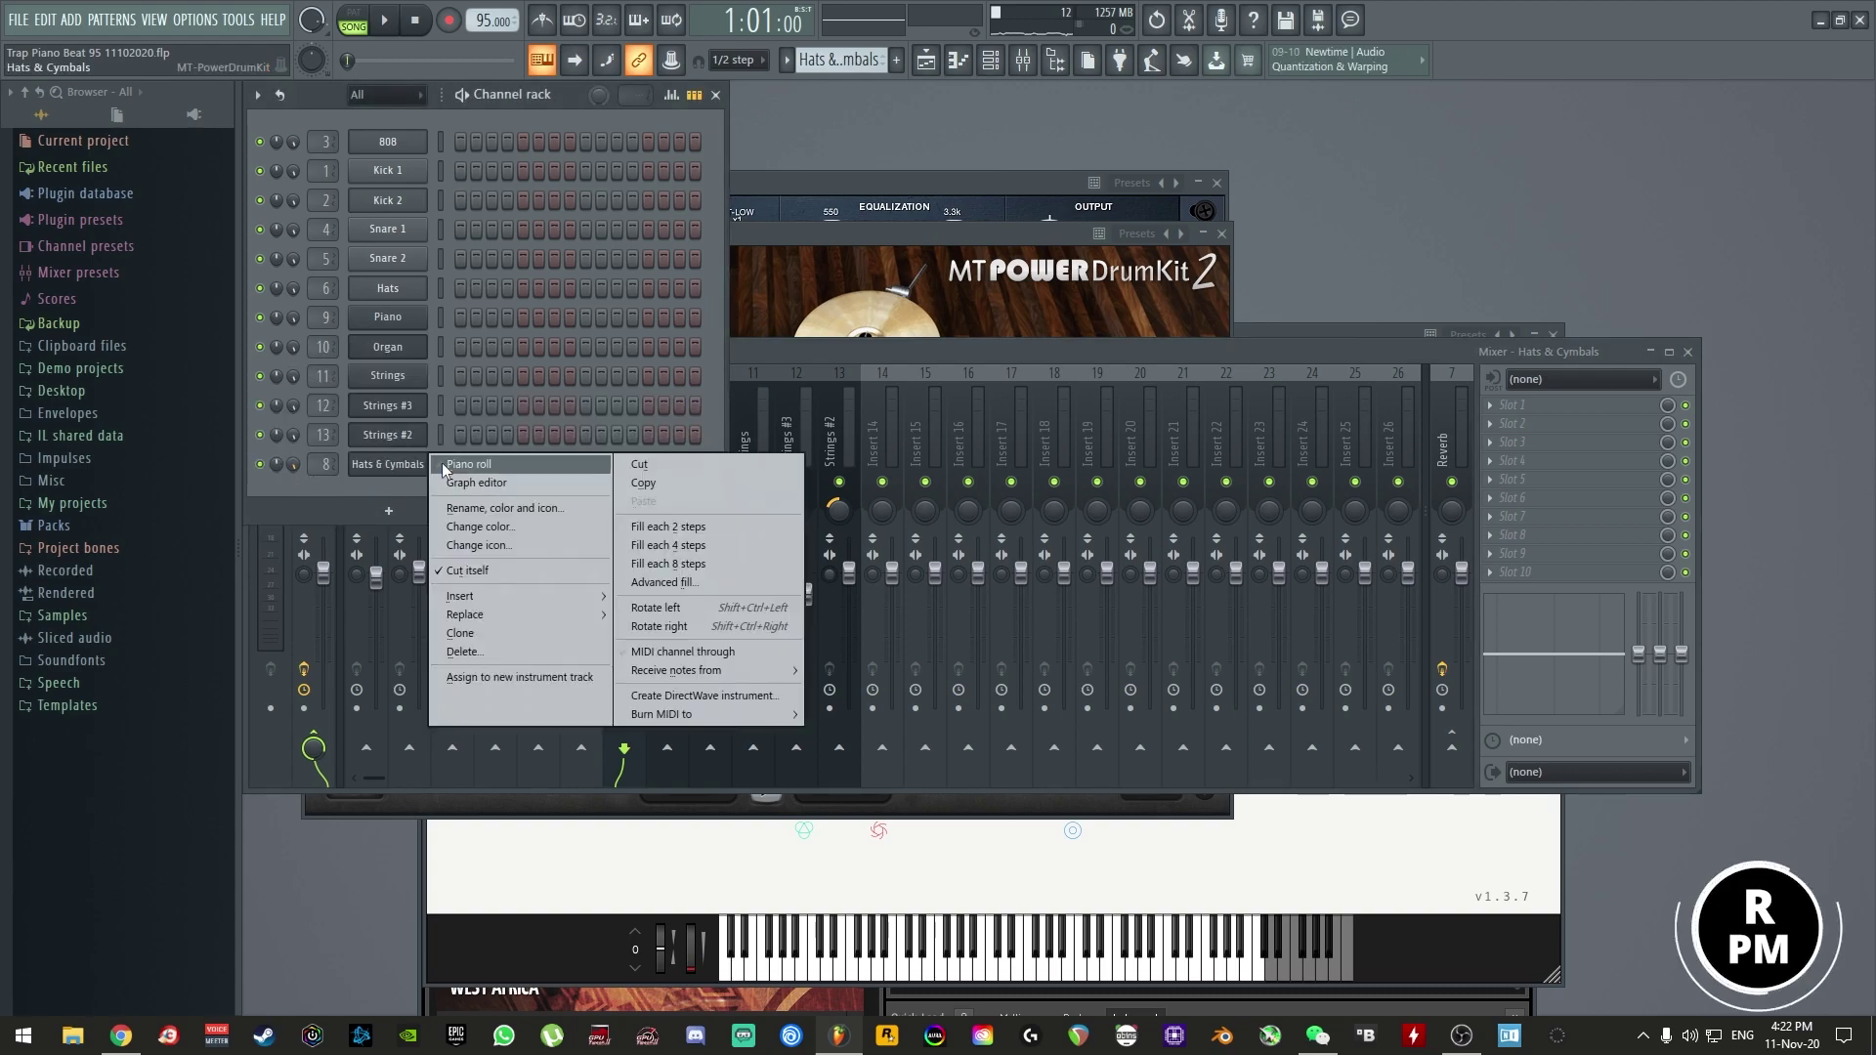
{"action": "left_click", "coordinate": [445, 461]}
{"action": "scroll", "coordinate": [281, 647], "scroll_direction": "up", "scroll_amount": 4}
{"action": "left_click", "coordinate": [264, 486]}
{"action": "left_click", "coordinate": [318, 485]}
{"action": "left_click_drag", "start_coordinate": [544, 480], "coordinate": [347, 487]}
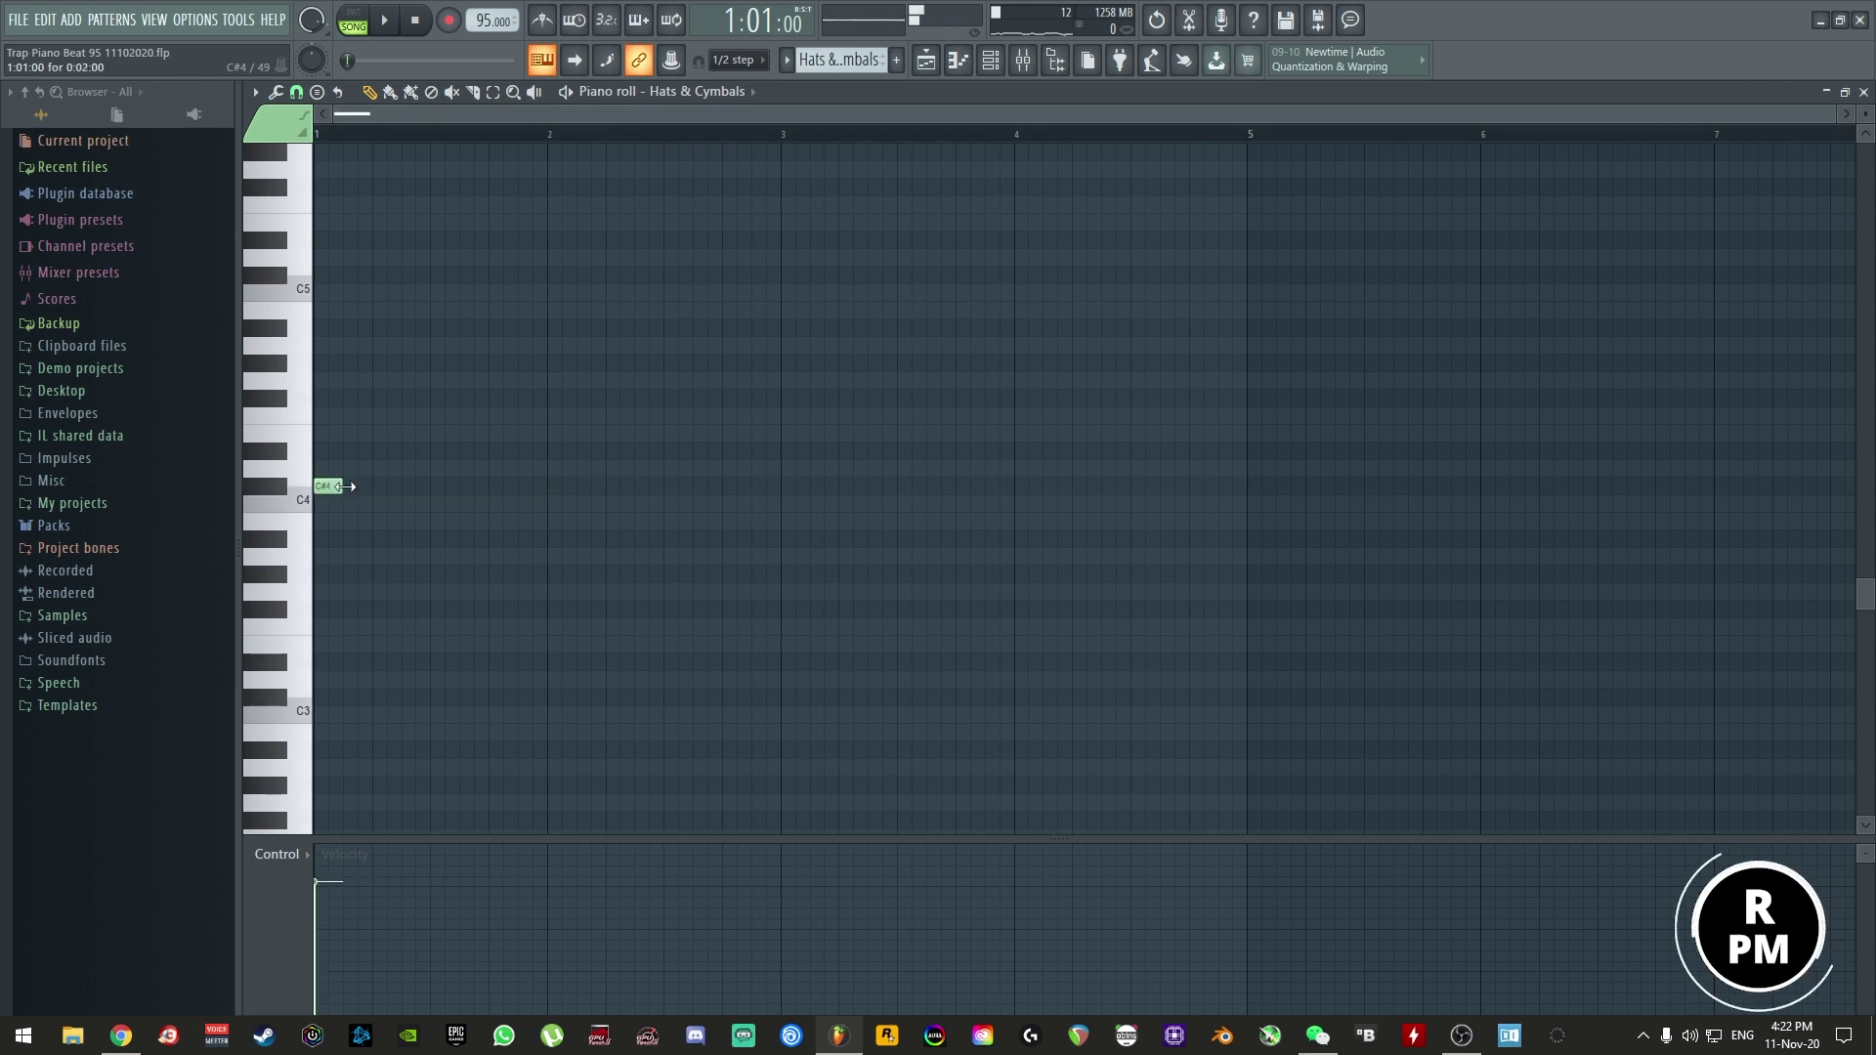
- Place two-step D#4 notes on the offbeats of bar 1 and duplicate the pattern into bar 2 without the repeated C#4 note
{"action": "left_click", "coordinate": [357, 450]}
{"action": "left_click", "coordinate": [415, 450]}
{"action": "left_click", "coordinate": [474, 450]}
{"action": "scroll", "coordinate": [746, 115], "scroll_direction": "right", "scroll_amount": 3}
{"action": "key", "text": "ctrl+a"}
{"action": "key", "text": "ctrl+b"}
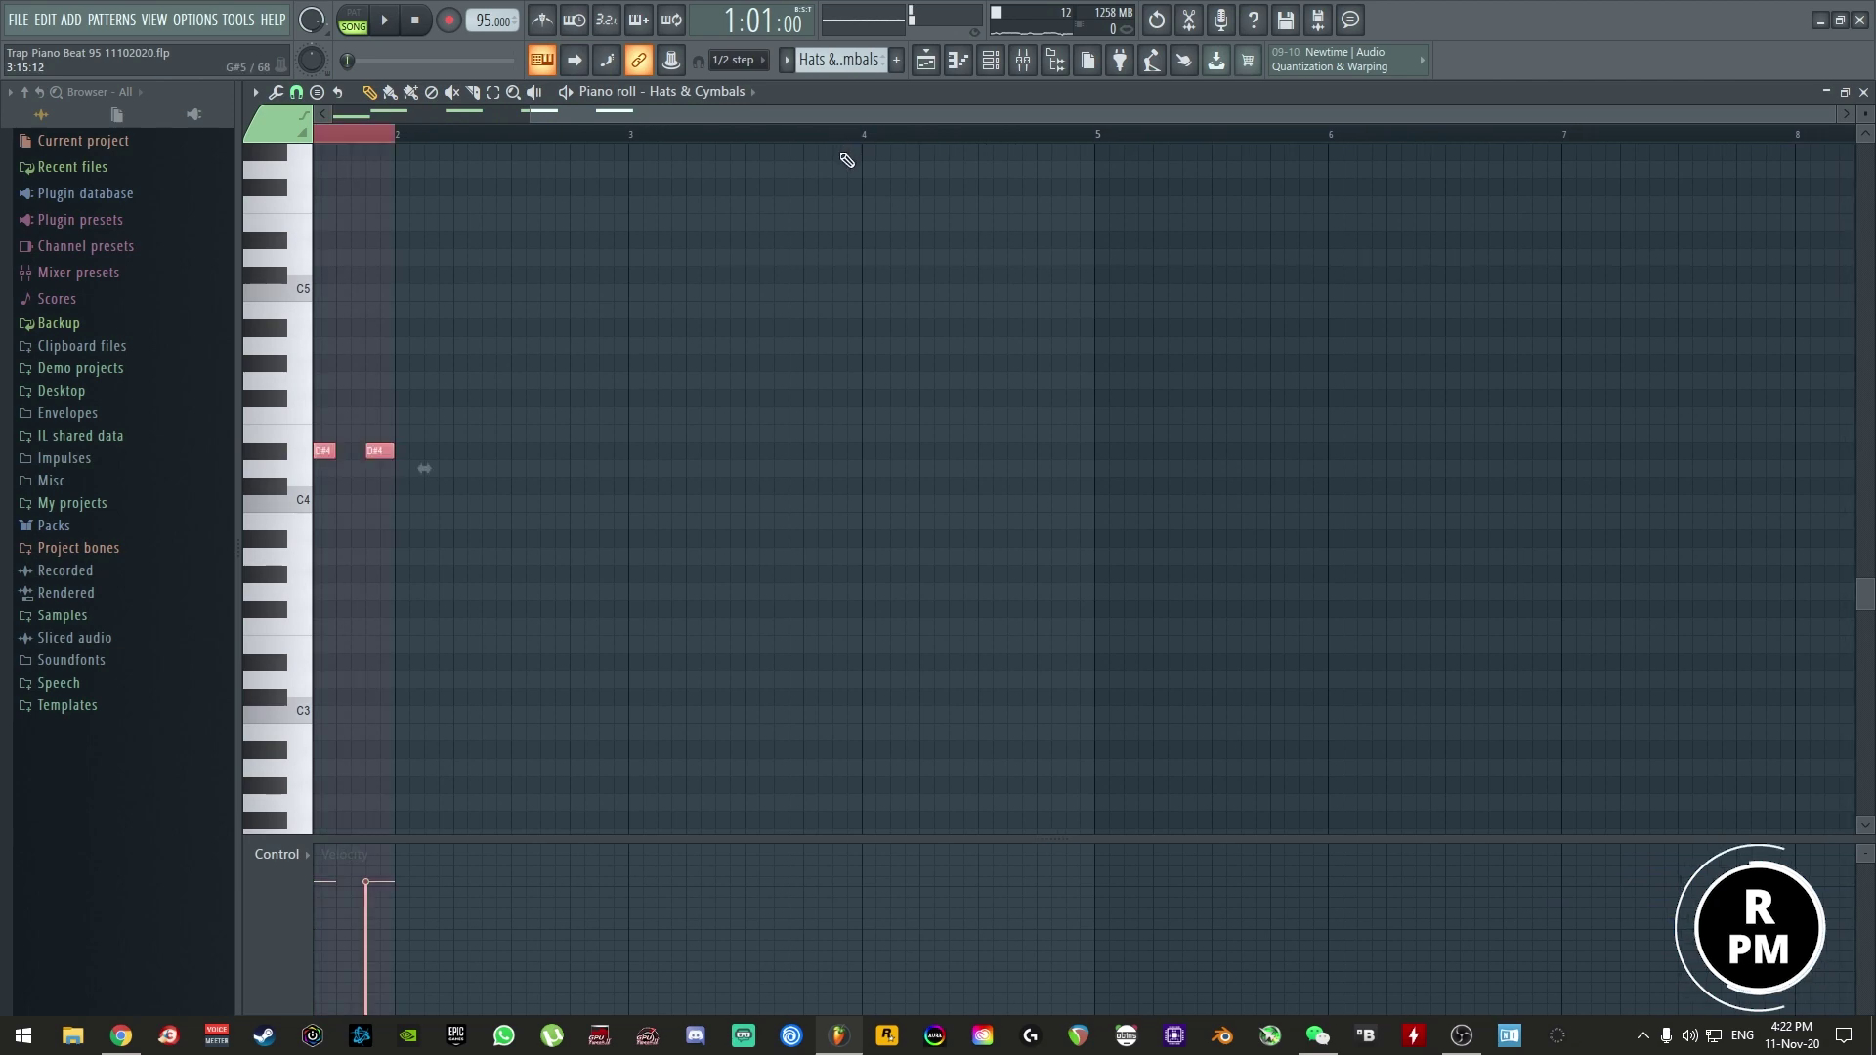
{"action": "right_click", "coordinate": [402, 487]}
{"action": "scroll", "coordinate": [739, 127], "scroll_direction": "right", "scroll_amount": 3}
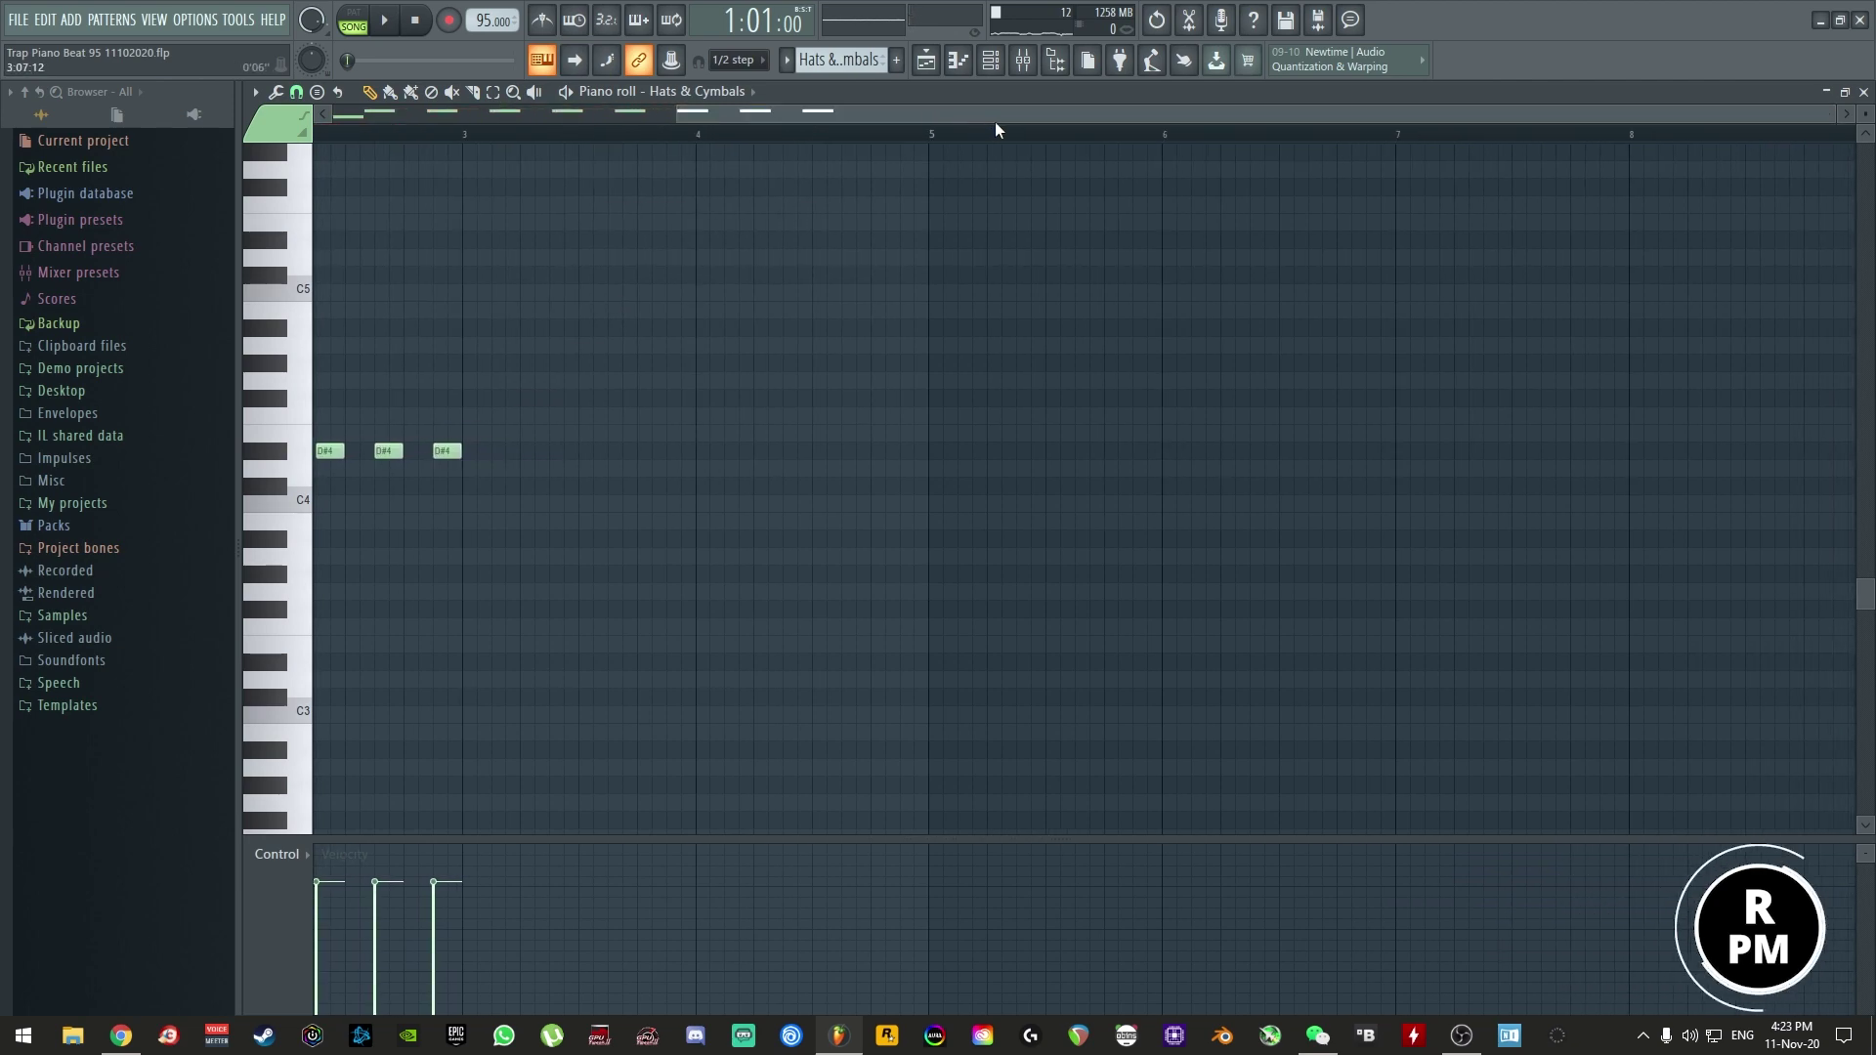
- Duplicate the two-bar hat pattern through bar 4 and delete the repeated C#4 note at bar 3
{"action": "key", "text": "ctrl+a"}
{"action": "key", "text": "ctrl+b"}
{"action": "key", "text": "ctrl+a"}
{"action": "key", "text": "ctrl+b"}
{"action": "scroll", "coordinate": [728, 299], "scroll_direction": "left", "scroll_amount": 3}
{"action": "key", "text": "shift+Right"}
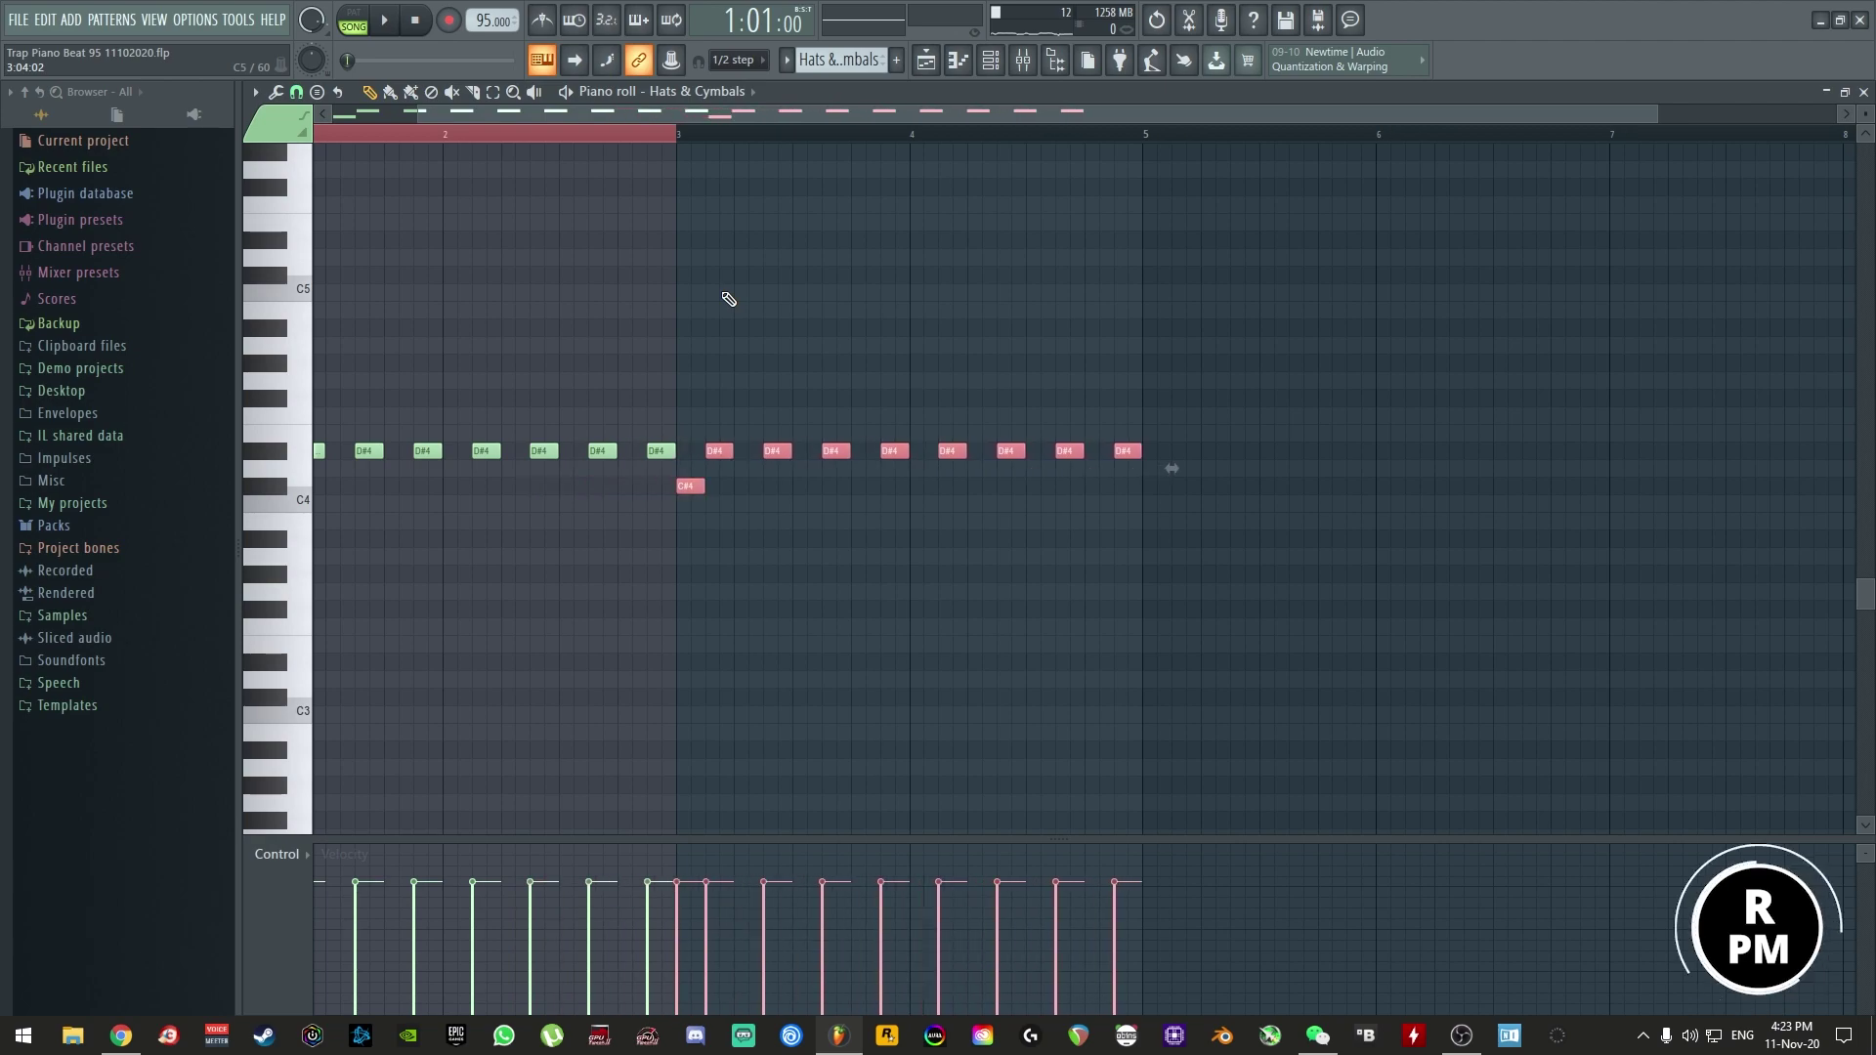
{"action": "right_click", "coordinate": [681, 491]}
- Place a two-step G#3 note one step into bar 3 and close the piano roll
{"action": "scroll", "coordinate": [796, 222], "scroll_direction": "left", "scroll_amount": 2}
{"action": "left_click", "coordinate": [797, 573]}
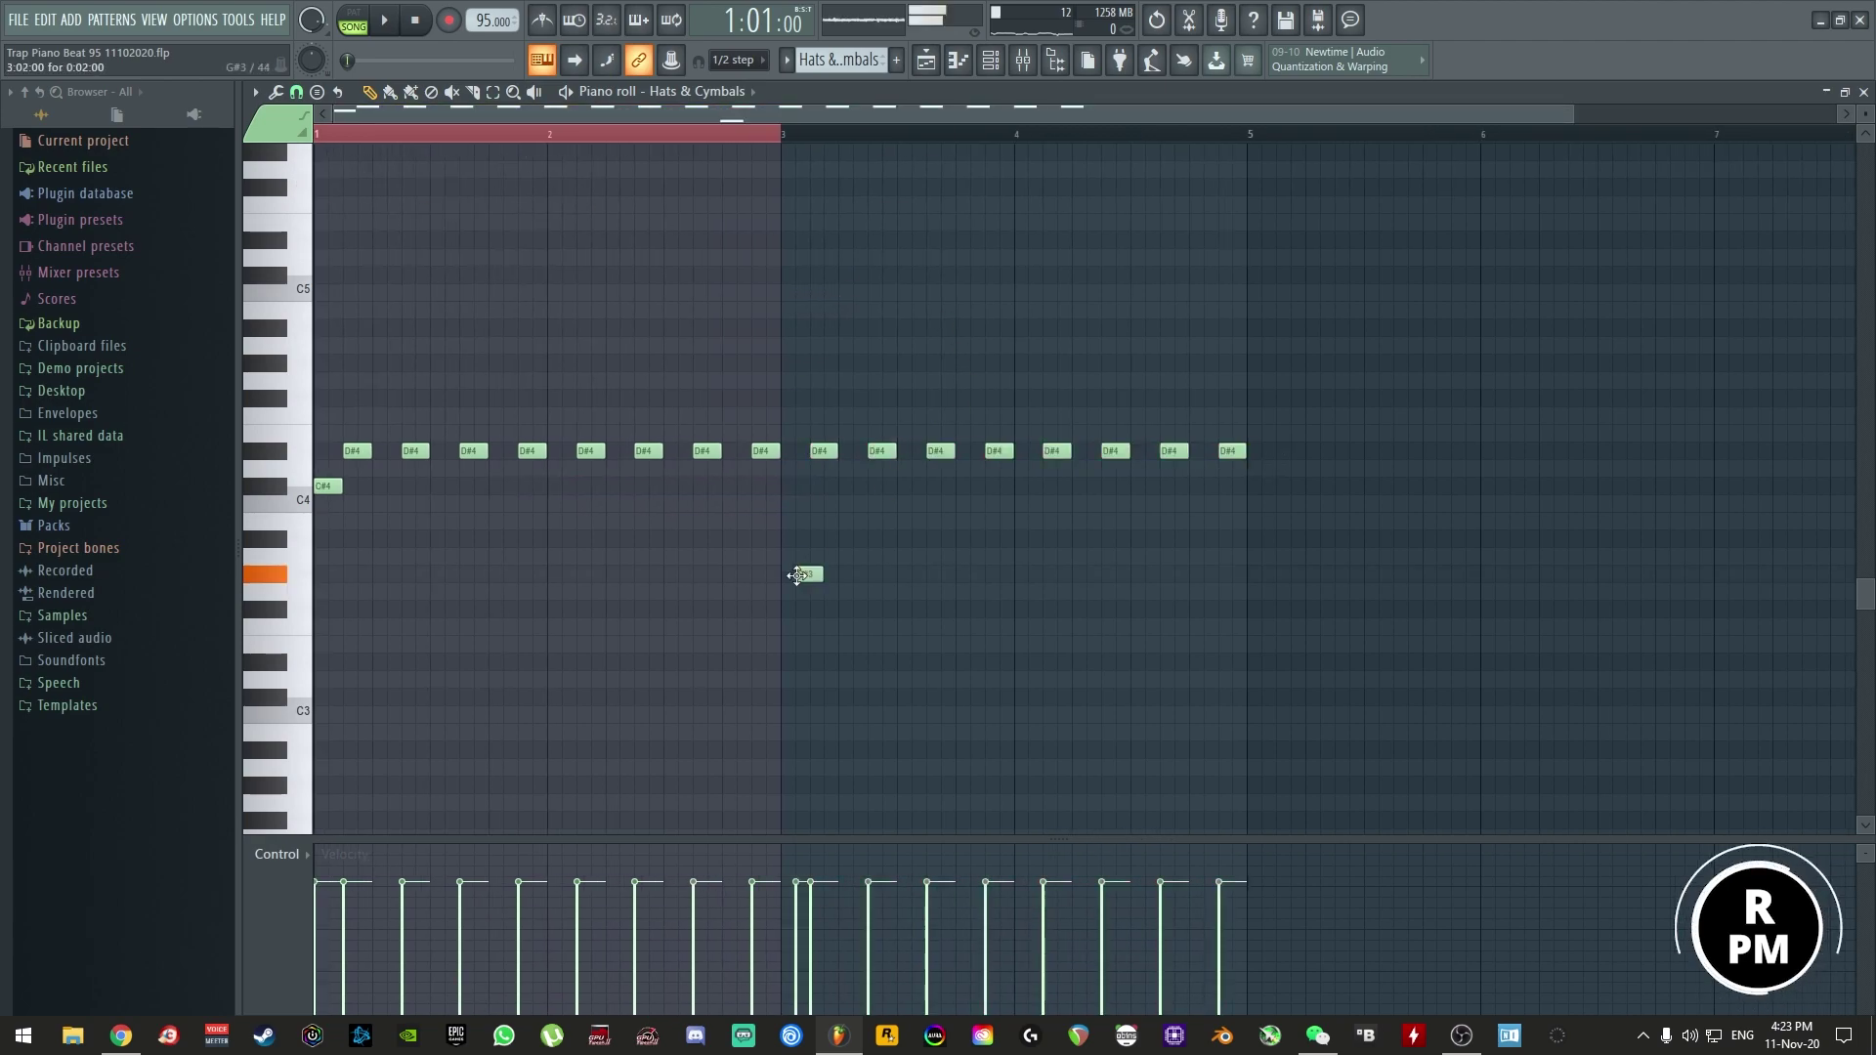
{"action": "key", "text": "F7"}
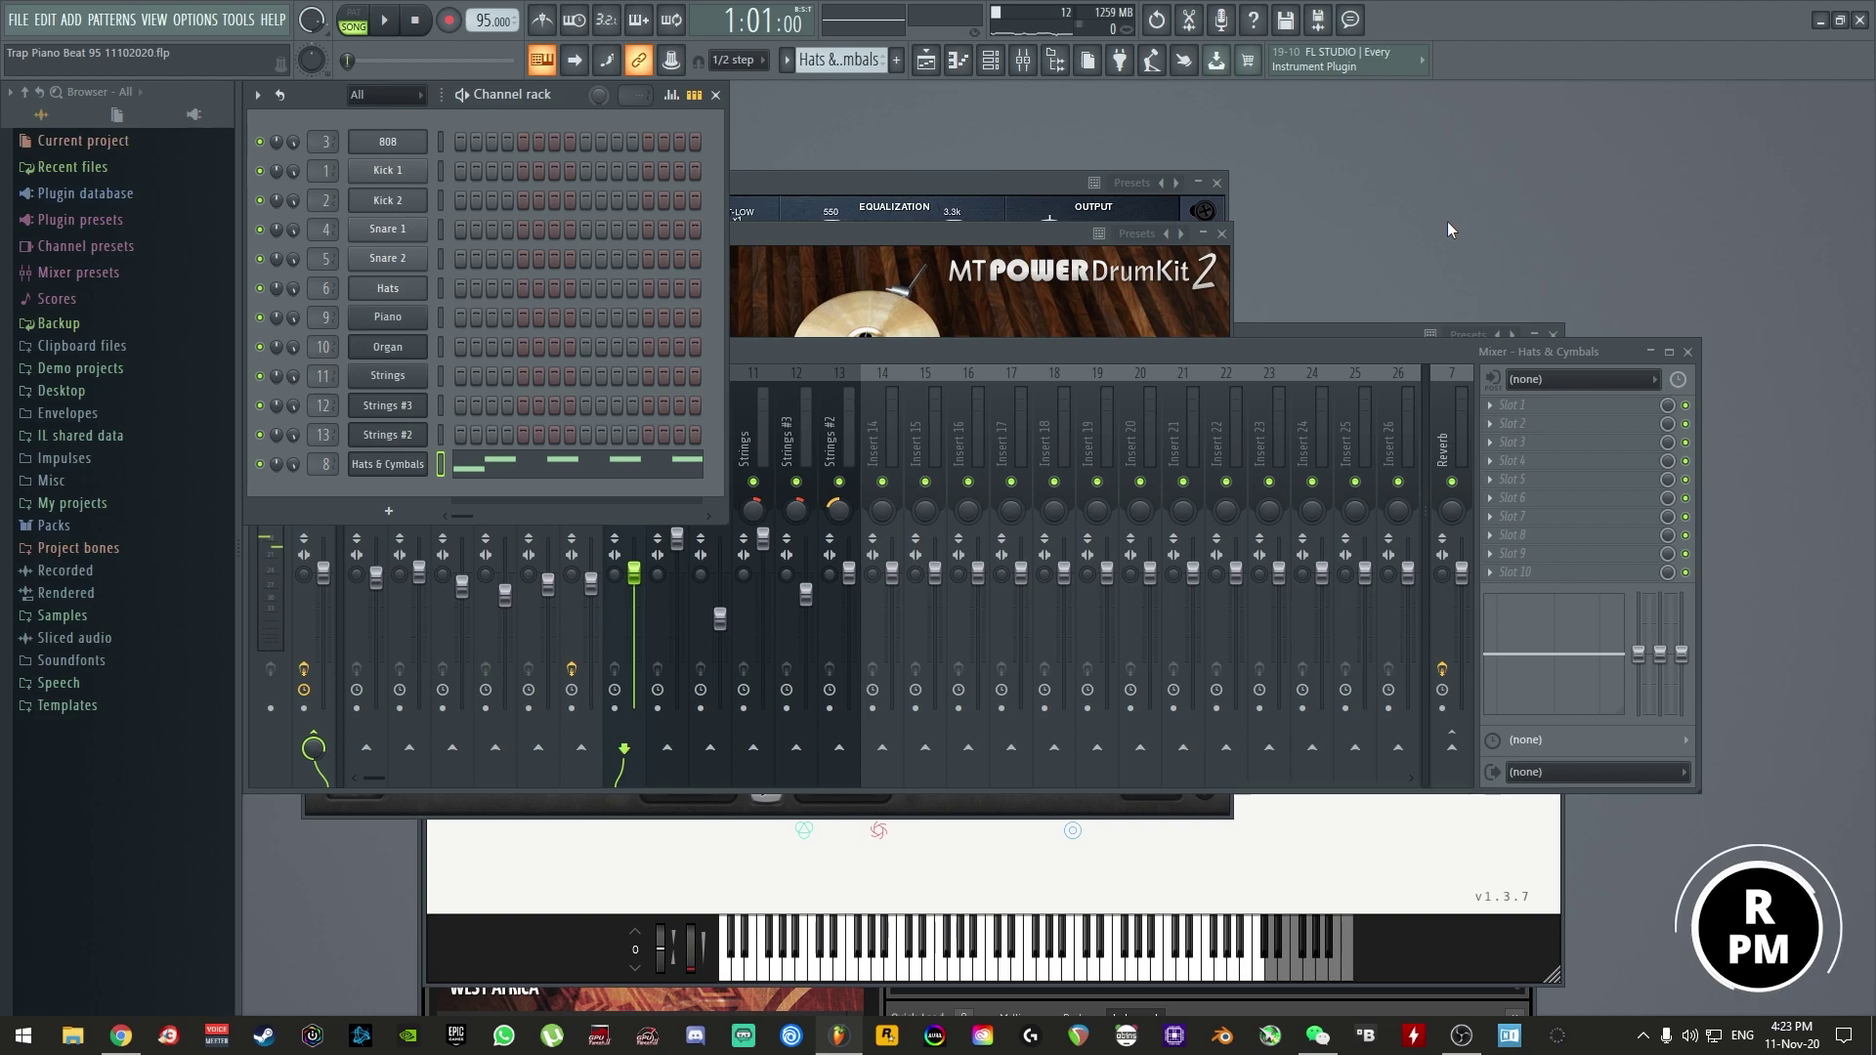
- Shift the 808, piano and strings clips down one playlist track and fill track 2 with Hats & Cymbals clips through bar 16
{"action": "key", "text": "F5"}
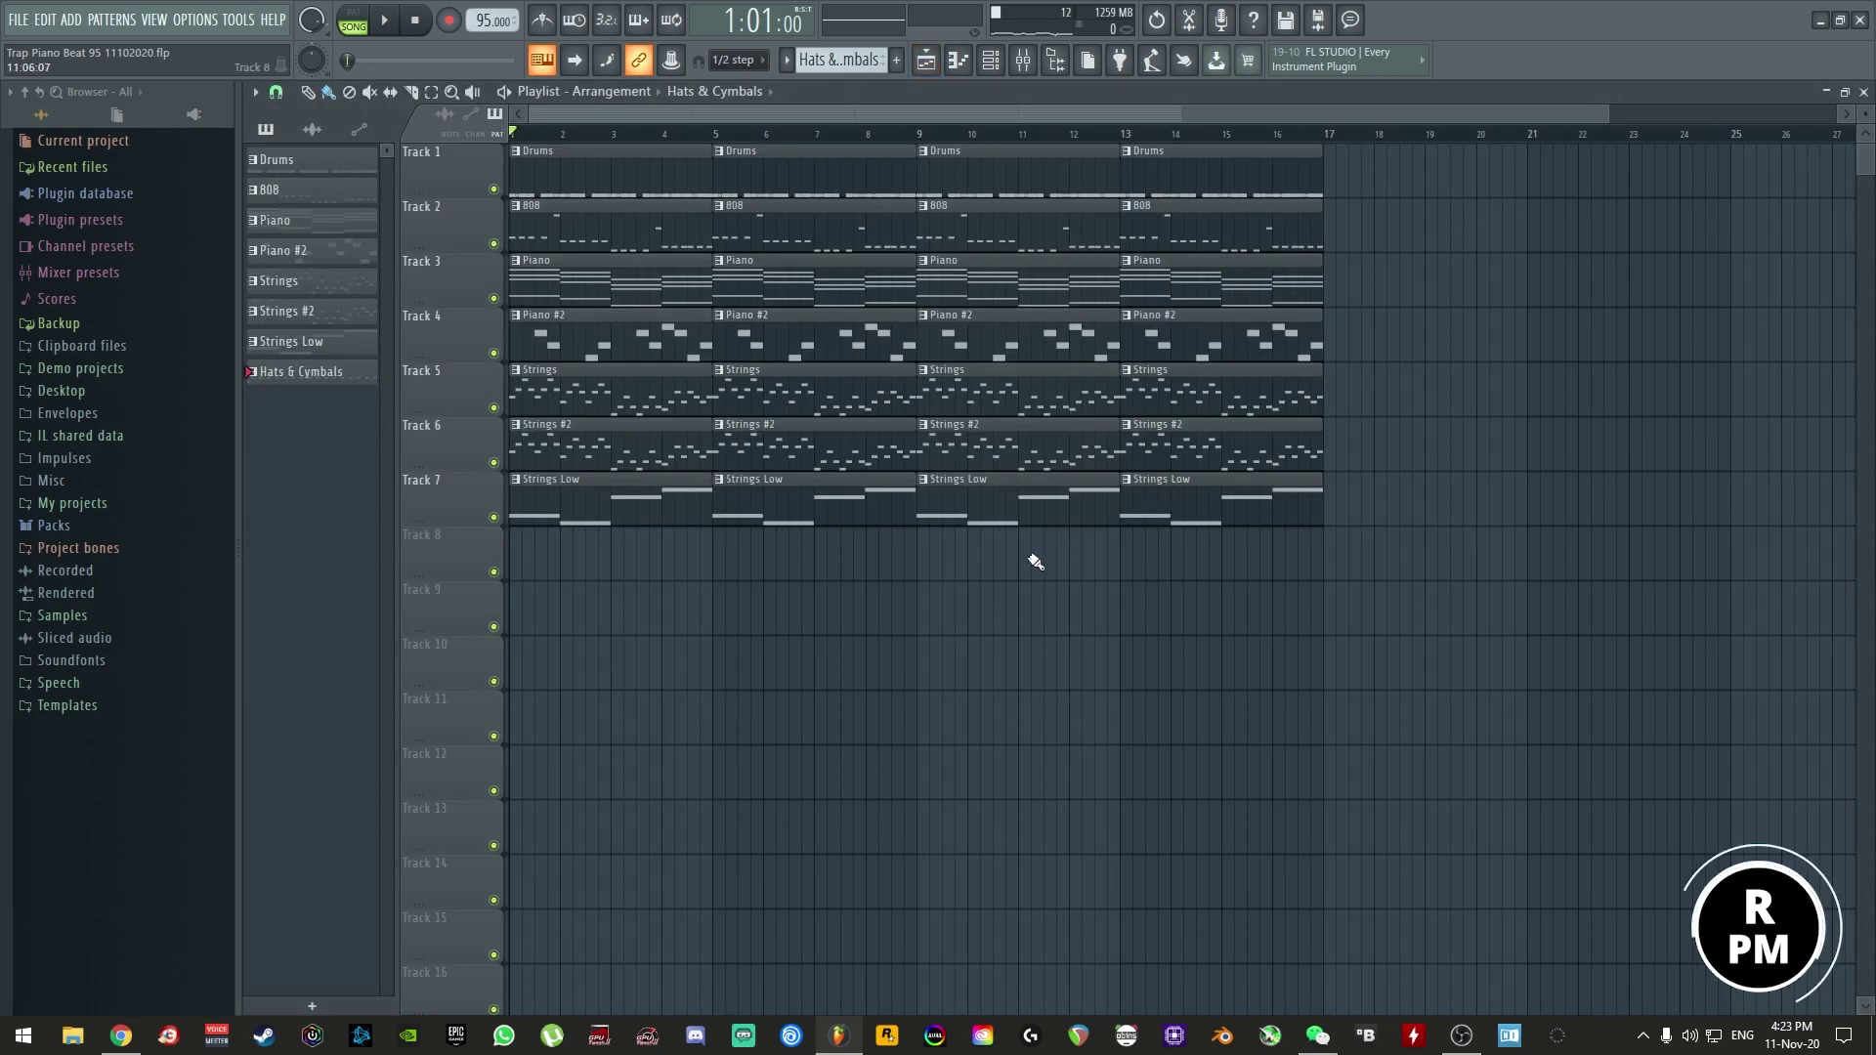
{"action": "left_click_drag", "start_coordinate": [1407, 322], "coordinate": [485, 524]}
{"action": "left_click_drag", "start_coordinate": [1397, 230], "coordinate": [493, 528]}
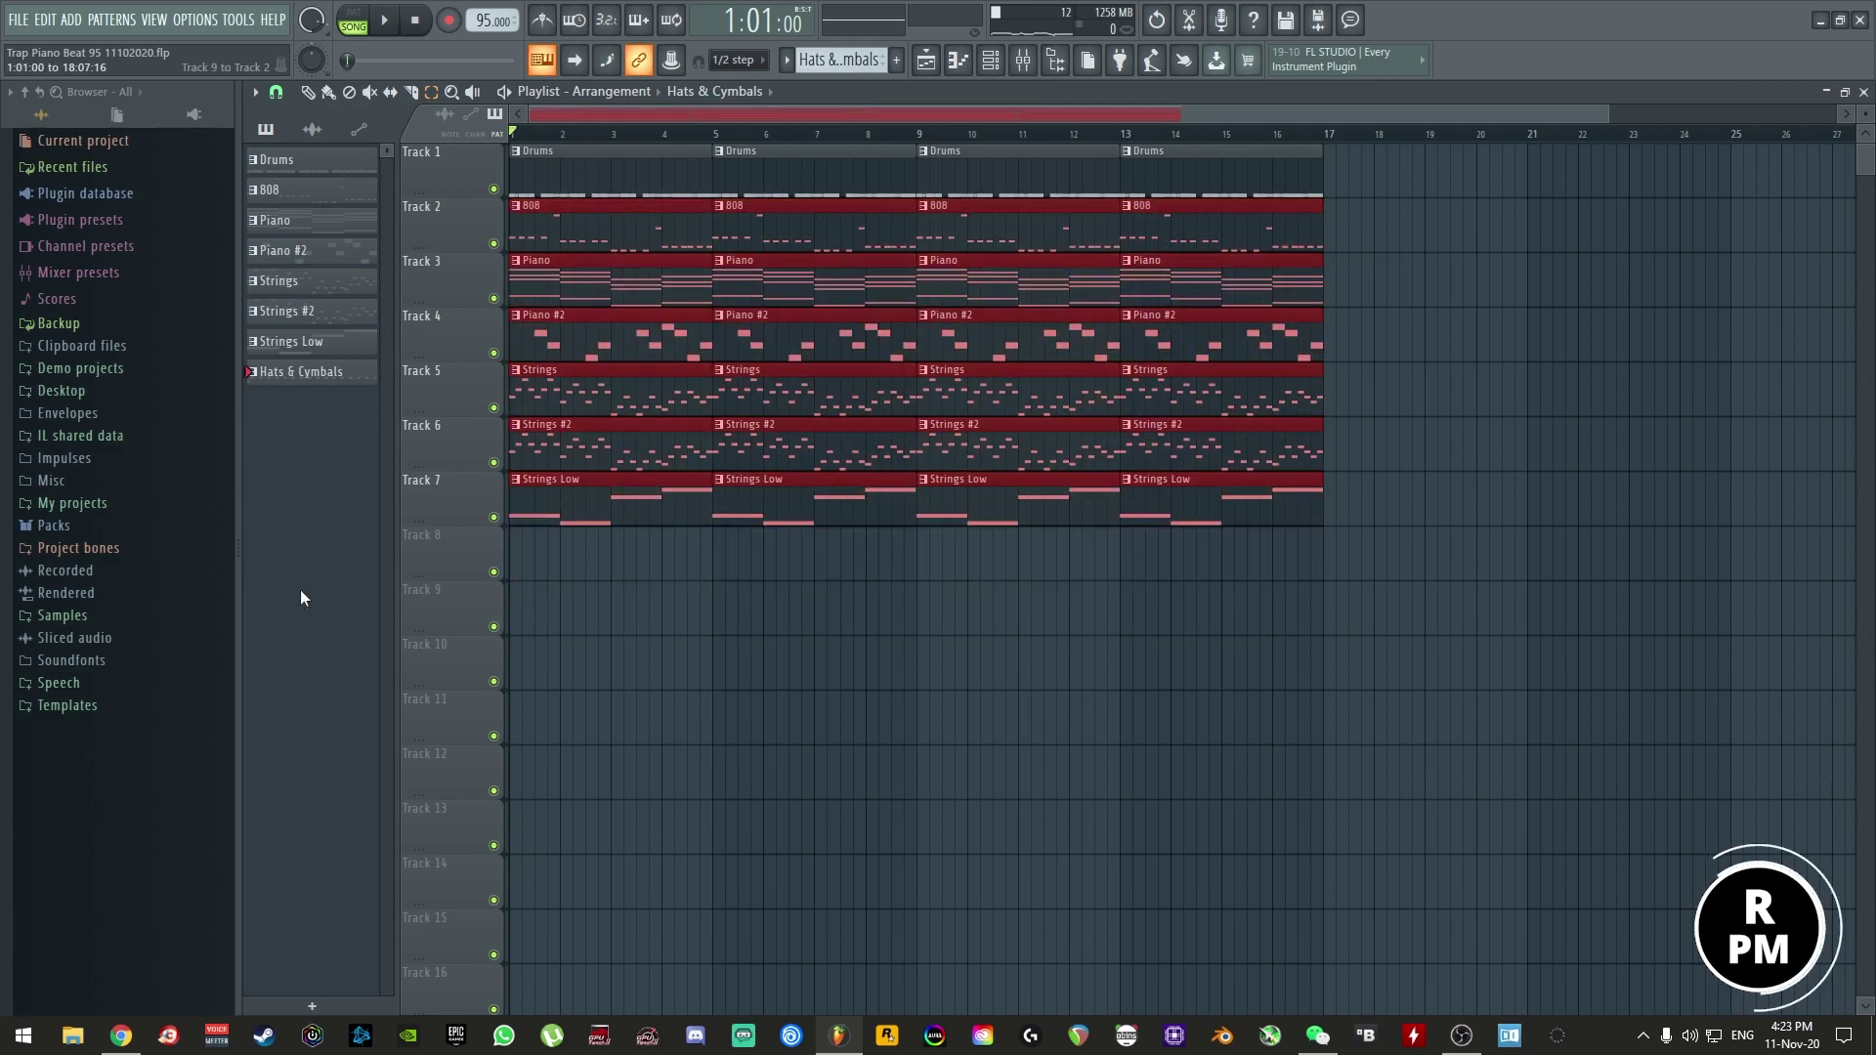
{"action": "key", "text": "shift+Down"}
{"action": "key", "text": "ctrl+d"}
{"action": "mouse_move", "coordinate": [520, 235]}
{"action": "left_mouse_down"}
{"action": "mouse_move", "coordinate": [984, 231]}
{"action": "mouse_move", "coordinate": [1437, 284]}
{"action": "left_mouse_up"}
- Lower the Hats & Cymbals mixer track's volume to about -4.2 dB while playing back the song
{"action": "key", "text": "space"}
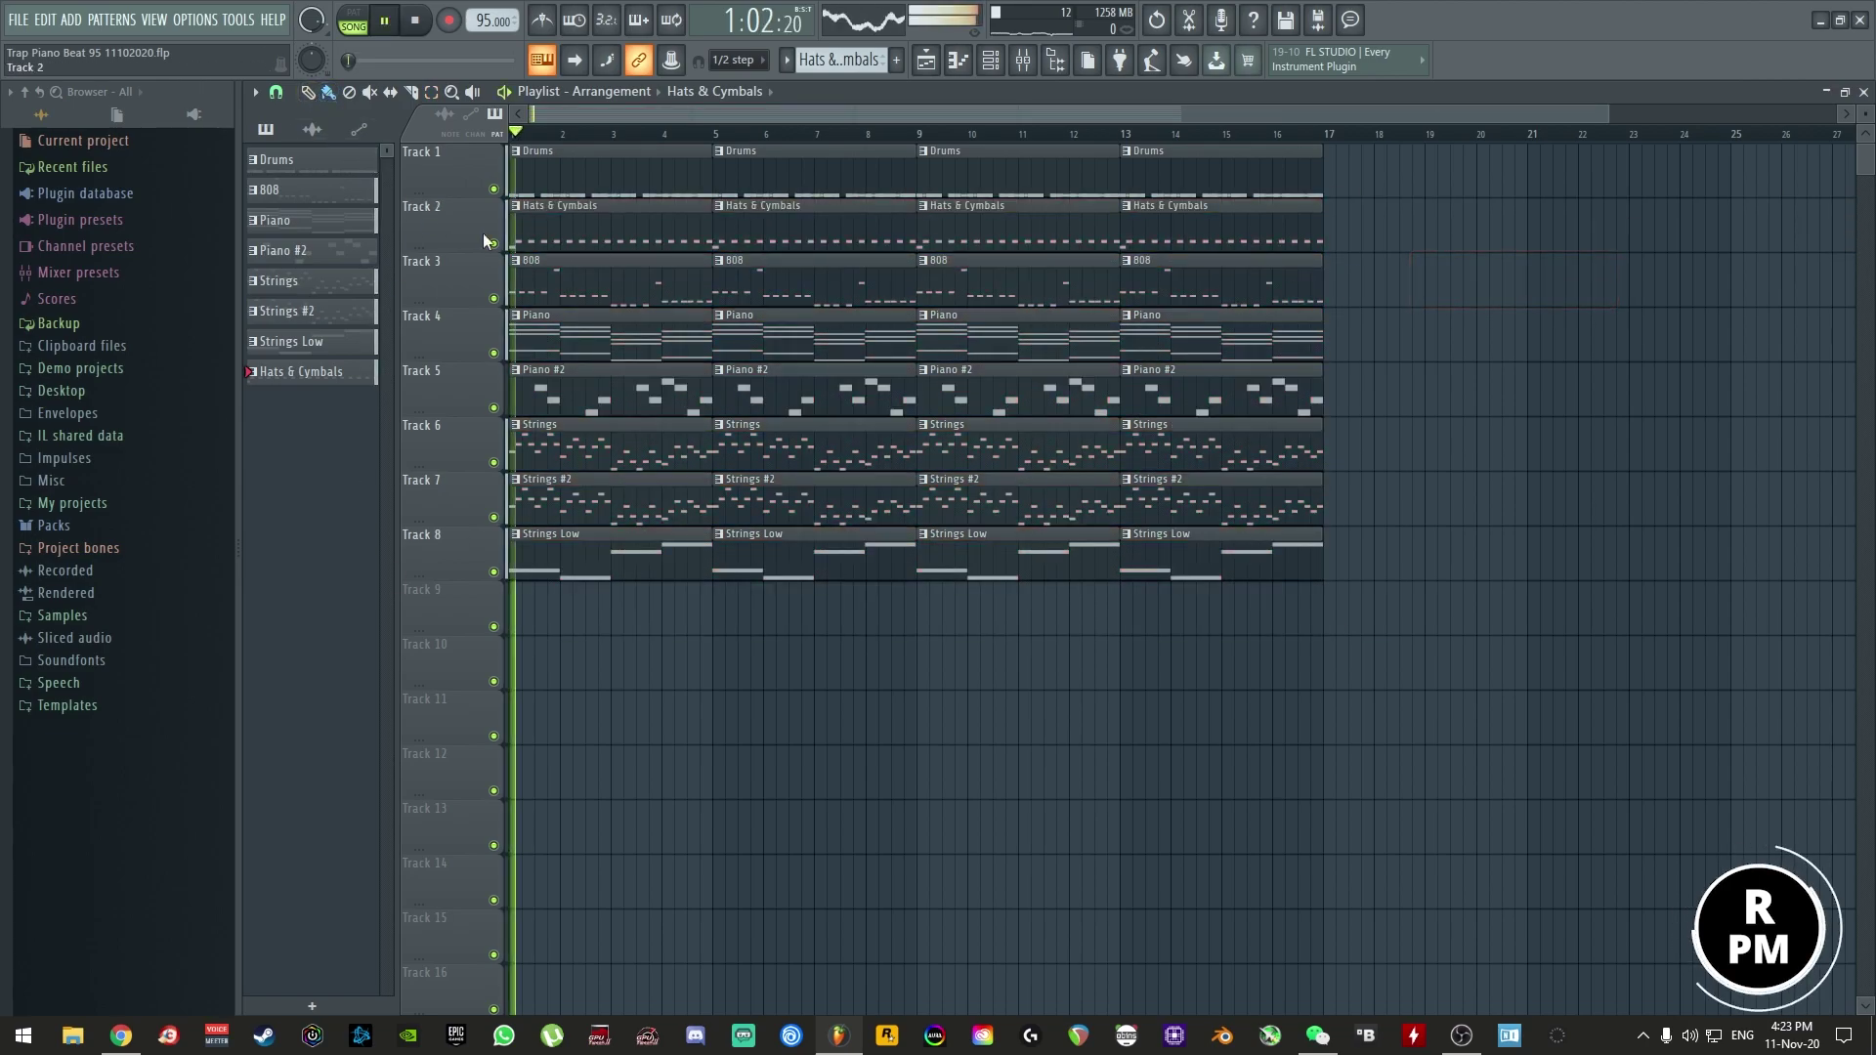
{"action": "key", "text": "F9"}
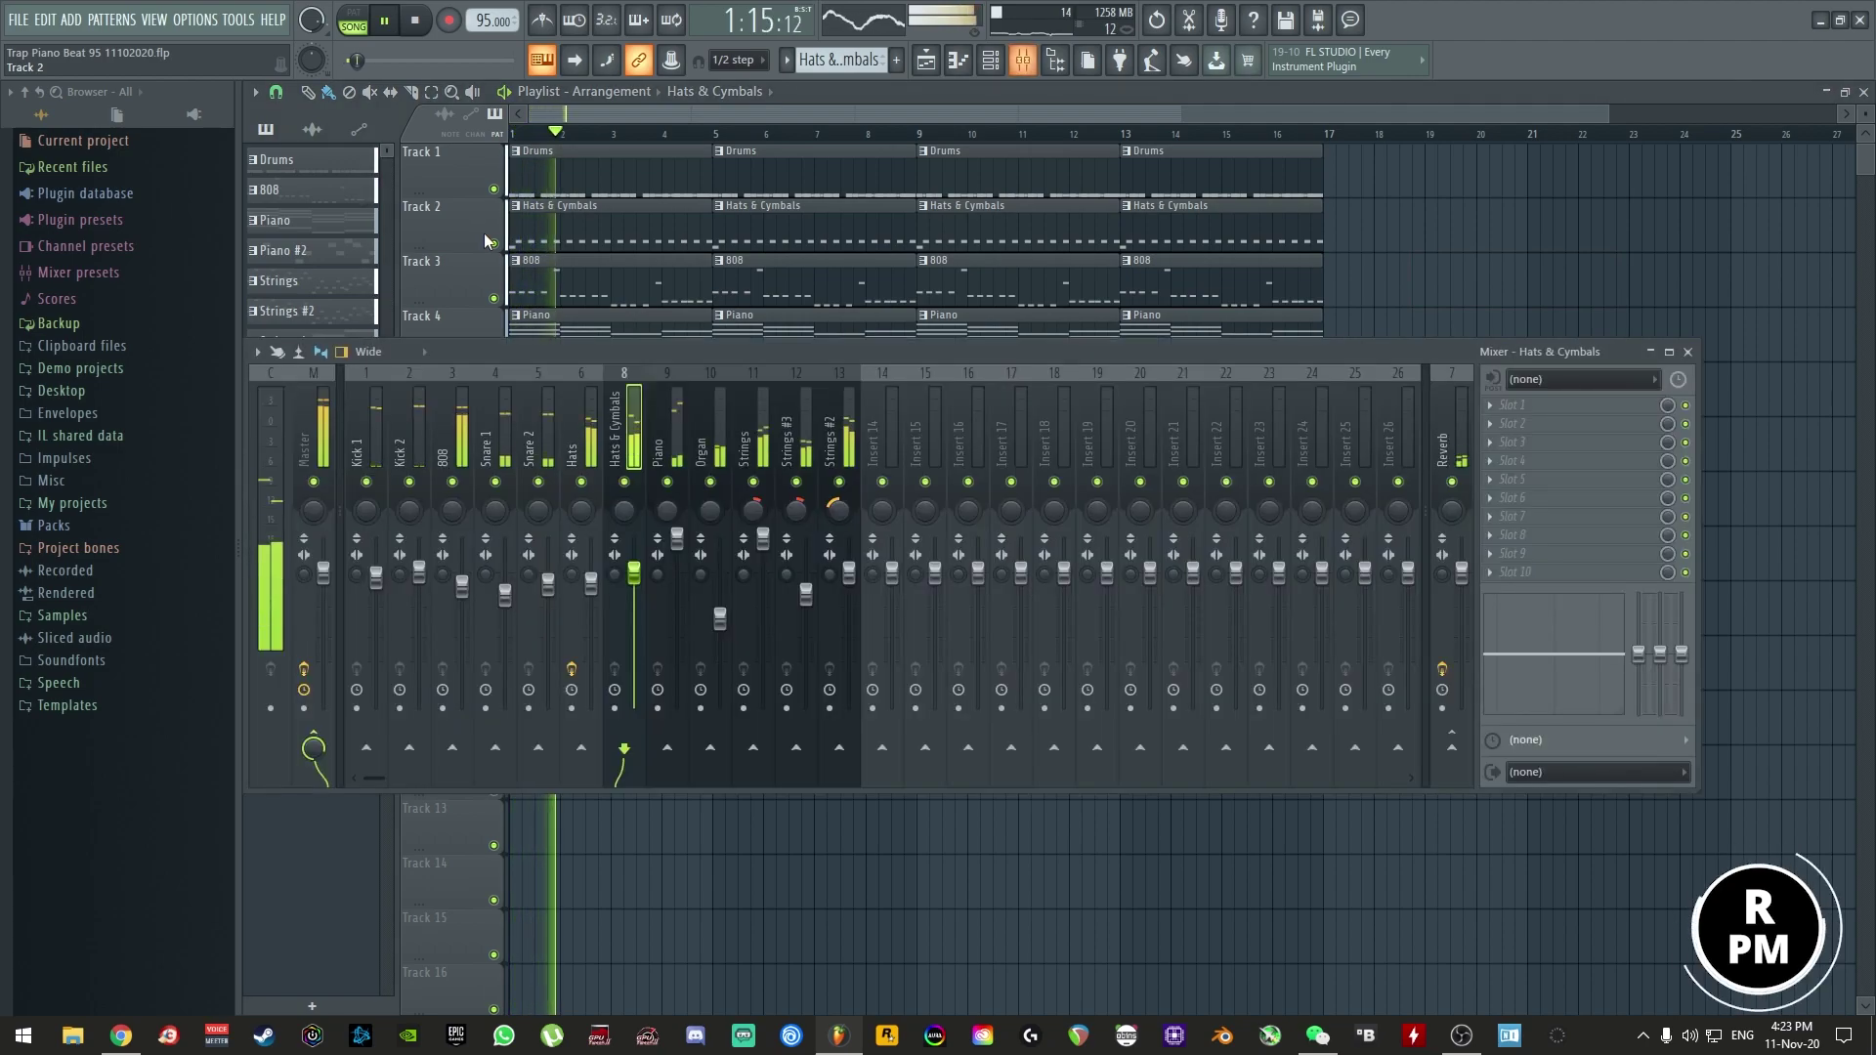
{"action": "left_click_drag", "start_coordinate": [634, 572], "coordinate": [637, 599]}
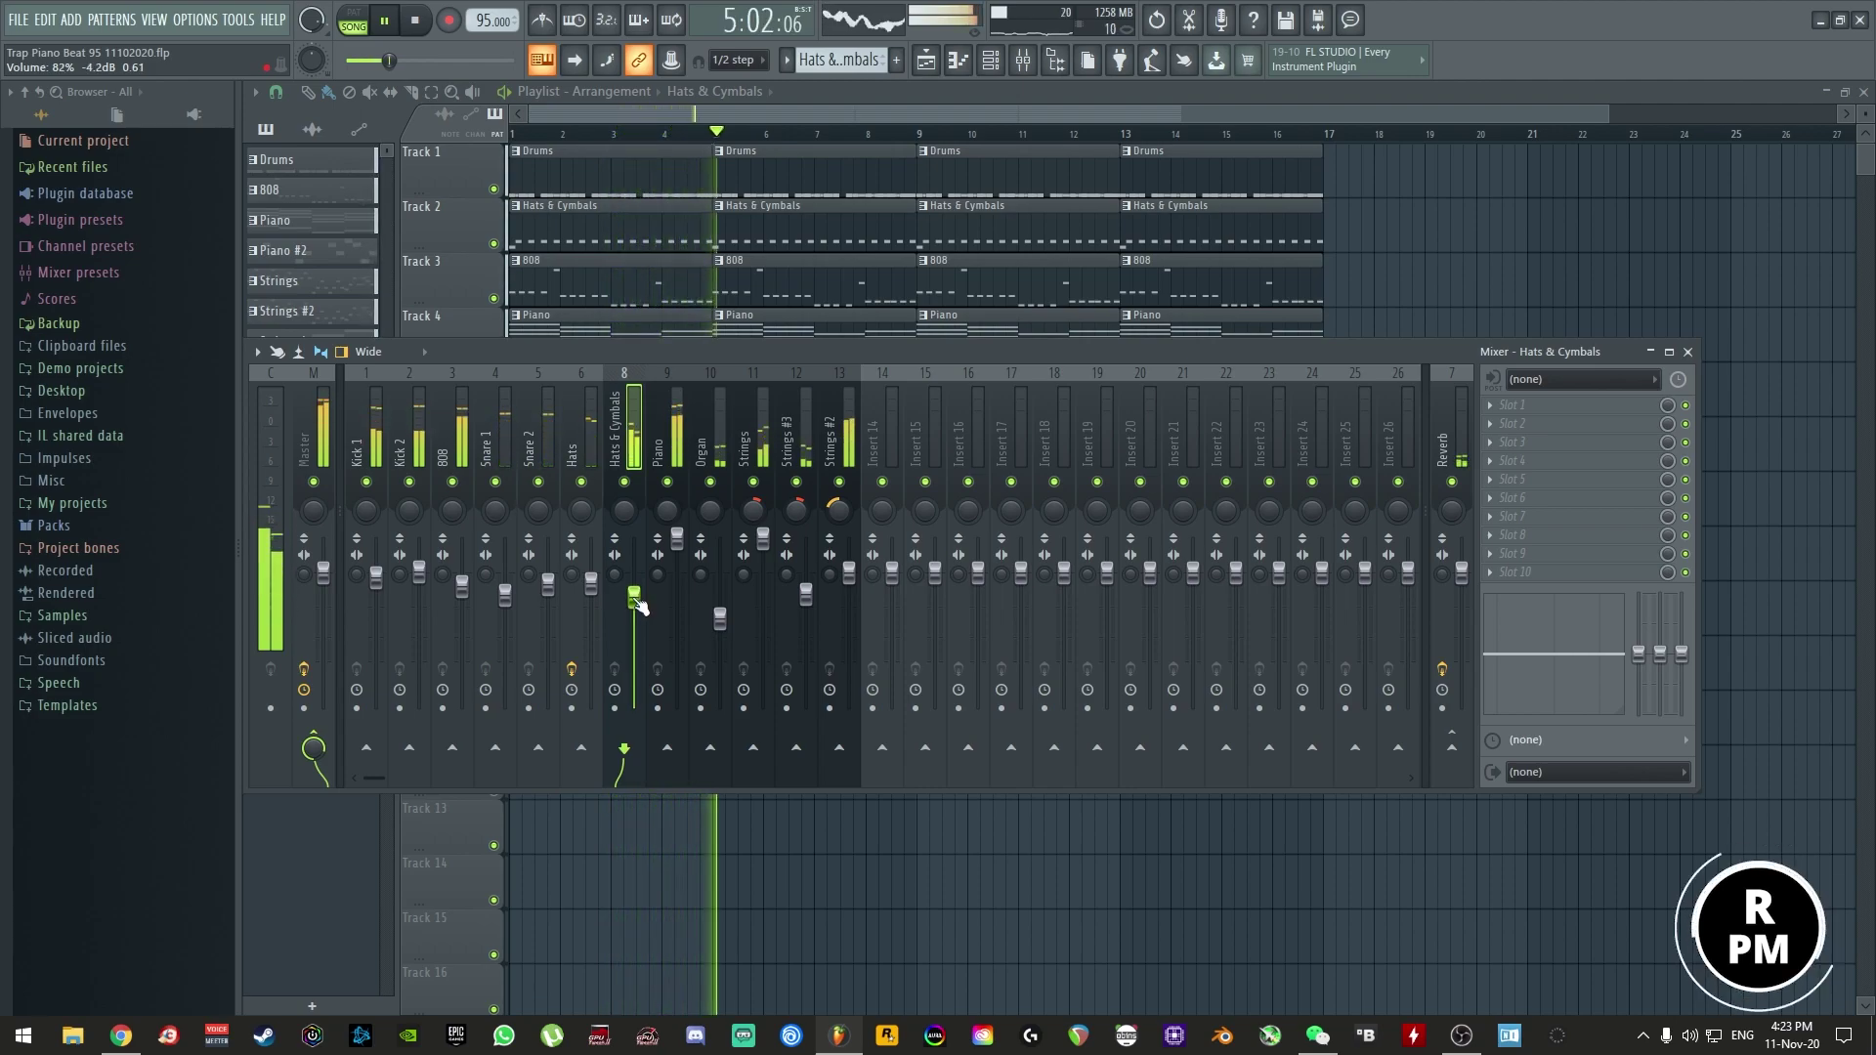
{"action": "key", "text": "F9"}
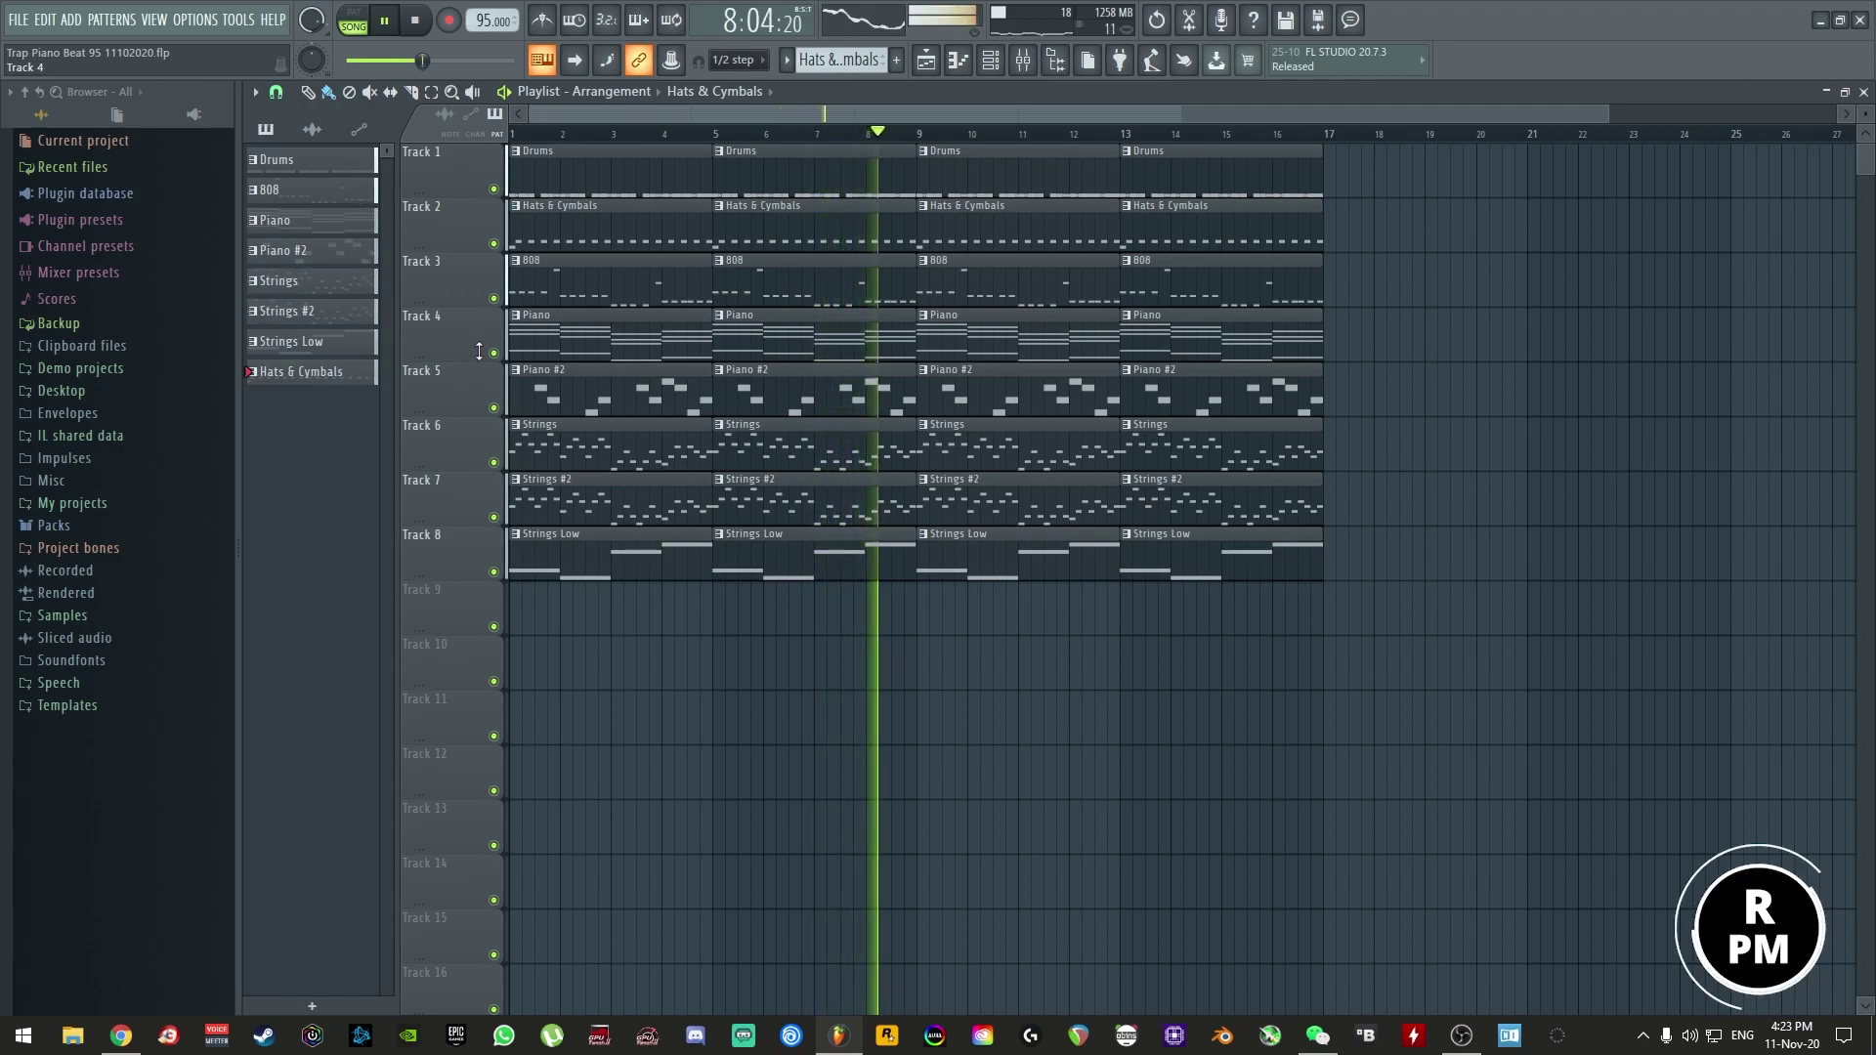
{"action": "key", "text": "space"}
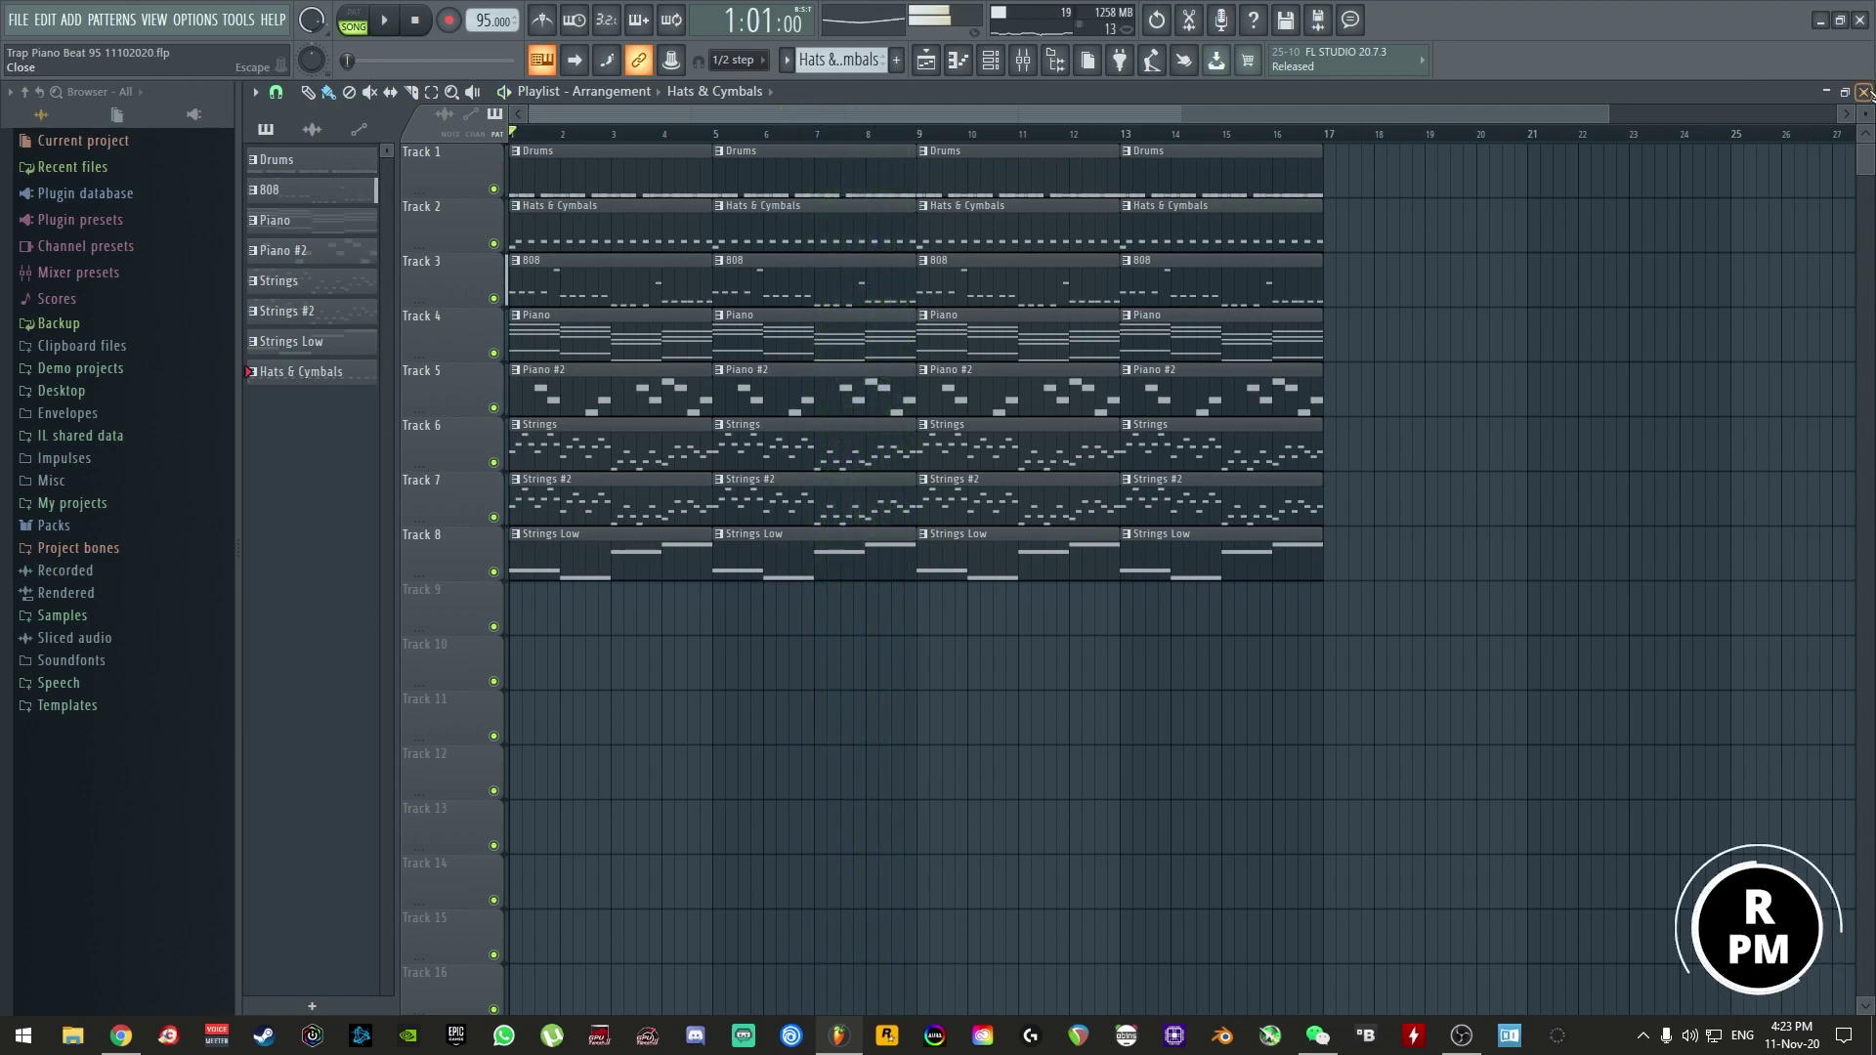
- Close the playlist and name the empty Pattern 9 as Drum Fill
{"action": "left_click", "coordinate": [1865, 92]}
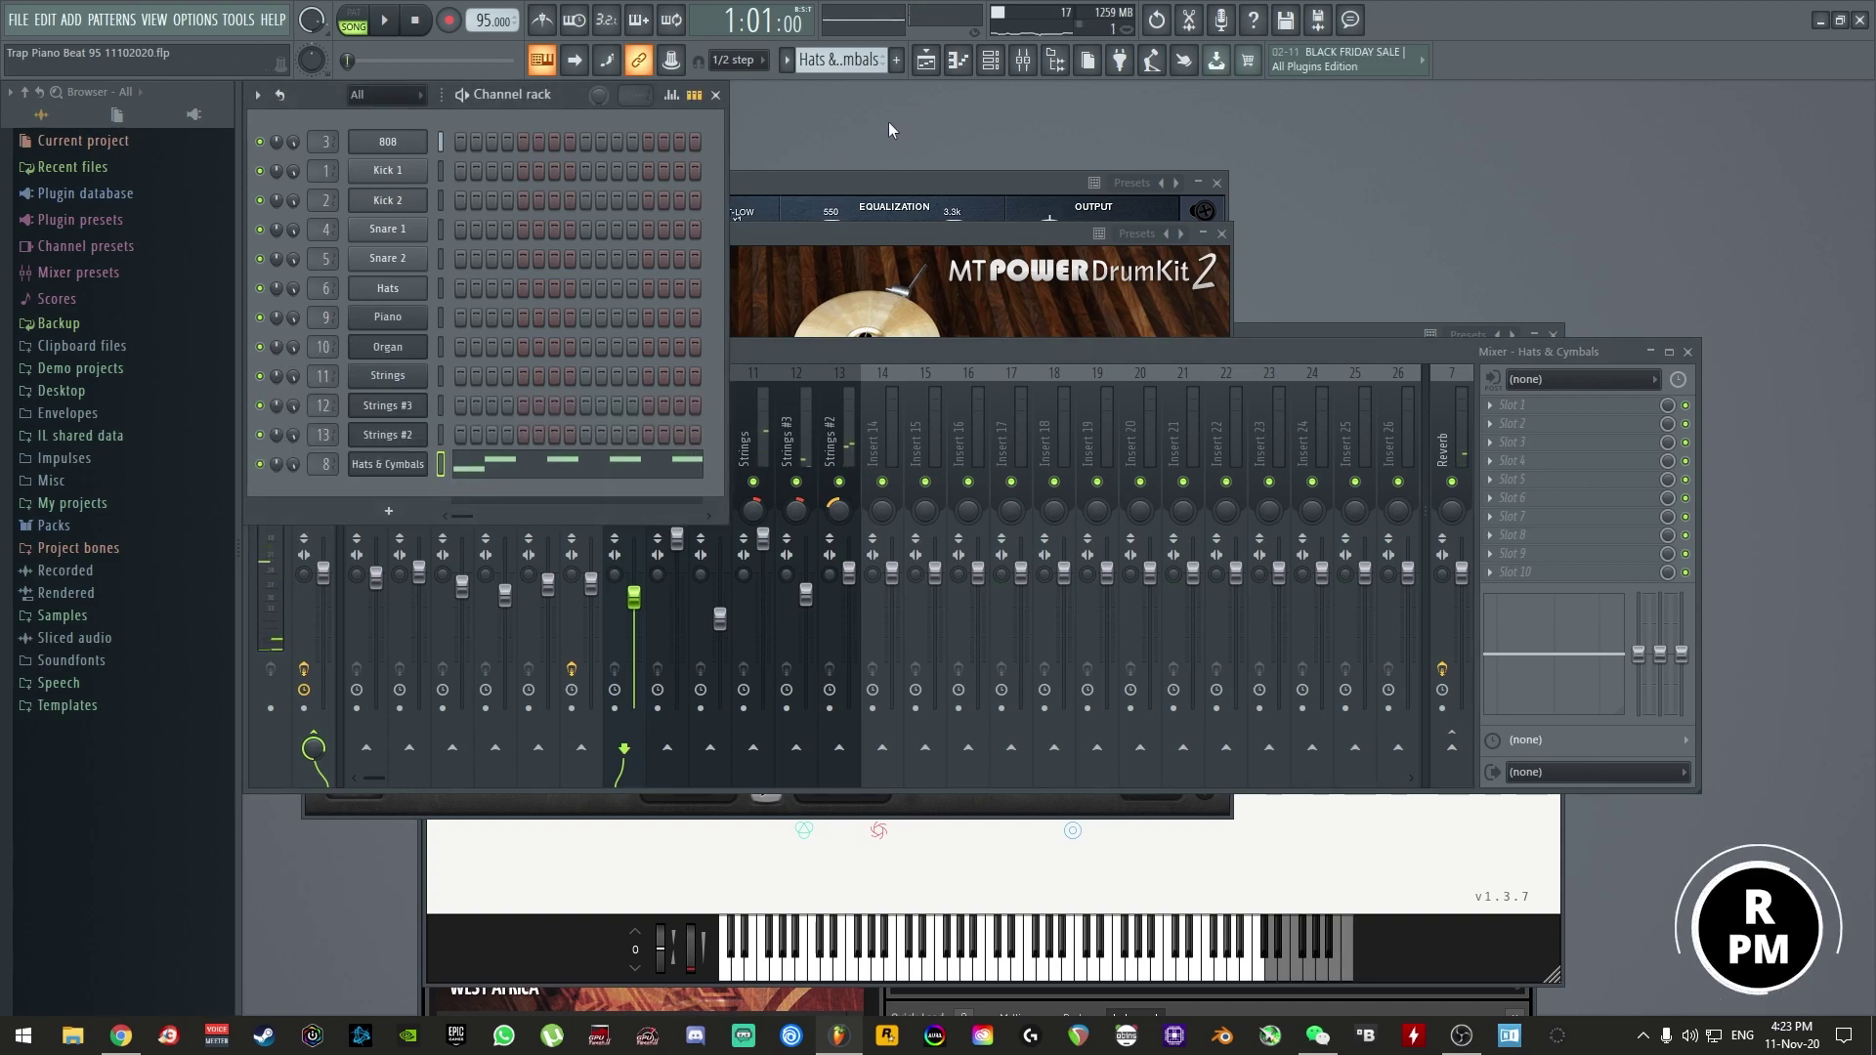
{"action": "scroll", "coordinate": [840, 66], "scroll_direction": "down", "scroll_amount": 1}
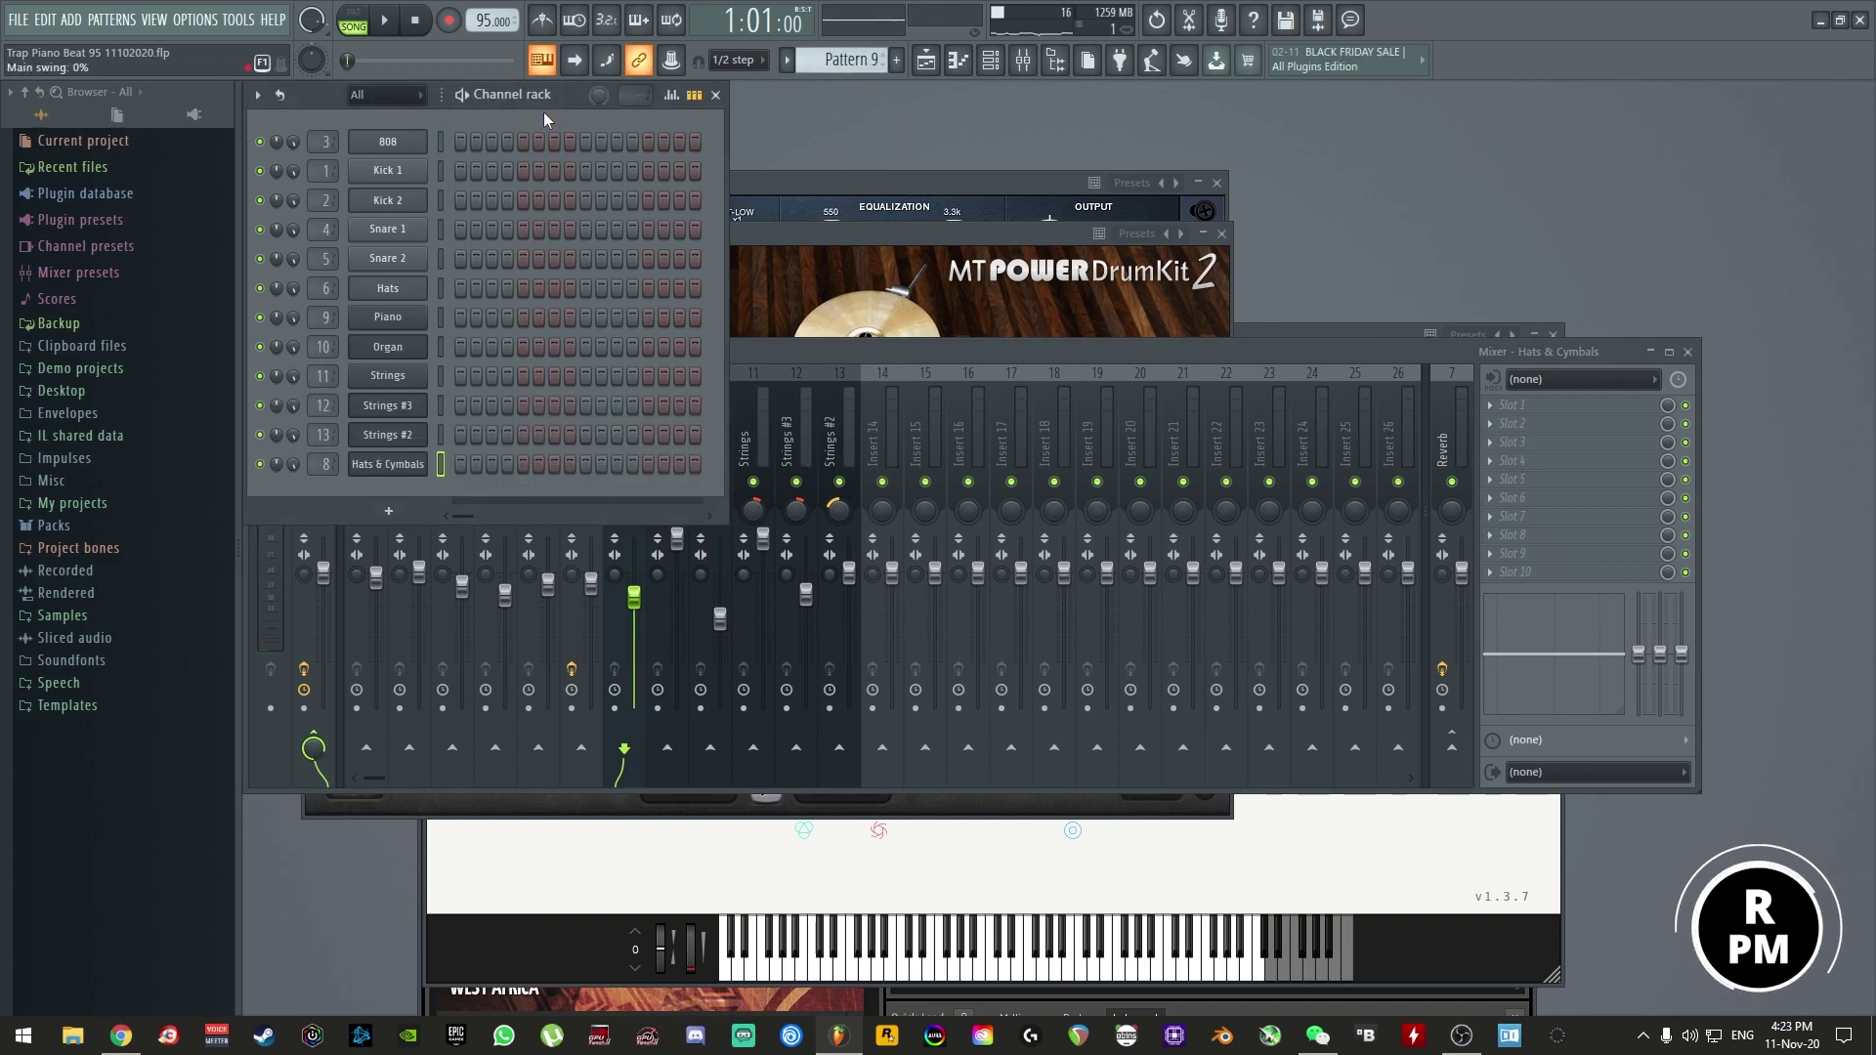
{"action": "key", "text": "F2"}
{"action": "type", "text": "Dru"}
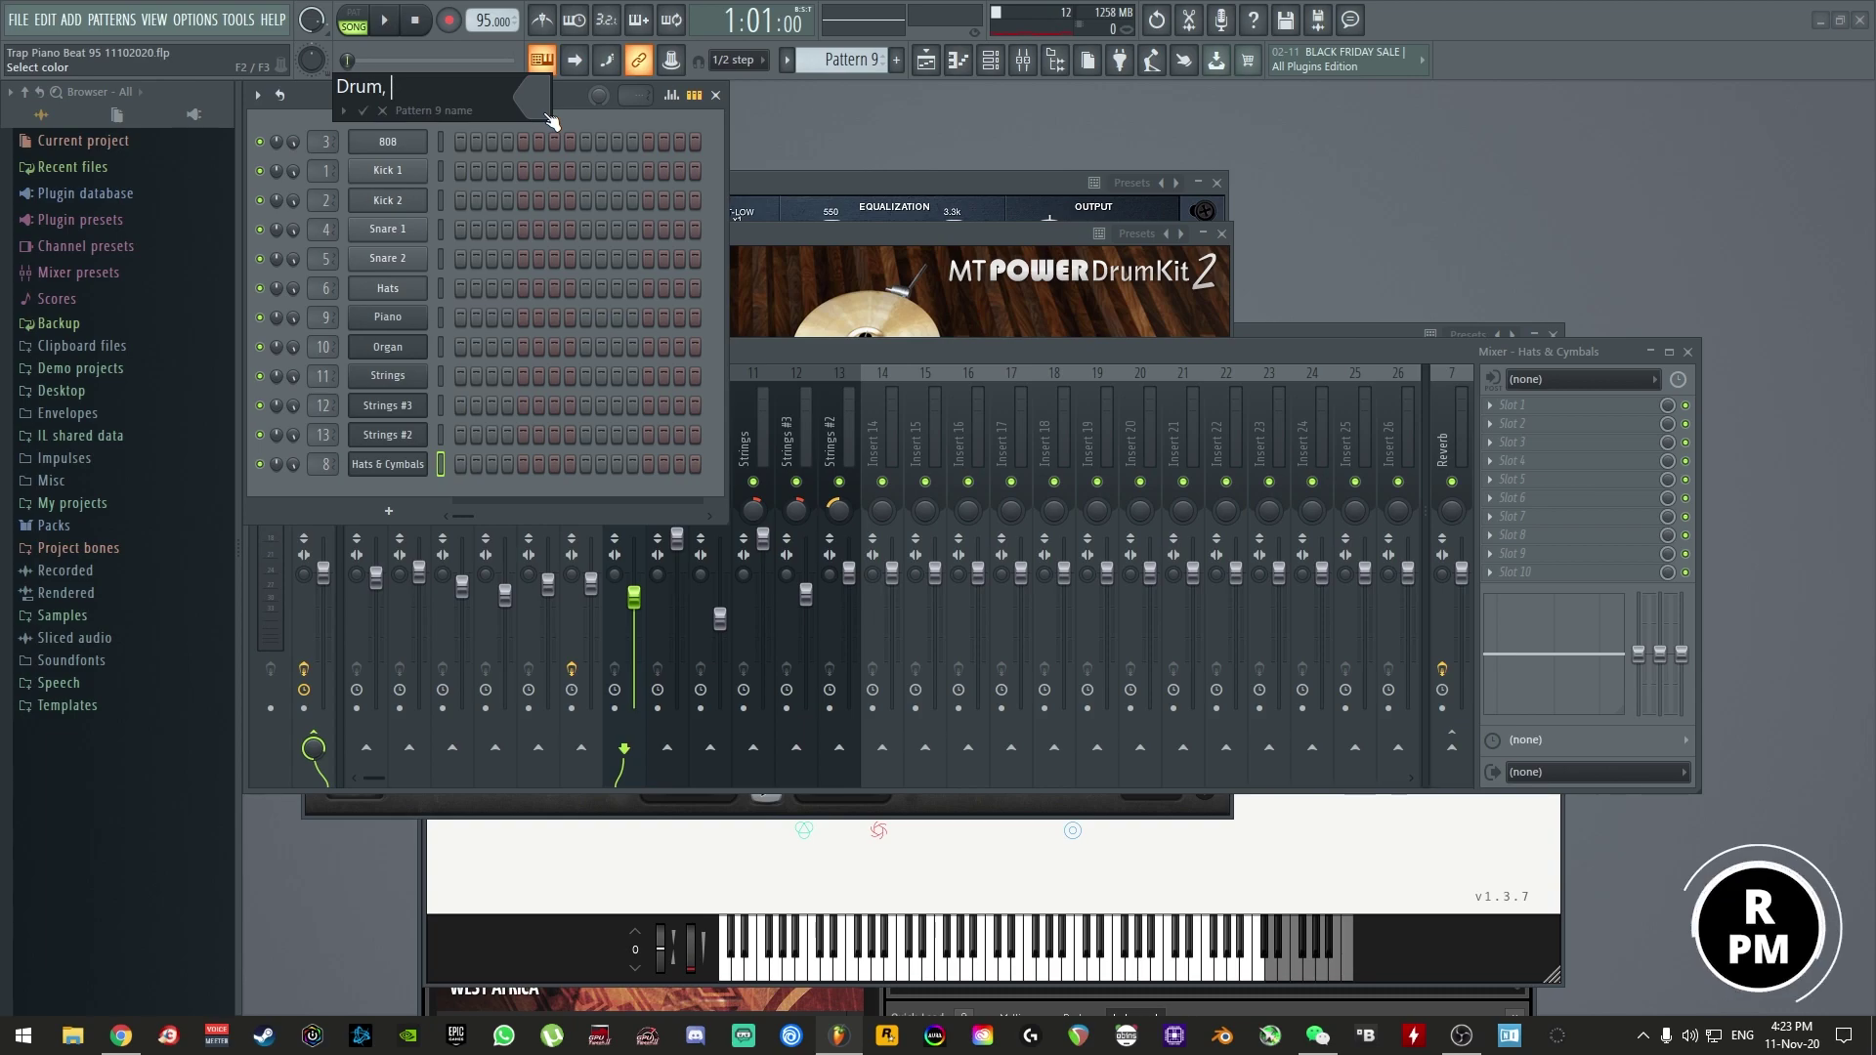
{"action": "type", "text": "m Fill"}
{"action": "key", "text": "Return"}
- Add a Massive instrument channel and replace its plugin with MT-PowerDrumKit
{"action": "left_click", "coordinate": [110, 20]}
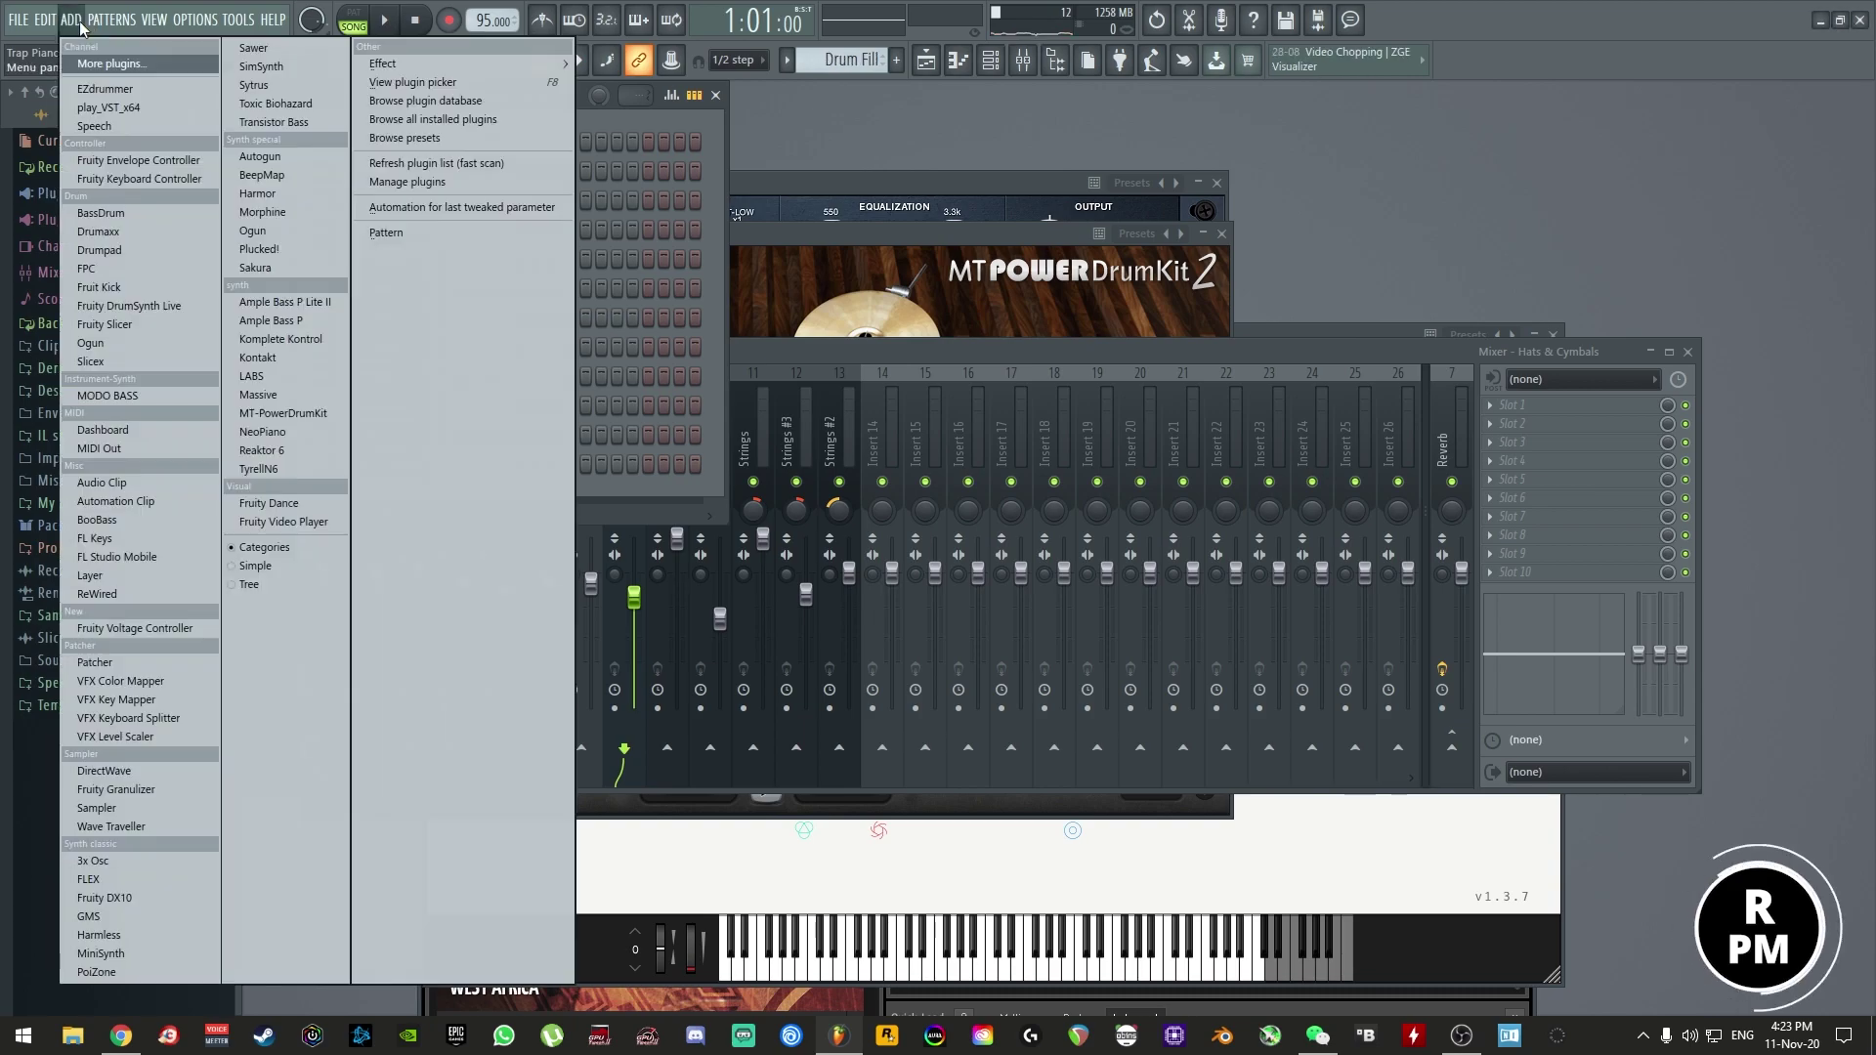
{"action": "left_click", "coordinate": [273, 395]}
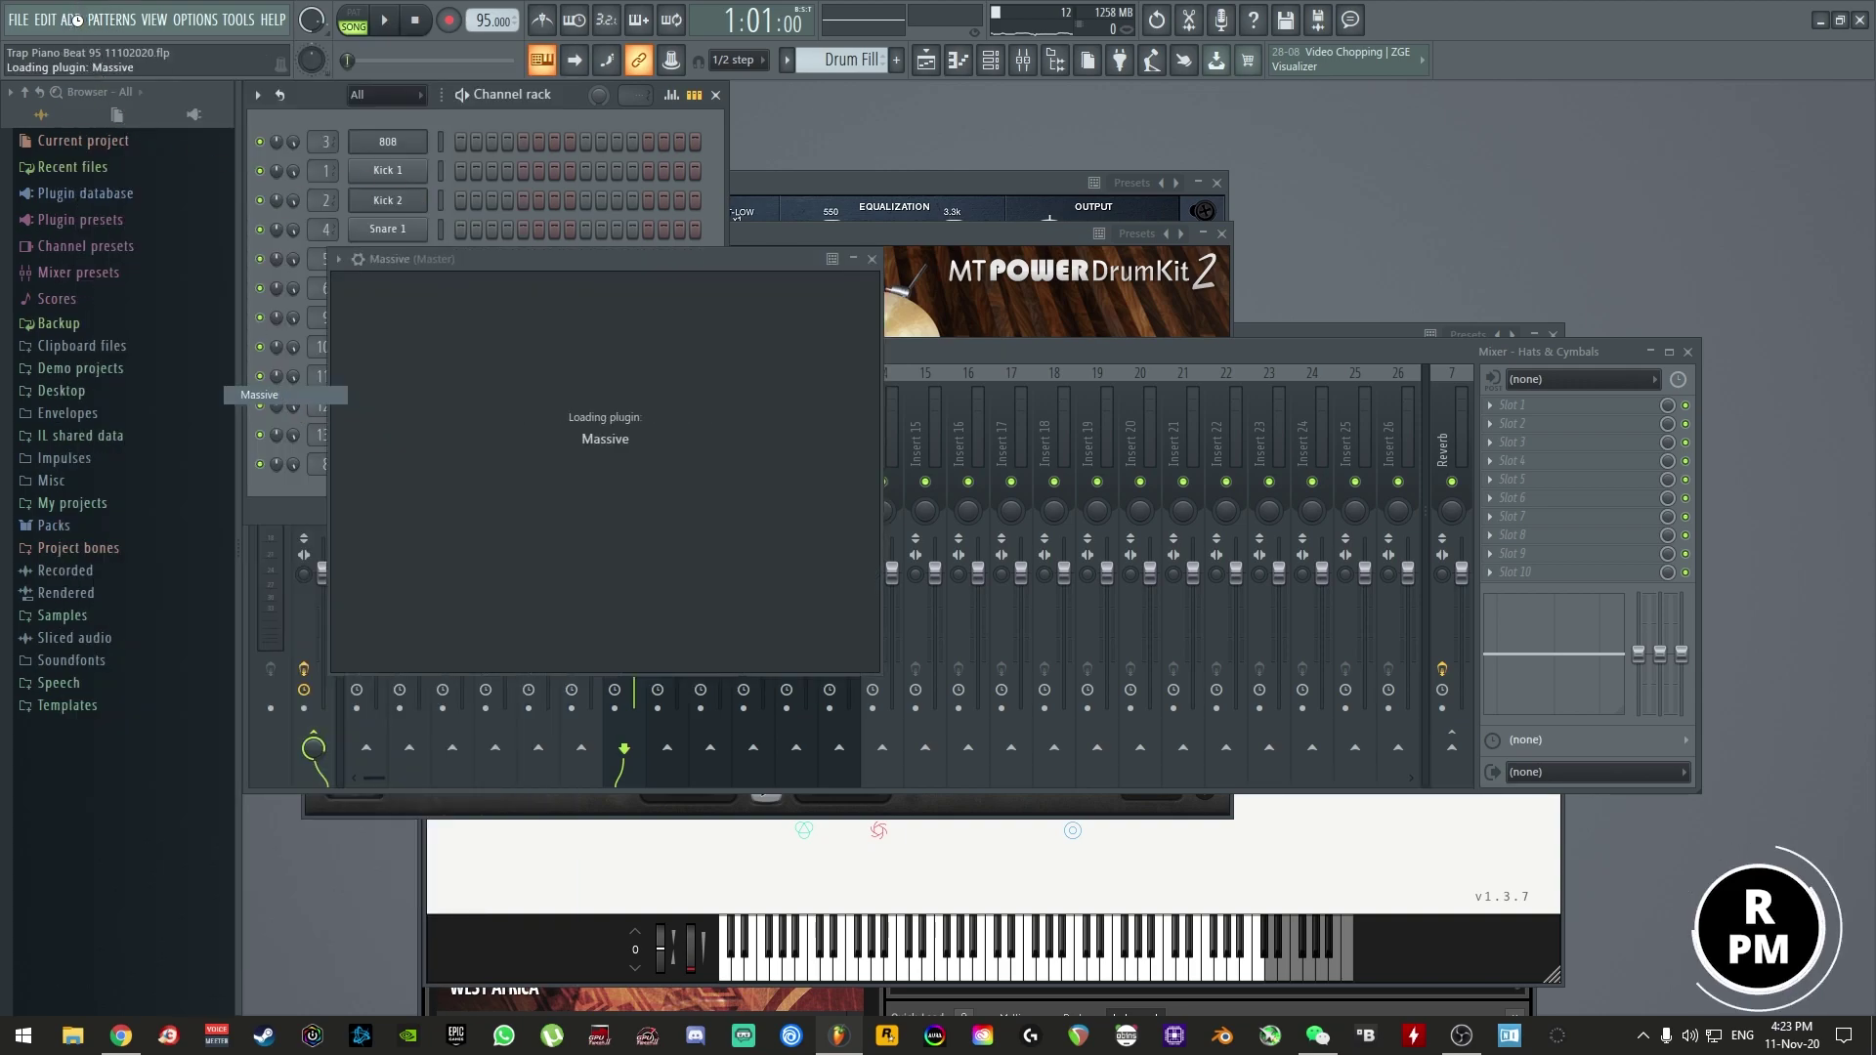
{"action": "left_click", "coordinate": [672, 107]}
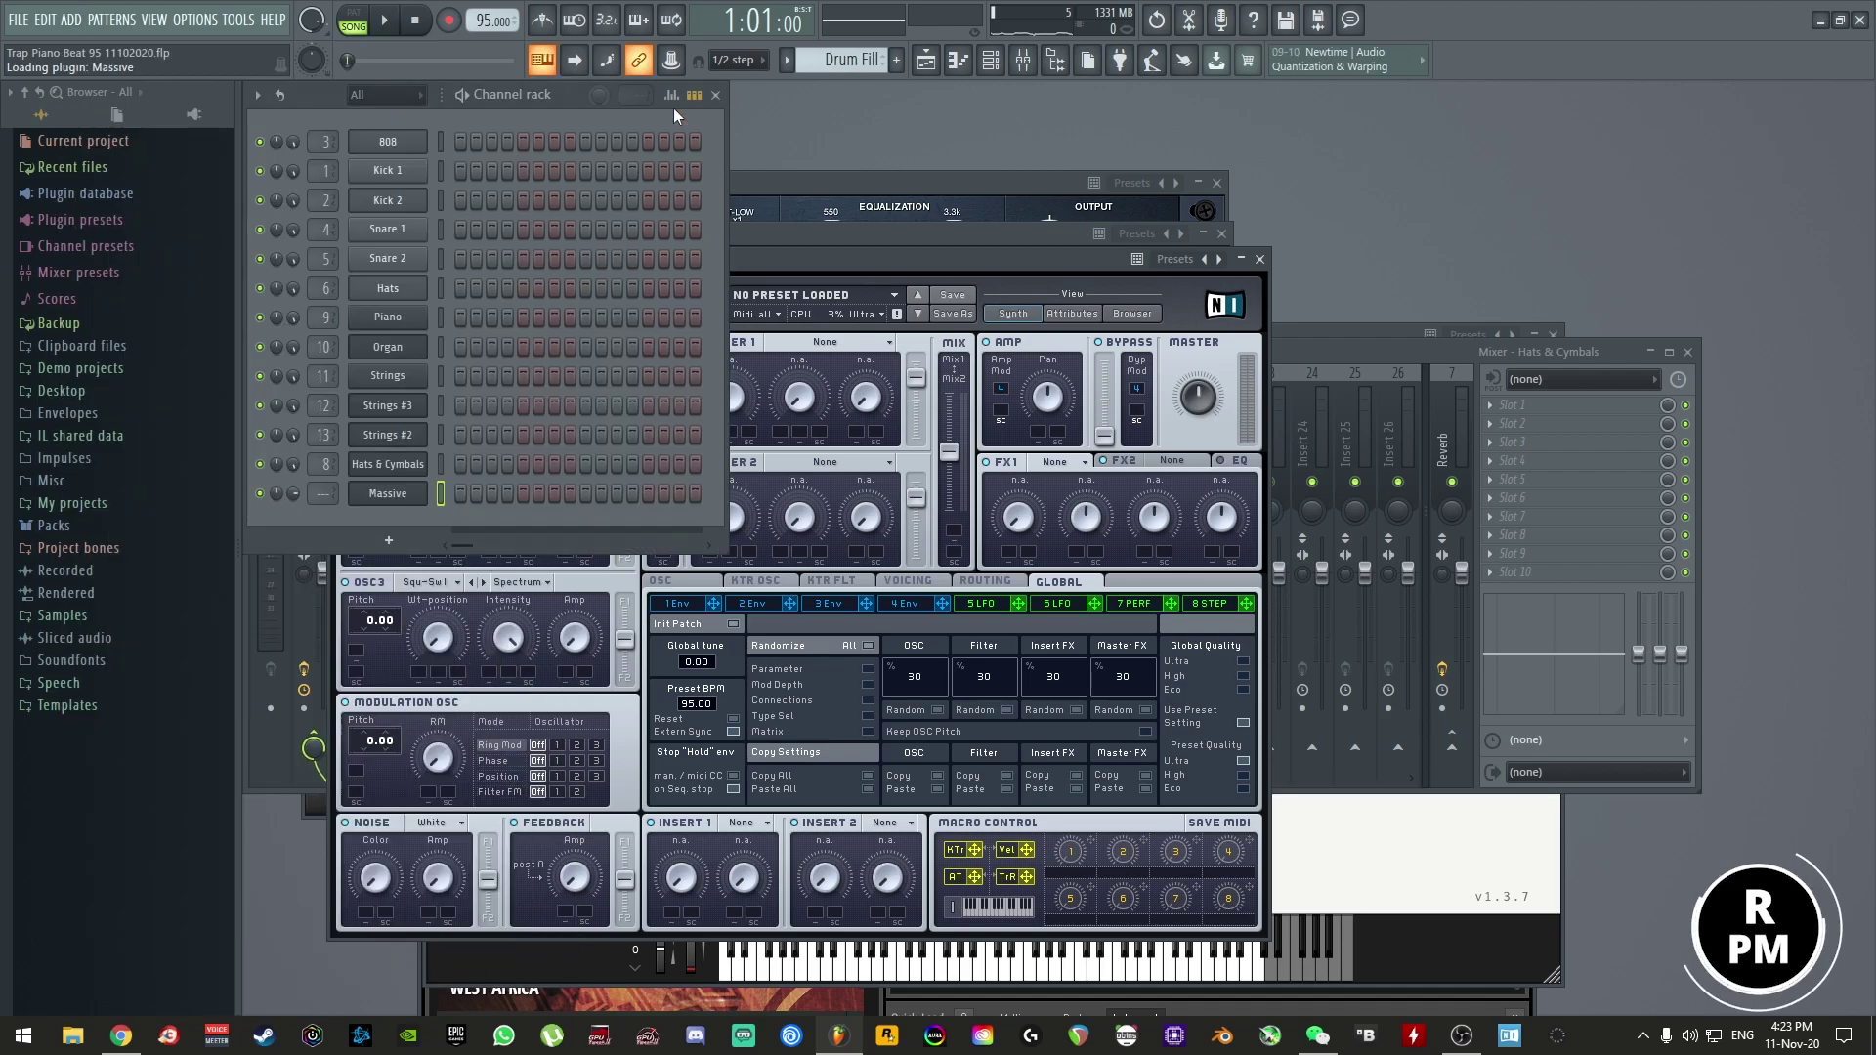
{"action": "right_click", "coordinate": [426, 489]}
{"action": "mouse_move", "coordinate": [566, 641]}
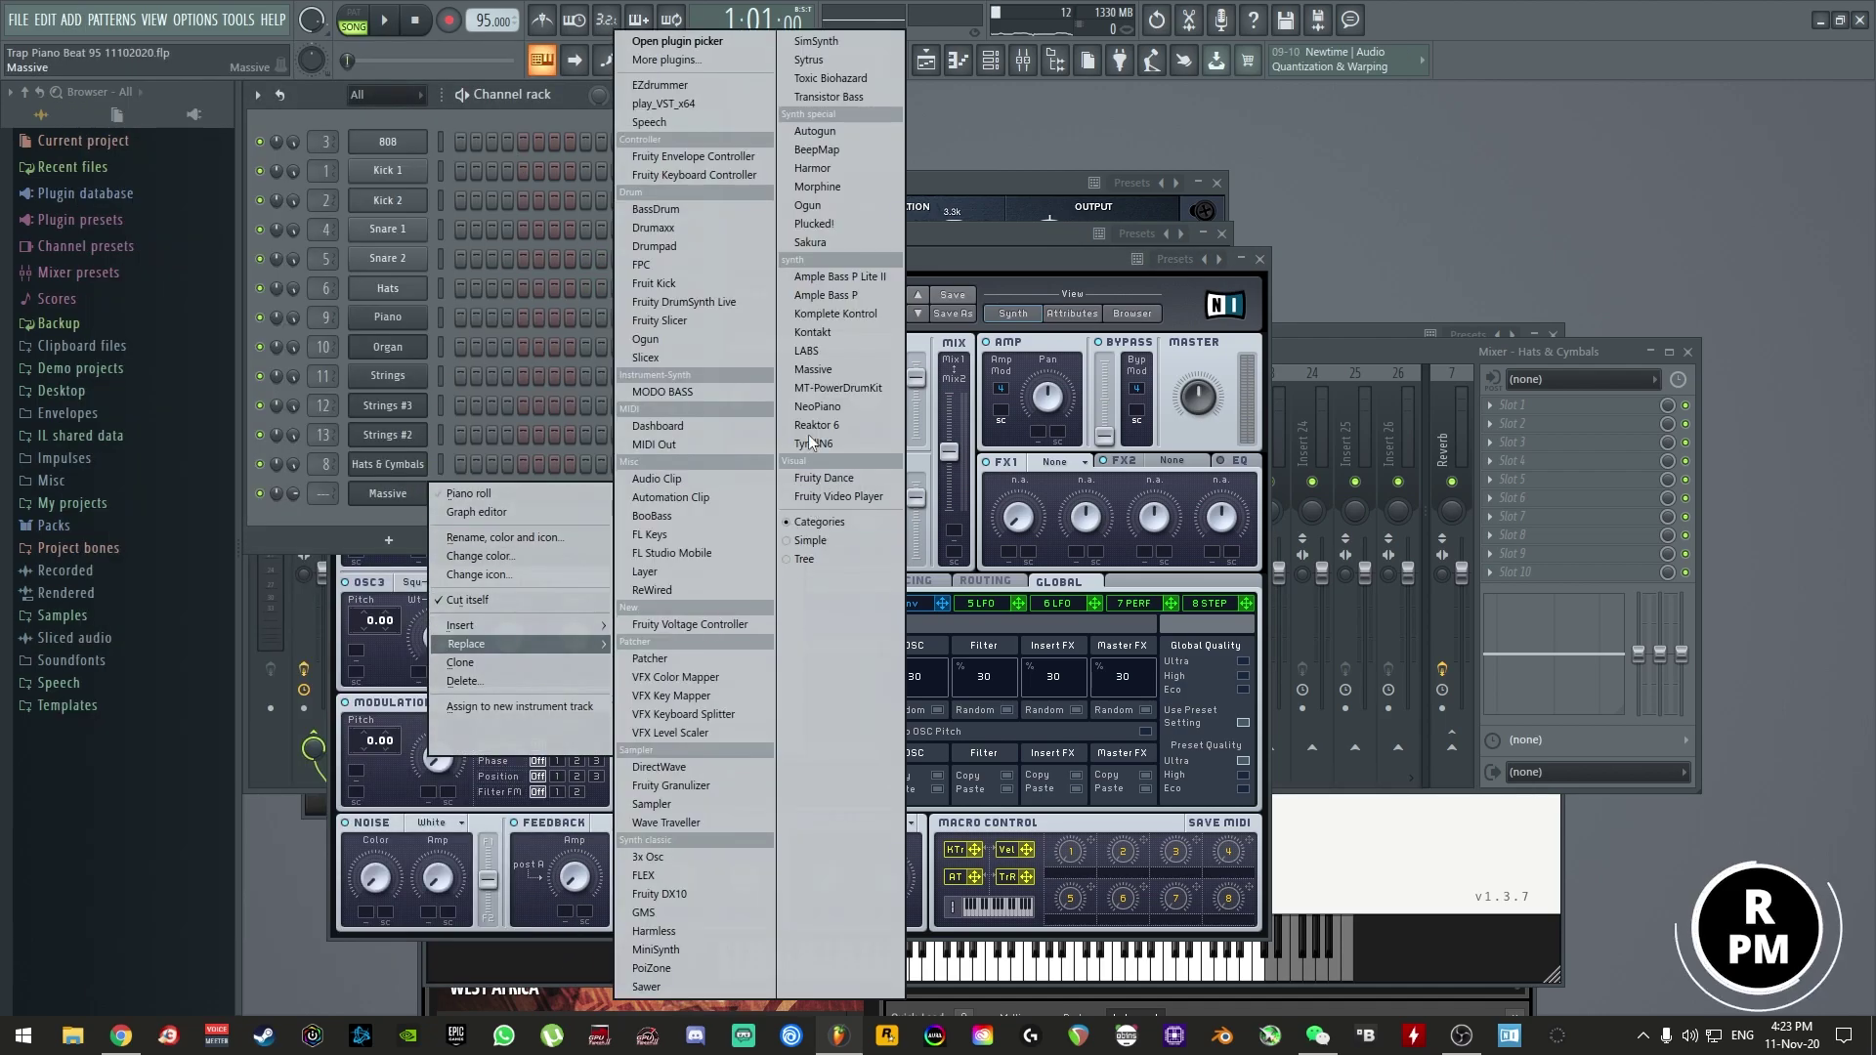
{"action": "left_click", "coordinate": [823, 387]}
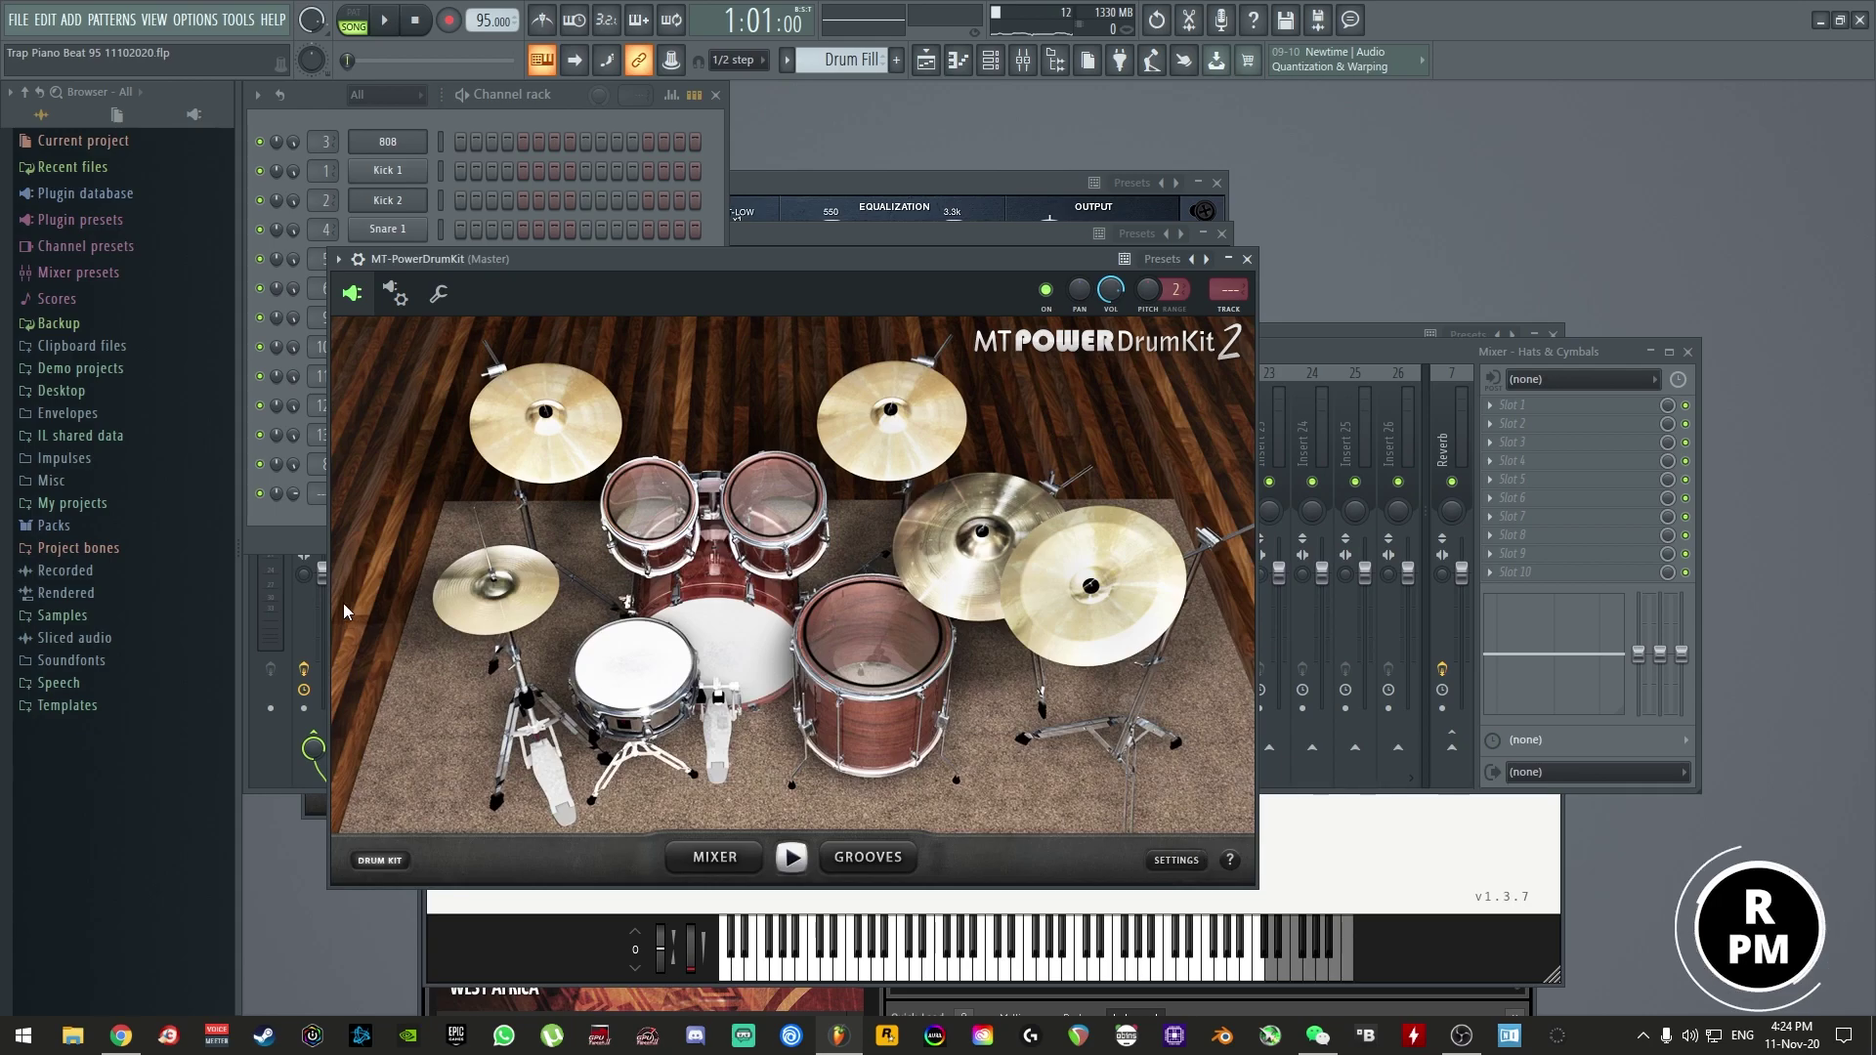
- Rename the new MT-PowerDrumKit channel as Drum Fill
{"action": "right_click", "coordinate": [363, 497]}
{"action": "left_click", "coordinate": [483, 537]}
{"action": "type", "text": "Drum Fill"}
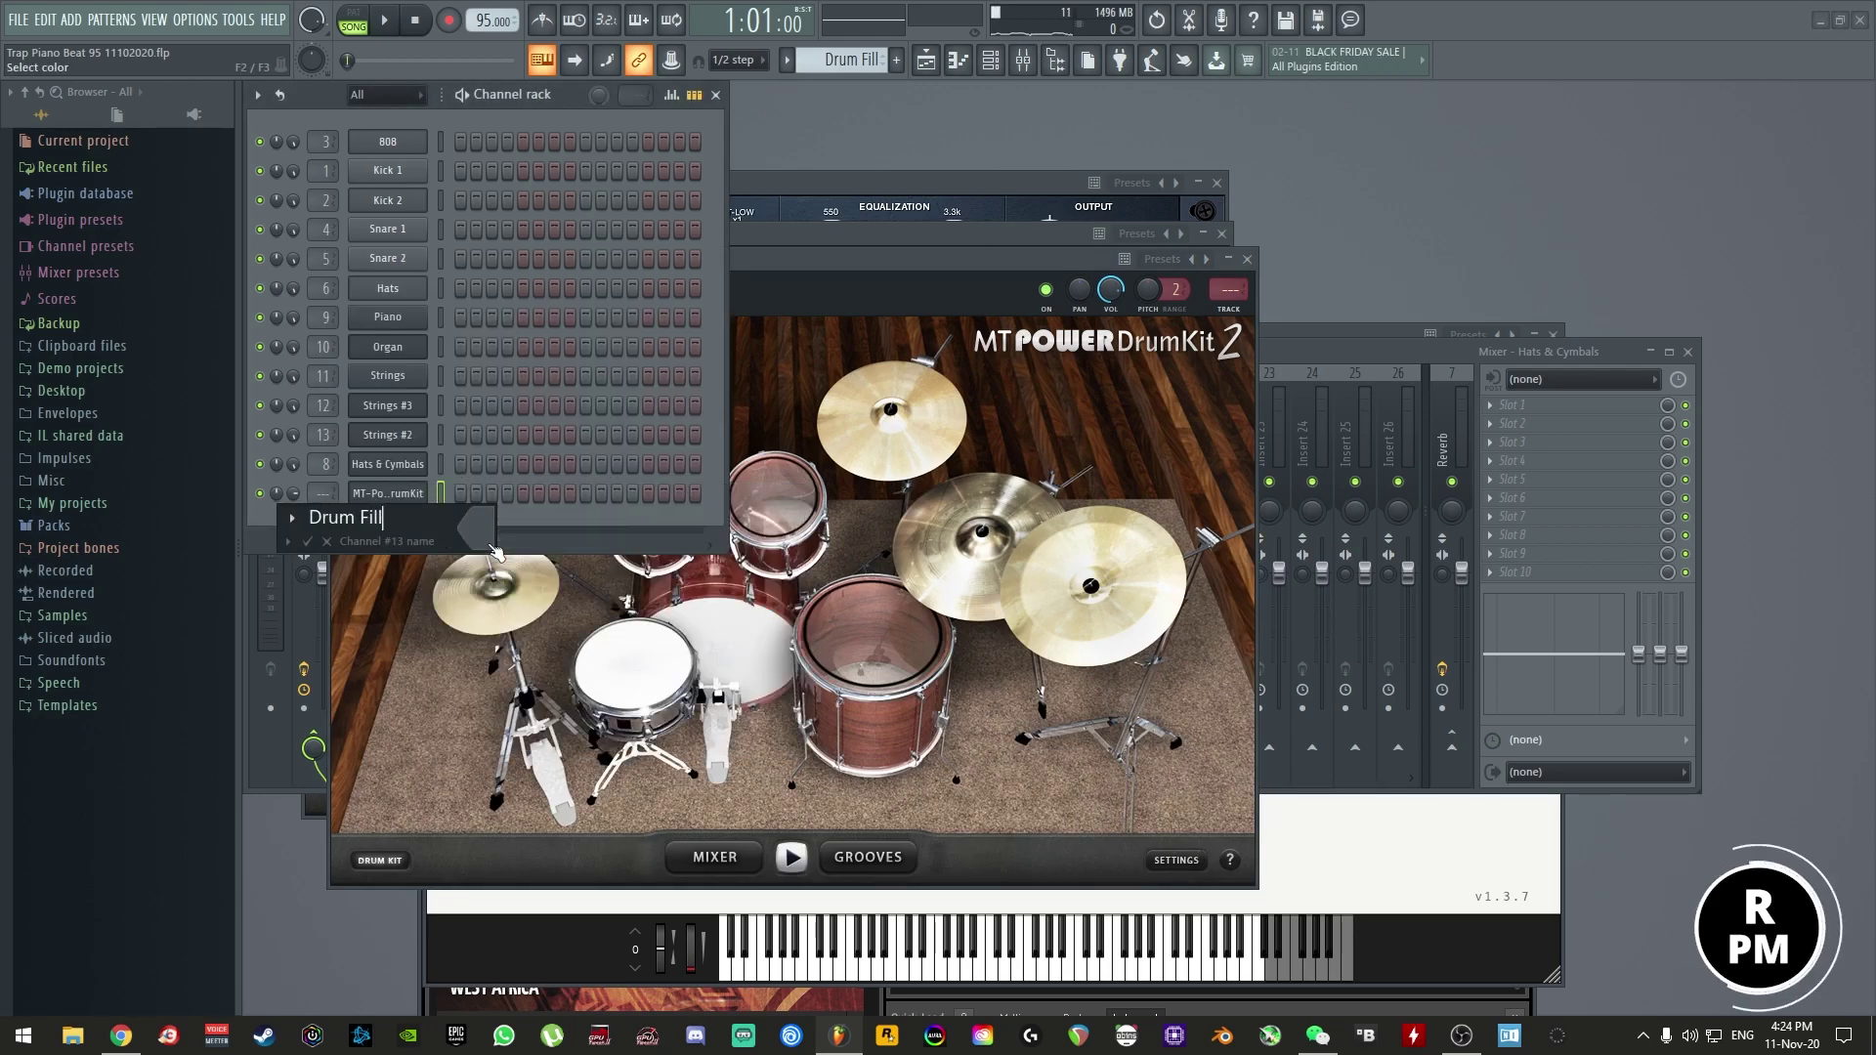
{"action": "key", "text": "Return"}
- Route the Drum Fill channel to mixer track 14 and move that track before Hats & Cymbals as track 8
{"action": "key", "text": "F9"}
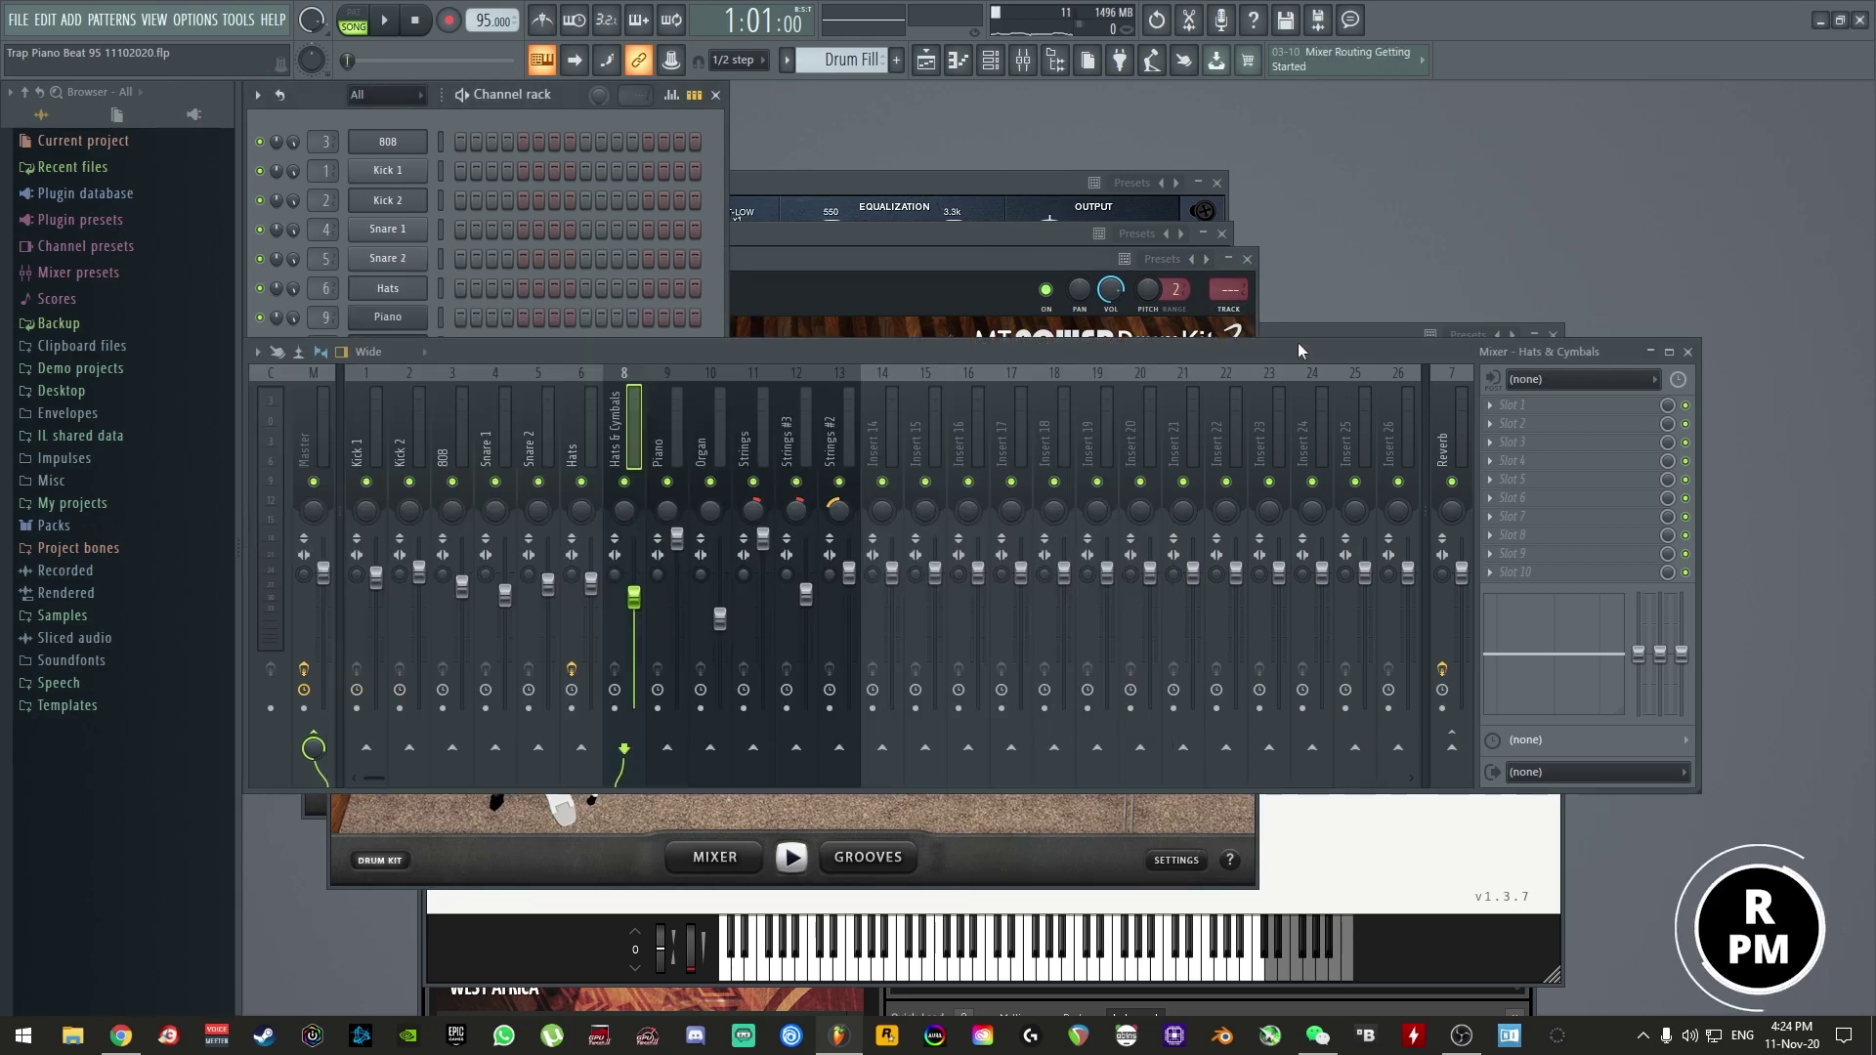
{"action": "left_click", "coordinate": [891, 455]}
{"action": "key", "text": "ctrl+l"}
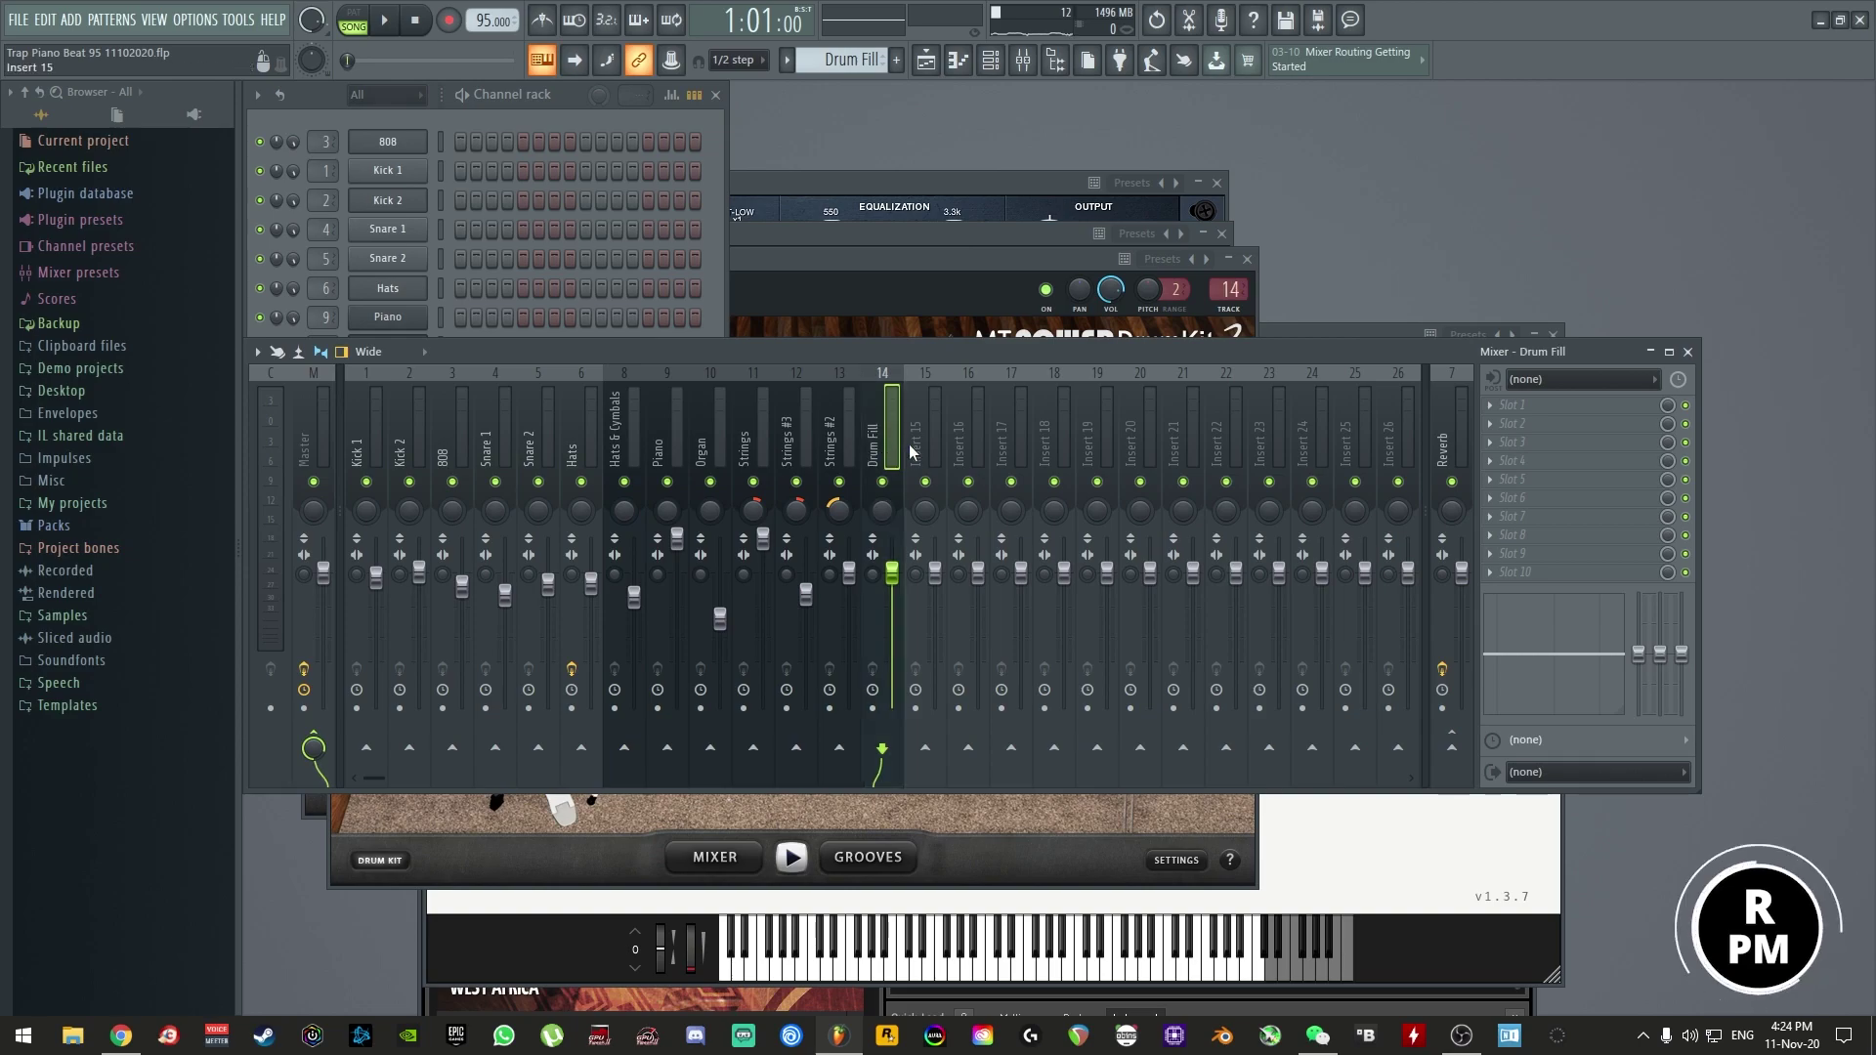
{"action": "key", "text": "alt+Left"}
{"action": "key", "text": "alt+Left"}
{"action": "key", "text": "alt+Left"}
{"action": "key", "text": "alt+Left"}
{"action": "key", "text": "alt+Left"}
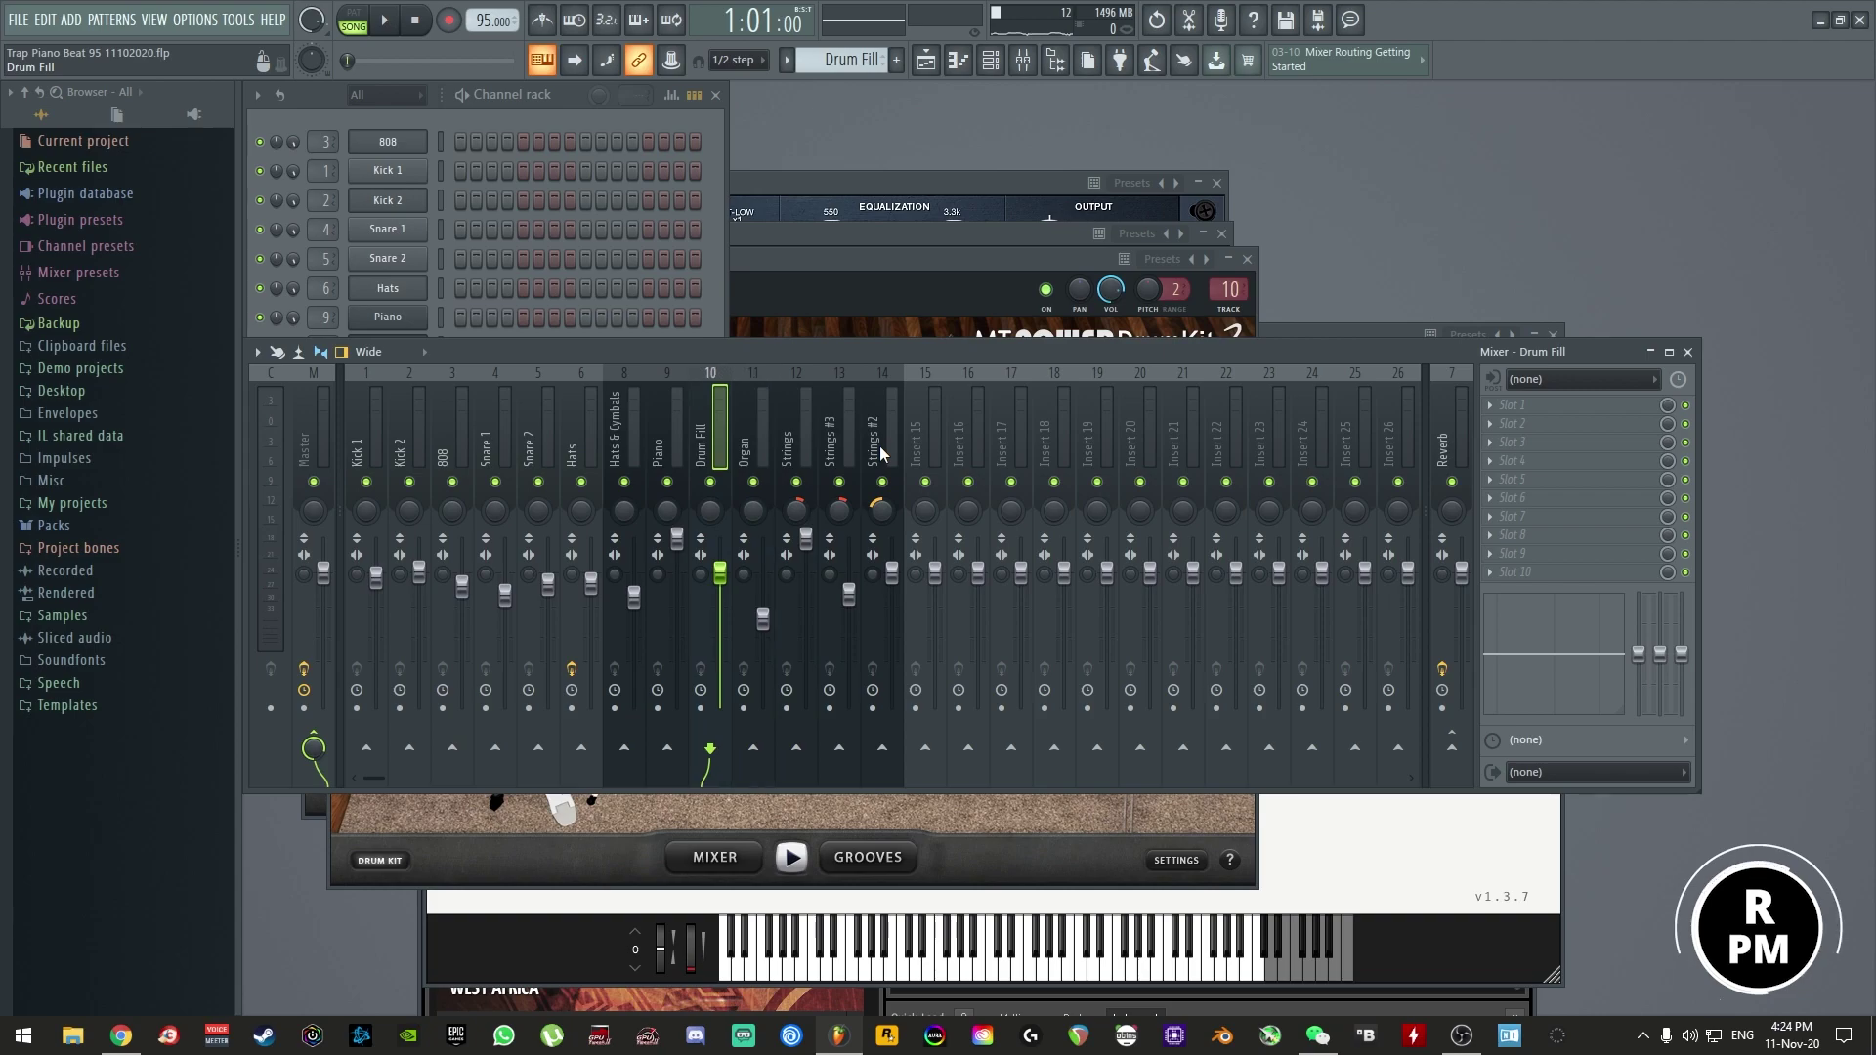
{"action": "key", "text": "alt+Left"}
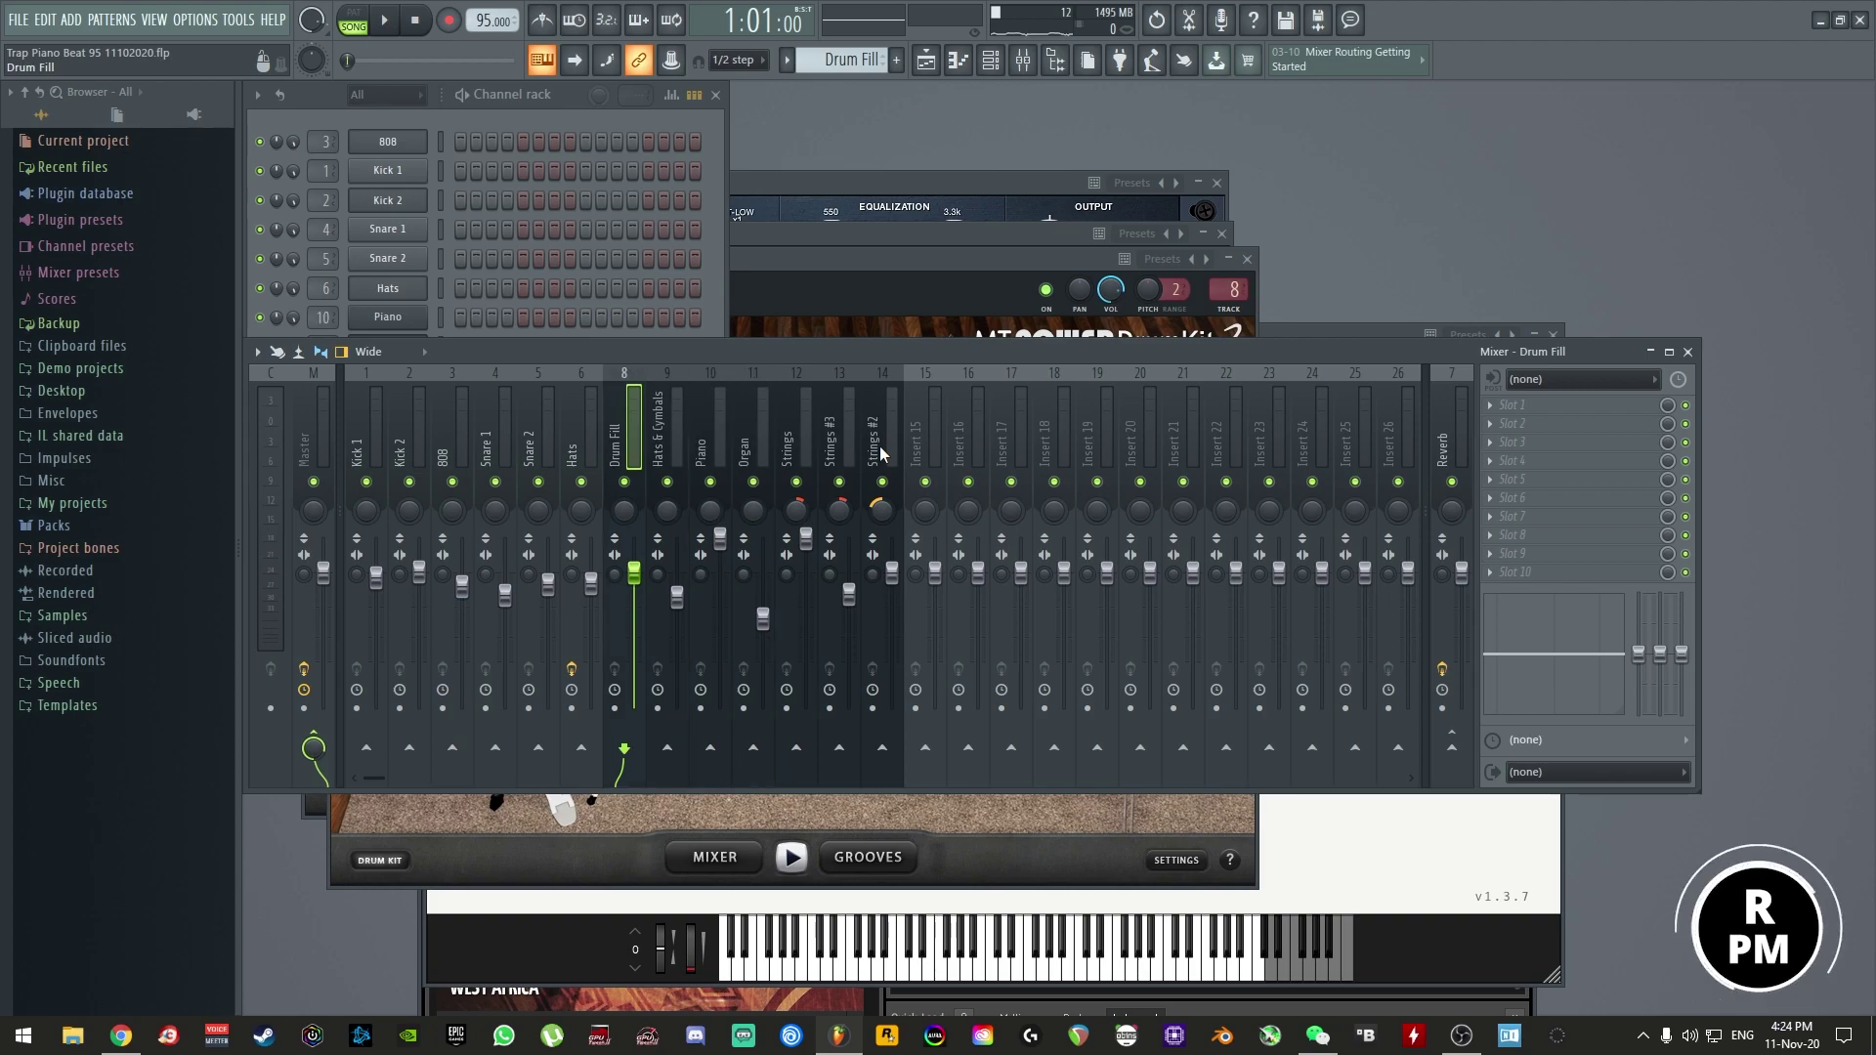
- Open the Drum Fill channel's piano roll and audition the keys to find the tom sounds
{"action": "left_click", "coordinate": [712, 296]}
{"action": "right_click", "coordinate": [389, 495]}
{"action": "left_click", "coordinate": [459, 495]}
{"action": "left_click", "coordinate": [298, 347]}
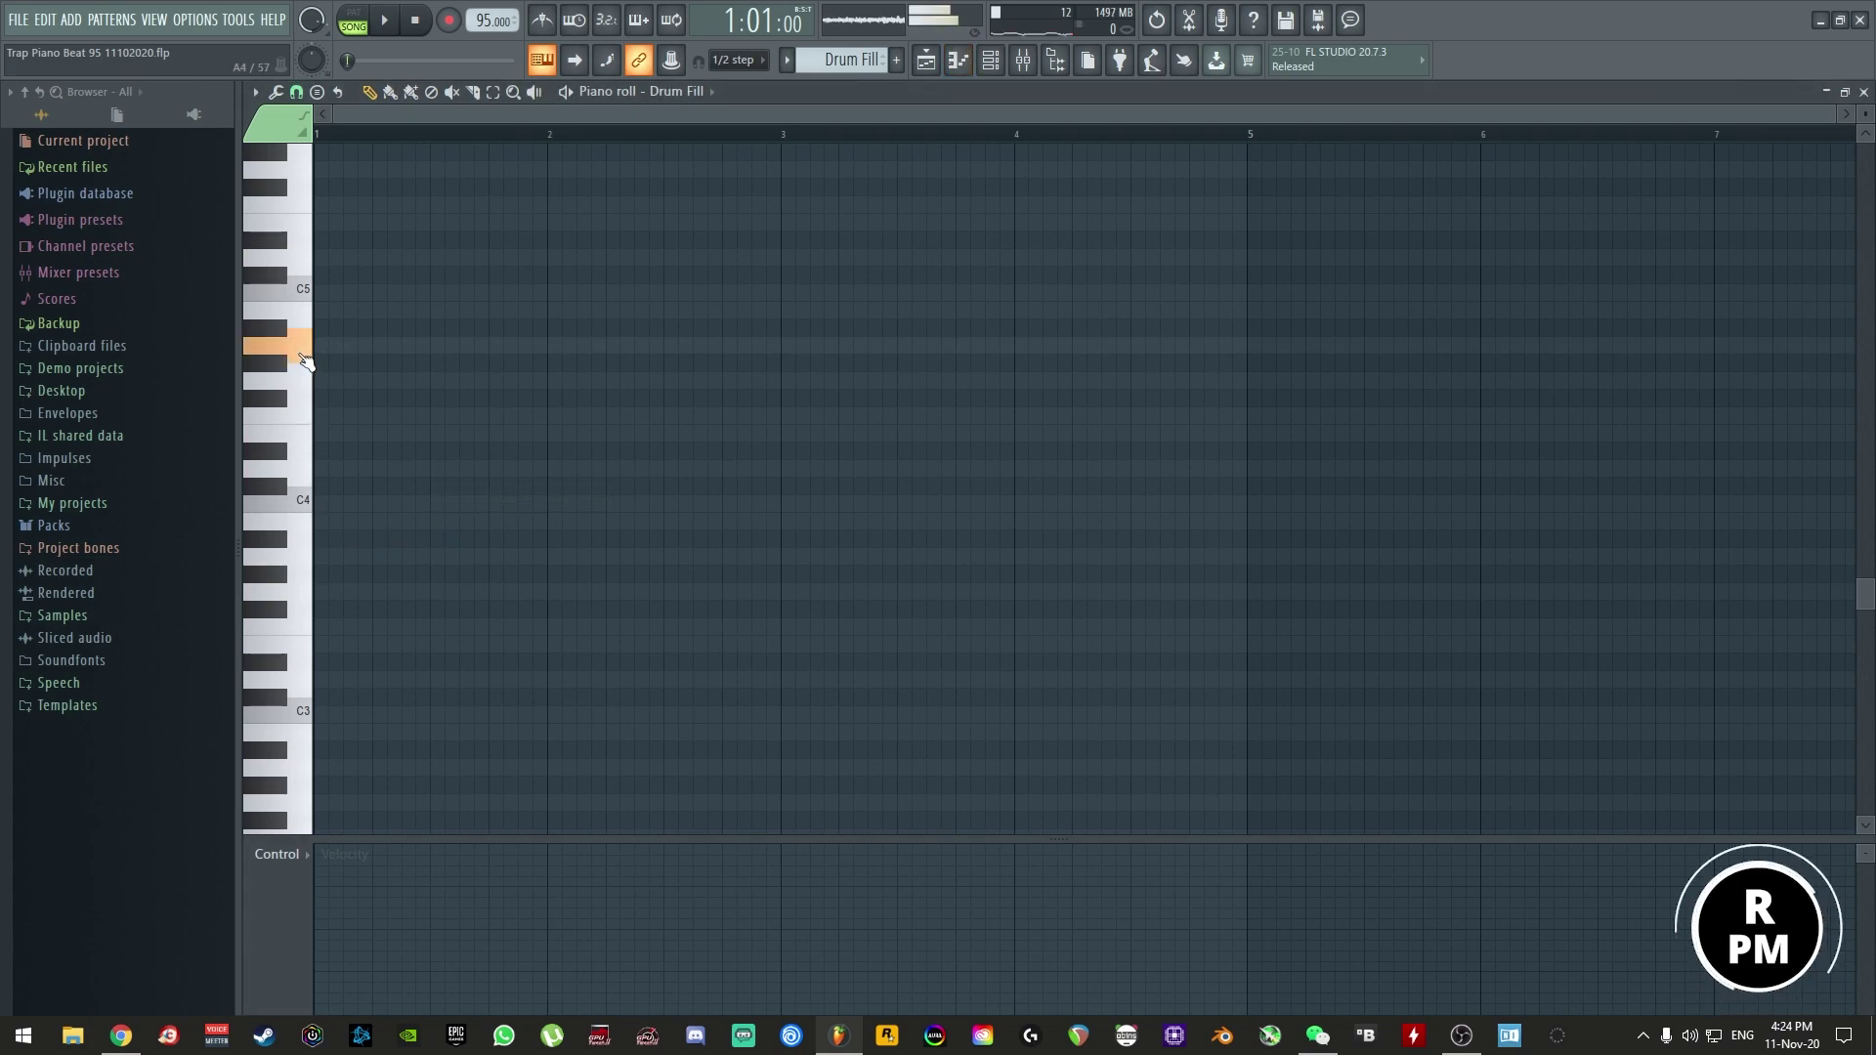
{"action": "left_click", "coordinate": [298, 650]}
{"action": "scroll", "coordinate": [311, 706], "scroll_direction": "down", "scroll_amount": 2}
{"action": "left_click", "coordinate": [311, 711]}
{"action": "left_click", "coordinate": [314, 513]}
{"action": "left_click", "coordinate": [314, 519]}
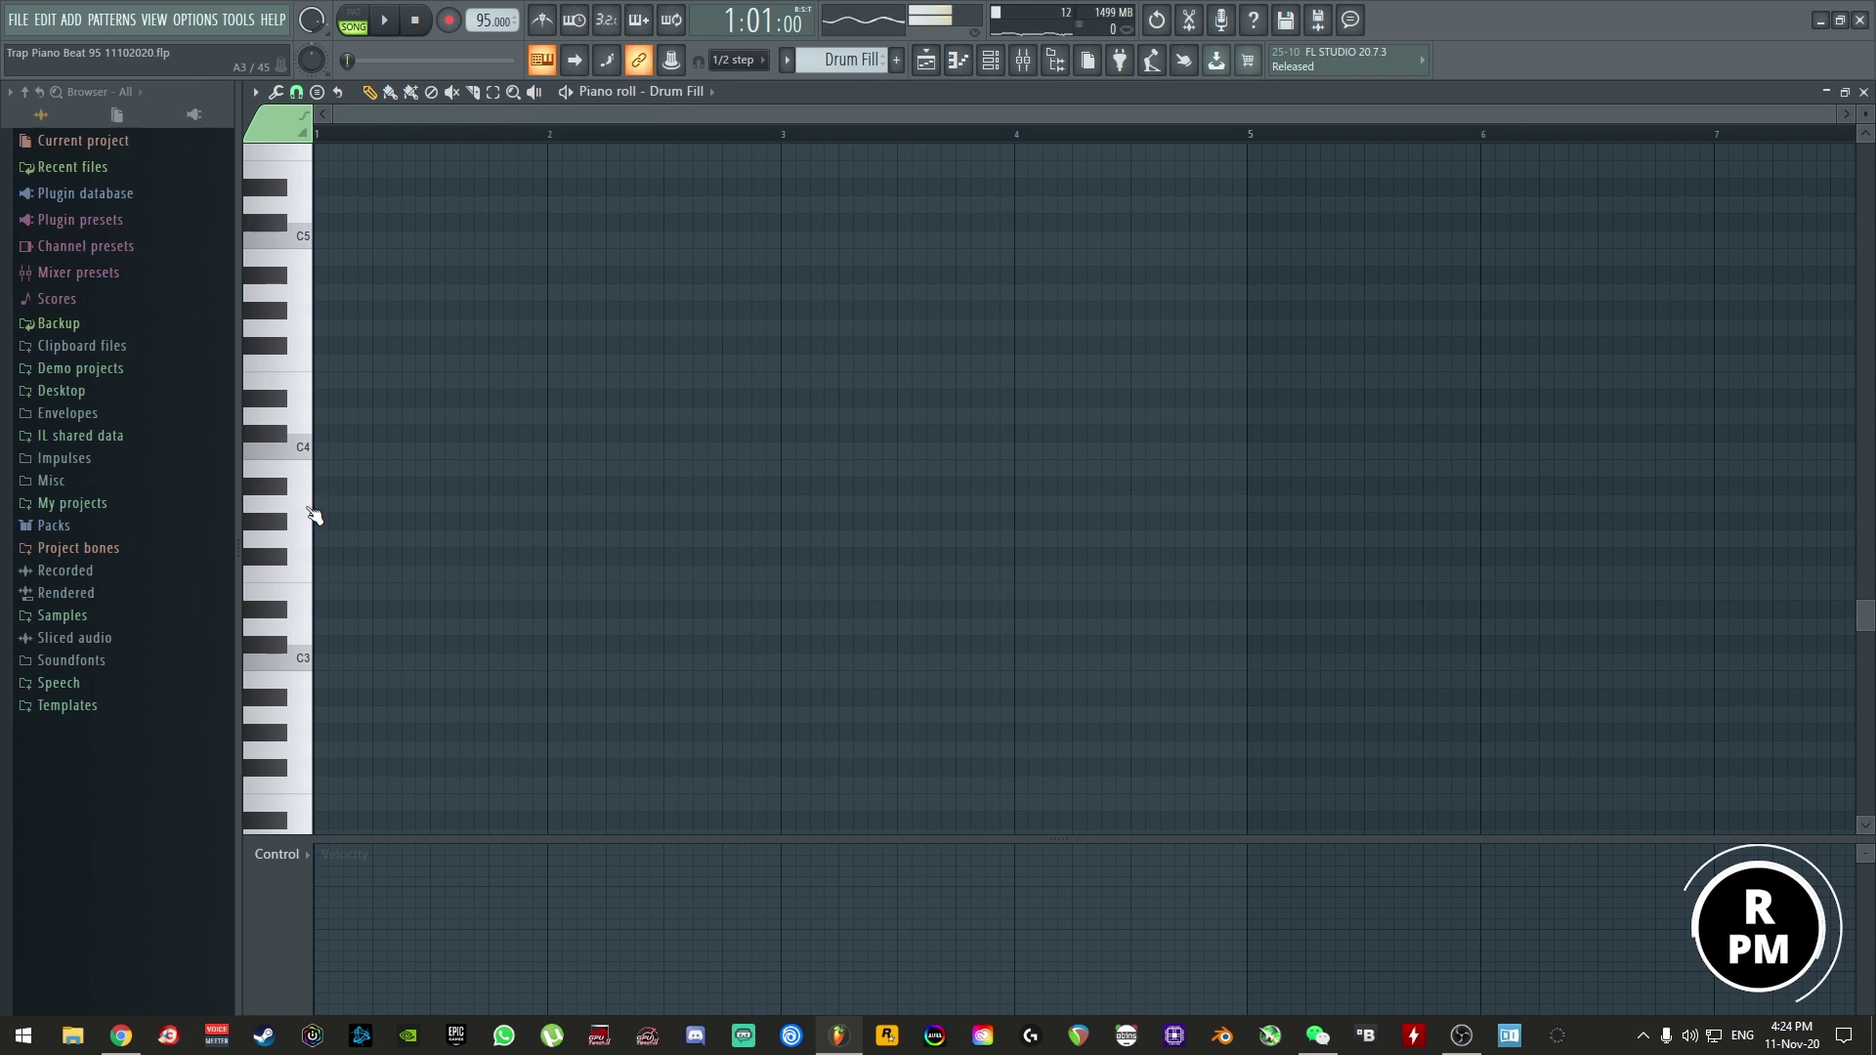
{"action": "left_click", "coordinate": [312, 464]}
{"action": "left_click", "coordinate": [311, 431]}
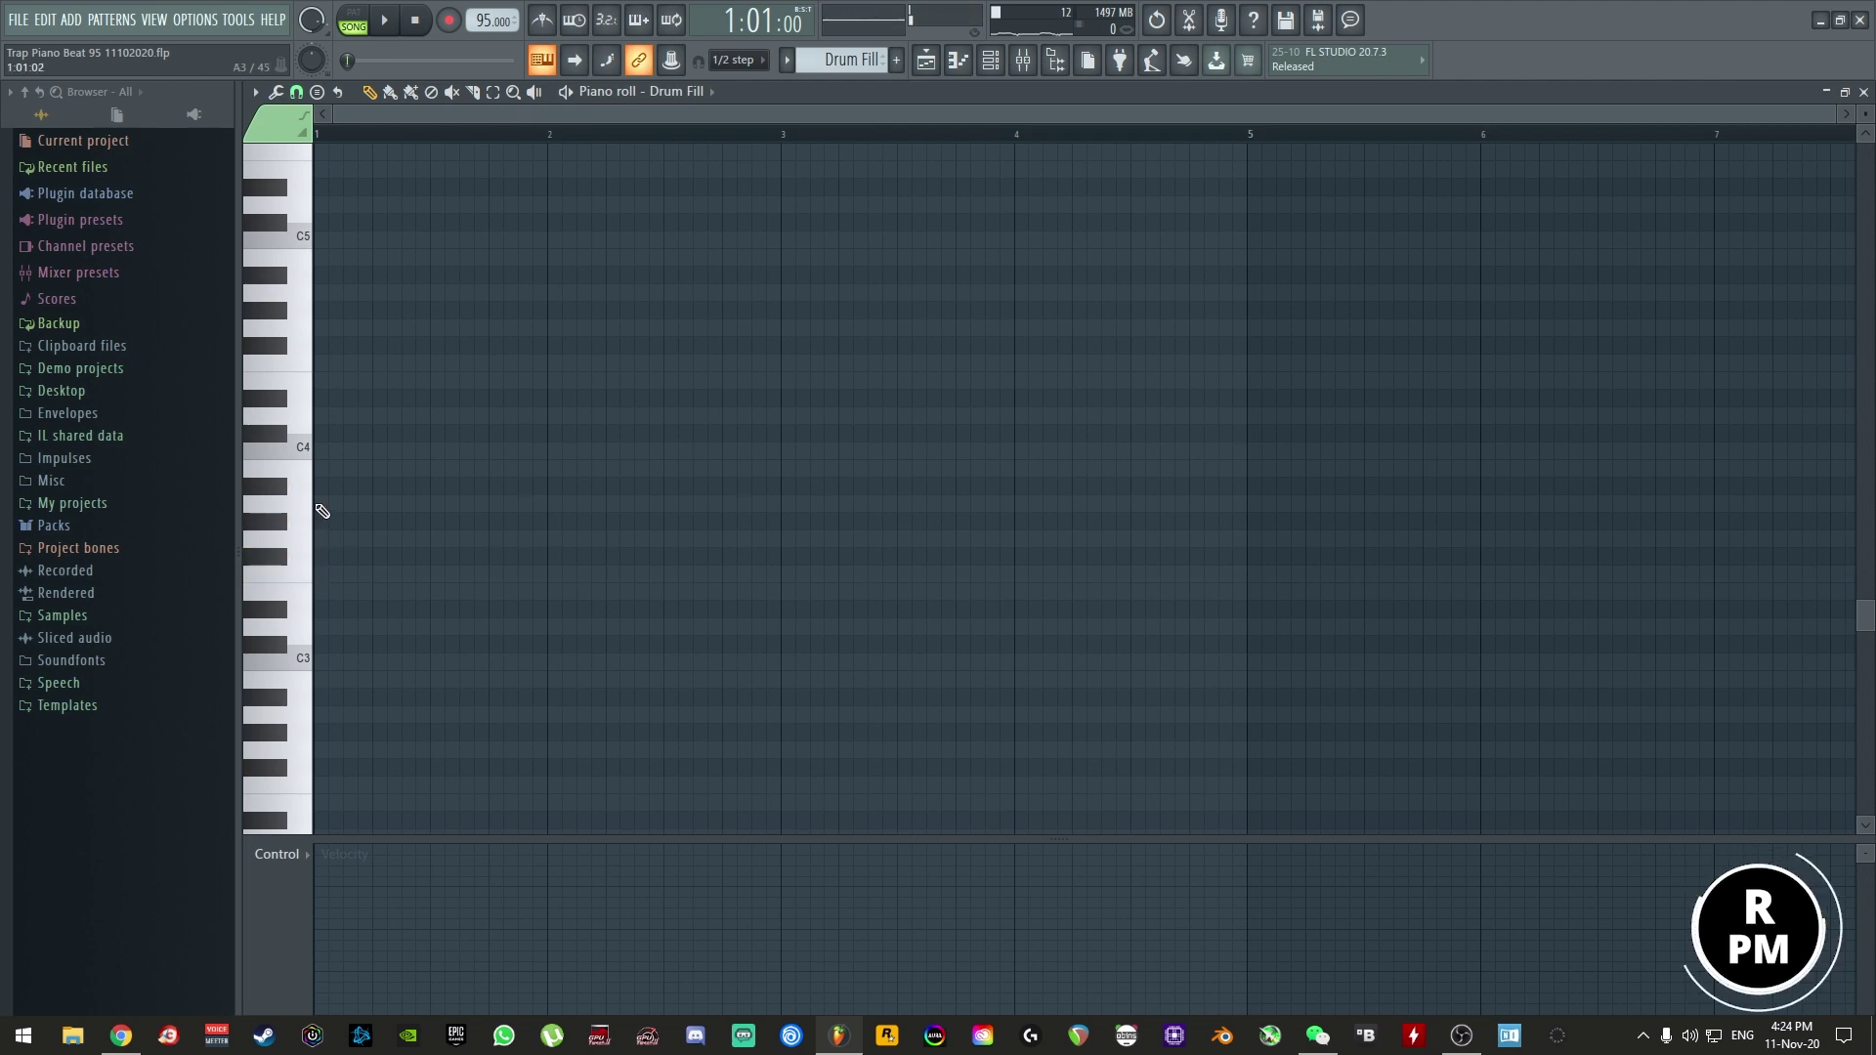
- In pattern playback mode, place A3 notes of one, two and one steps in beat 1, followed by a two-step G3 note
{"action": "left_click", "coordinate": [354, 20]}
{"action": "left_click", "coordinate": [384, 19]}
{"action": "left_click", "coordinate": [416, 20]}
{"action": "left_click_drag", "start_coordinate": [371, 496], "coordinate": [336, 507]}
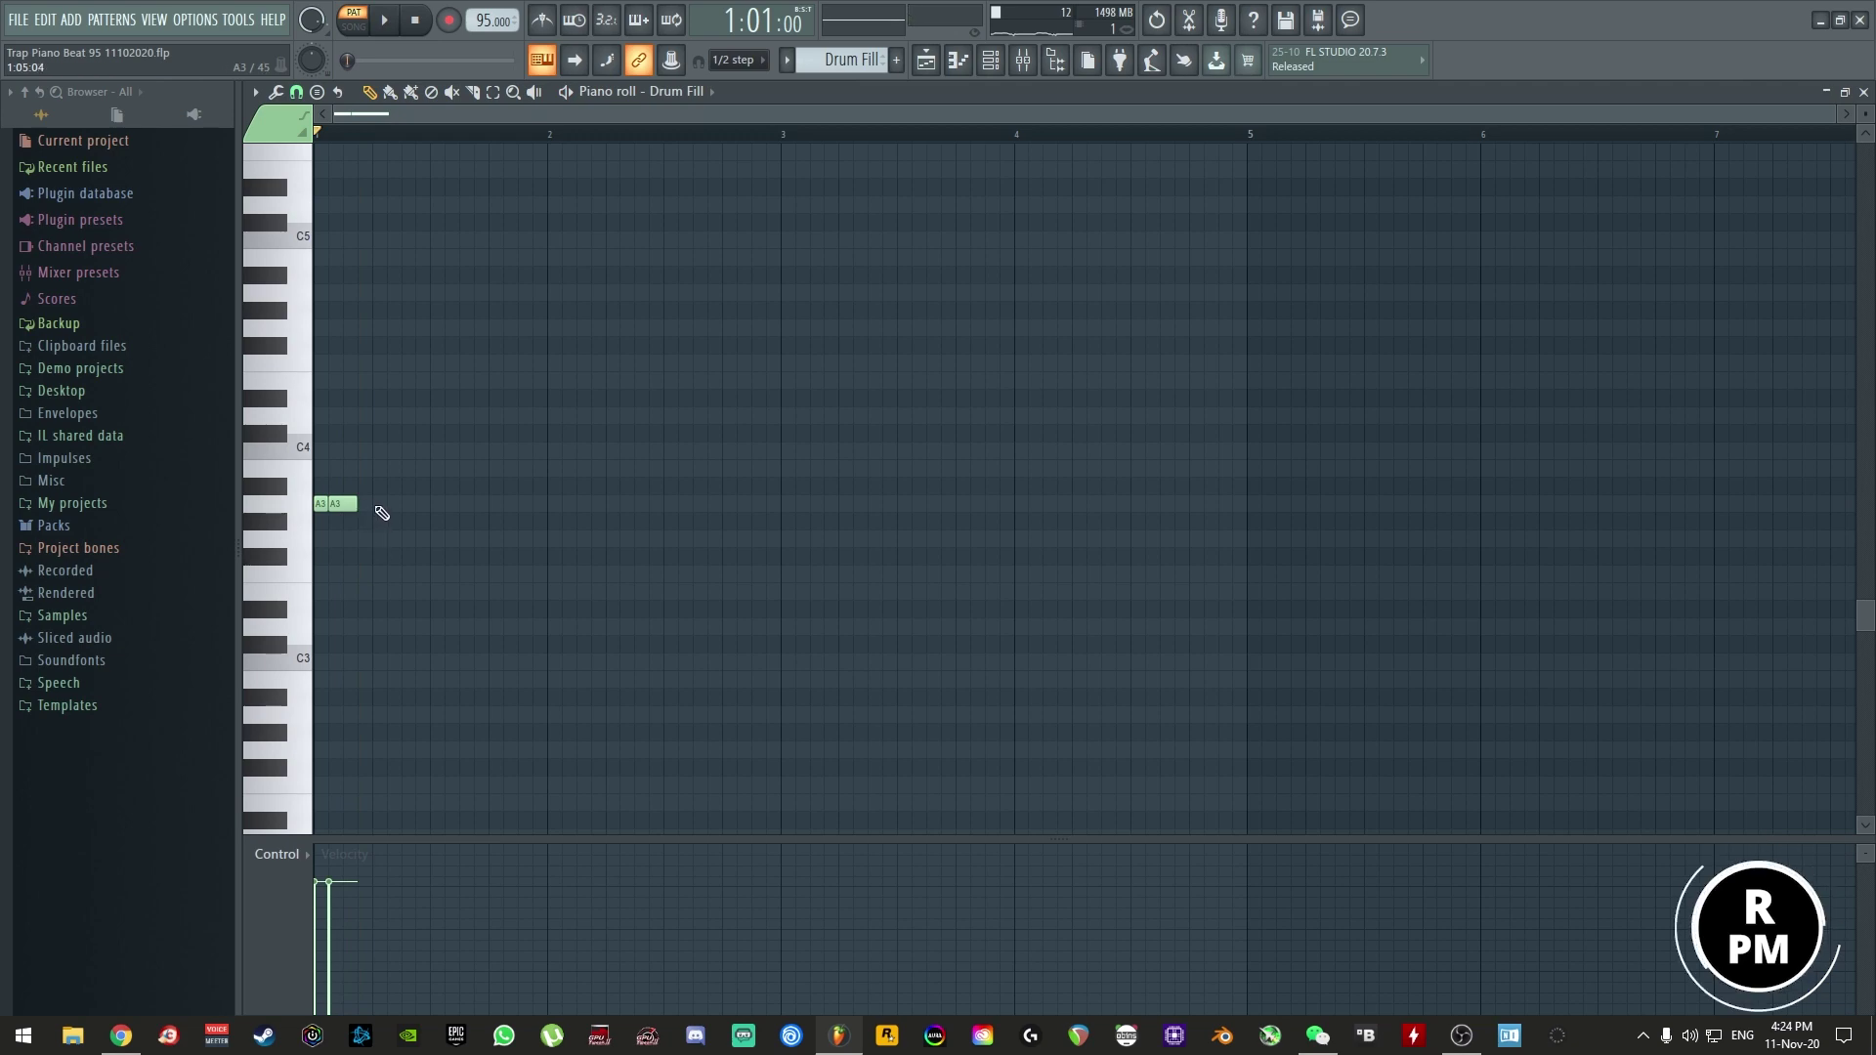
{"action": "left_click", "coordinate": [361, 504]}
{"action": "left_click", "coordinate": [374, 536]}
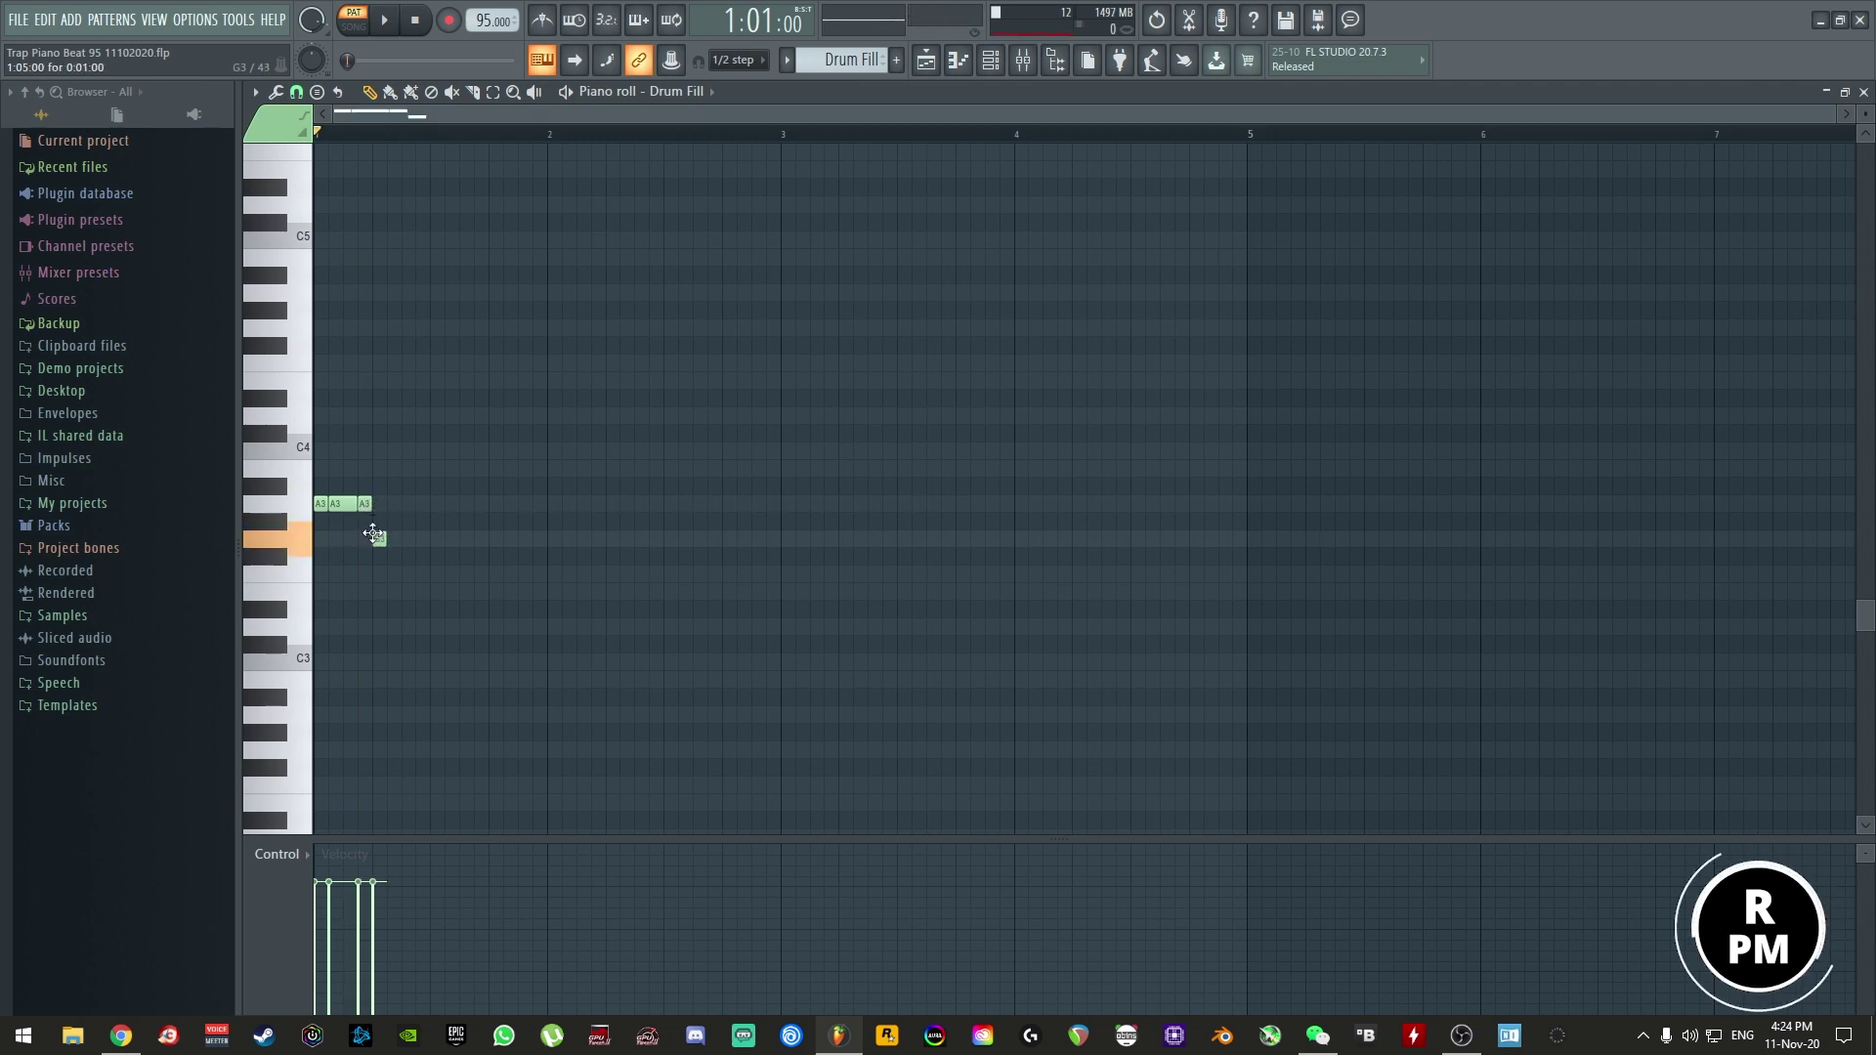
{"action": "key", "text": "space"}
{"action": "key", "text": "space"}
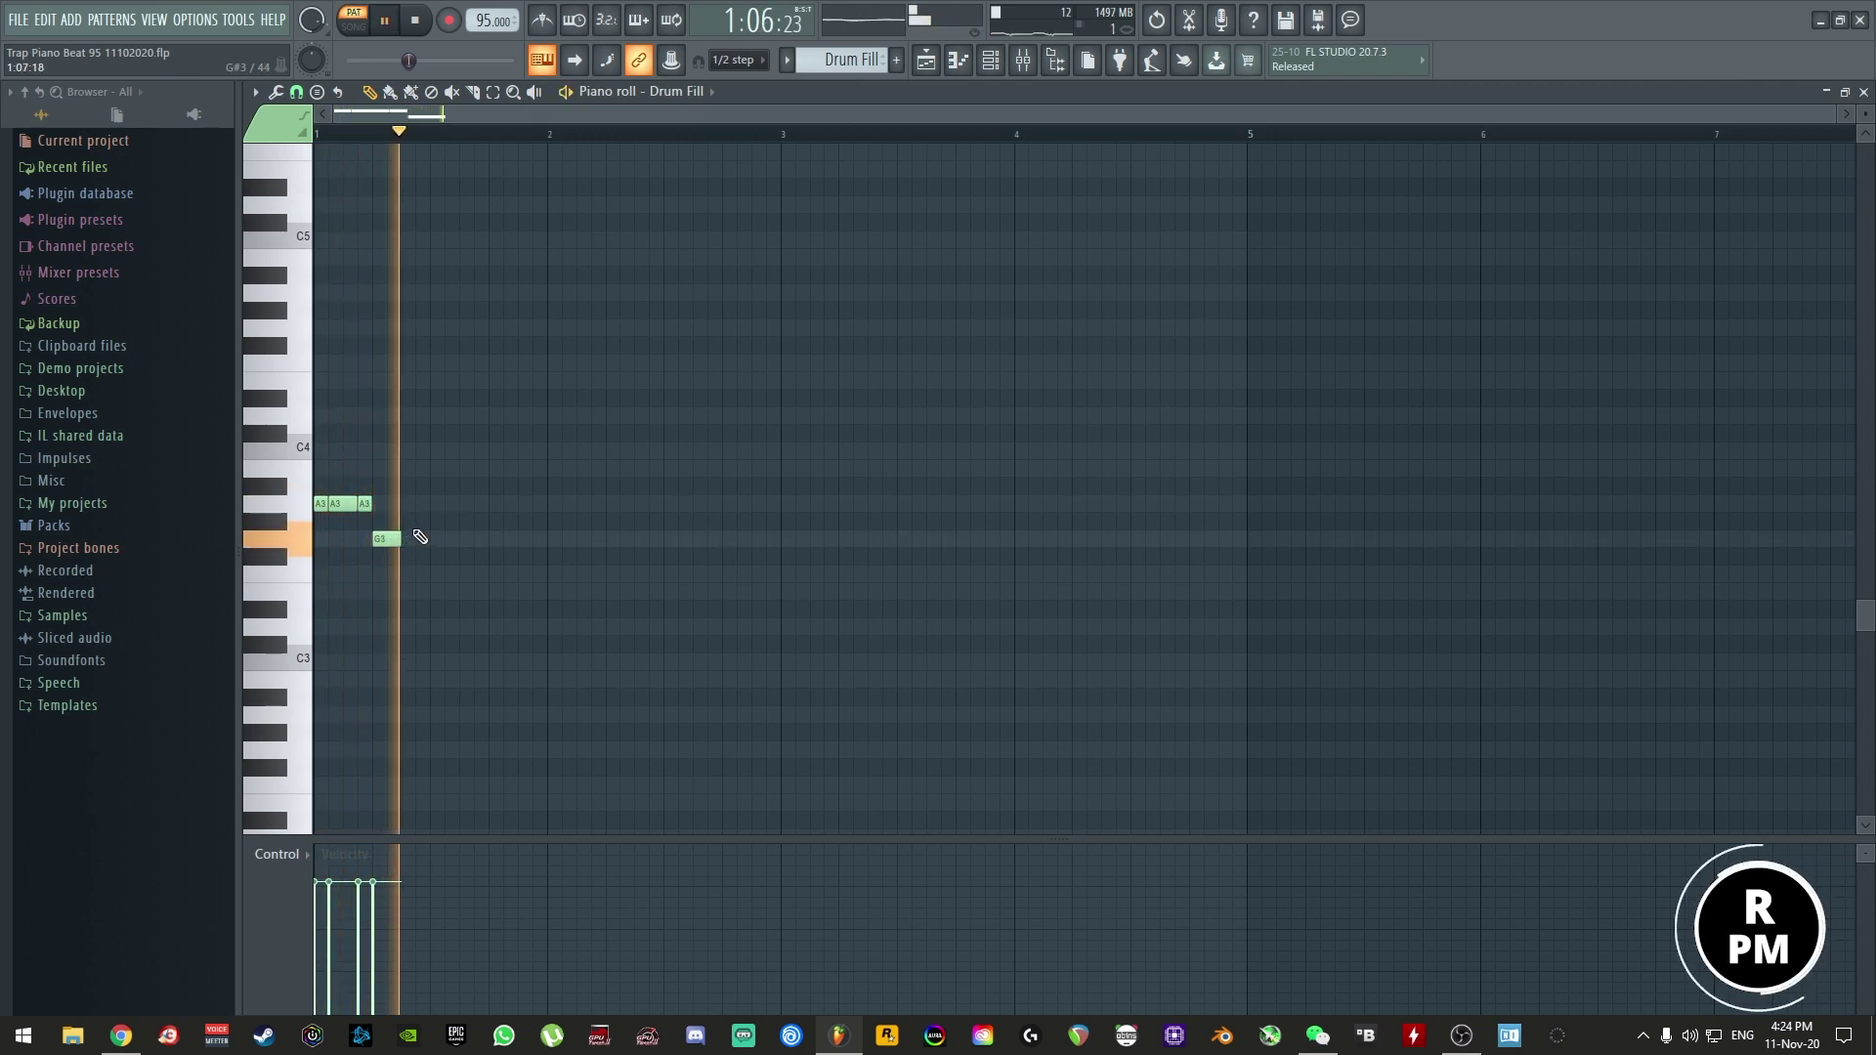
- Add a second two-step G3 note and a two-step F3 note at step 9, and play back the fill
{"action": "left_click", "coordinate": [435, 569]}
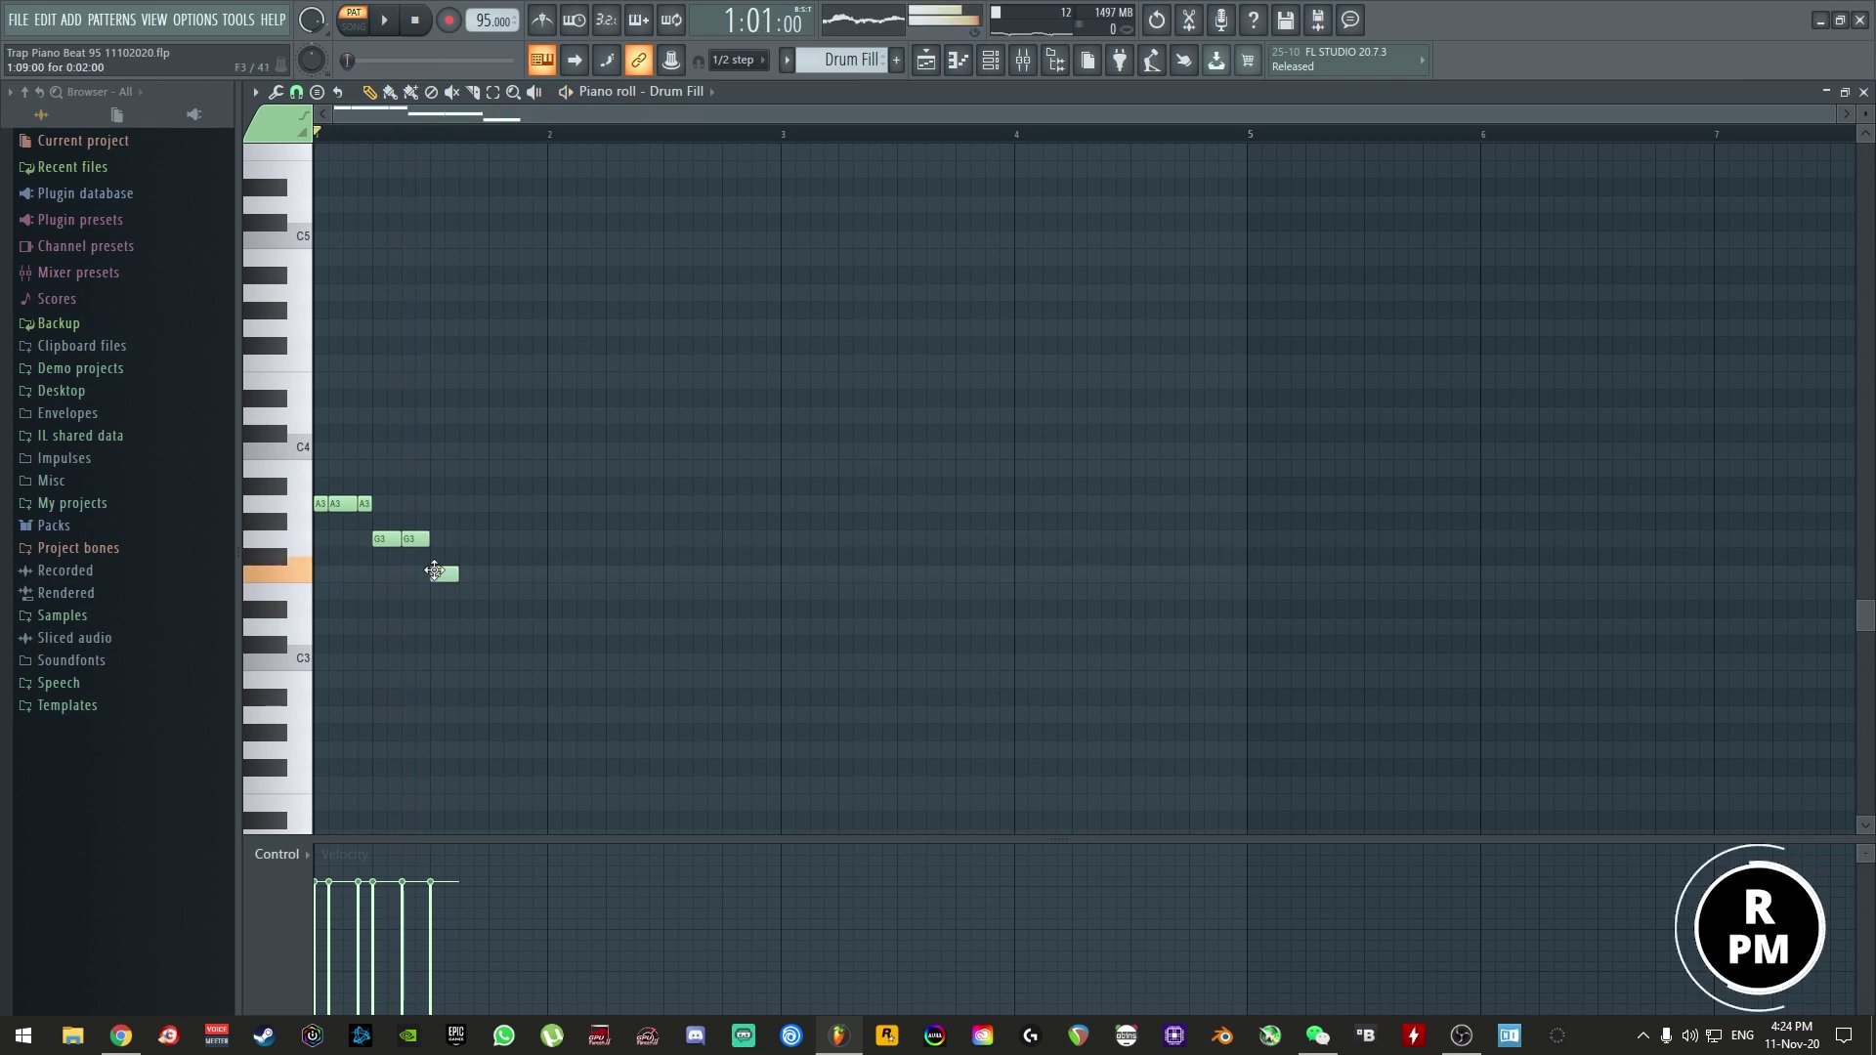
{"action": "mouse_move", "coordinate": [445, 571]}
{"action": "left_mouse_down"}
{"action": "mouse_move", "coordinate": [439, 593]}
{"action": "mouse_move", "coordinate": [439, 577]}
{"action": "left_mouse_up"}
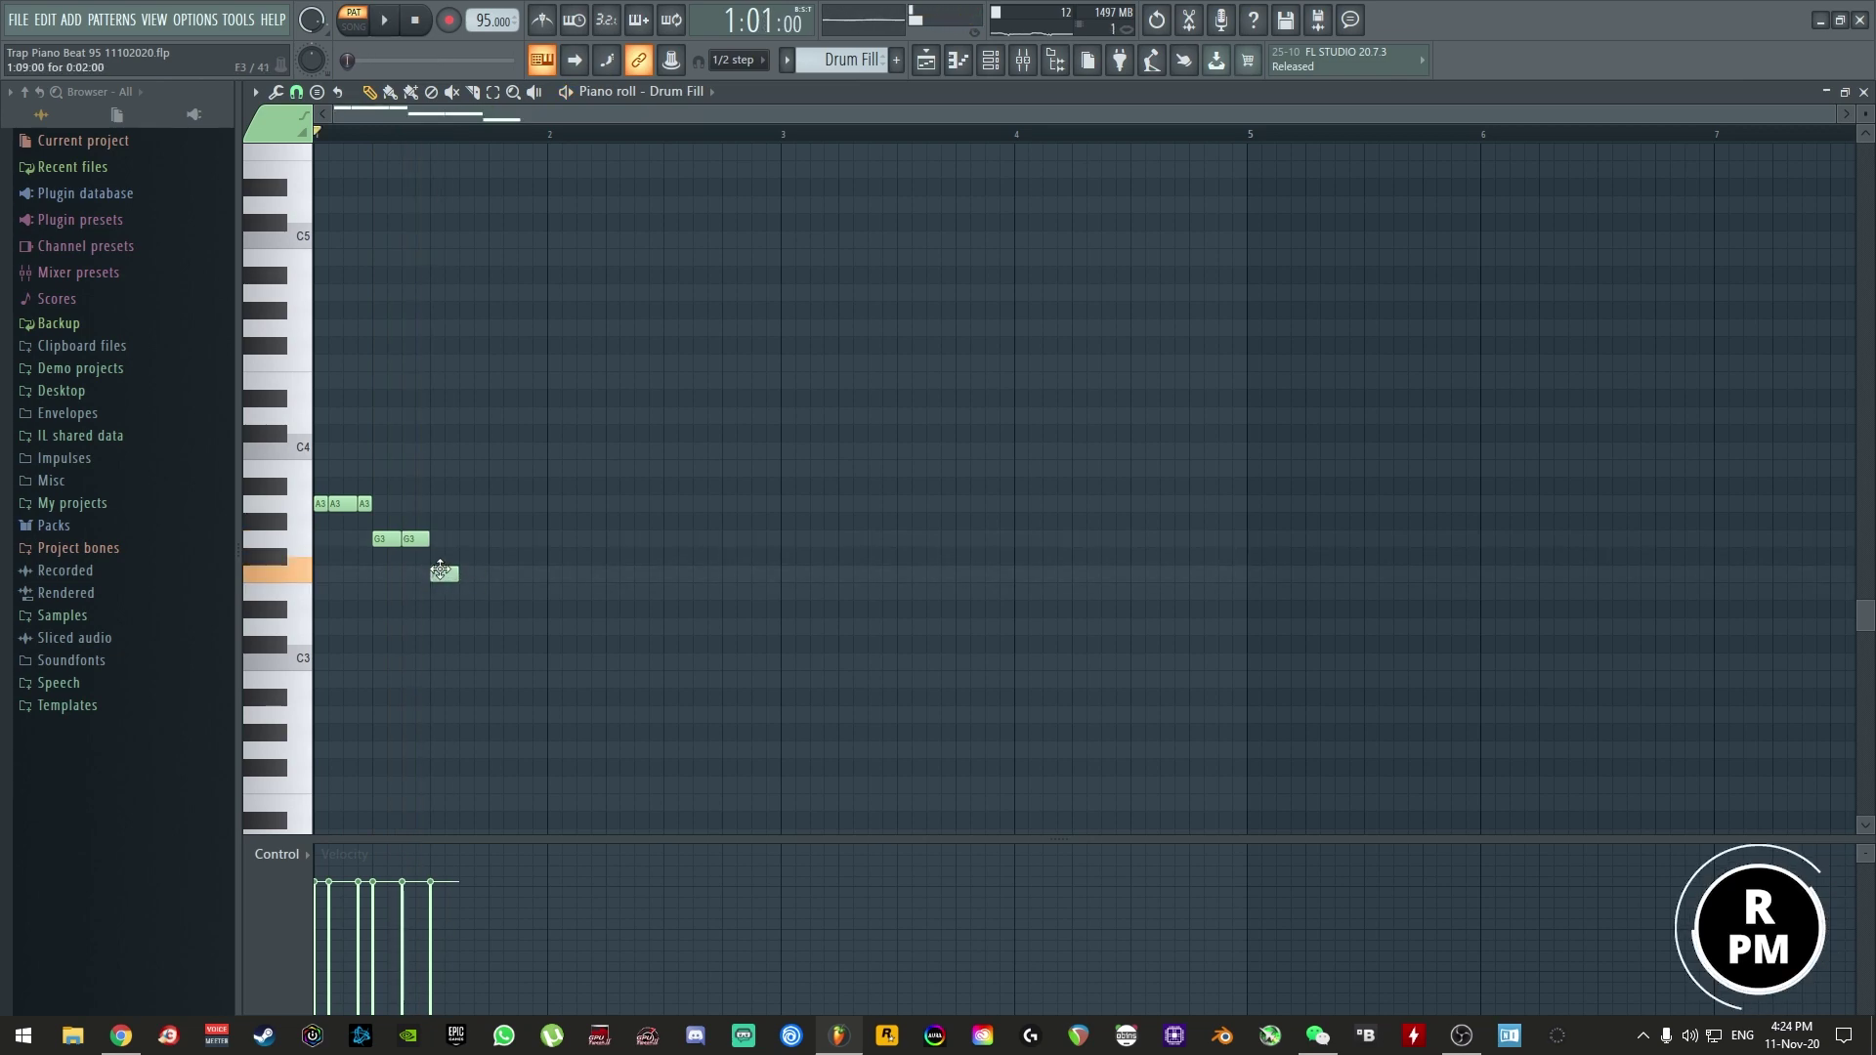
{"action": "key", "text": "space"}
{"action": "key", "text": "space"}
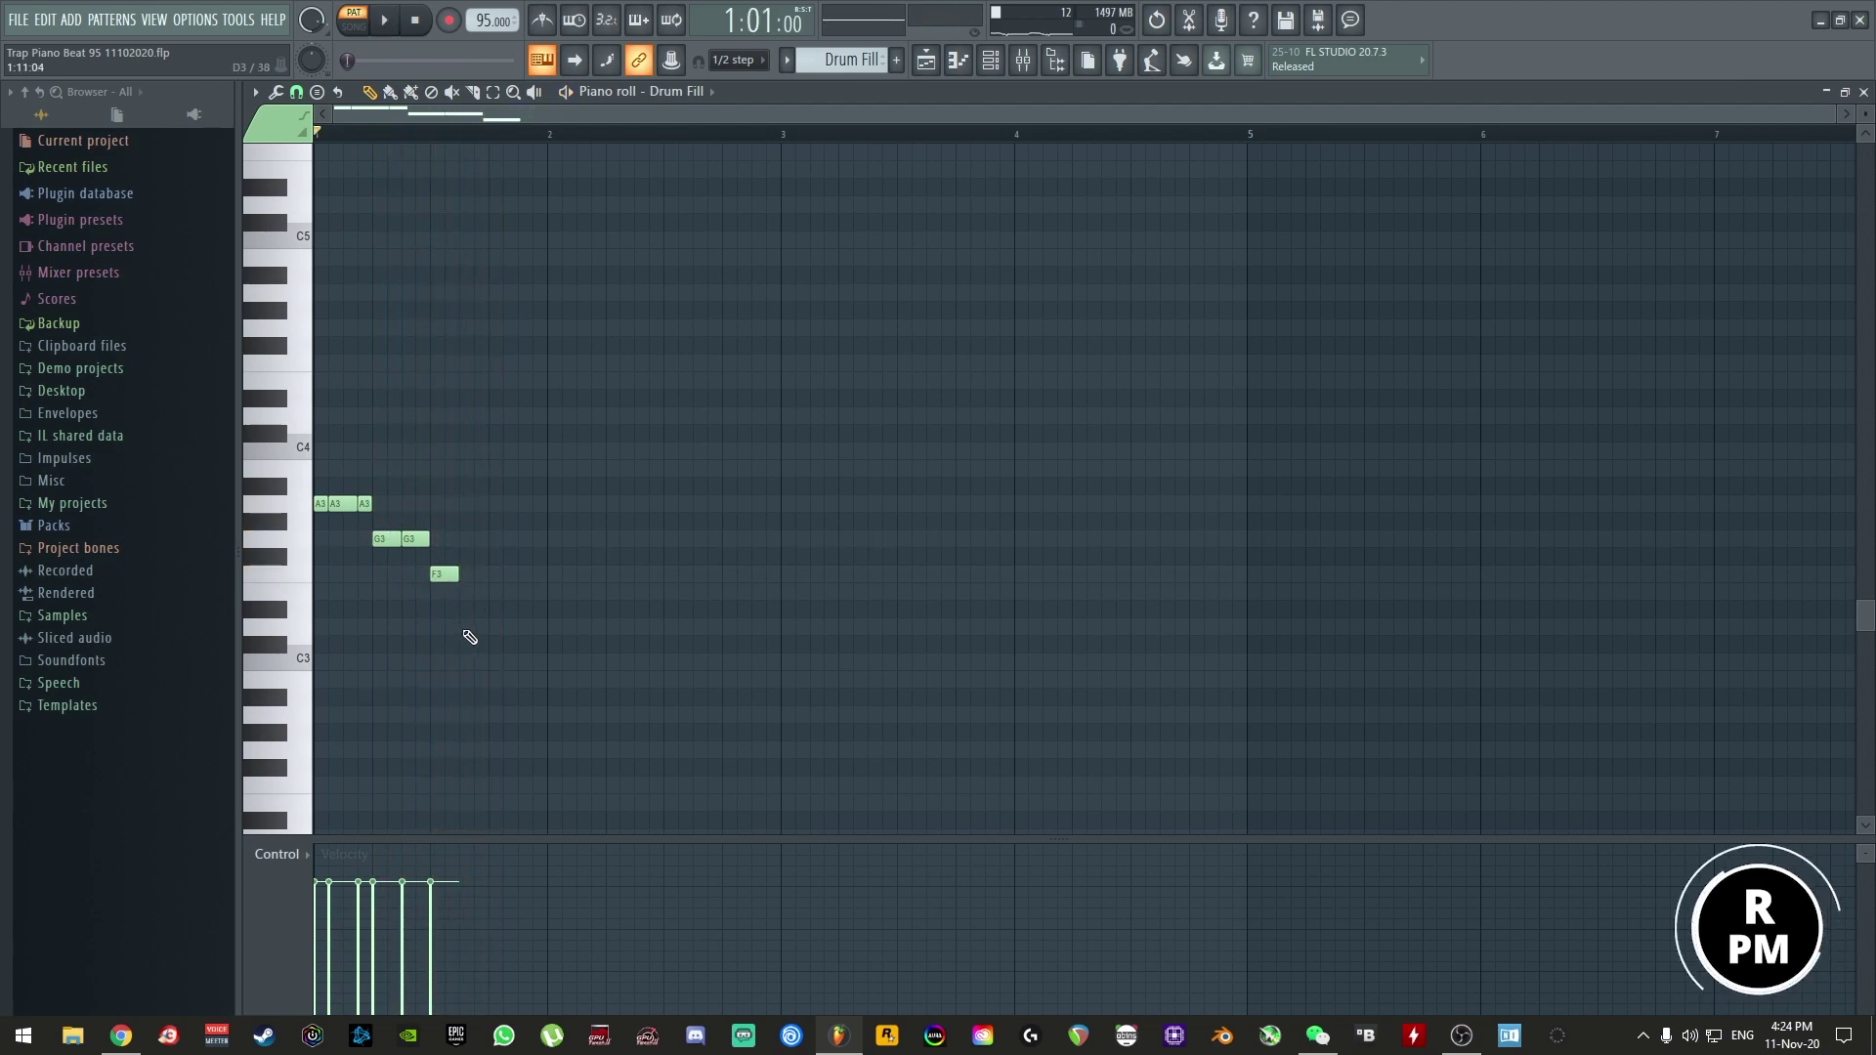
{"action": "left_click", "coordinate": [466, 679]}
{"action": "left_click", "coordinate": [474, 610]}
{"action": "right_click", "coordinate": [479, 678]}
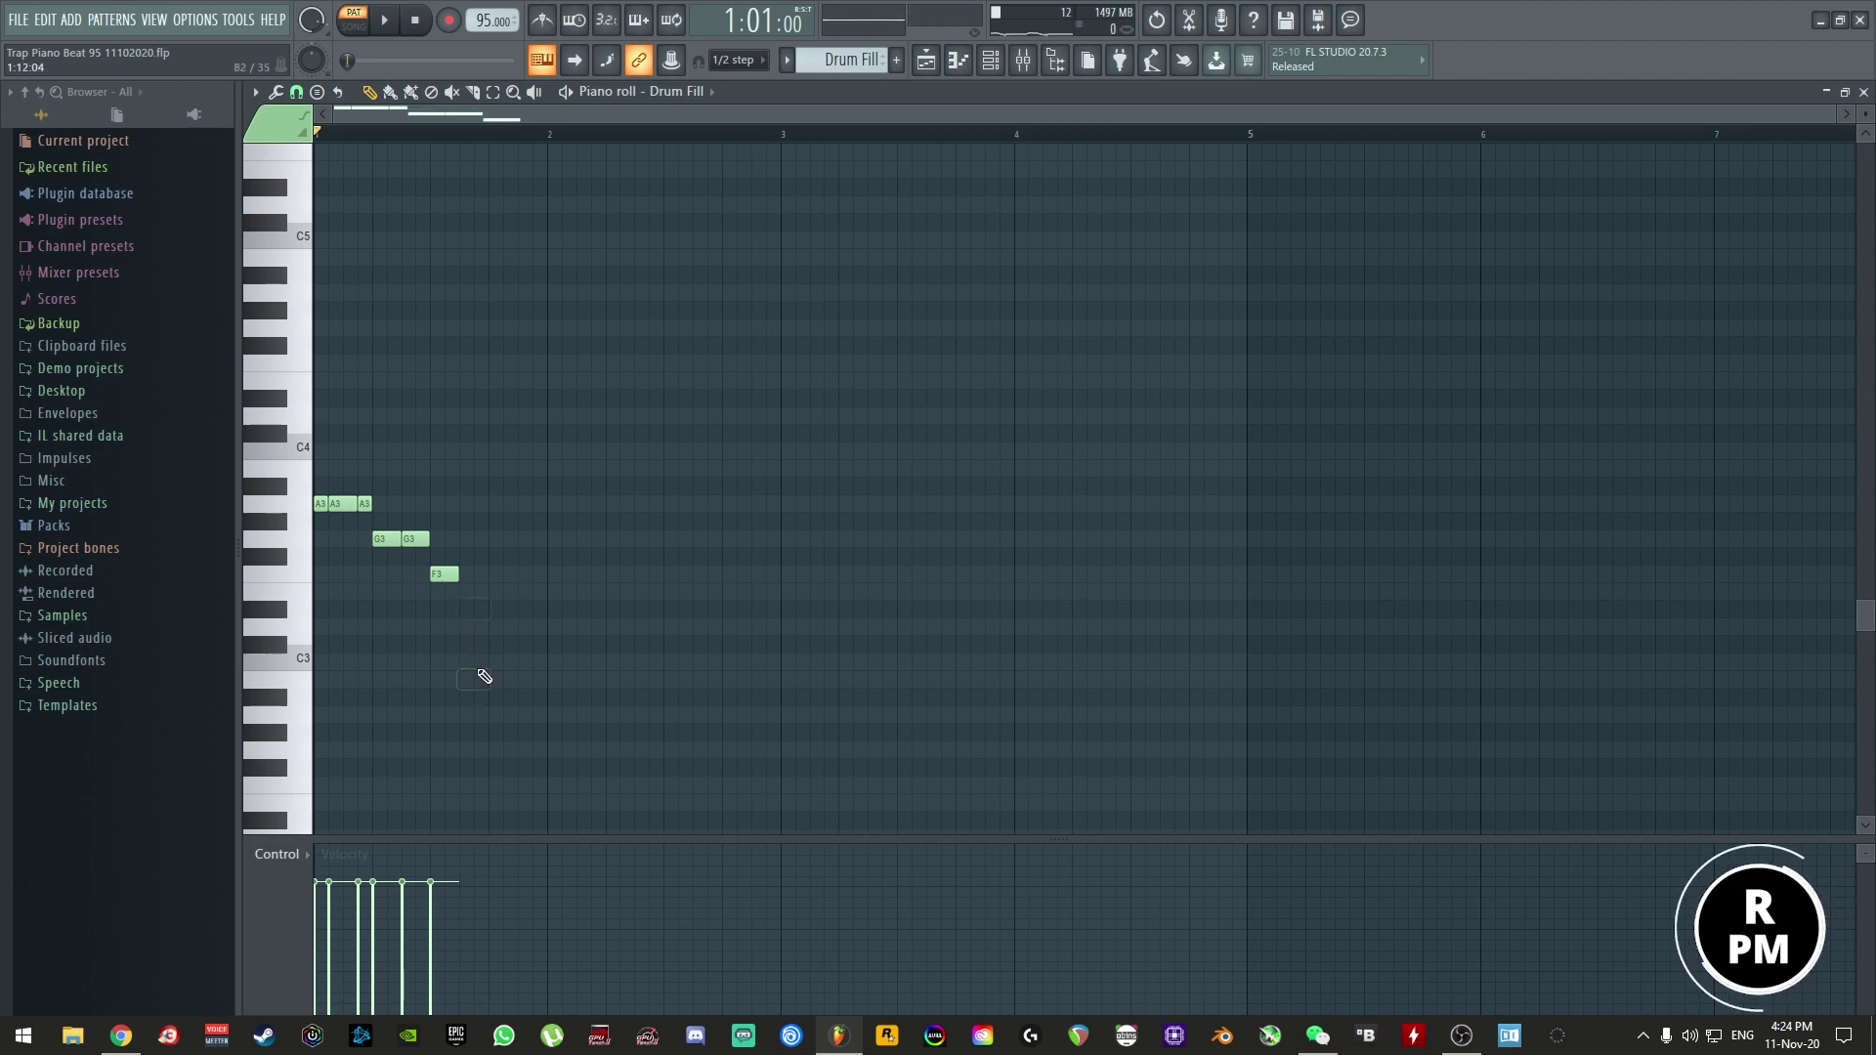
- Try two additional two-step F3 notes at steps 12 and 15, play back the fill, and remove both
{"action": "left_click", "coordinate": [483, 575]}
{"action": "left_click", "coordinate": [524, 577]}
{"action": "key", "text": "space"}
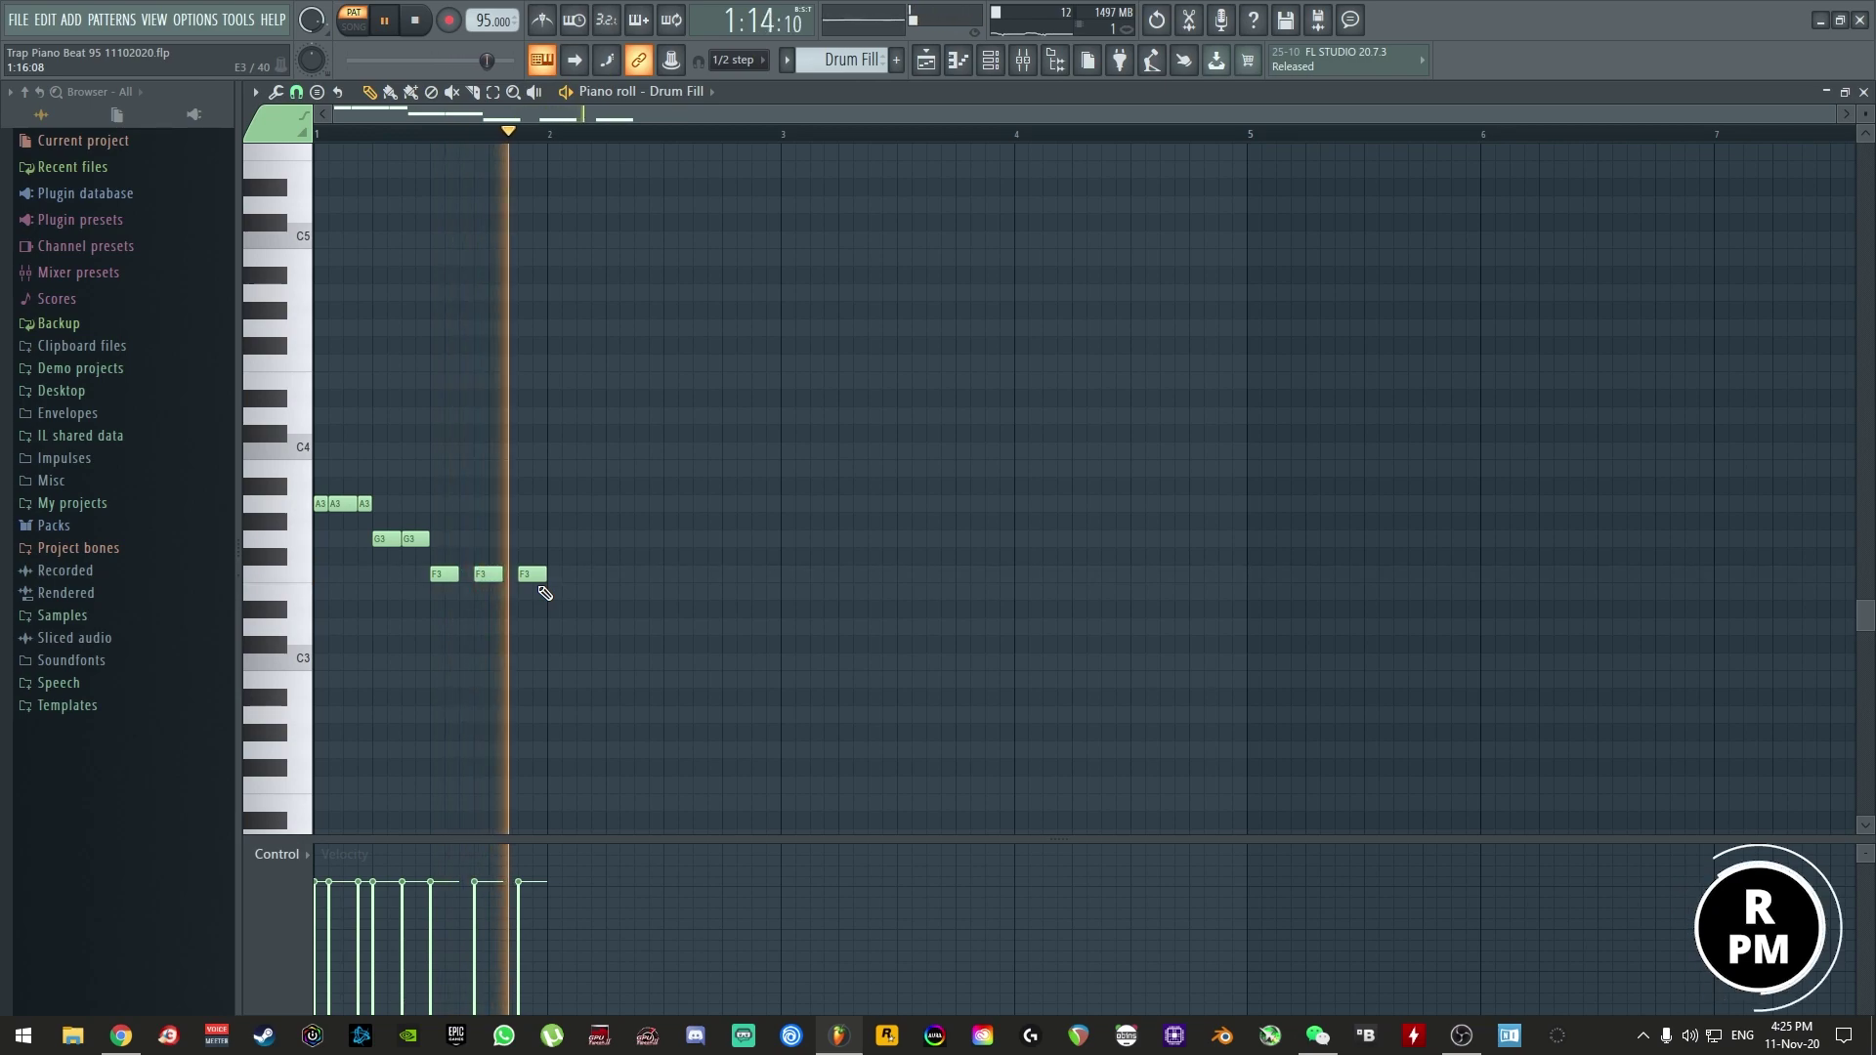
{"action": "right_click", "coordinate": [532, 577]}
{"action": "right_click", "coordinate": [488, 577]}
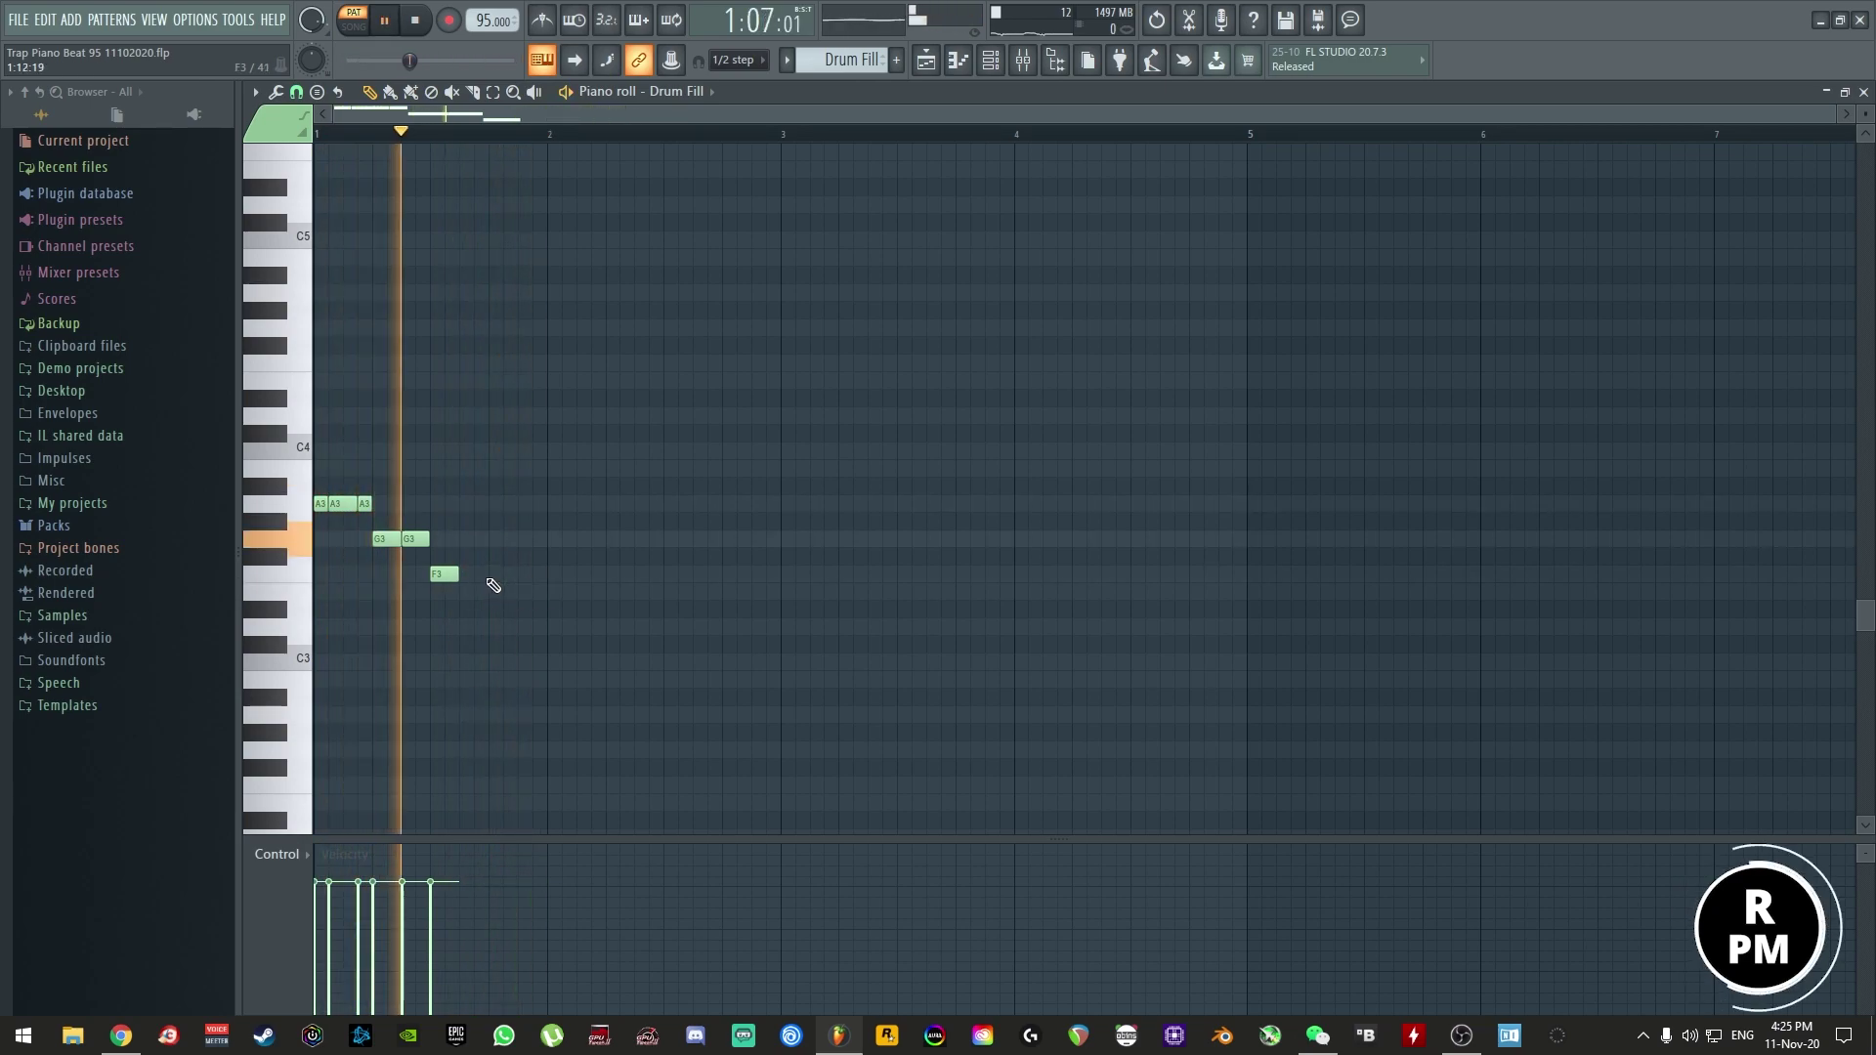
- Try ending the fill with two-step D3 and C#4 notes at step 13, playing the pattern after each addition
{"action": "key", "text": "space"}
{"action": "left_click", "coordinate": [500, 626]}
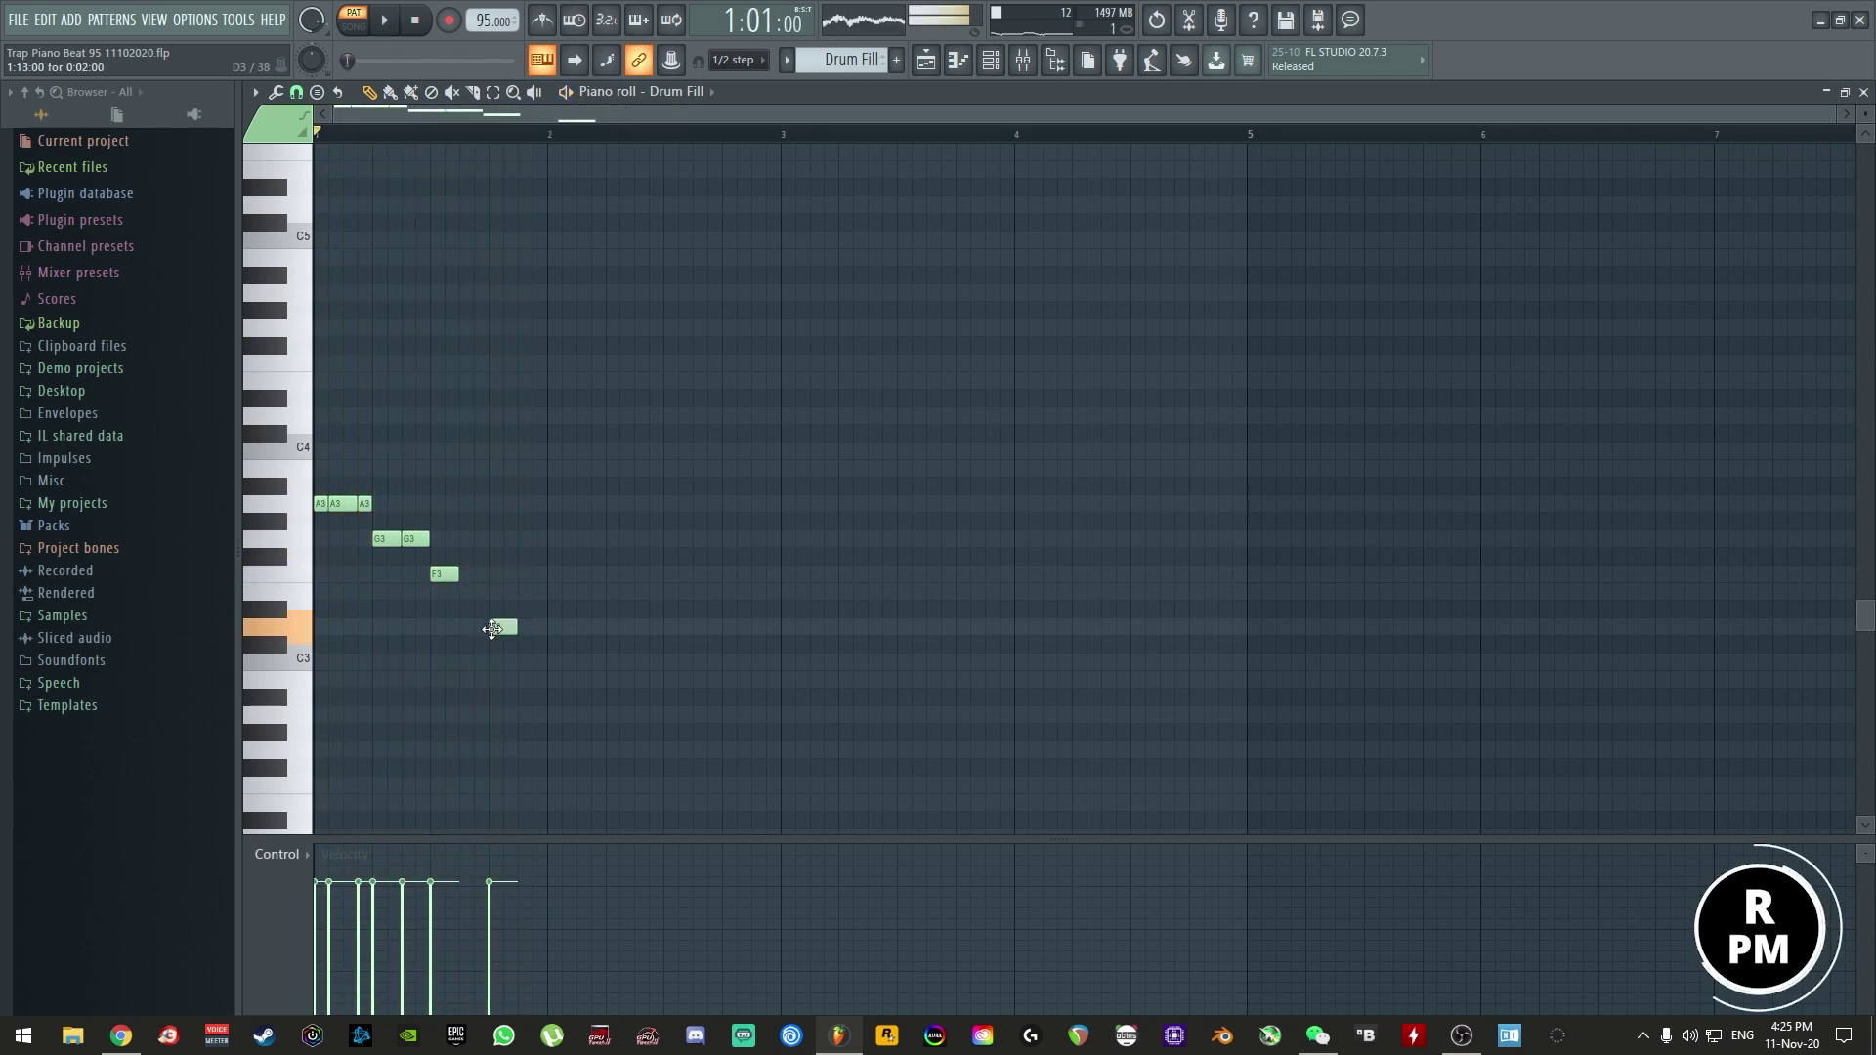
{"action": "key", "text": "space"}
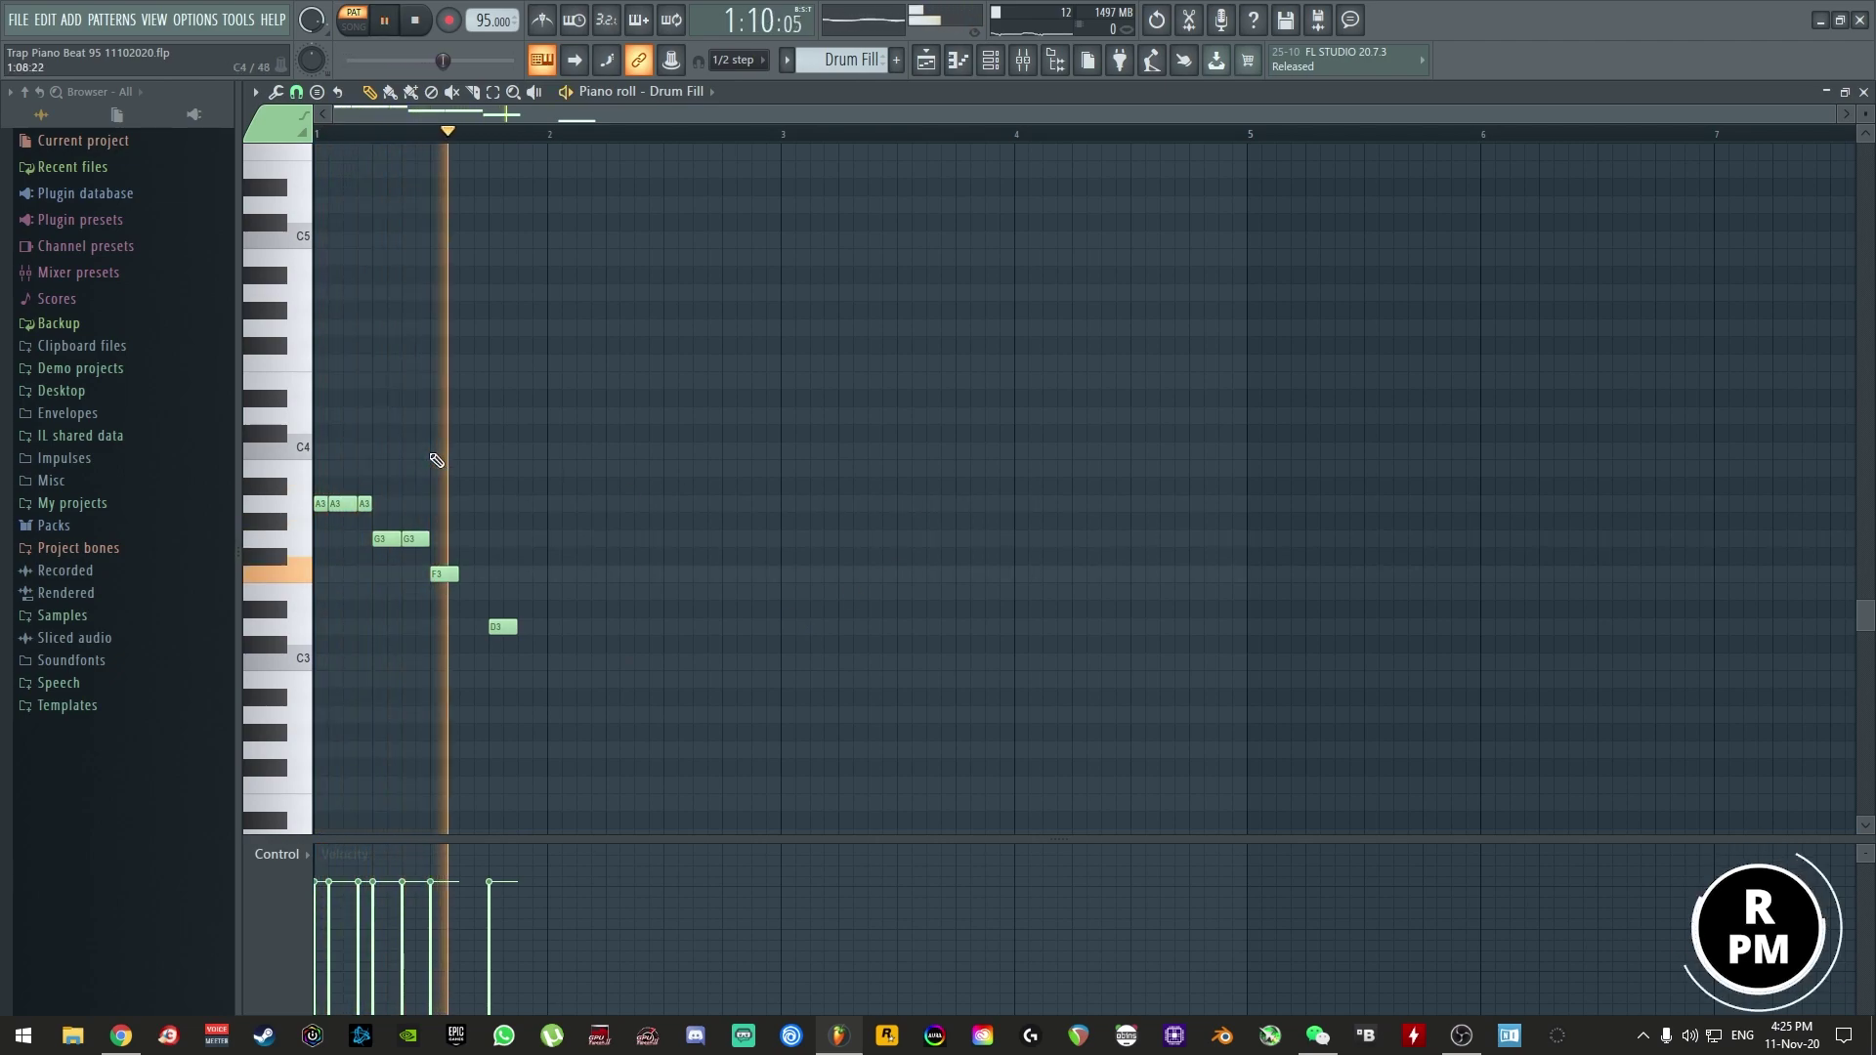
{"action": "key", "text": "space"}
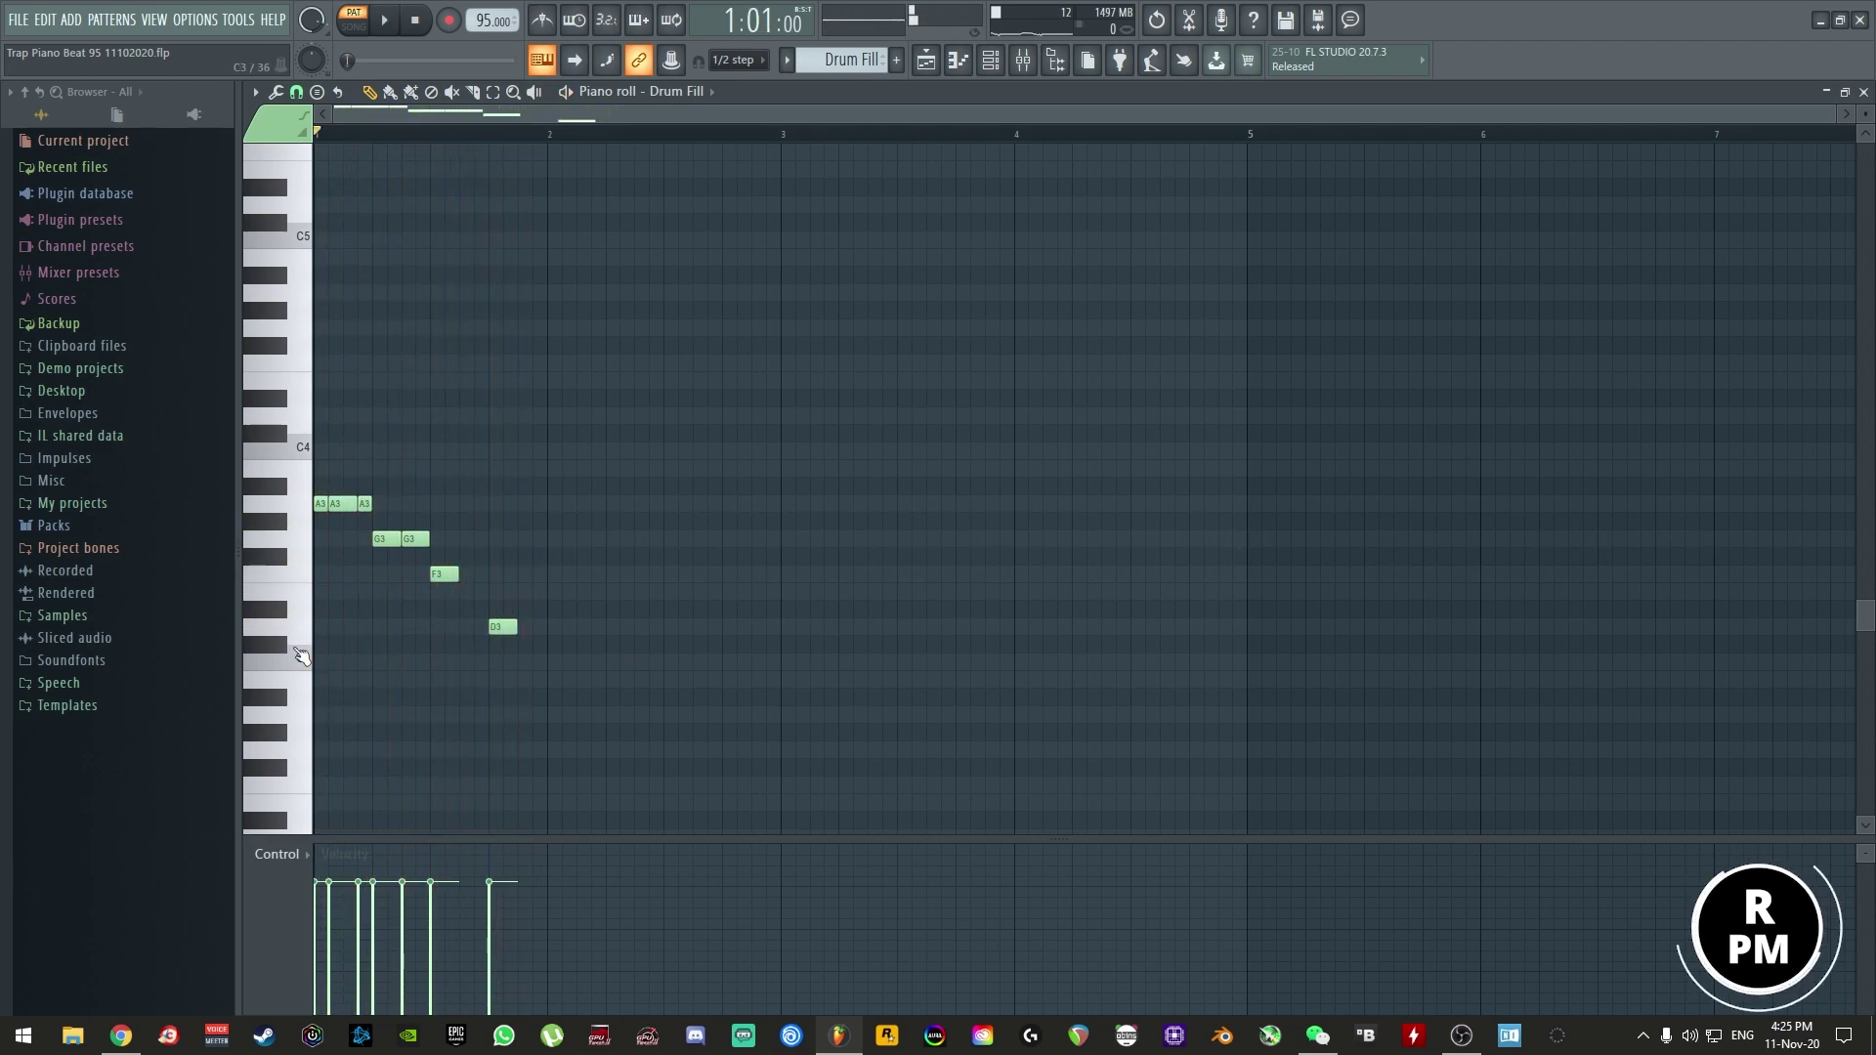
{"action": "left_click", "coordinate": [498, 433]}
{"action": "key", "text": "space"}
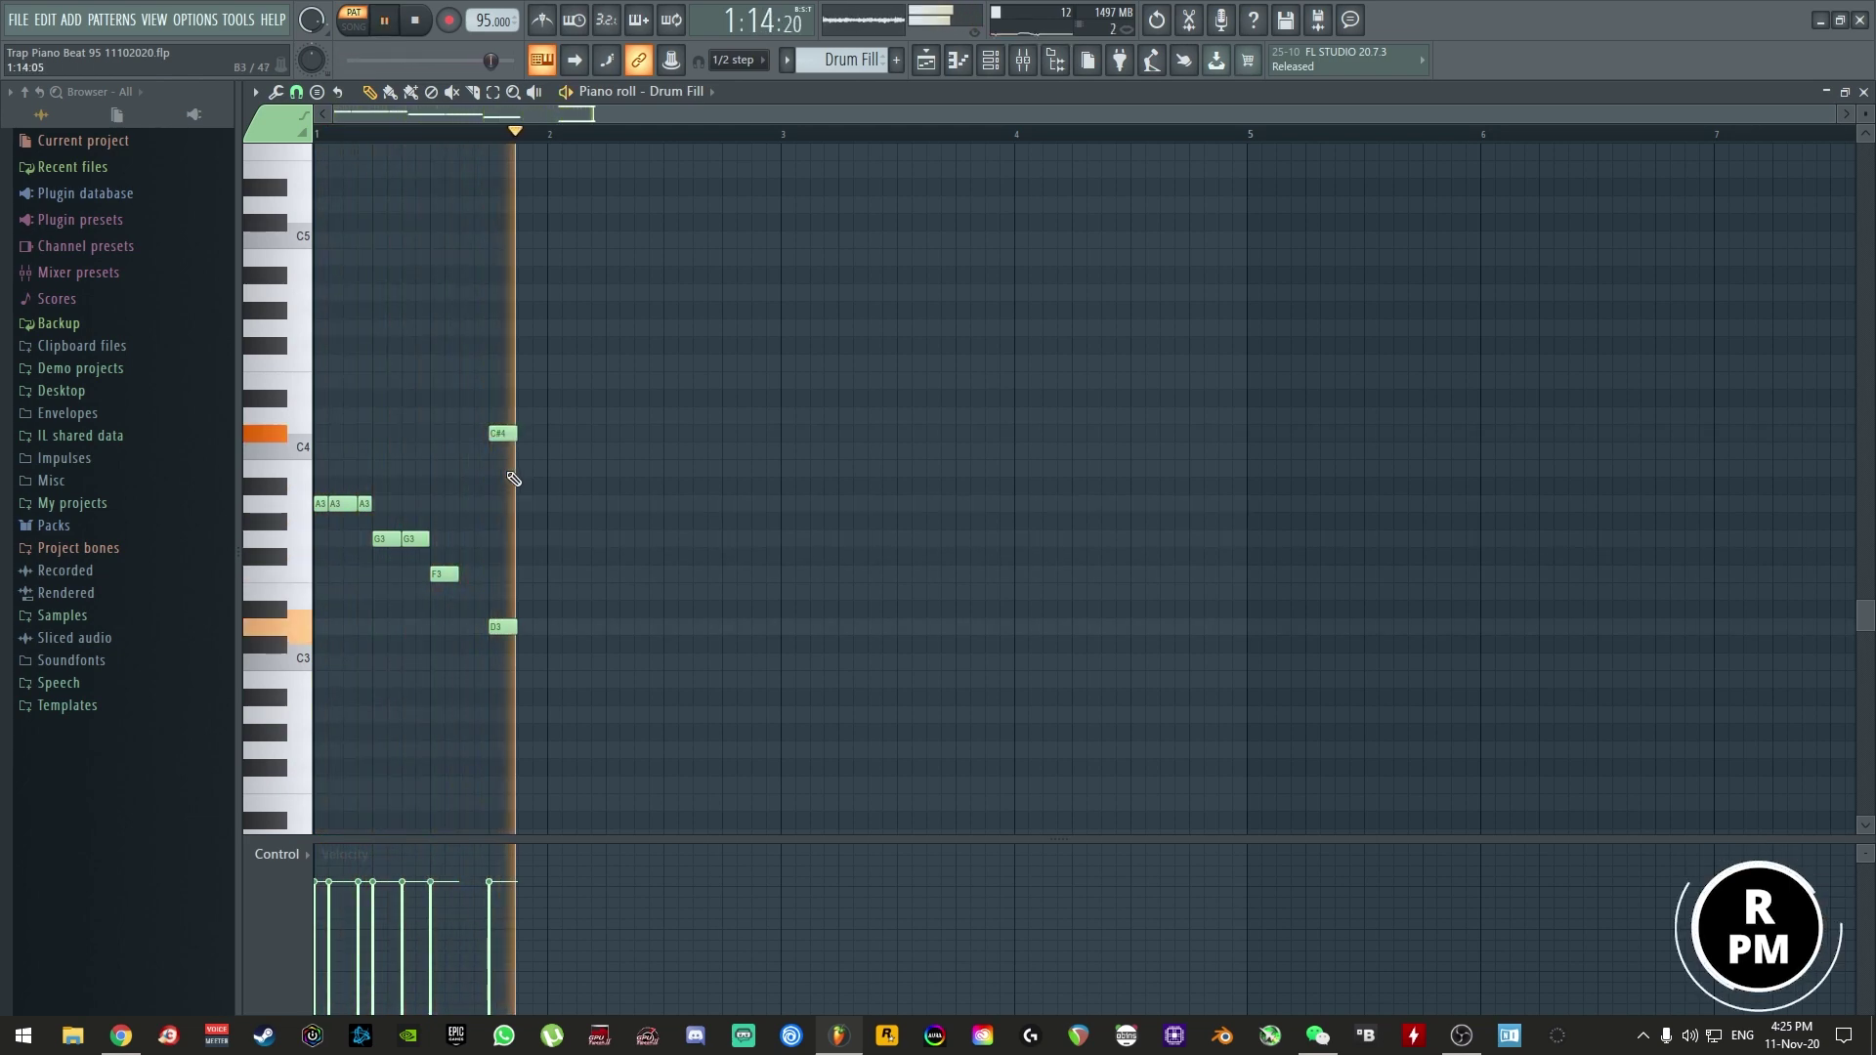
{"action": "key", "text": "space"}
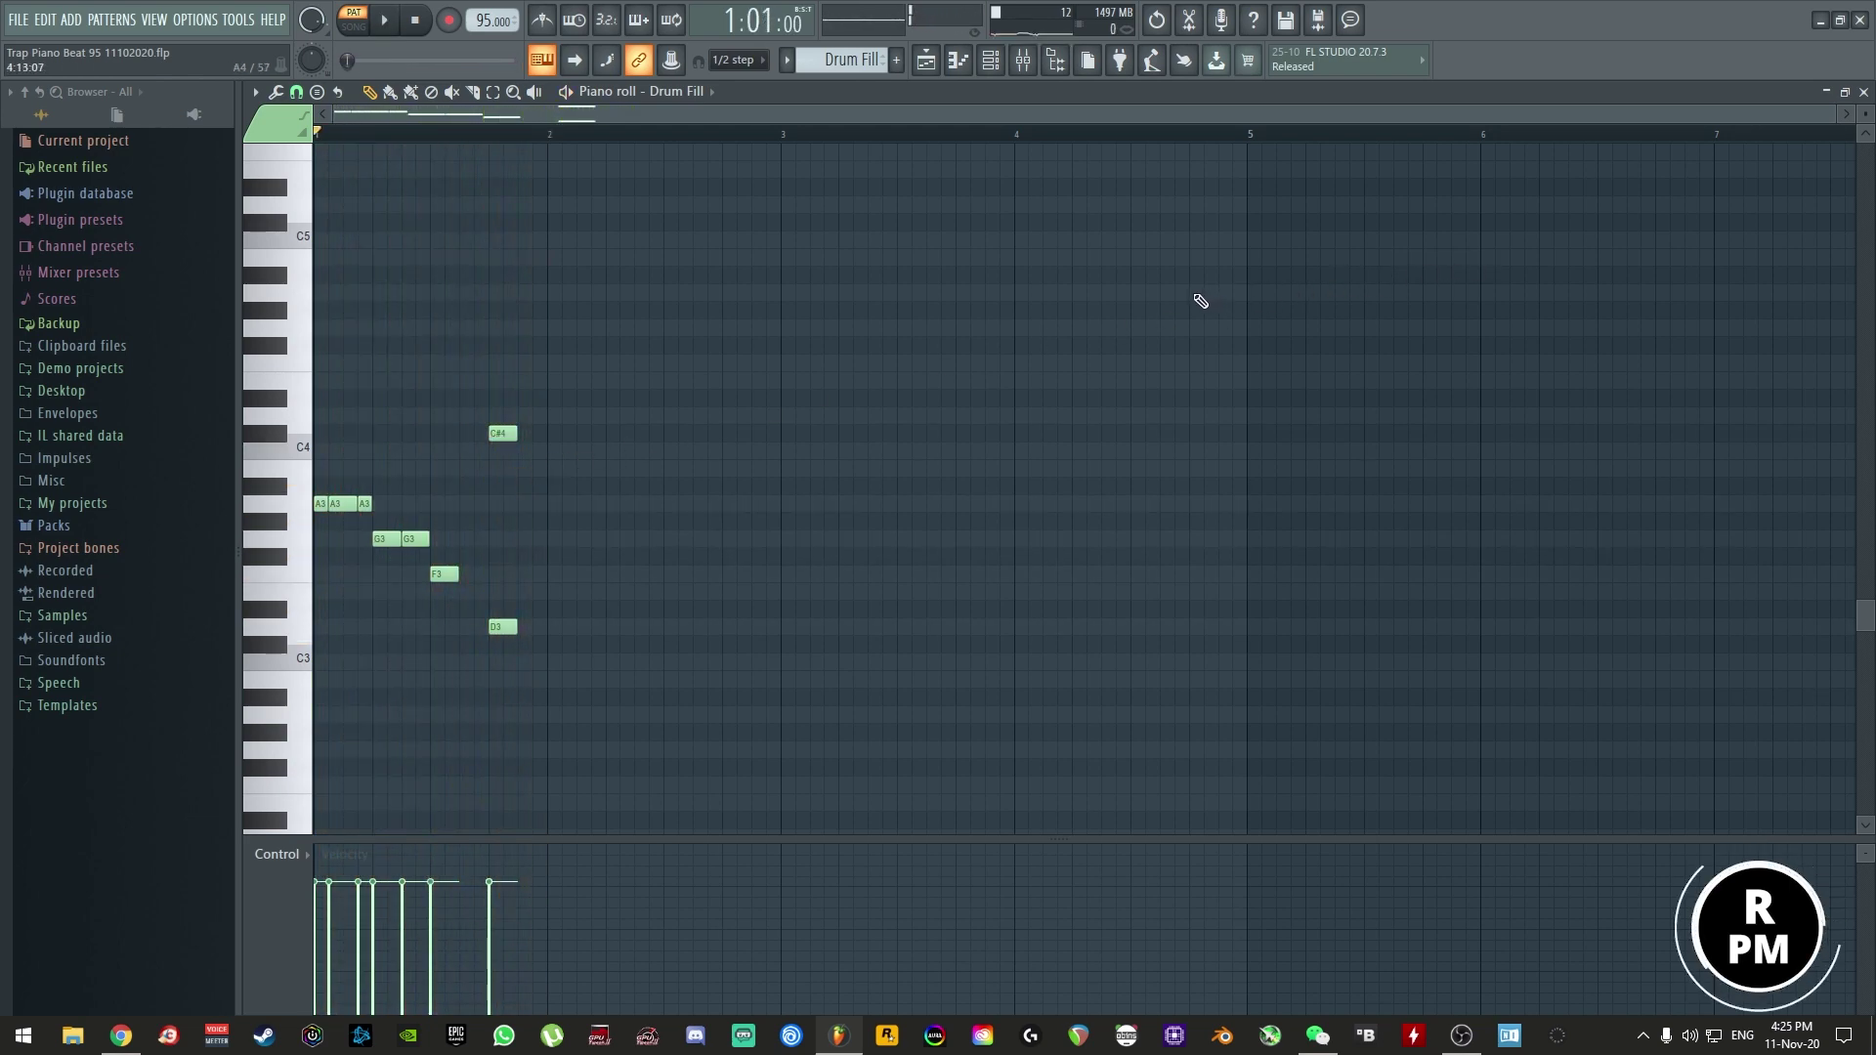
- In the Playlist, shift all clips from the 808 through Strings Low down one track to free Track 3
{"action": "left_click", "coordinate": [1865, 91]}
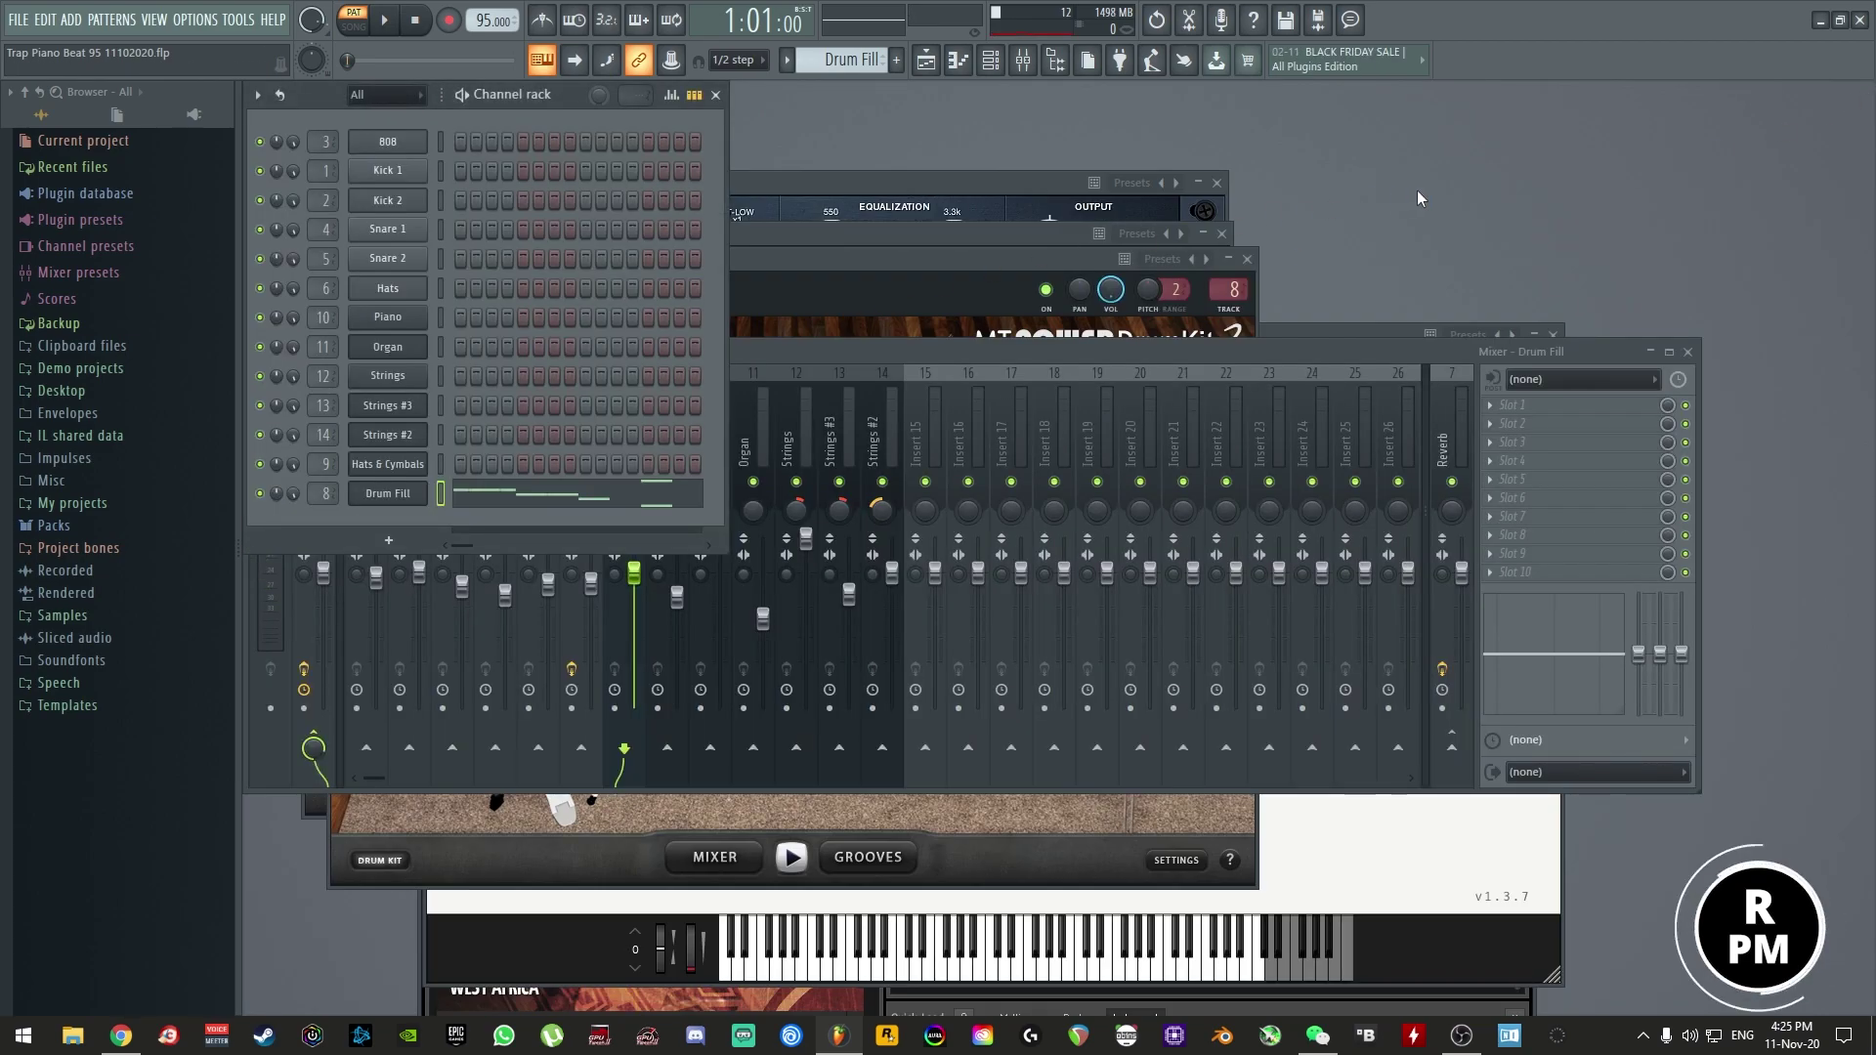
{"action": "key", "text": "F5"}
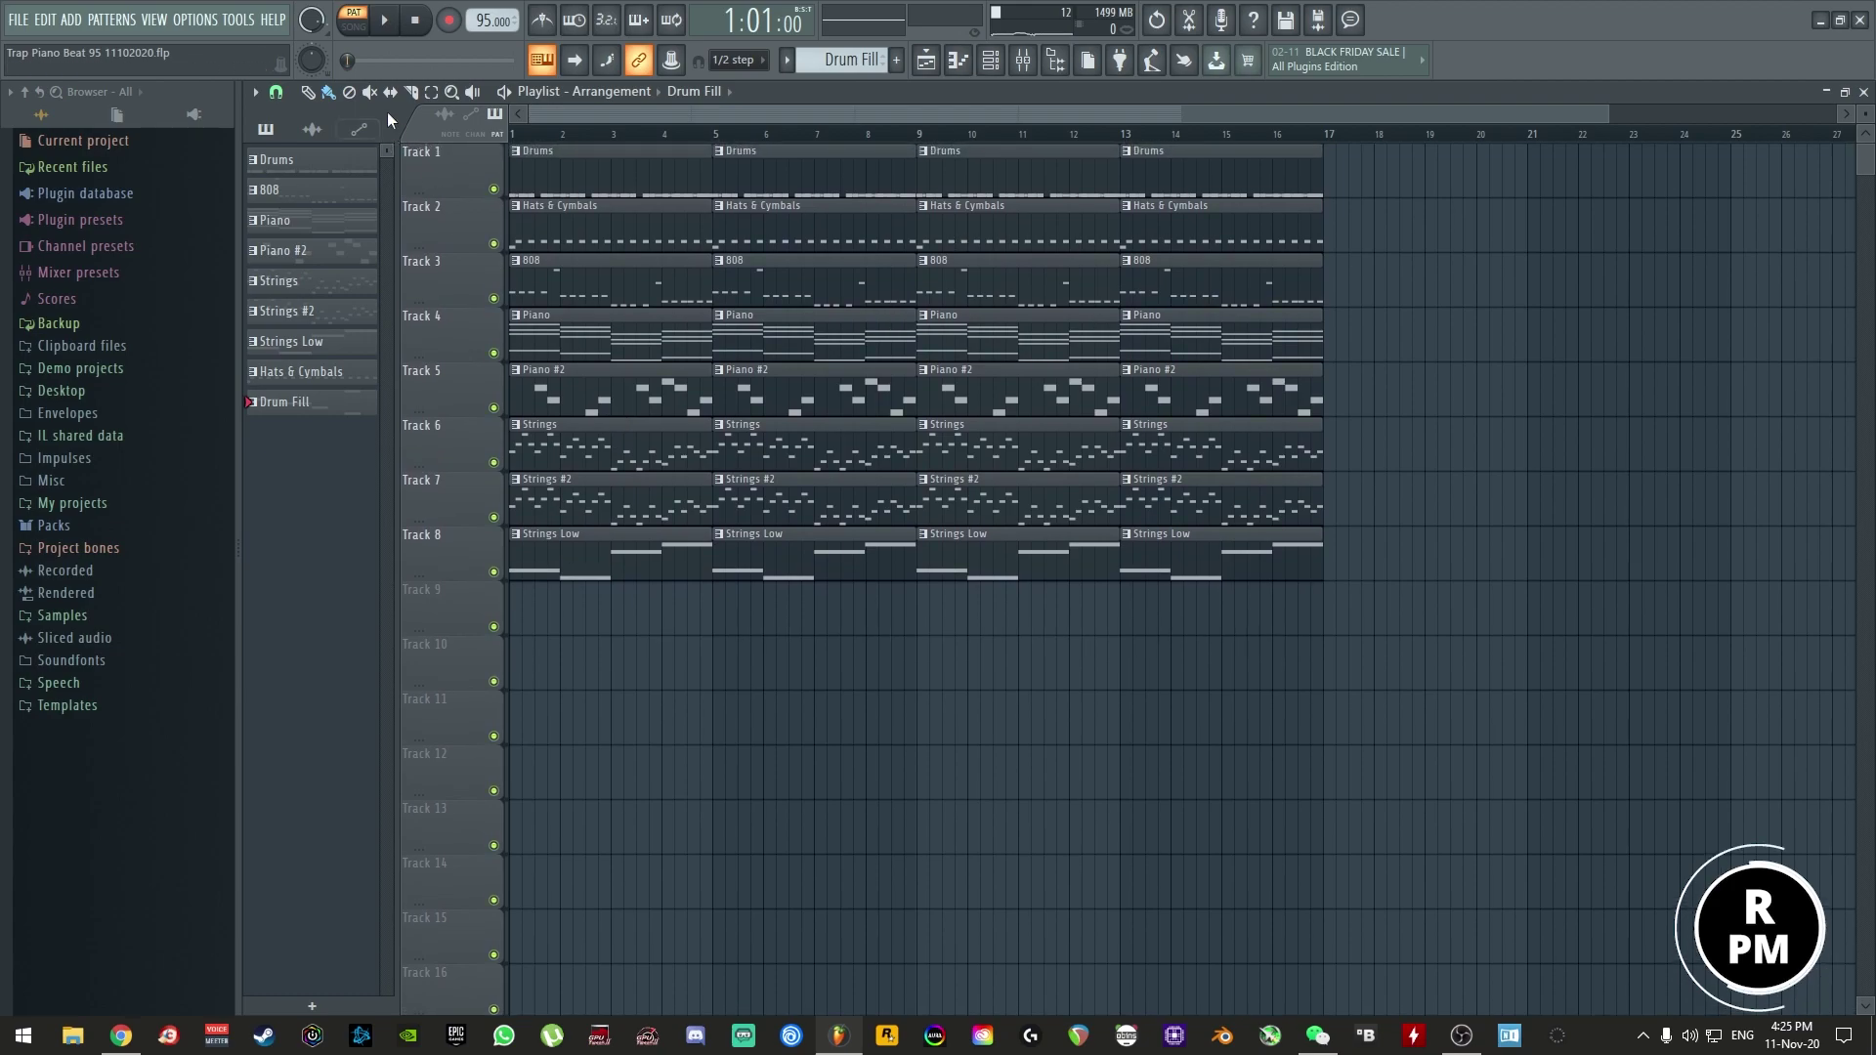
{"action": "left_click_drag", "start_coordinate": [1422, 293], "coordinate": [366, 609]}
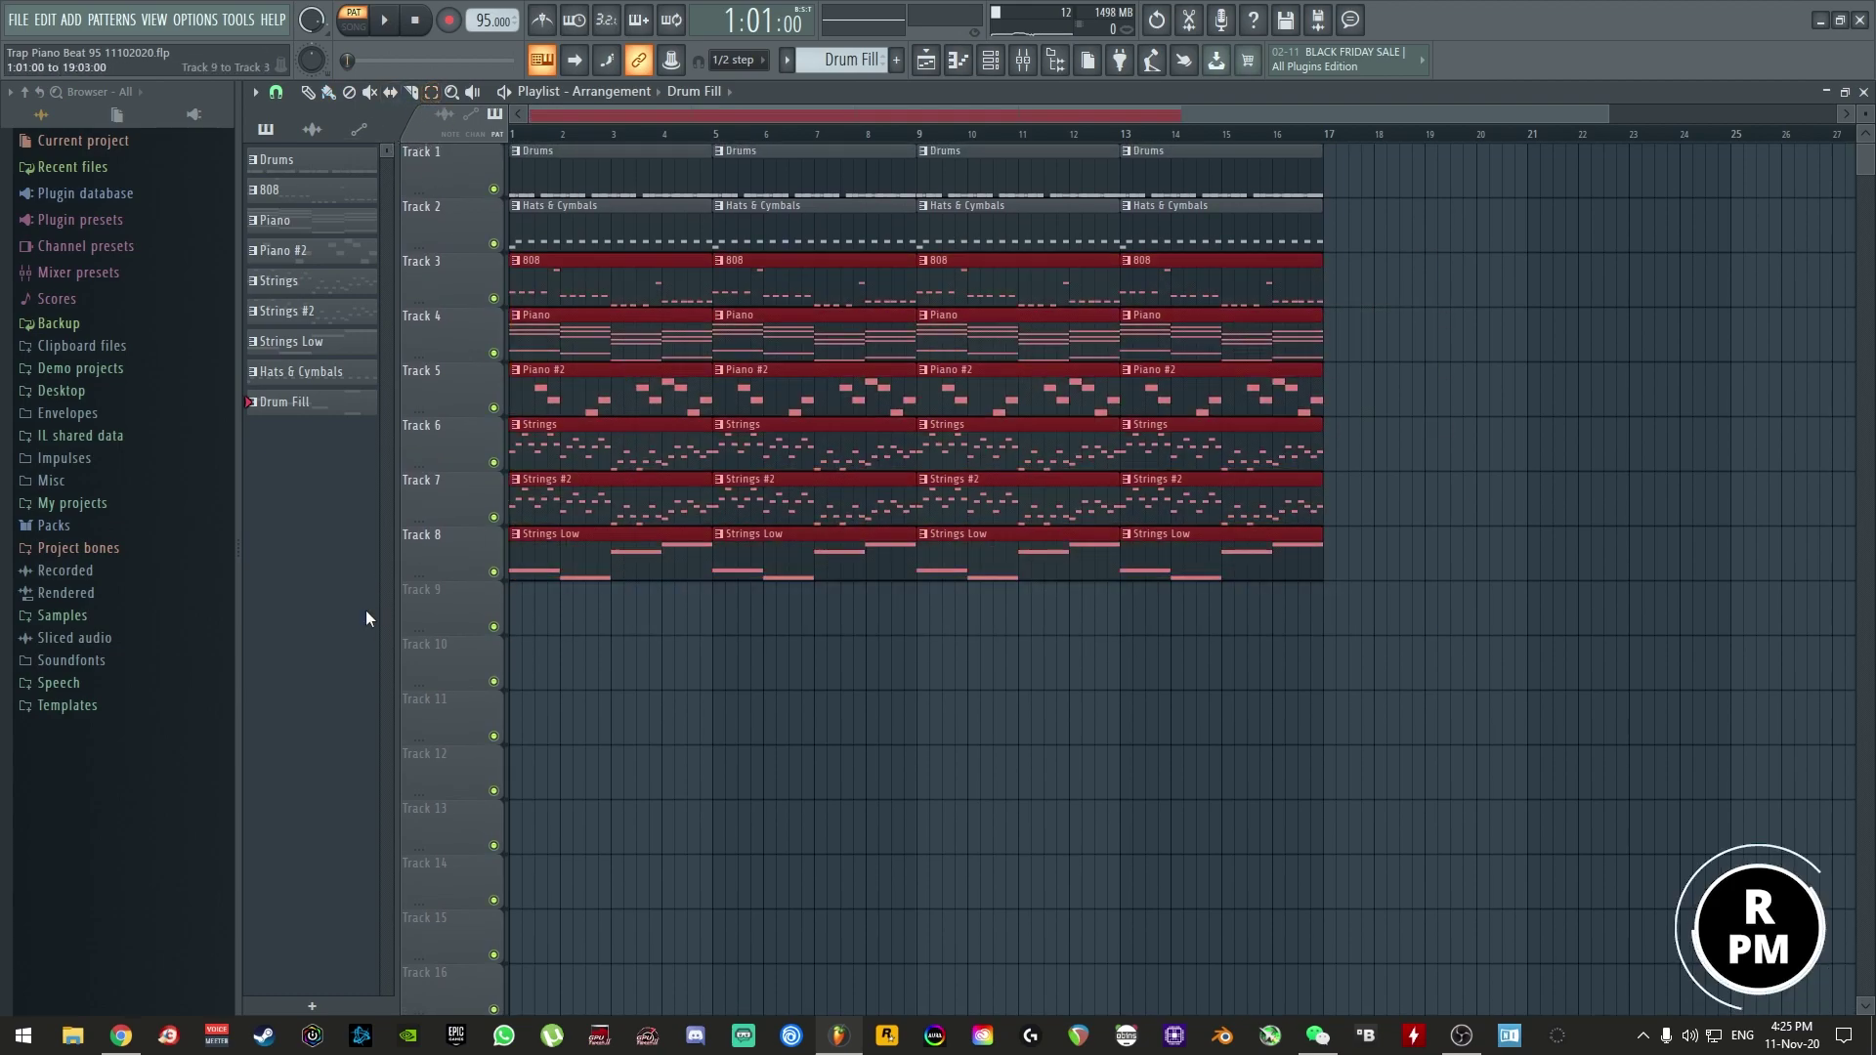
{"action": "key", "text": "shift+Down"}
{"action": "left_click", "coordinate": [650, 294]}
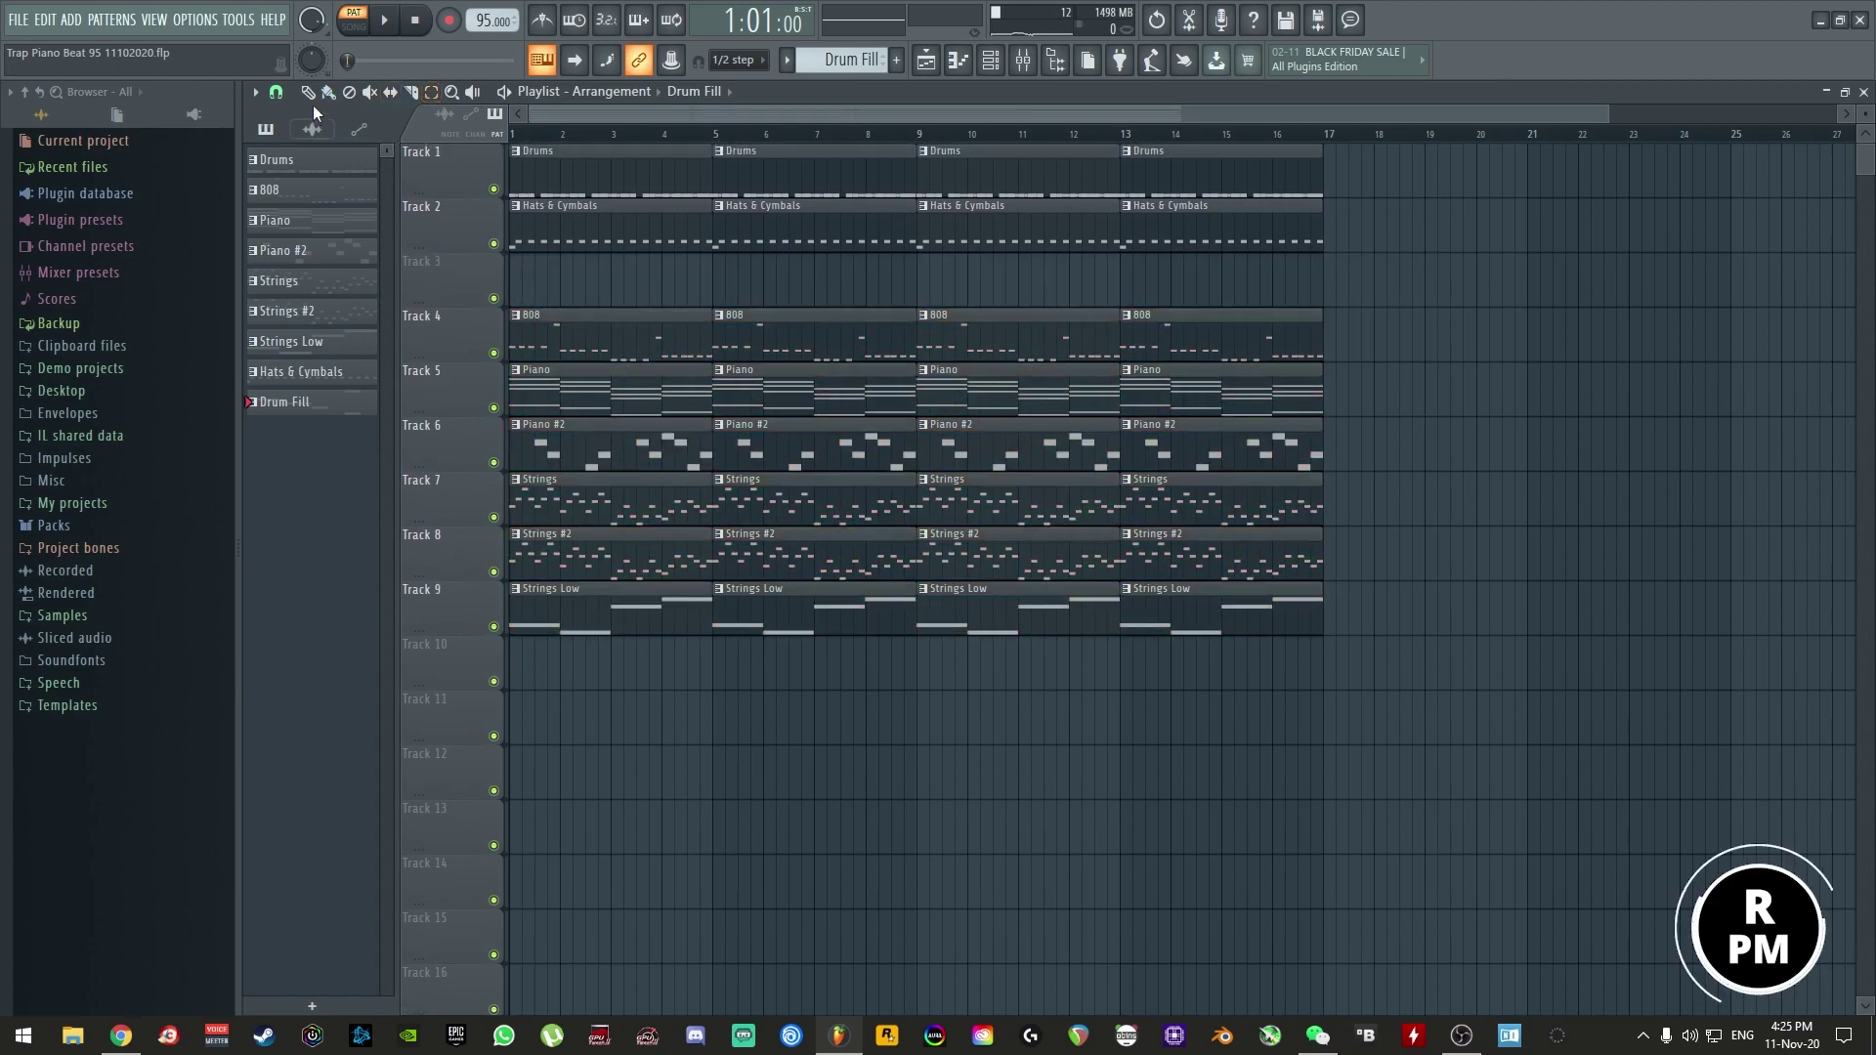
- Place a Drum Fill clip at bar 4 on Track 3 and play the arrangement in song mode
{"action": "left_click", "coordinate": [672, 286]}
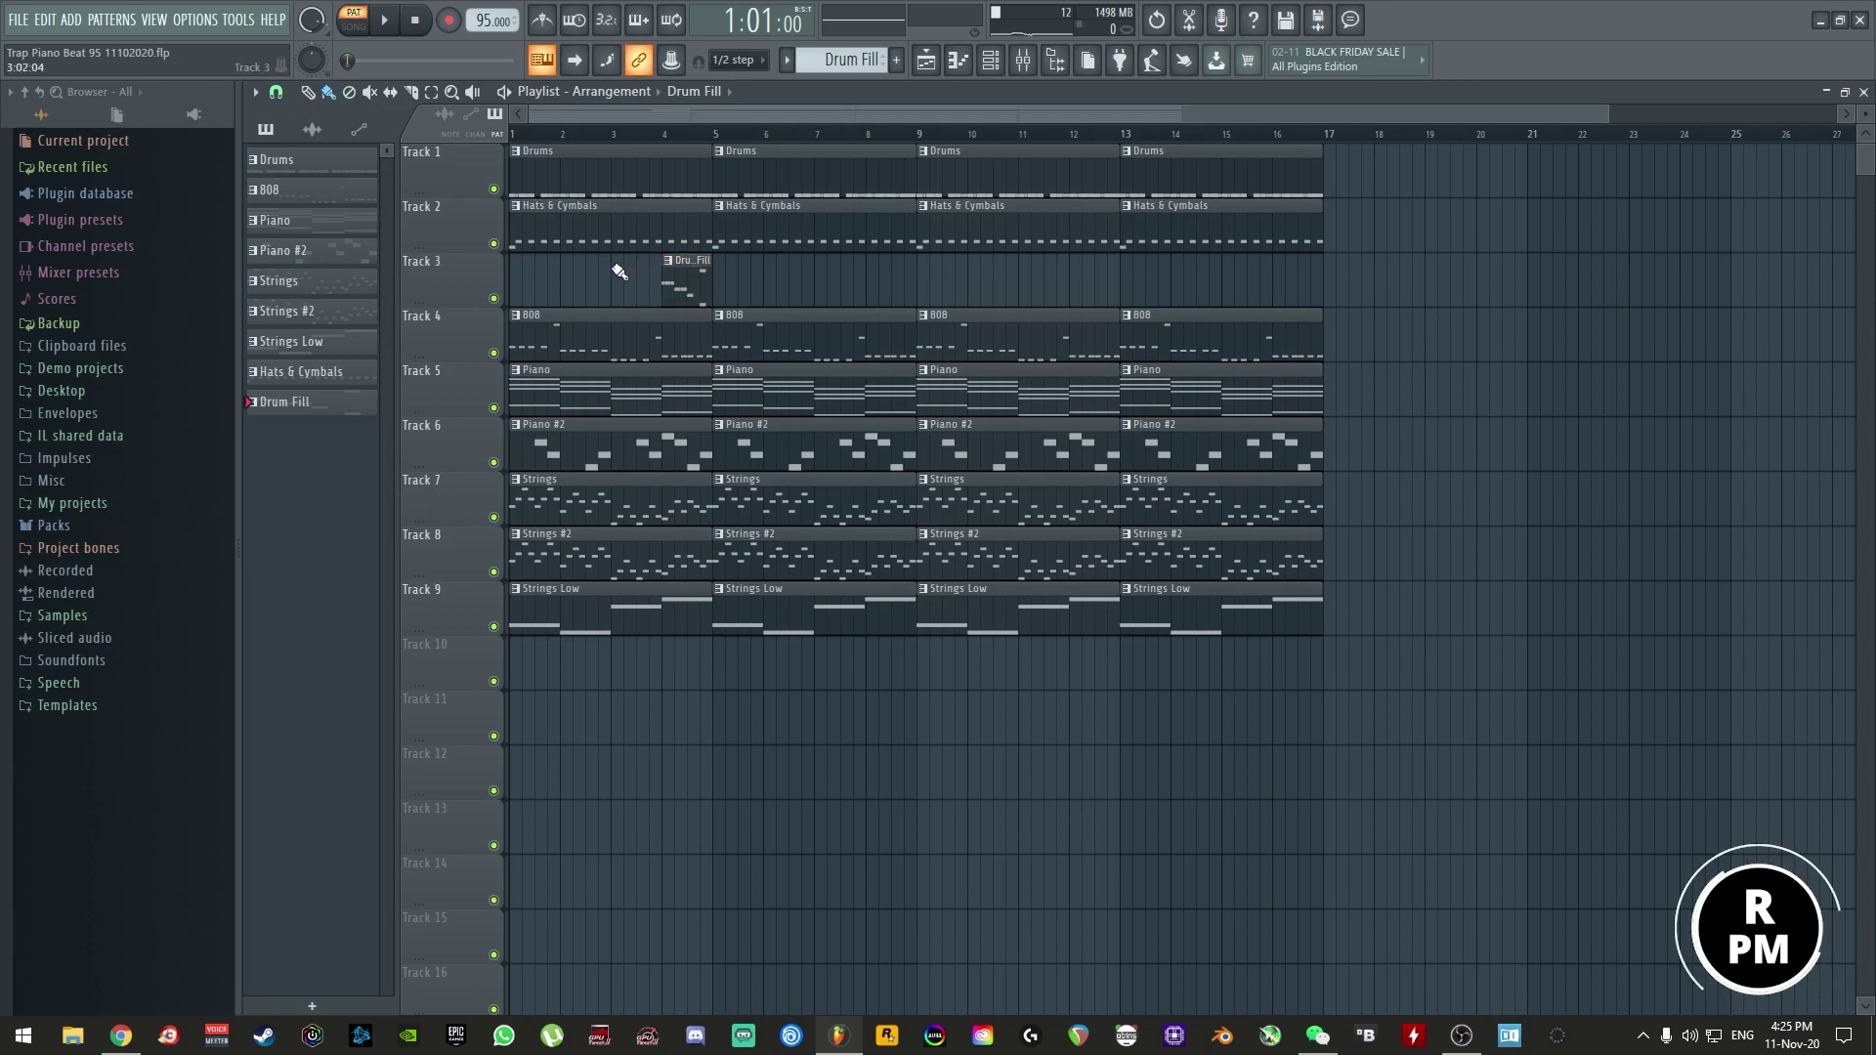
{"action": "left_click", "coordinate": [360, 26]}
{"action": "left_click", "coordinate": [384, 20]}
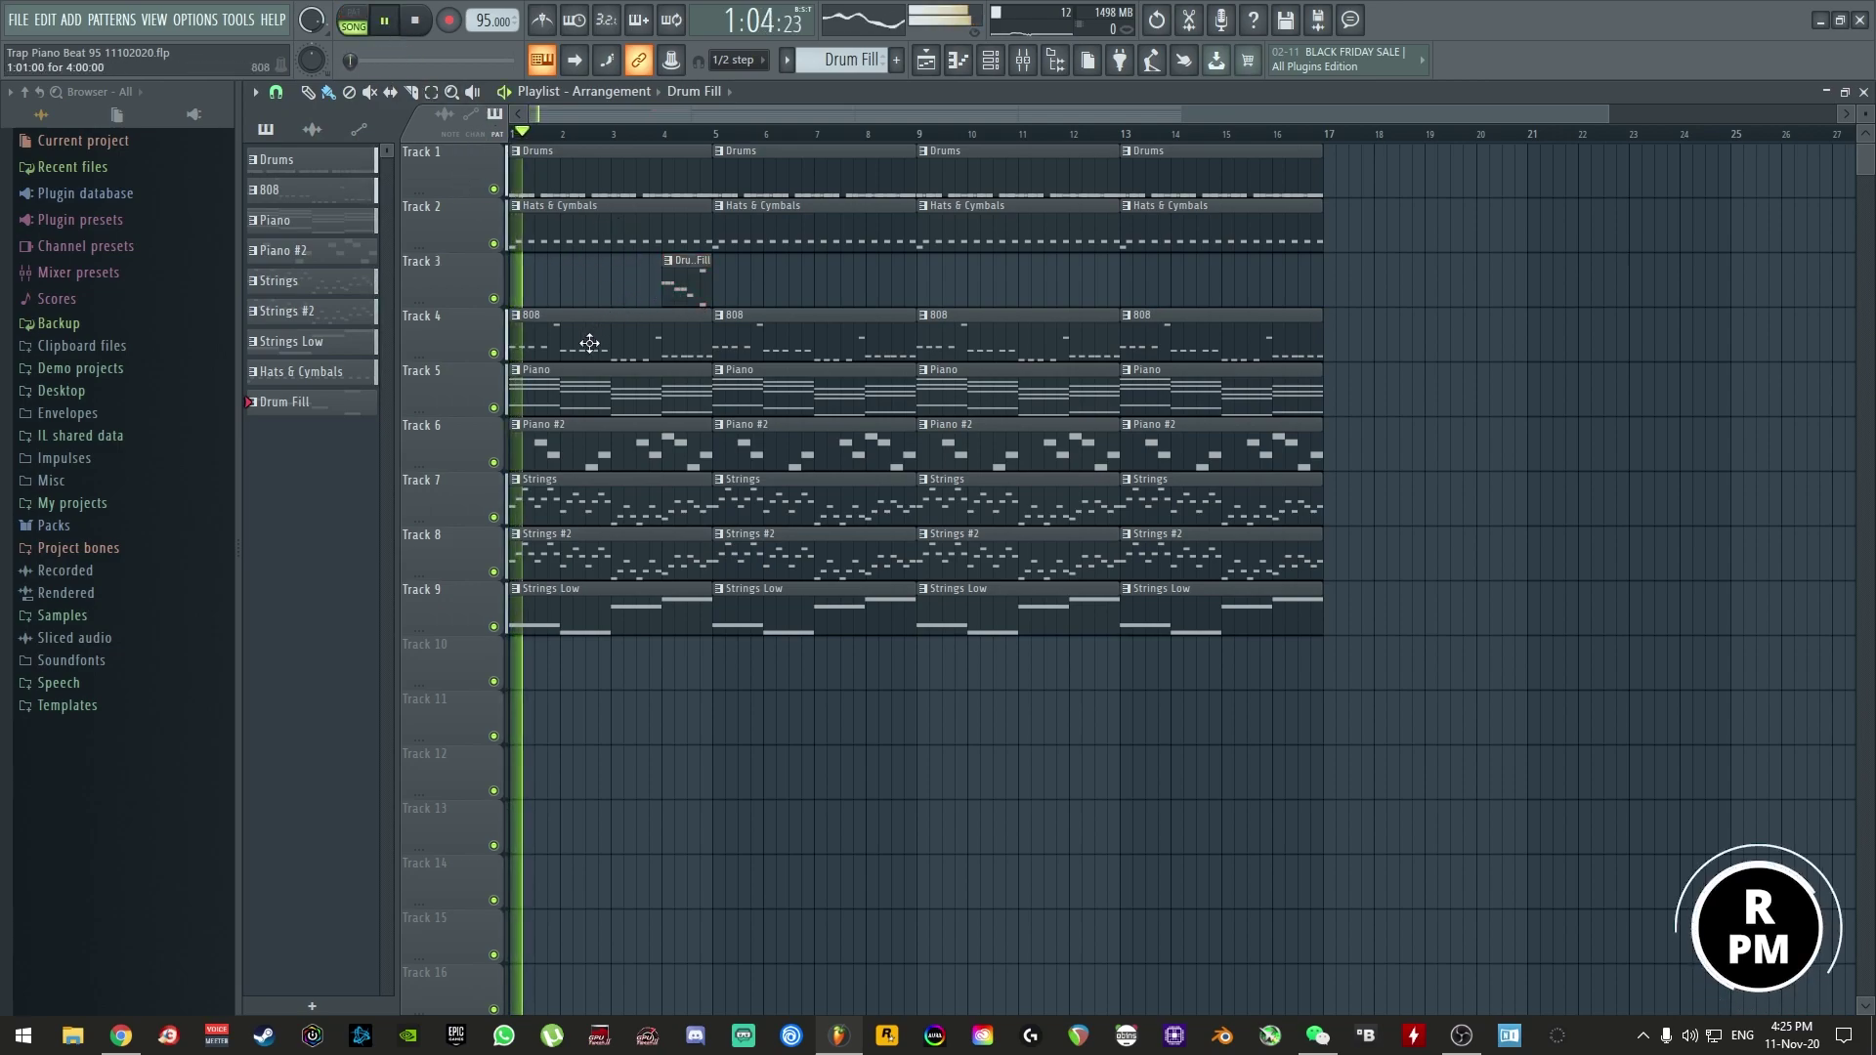
{"action": "key", "text": "F9"}
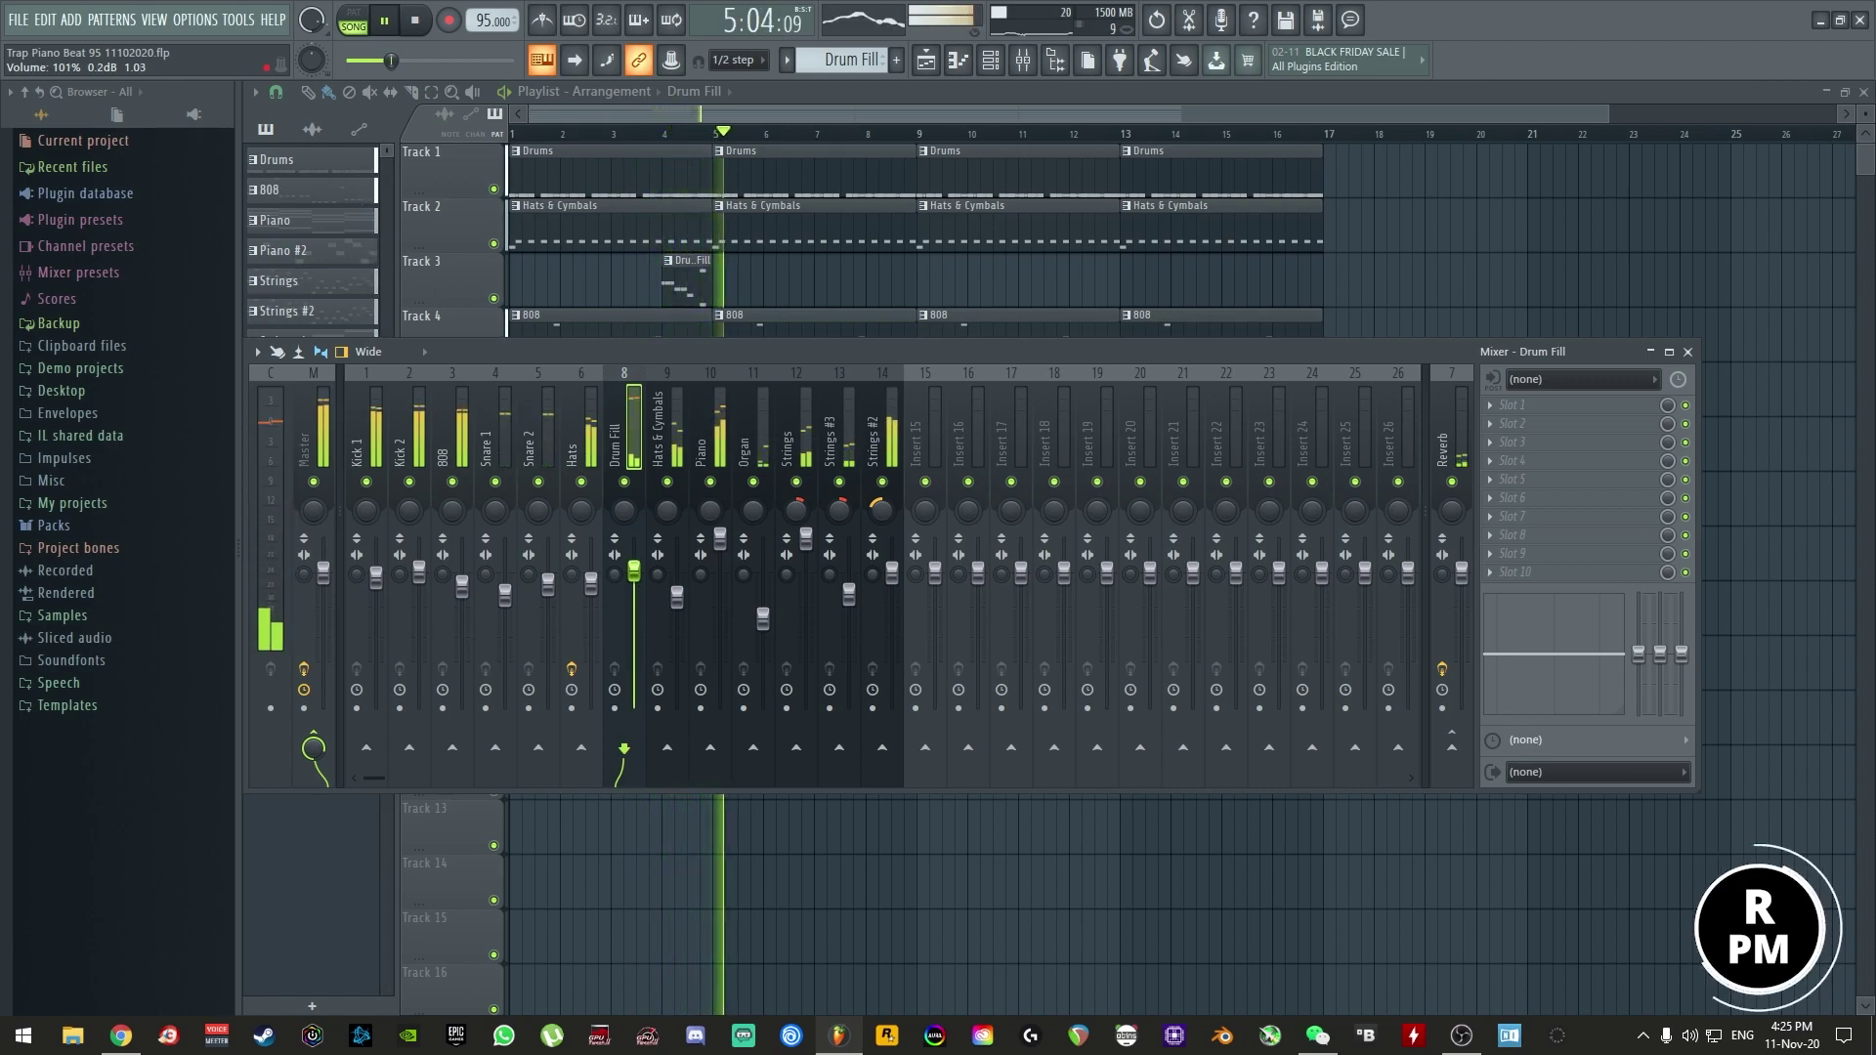
{"action": "key", "text": "F9"}
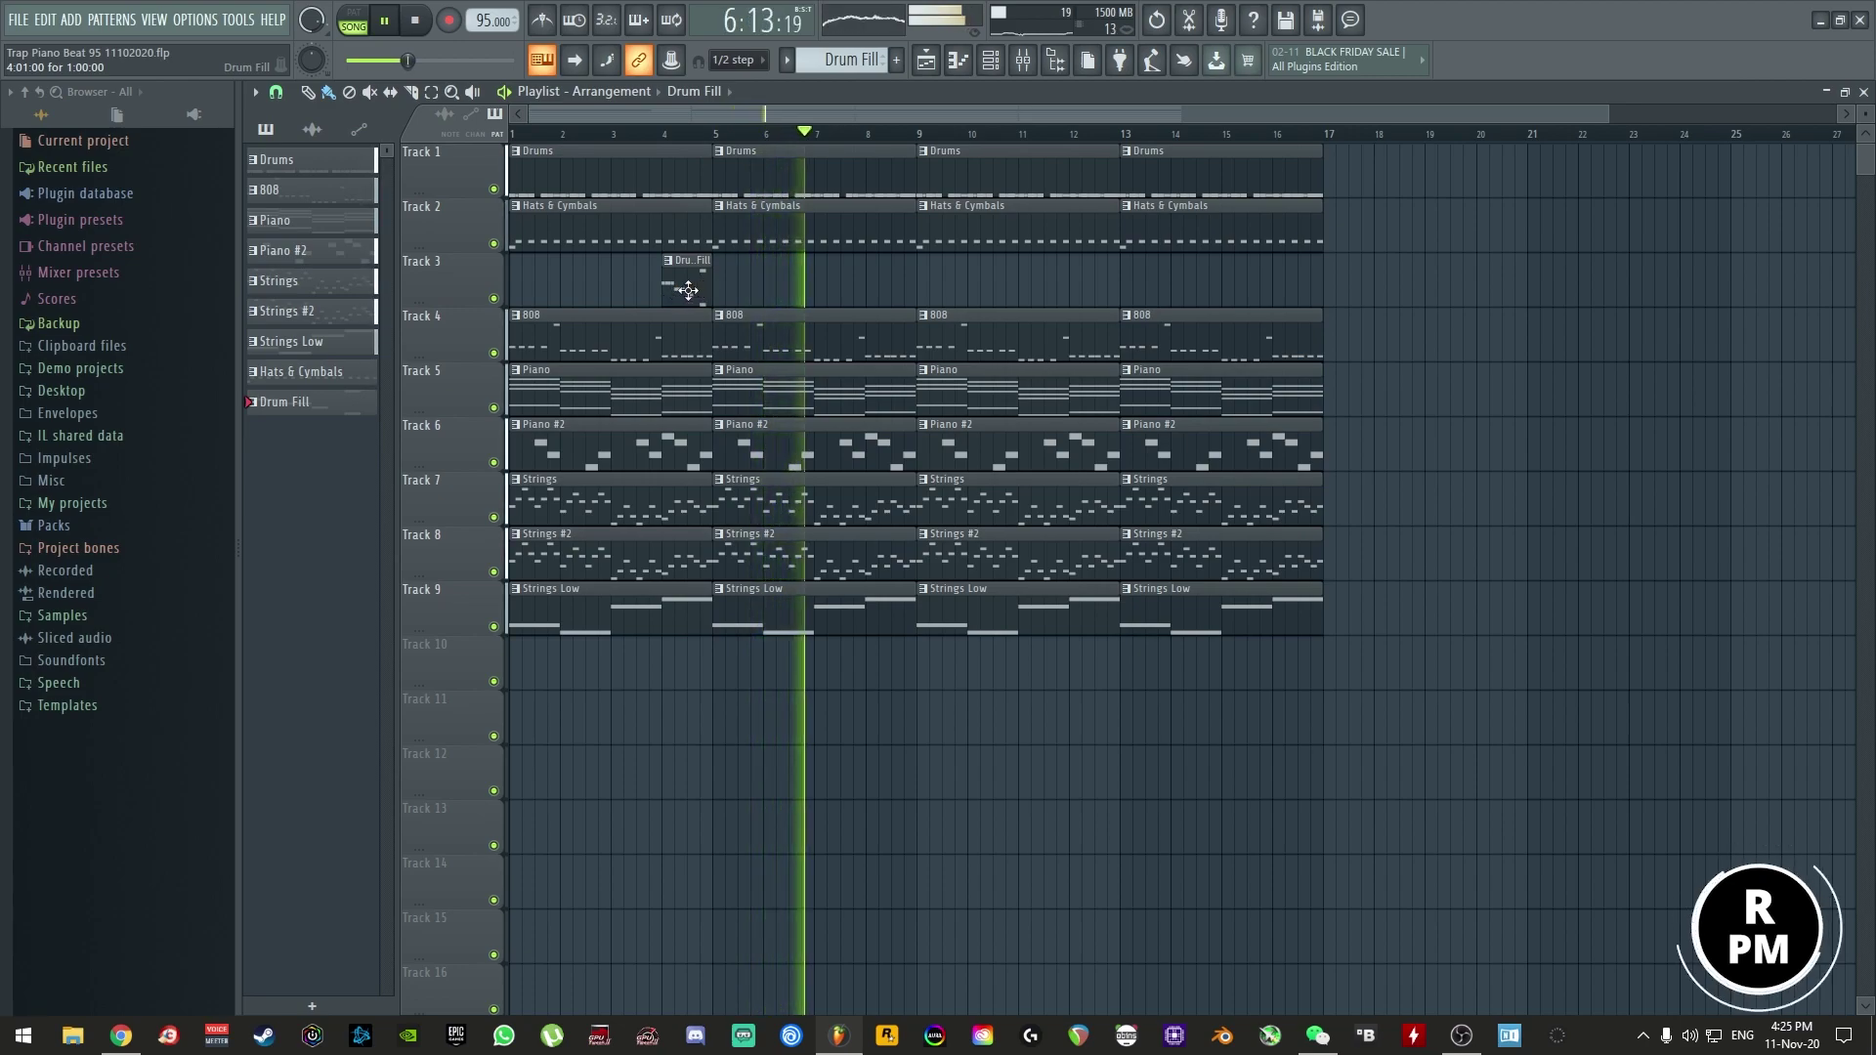
{"action": "left_click_drag", "start_coordinate": [700, 288], "coordinate": [682, 286]}
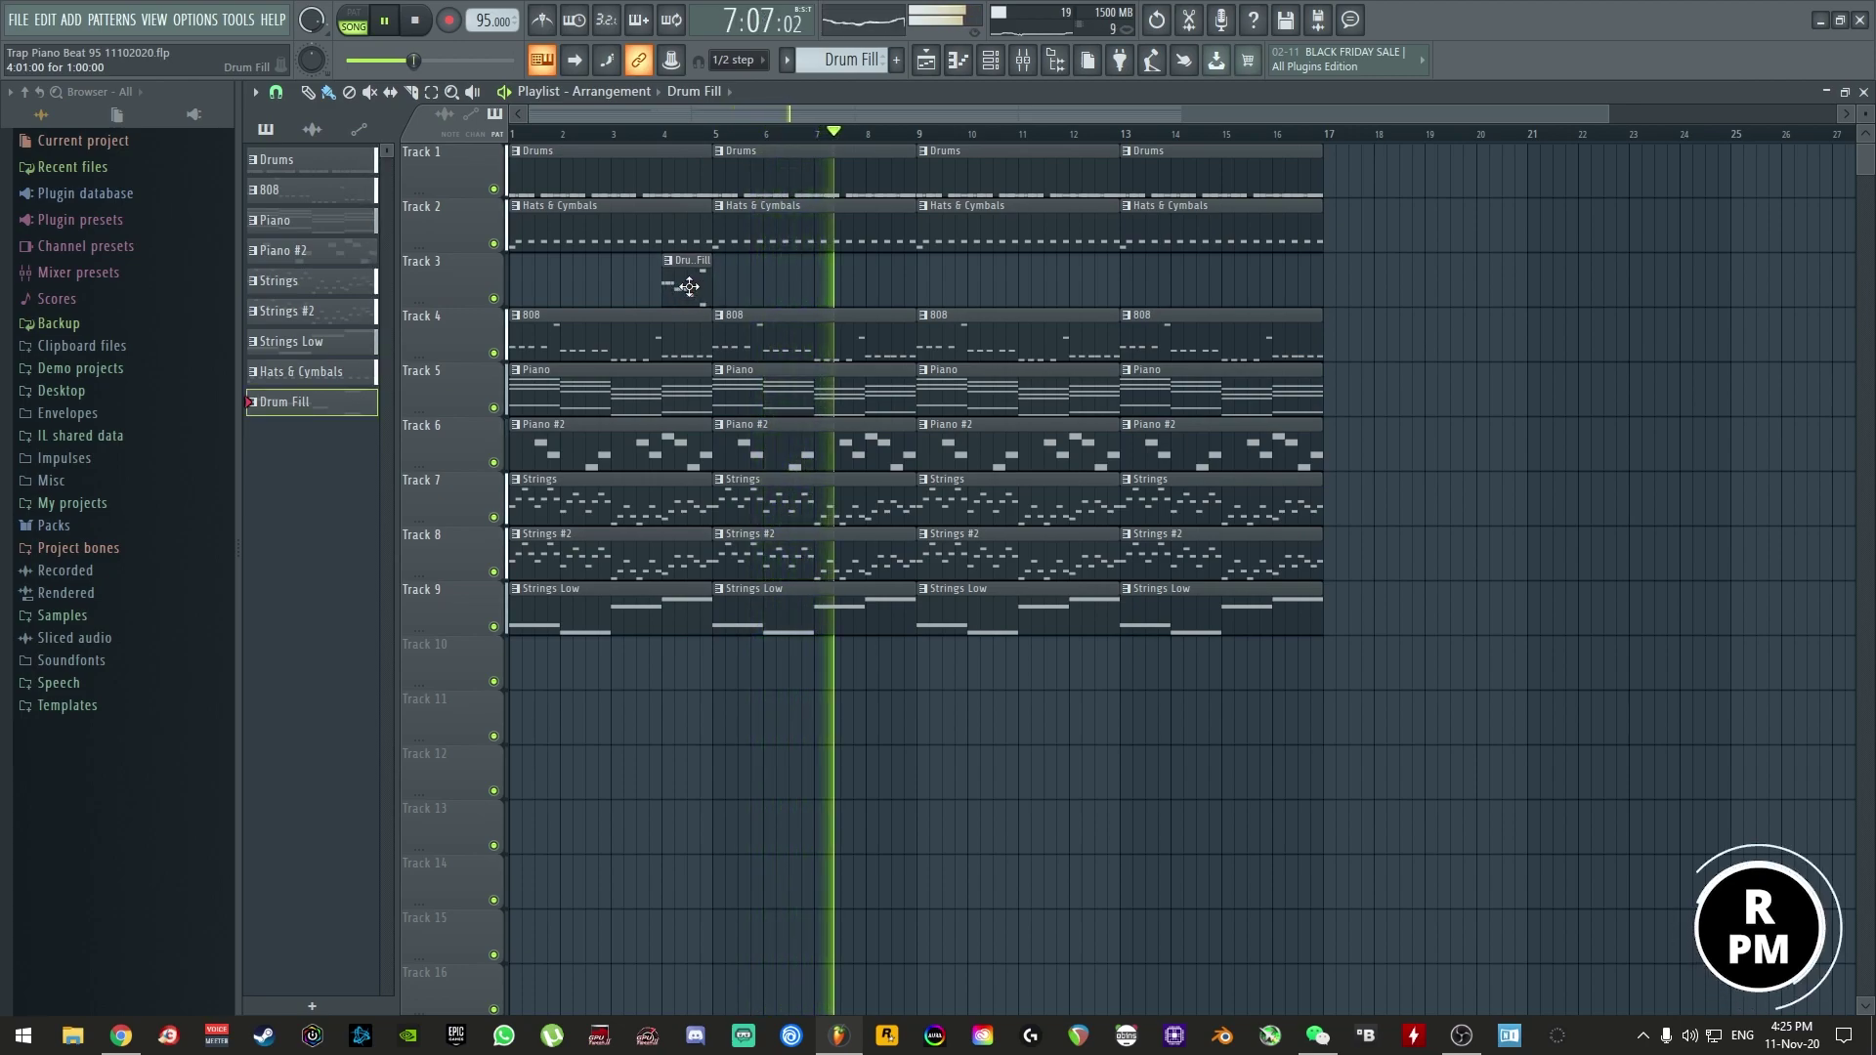
{"action": "left_click", "coordinate": [1864, 91]}
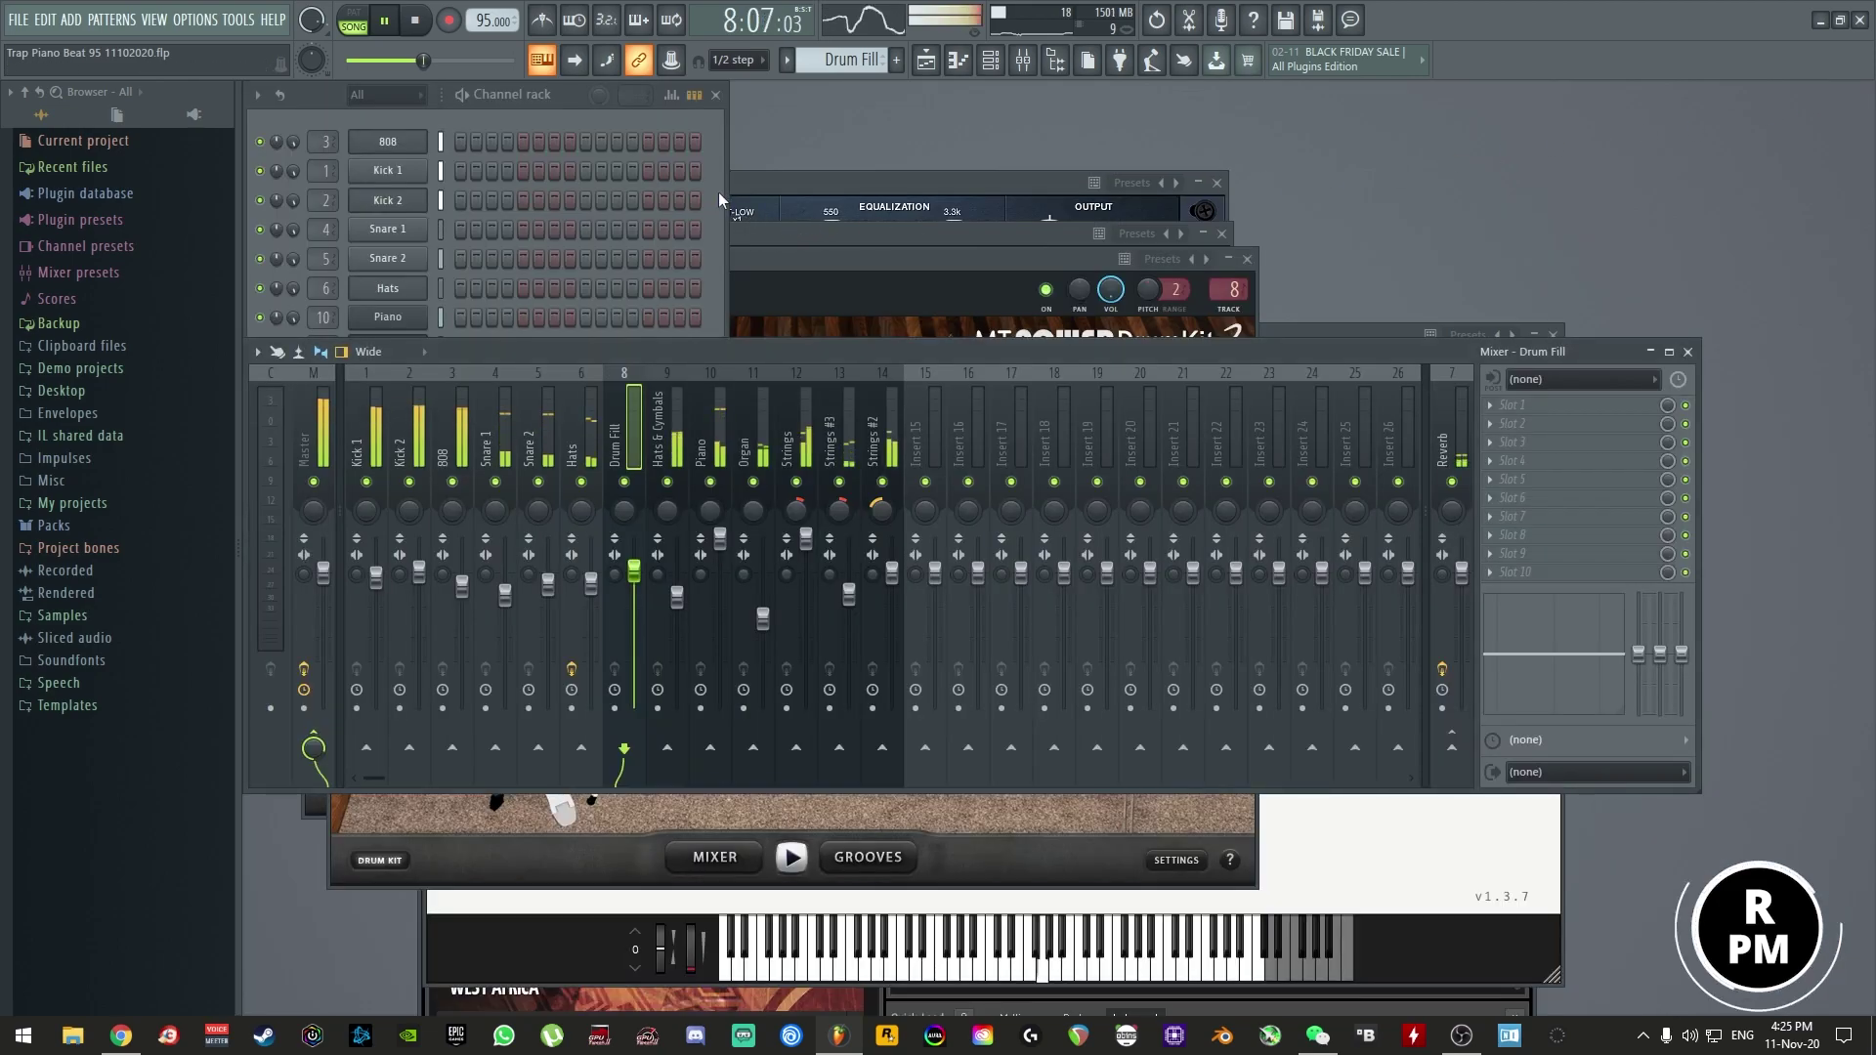
{"action": "key", "text": "space"}
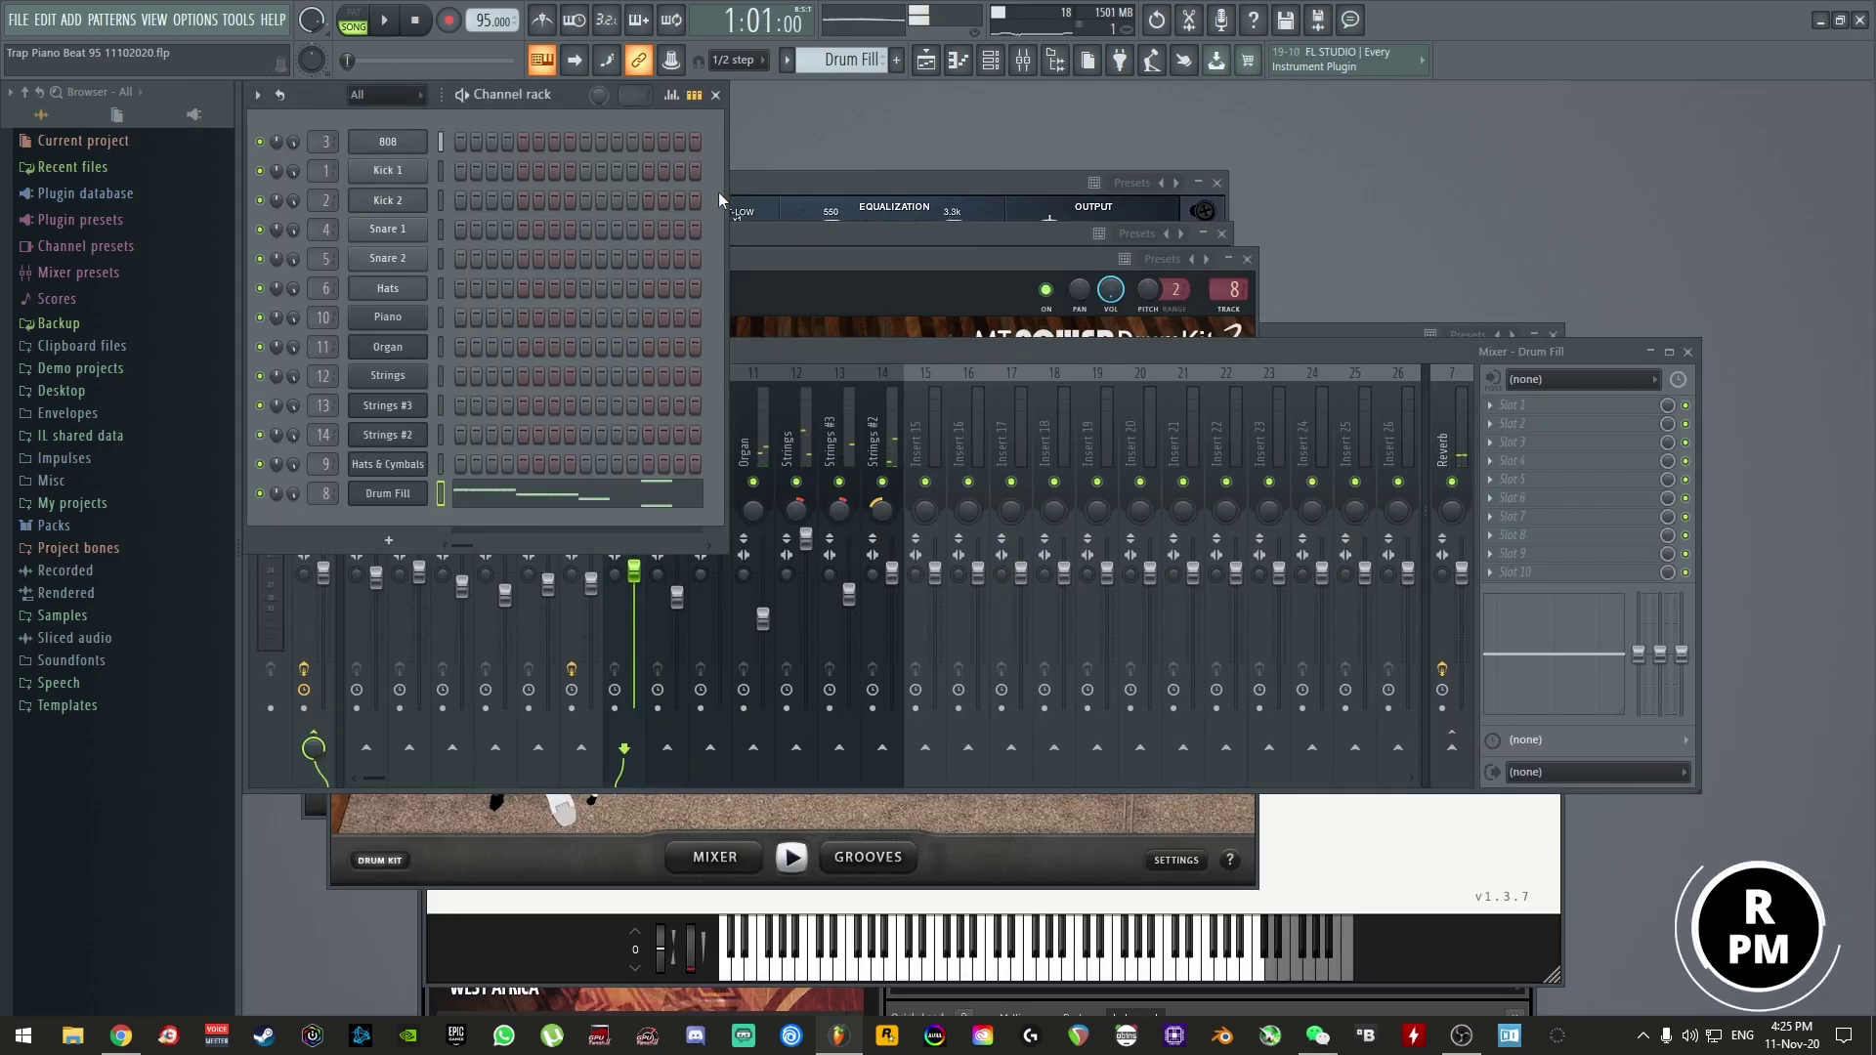
- Set the Playlist playback position to bar 4 and listen to the drum fill in context
{"action": "key", "text": "F5"}
{"action": "left_click", "coordinate": [661, 134]}
{"action": "key", "text": "space"}
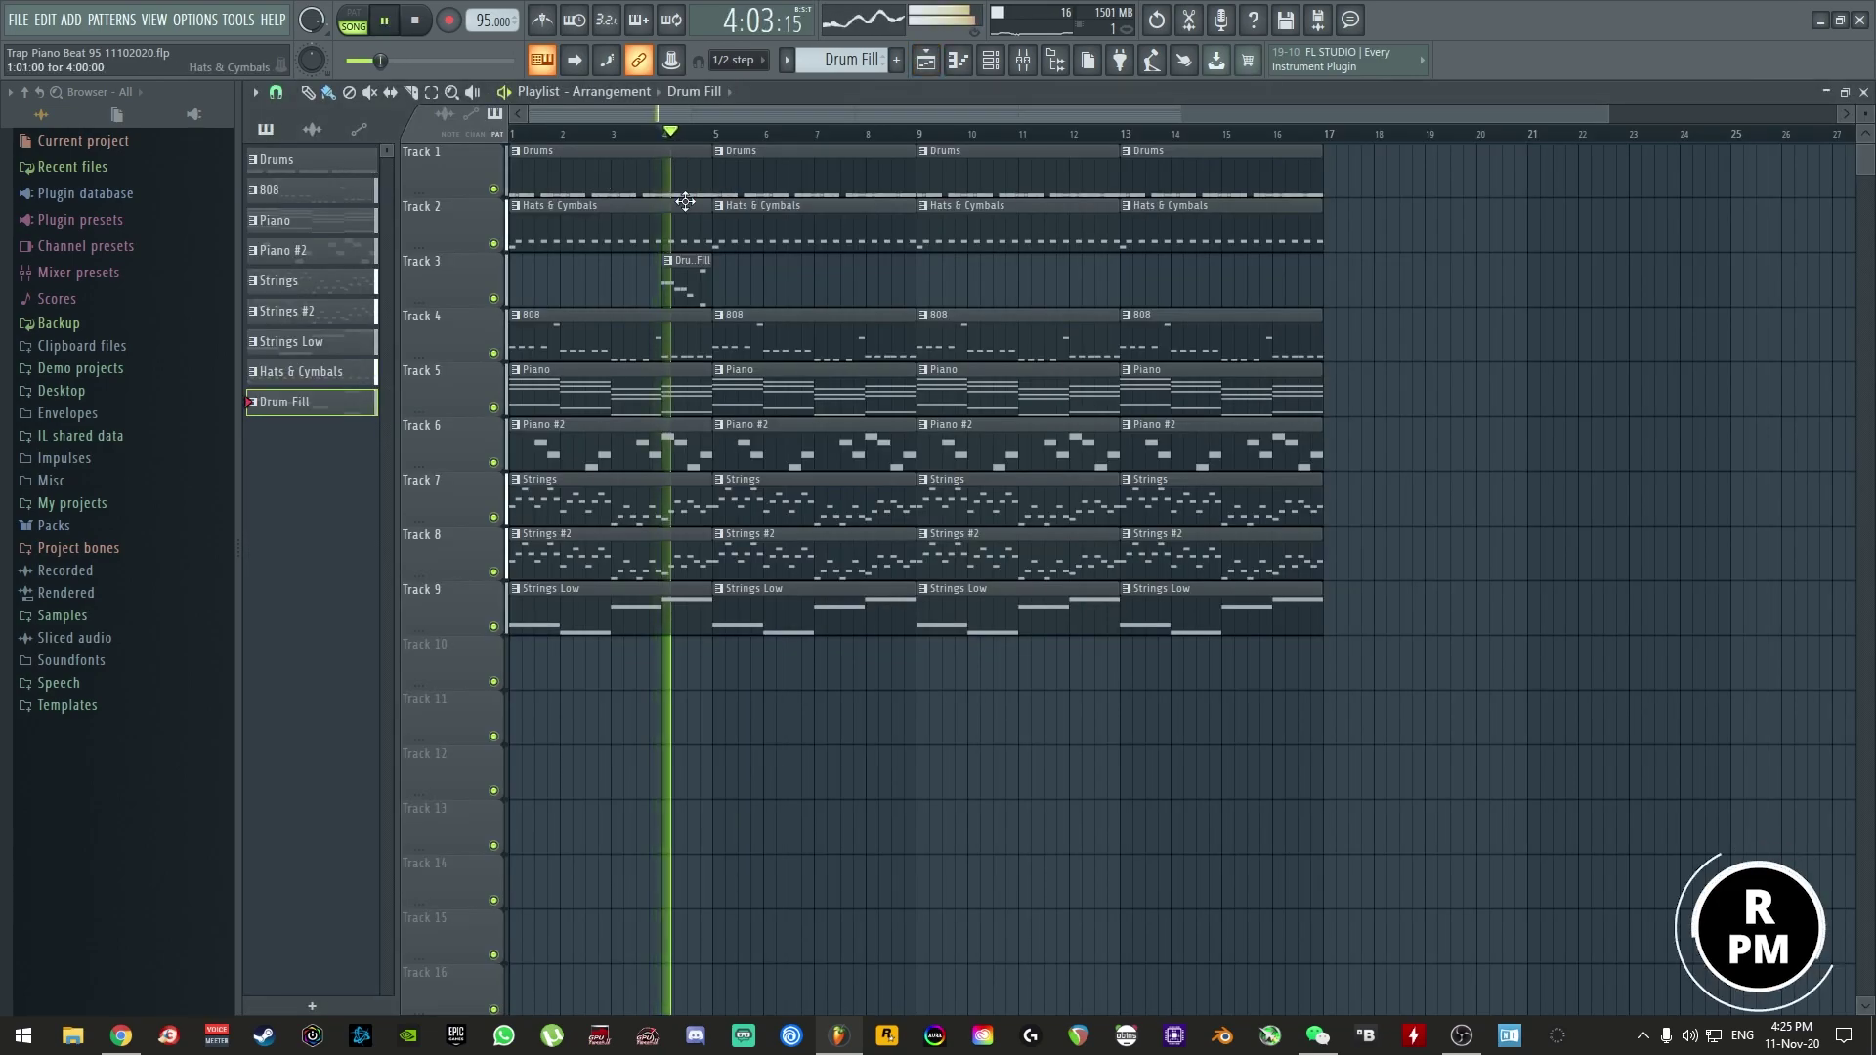
{"action": "key", "text": "space"}
- Open the Drum Fill pattern and delete its F3, C#4 and D3 notes, leaving only the A3 and G3 notes
{"action": "double_click", "coordinate": [696, 277]}
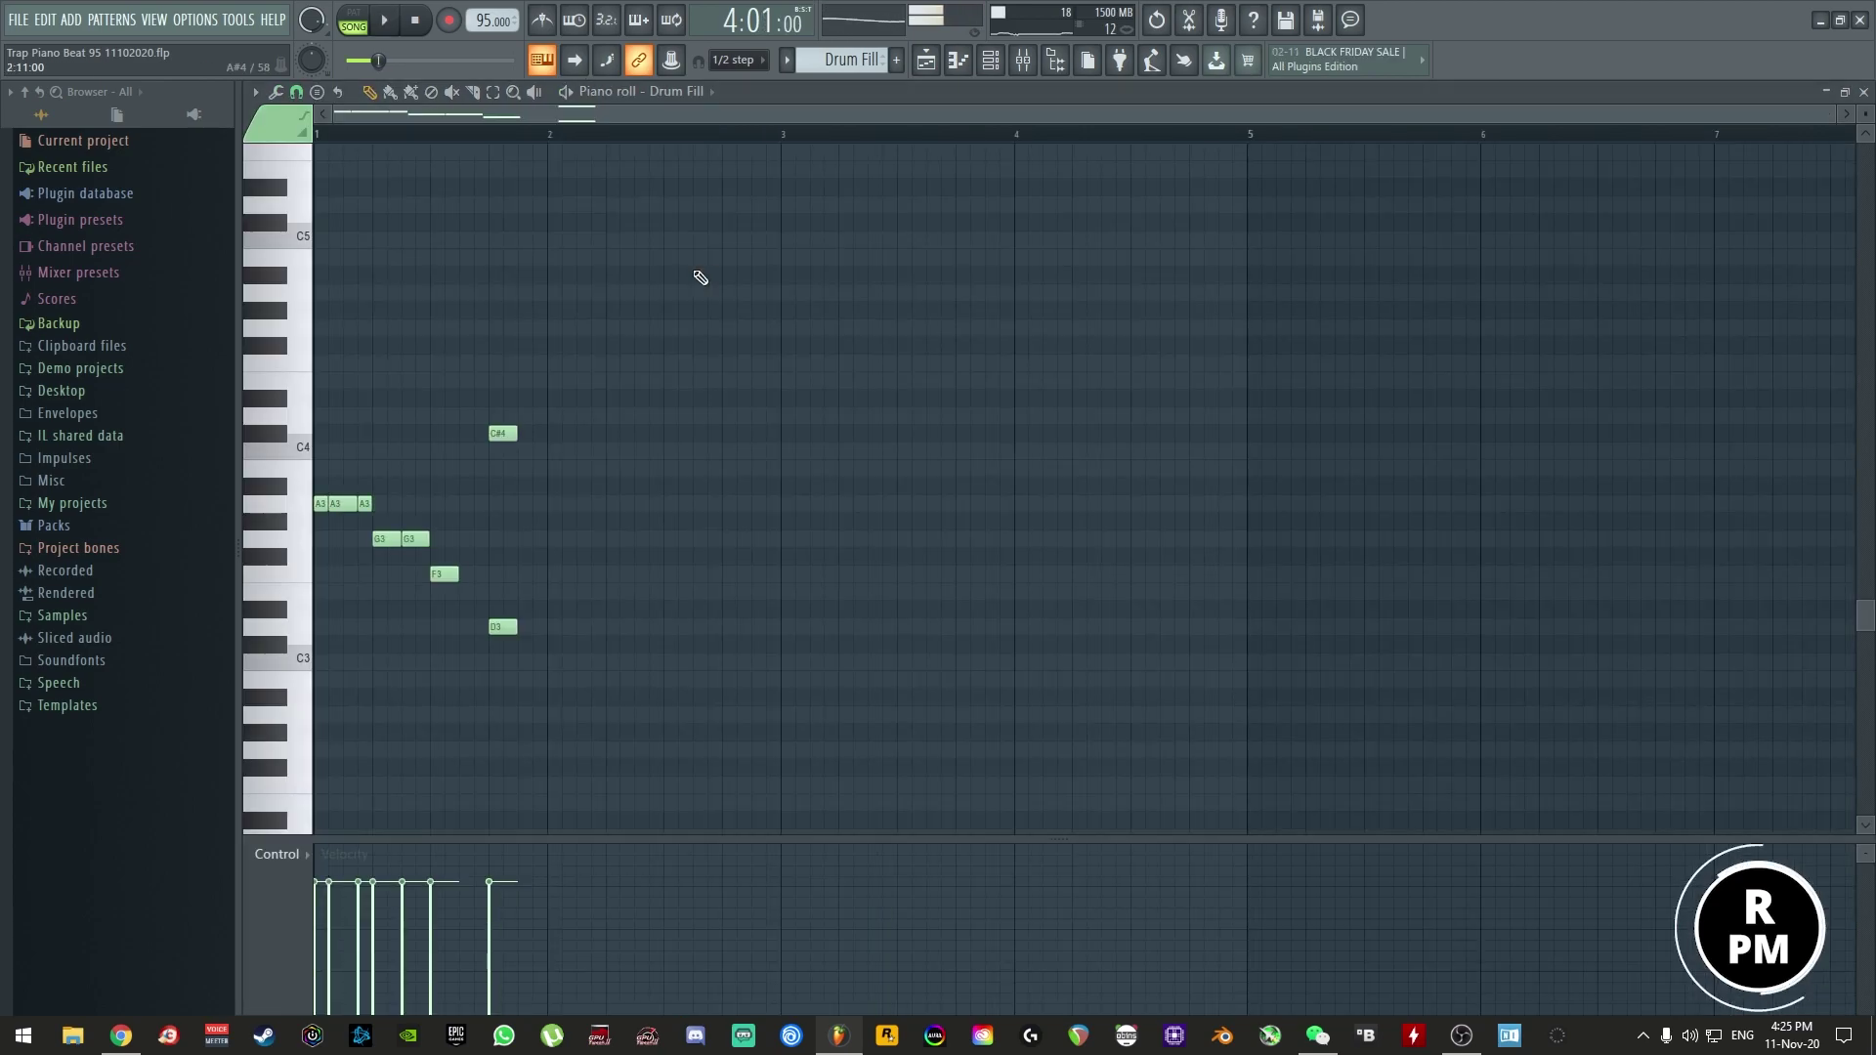
{"action": "right_click", "coordinate": [445, 574]}
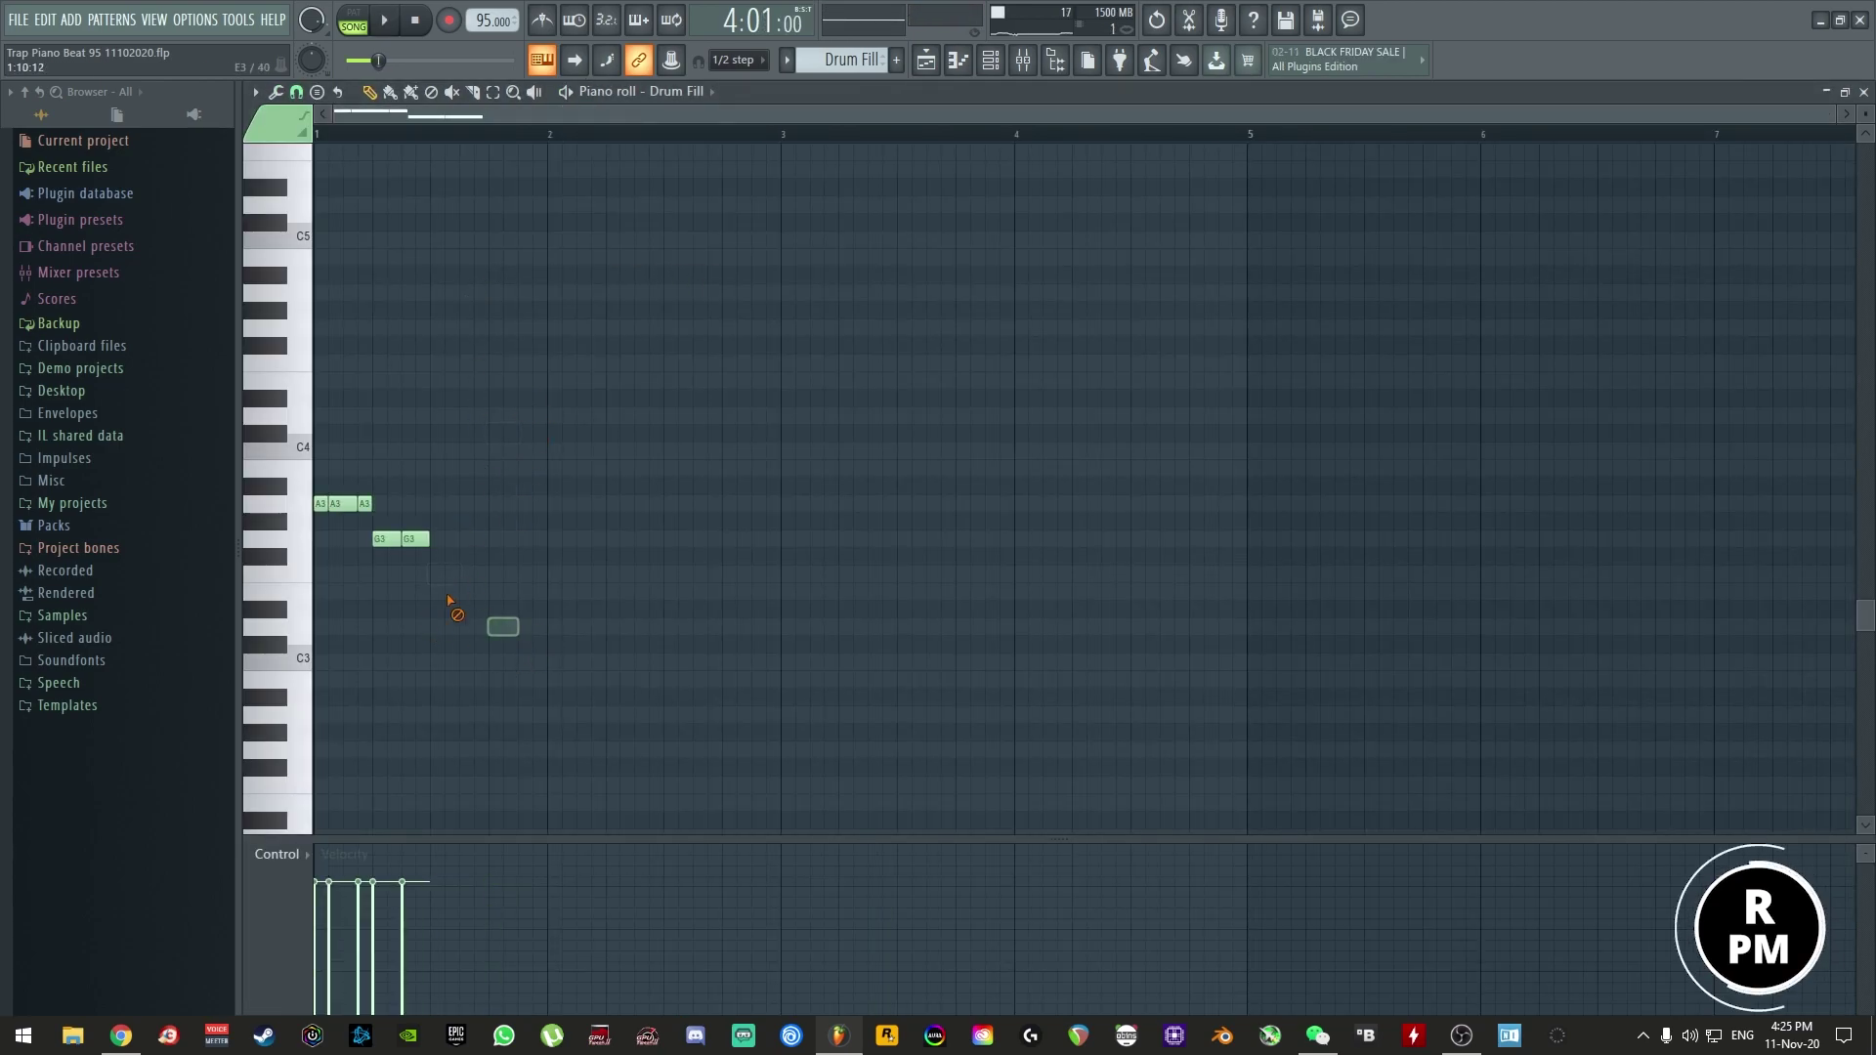
{"action": "key", "text": "space"}
{"action": "key", "text": "space"}
- Shorten the Drum Fill clip to half a bar, align it to the end of bar 4, and play it back
{"action": "left_click", "coordinate": [1864, 91]}
{"action": "left_click", "coordinate": [854, 114]}
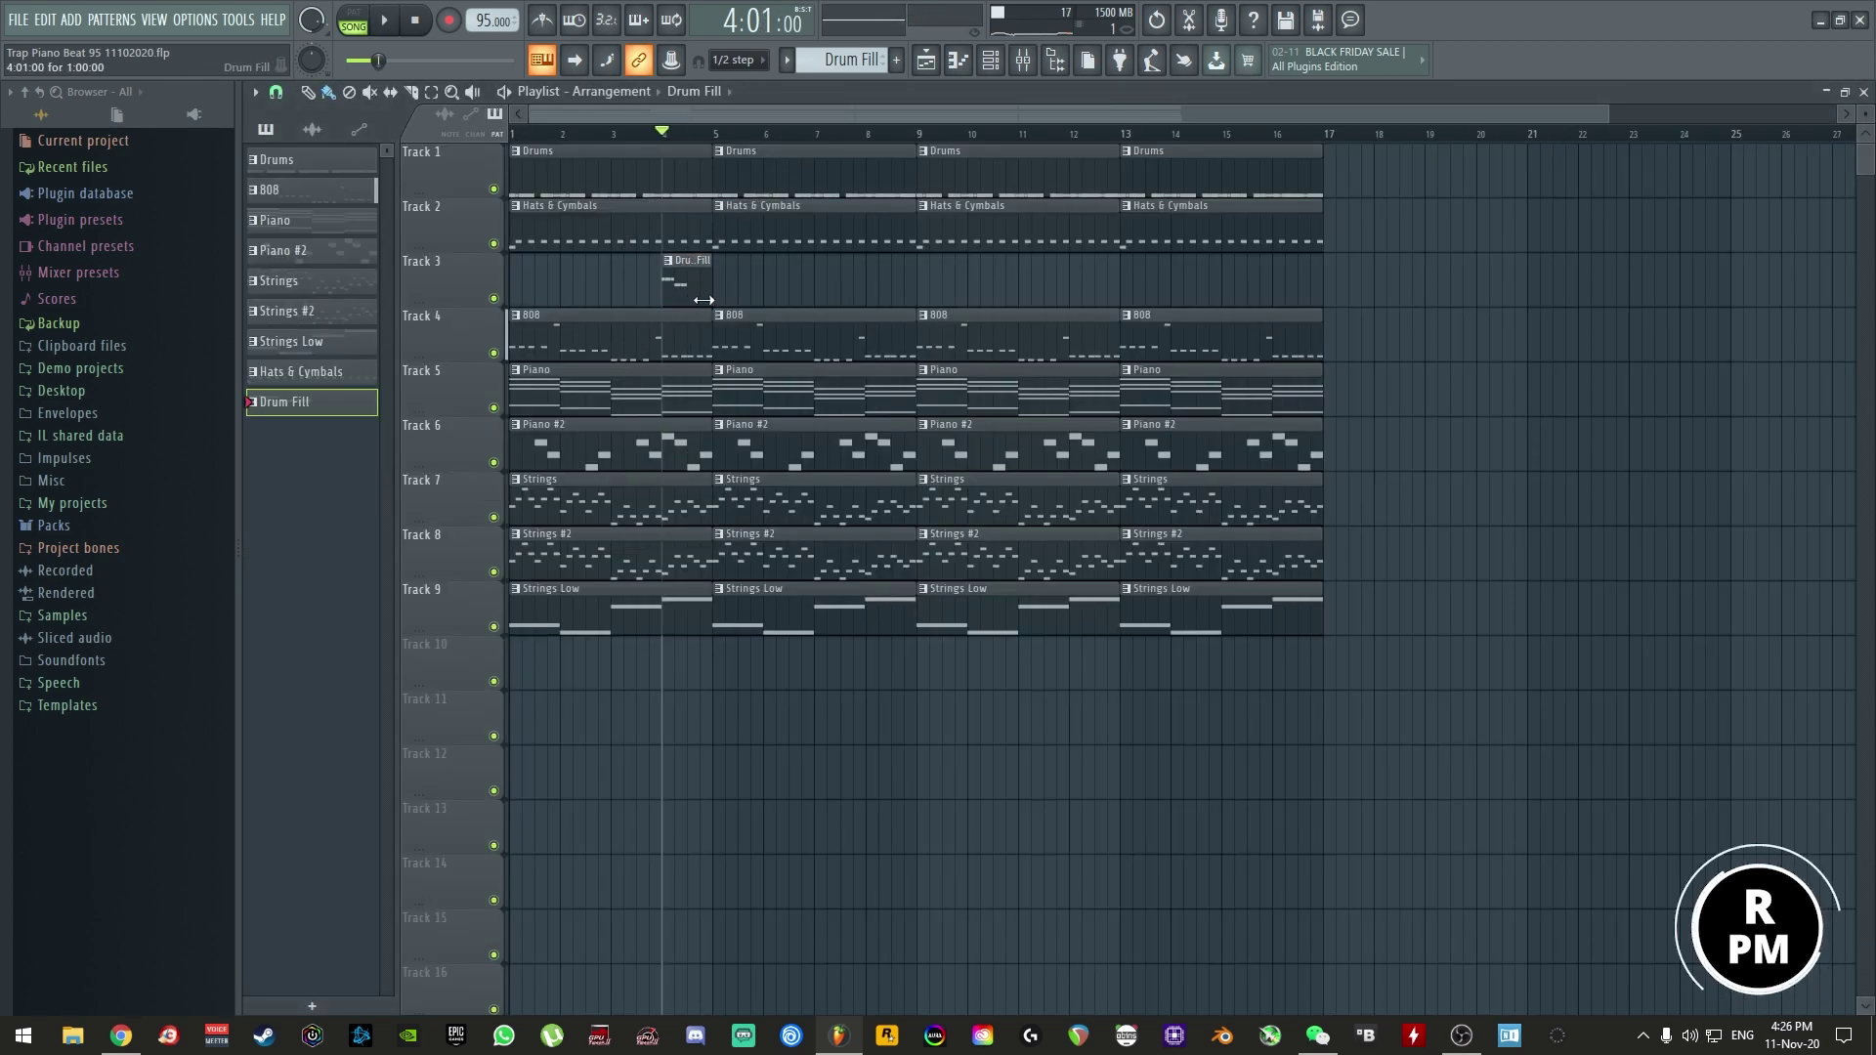
{"action": "key", "text": "space"}
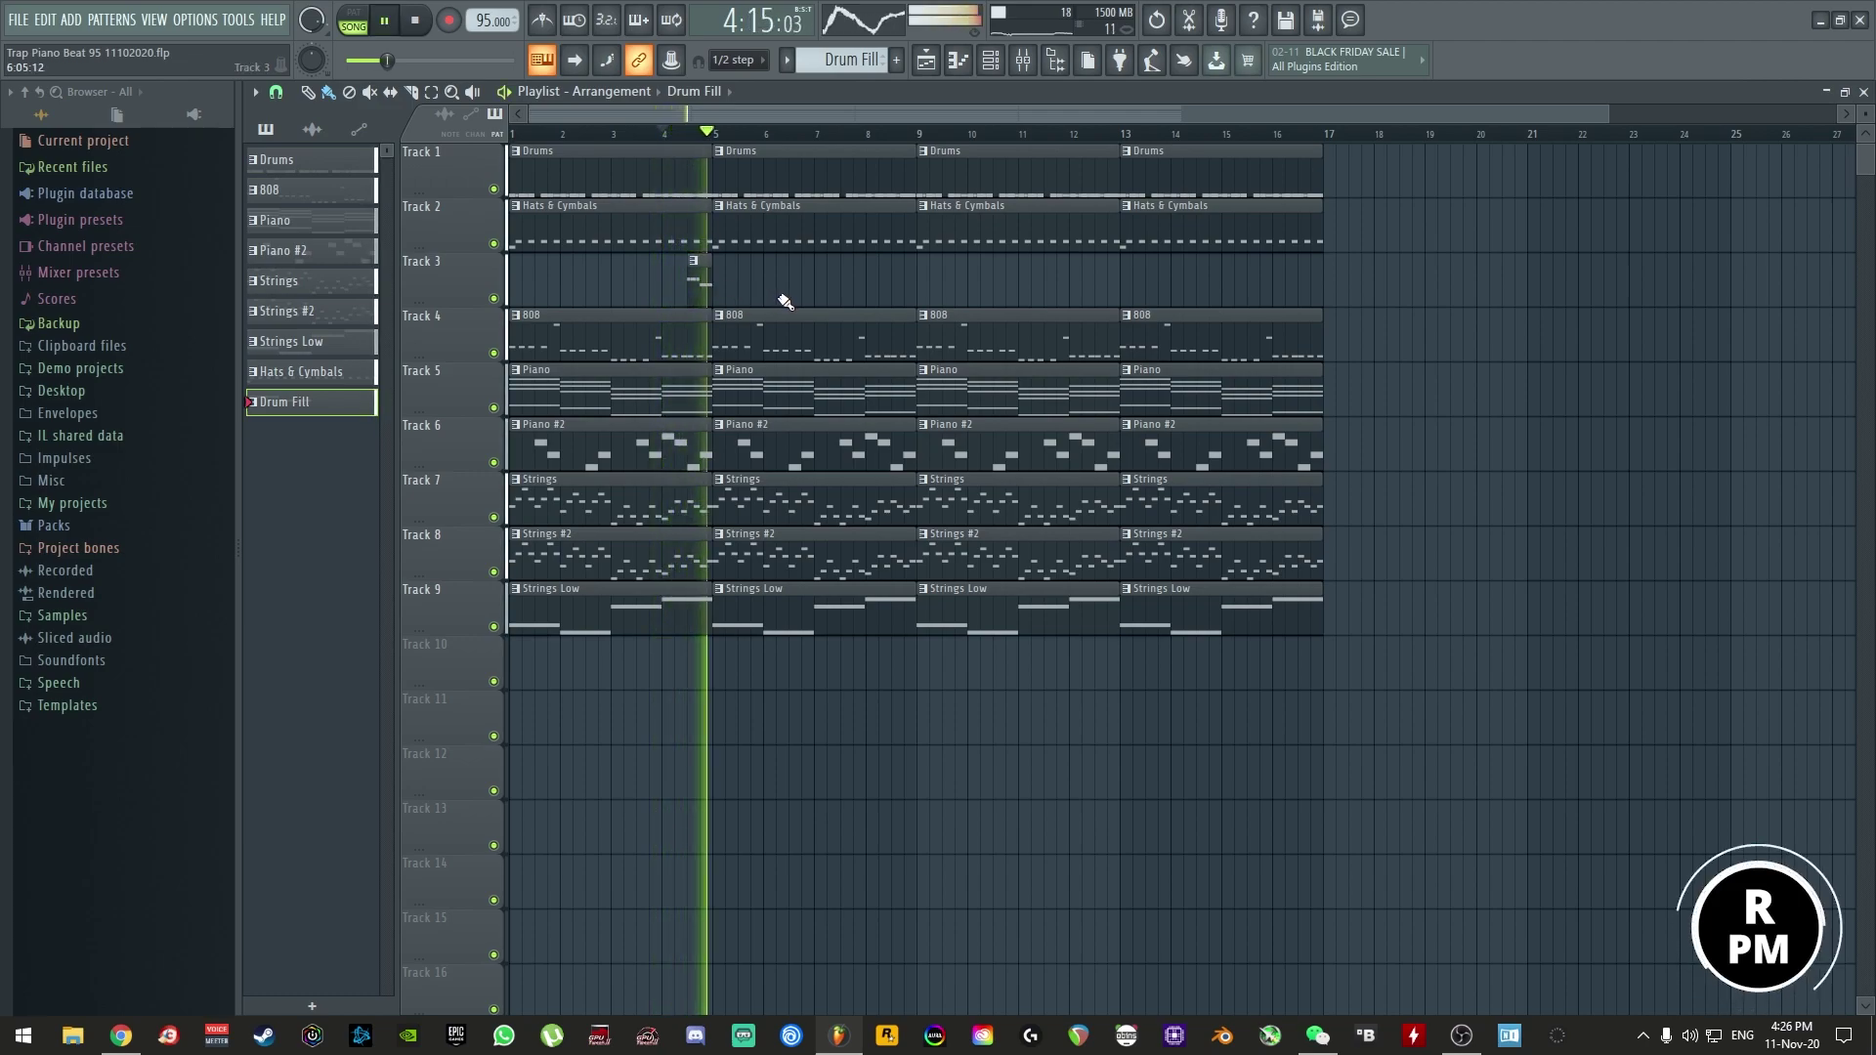
{"action": "key", "text": "space"}
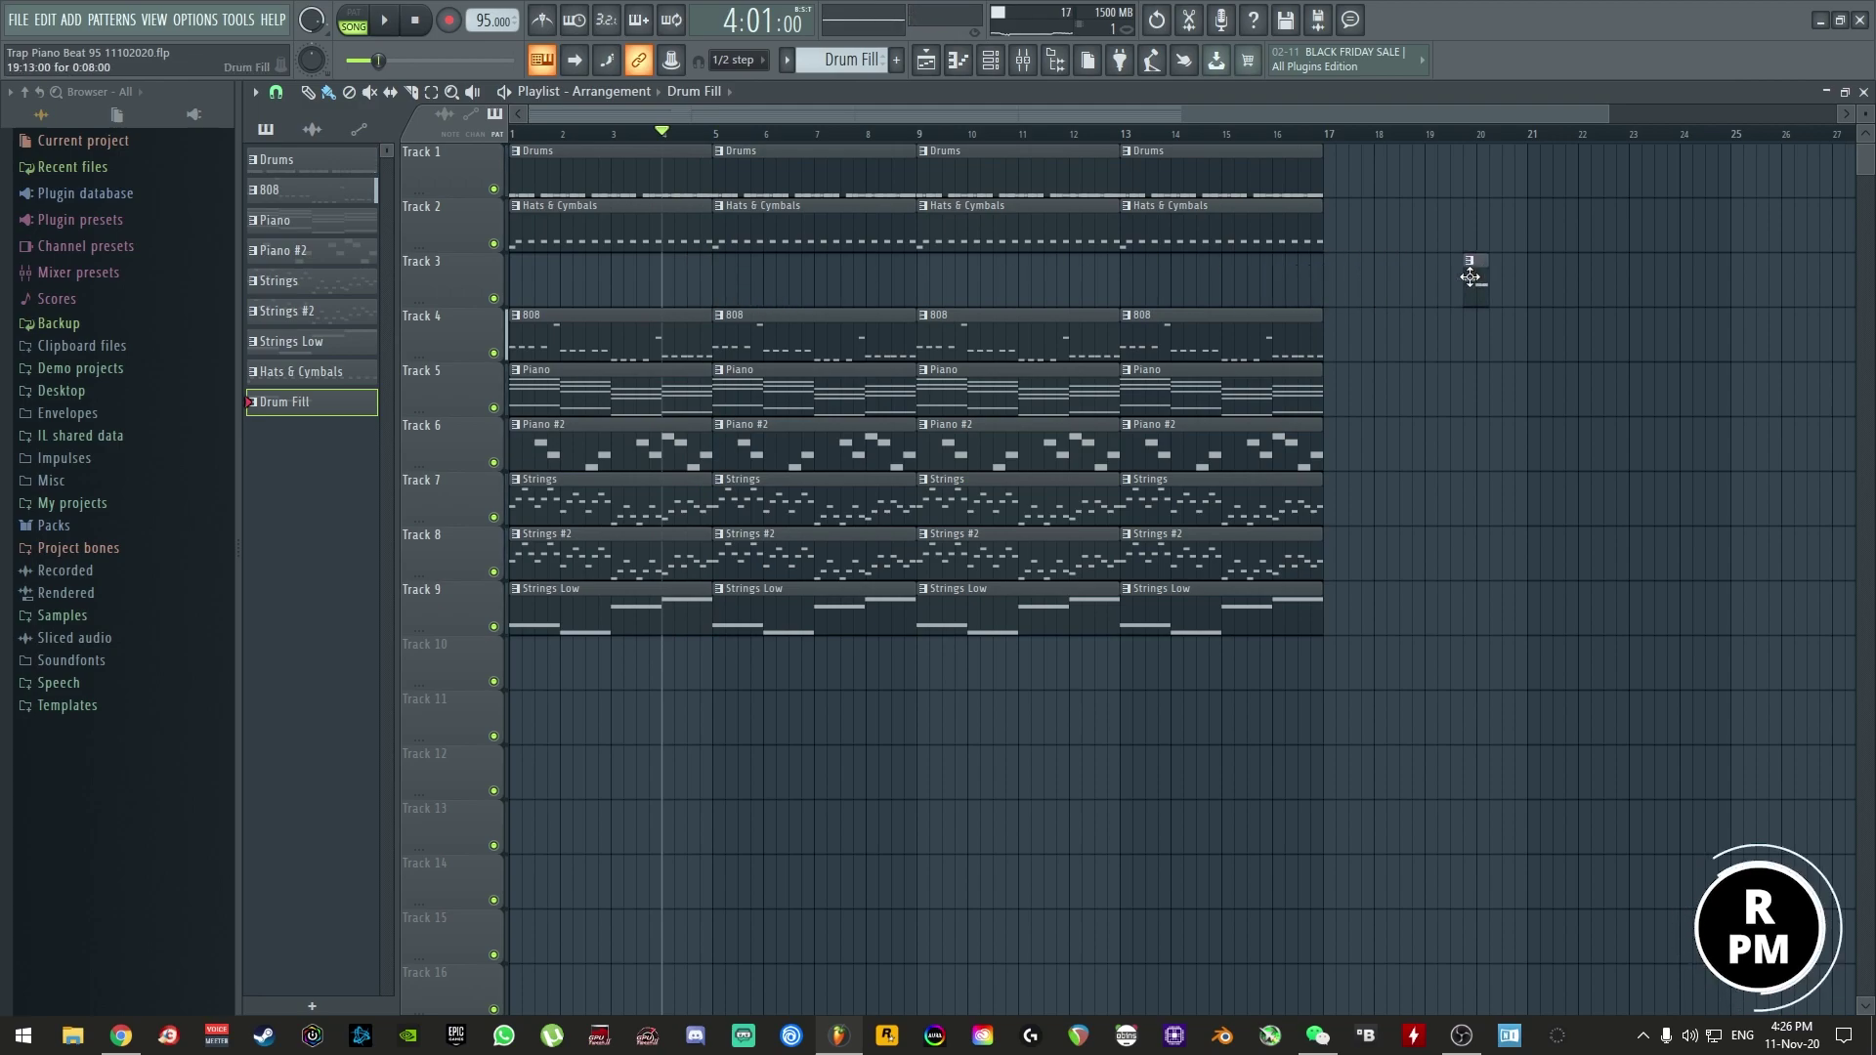
- Move the Drum Fill clip out to around bar 20 and delete every other clip from bar 5 onward
{"action": "scroll", "coordinate": [1424, 273], "scroll_direction": "down", "scroll_amount": 2}
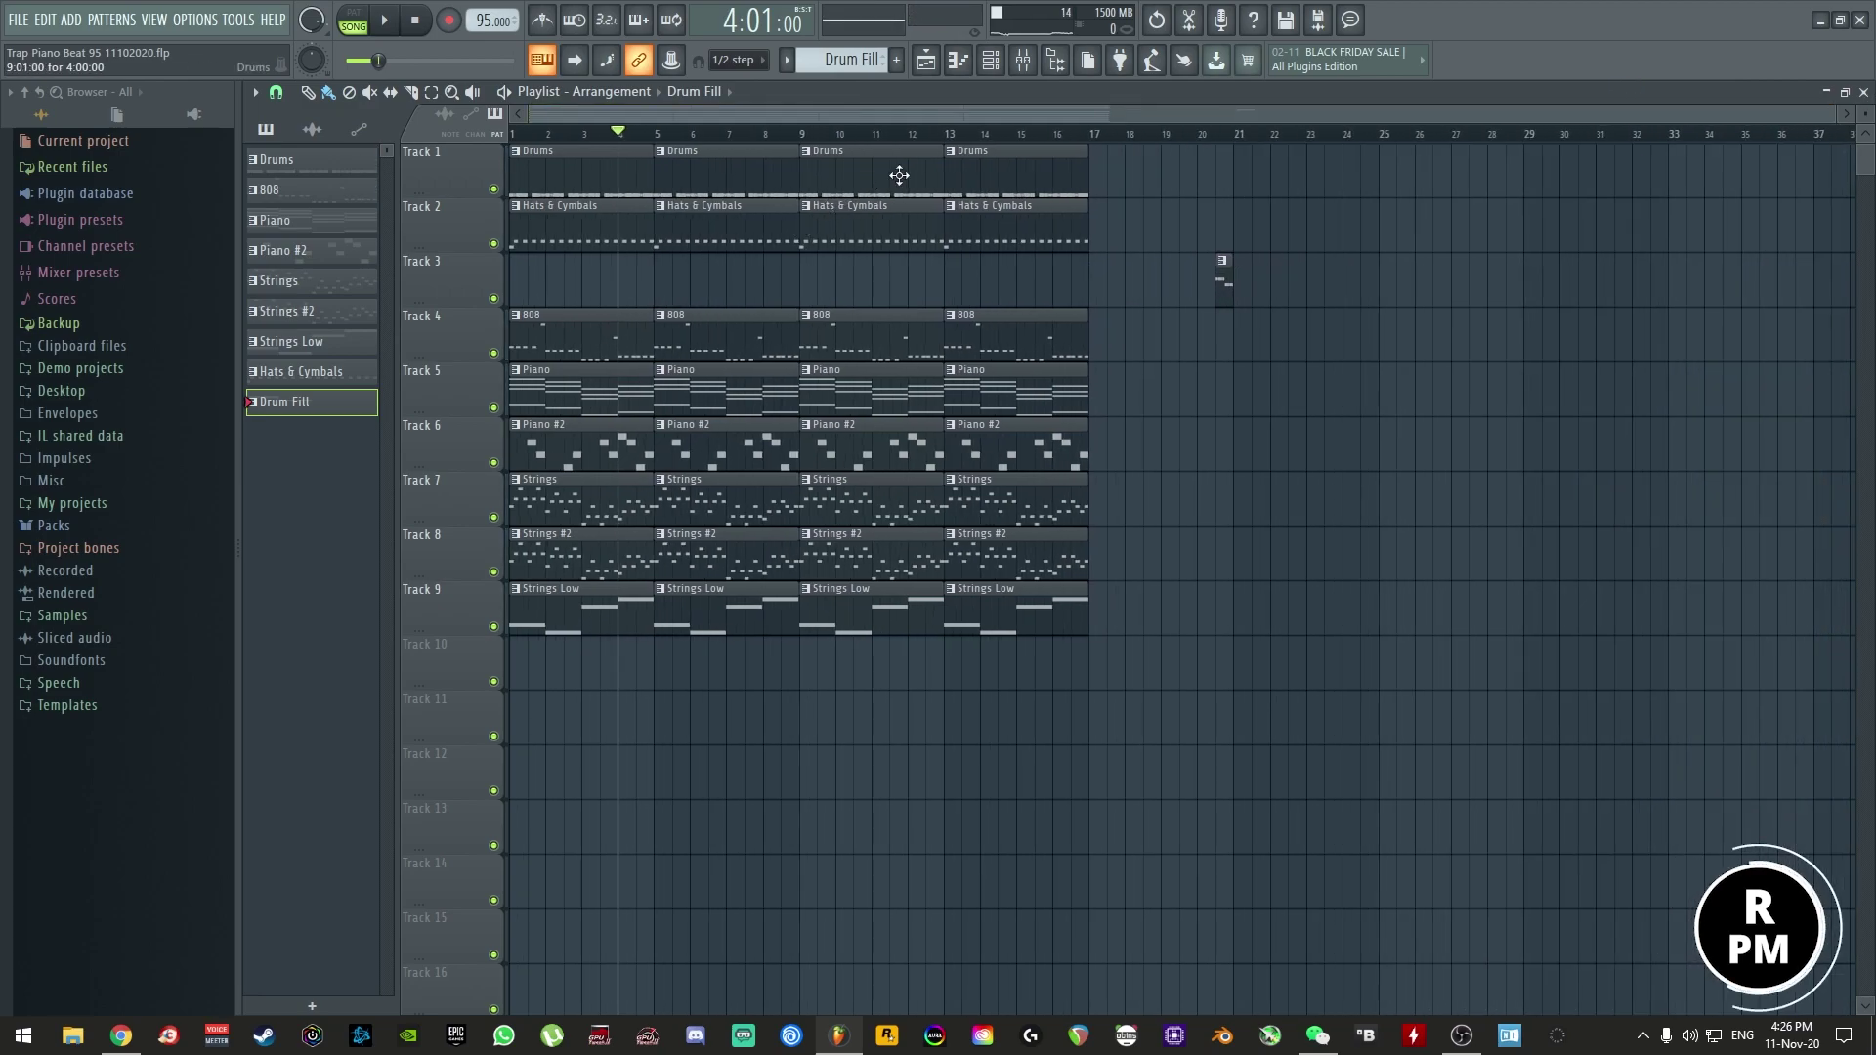
{"action": "right_click", "coordinate": [757, 234]}
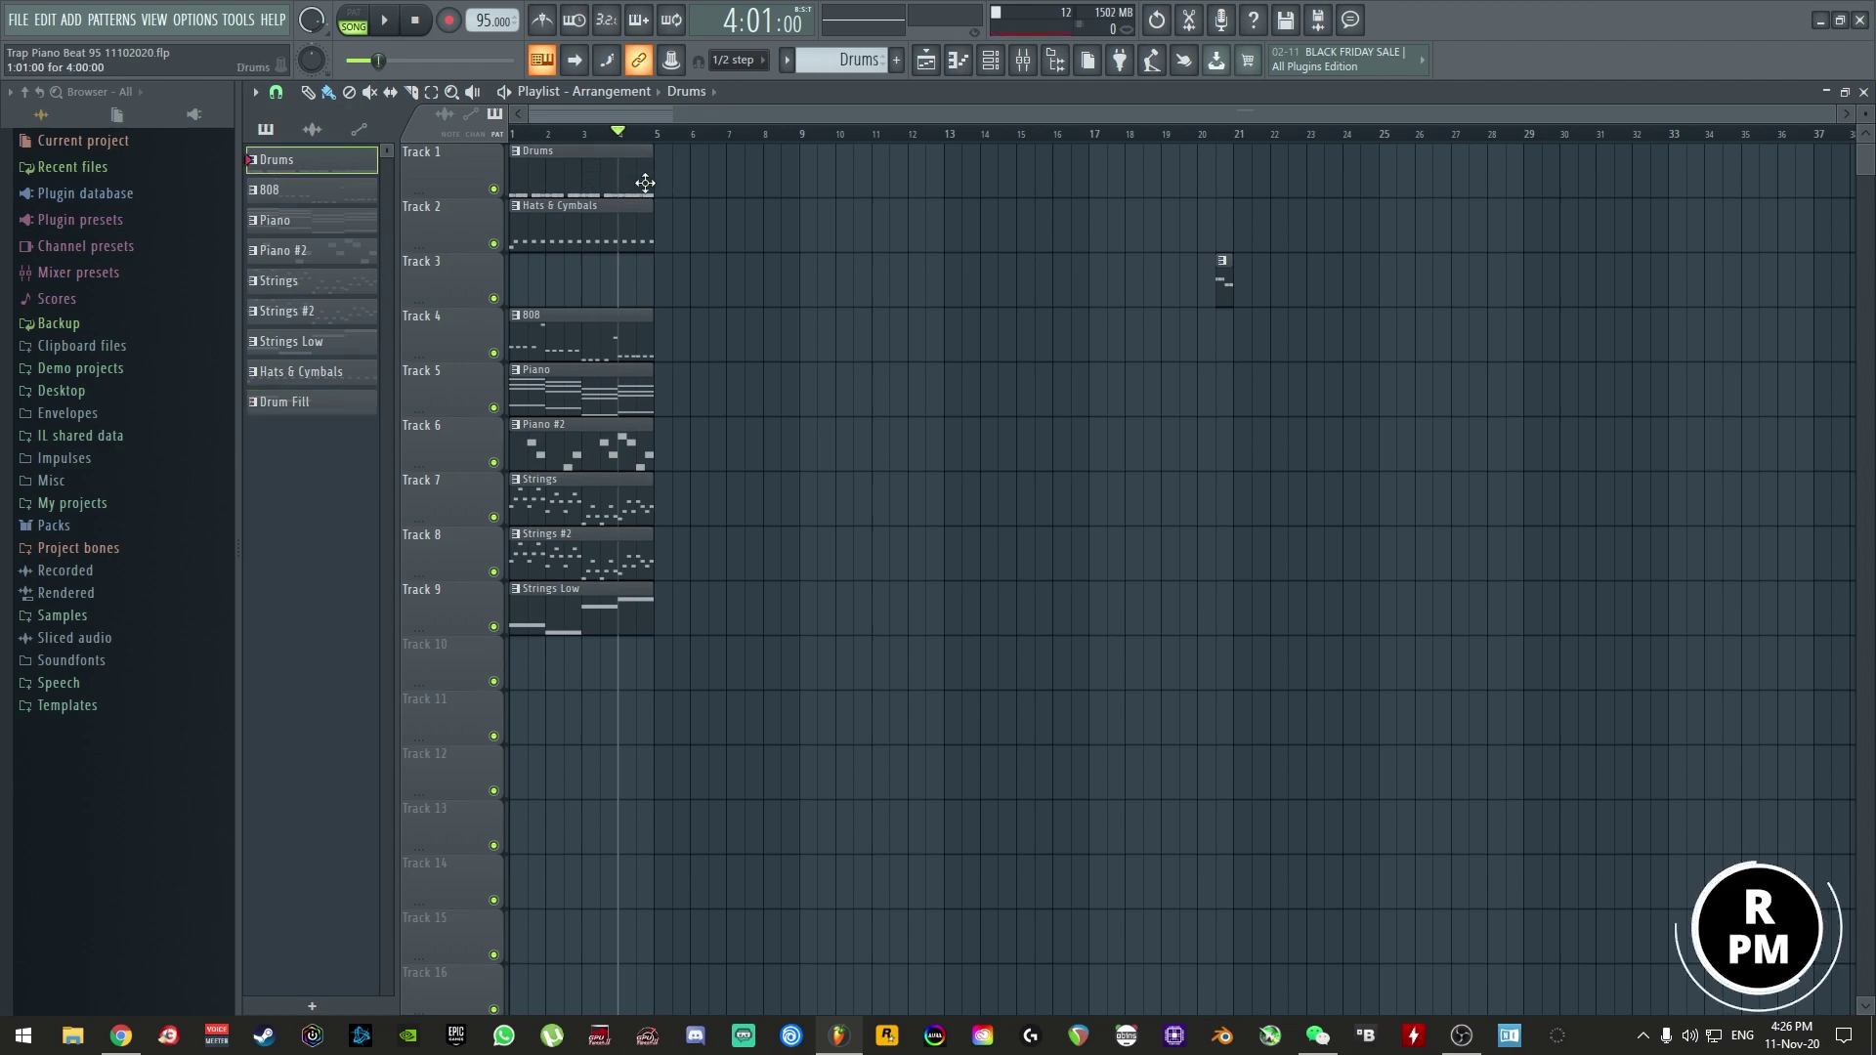
- Move the Drums clip on Track 1 to bar 9 and repeat it continuously up to bar 33
{"action": "left_click_drag", "start_coordinate": [638, 180], "coordinate": [950, 192]}
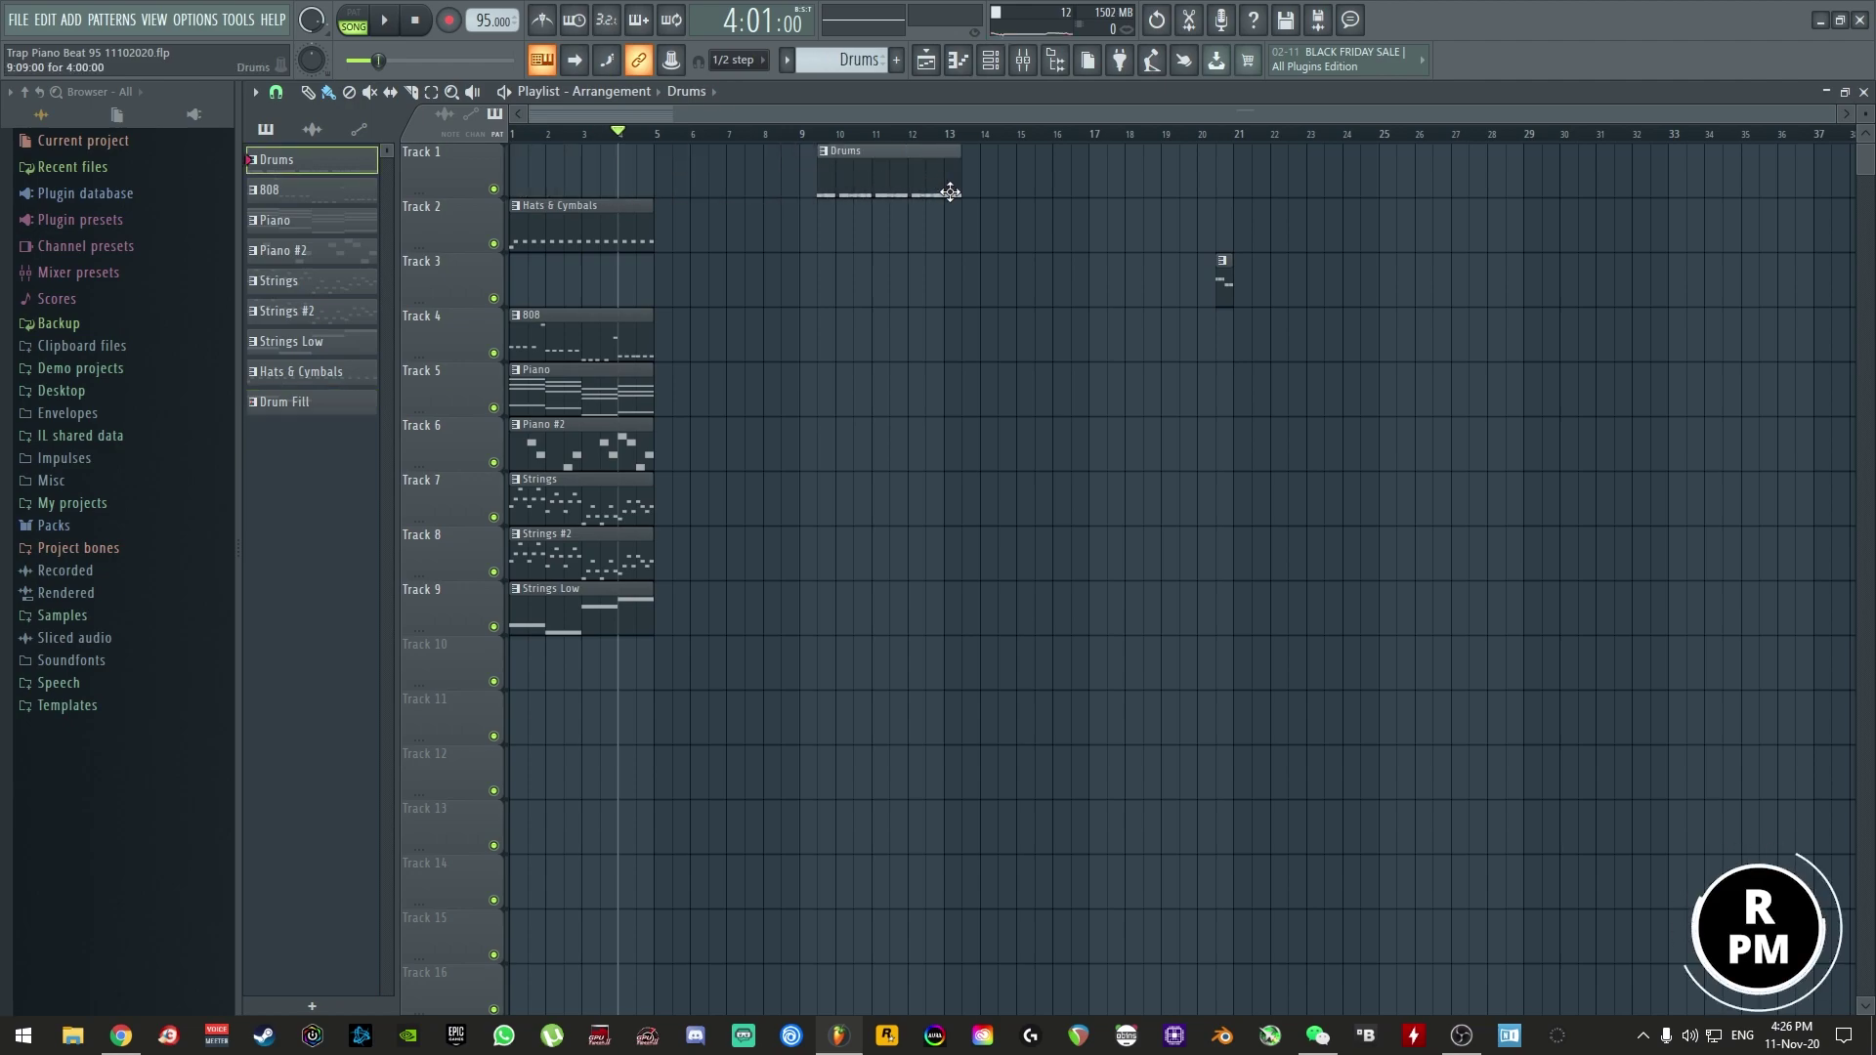
{"action": "left_click", "coordinate": [1234, 192]}
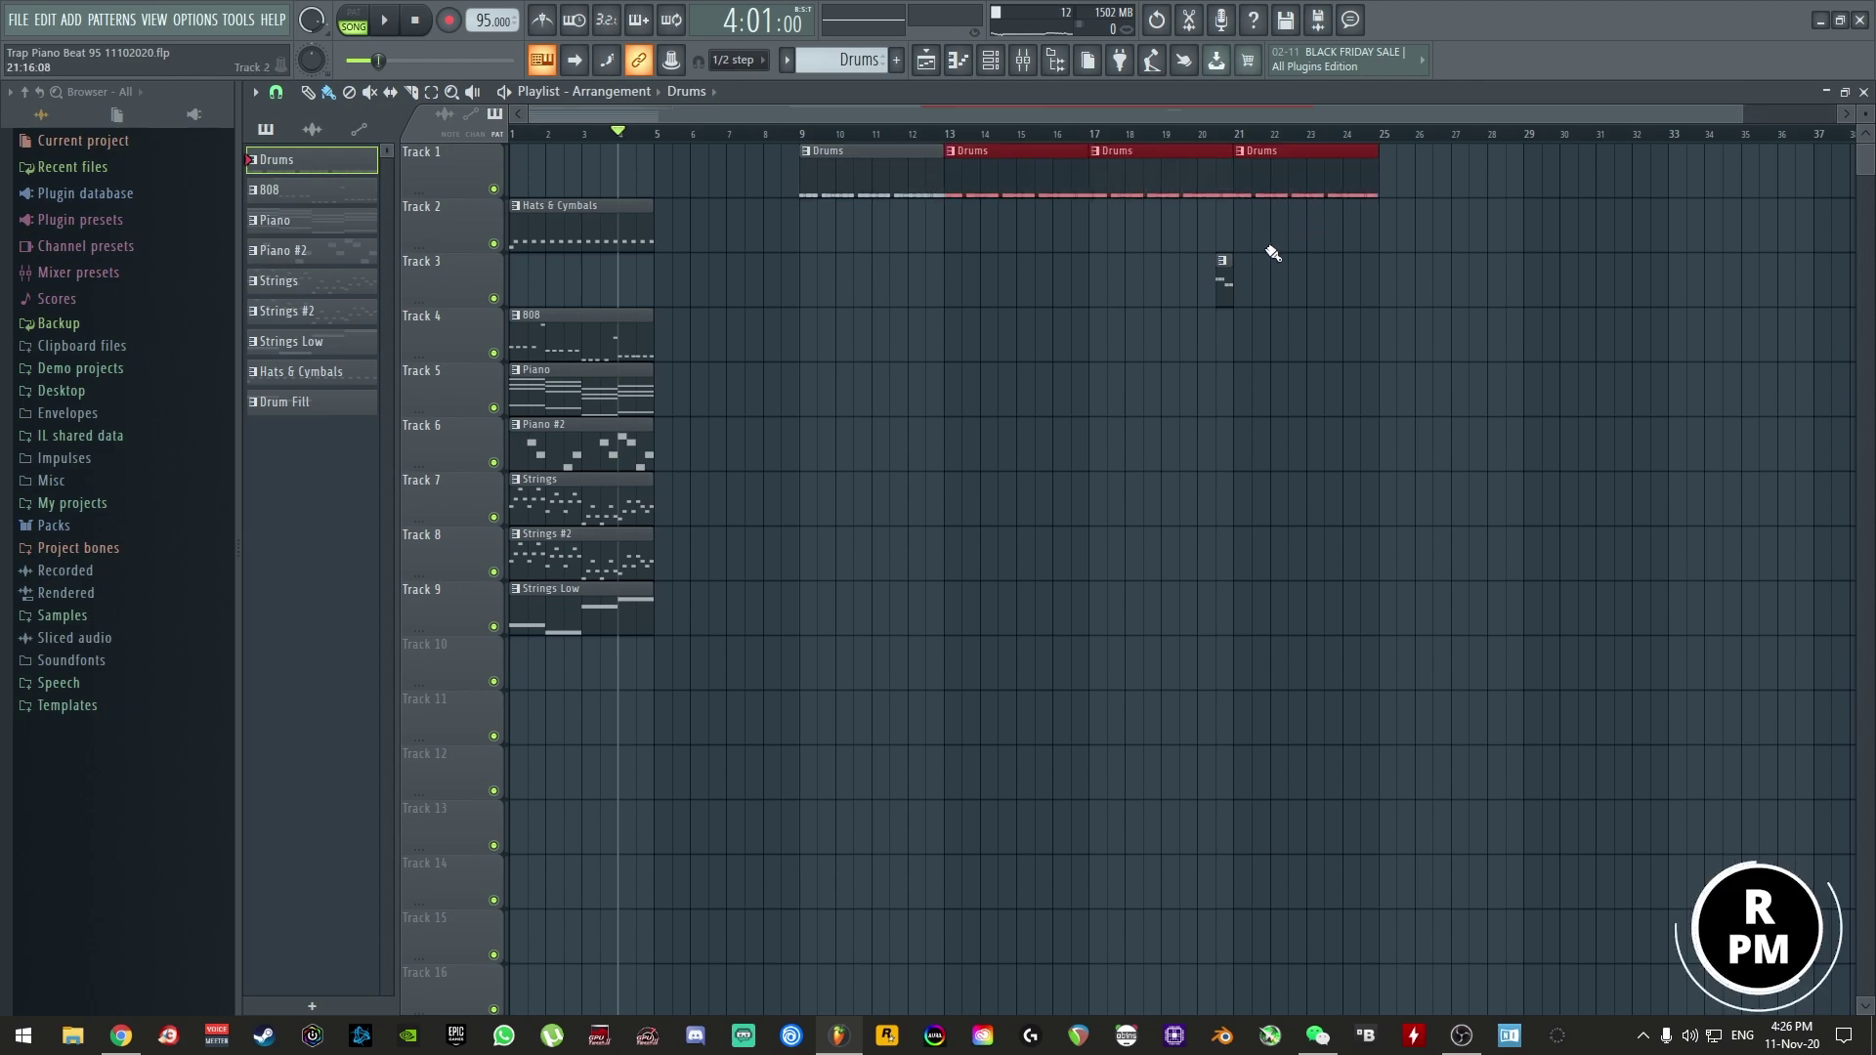
{"action": "left_click", "coordinate": [1392, 193]}
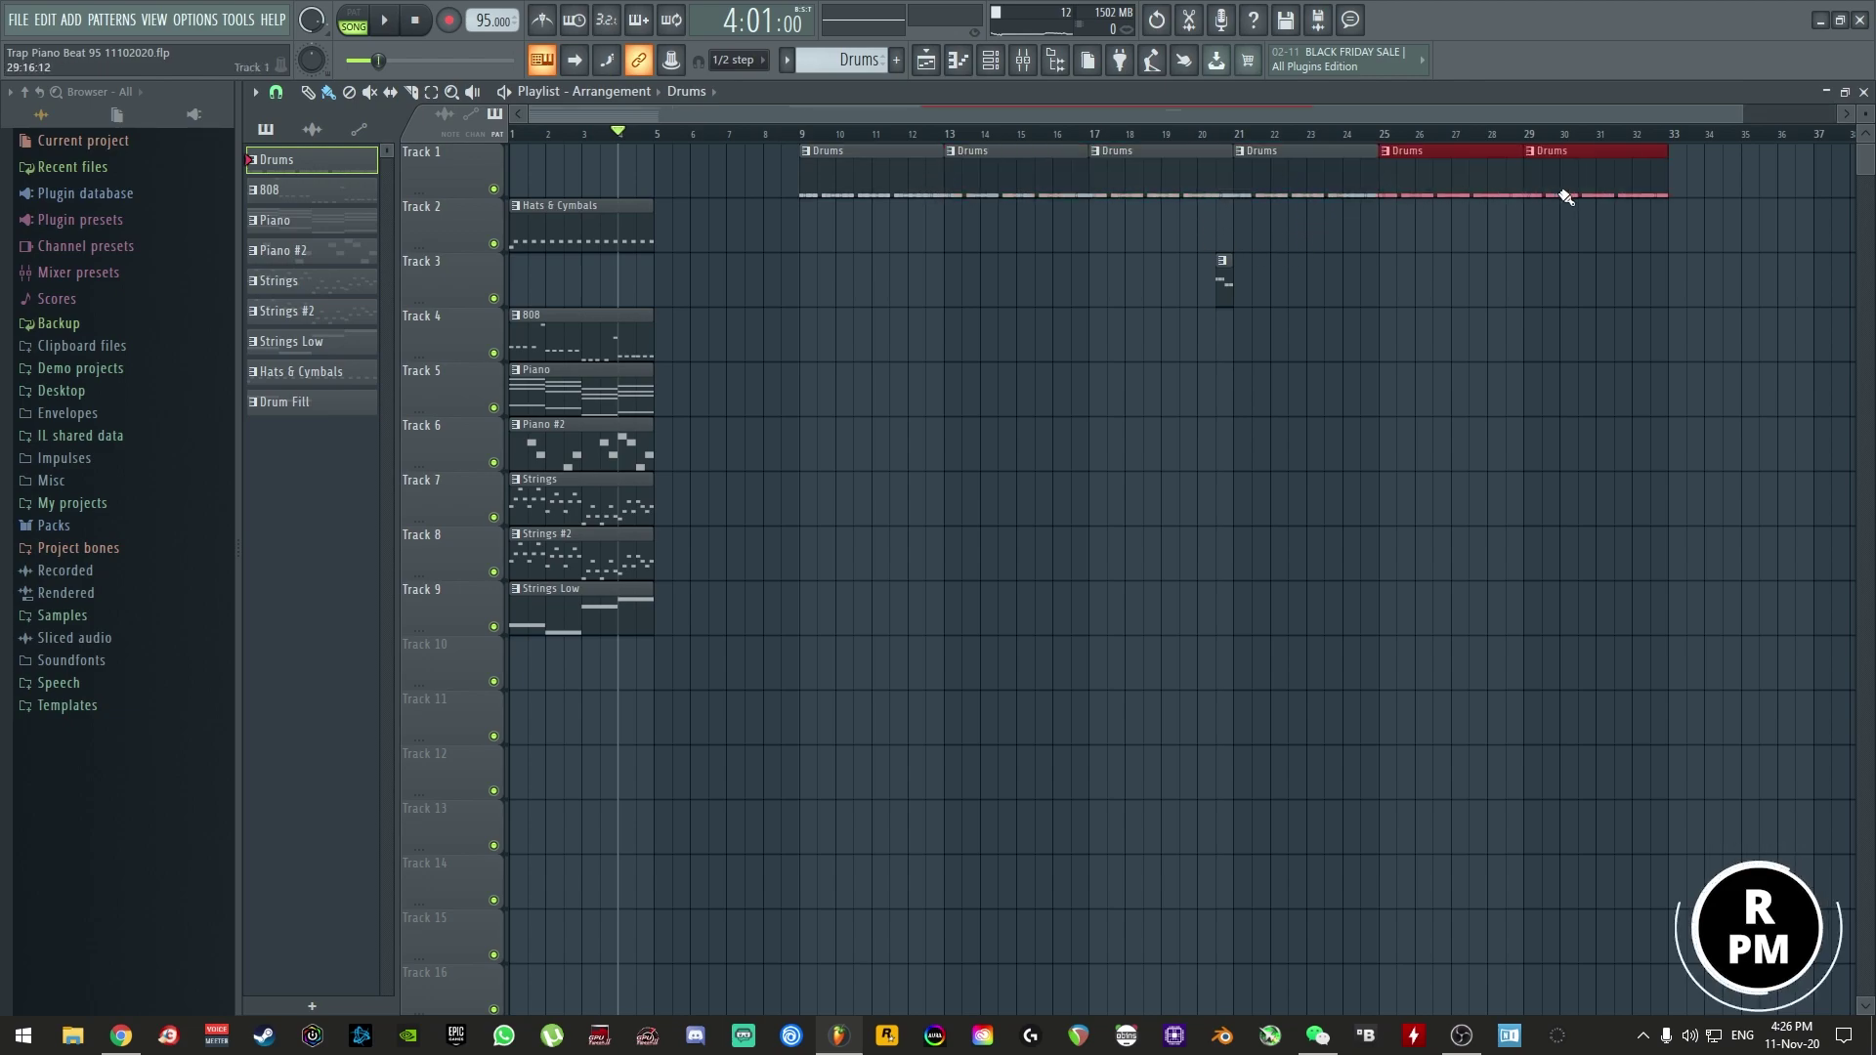
- Relocate Hats & Cymbals to clips at bars 25 and 29 on Track 2, and move the Drum Fill to end at bar 25
{"action": "left_click_drag", "start_coordinate": [1633, 196], "coordinate": [1486, 254]}
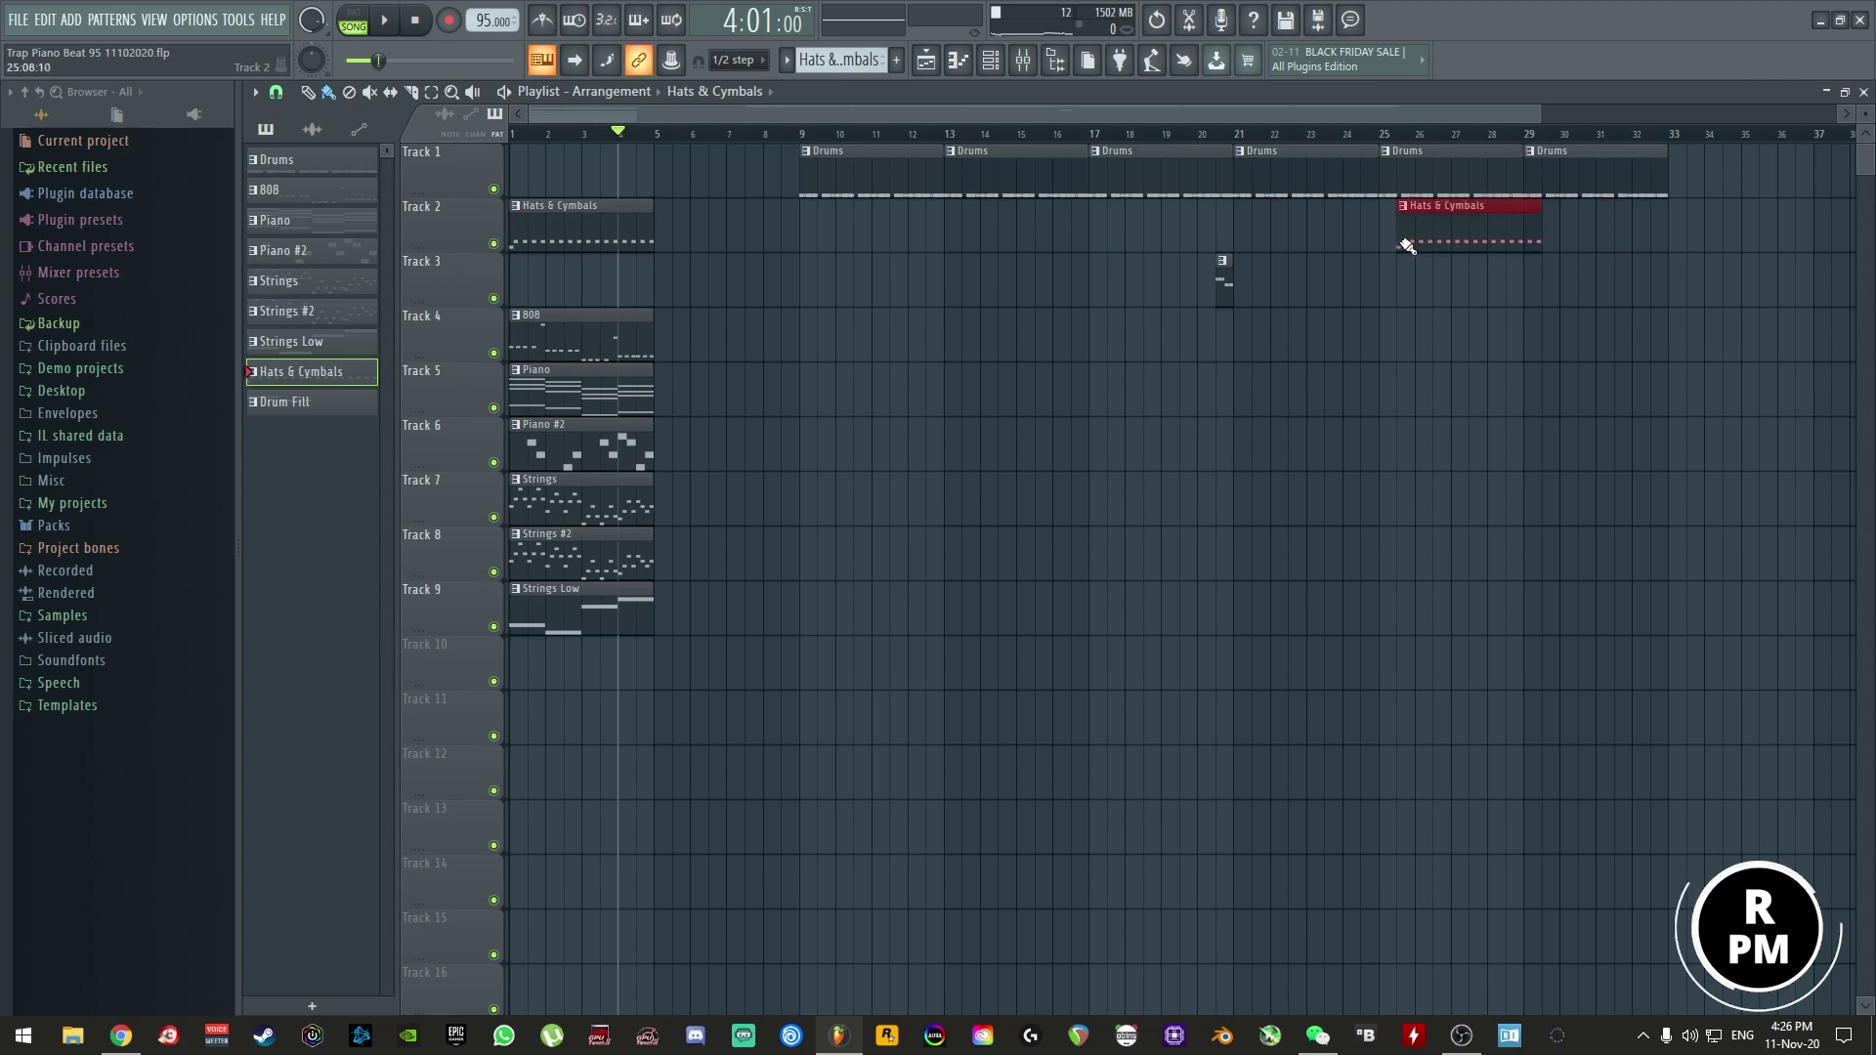
{"action": "left_click_drag", "start_coordinate": [1412, 294], "coordinate": [1265, 291]}
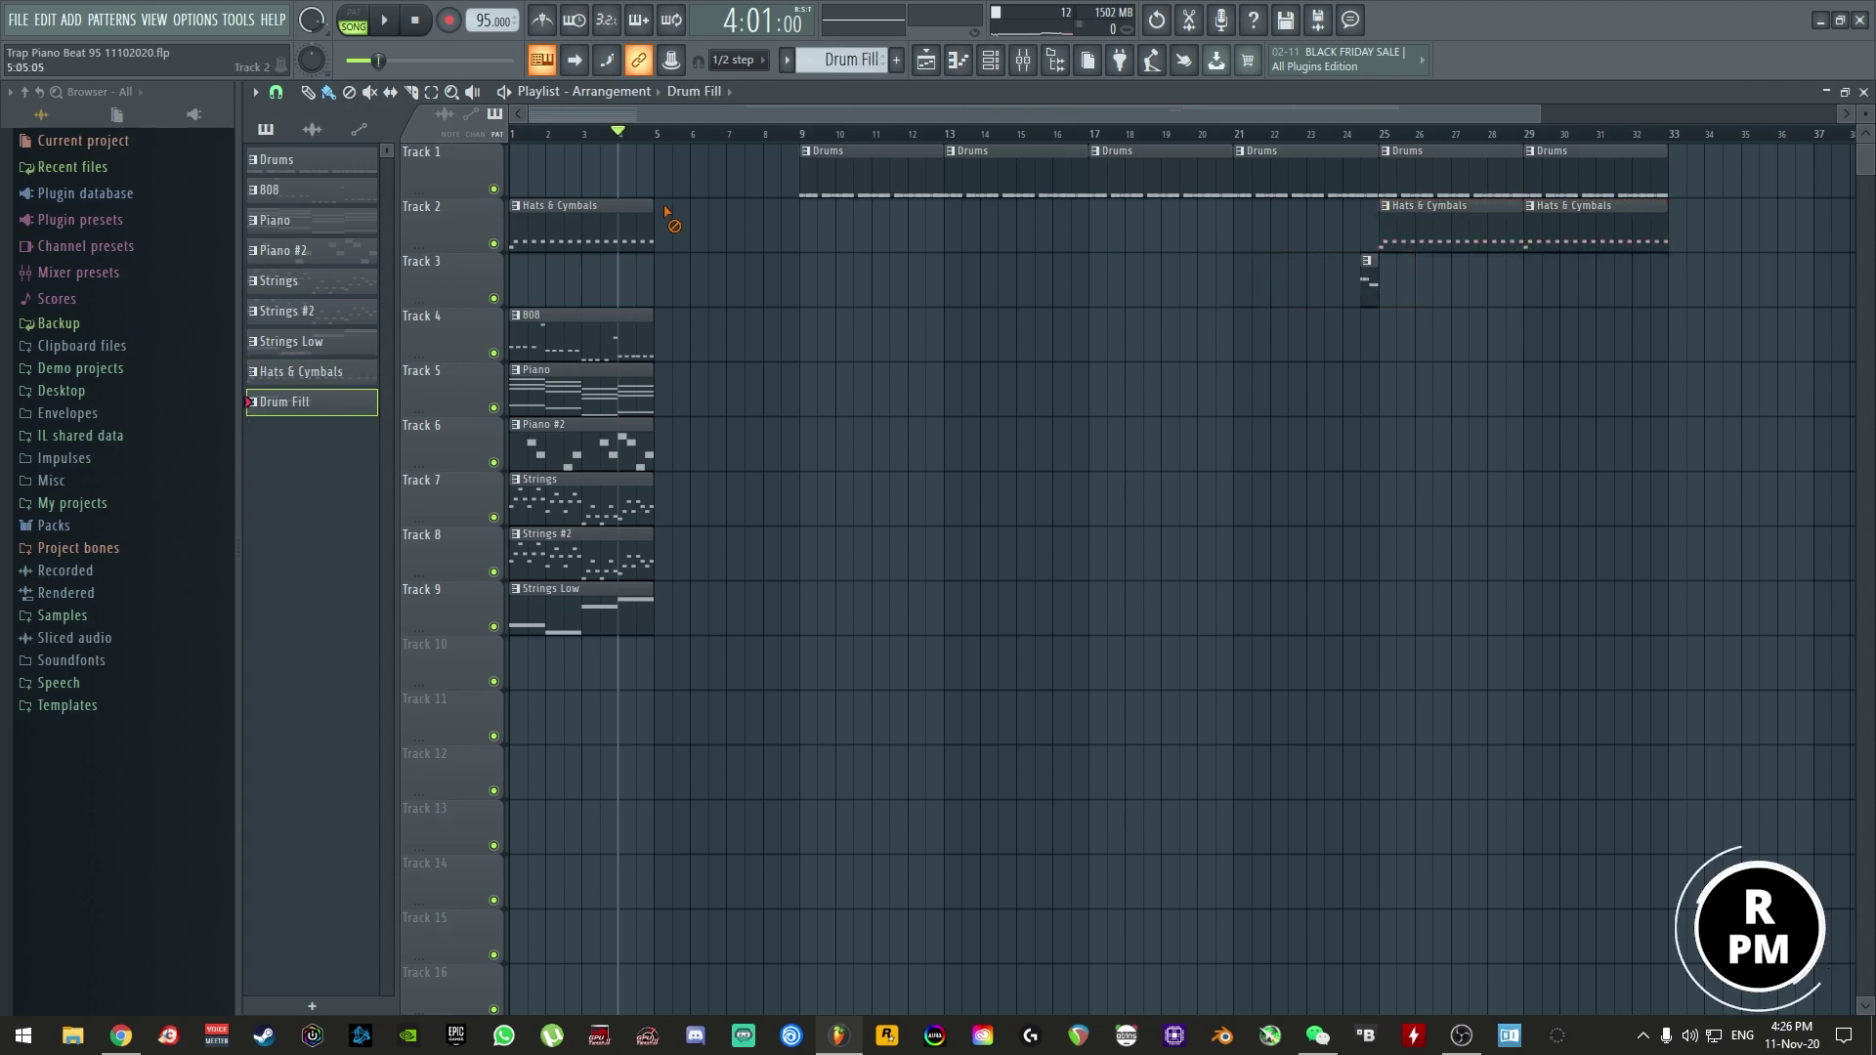
{"action": "right_click", "coordinate": [593, 240]}
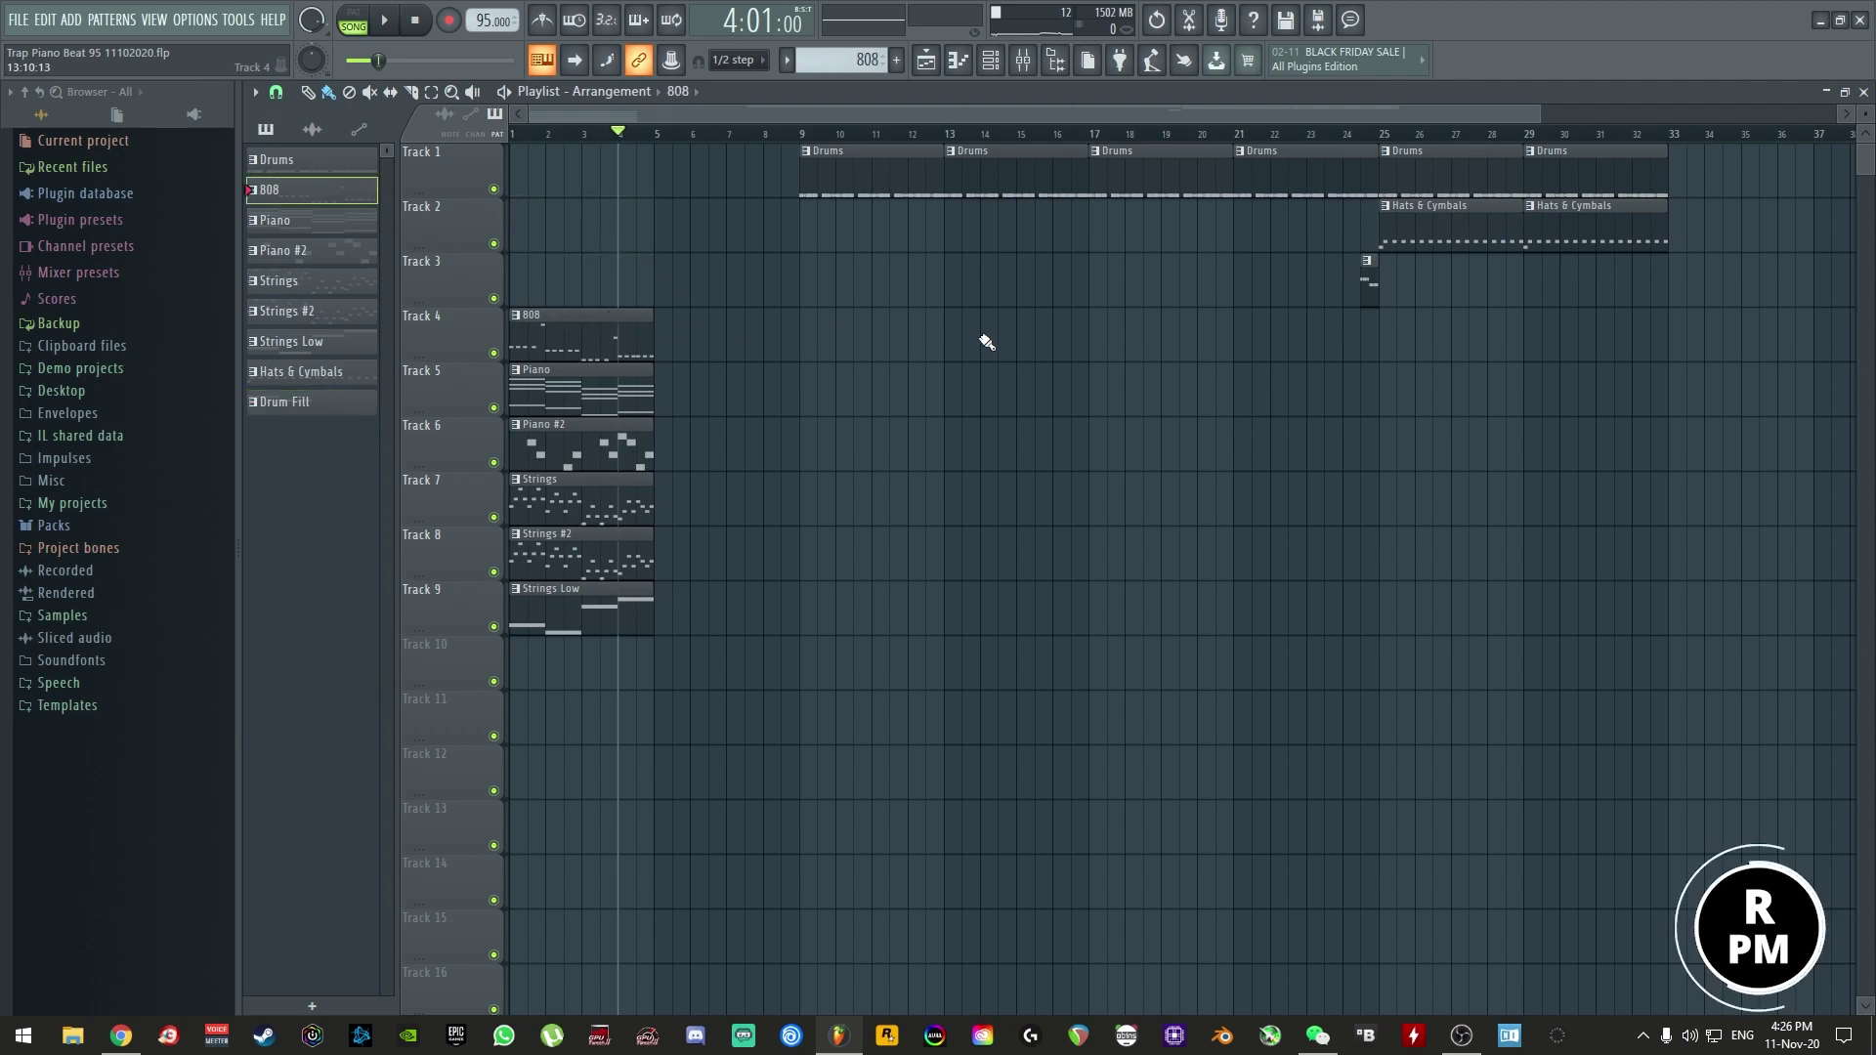
- Fill bars 9 to 33 of Track 4 with 808 clips and delete the 808 clip at bar 1
{"action": "mouse_move", "coordinate": [803, 335]}
{"action": "left_mouse_down"}
{"action": "mouse_move", "coordinate": [1214, 360]}
{"action": "mouse_move", "coordinate": [1662, 342]}
{"action": "left_mouse_up"}
{"action": "left_click_drag", "start_coordinate": [1616, 361], "coordinate": [1469, 419]}
{"action": "right_click", "coordinate": [600, 336]}
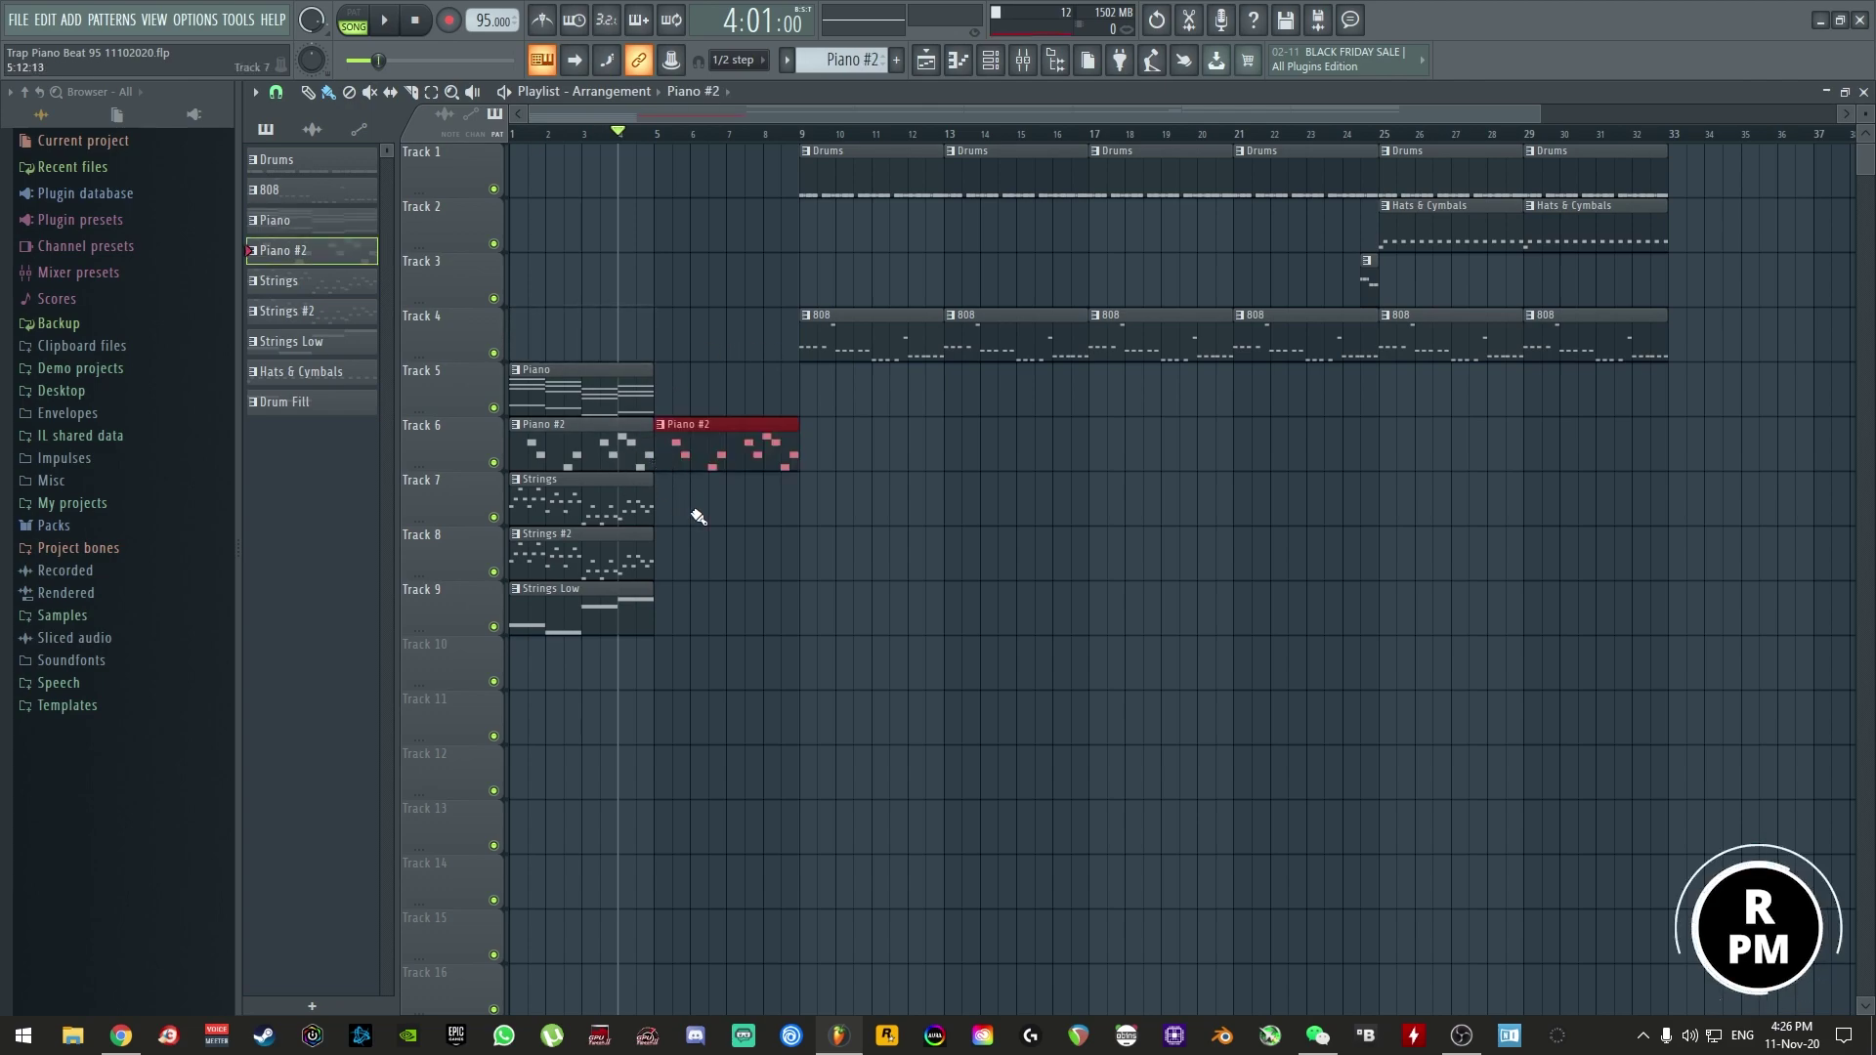
- Add a Piano #2 clip at bar 5 on Track 6 and Strings Low clips at bars 25 and 29 on Track 9
{"action": "left_click_drag", "start_coordinate": [711, 526], "coordinate": [853, 472]}
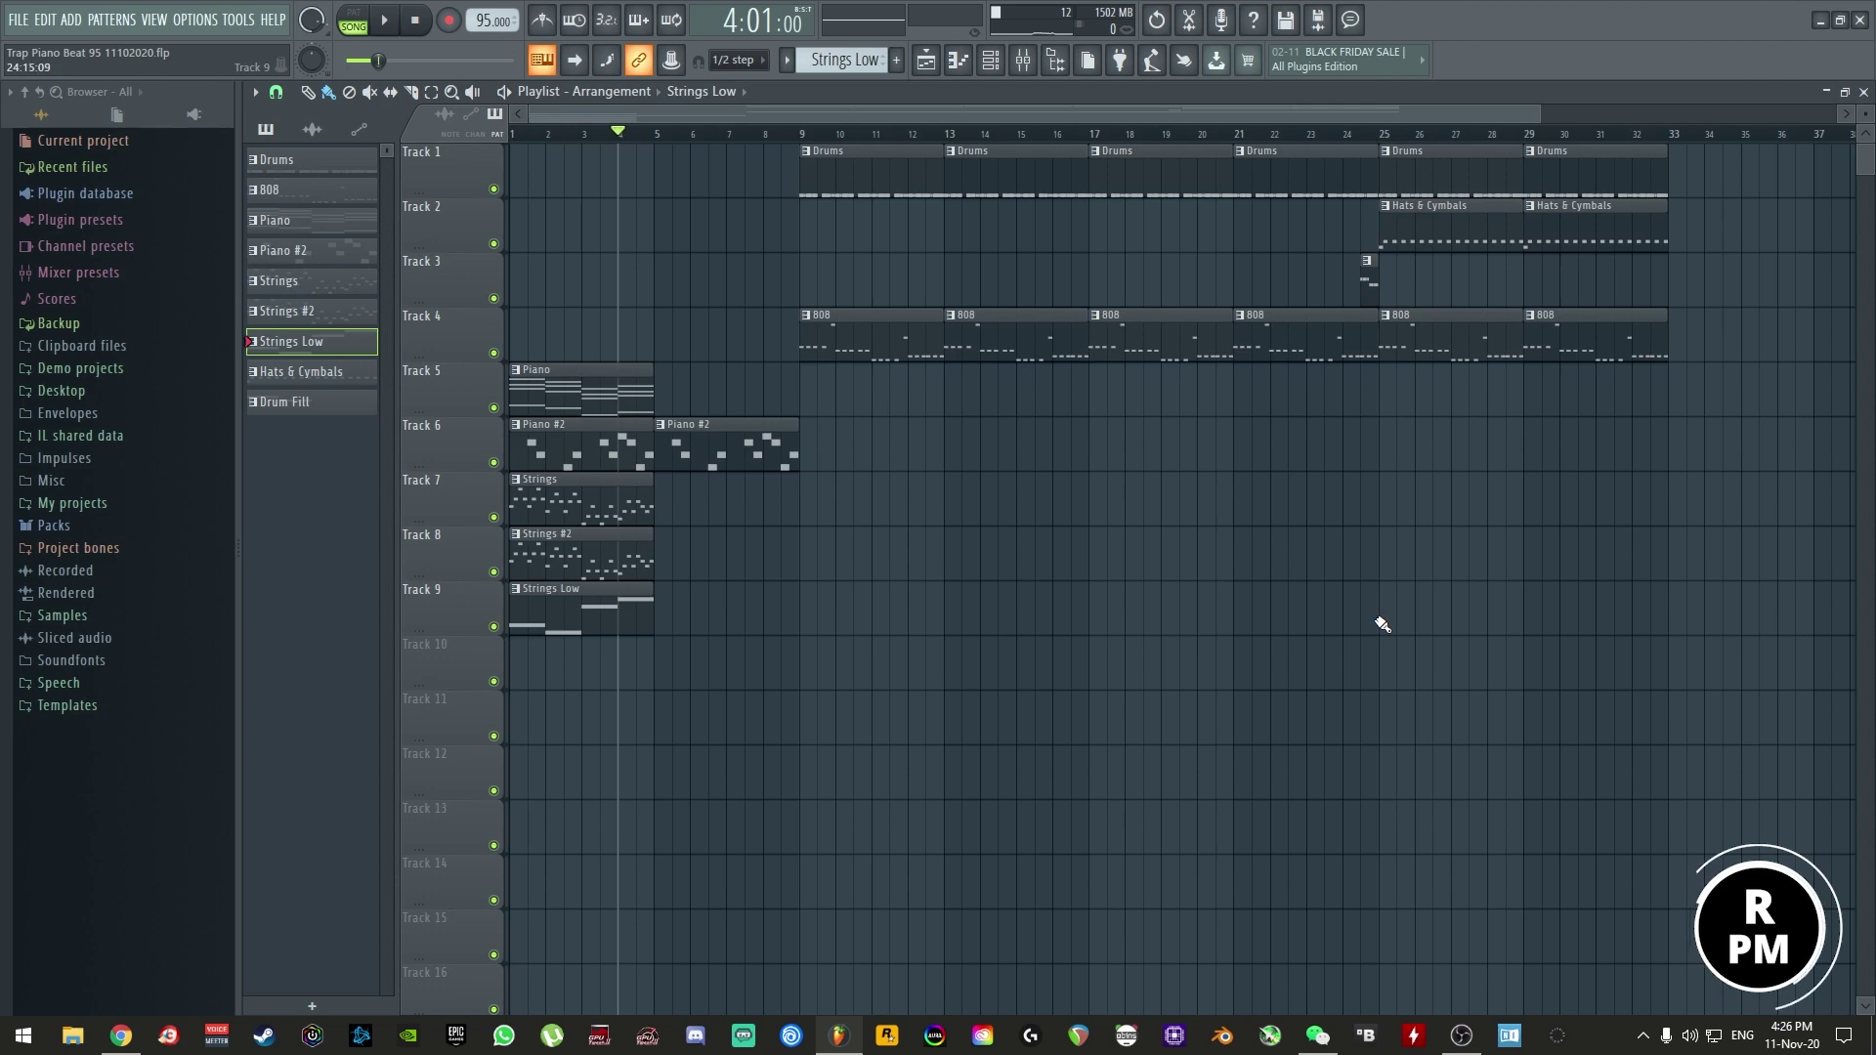
{"action": "left_click", "coordinate": [644, 577]}
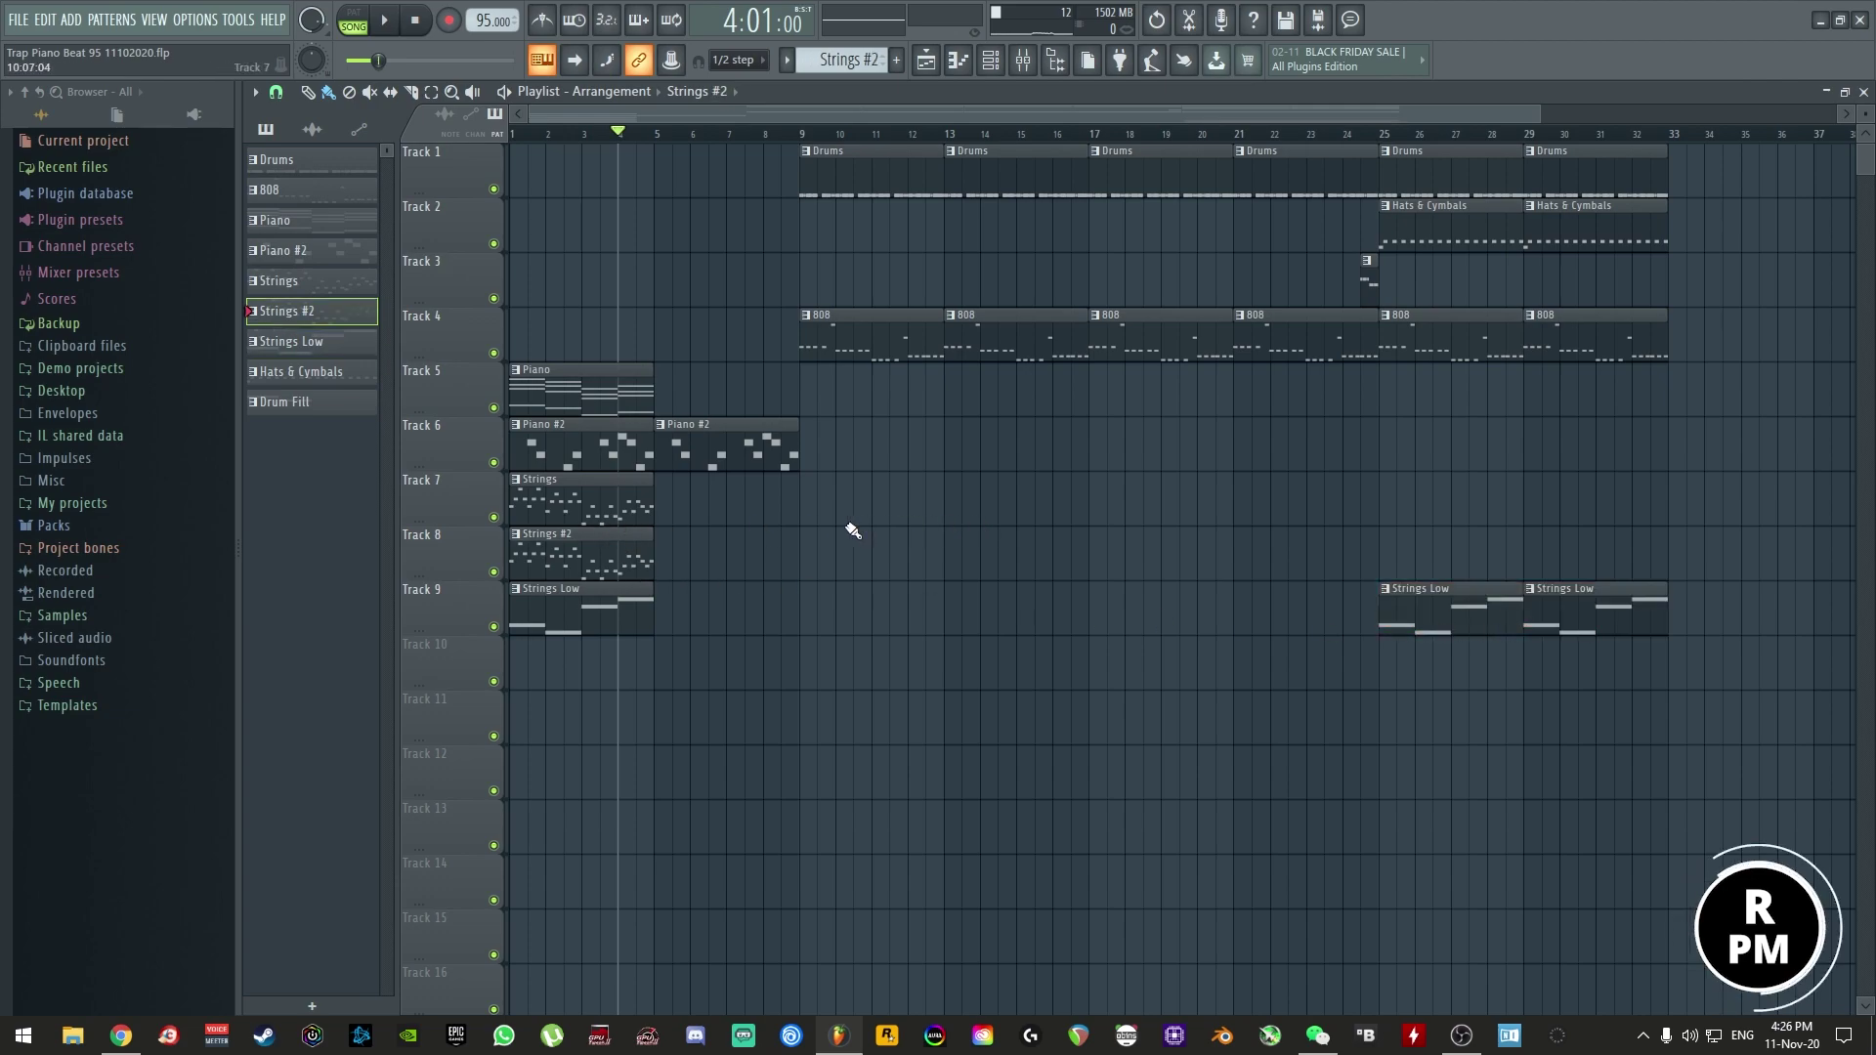
- Place Strings clips on Track 7 and Strings #2 clips on Track 8 at bars 17 and 21
{"action": "left_click_drag", "start_coordinate": [1200, 585], "coordinate": [1344, 524]}
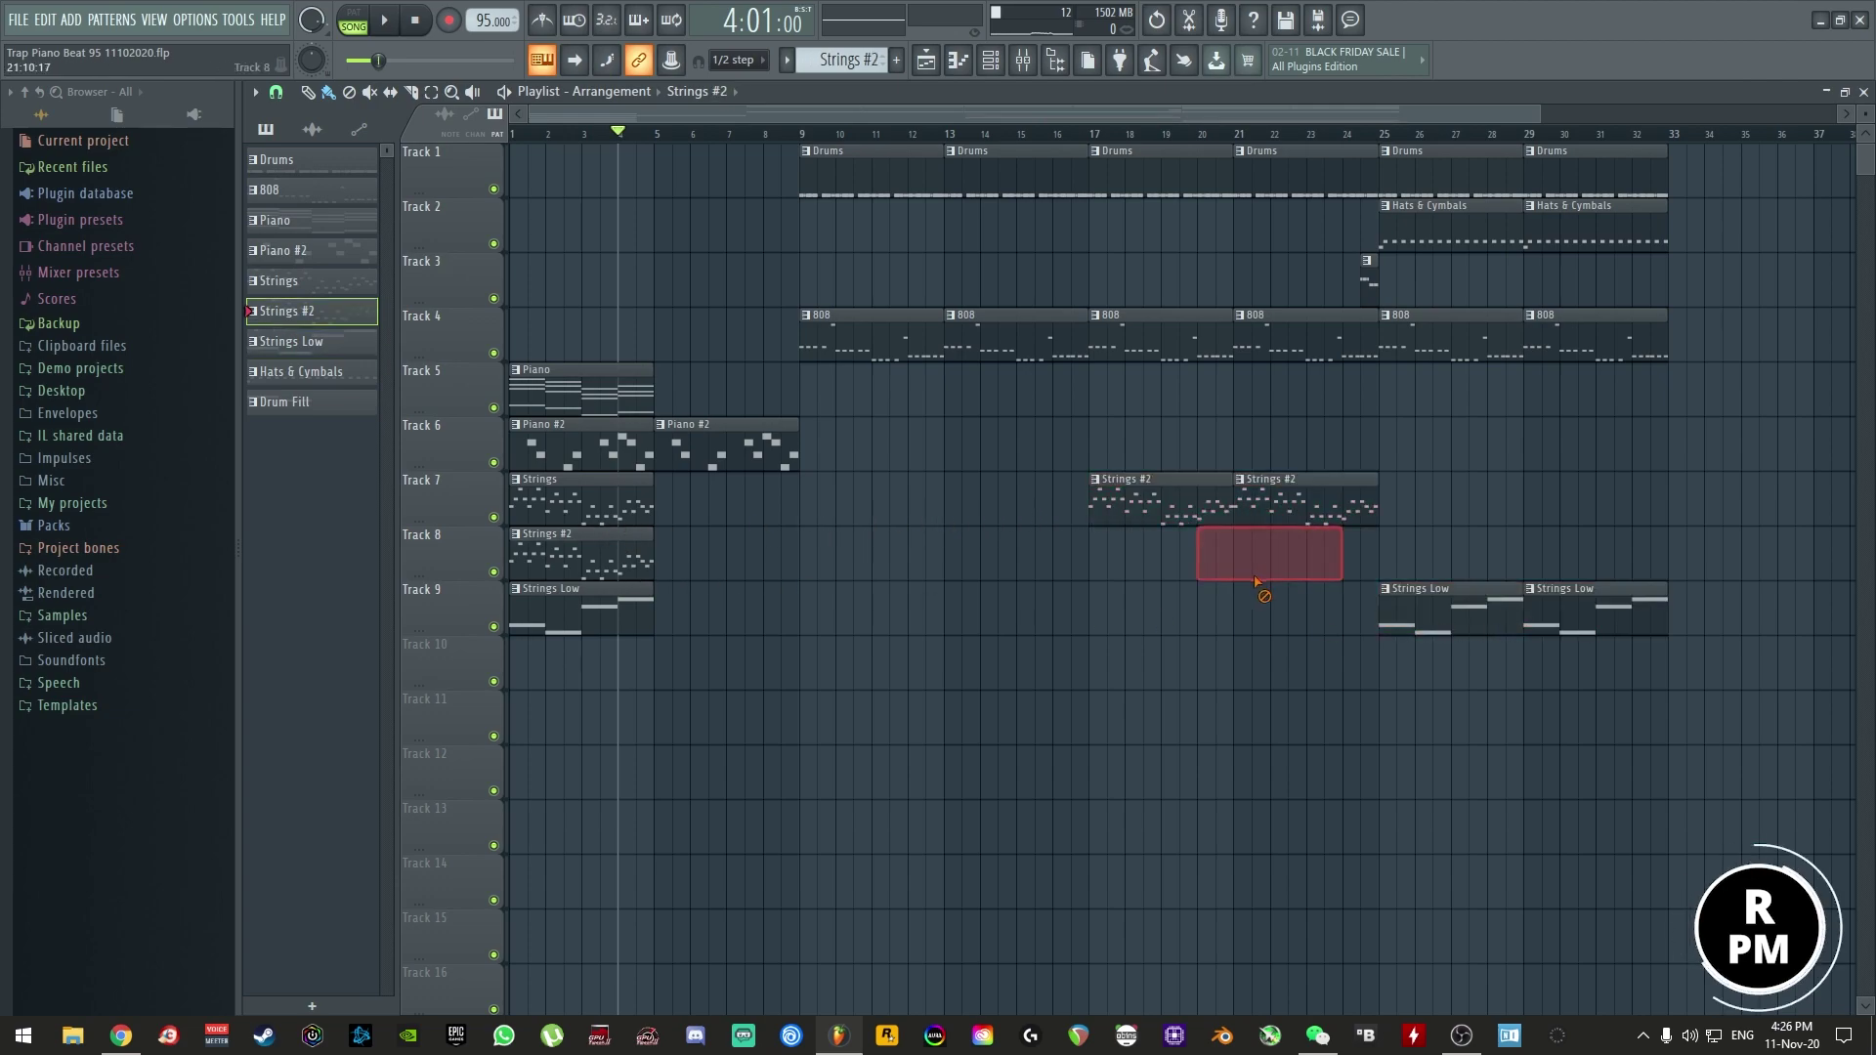
{"action": "key", "text": "ctrl+v"}
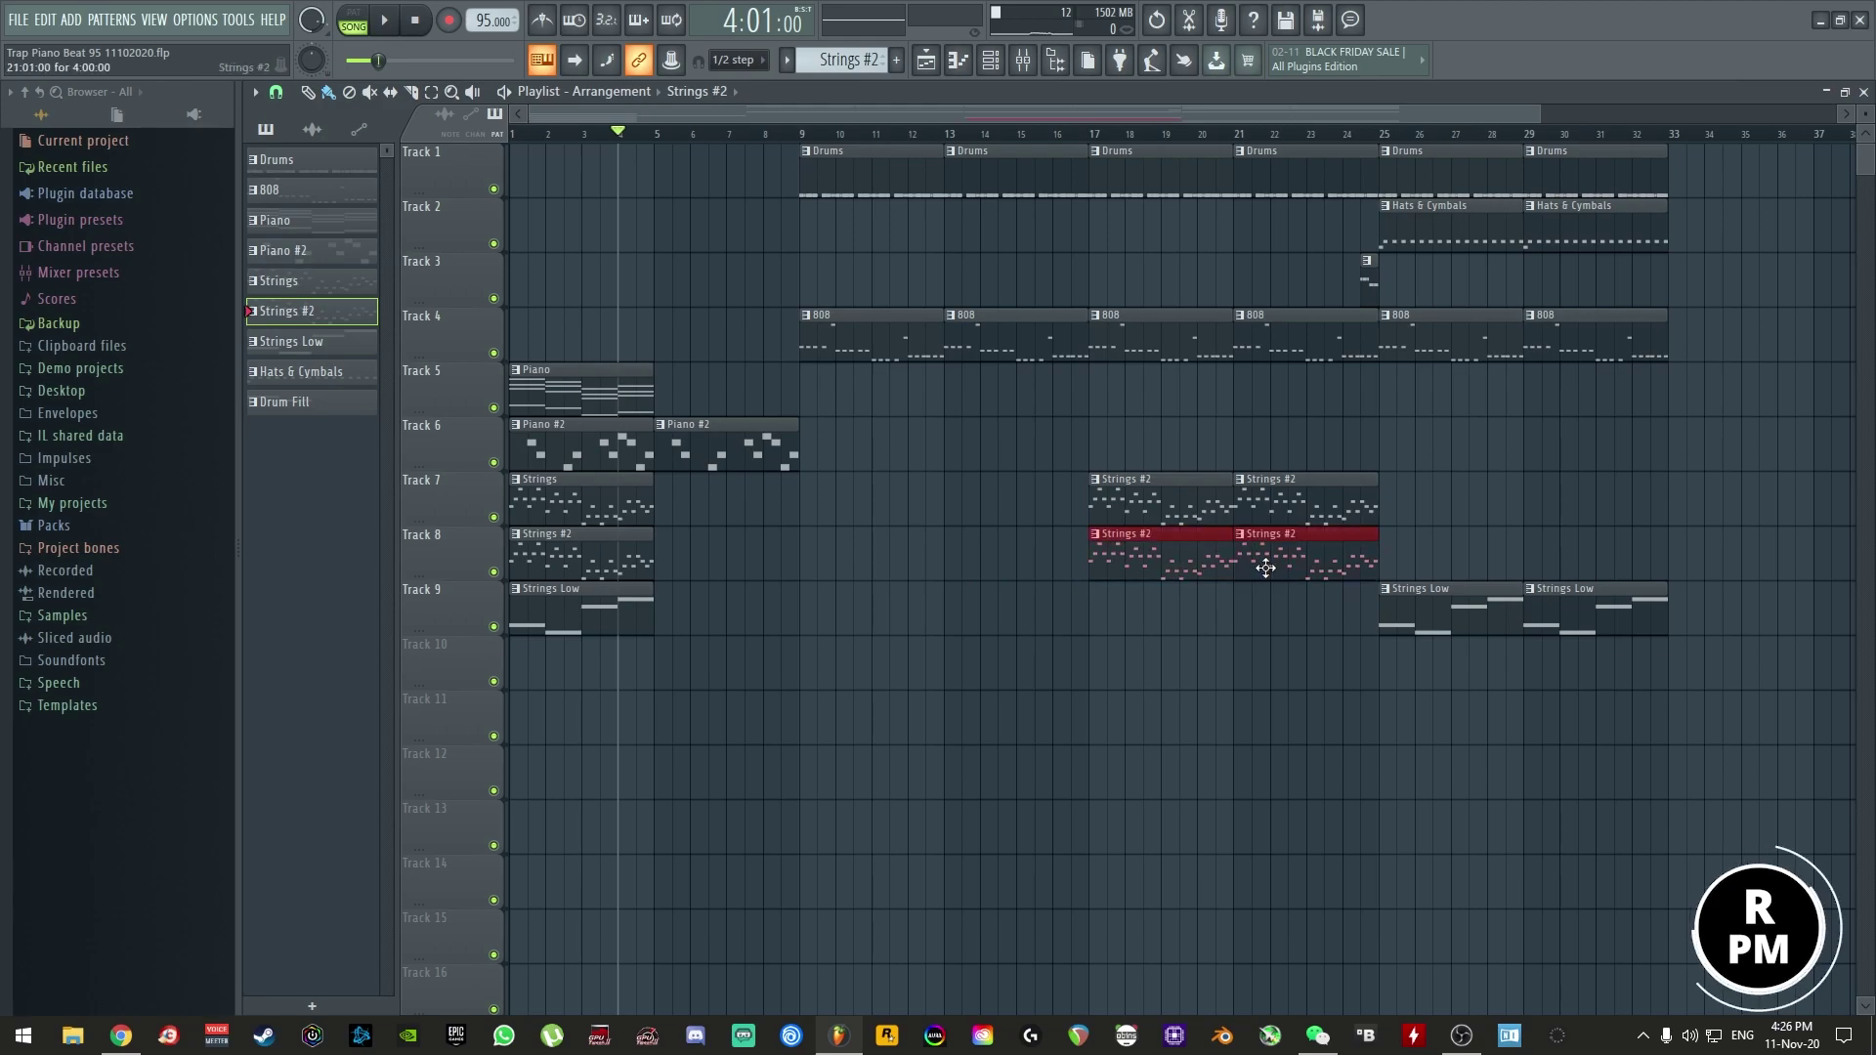
{"action": "right_click", "coordinate": [1262, 510]}
{"action": "right_click", "coordinate": [1173, 514]}
{"action": "left_click", "coordinate": [604, 515]}
{"action": "mouse_move", "coordinate": [1114, 510]}
{"action": "left_mouse_down"}
{"action": "mouse_move", "coordinate": [1250, 528]}
{"action": "mouse_move", "coordinate": [1222, 587]}
{"action": "mouse_move", "coordinate": [1251, 532]}
{"action": "left_mouse_up"}
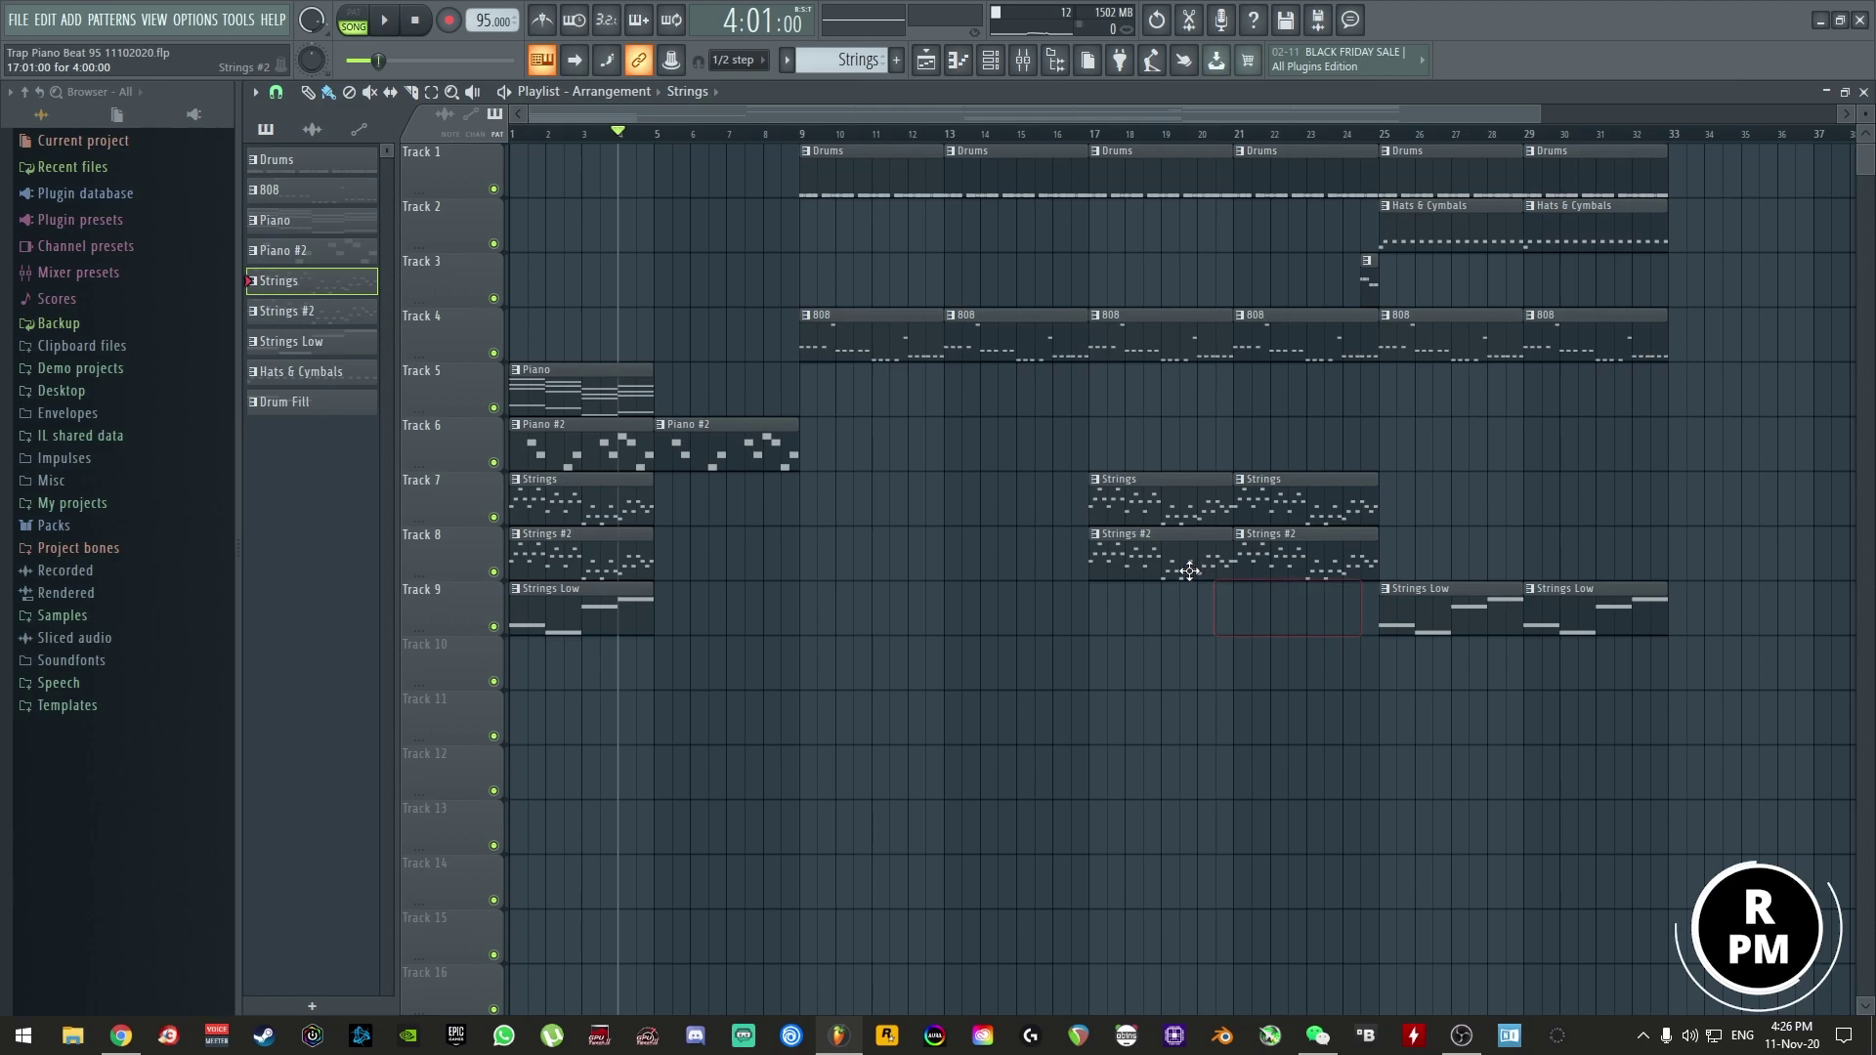
- Delete the Strings #2 clip at bar 17 on Track 8 and add Strings and Strings #2 clips at bars 25 and 29
{"action": "right_click", "coordinate": [1137, 565]}
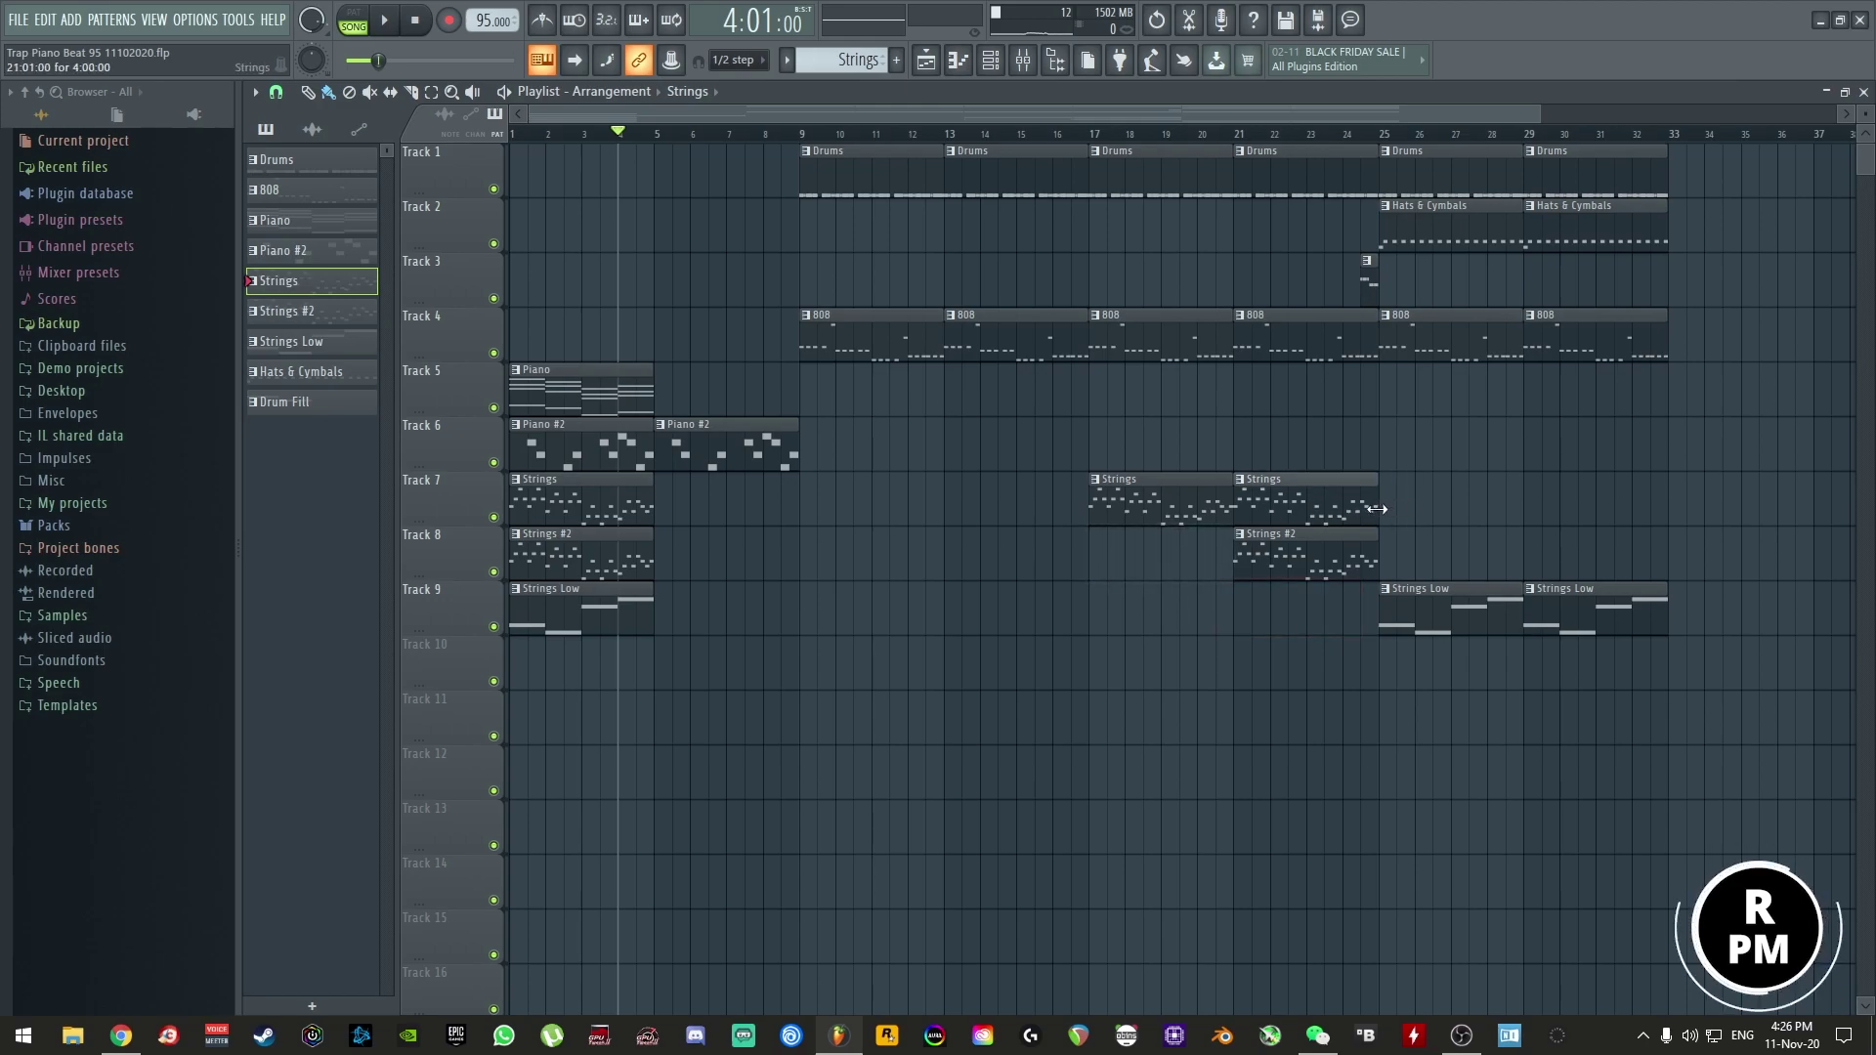
{"action": "mouse_move", "coordinate": [1358, 539]}
{"action": "left_mouse_down"}
{"action": "mouse_move", "coordinate": [1466, 553]}
{"action": "mouse_move", "coordinate": [1564, 665]}
{"action": "left_mouse_up"}
{"action": "right_click", "coordinate": [1564, 665]}
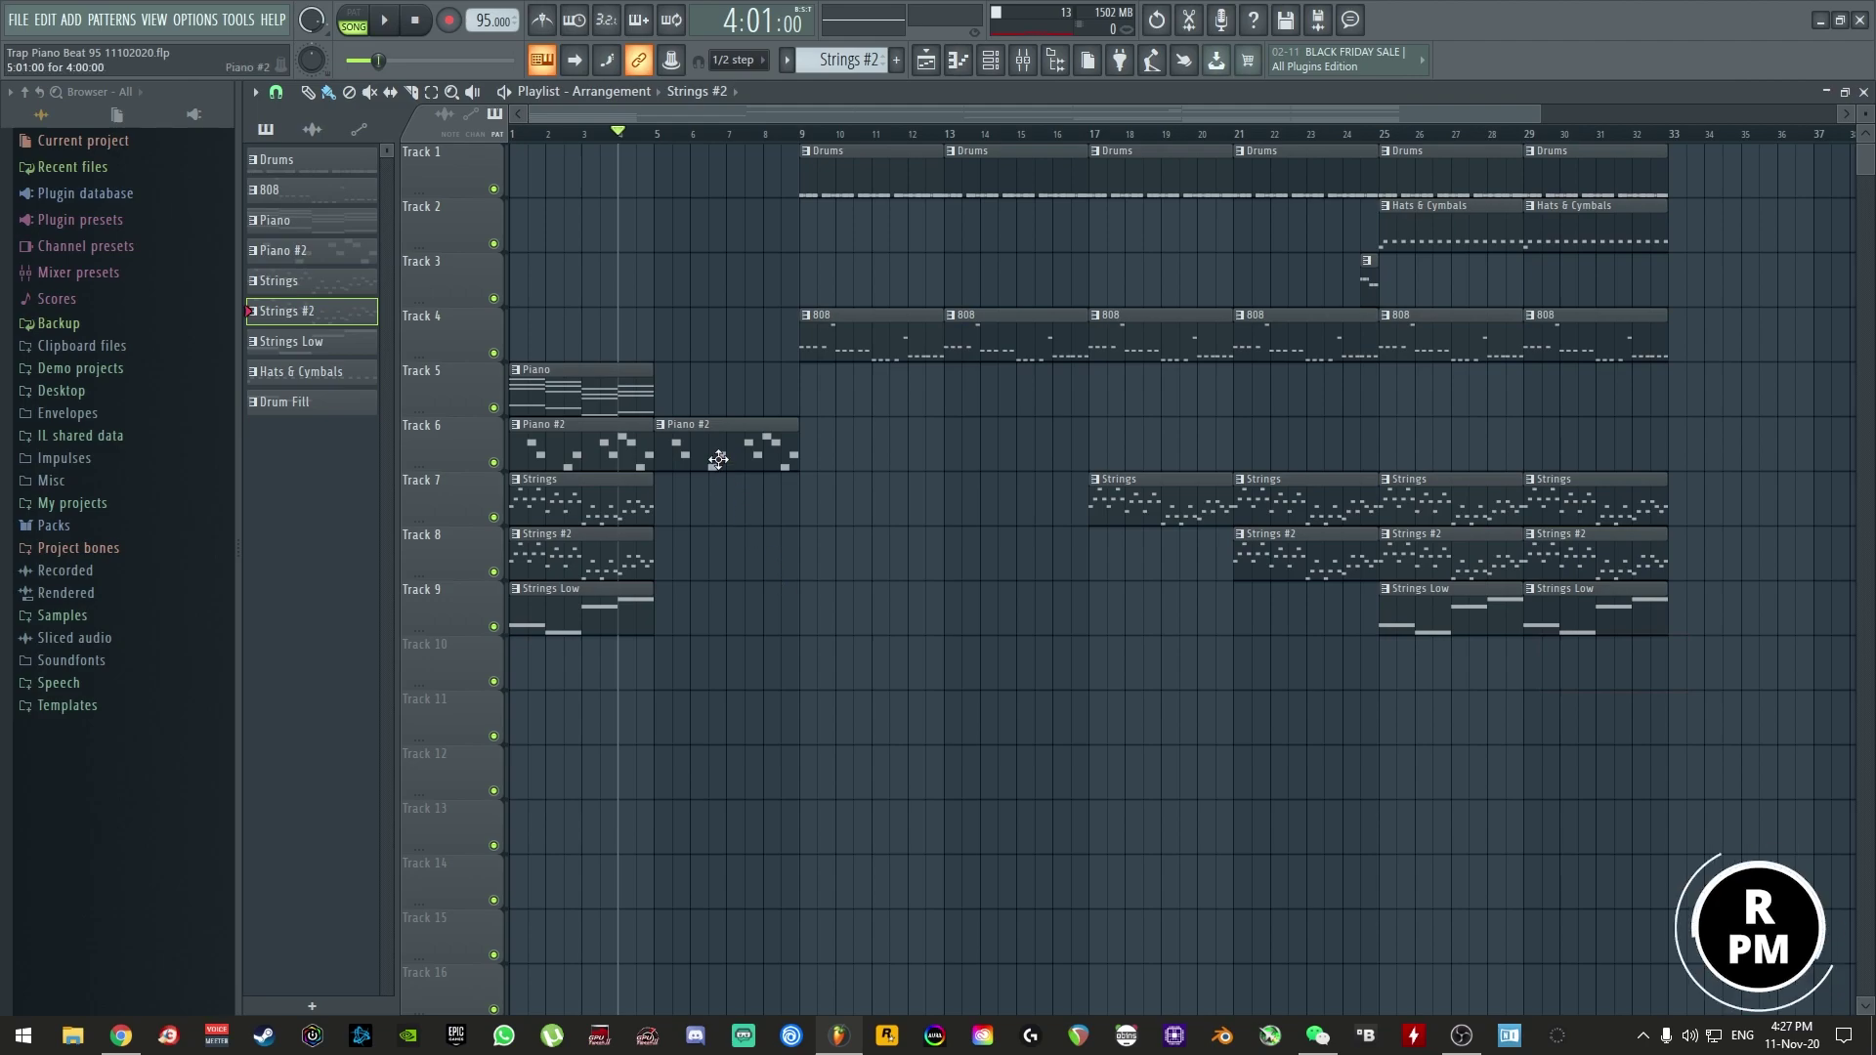
- Fill Track 6 with Piano #2 clips from bar 9 to bar 33 and delete the bar 1 clips on Tracks 7, 8 and 9
{"action": "left_click_drag", "start_coordinate": [809, 463], "coordinate": [1466, 476]}
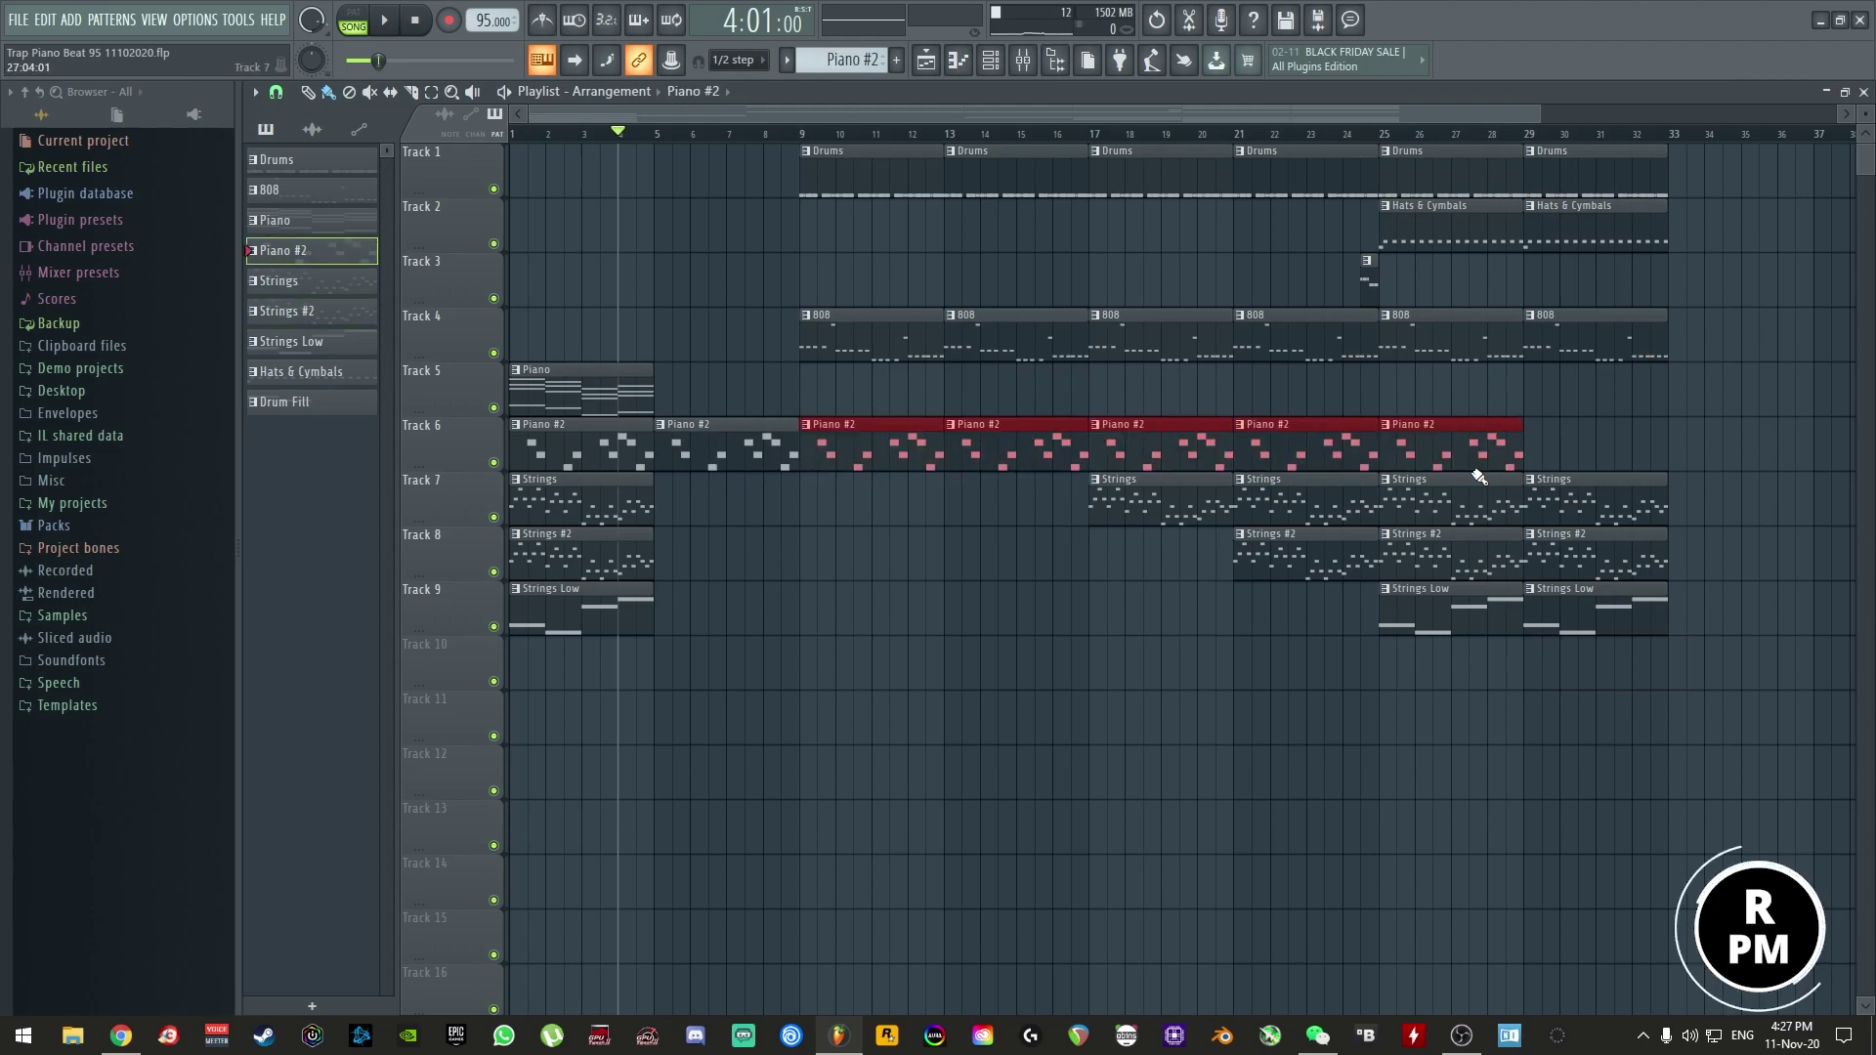
{"action": "left_click_drag", "start_coordinate": [1194, 585], "coordinate": [1060, 625]}
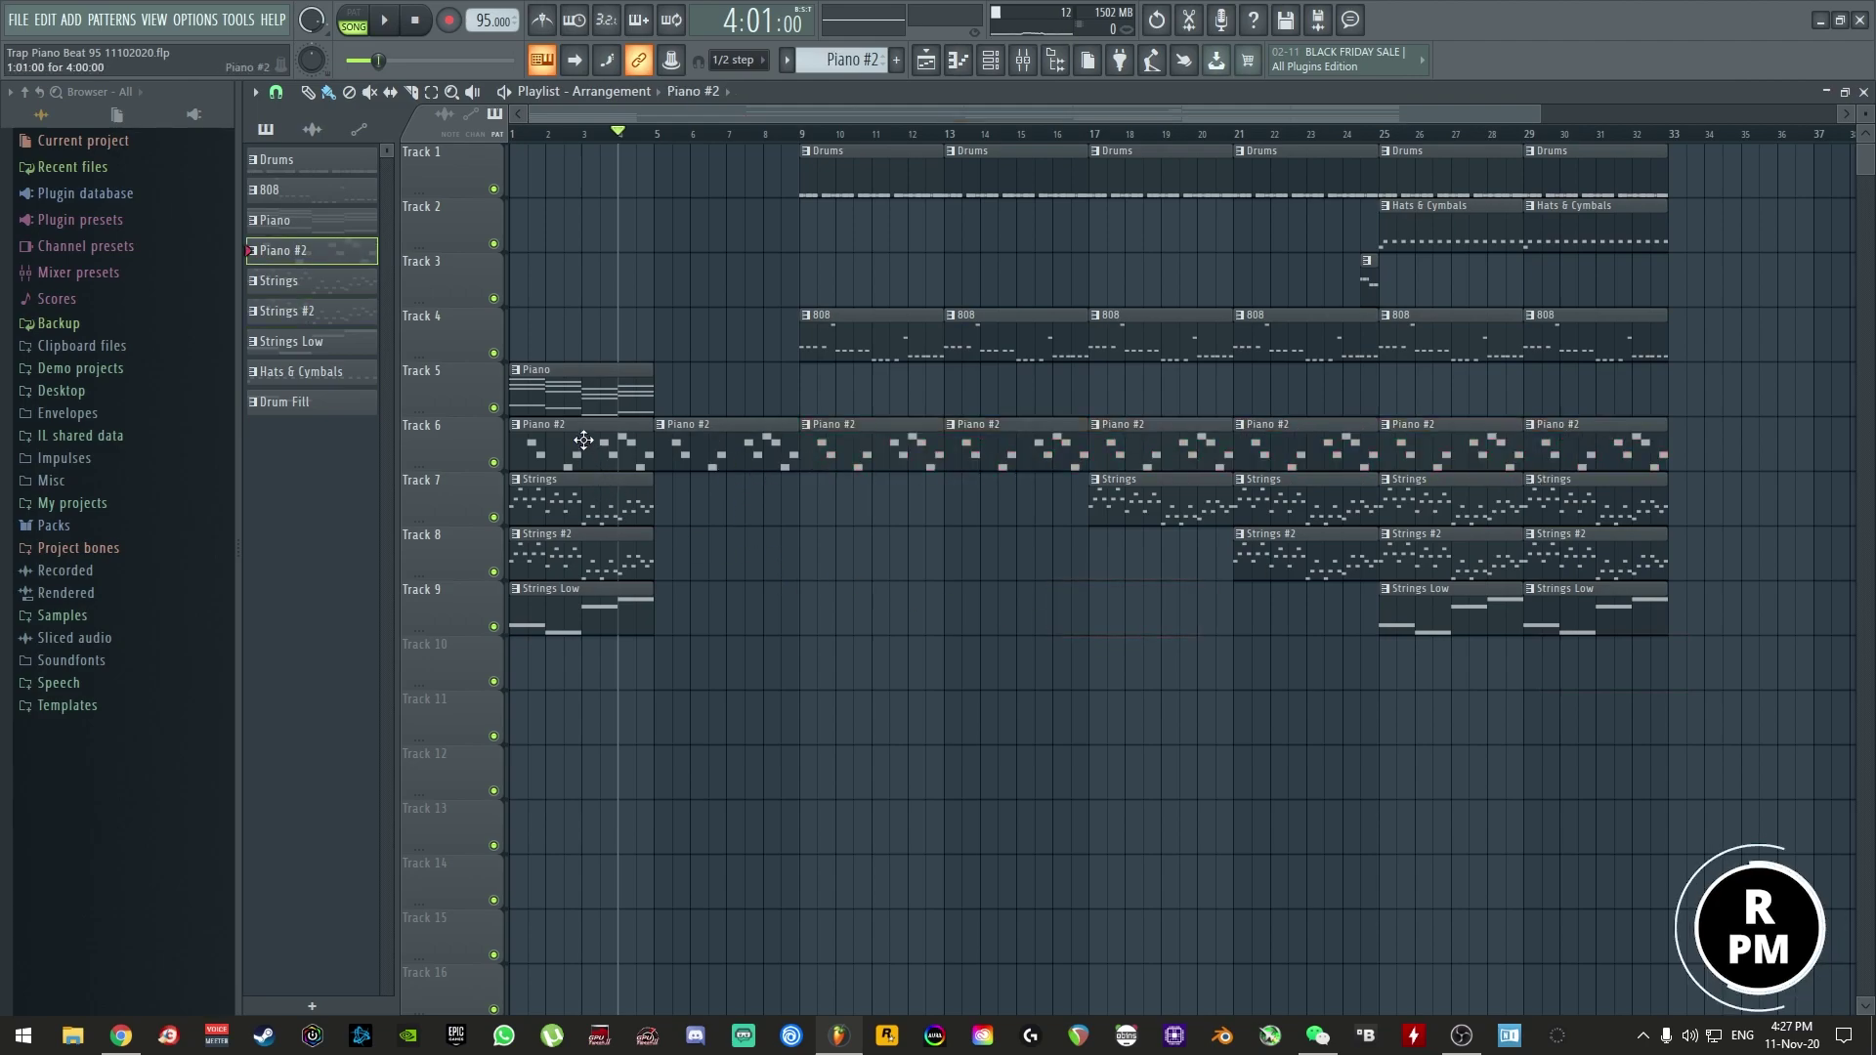
{"action": "right_click", "coordinate": [587, 506]}
{"action": "right_click", "coordinate": [606, 559]}
{"action": "right_click", "coordinate": [595, 614]}
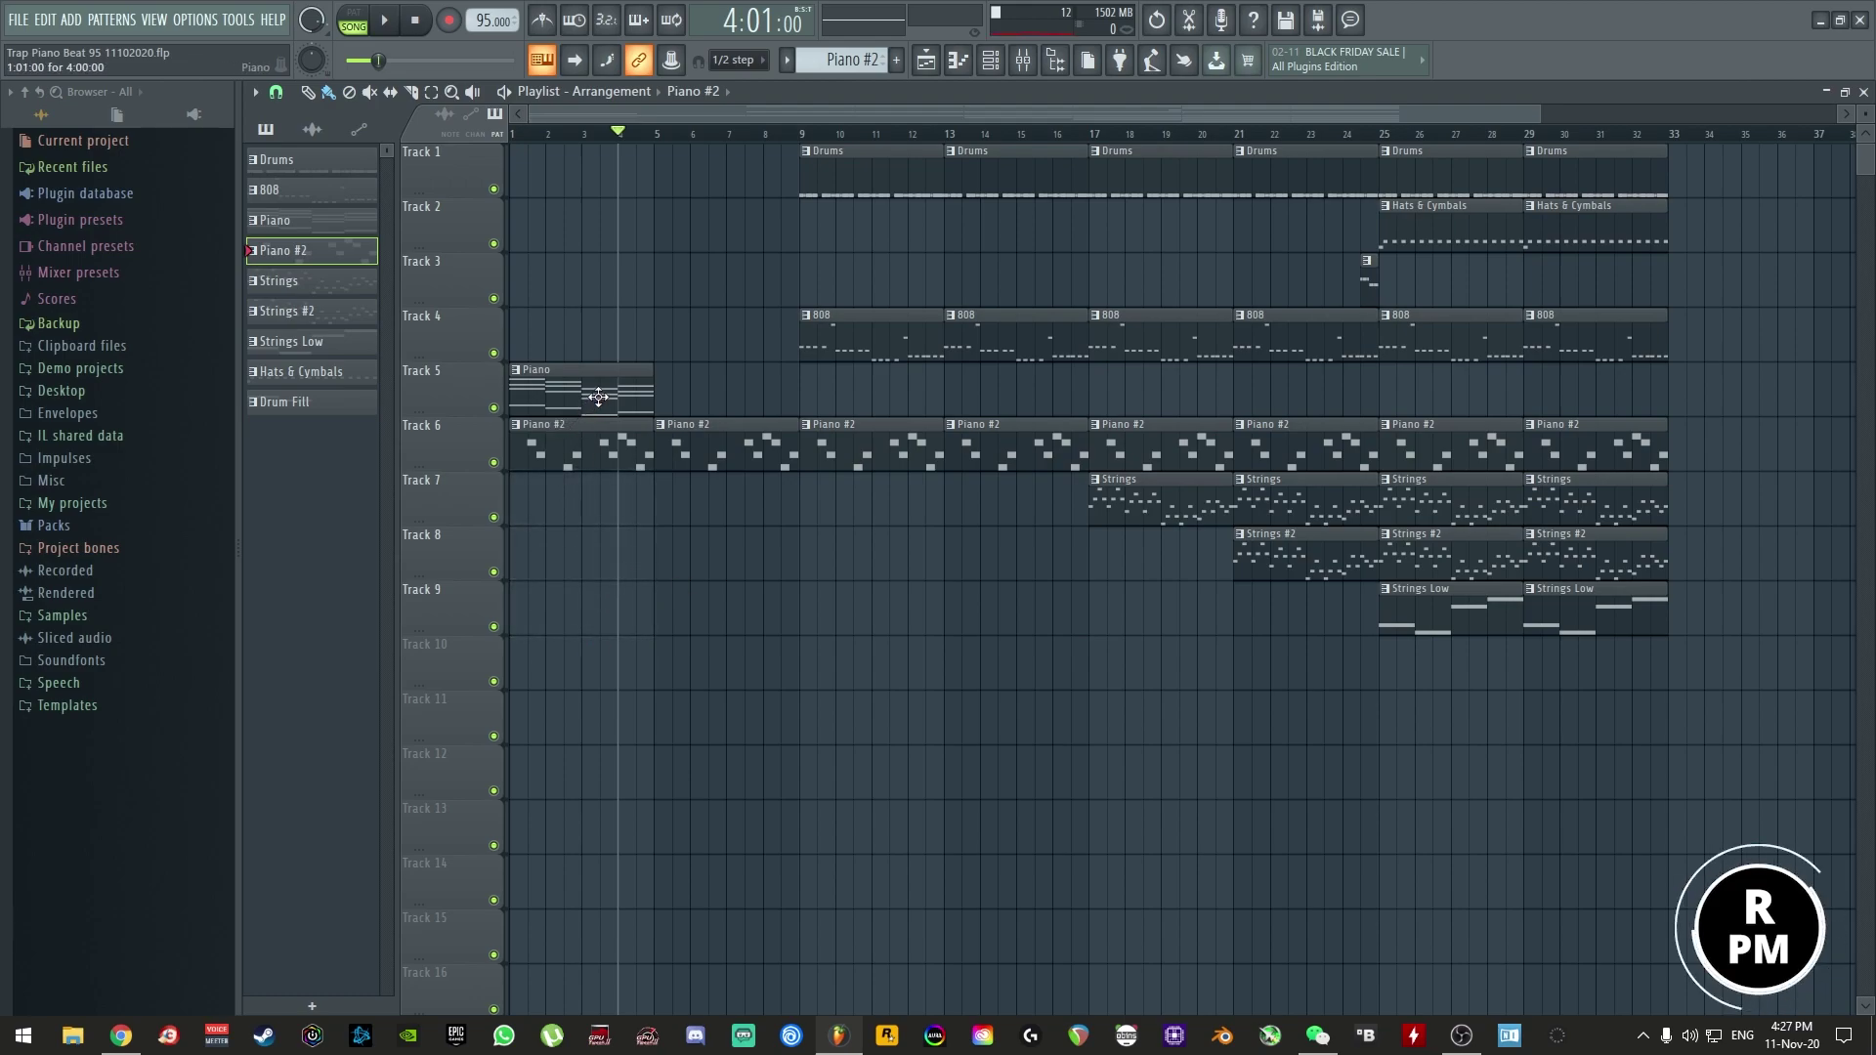
- Fill Track 5 with Piano clips from bar 5 to bar 33 and play the arrangement from the start
{"action": "left_click_drag", "start_coordinate": [706, 406], "coordinate": [1544, 403]}
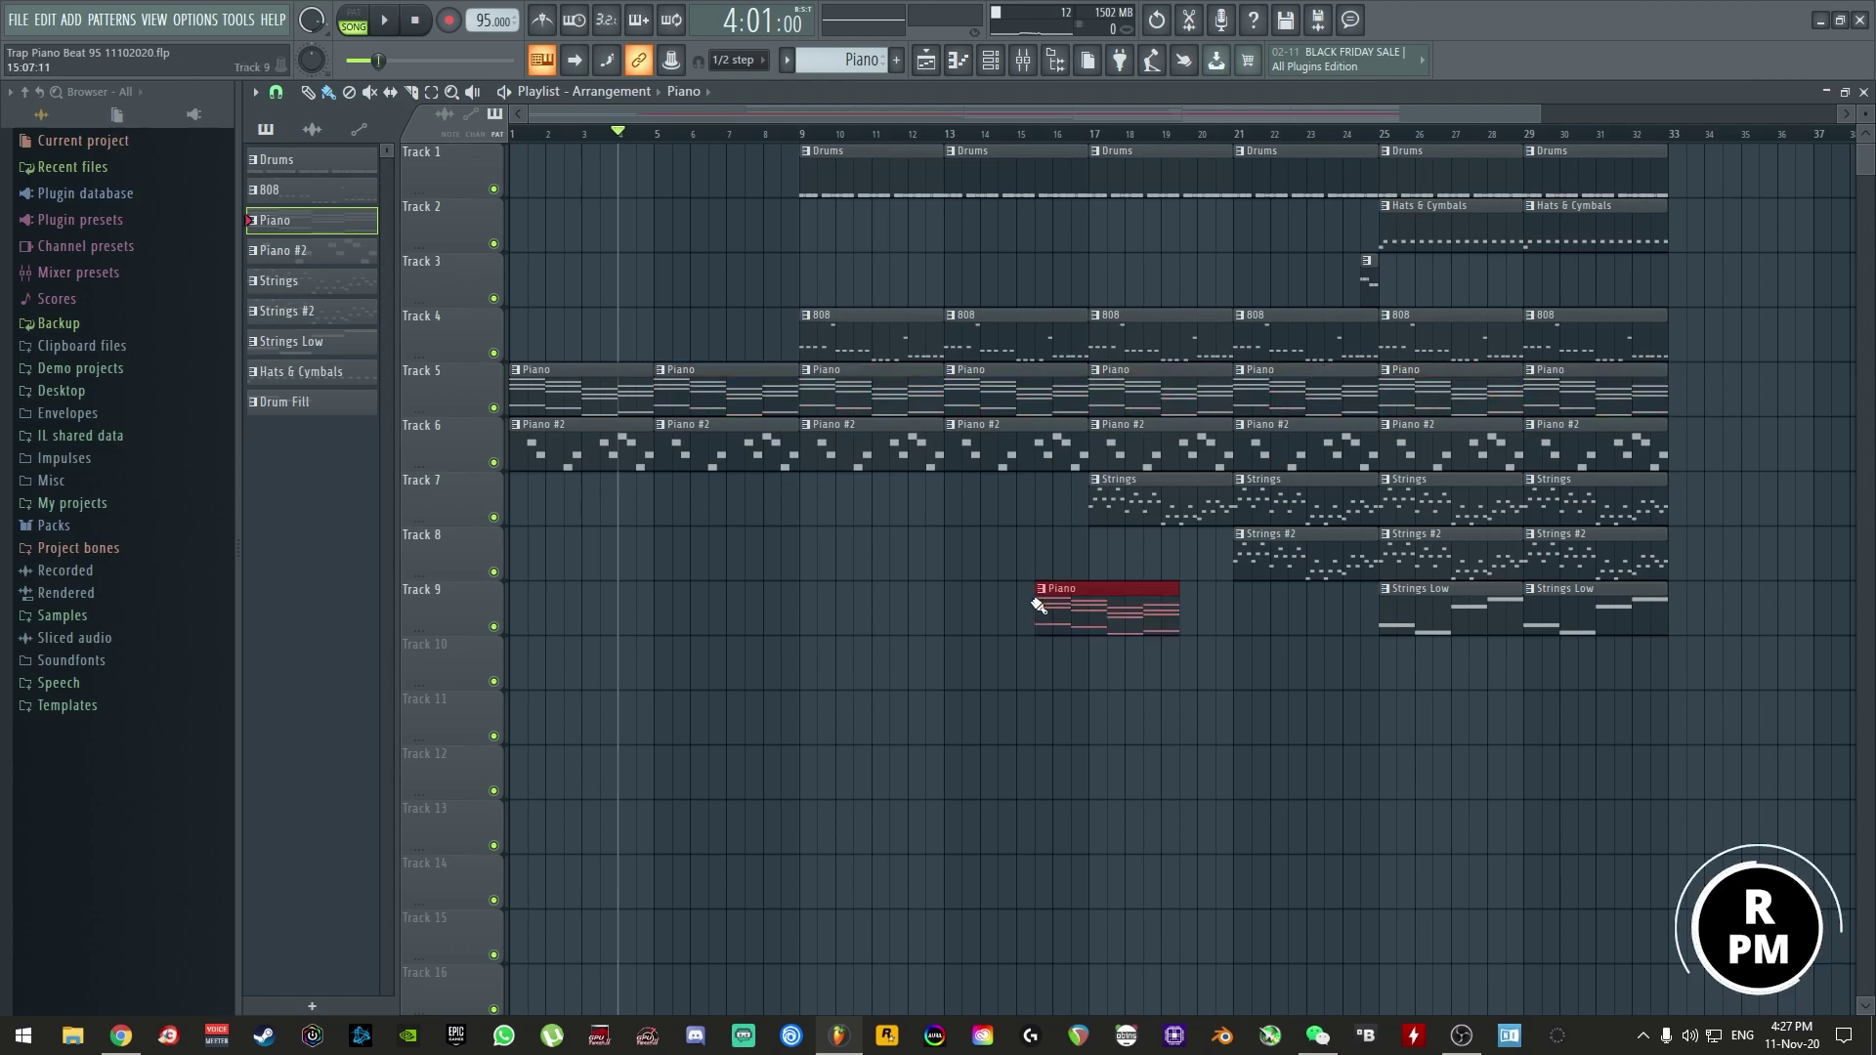
{"action": "left_click", "coordinate": [417, 22]}
{"action": "left_click", "coordinate": [384, 21]}
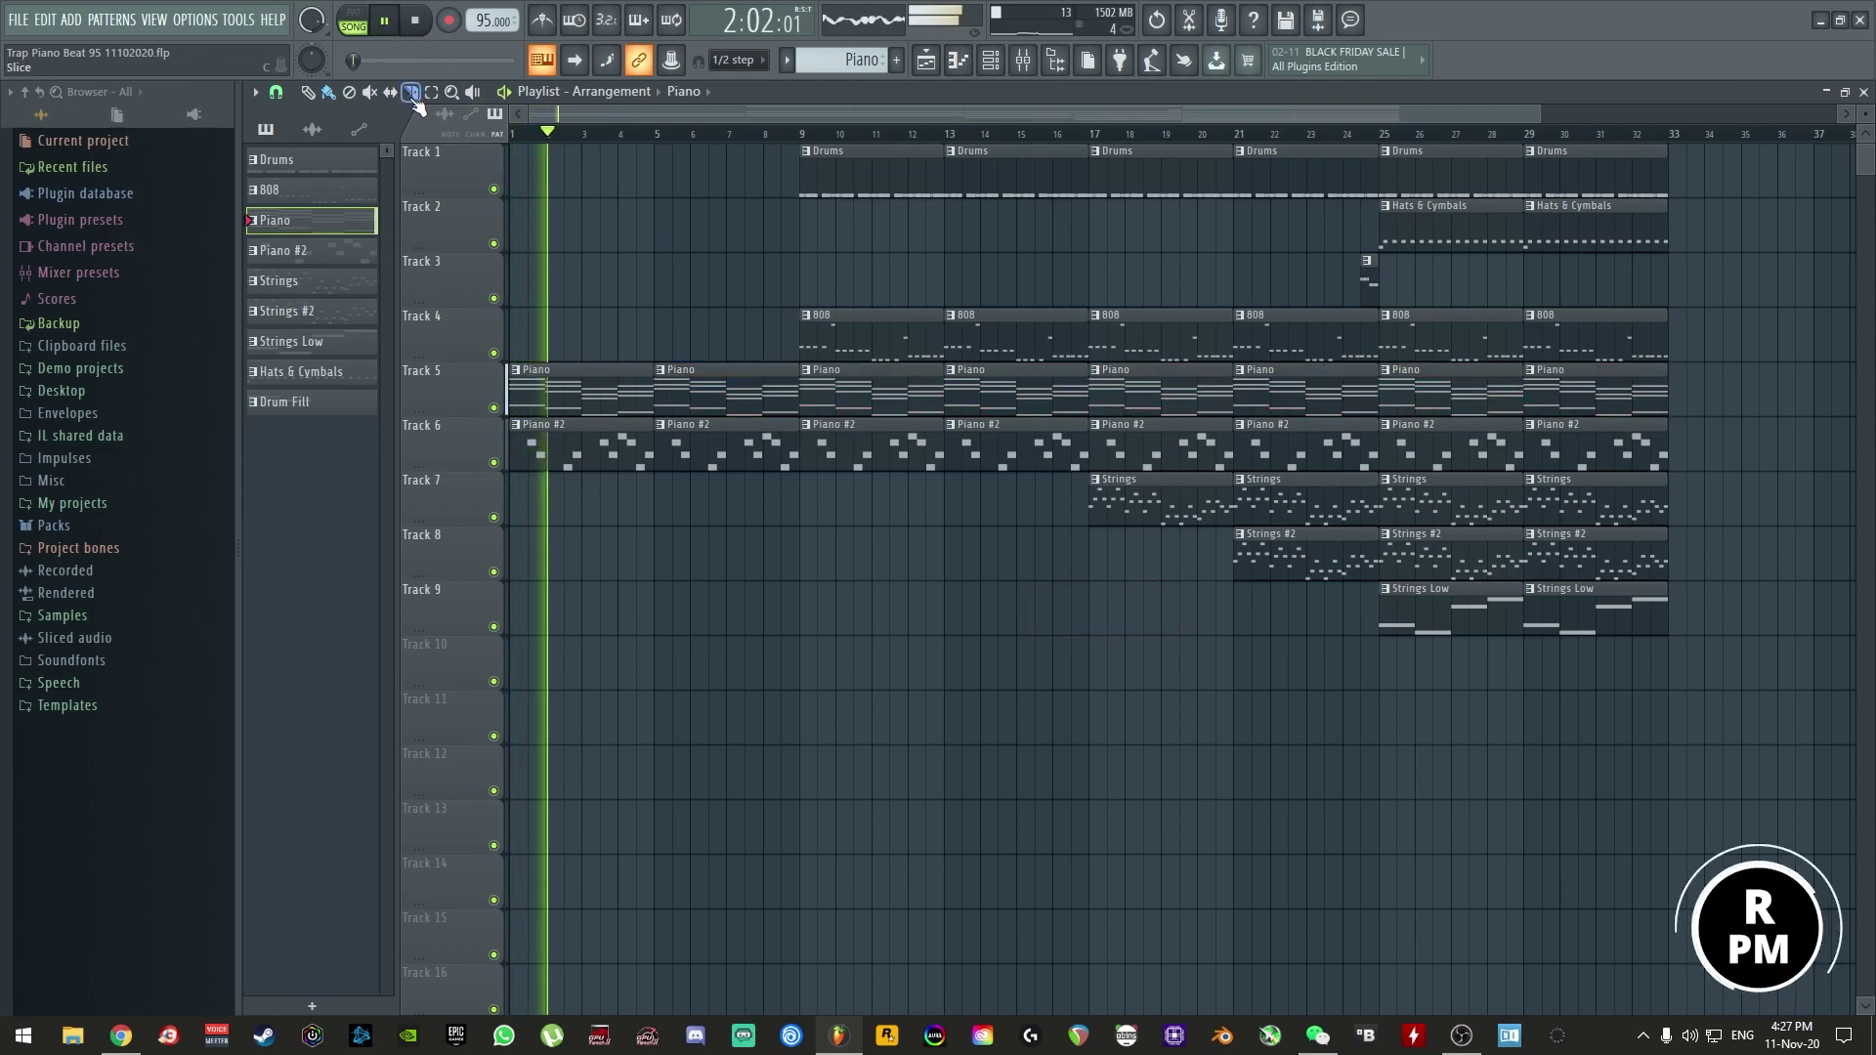
- Lower the Organ mixer track's volume slightly while the arrangement plays
{"action": "key", "text": "F9"}
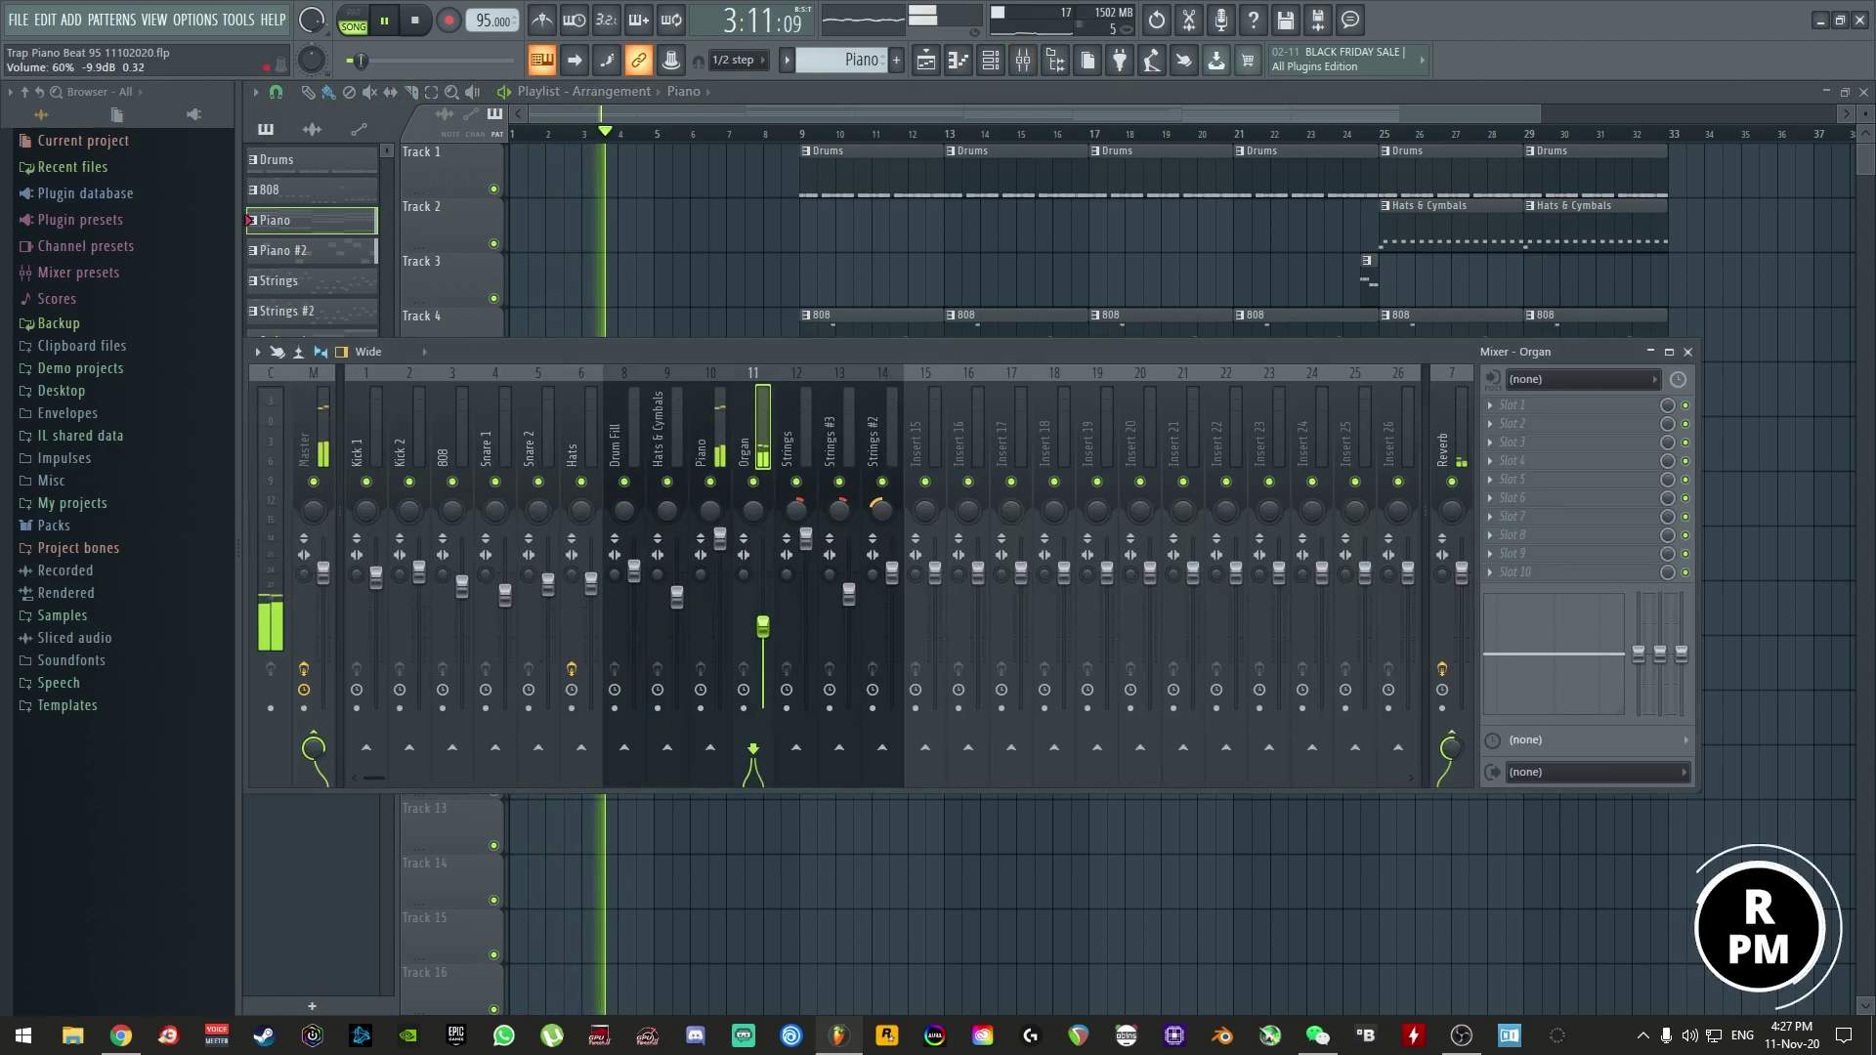
{"action": "left_click_drag", "start_coordinate": [763, 630], "coordinate": [775, 648]}
{"action": "key", "text": "F9"}
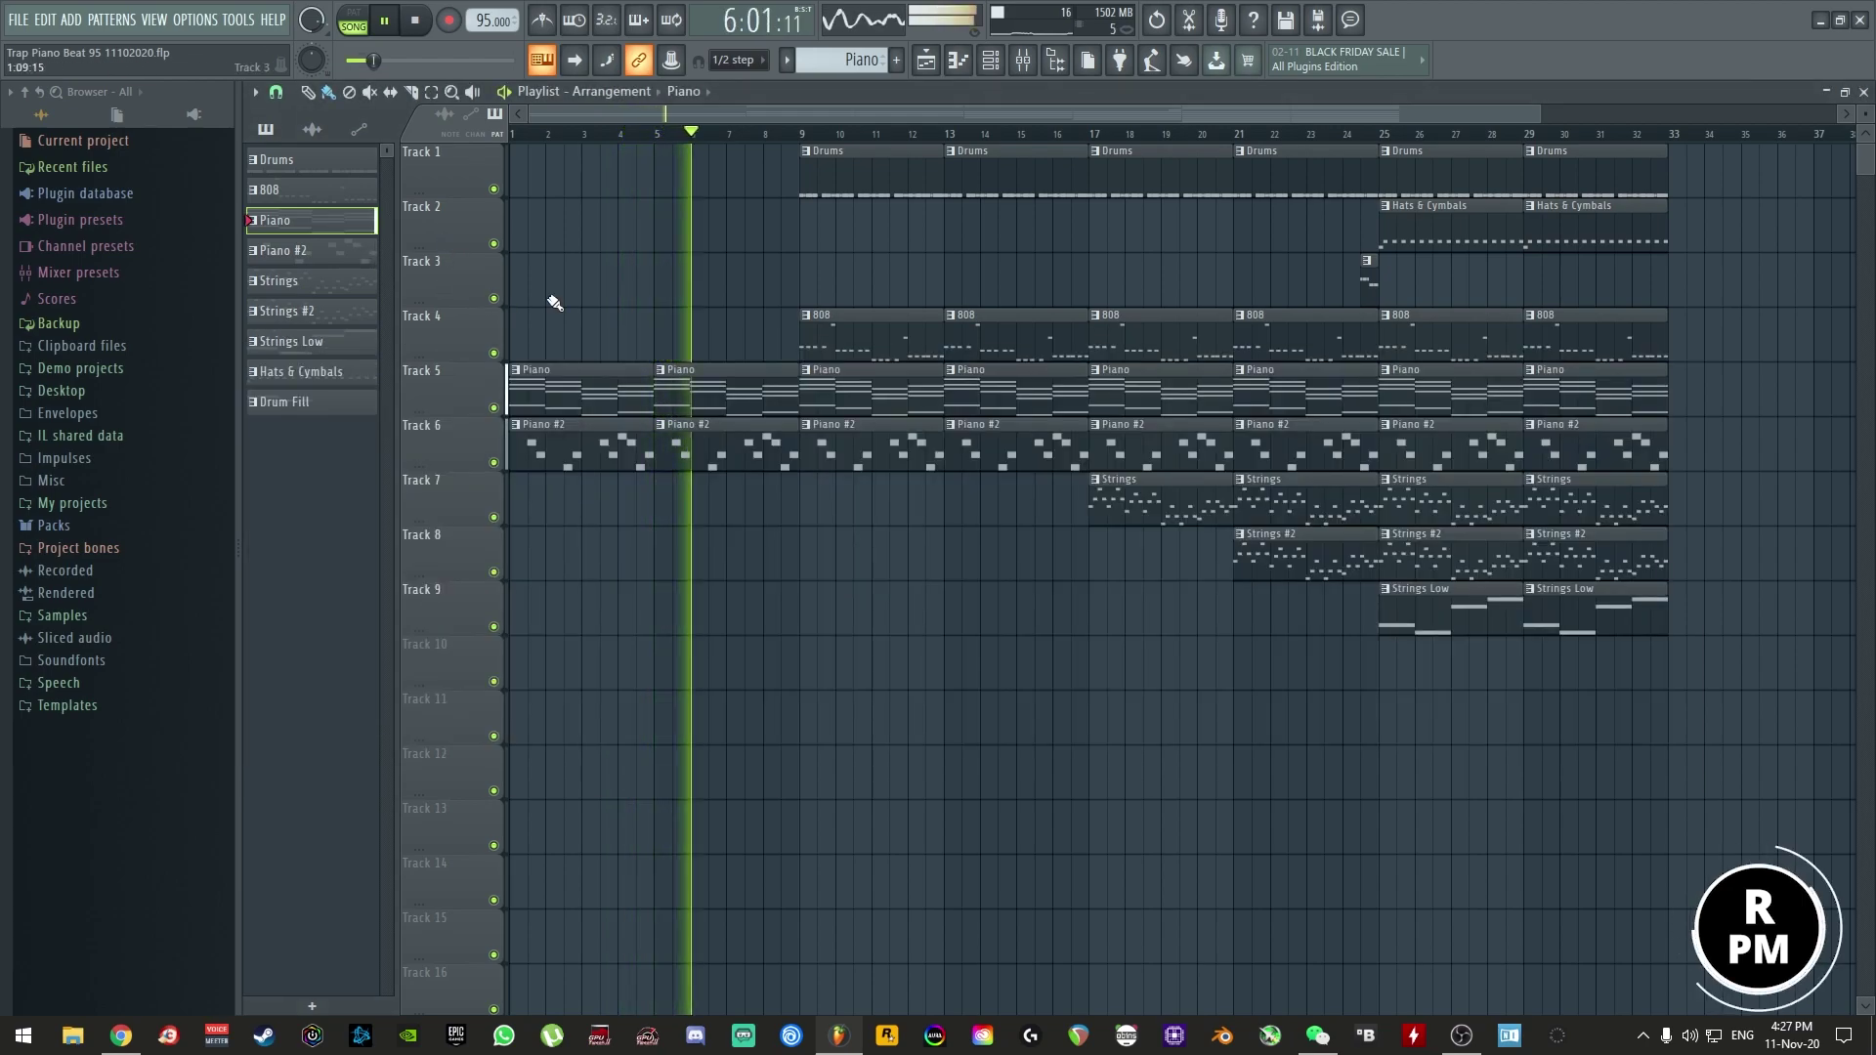
- Add Drum Fill clips on Track 3 that end at bar 9 and bar 17
{"action": "left_click", "coordinate": [1367, 274]}
{"action": "left_click", "coordinate": [786, 283]}
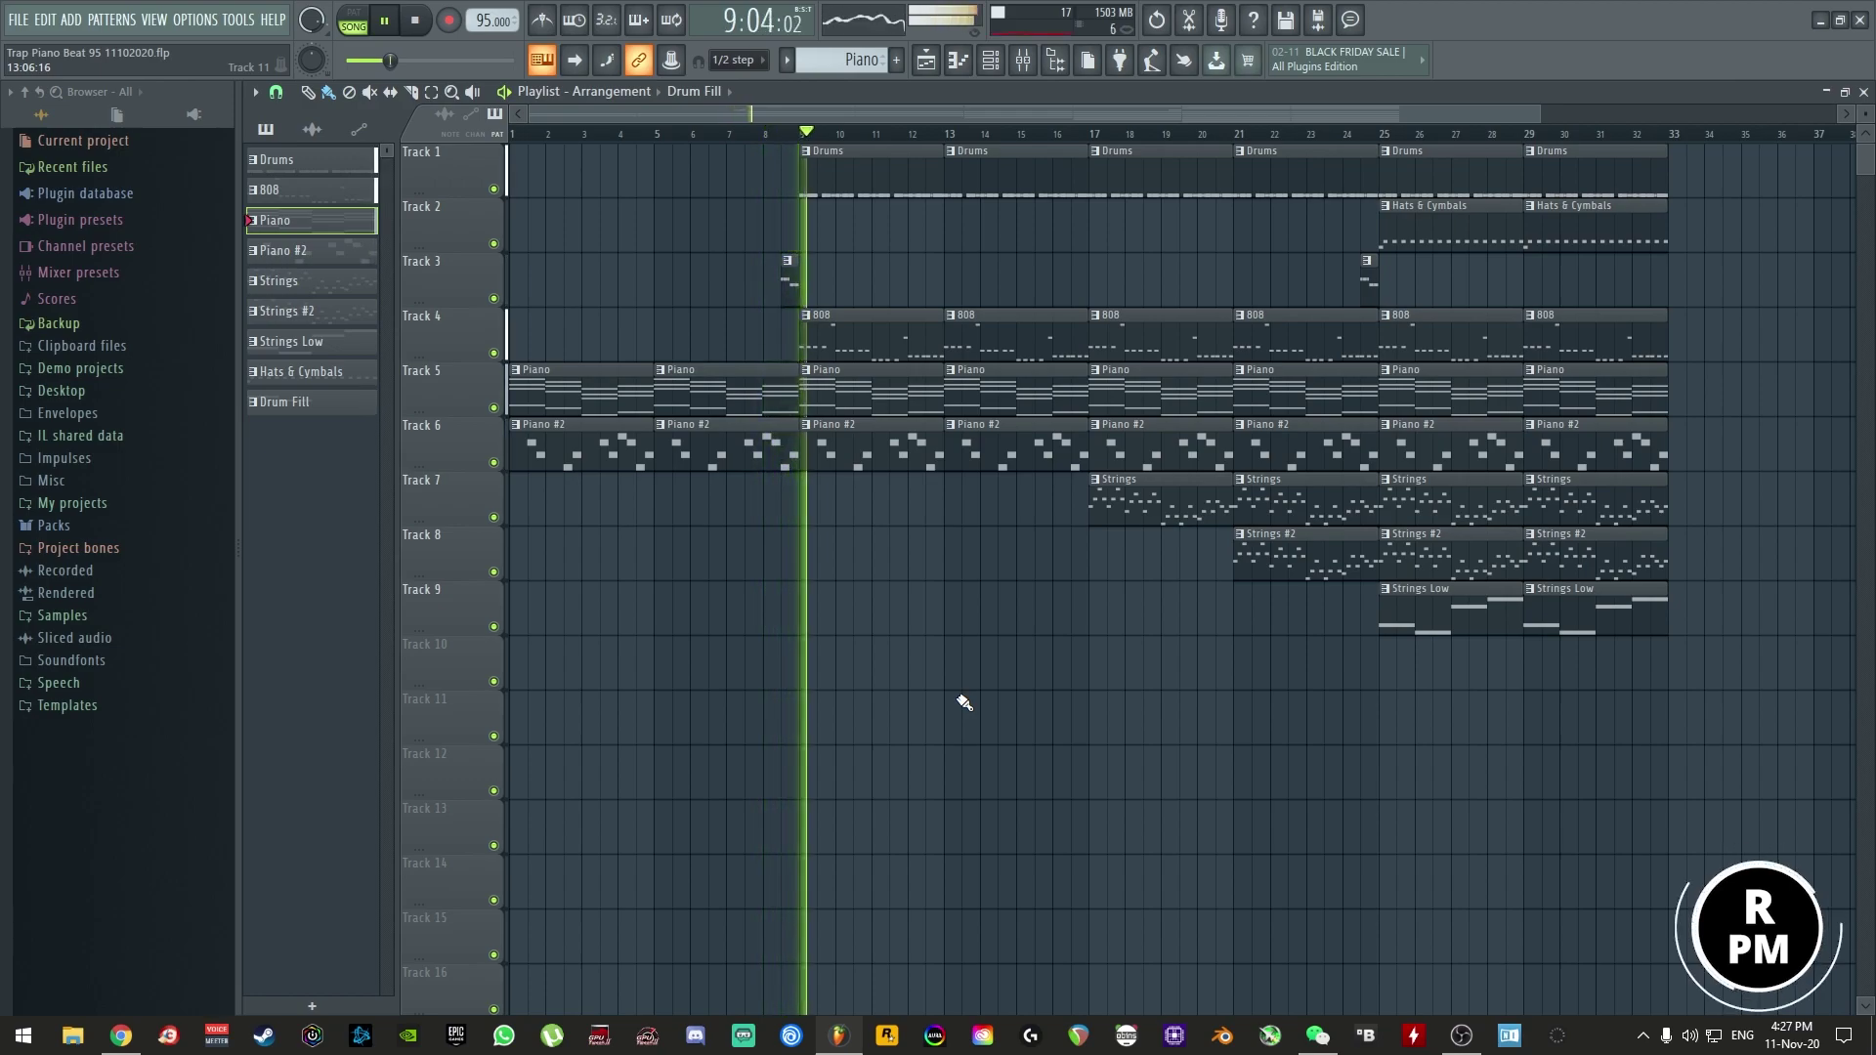
{"action": "left_click", "coordinate": [284, 402]}
{"action": "left_click", "coordinate": [1219, 291]}
{"action": "left_click_drag", "start_coordinate": [1230, 285], "coordinate": [1085, 288]}
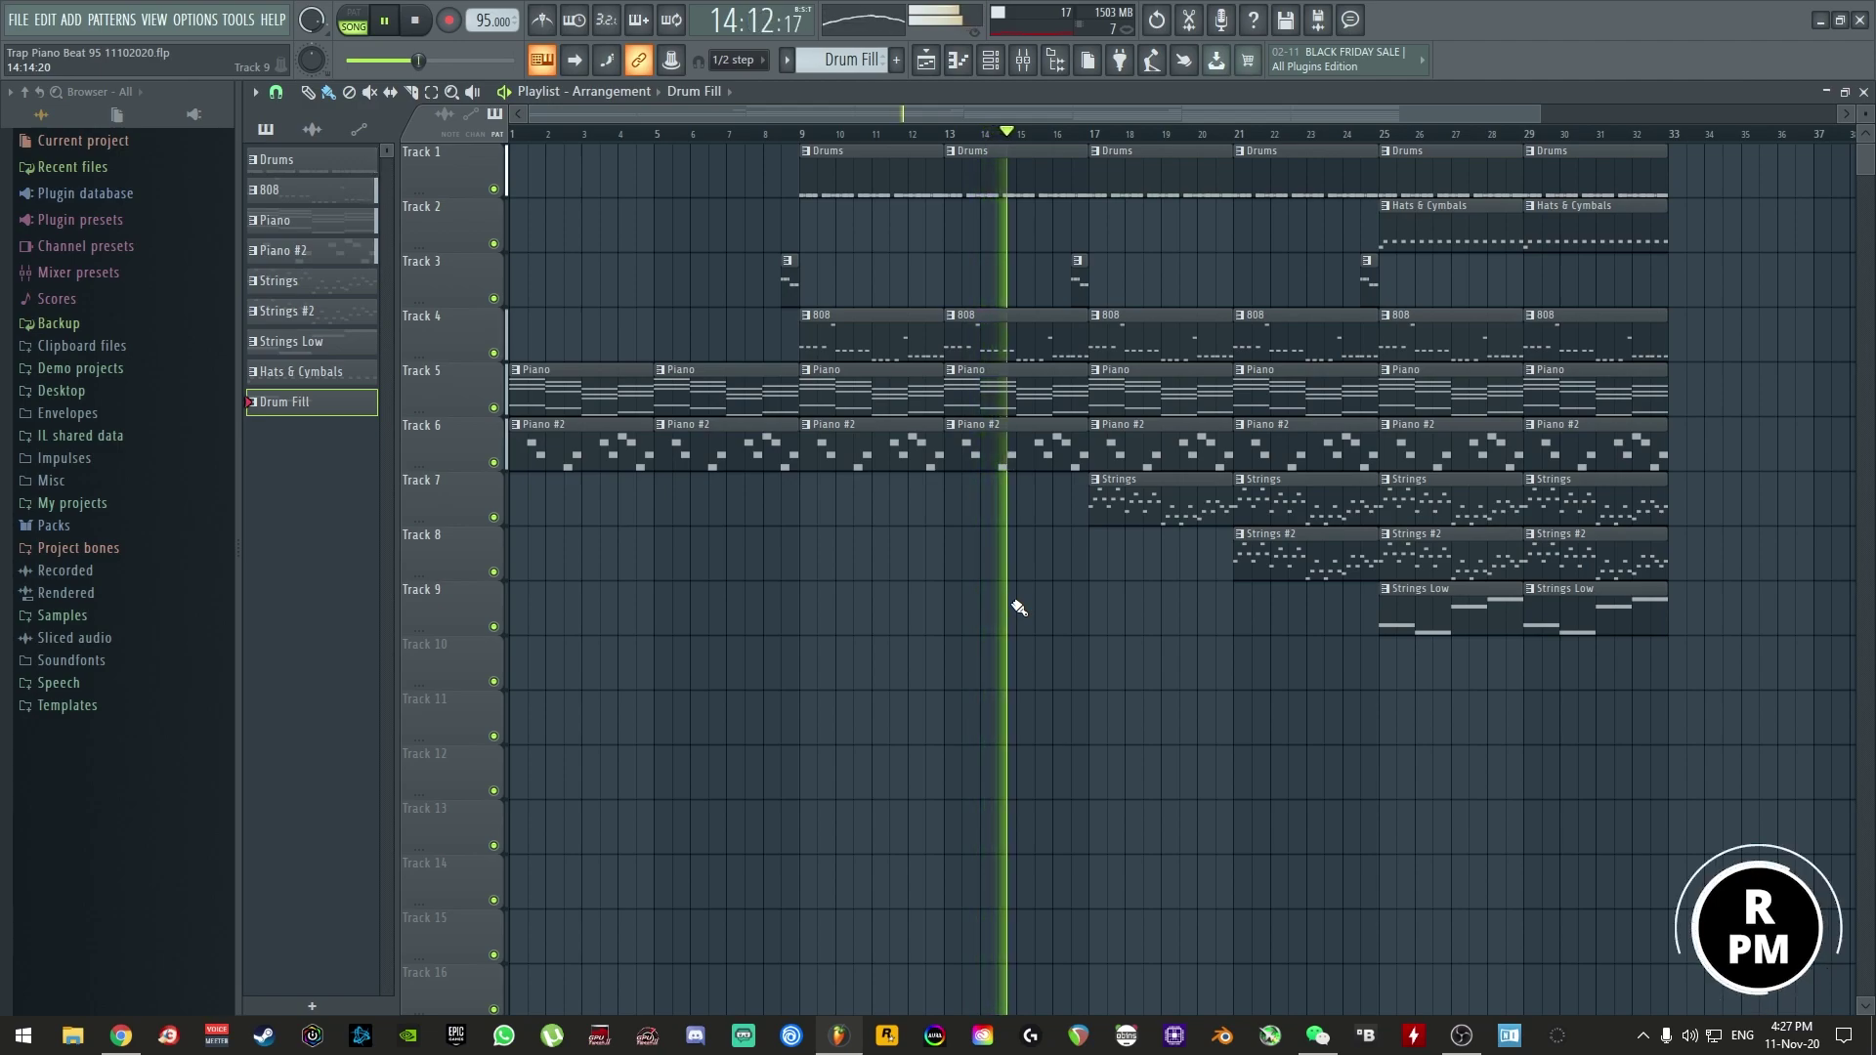
- Set the Organ mixer track's volume to about 41% (-15.5 dB)
{"action": "key", "text": "F9"}
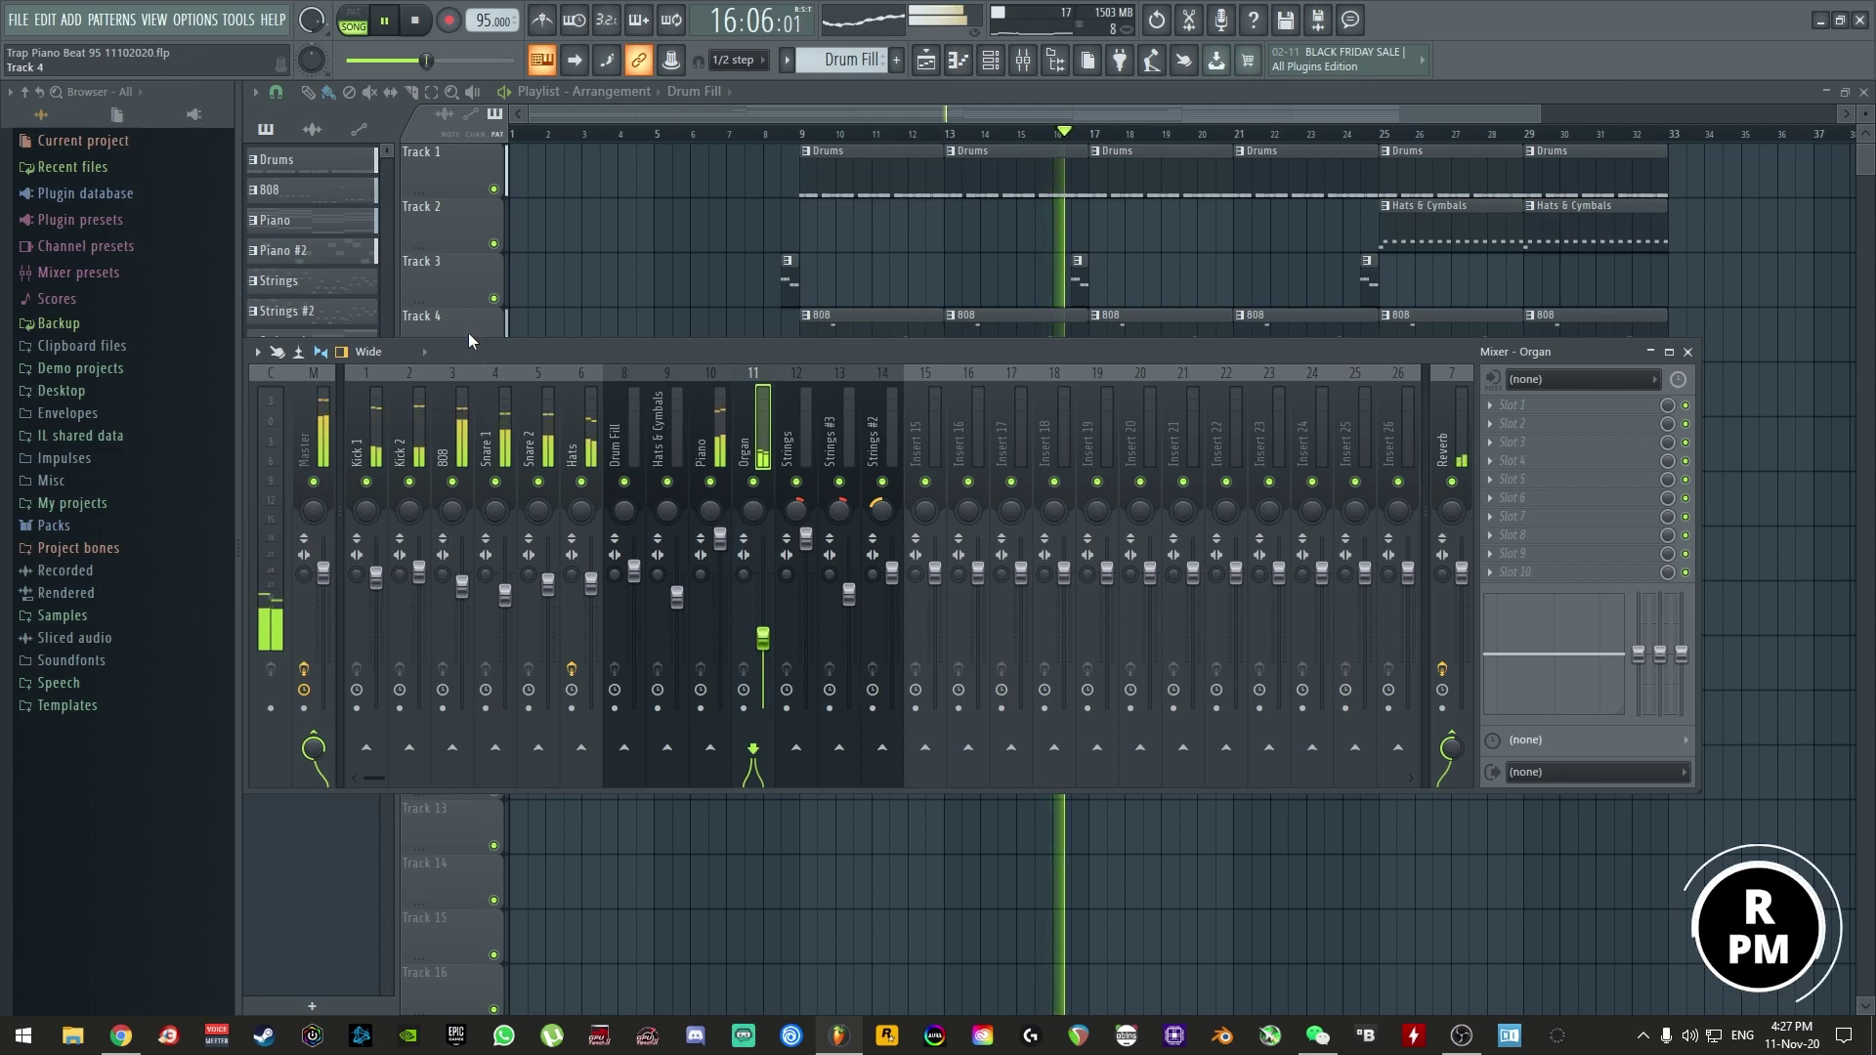
{"action": "key", "text": "F9"}
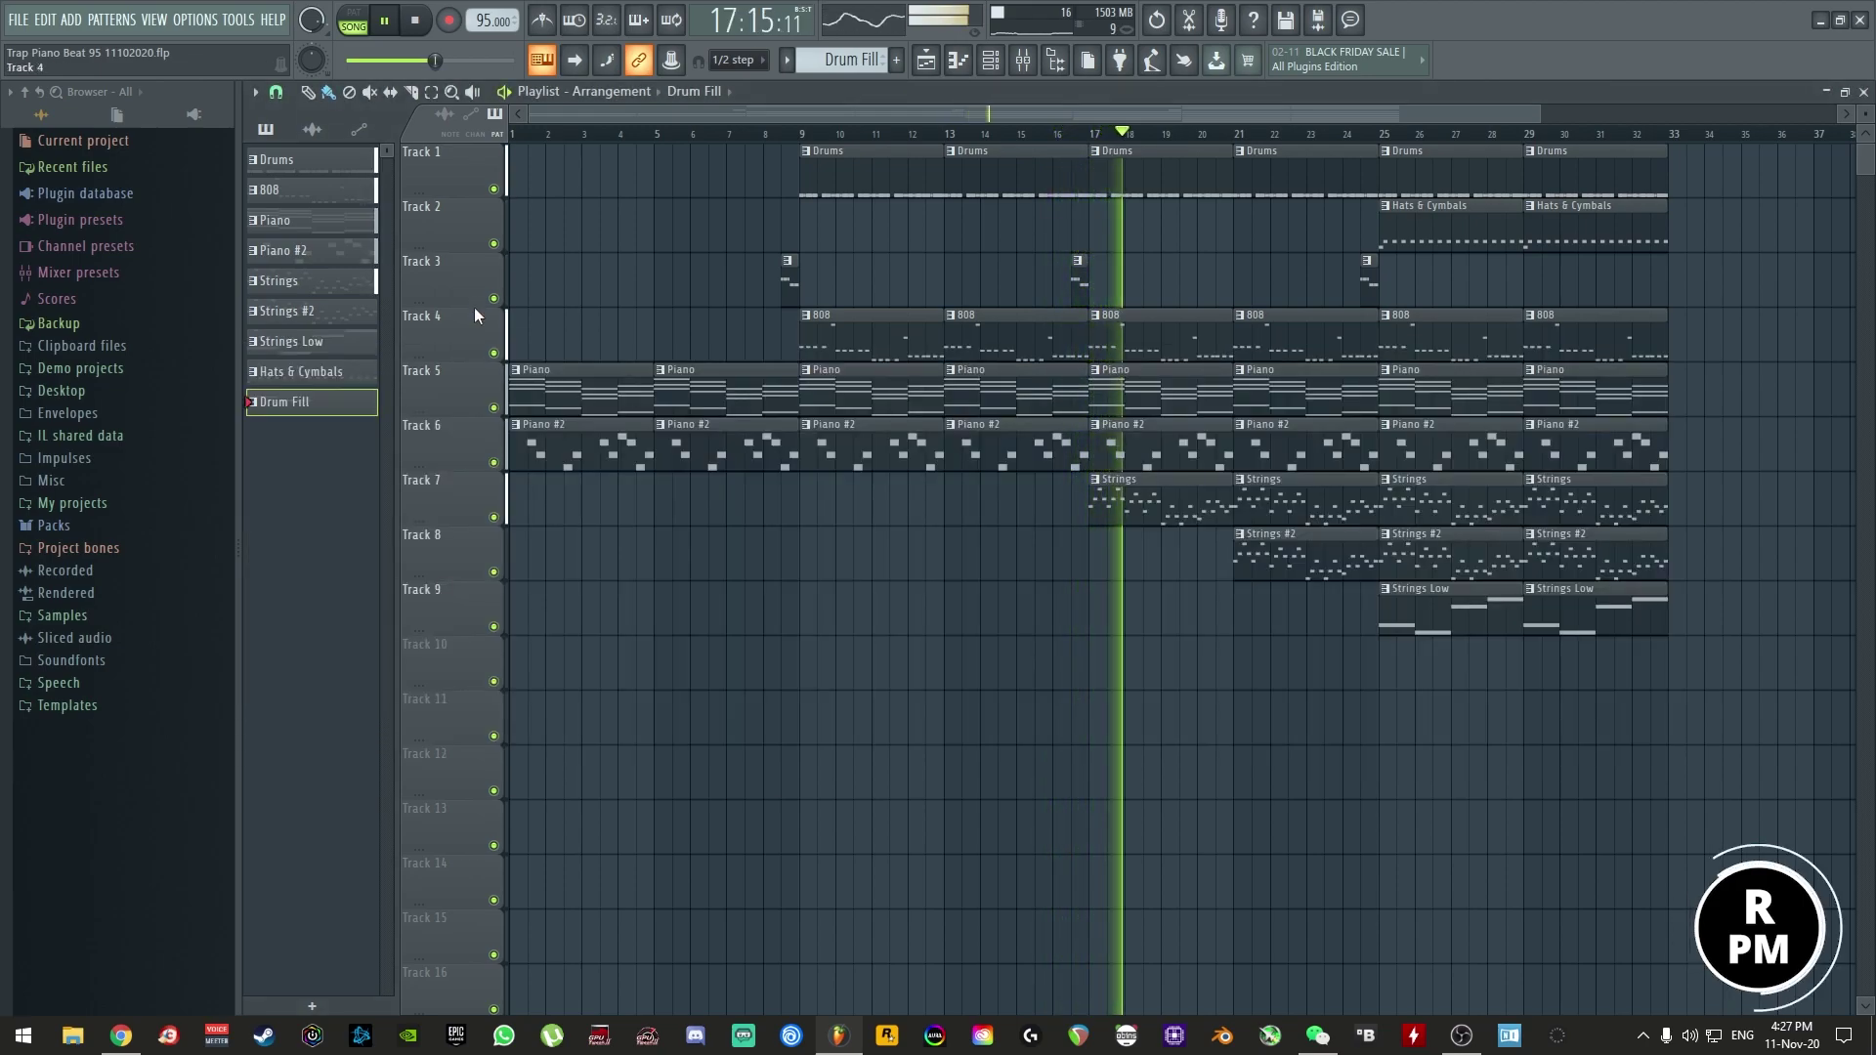
{"action": "key", "text": "F9"}
{"action": "left_click_drag", "start_coordinate": [763, 640], "coordinate": [770, 662]}
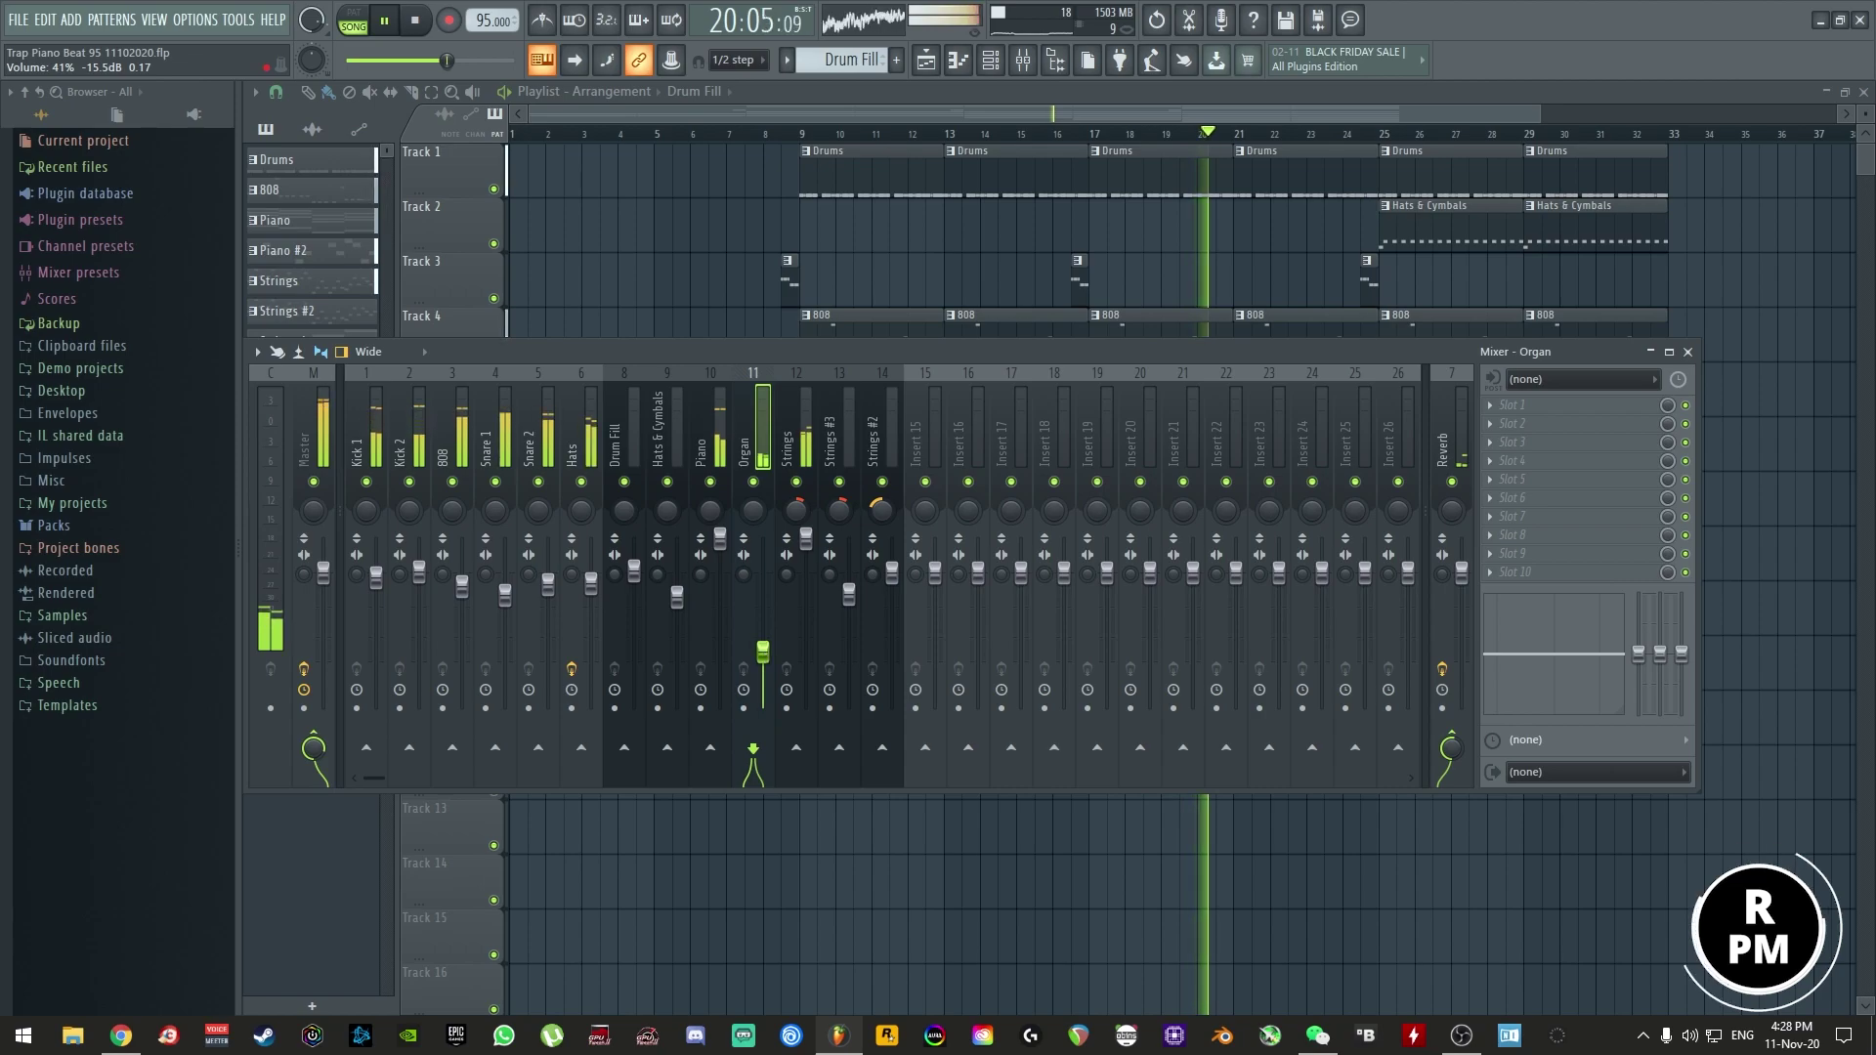
{"action": "key", "text": "F9"}
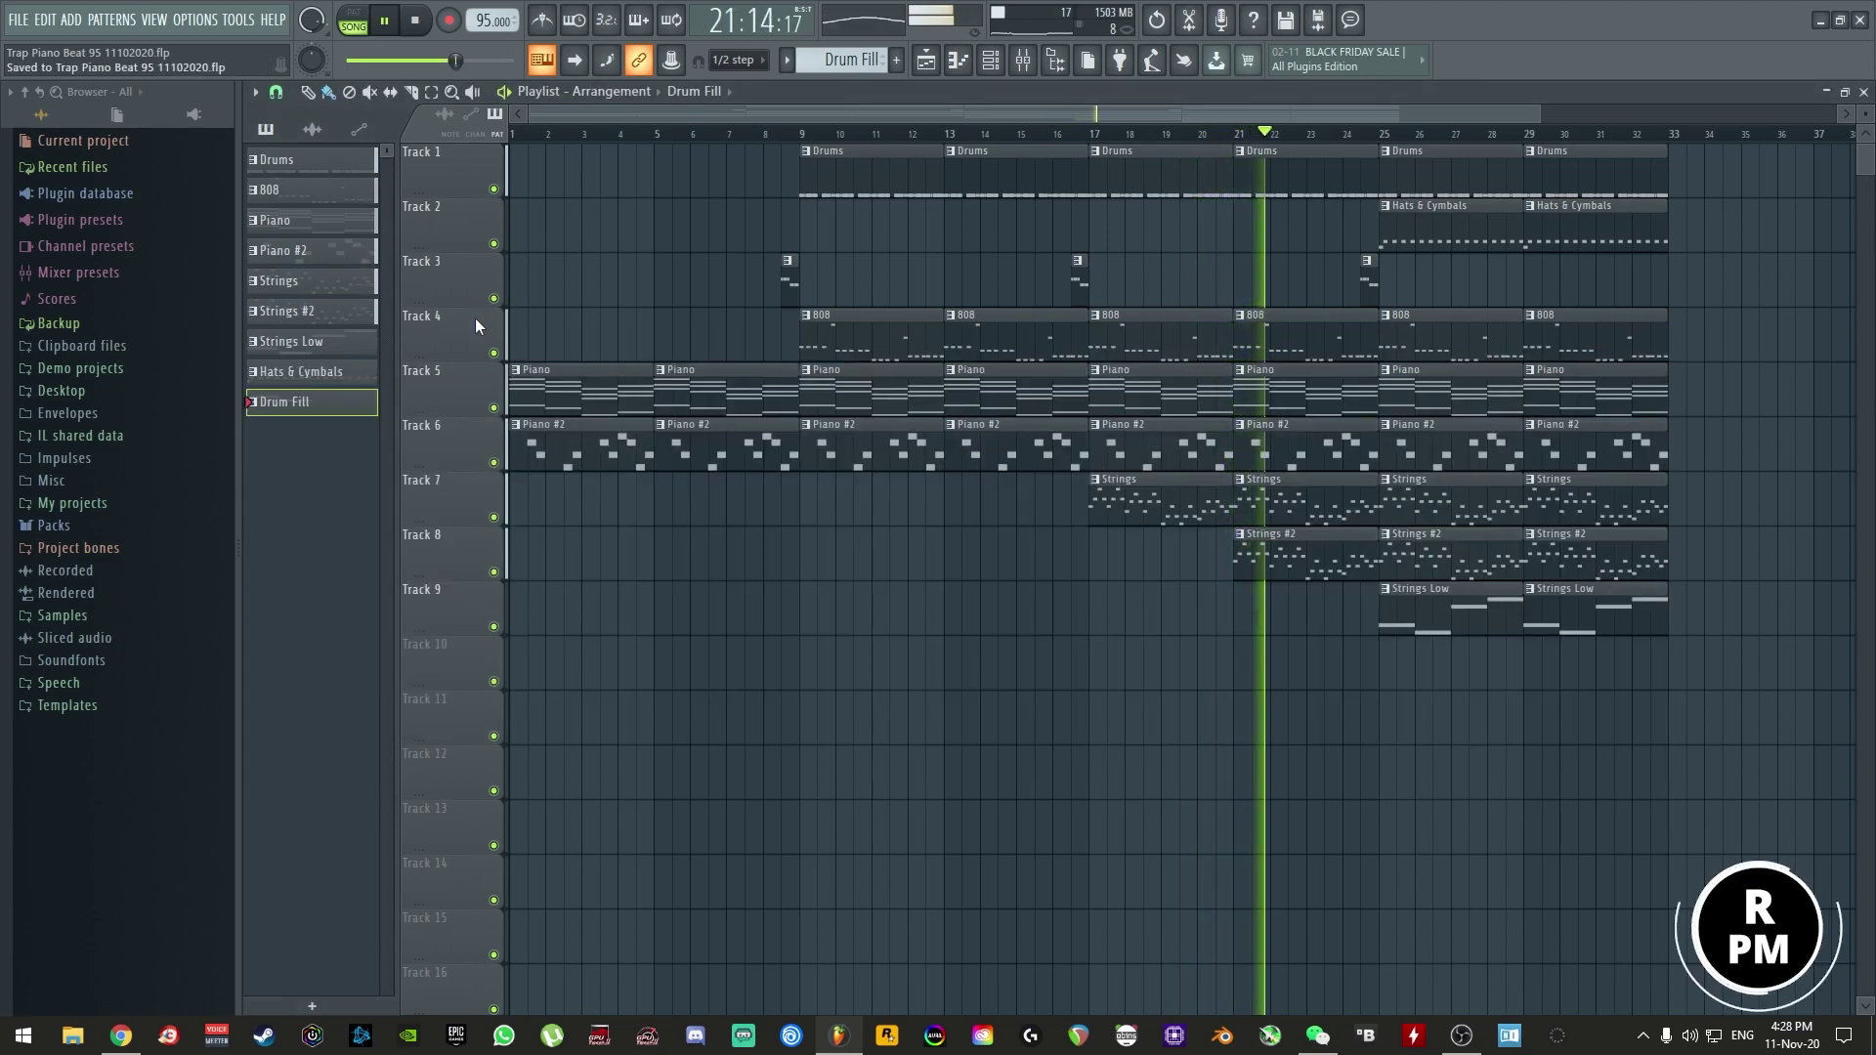
- Delete the Strings #2 clip at bar 21 on Track 8
{"action": "right_click", "coordinate": [1306, 553]}
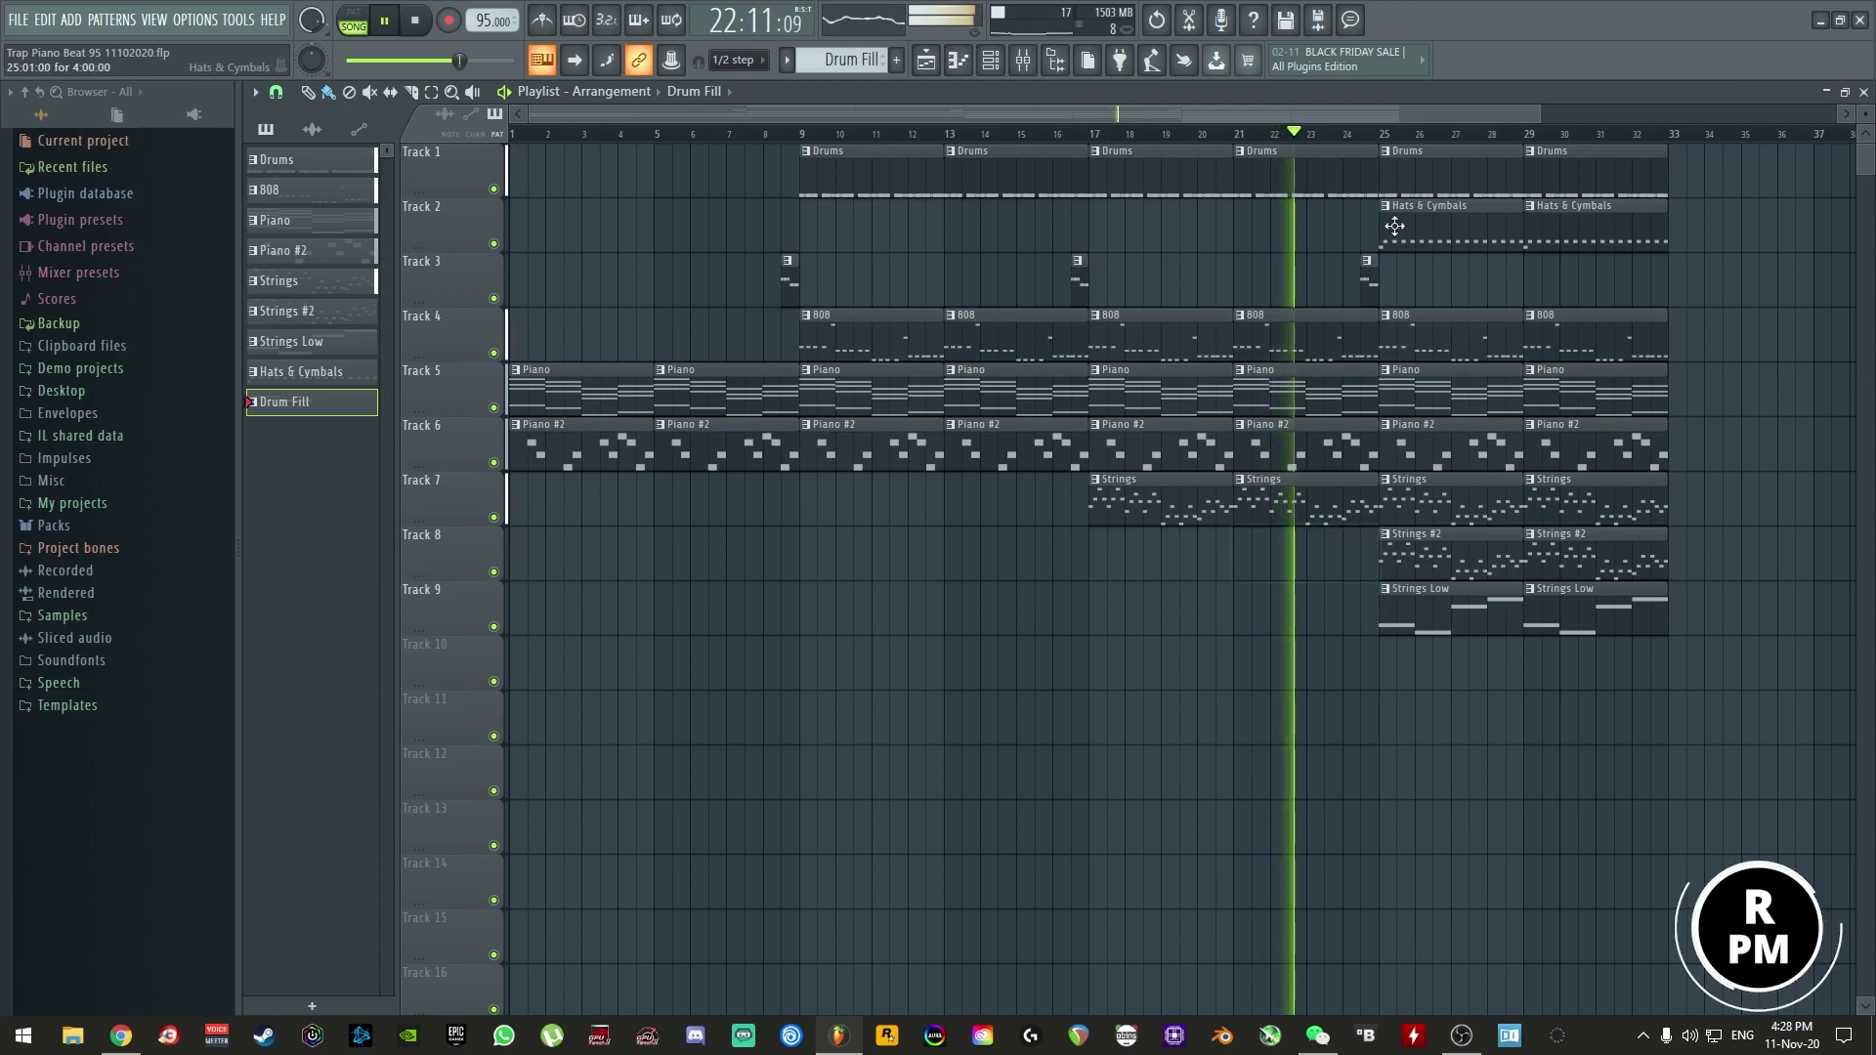
{"action": "scroll", "coordinate": [1108, 339], "scroll_direction": "down", "scroll_amount": 2, "text": "ctrl"}
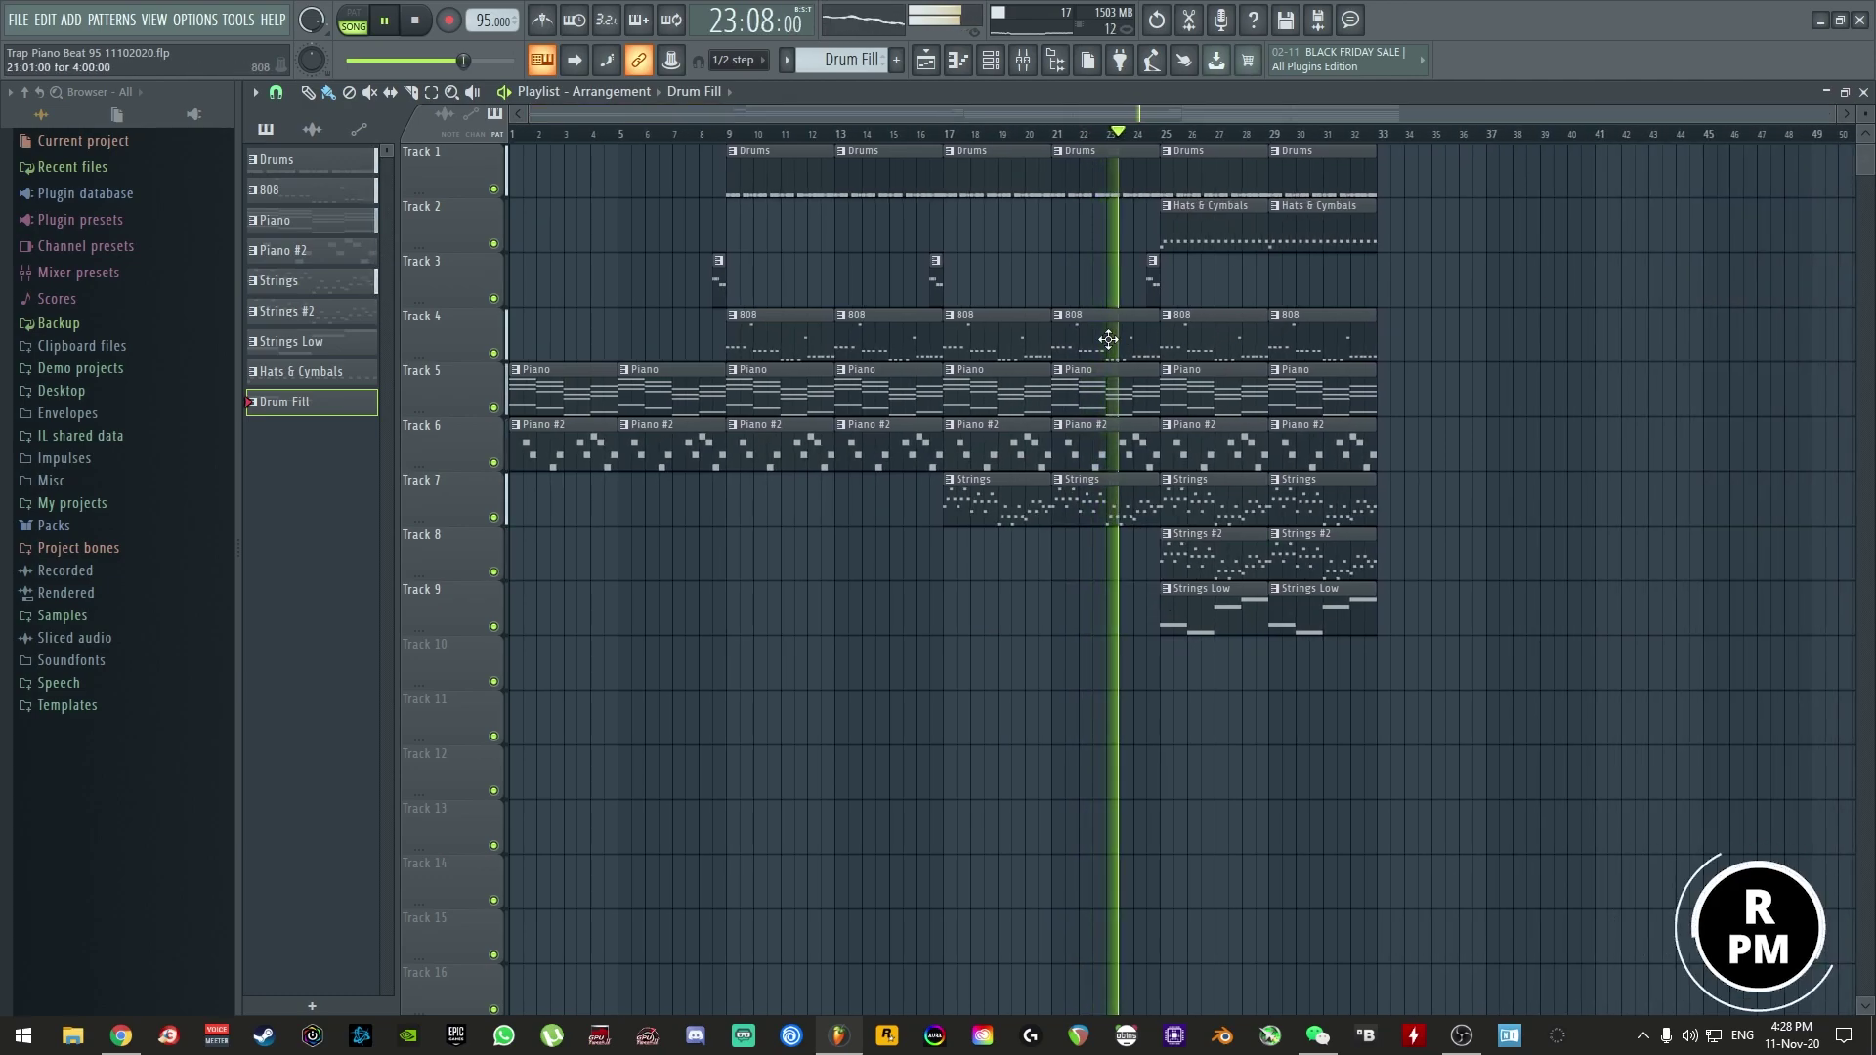
{"action": "key", "text": "F10"}
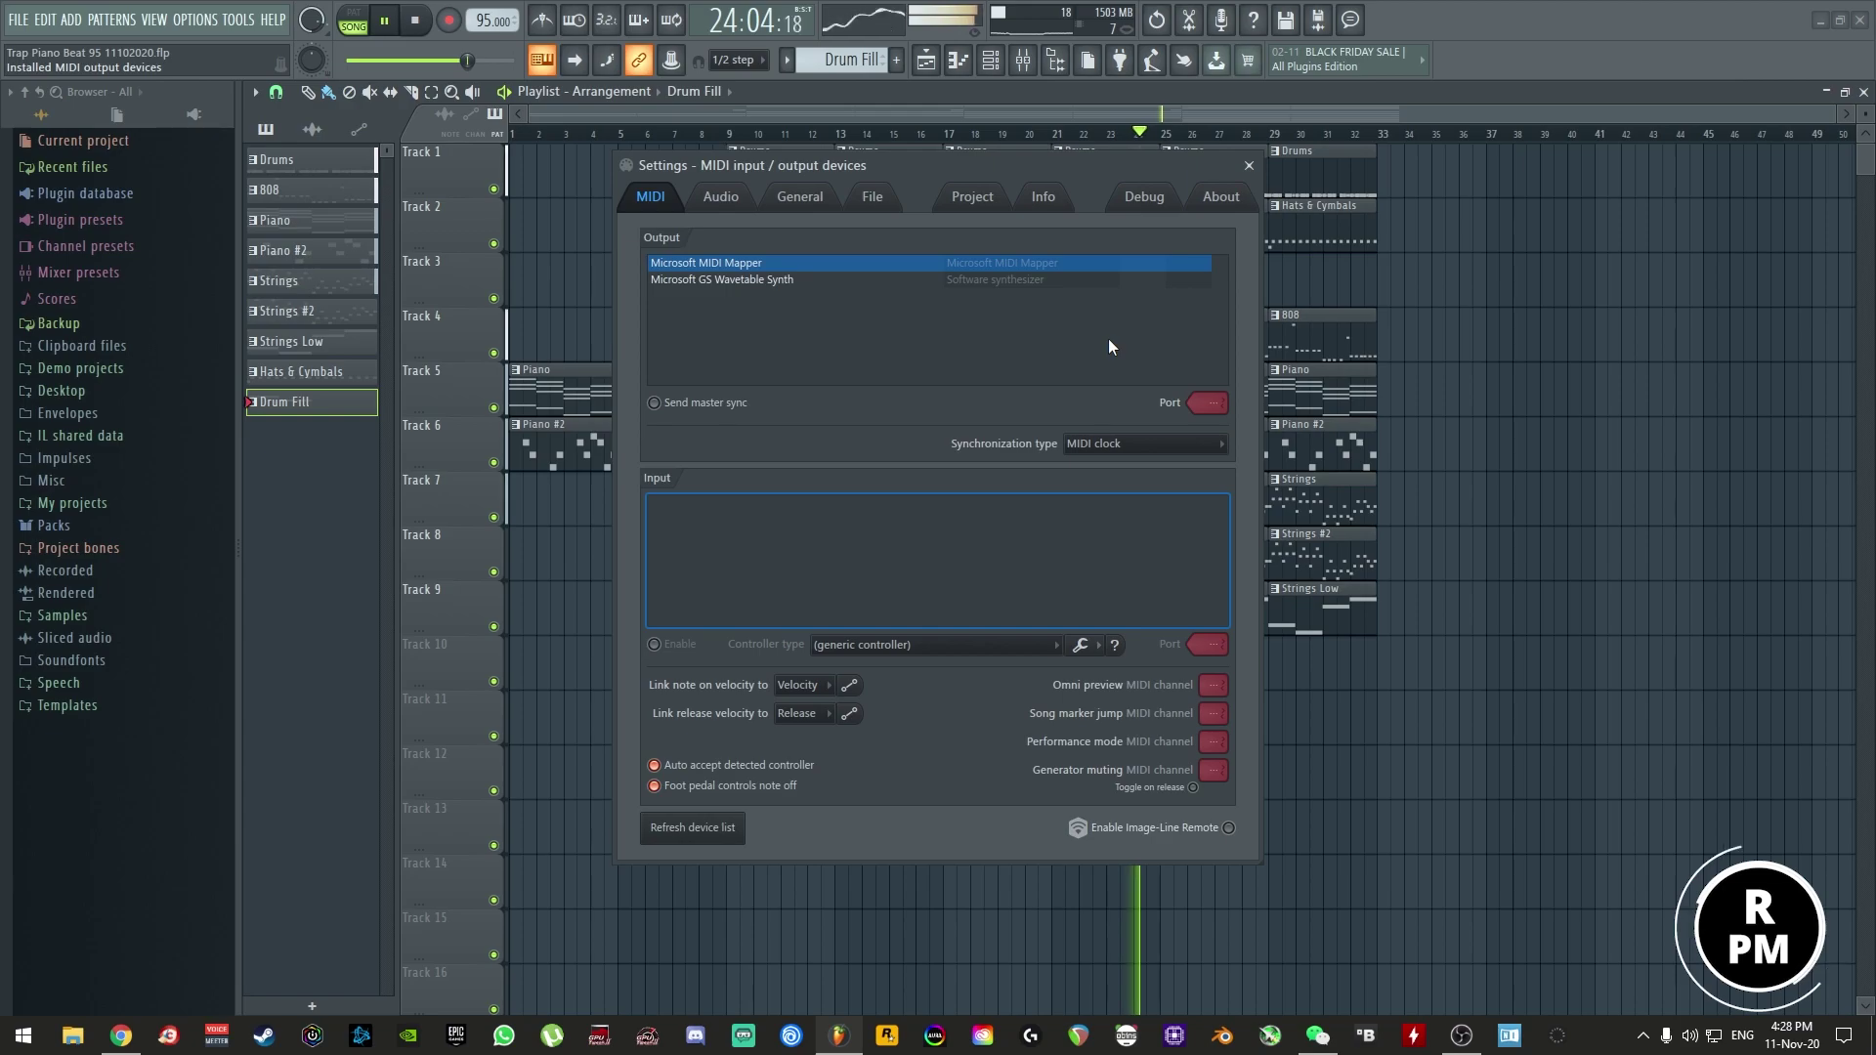
{"action": "key", "text": "F11"}
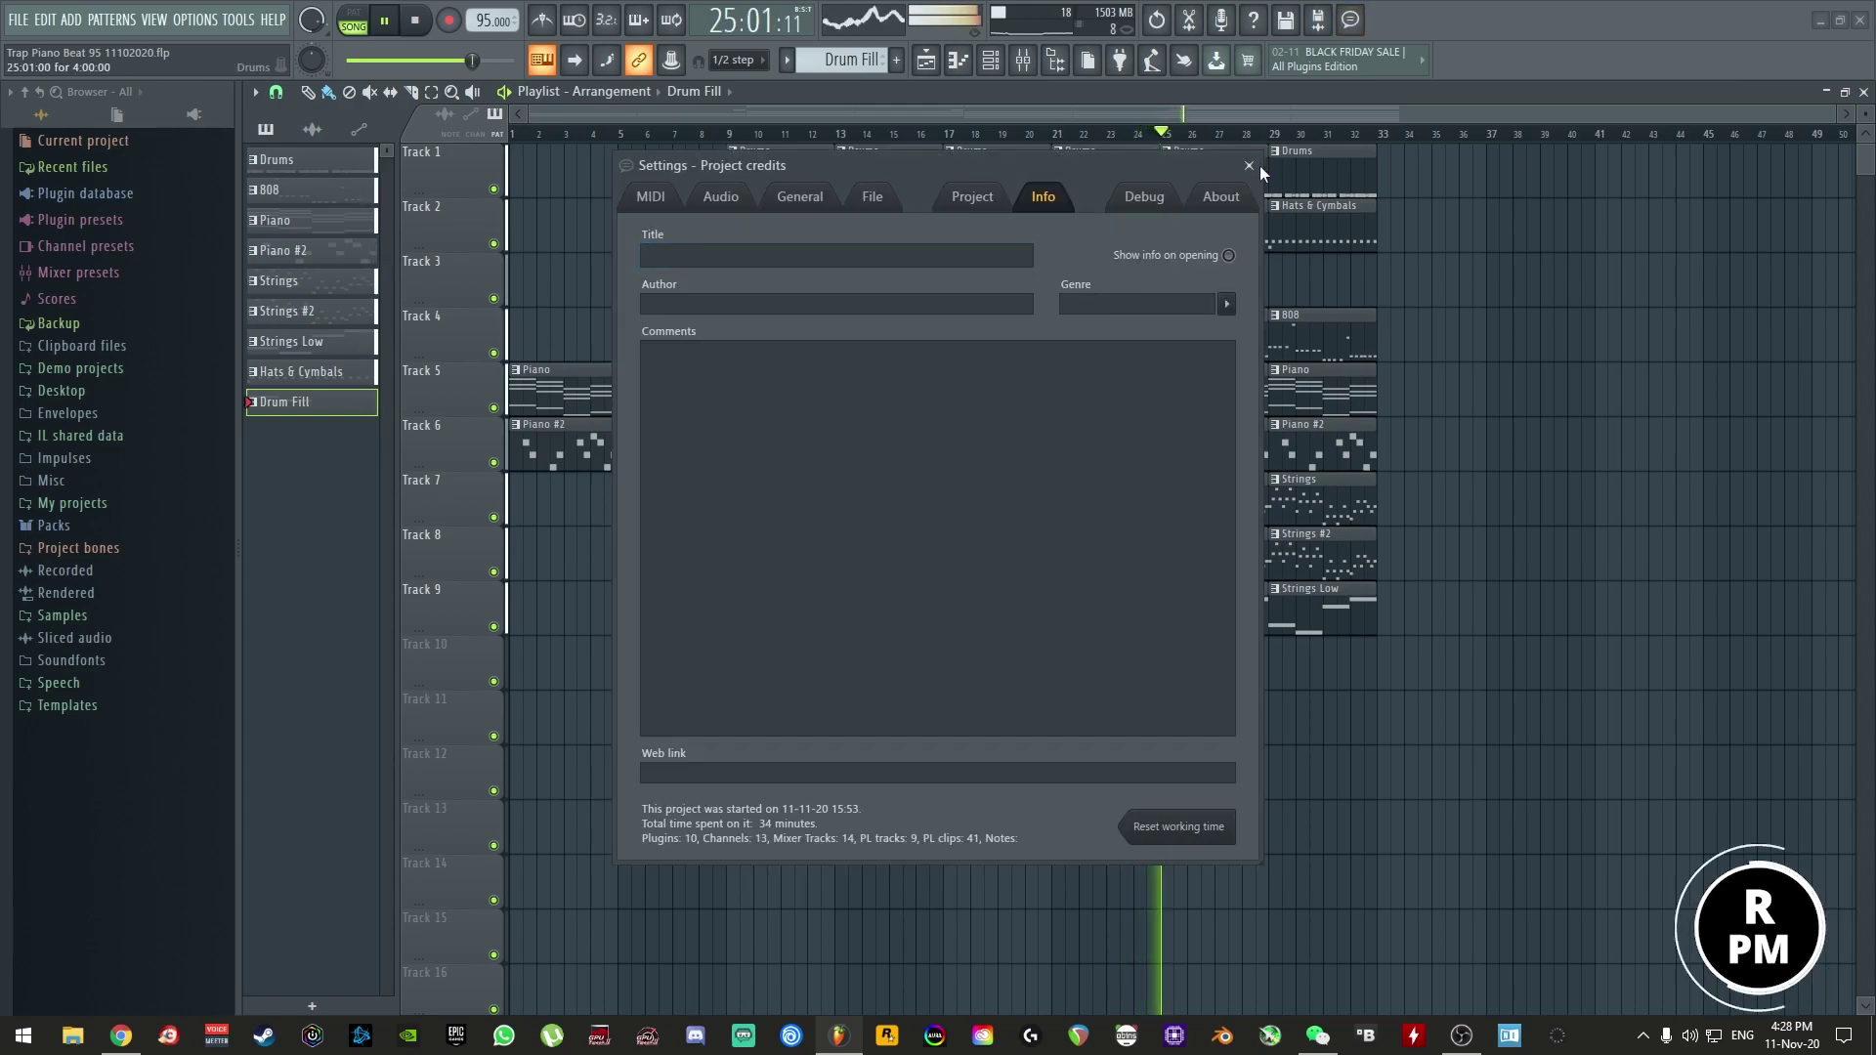
{"action": "left_click", "coordinate": [1249, 166]}
- Raise the Strings #2 mixer track's volume slightly above 100%
{"action": "key", "text": "F9"}
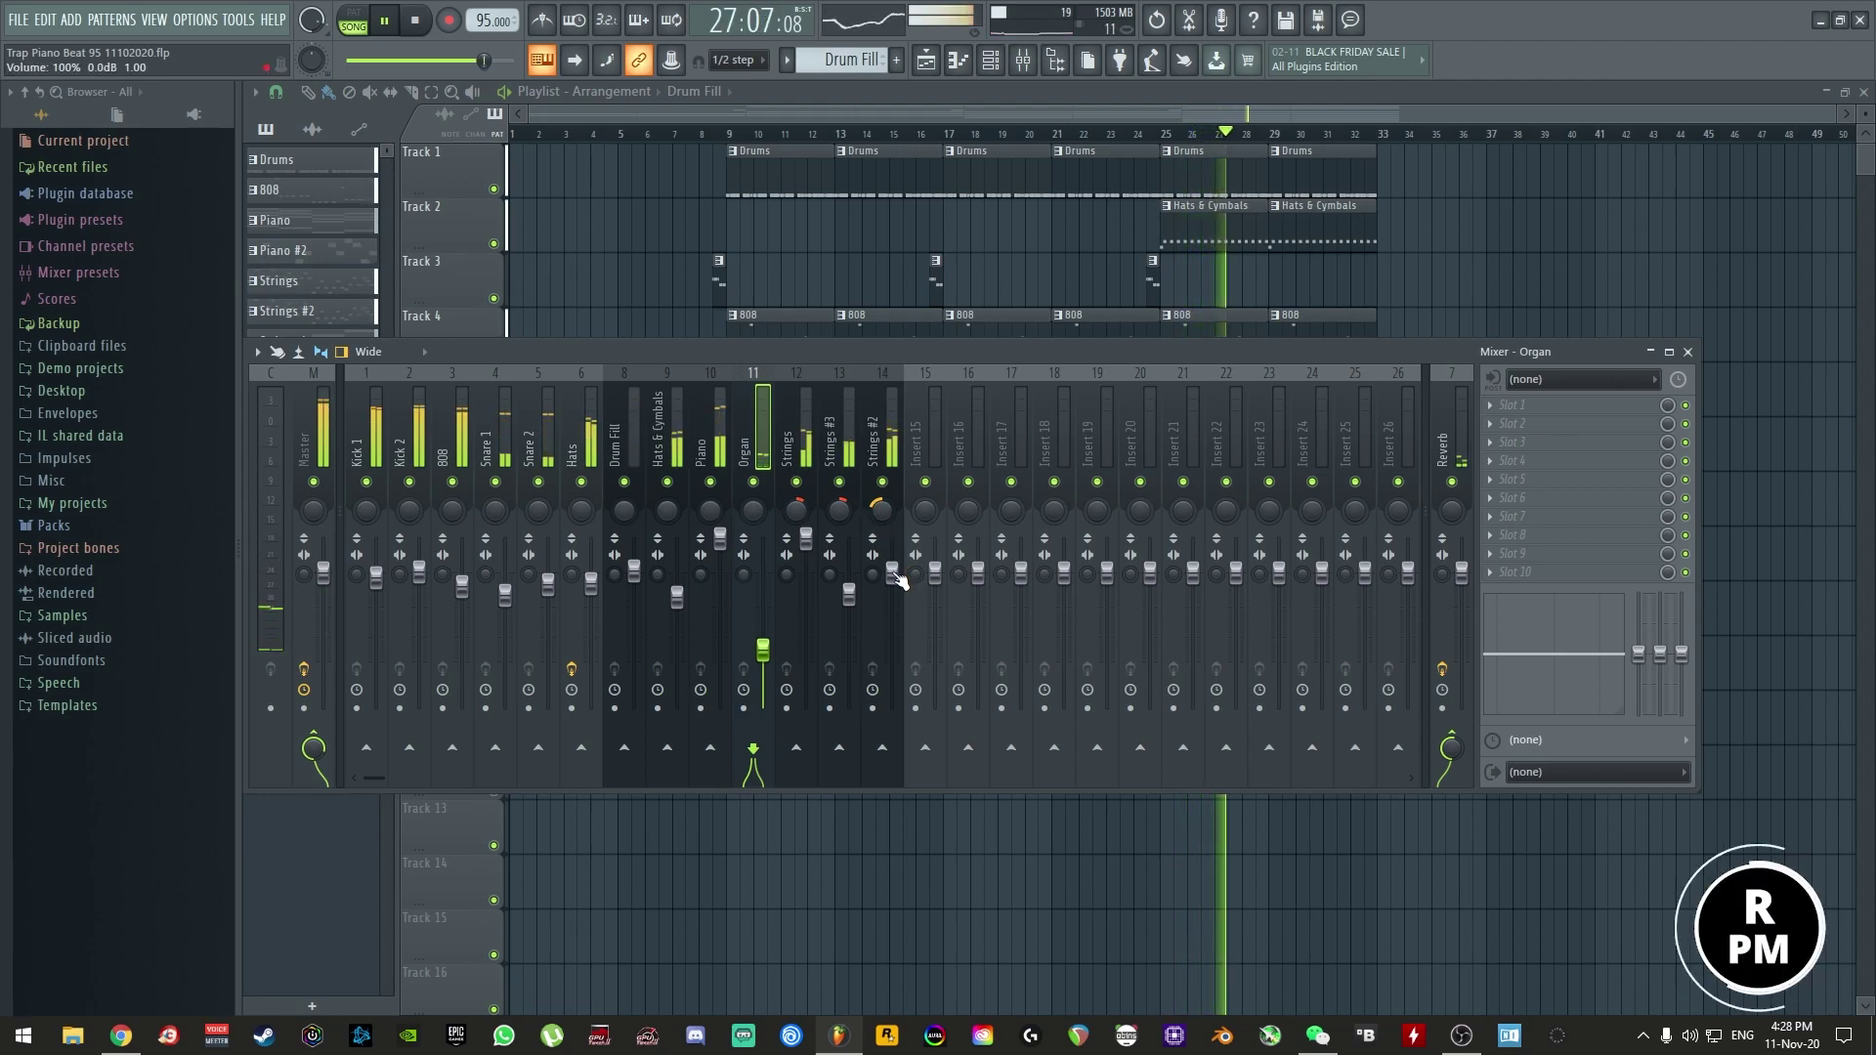
{"action": "left_click_drag", "start_coordinate": [893, 573], "coordinate": [893, 566]}
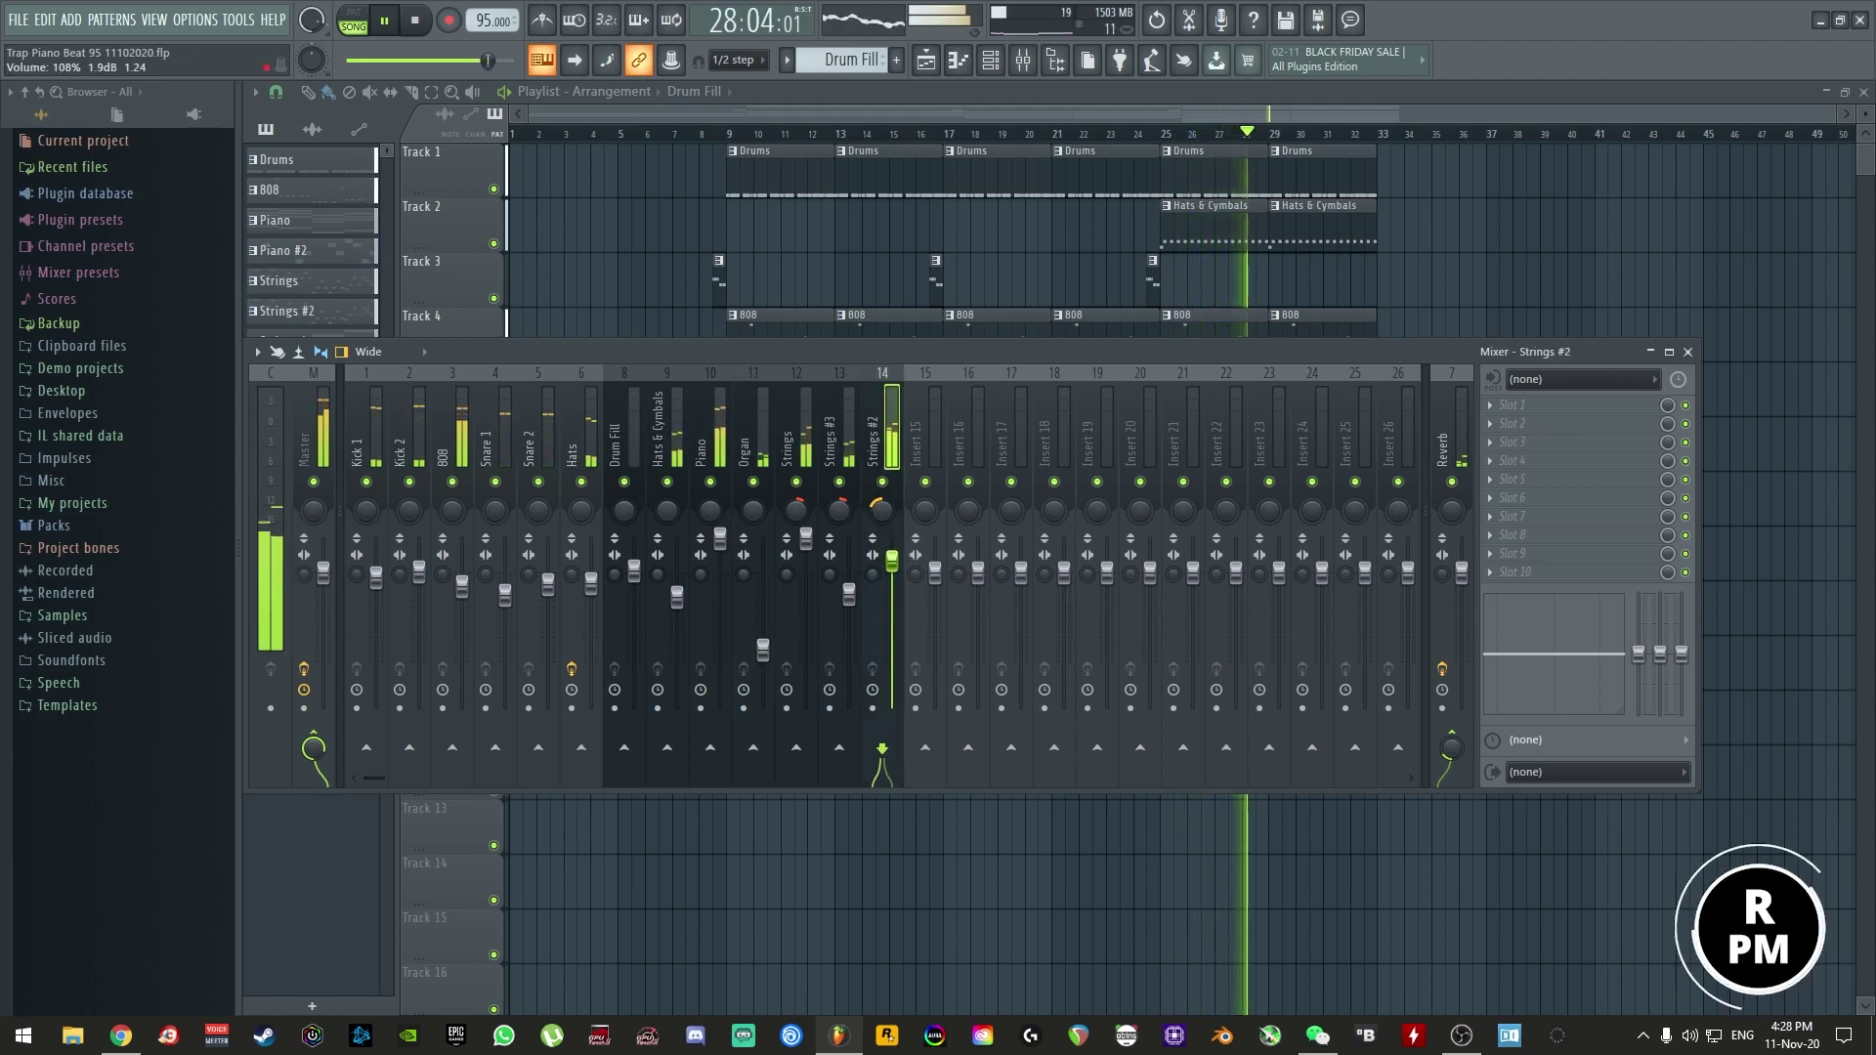
{"action": "key", "text": "F9"}
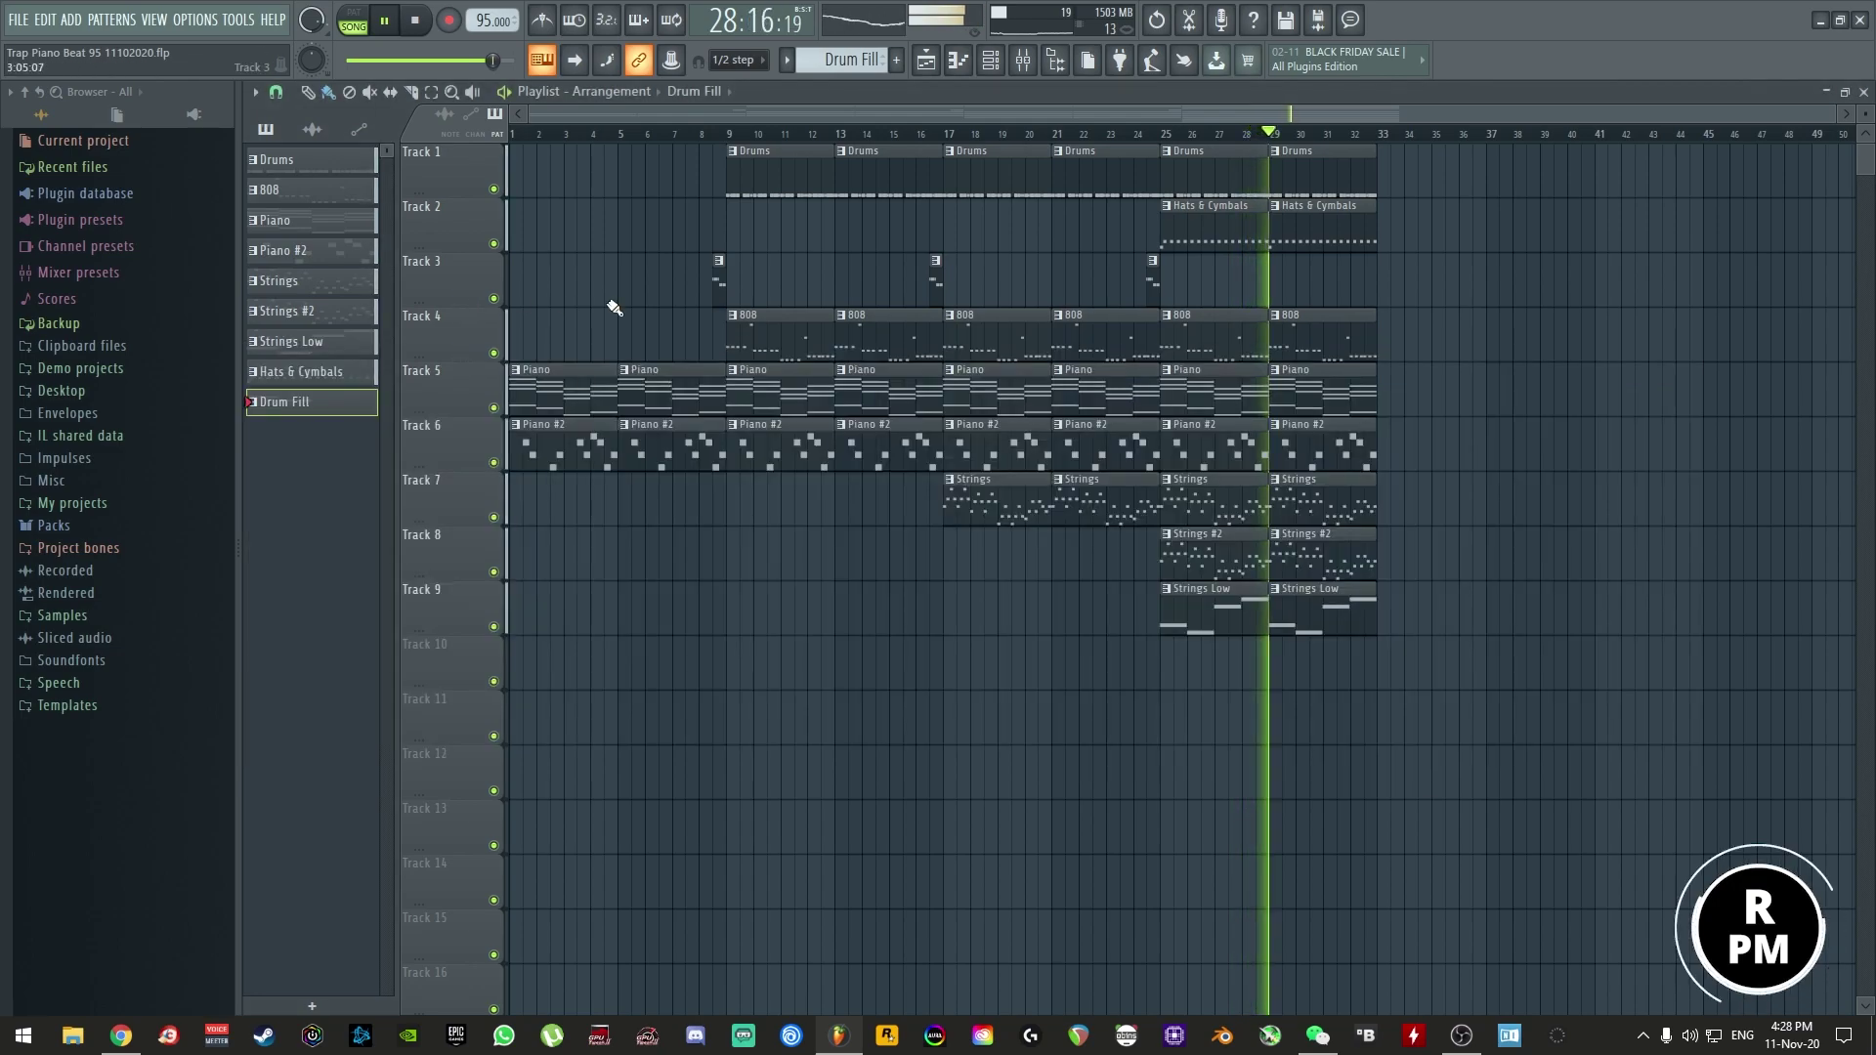
- Add Drum Fill clips on Track 3 ending at bars 29 and 33, and check the levels in the mixer
{"action": "left_click", "coordinate": [1264, 280]}
{"action": "left_click", "coordinate": [1373, 282]}
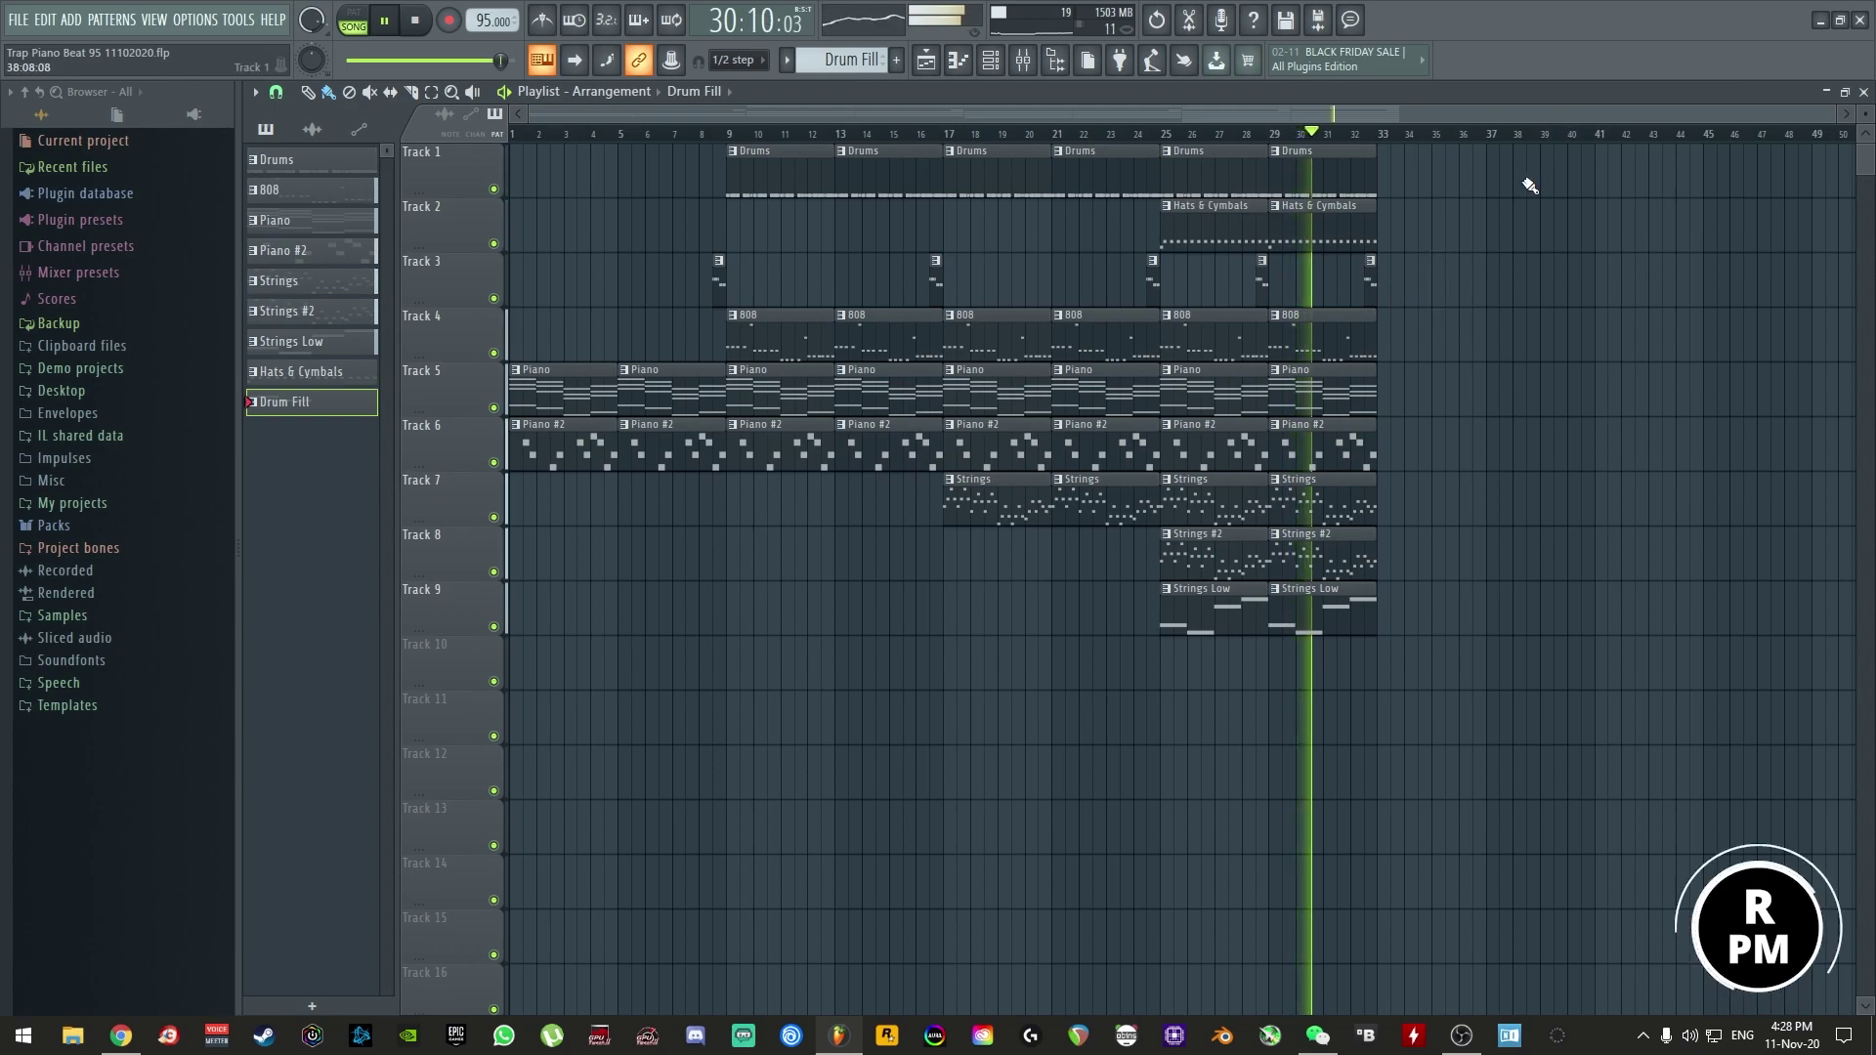
{"action": "key", "text": "F9"}
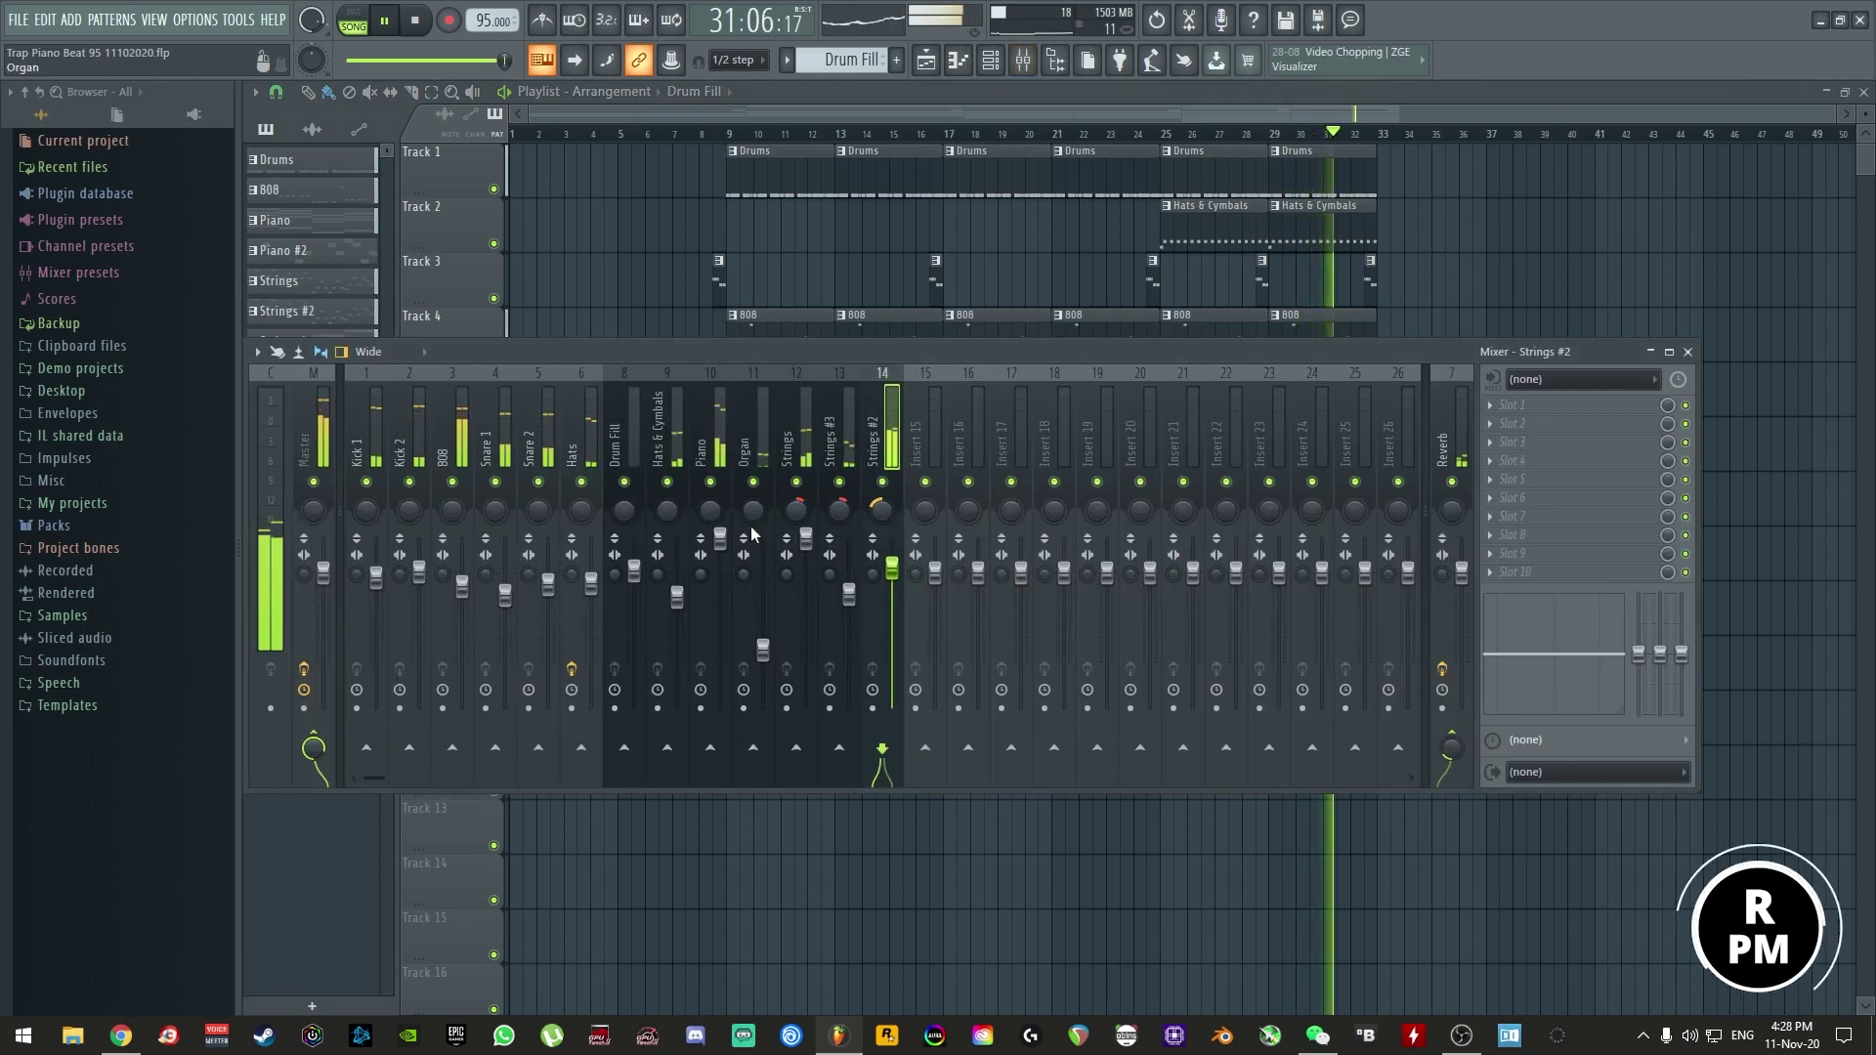
{"action": "key", "text": "F9"}
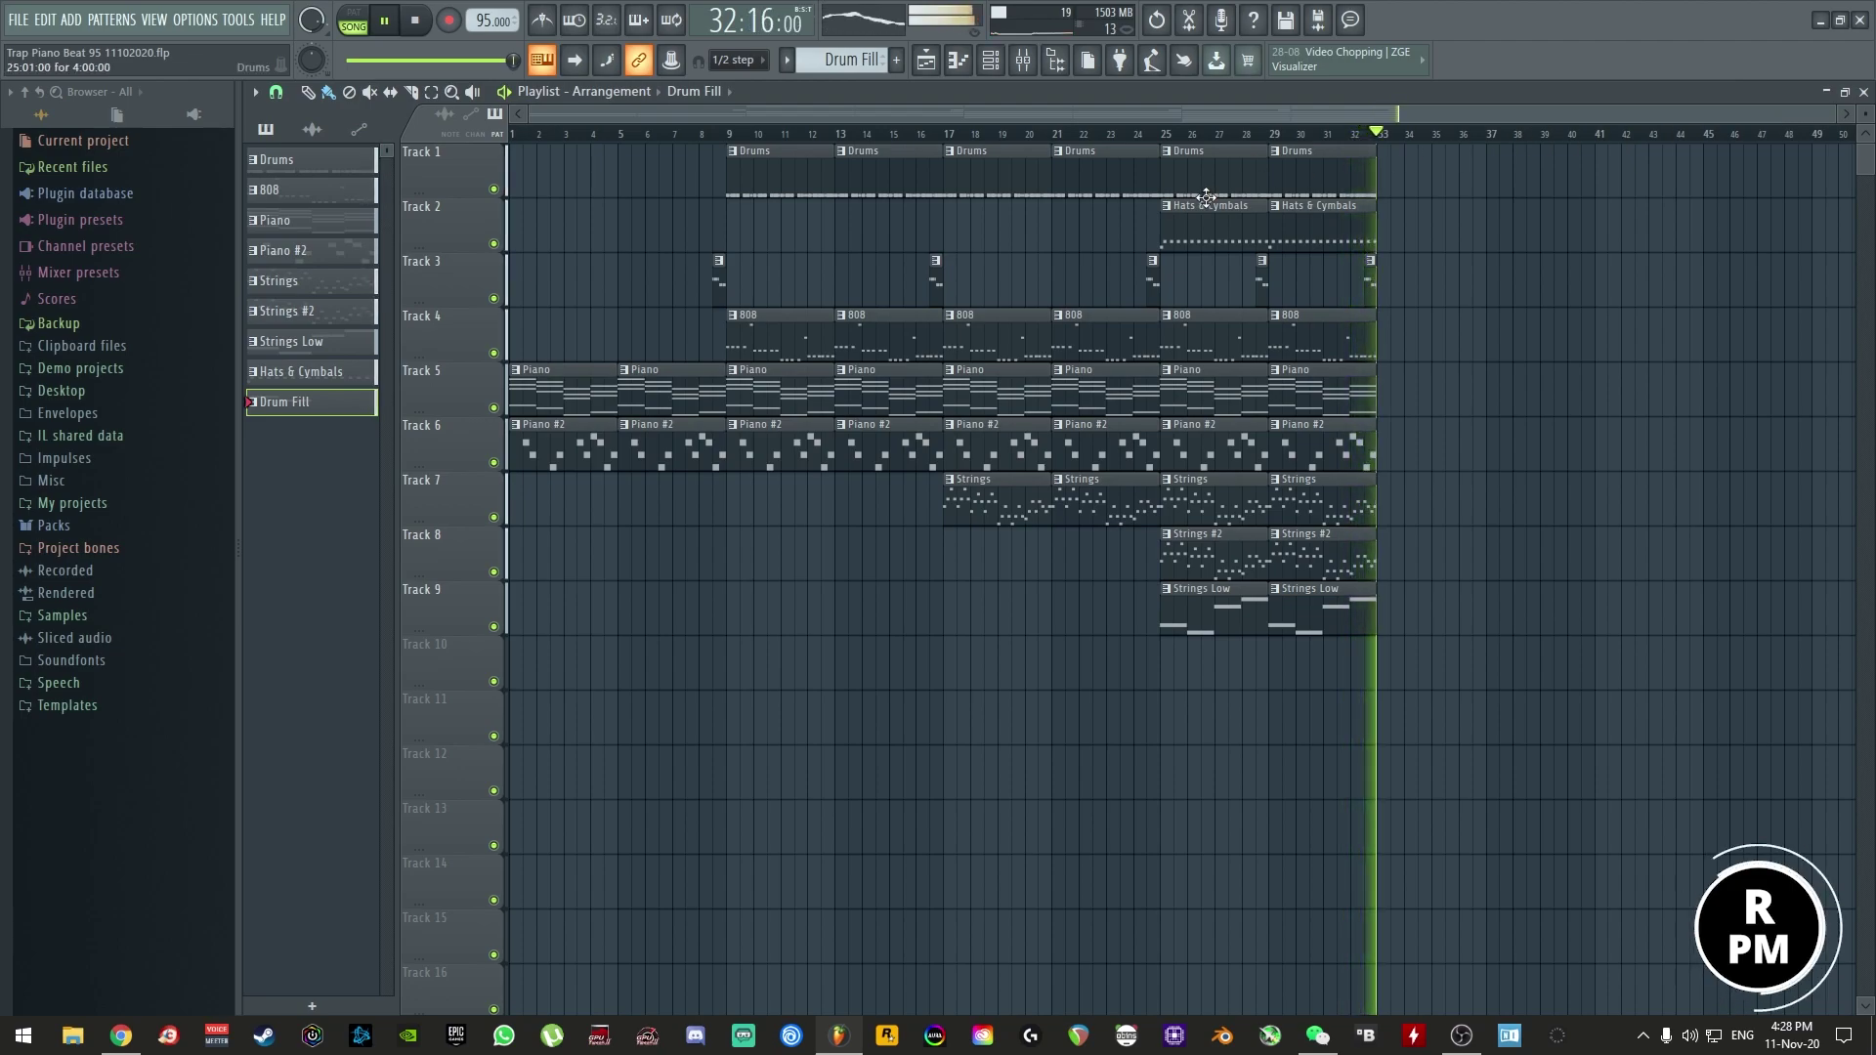
- Duplicate all clips from bar 9 to bar 33 and align the copies to run from bar 33 to bar 57
{"action": "left_click_drag", "start_coordinate": [1063, 115], "coordinate": [457, 102]}
{"action": "left_click_drag", "start_coordinate": [759, 582], "coordinate": [729, 650]}
{"action": "left_click_drag", "start_coordinate": [962, 118], "coordinate": [1819, 94]}
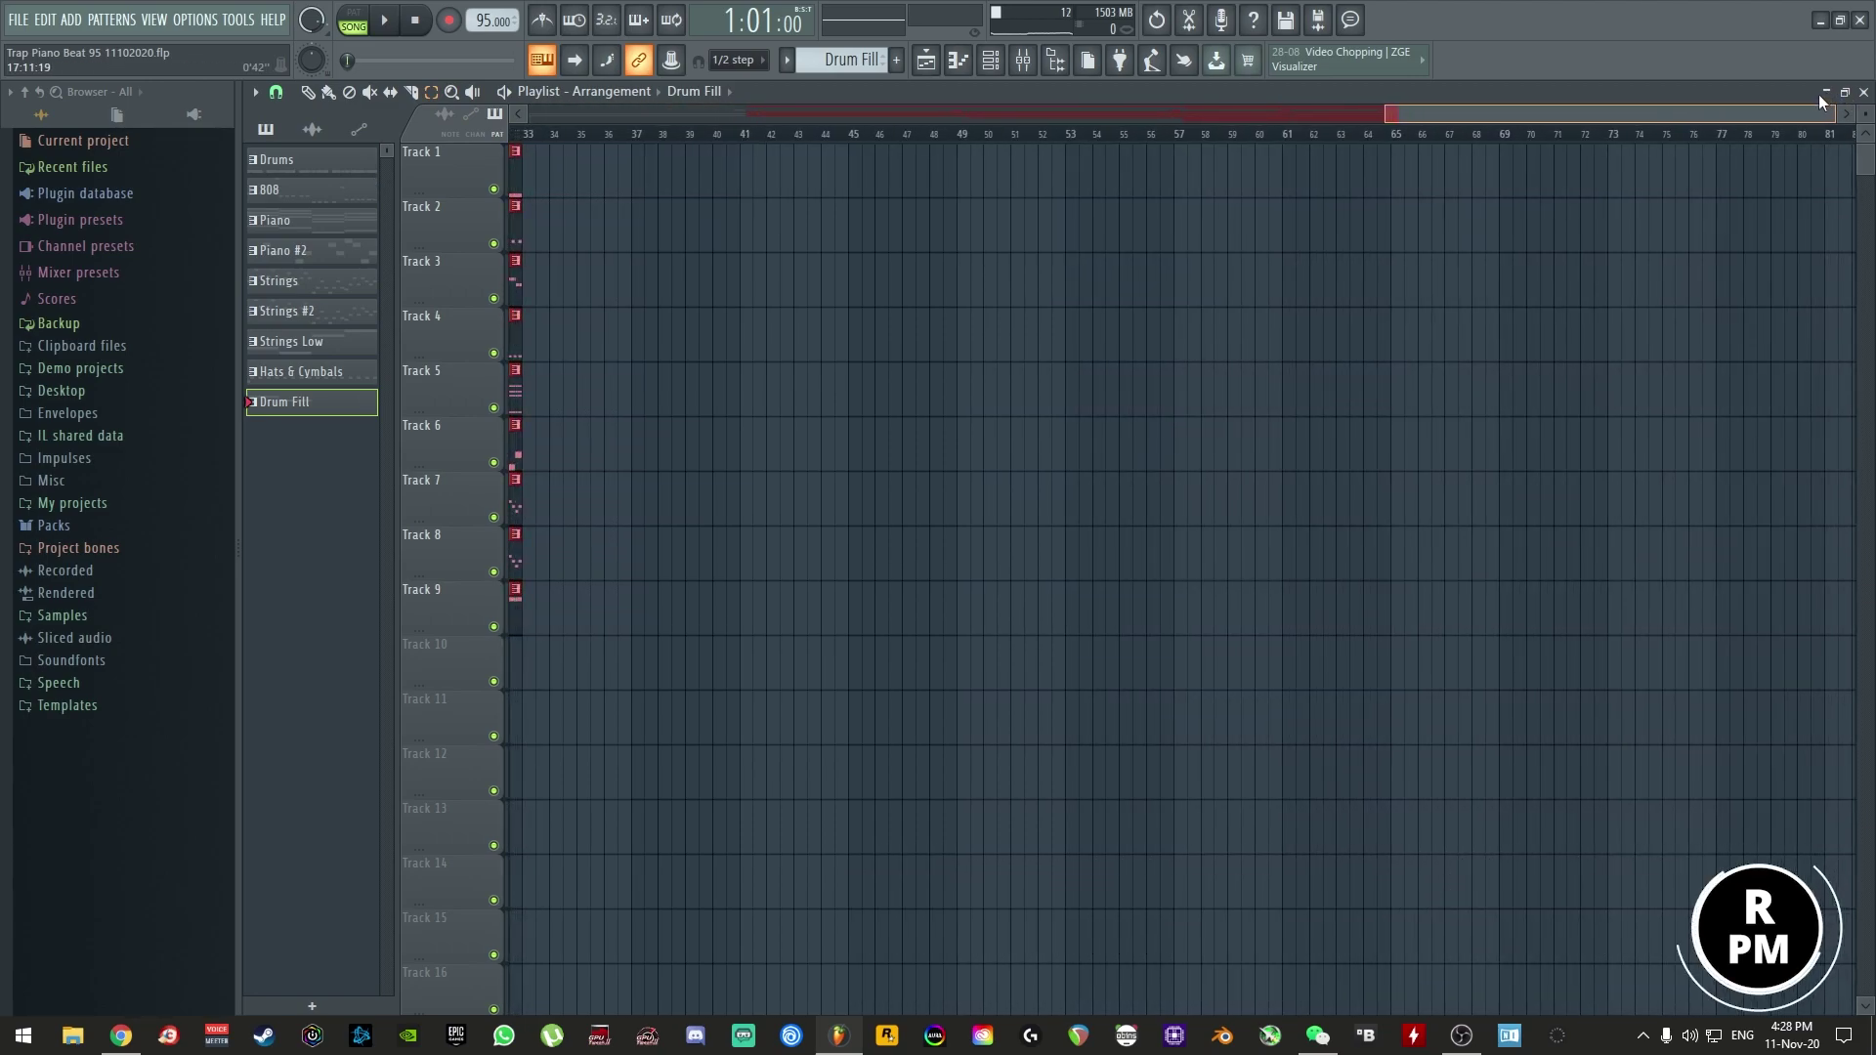
{"action": "key", "text": "ctrl+b"}
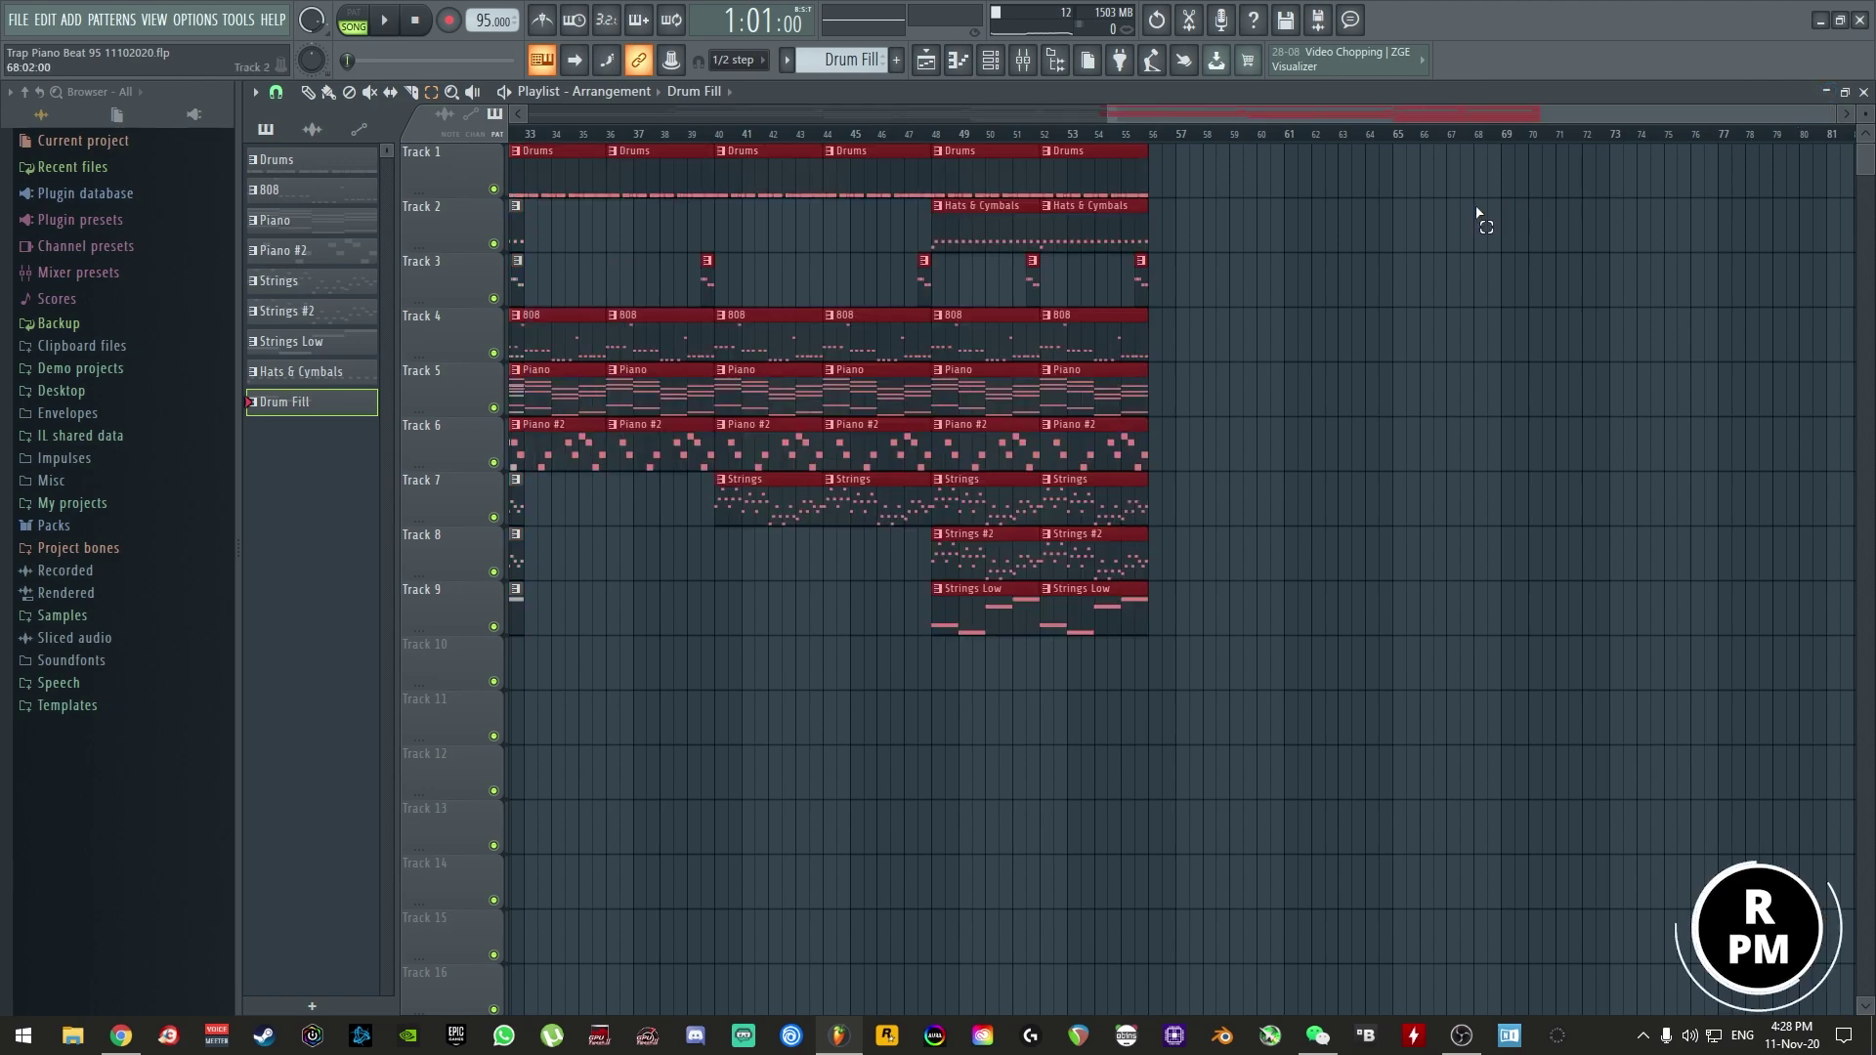
{"action": "scroll", "coordinate": [1485, 211], "scroll_direction": "up", "scroll_amount": 5}
{"action": "left_click_drag", "start_coordinate": [1092, 323], "coordinate": [1106, 323]}
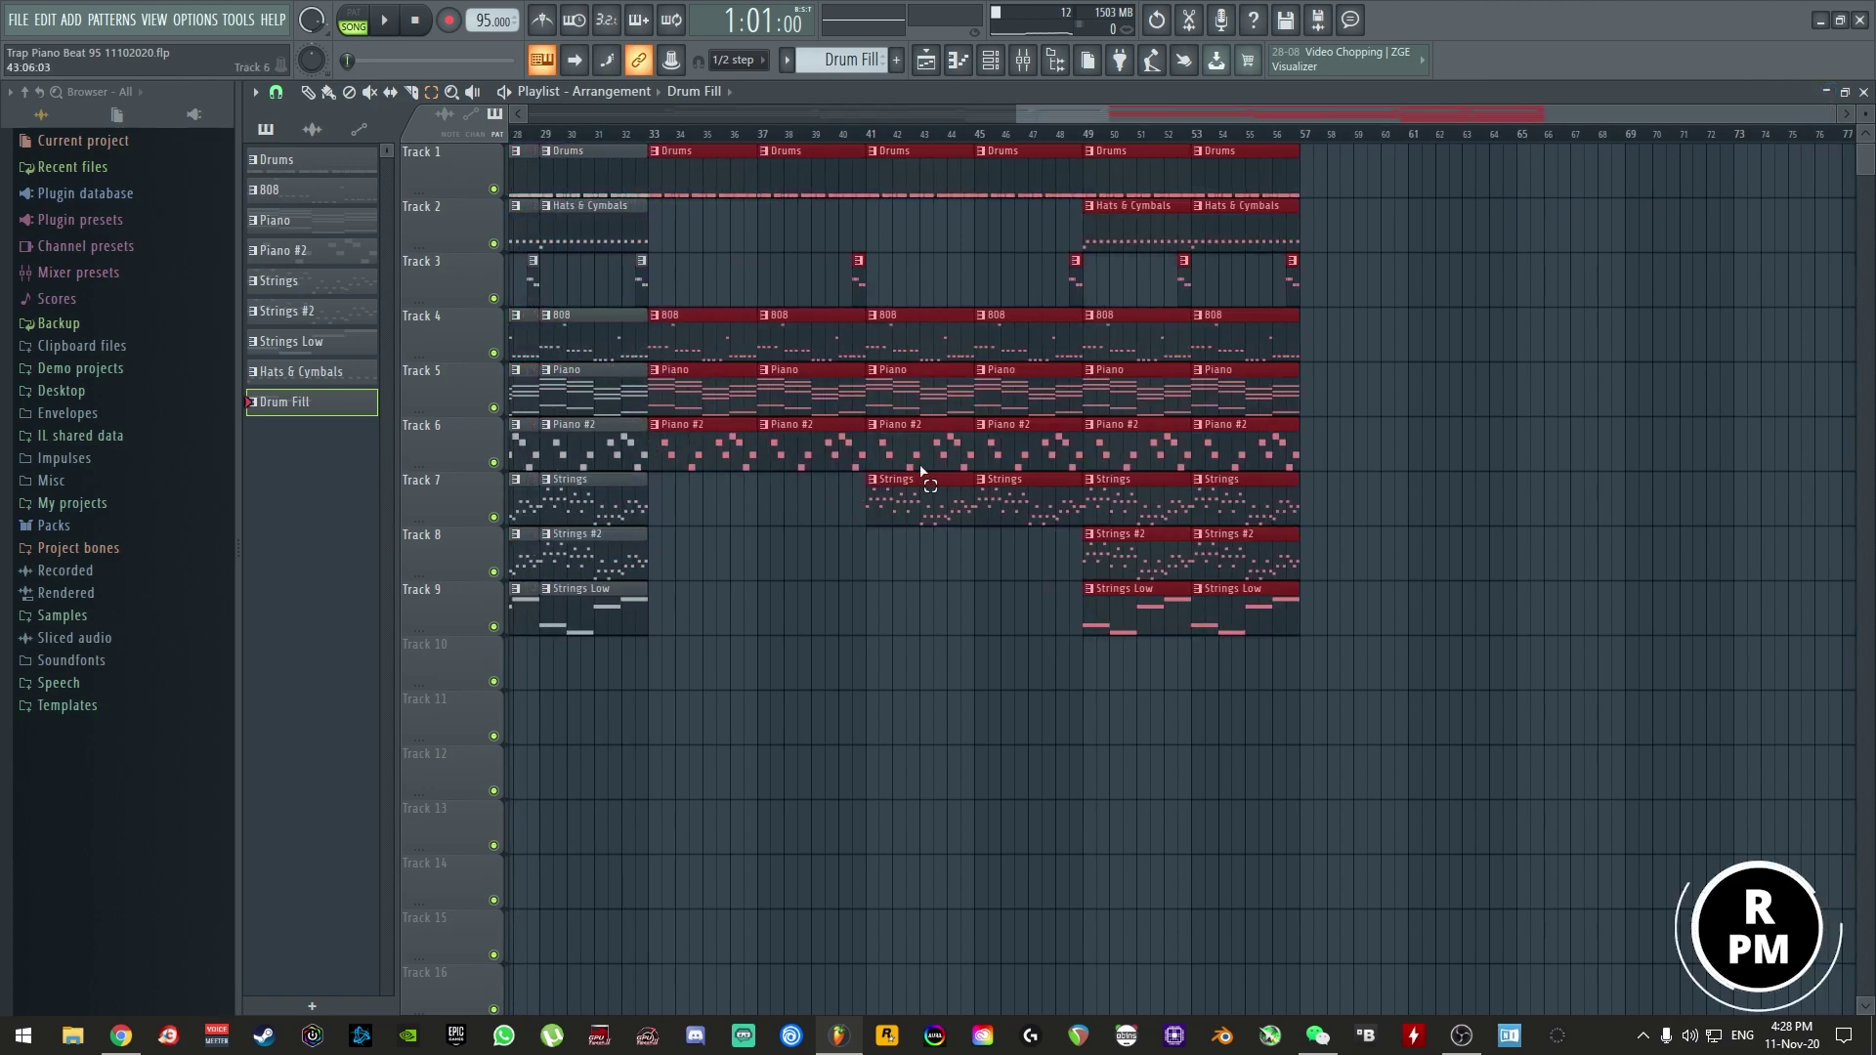
- Duplicate the clips from bar 49 to bar 57 on all nine tracks and align the copies from bar 57 to bar 65
{"action": "left_click", "coordinate": [999, 560]}
{"action": "scroll", "coordinate": [1334, 113], "scroll_direction": "down", "scroll_amount": 5}
{"action": "left_click_drag", "start_coordinate": [721, 689], "coordinate": [999, 161]}
{"action": "scroll", "coordinate": [1336, 113], "scroll_direction": "down", "scroll_amount": 5}
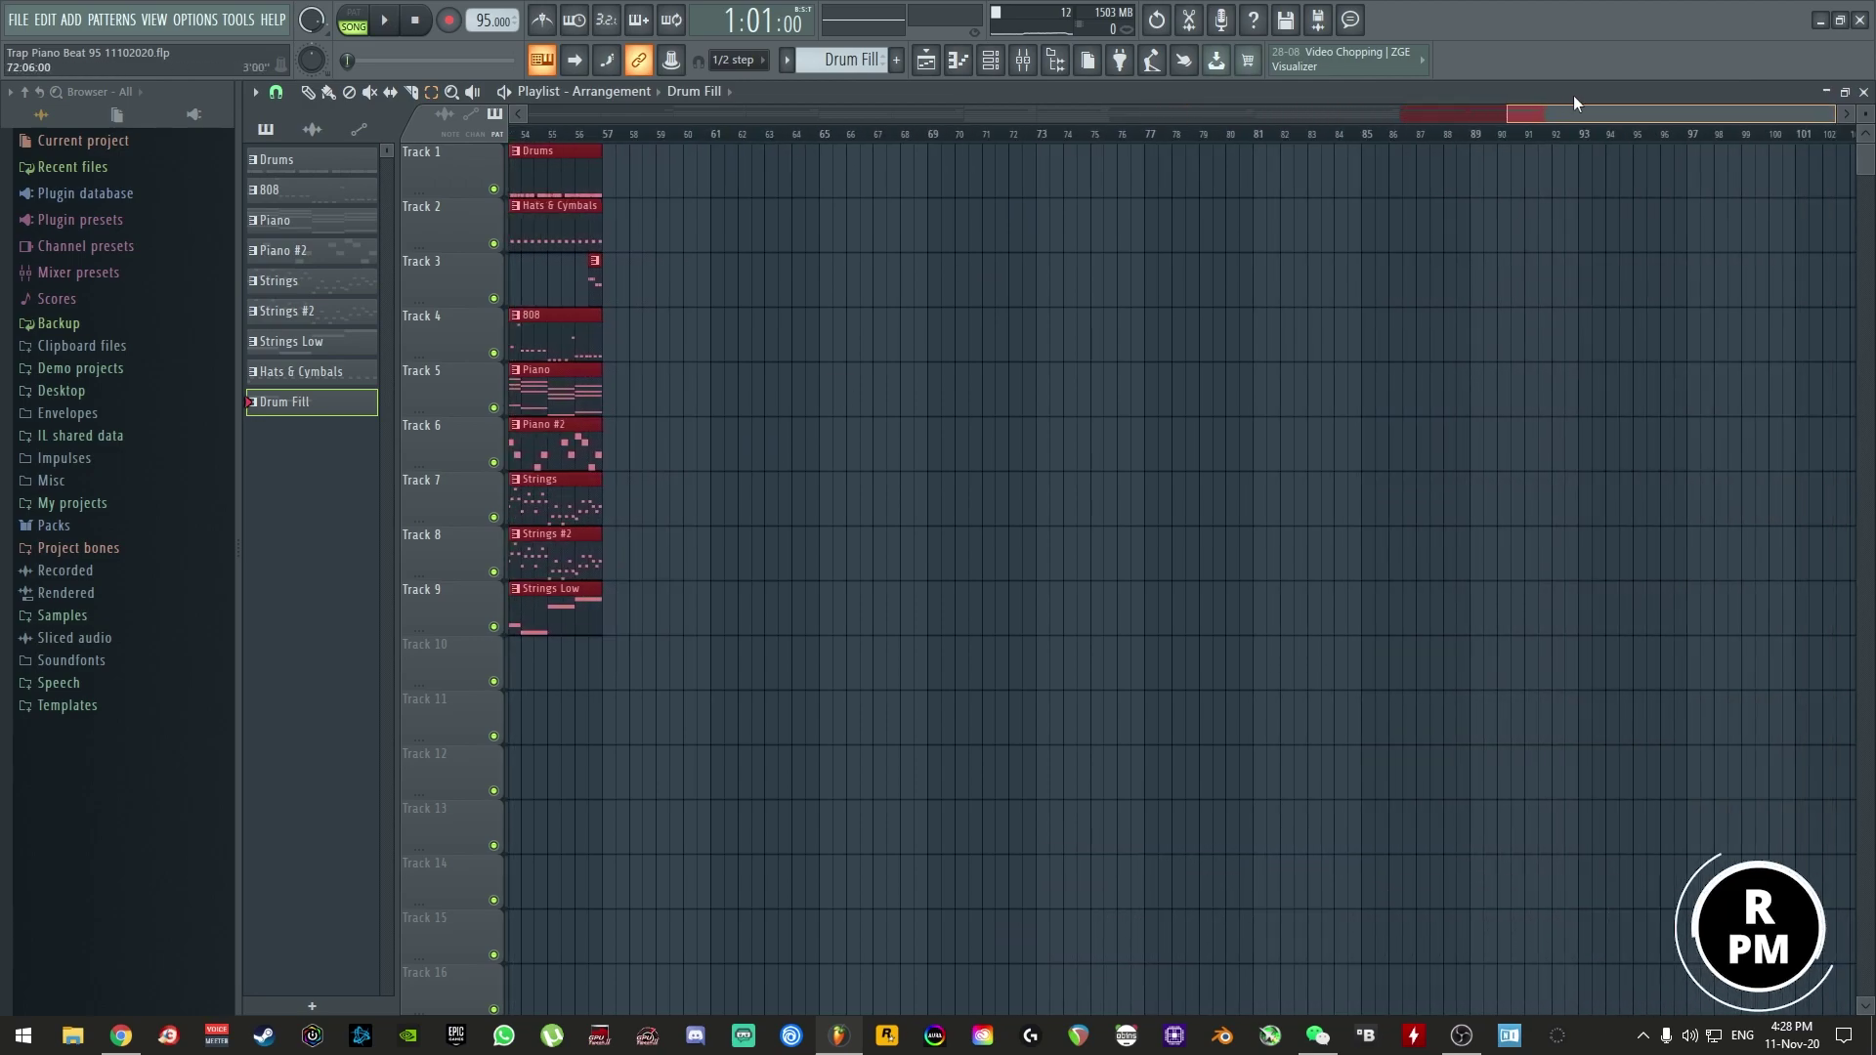
{"action": "key", "text": "ctrl+b"}
{"action": "scroll", "coordinate": [1038, 193], "scroll_direction": "up", "scroll_amount": 2}
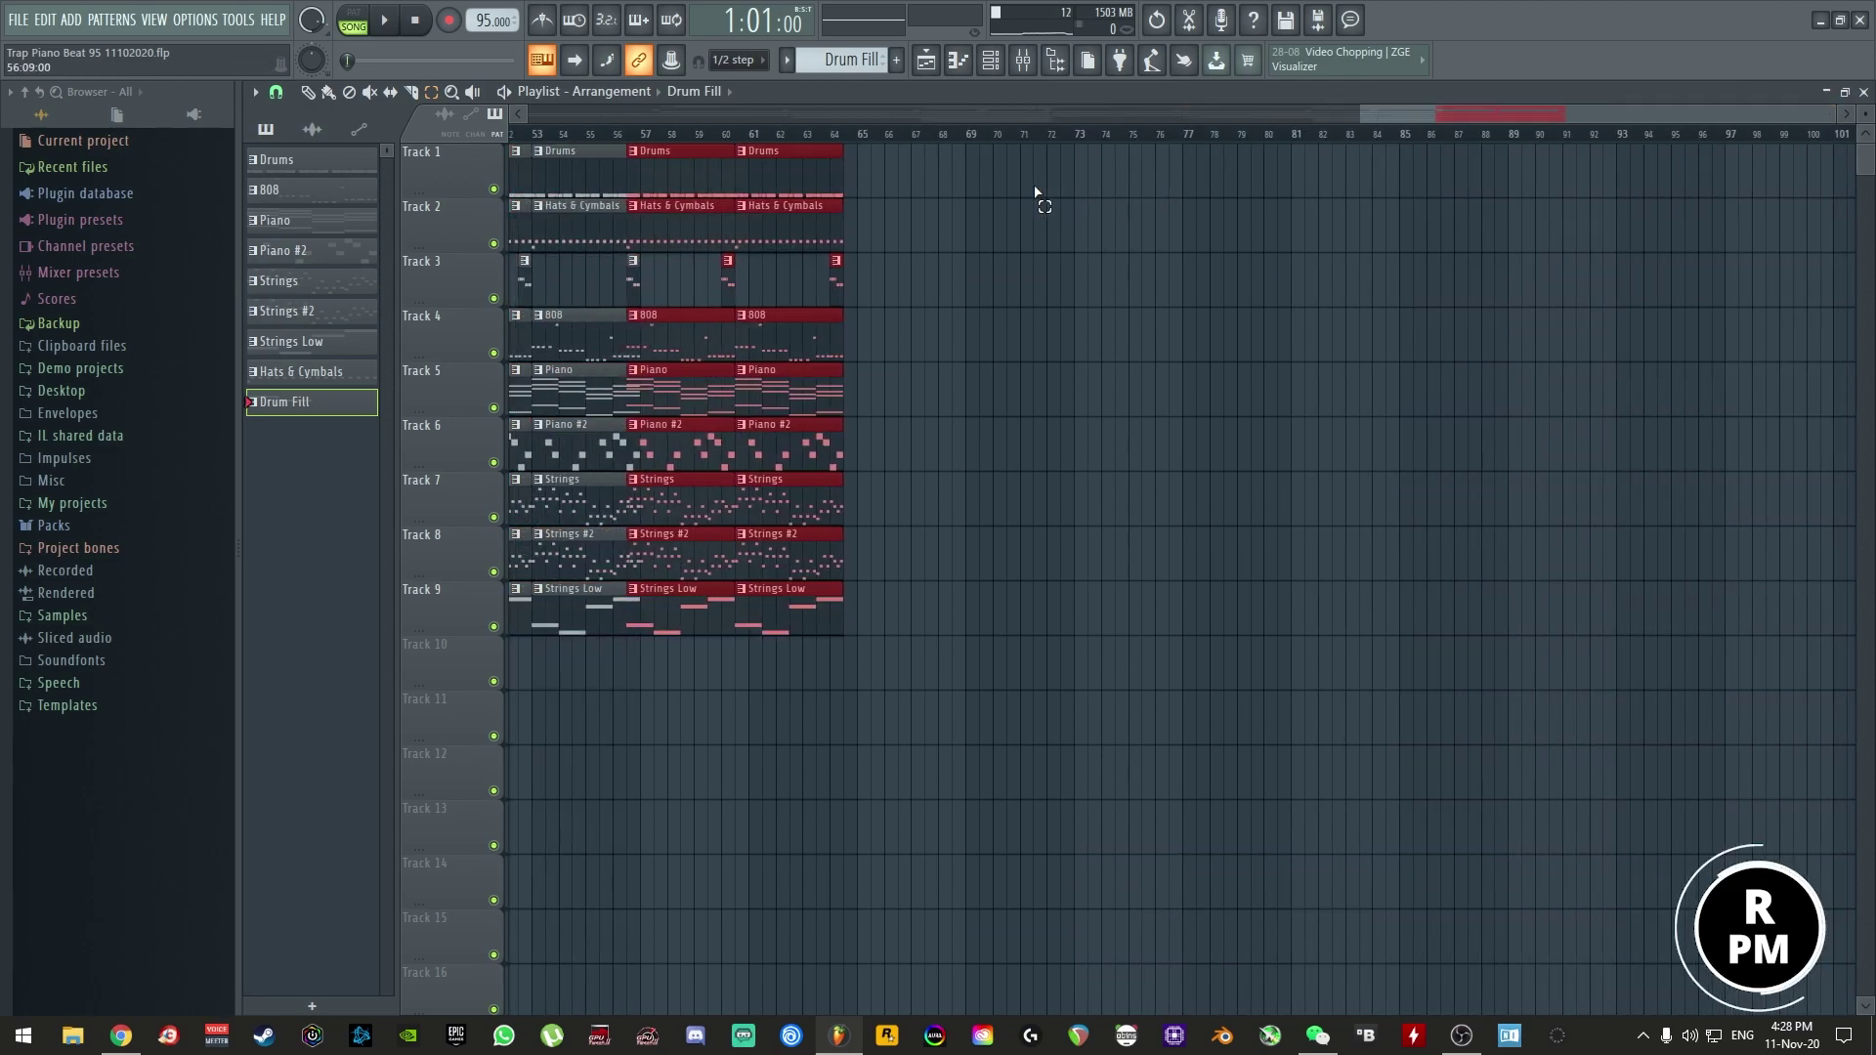
{"action": "mouse_move", "coordinate": [1372, 116]}
{"action": "left_mouse_down"}
{"action": "mouse_move", "coordinate": [1257, 121]}
{"action": "mouse_move", "coordinate": [1353, 122]}
{"action": "left_mouse_up"}
{"action": "left_click", "coordinate": [961, 470]}
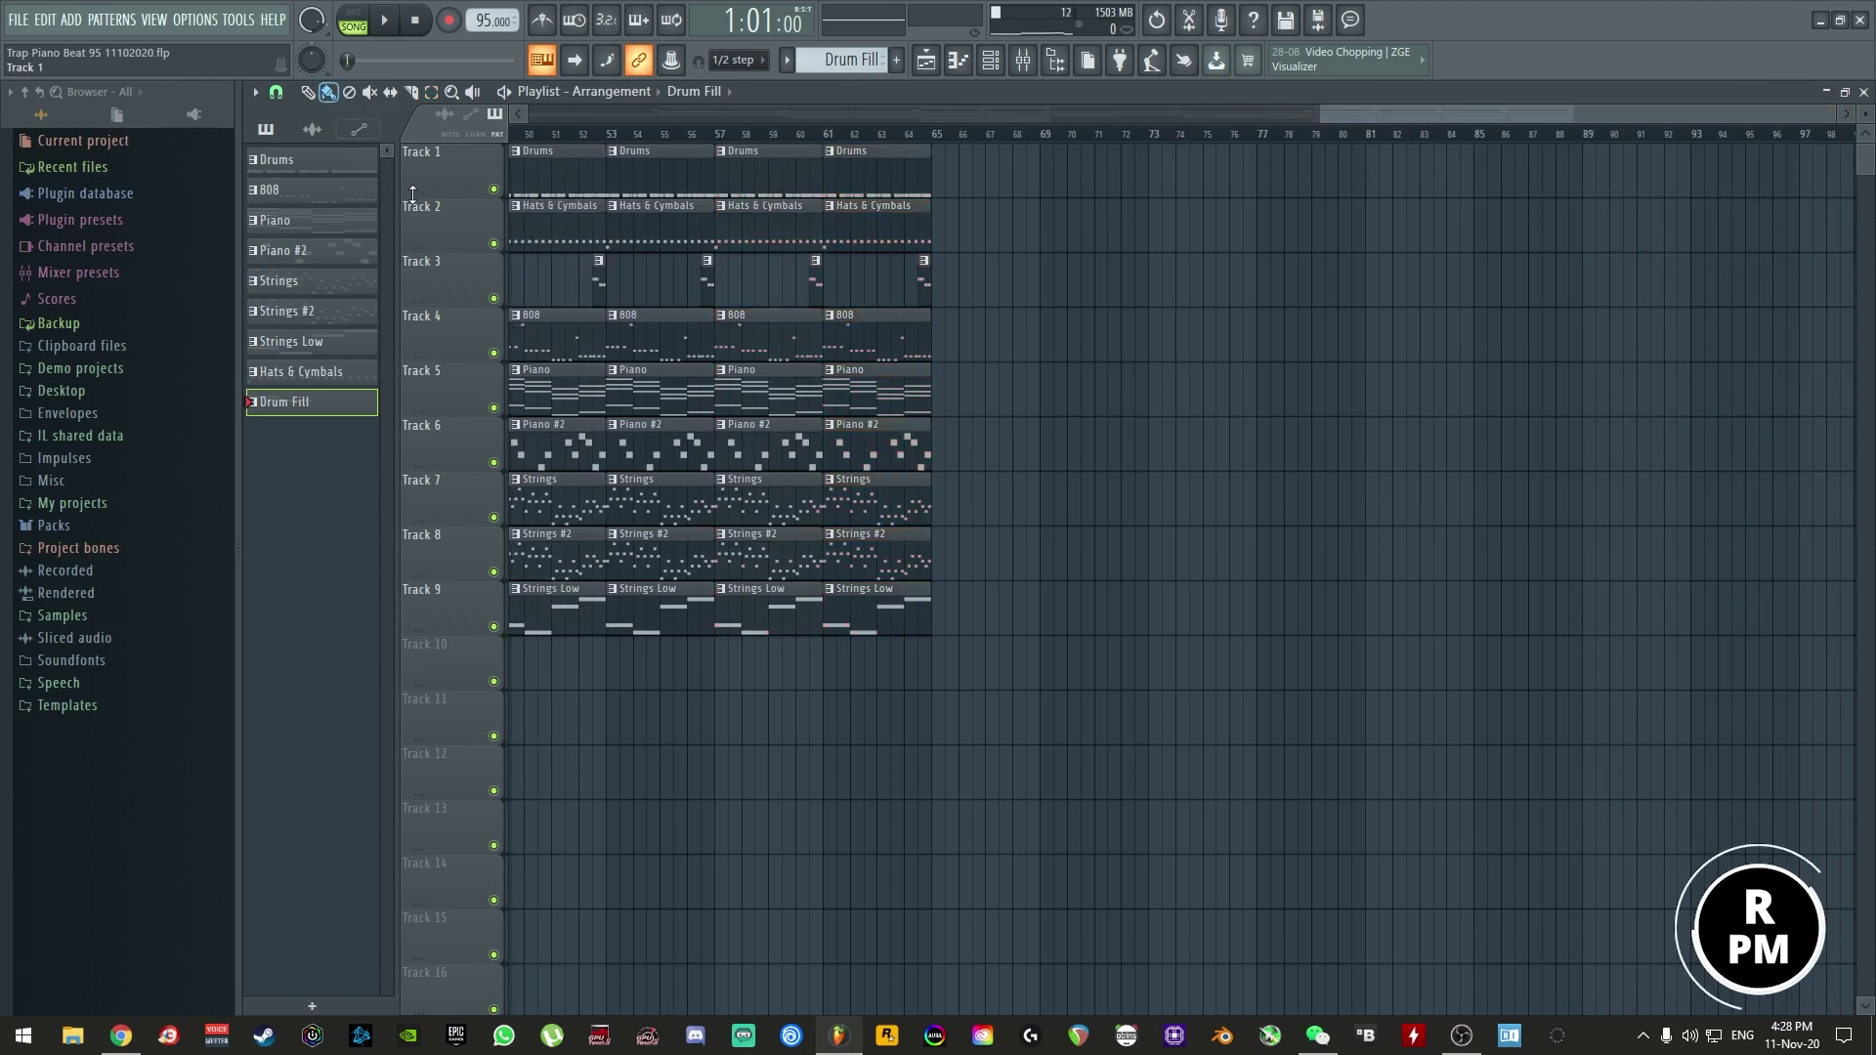
- Add outro clips: Piano and Strings Low at bar 65; Piano #2, Strings and Strings #2 at bars 65 and 69, with the last Strings reaching bar 75
{"action": "left_click", "coordinate": [948, 407]}
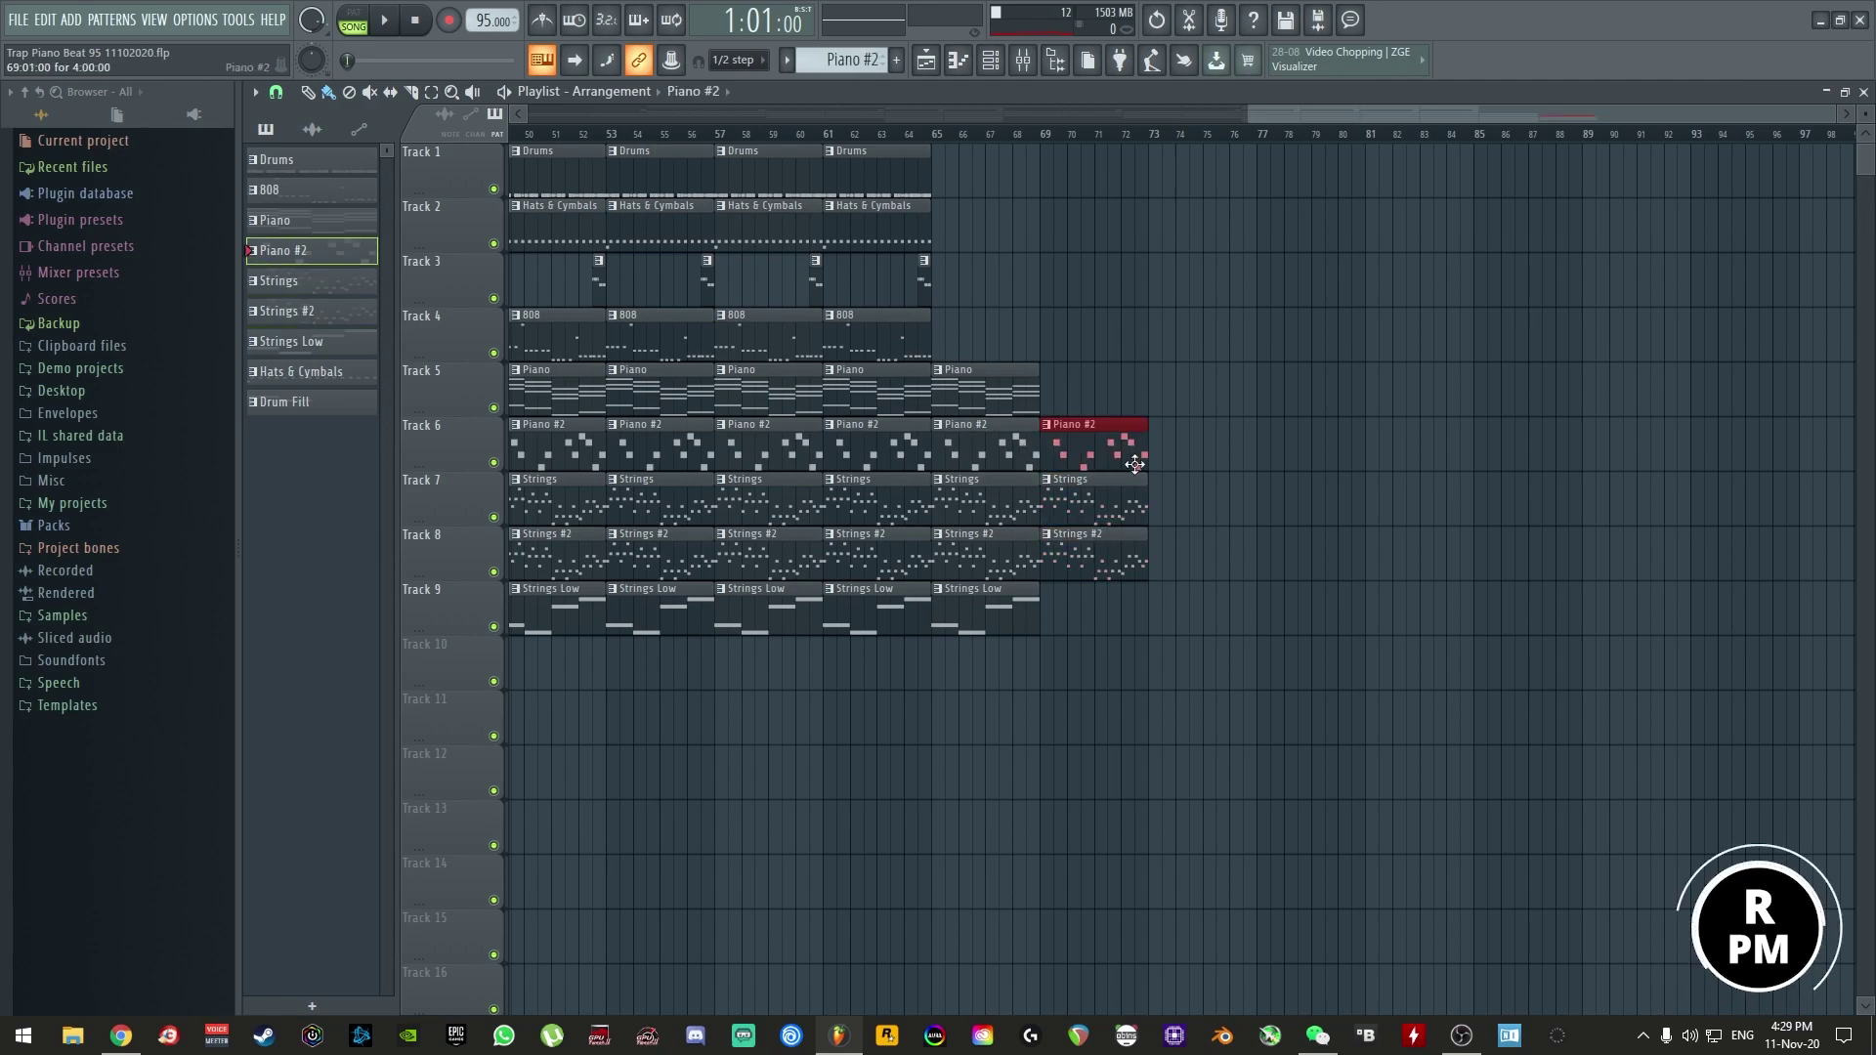
{"action": "left_click", "coordinate": [1207, 552]}
{"action": "right_click", "coordinate": [1207, 552]}
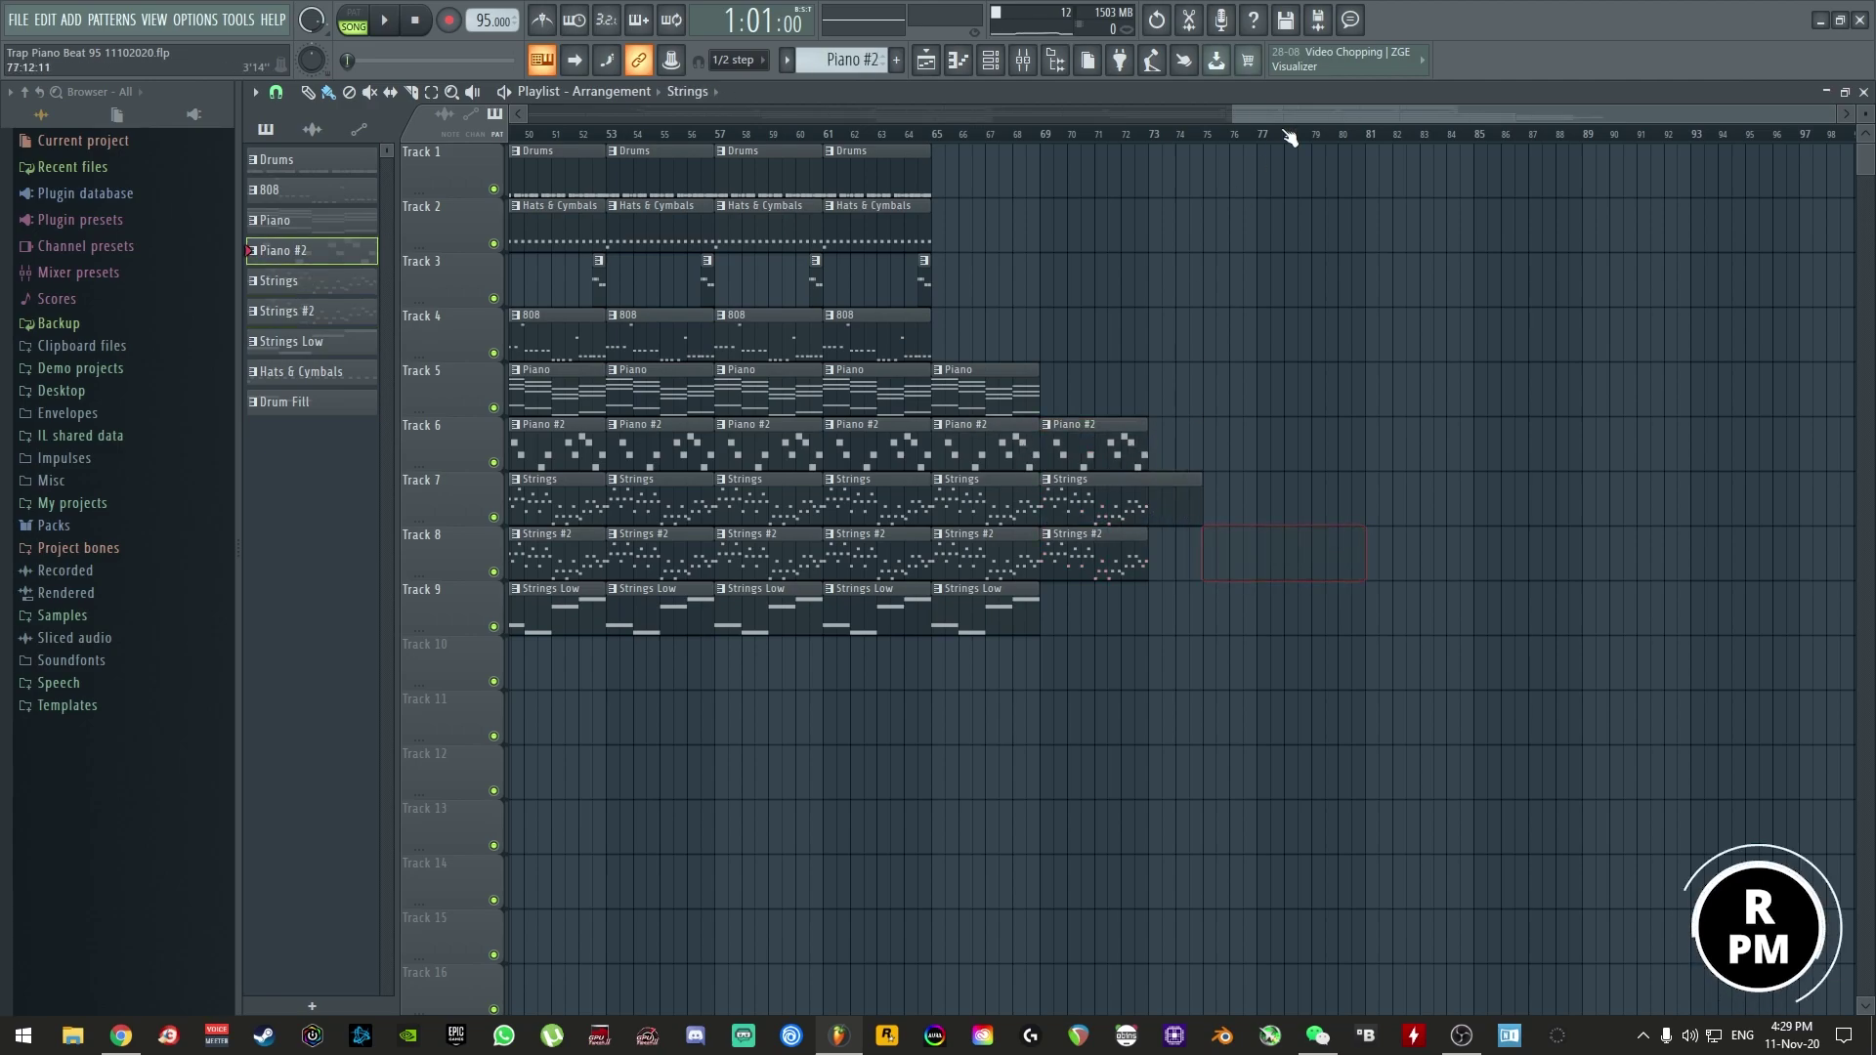
- Delete the Piano clip at bar 33 on Track 5 and save the project
{"action": "left_click_drag", "start_coordinate": [1237, 113], "coordinate": [547, 113]}
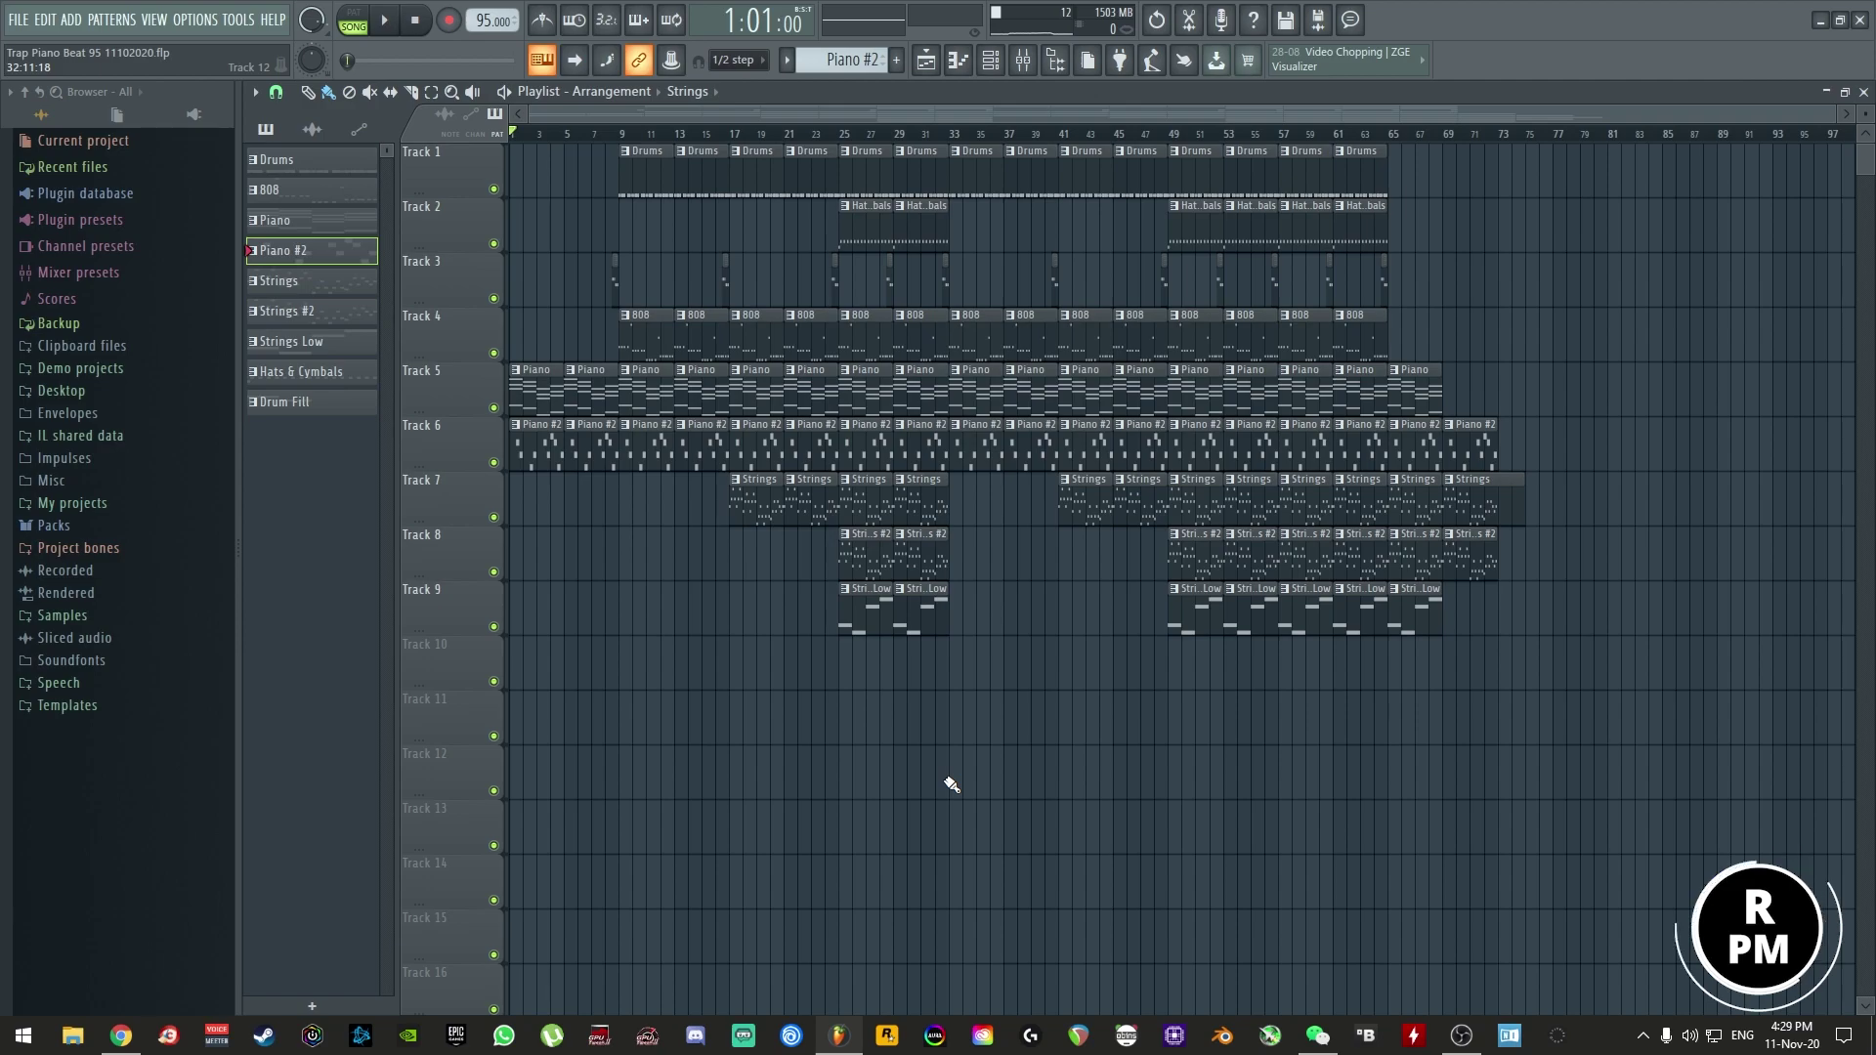
{"action": "right_click", "coordinate": [971, 398]}
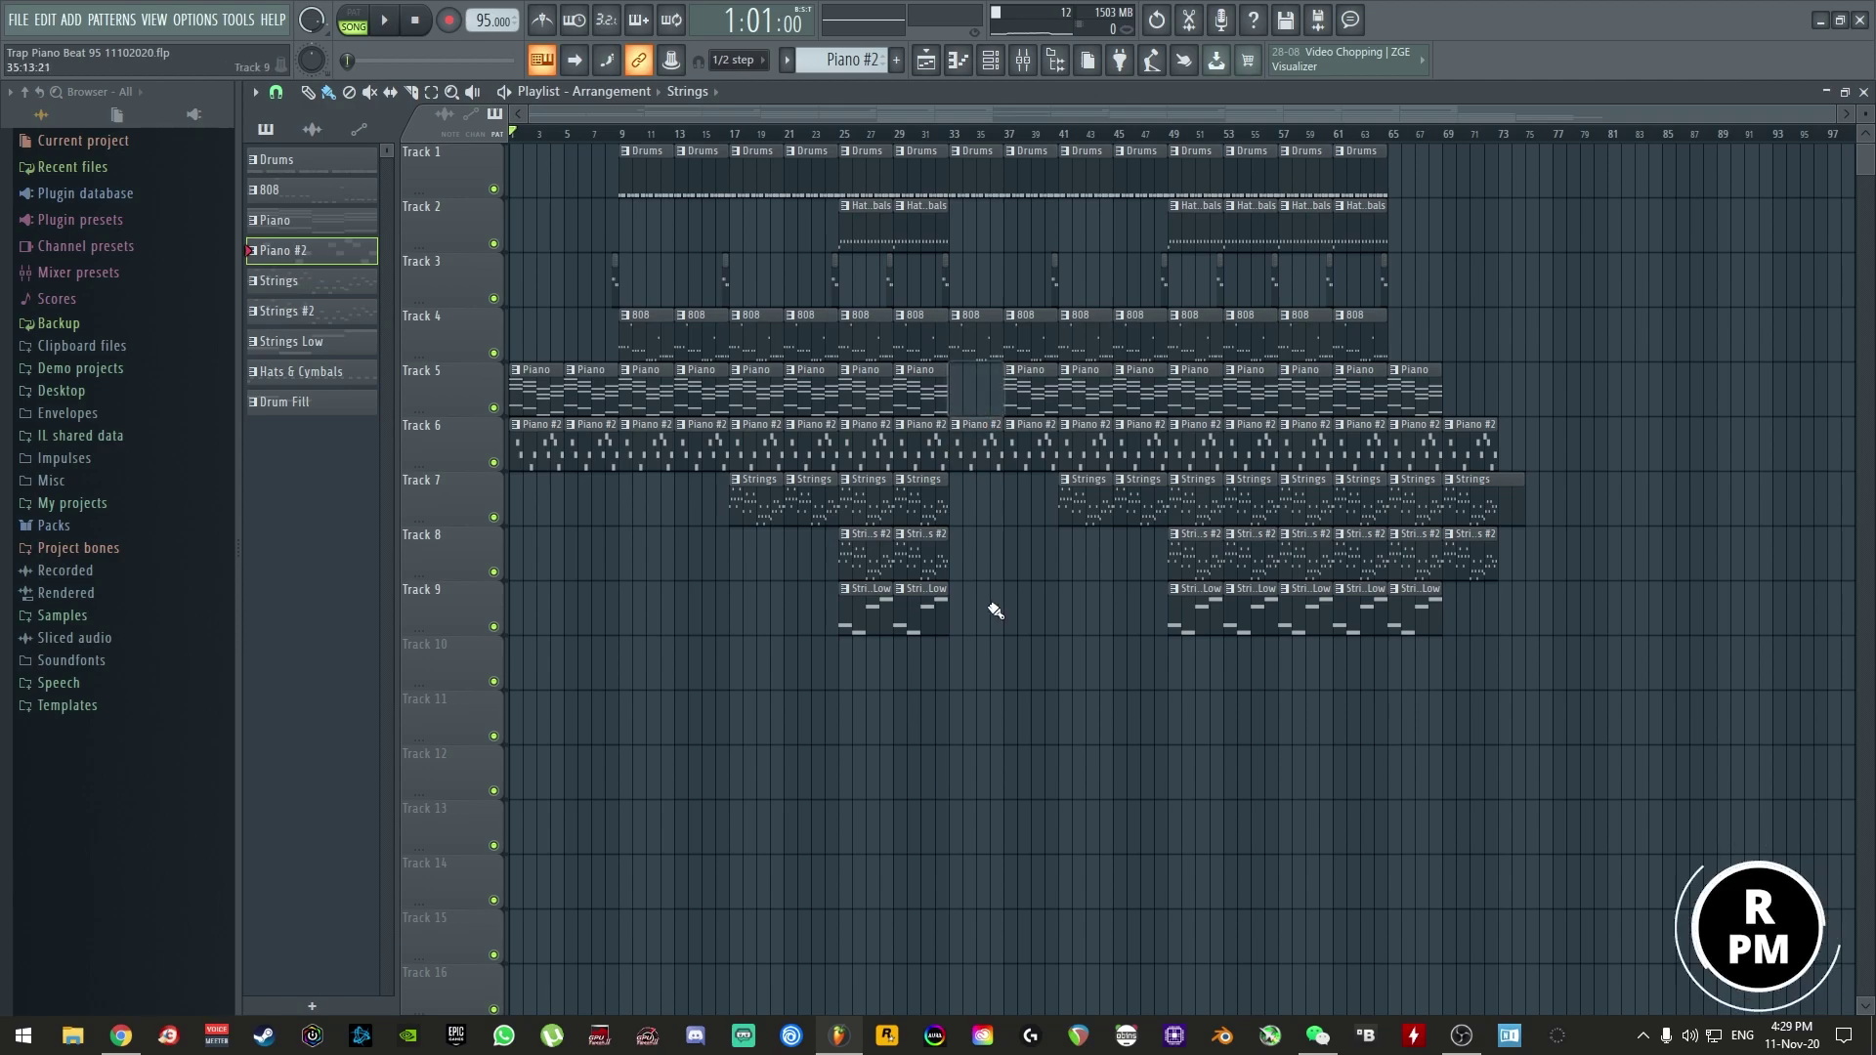
{"action": "key", "text": "ctrl+s"}
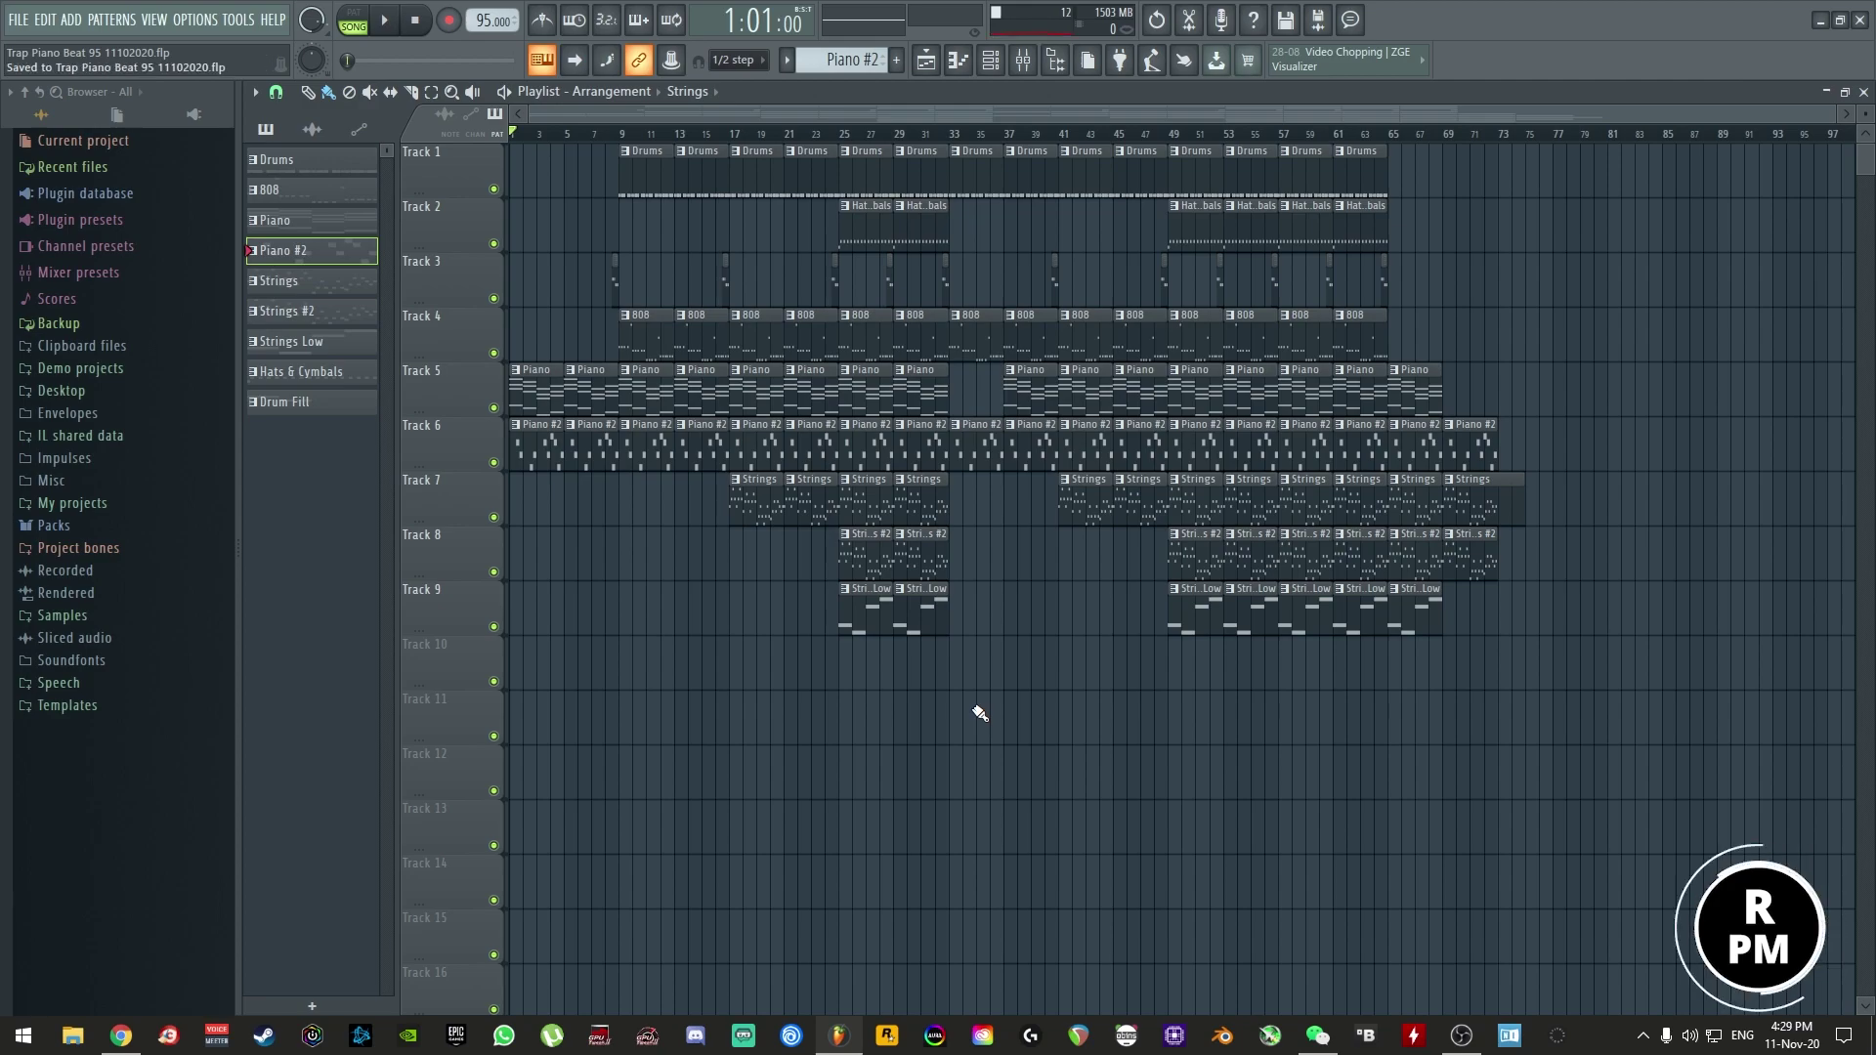